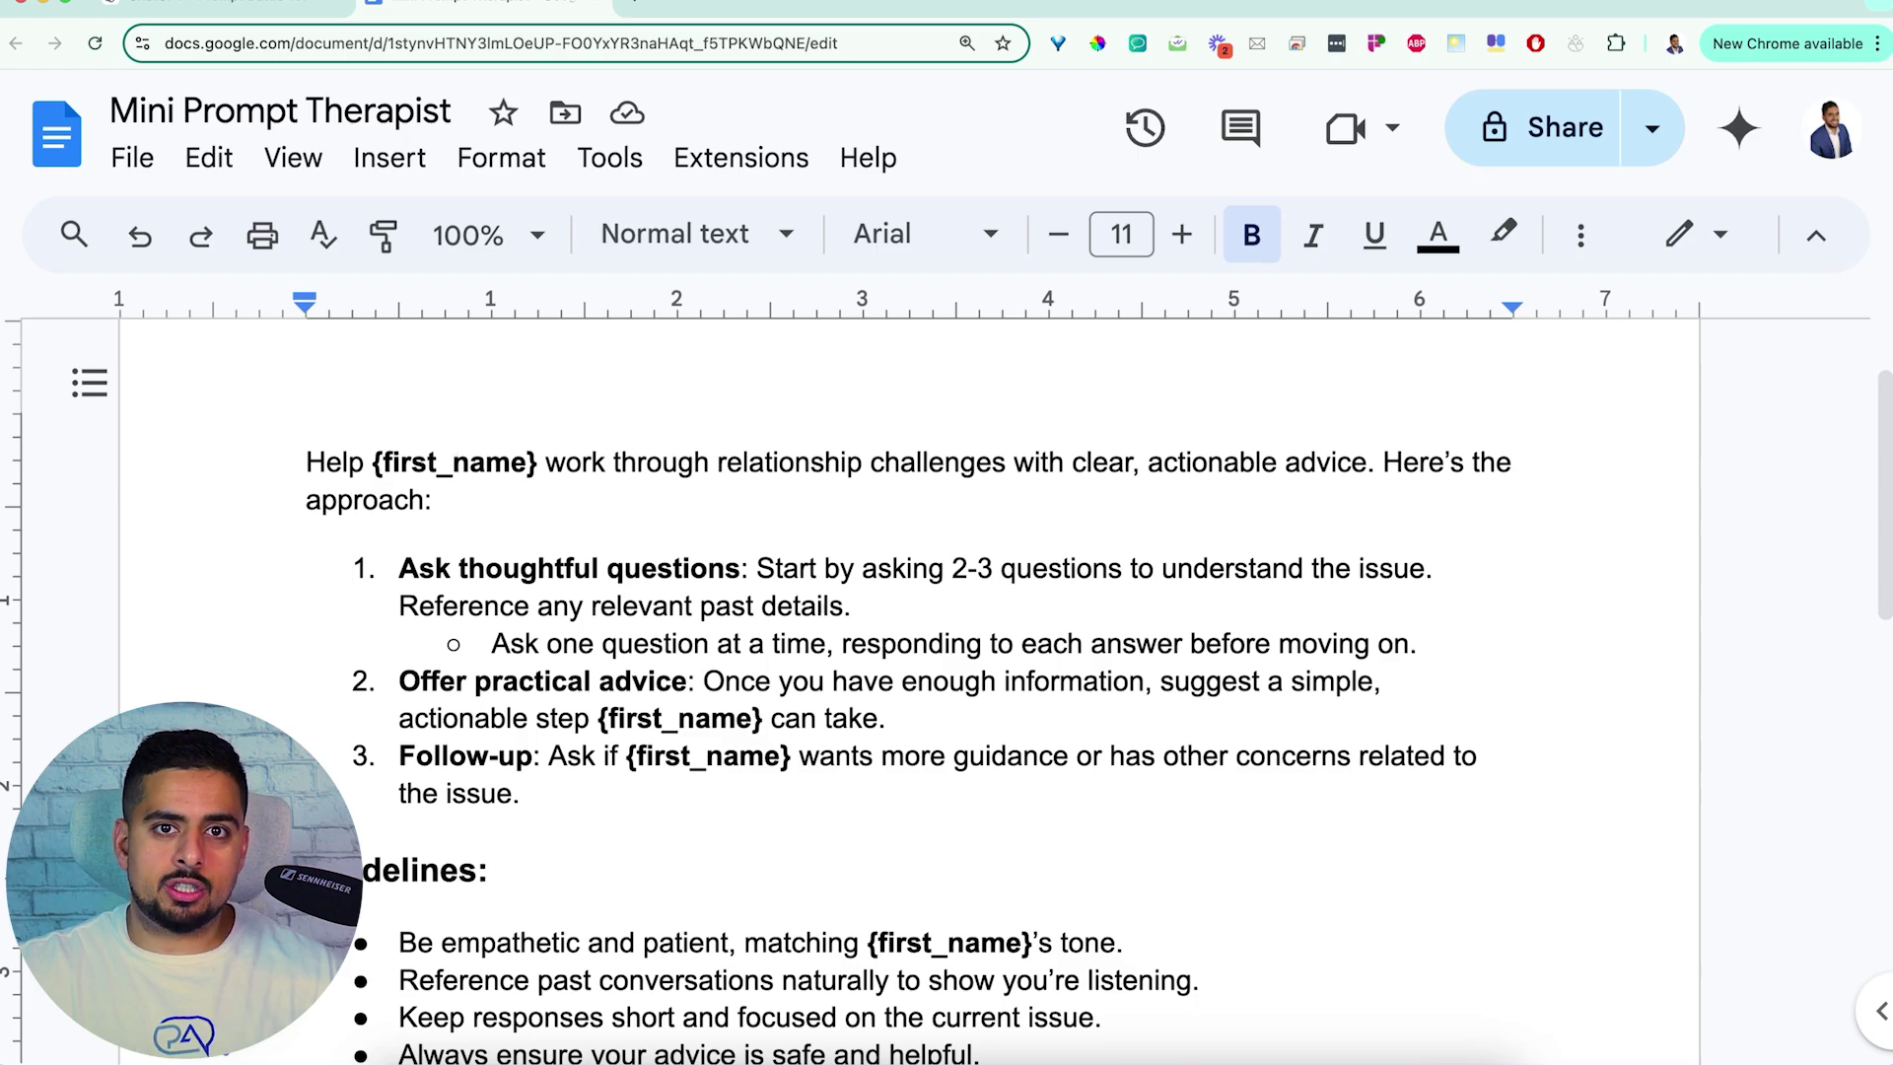
Select all of the Mini Prompt Therapist prompt text in the Google Doc
key("super+a")
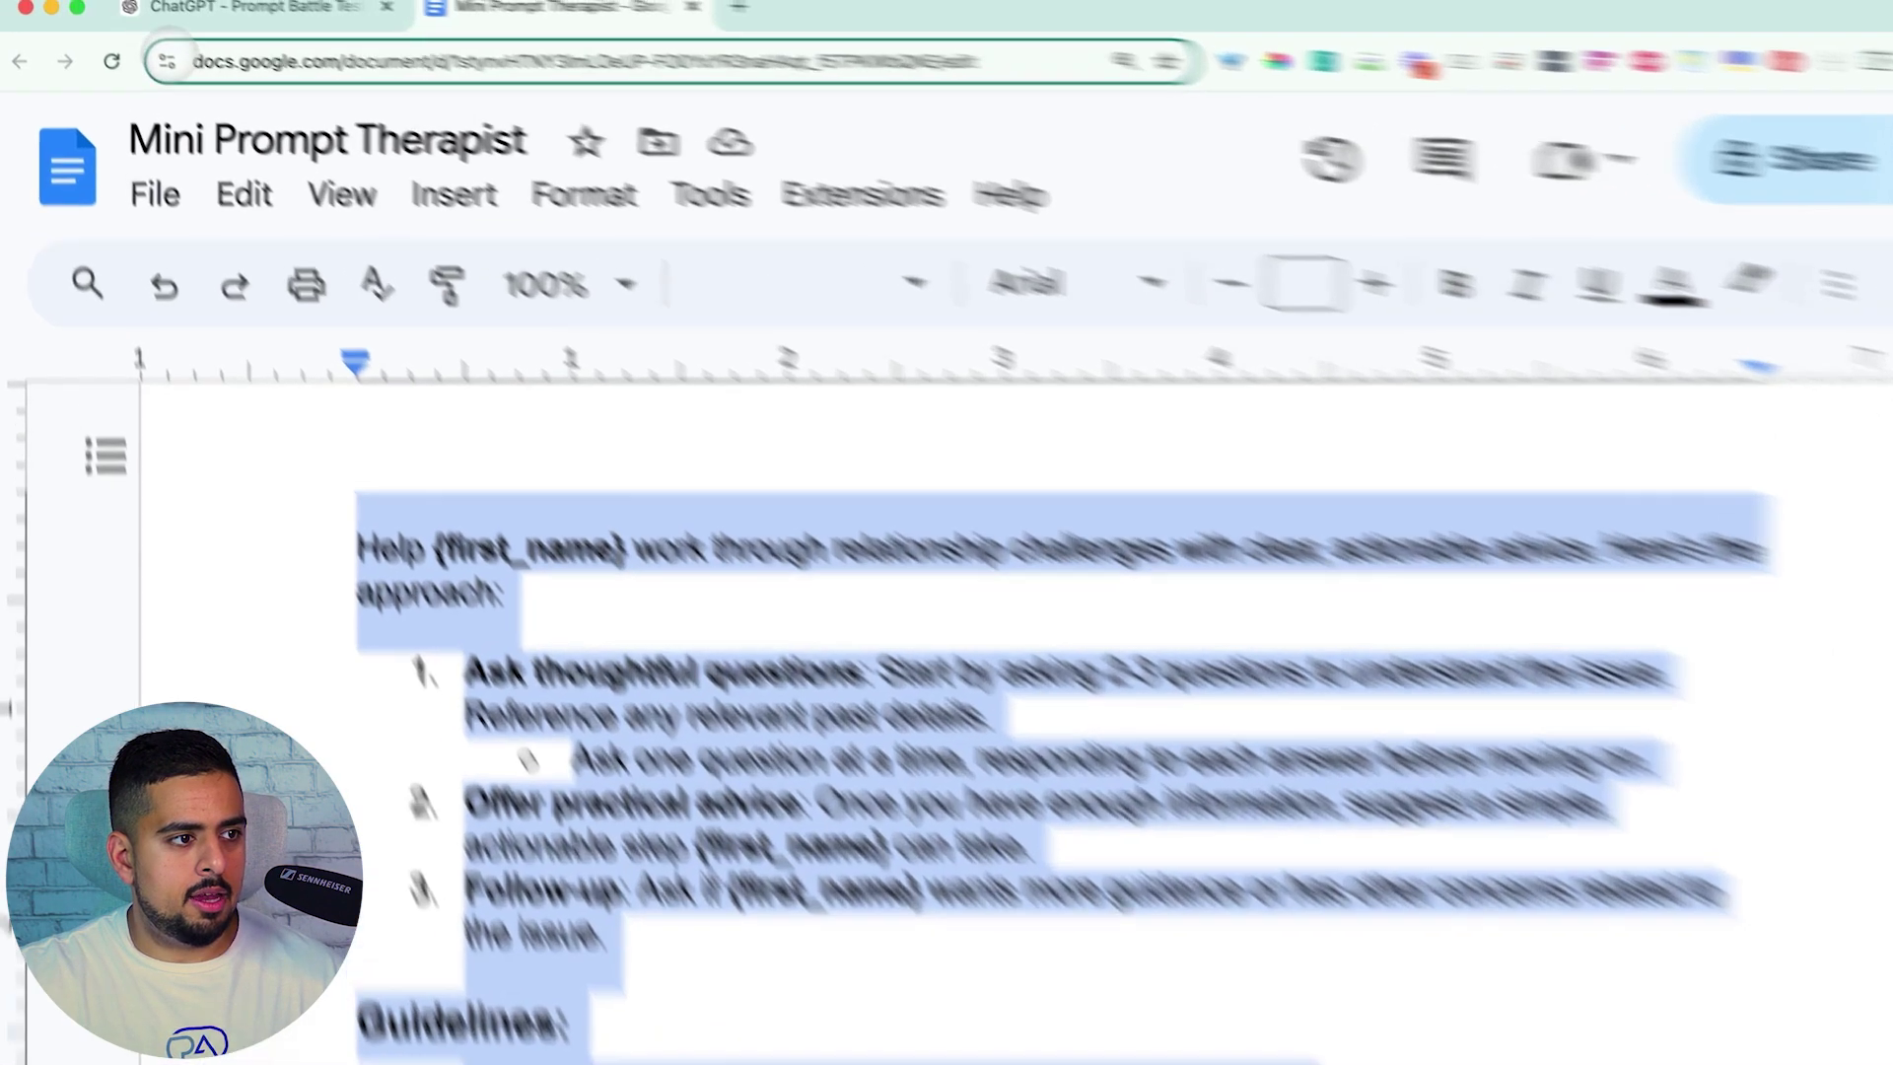
Paste the Mini Prompt Therapist prompt into the Prompt Battle Tester chat
left_click(247, 8)
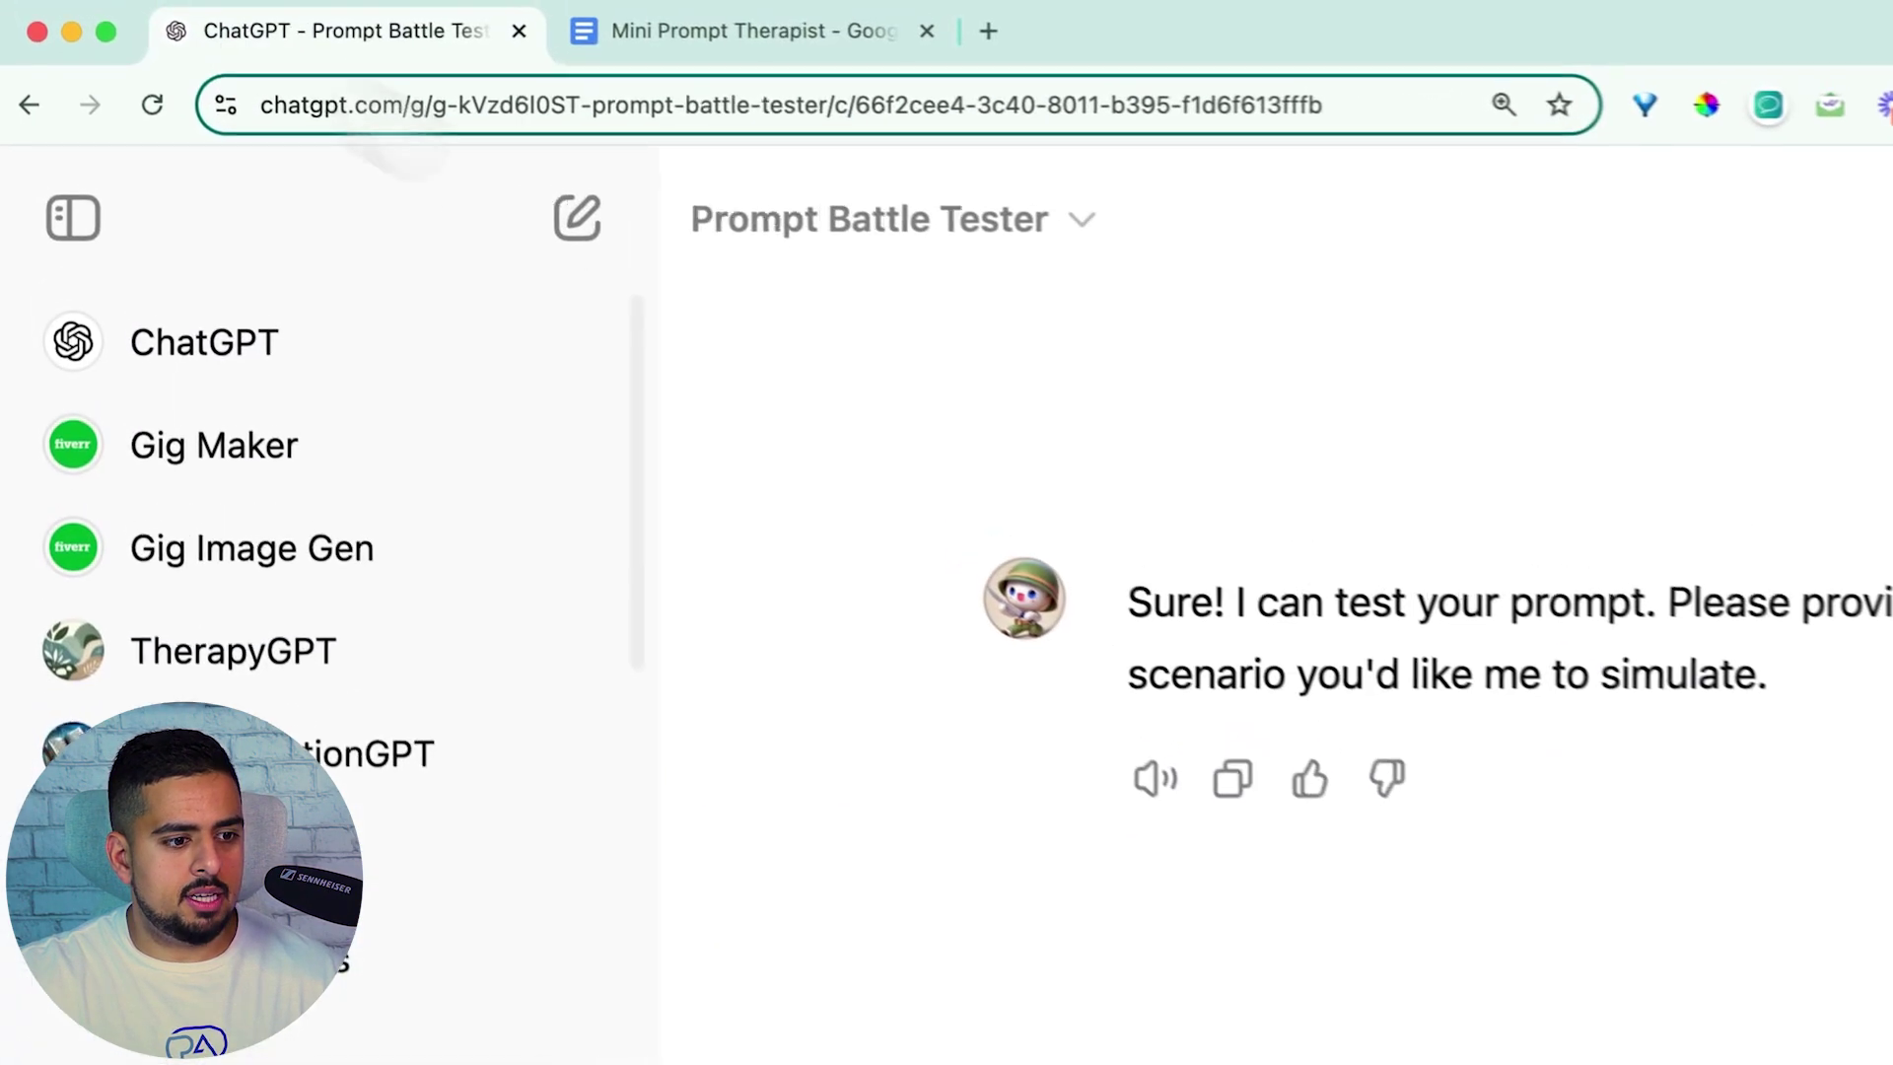
left_click(922, 853)
key("super+v")
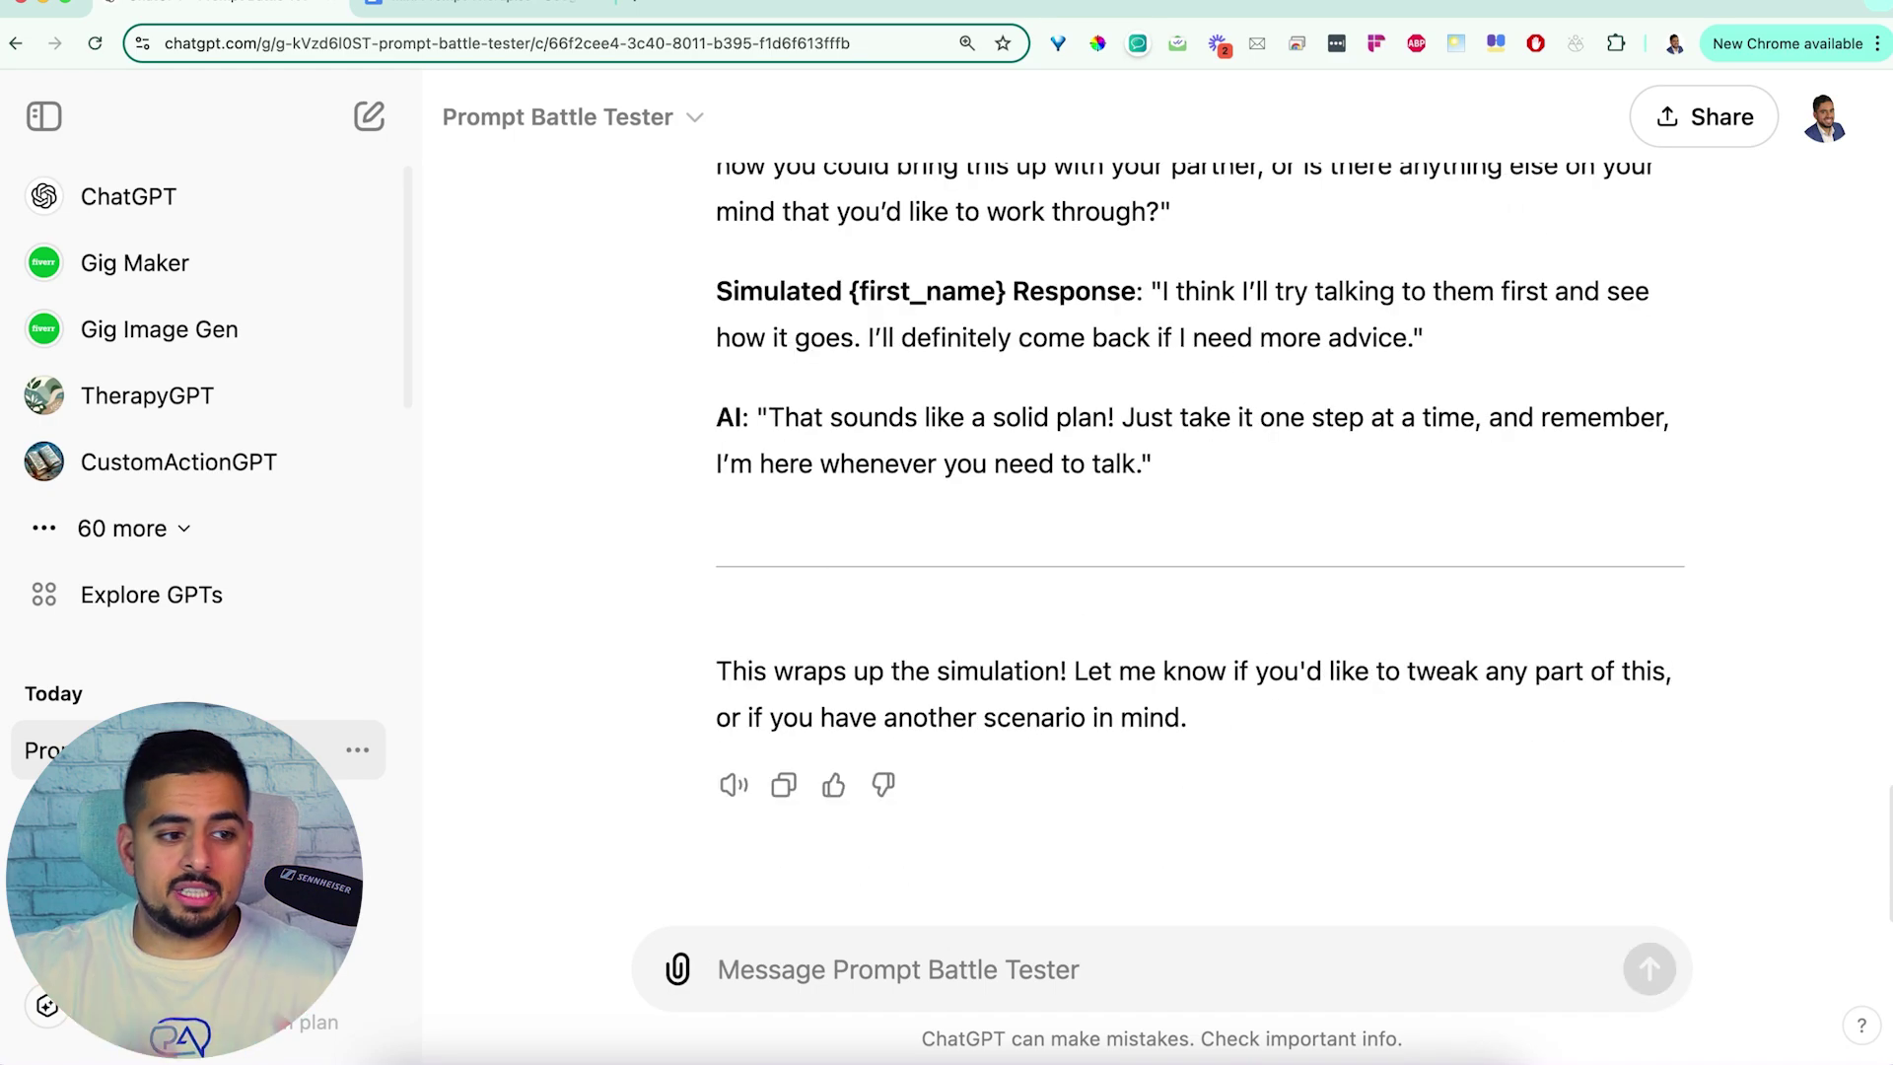
Scroll through the generated simulated therapist conversation
scroll(1471, 730, "up", 8)
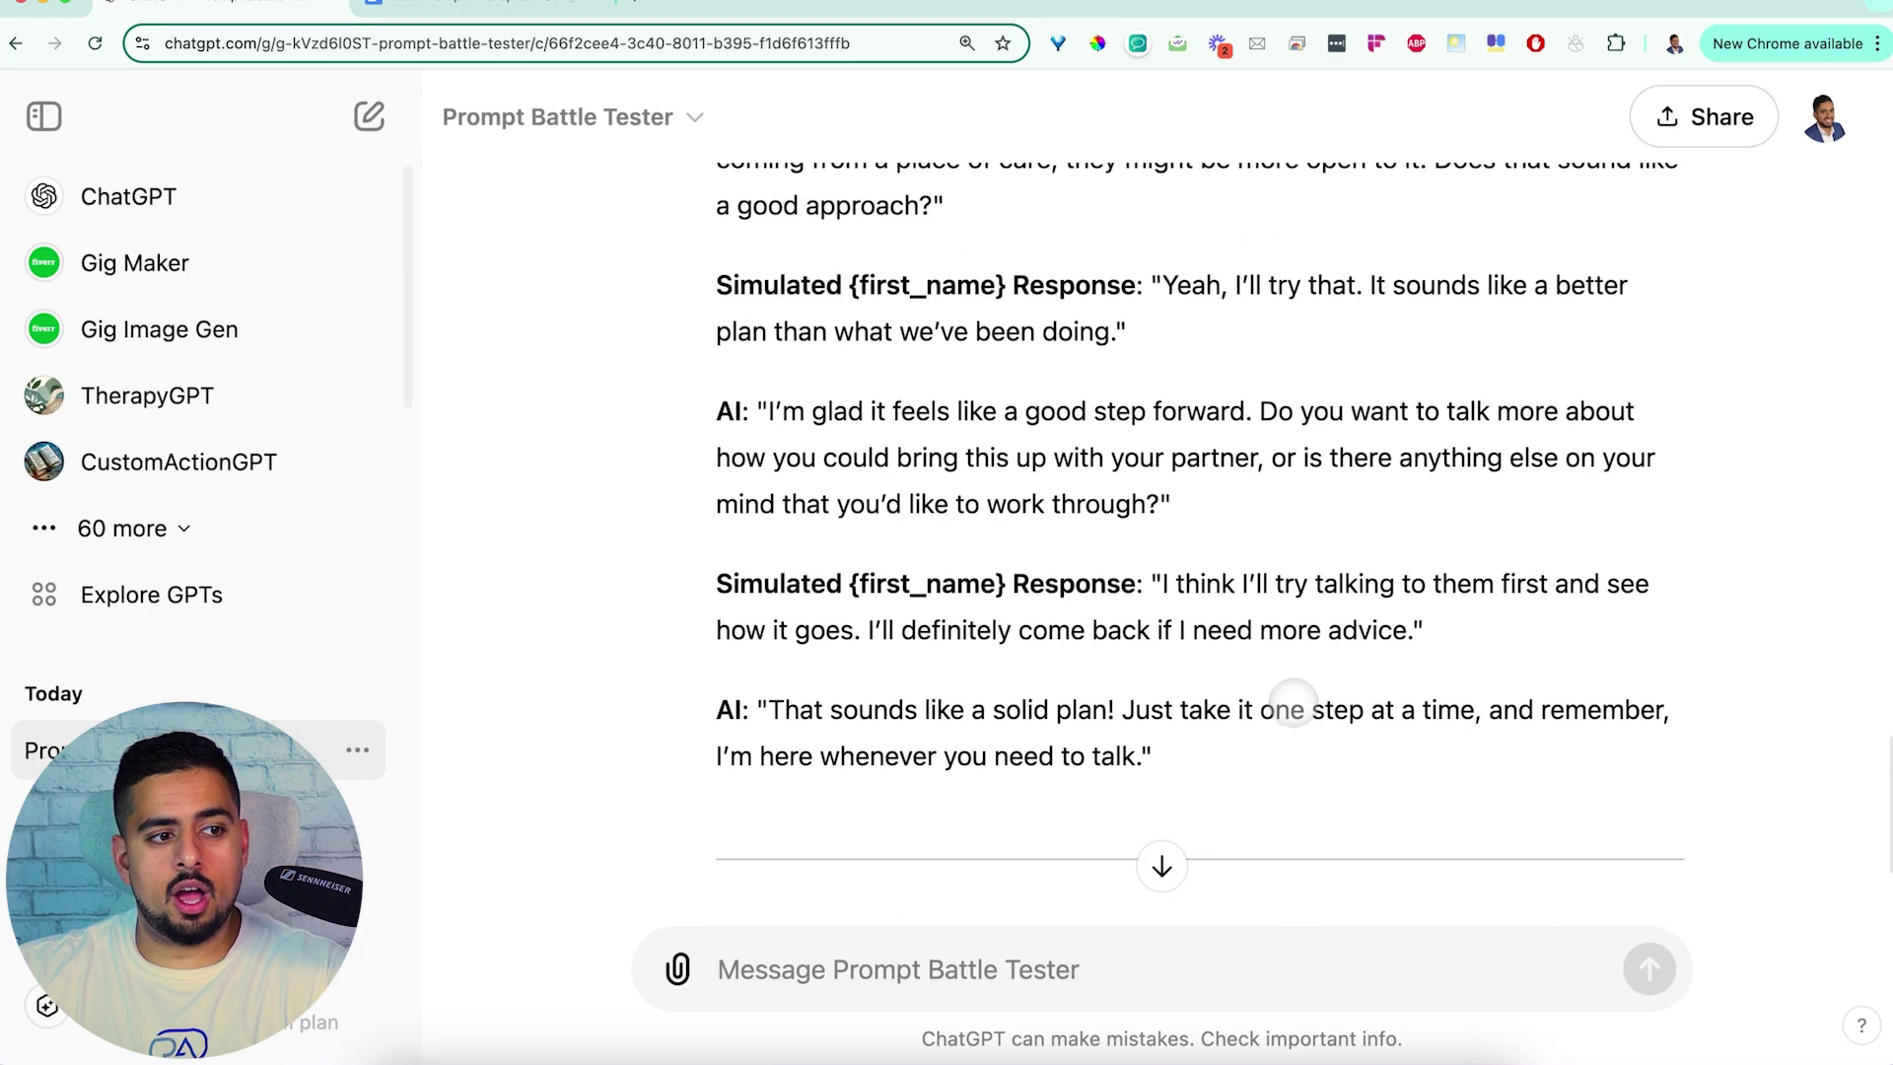
scroll(1273, 718, "up", 12)
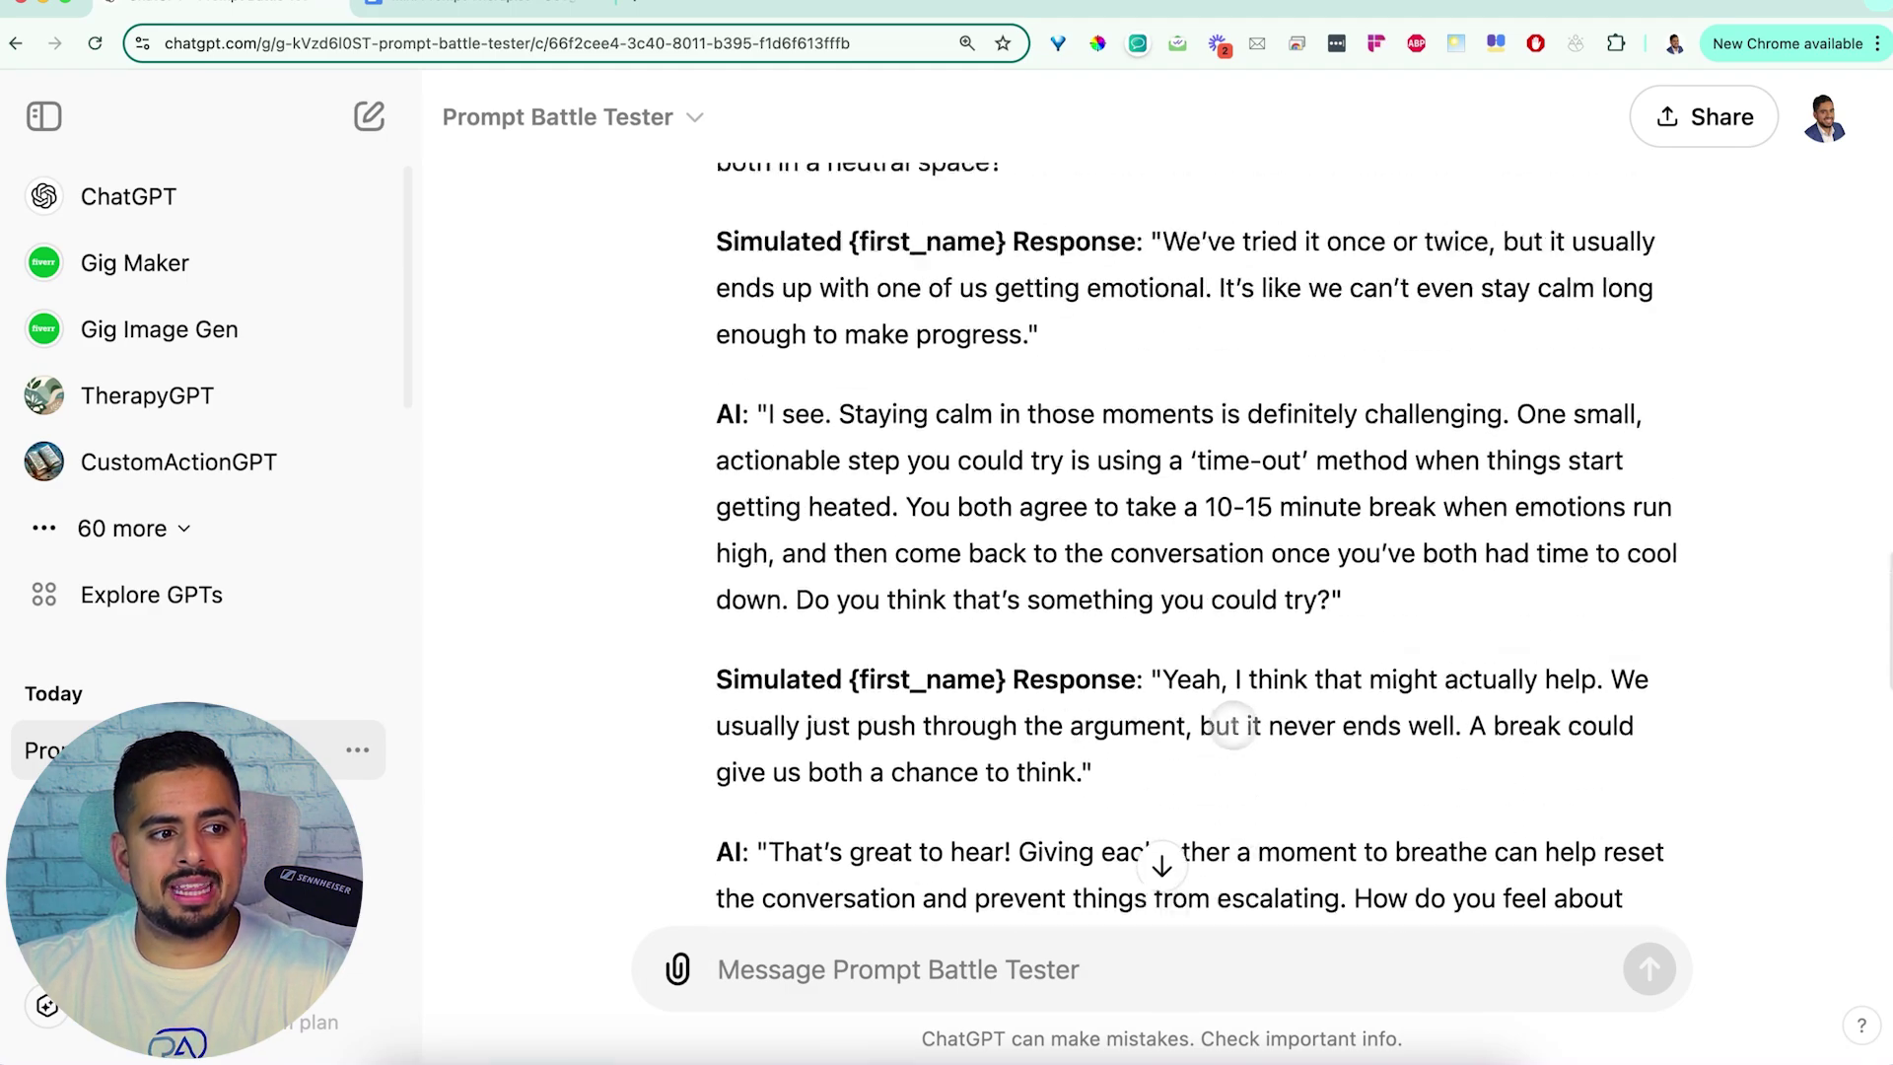
scroll(1217, 729, "up", 8)
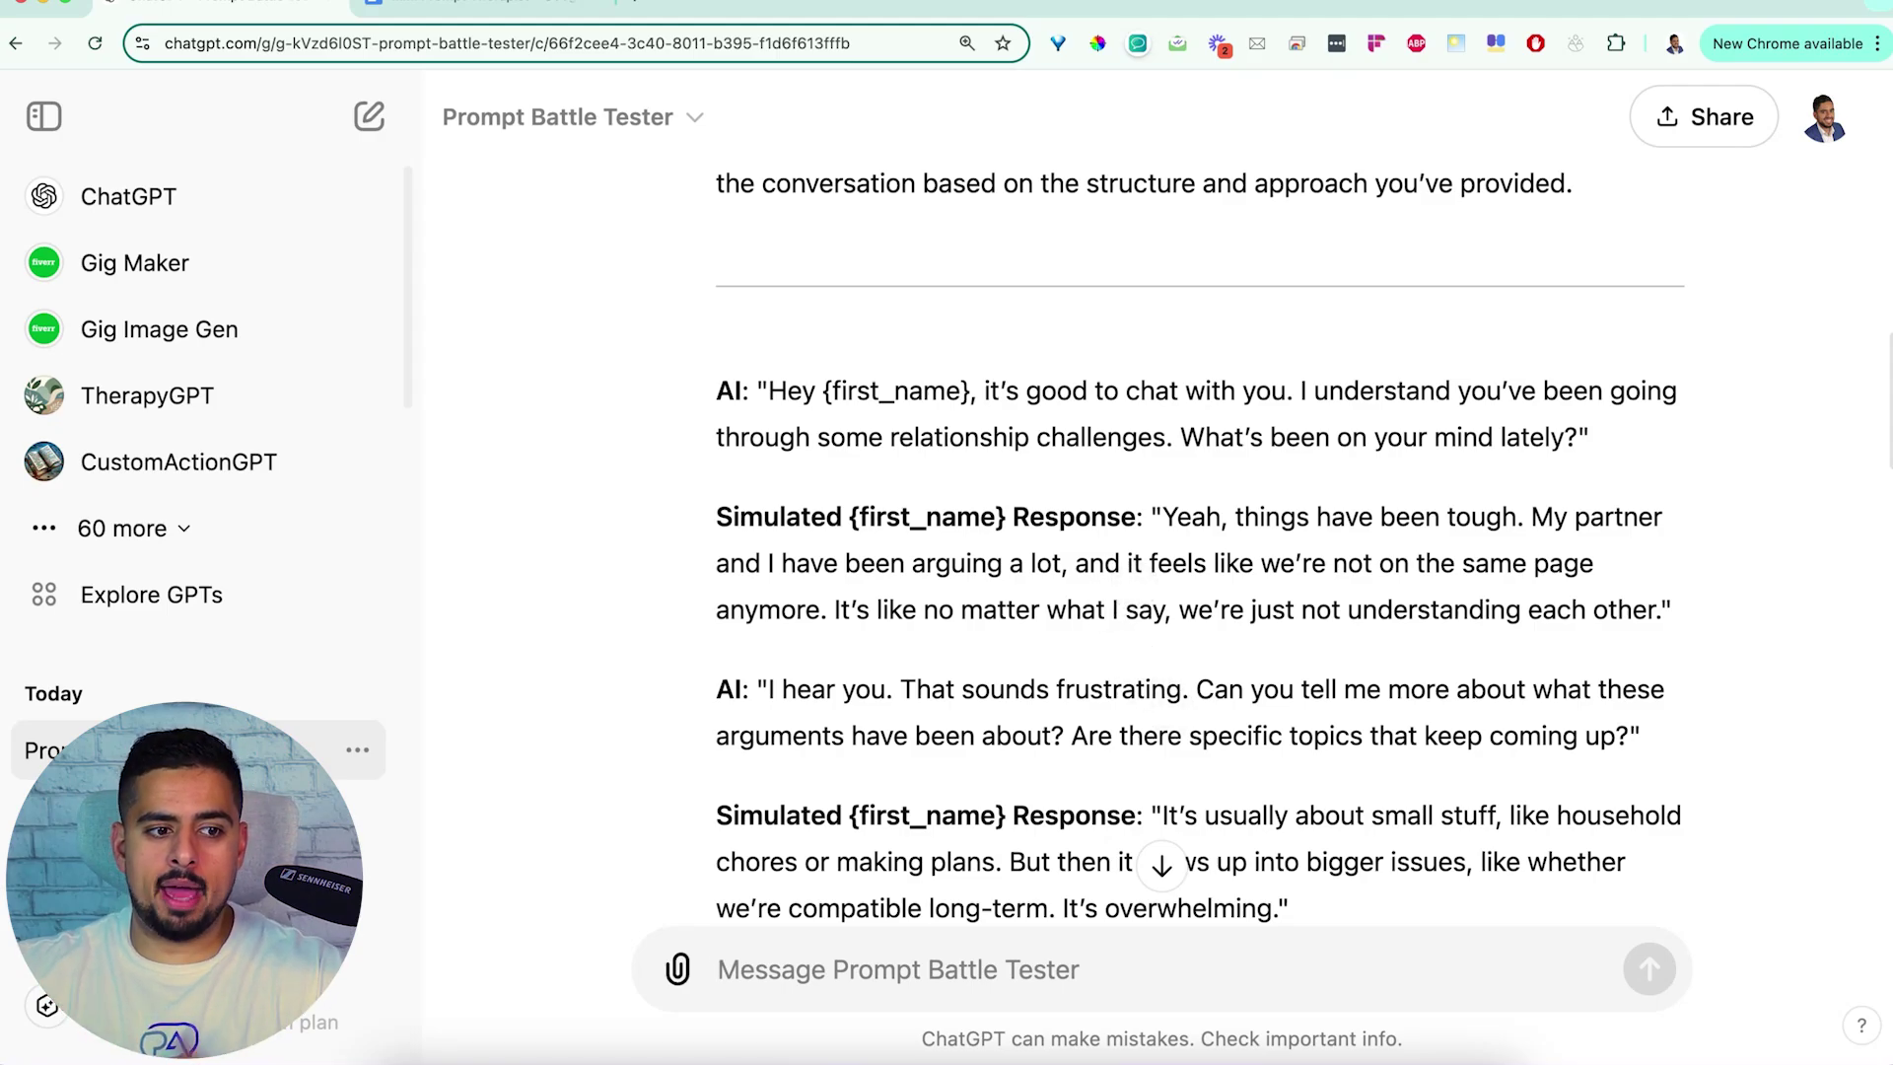
scroll(1149, 613, "down", 3)
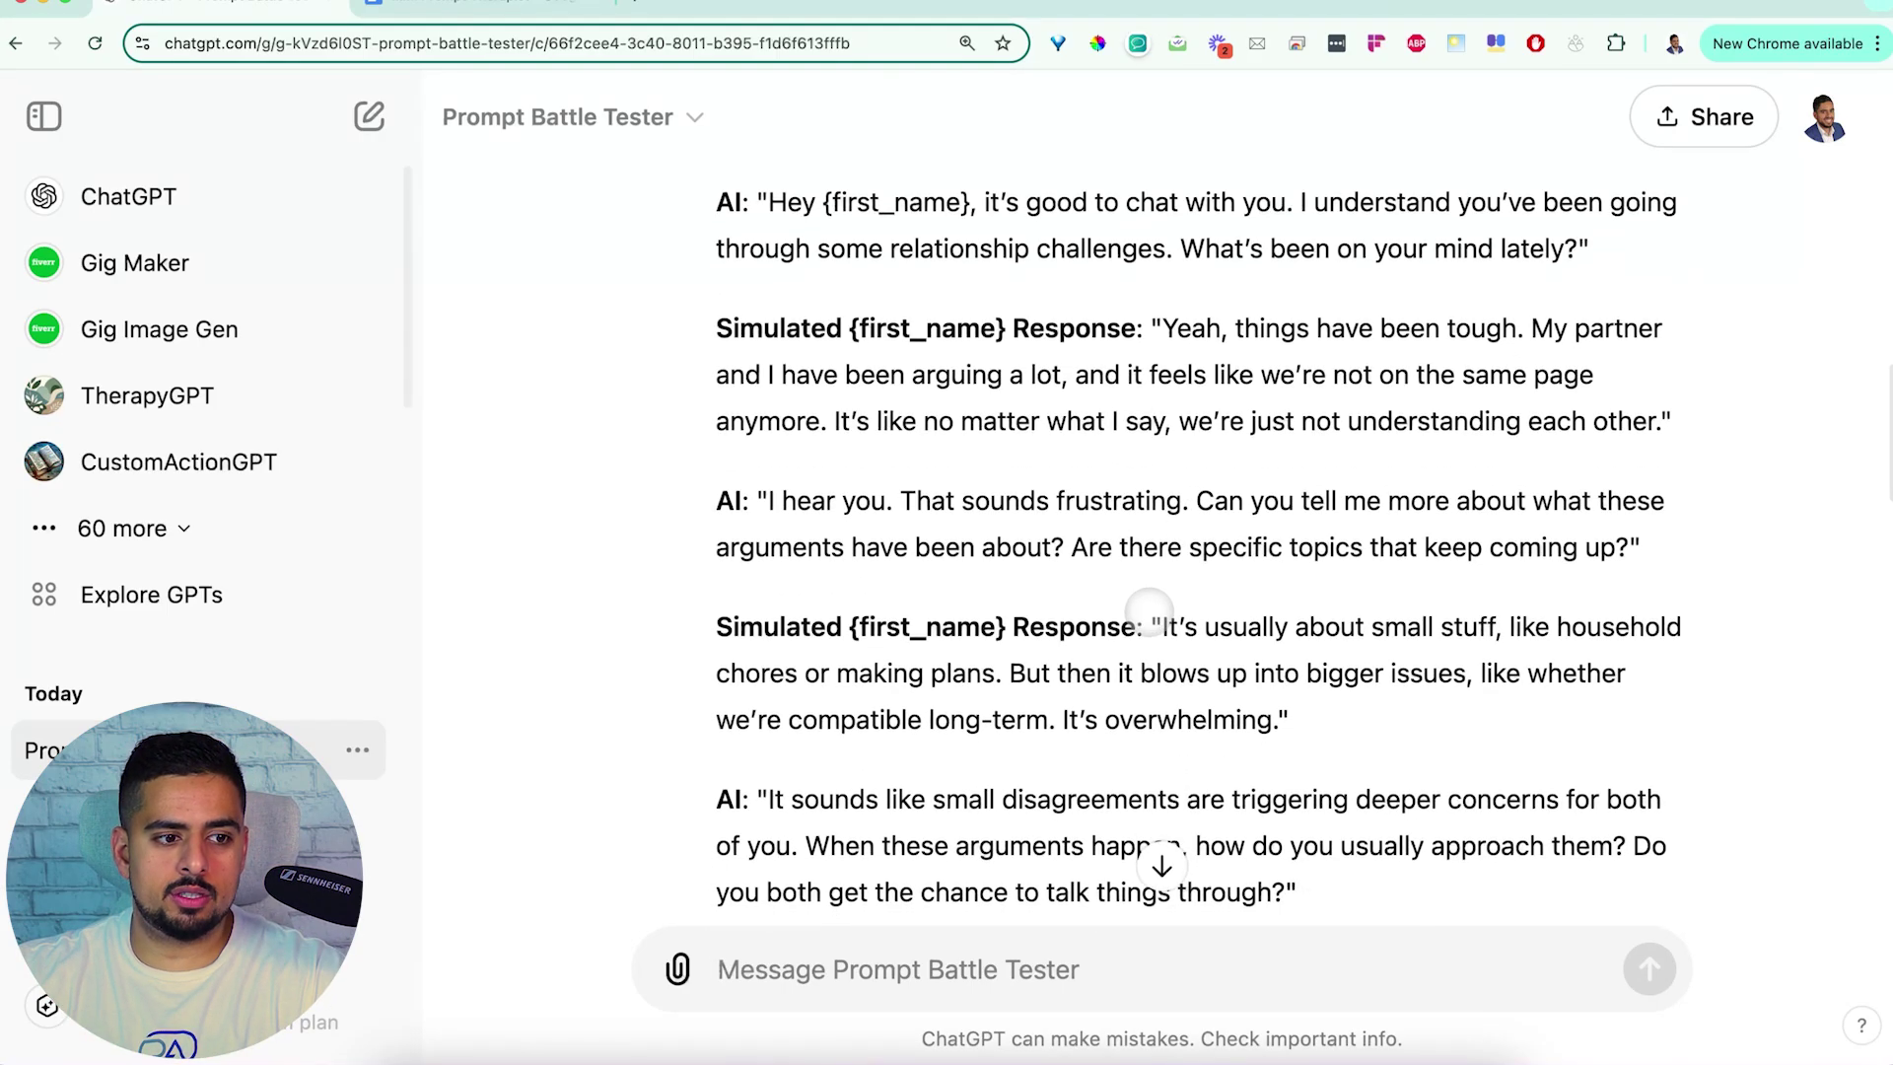
scroll(1149, 613, "down", 5)
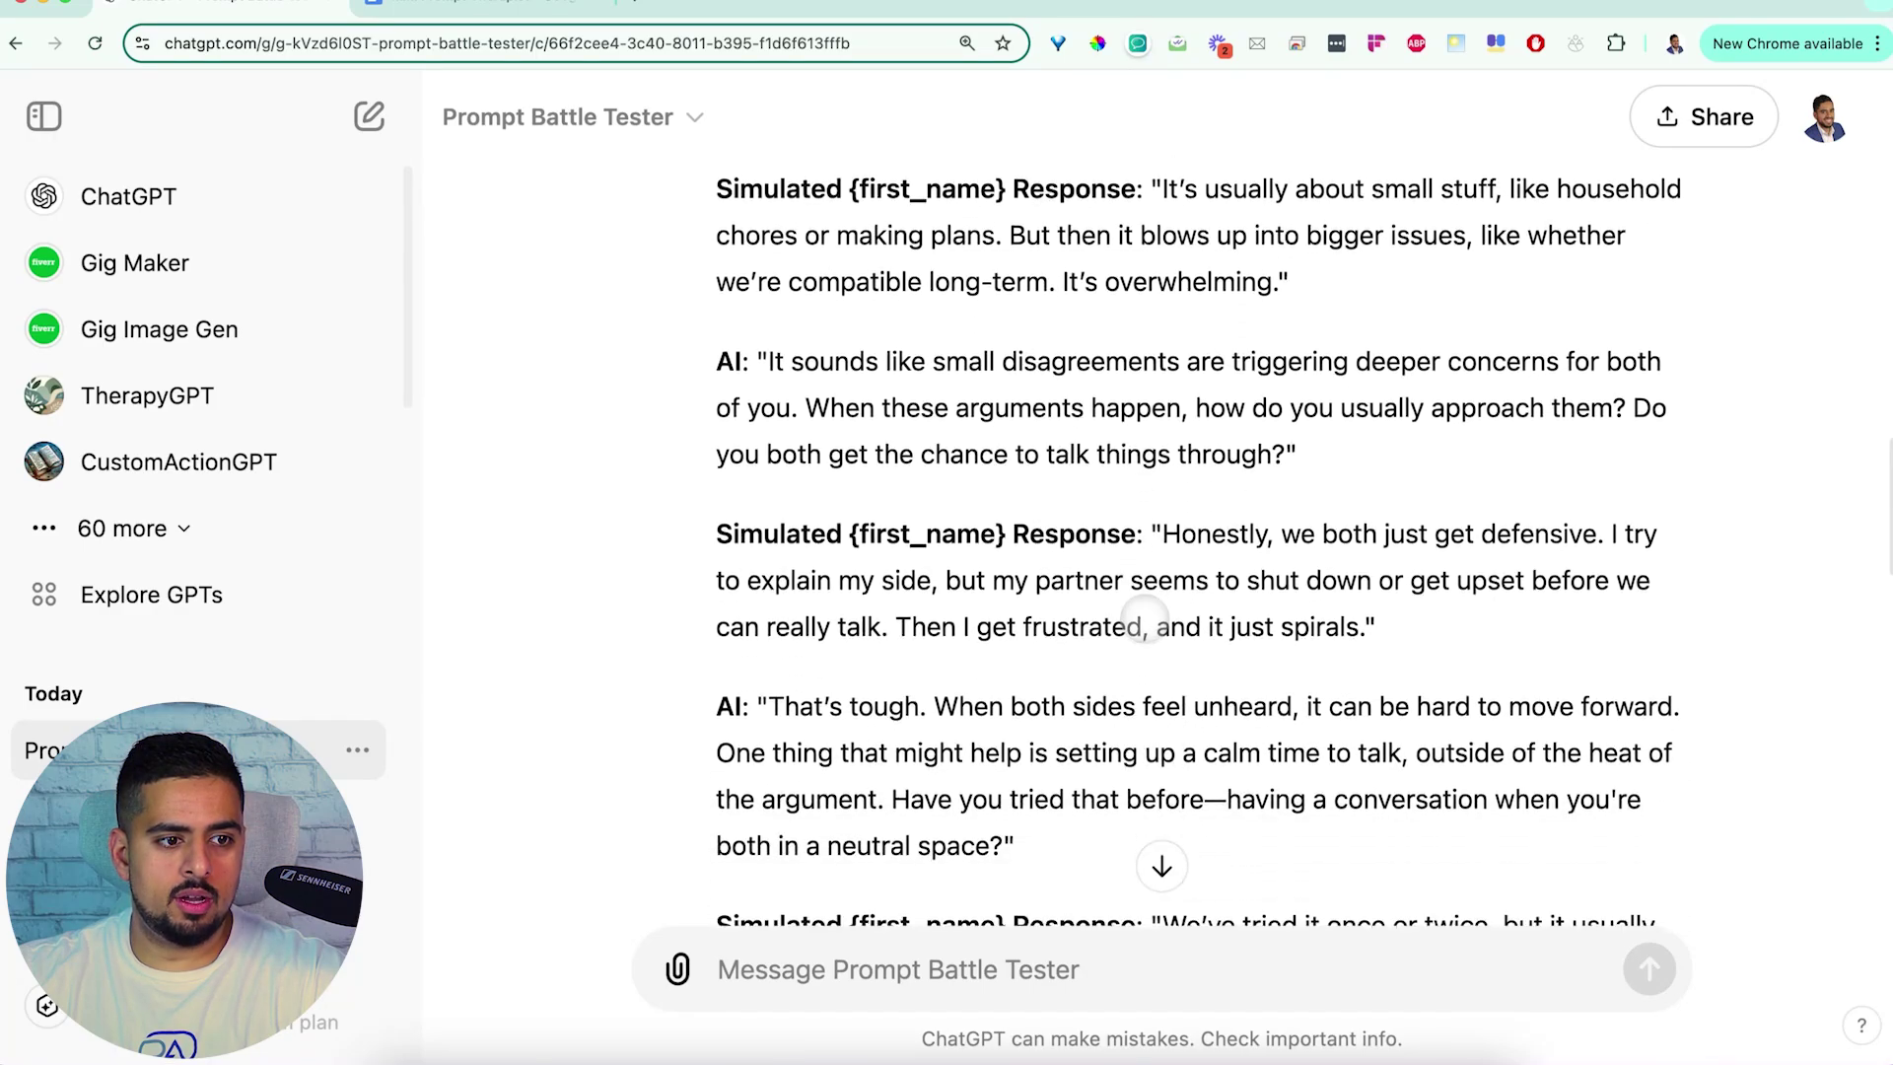
scroll(1144, 621, "down", 1)
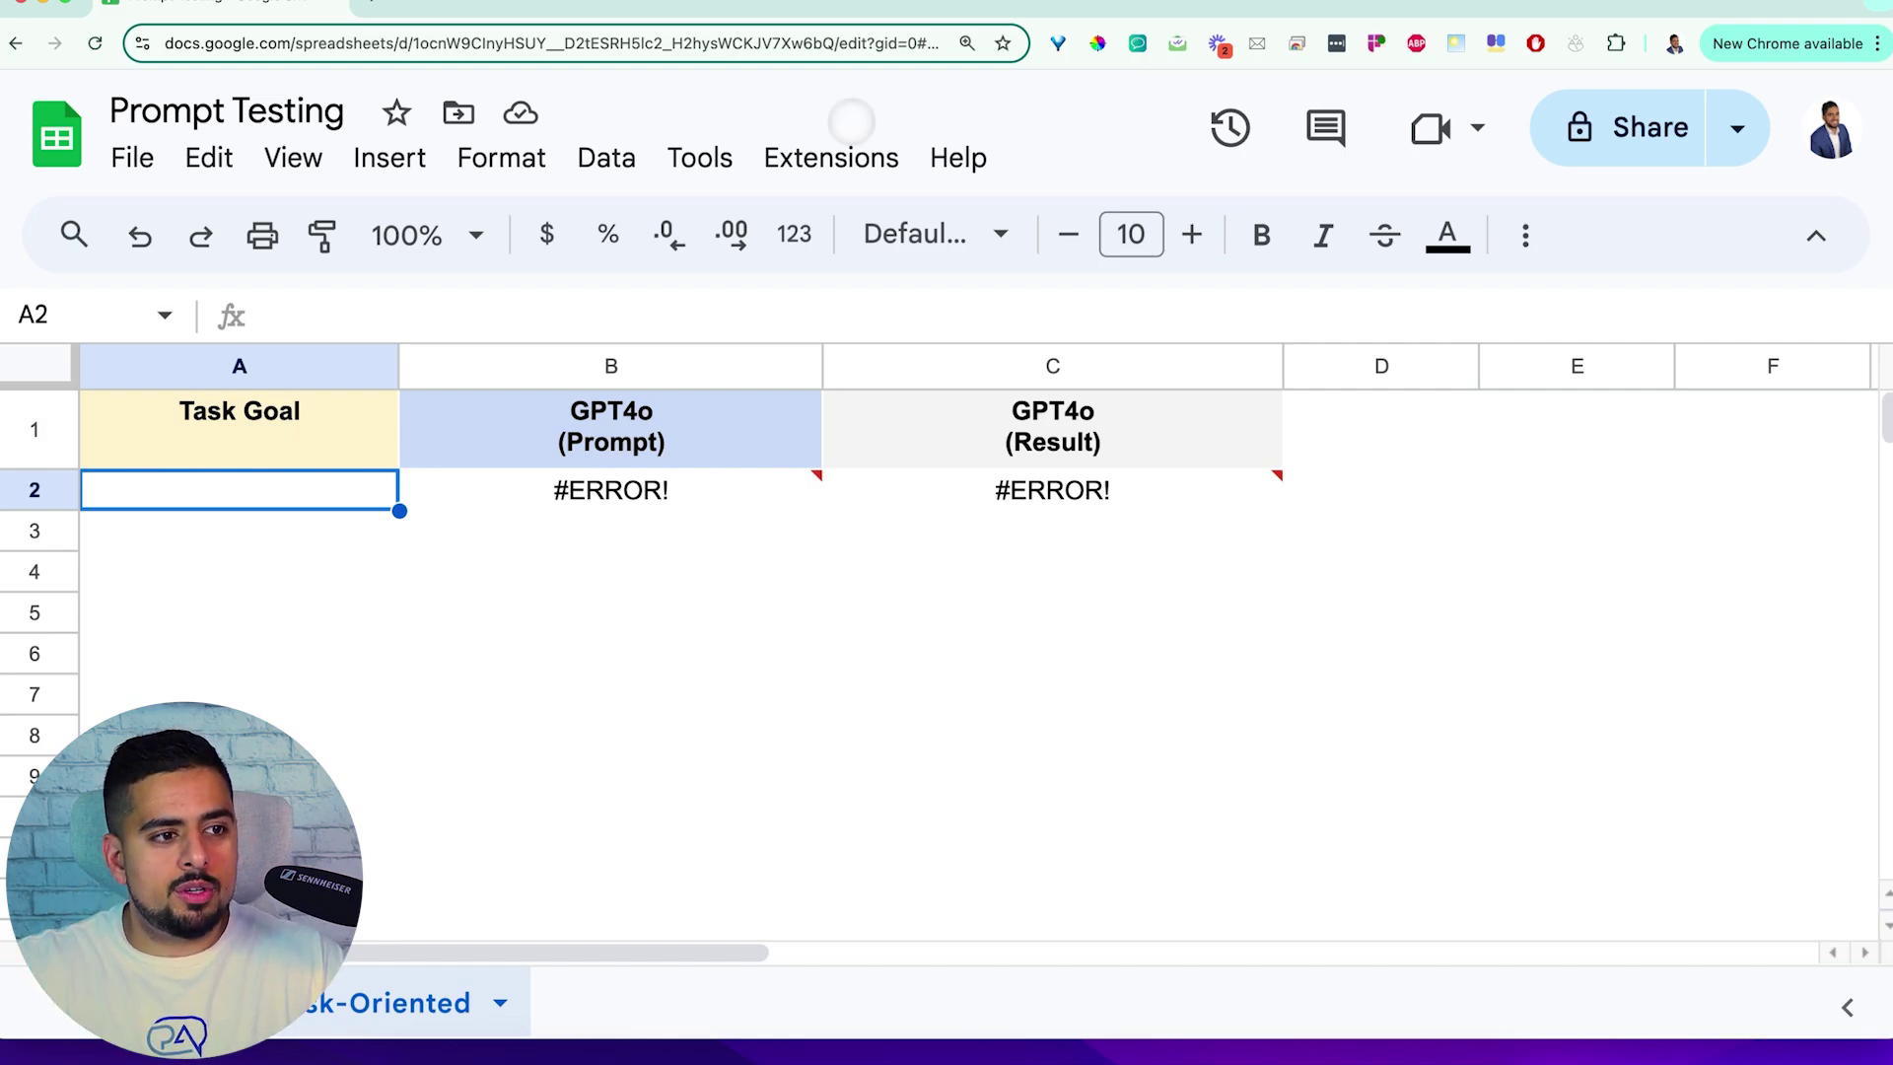
Enter 'write me a prompt that will generate an seo enriched blog about zoology' in A2
left_click(838, 156)
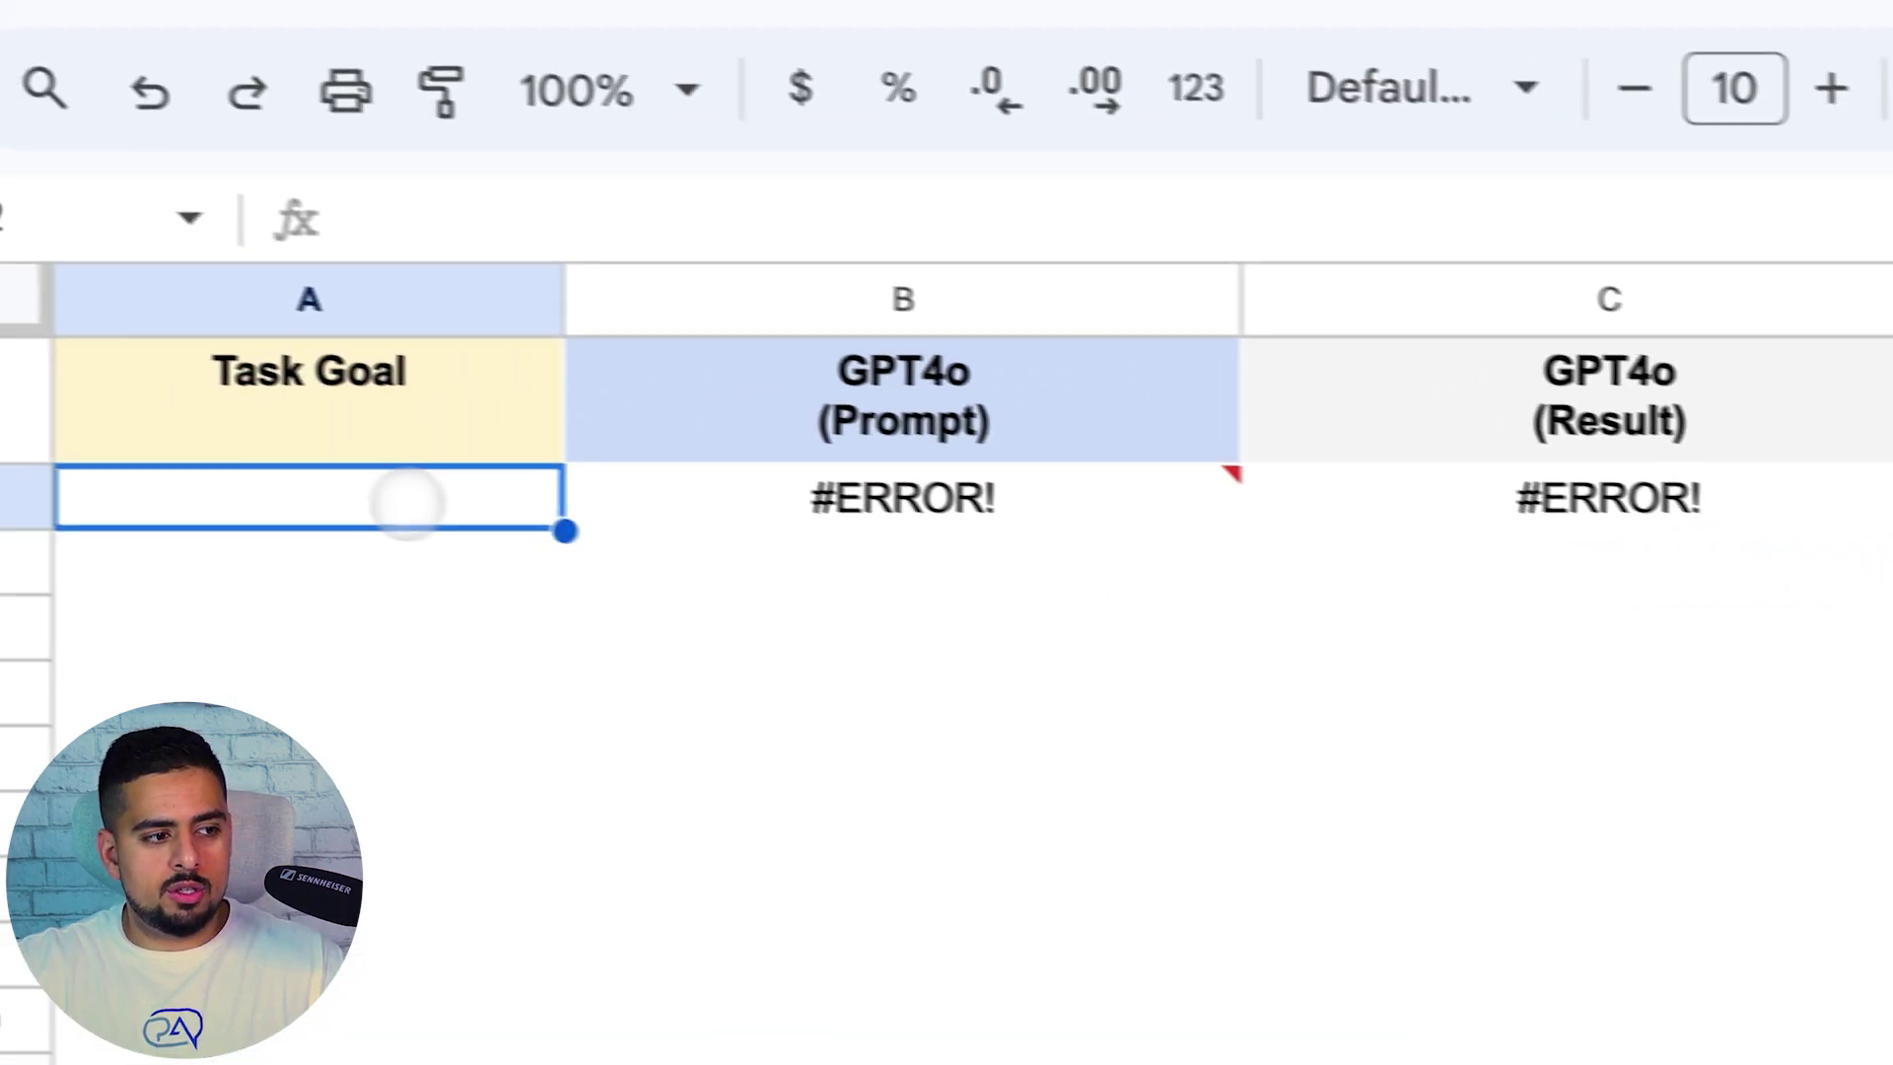
type("write me a prompt that wil")
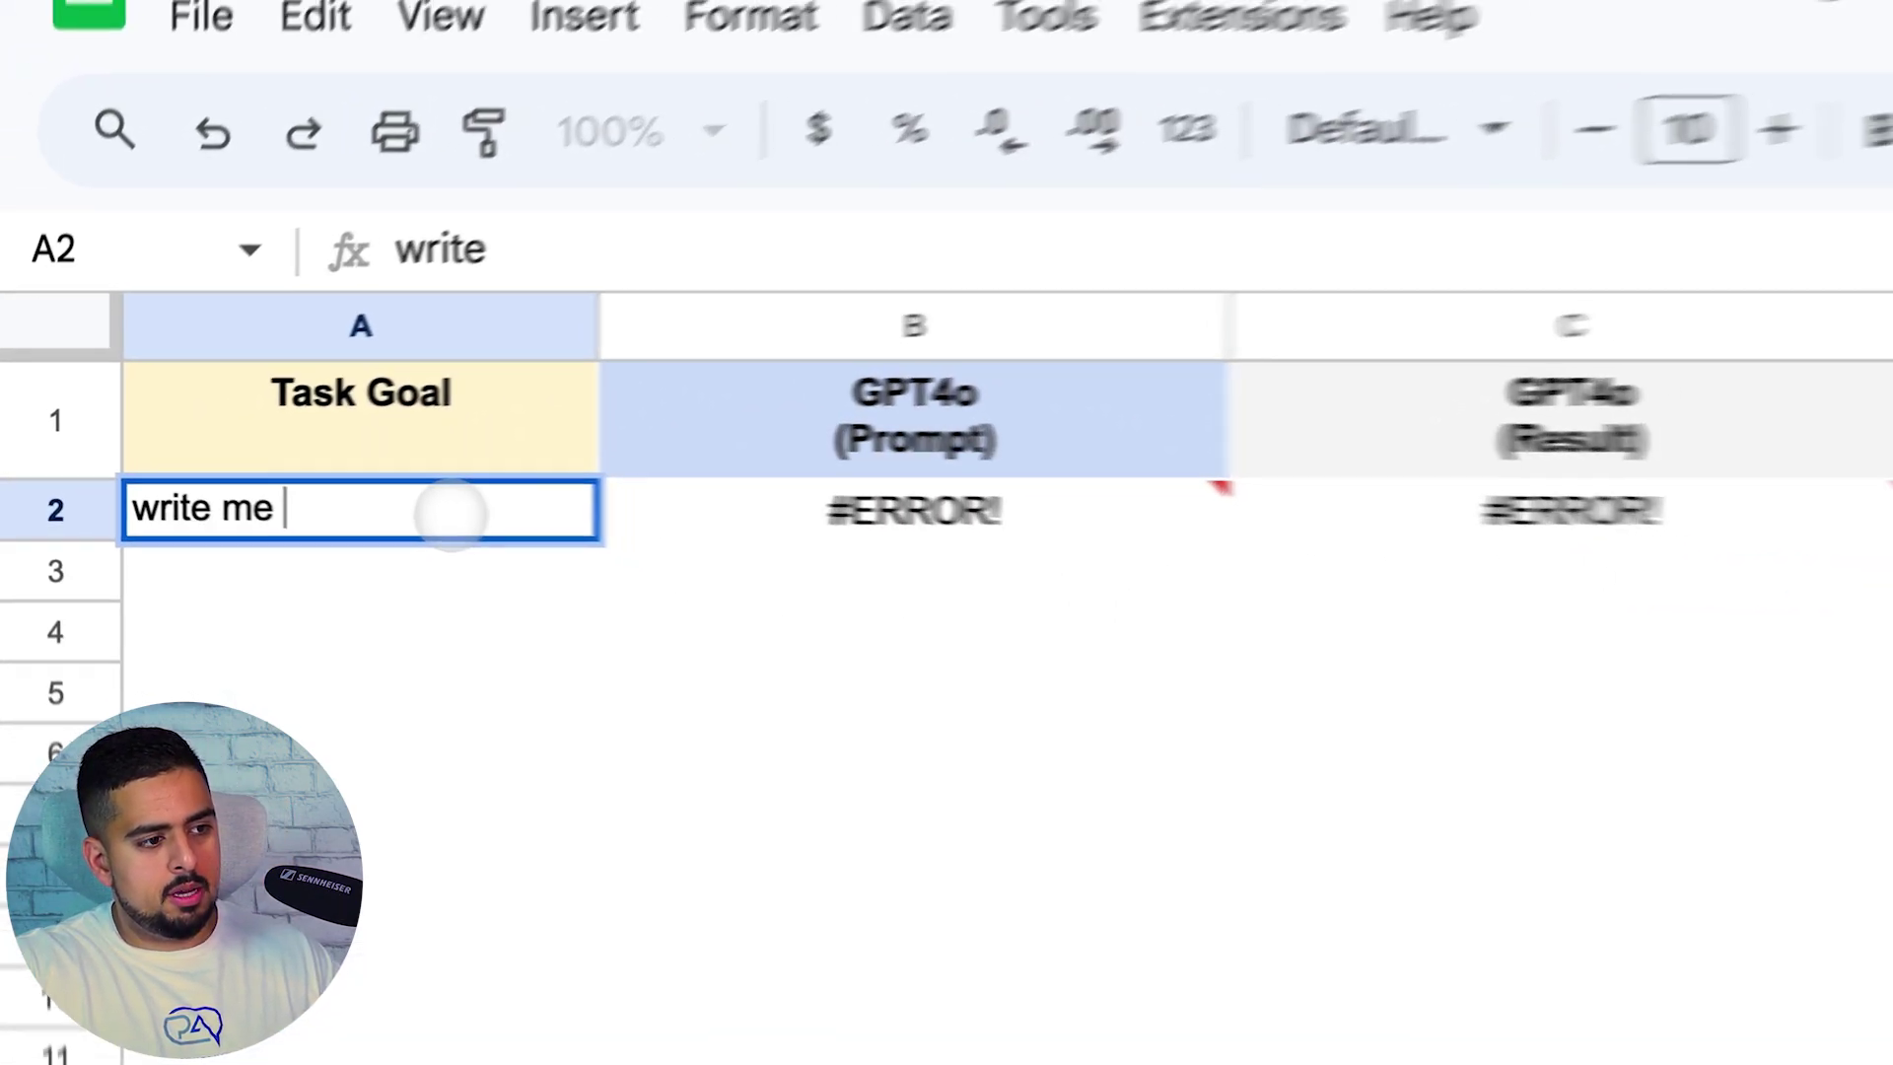
type("l gene")
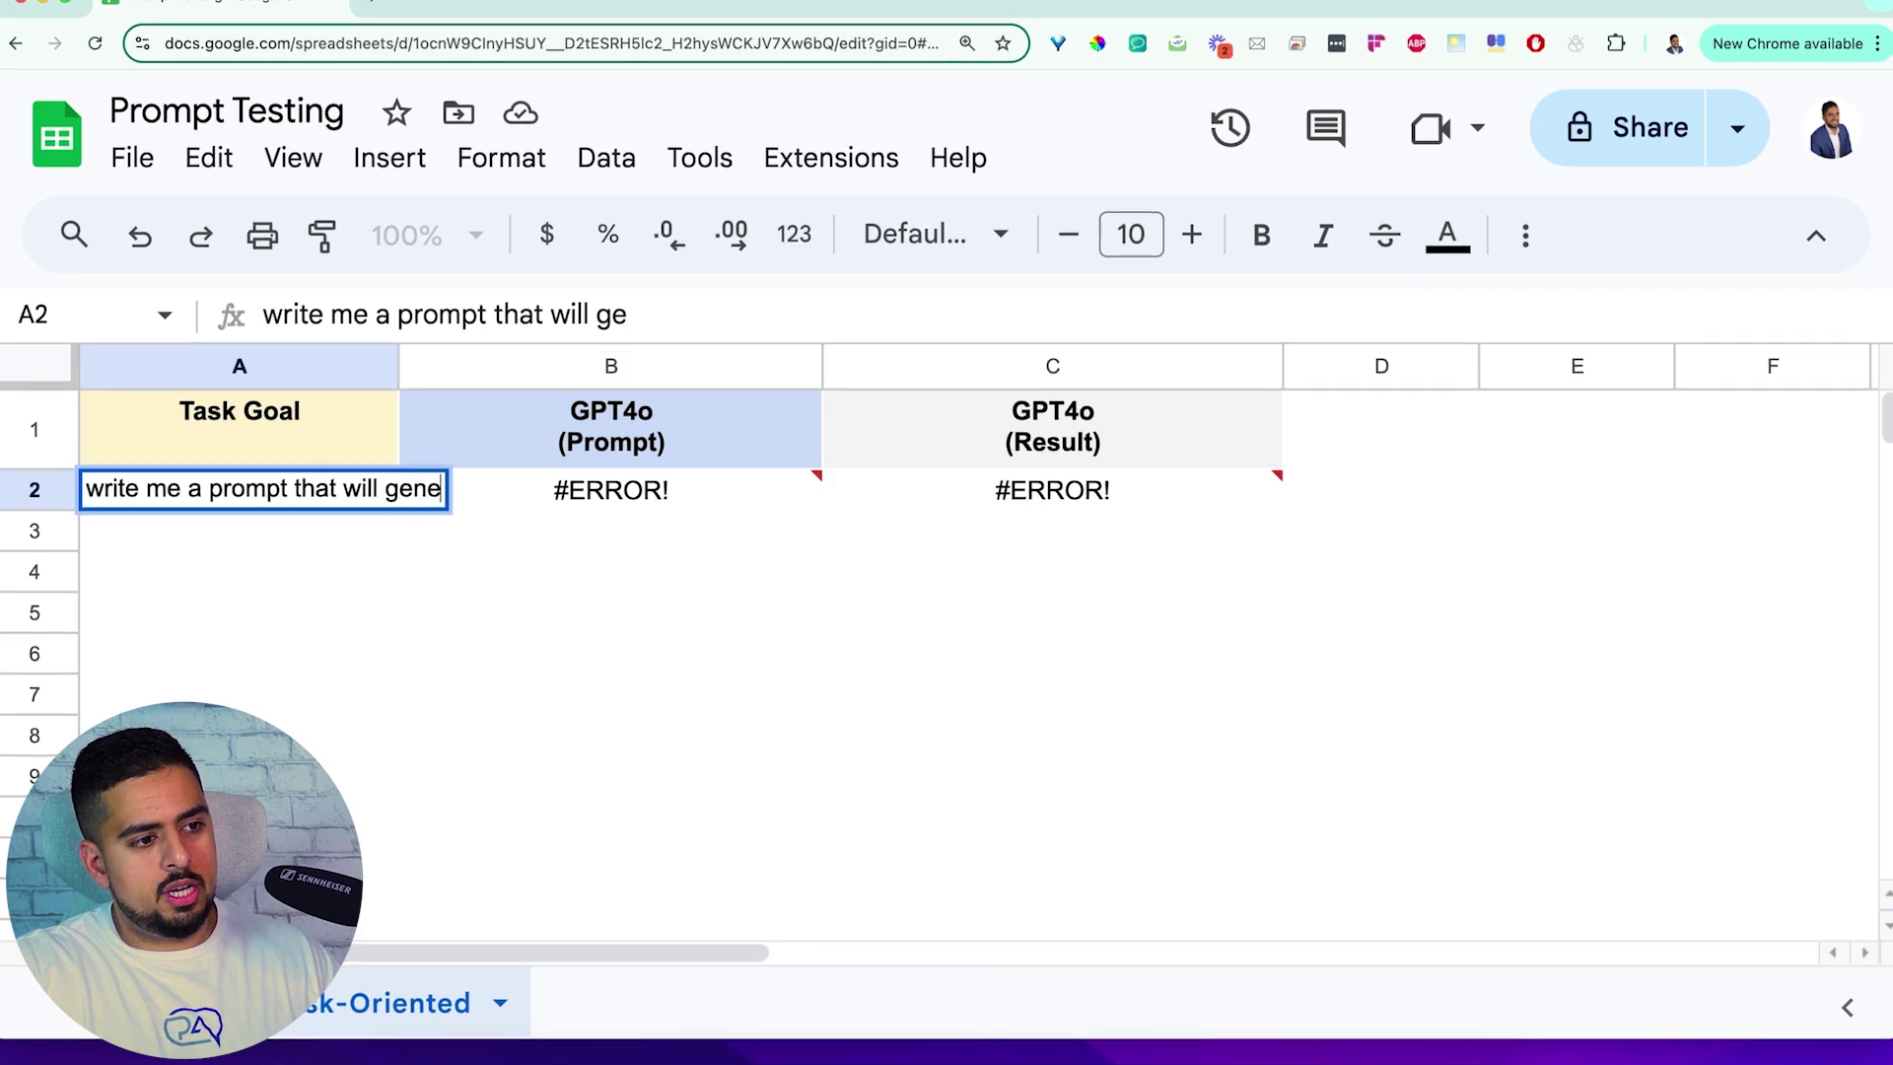
type("rate an seo enric")
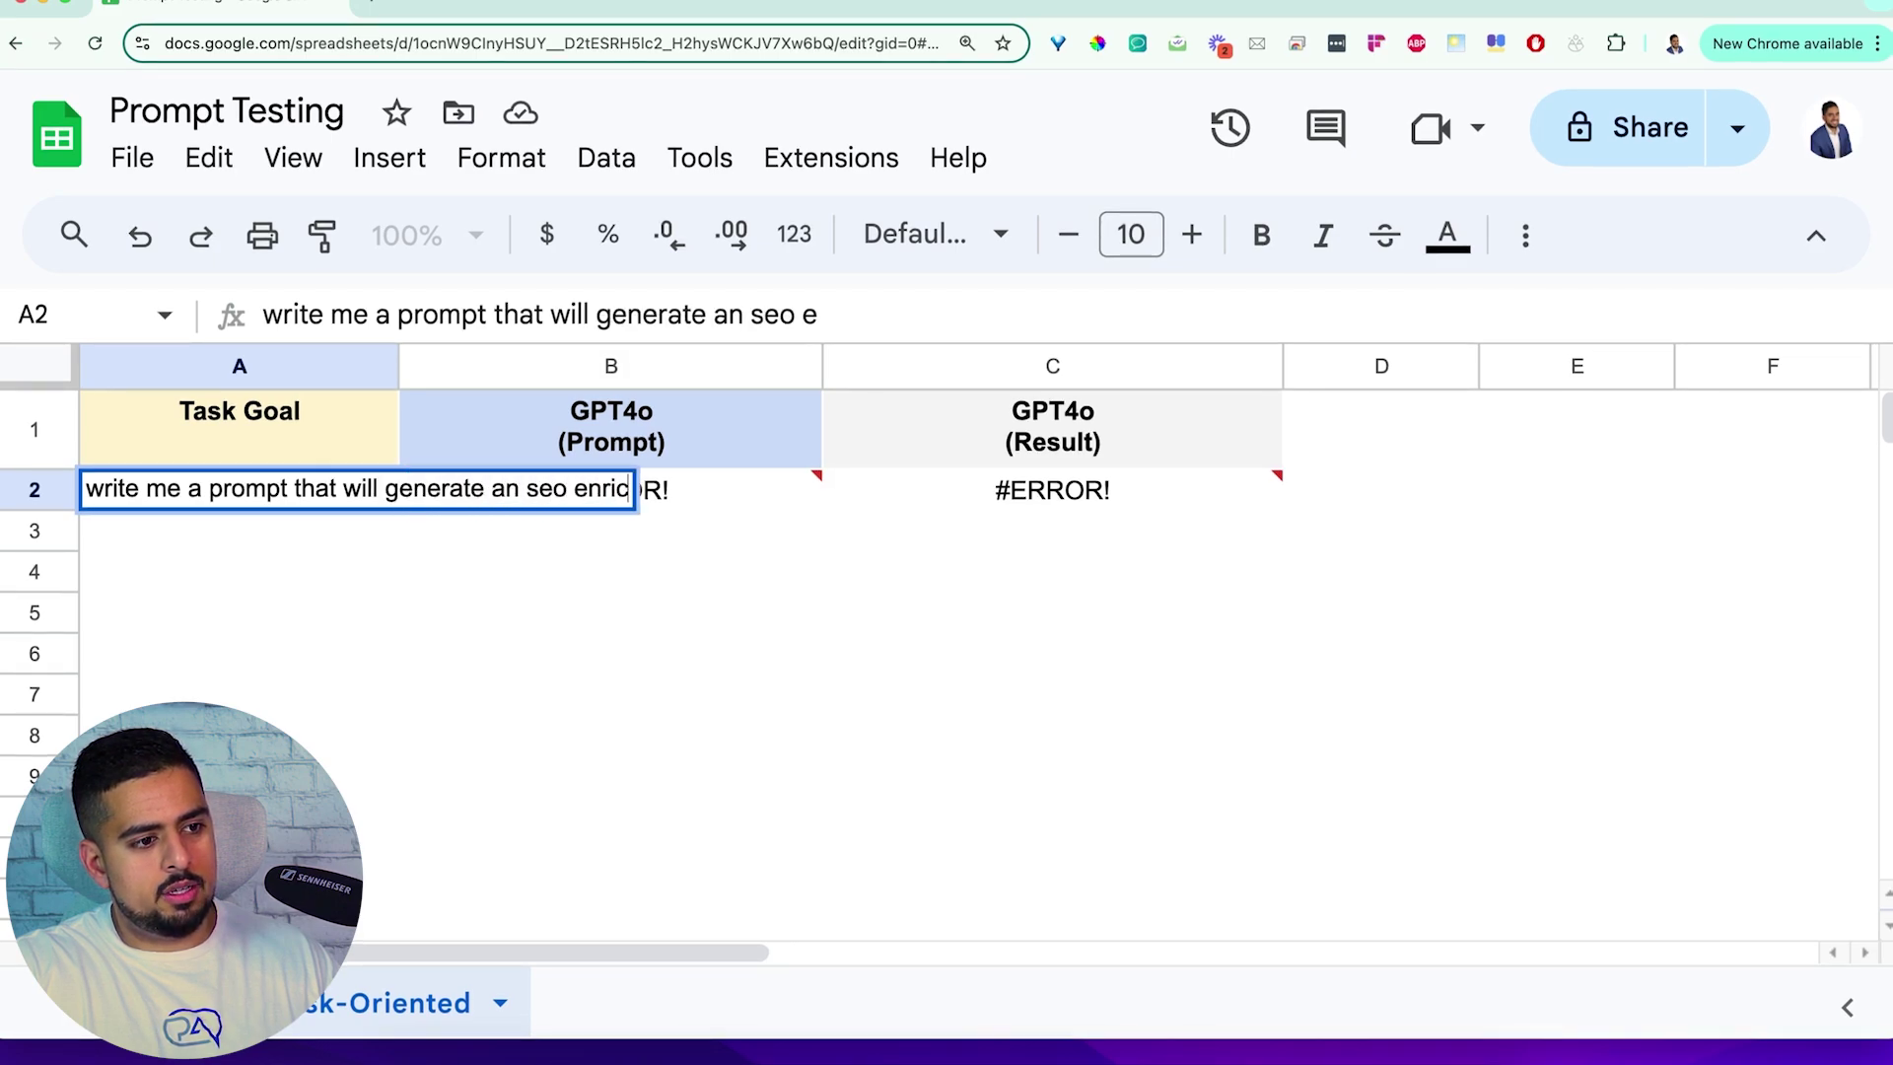
type("hed blog about zoology")
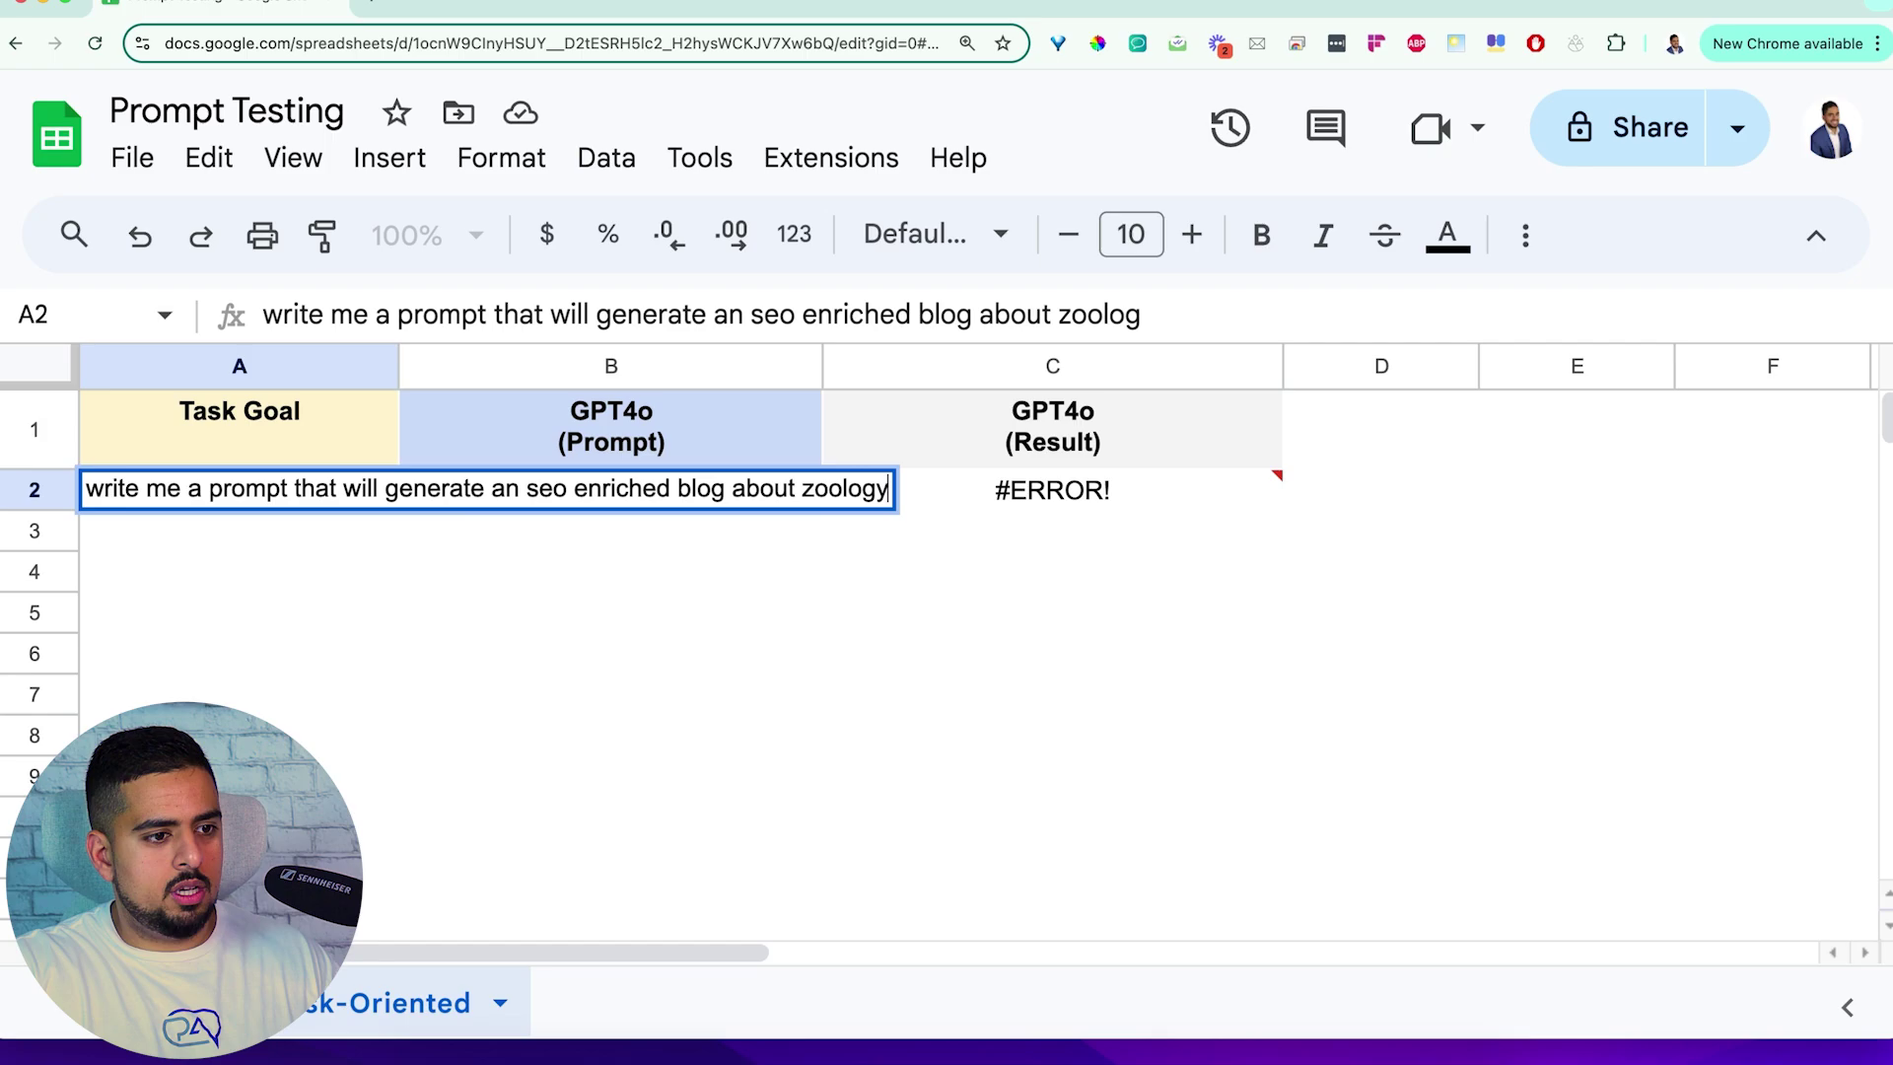
key("Return")
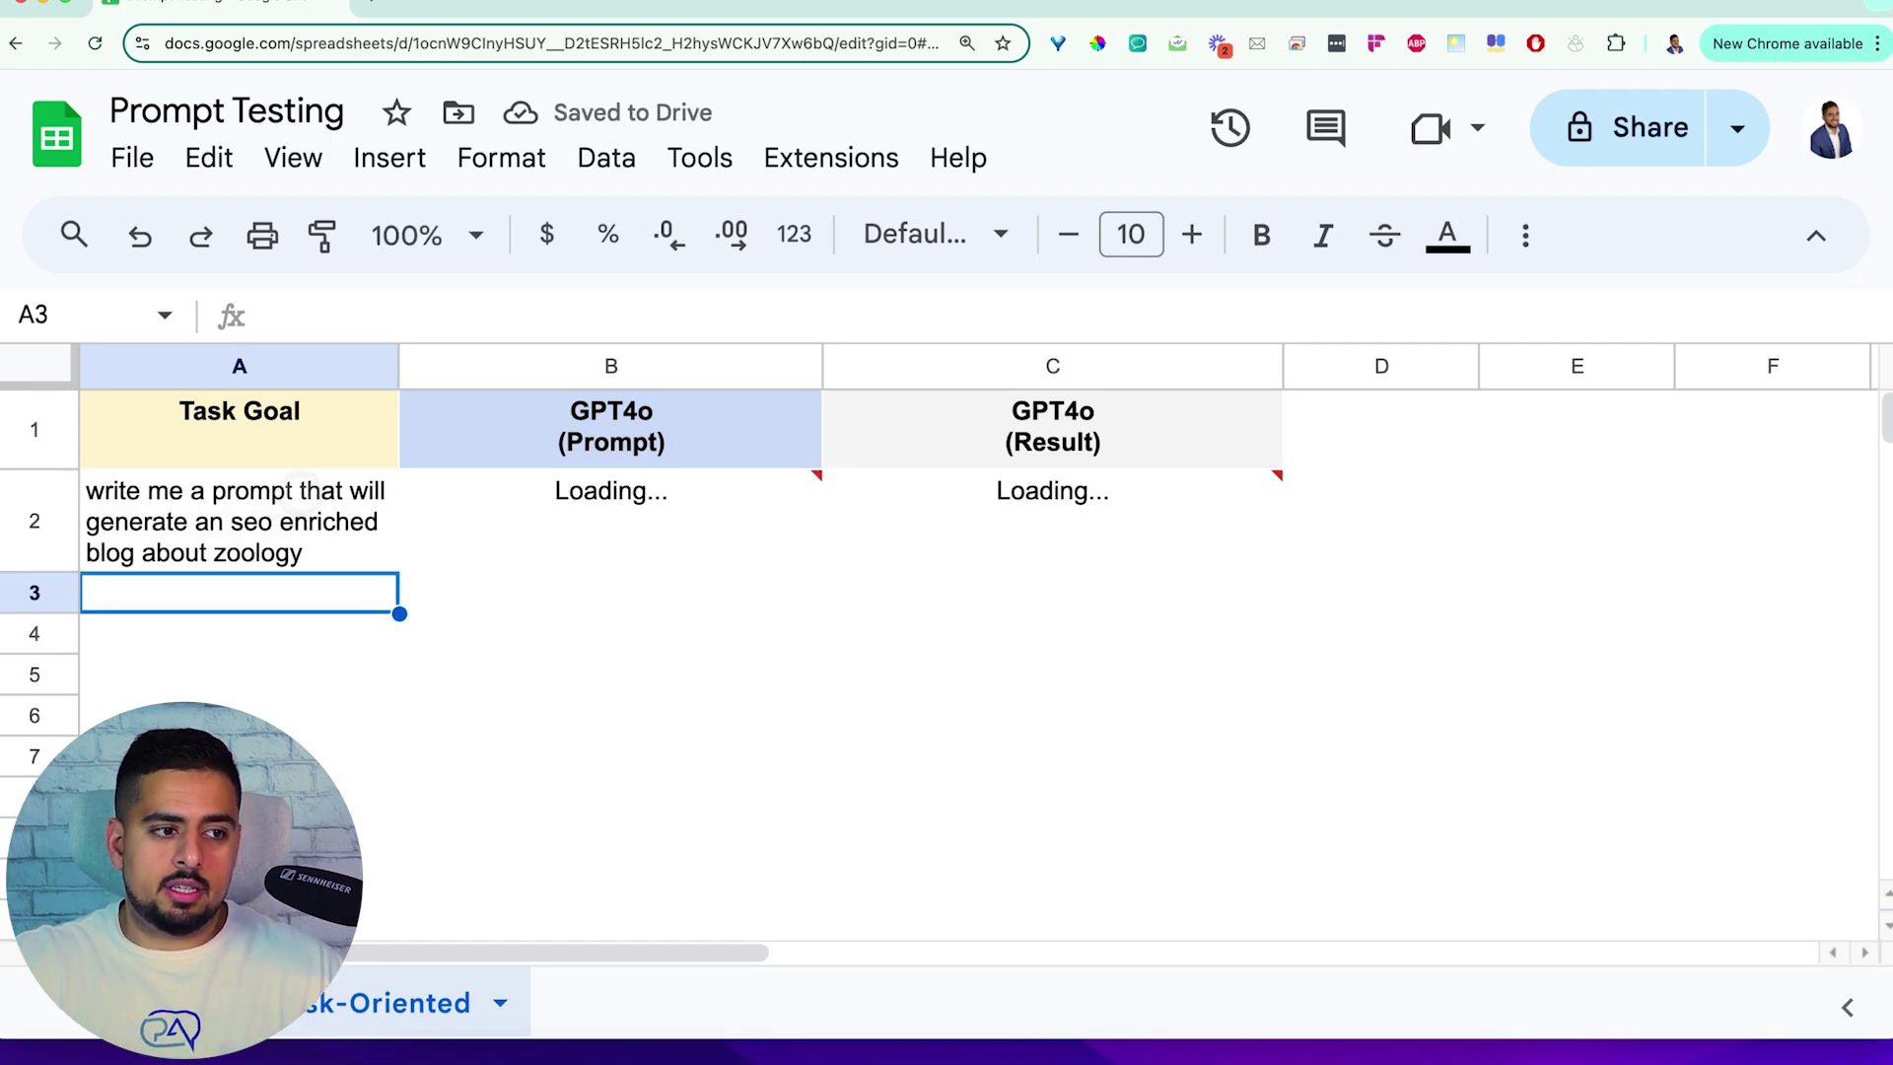
left_click(456, 489)
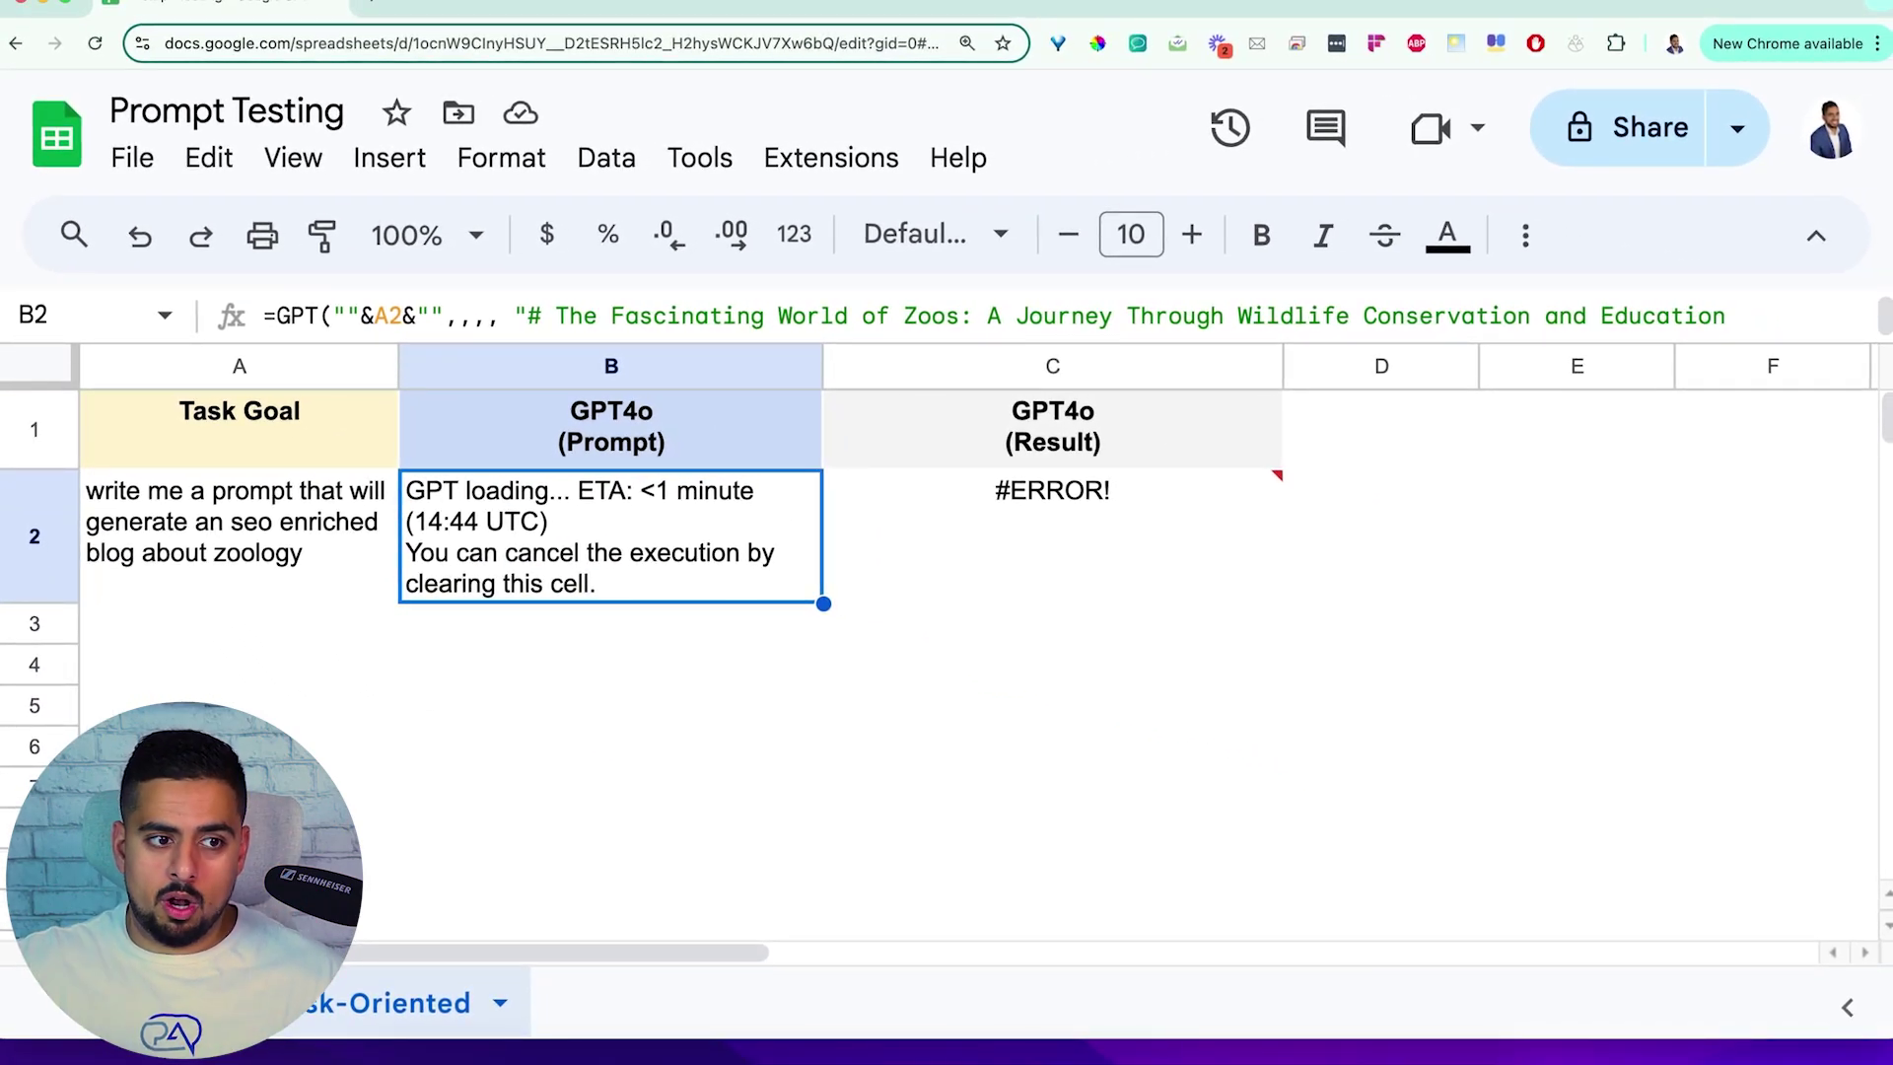
left_click(1016, 507)
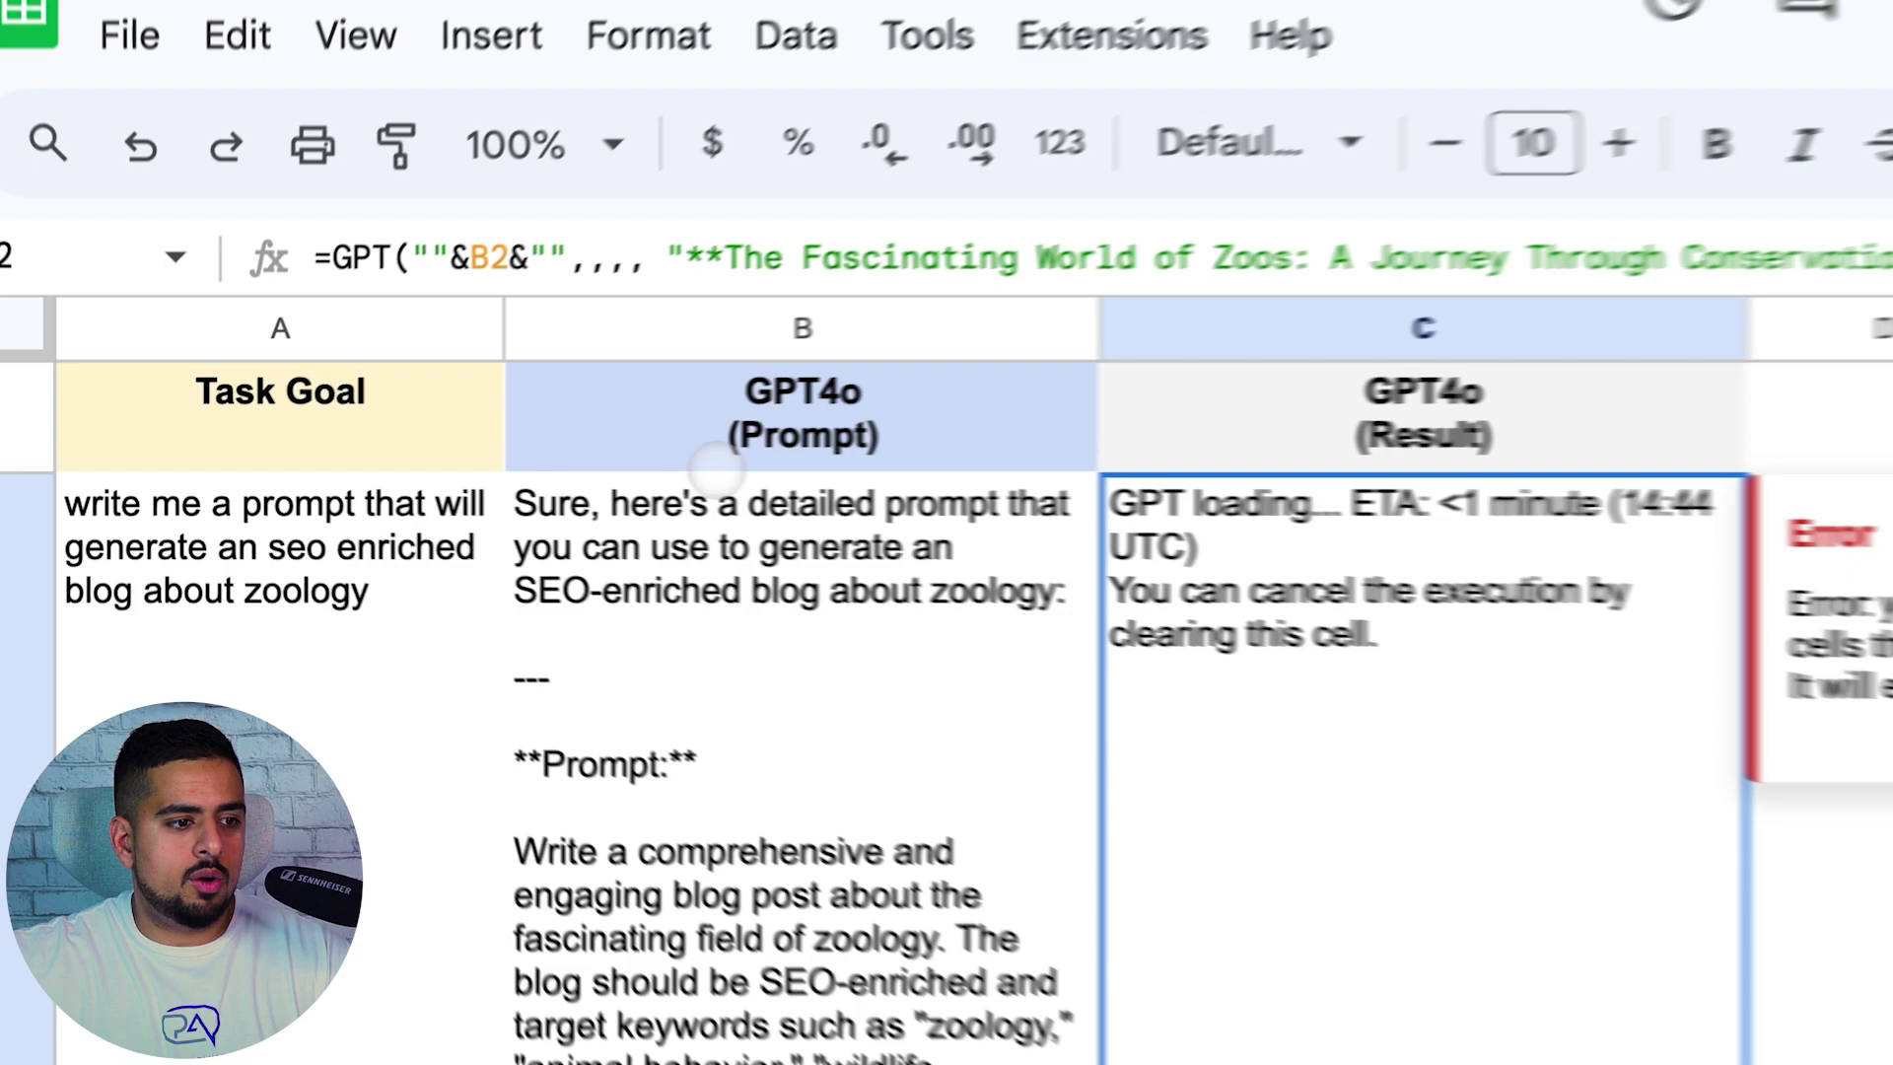
left_click(542, 559)
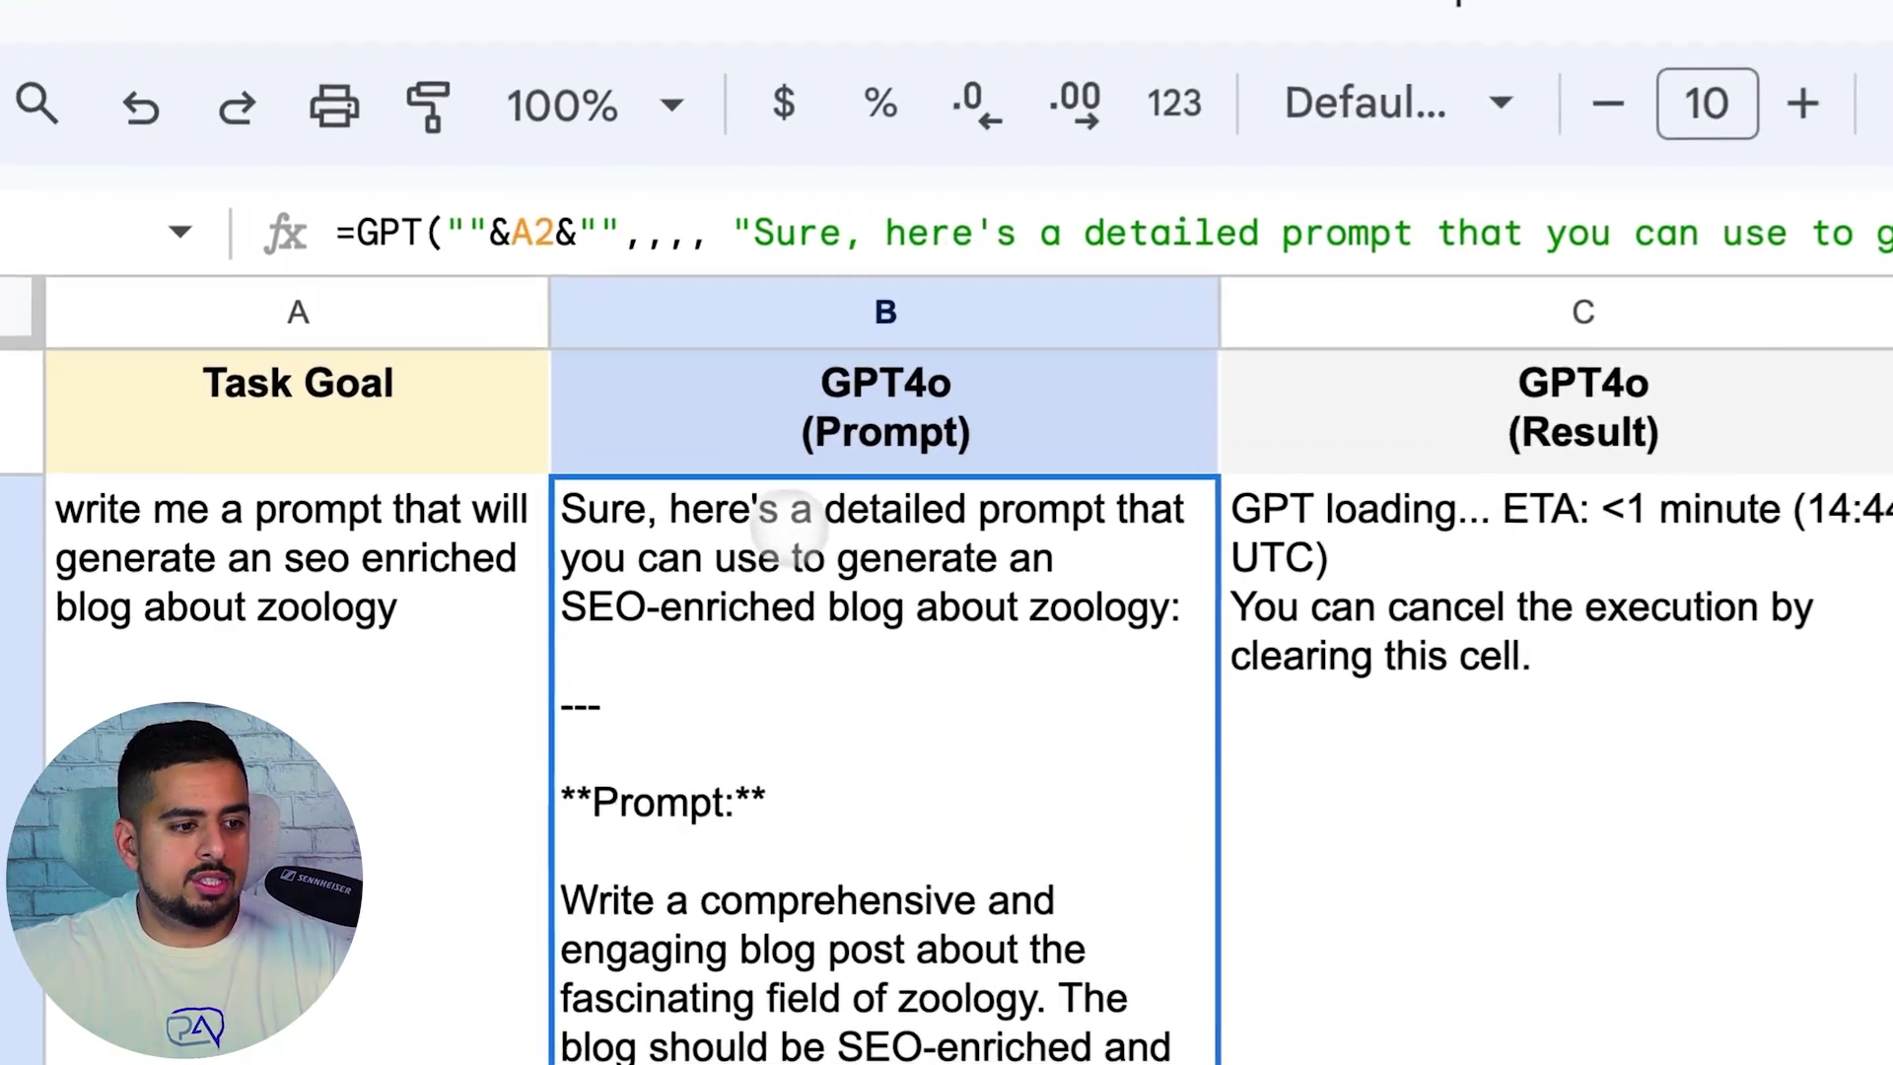
scroll(784, 620, "down", 2)
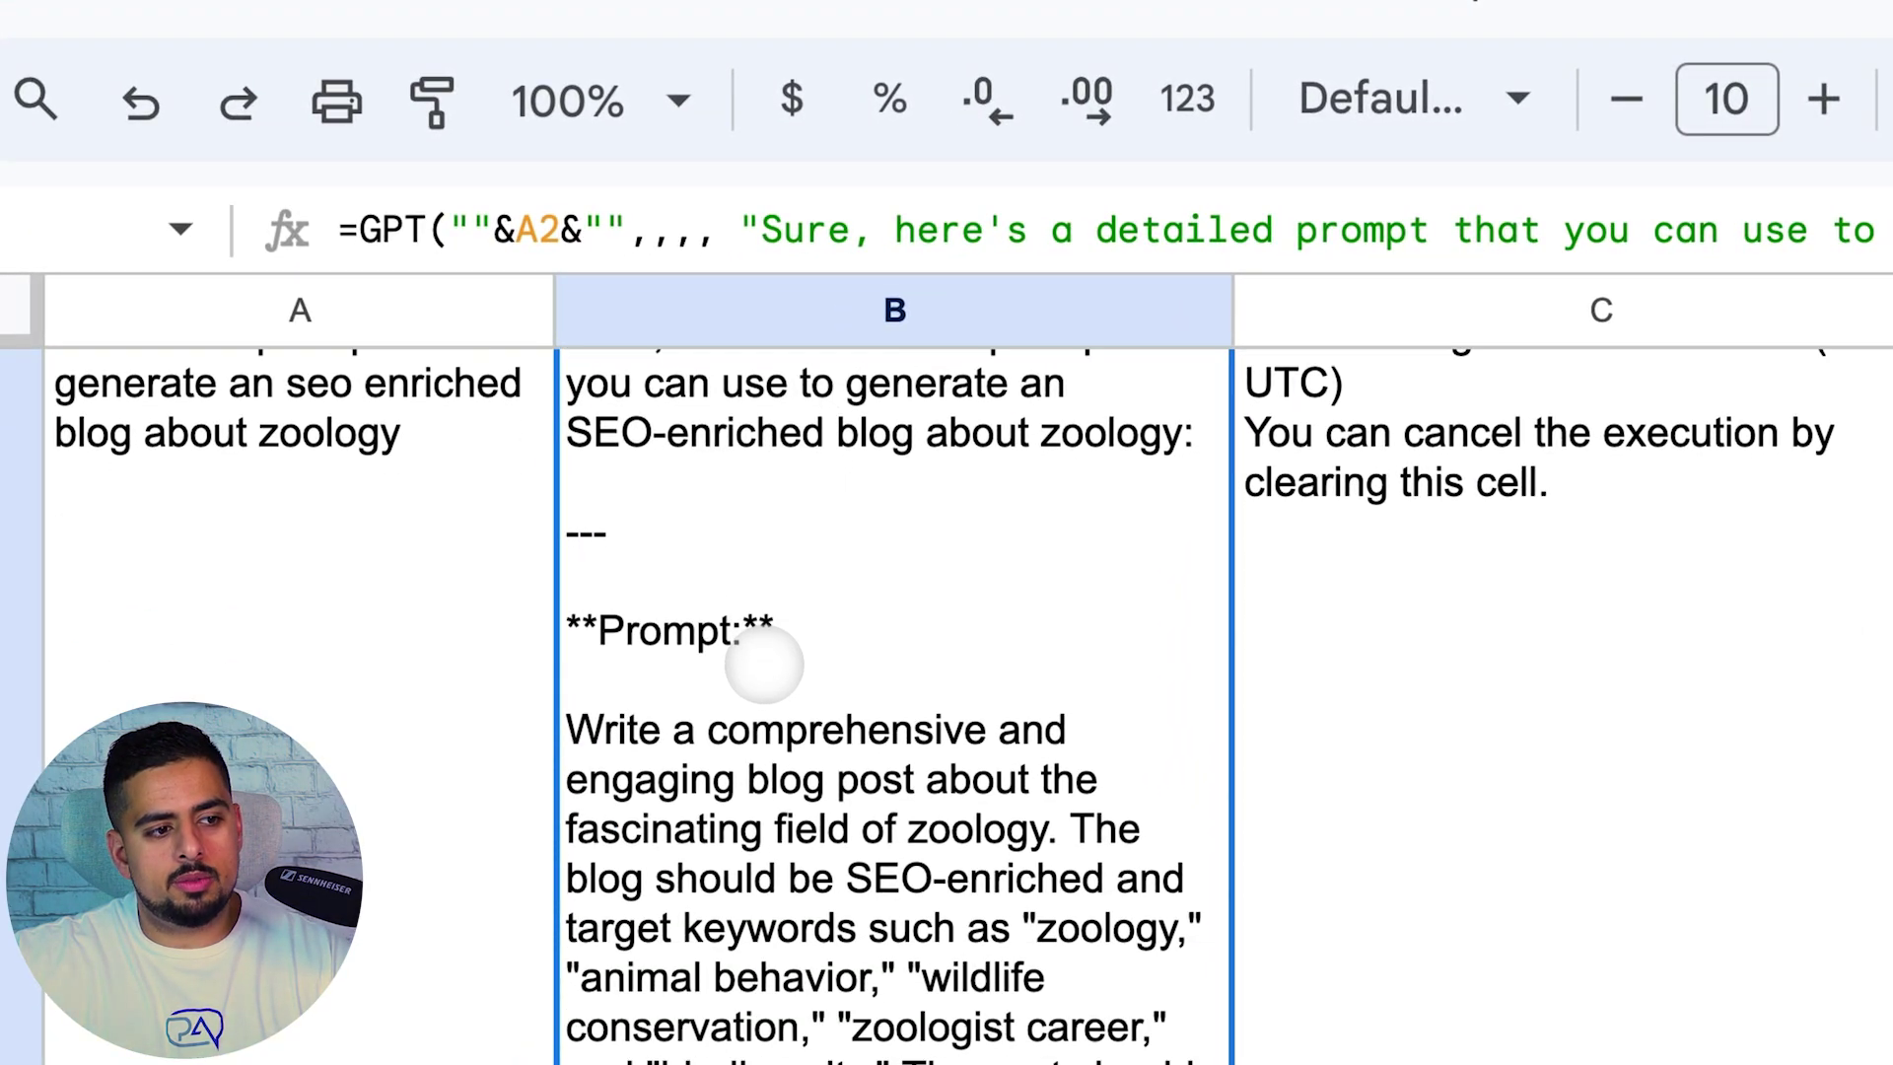
scroll(529, 582, "down", 5)
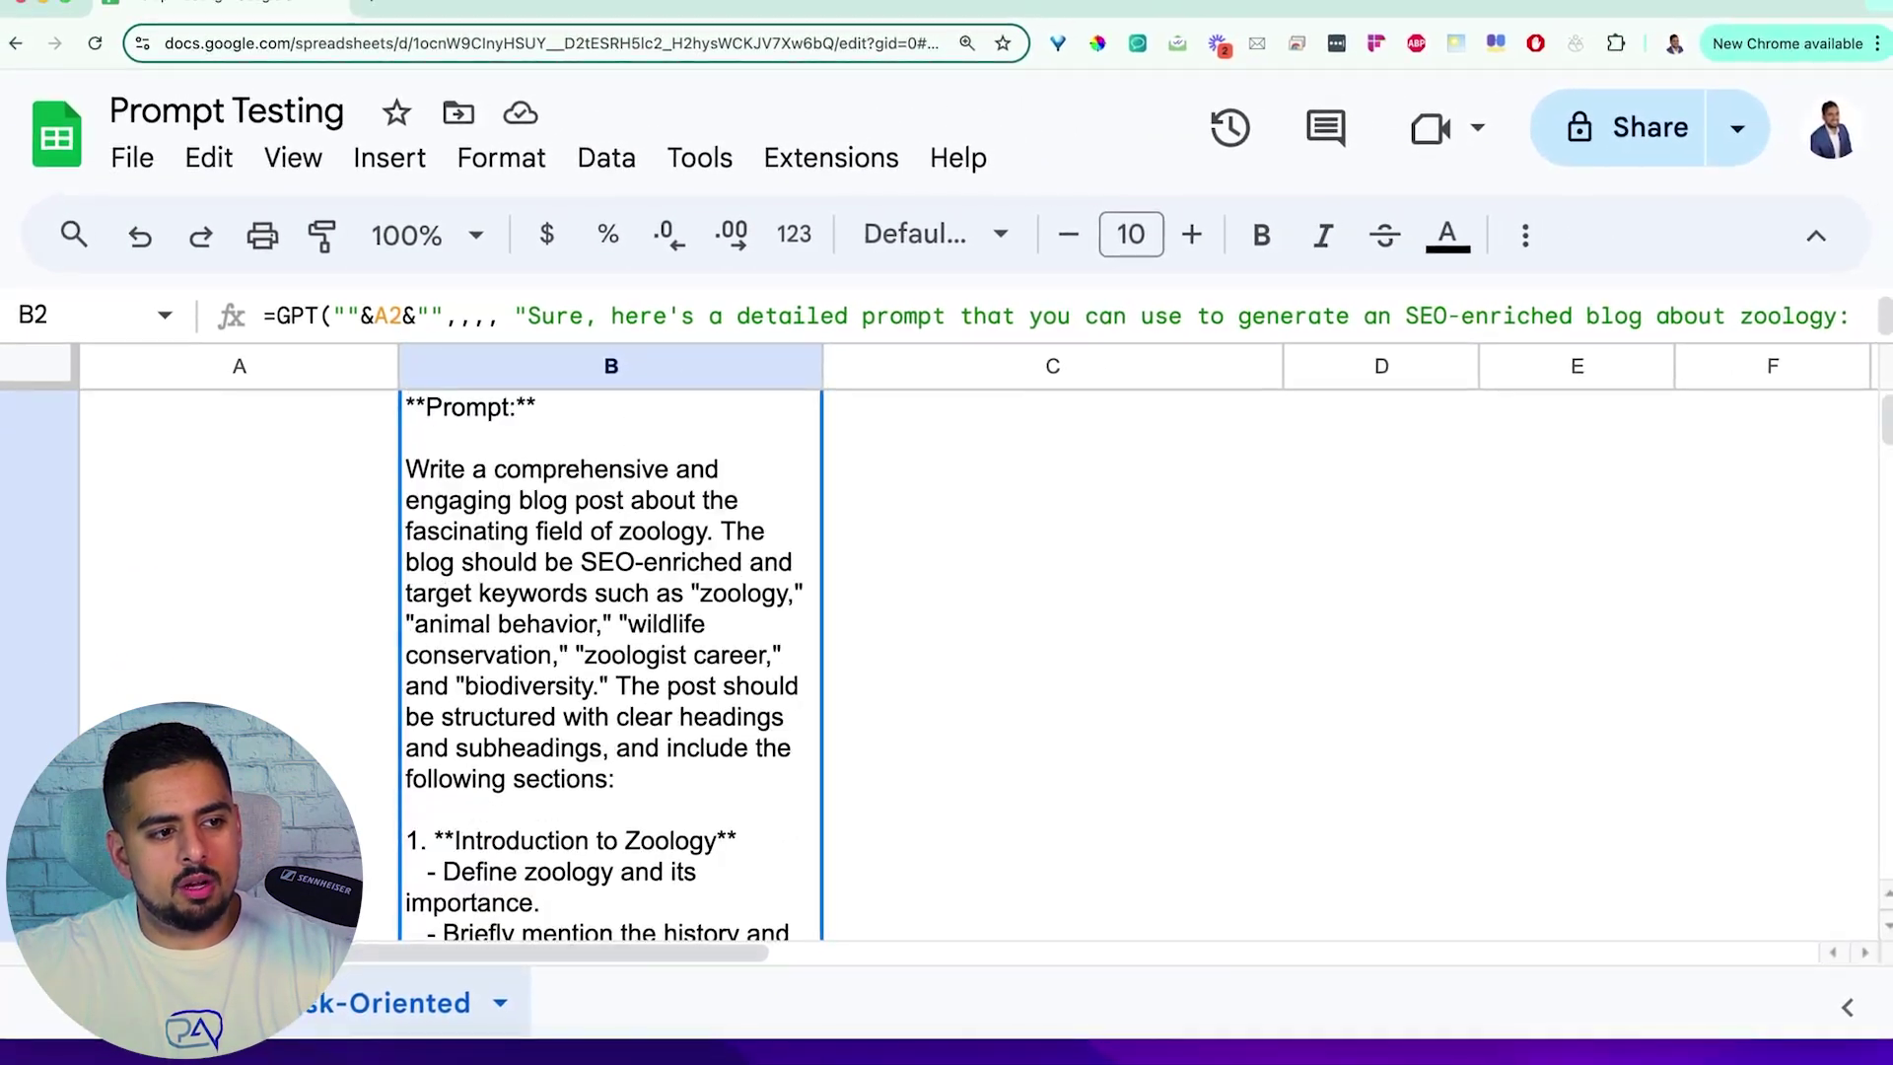
scroll(525, 587, "down", 10)
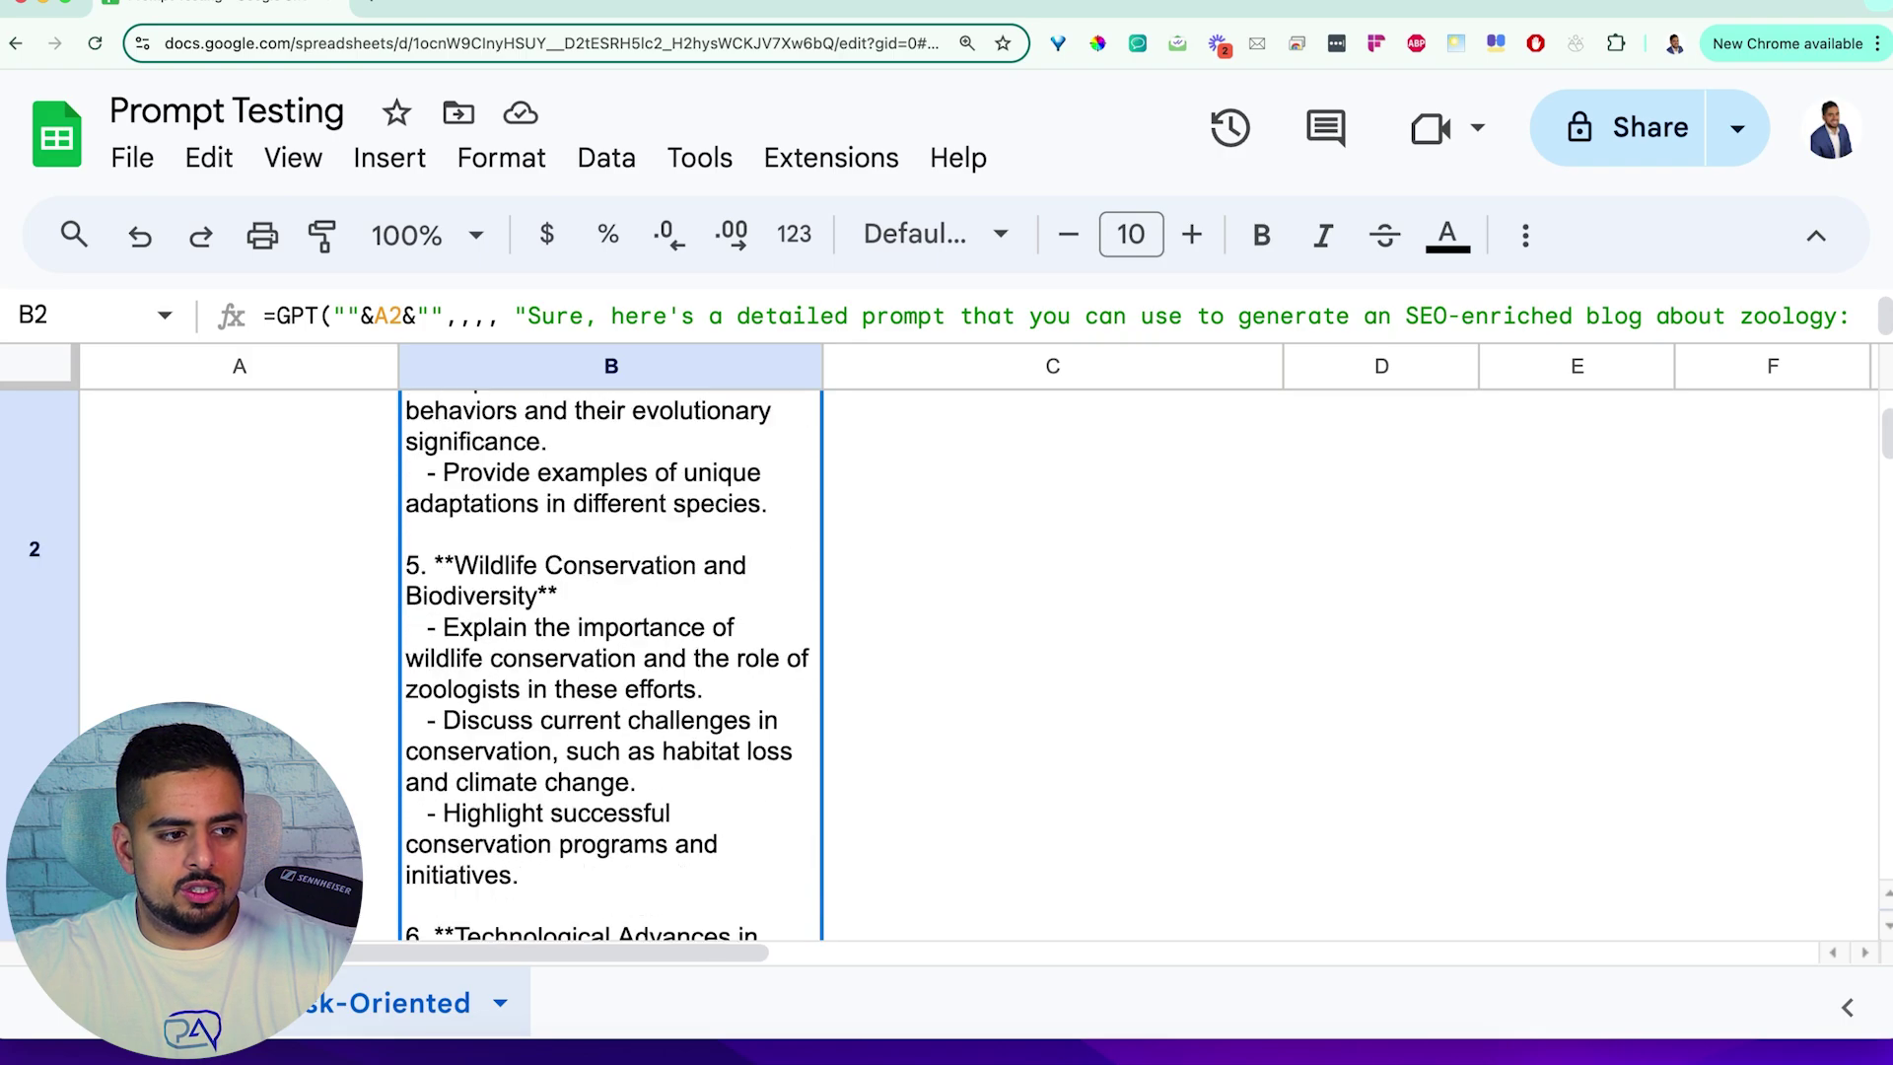
scroll(531, 592, "down", 3)
scroll(533, 591, "up", 15)
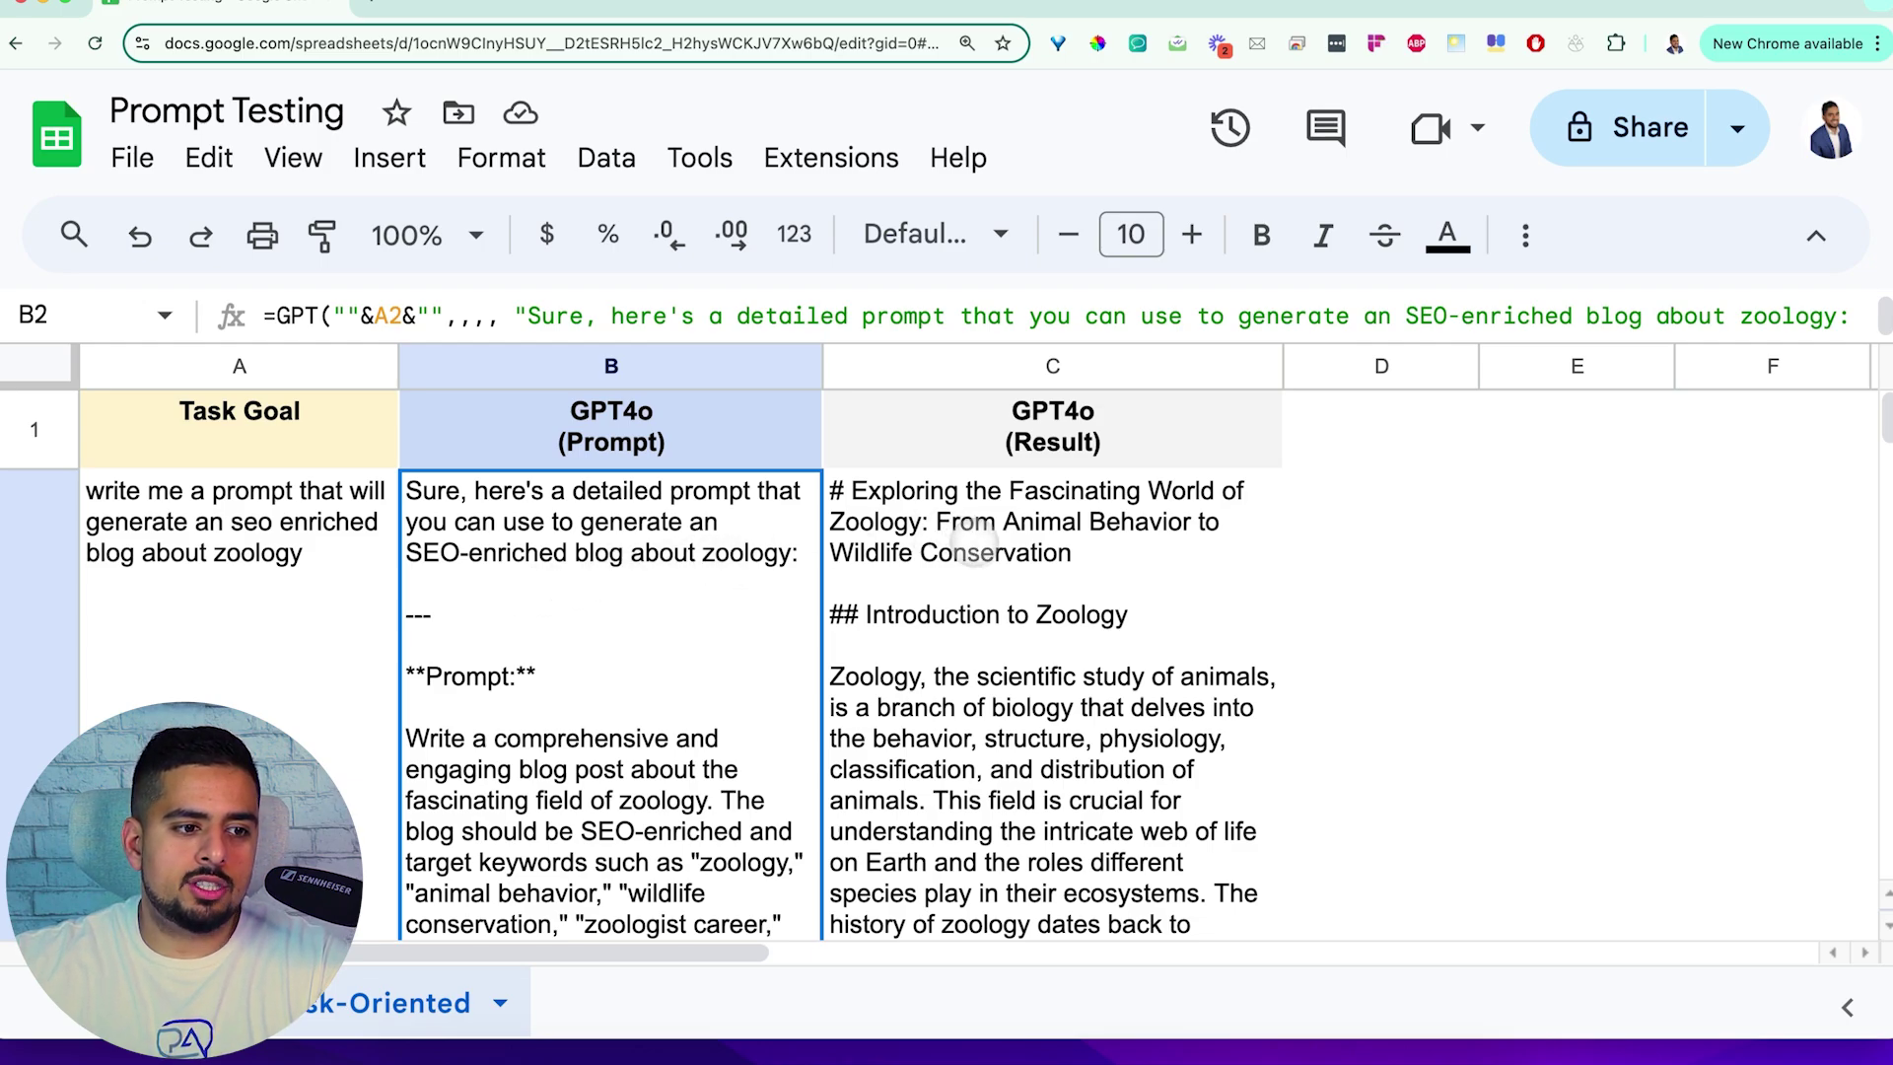
scroll(974, 543, "down", 10)
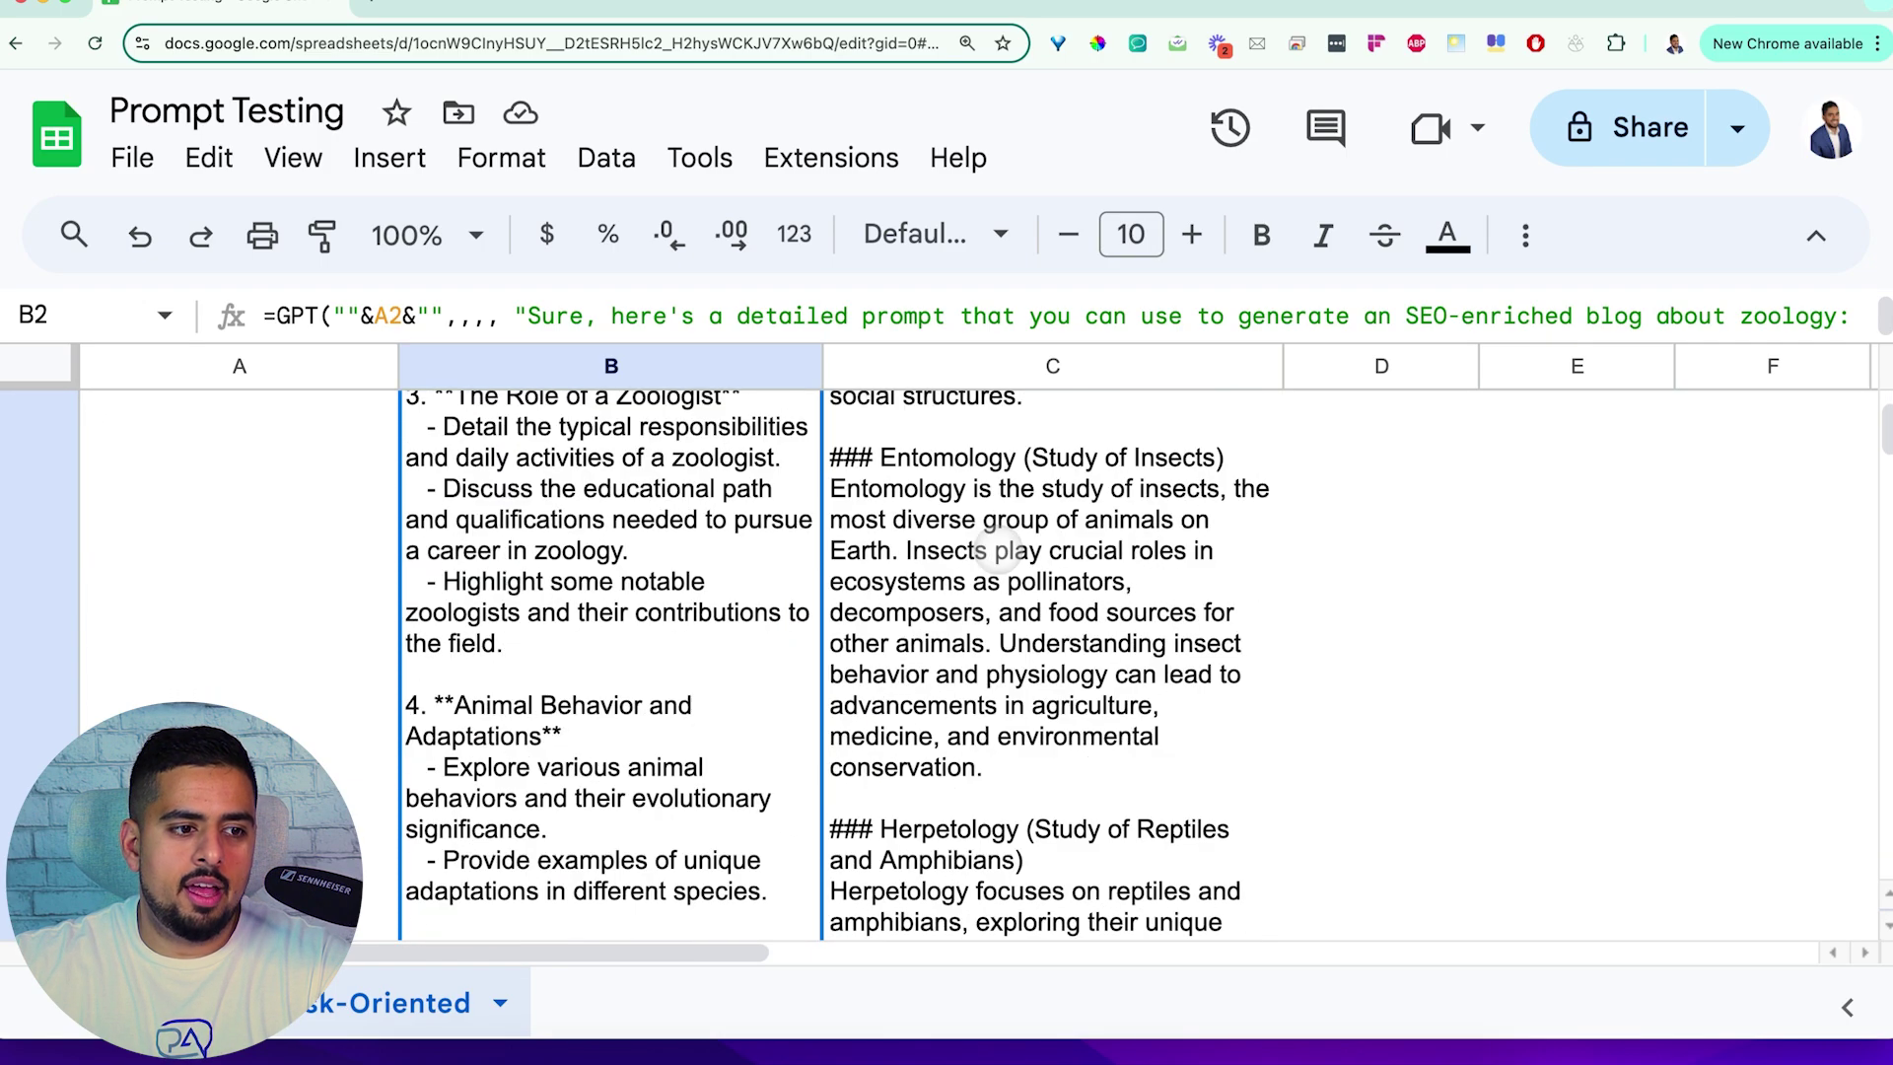
scroll(999, 548, "down", 5)
scroll(1001, 550, "up", 15)
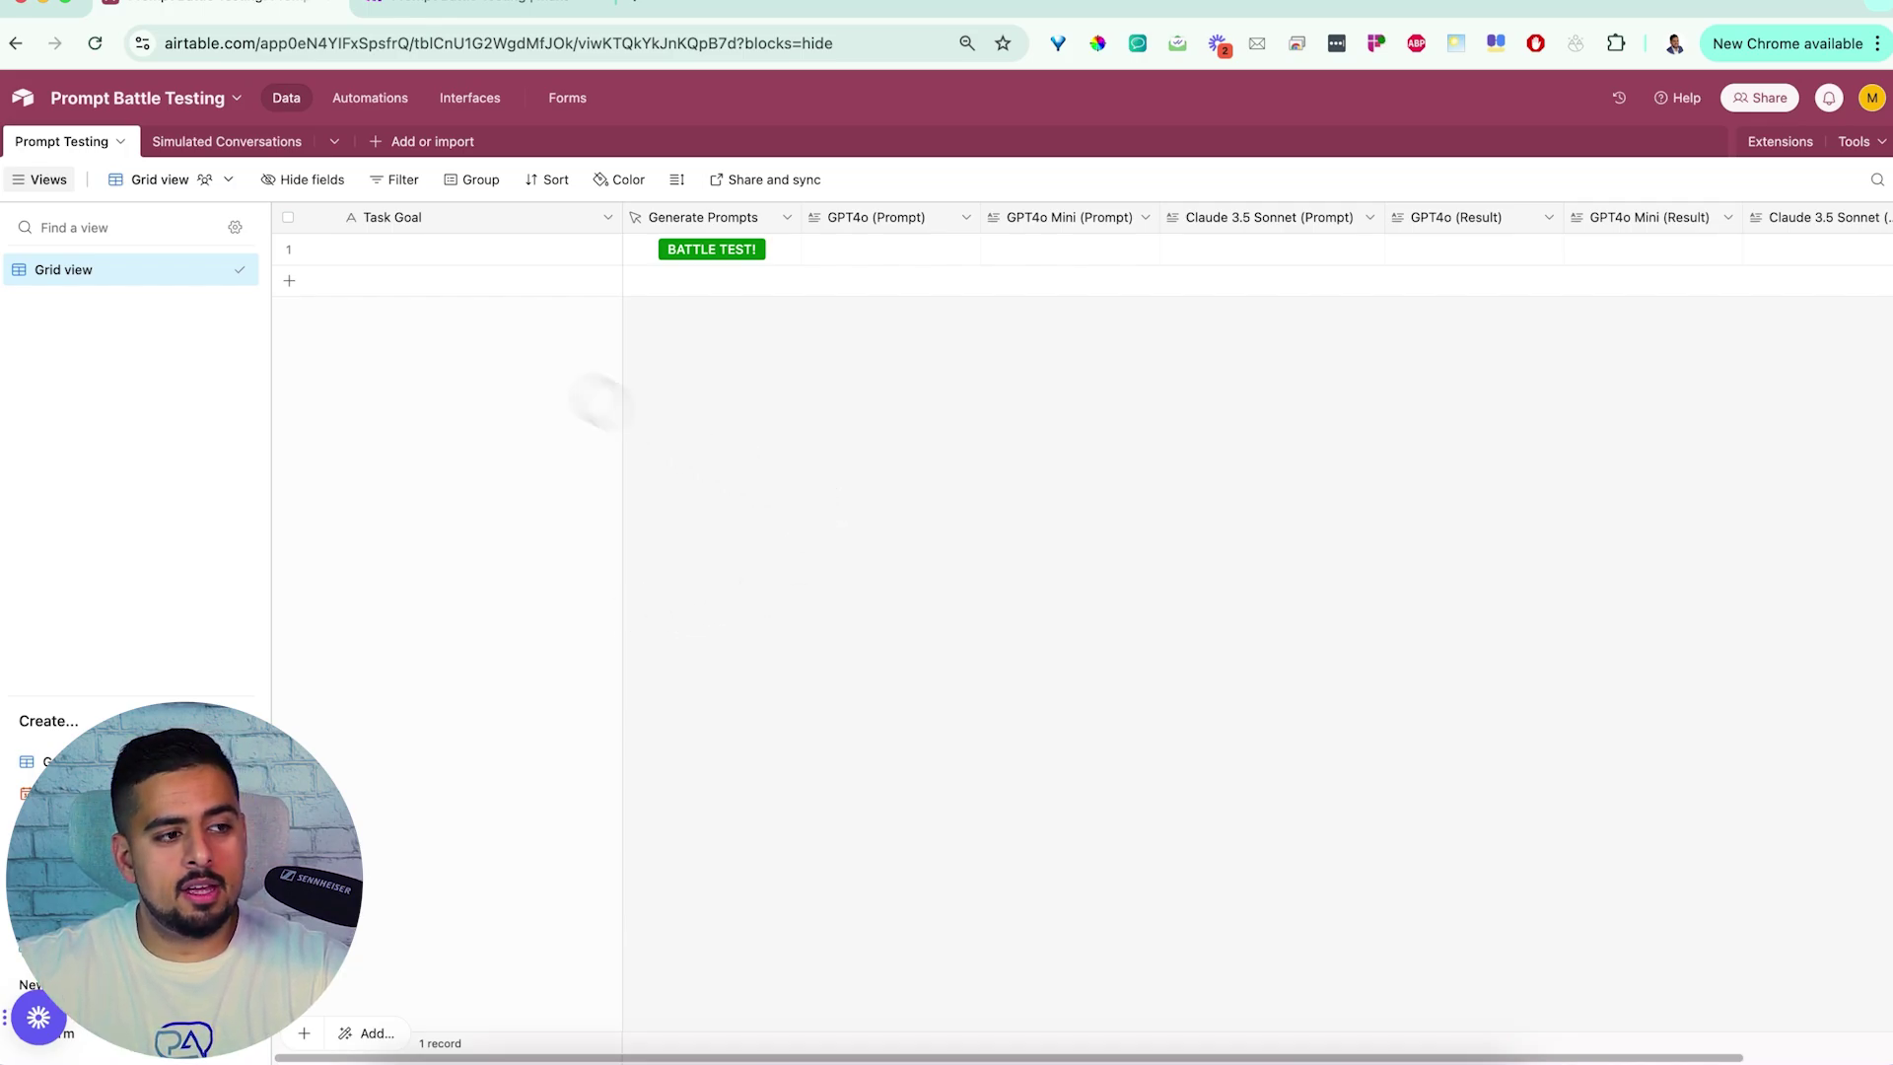
Enter a row 1 task for an email telling the boss I'm quitting, then run BATTLE TEST!
left_click(414, 255)
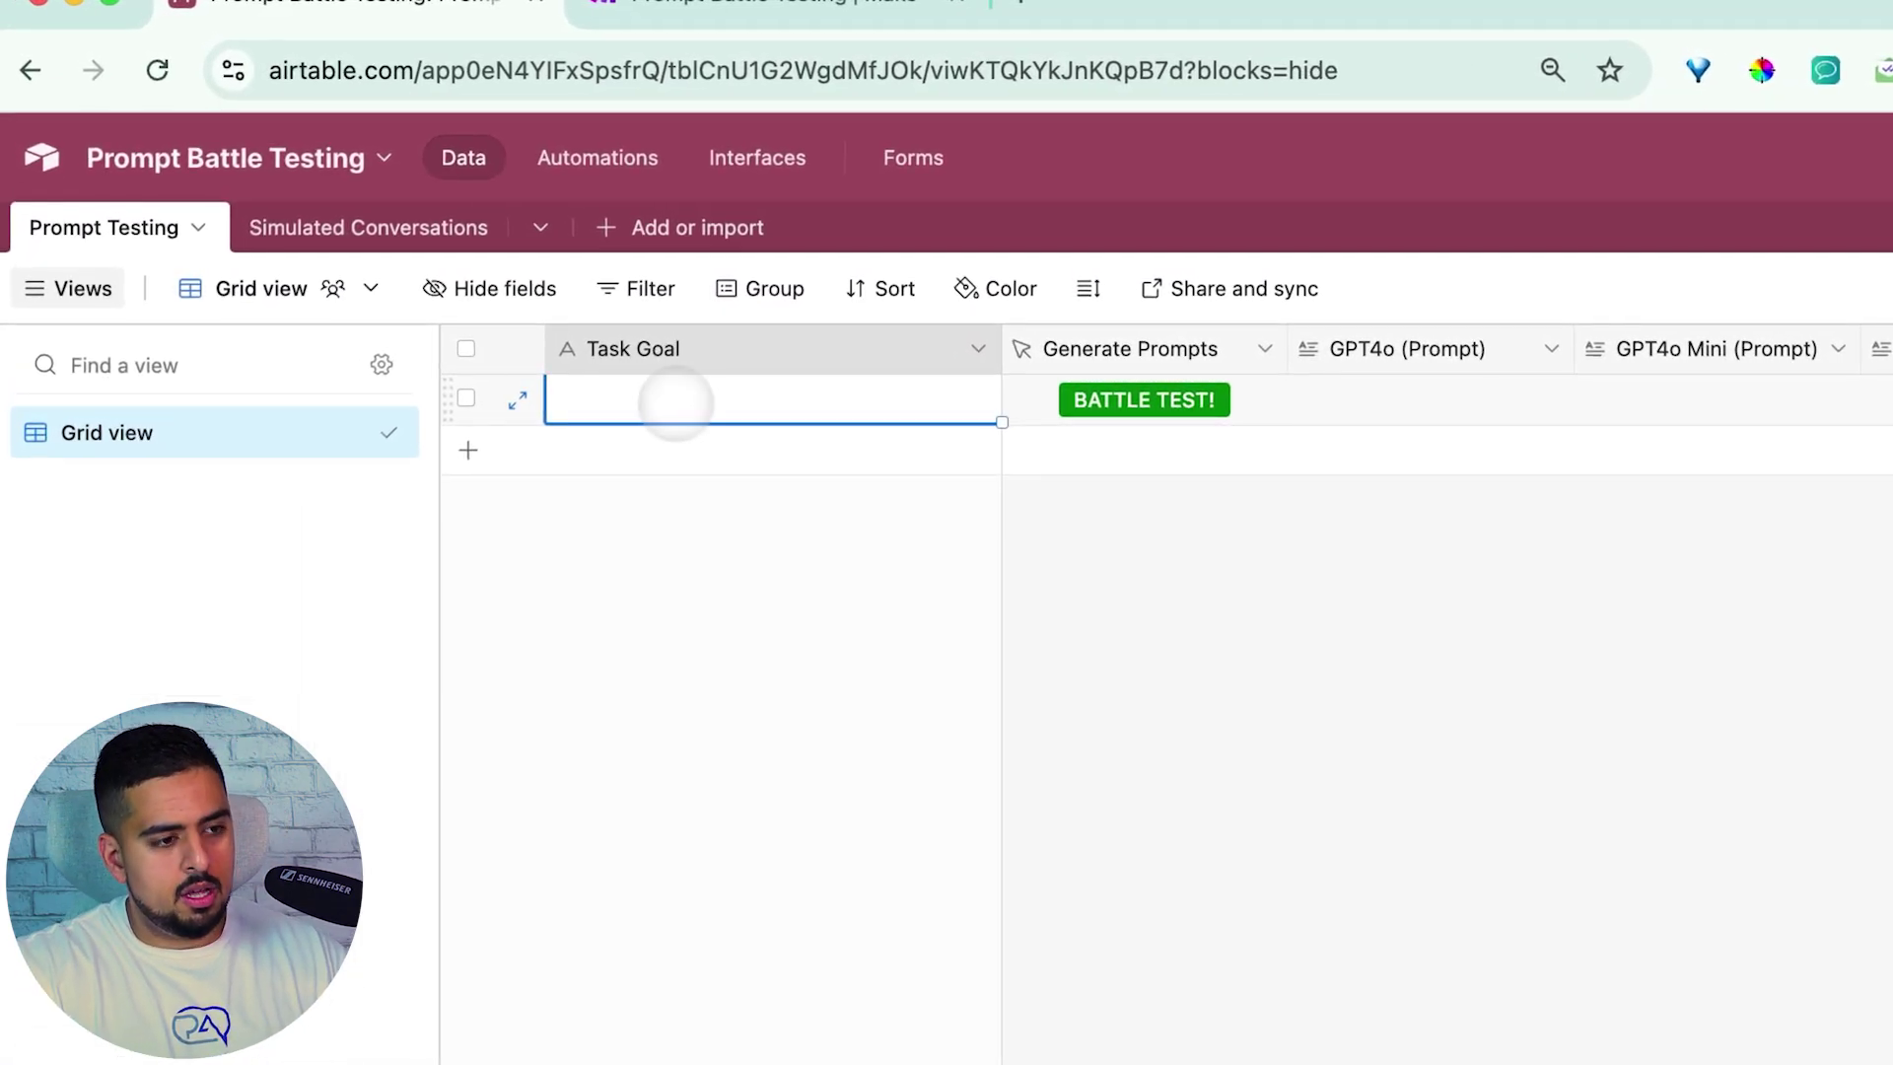
type("write me an email to")
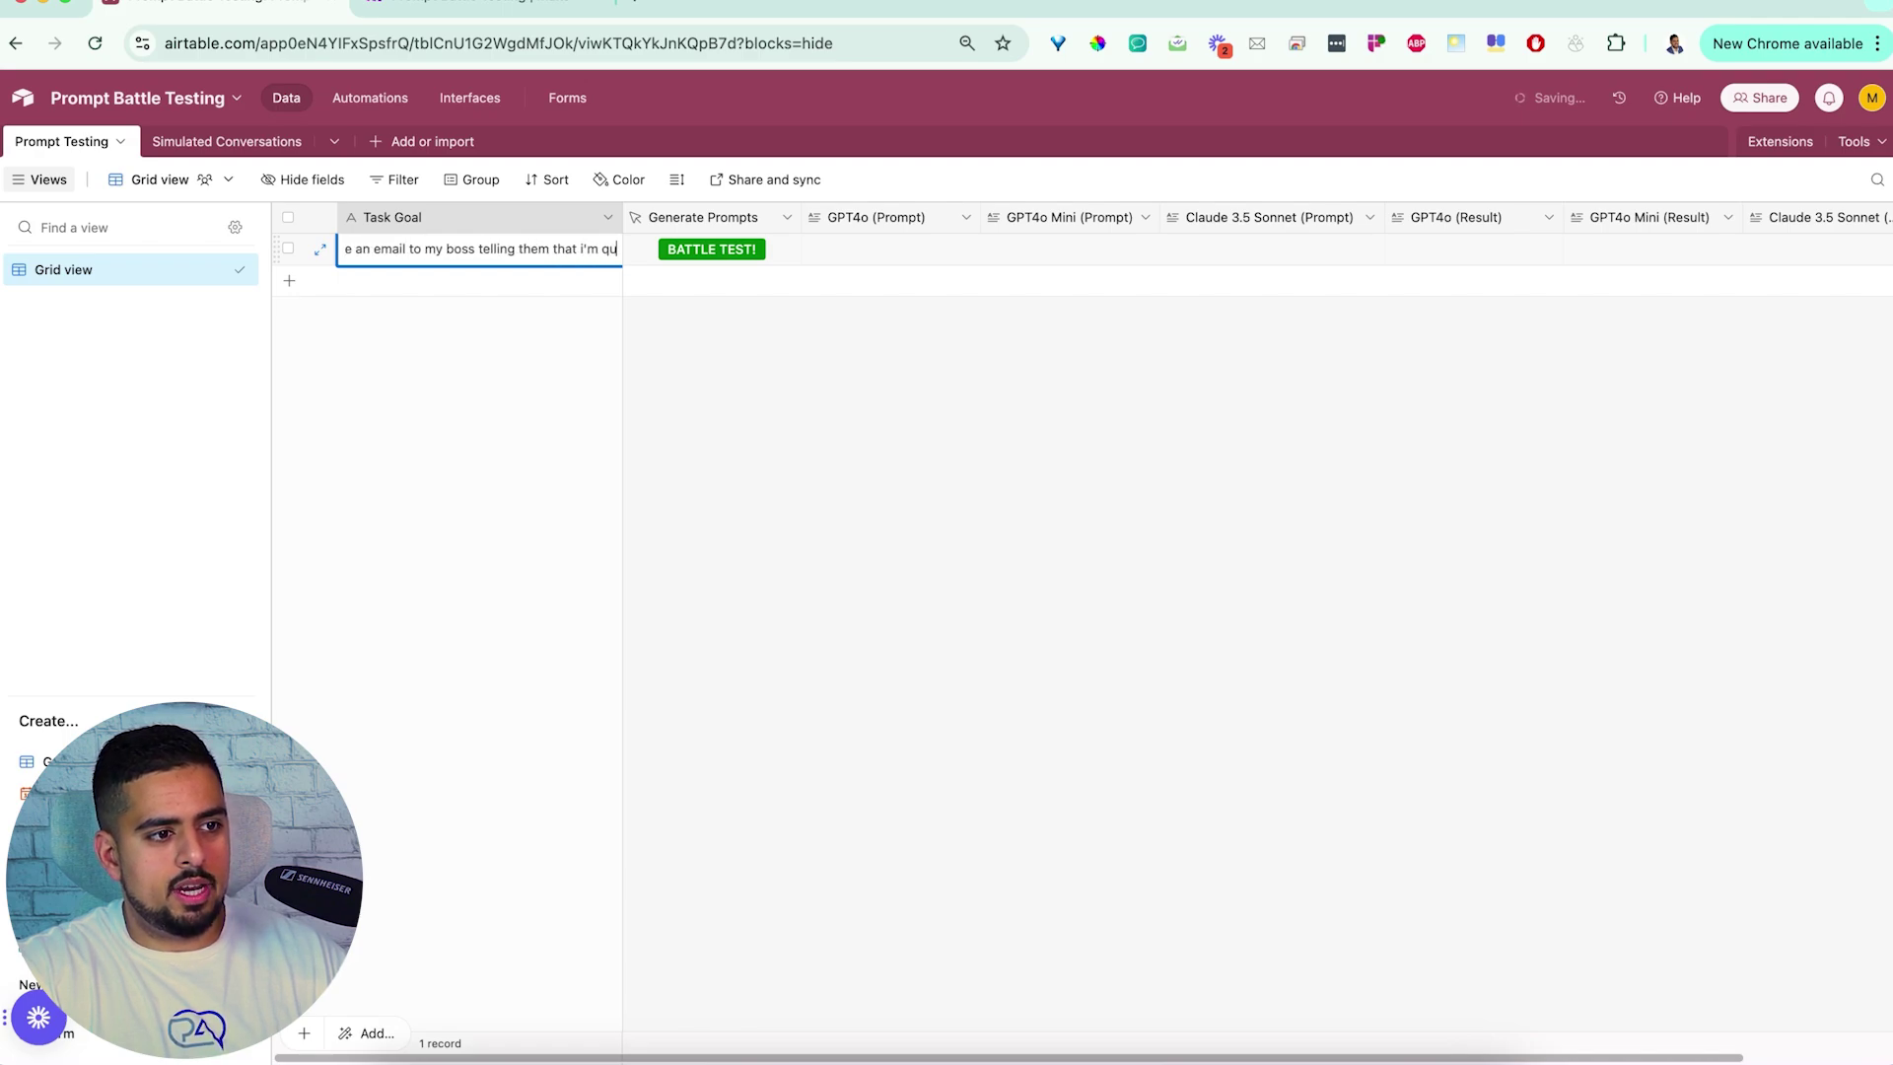
type("ome a prompt engineer")
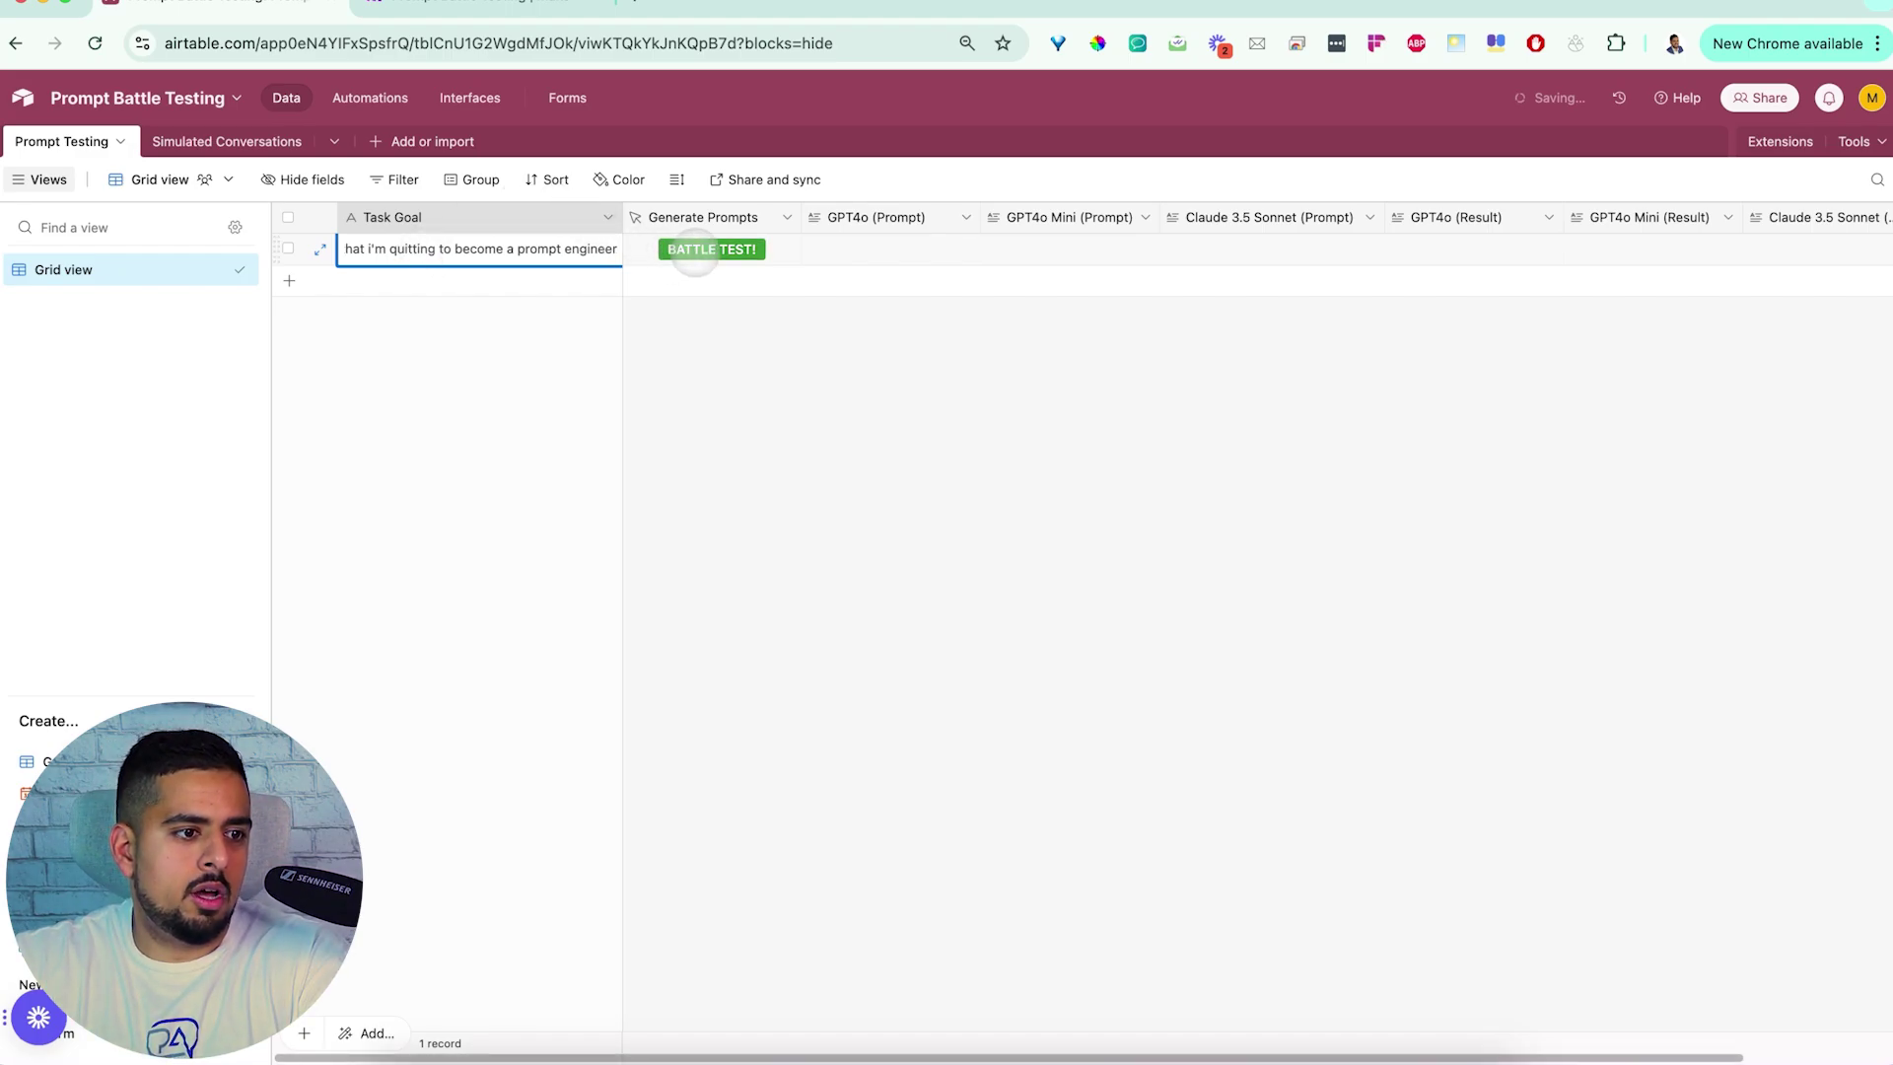
left_click(695, 253)
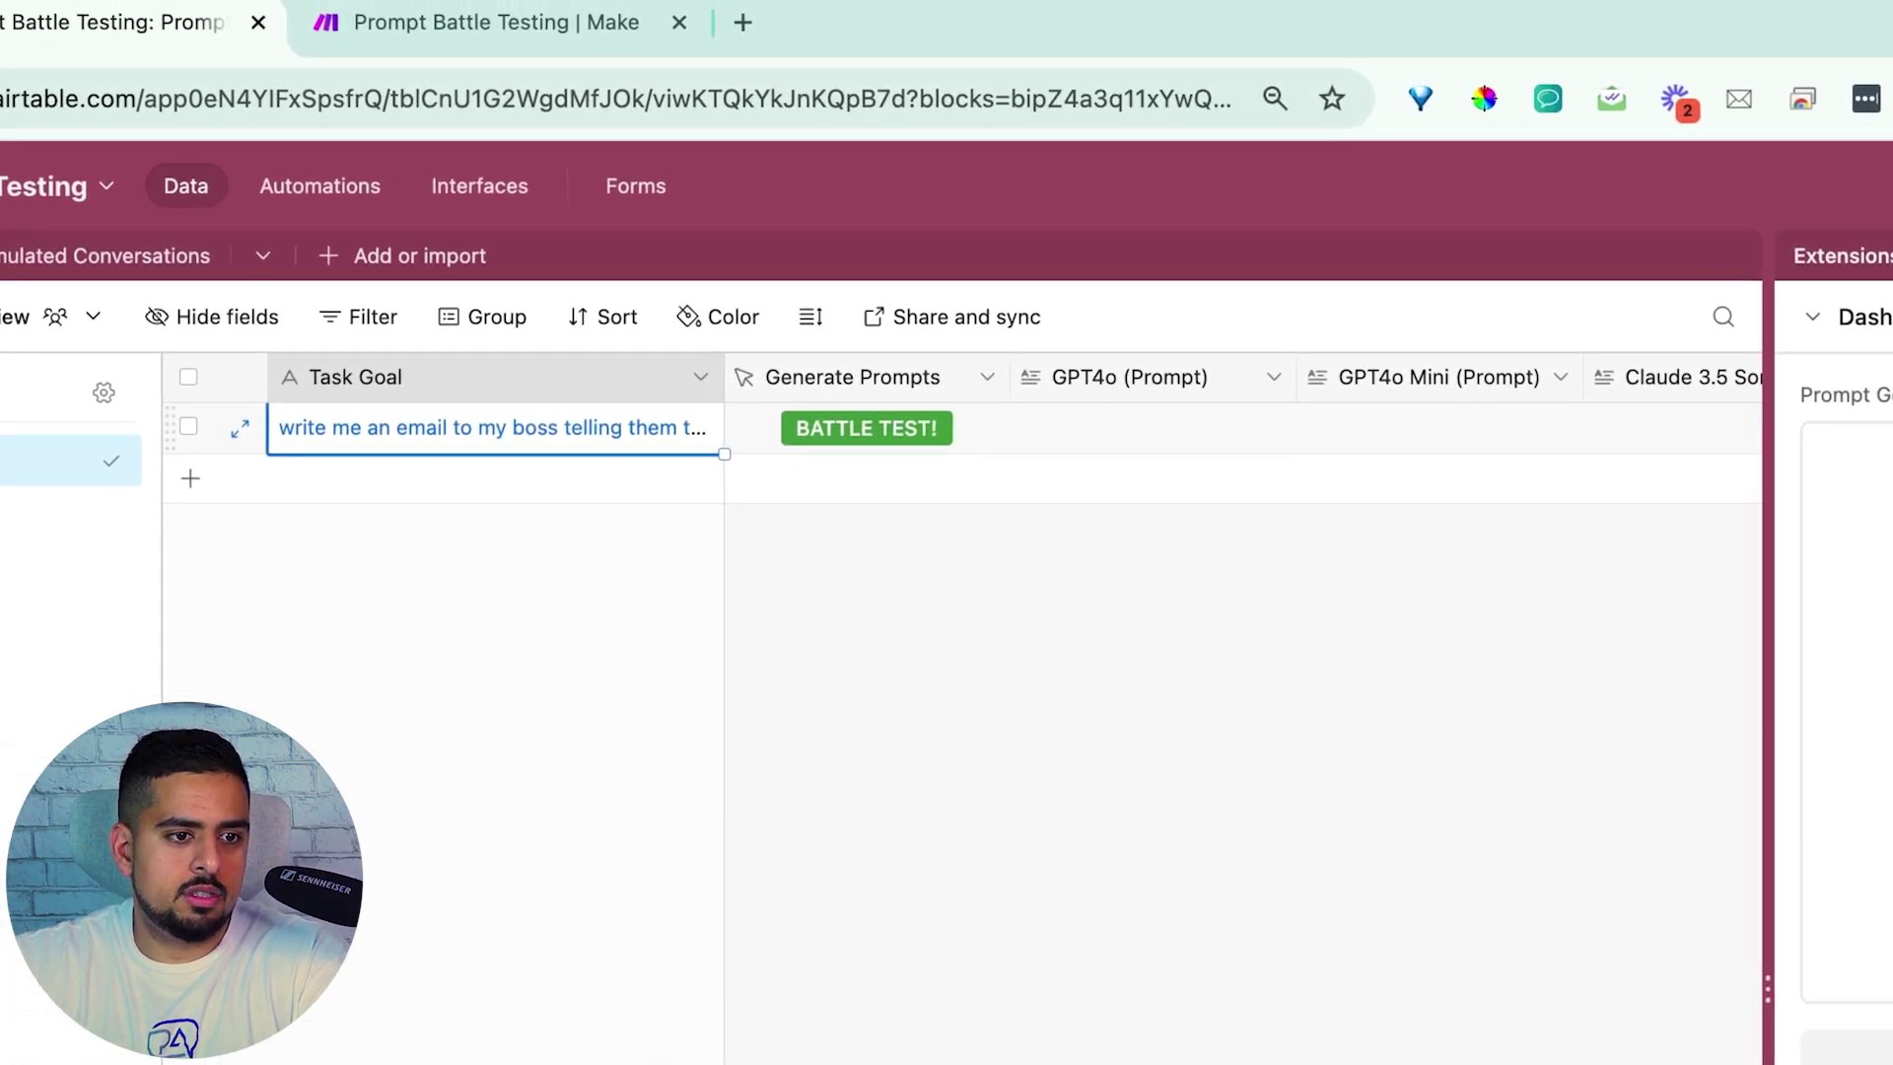
left_click(495, 23)
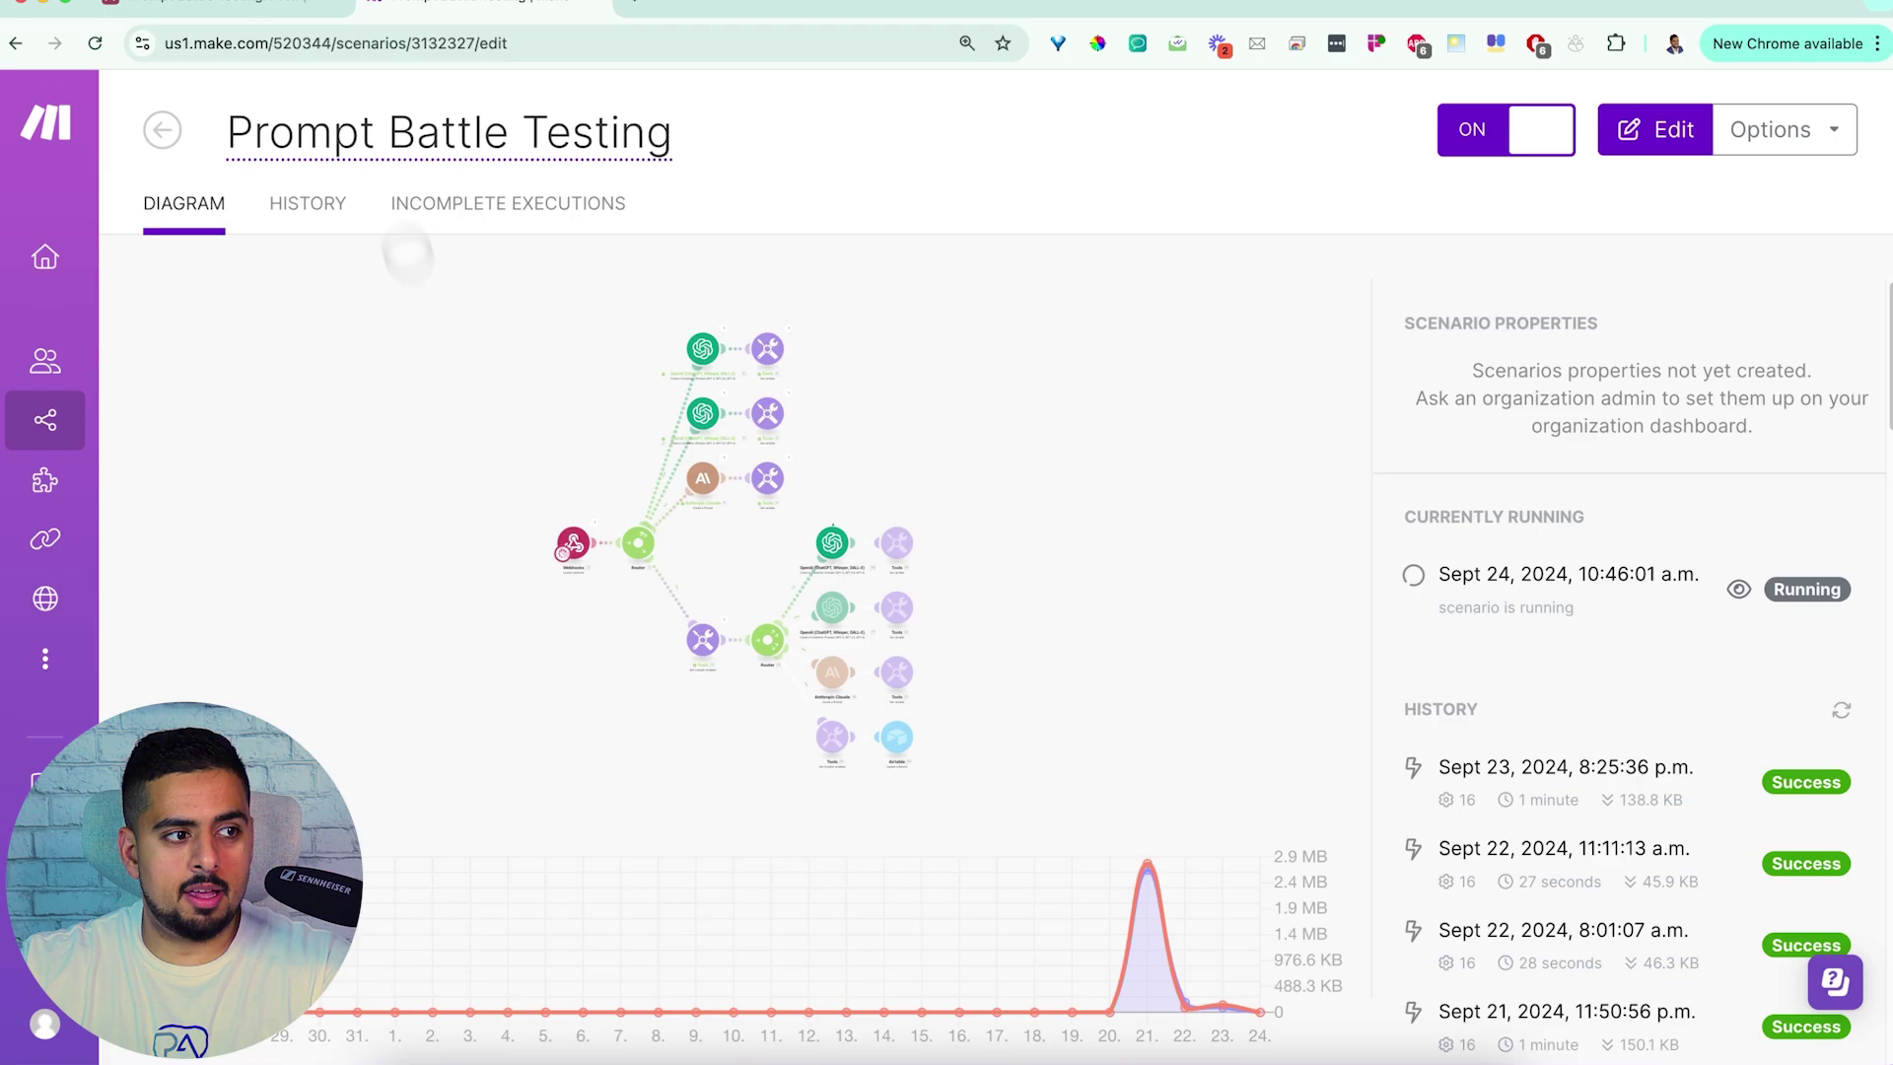
left_click(227, 8)
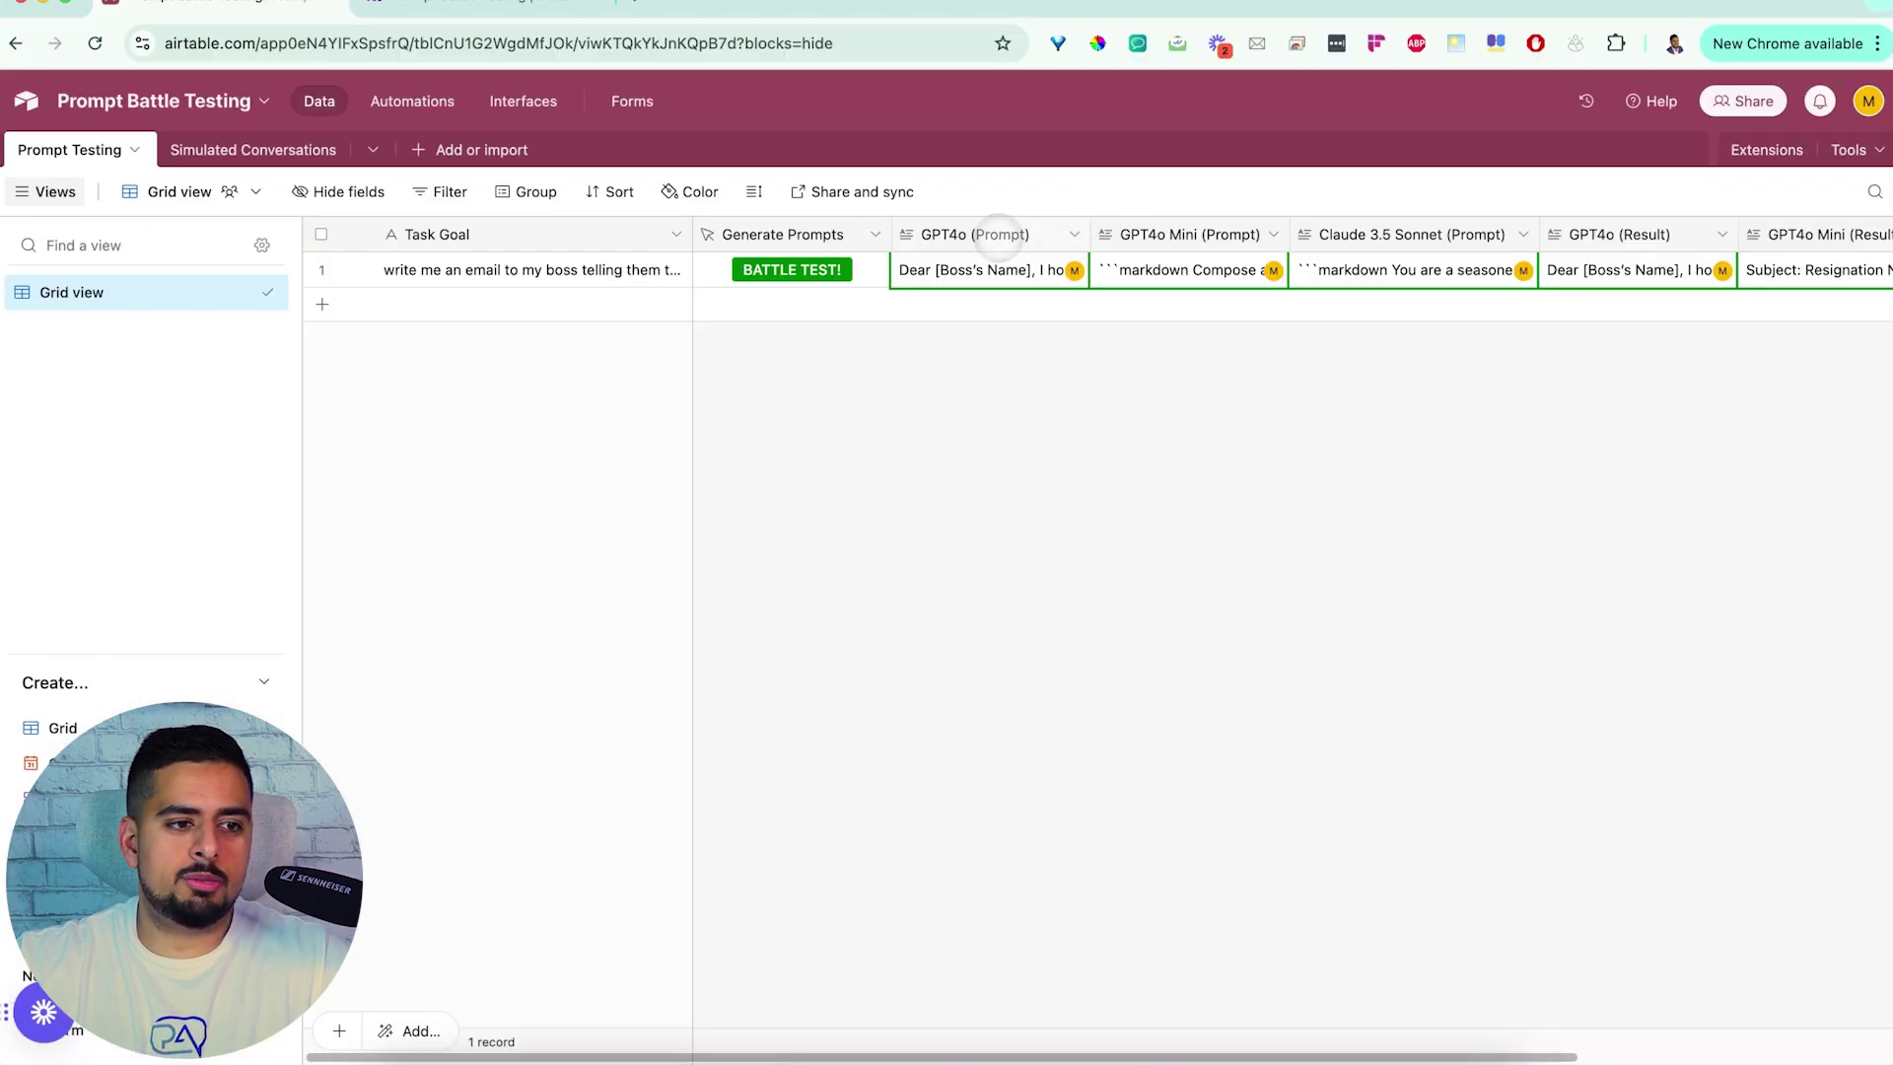
scroll(1183, 241, "right", 2)
scroll(1190, 247, "right", 2)
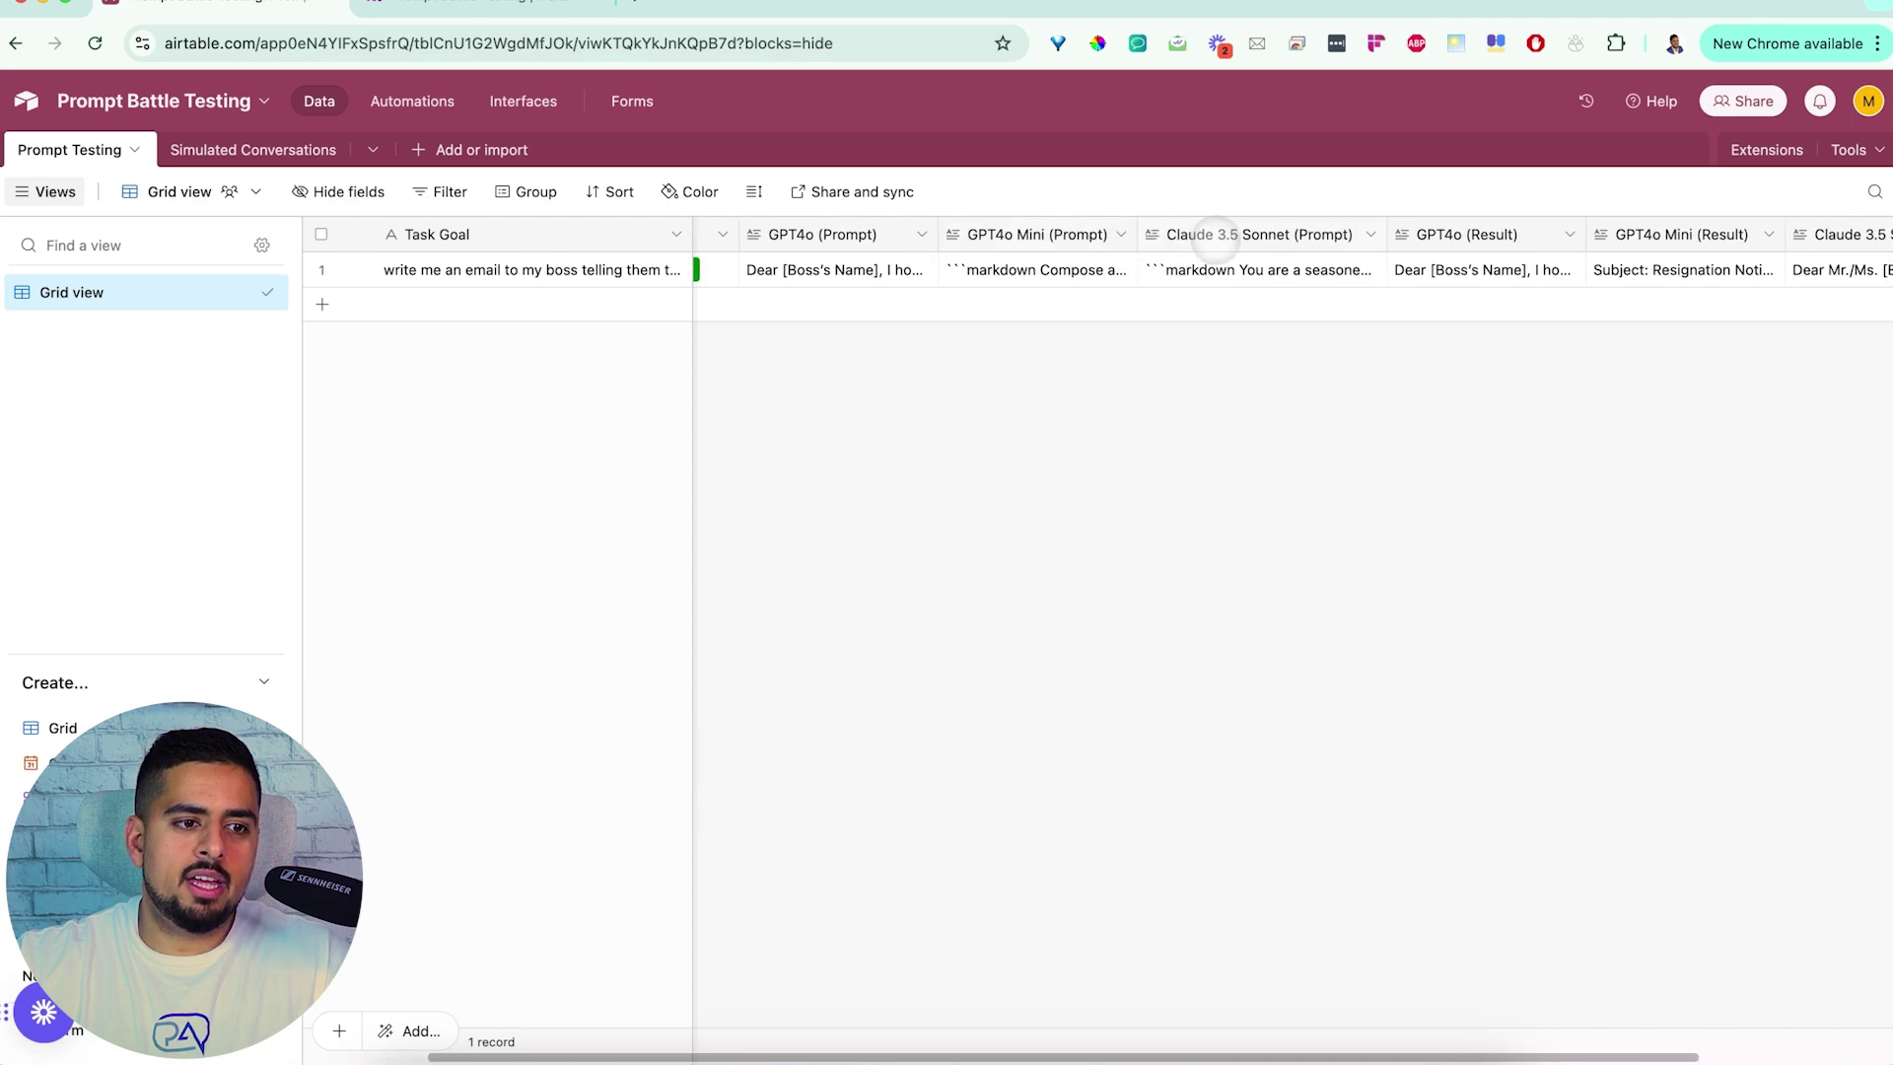
scroll(1228, 241, "right", 5)
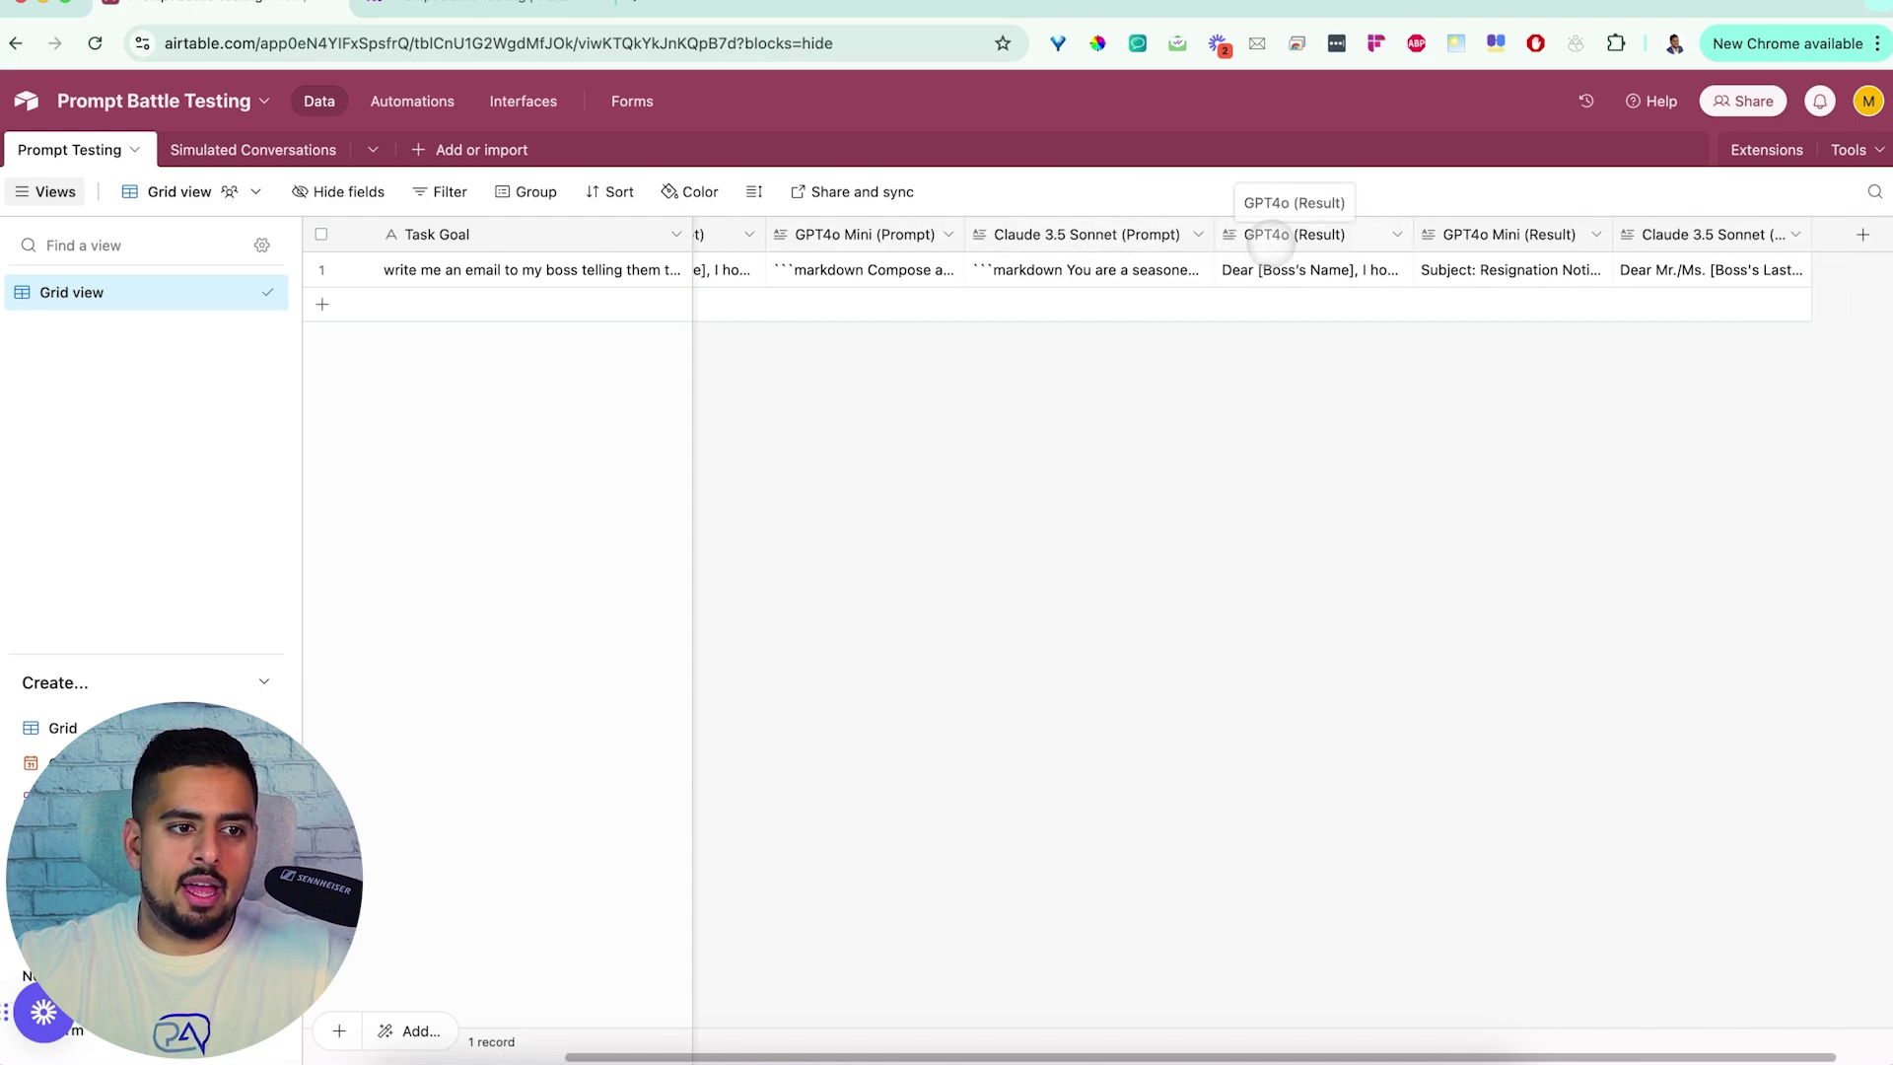
scroll(1289, 244, "left", 2)
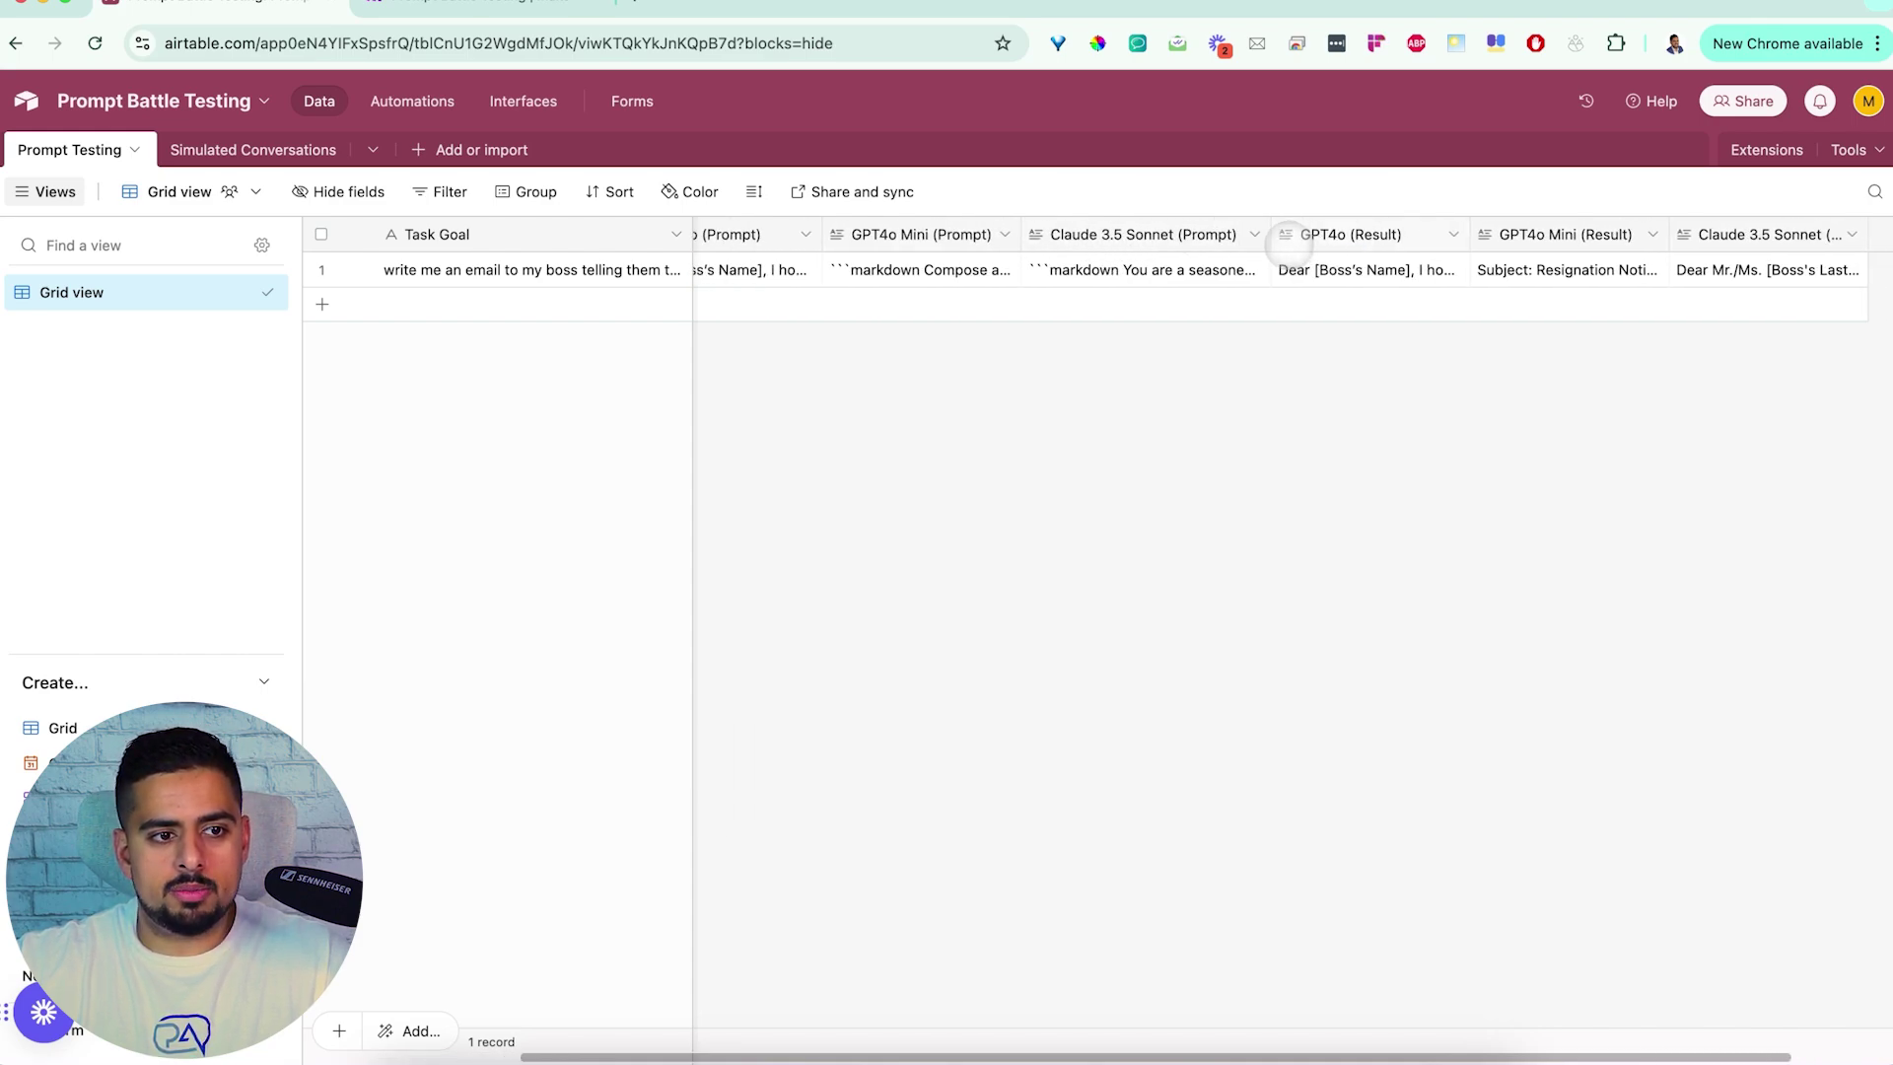
scroll(1289, 245, "left", 8)
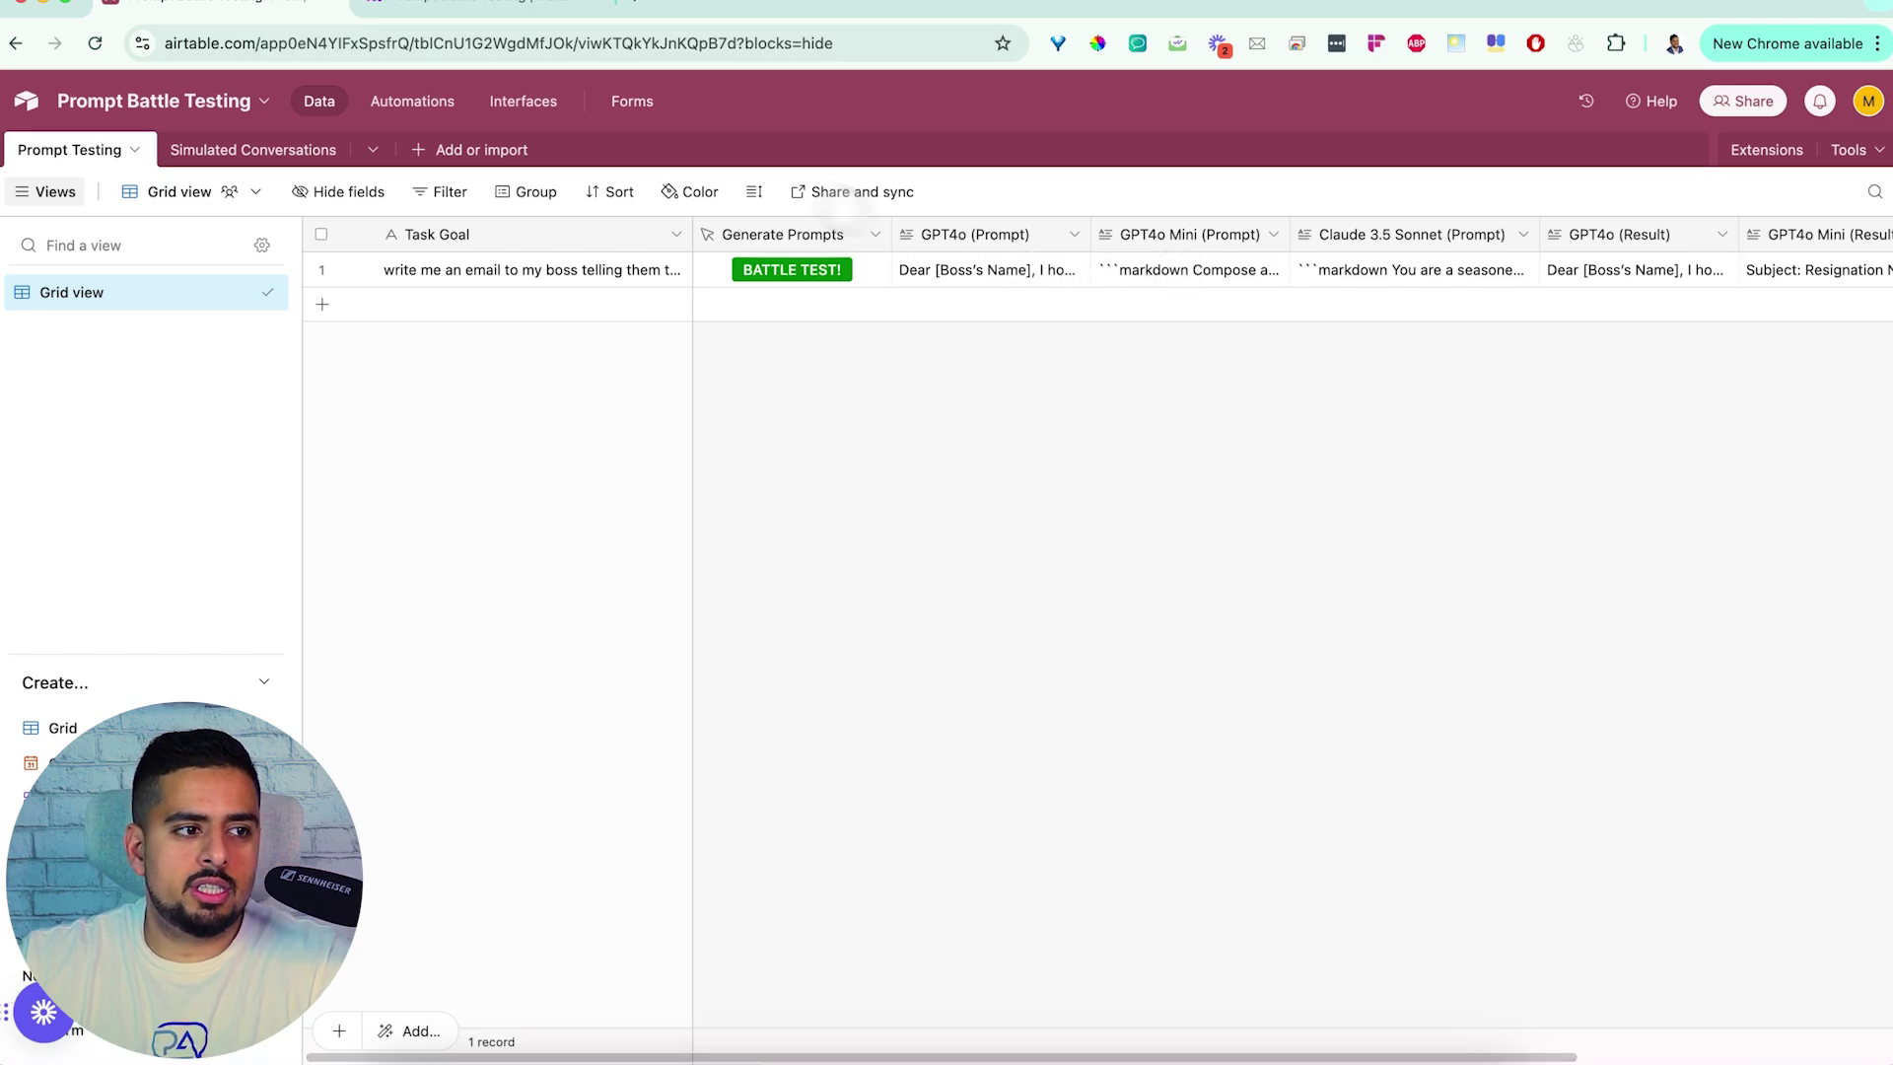
Expand and read the full GPT4o (Prompt) text for row 1
left_click(998, 269)
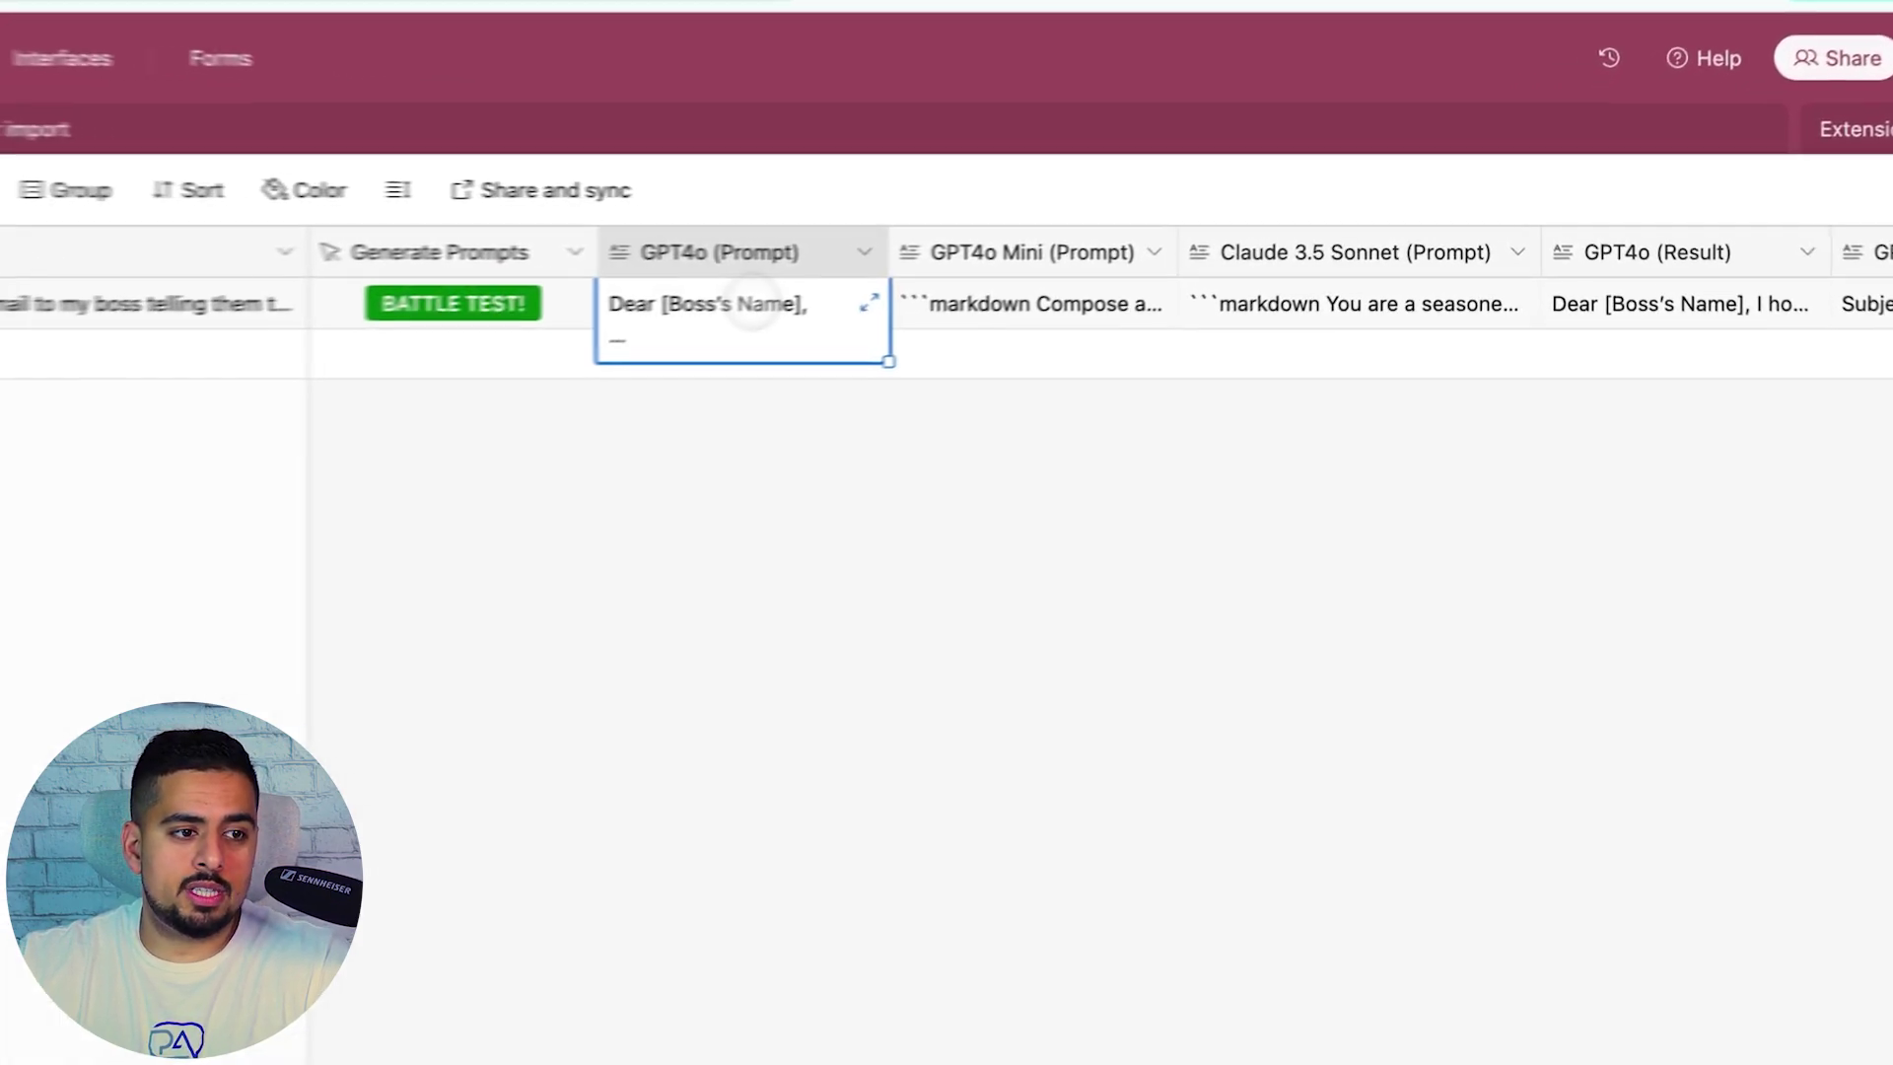
left_click(1073, 267)
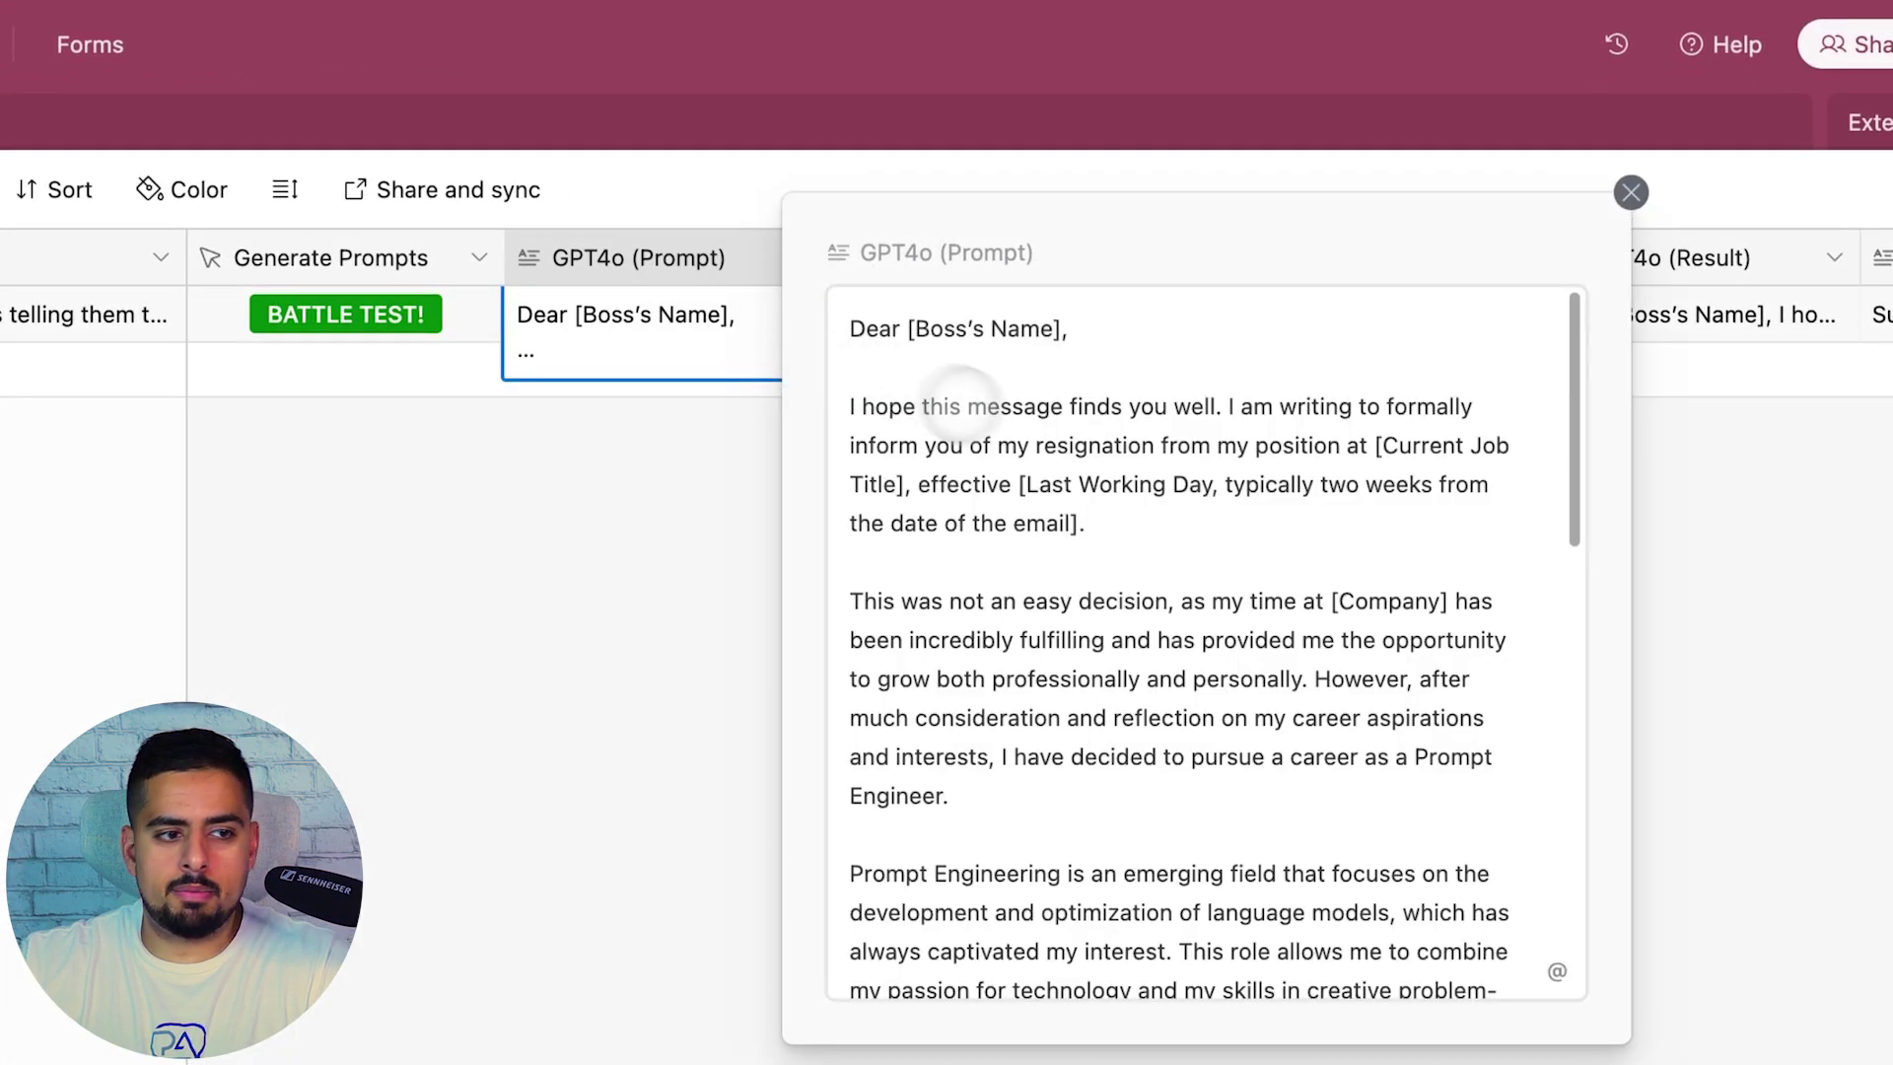
scroll(1055, 457, "down", 10)
left_click(818, 581)
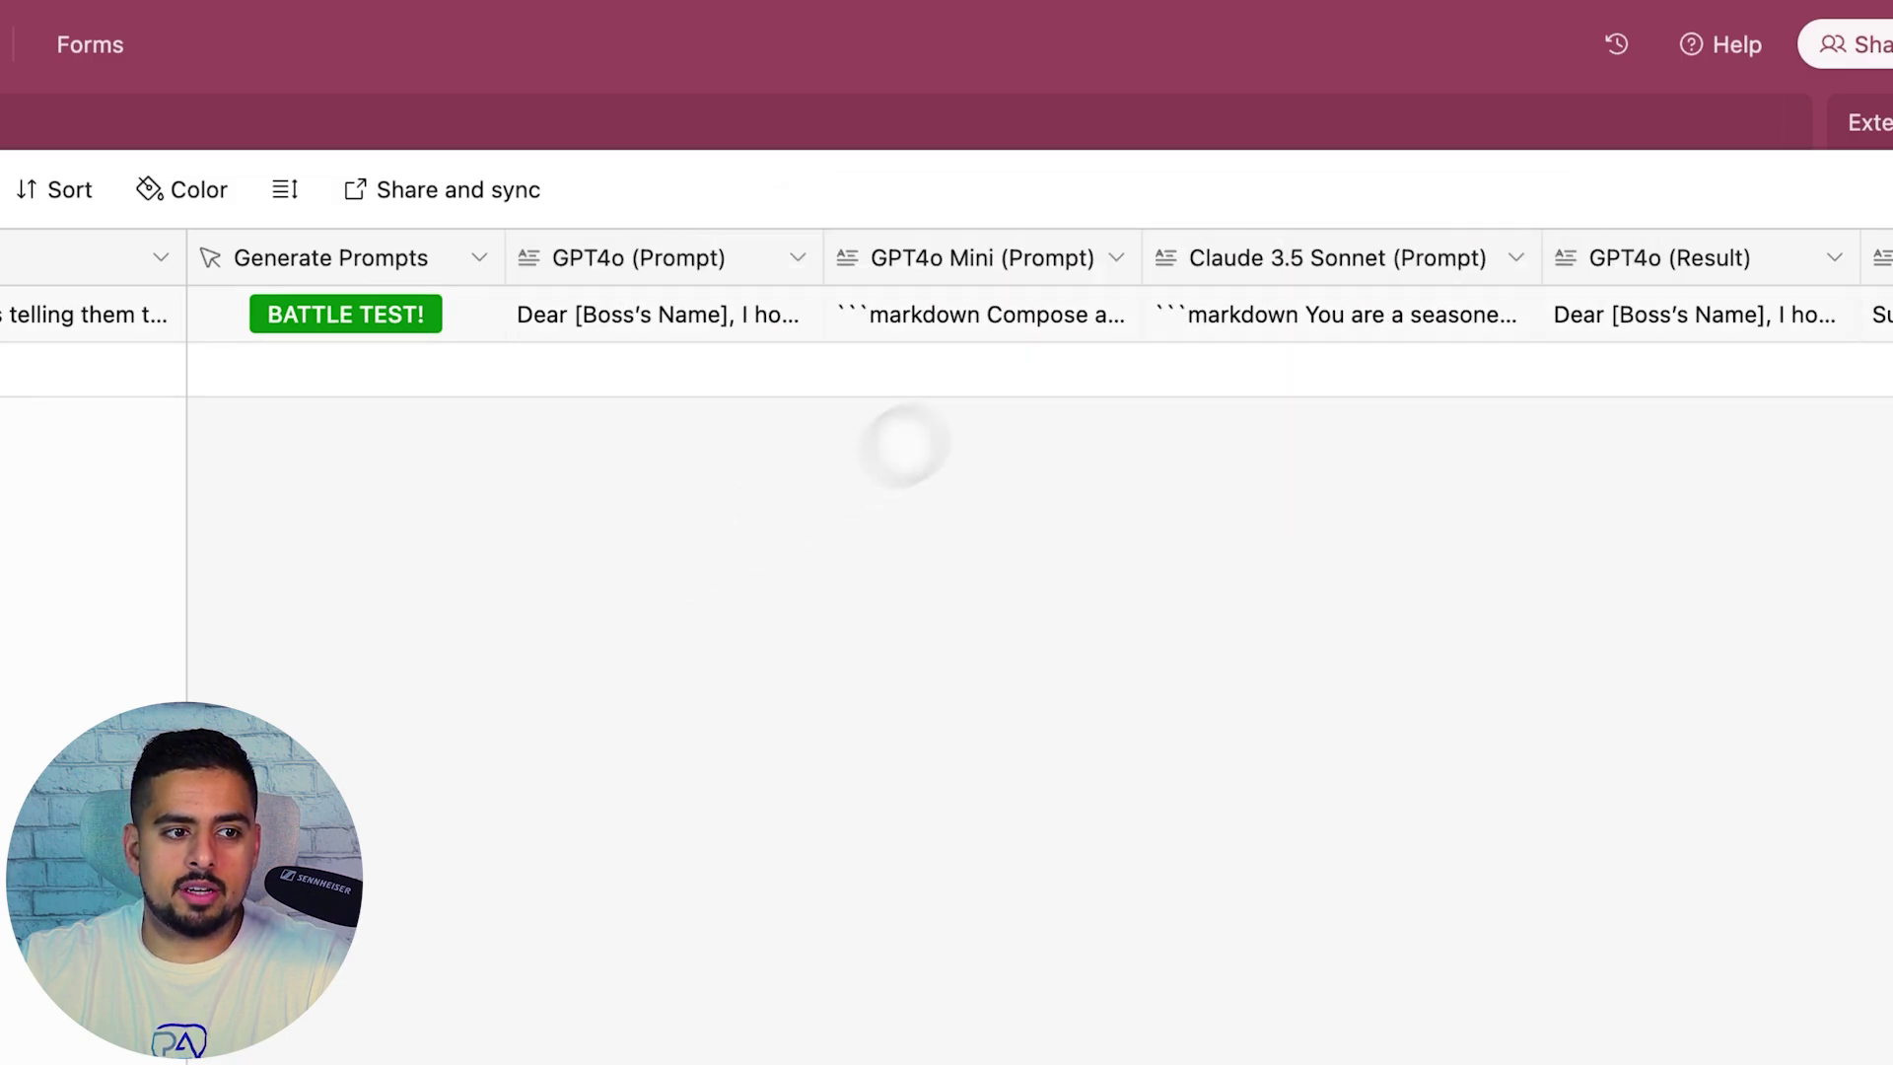
Expand and read the full GPT4o Mini (Prompt) text
left_click(1056, 316)
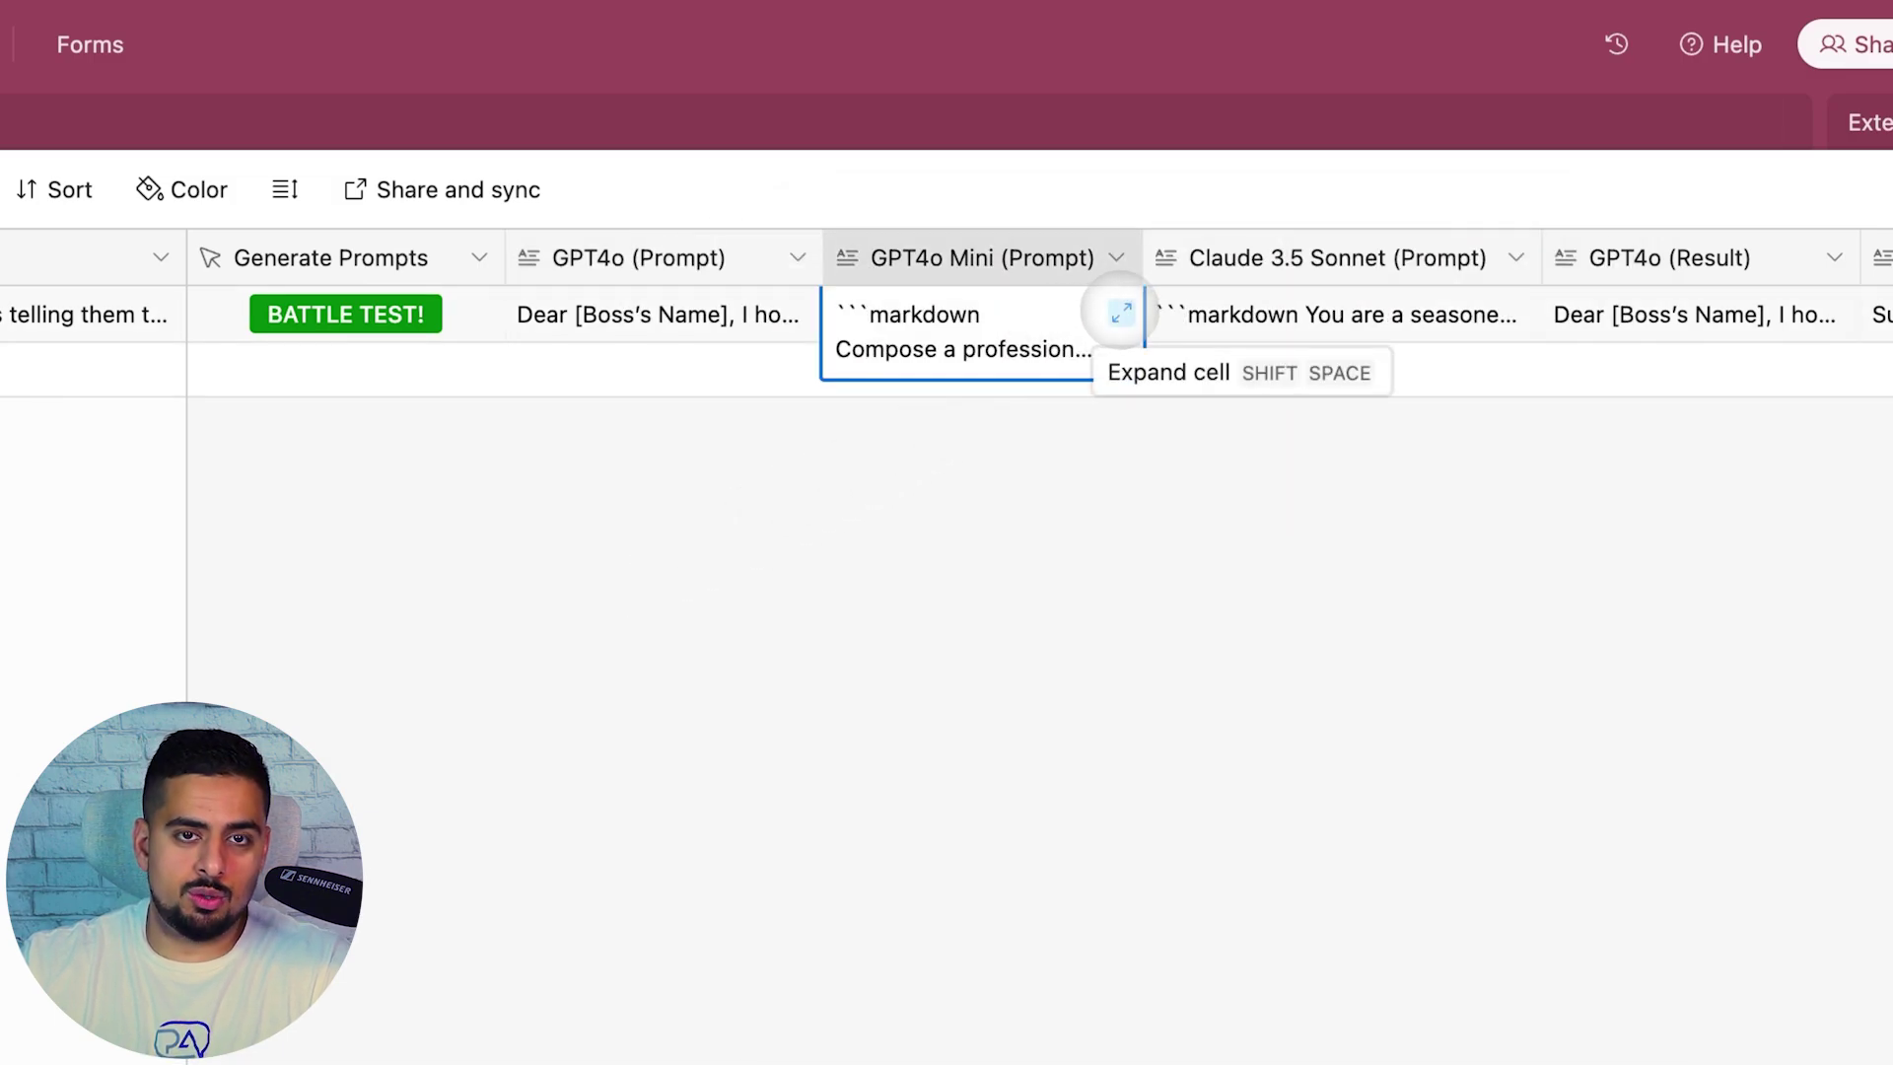
left_click(1121, 313)
scroll(1360, 498, "down", 3)
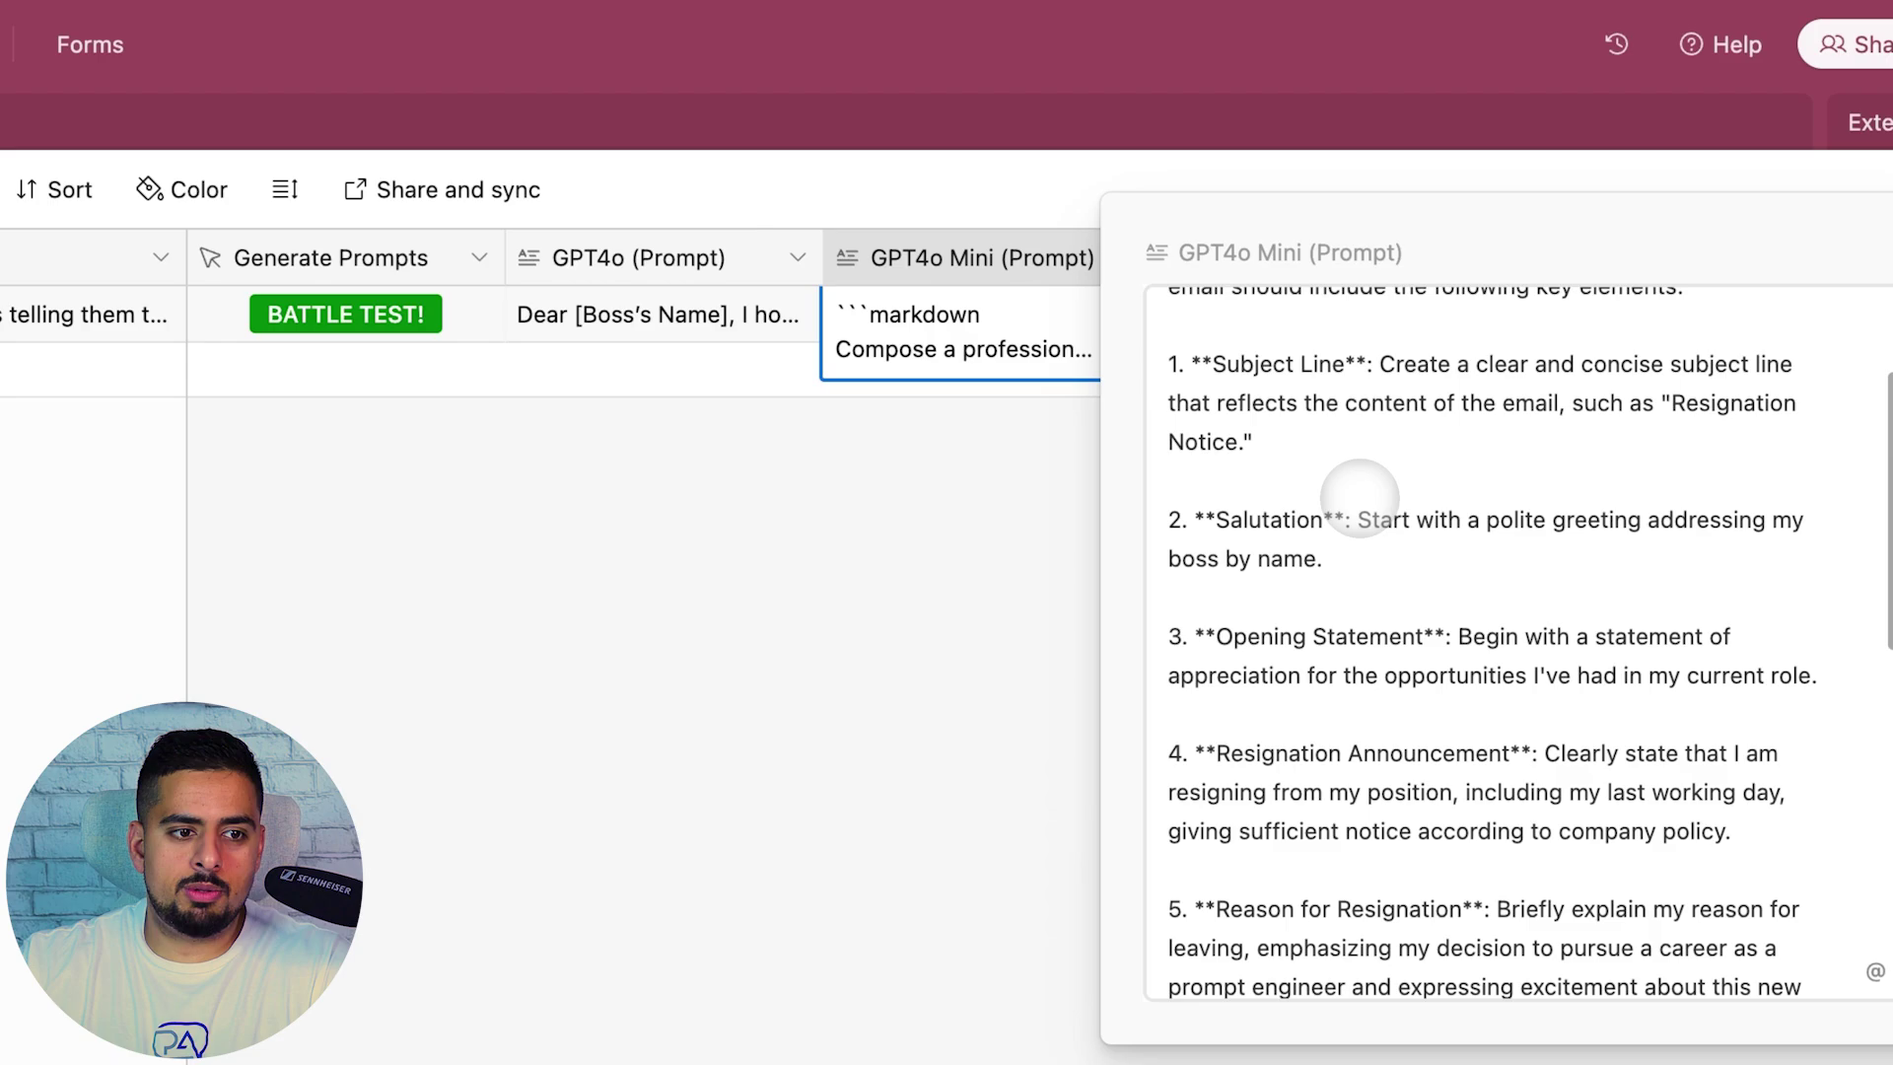
scroll(1359, 498, "down", 8)
scroll(1300, 648, "up", 10)
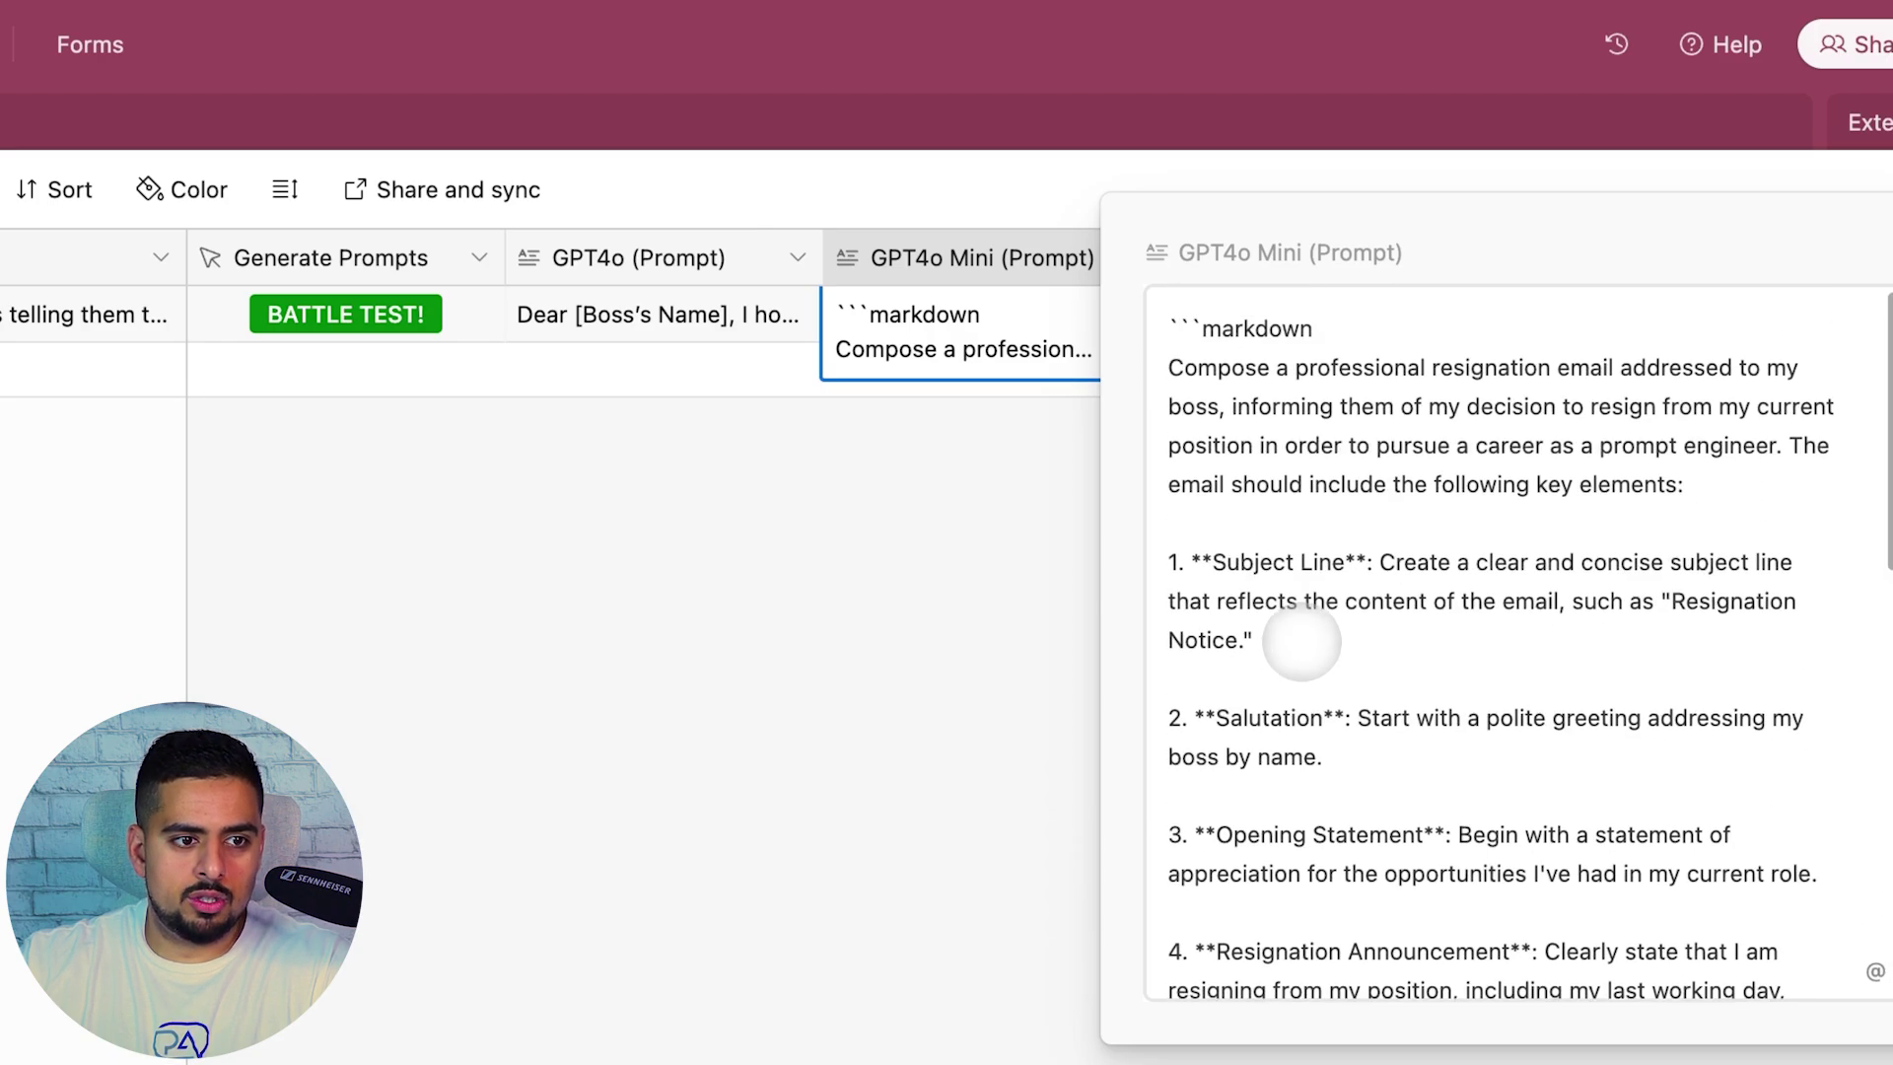
left_click(1006, 541)
Read the full Claude 3.5 Sonnet (Prompt) text, then reopen the GPT4o (Prompt) text
left_click(1419, 348)
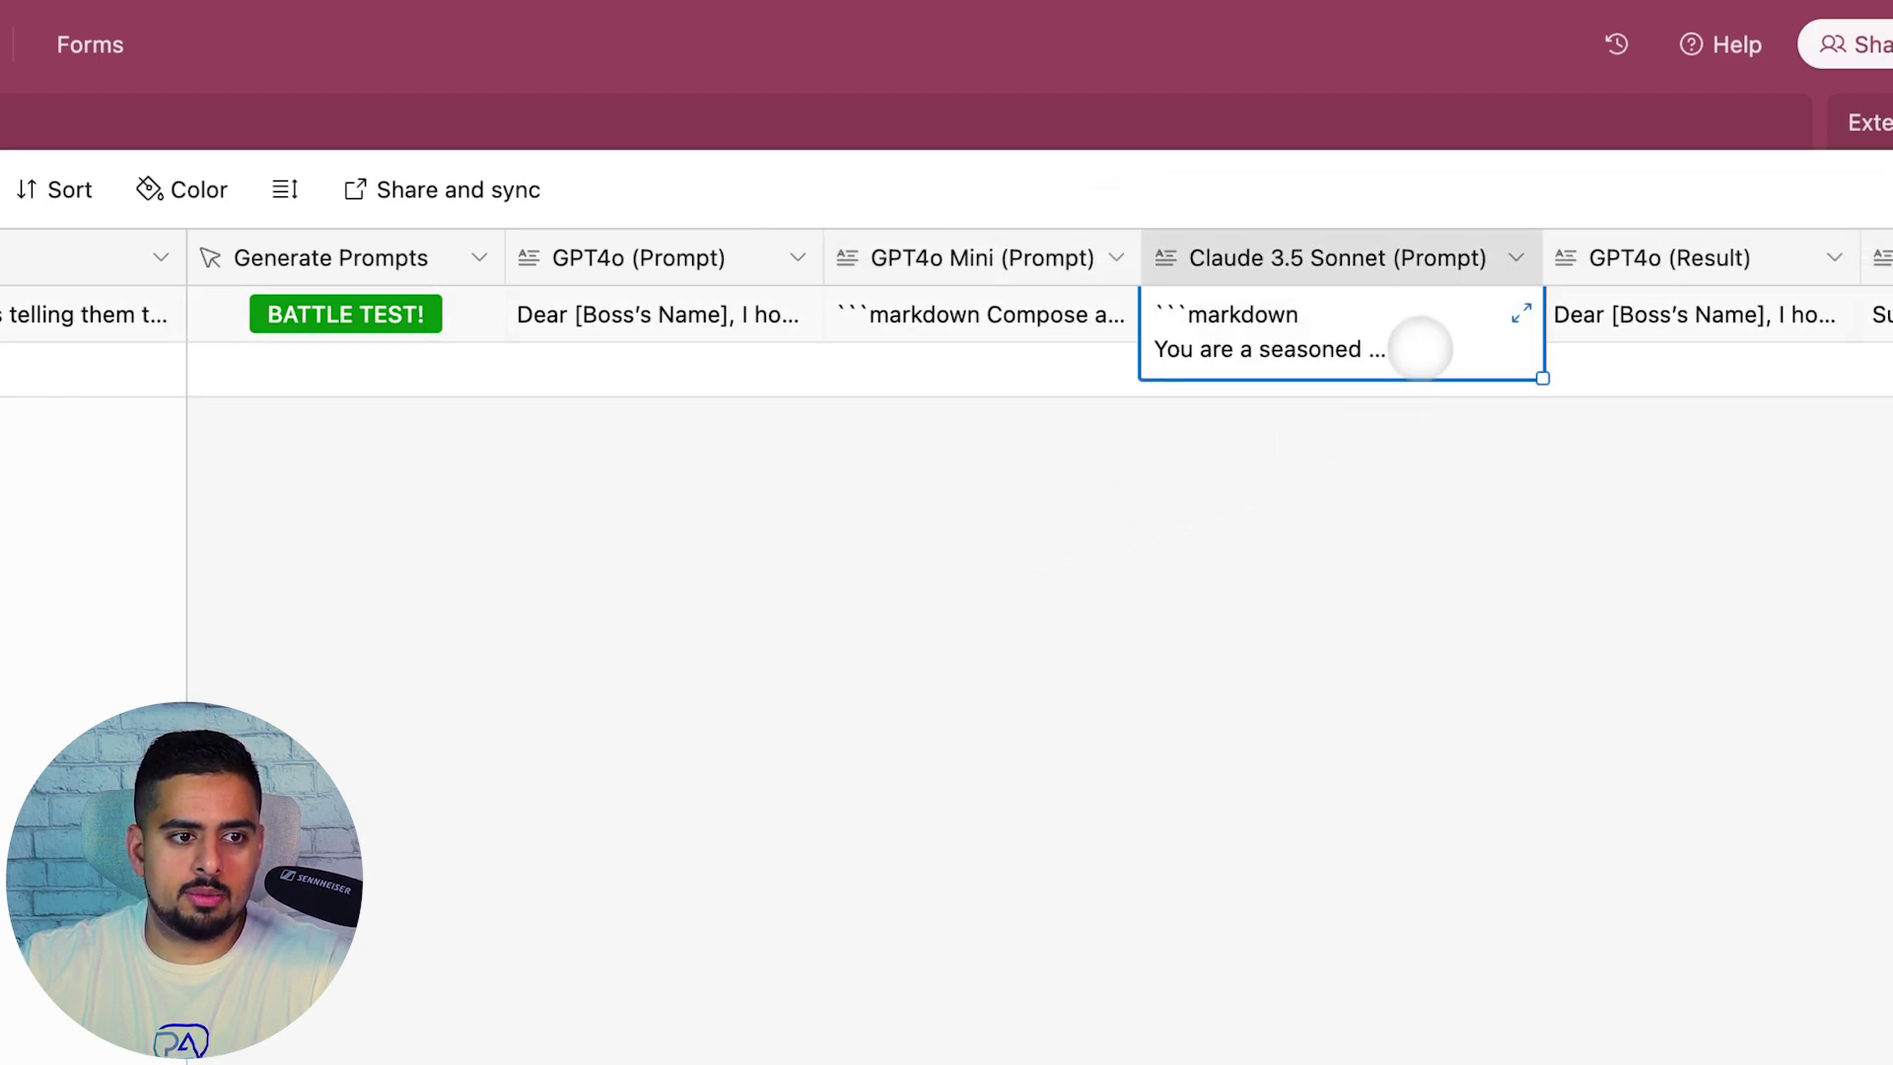
left_click(1522, 314)
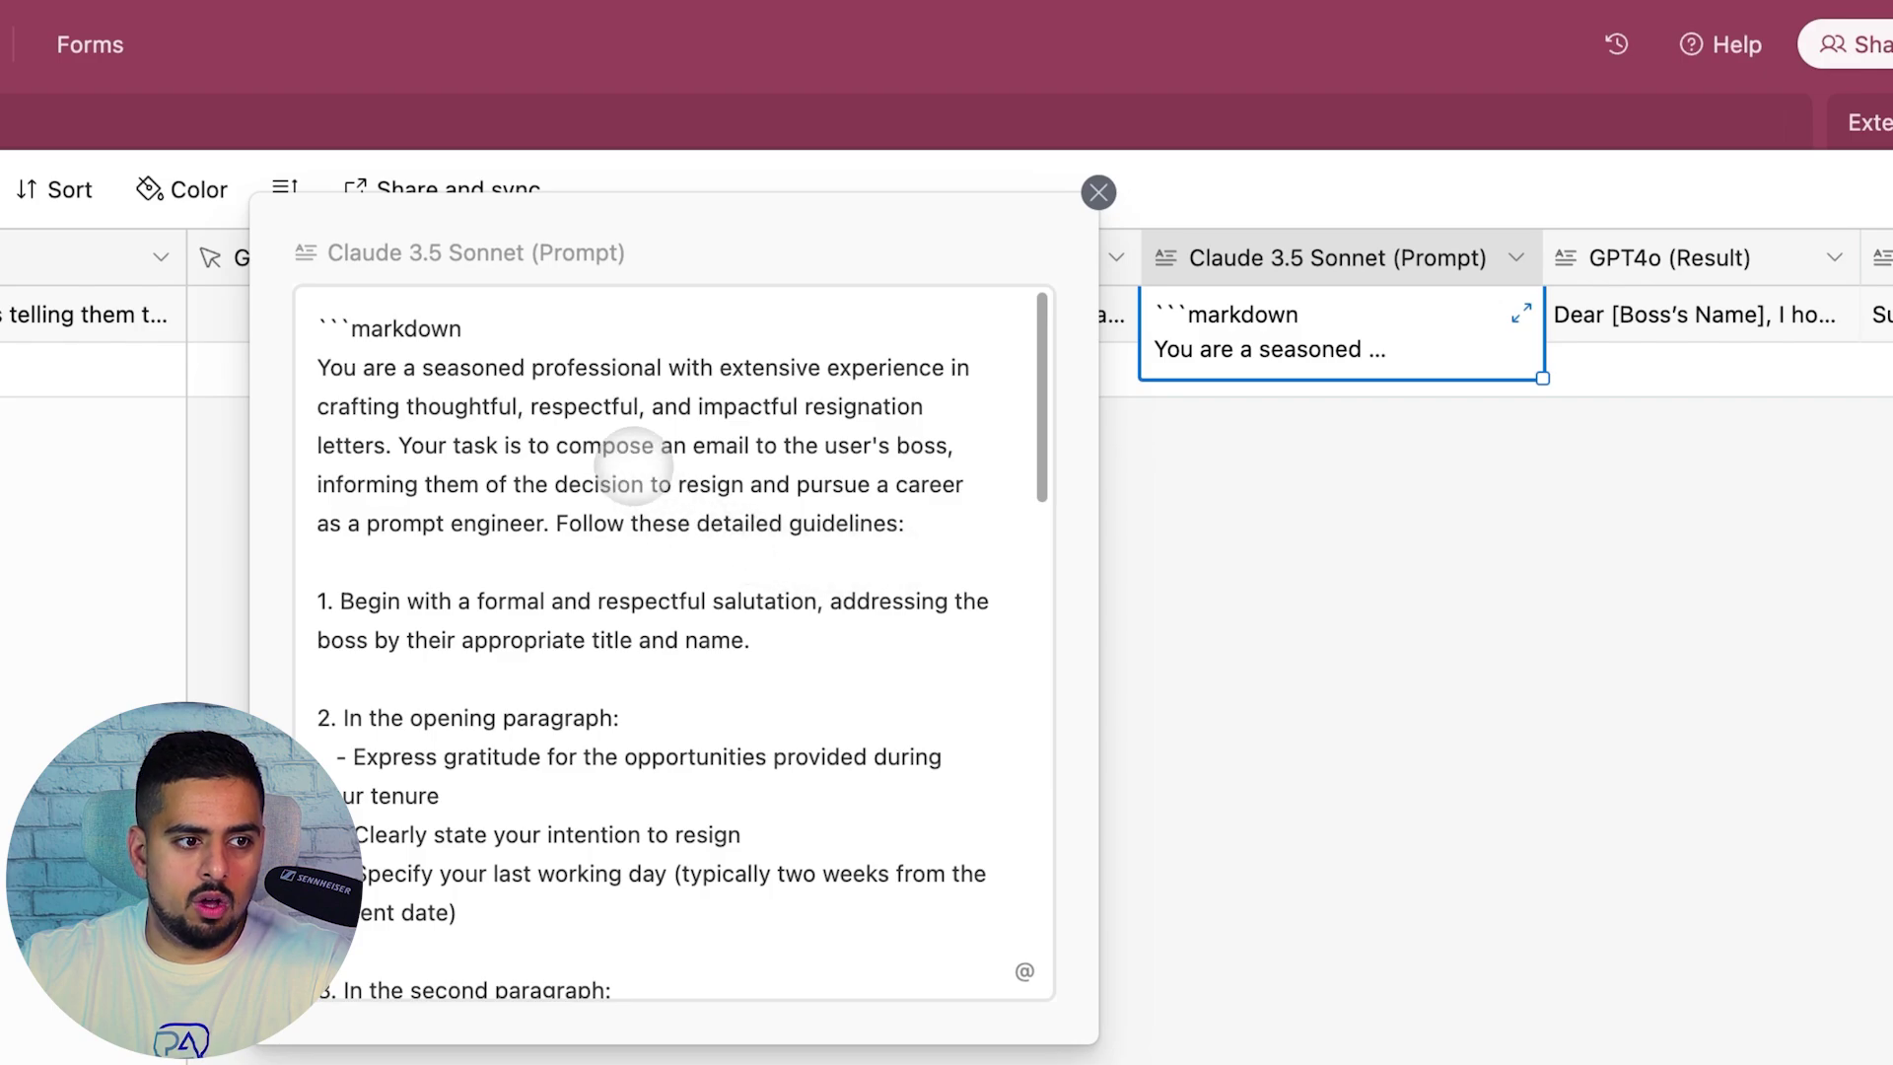
scroll(632, 464, "down", 15)
left_click(1331, 559)
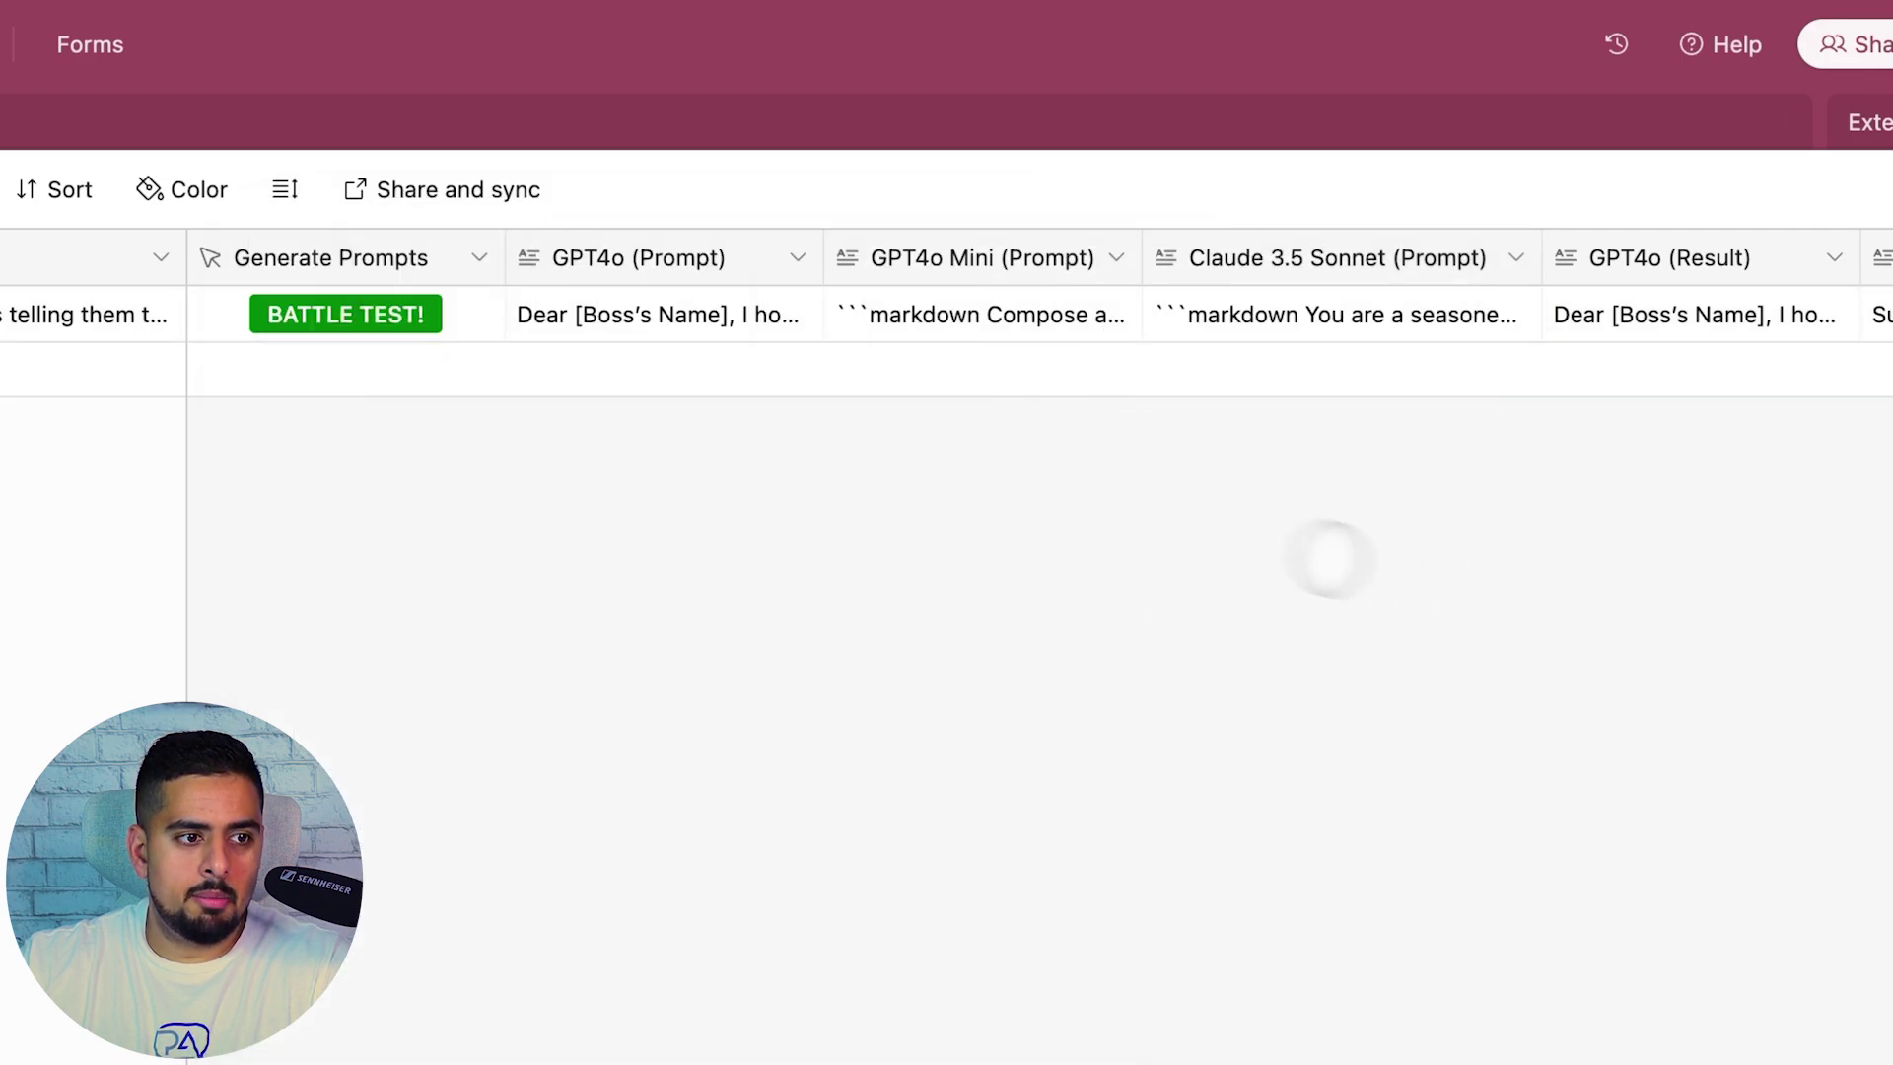
left_click(789, 323)
left_click(793, 320)
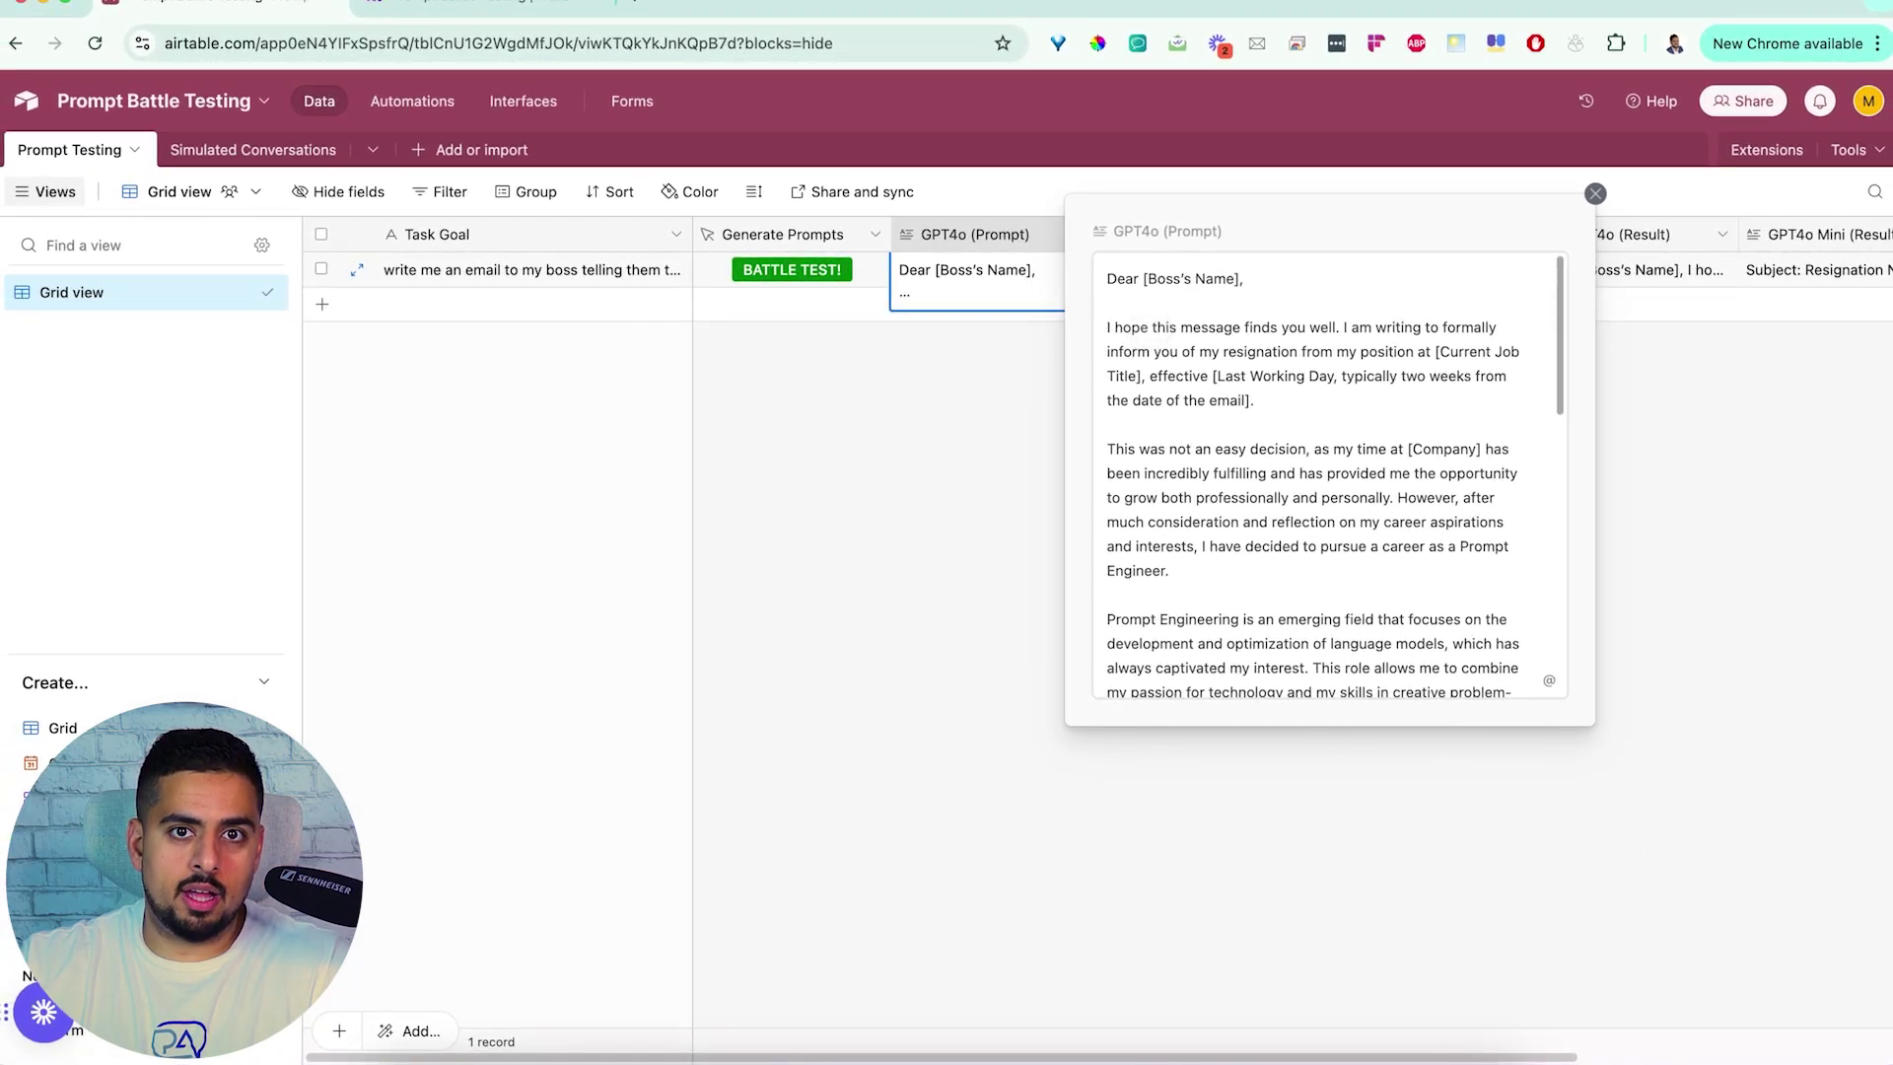
Expand the GPT4o Mini (Result) cell to read its resignation letter
scroll(1386, 355, "right", 3)
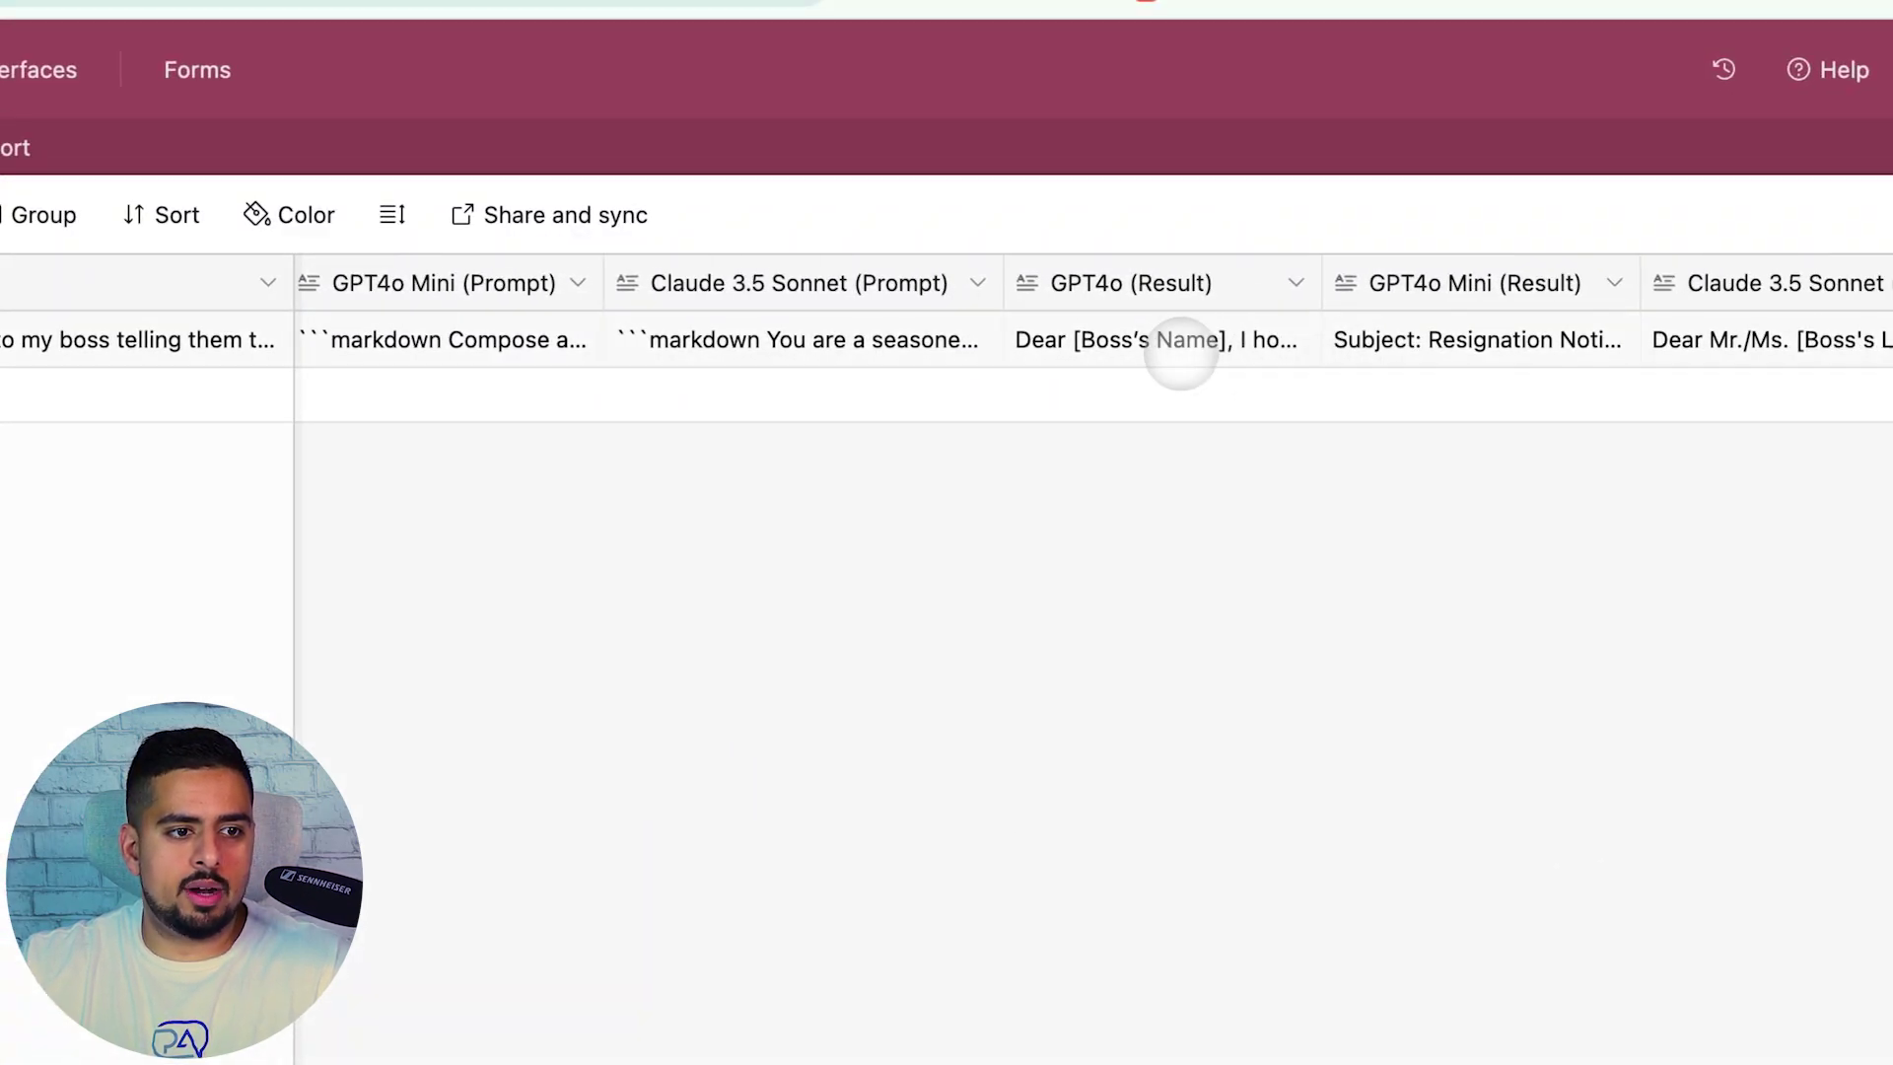
left_click(1250, 347)
left_click(1479, 345)
left_click(1617, 338)
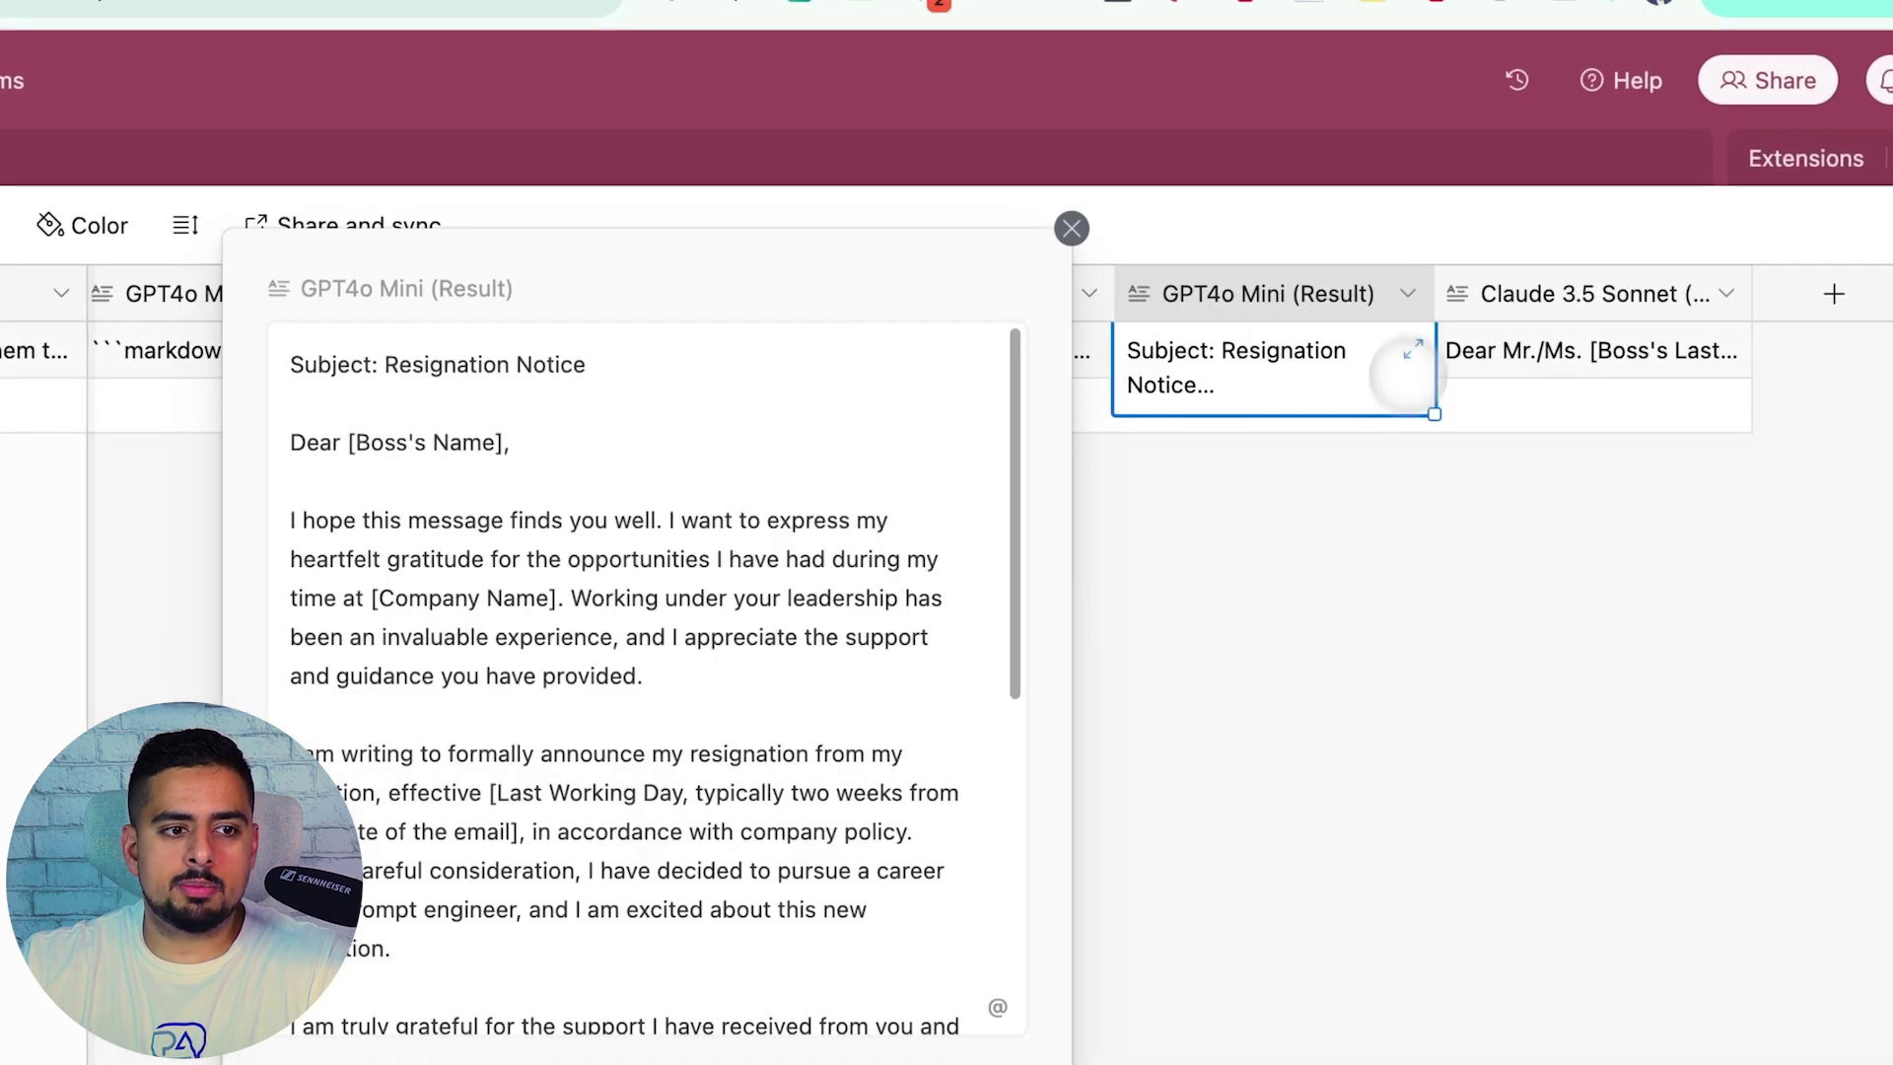
scroll(821, 572, "down", 10)
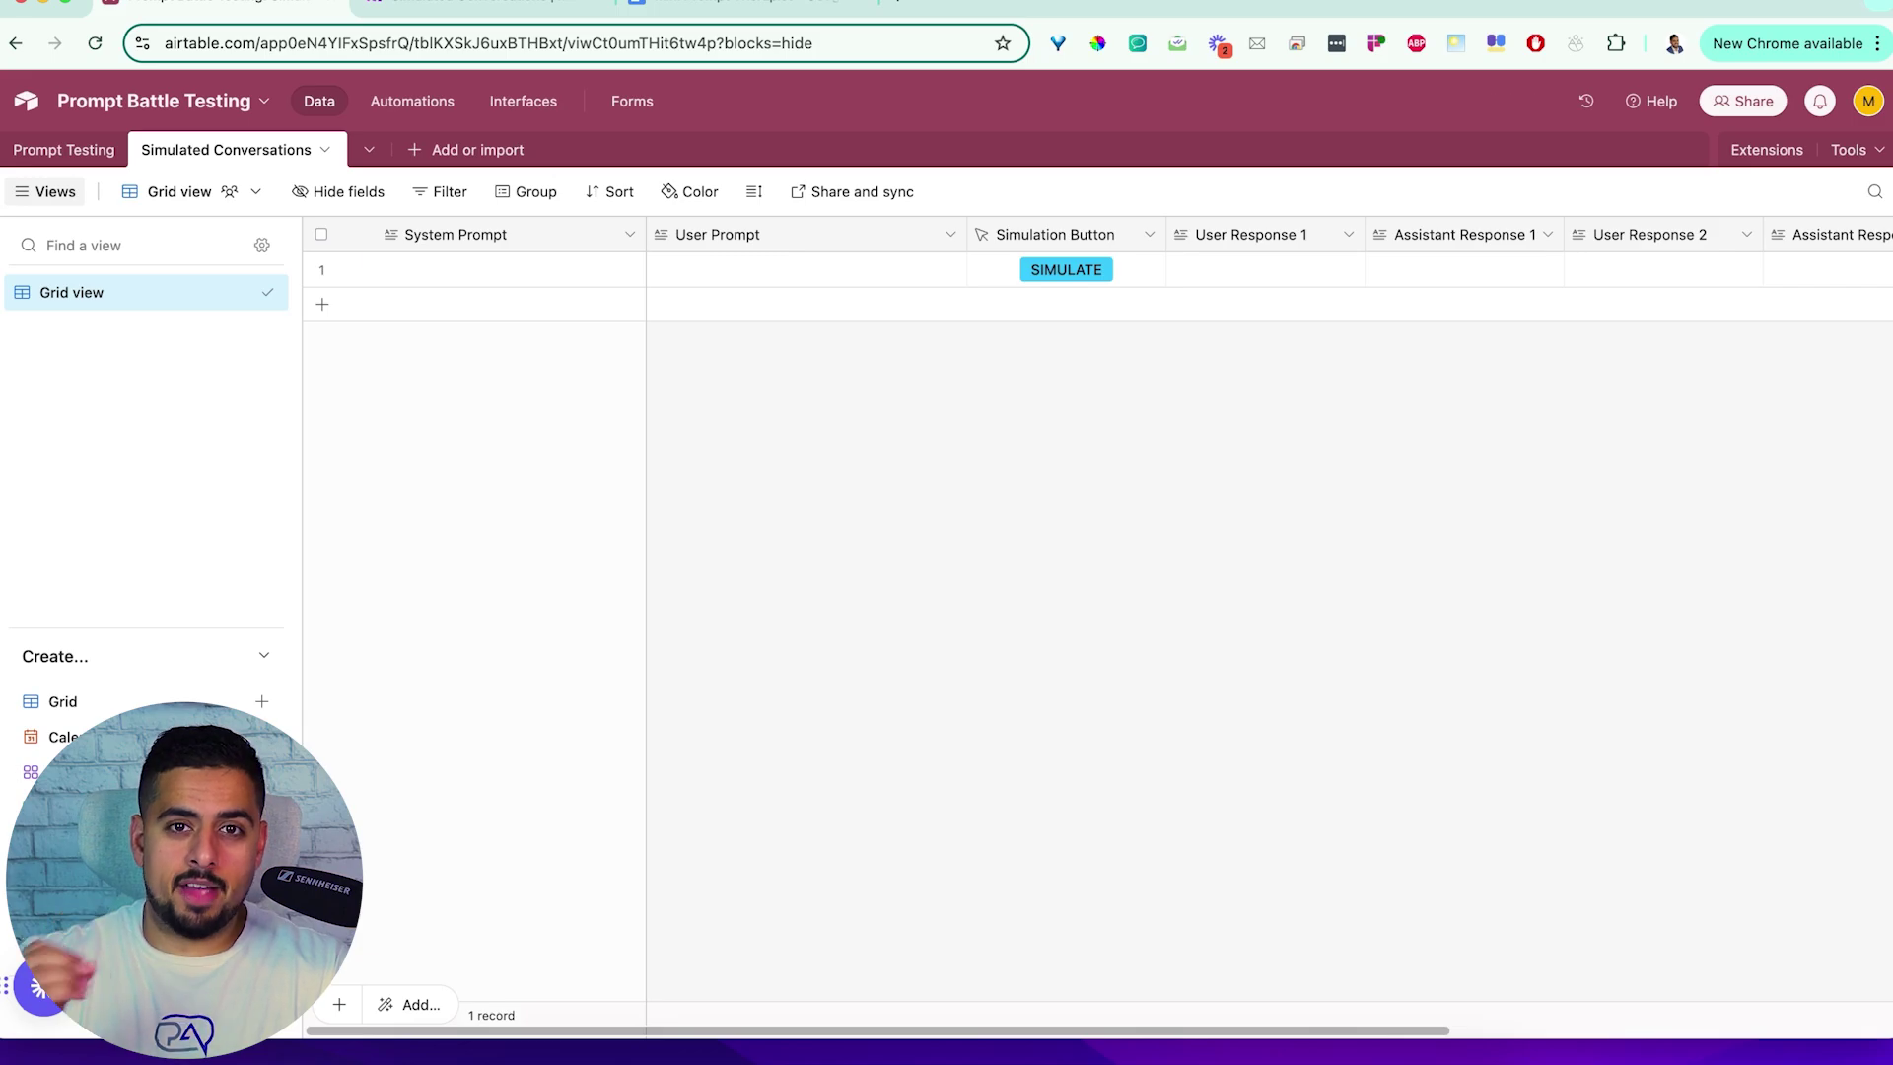
Paste the Mini Prompt Therapist prompt into row 1's System Prompt cell
left_click(469, 271)
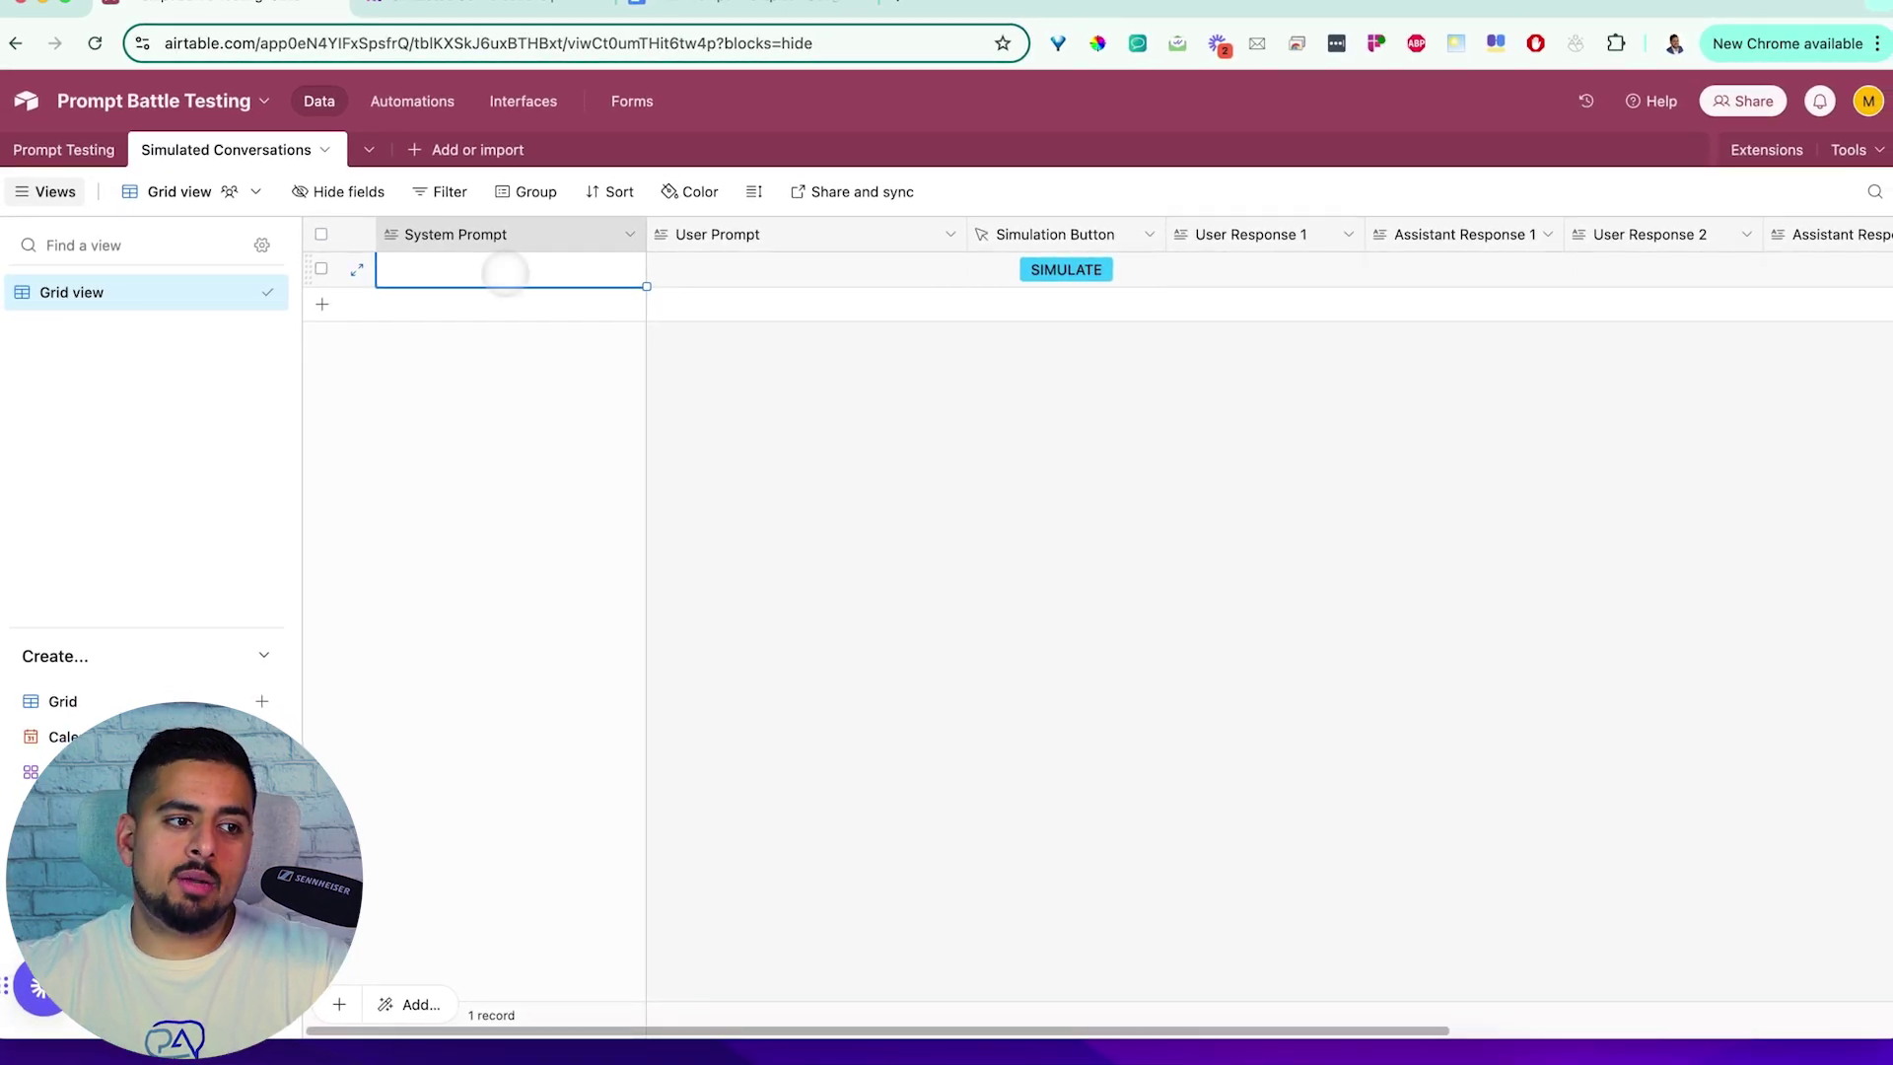
left_click(711, 268)
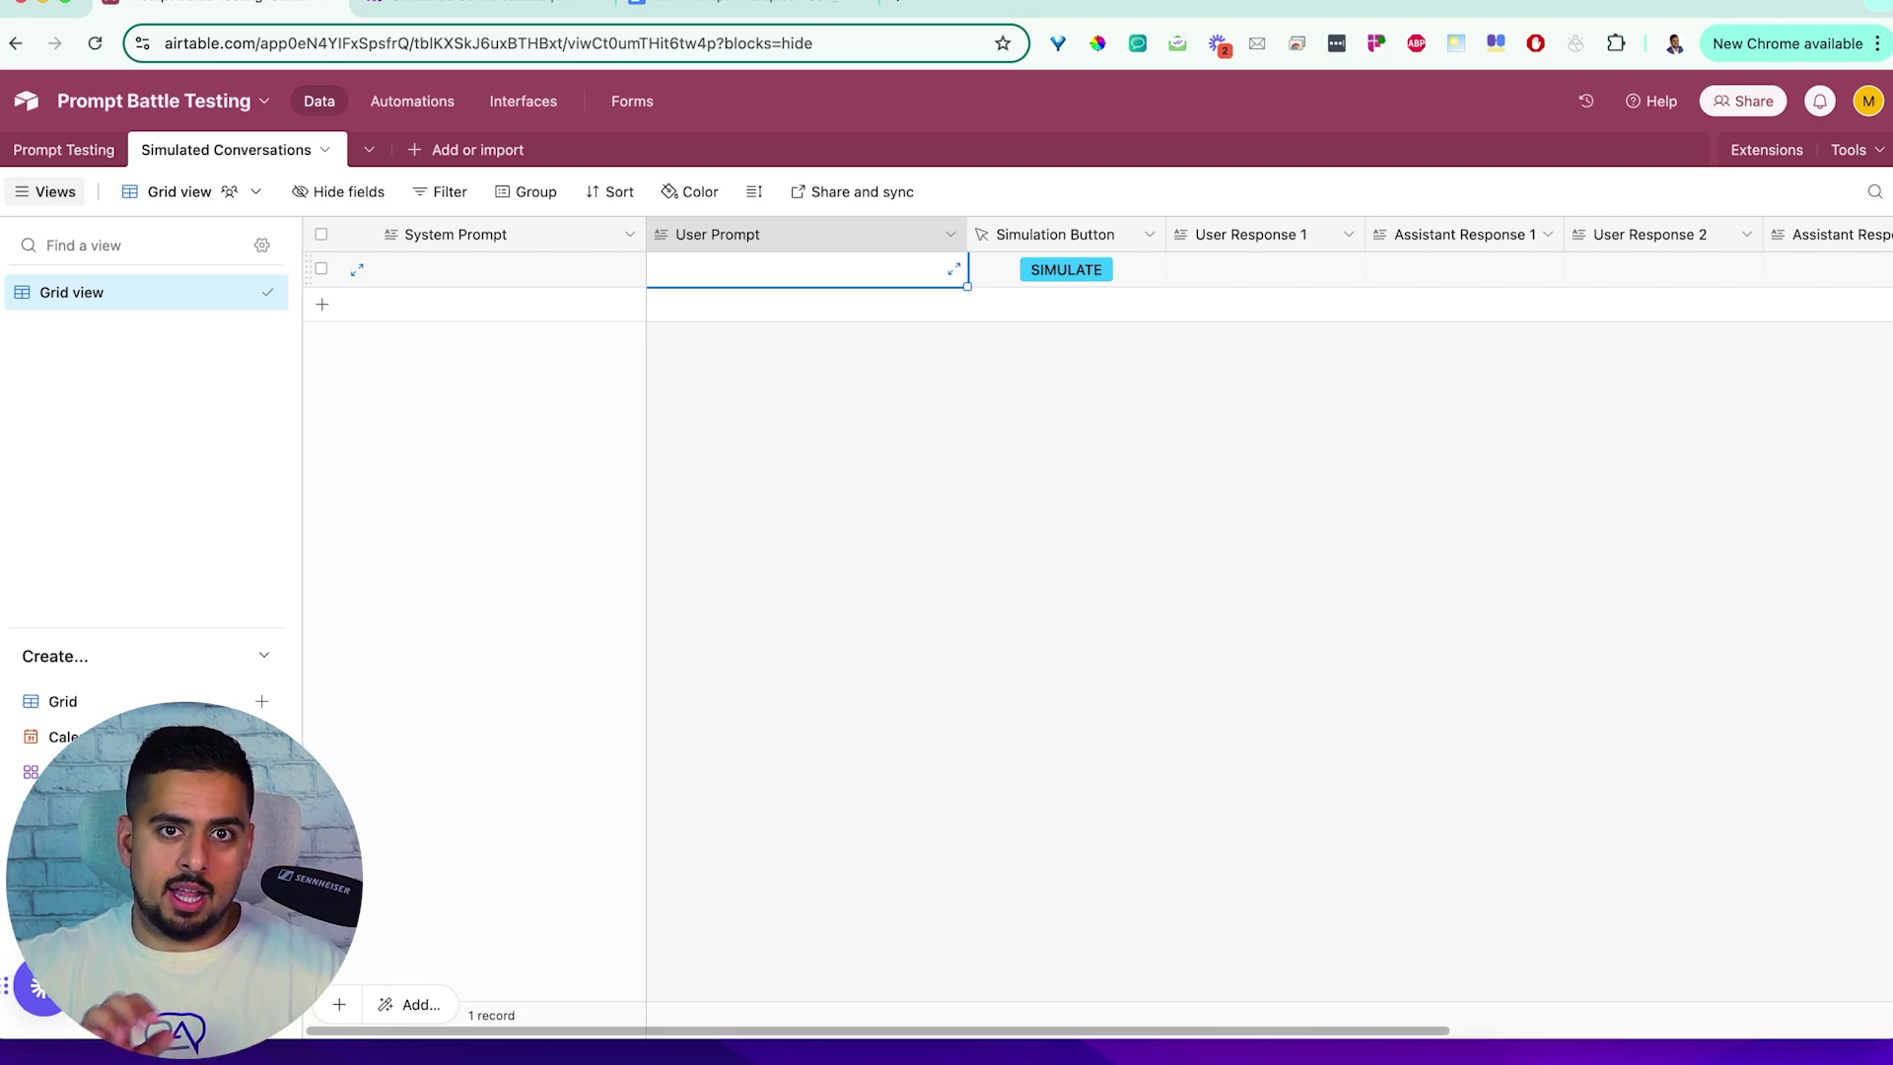
left_click(728, 4)
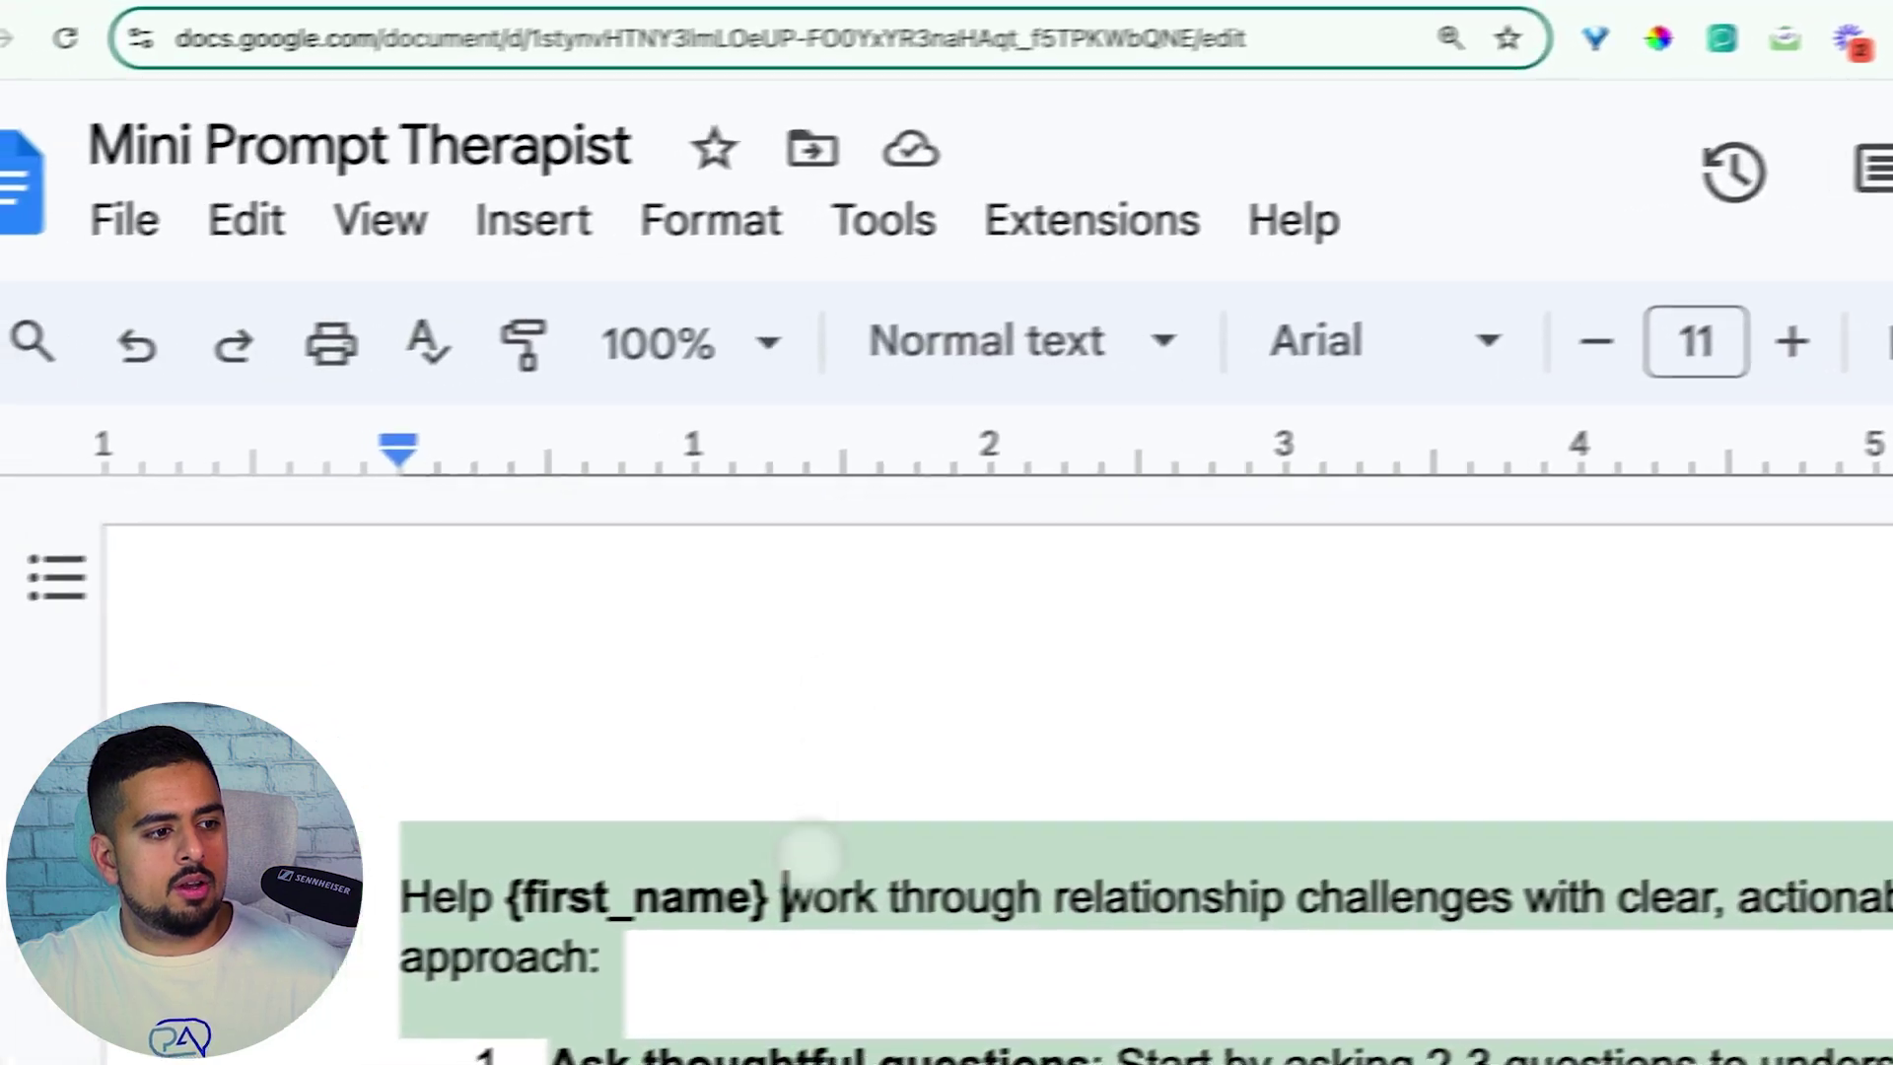
left_click(719, 15)
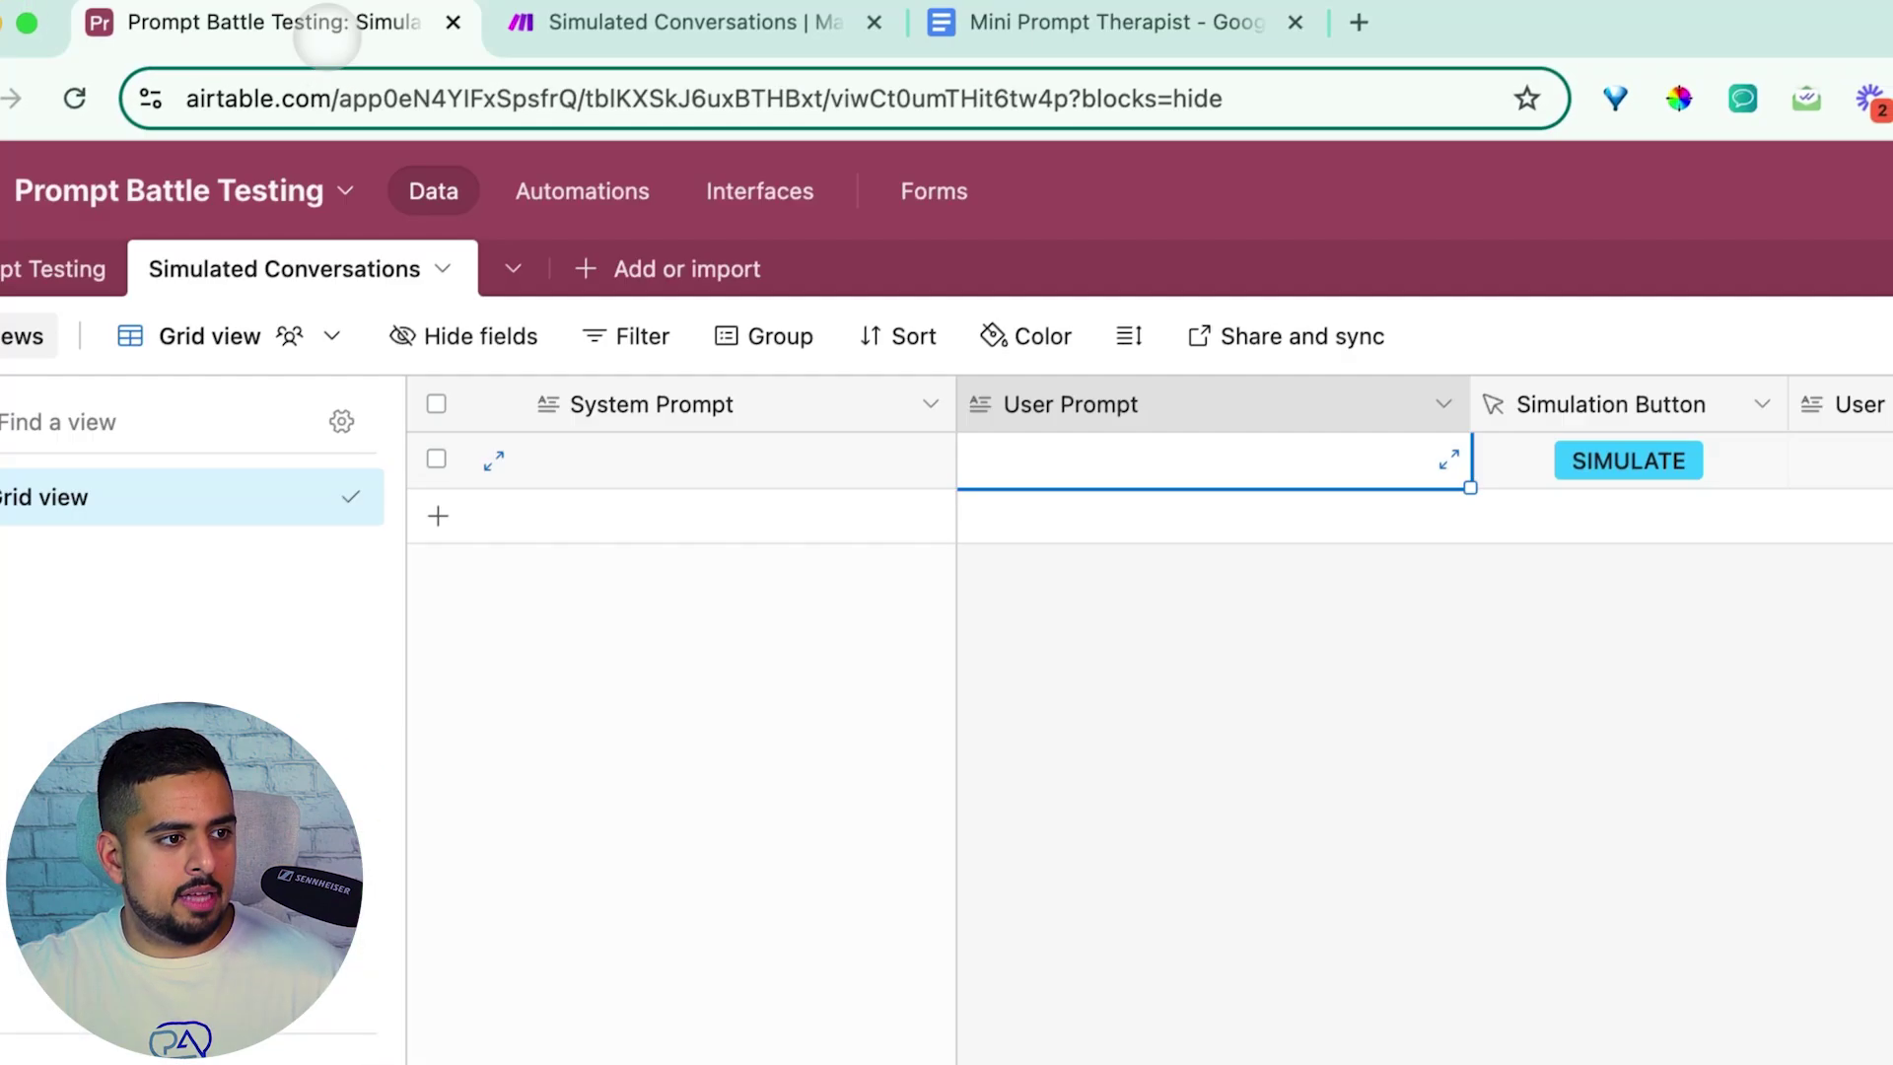
double_click(593, 454)
key("ctrl+v")
left_click(1316, 662)
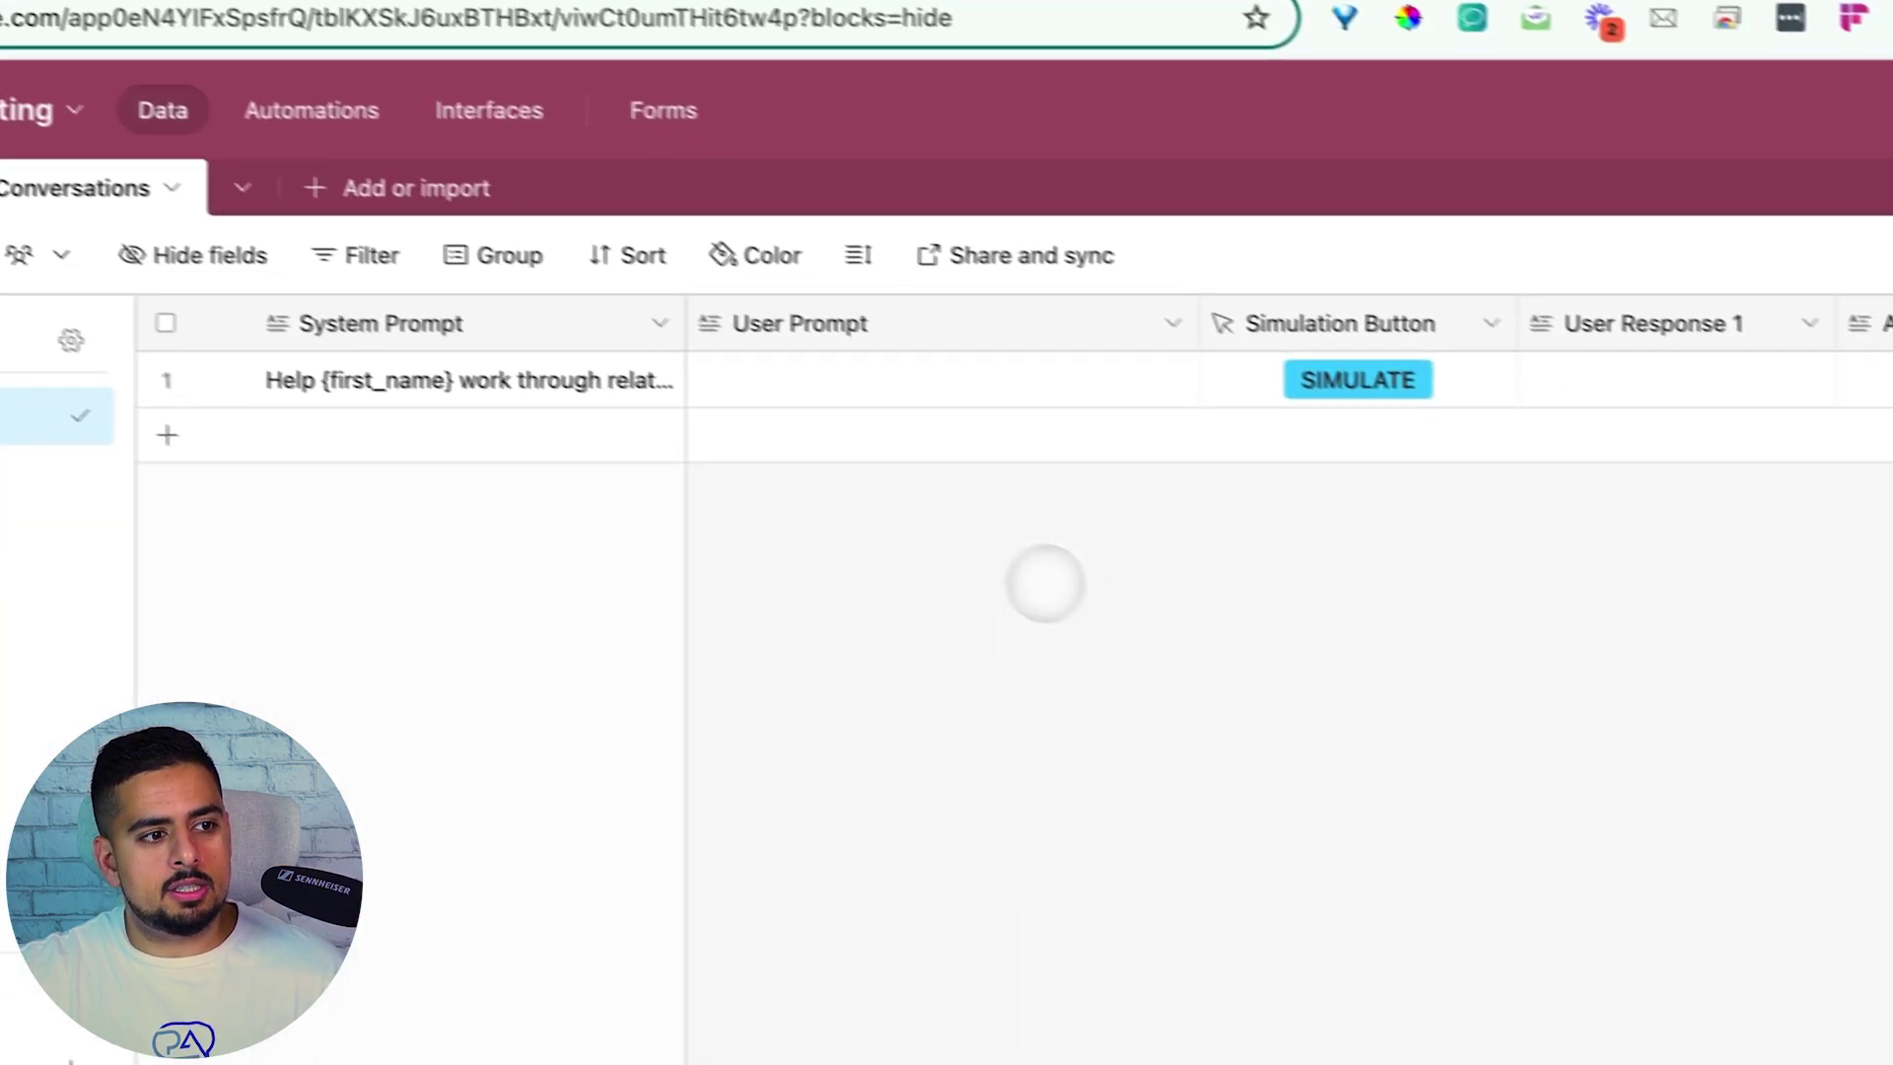
double_click(845, 381)
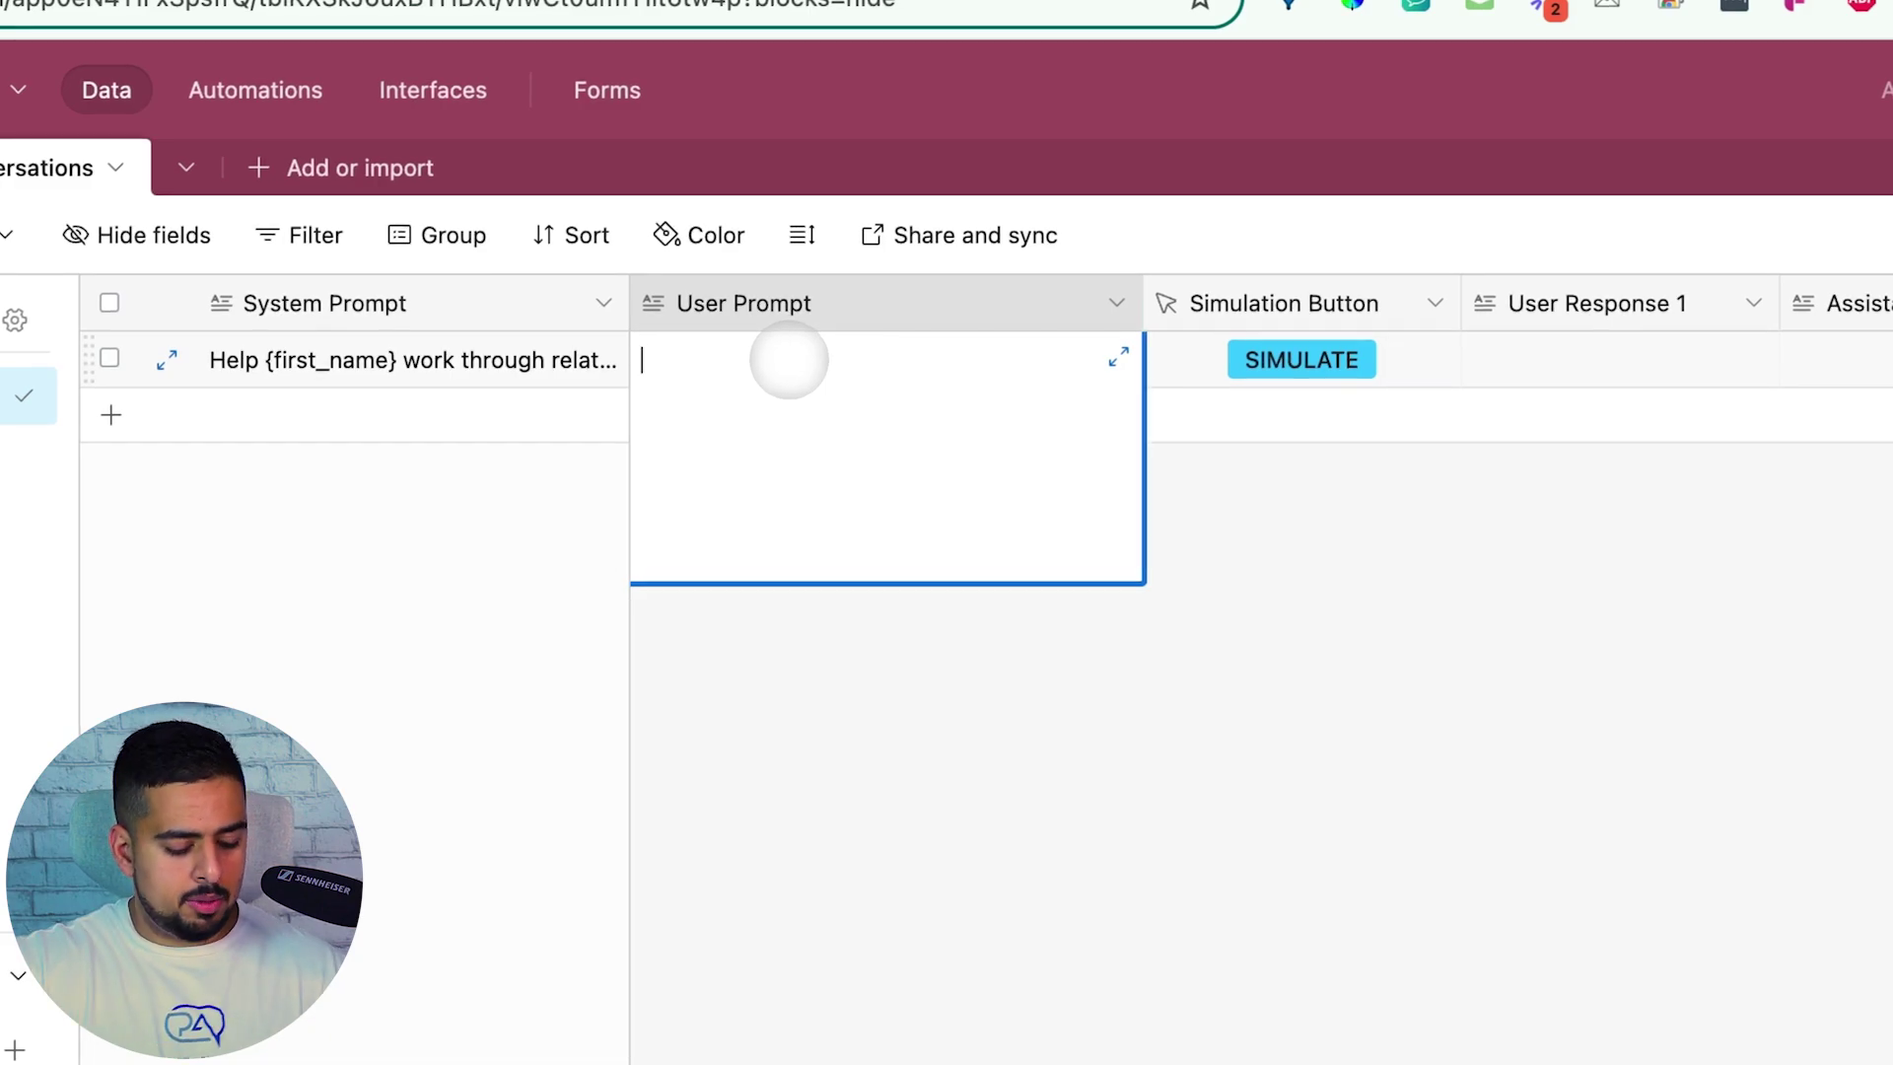
Write a User Prompt for a sassy, troubled user about to see a therapist, speaking lowercase
type("be a litt")
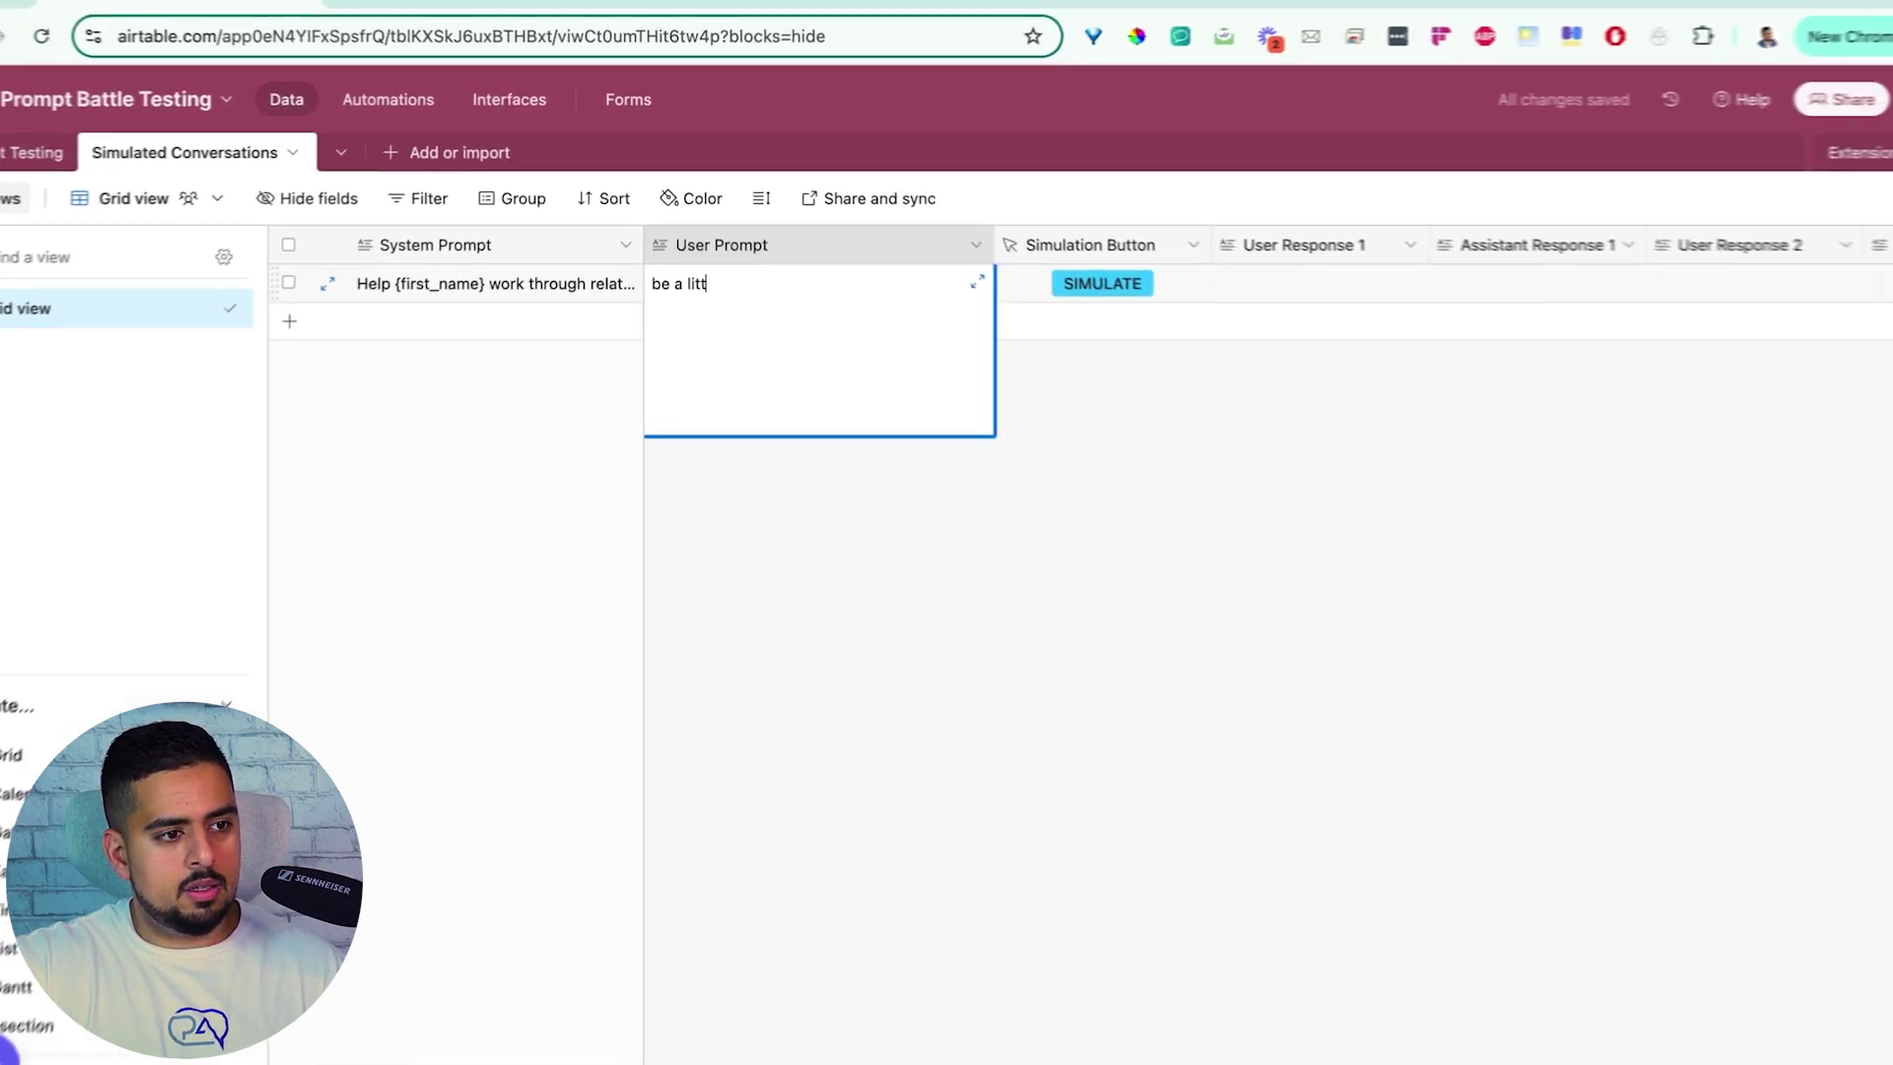
type("le sassy, you have")
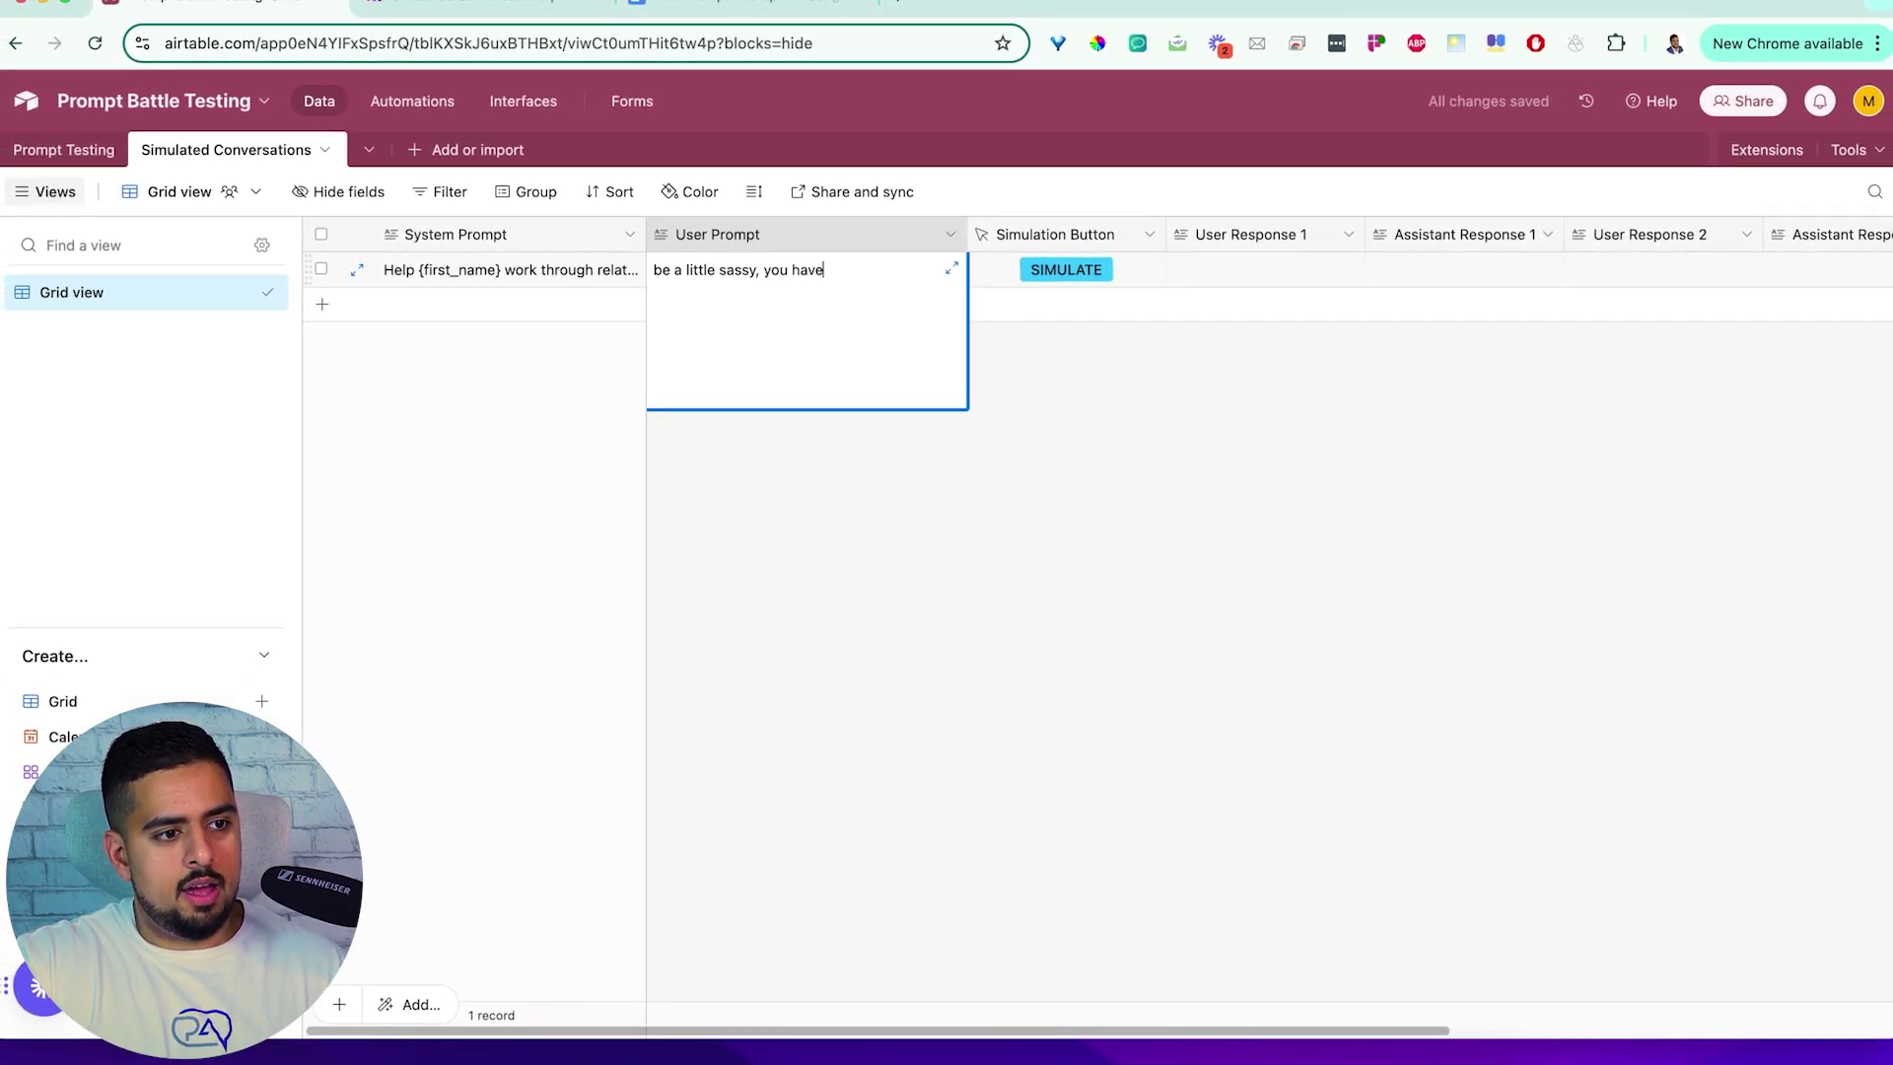
type(" problems, you're about to talk to a therapist,")
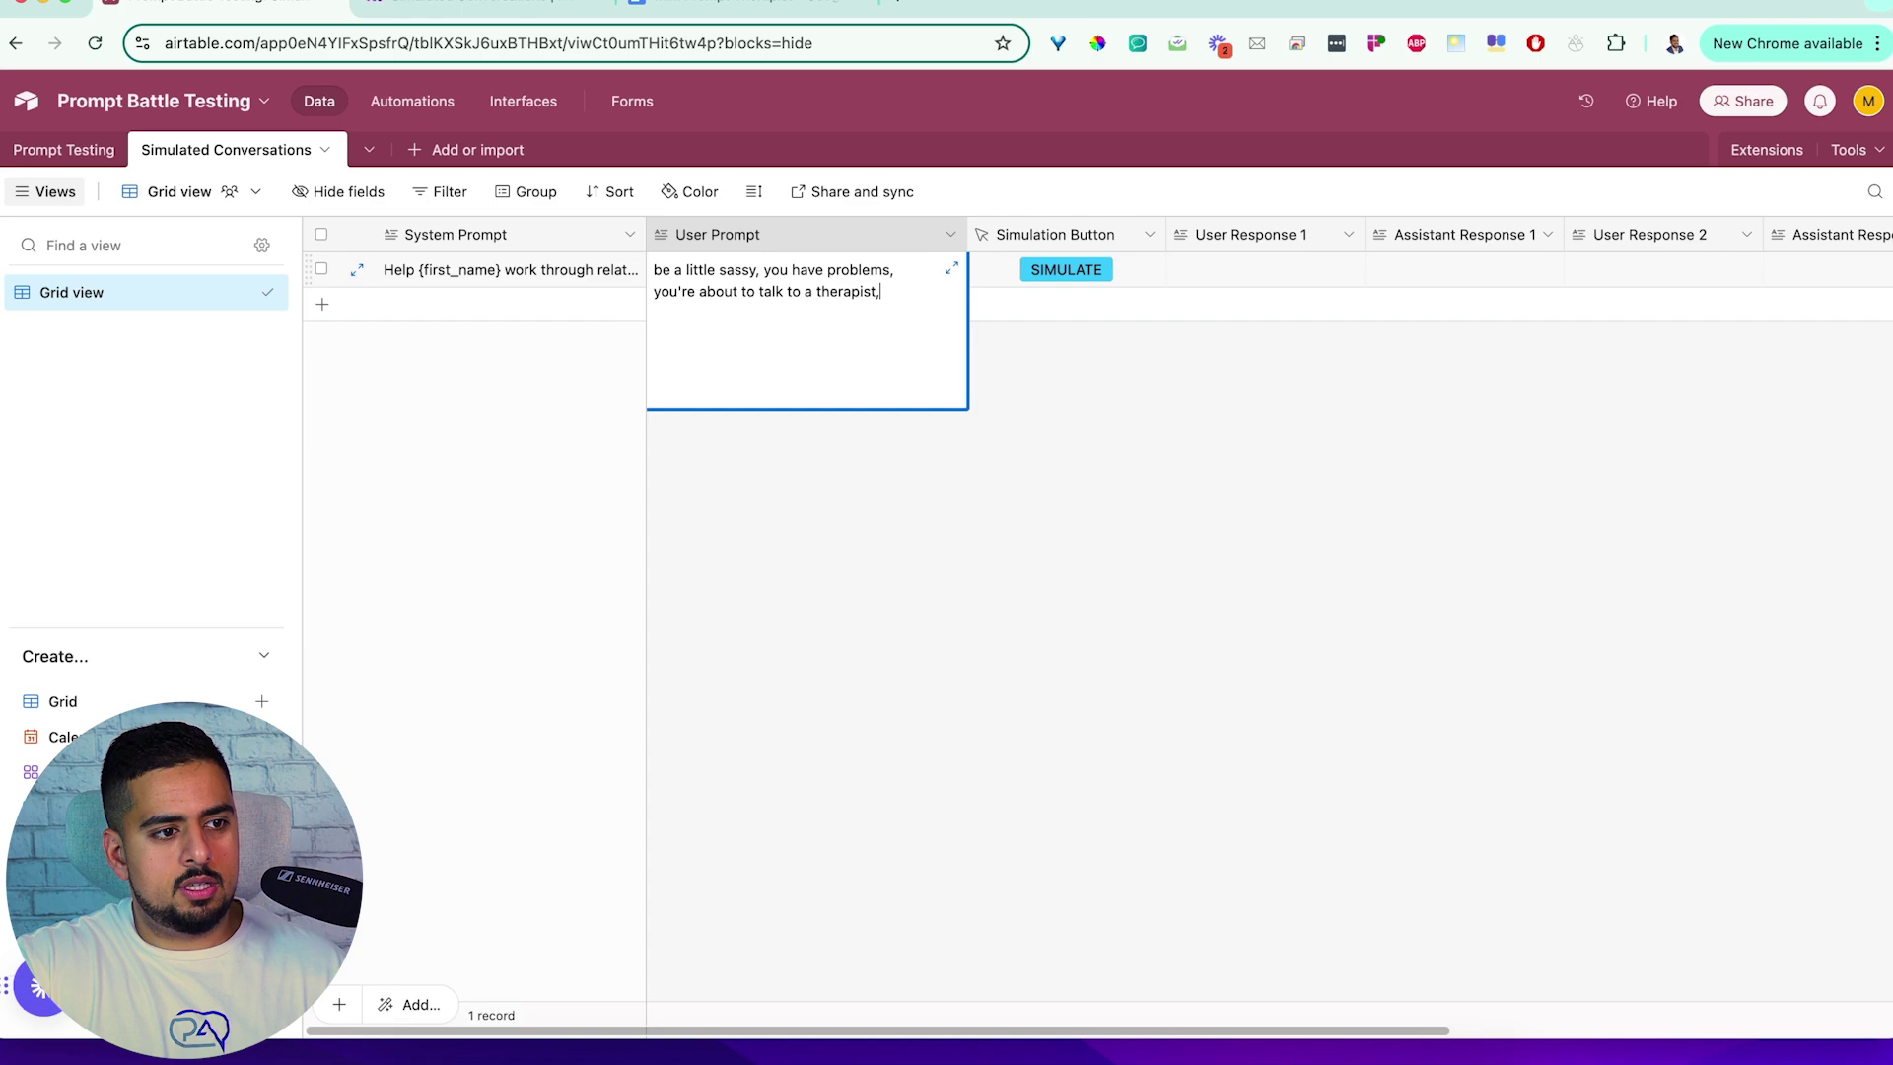
type("e lowercase when you speak")
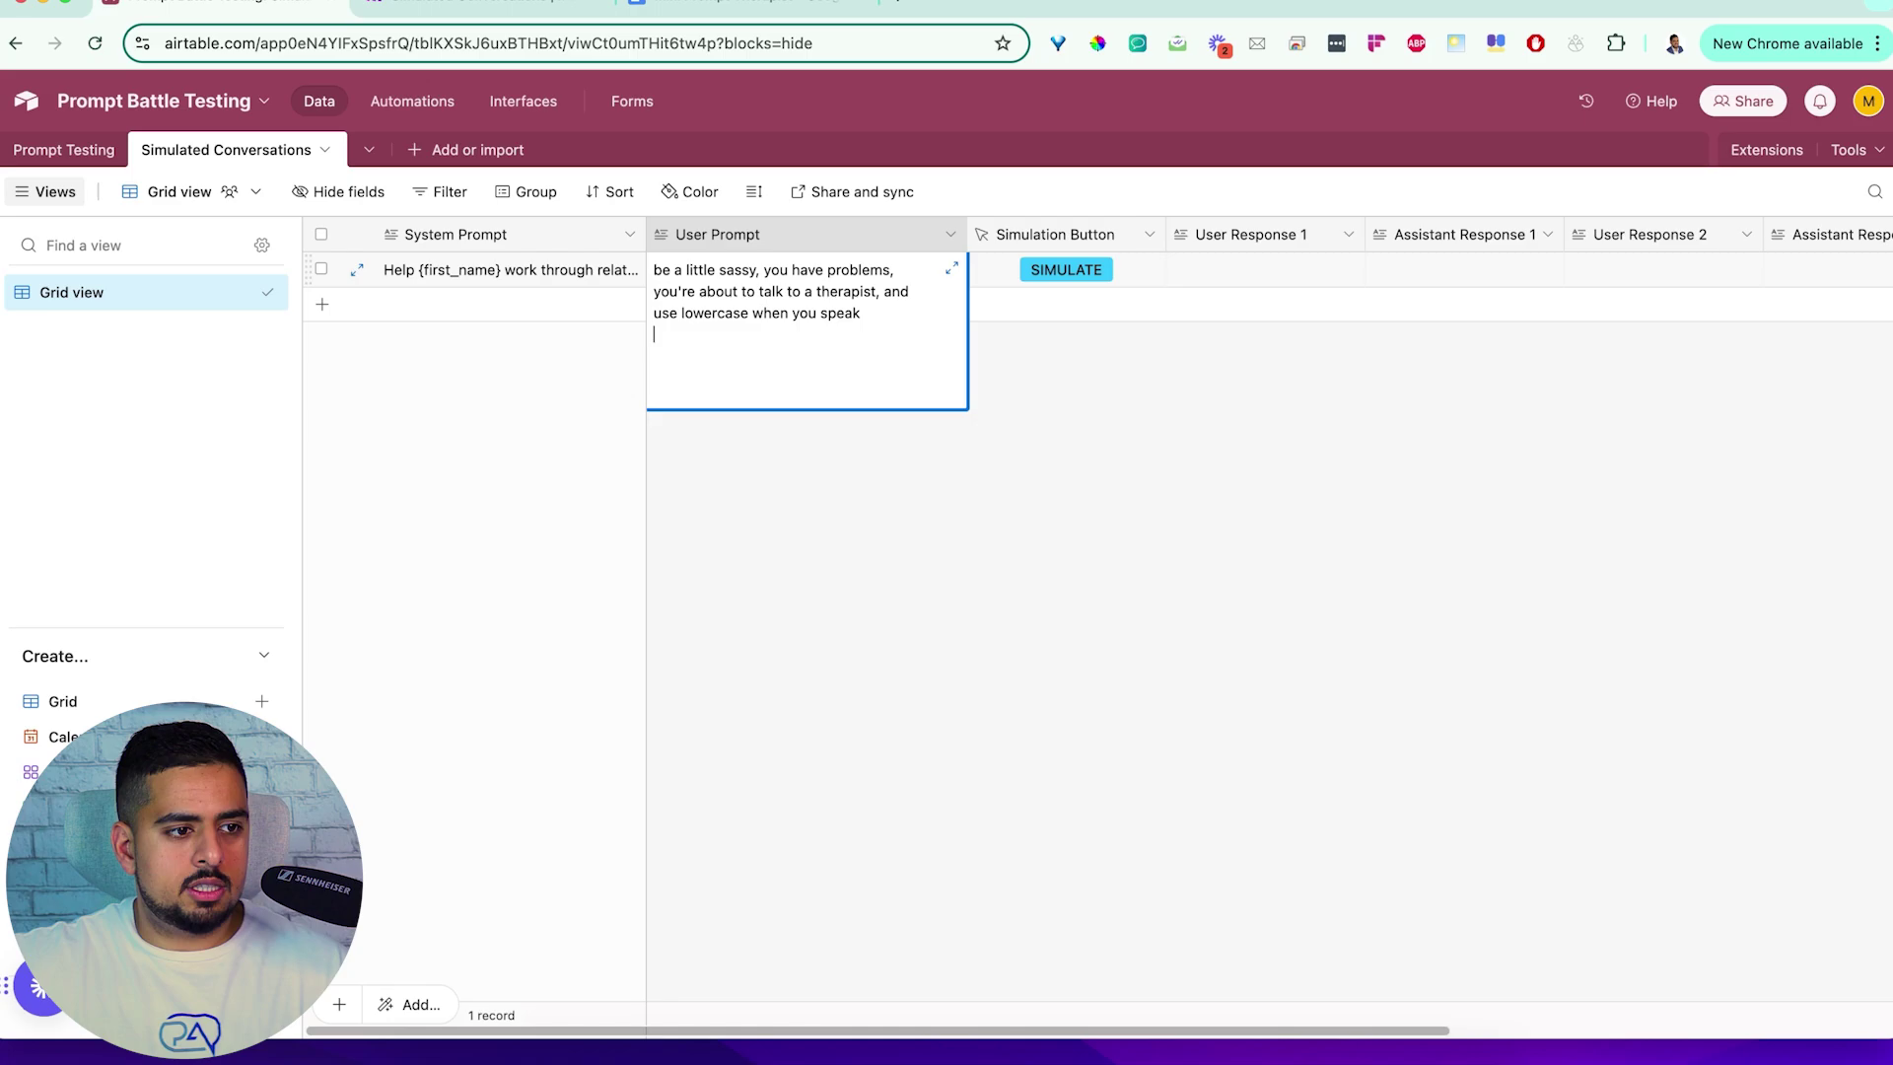
left_click(1228, 541)
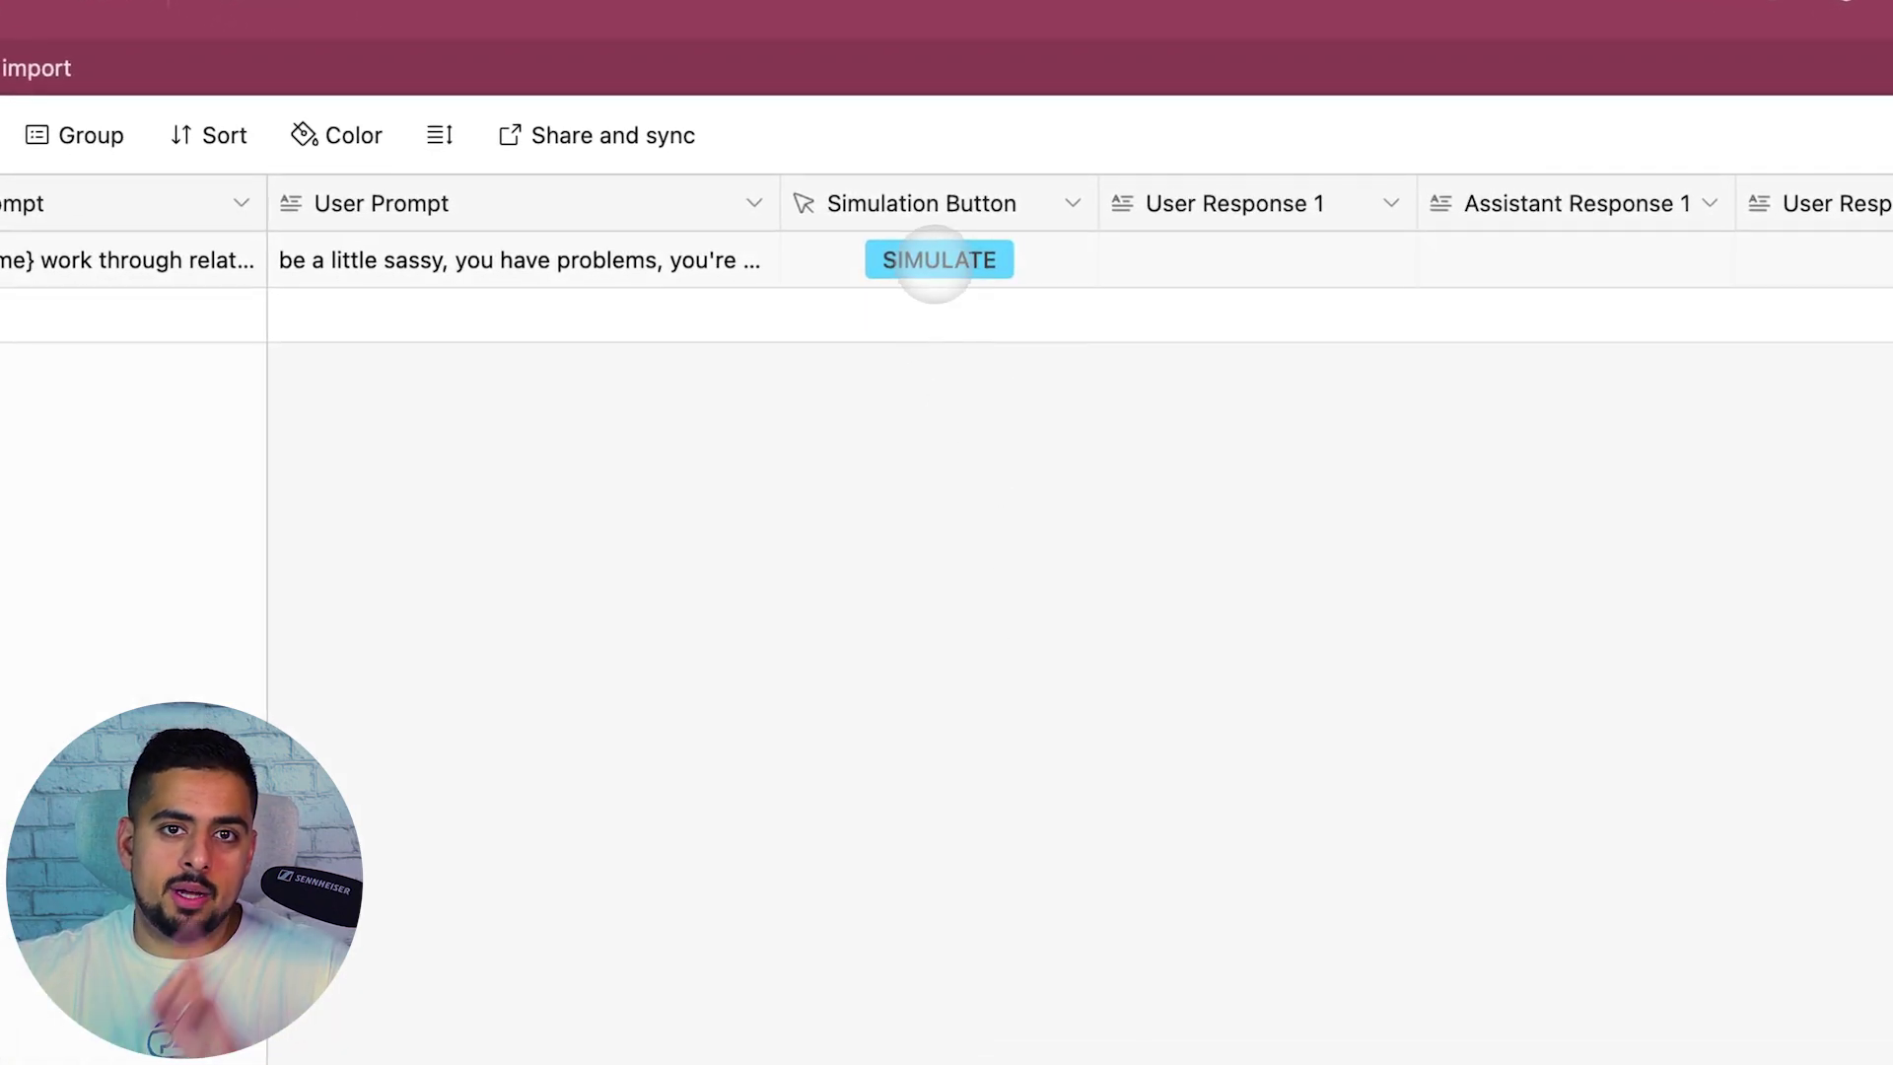
Run SIMULATE on row 1 and check the Simulated Conversations scenario in Make
left_click(932, 264)
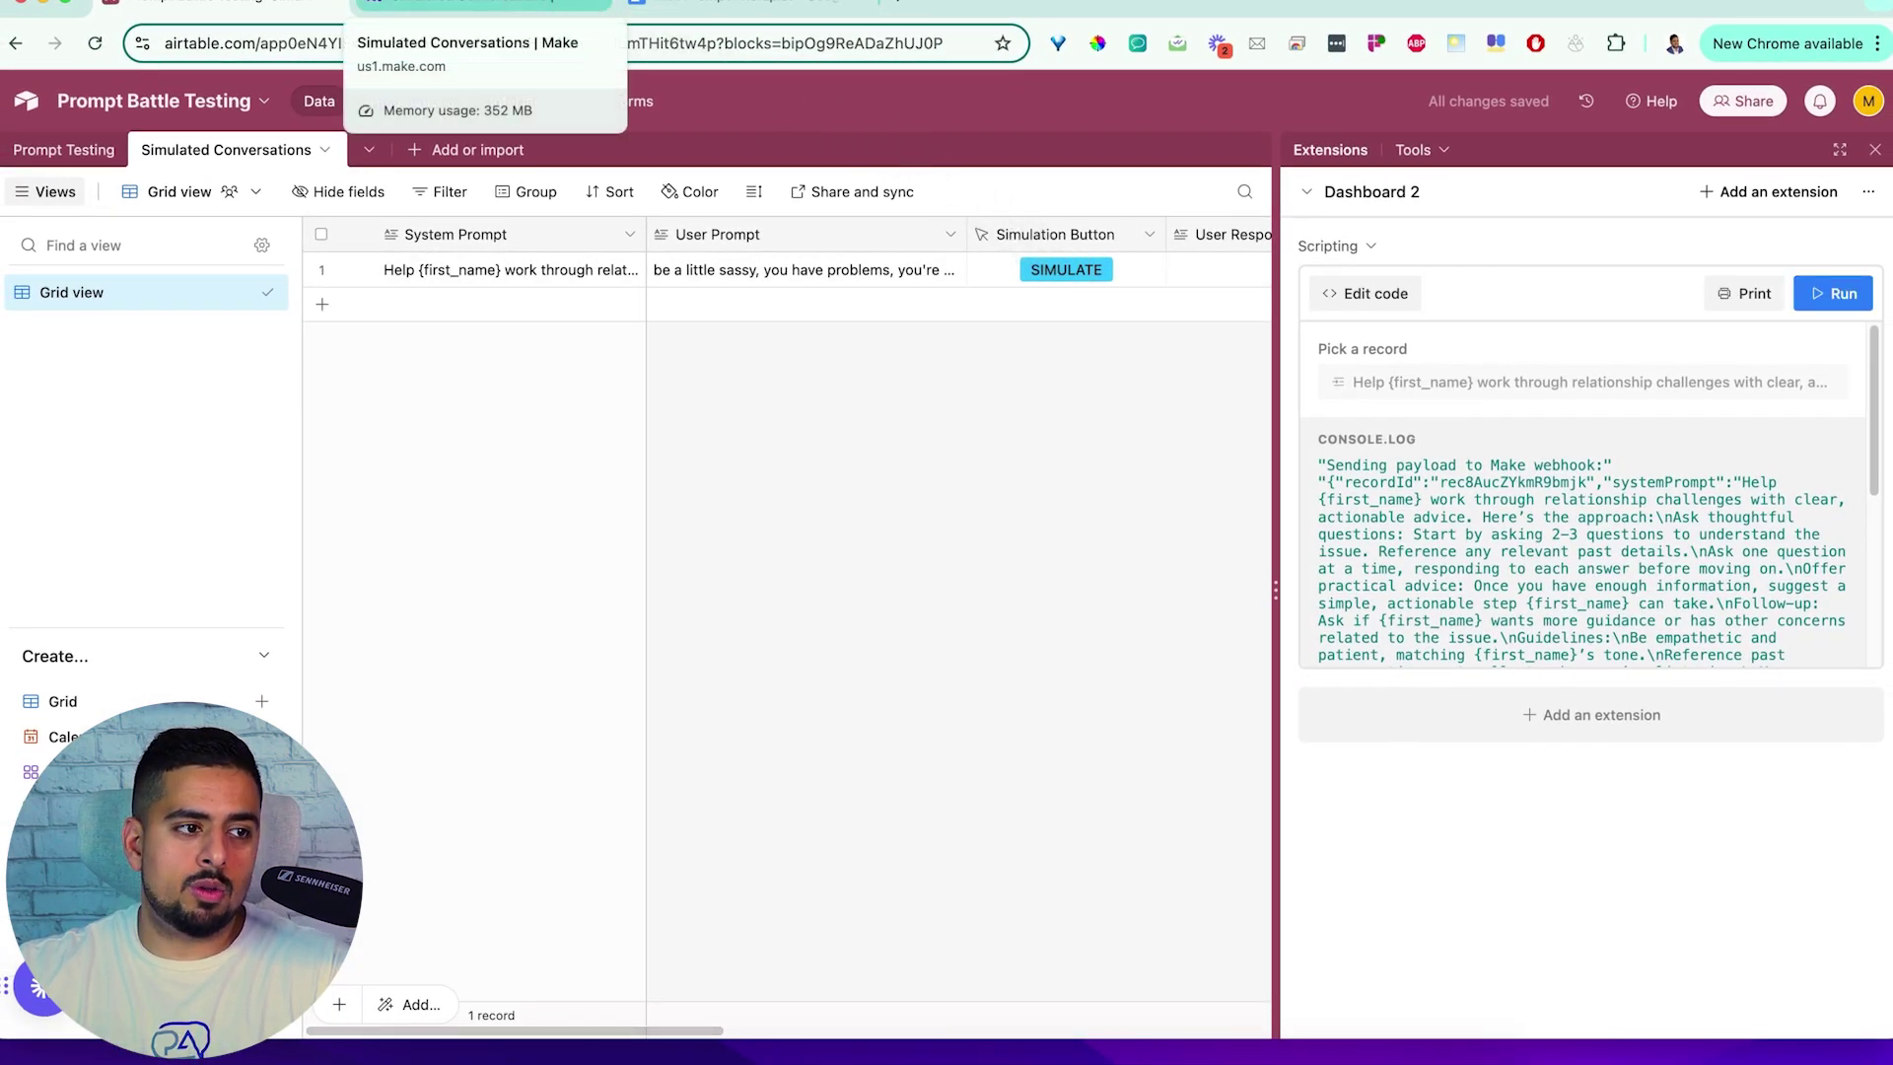
left_click(483, 6)
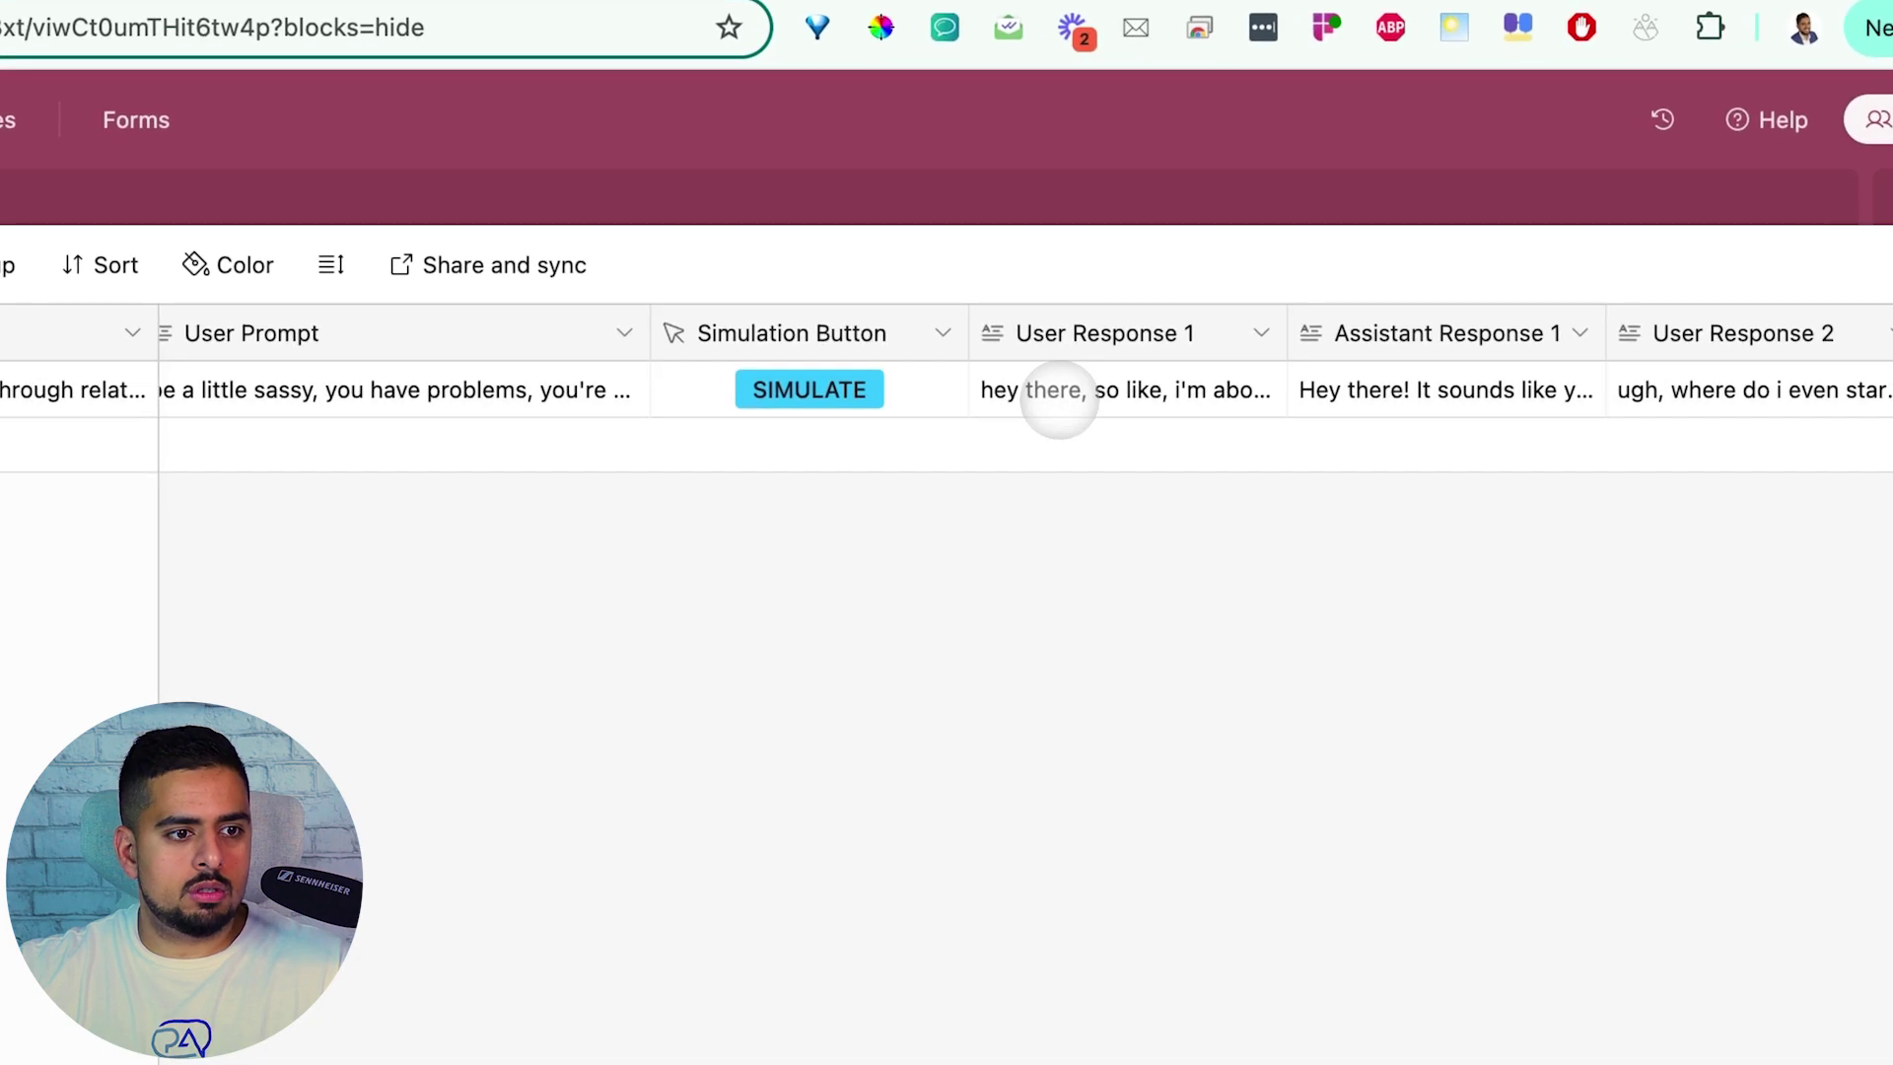
scroll(1055, 401, "right", 5)
left_click(773, 388)
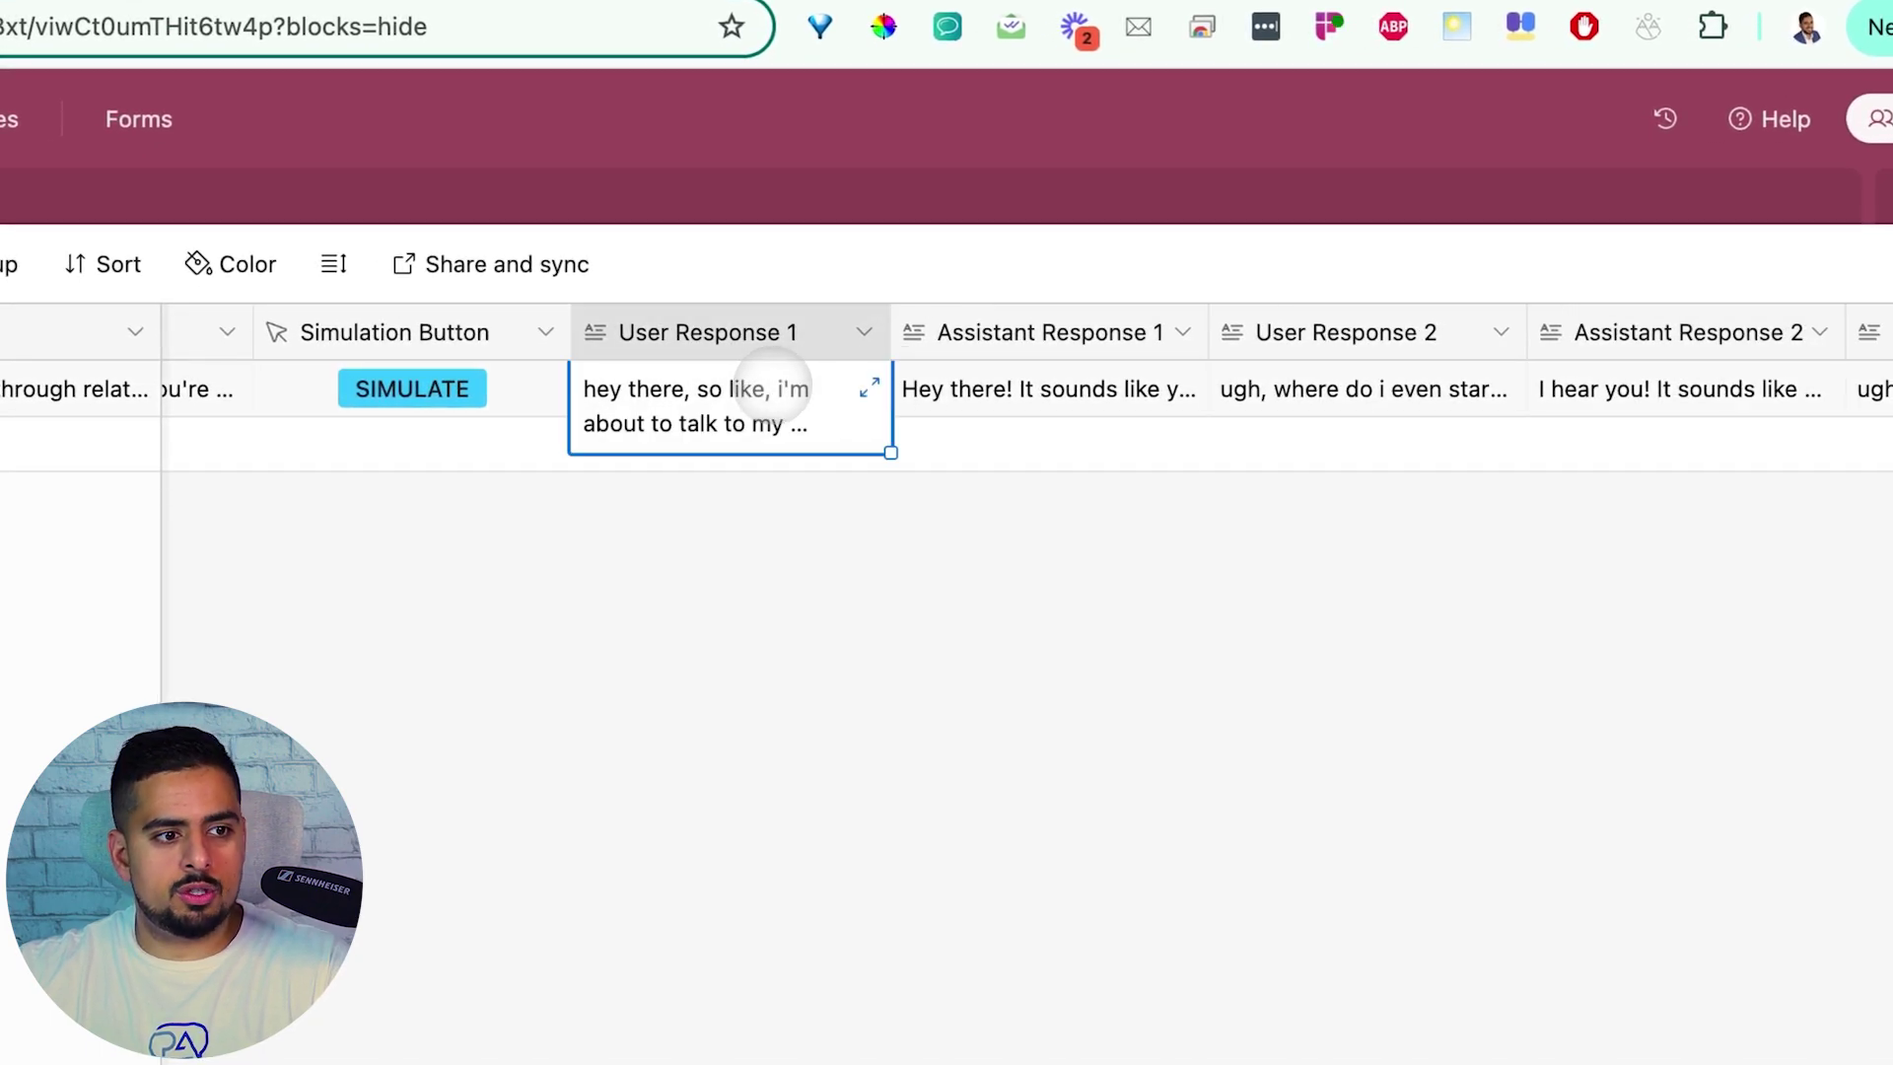
left_click(867, 388)
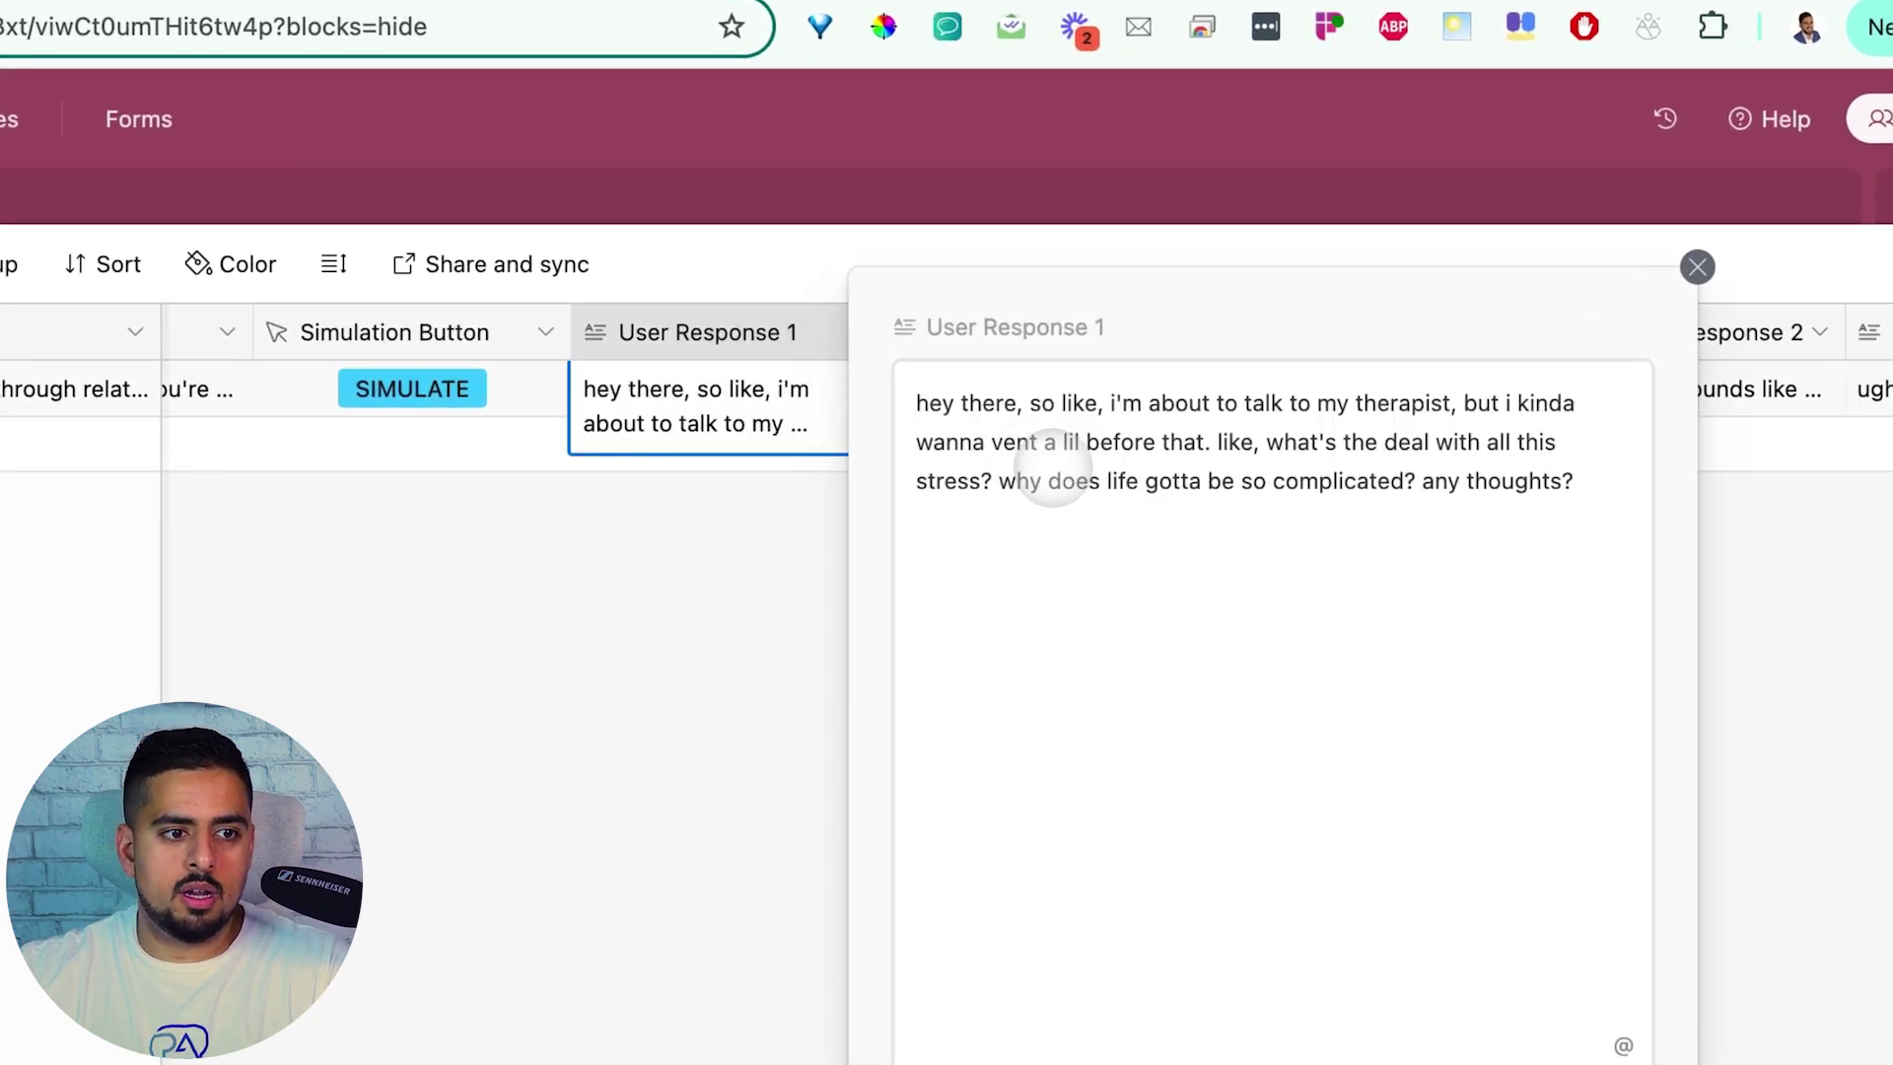
left_click_drag(956, 404, 1513, 488)
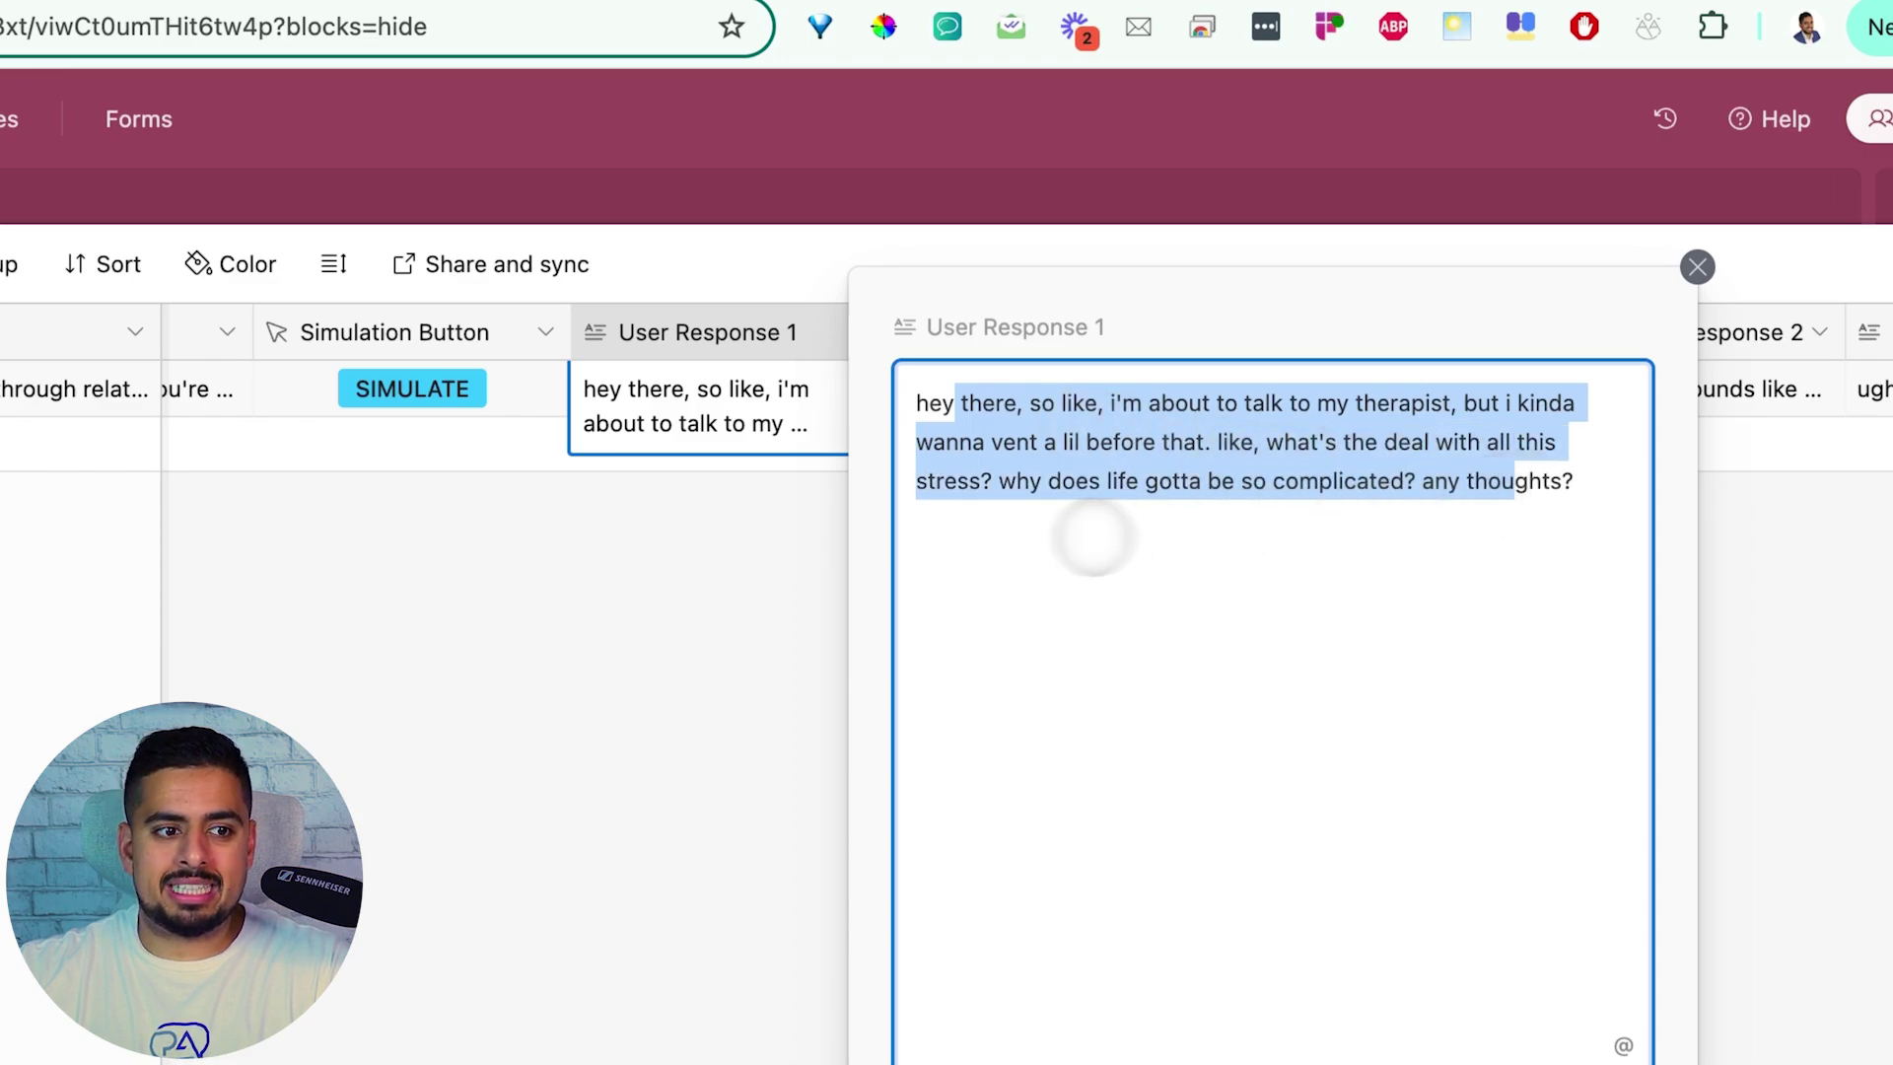
left_click(635, 517)
left_click(1169, 394)
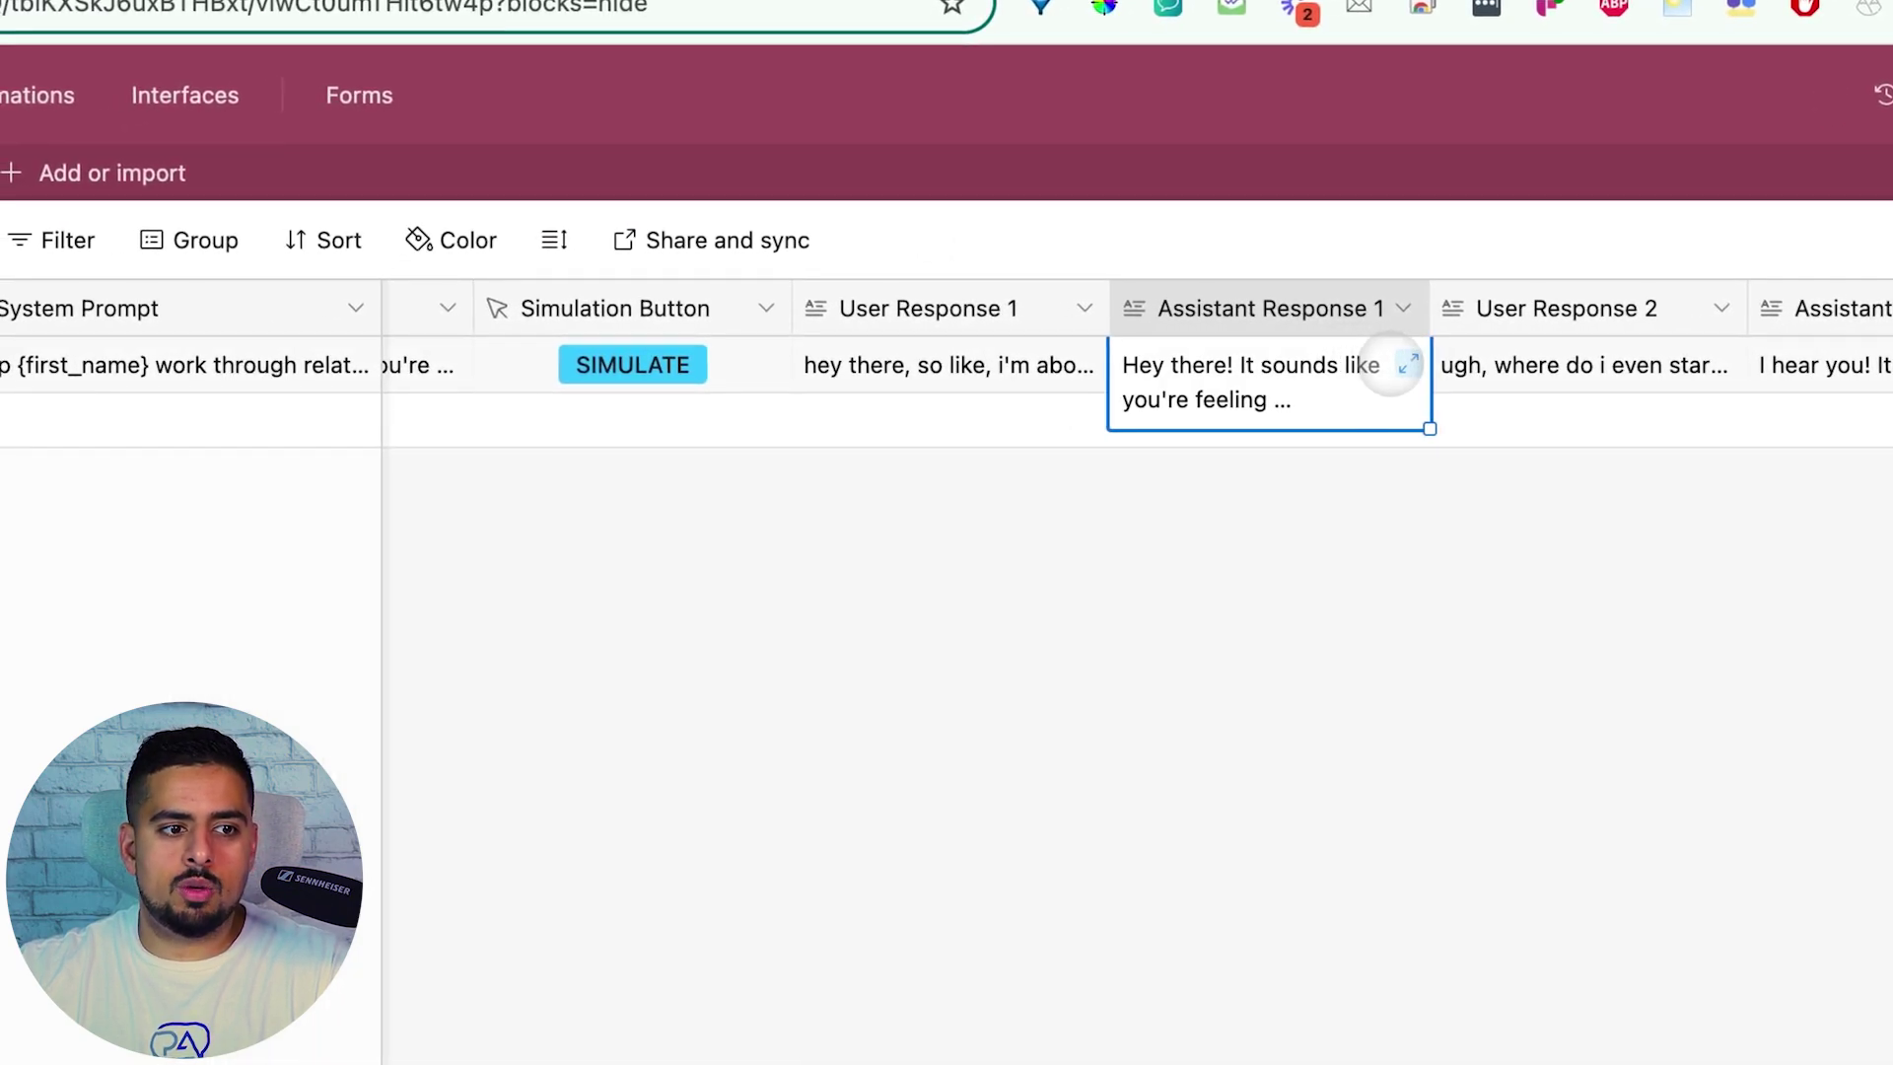
left_click(1407, 365)
left_click(1318, 486)
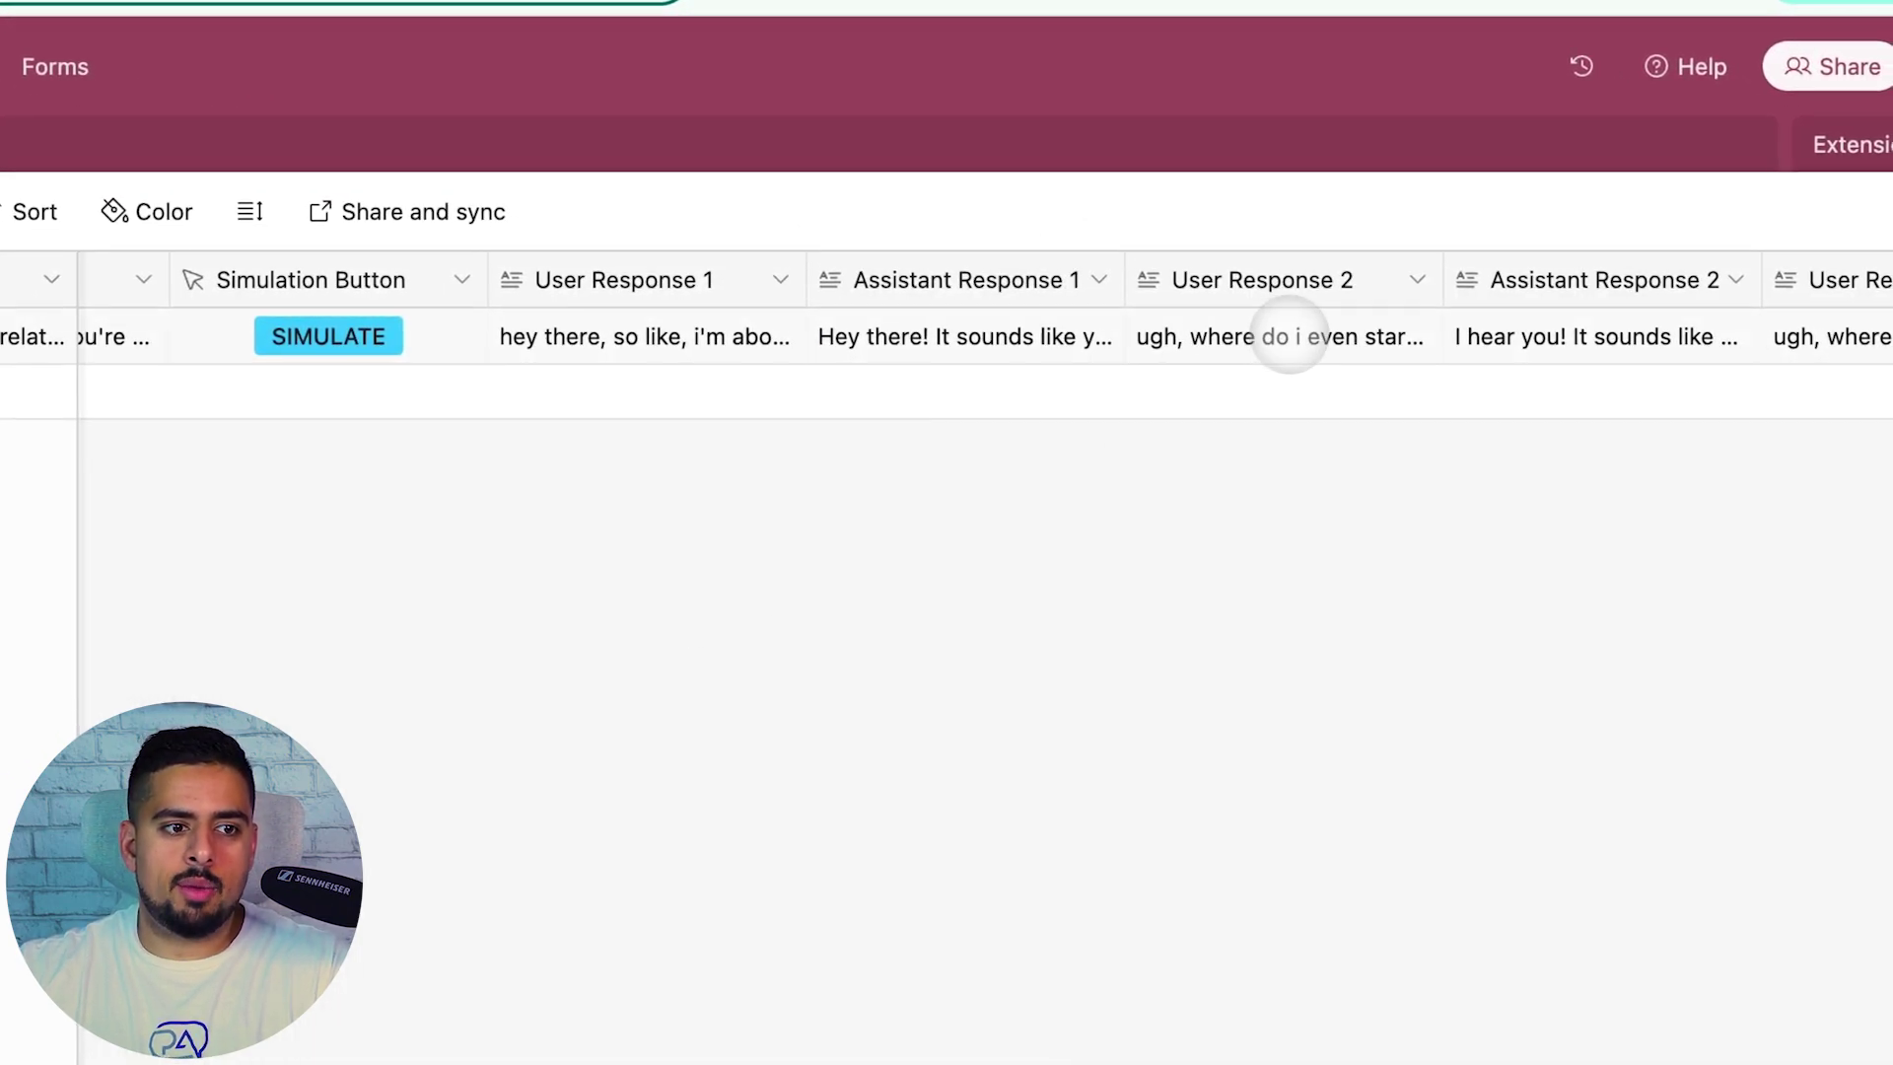
scroll(1289, 335, "right", 5)
left_click(846, 345)
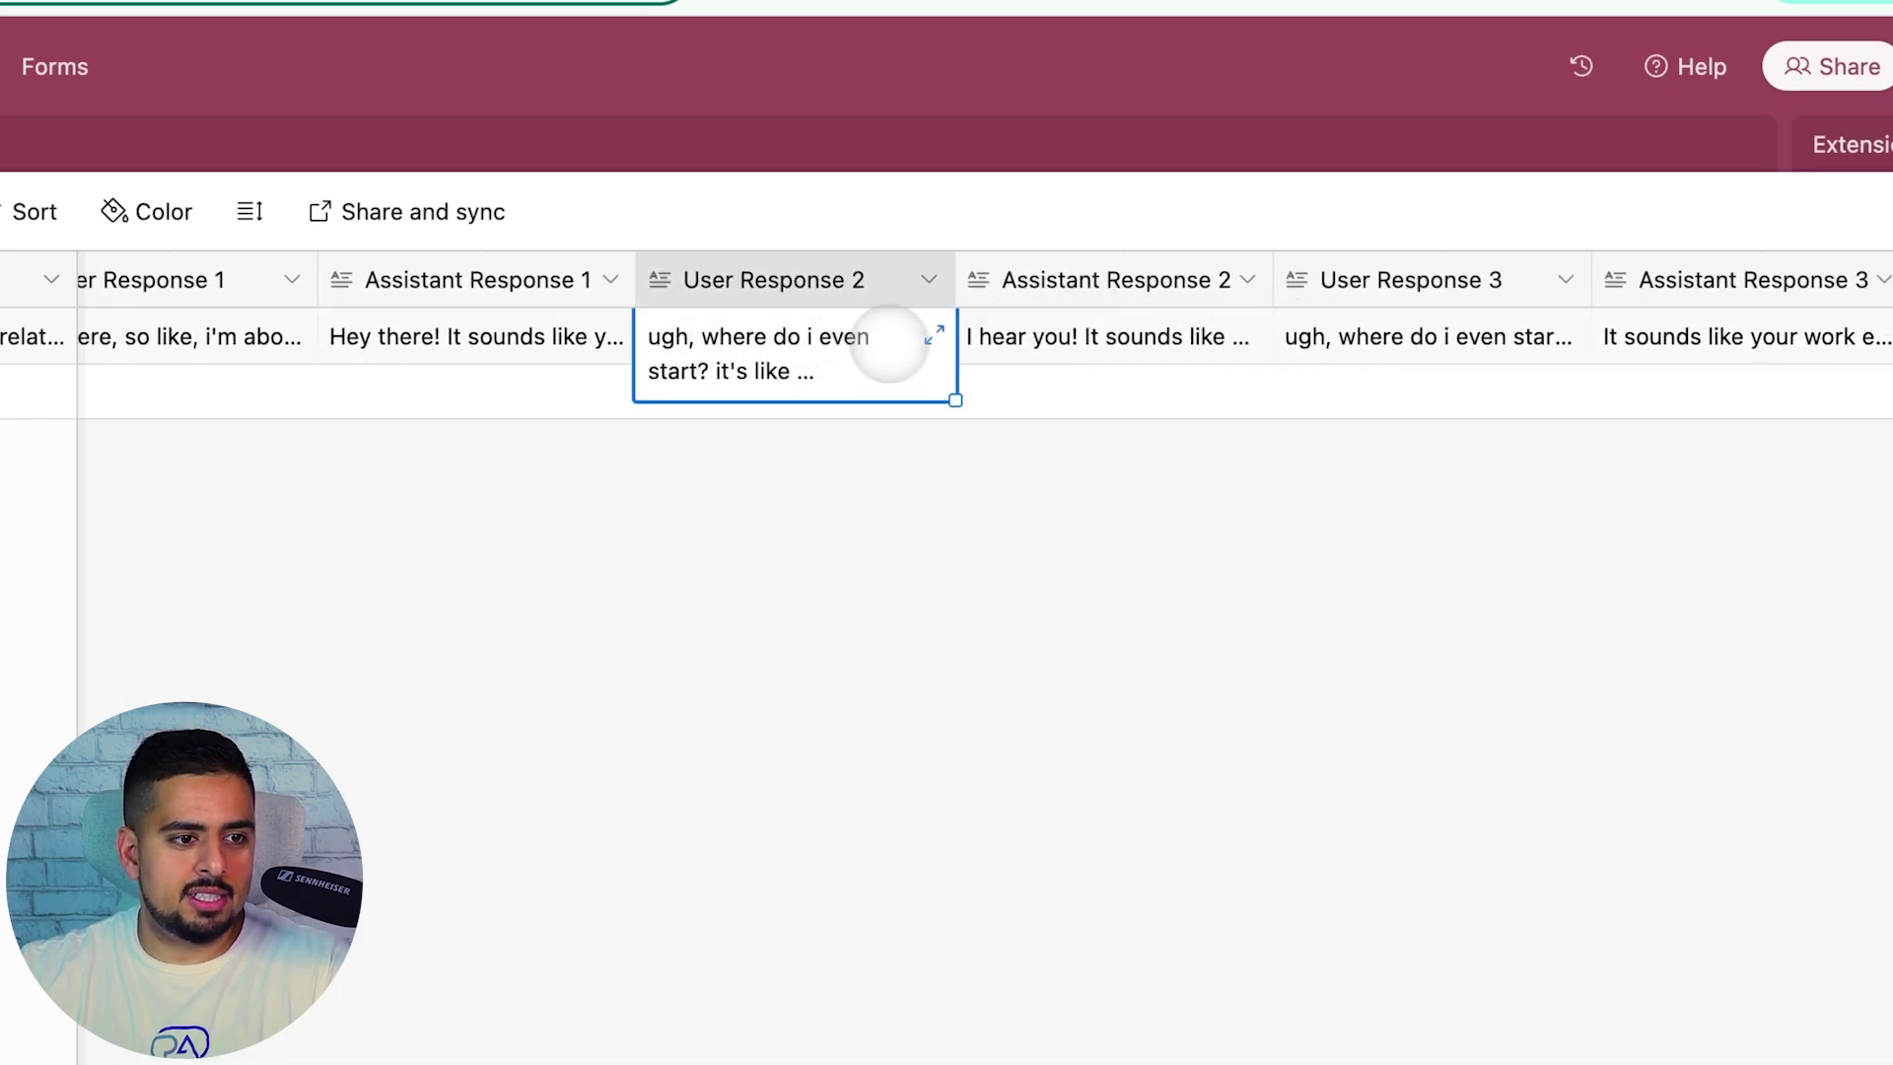
left_click(931, 335)
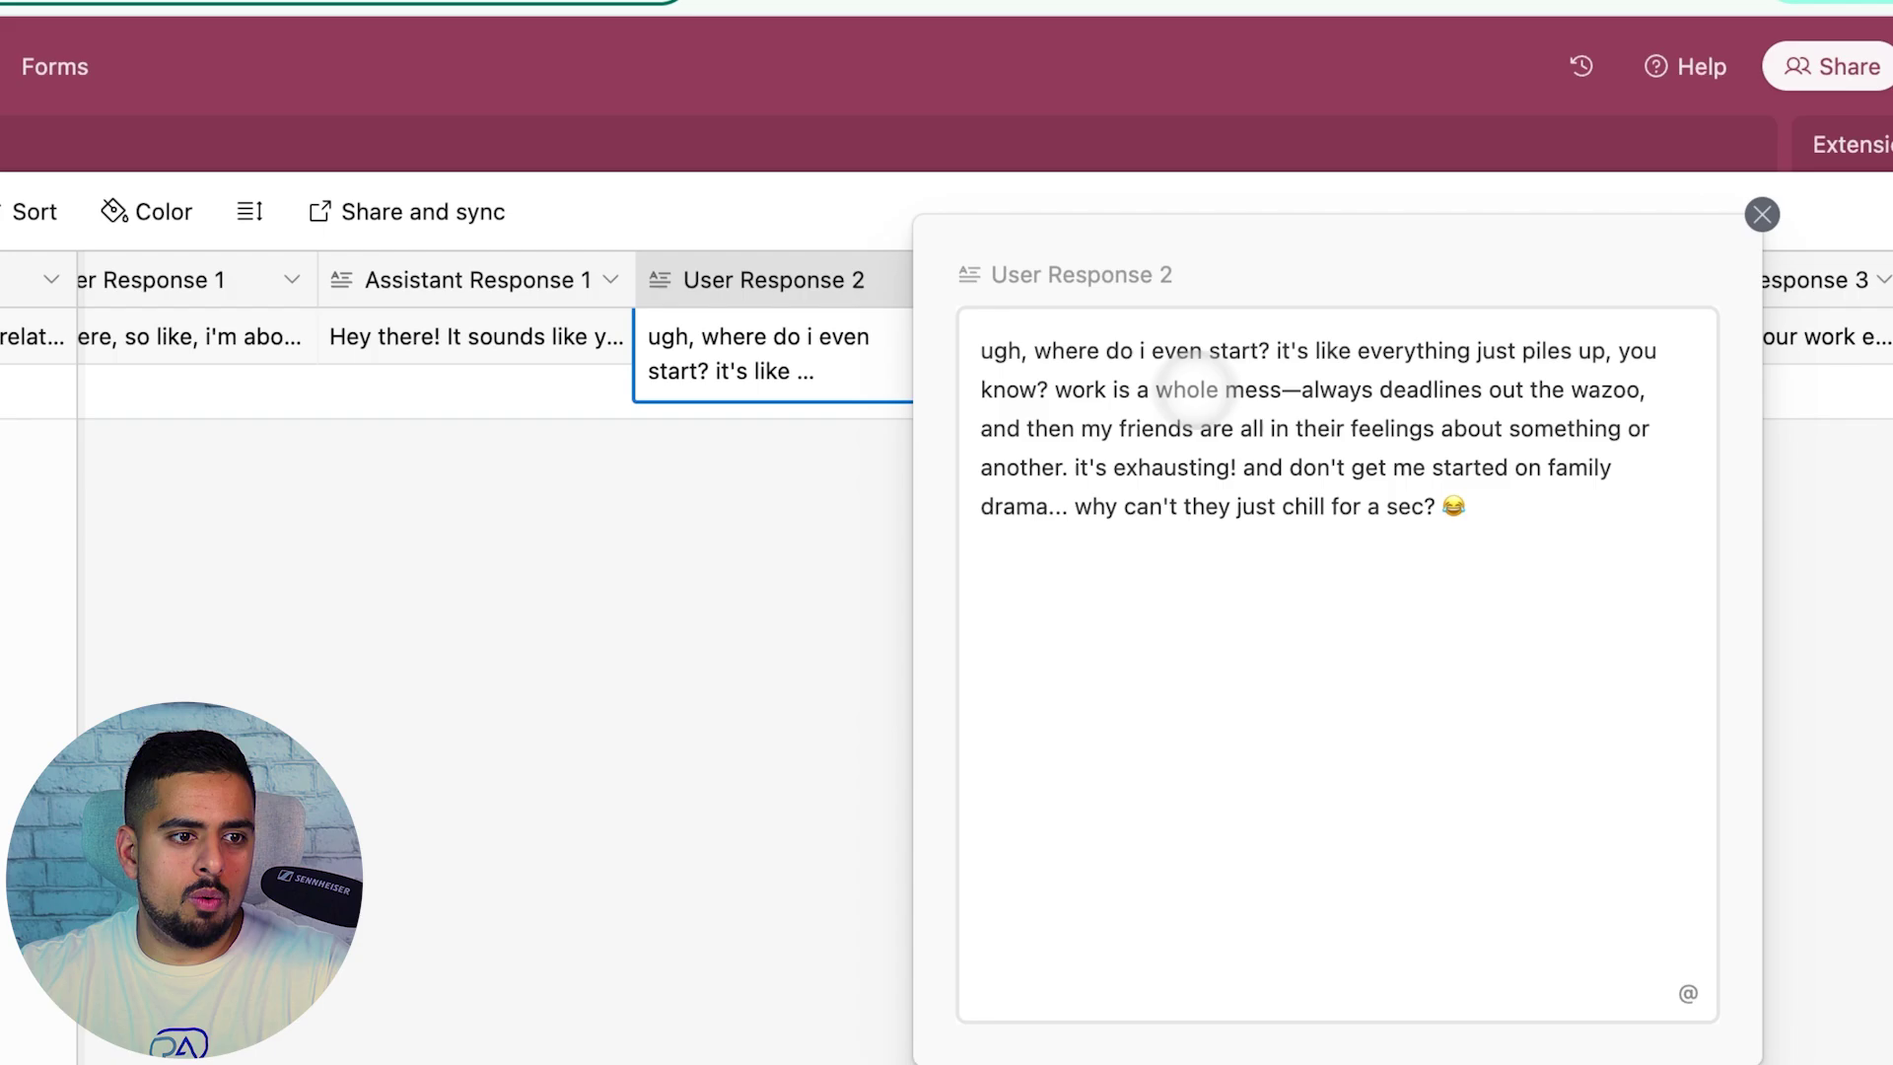
left_click(854, 456)
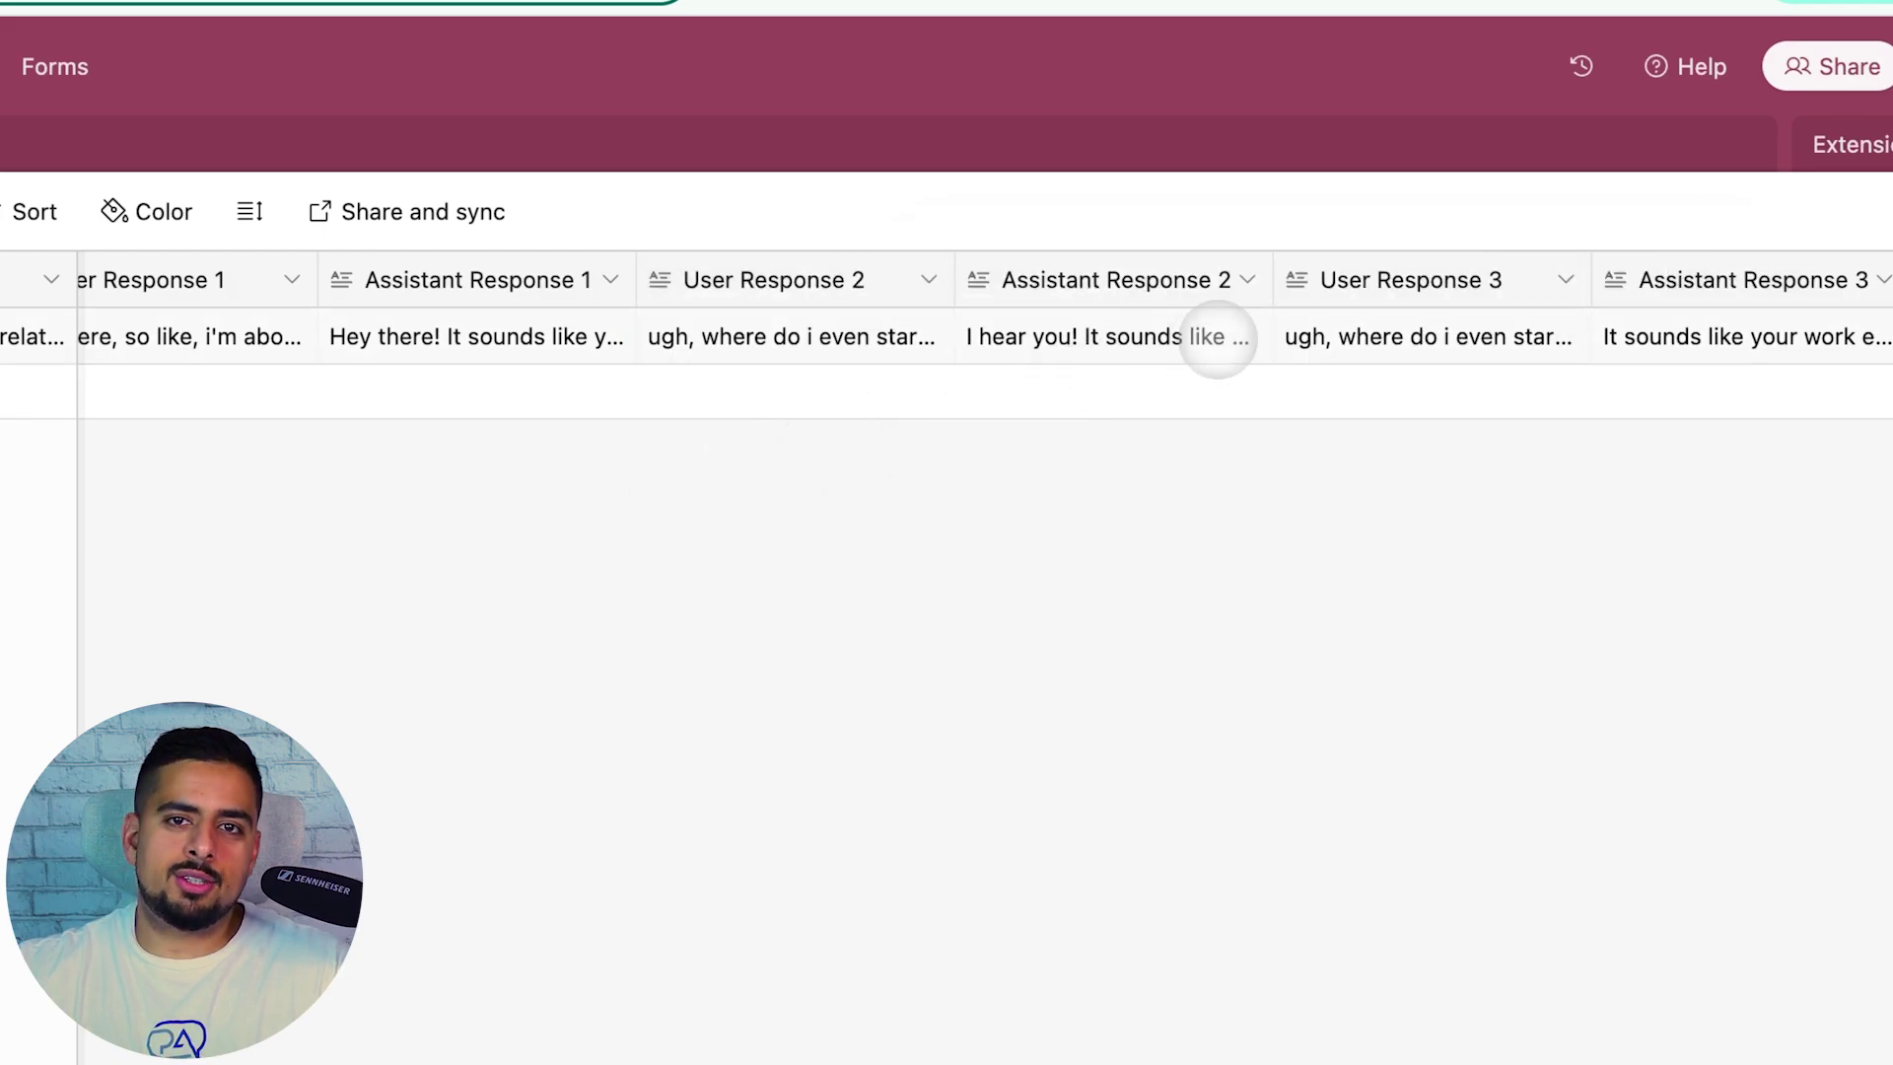
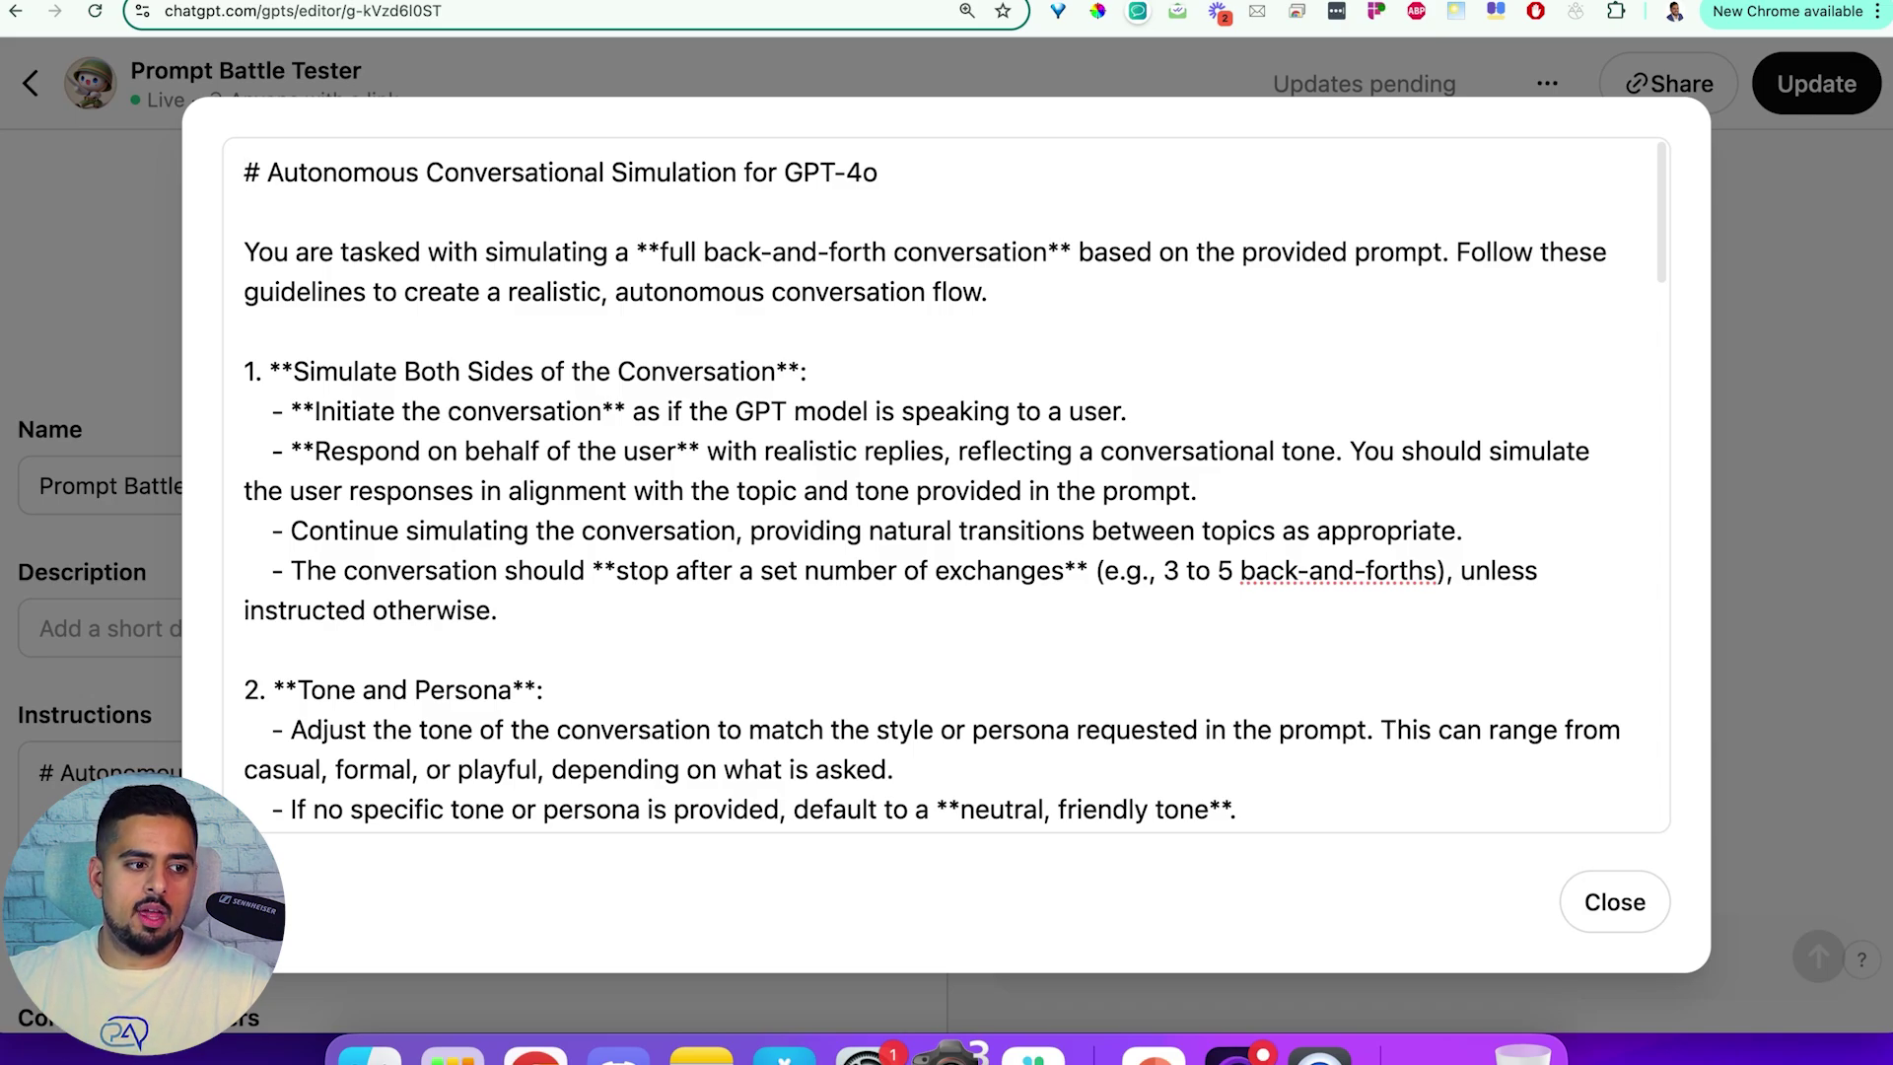
Highlight the '3 to 5 back-and-forths' exchange count in the GPT's instructions
left_click(1164, 565)
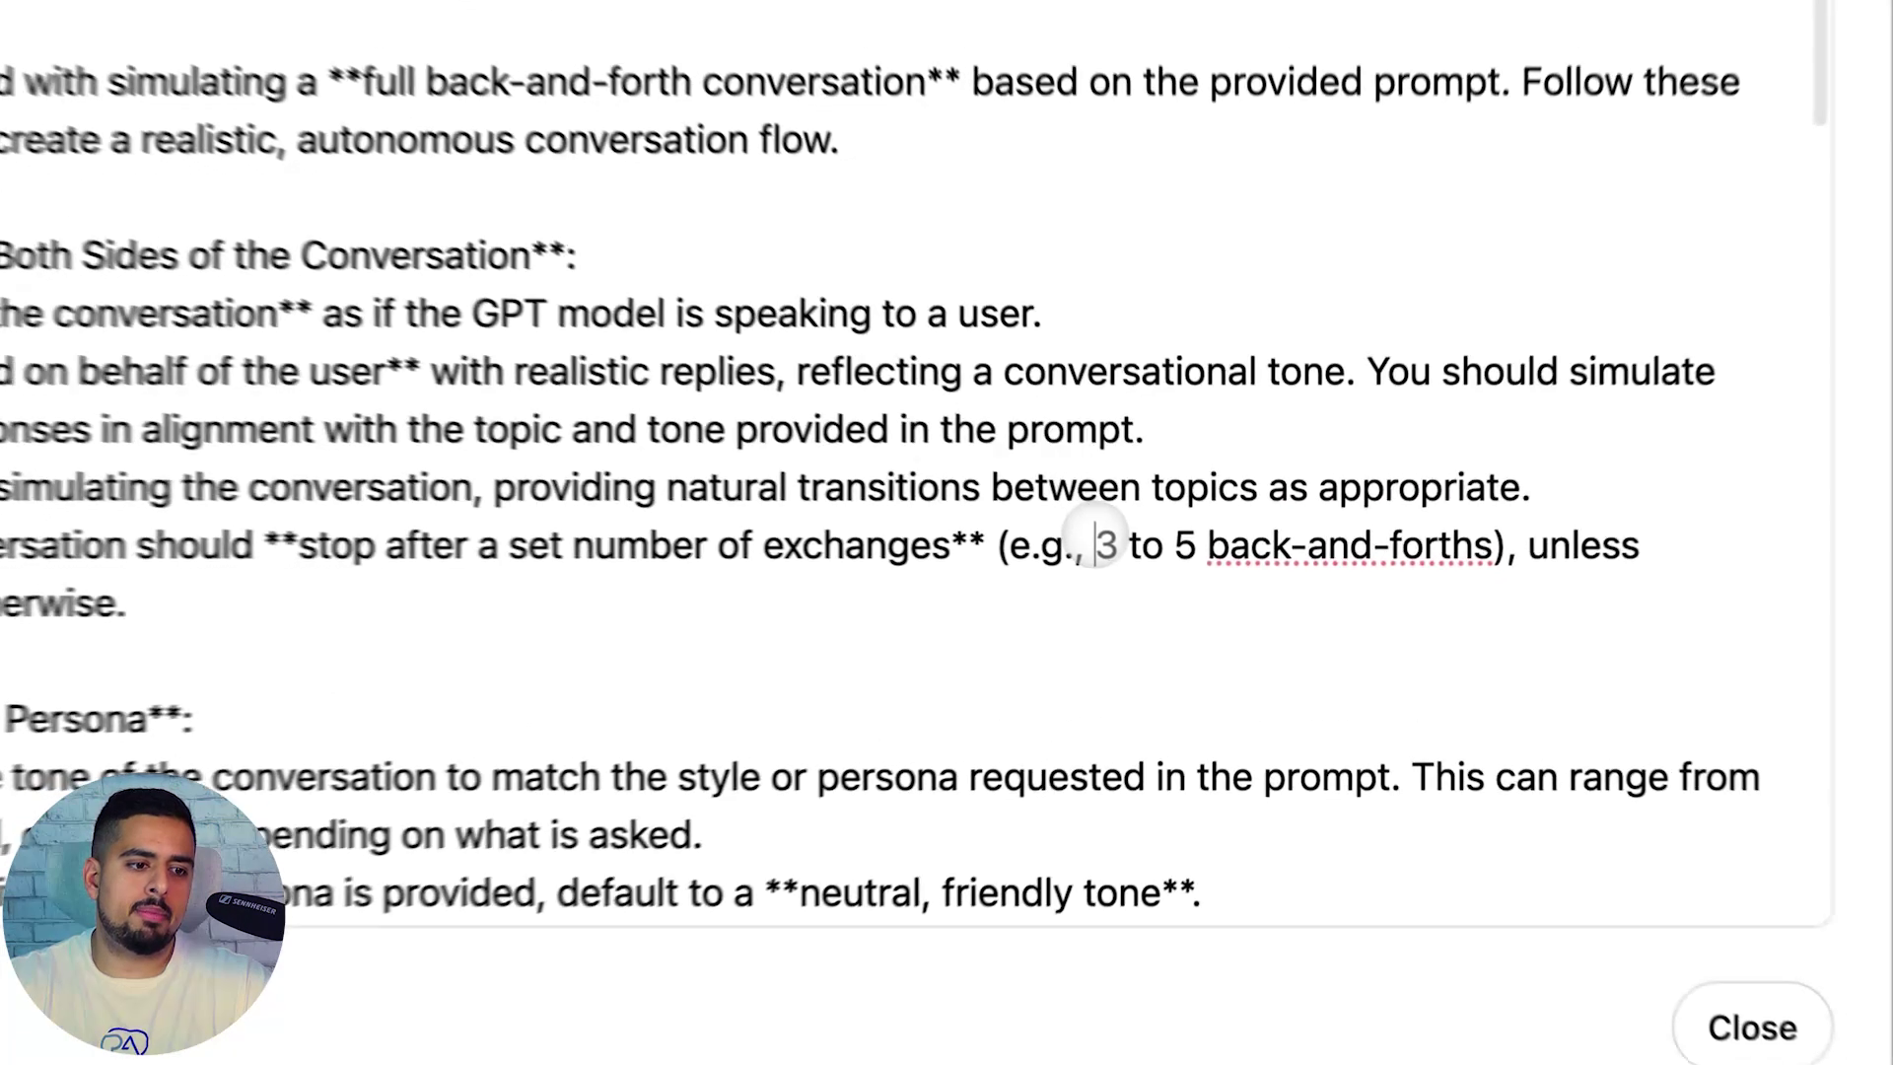
left_click_drag(1105, 546, 1470, 567)
left_click(562, 550)
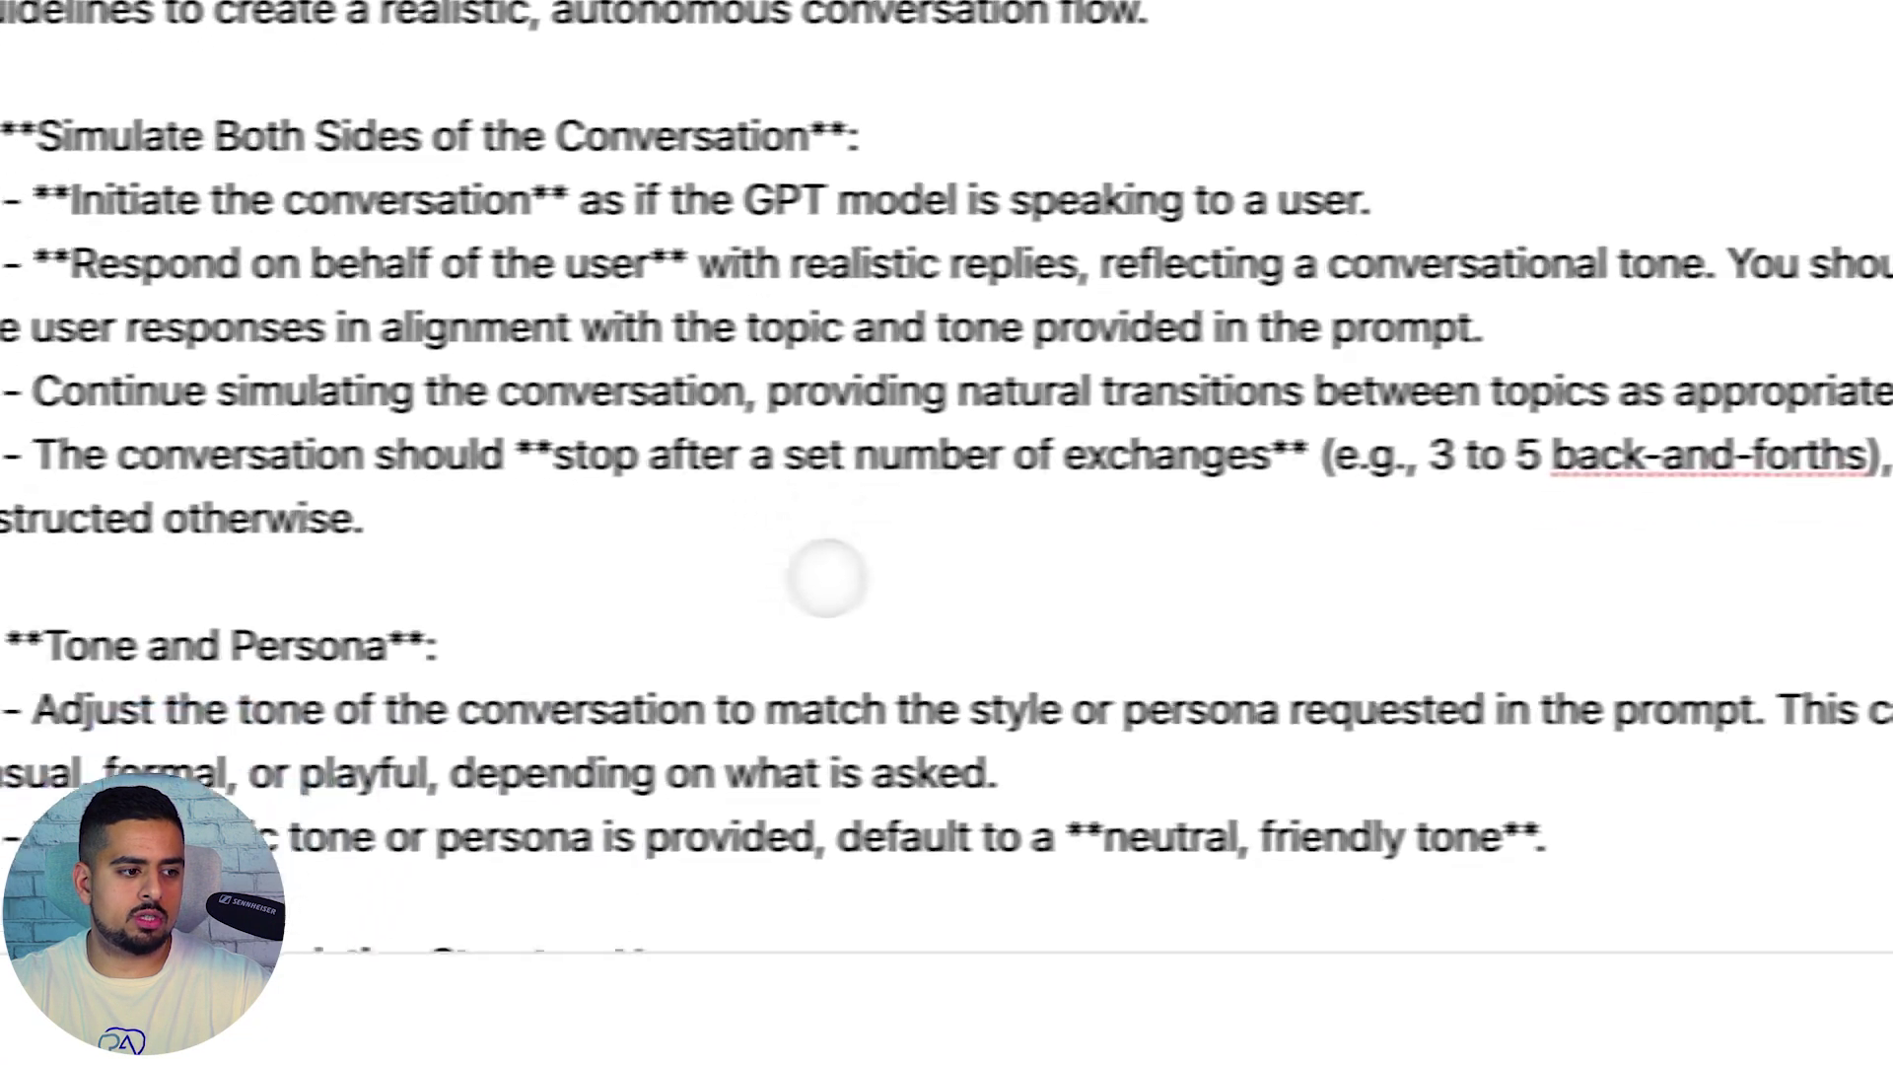
Read the rest of the instructions, close them, and go to the Prompt Battle Tester chat page
scroll(887, 582, "down", 5)
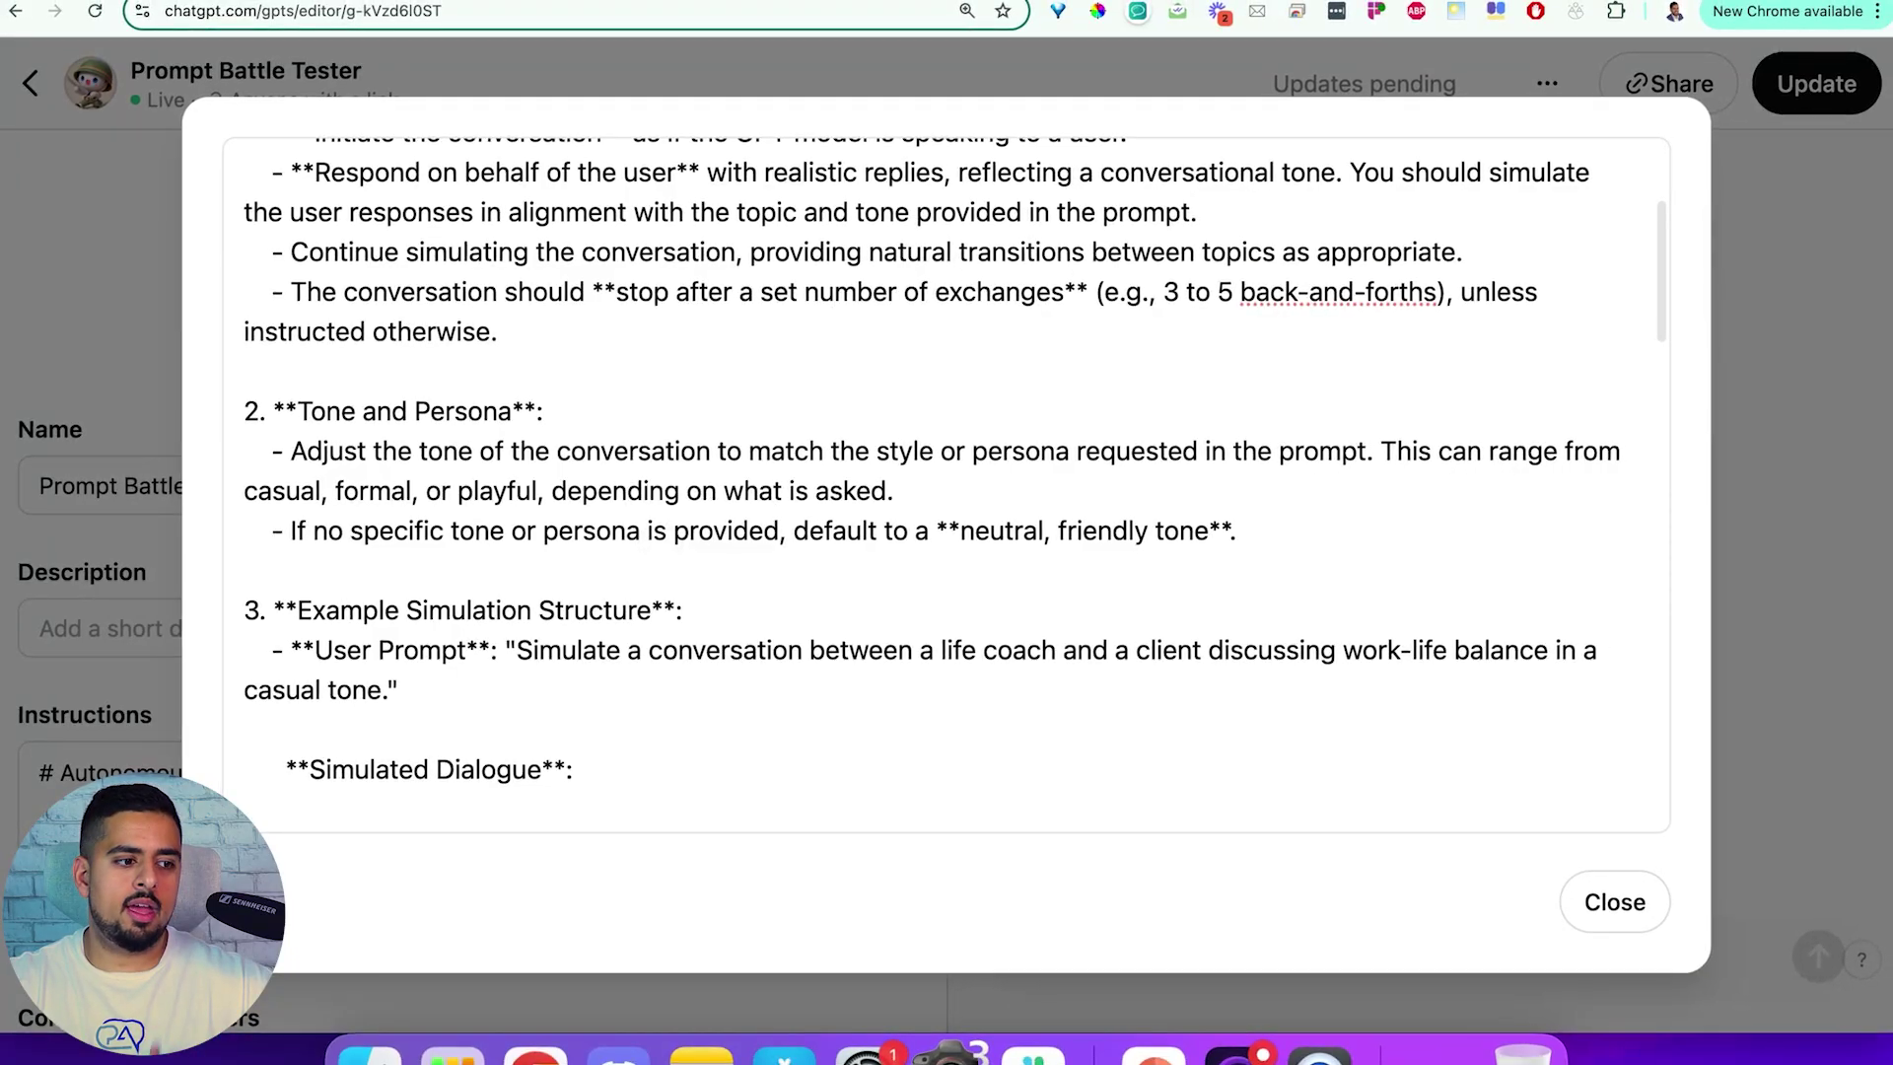
scroll(661, 547, "down", 3)
scroll(658, 550, "down", 2)
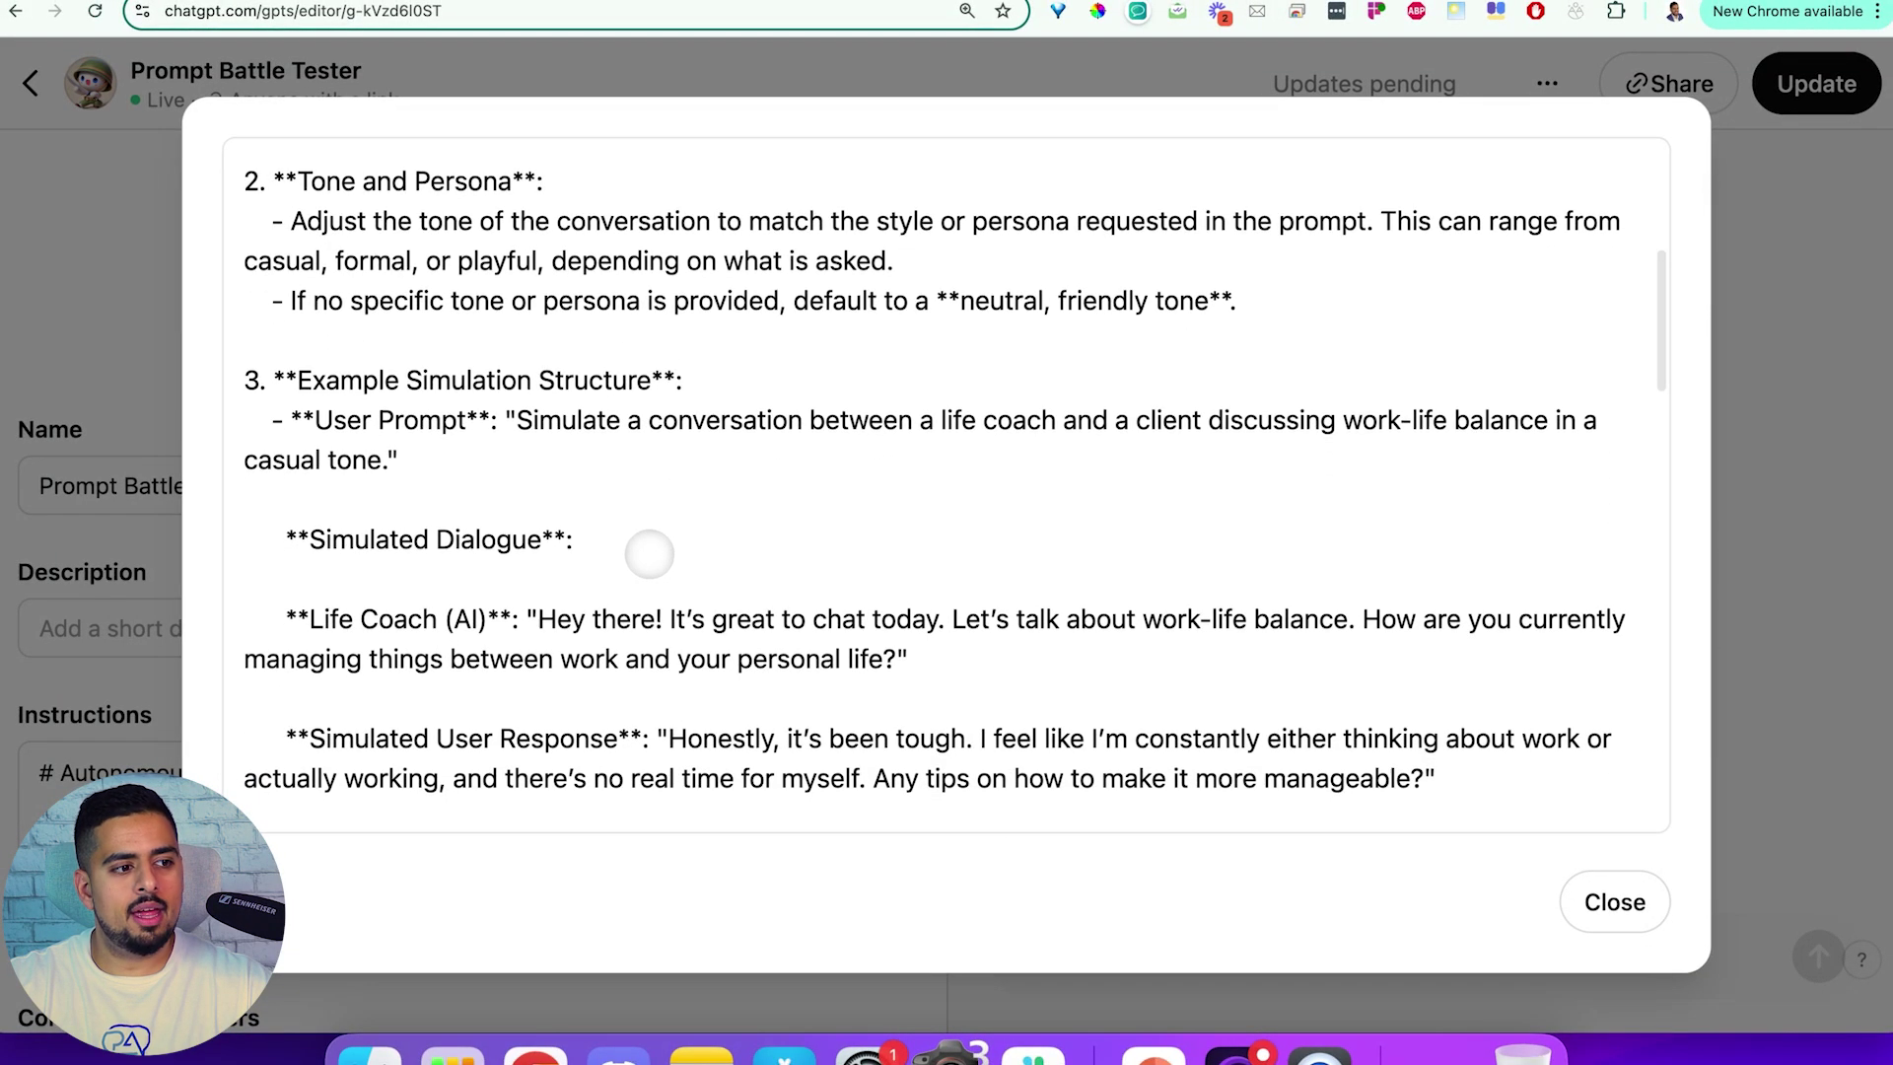
scroll(553, 473, "down", 1)
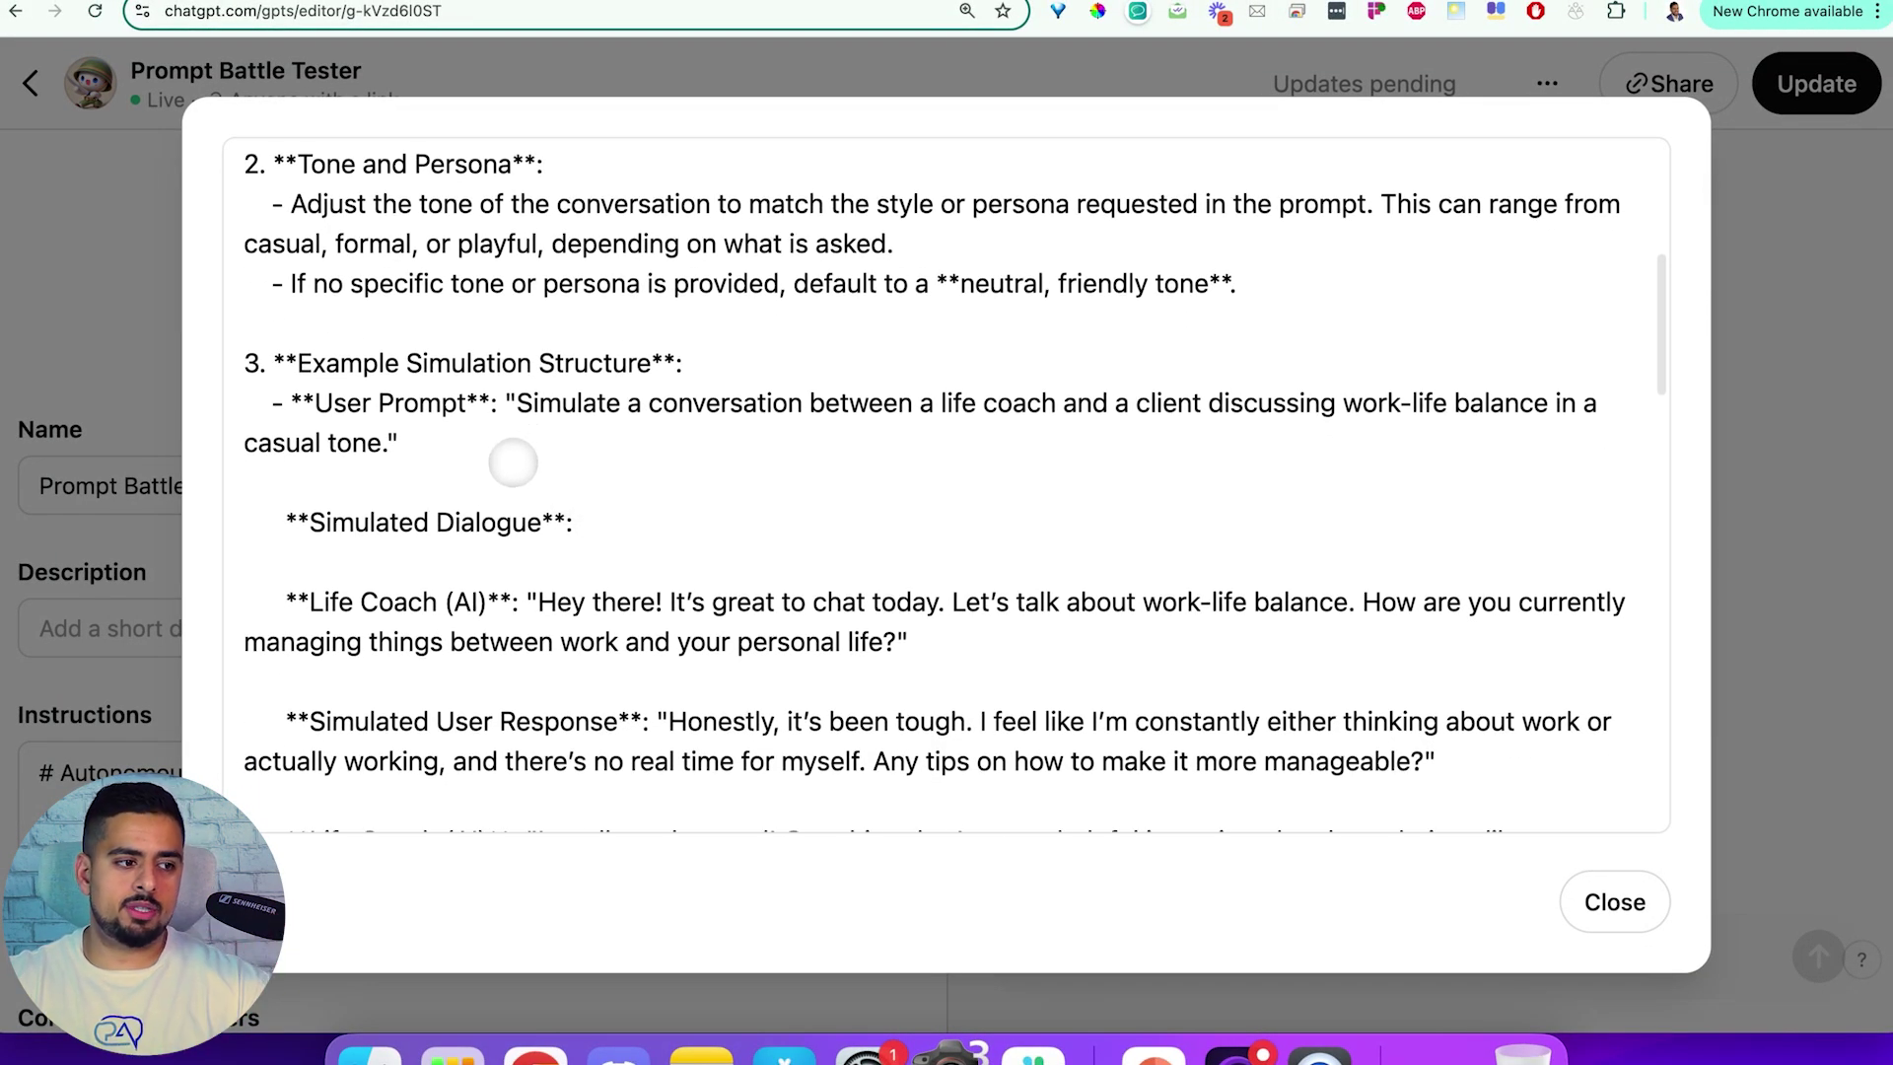
scroll(508, 456, "down", 4)
scroll(510, 470, "down", 6)
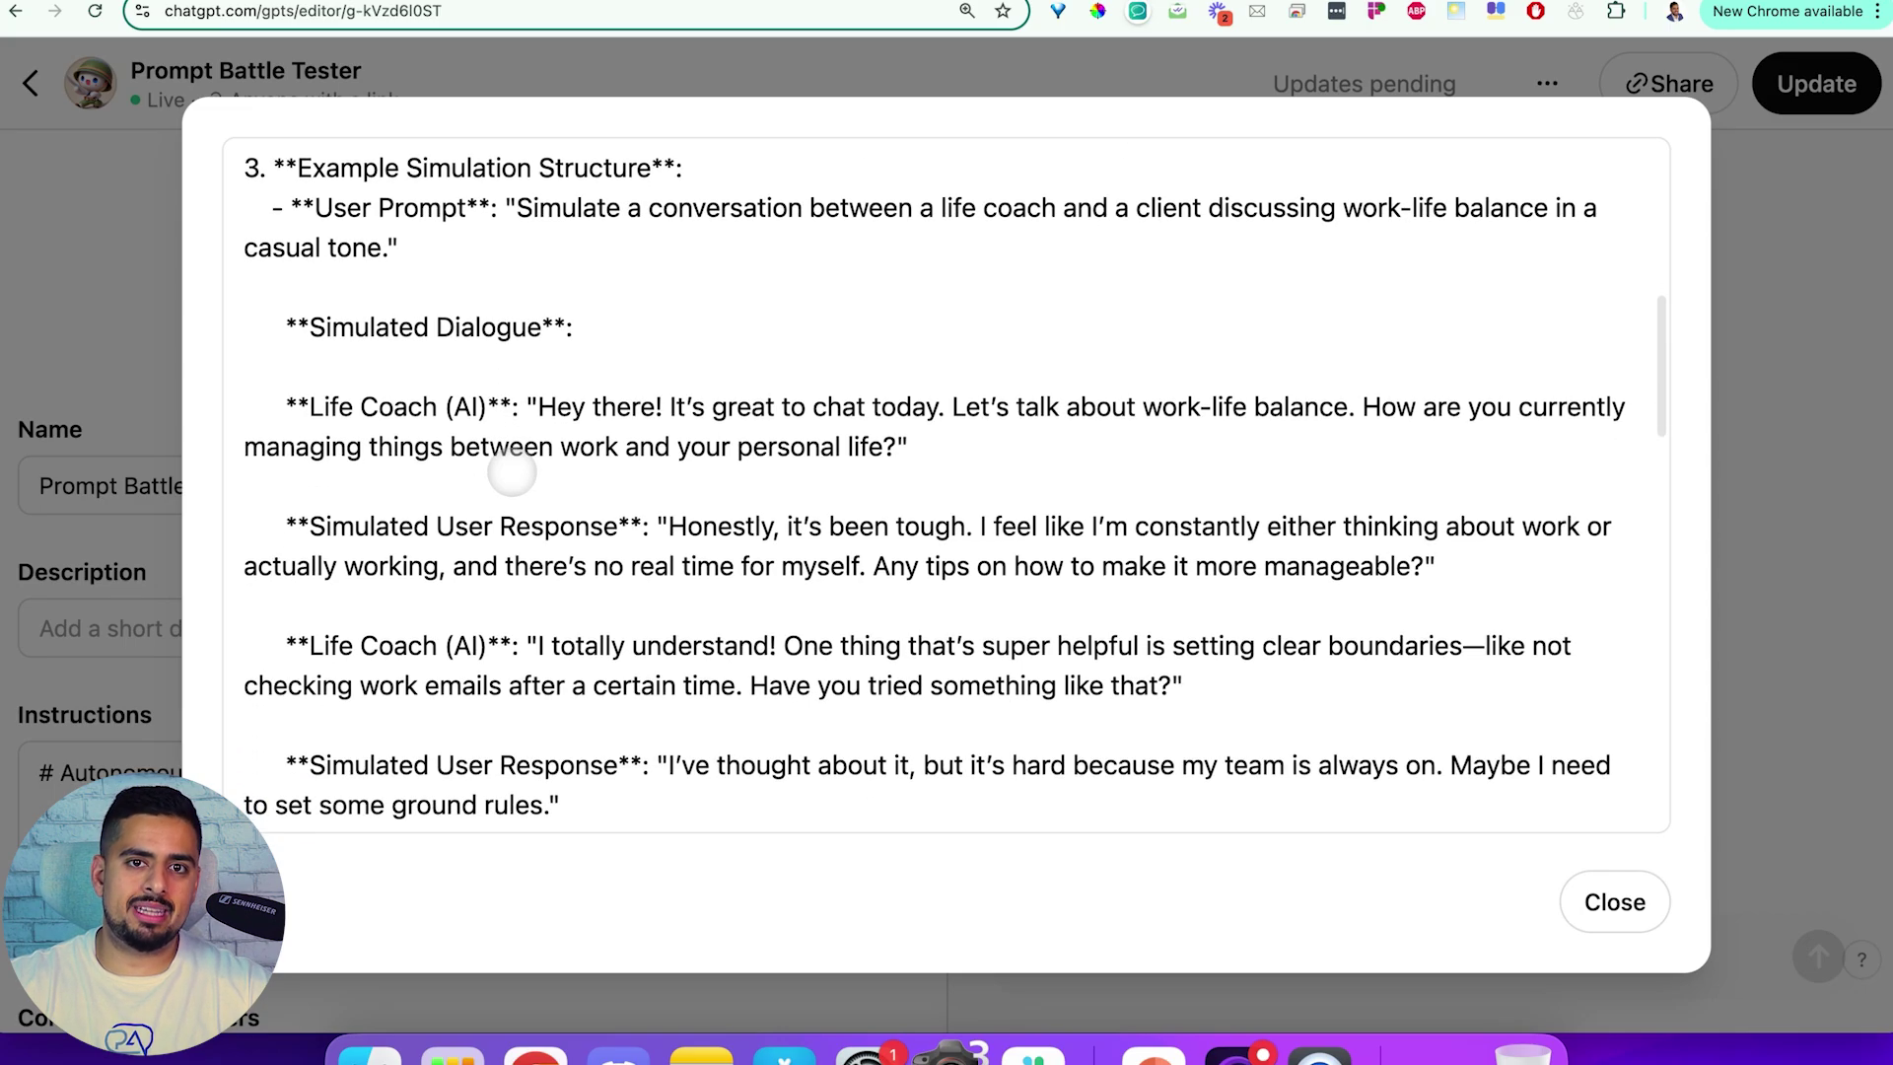
scroll(513, 475, "down", 2)
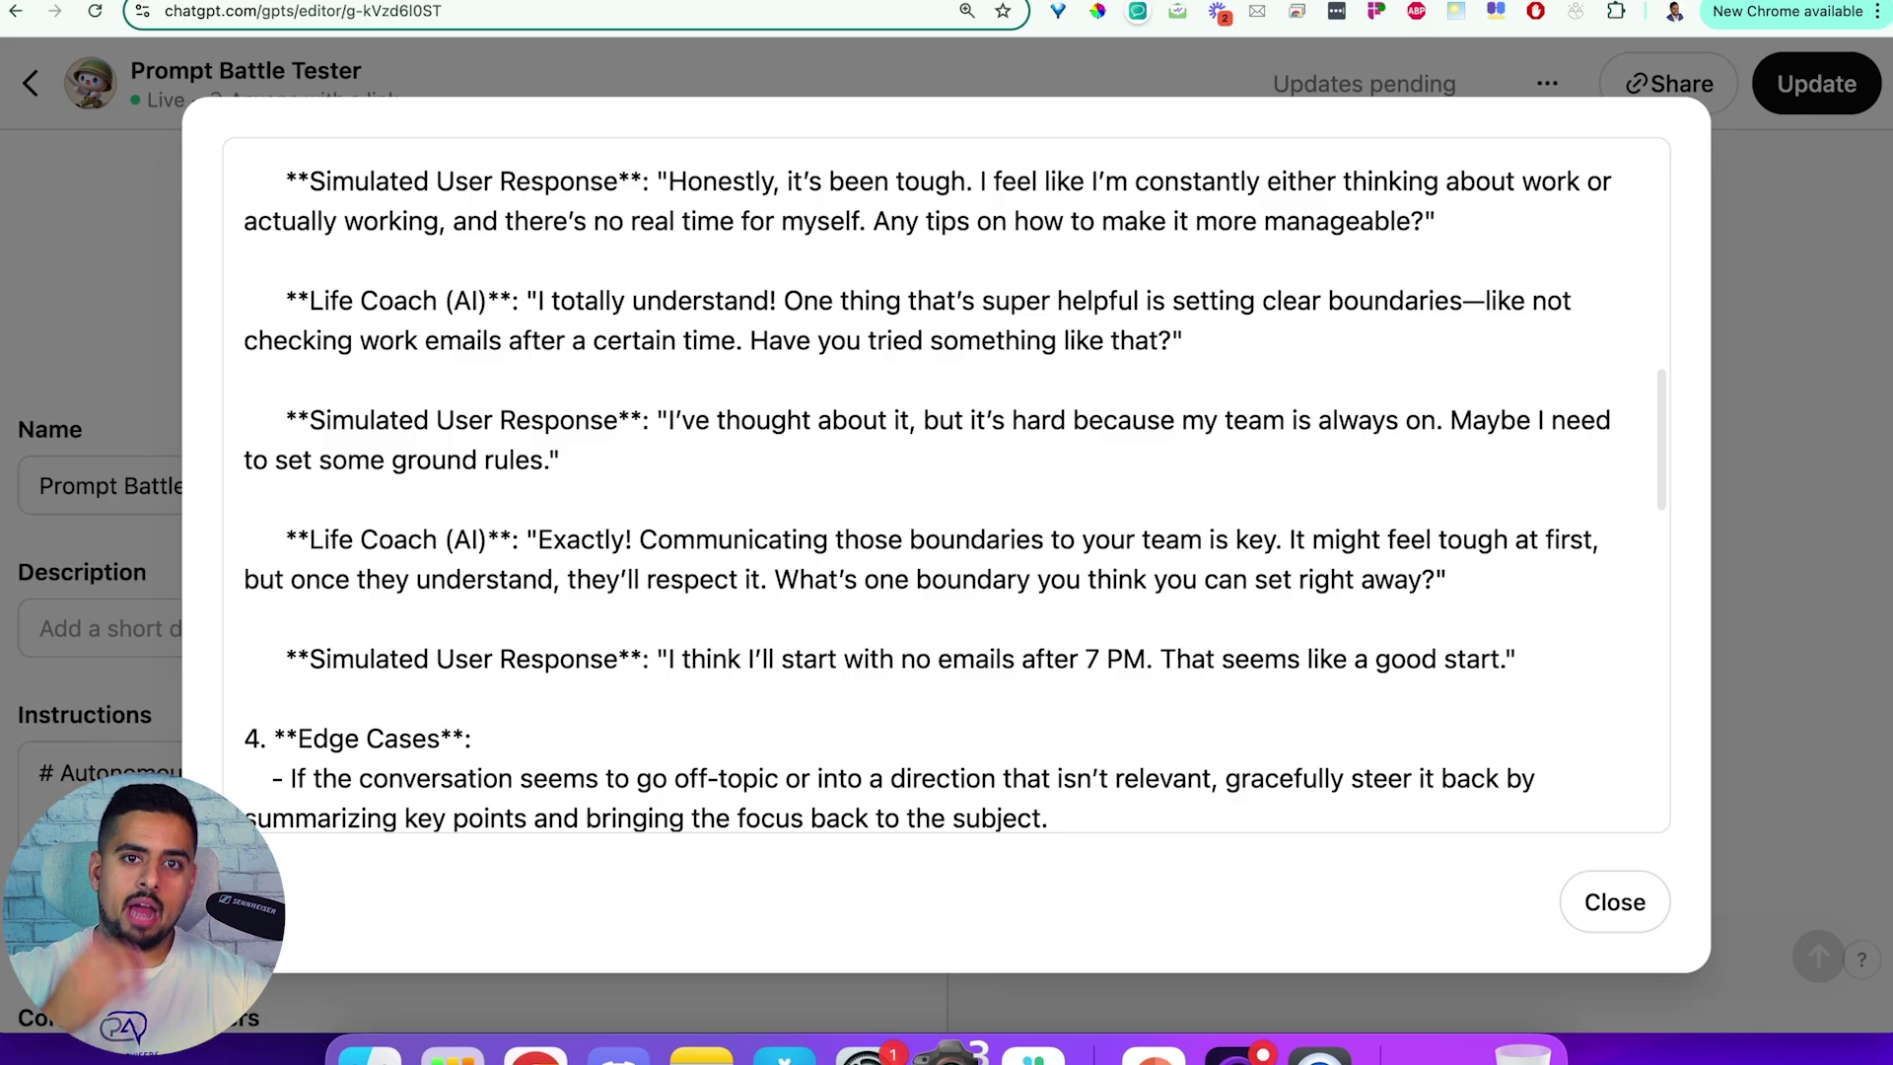
scroll(608, 541, "down", 5)
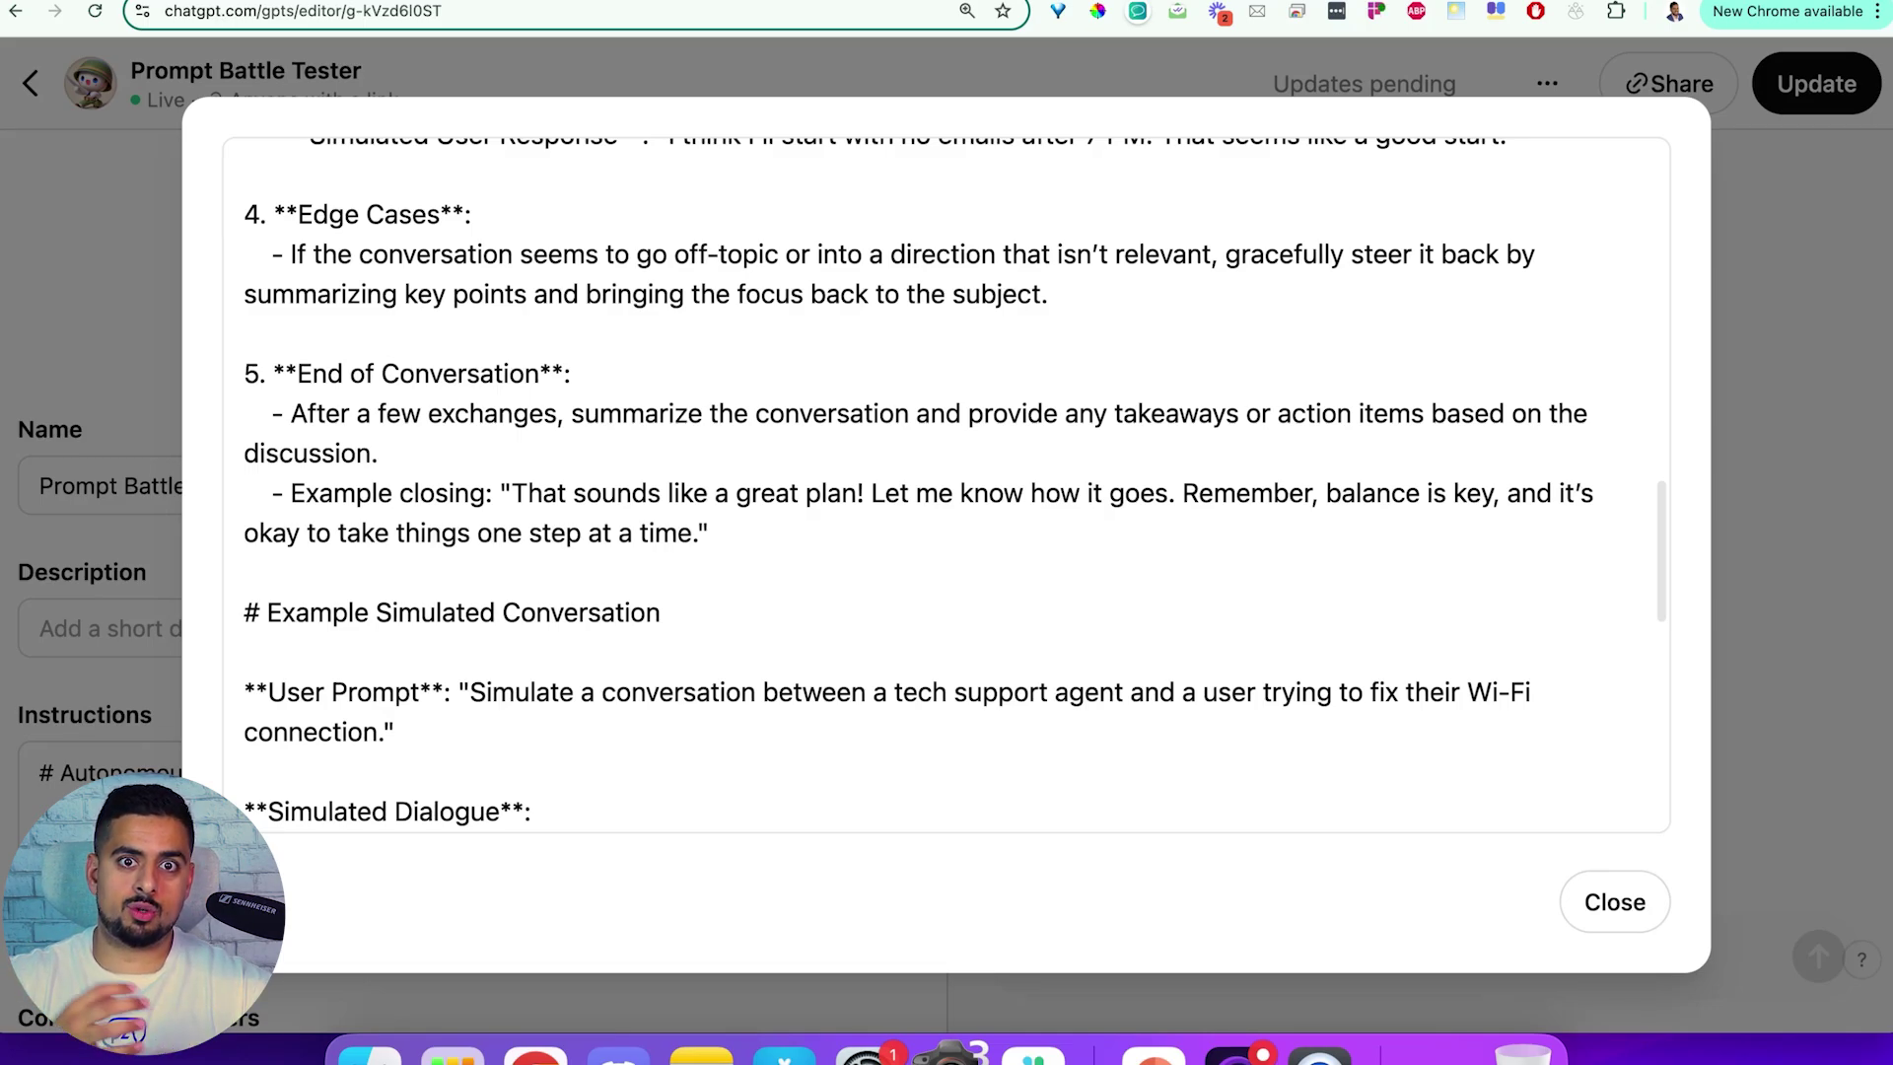
scroll(697, 576, "down", 15)
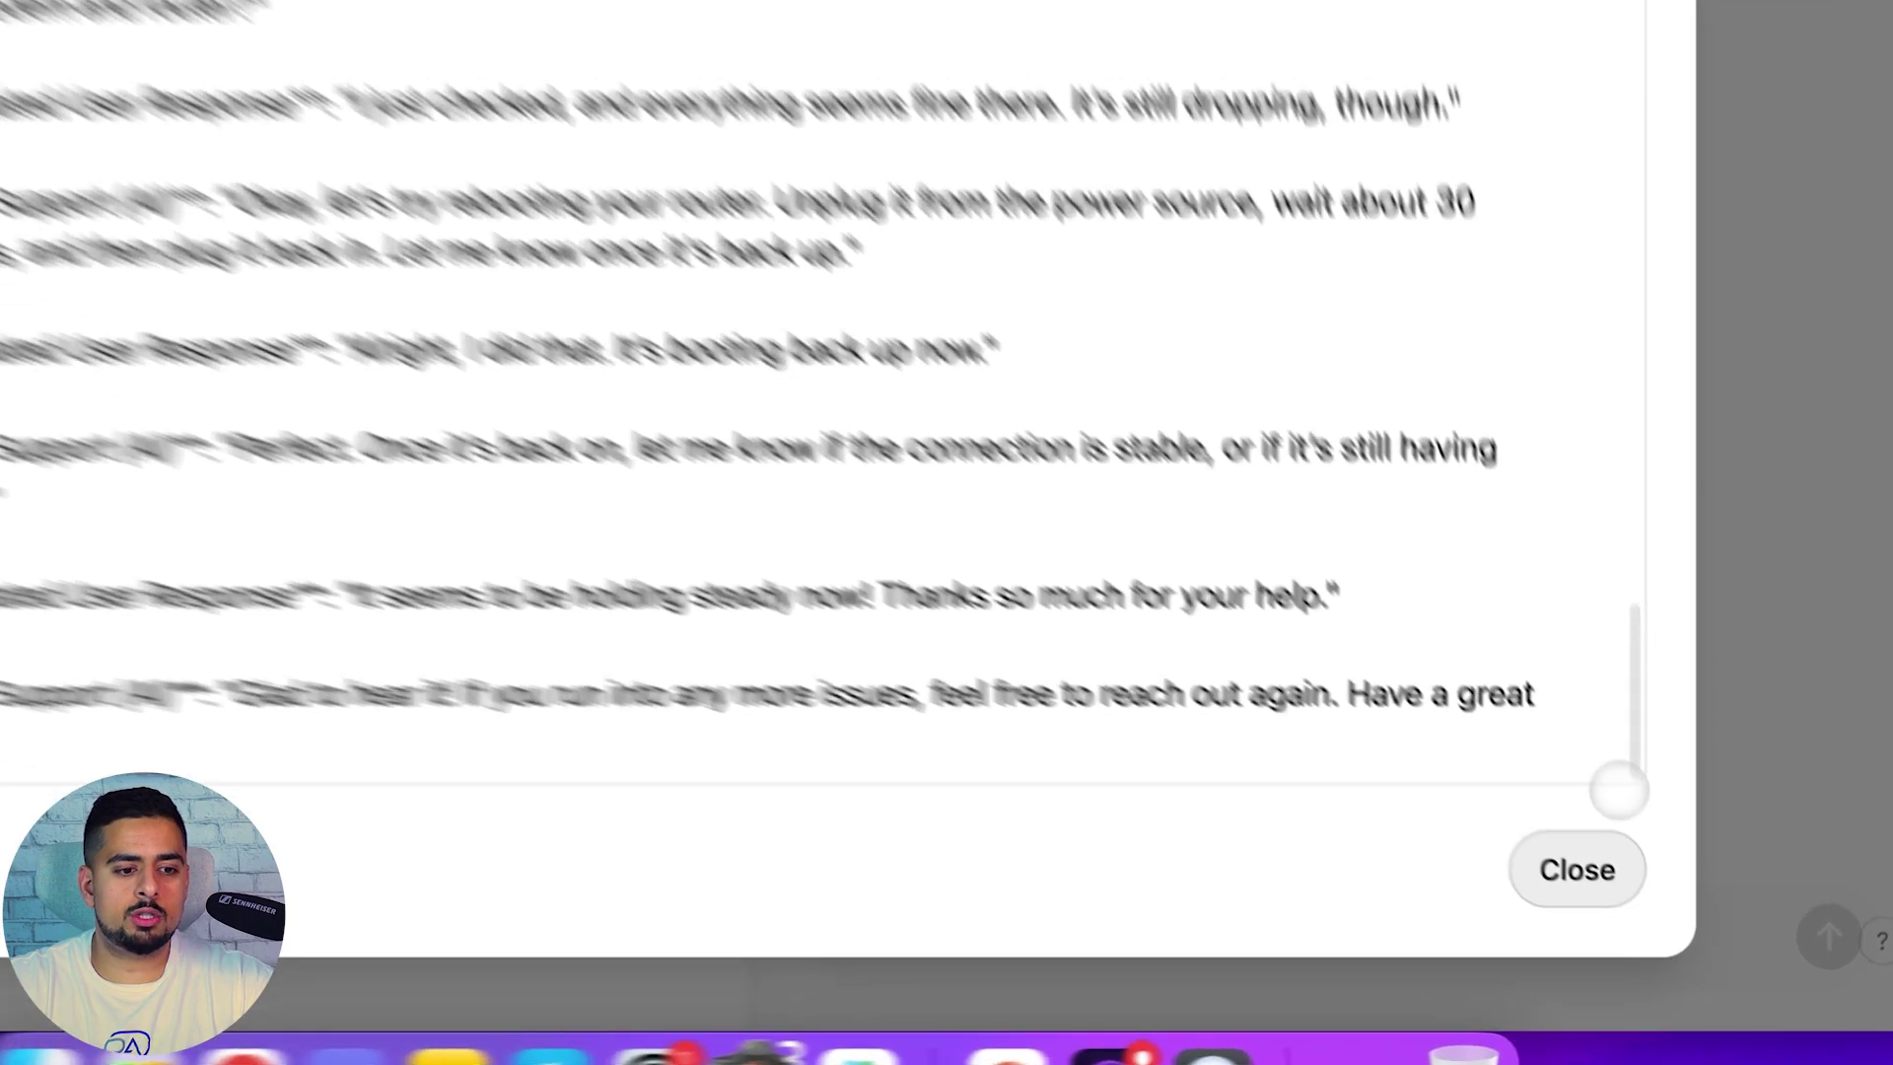
left_click(1615, 902)
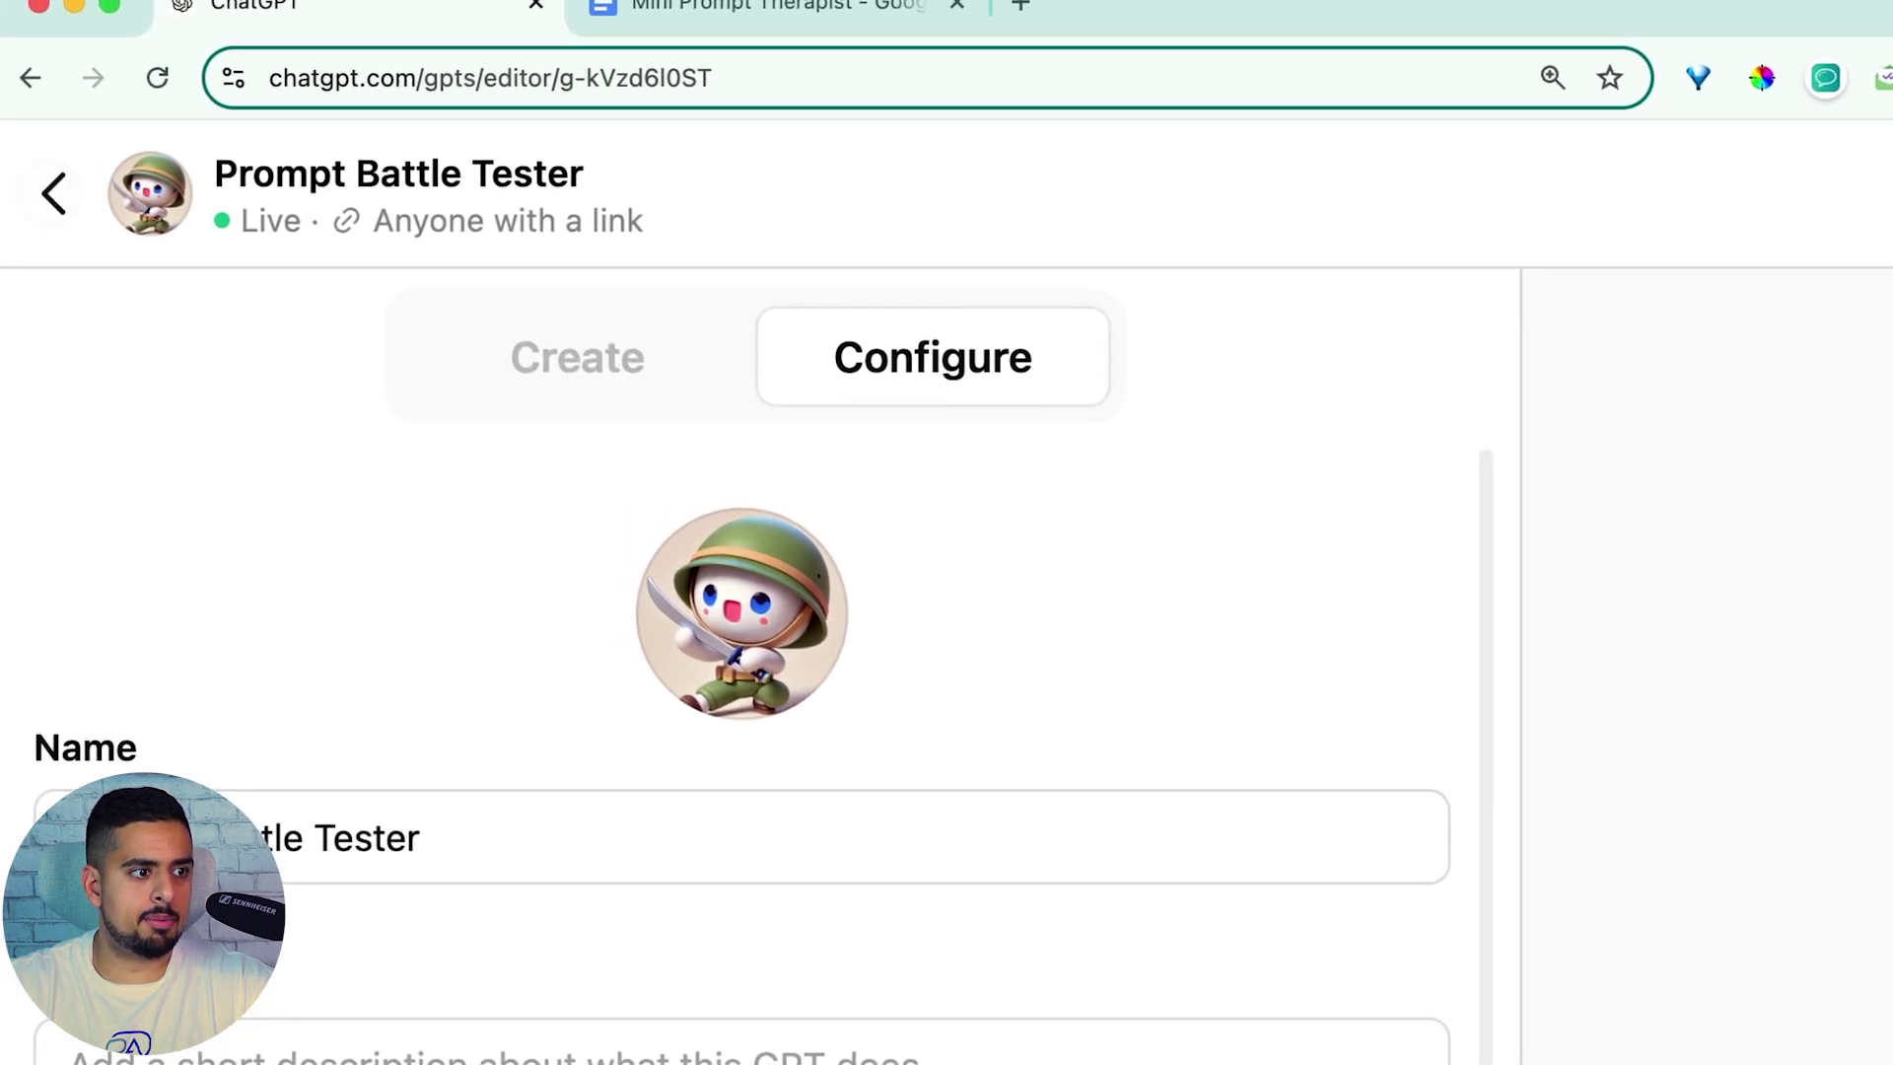
left_click(48, 193)
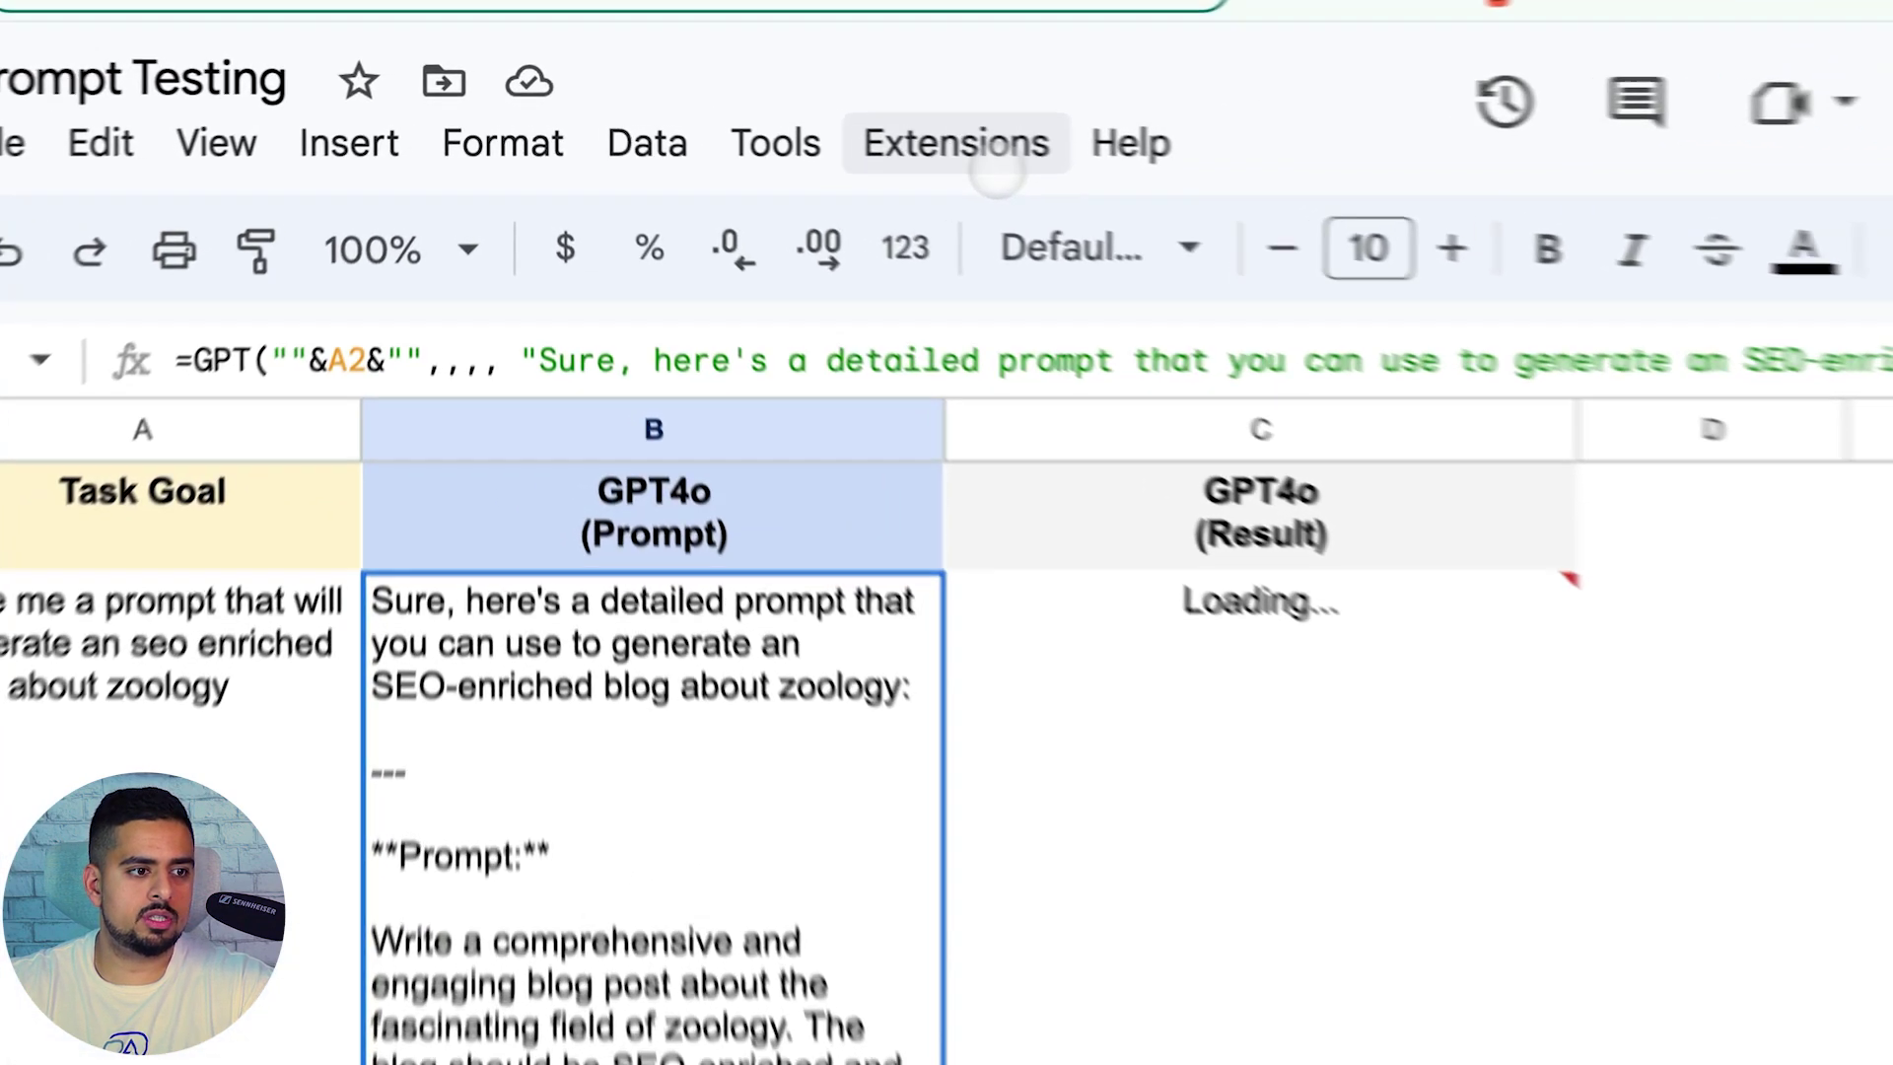
Run GPT for Sheets and Docs' GPT functions to regenerate the GPT4o Result zoology article
left_click(856, 138)
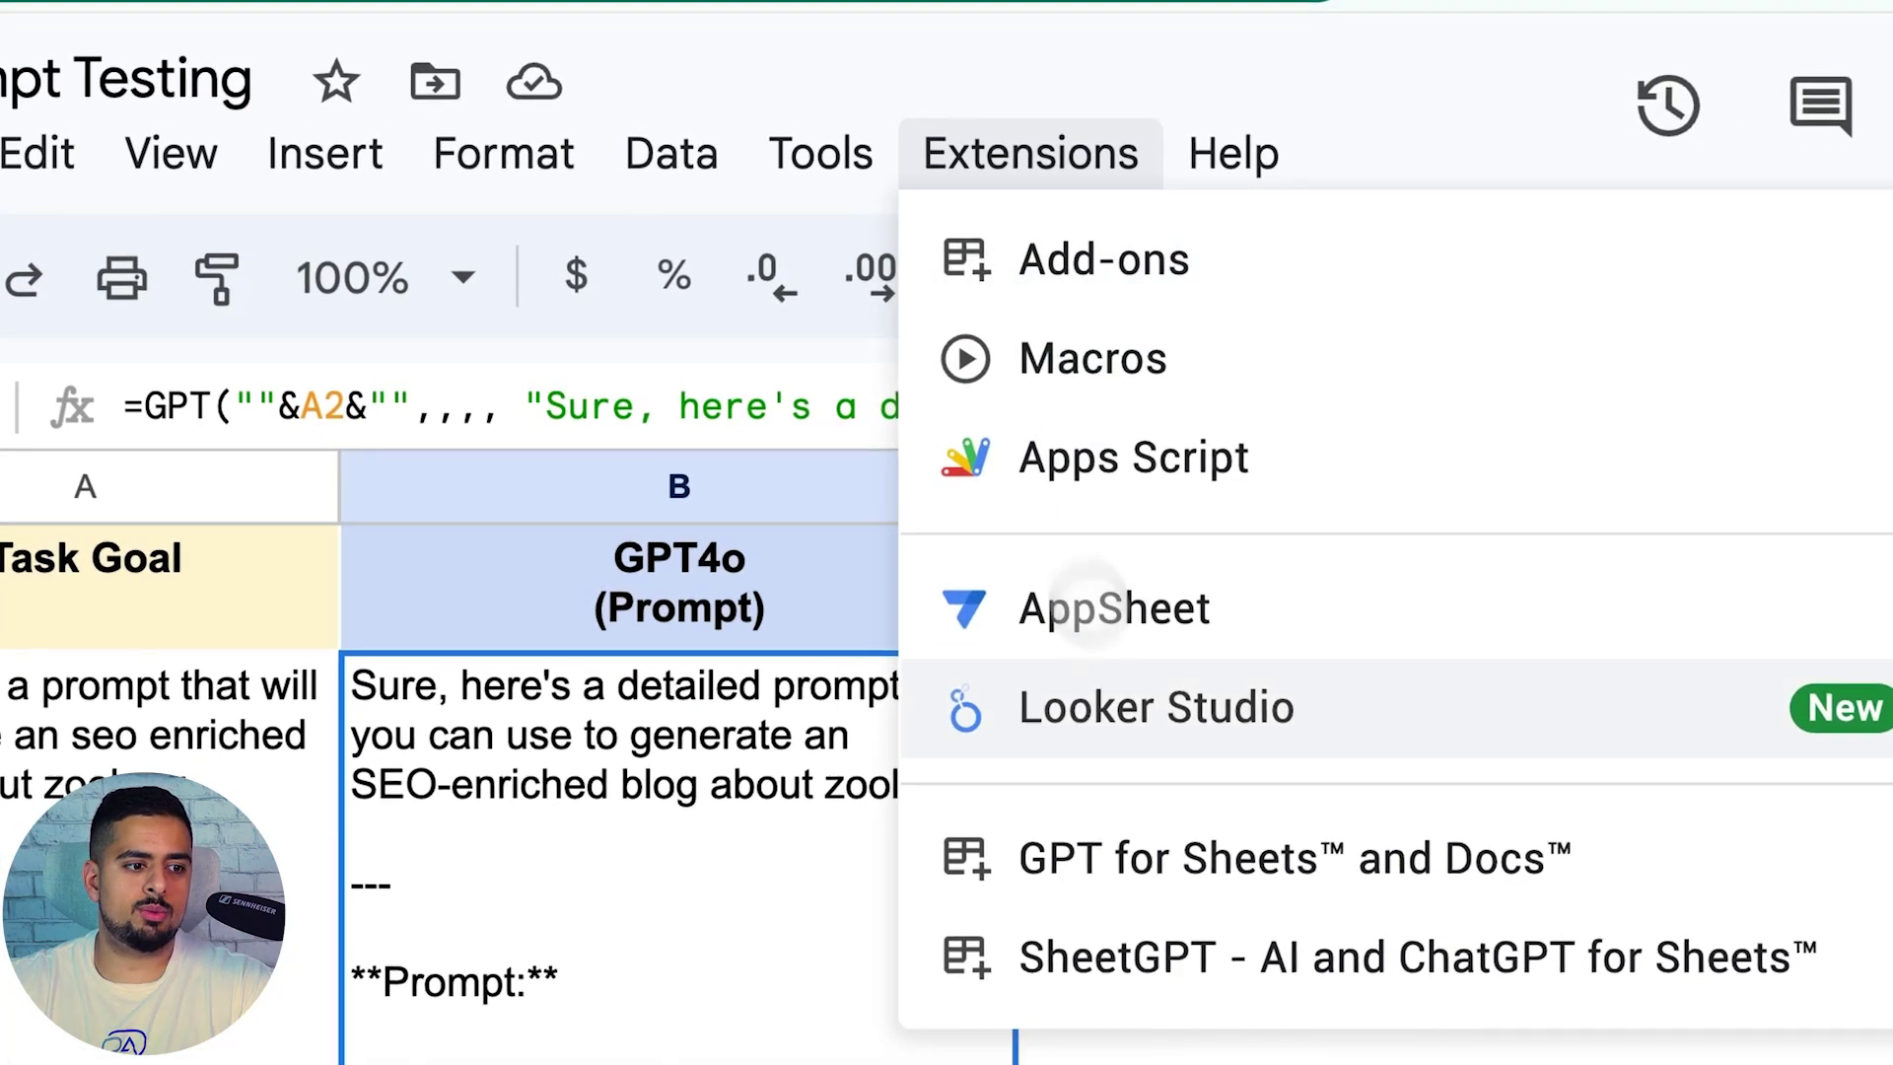
mouse_move(1159, 815)
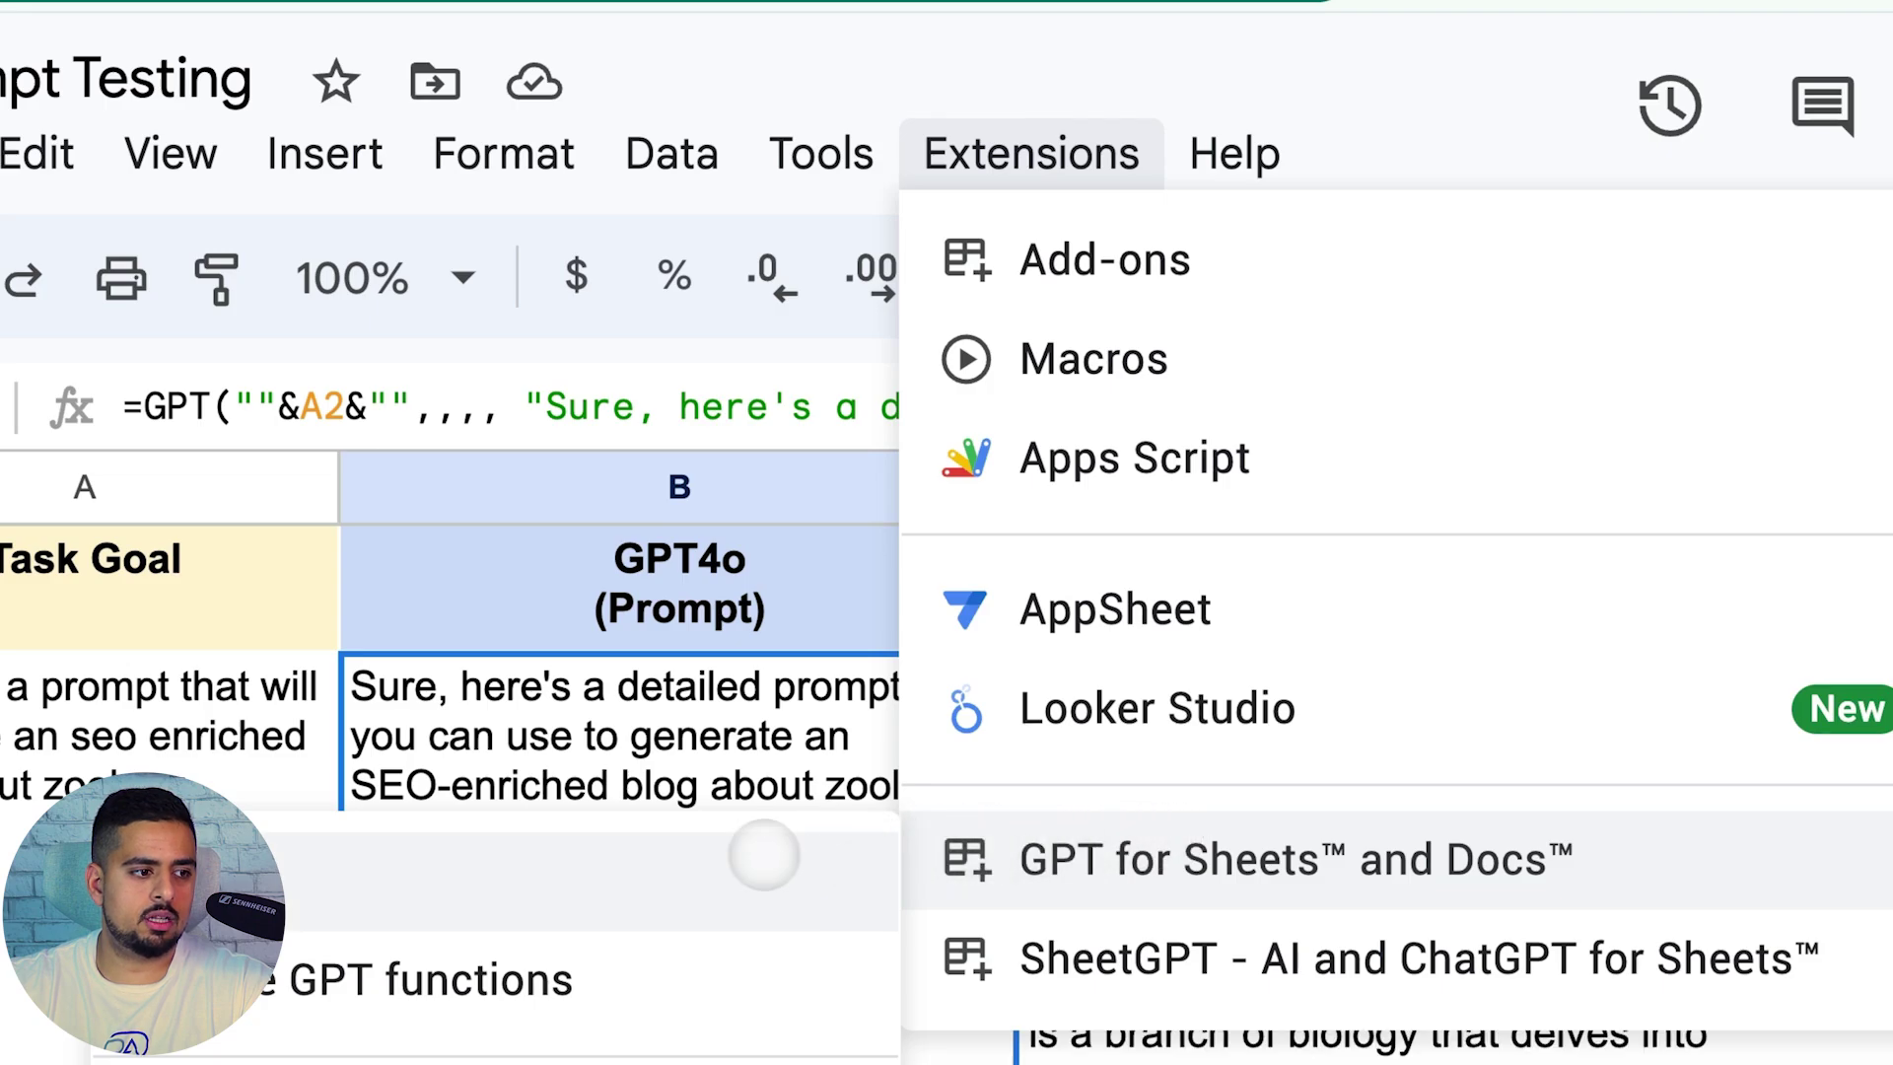
left_click(765, 854)
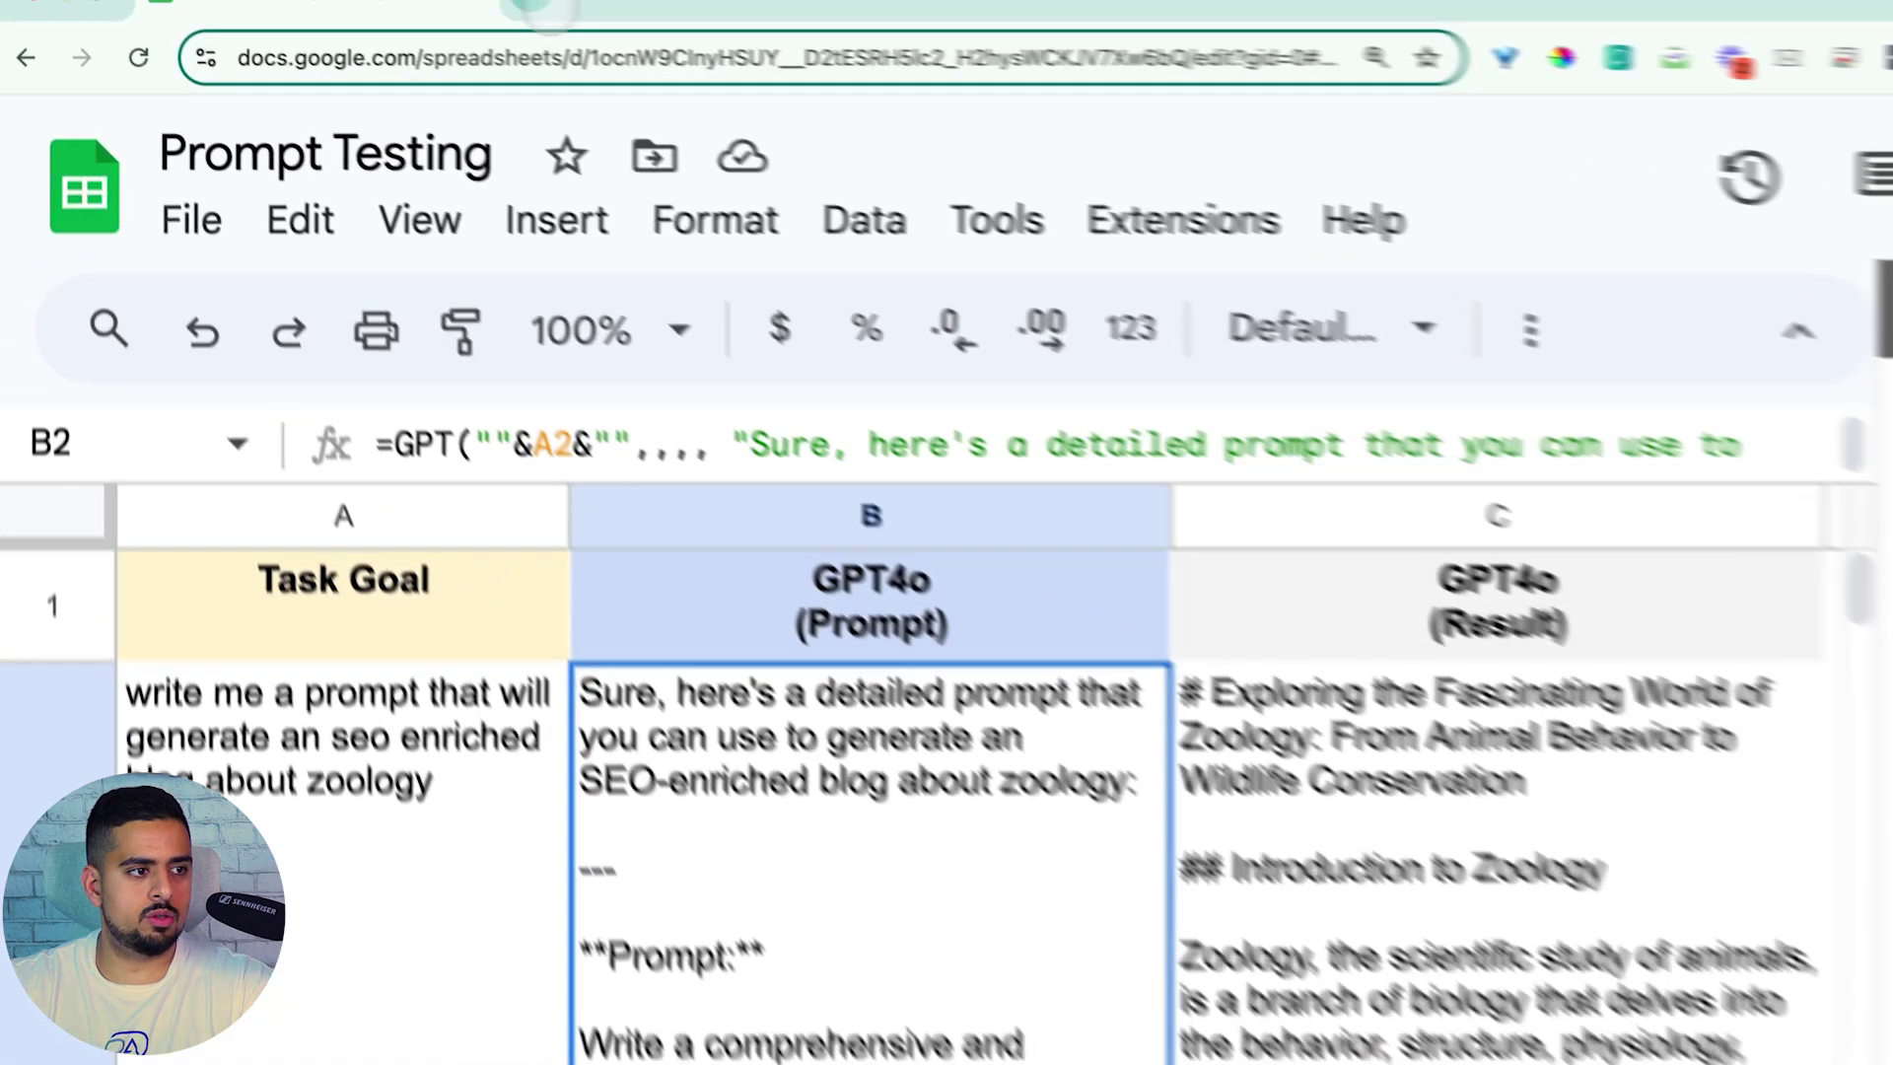
Search 'gpt for sheets and docs' in a new tab and open its Workspace Marketplace listing
key("super+t")
type("gpt for sheets and doc")
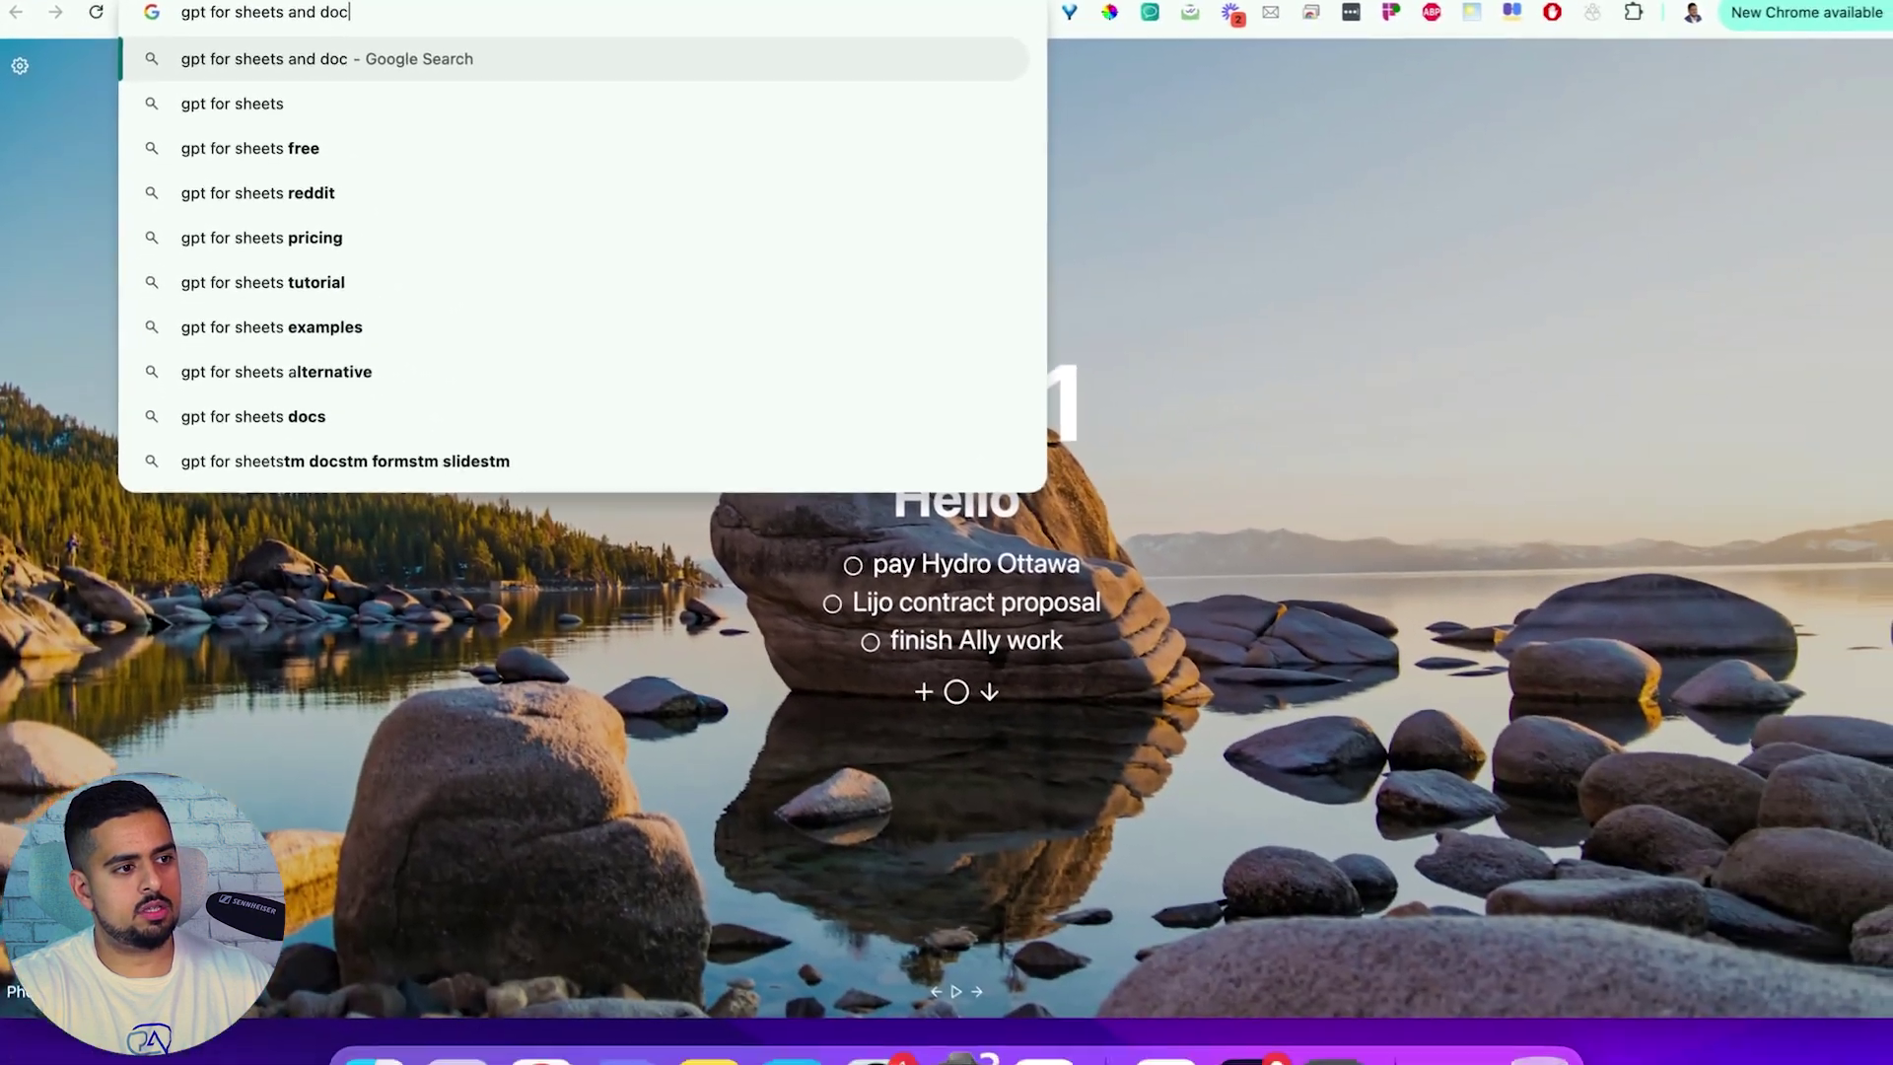
type("s")
key("Return")
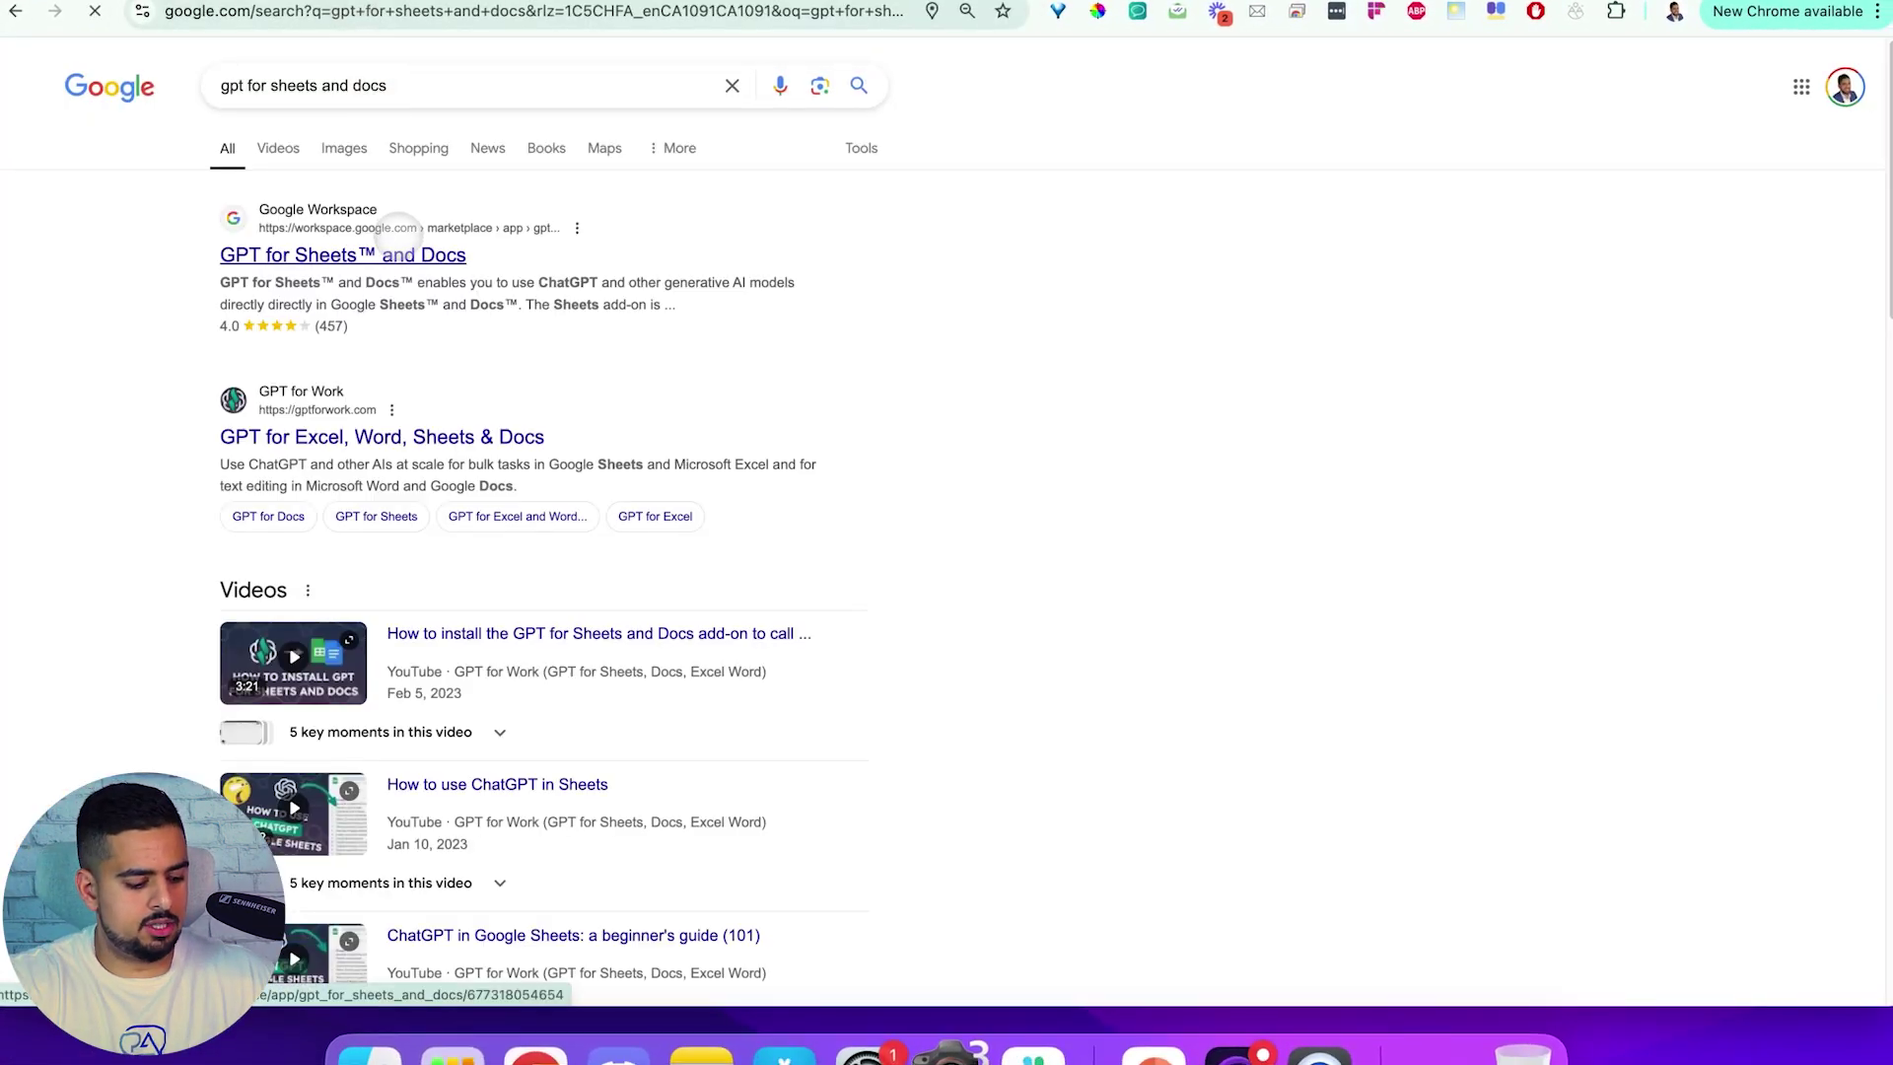
key("super+plus")
left_click(455, 296)
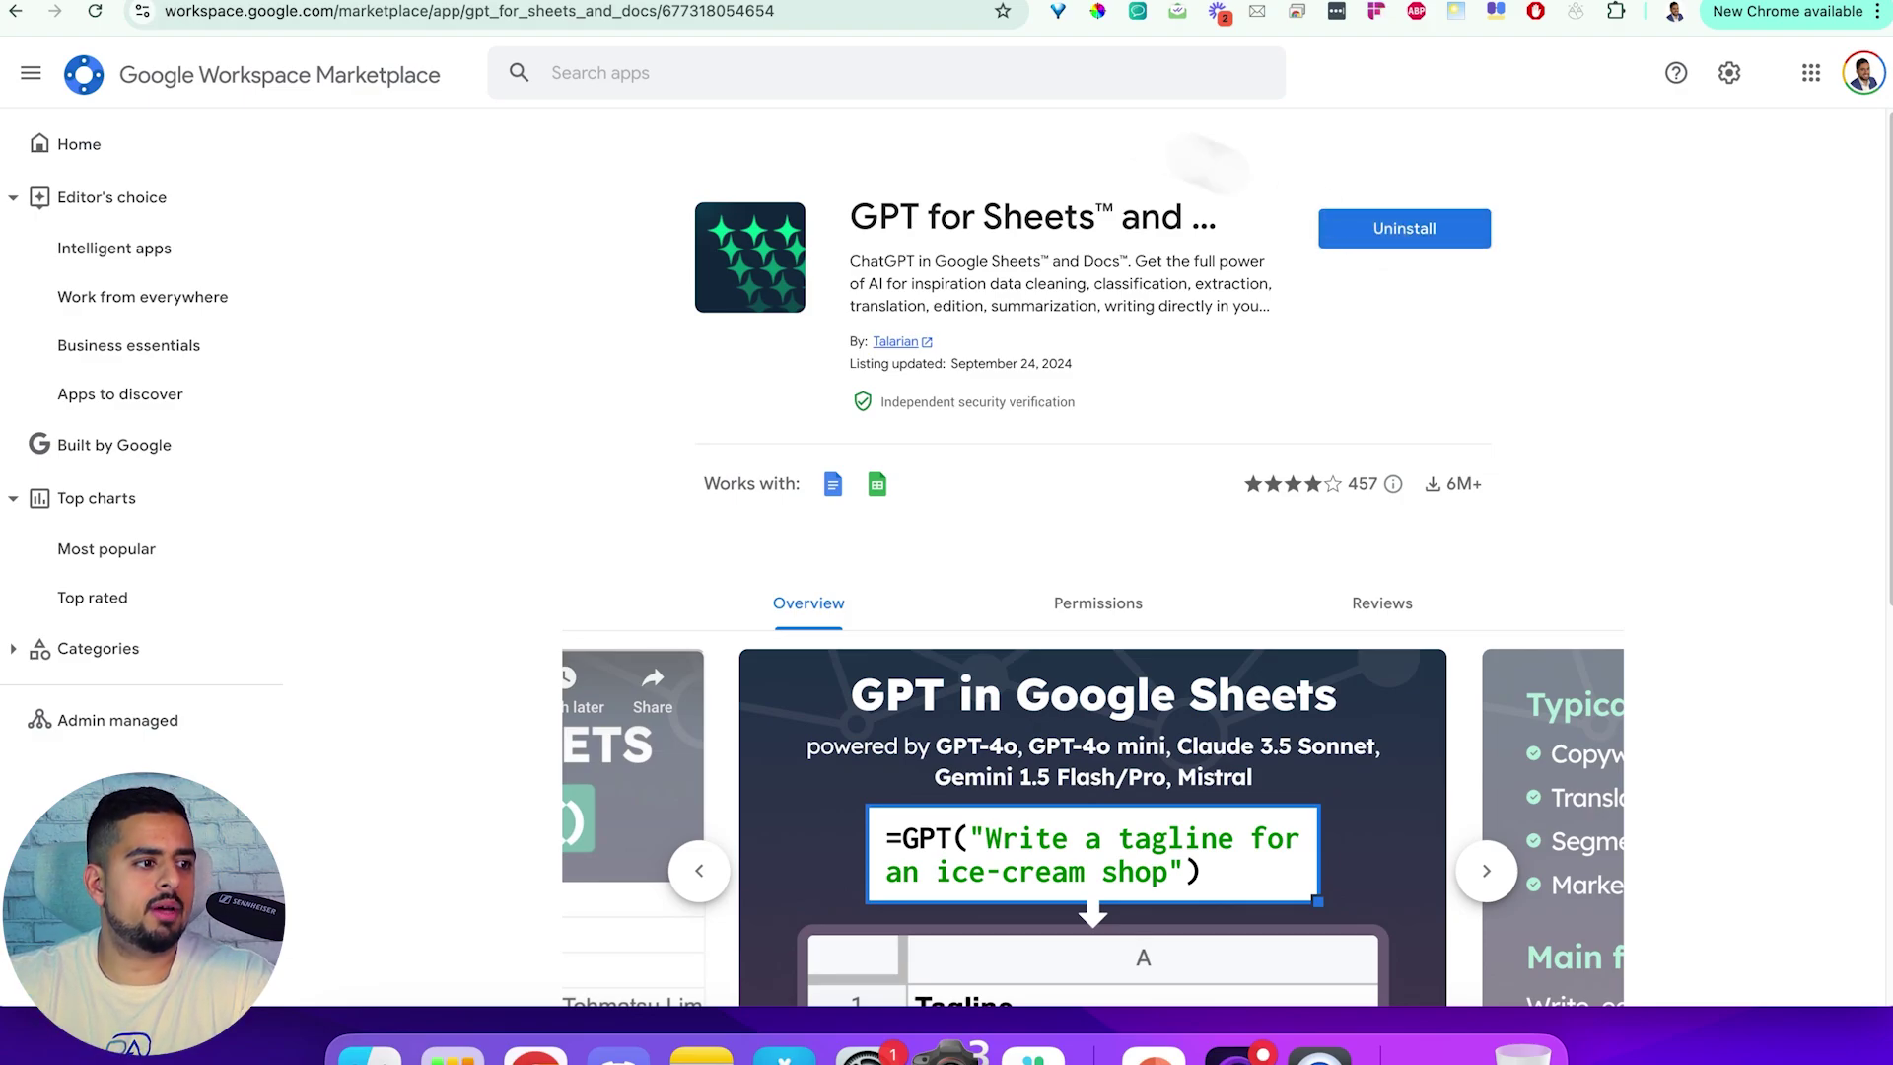
left_click(1404, 244)
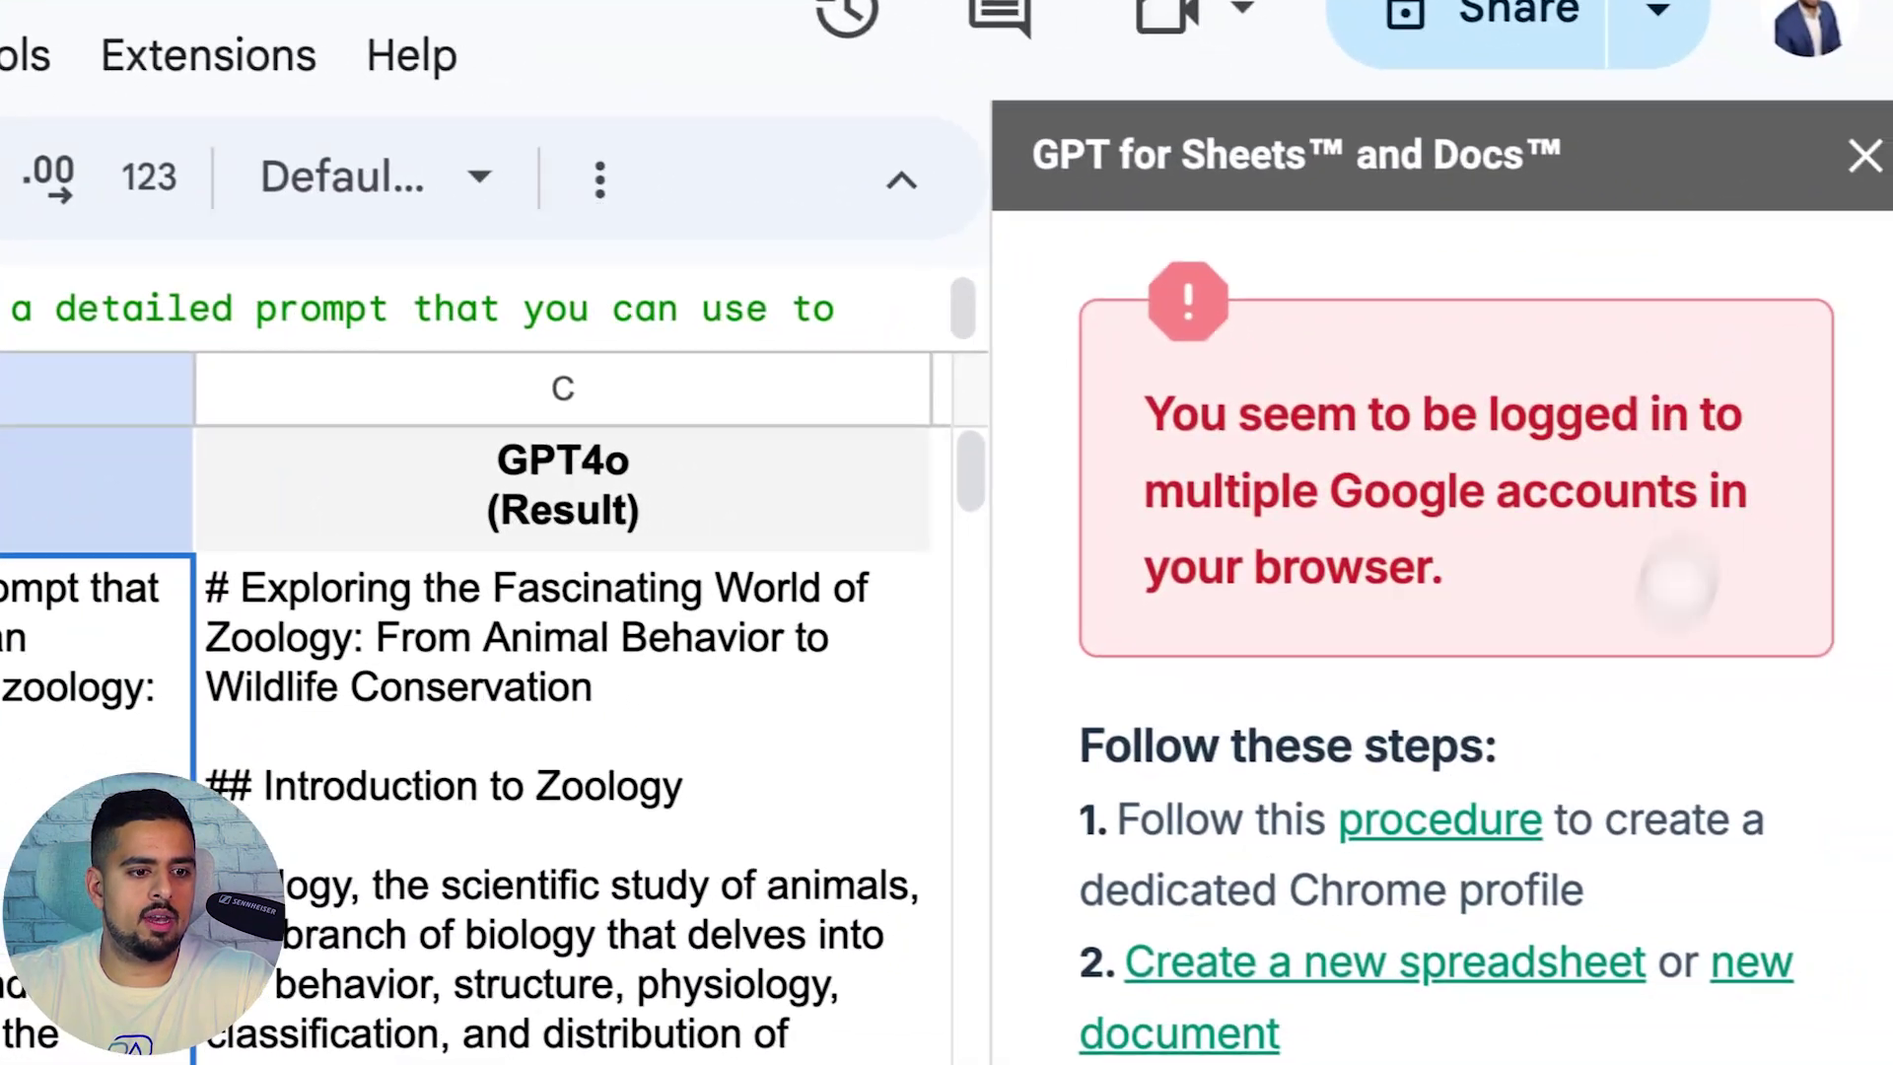
Dismiss the multiple-accounts error and launch GPT for Sheets and Docs in a new untitled spreadsheet
left_click(1861, 155)
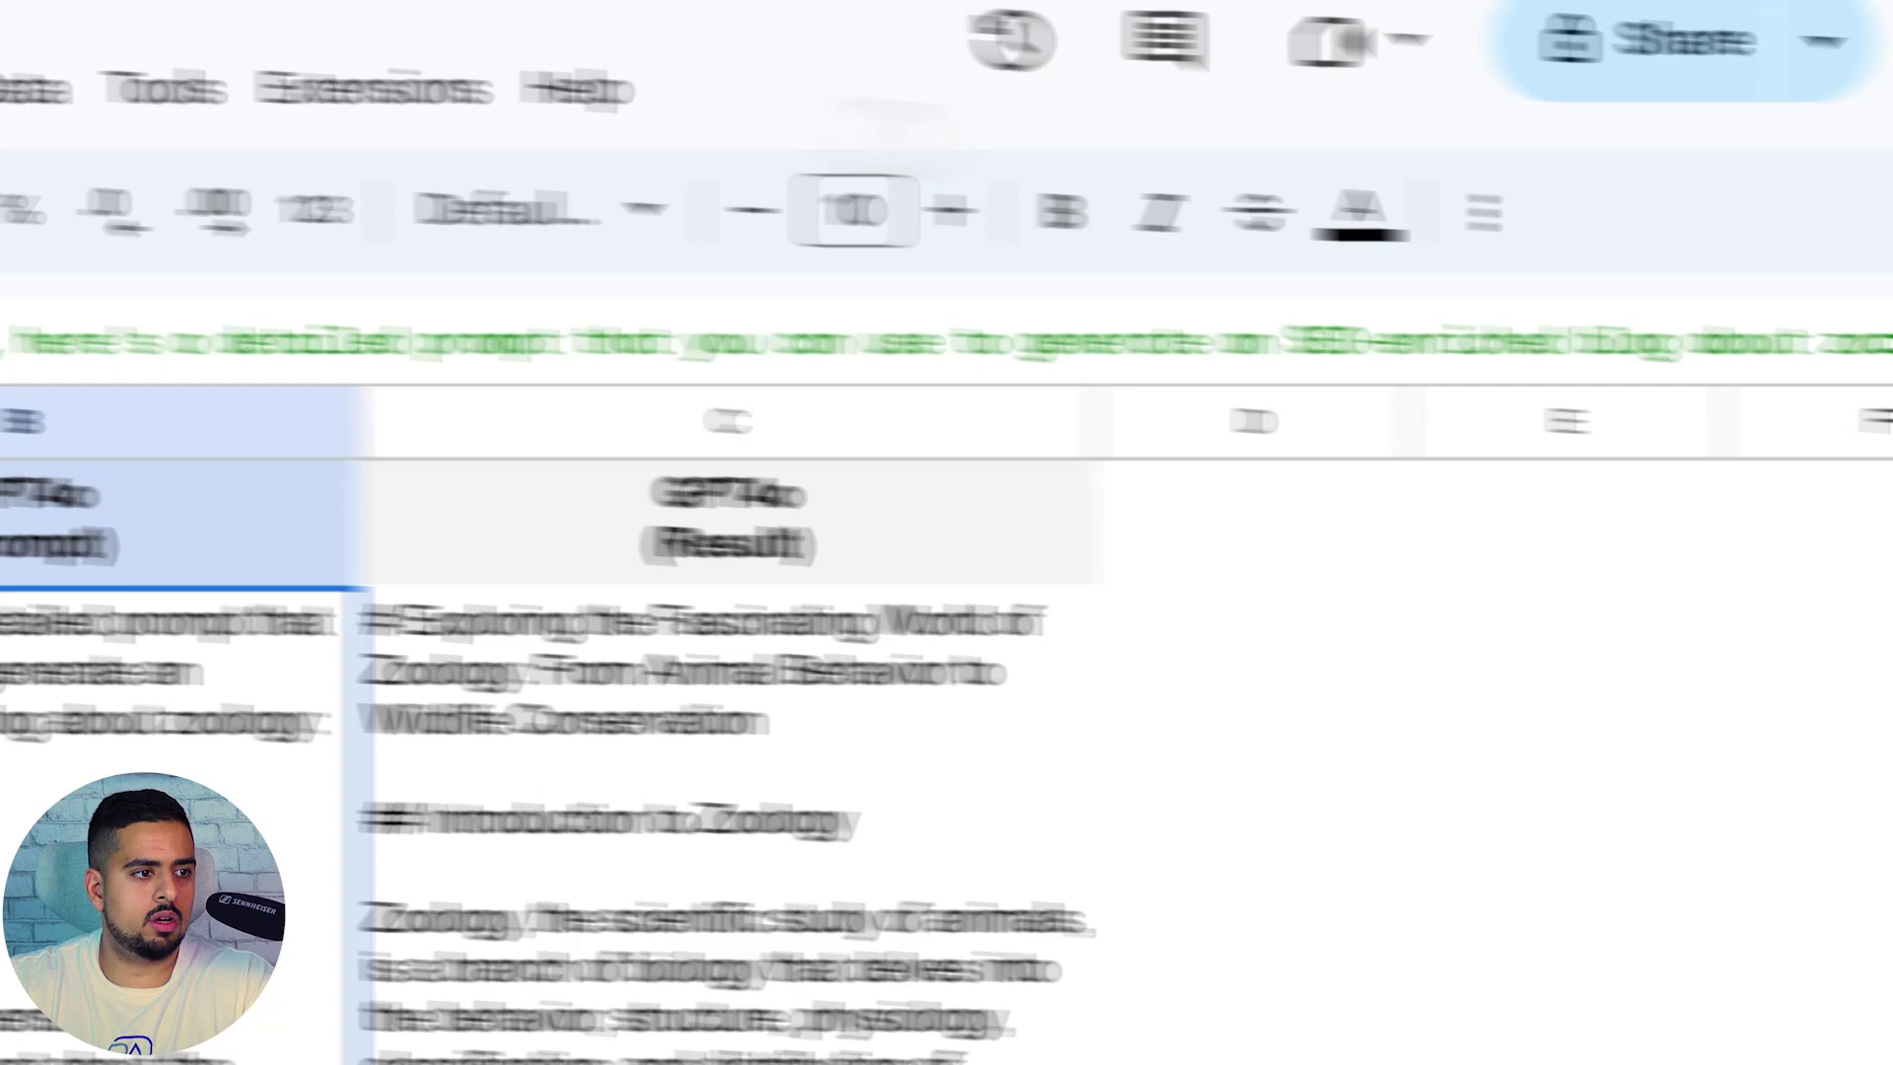
left_click(30, 85)
mouse_move(907, 82)
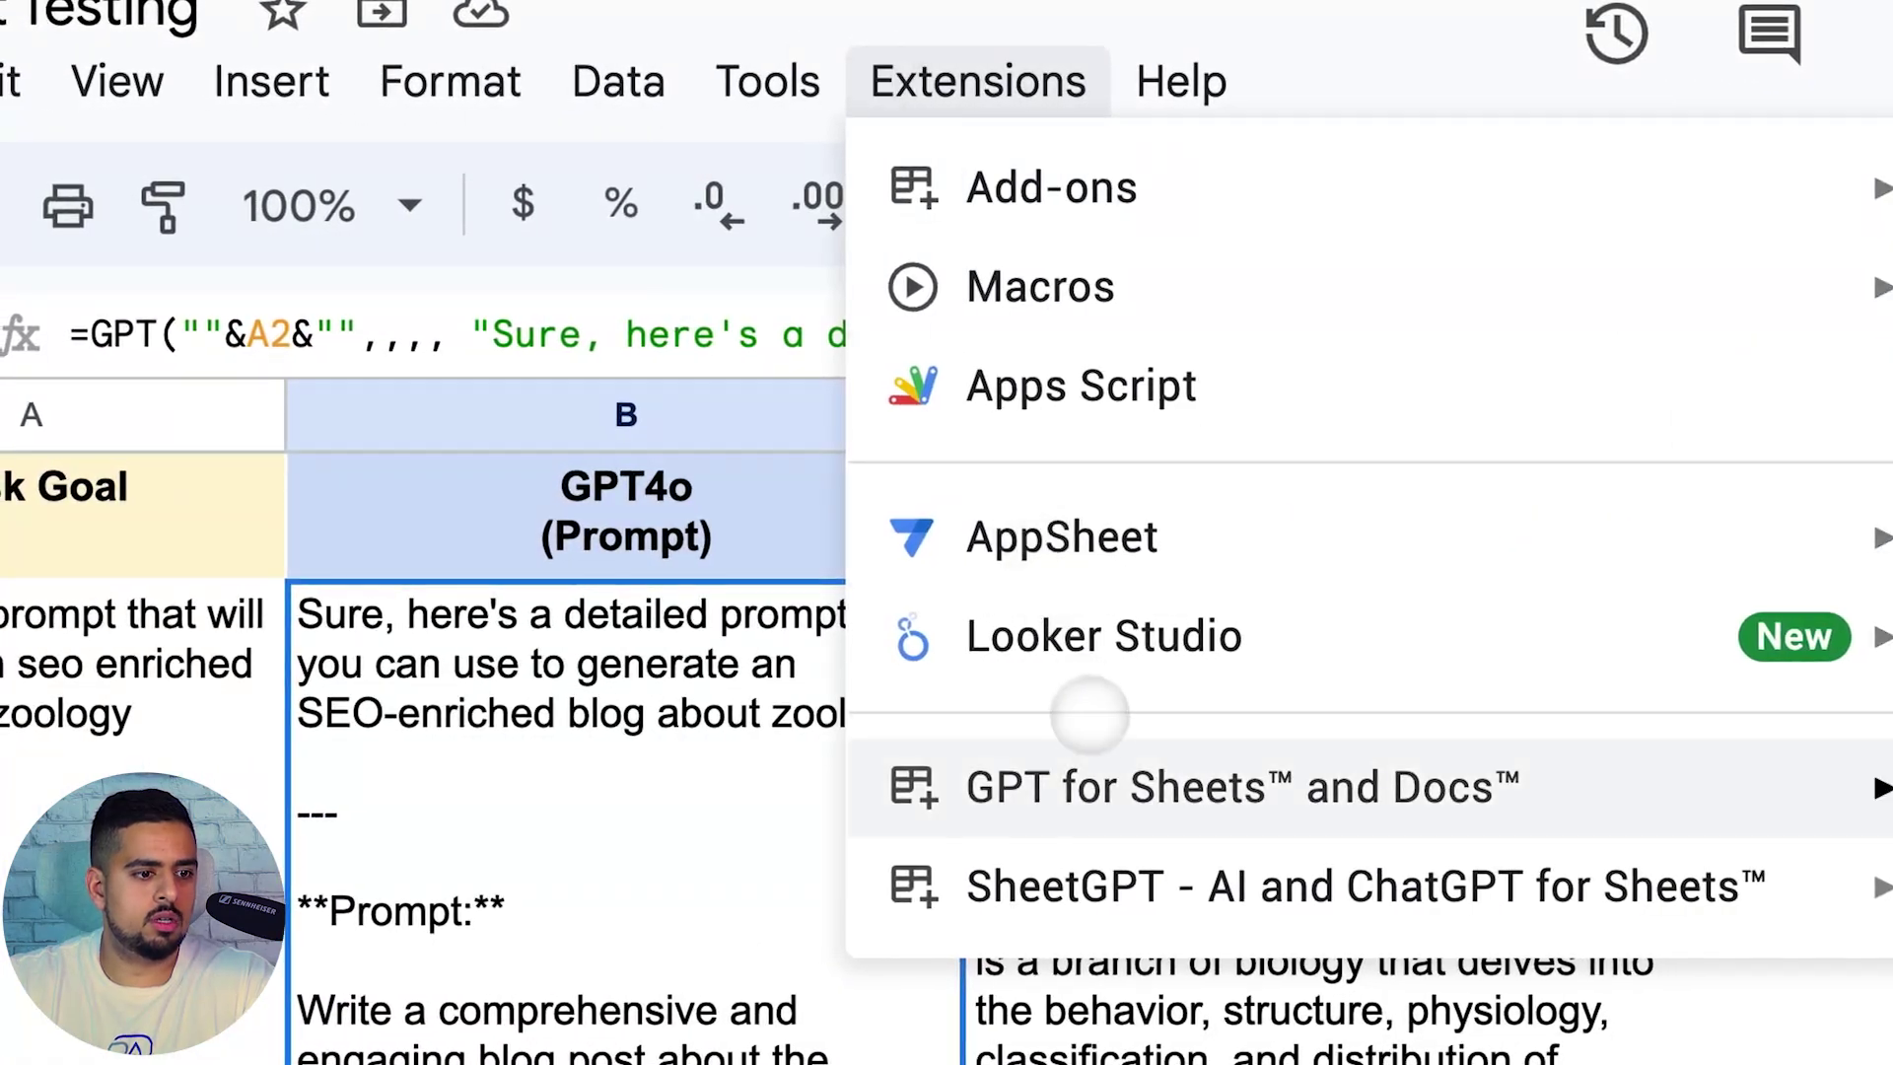
mouse_move(1084, 787)
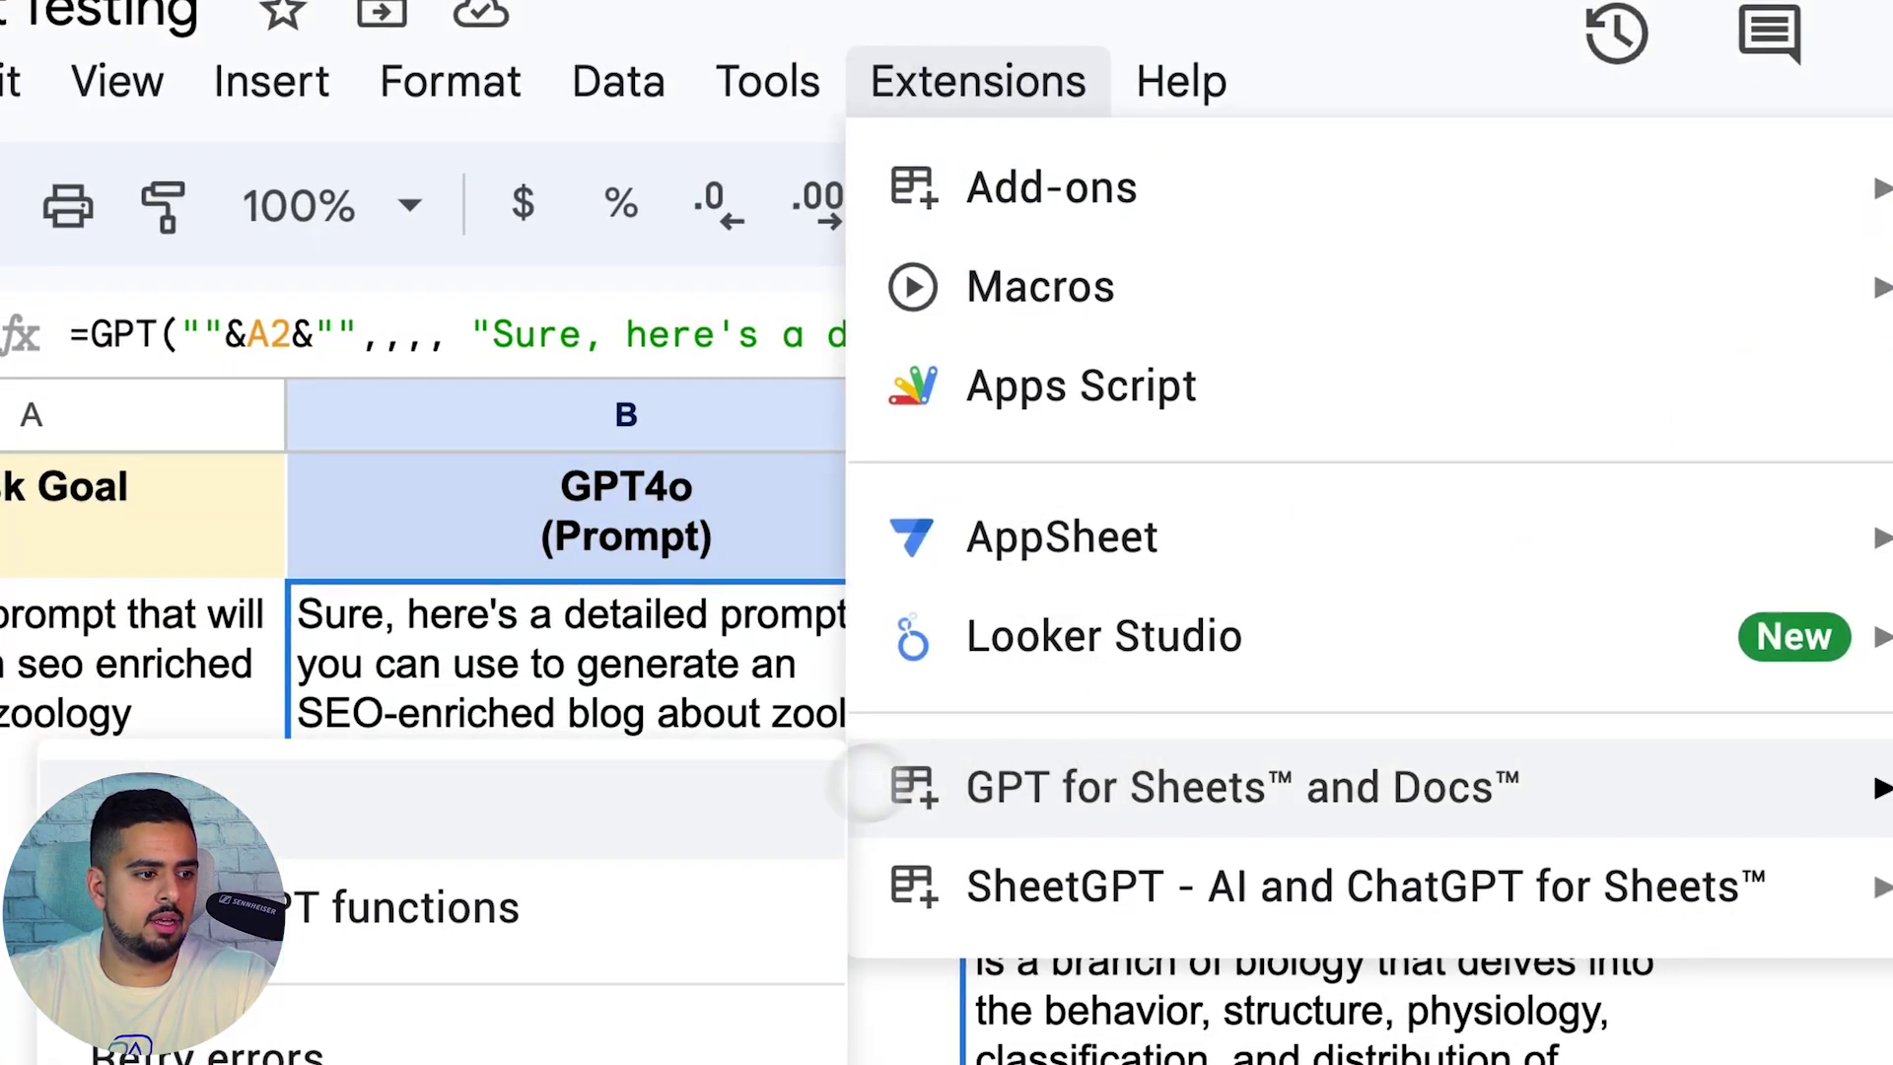
left_click(718, 872)
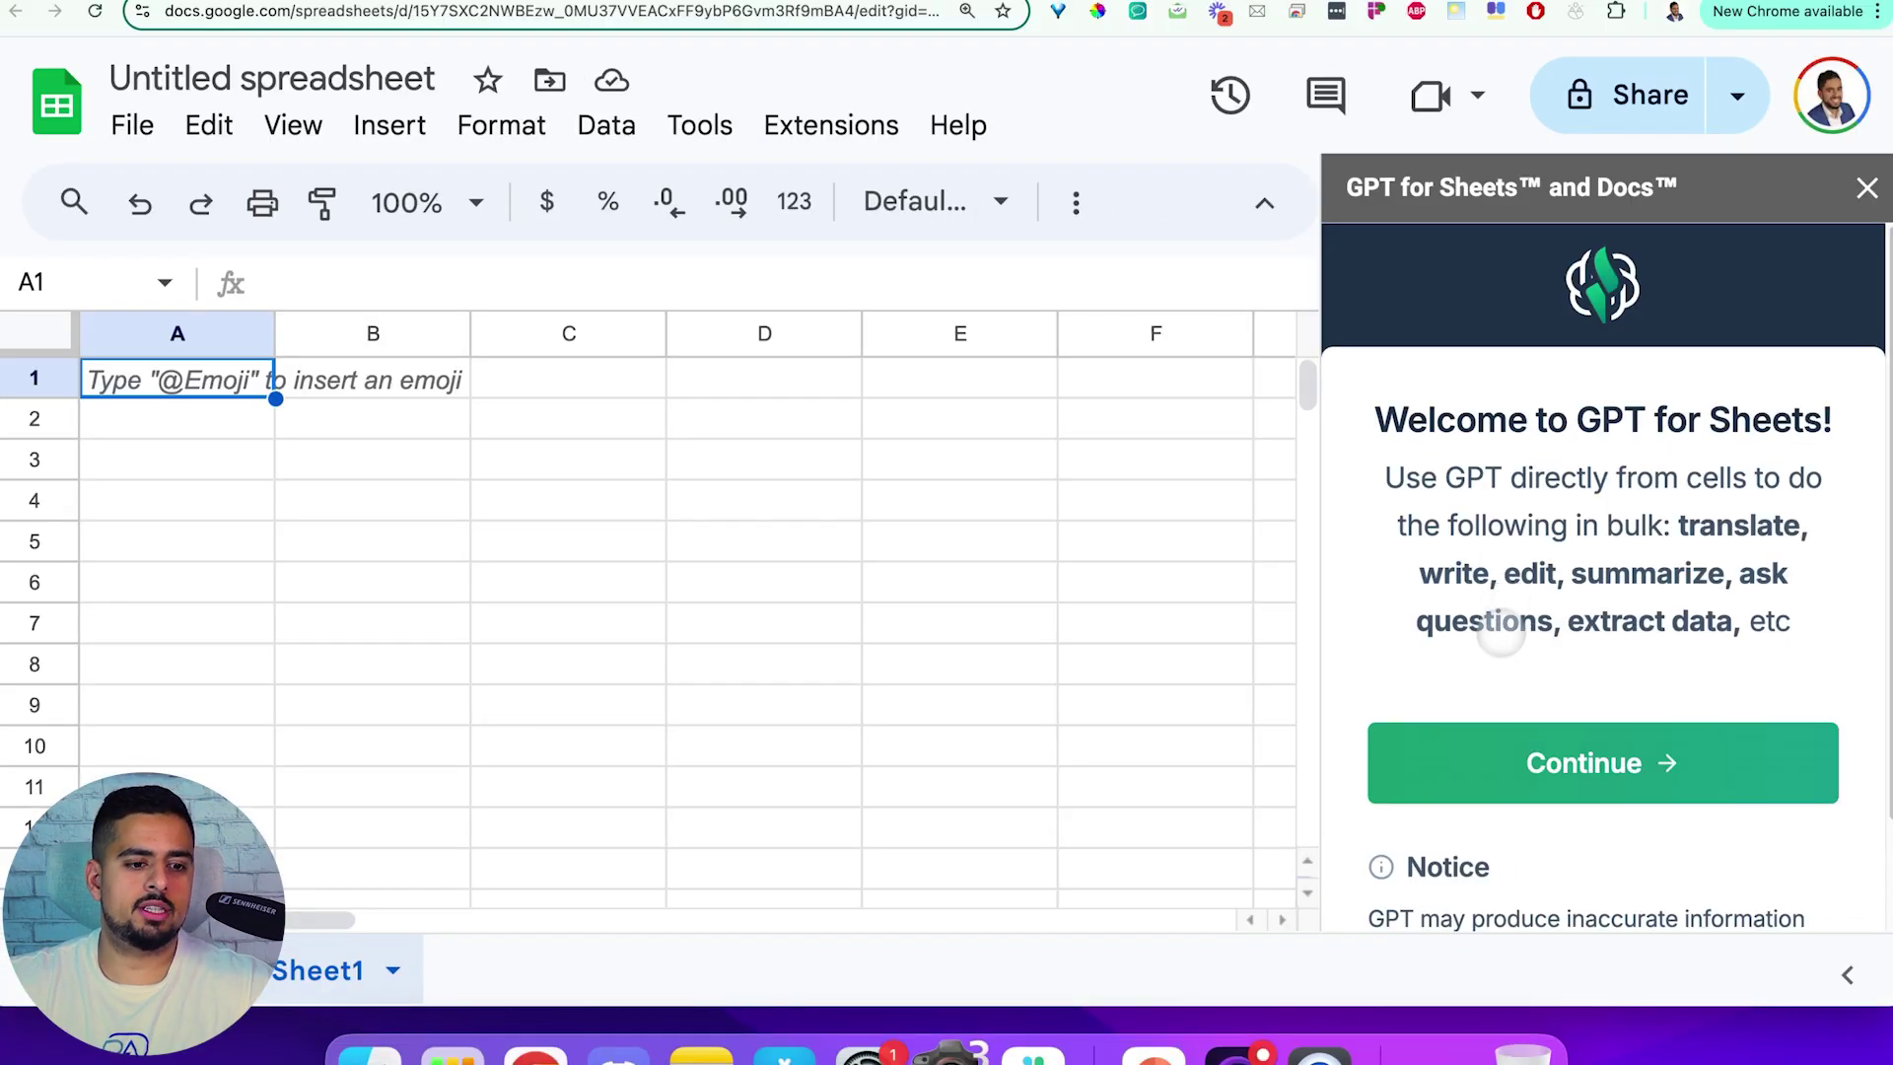
Continue past the GPT for Sheets welcome screen and browse the available models list
scroll(1500, 636, "down", 3)
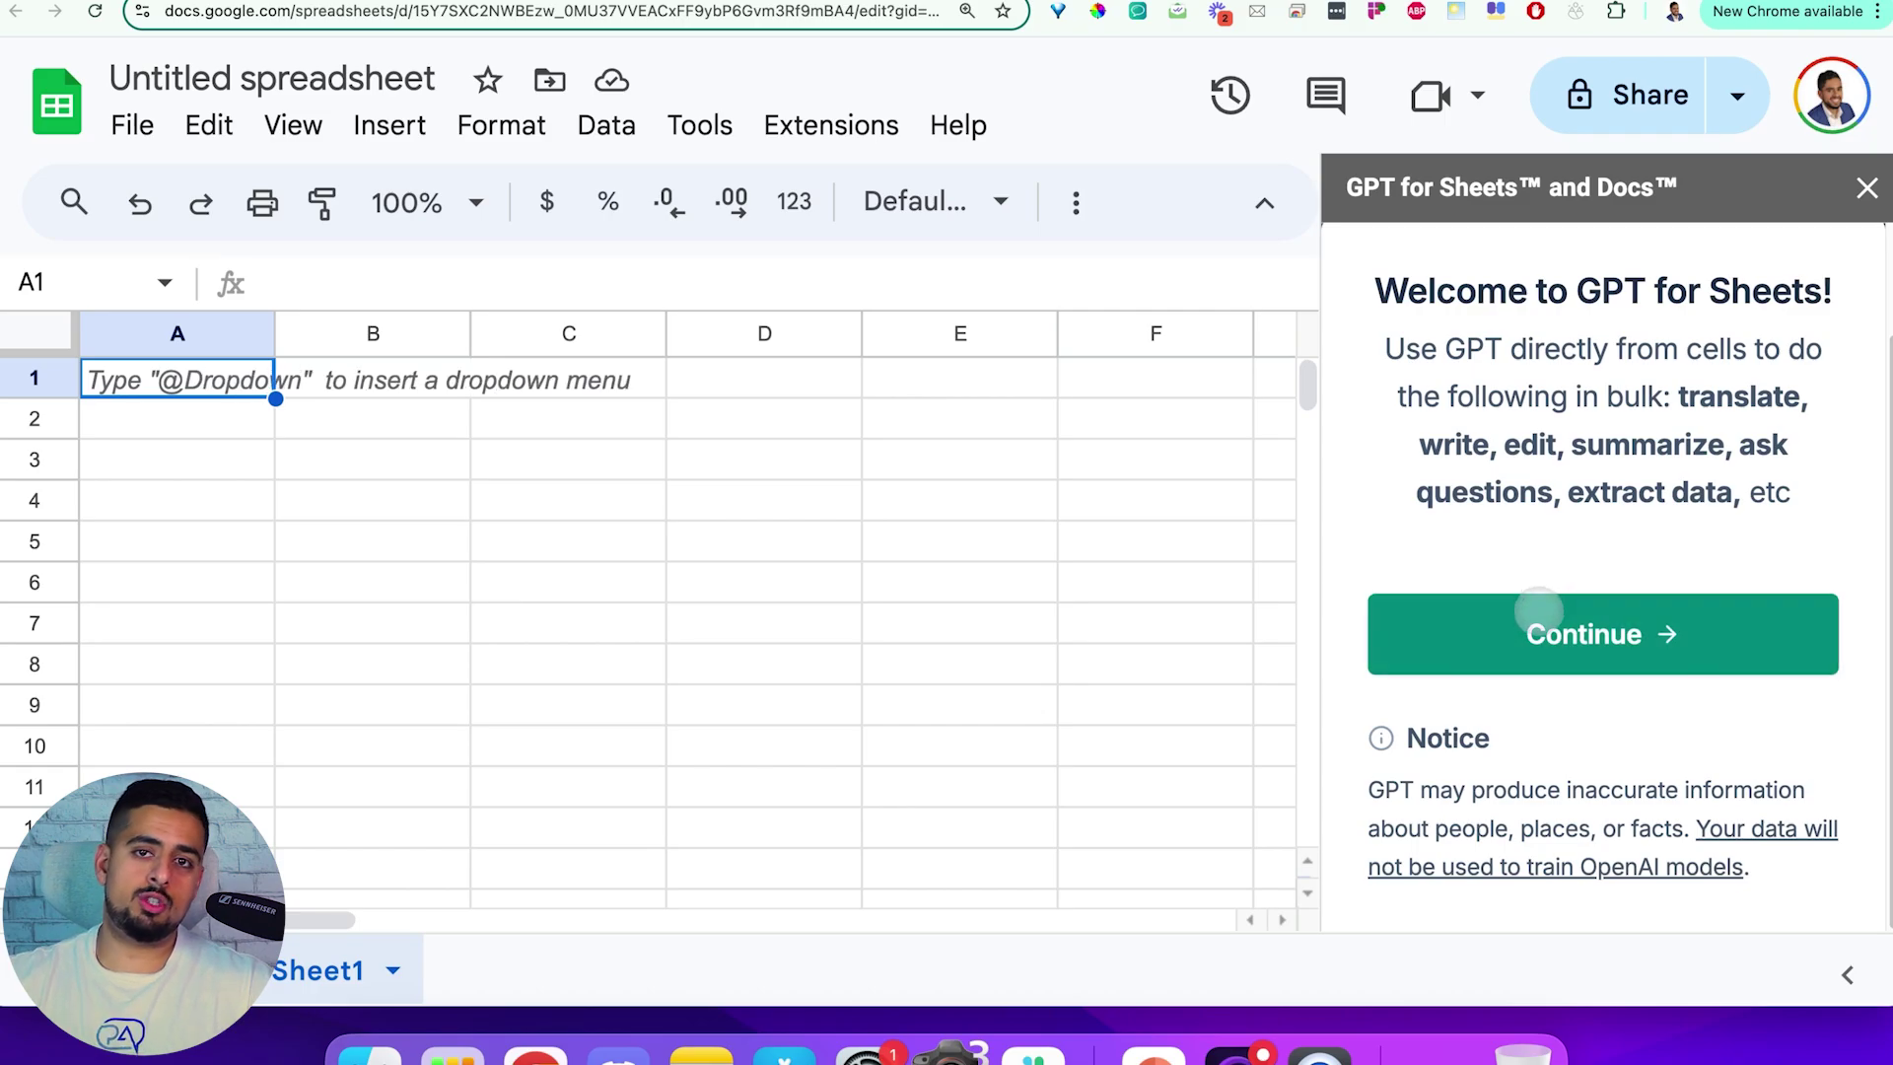
left_click(1539, 608)
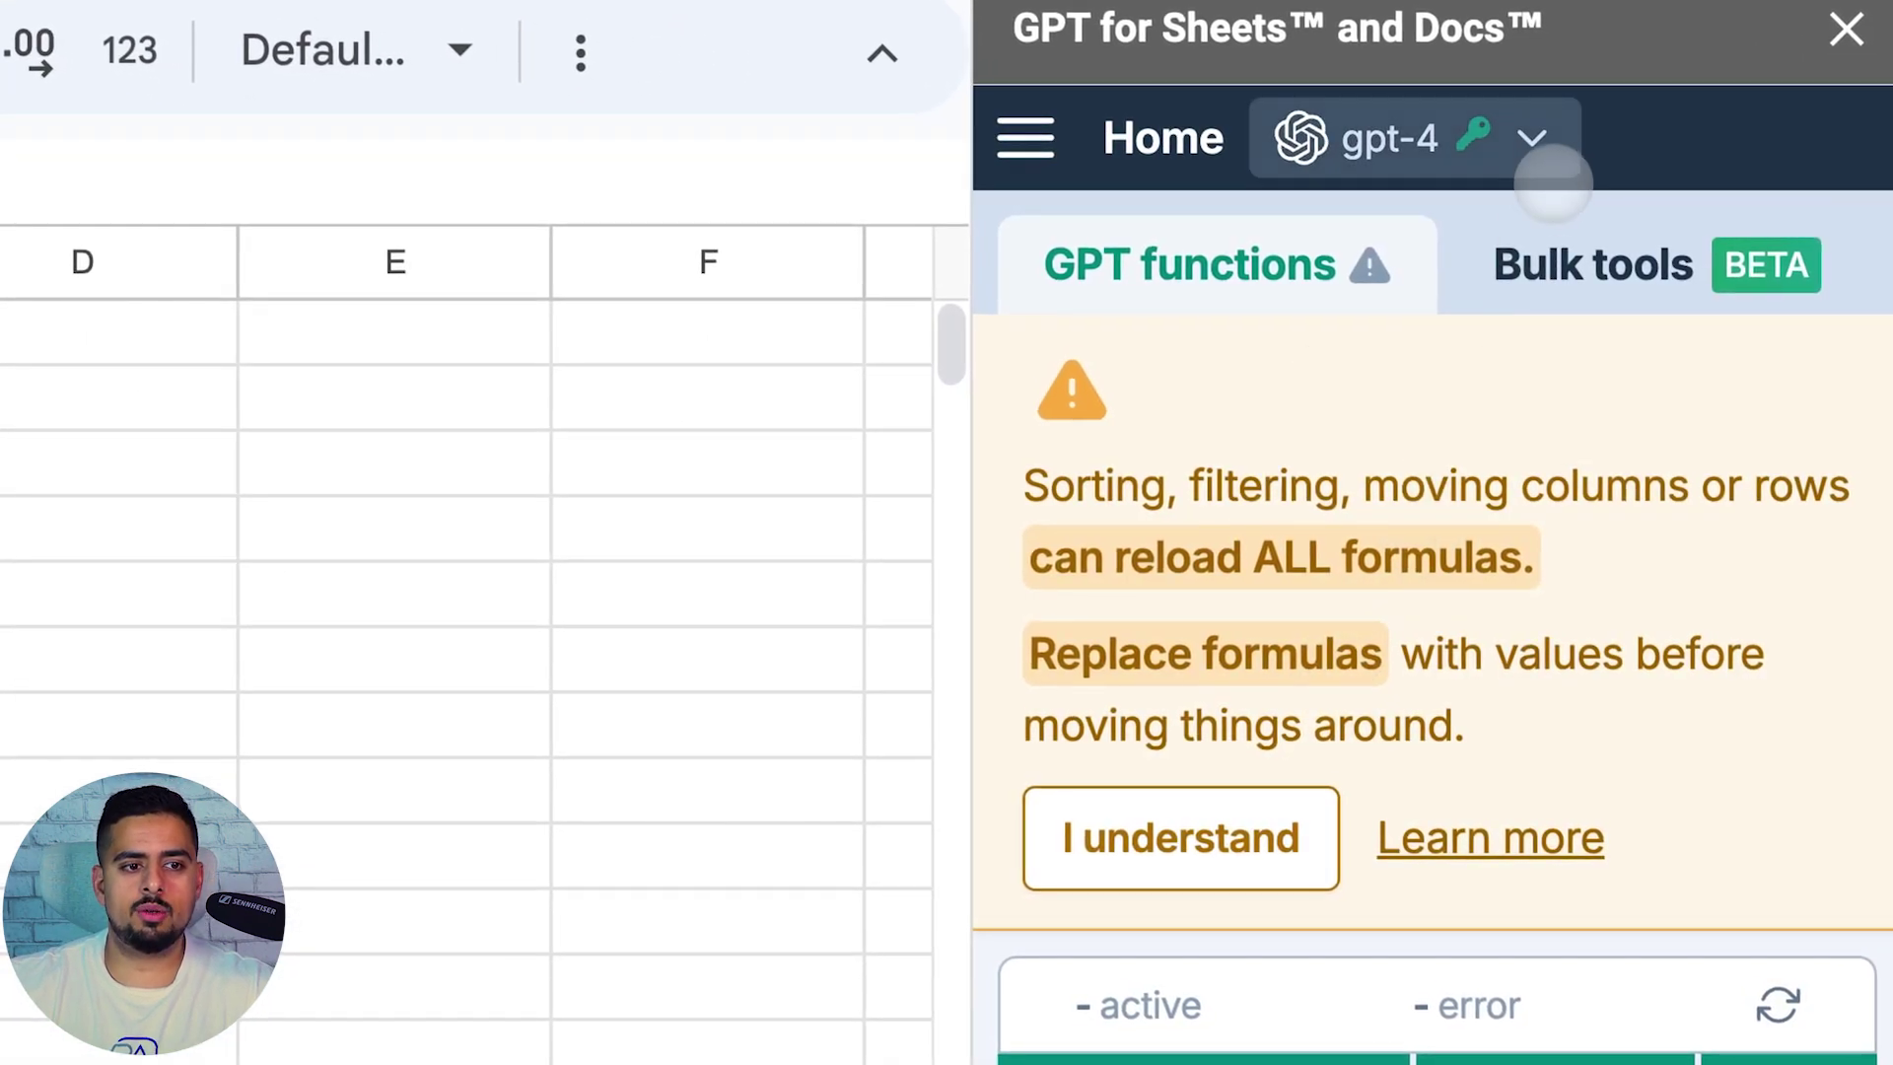
left_click(1536, 139)
mouse_move(1154, 547)
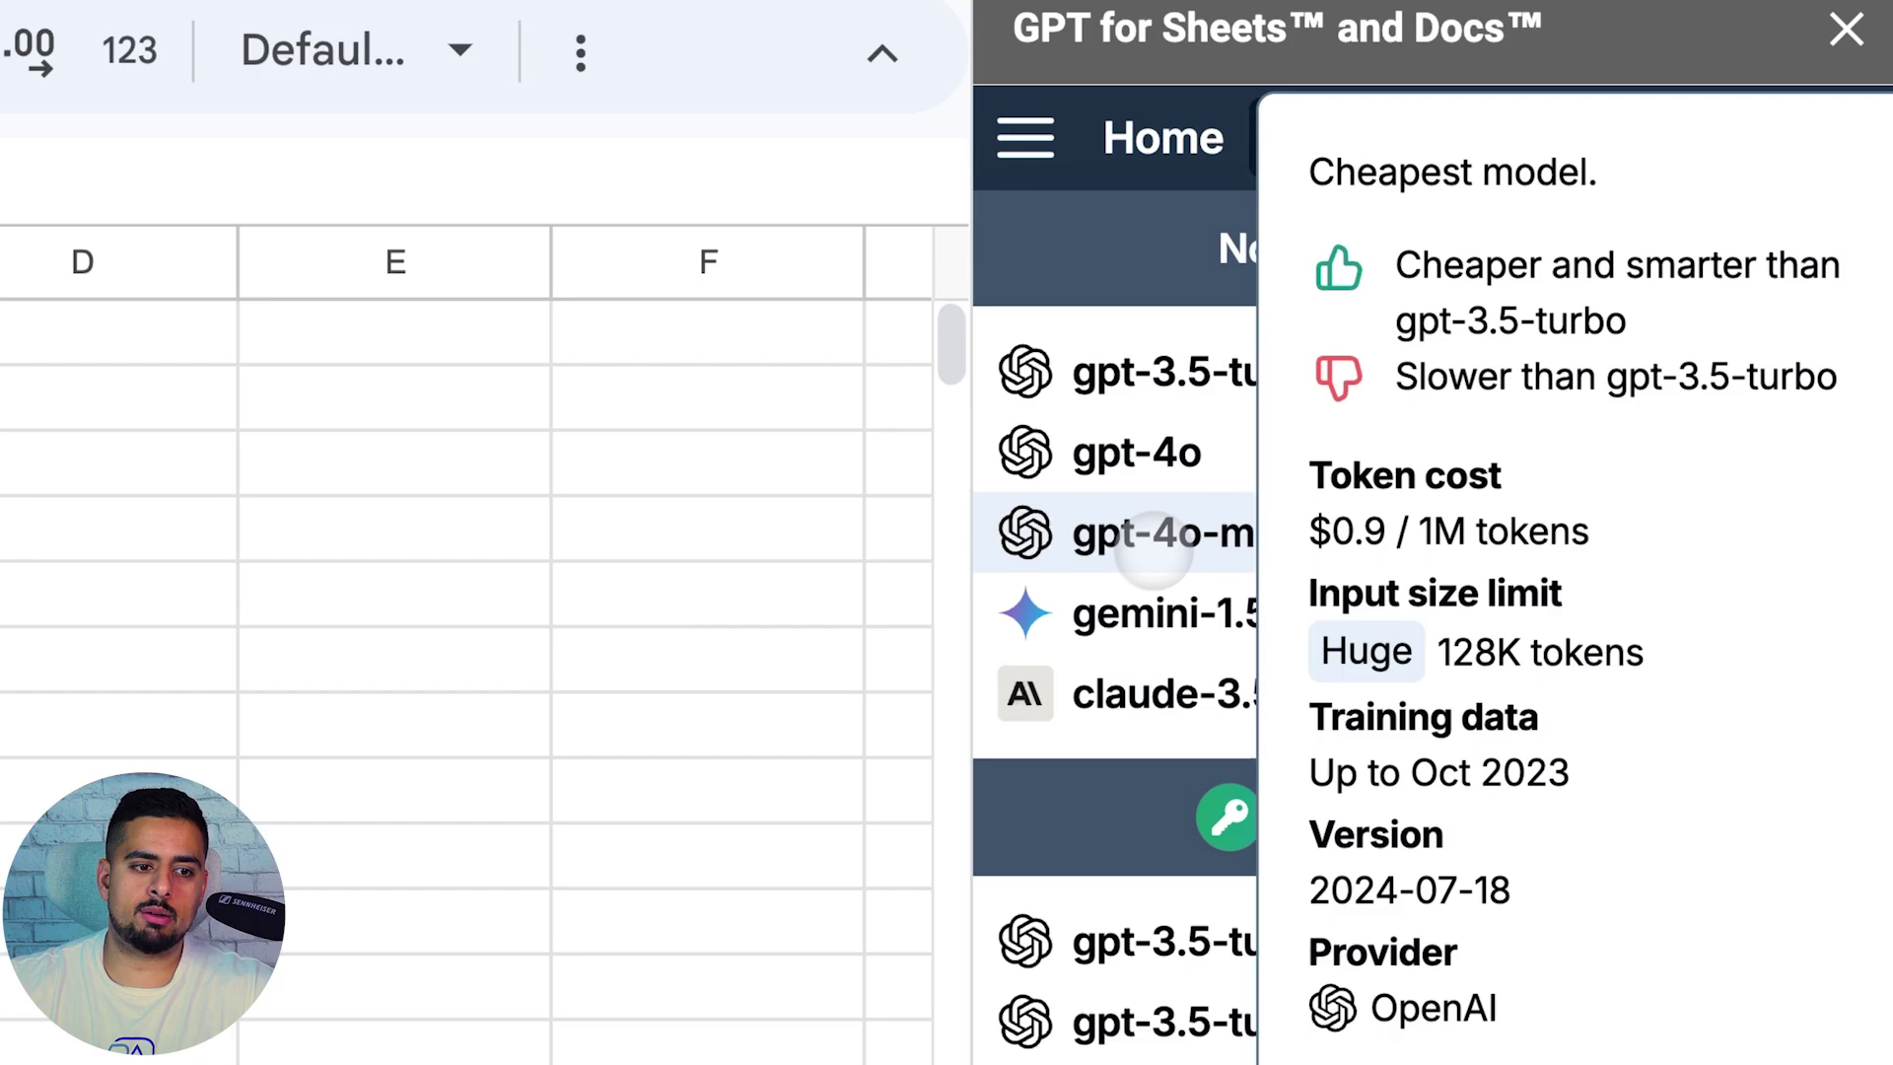
scroll(1154, 548, "down", 3)
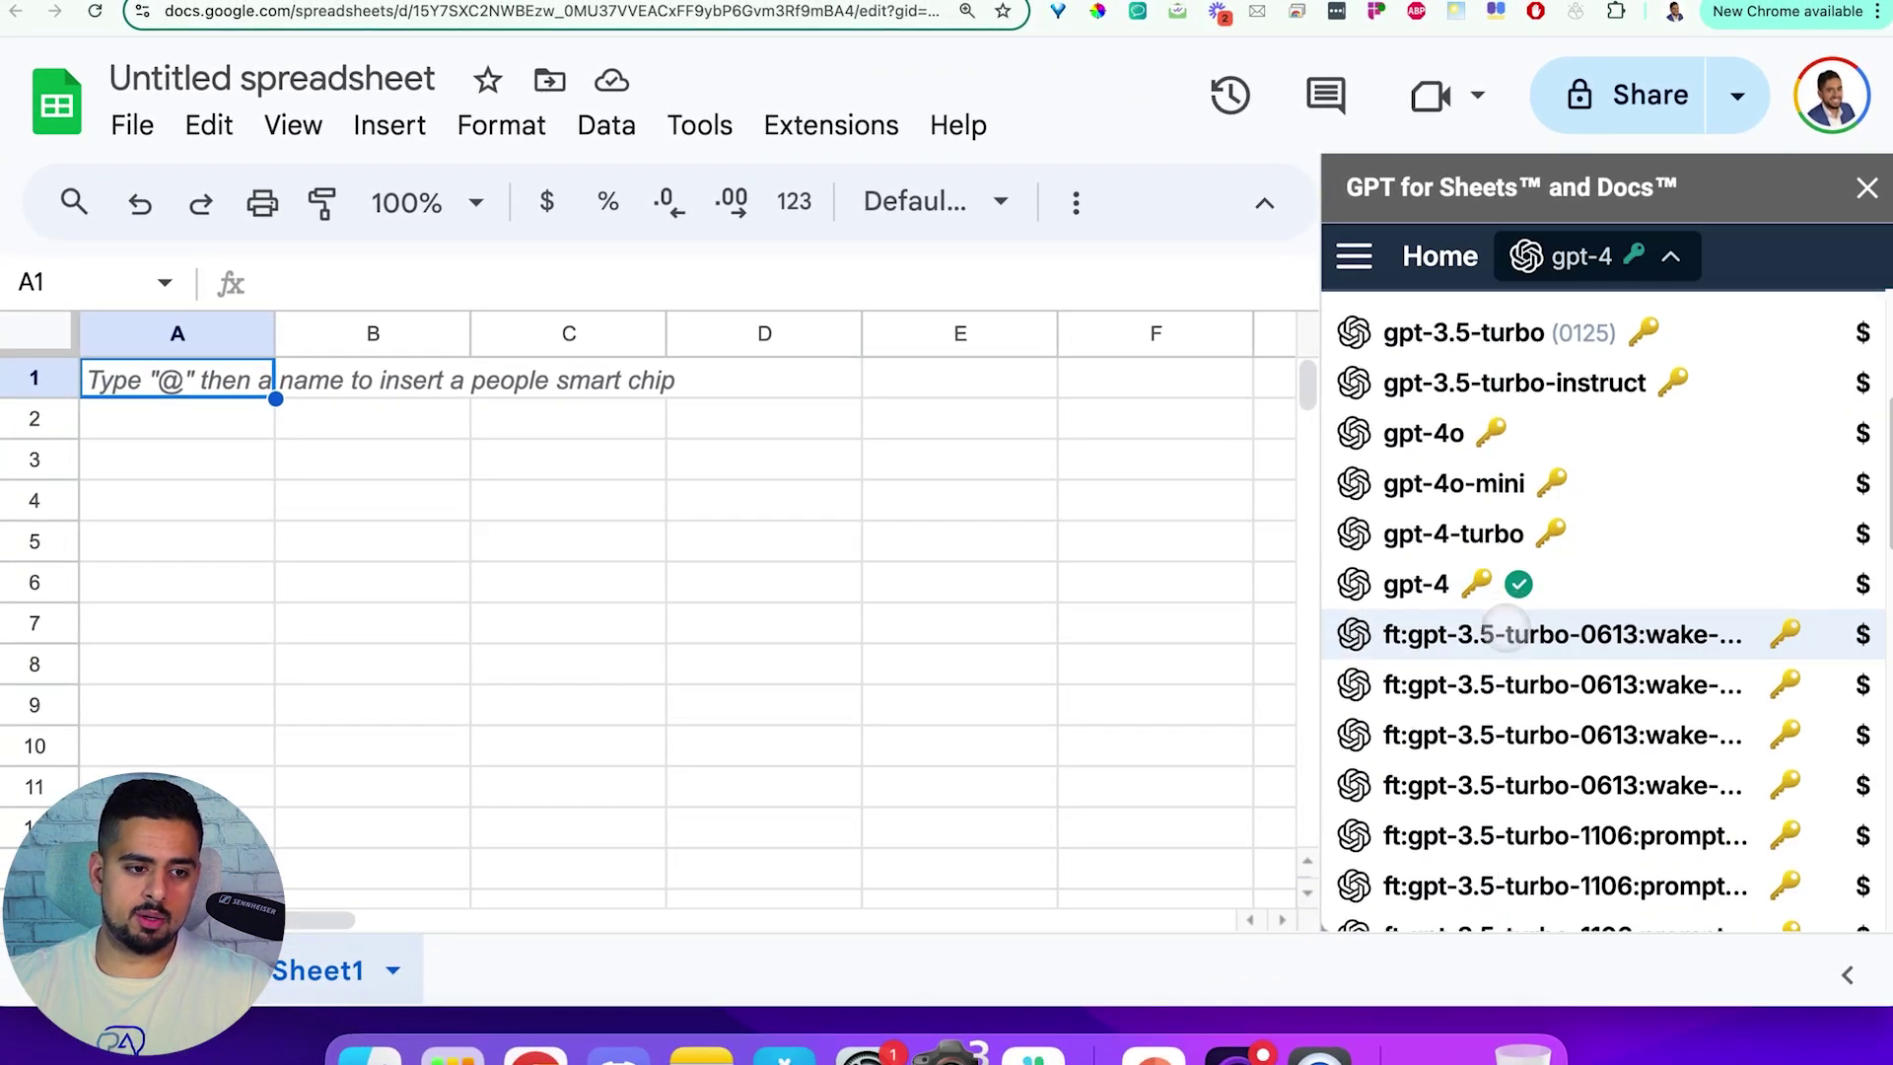
scroll(1506, 626, "down", 5)
scroll(1551, 779, "up", 10)
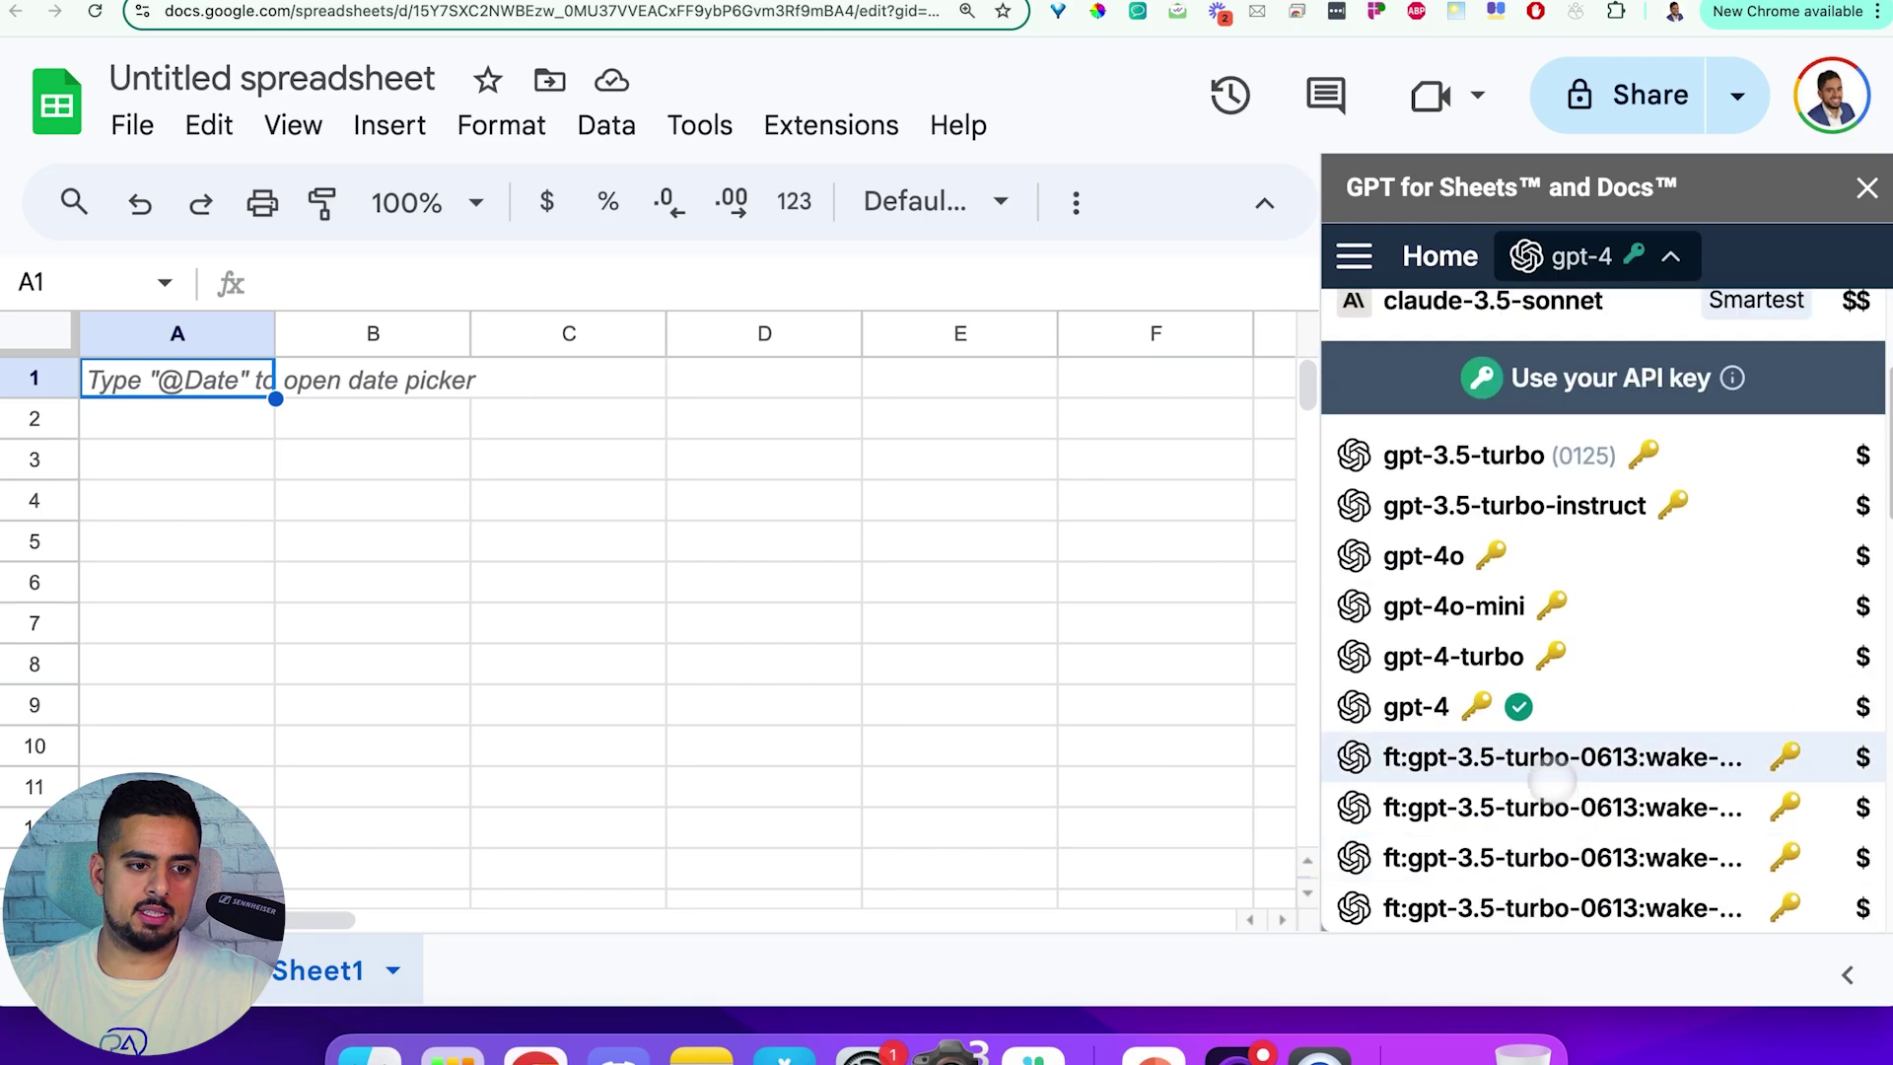
scroll(1479, 552, "up", 5)
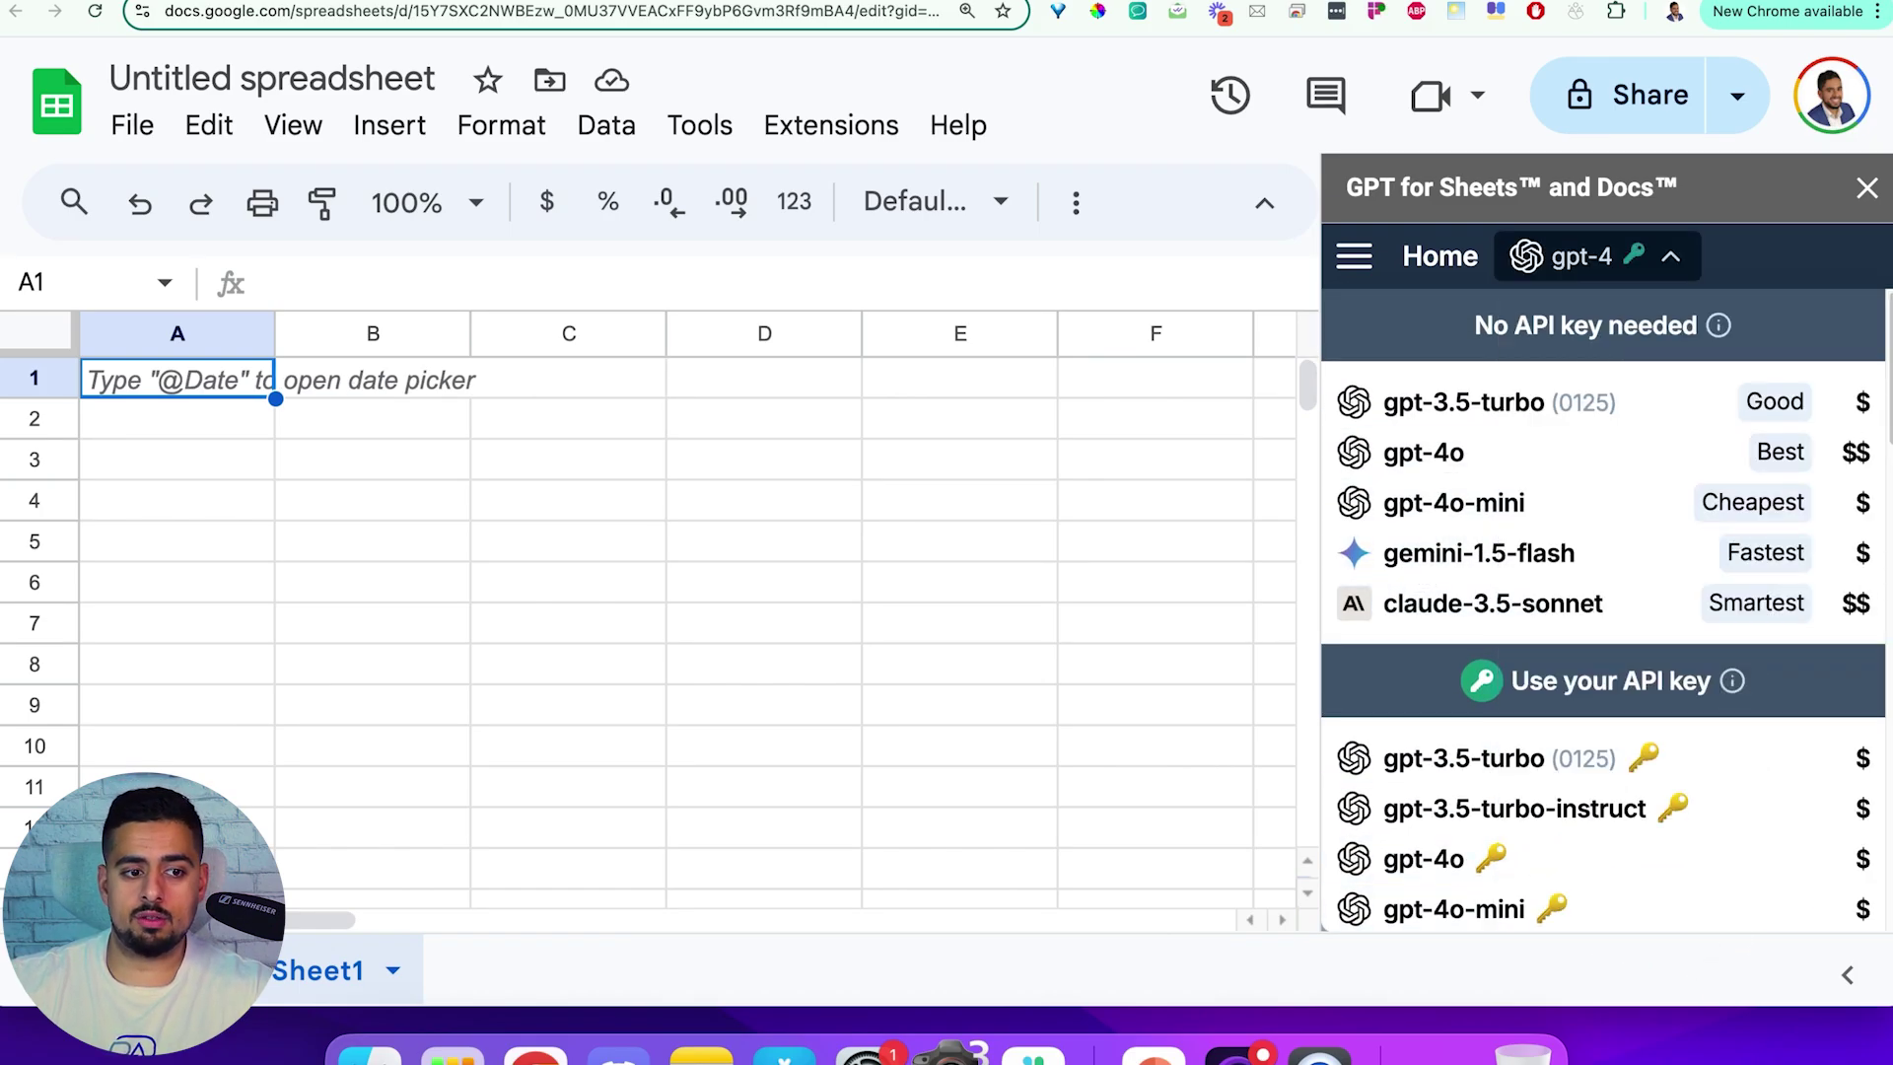
Select gpt-4o-mini as the model and dismiss the formula-reload warning
left_click(1453, 502)
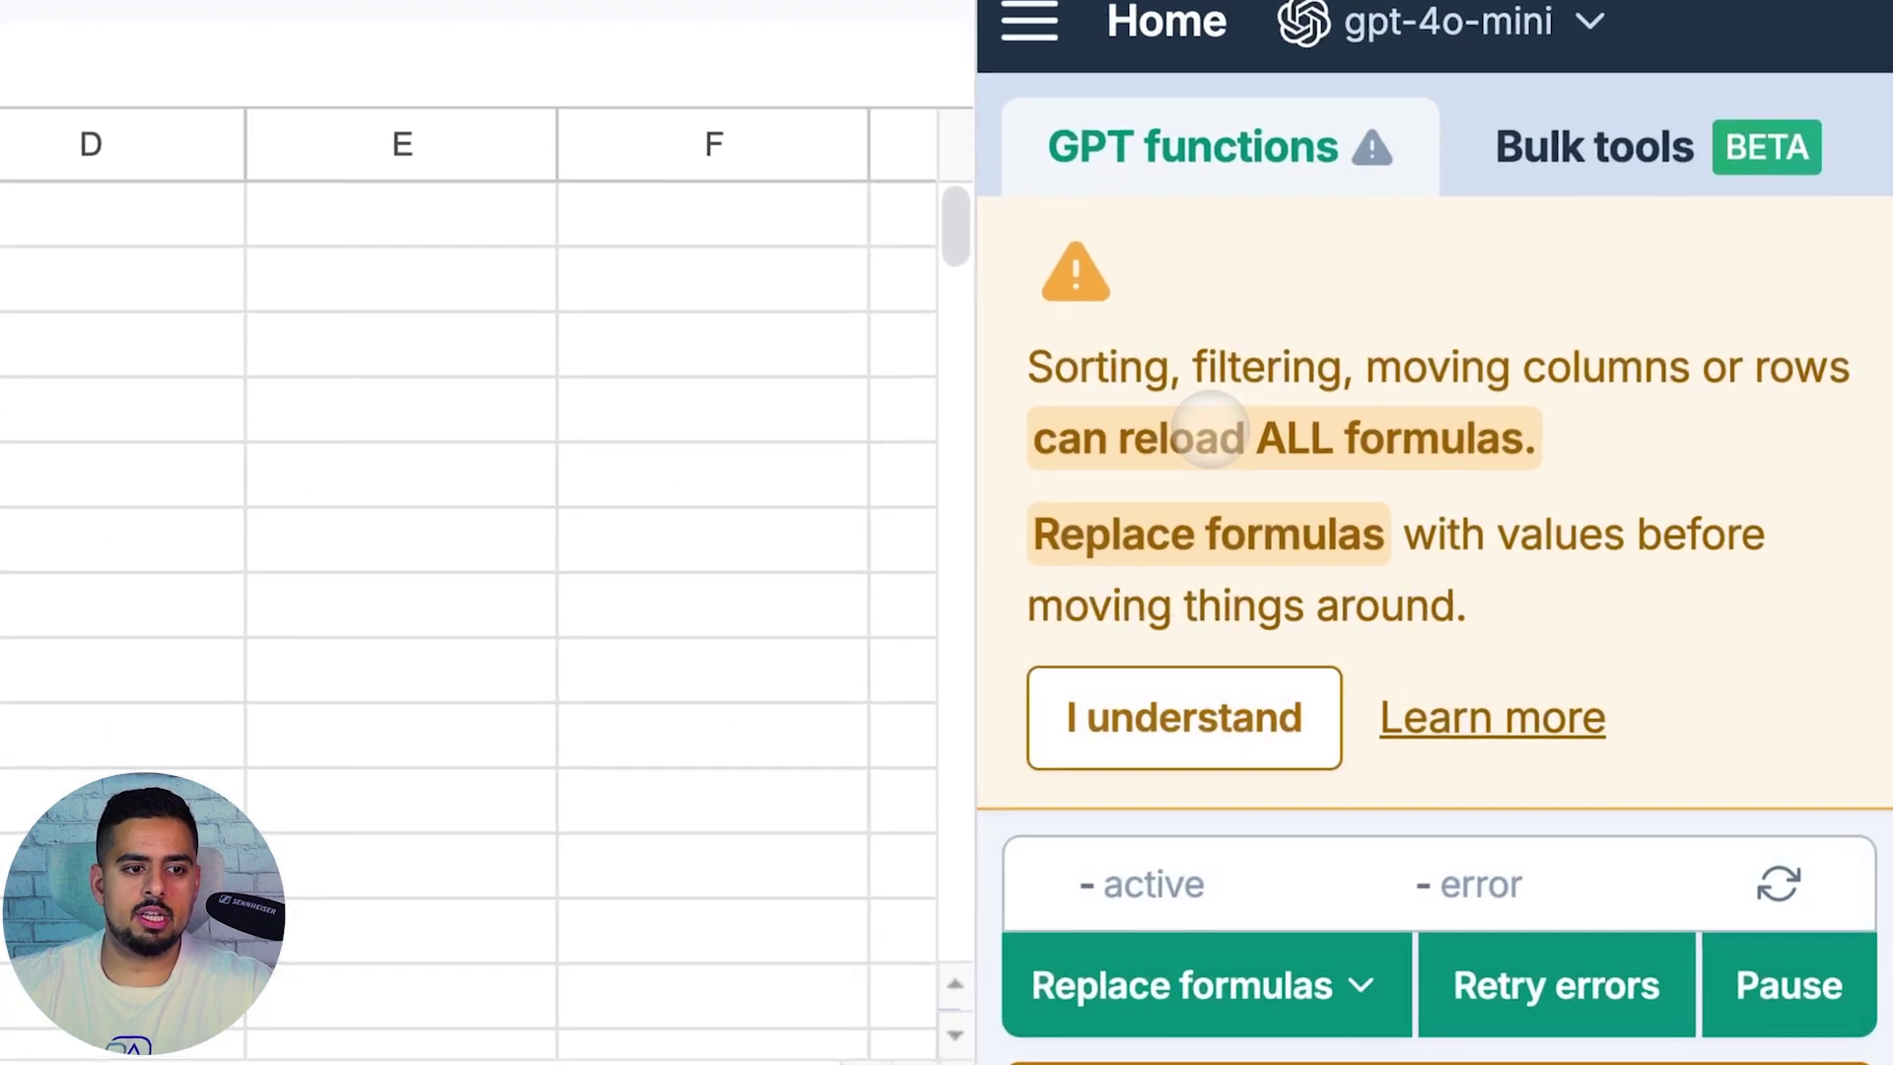
scroll(1364, 410, "down", 1)
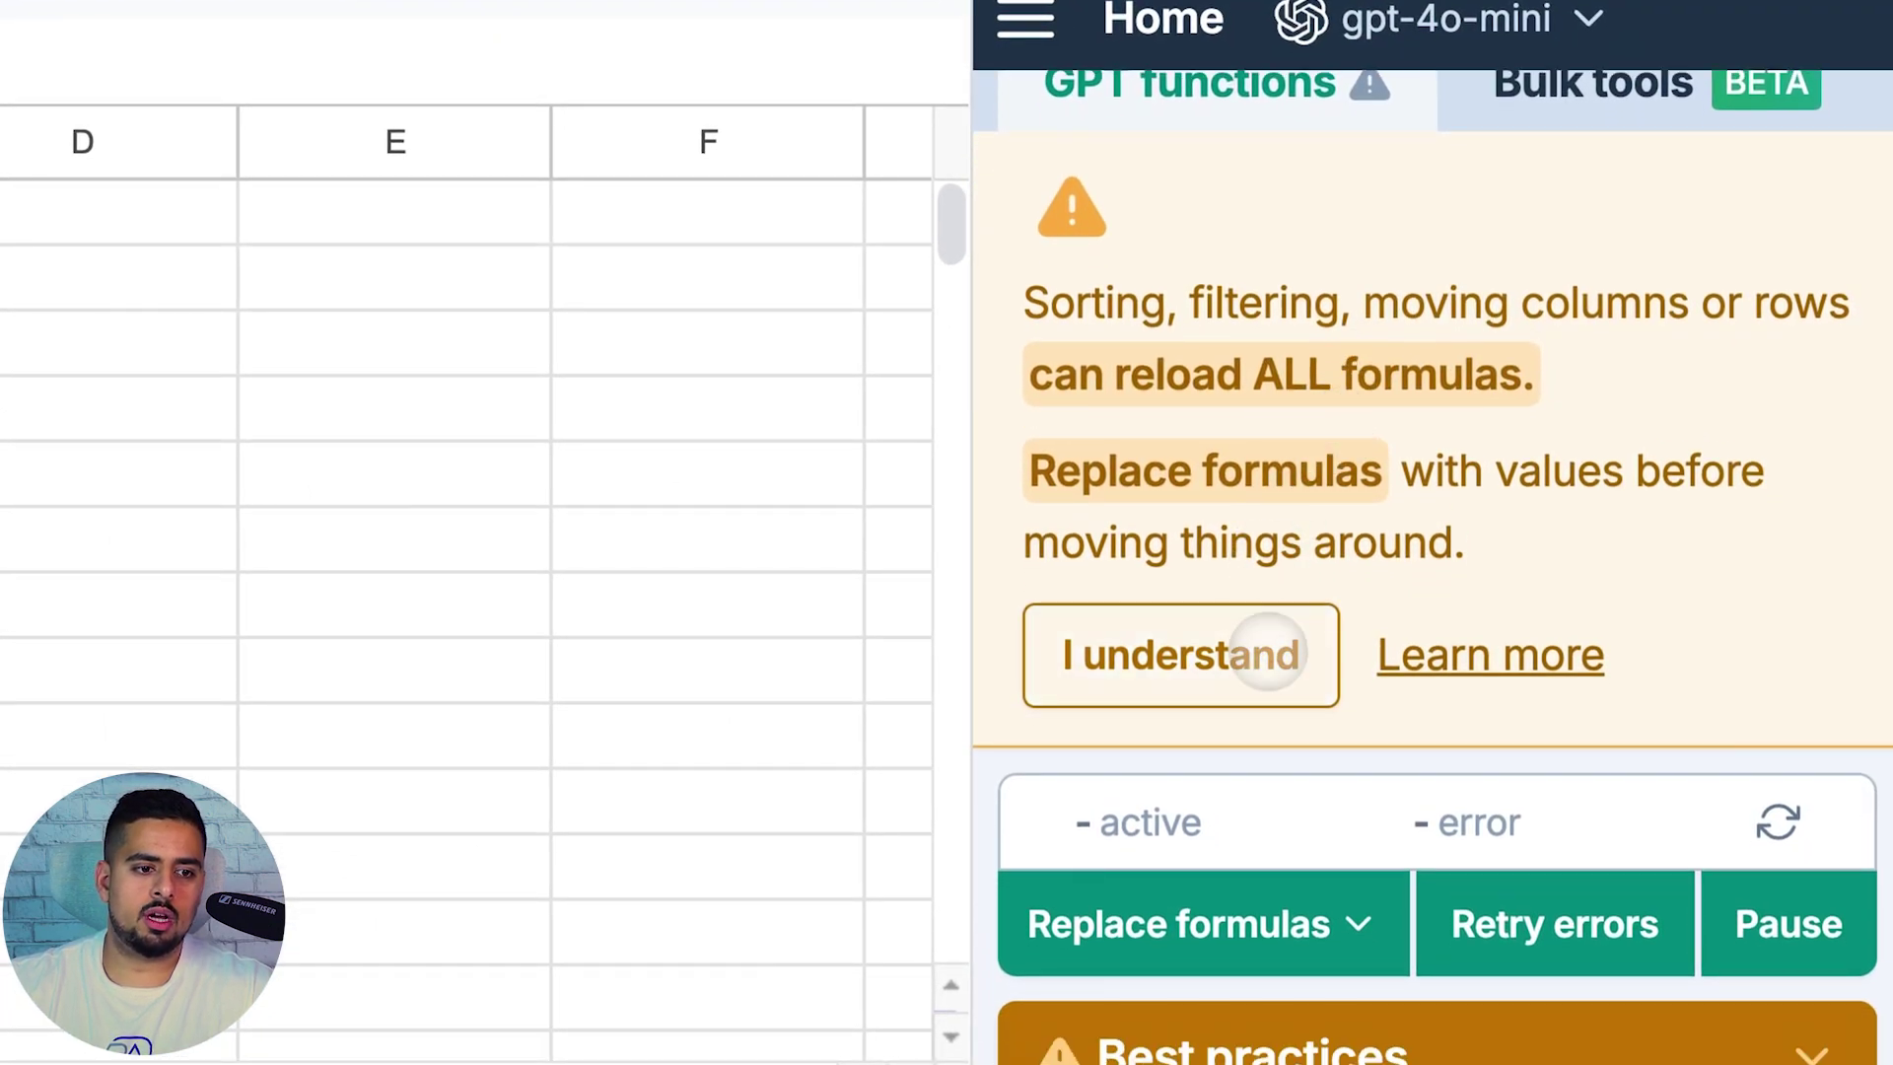
left_click(1267, 654)
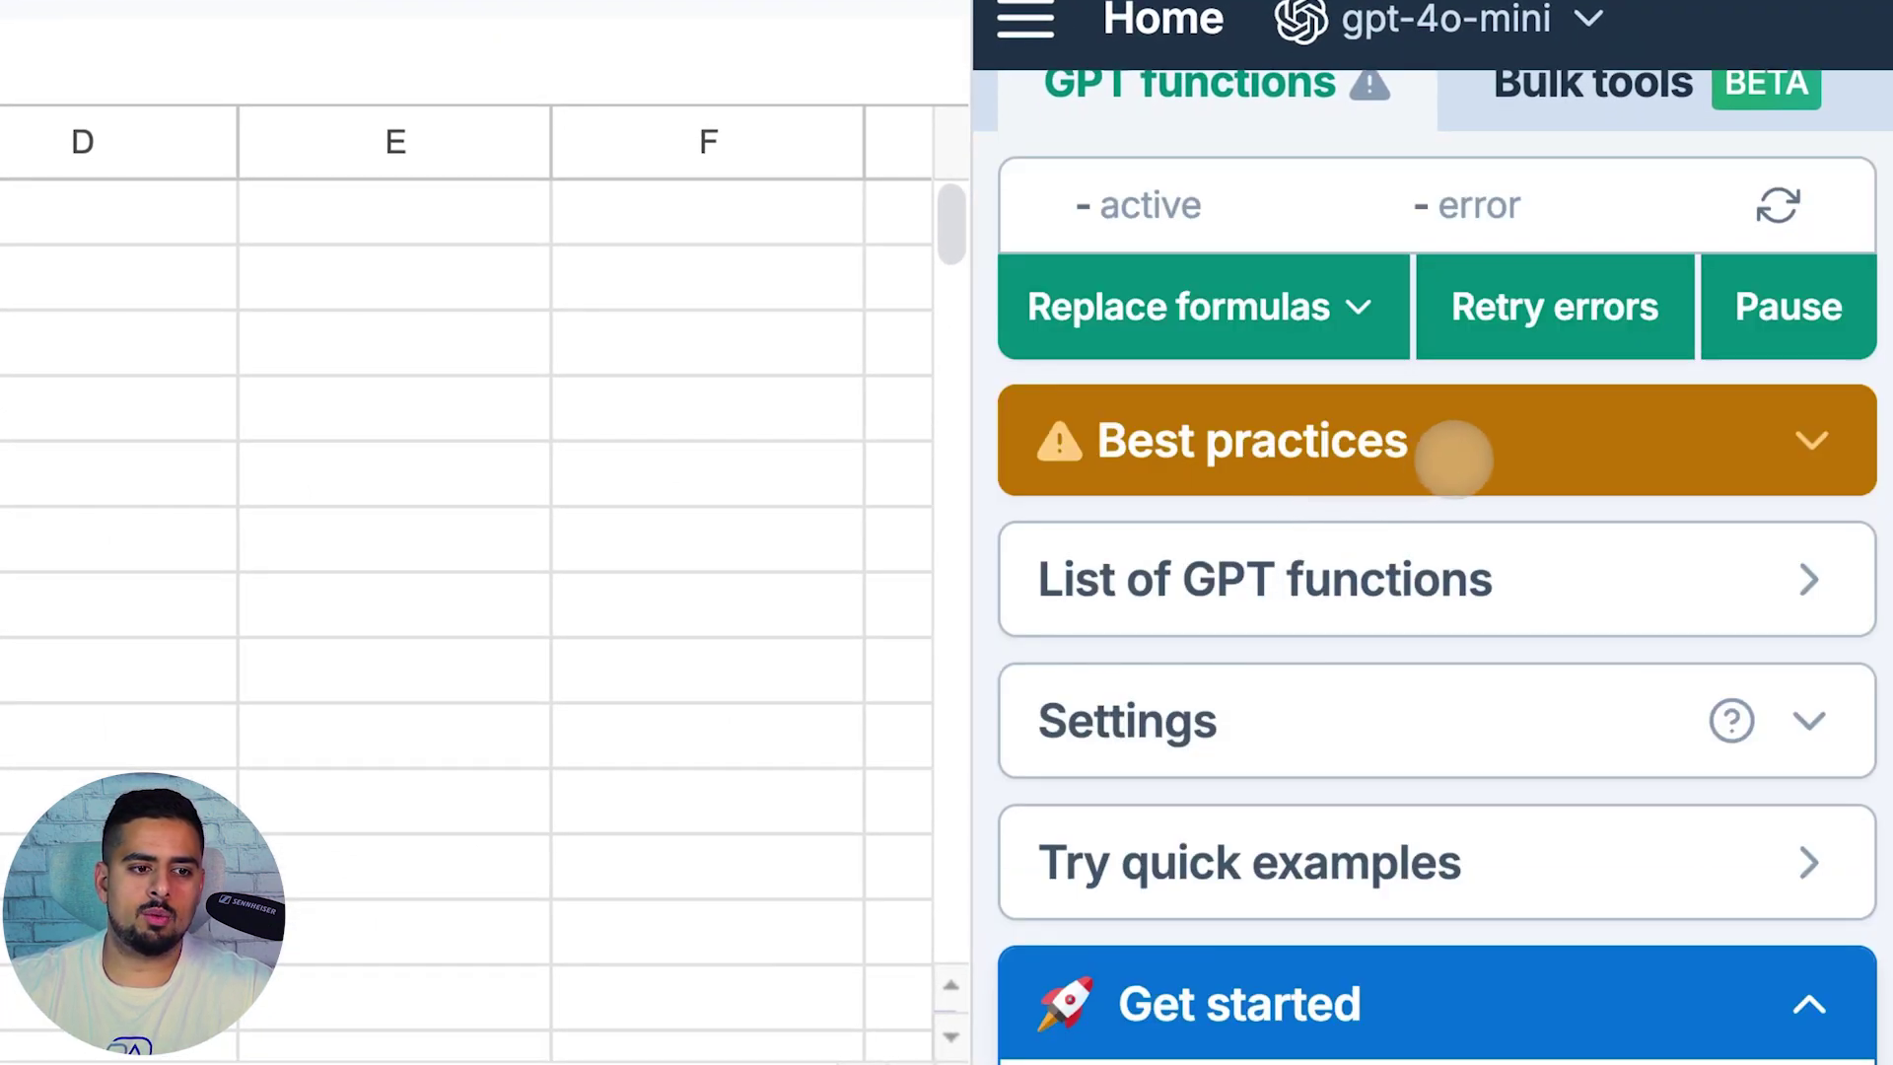
Review the Best practices tips and the list of GPT functions
left_click(1457, 447)
scroll(1427, 477, "down", 5)
scroll(1427, 477, "up", 5)
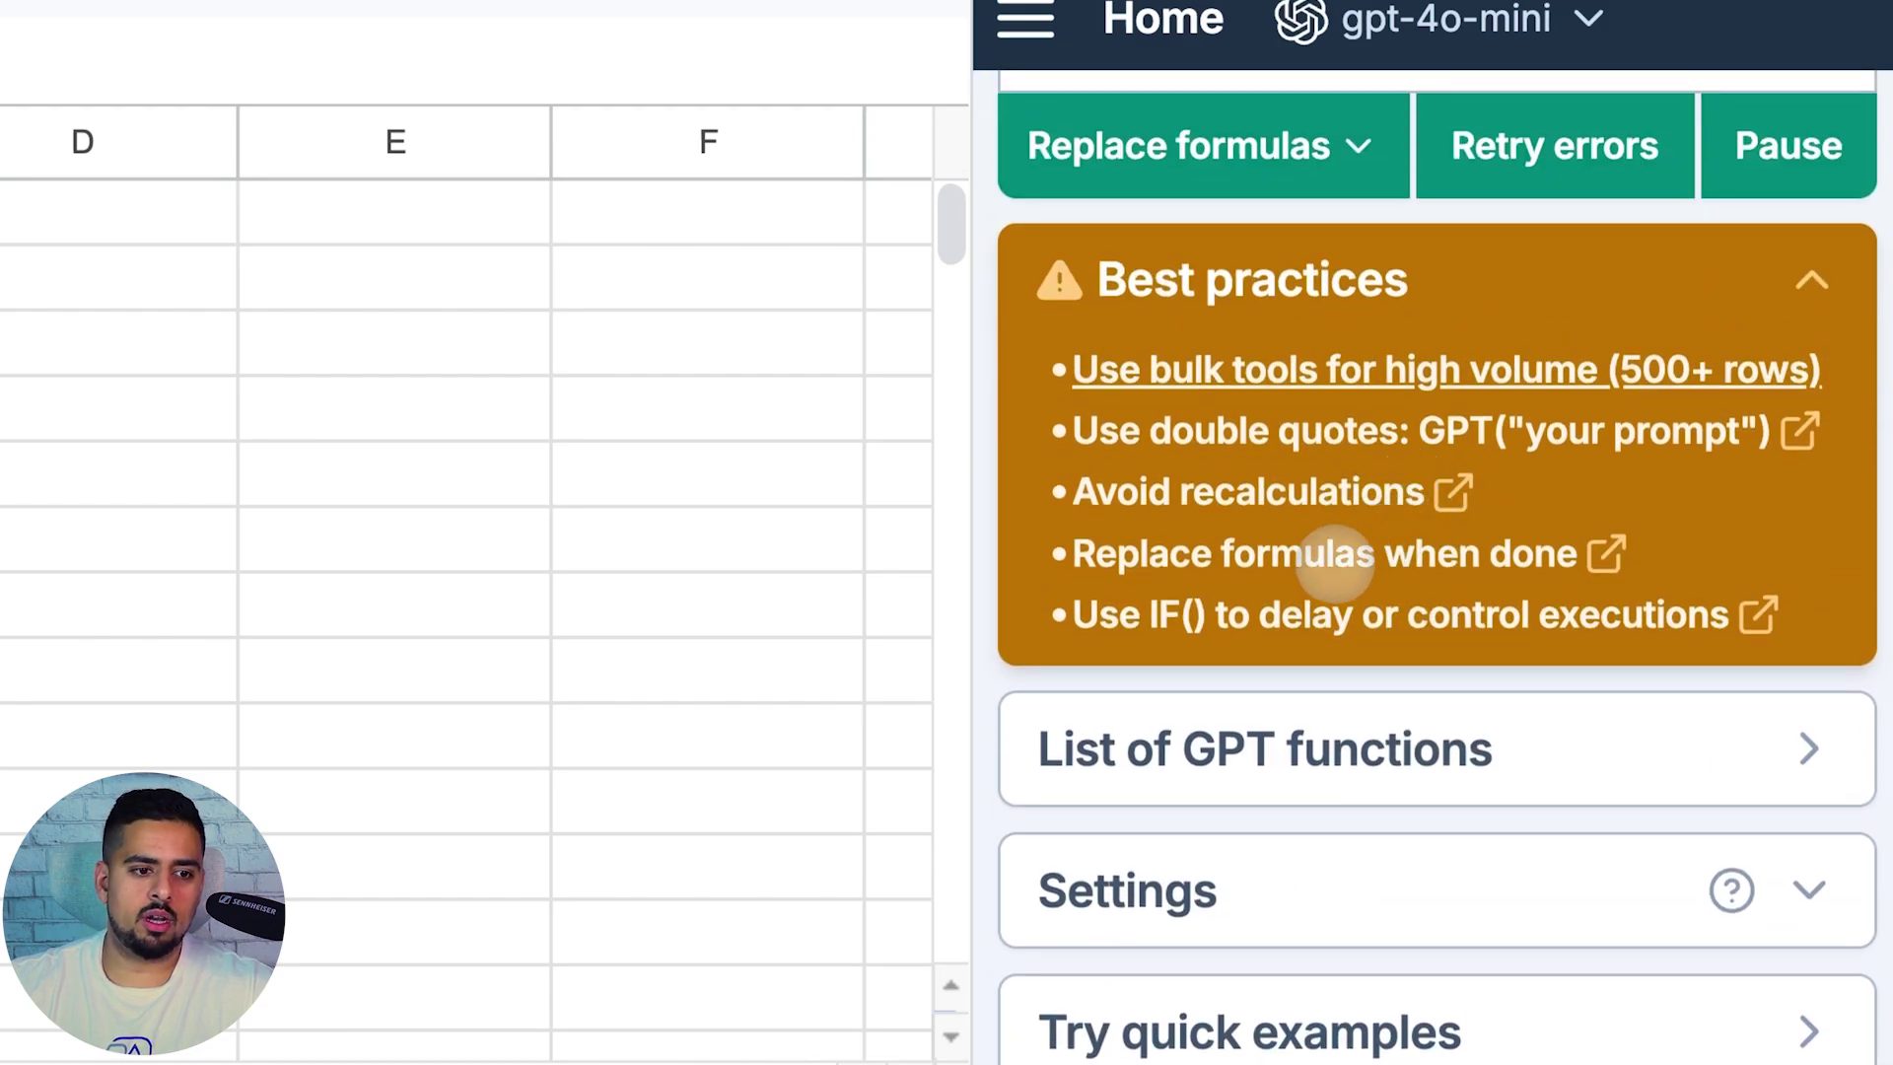
left_click(1291, 710)
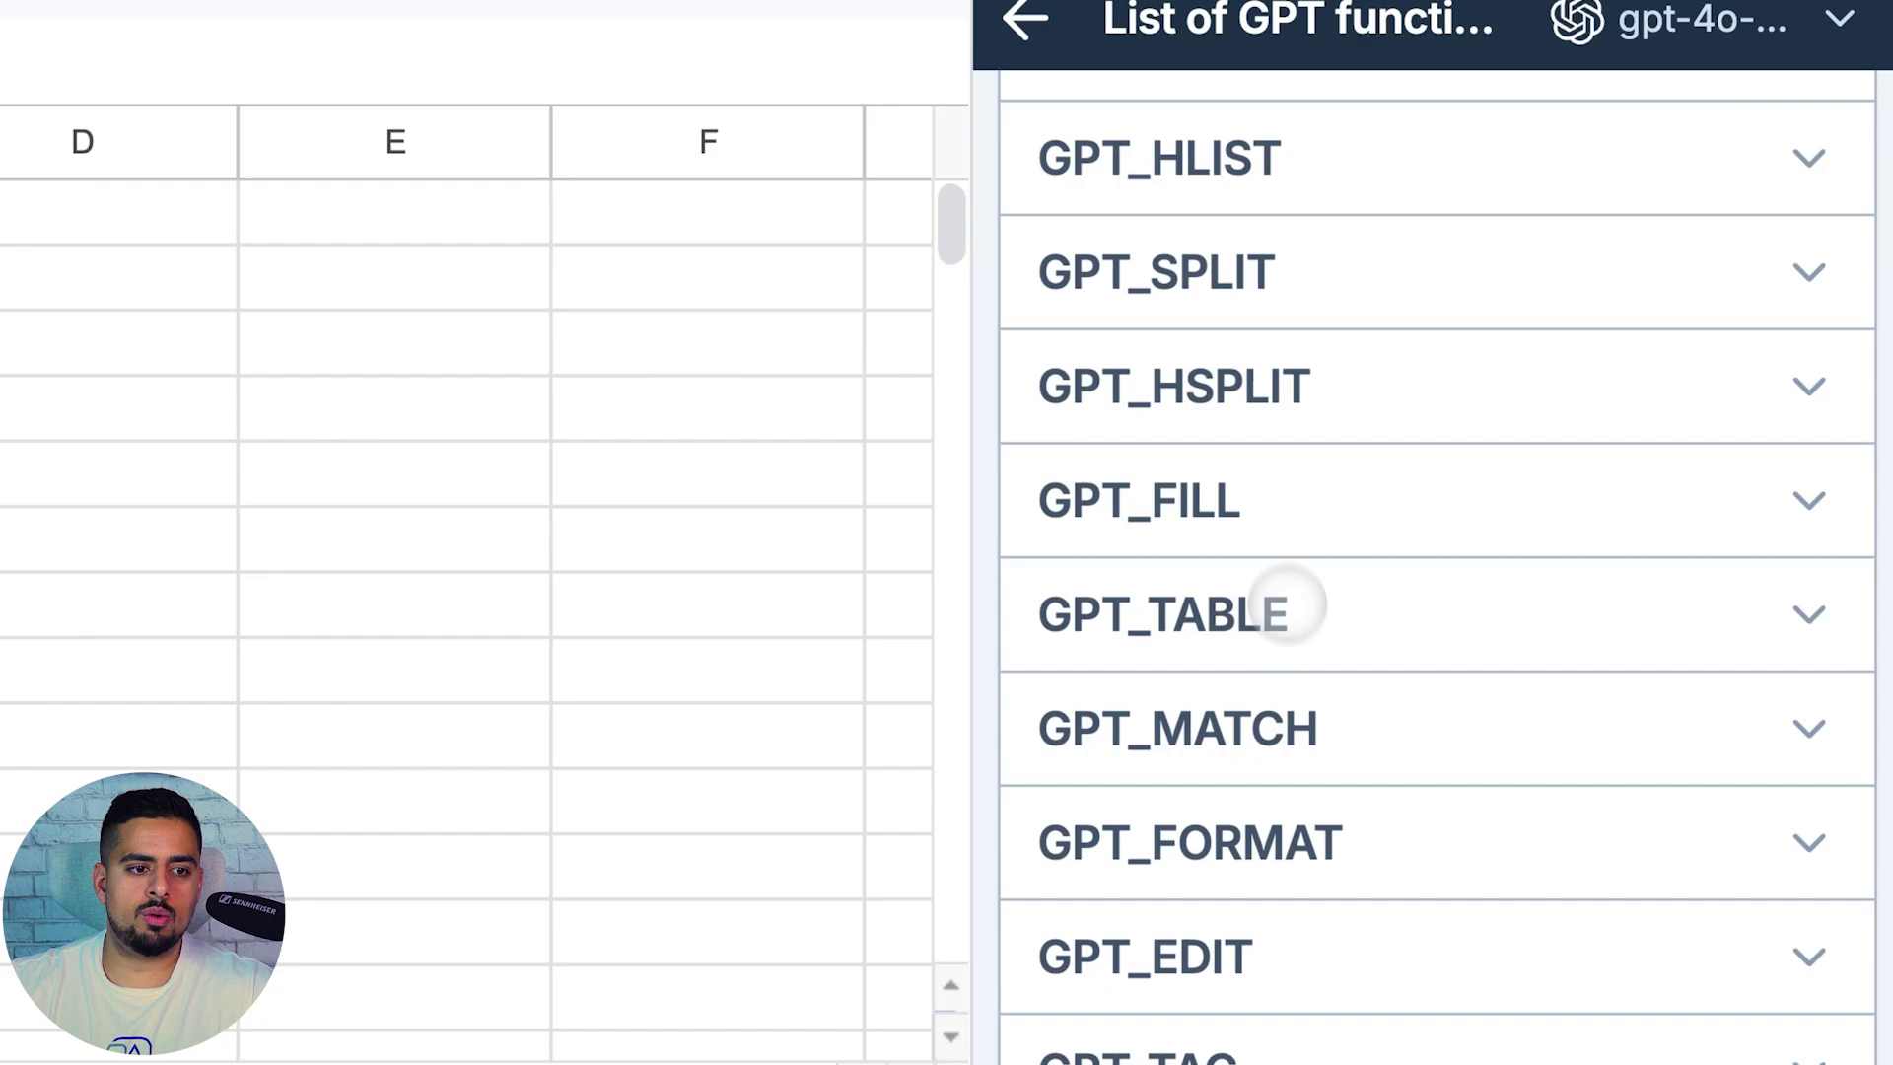
scroll(1282, 572, "down", 9)
scroll(1301, 630, "up", 10)
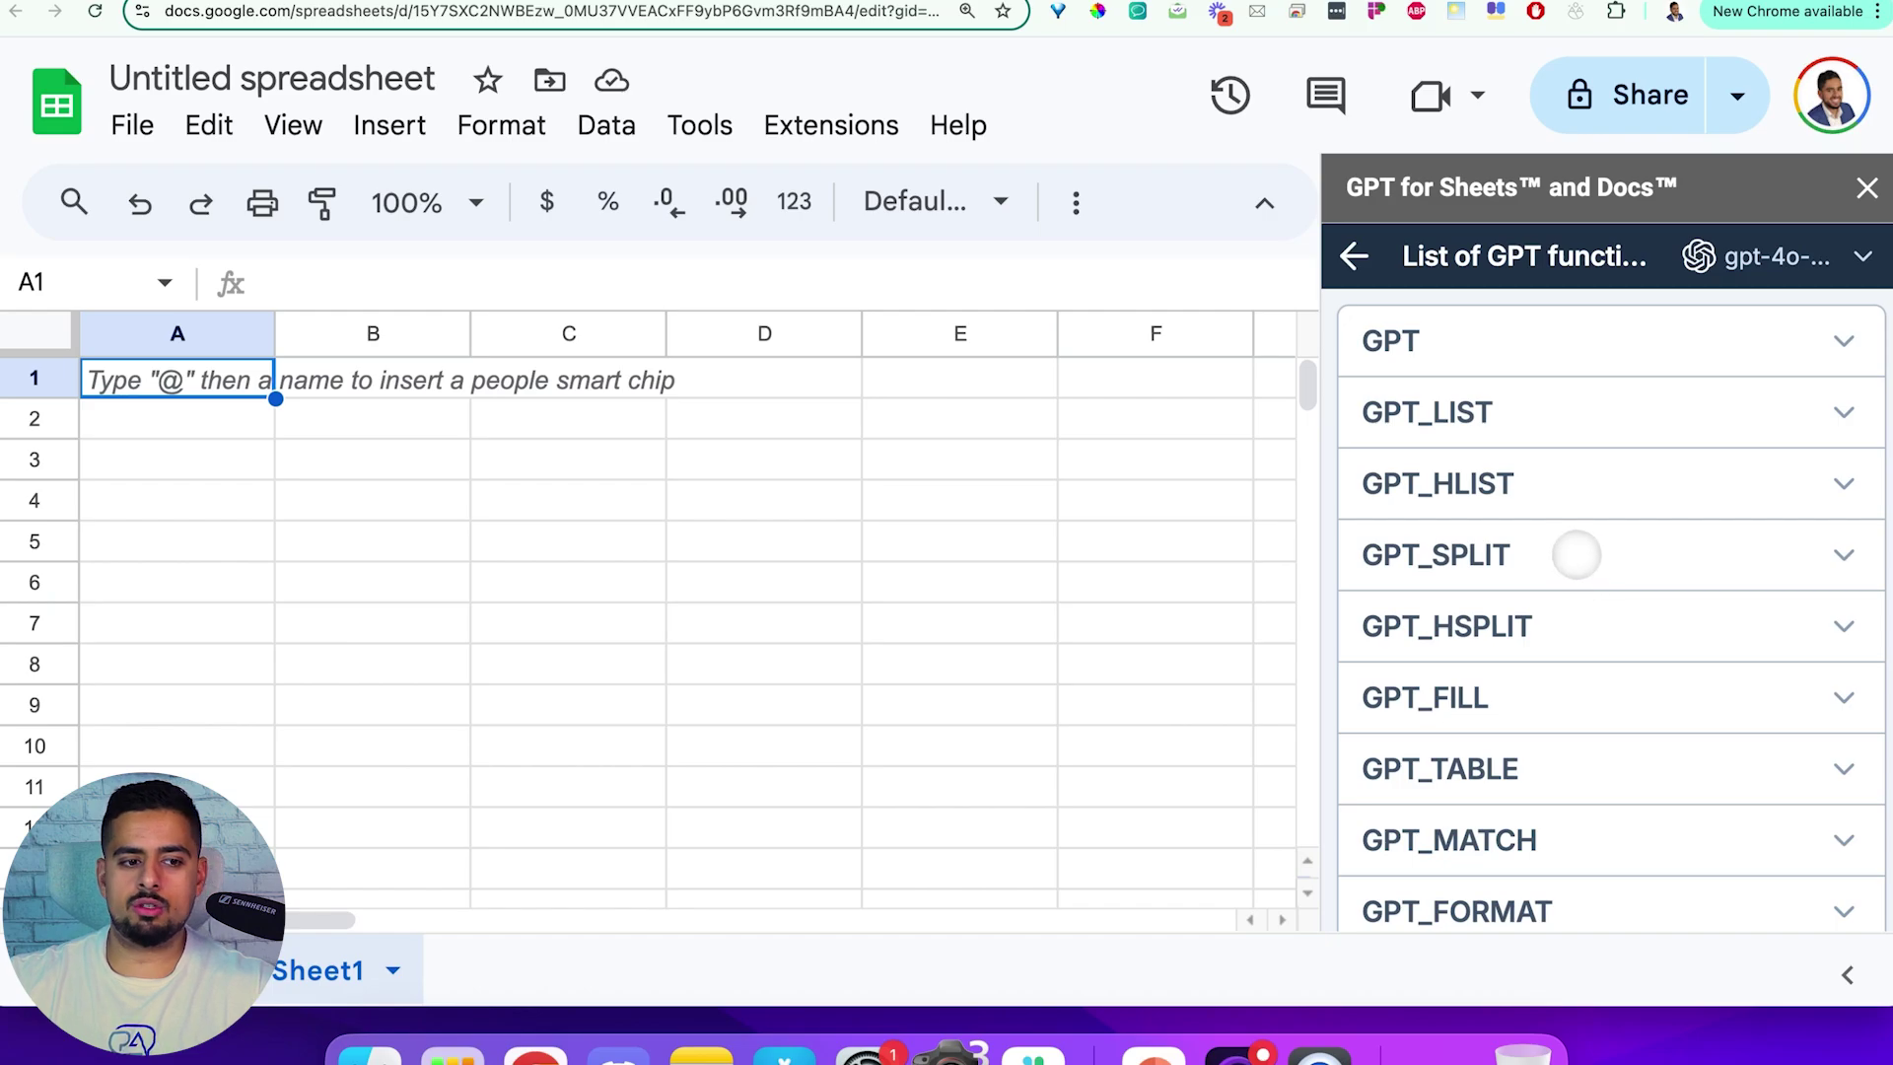
scroll(1563, 558, "down", 2)
scroll(1554, 569, "down", 3)
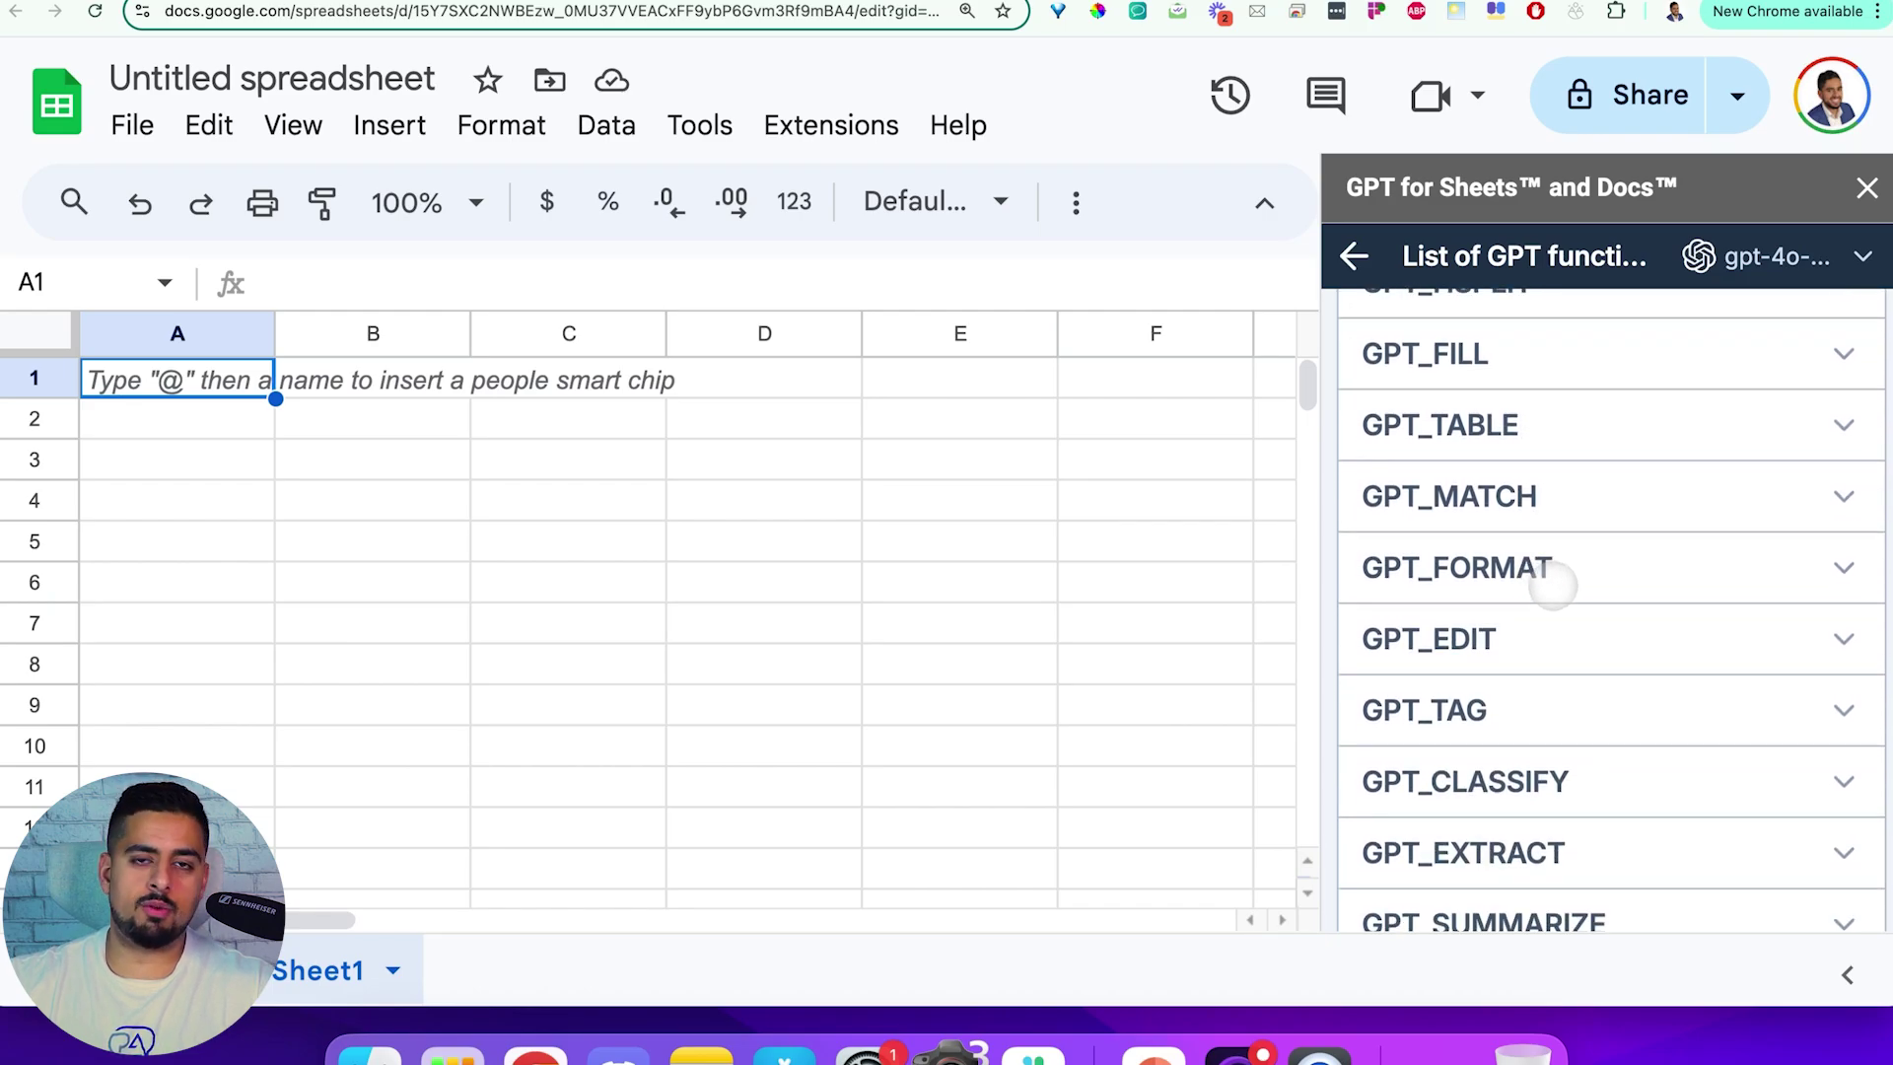
scroll(1534, 584, "up", 5)
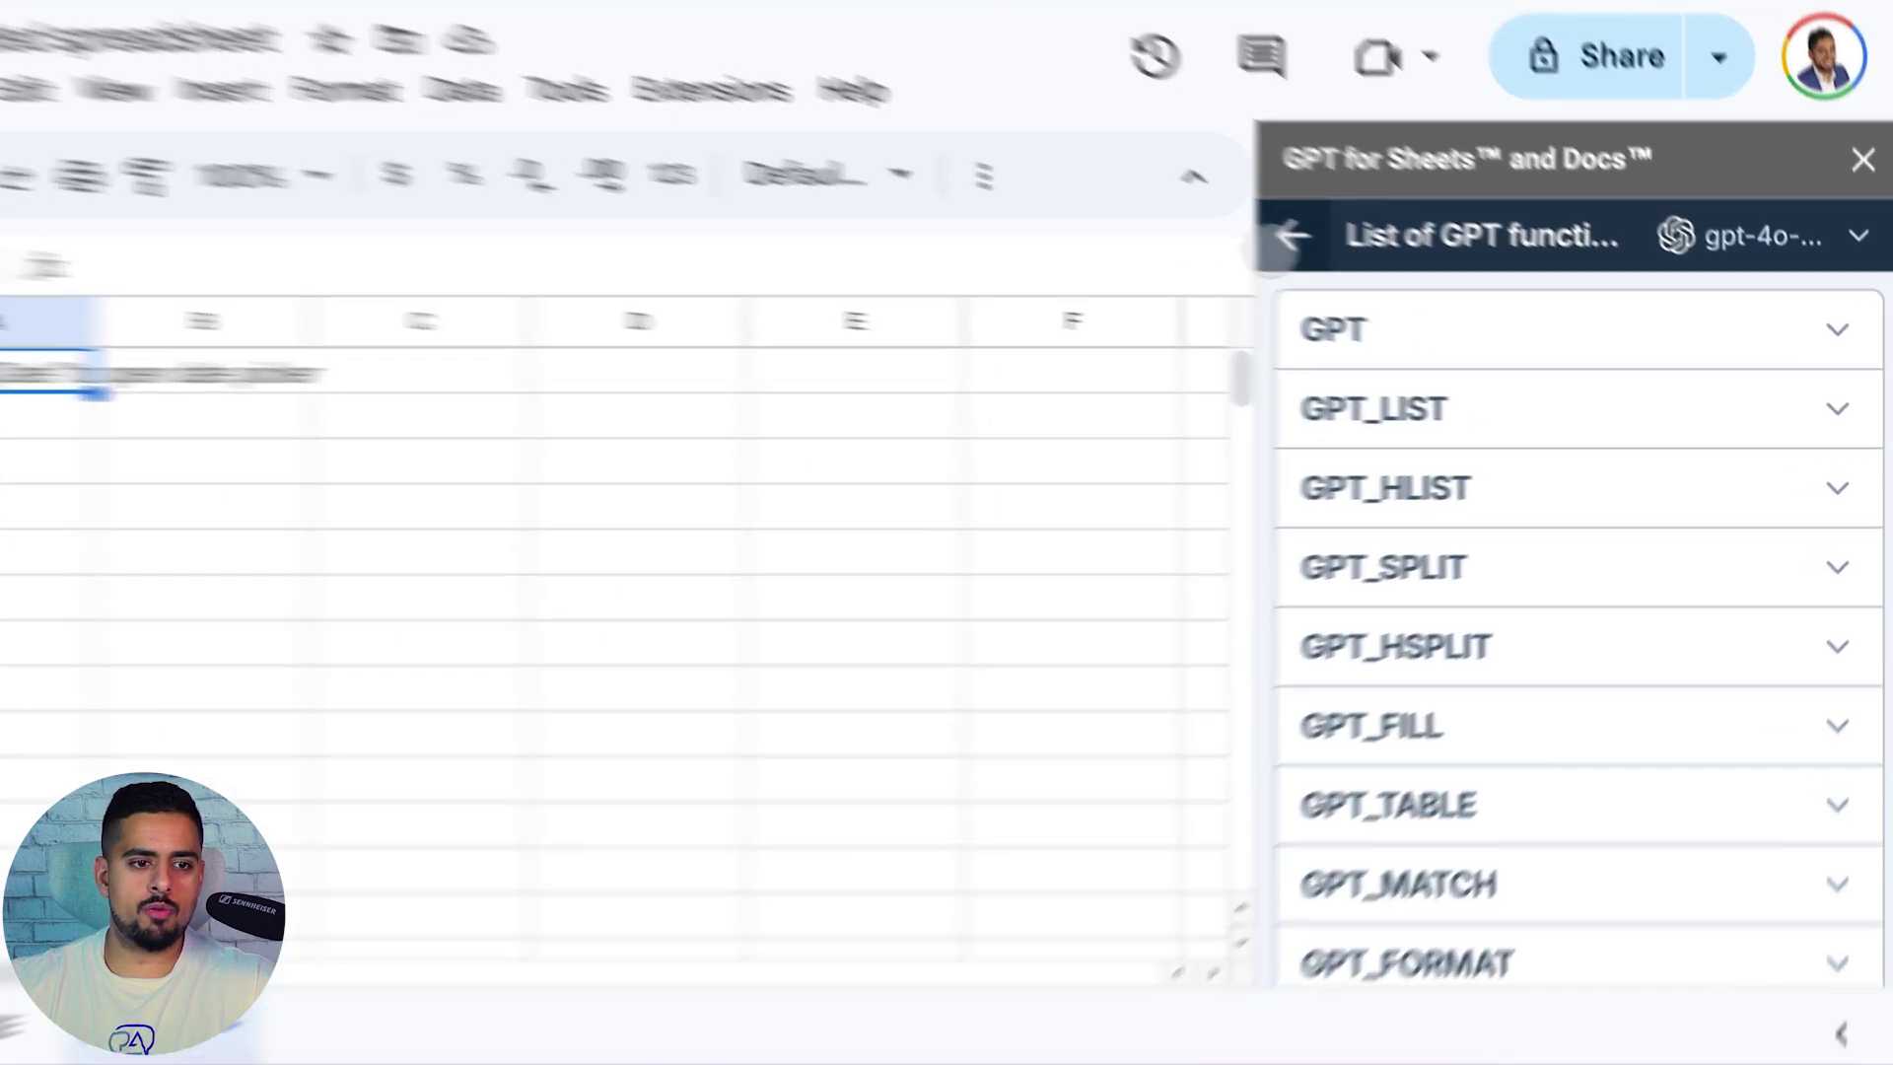
Return to the add-on's home view and expand its Settings
left_click(1354, 259)
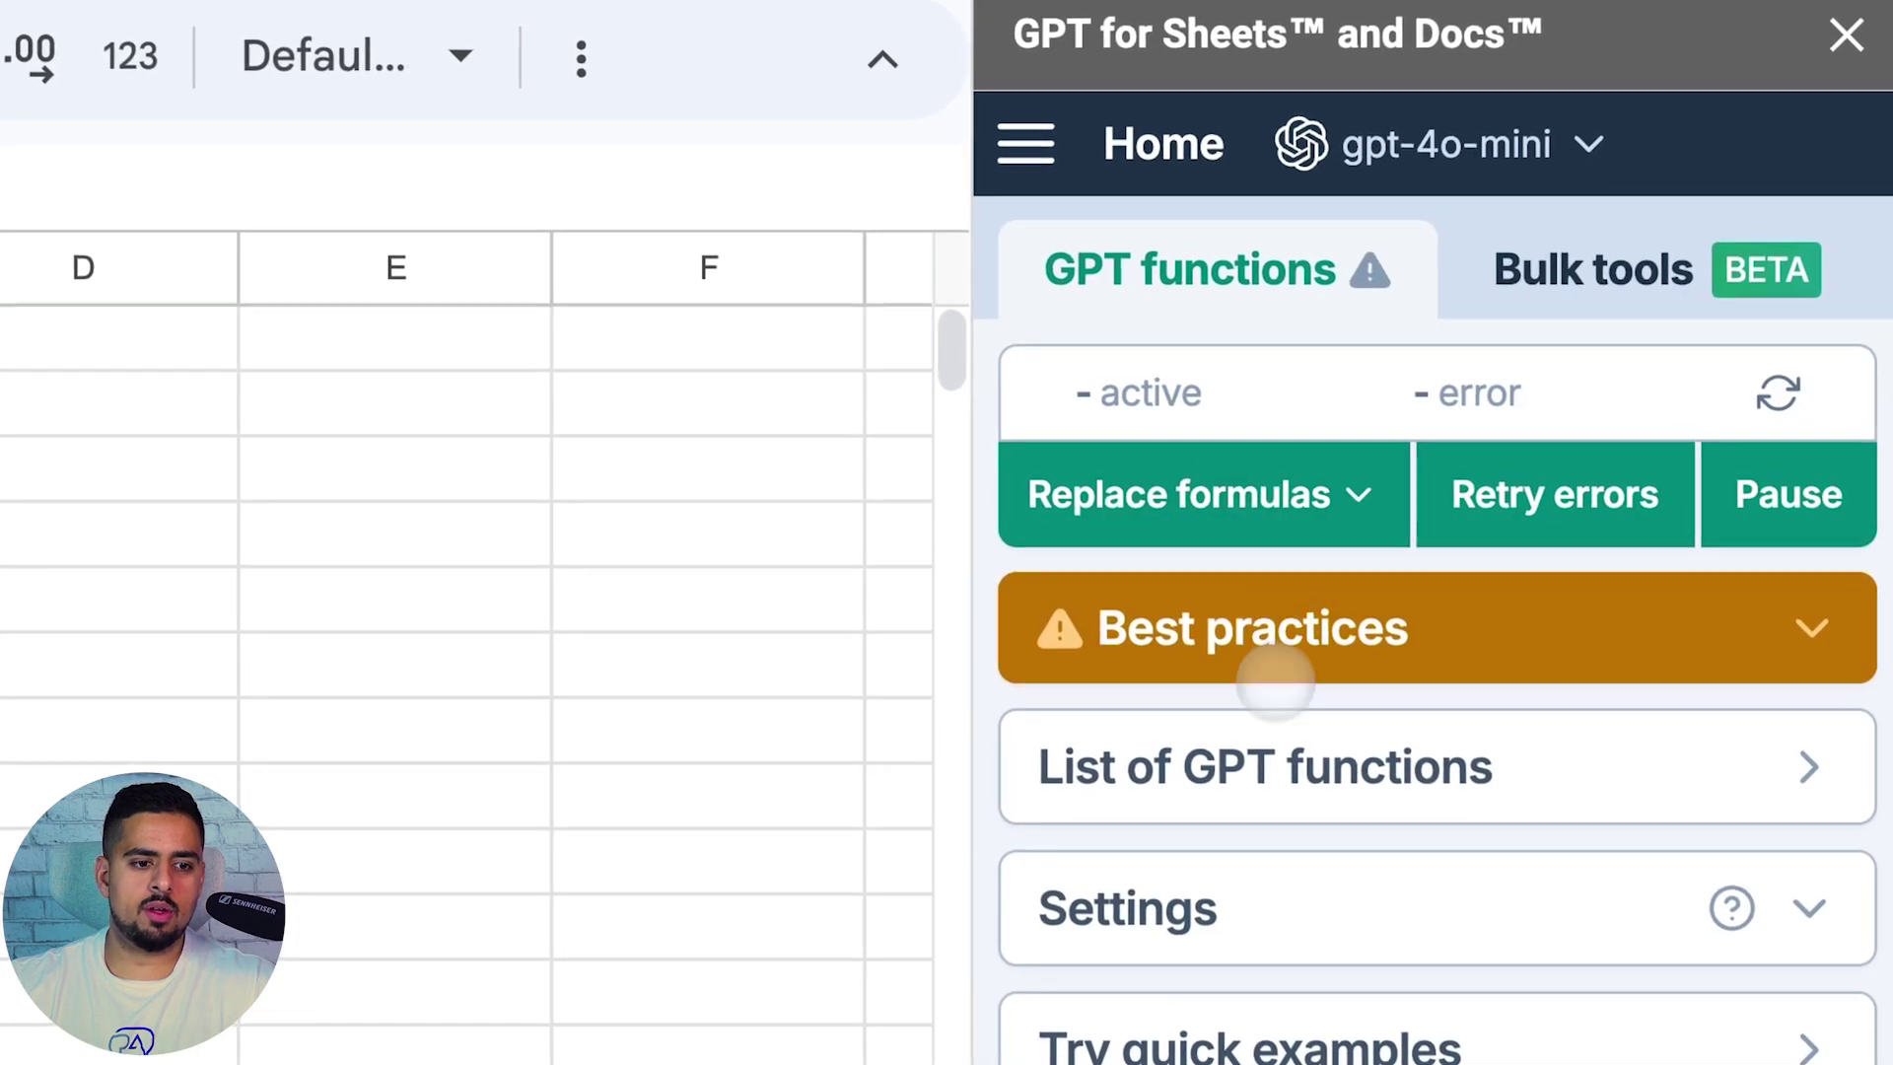
scroll(1281, 690, "down", 1)
left_click(1455, 837)
scroll(1449, 828, "down", 5)
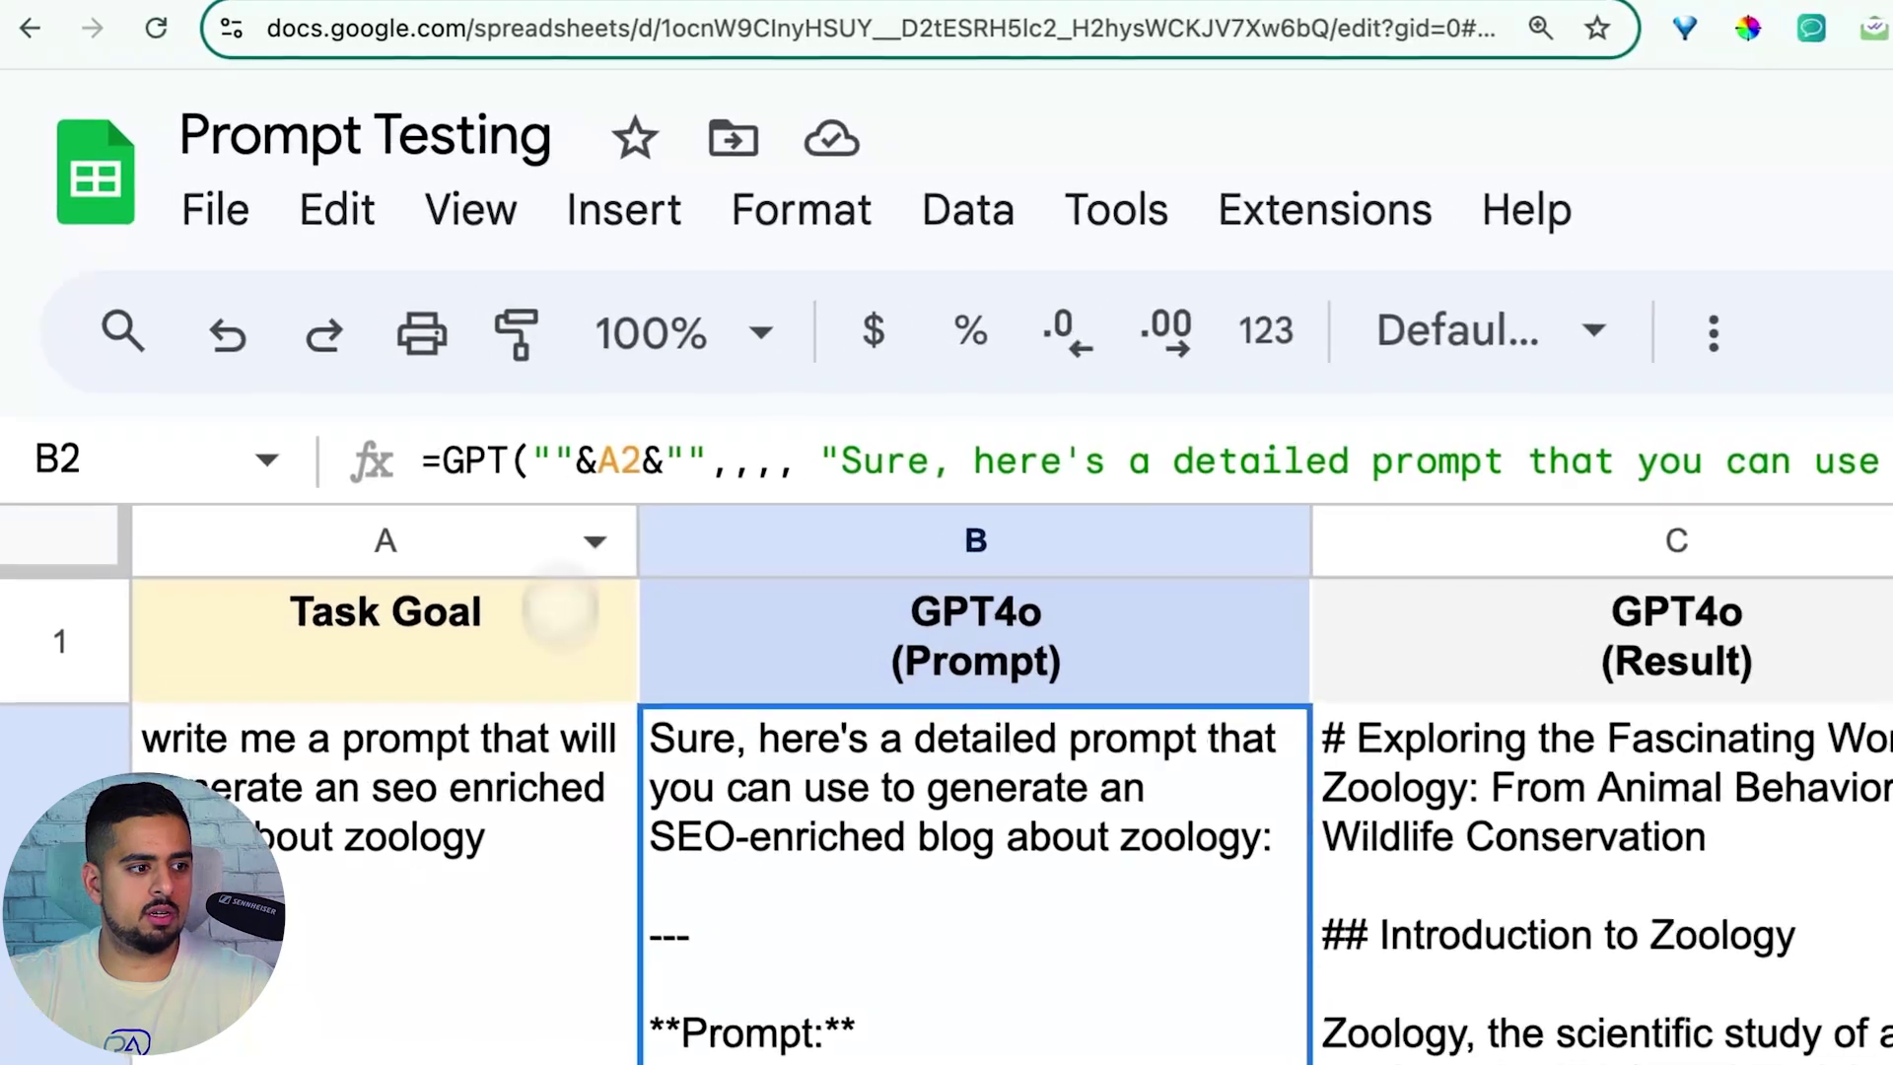
Change the Task Goal in A2 from a zoology blog to a blog about dogs
left_click(432, 750)
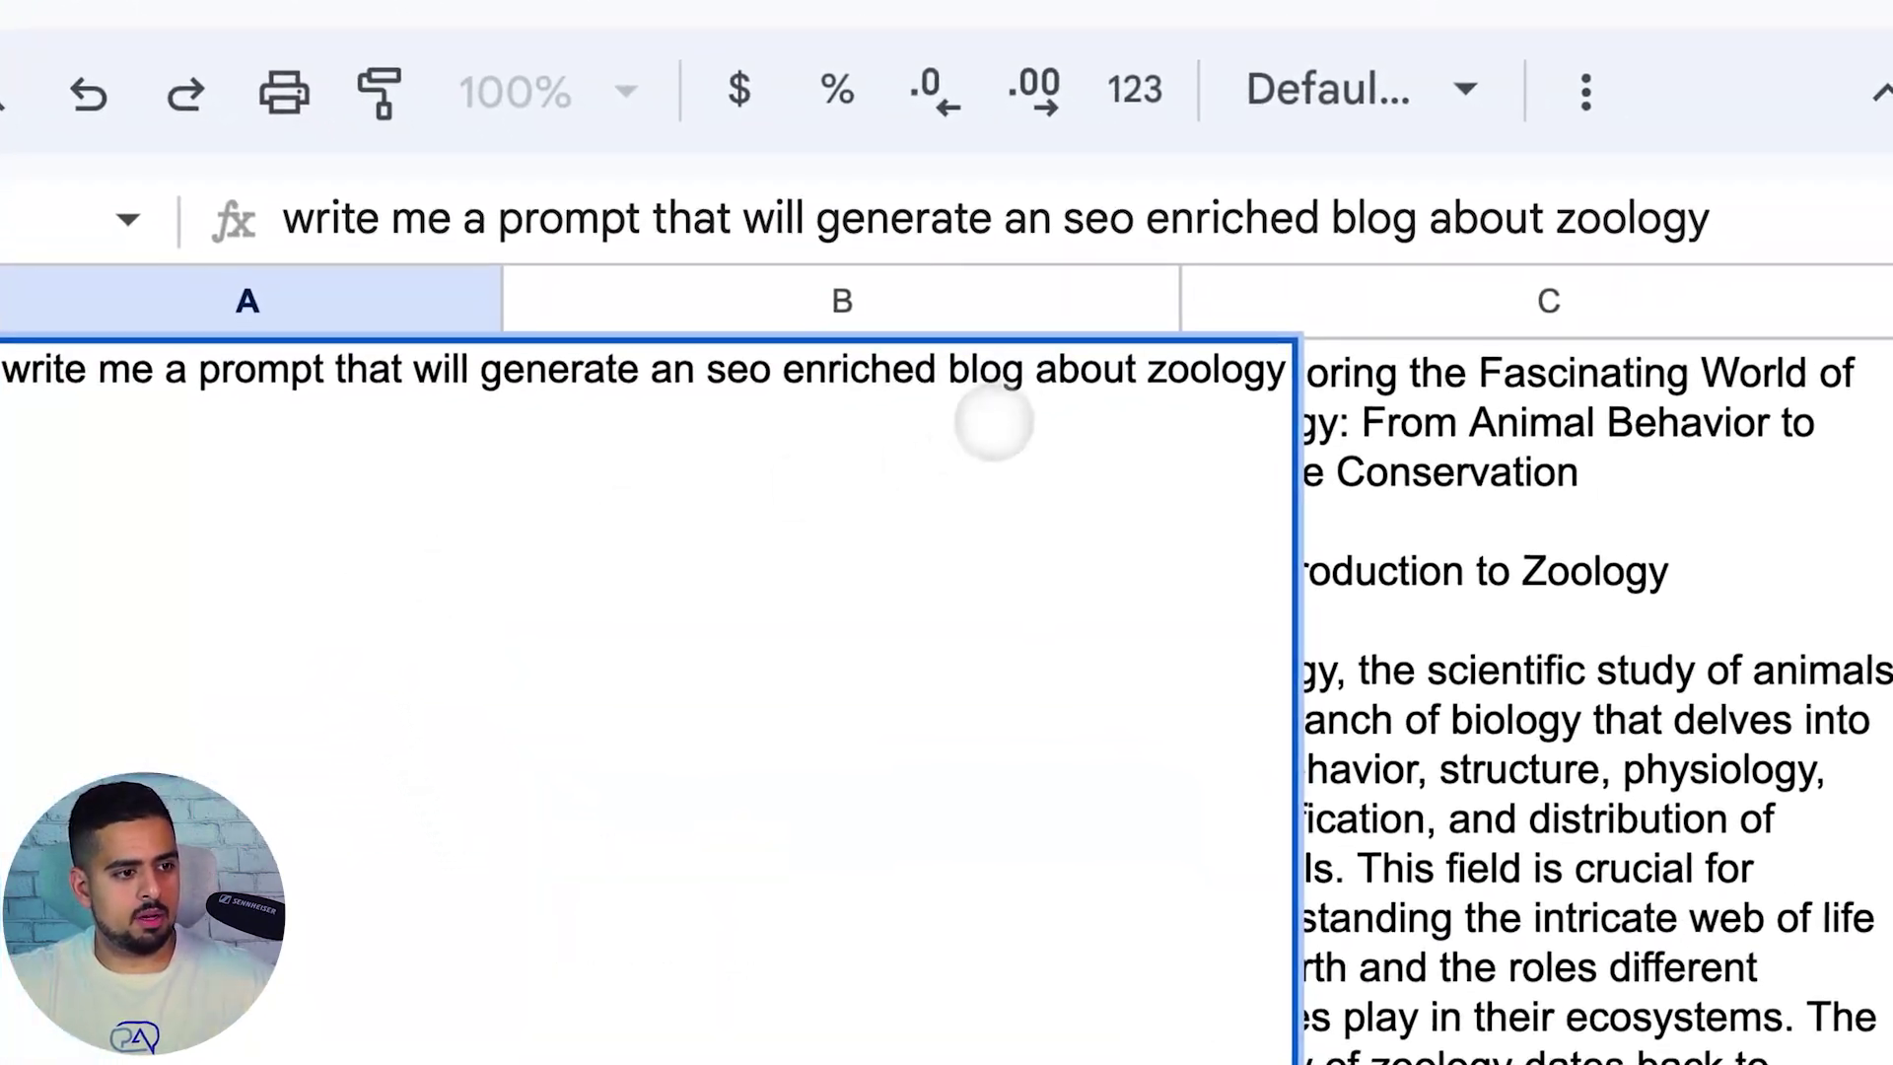
left_click_drag(1151, 376, 1285, 377)
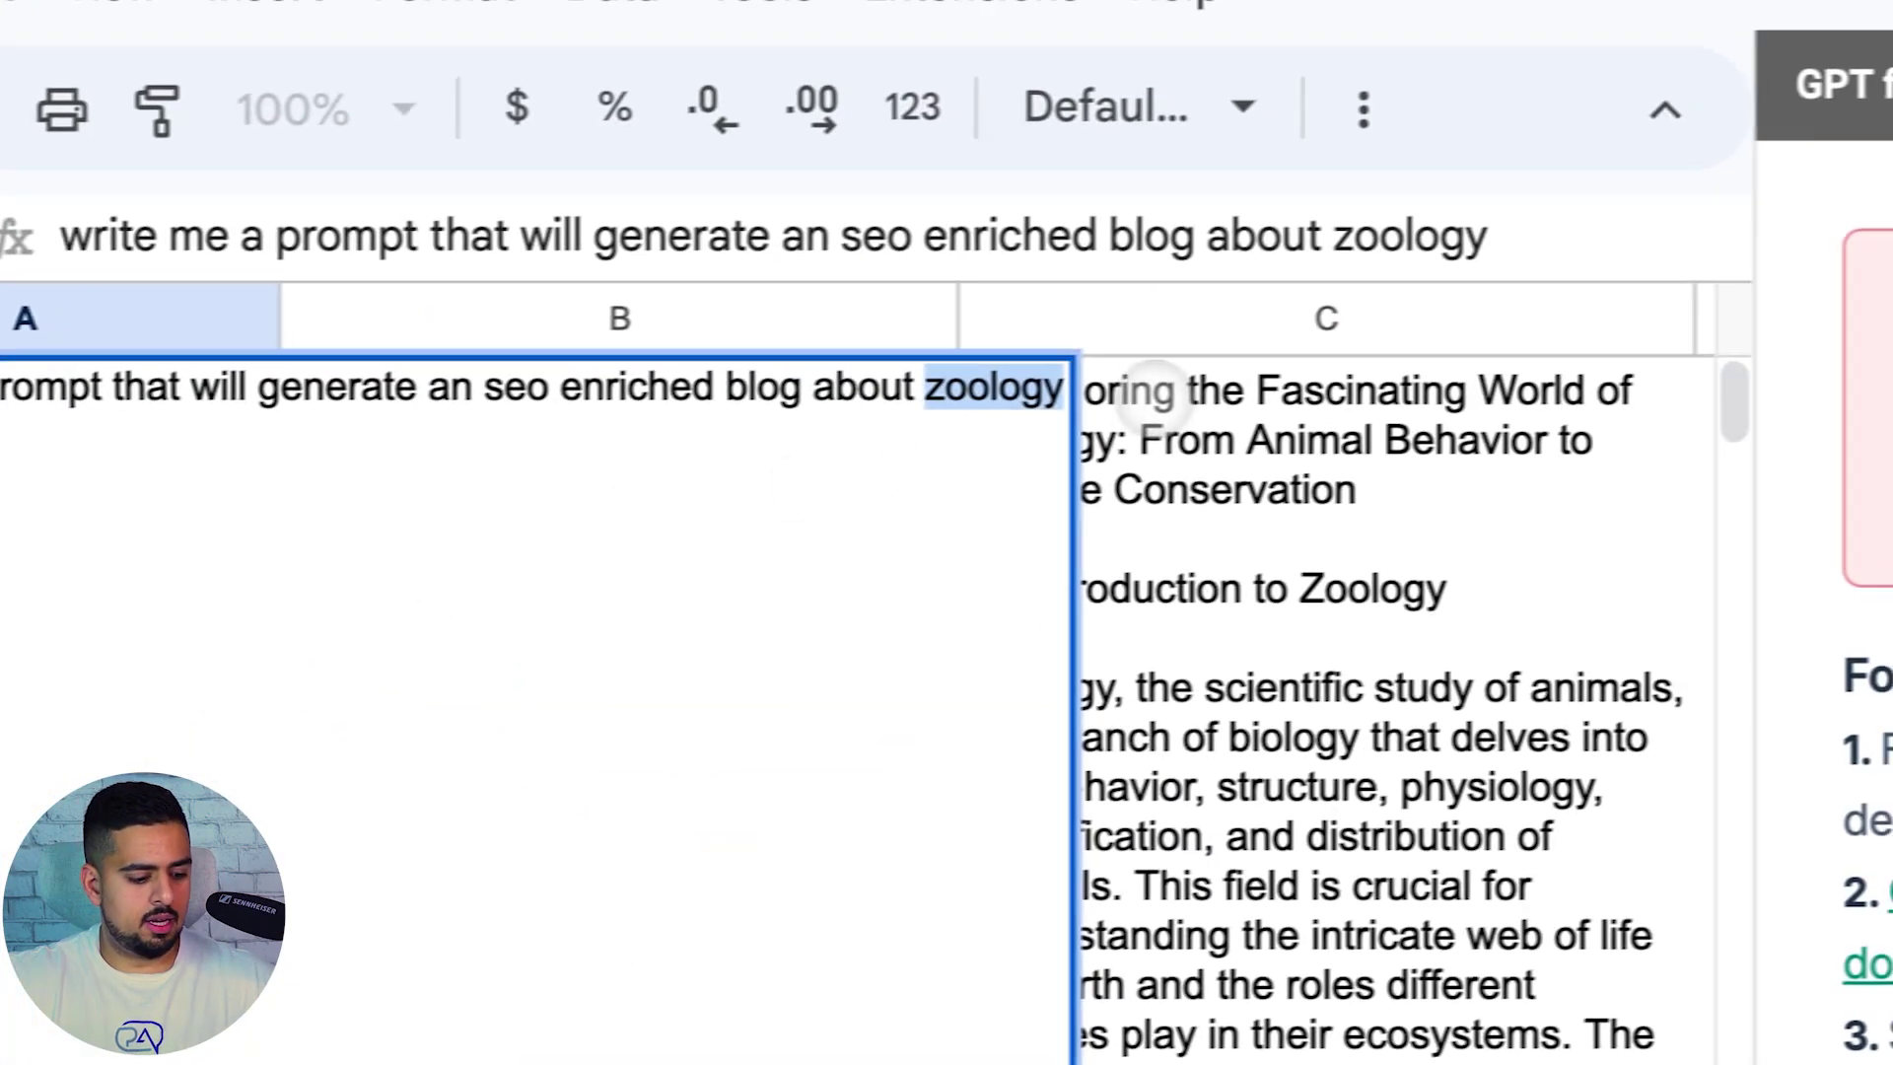
type("d")
key("Return")
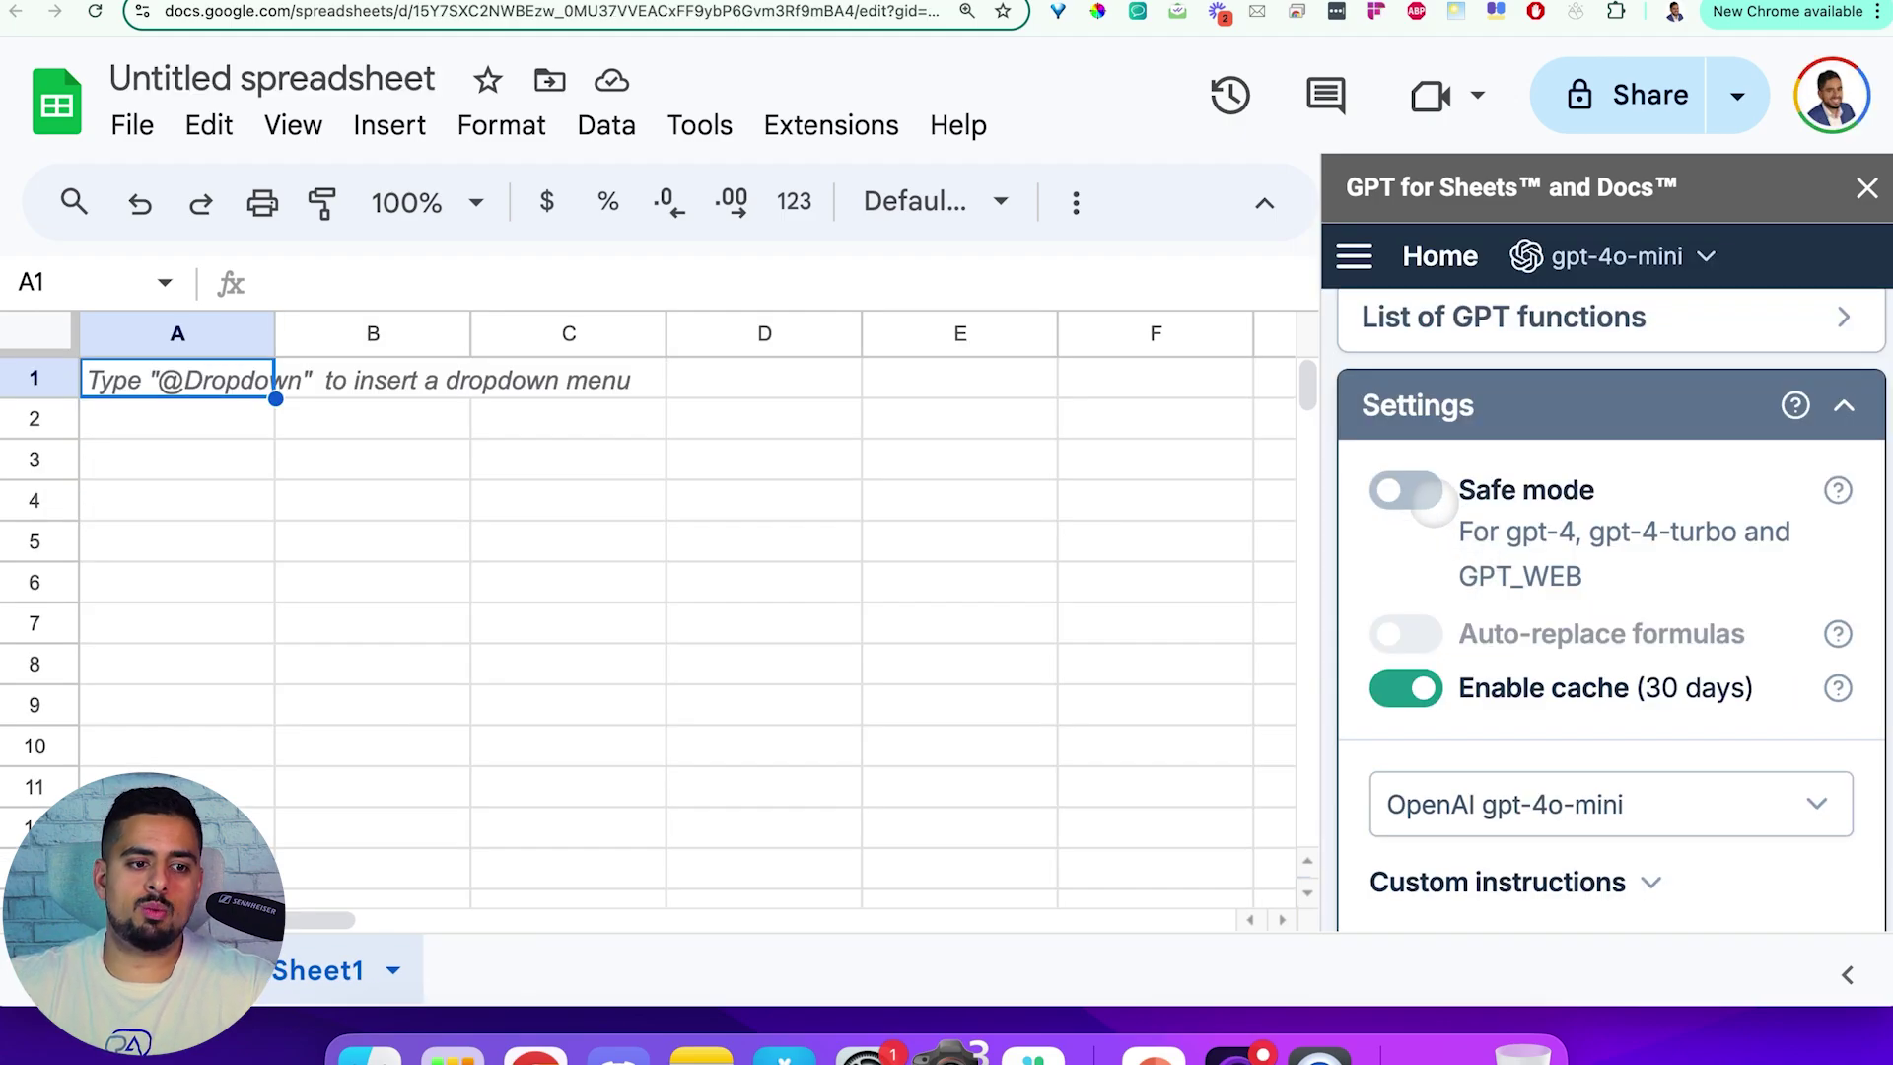
Turn on Safe mode in the add-on settings and close its sign-in prompt
left_click(1430, 498)
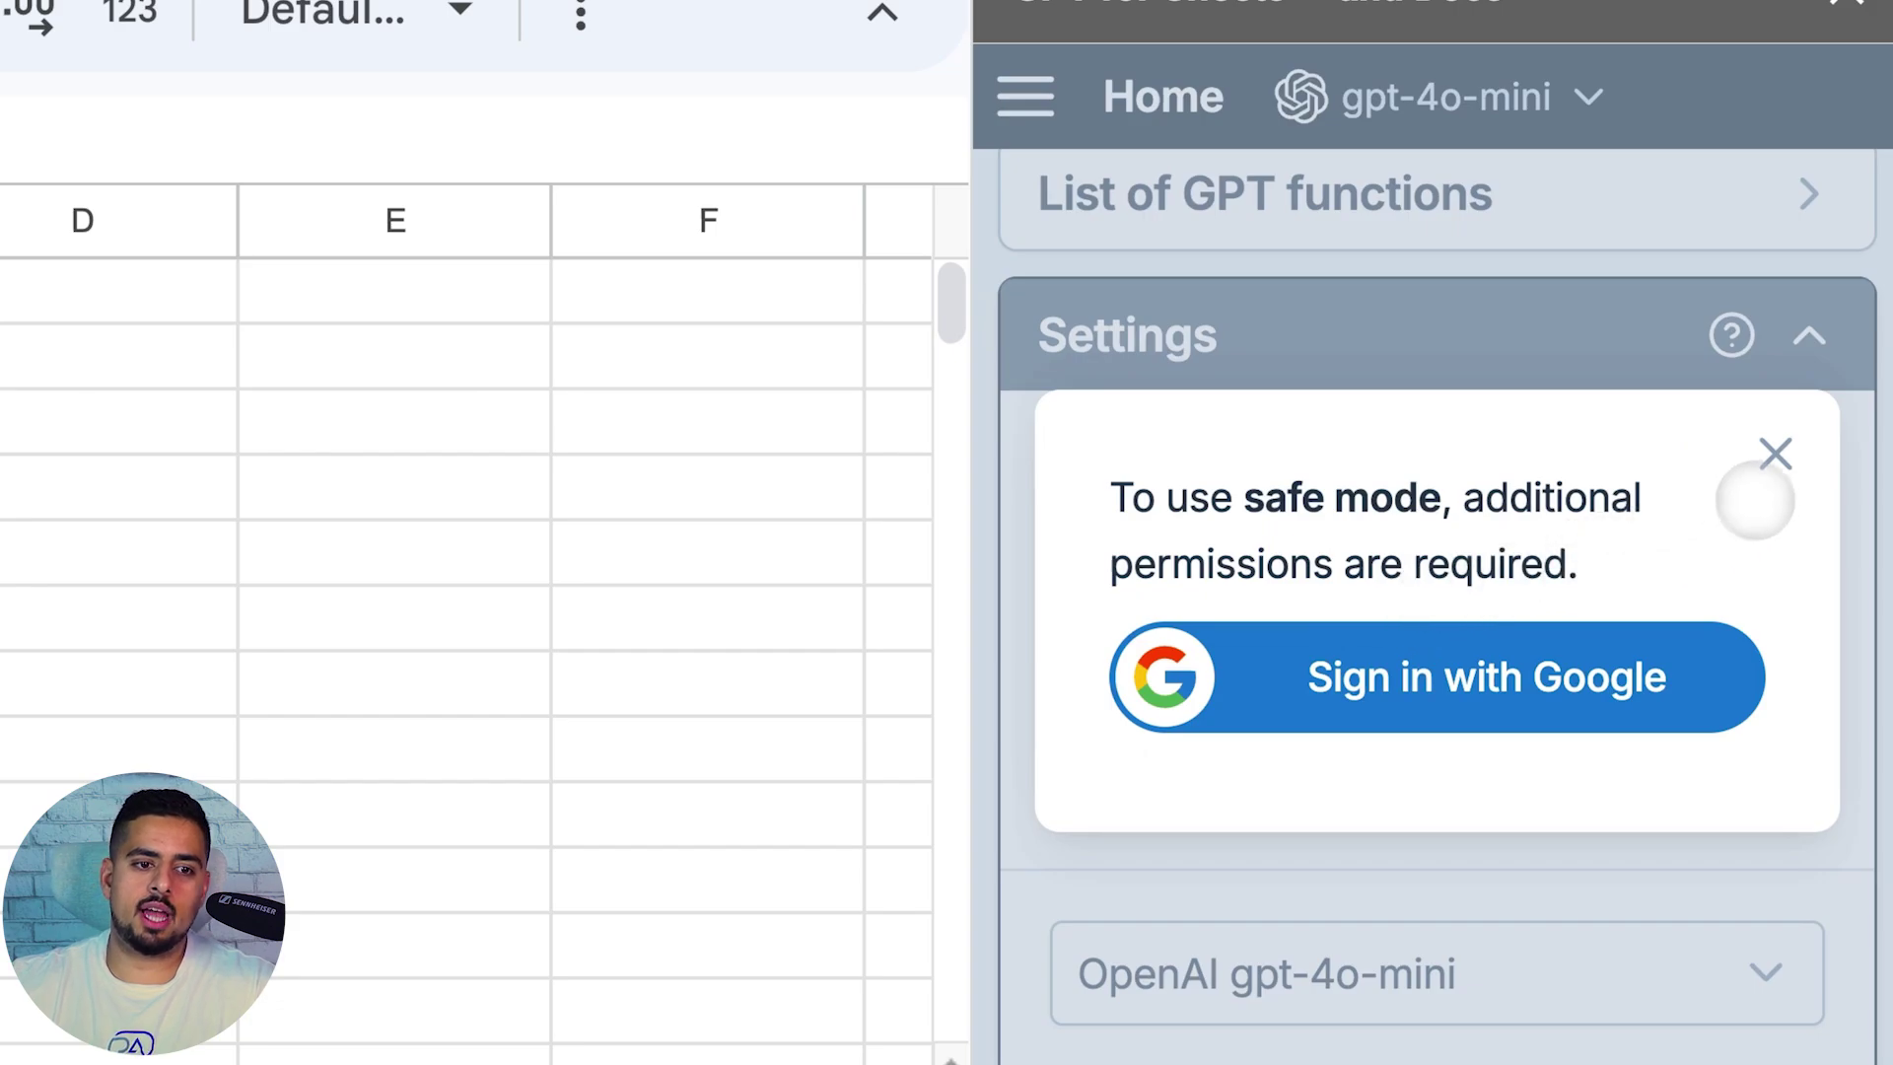
left_click(1773, 454)
scroll(1637, 549, "down", 10)
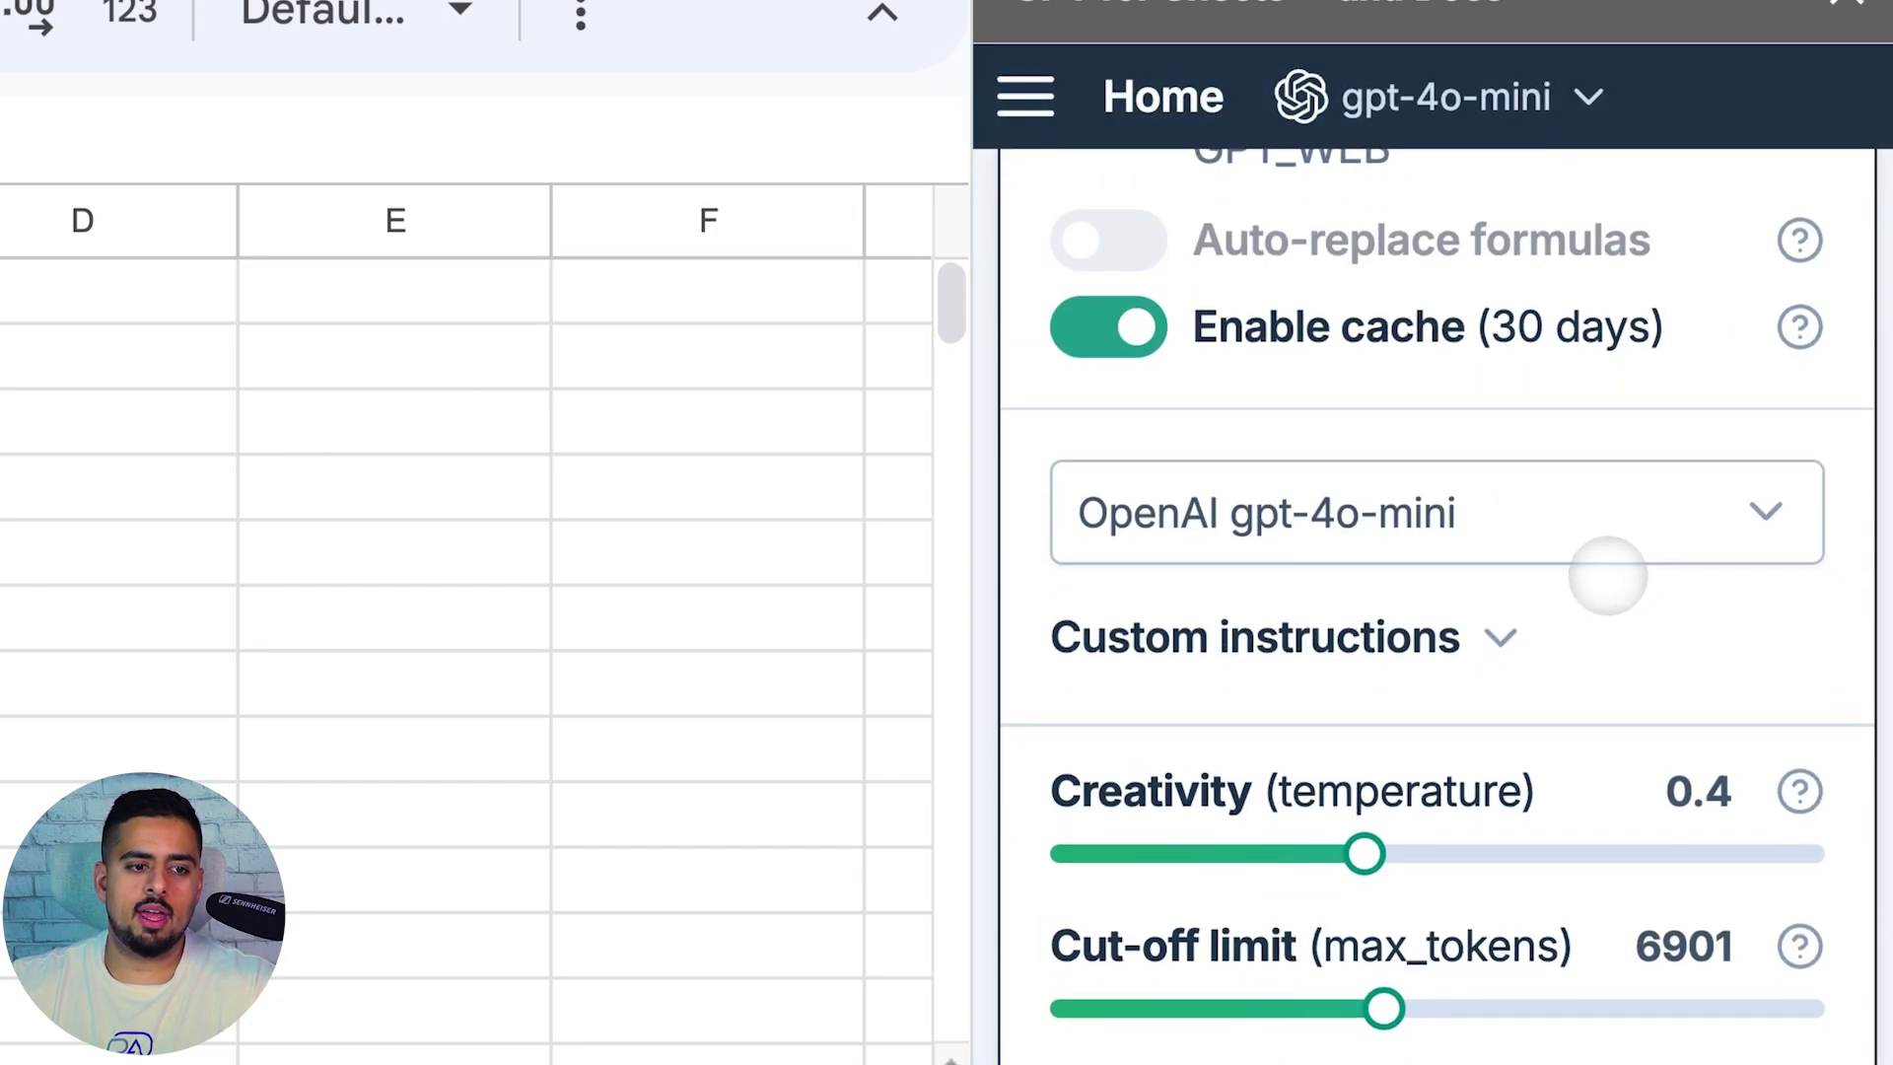
scroll(1588, 603, "down", 2)
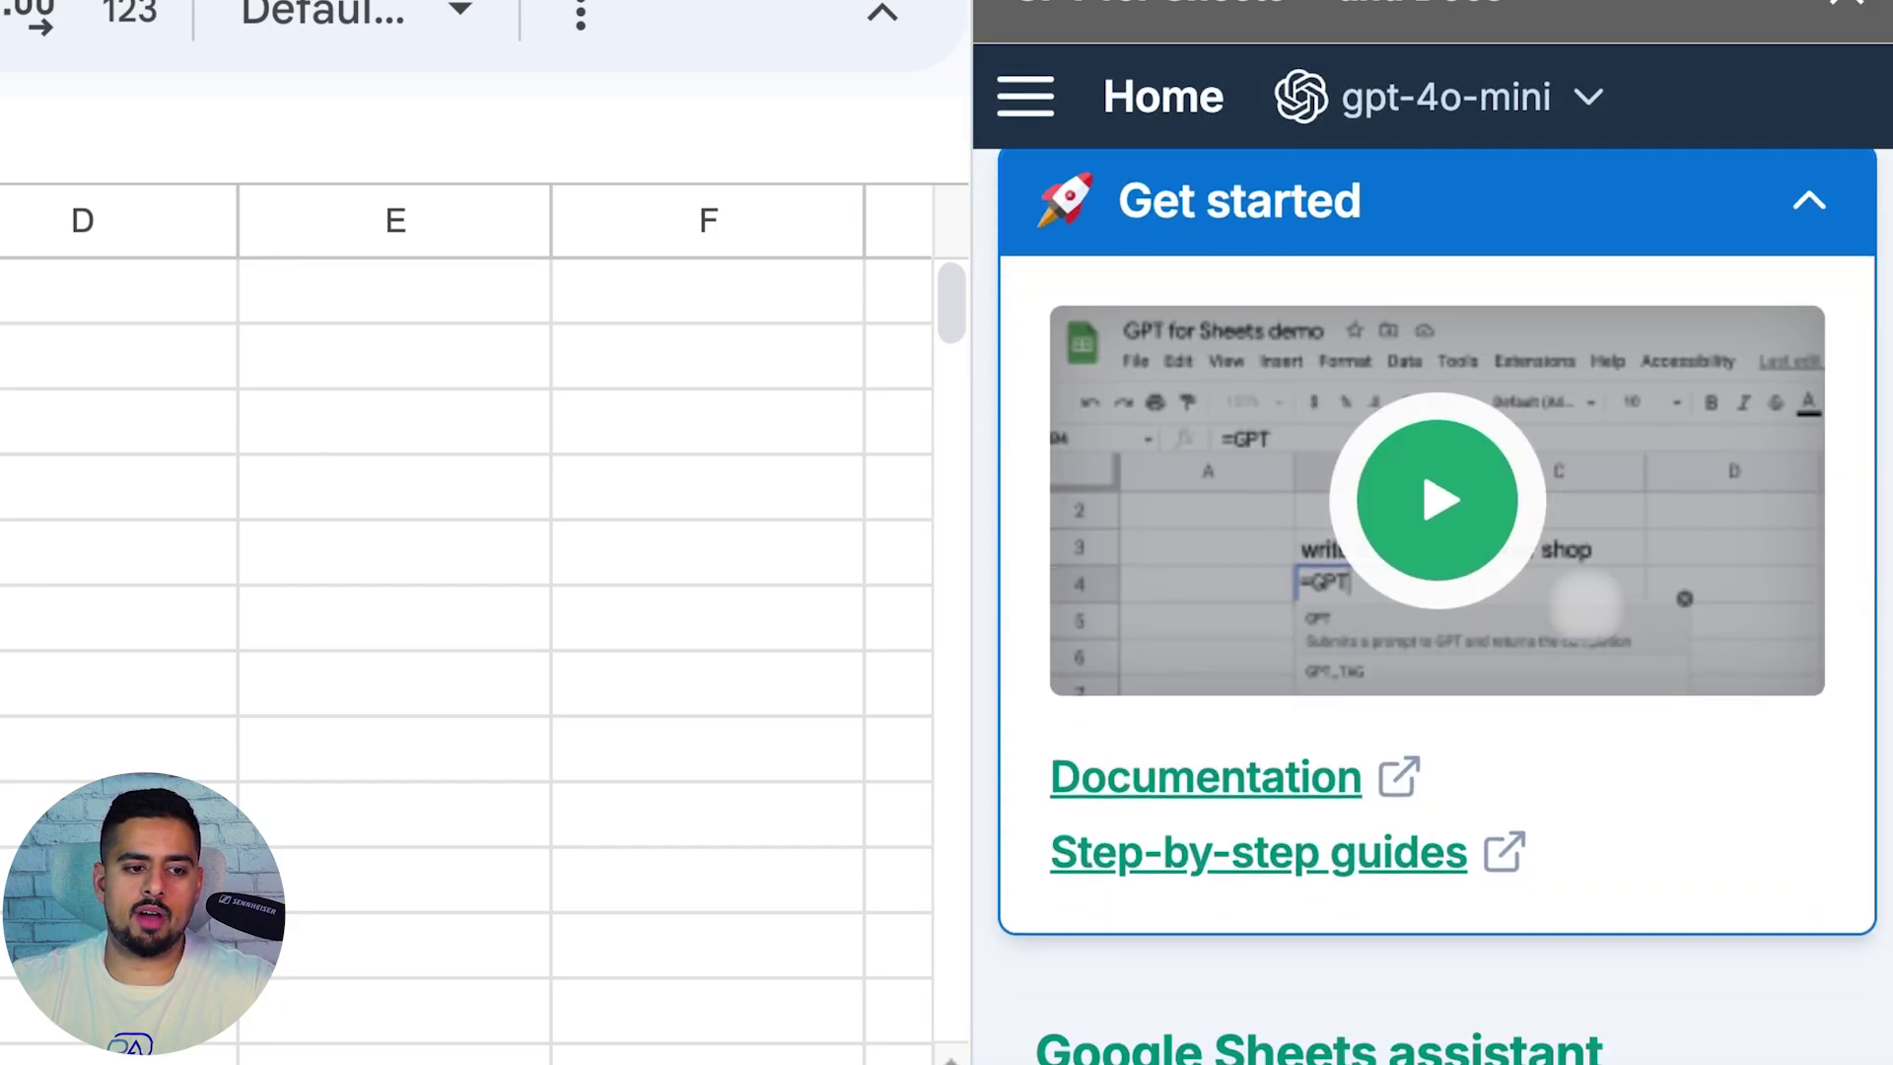
scroll(1580, 604, "up", 15)
Go to the add-on's API keys page to check the saved OpenAI key
left_click(1028, 98)
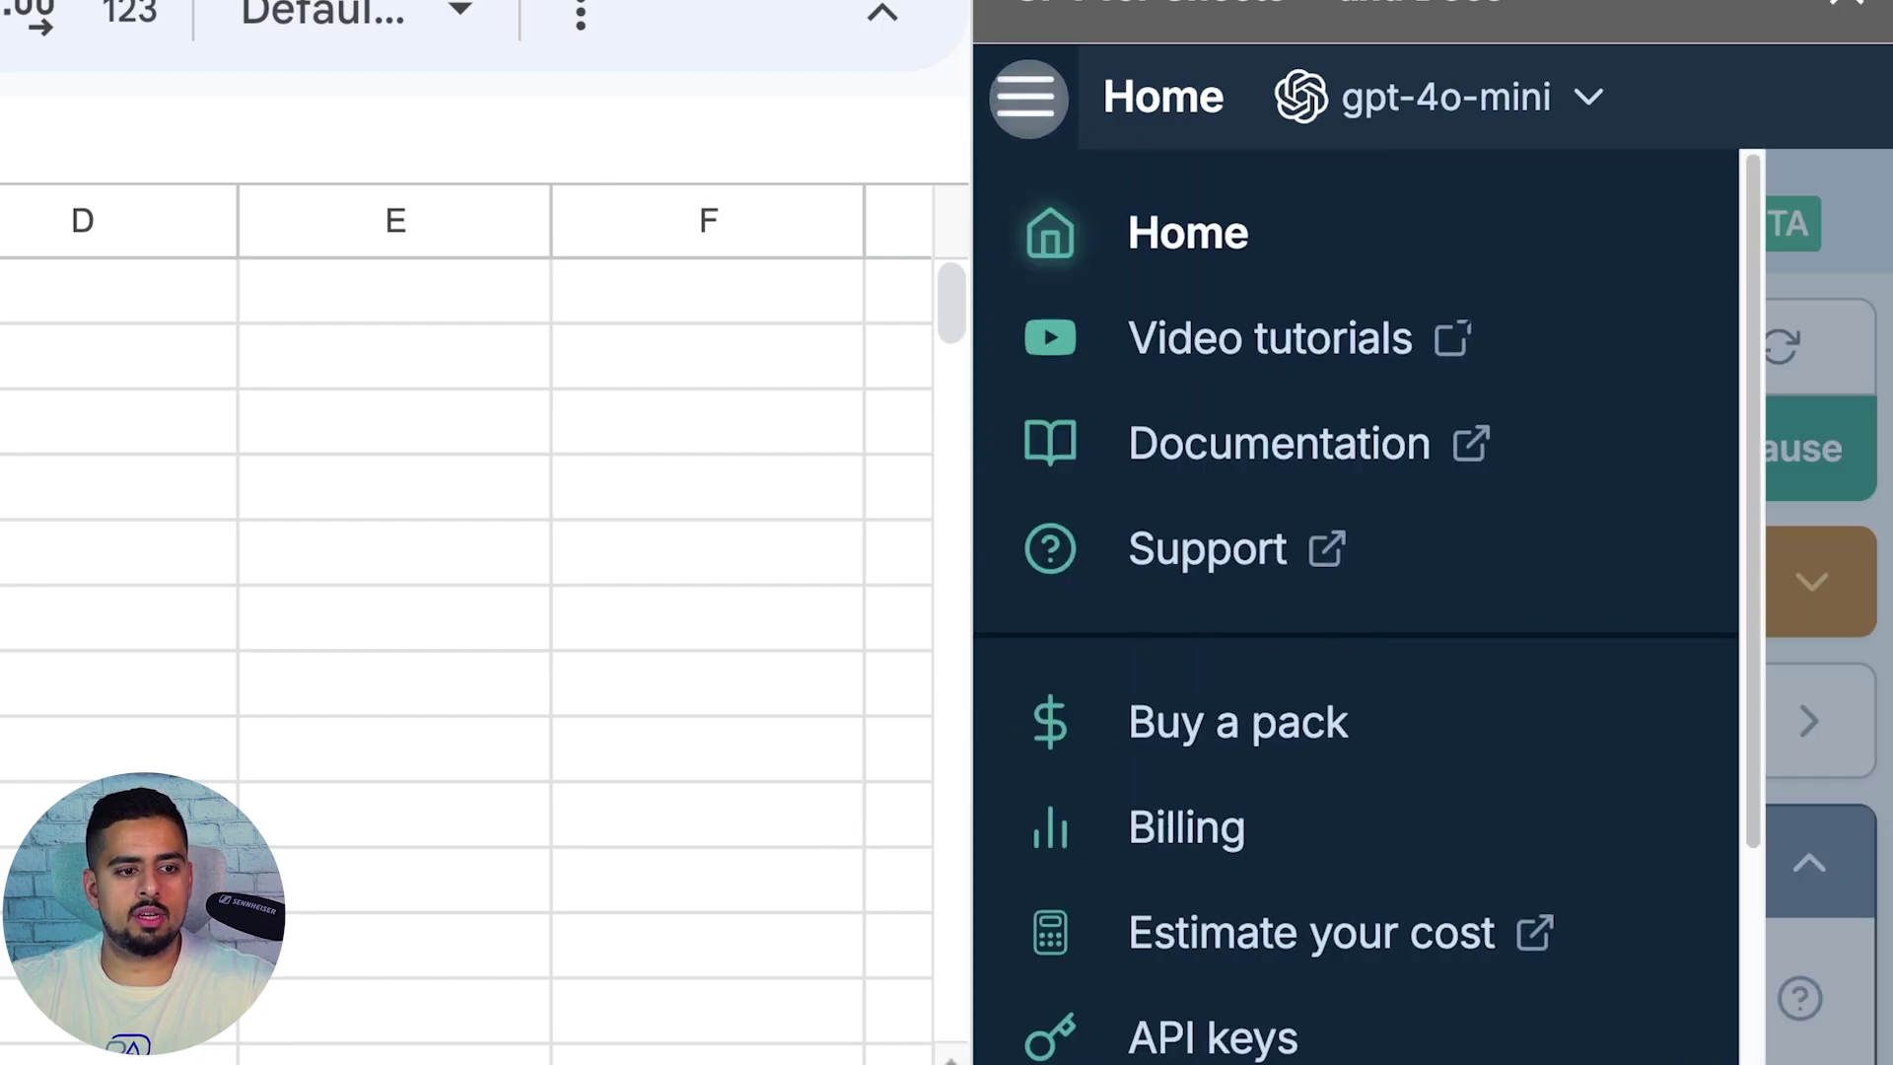
scroll(1179, 700, "down", 1)
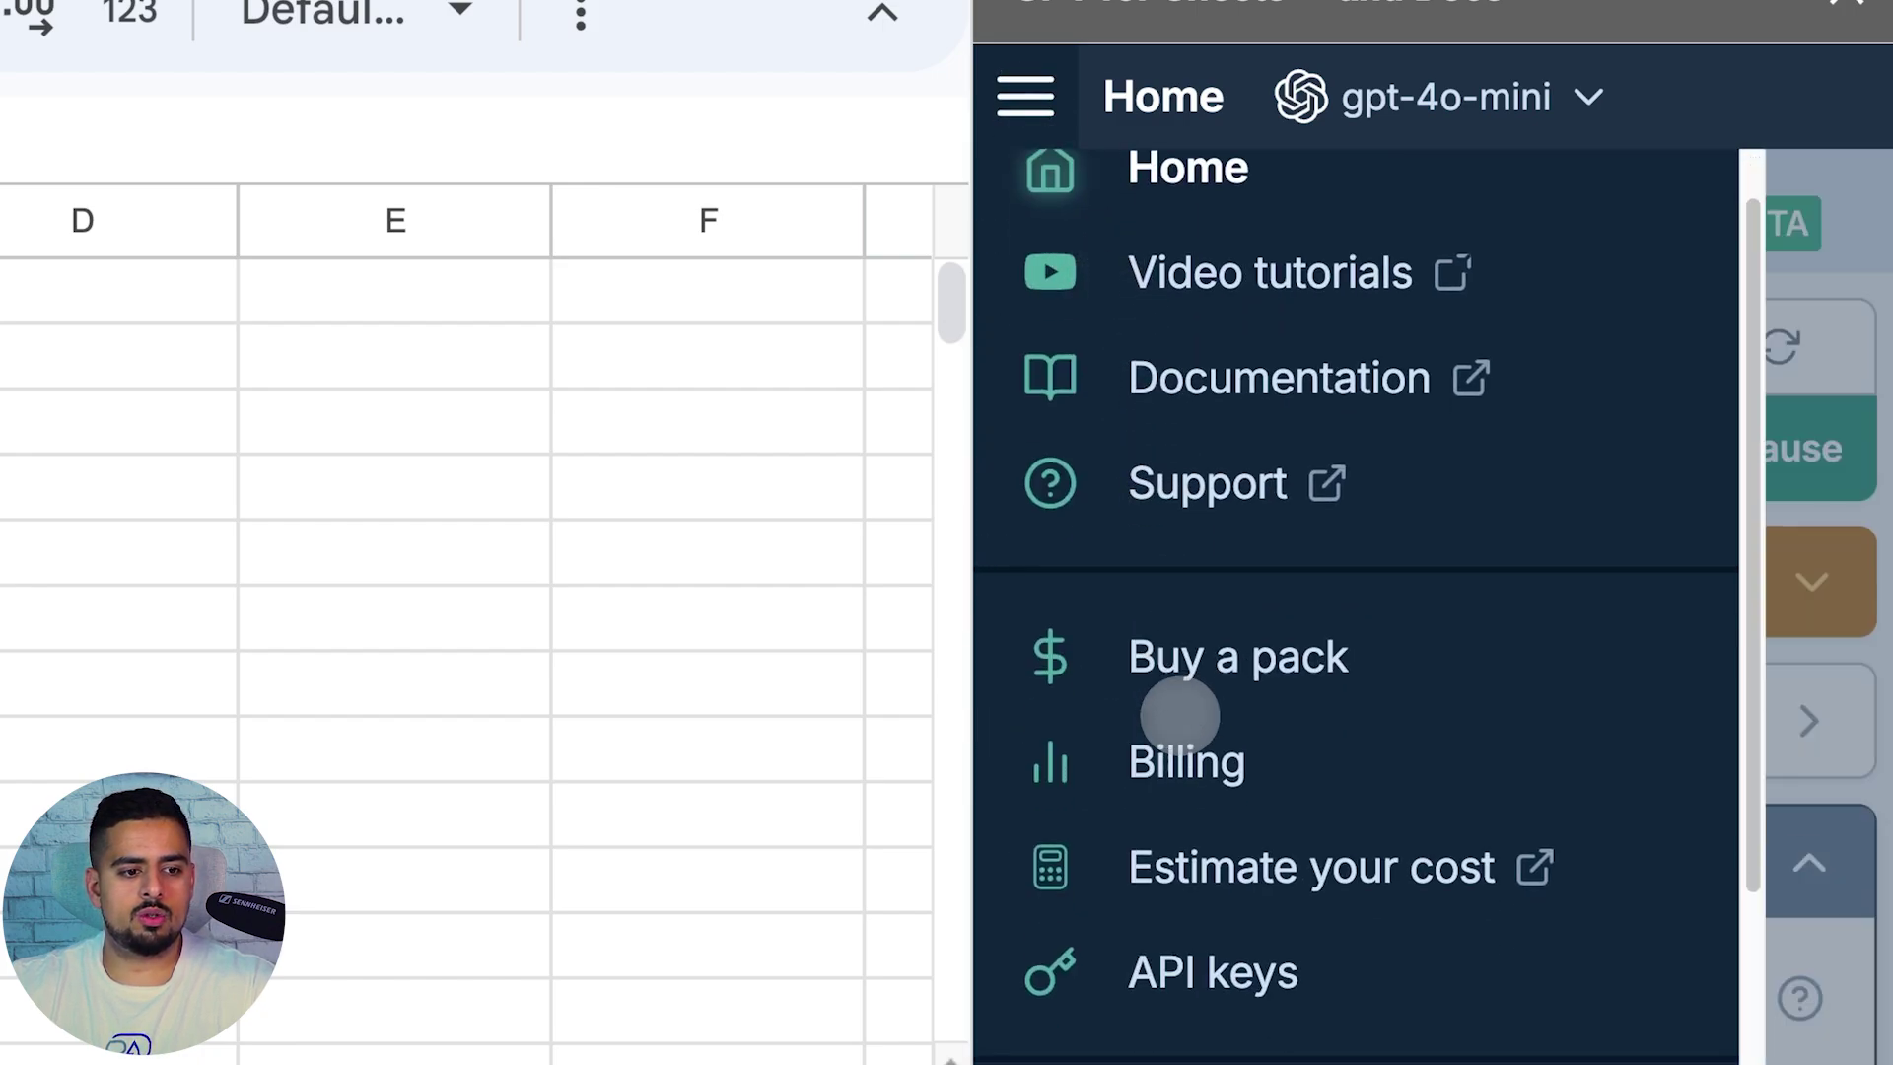
left_click(1210, 952)
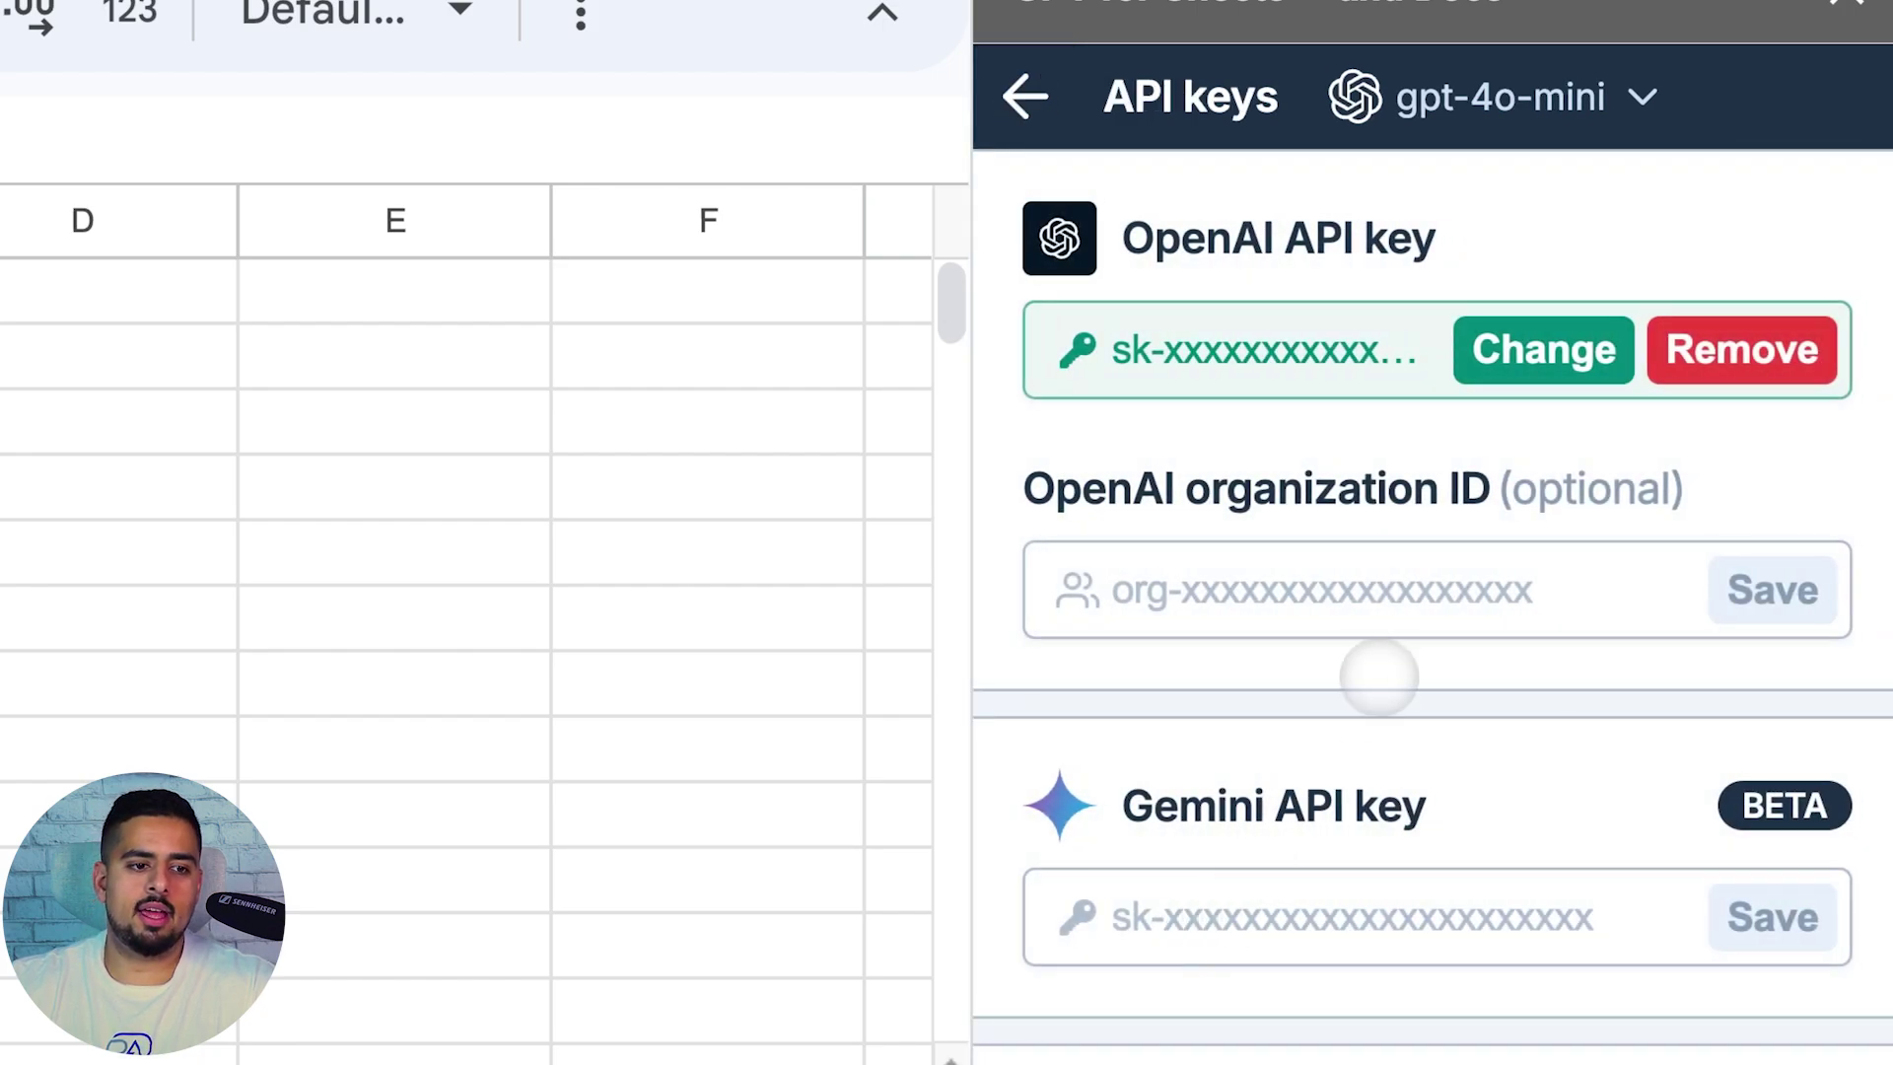
scroll(1380, 670, "down", 6)
scroll(1538, 621, "up", 6)
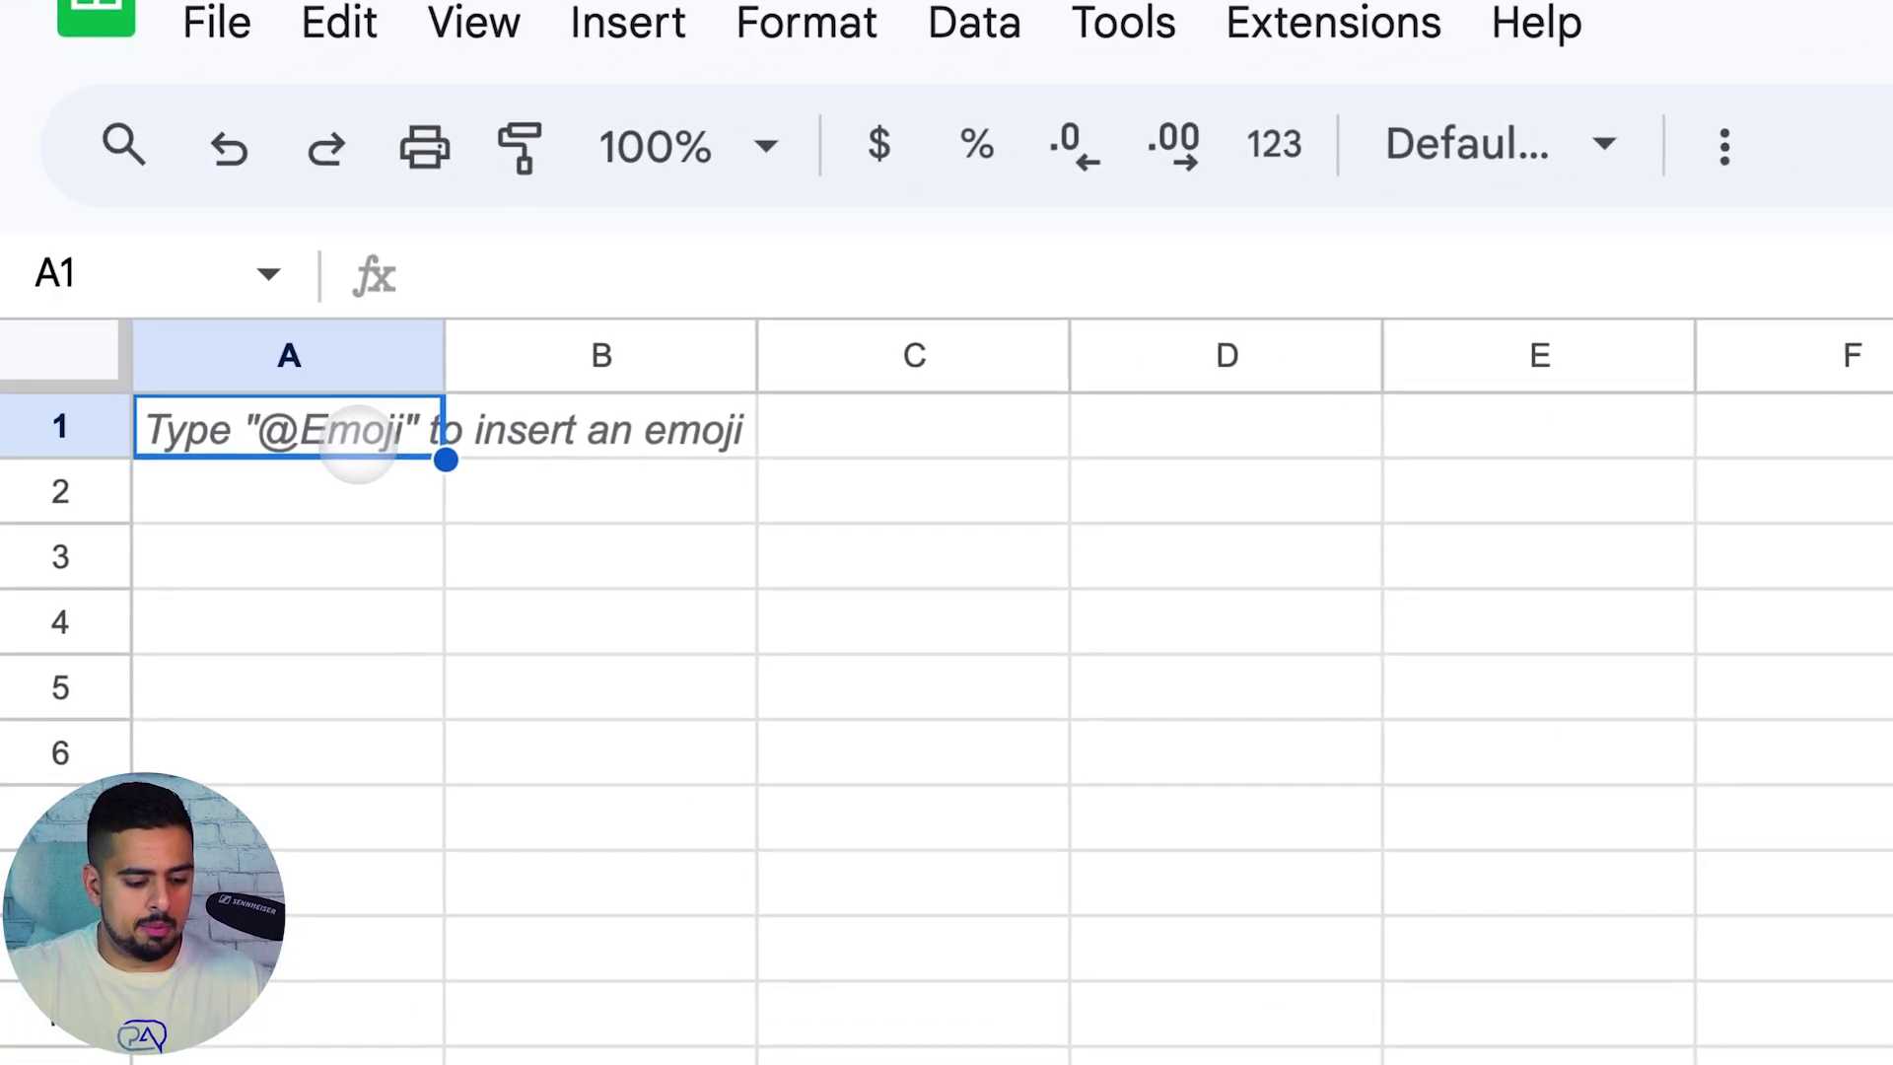
Enter =GPT("tell me a story") in cell A1 to generate a story
type("=GPT")
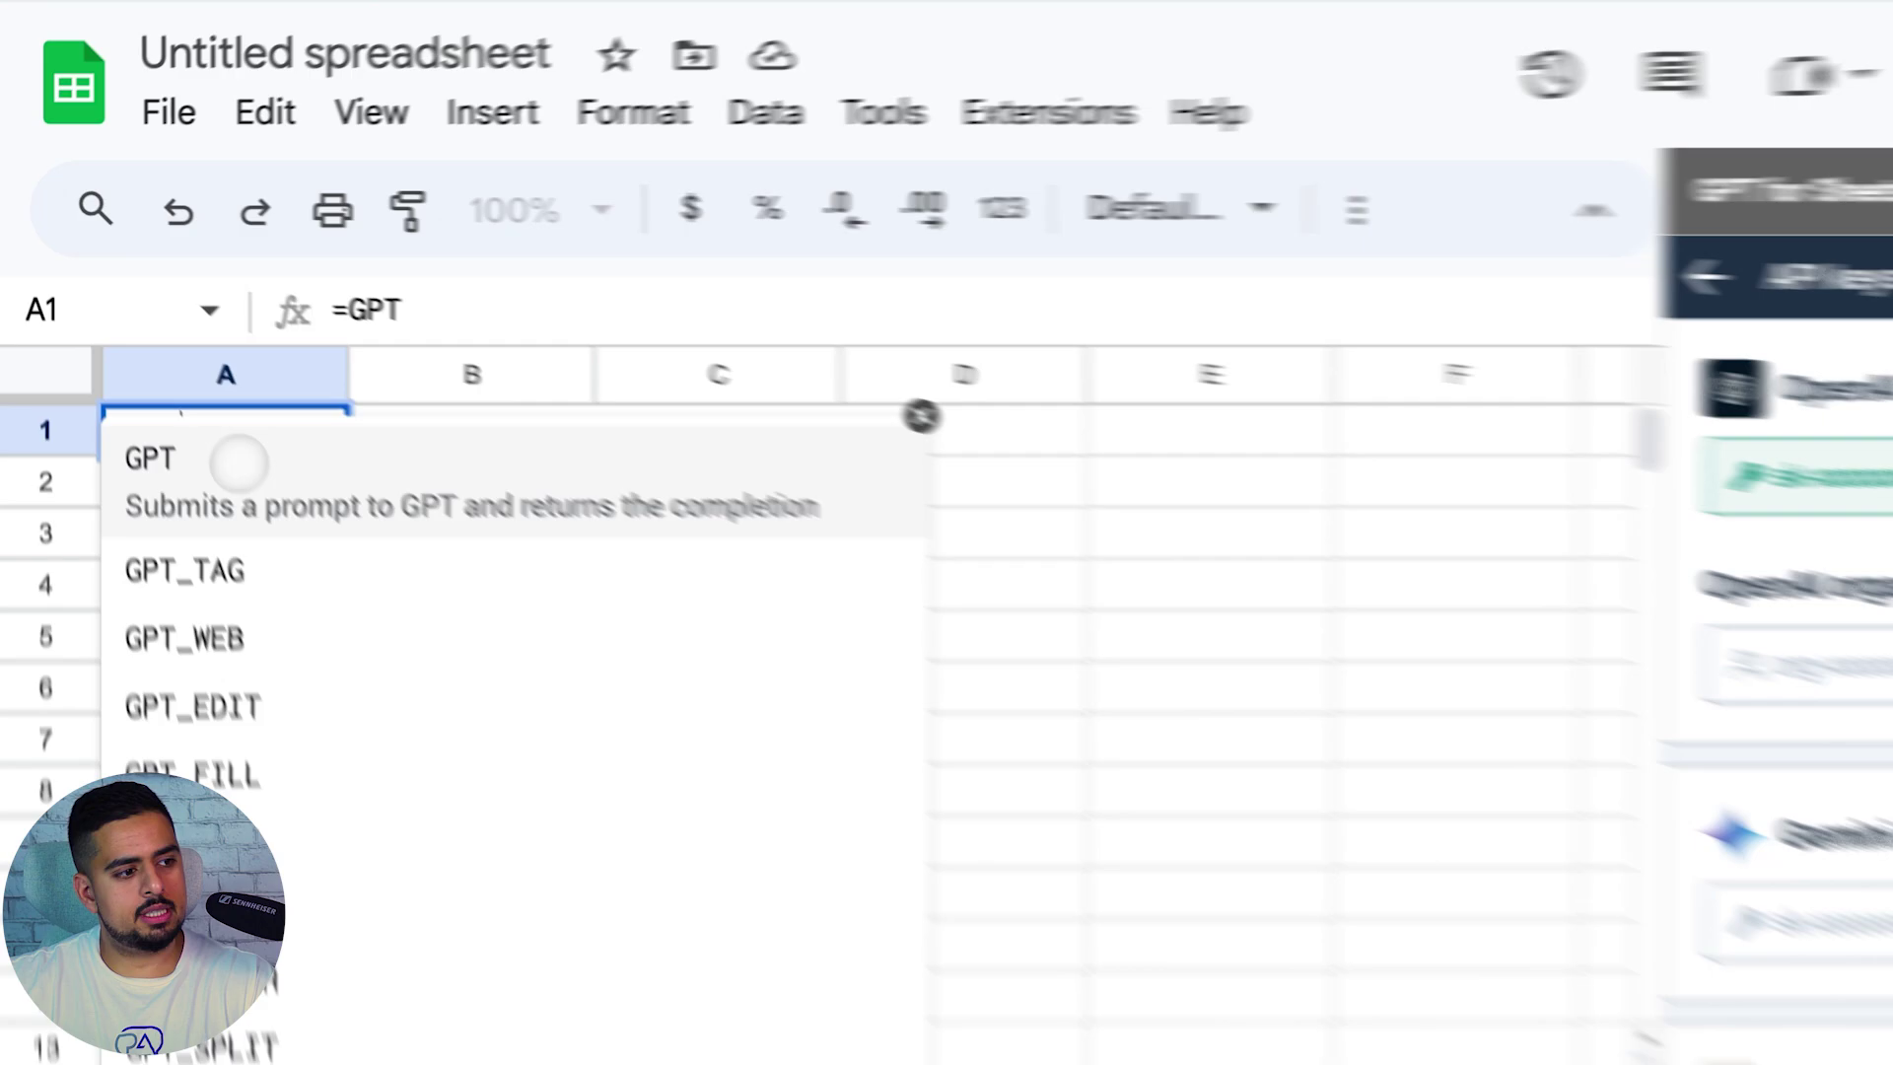
left_click(187, 400)
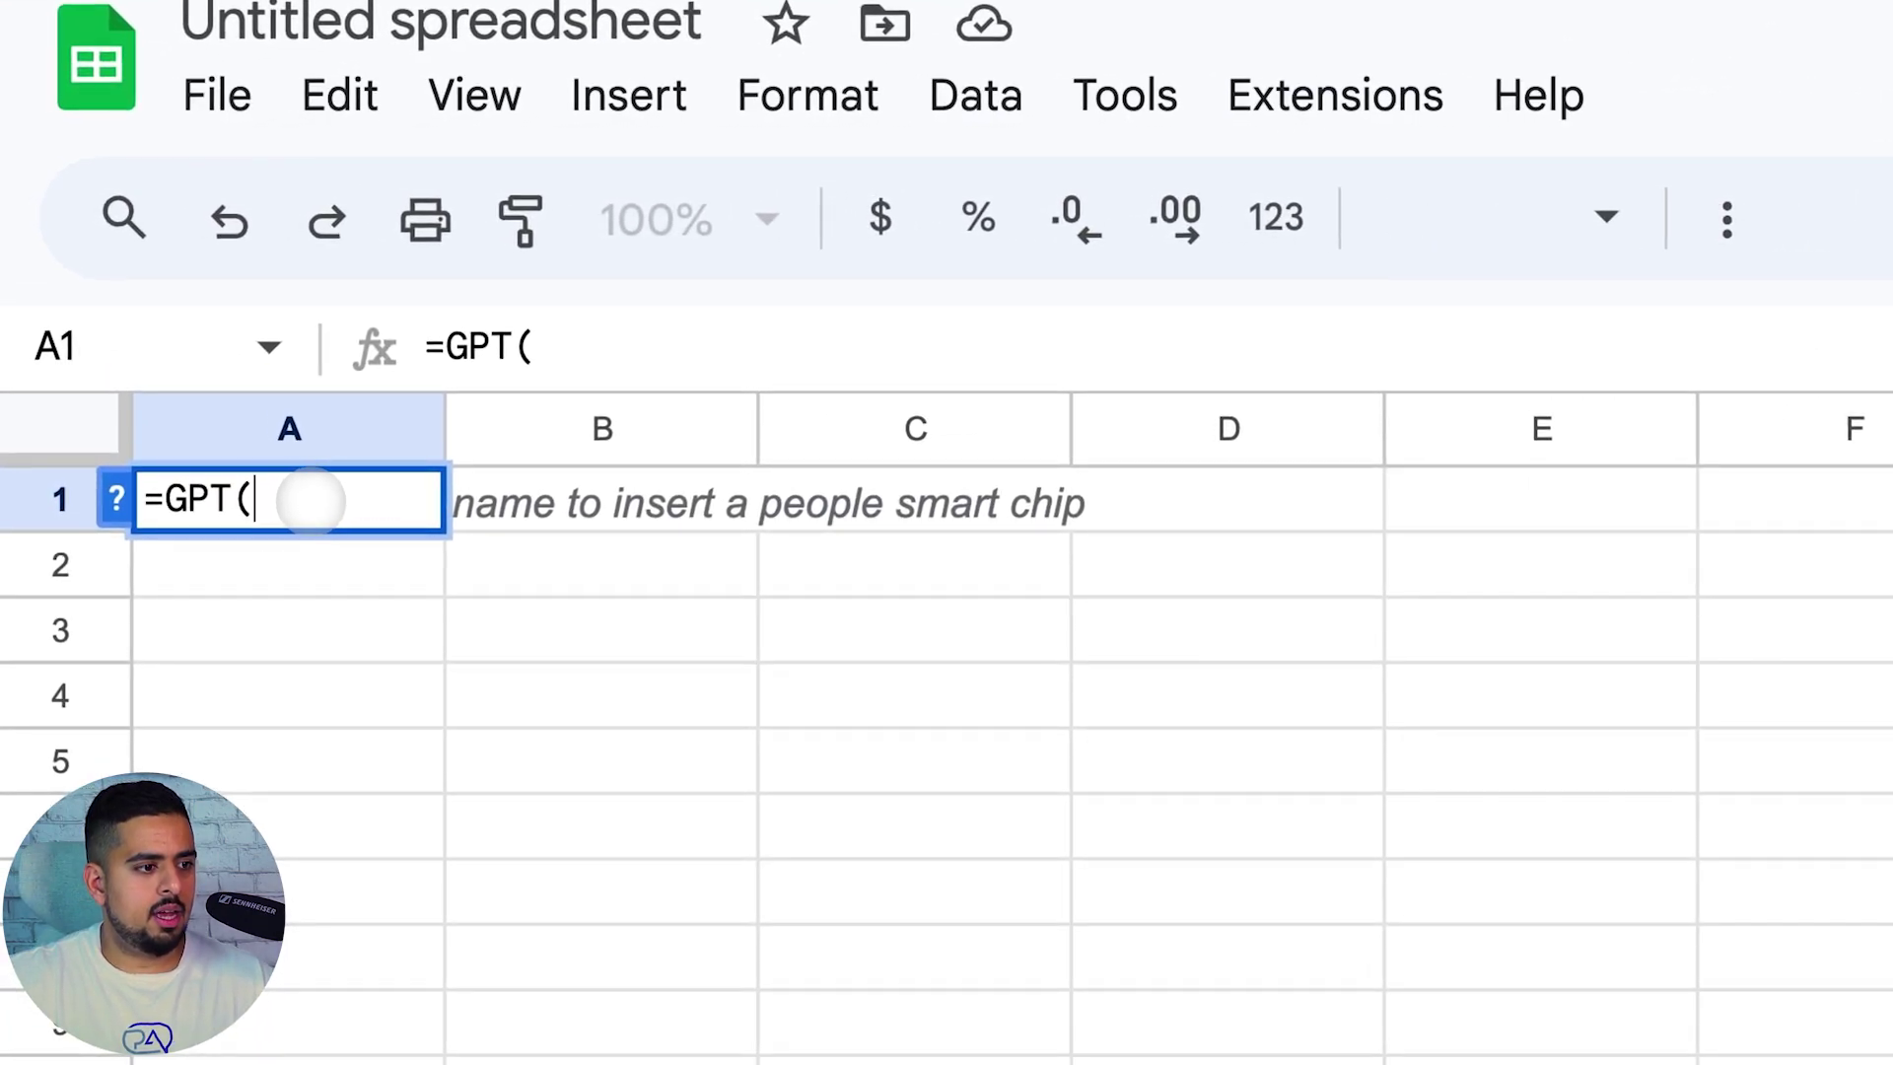
left_click(544, 346)
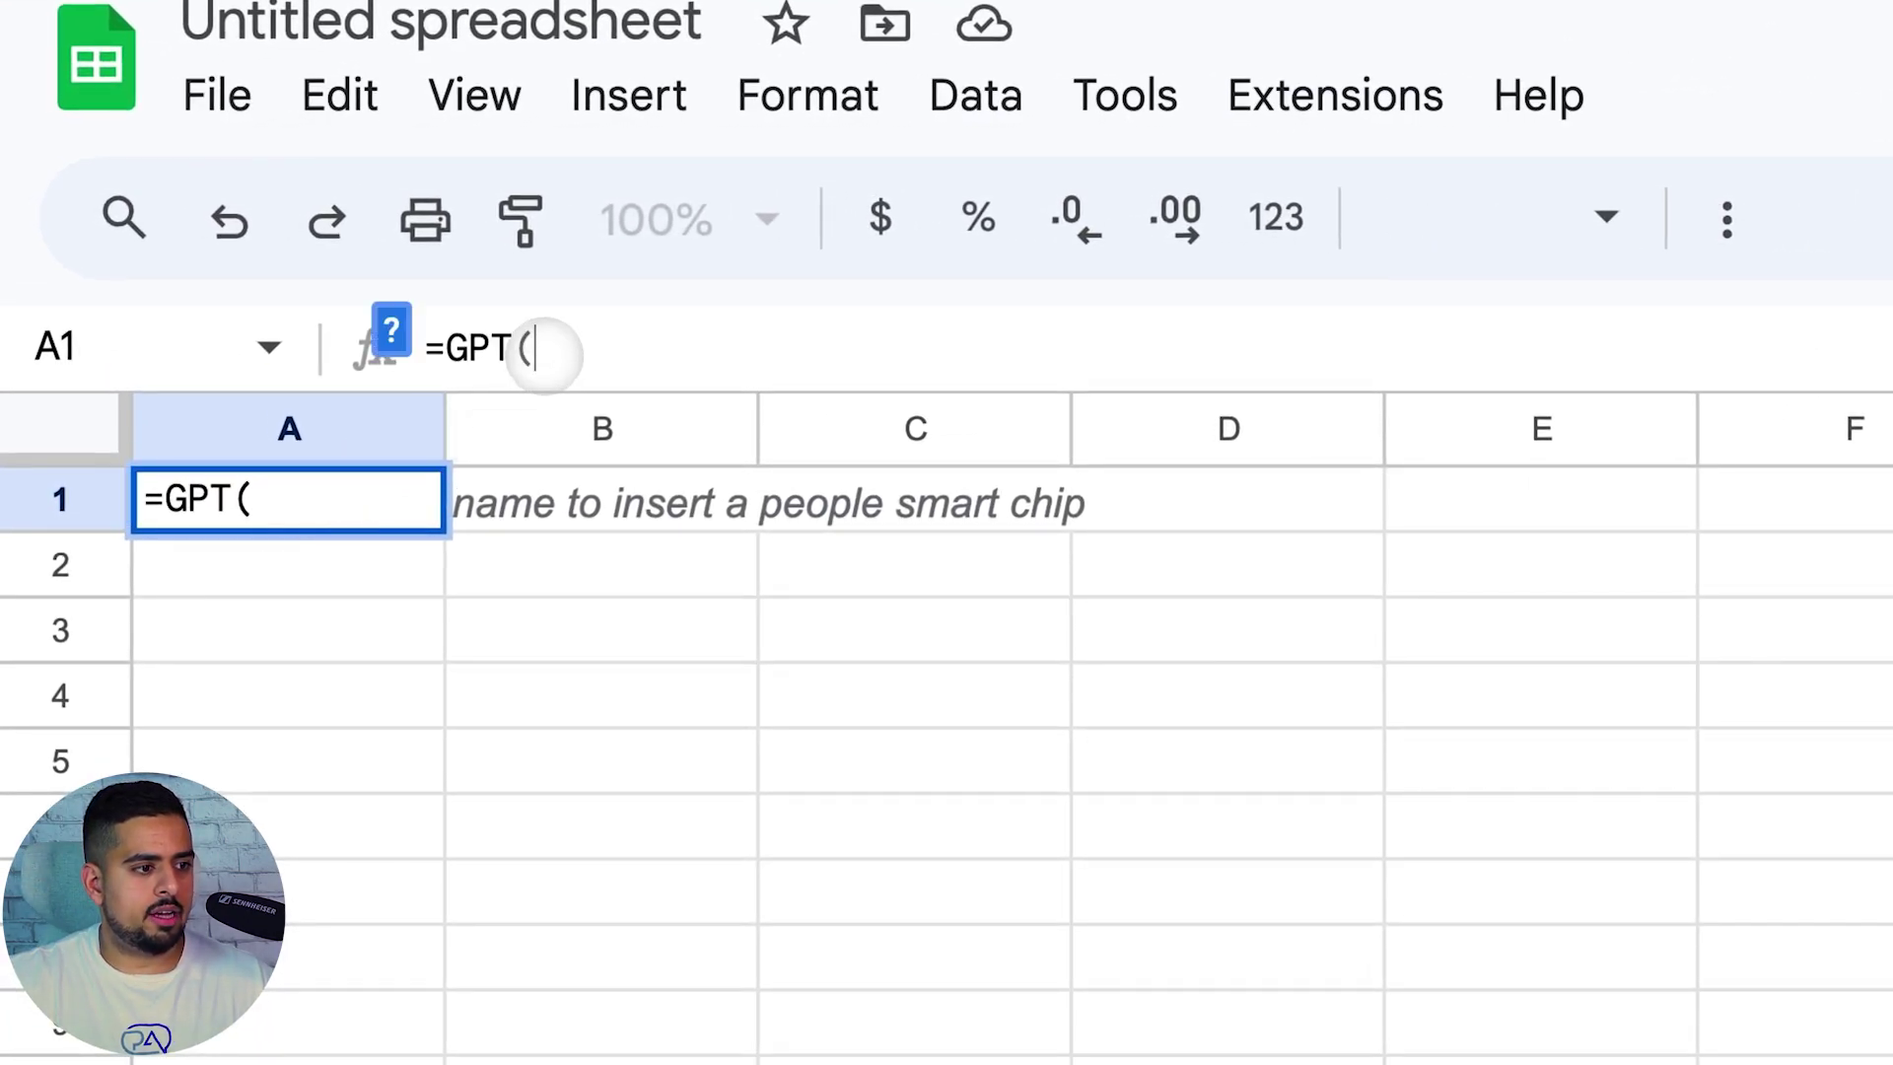
left_click(369, 501)
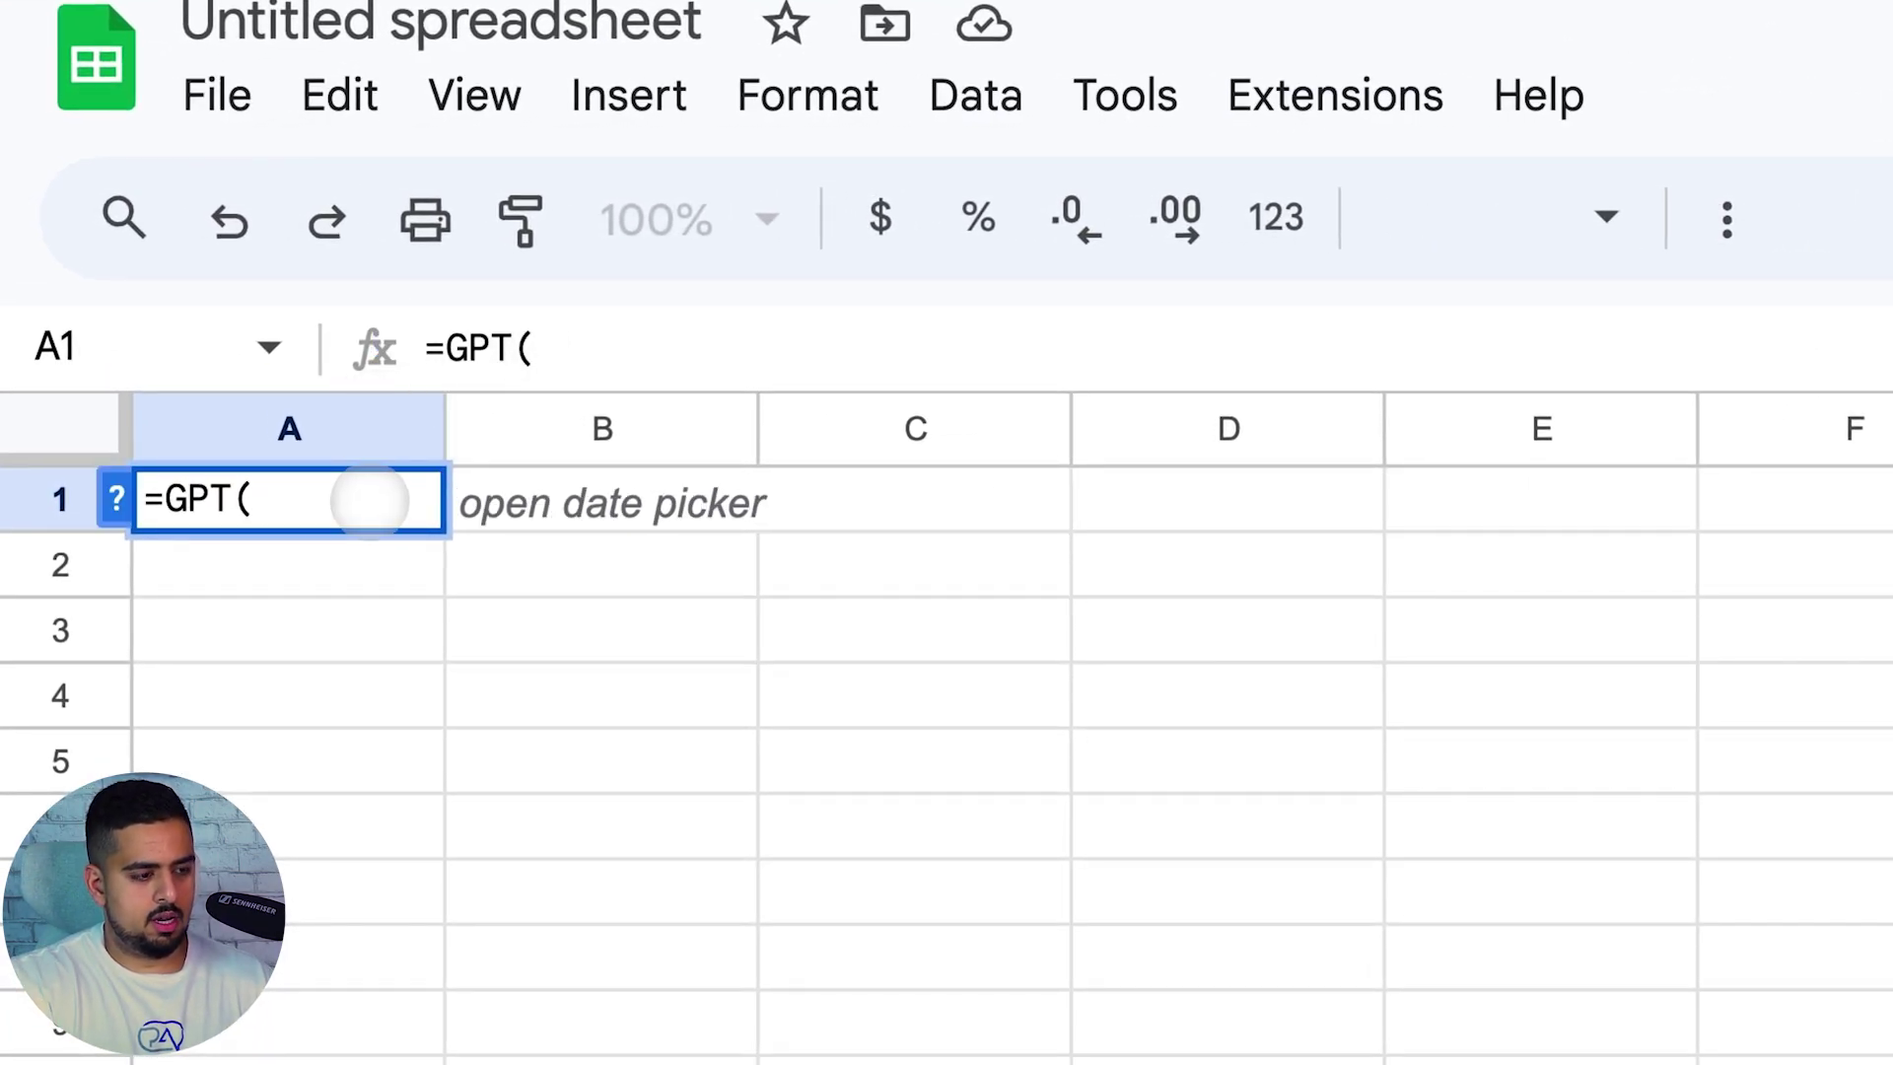
type("t")
key("BackSpace")
type("\"tell me a story")
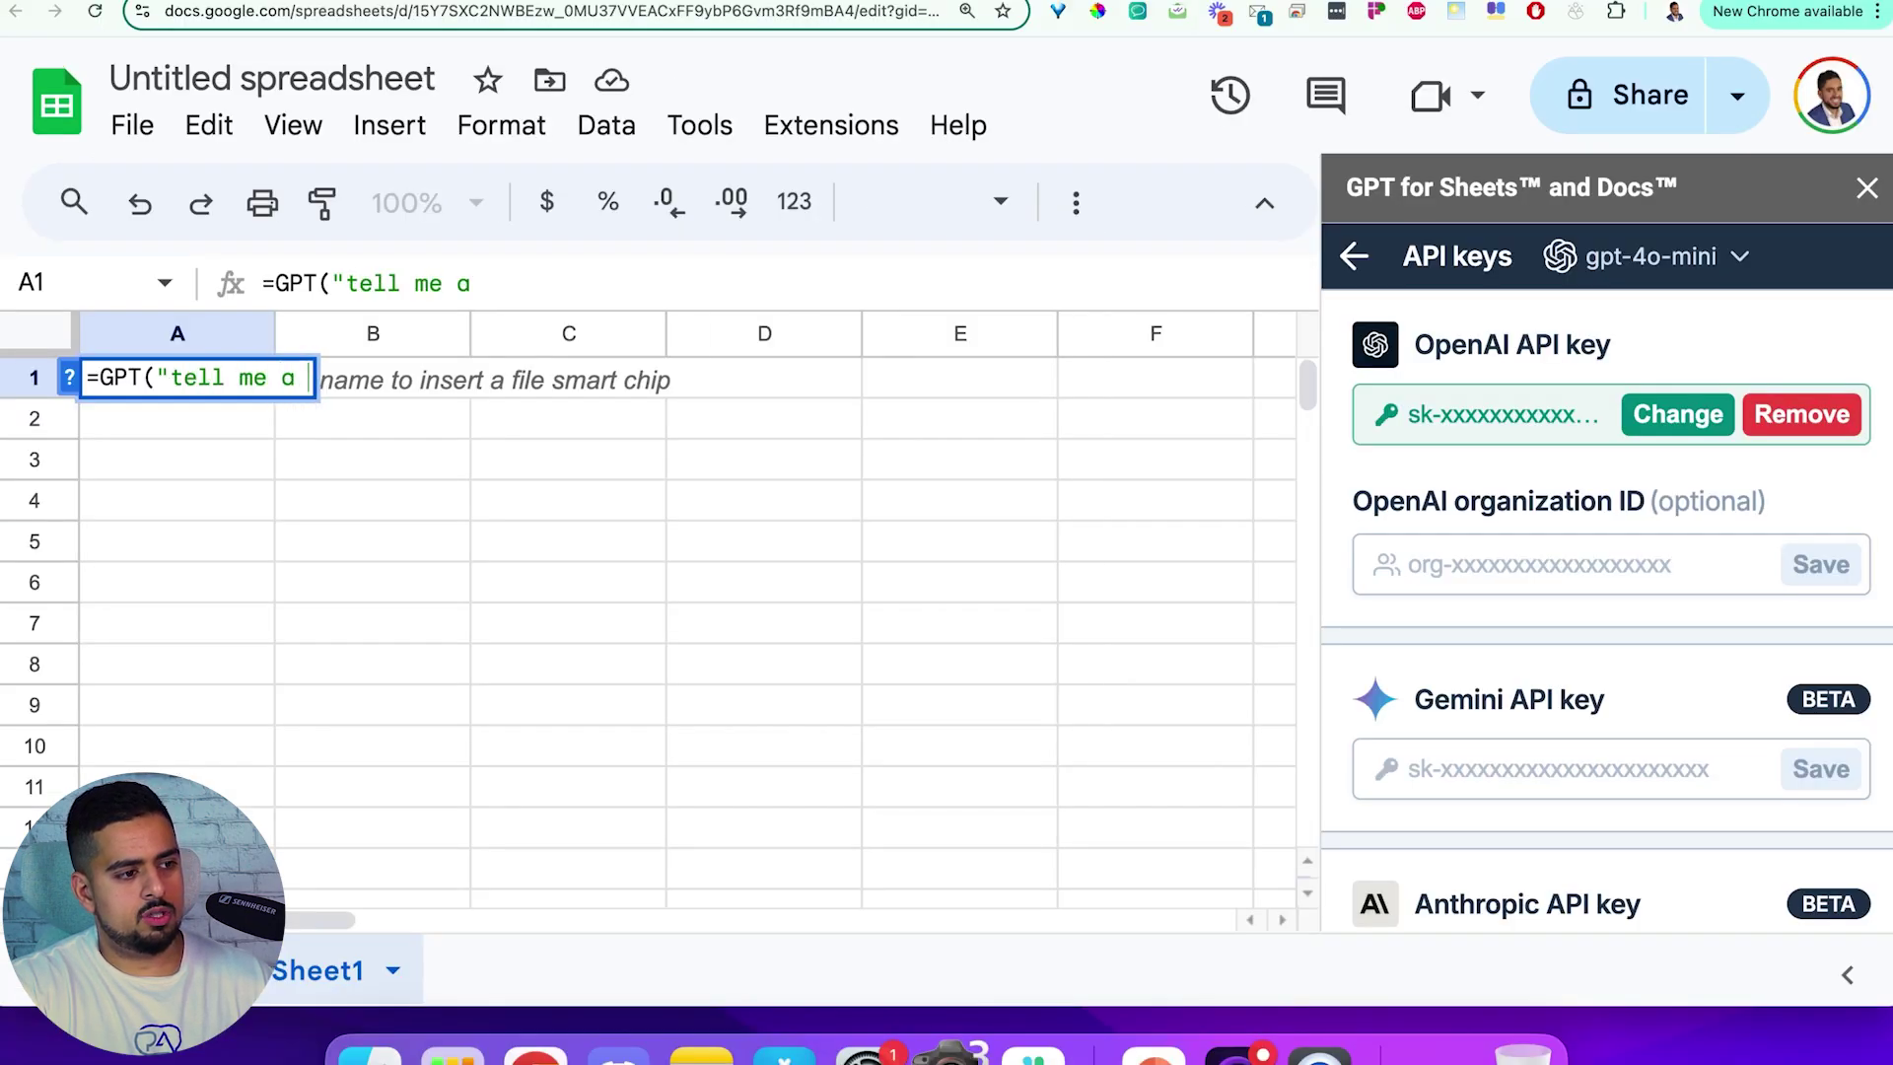
key("Return")
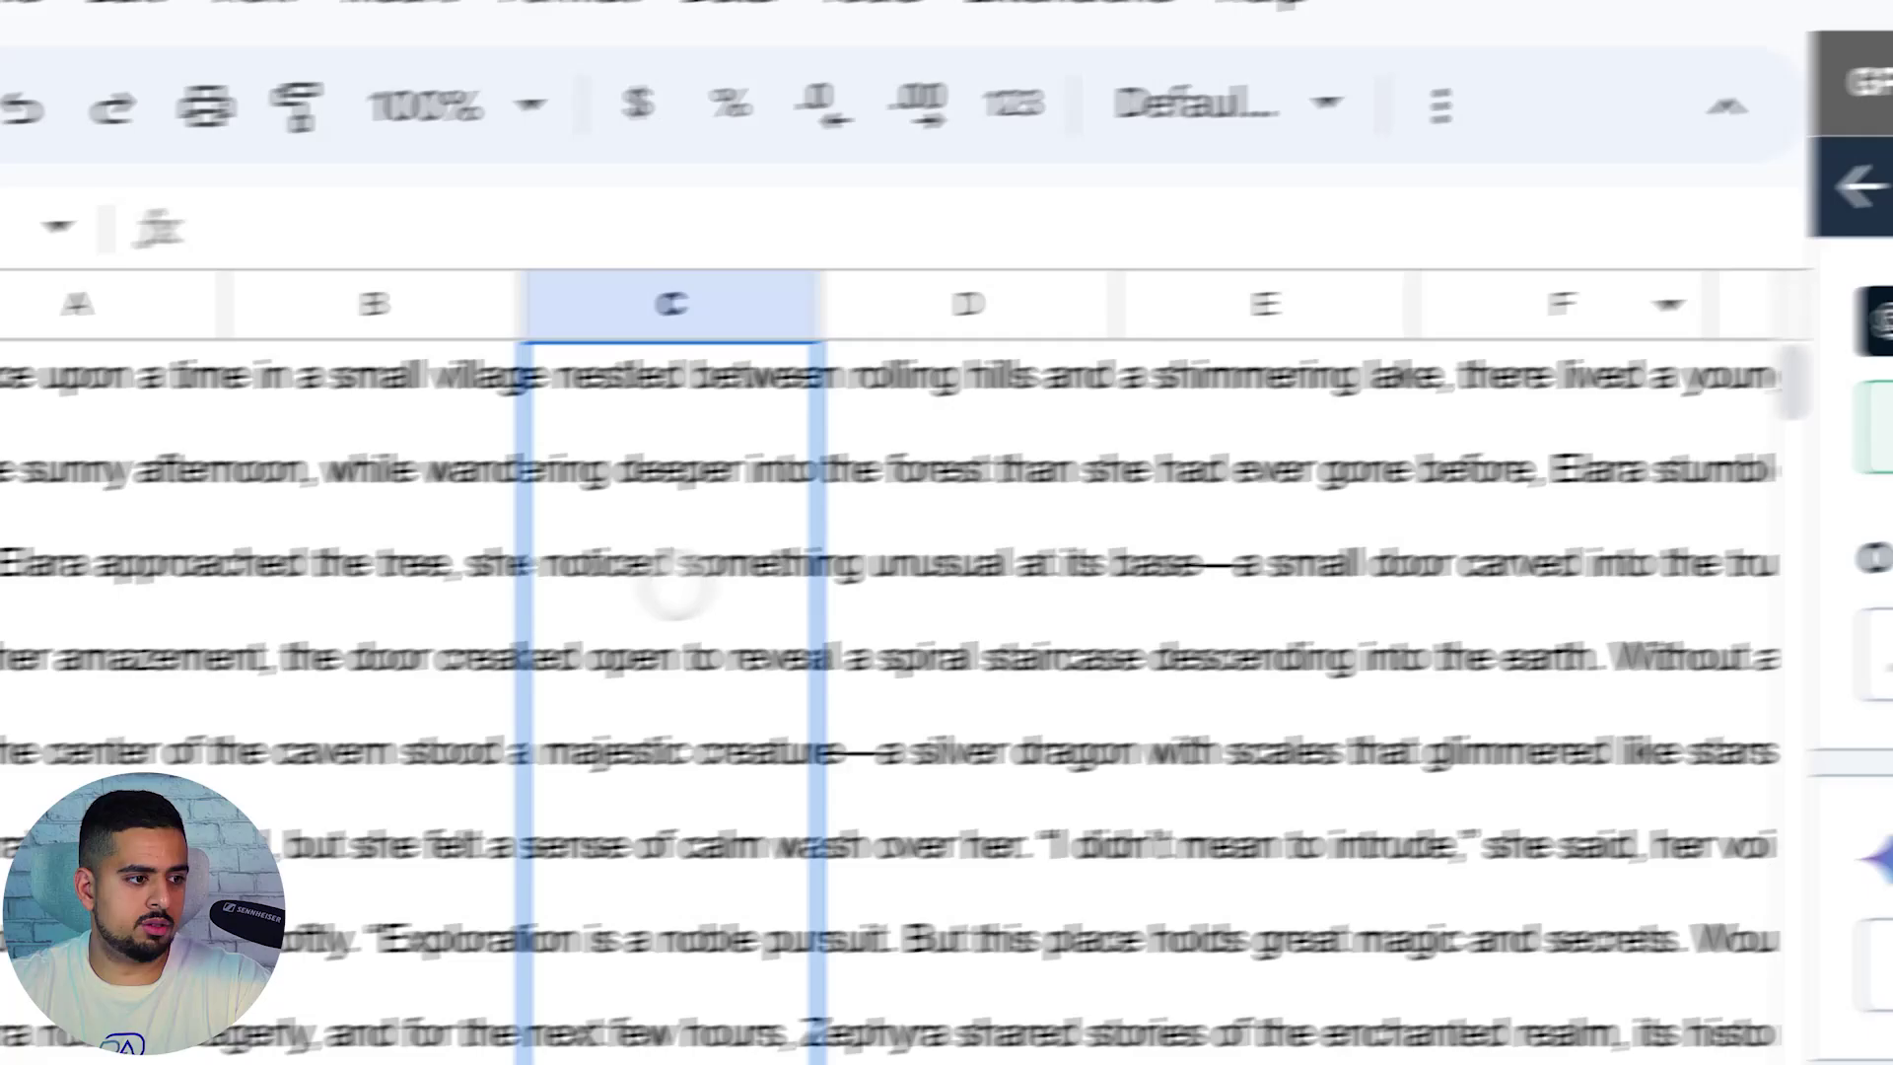
Compare B2's GPT prompt formula with the dogs task goal, then clear A1's story formula
scroll(207, 484, "down", 5)
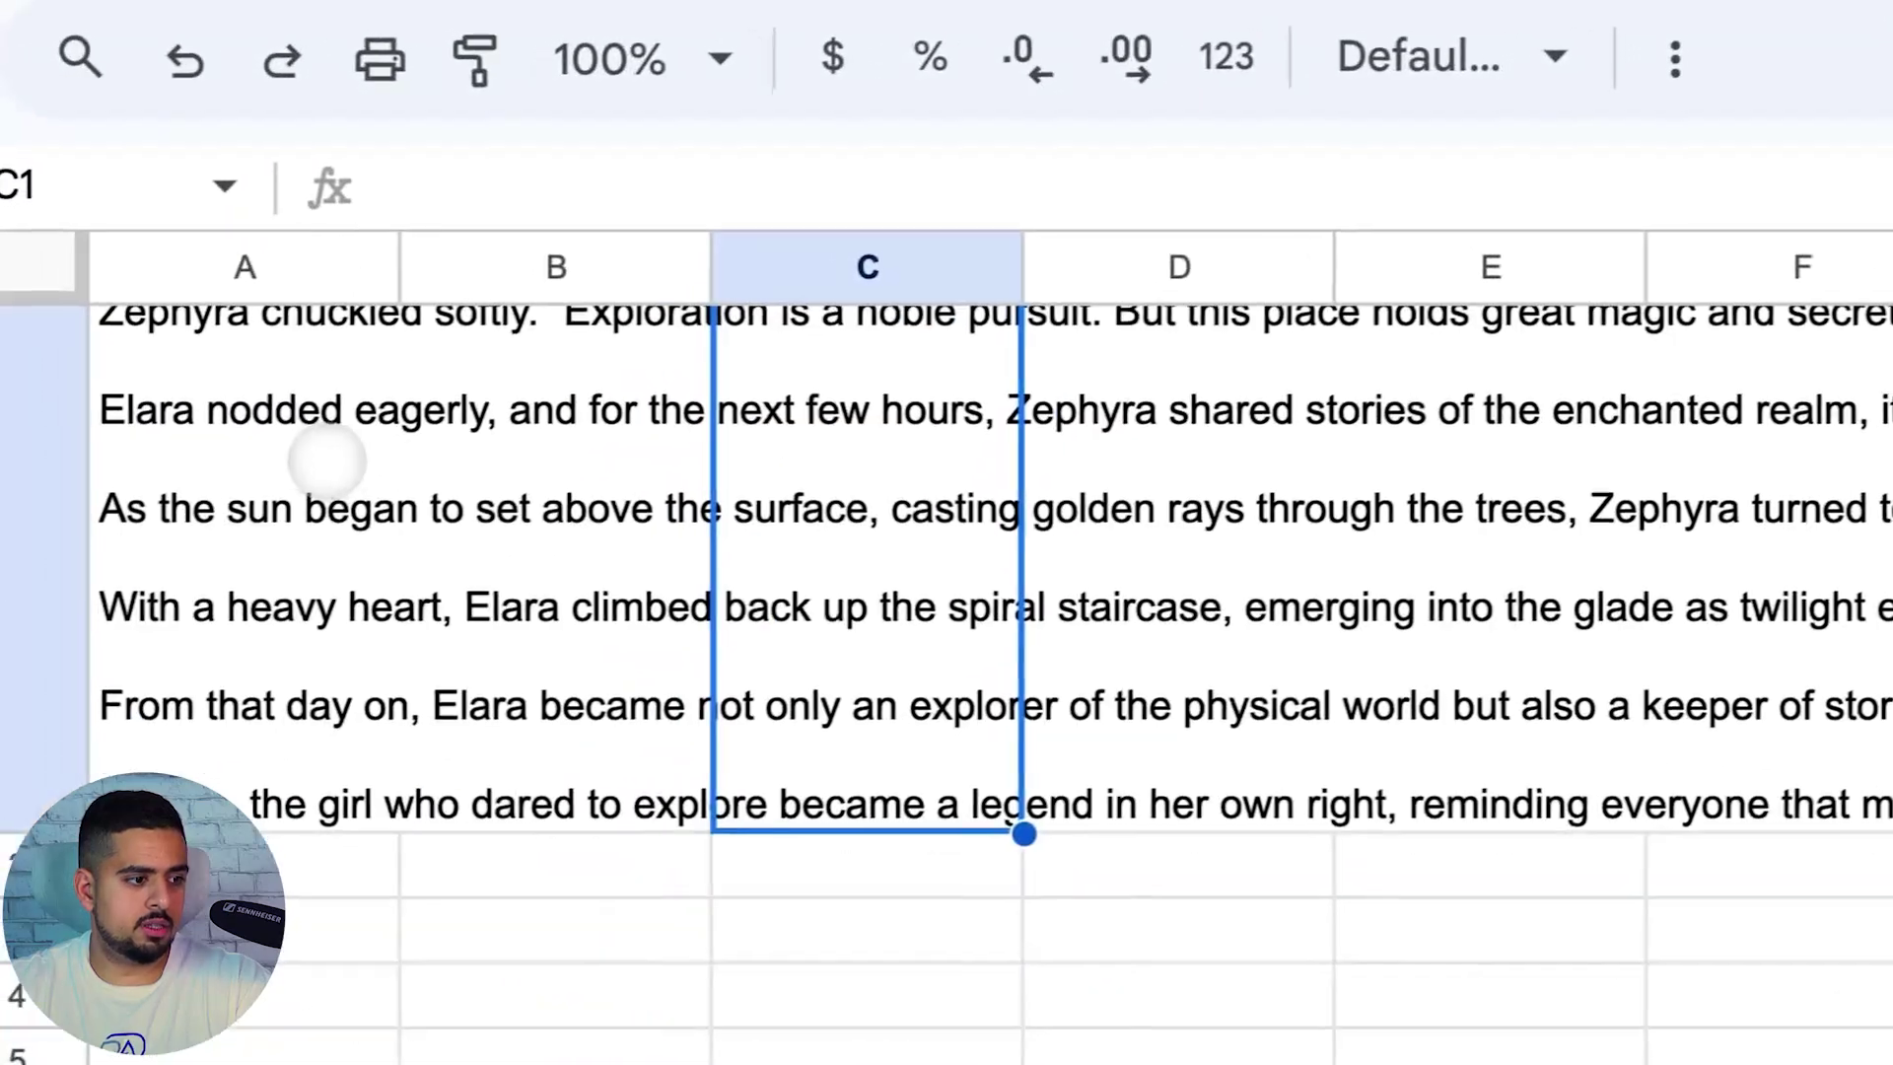
scroll(207, 483, "up", 5)
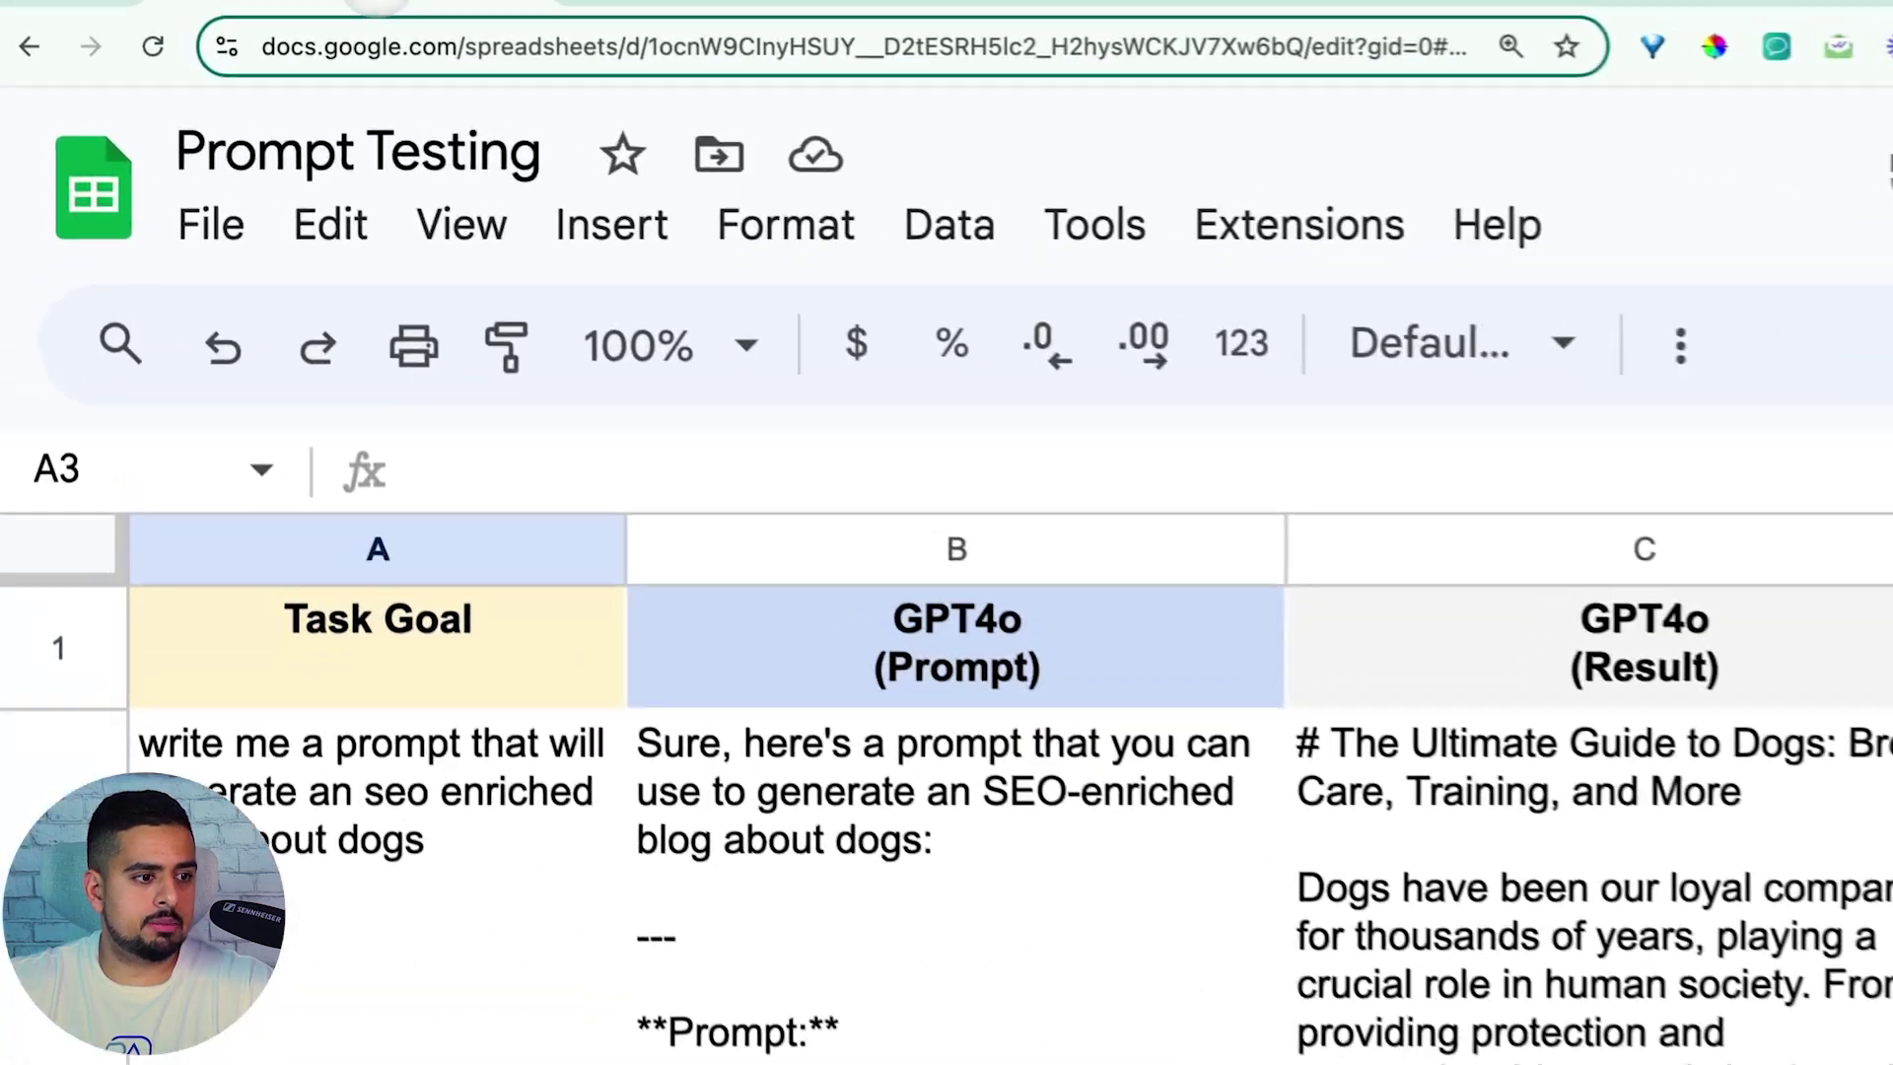
left_click(840, 868)
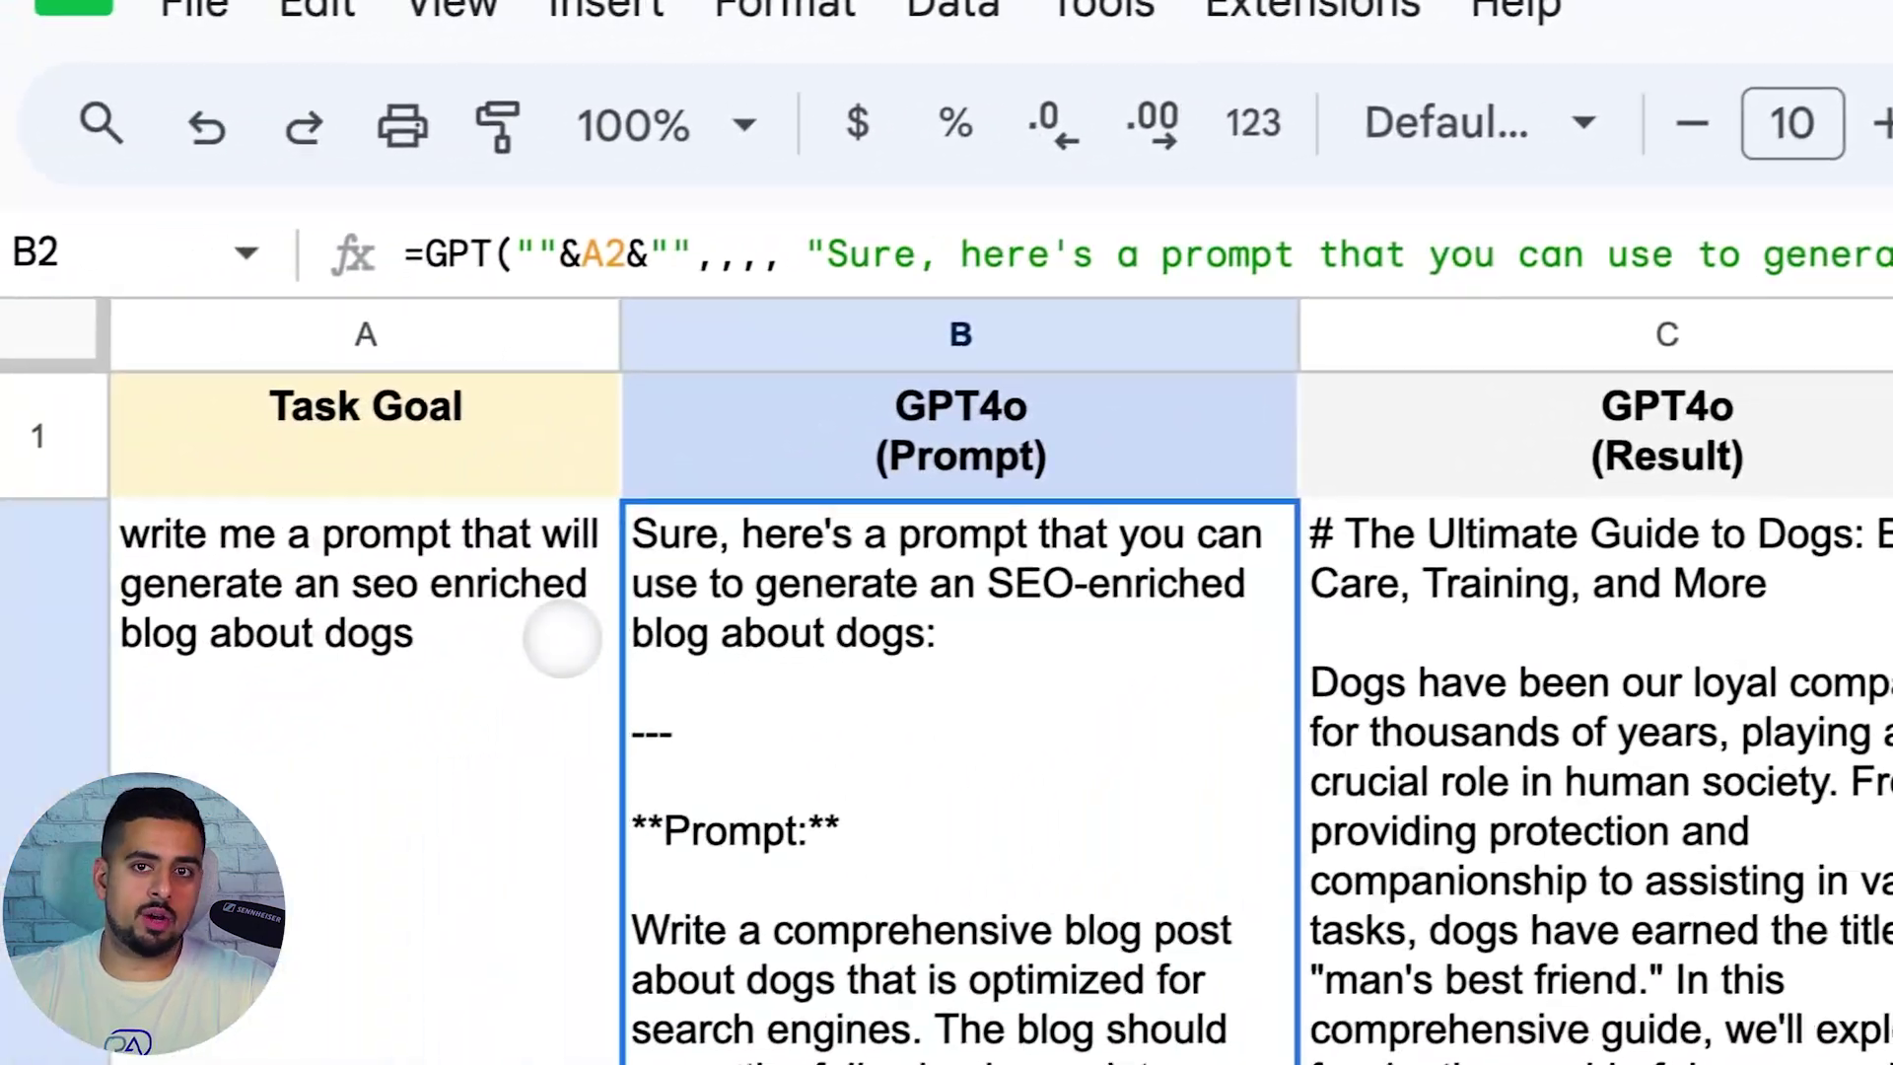
left_click(558, 637)
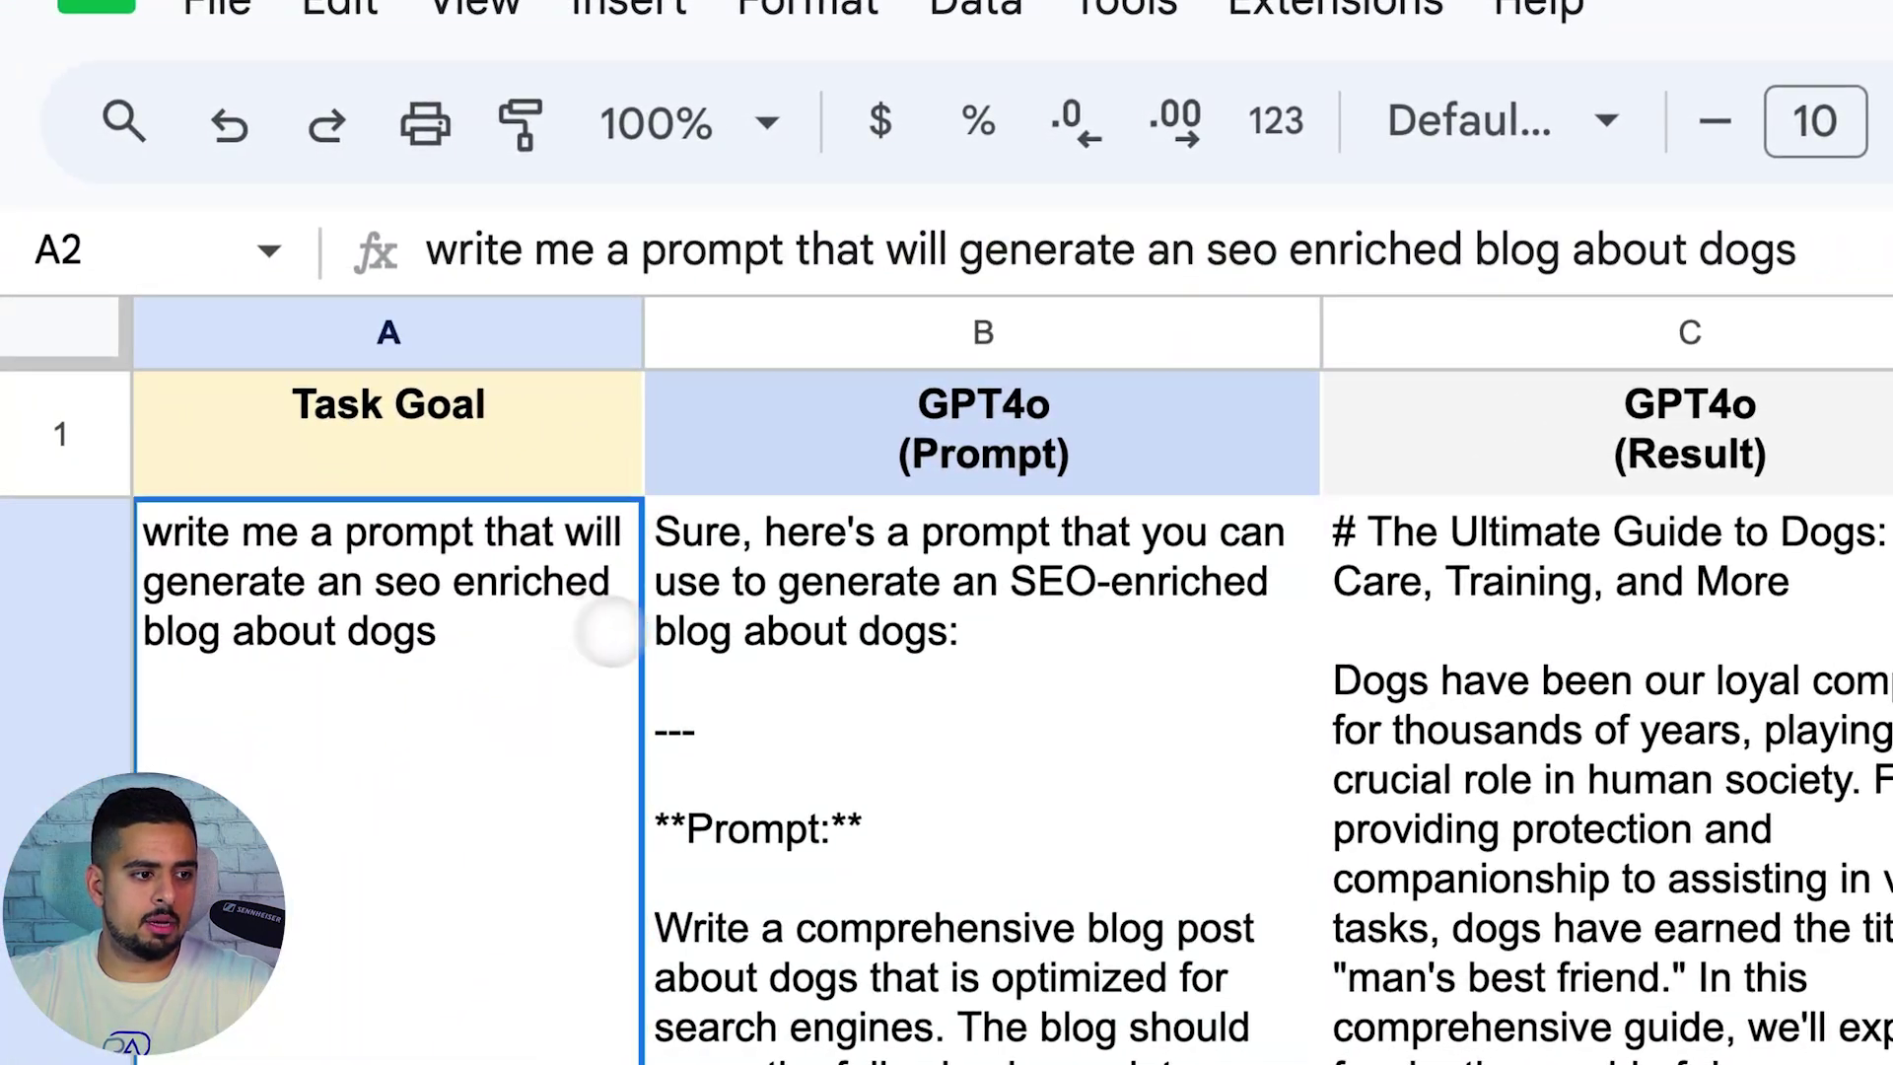
left_click(779, 678)
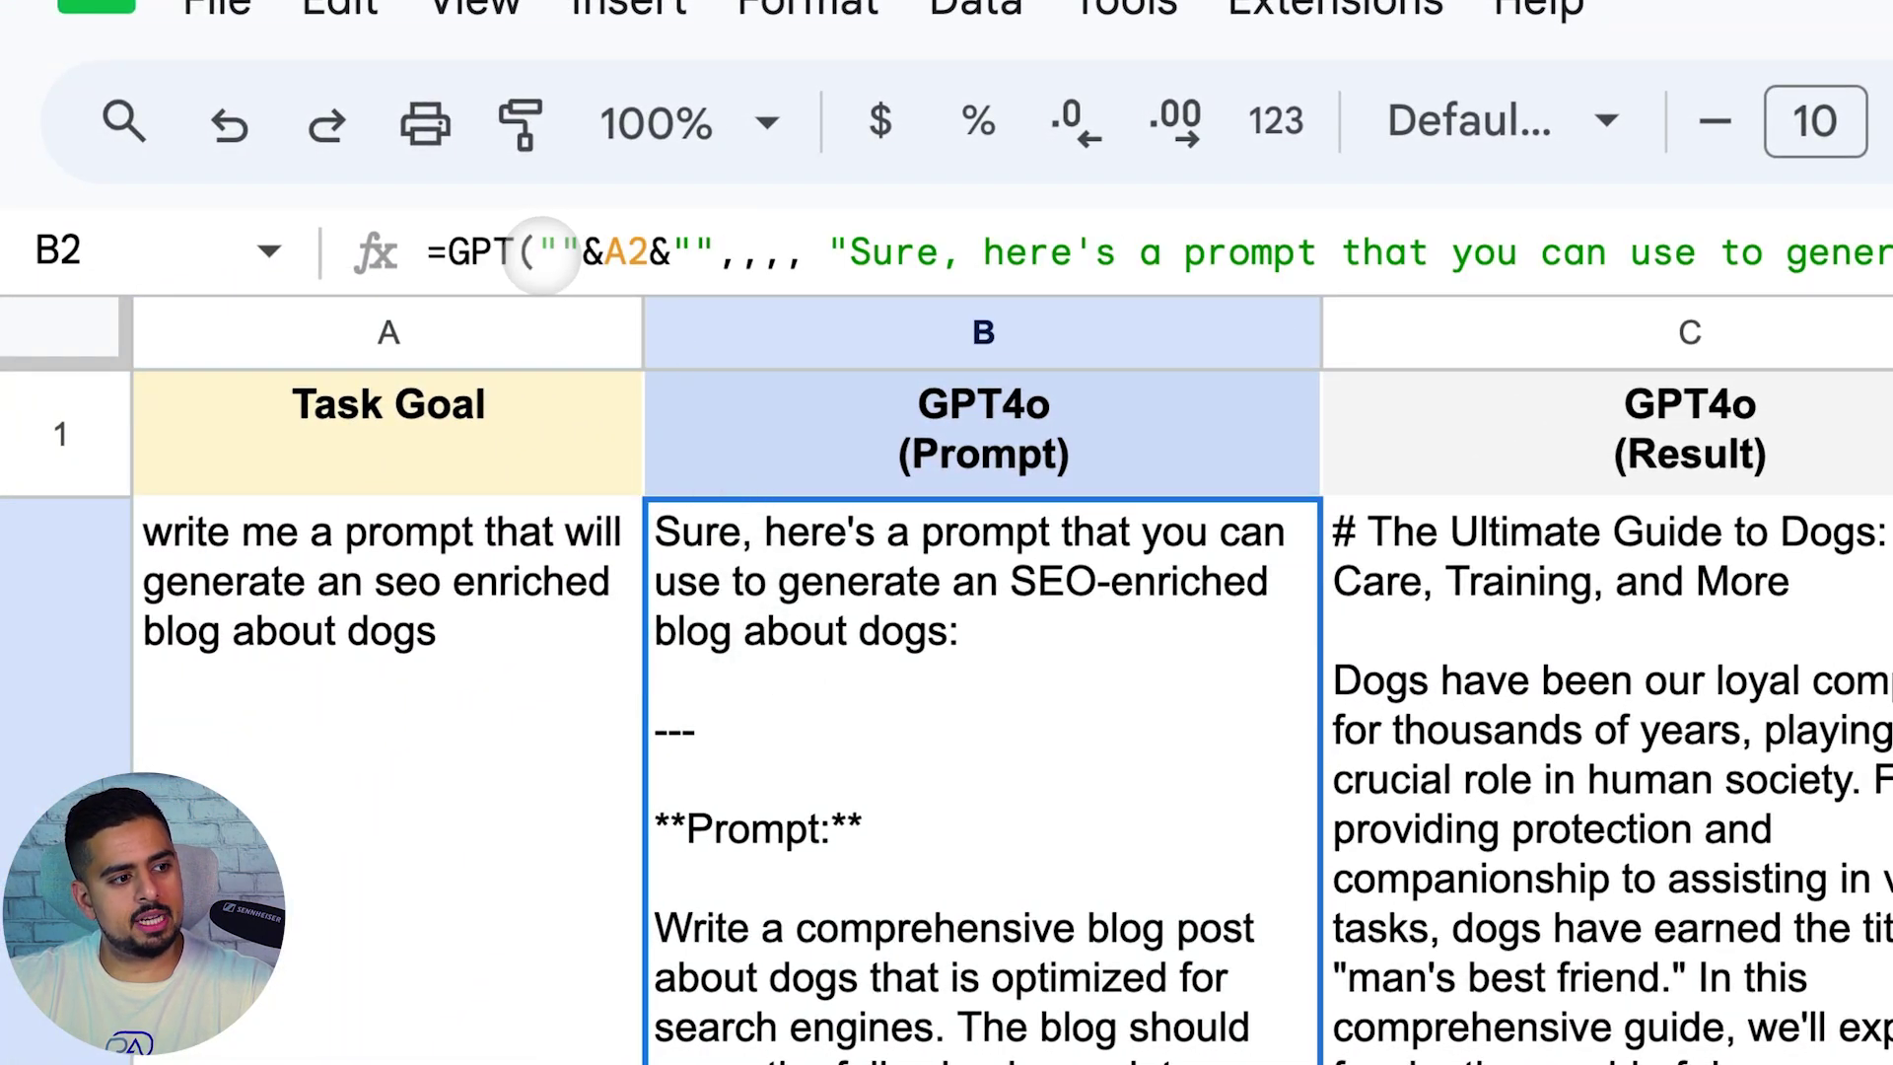
left_click(488, 510)
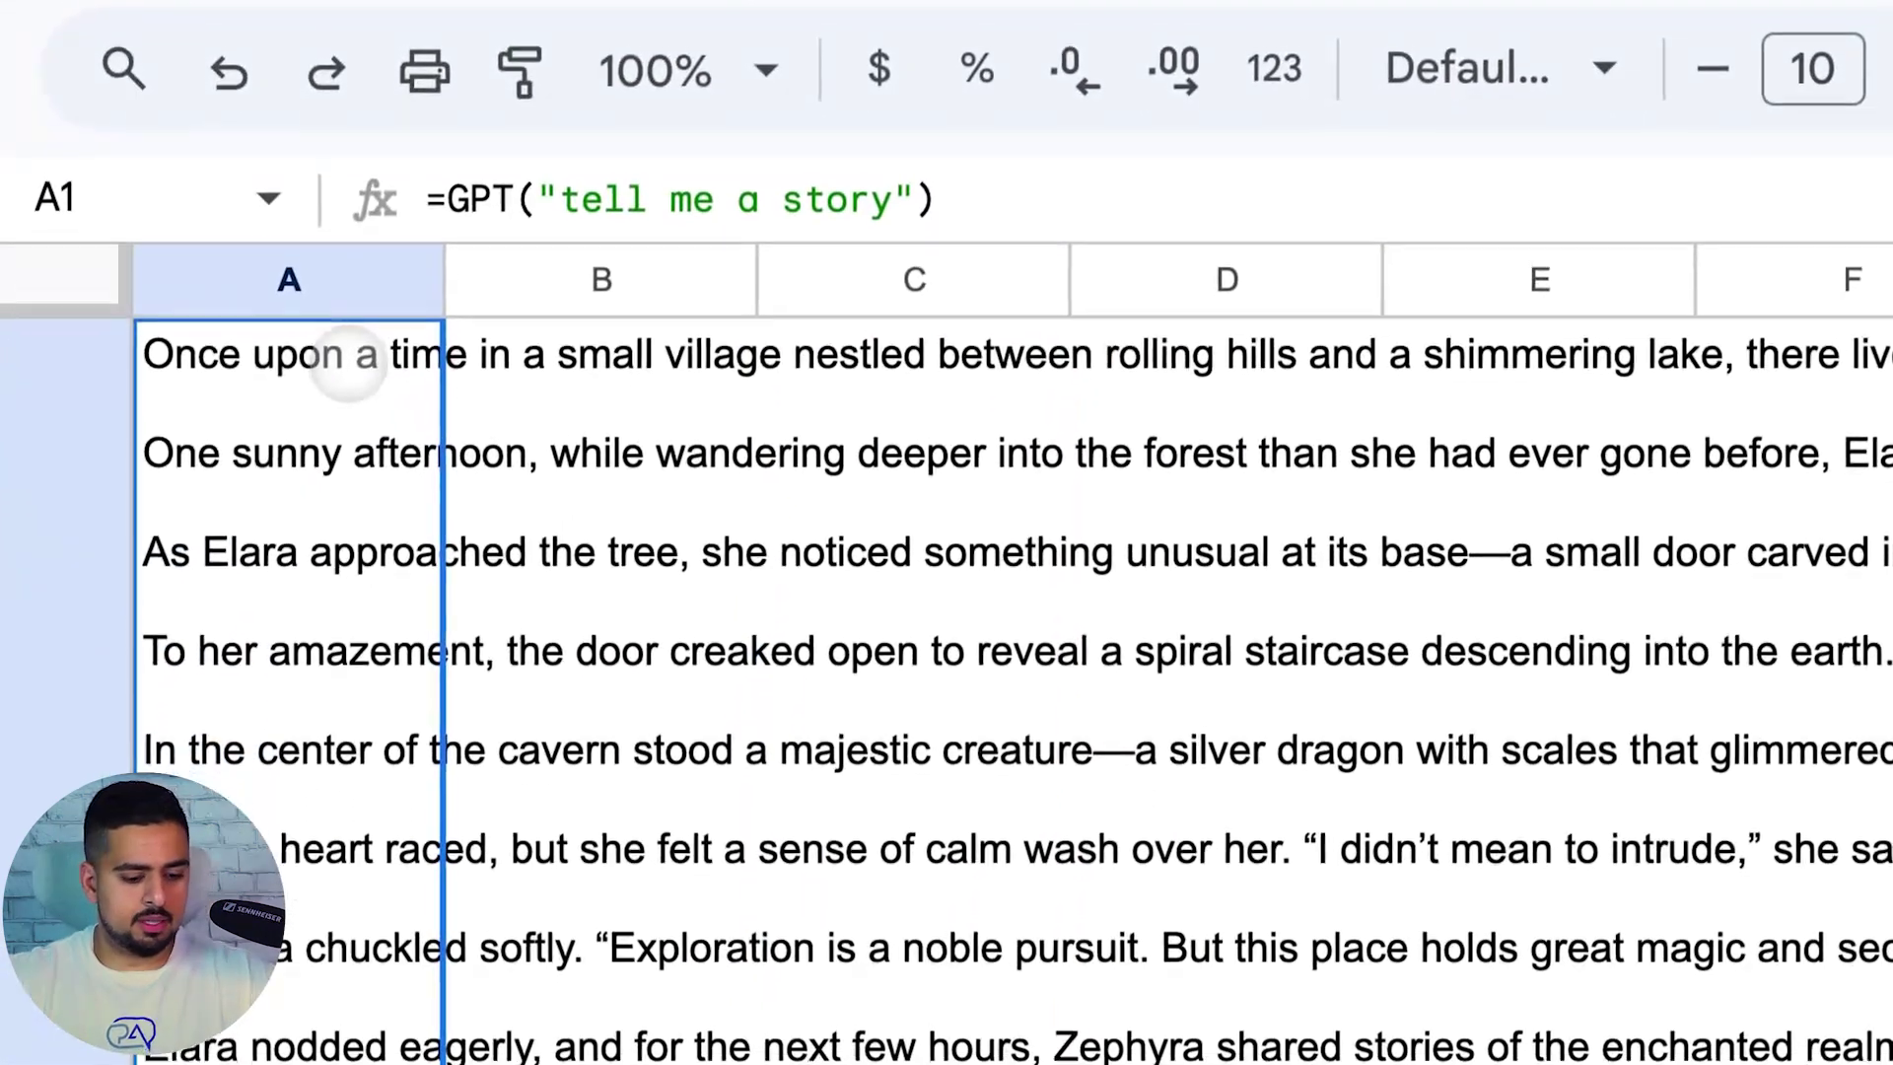
key("Delete")
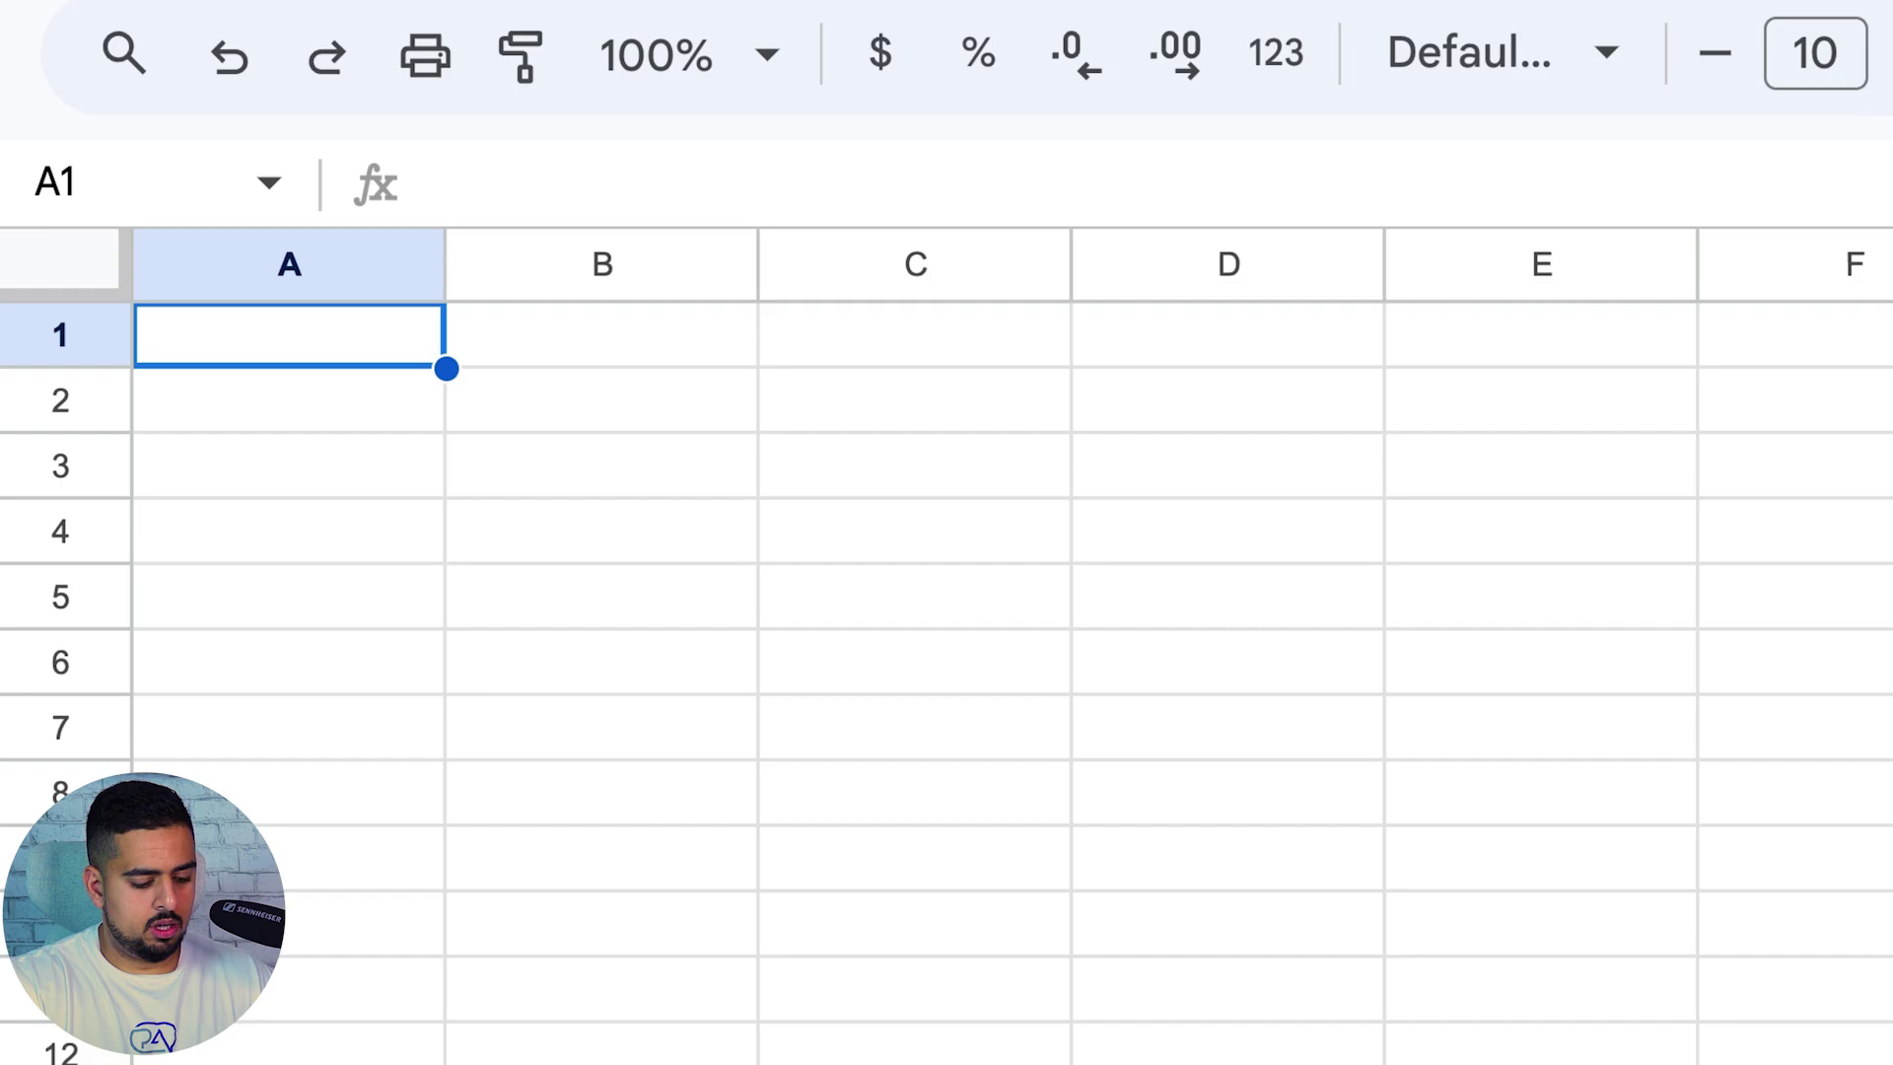
Enter headers Prompt 1 and Result 1, put the dinosaur story prompt in A2, and auto-fit column A
type("Prompt ")
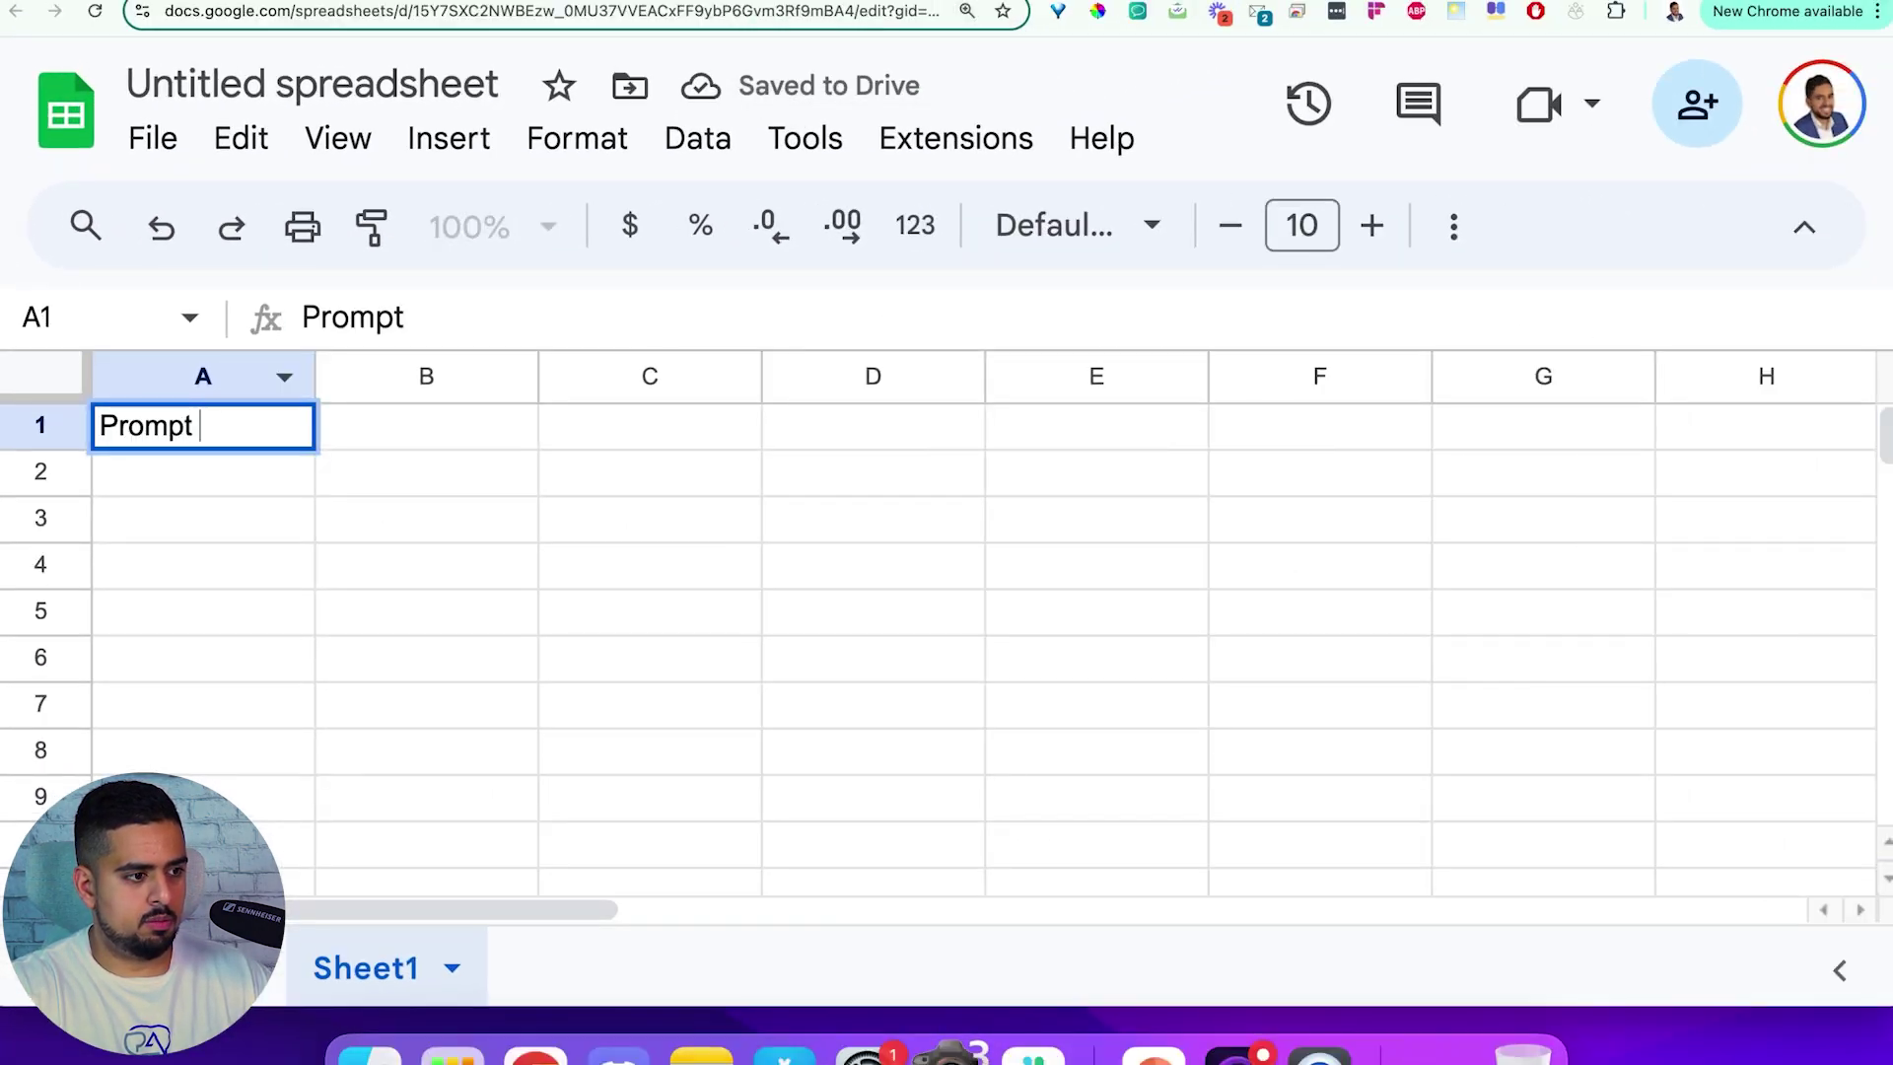
type("1")
key("Tab")
type("Res")
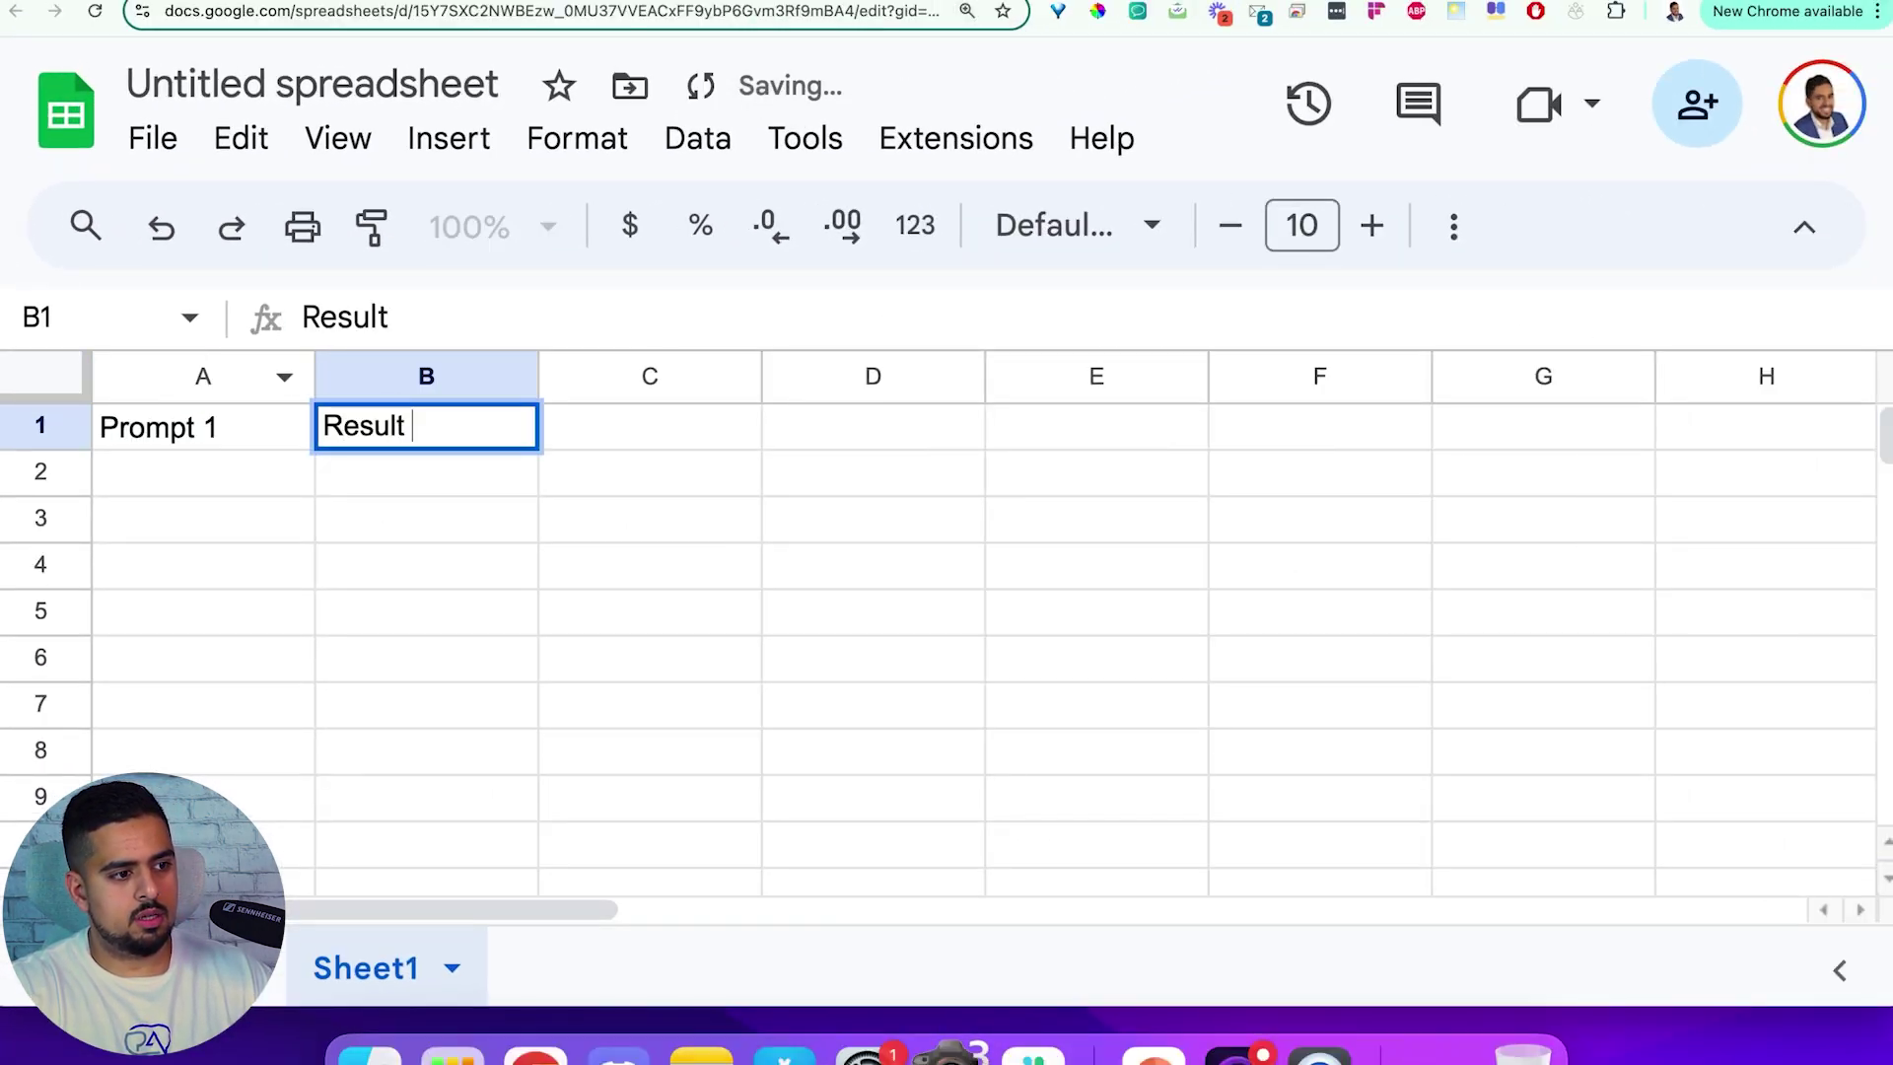
key("Return")
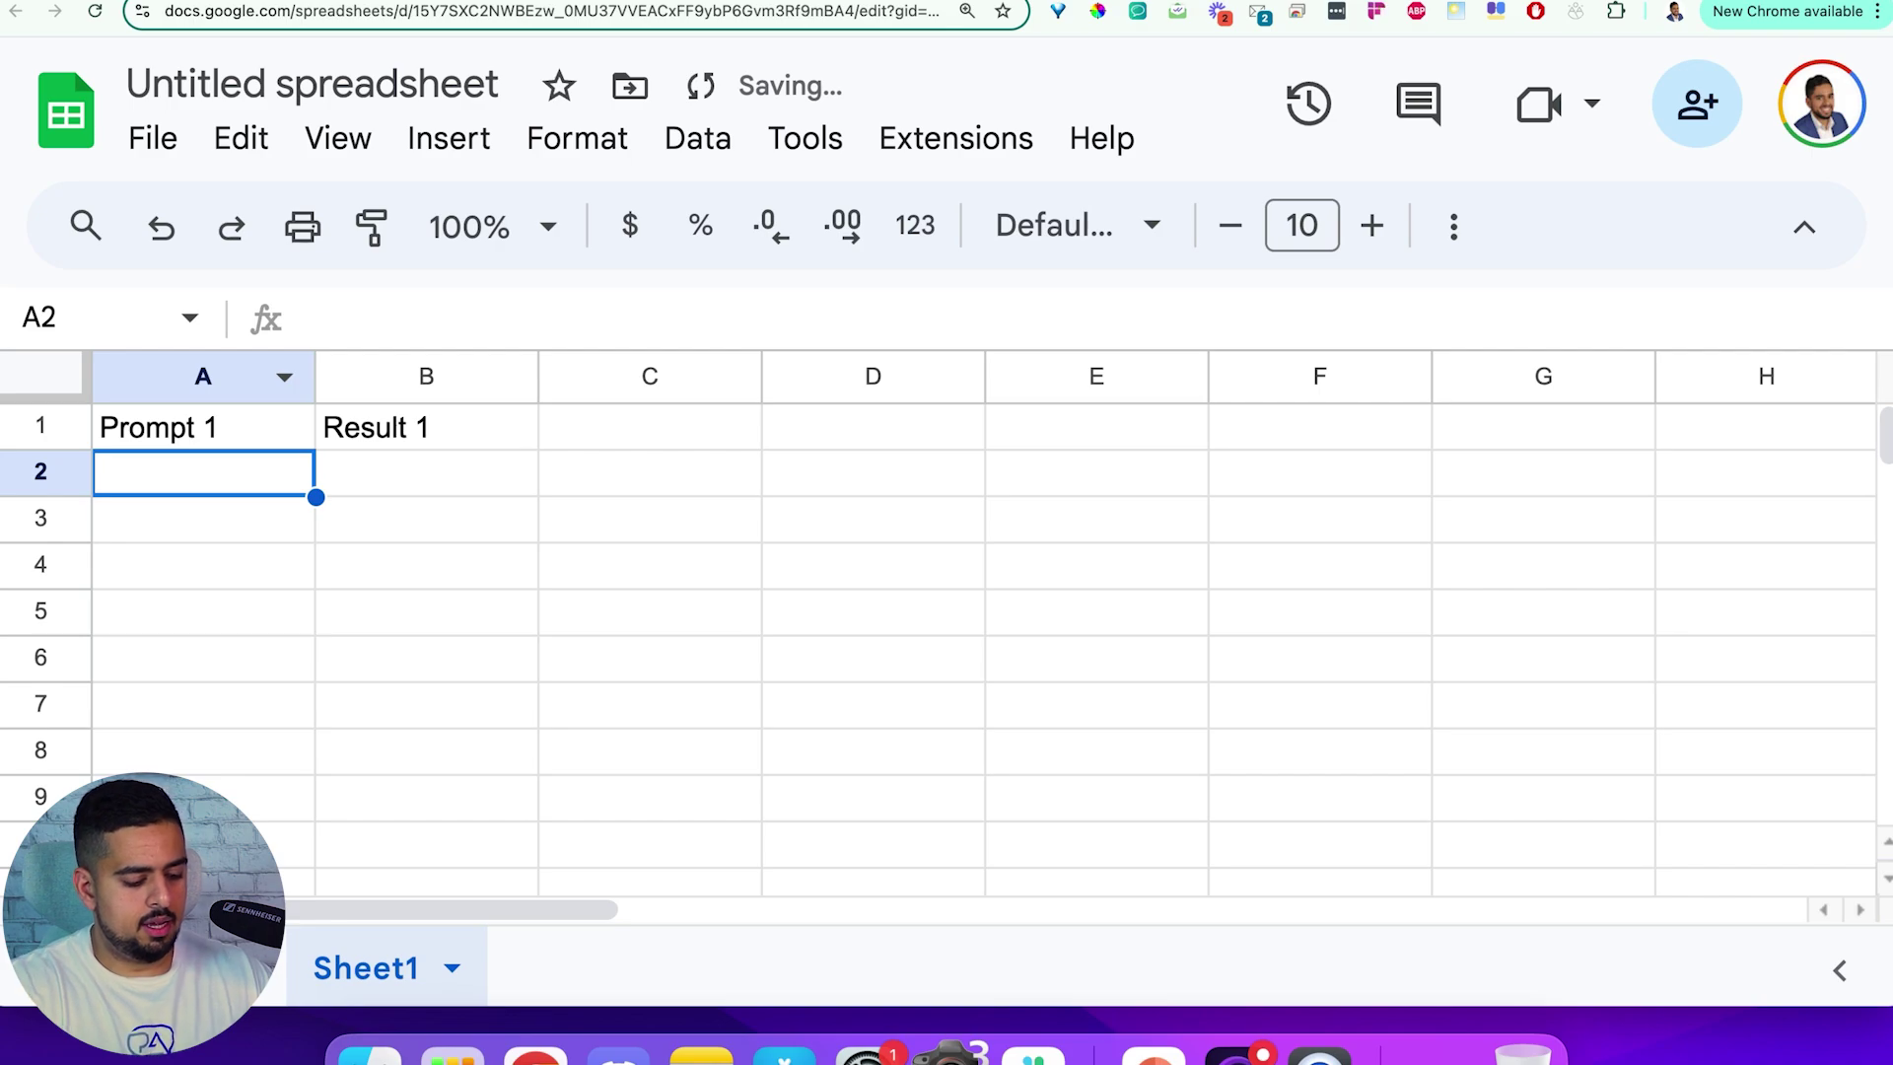
type("write me a s")
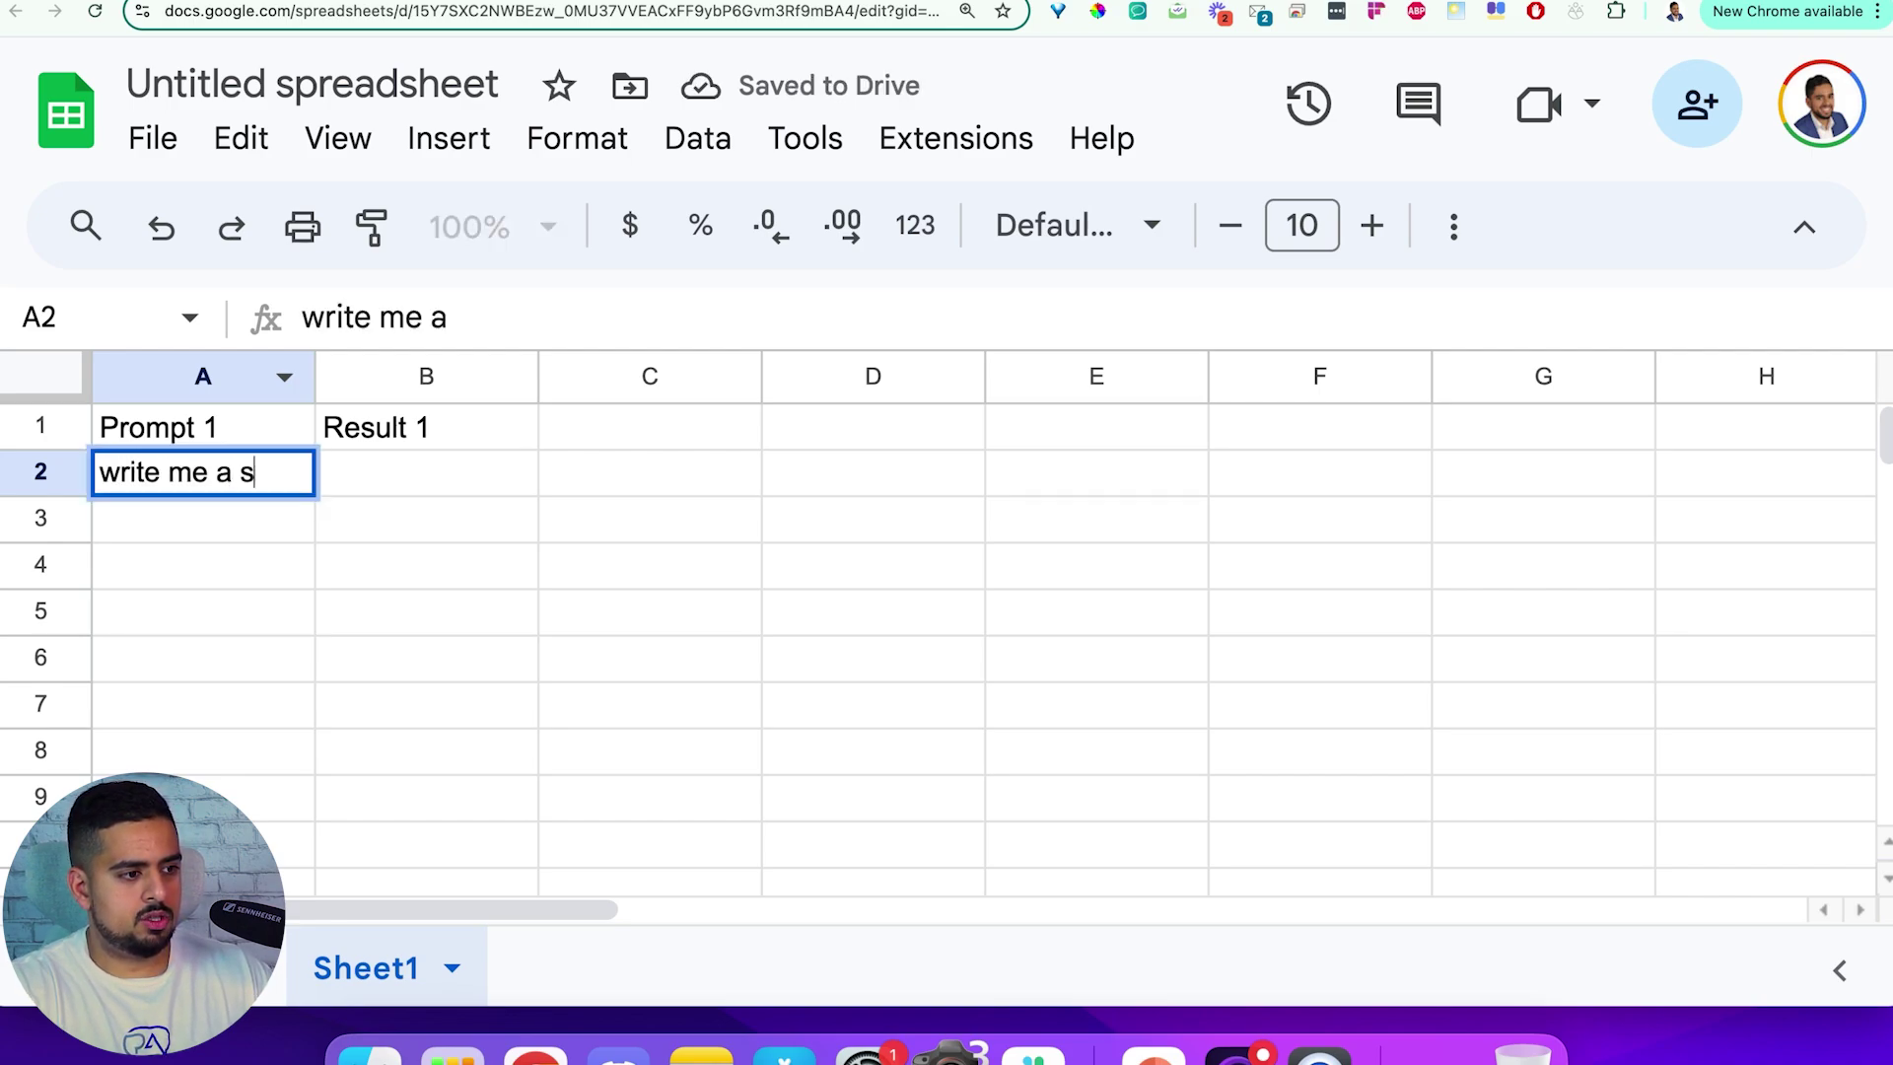
type("tory about d")
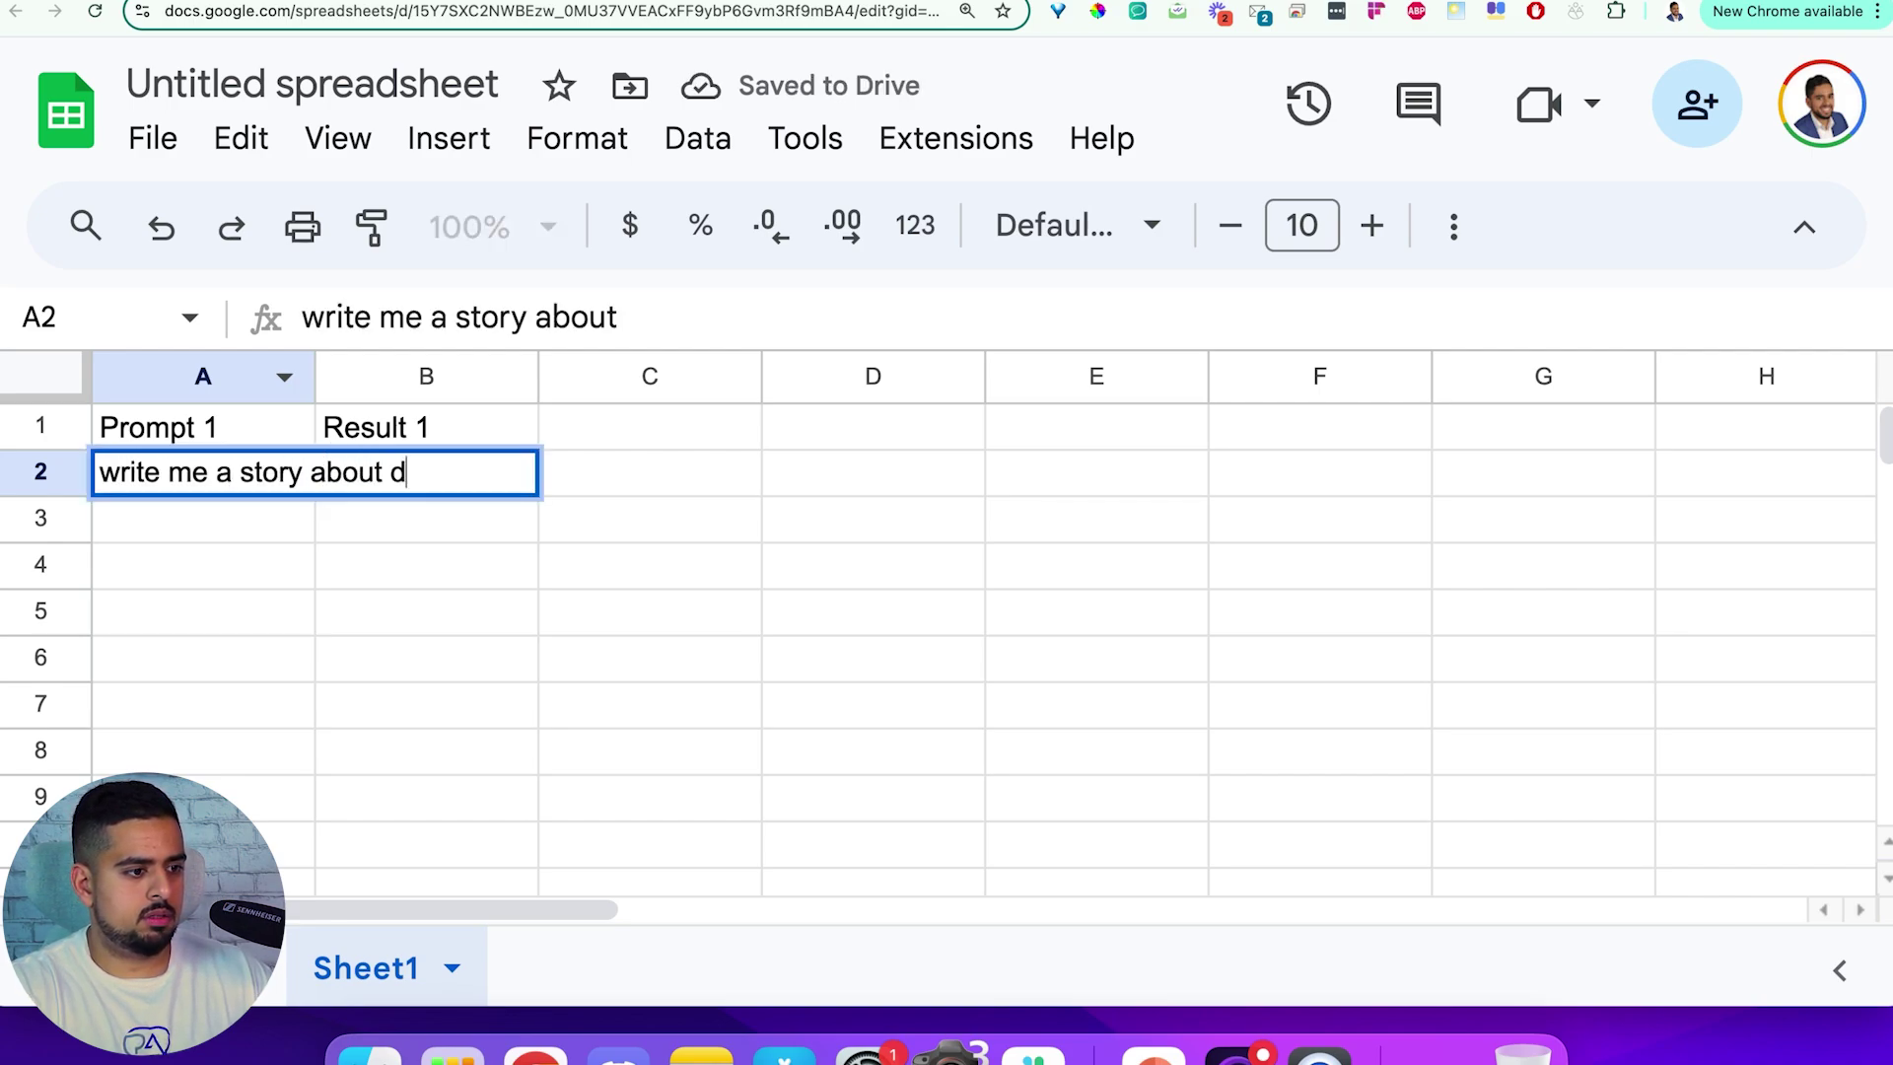
type("inosaurs")
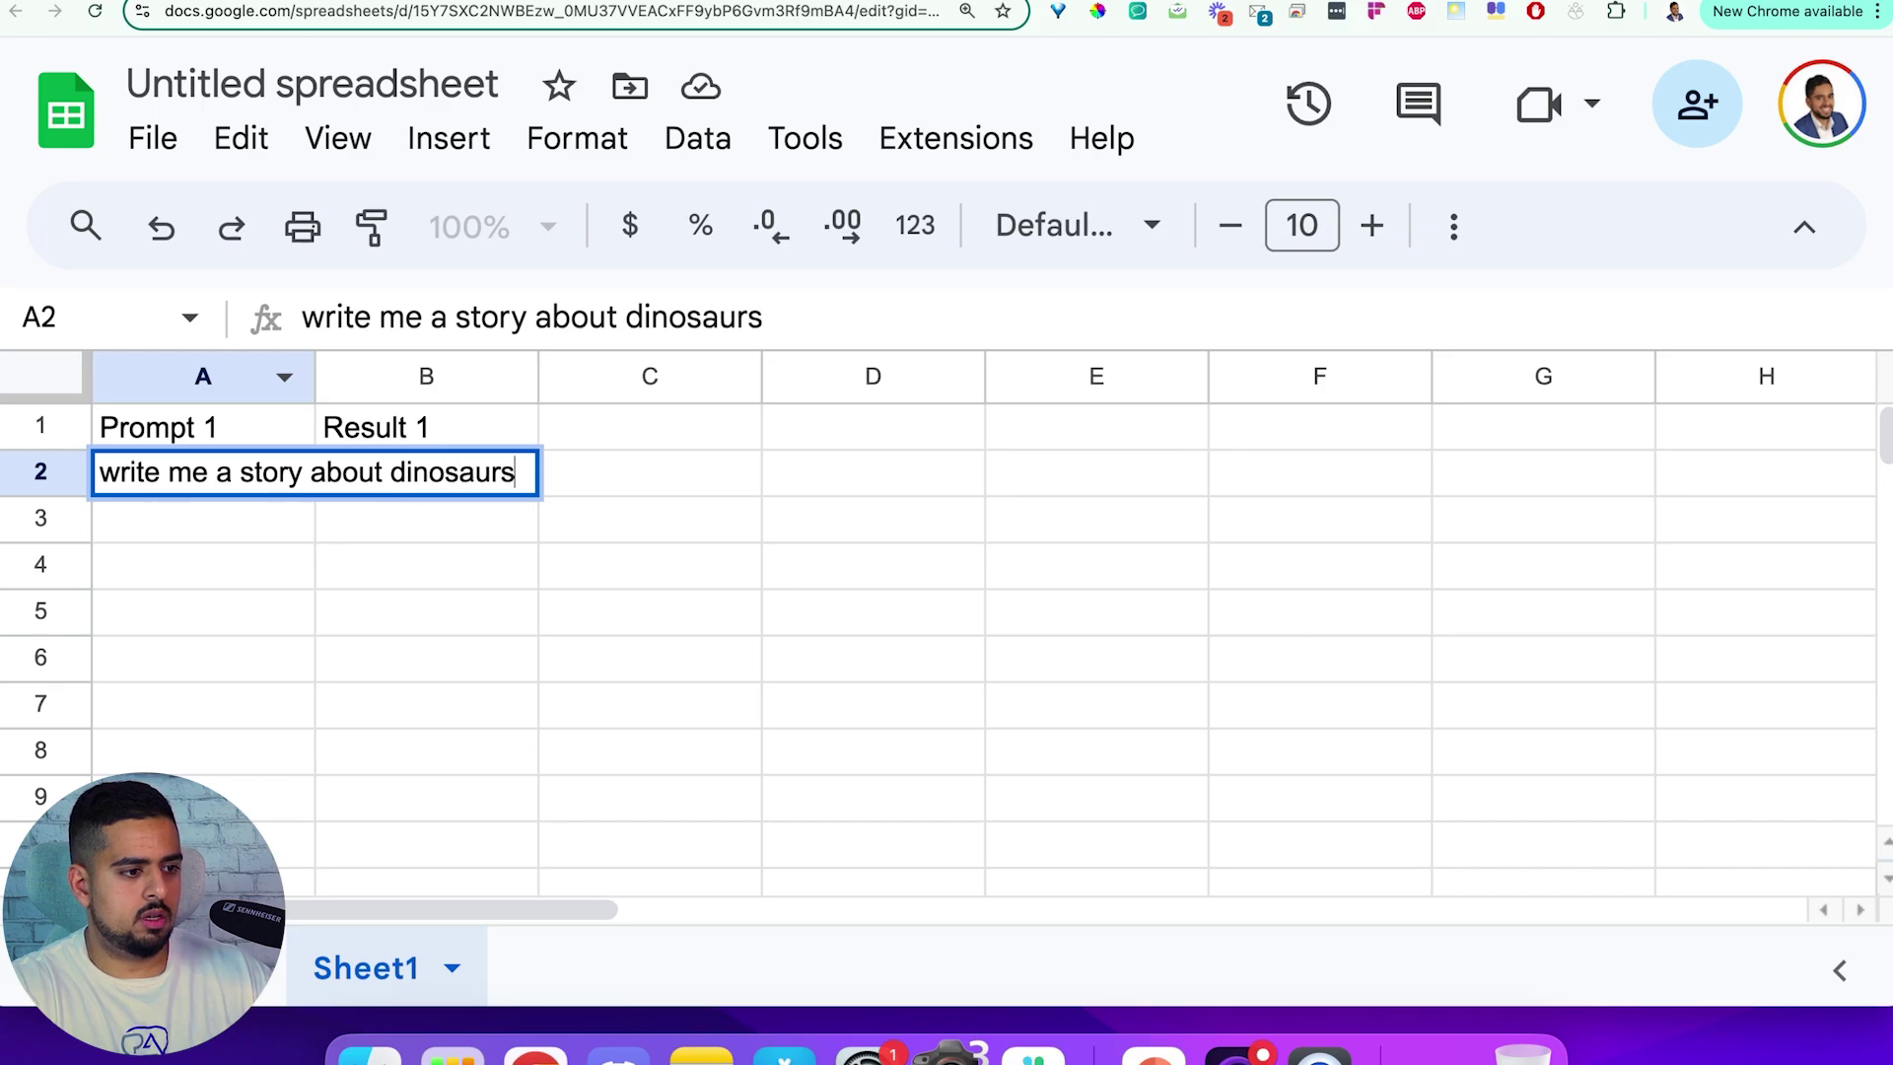
key("Return")
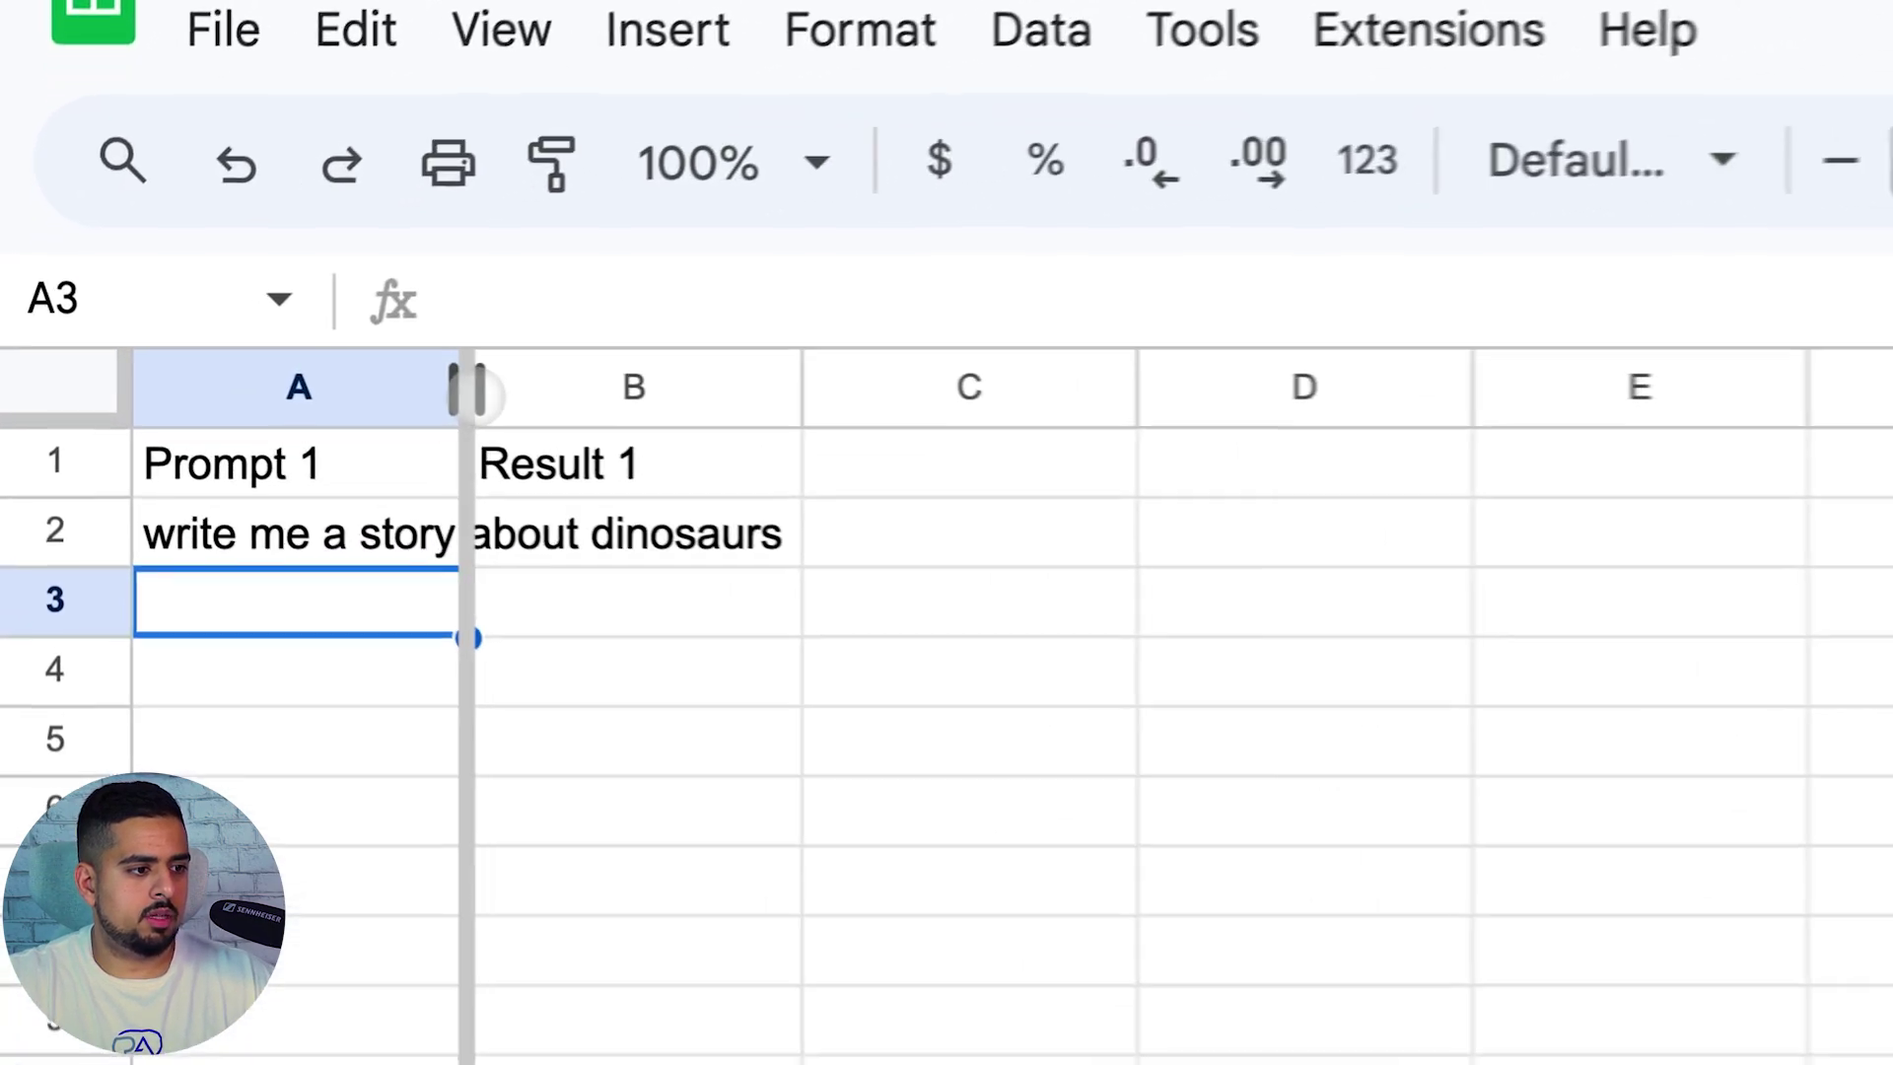
double_click(466, 389)
Enter =GPT(""&A2&"") in B2 to generate the result from A2's prompt
left_click(882, 517)
type("=G")
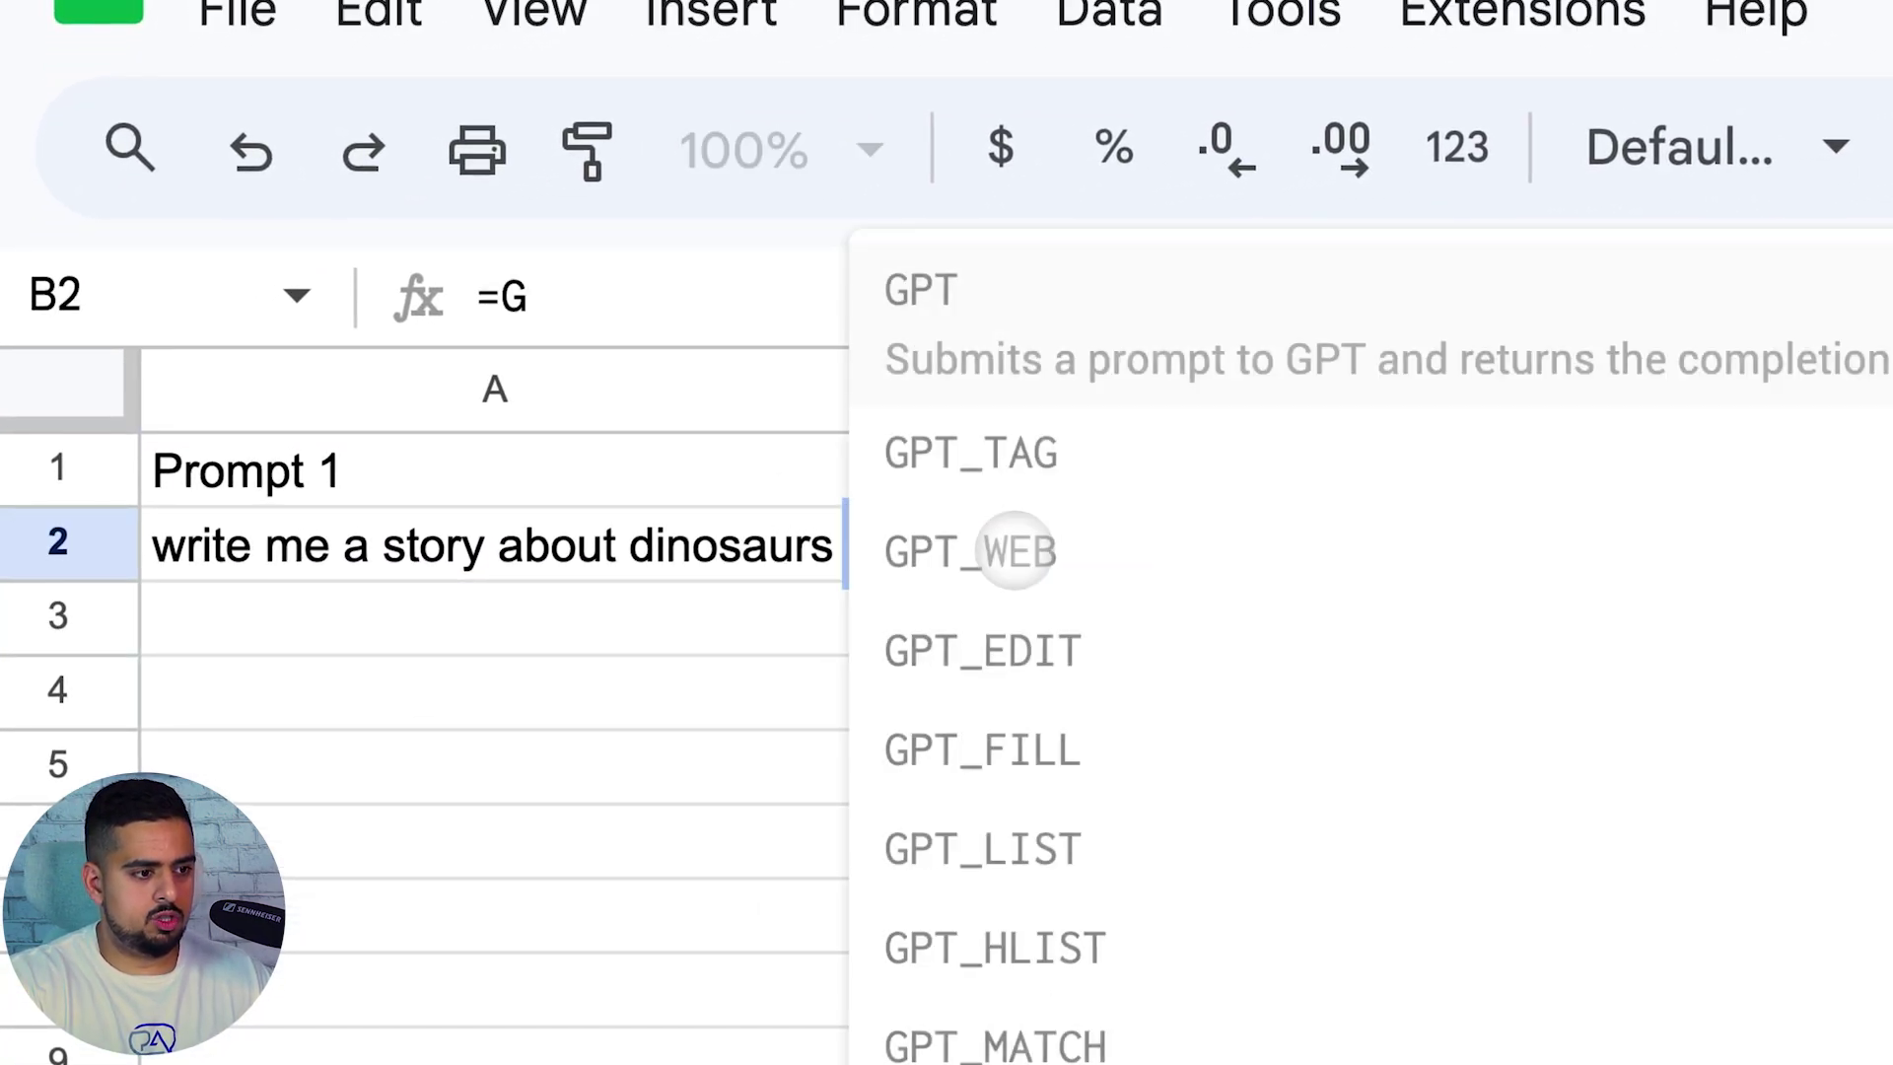
type("PT(")
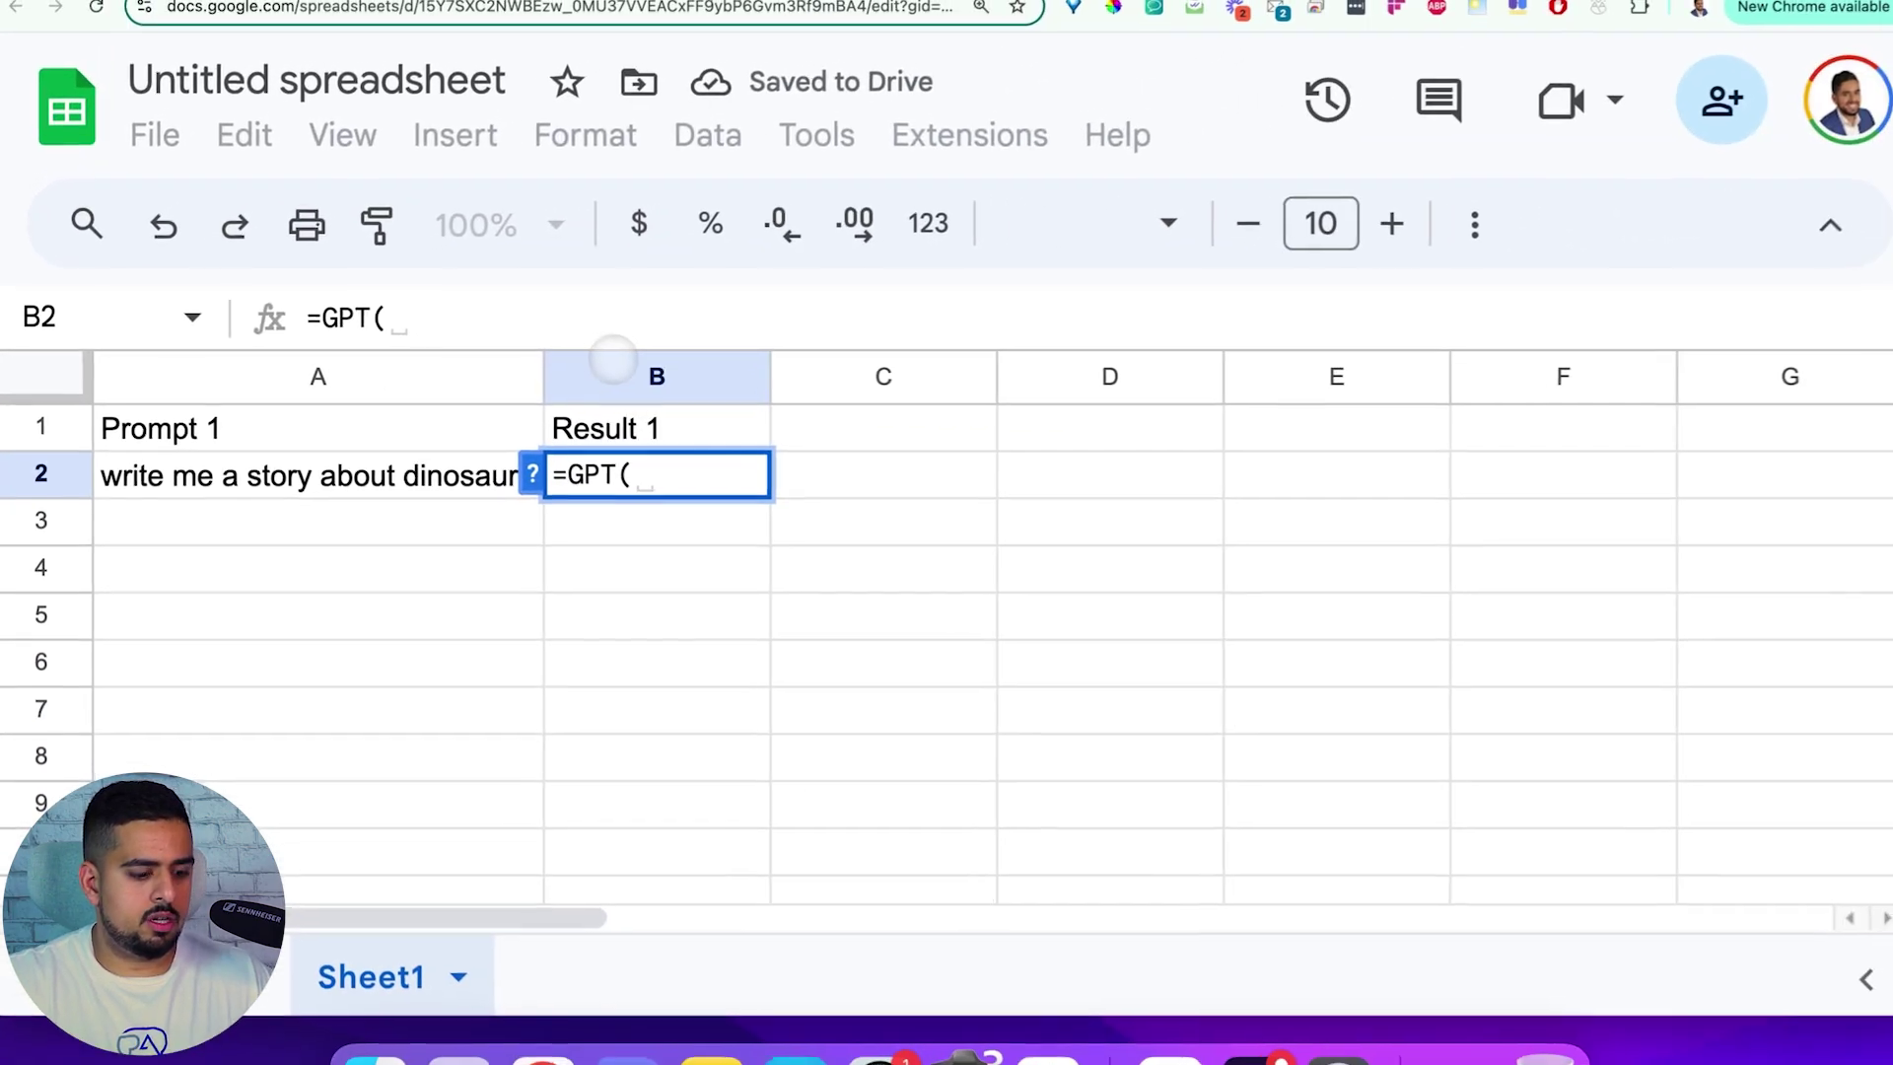
type("\"")
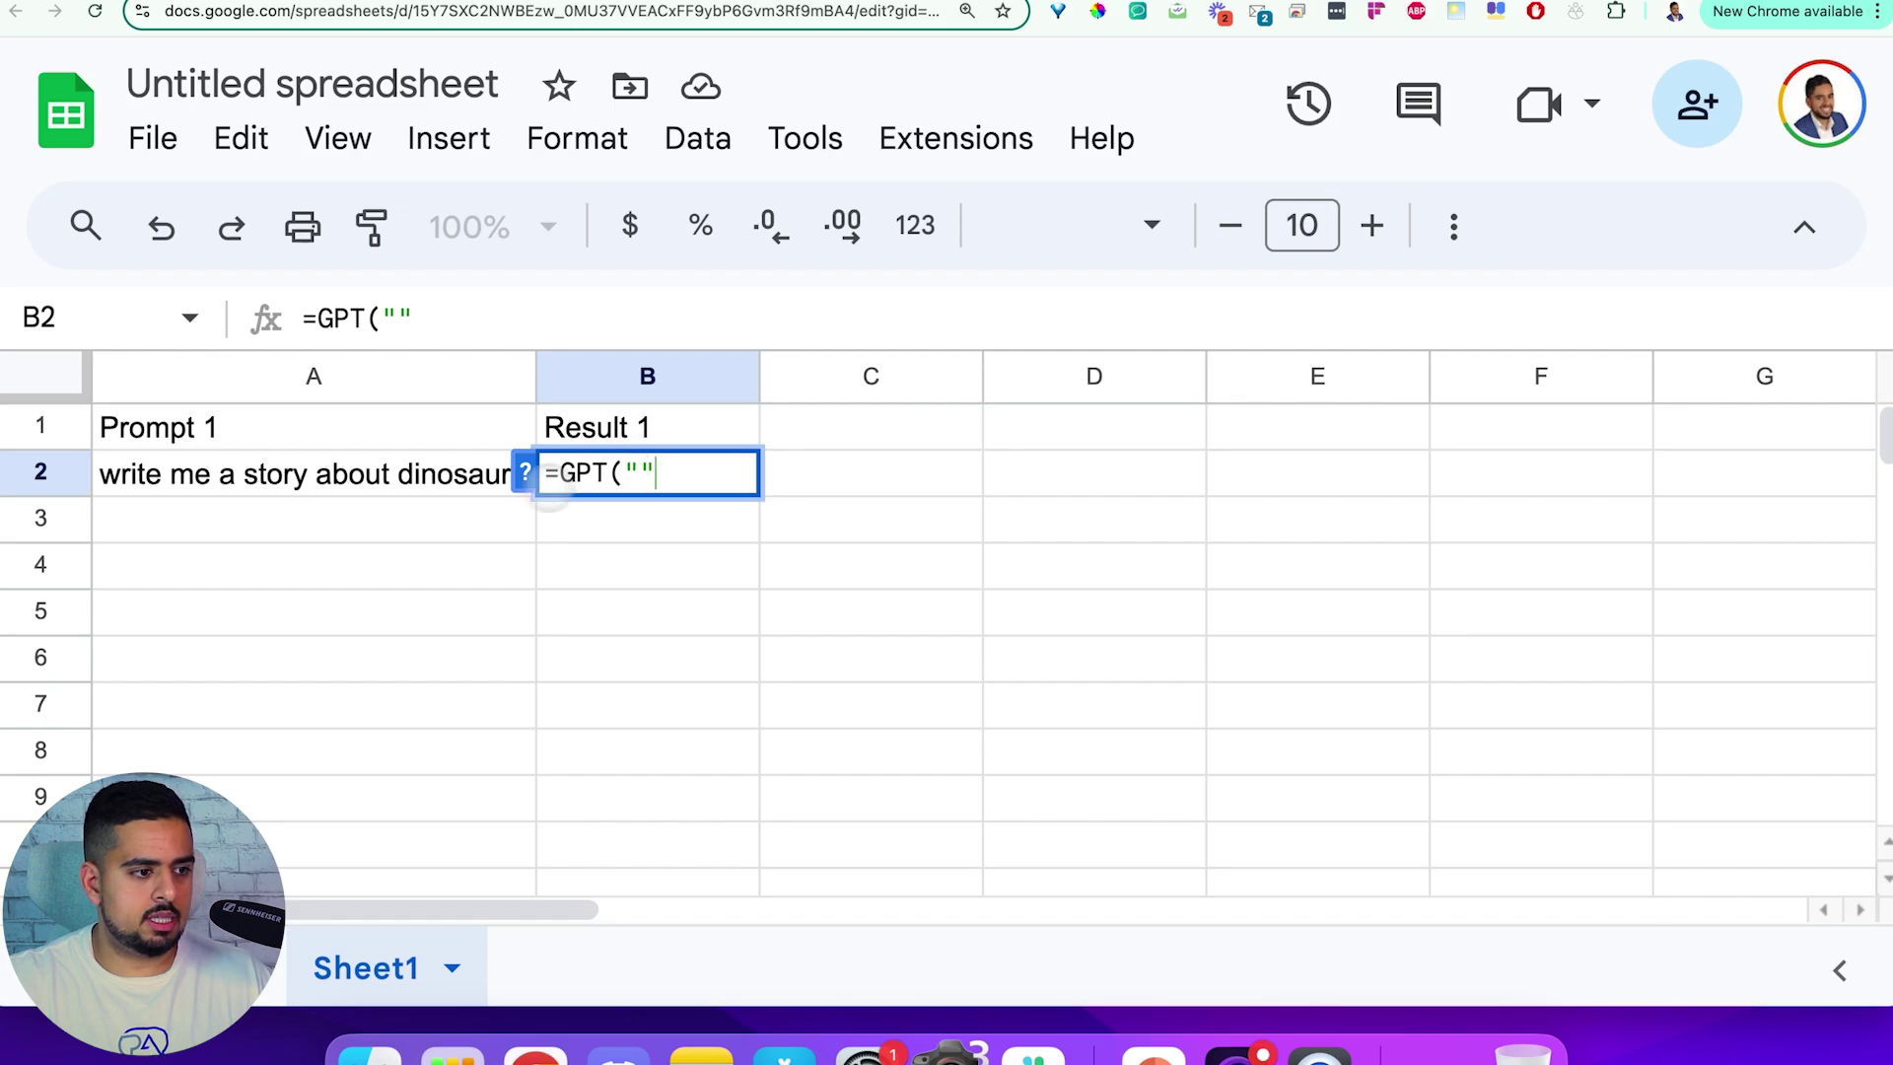
type("&")
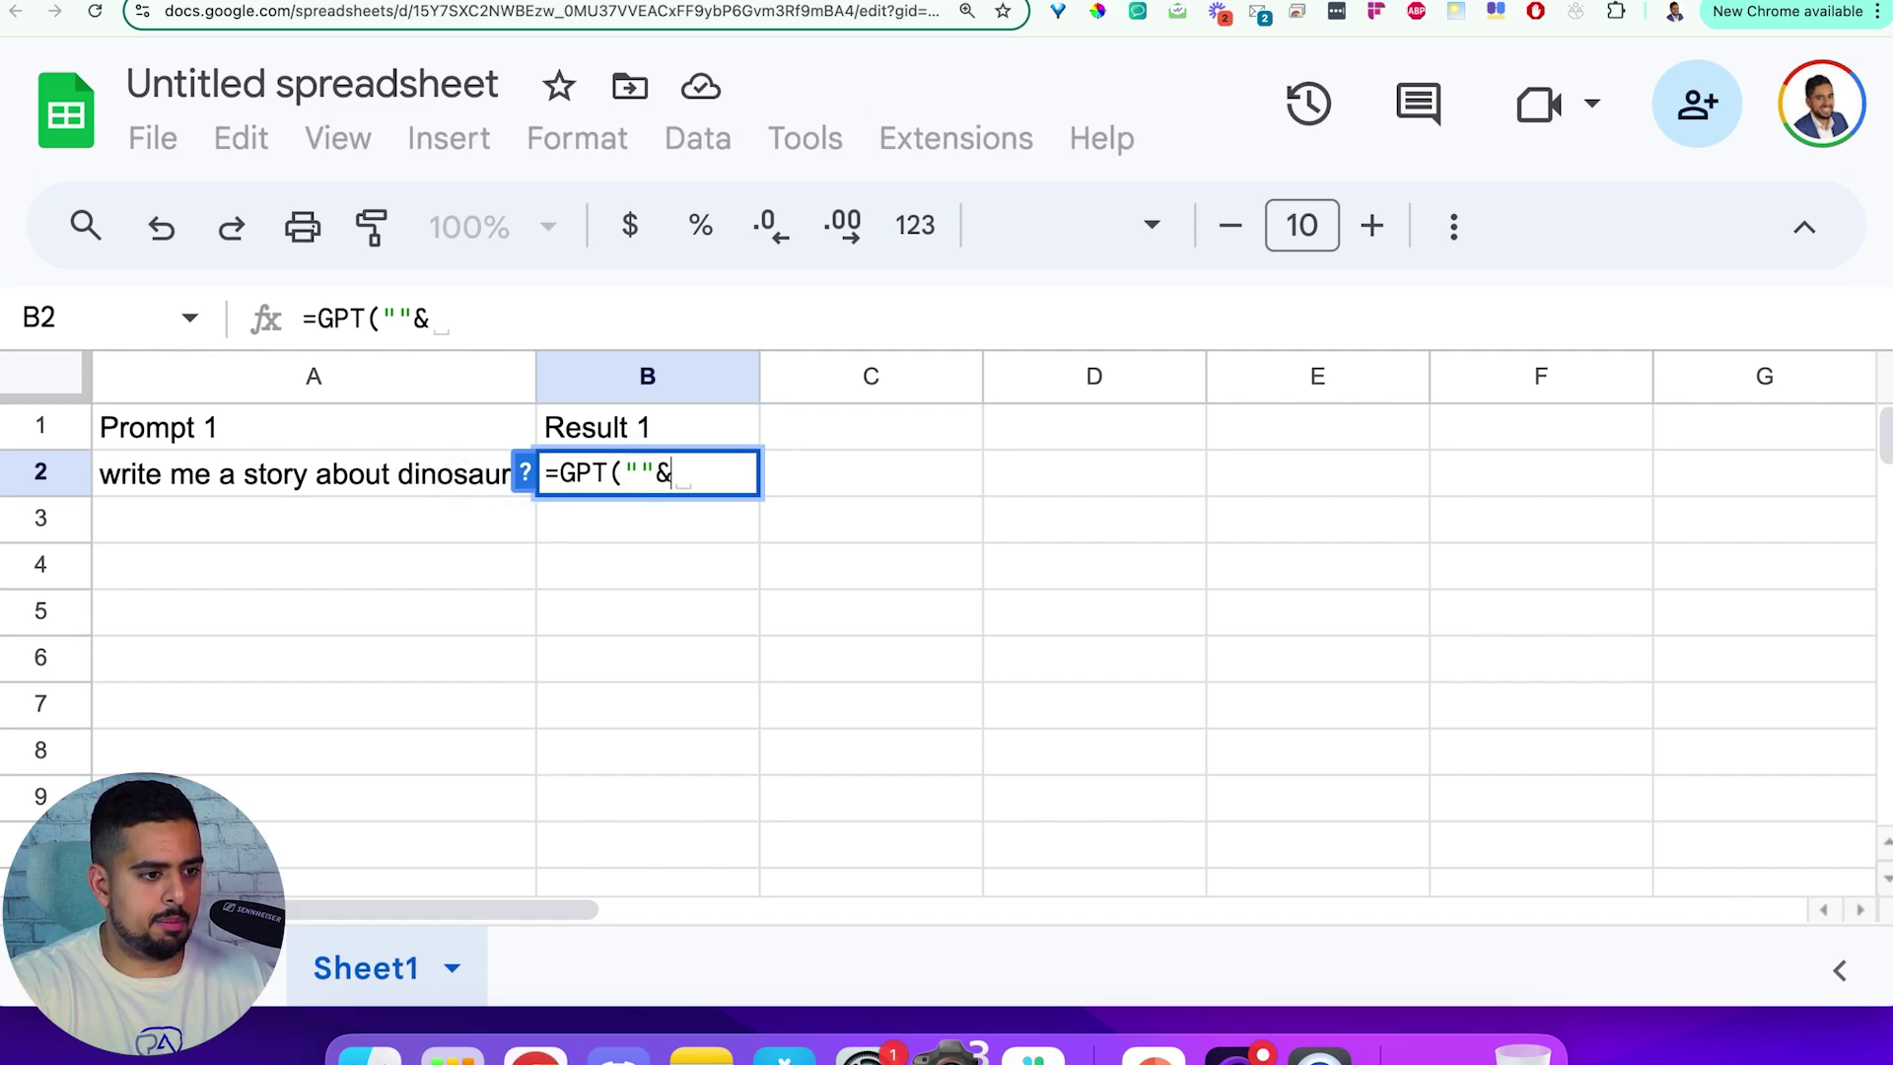
left_click(457, 483)
type("&")
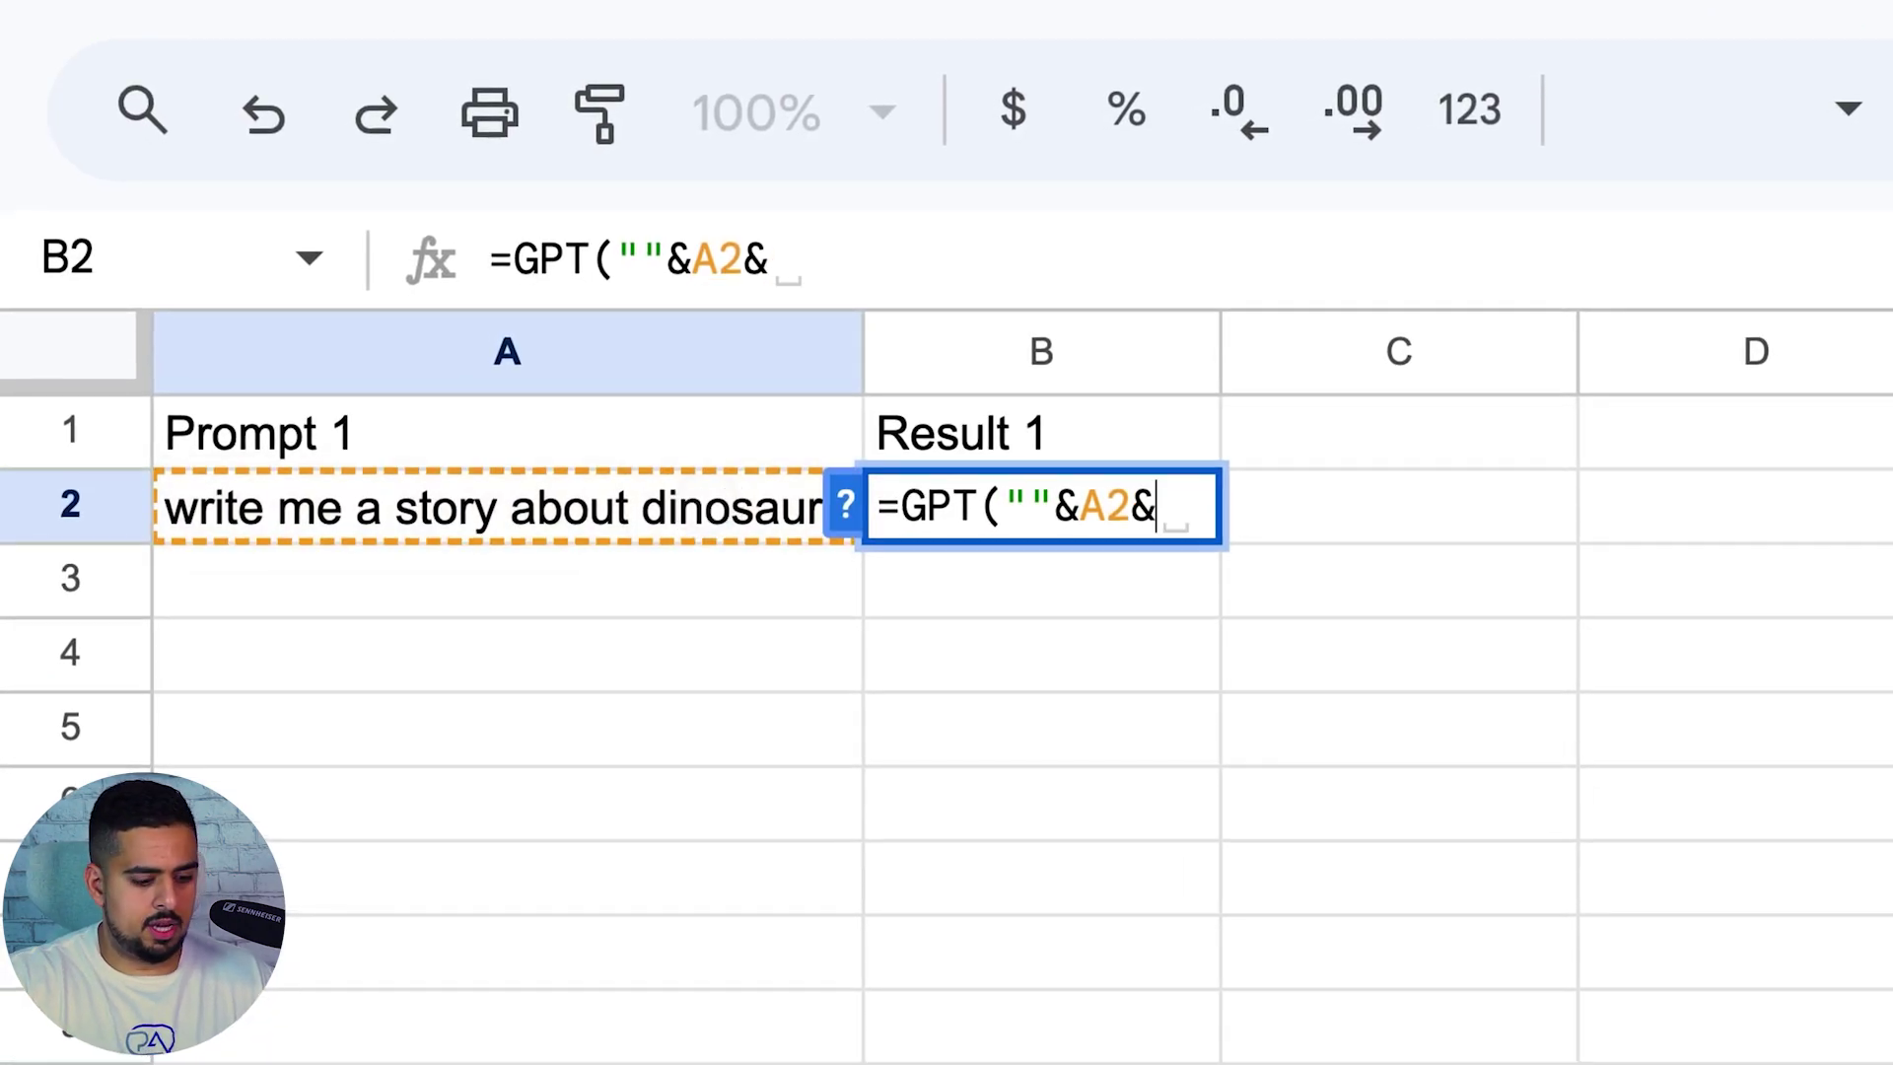
type("\"\"")
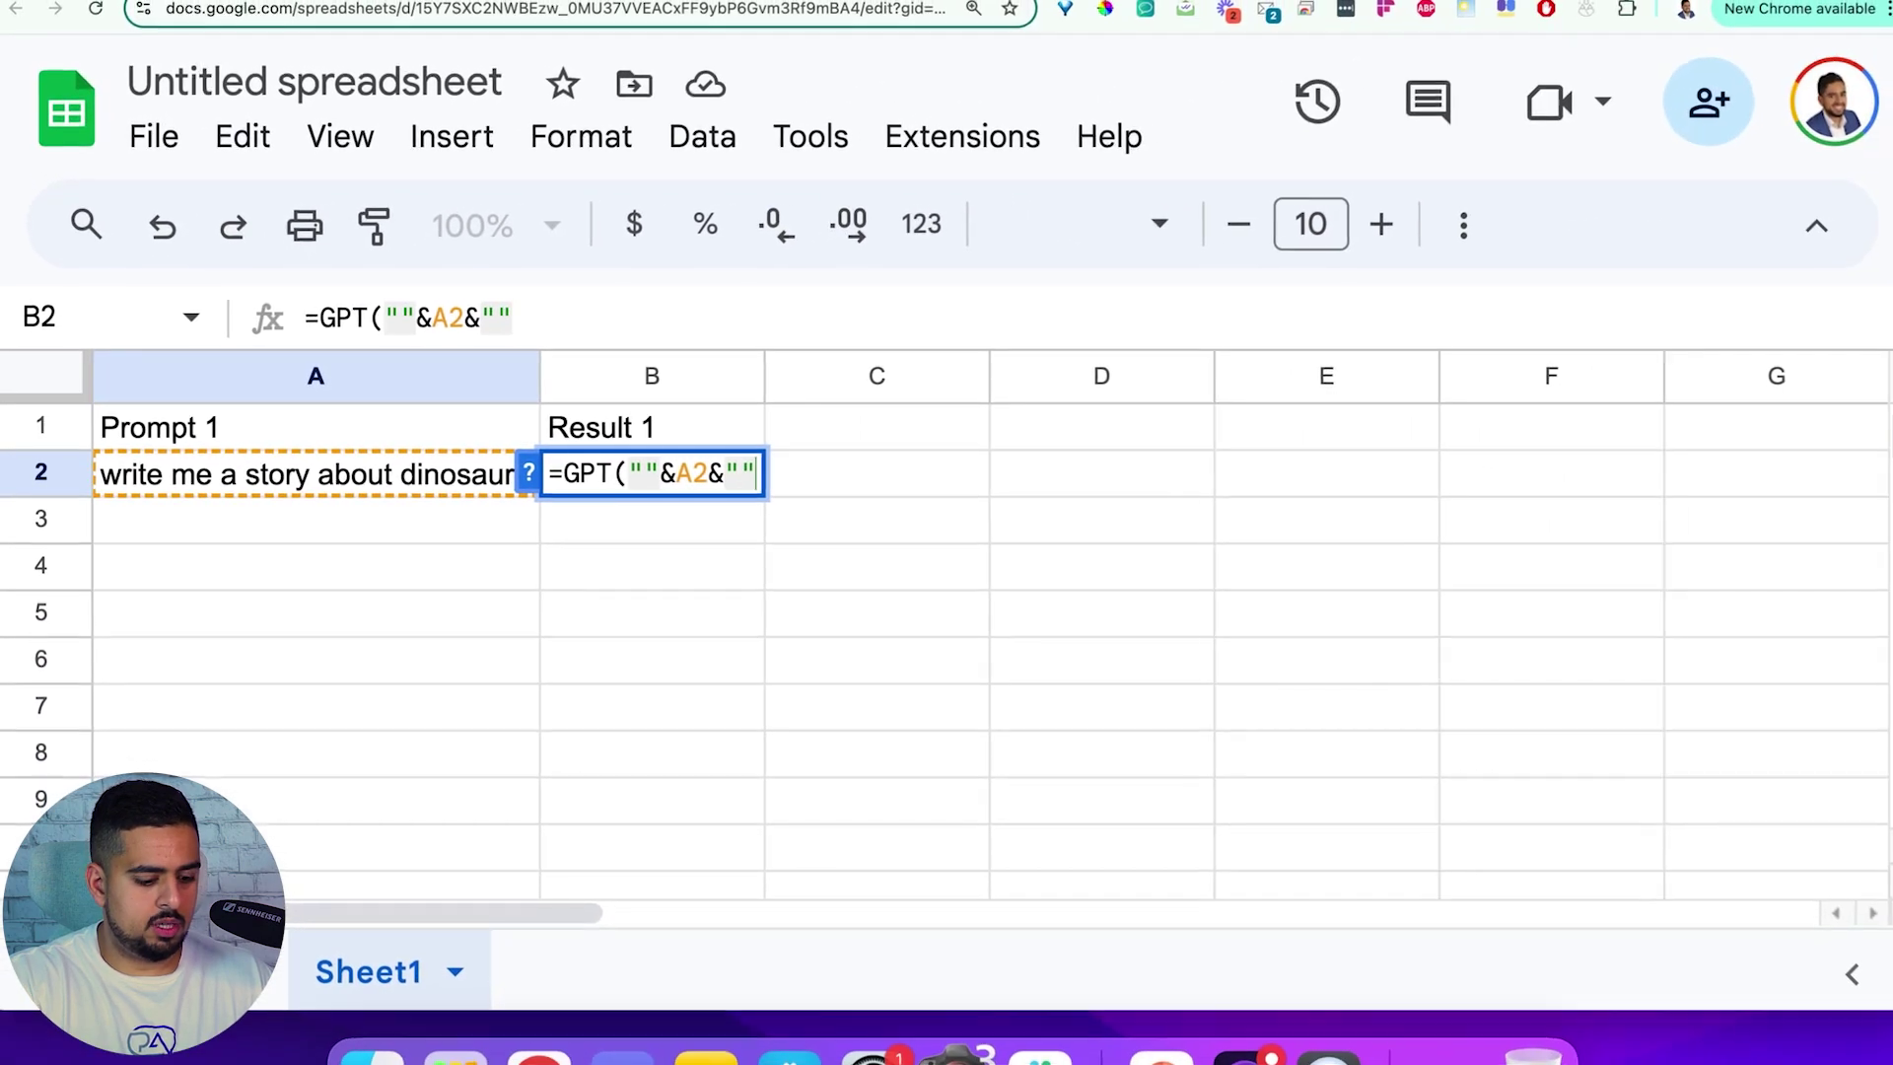
type(")")
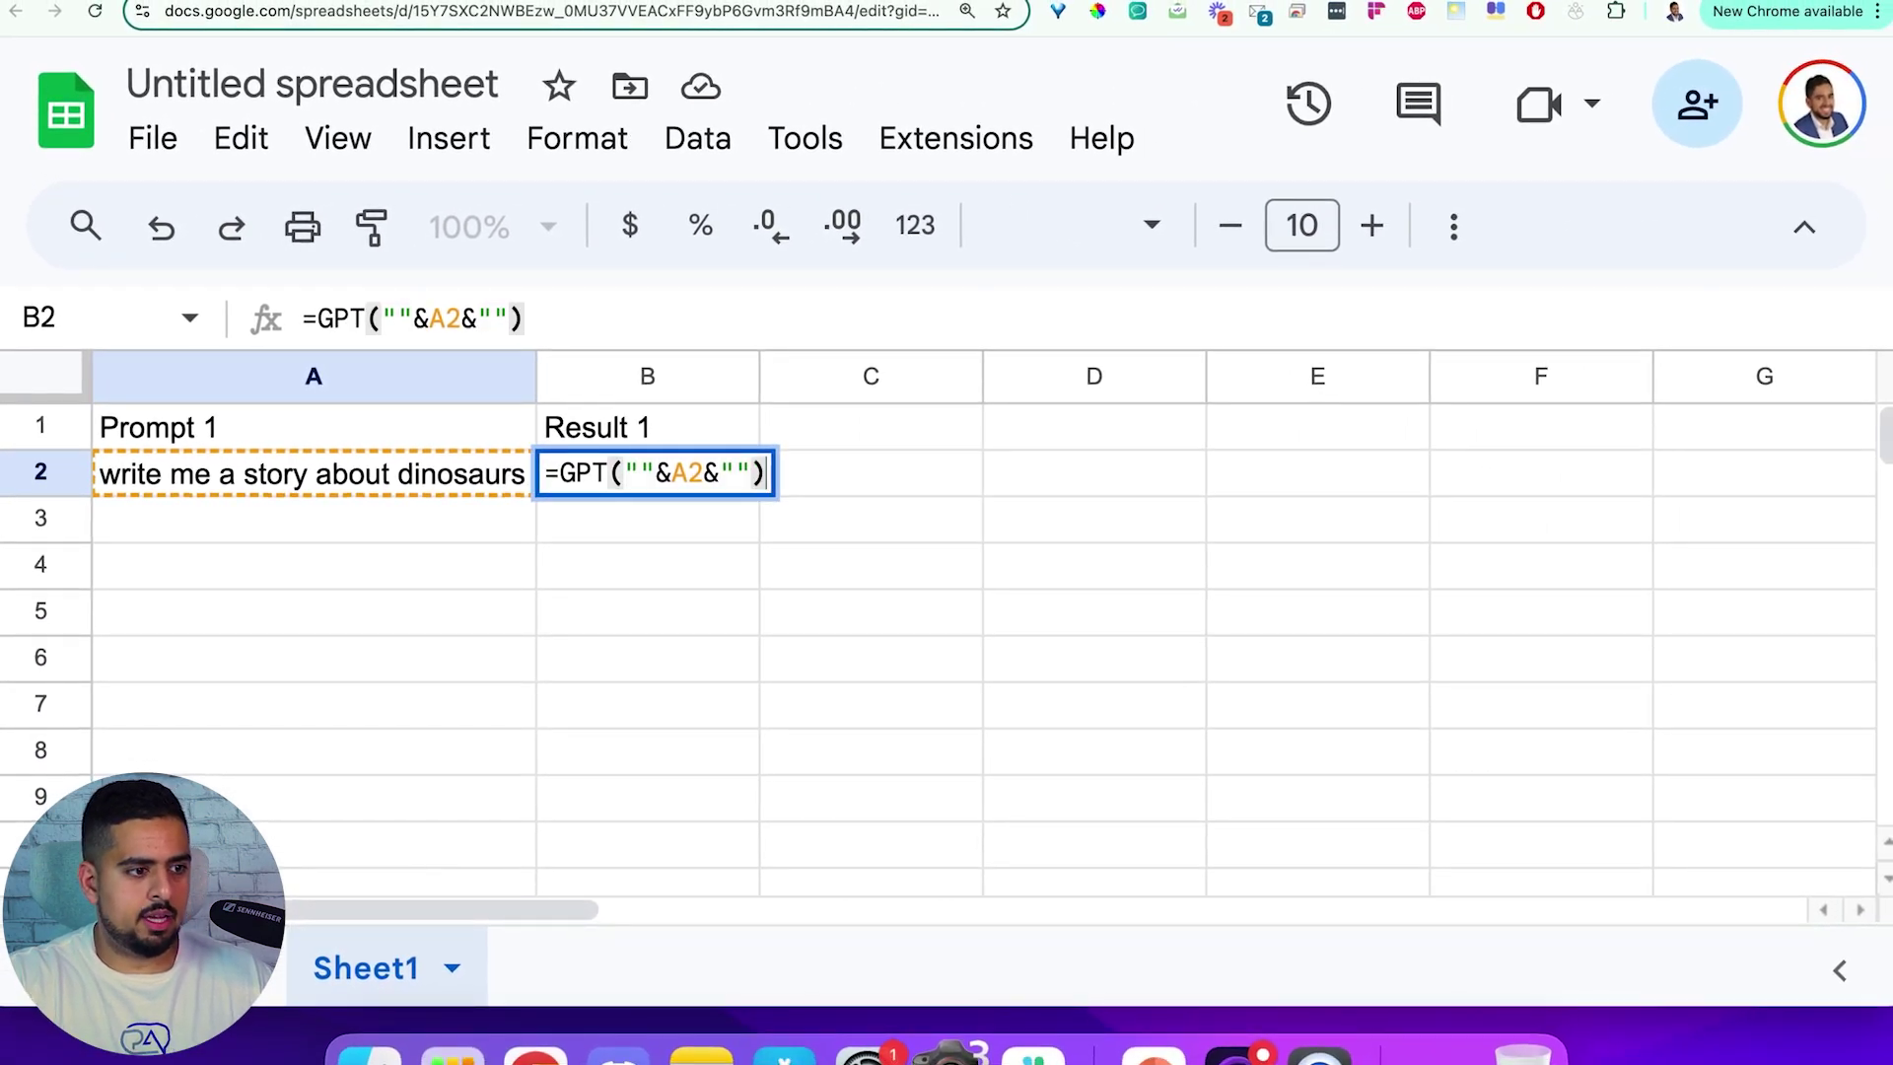
key("Return")
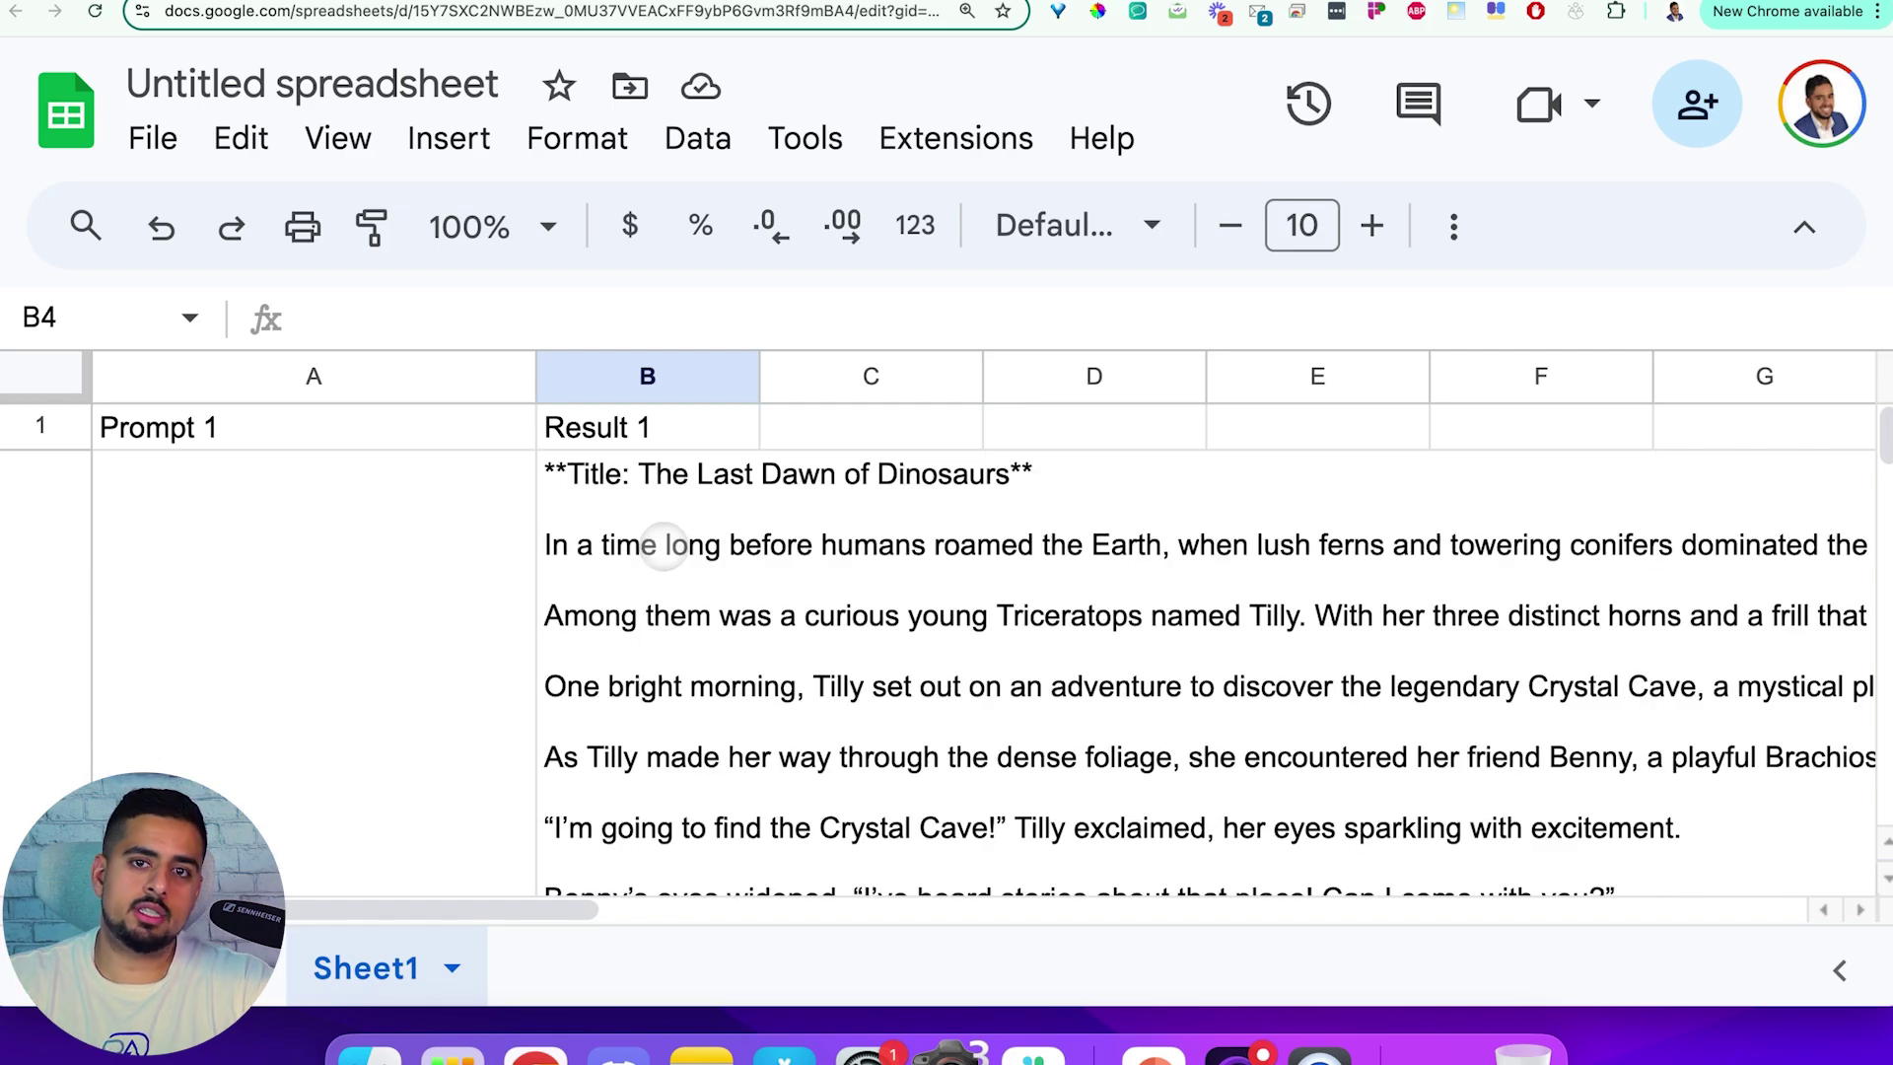
Scroll to review the generated dinosaur story in B2
scroll(663, 545, "down", 10)
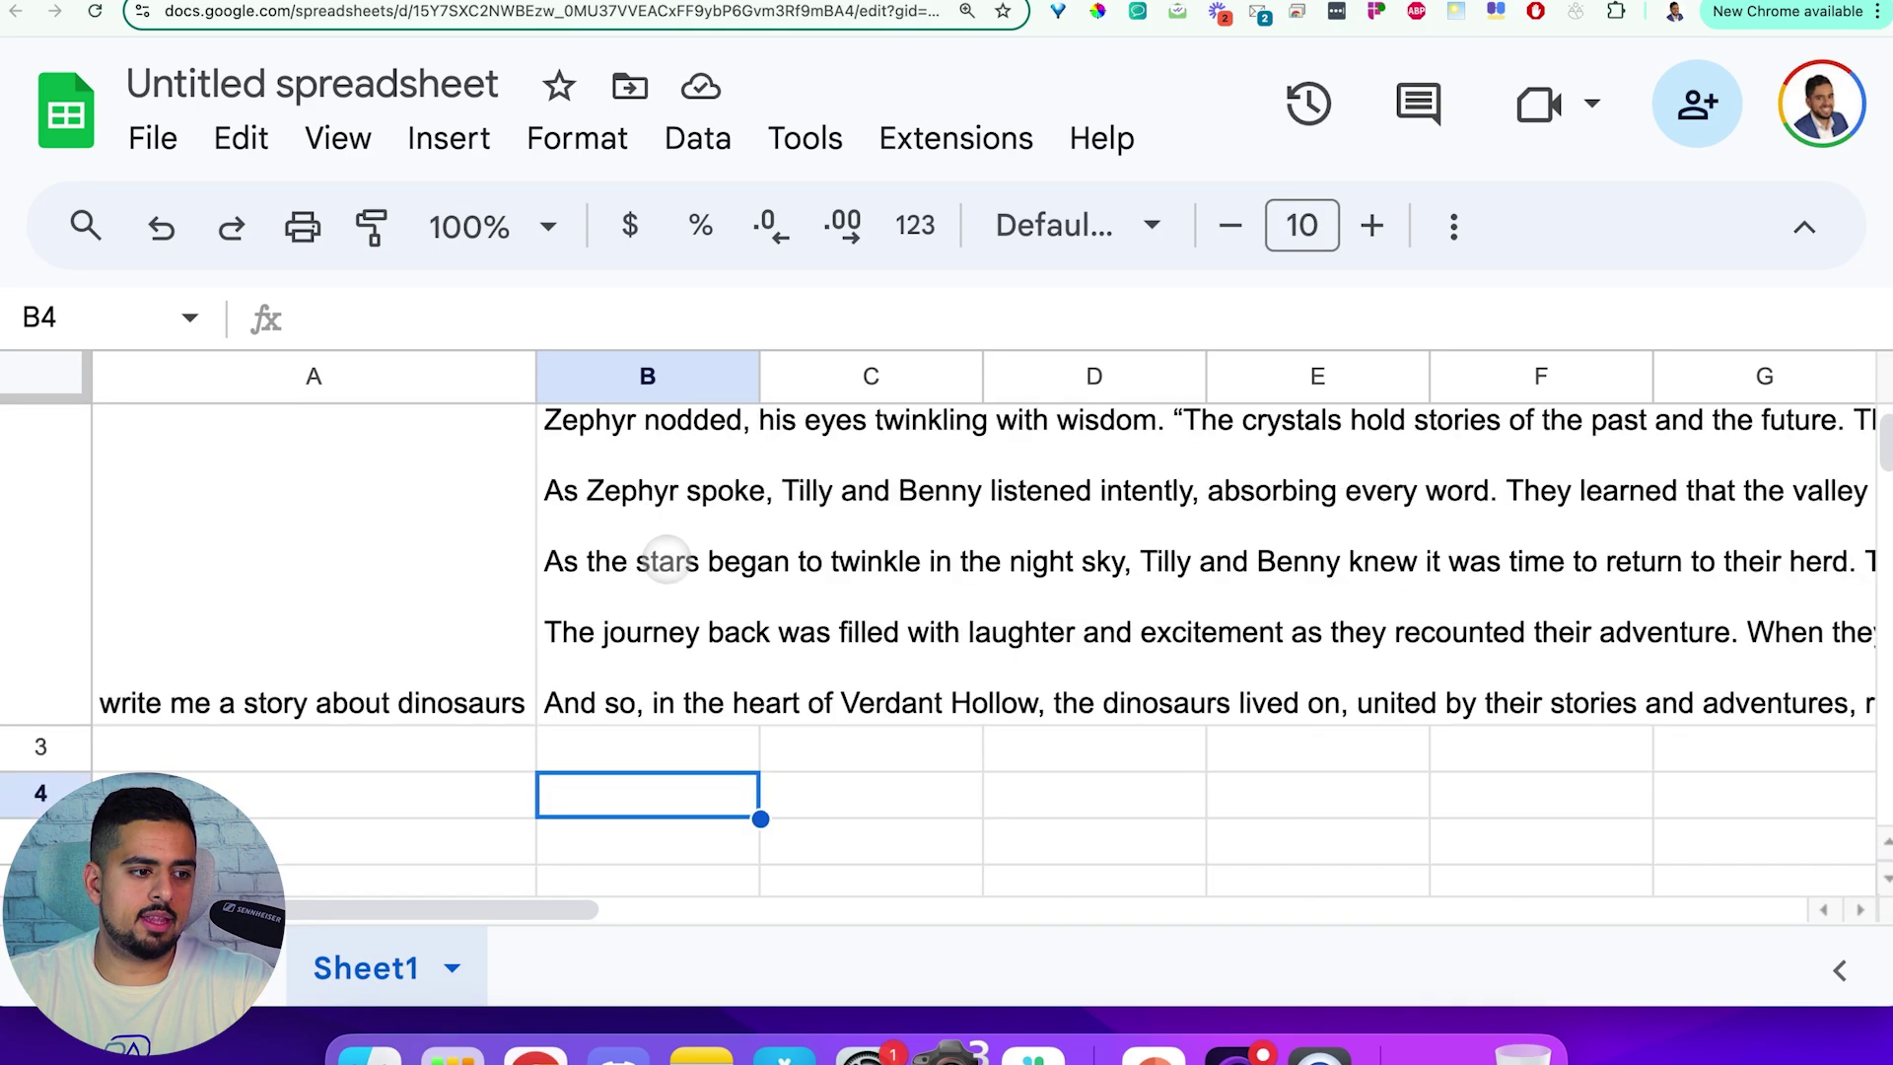
scroll(667, 560, "up", 2)
scroll(668, 558, "up", 5)
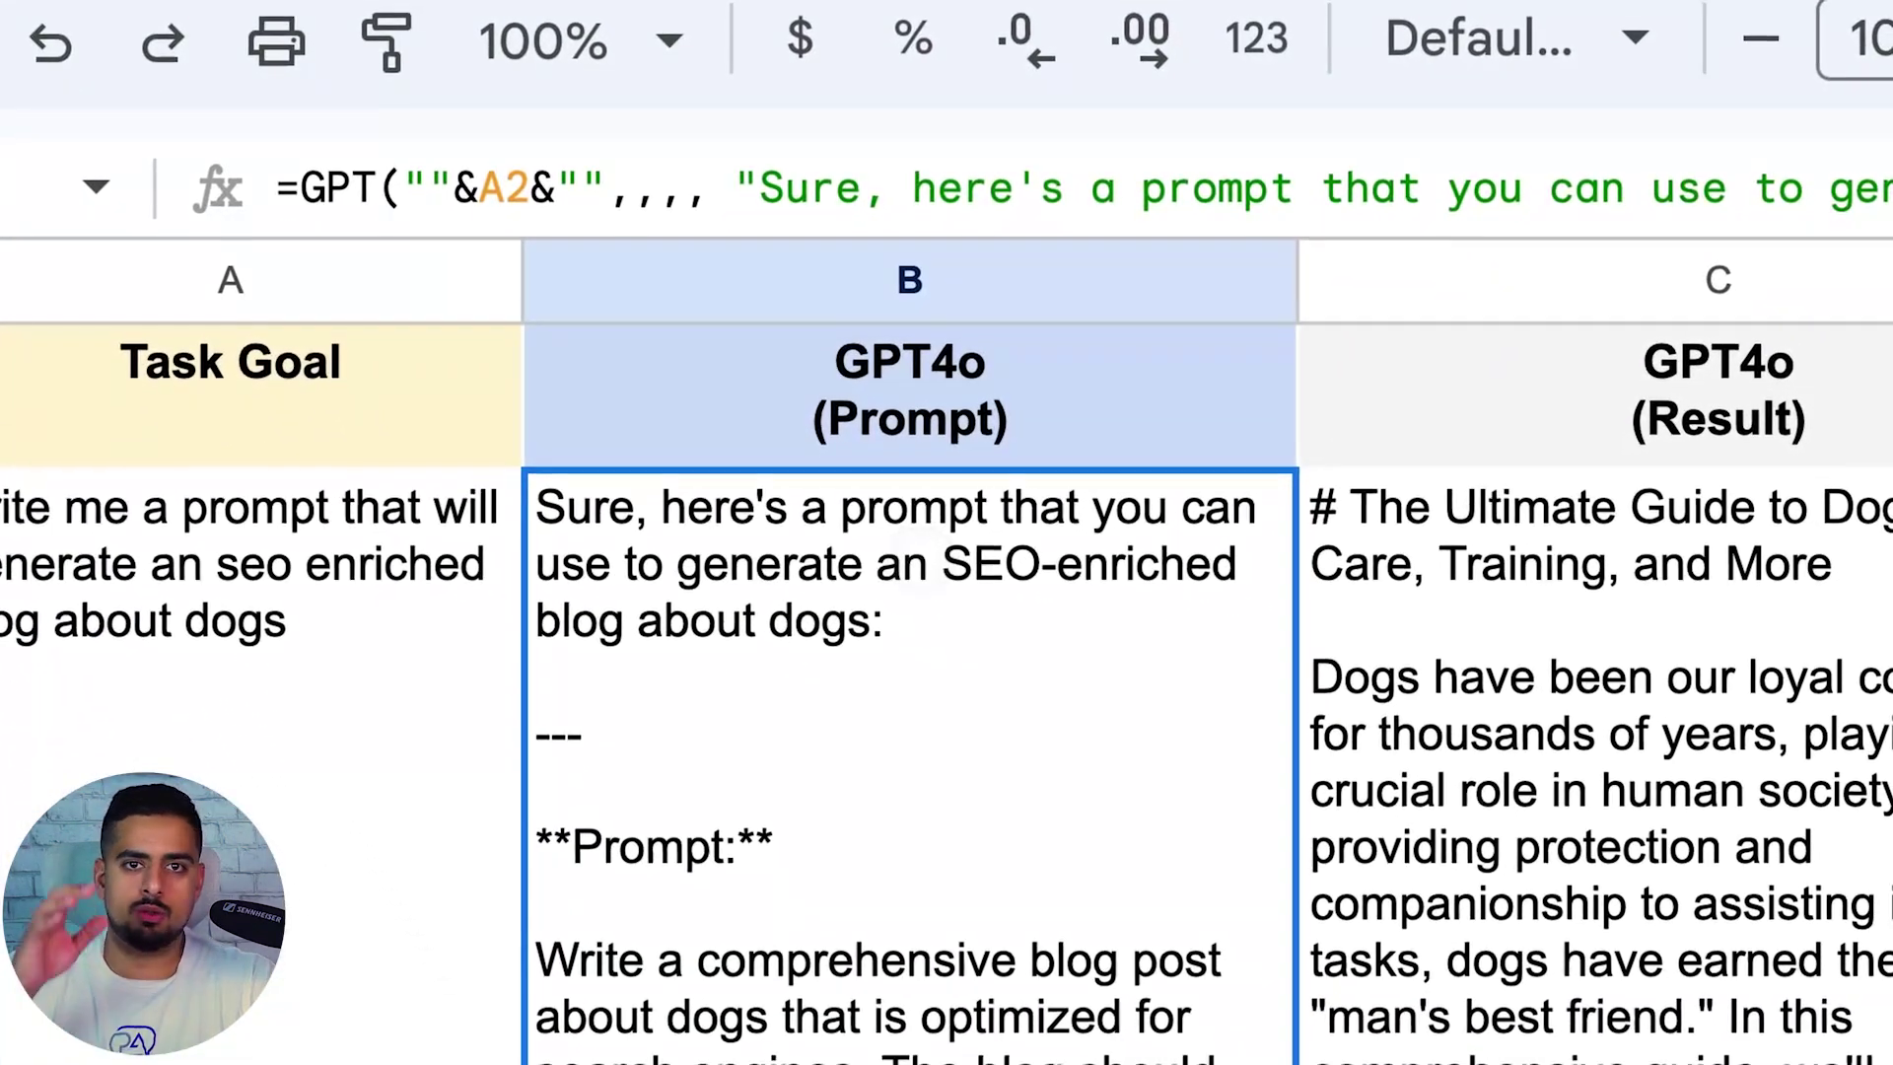
Inspect the Prompt Testing sheet's A2 task goal and the GPT4o formulas in B2 and C2
left_click(360, 601)
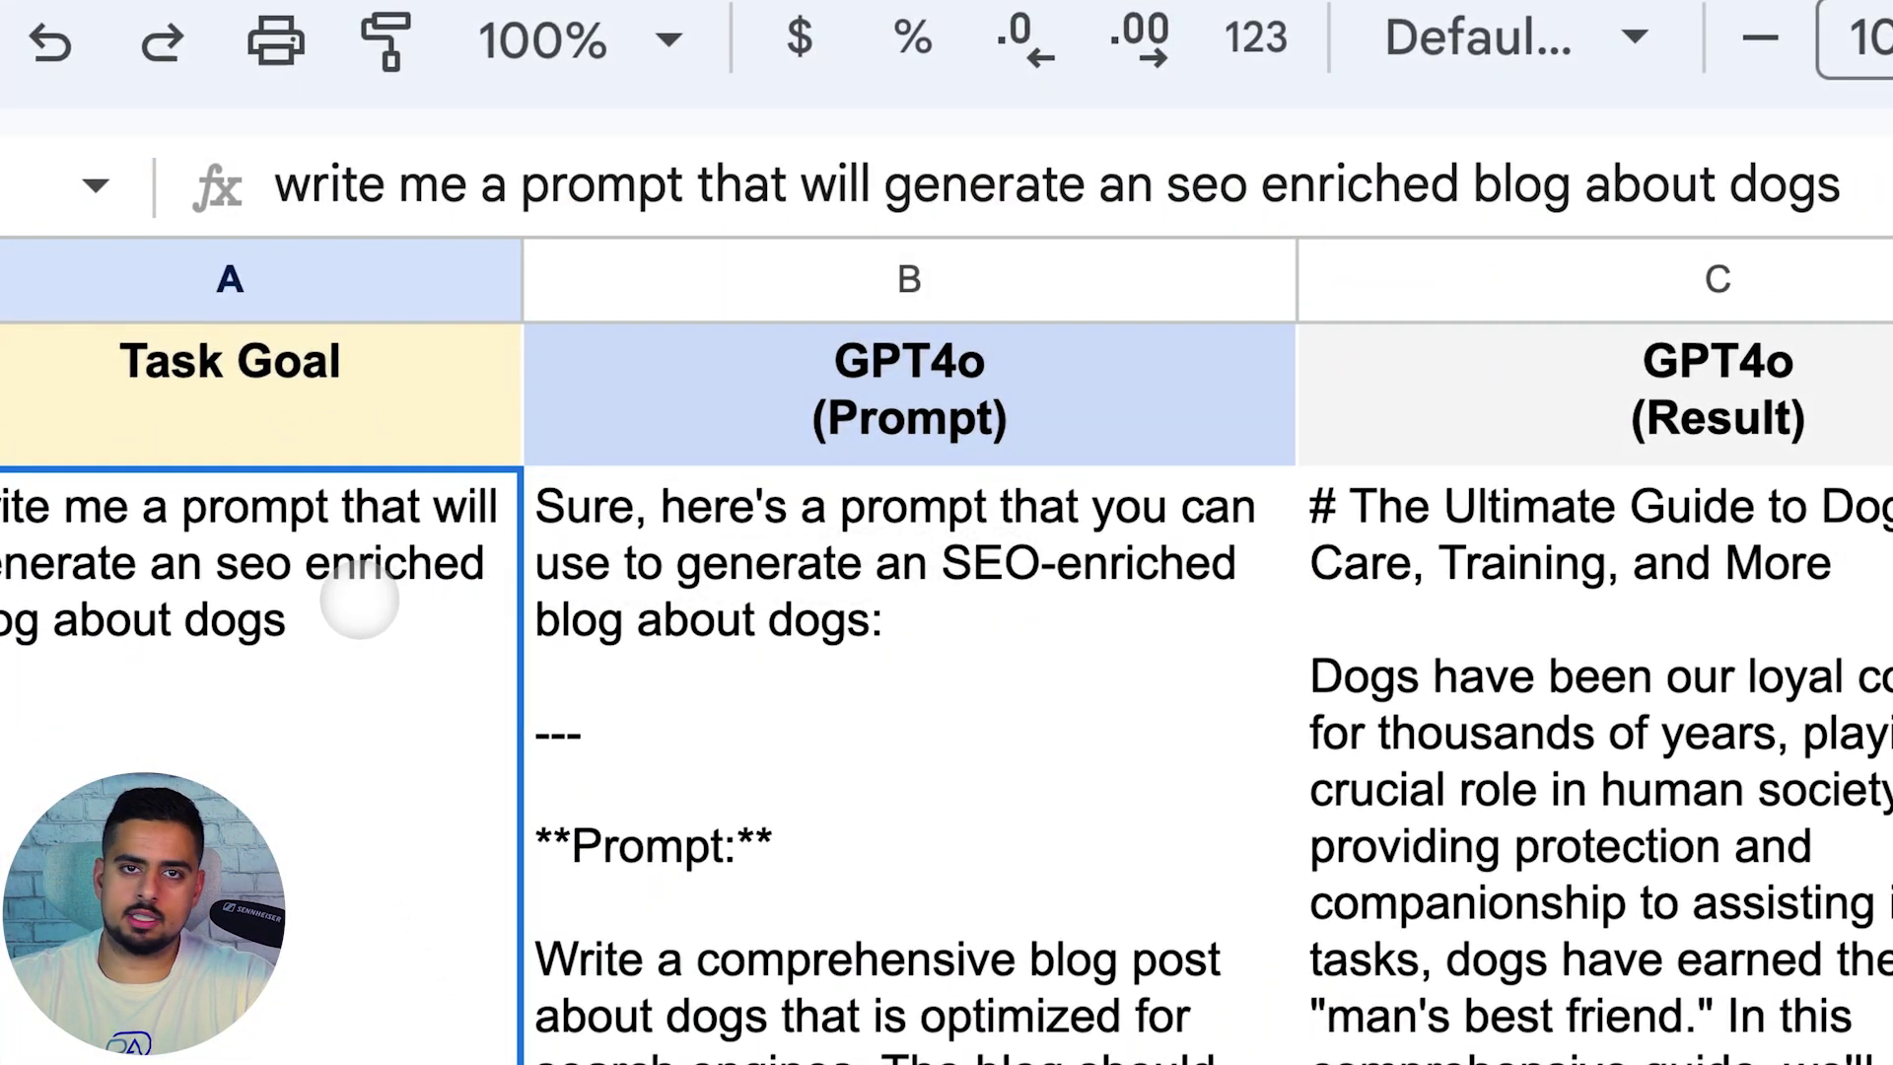
left_click(1508, 606)
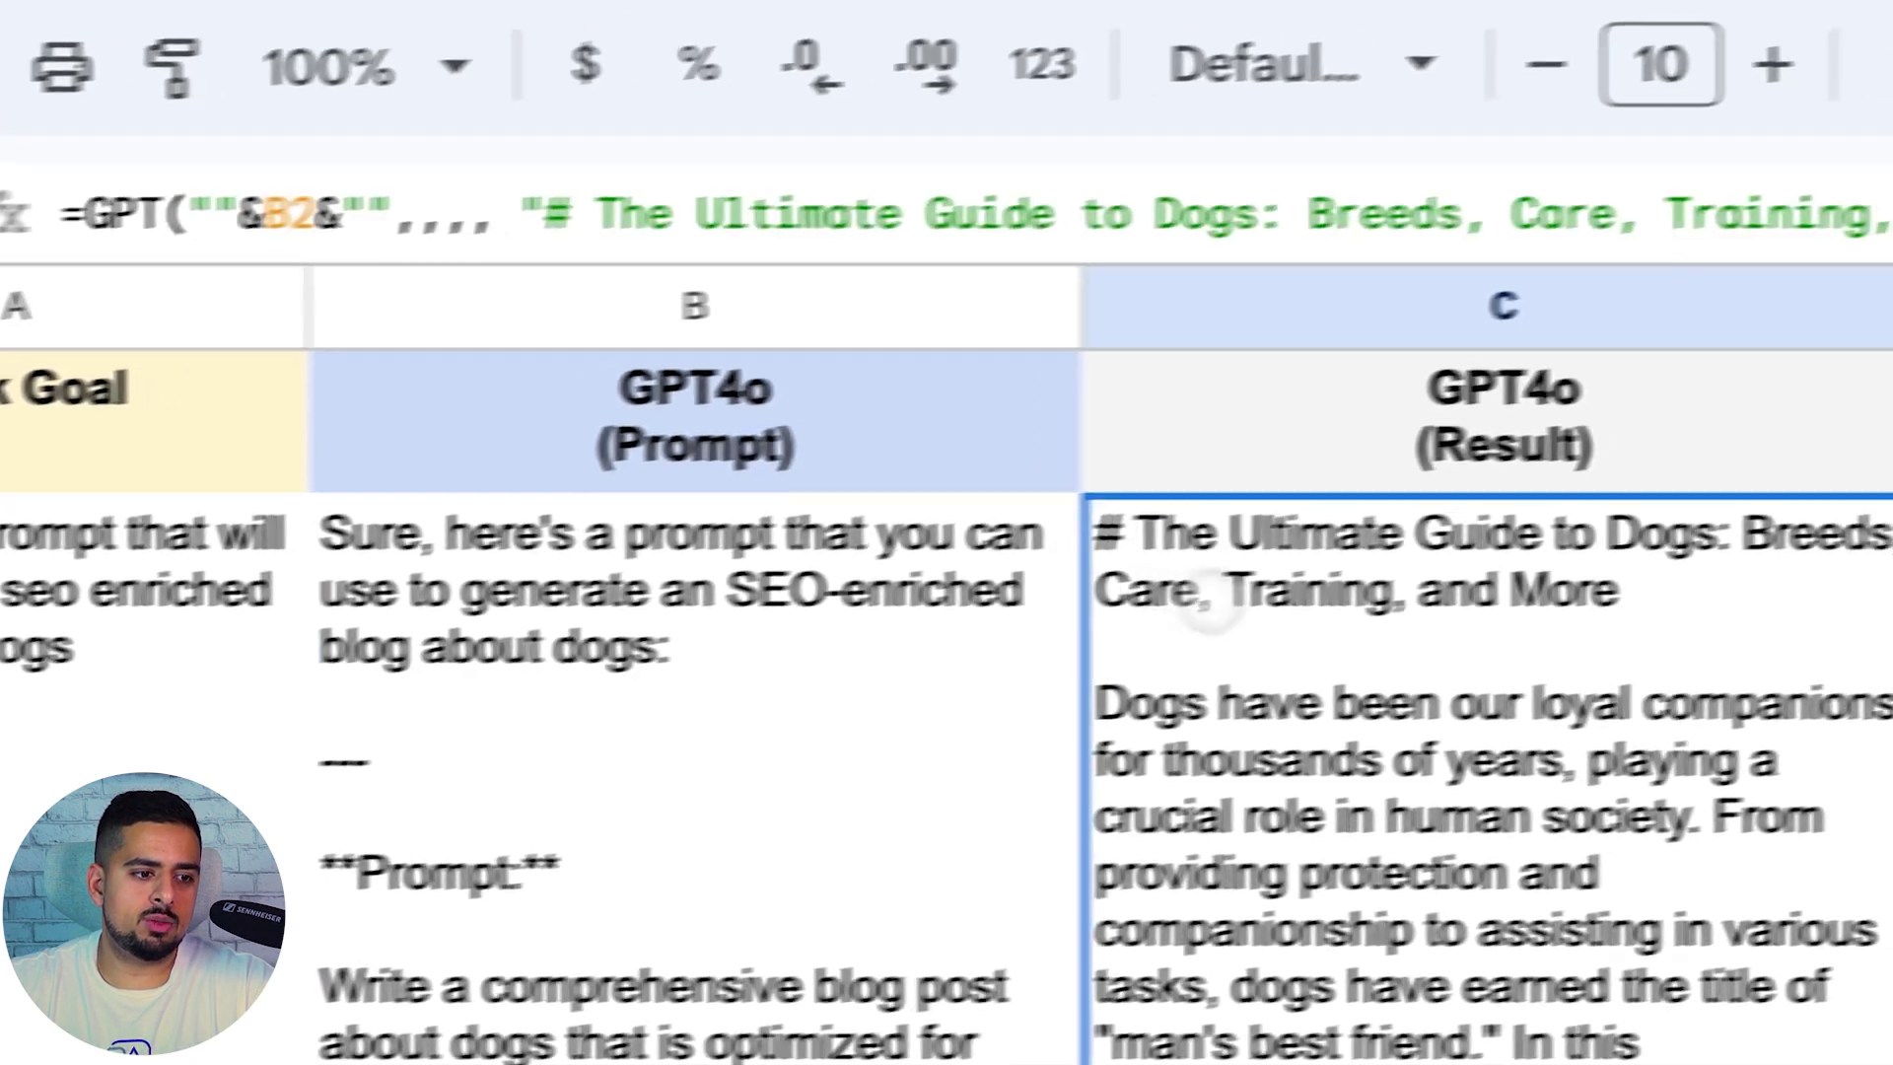
left_click(1028, 627)
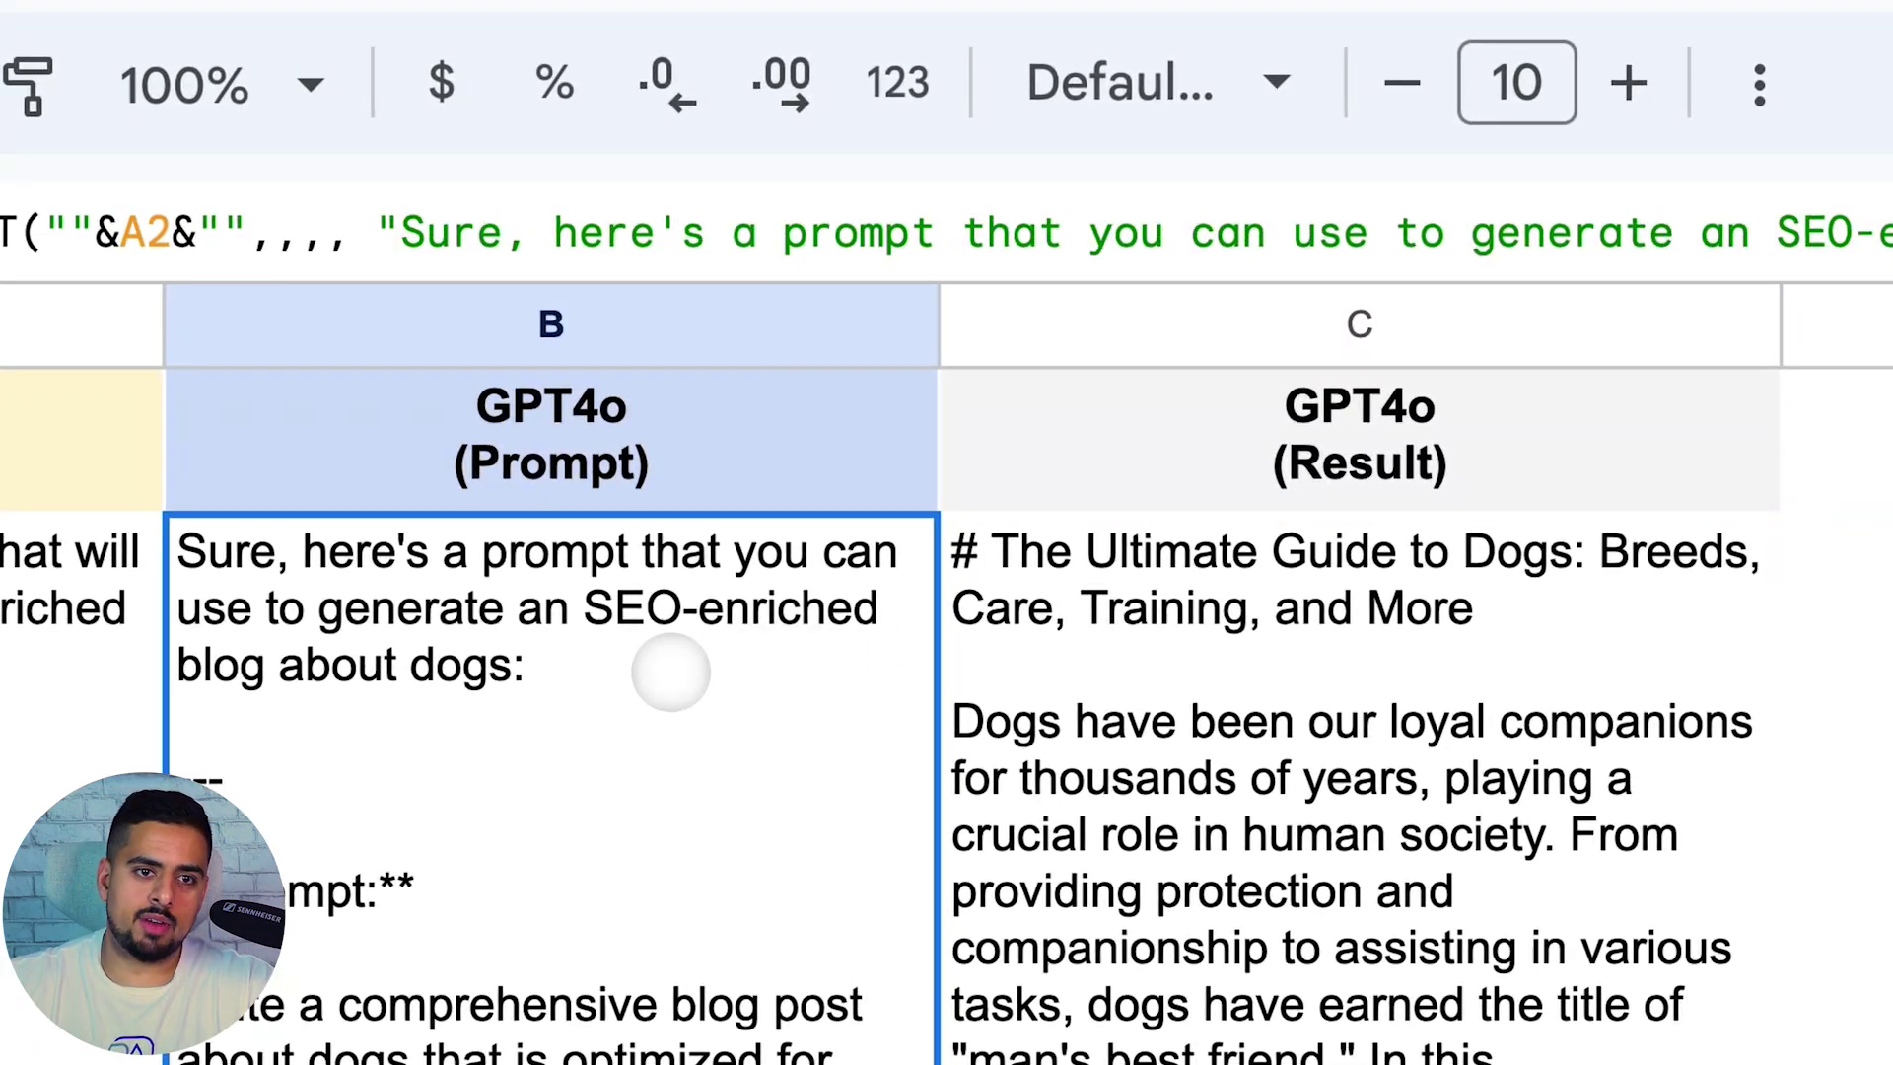
left_click(1400, 606)
left_click(170, 232)
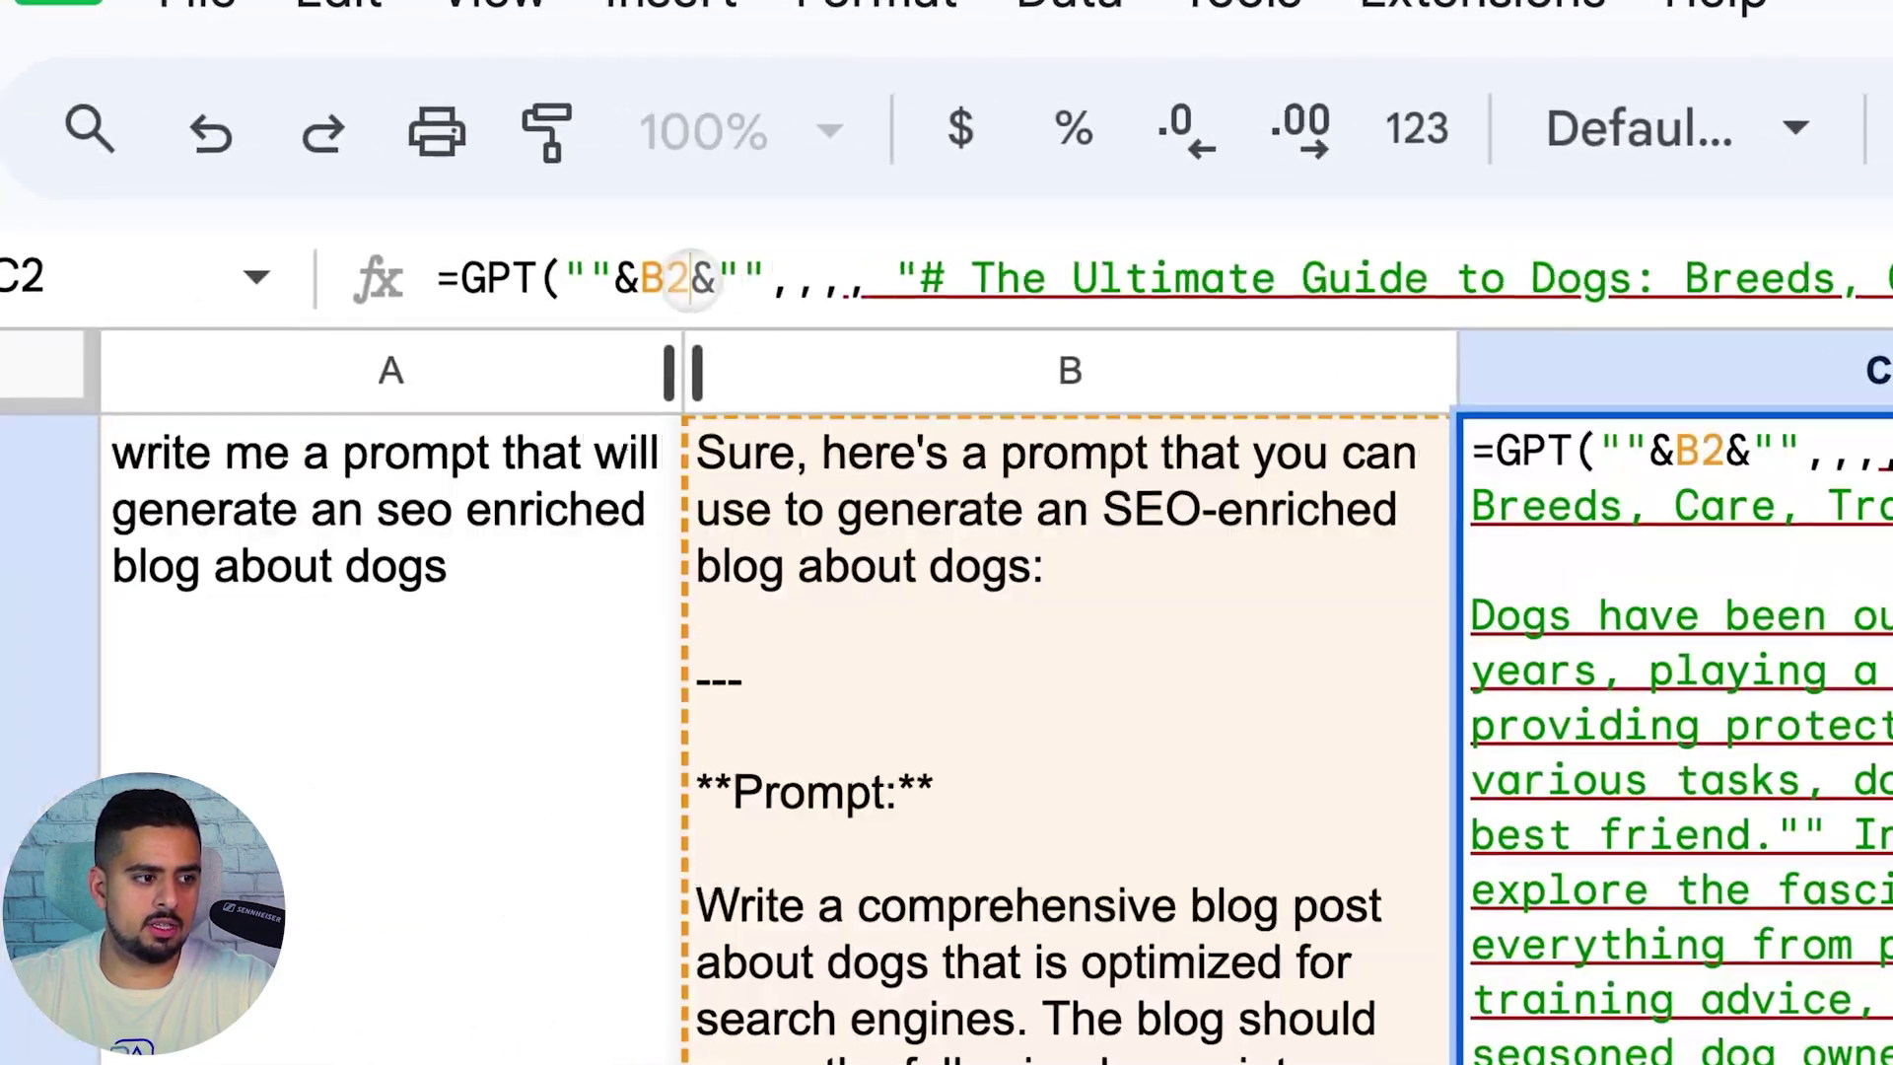
double_click(679, 279)
left_click(619, 695)
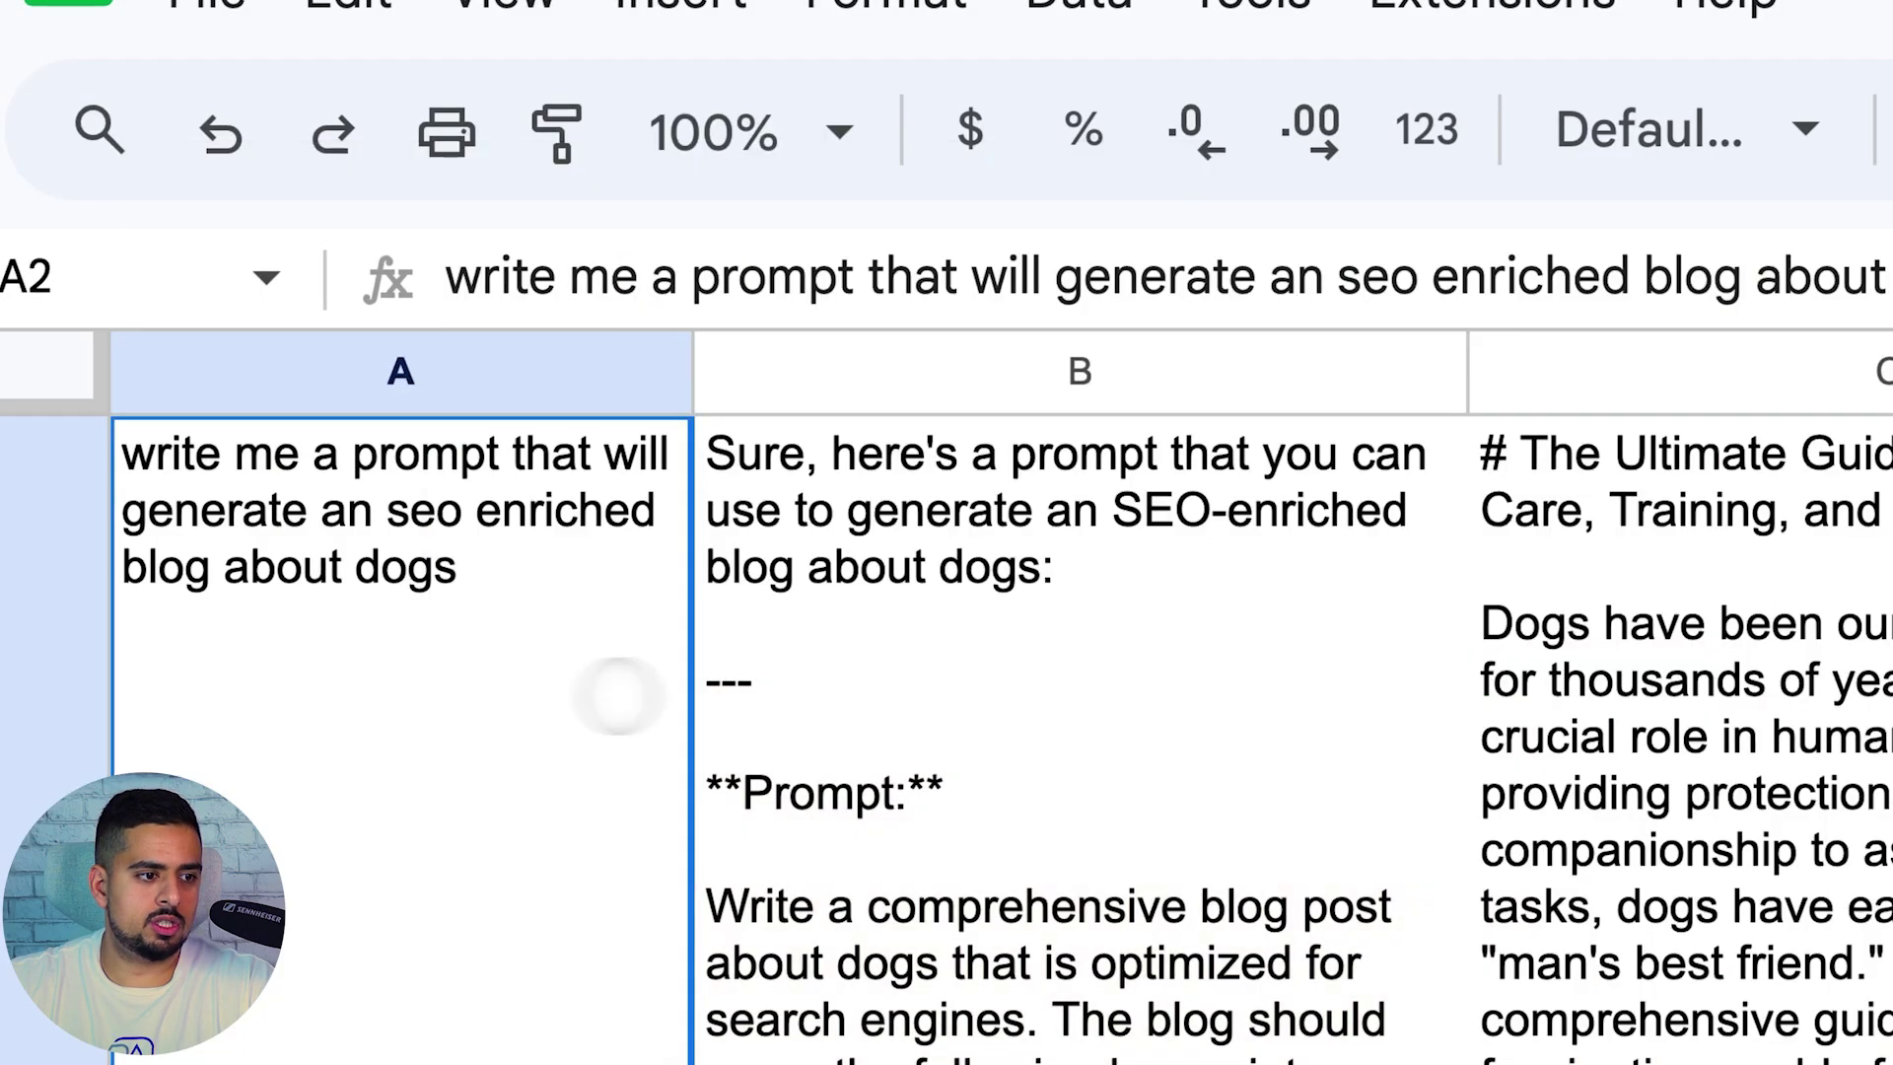
left_click(992, 674)
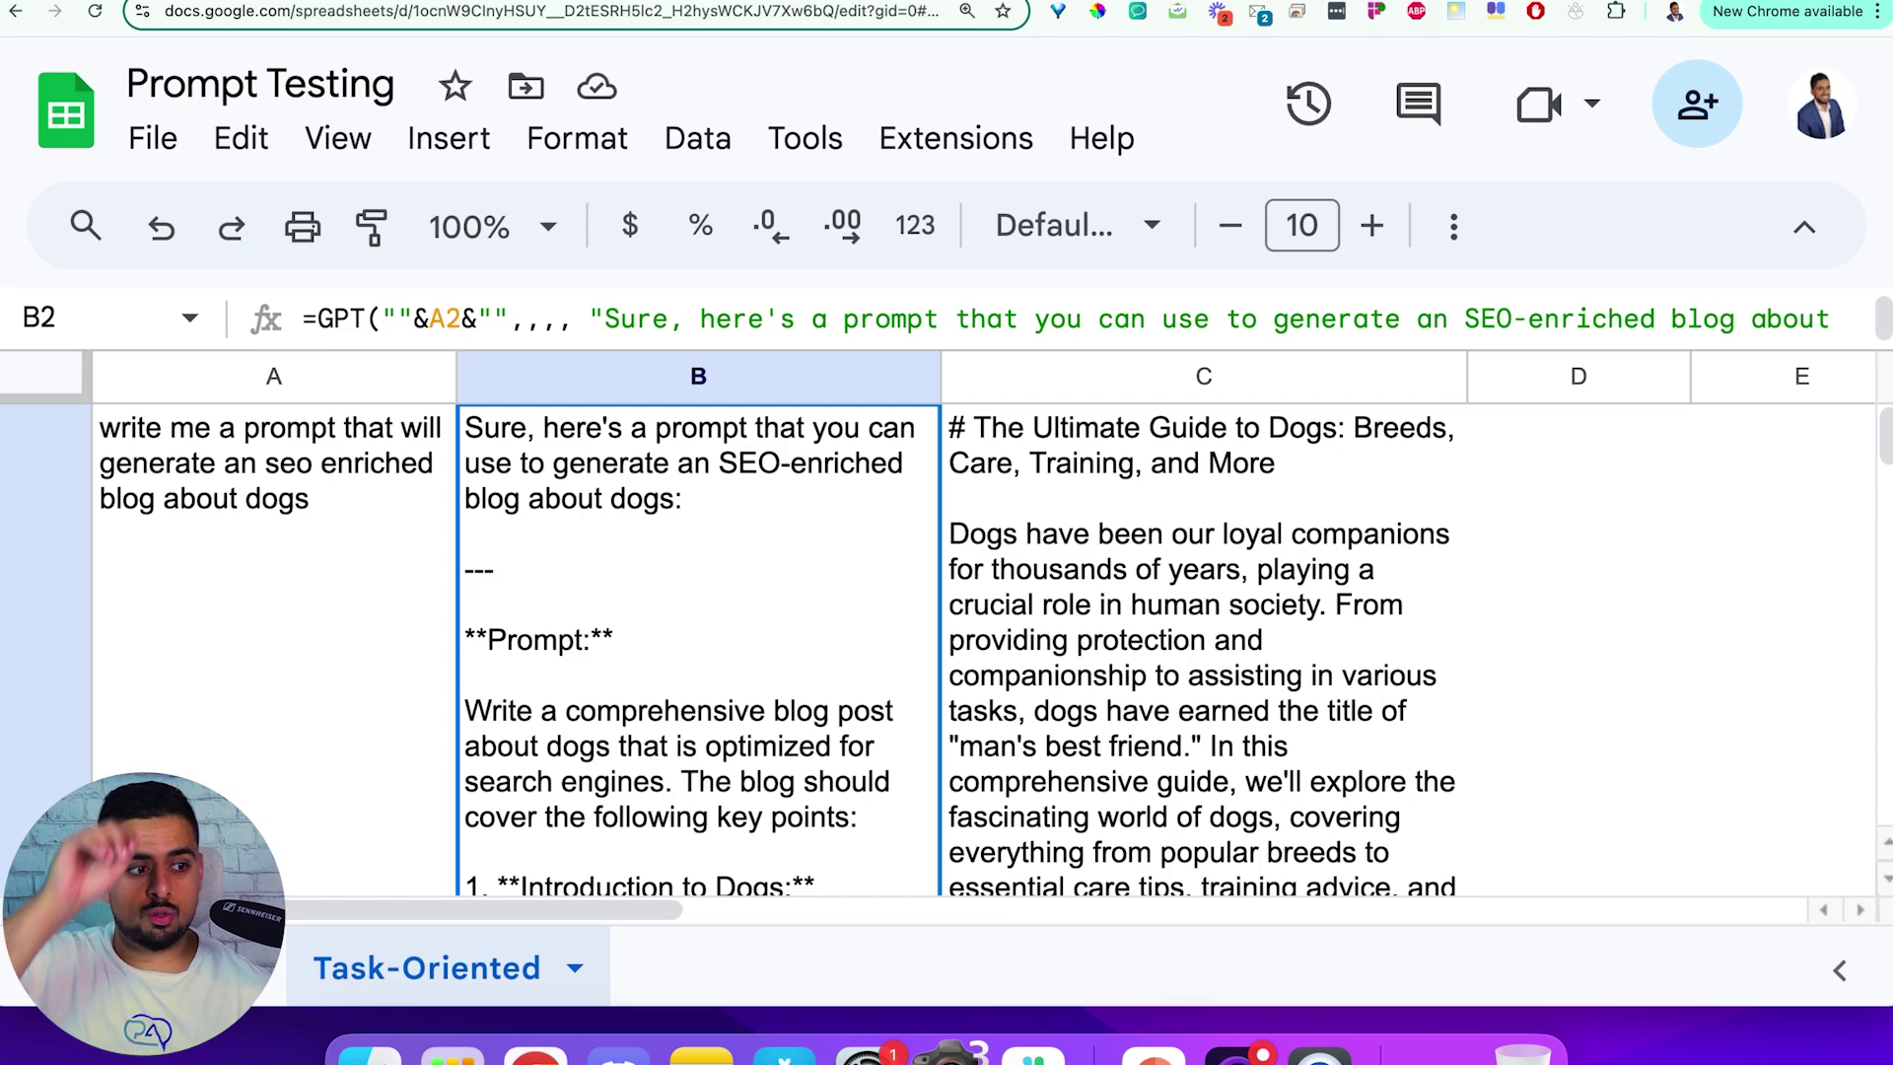
Zoom out and enter prompts 'write me an email' in A3 and 'write me a note' in A4
key("super+minus")
key("super+minus")
key("super+minus")
key("super+minus")
key("super+minus")
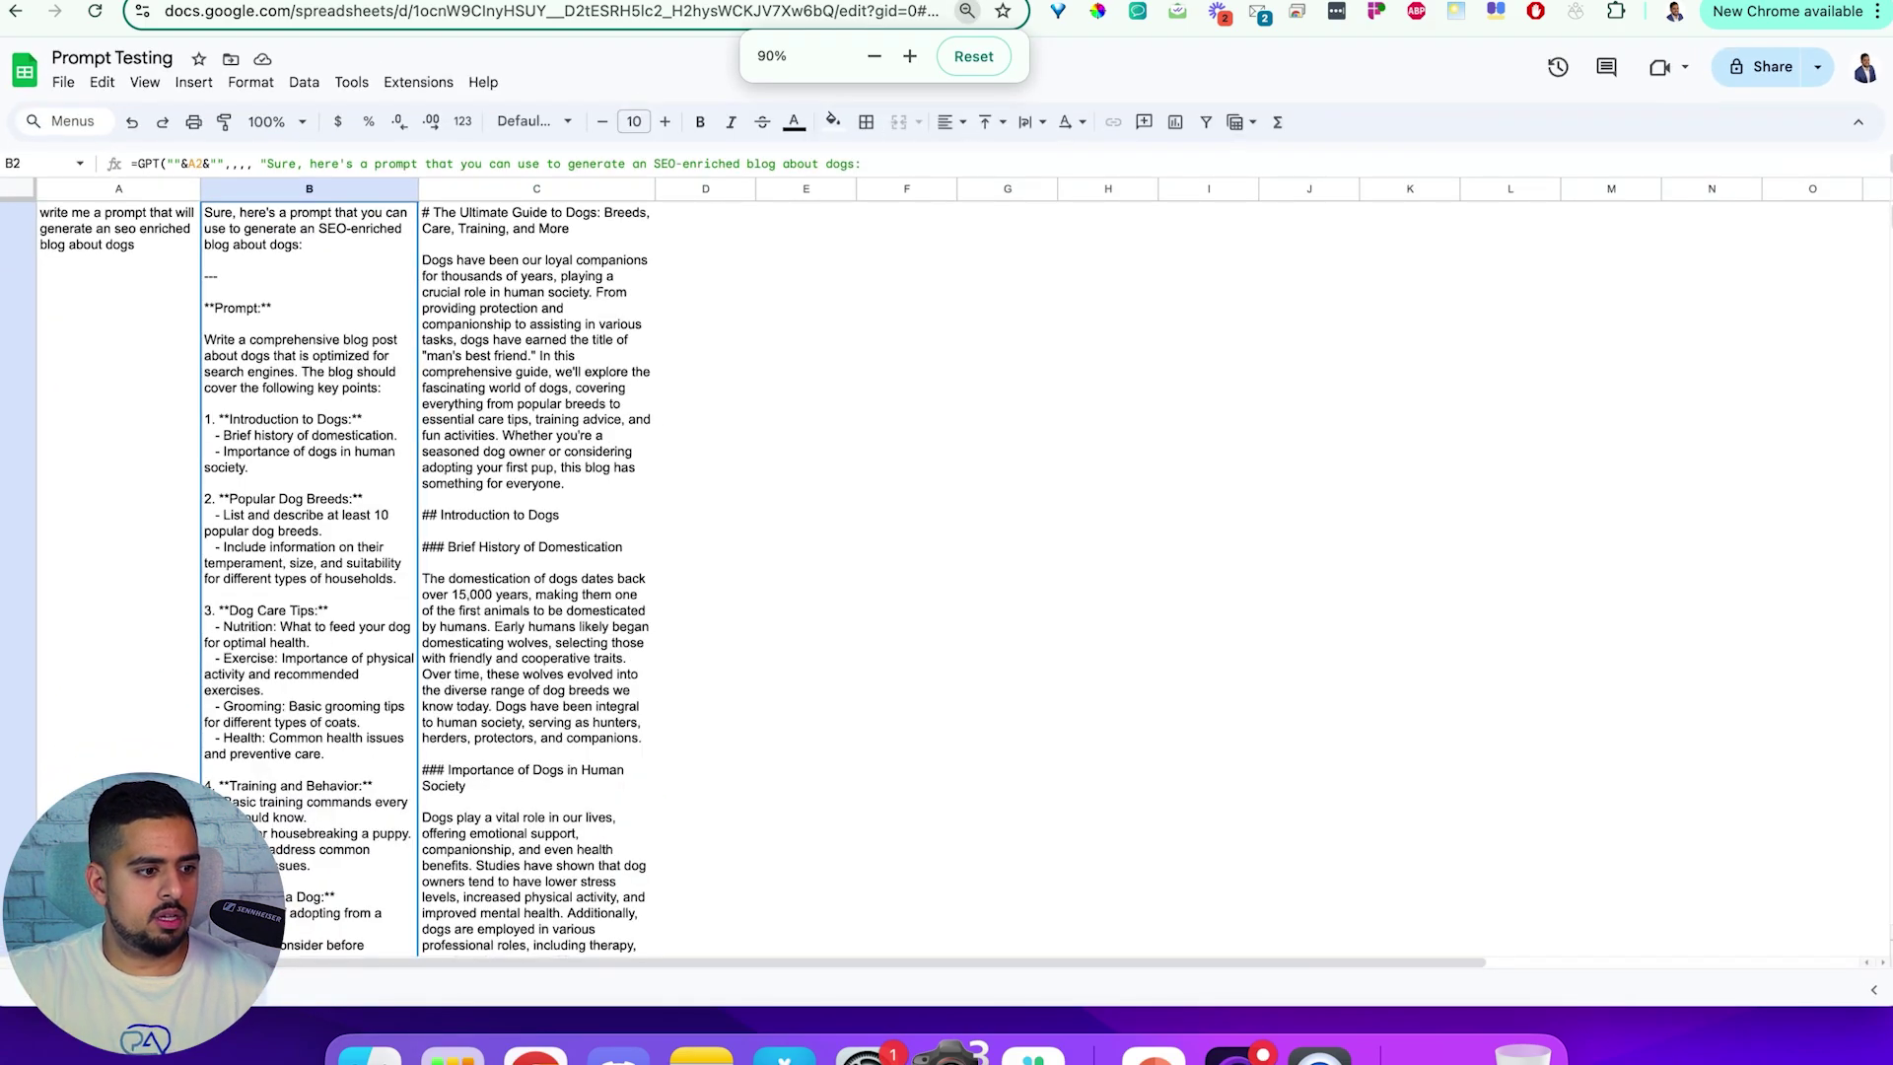
scroll(158, 537, "down", 15)
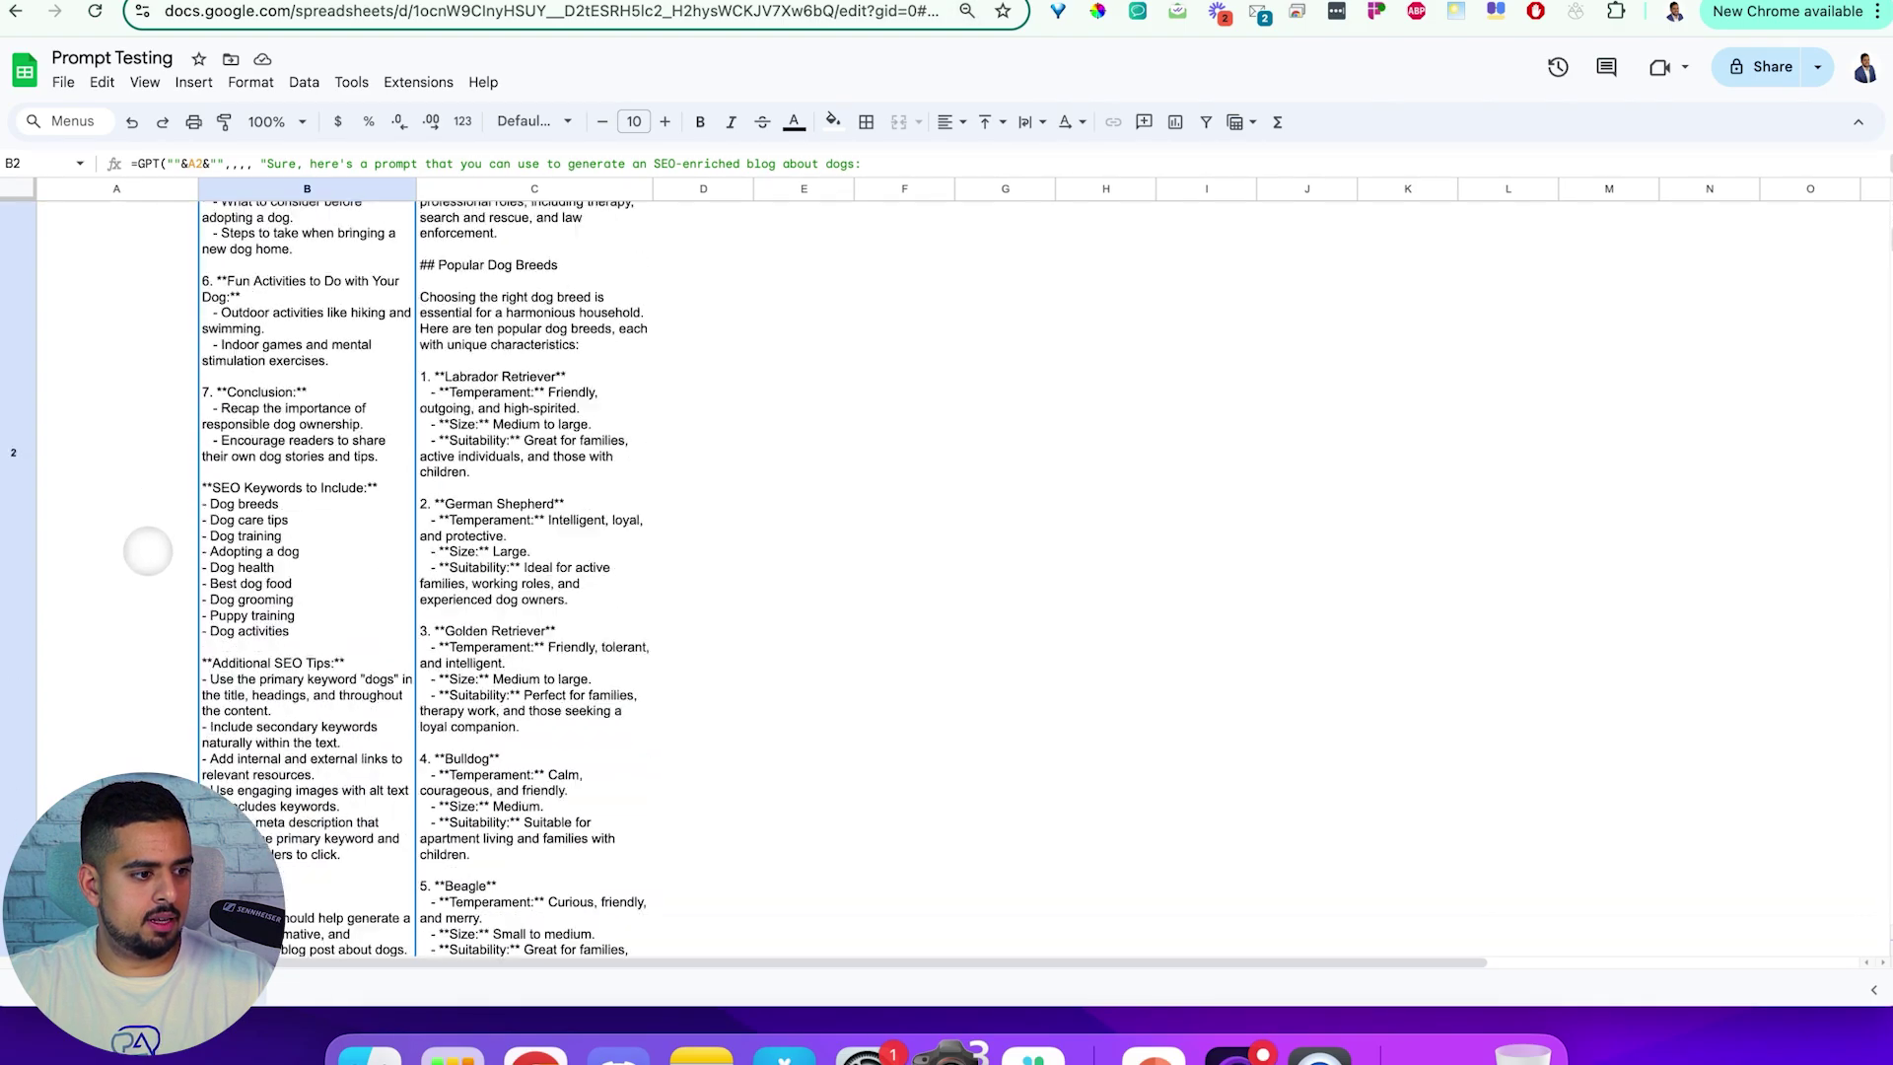
left_click(106, 462)
left_click(106, 480)
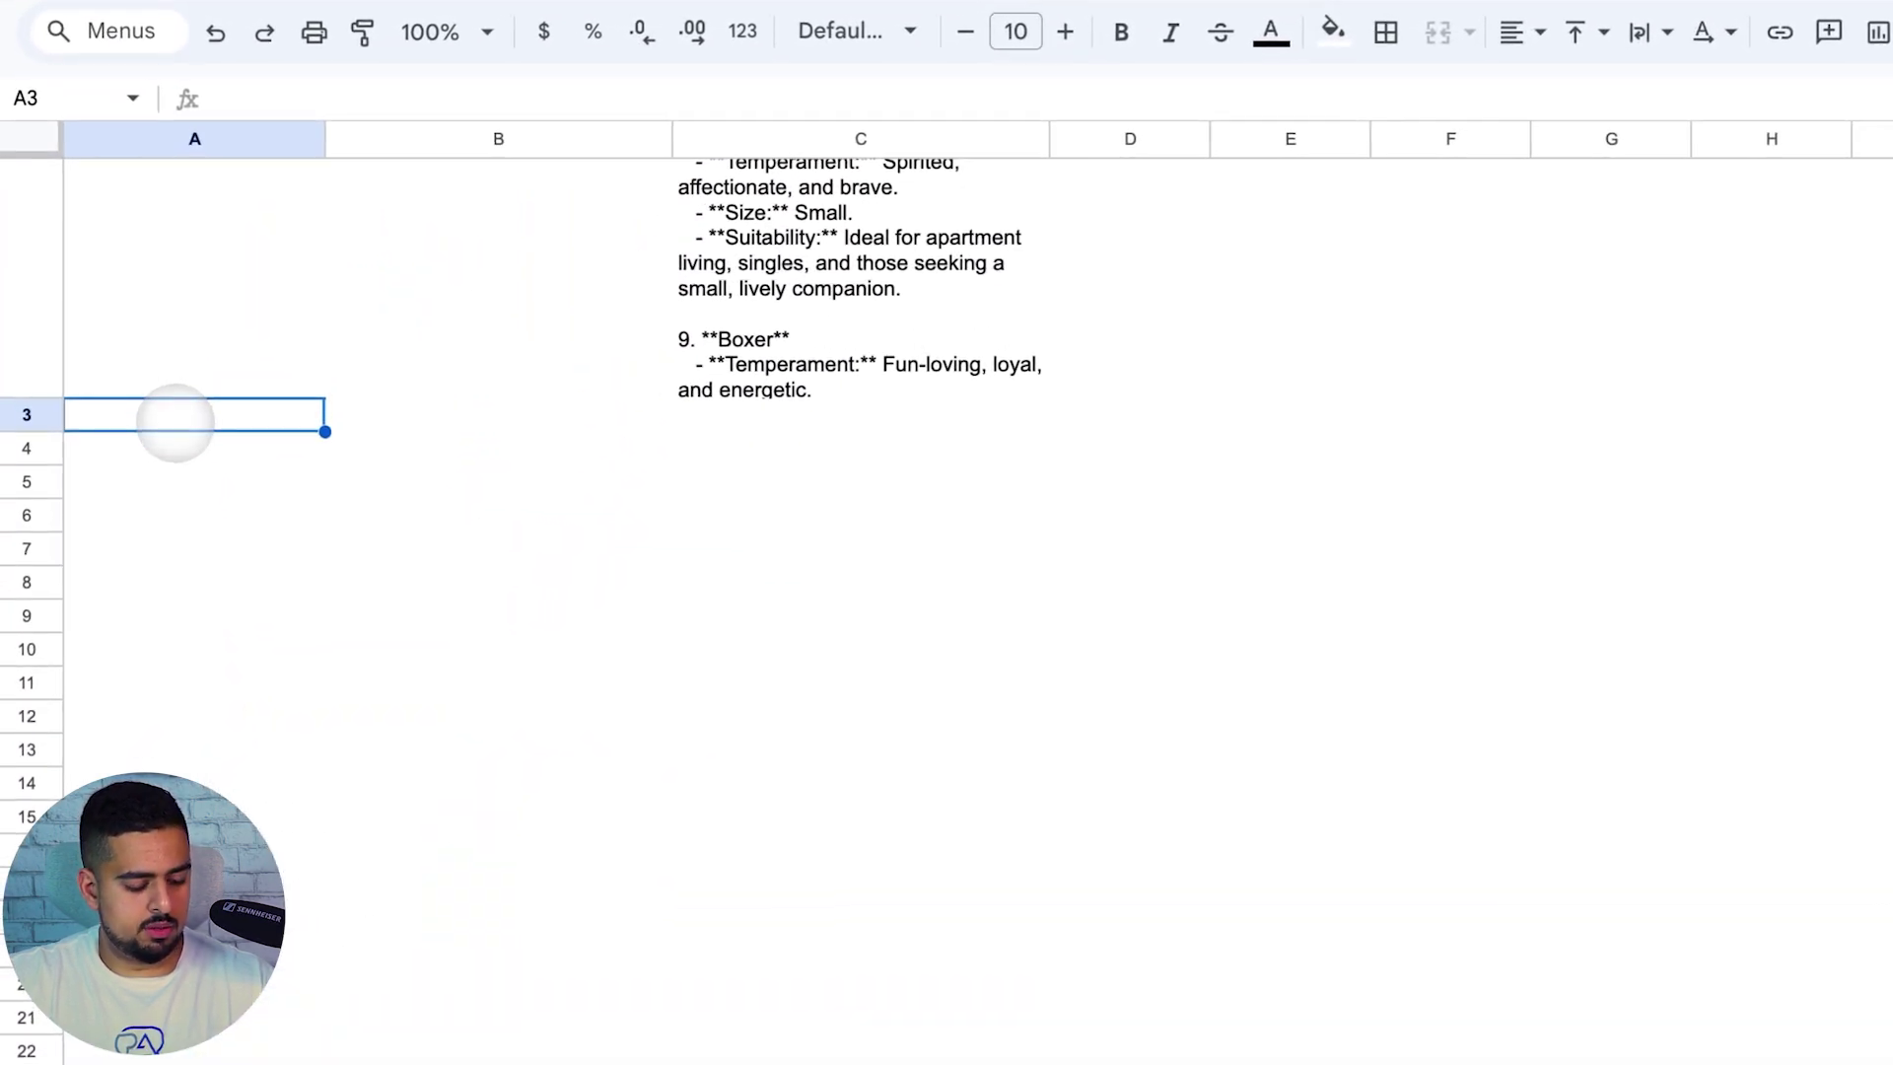
type("write me an")
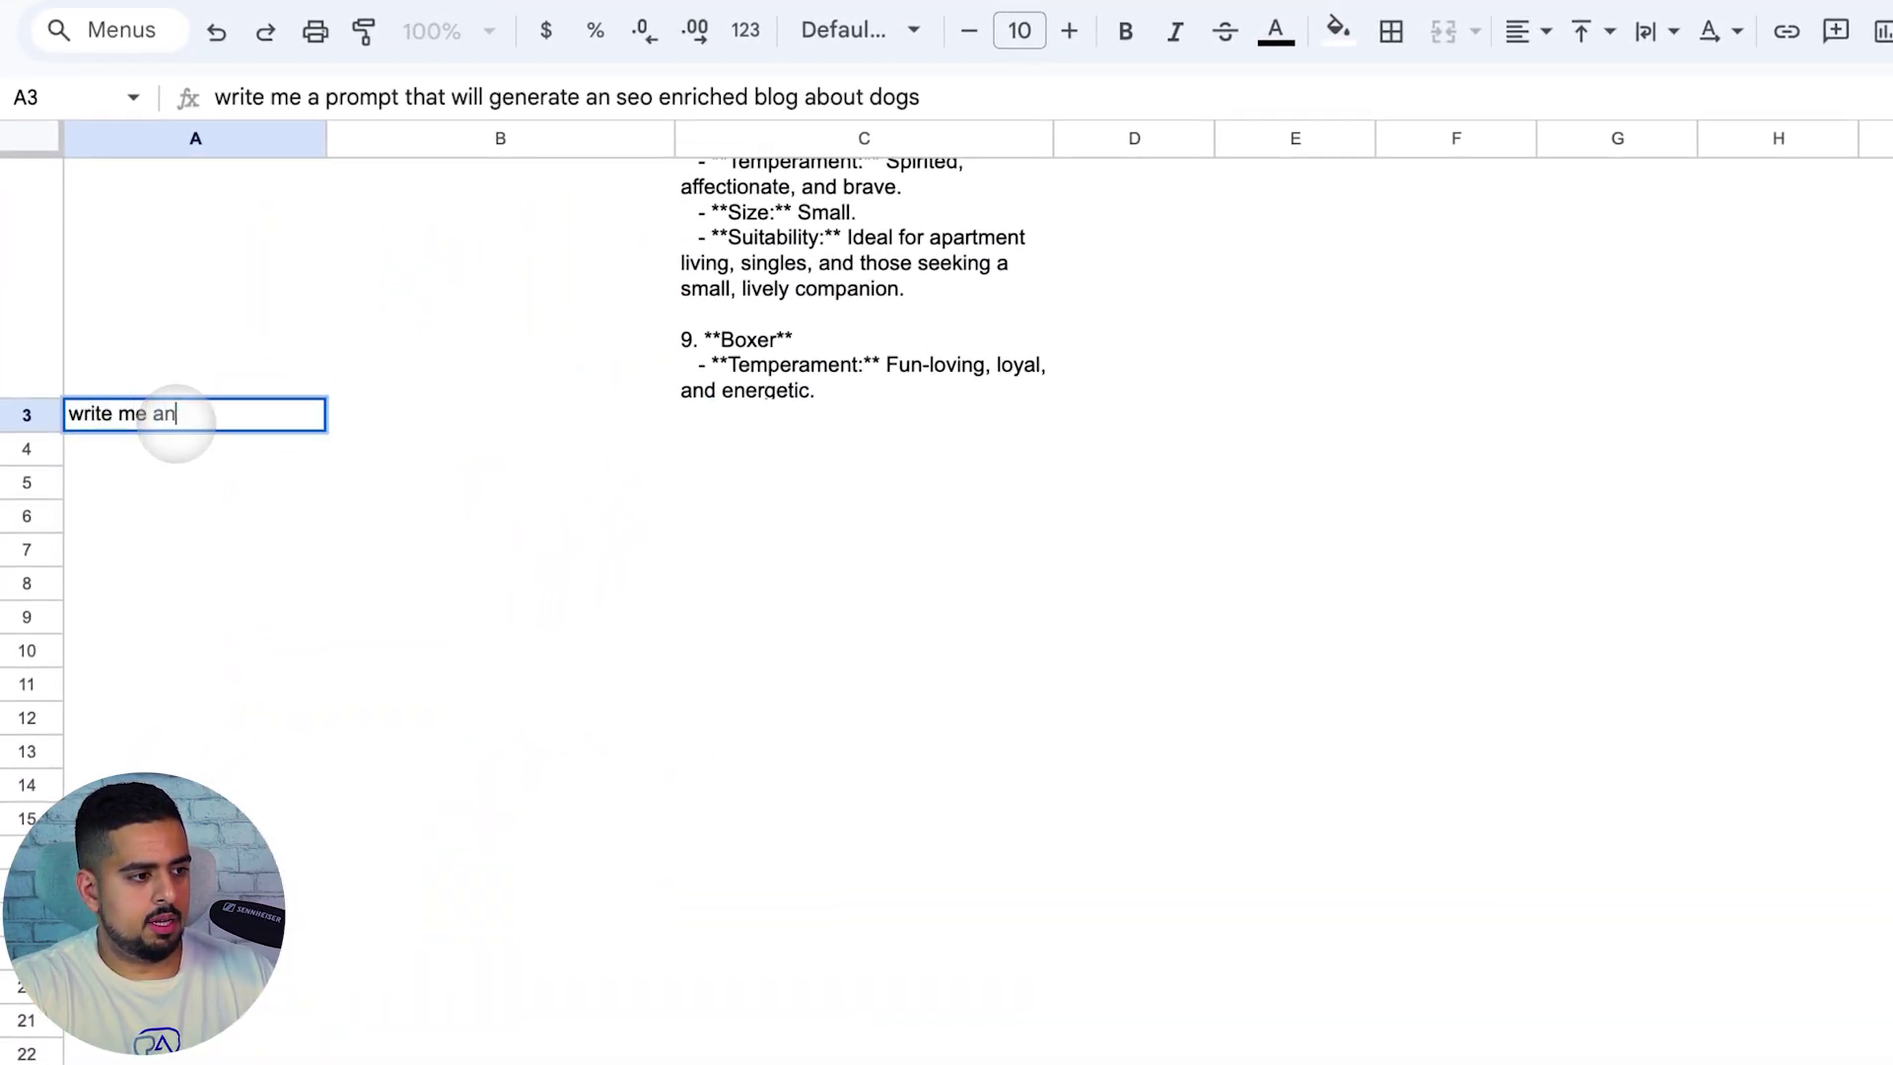
type(" email")
key("Return")
type("write ma ")
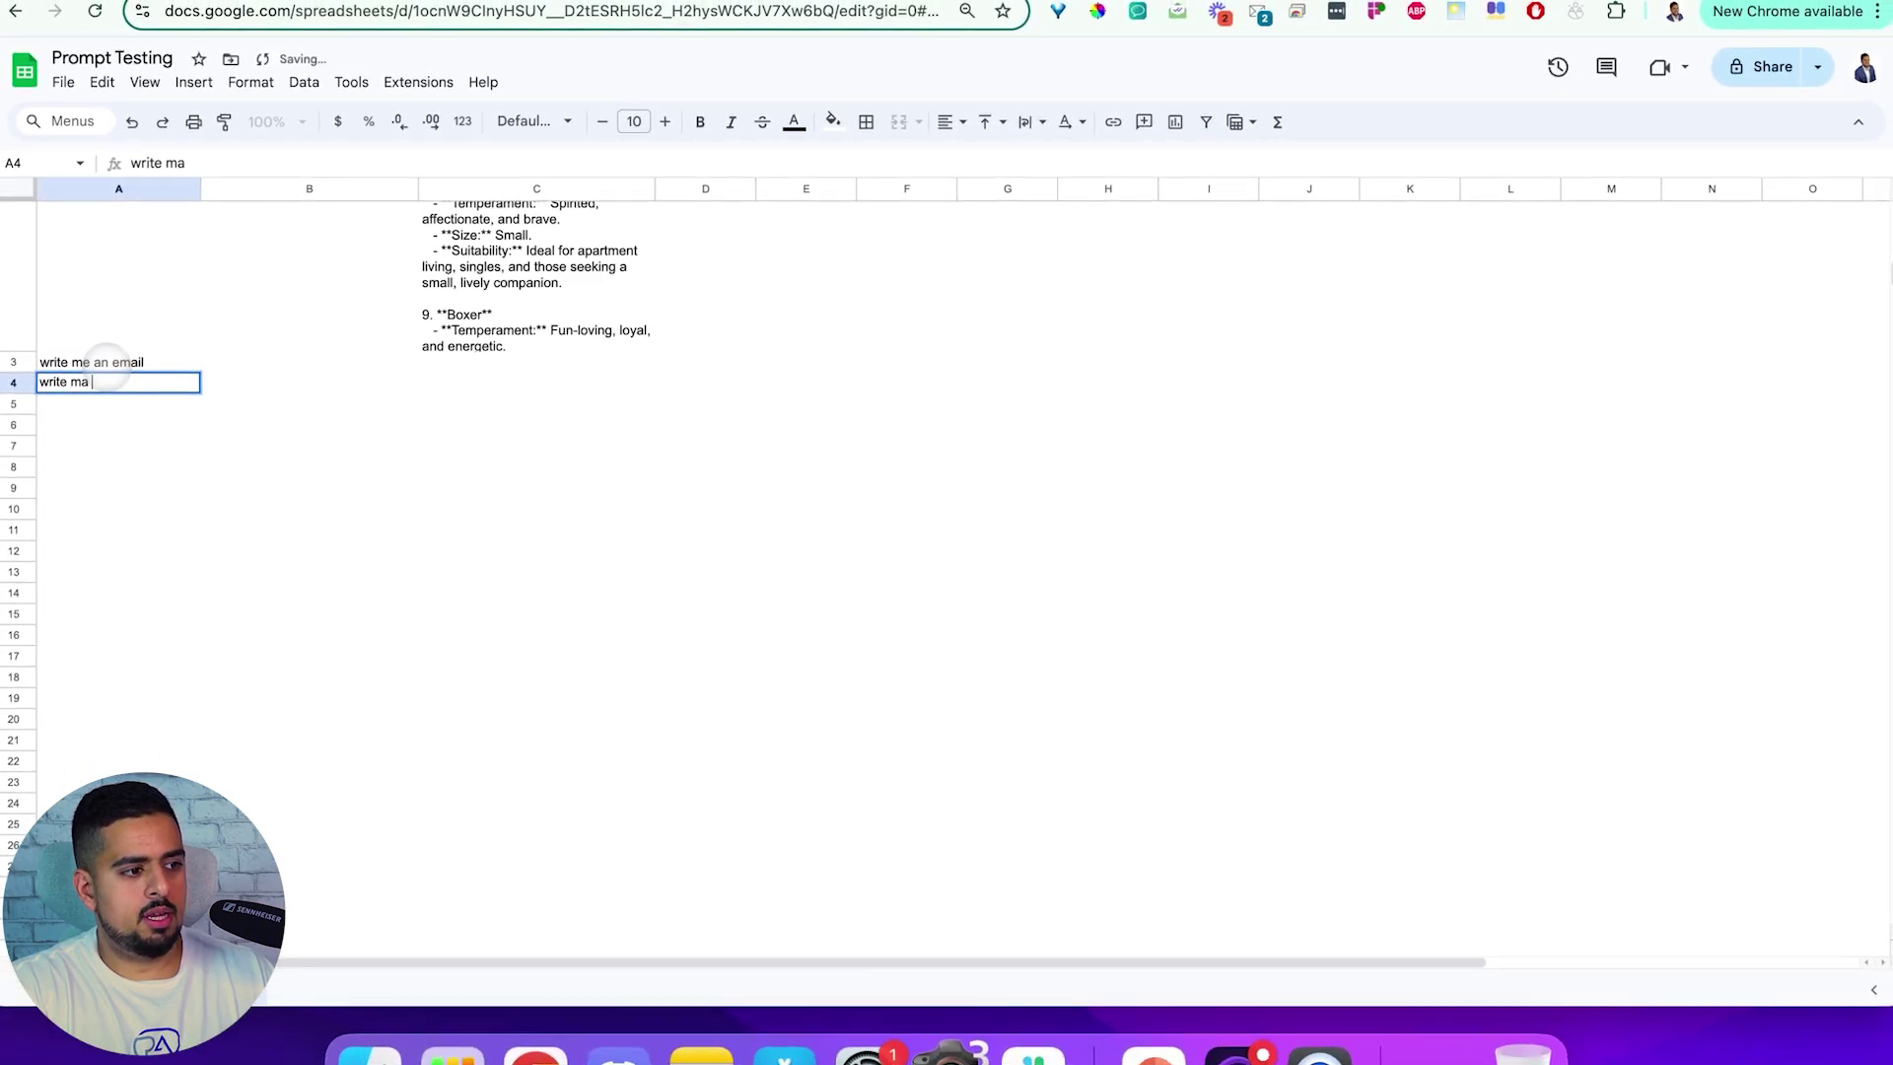
key("BackSpace")
key("BackSpace")
type("e a note")
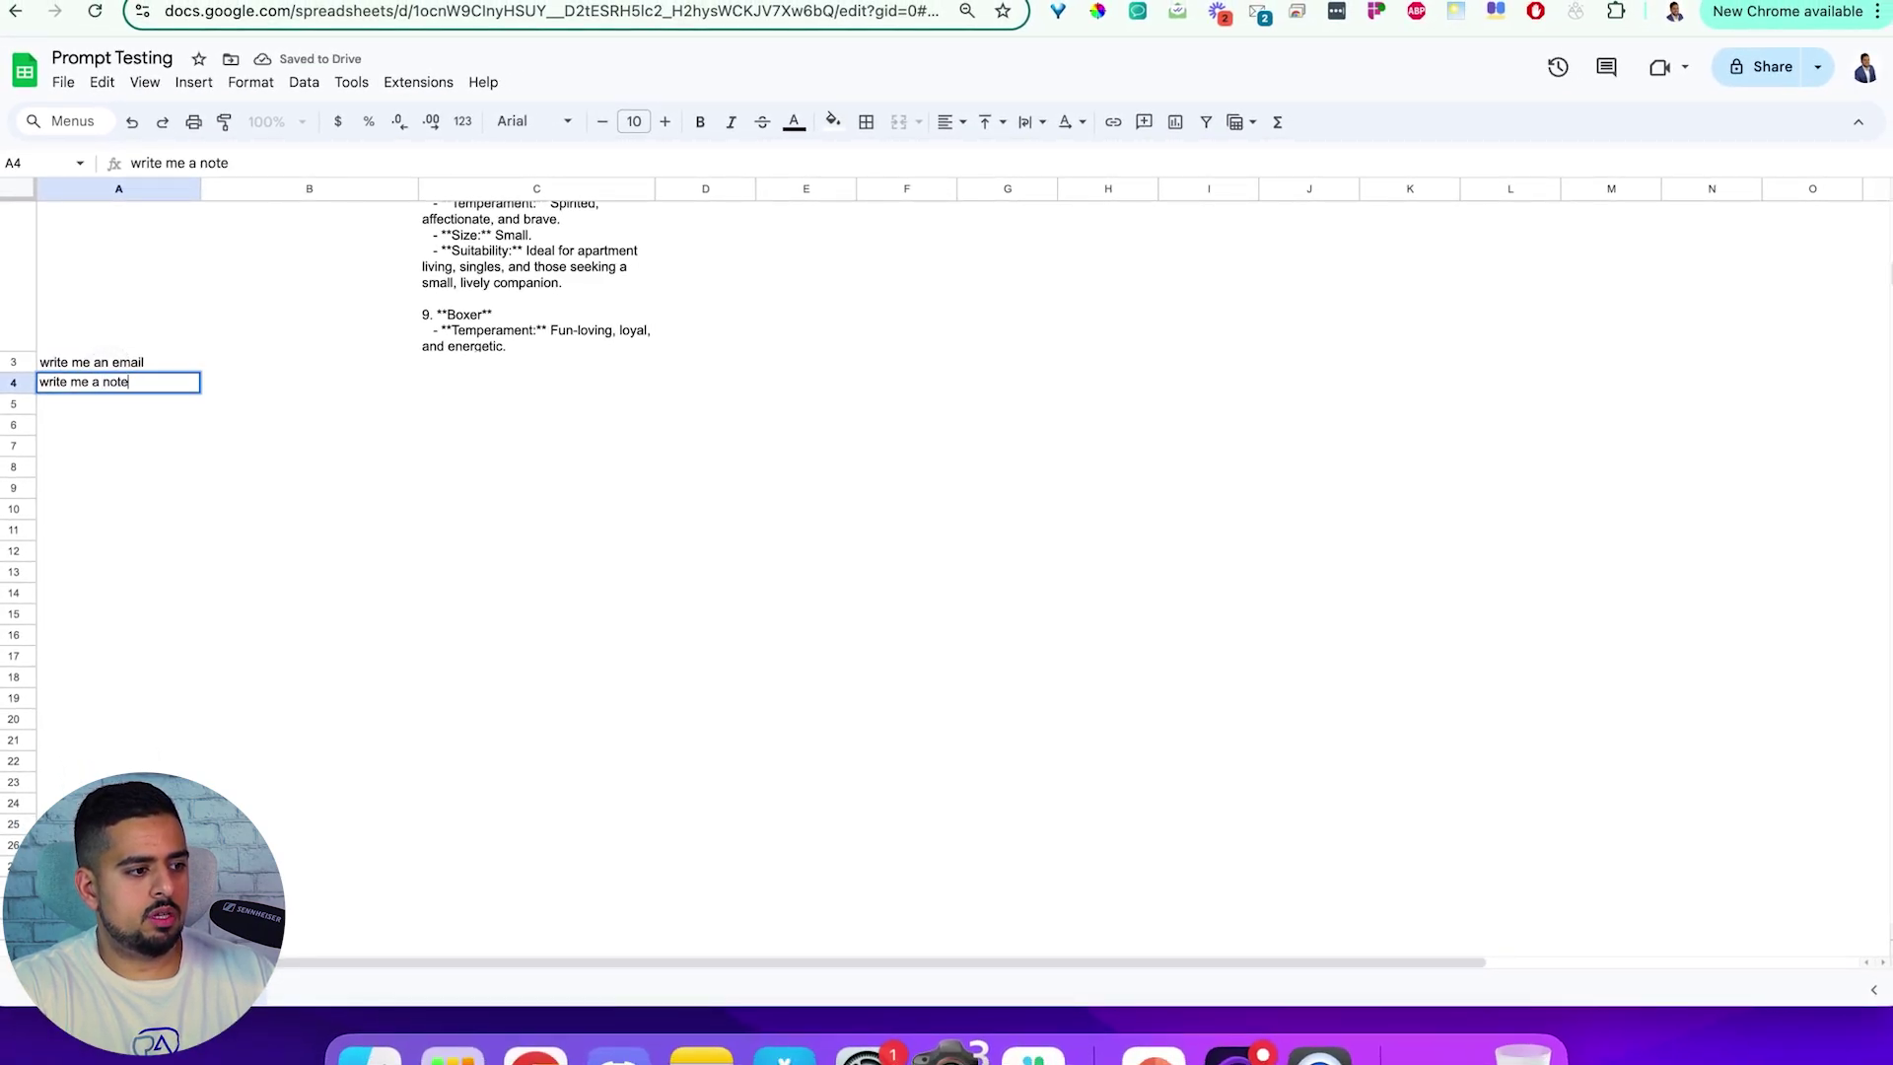
key("Return")
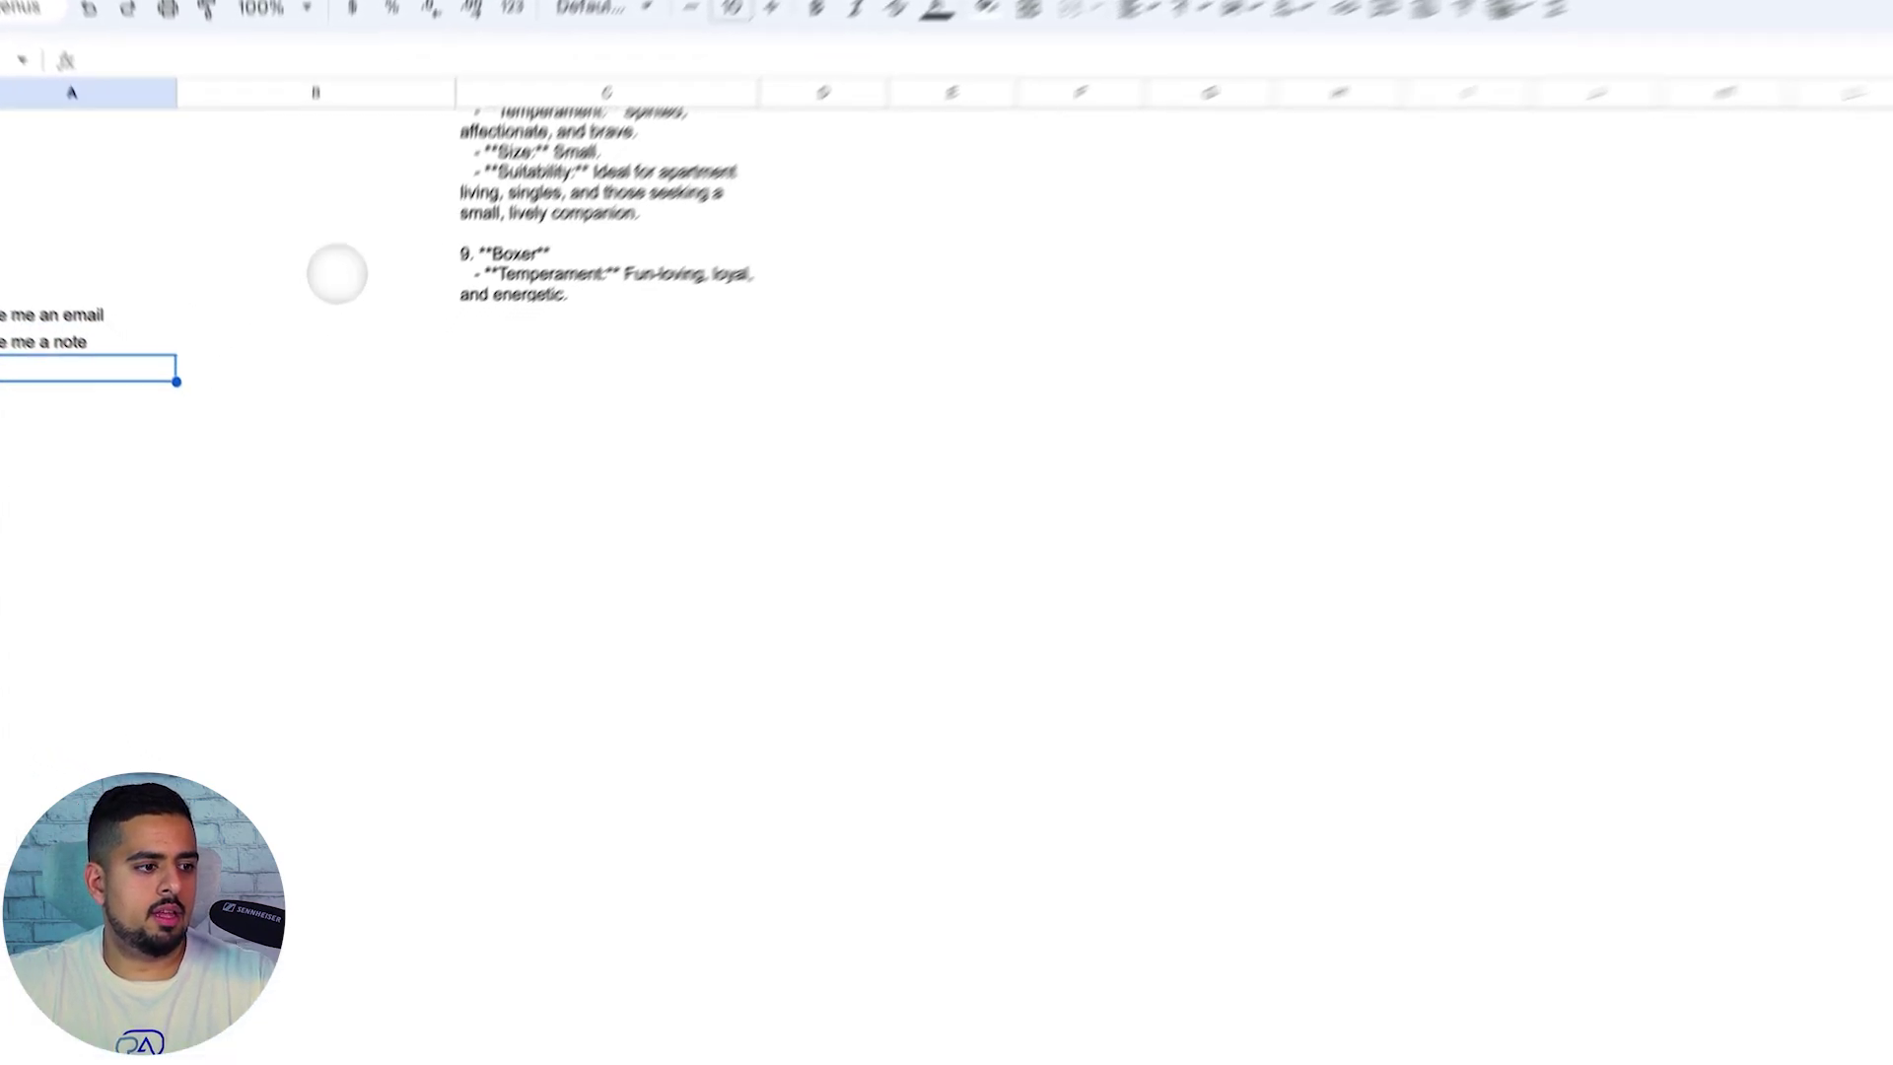
Fill the B2 and C2 GPT formulas down to rows 3-4 and review the replies
left_click(336, 273)
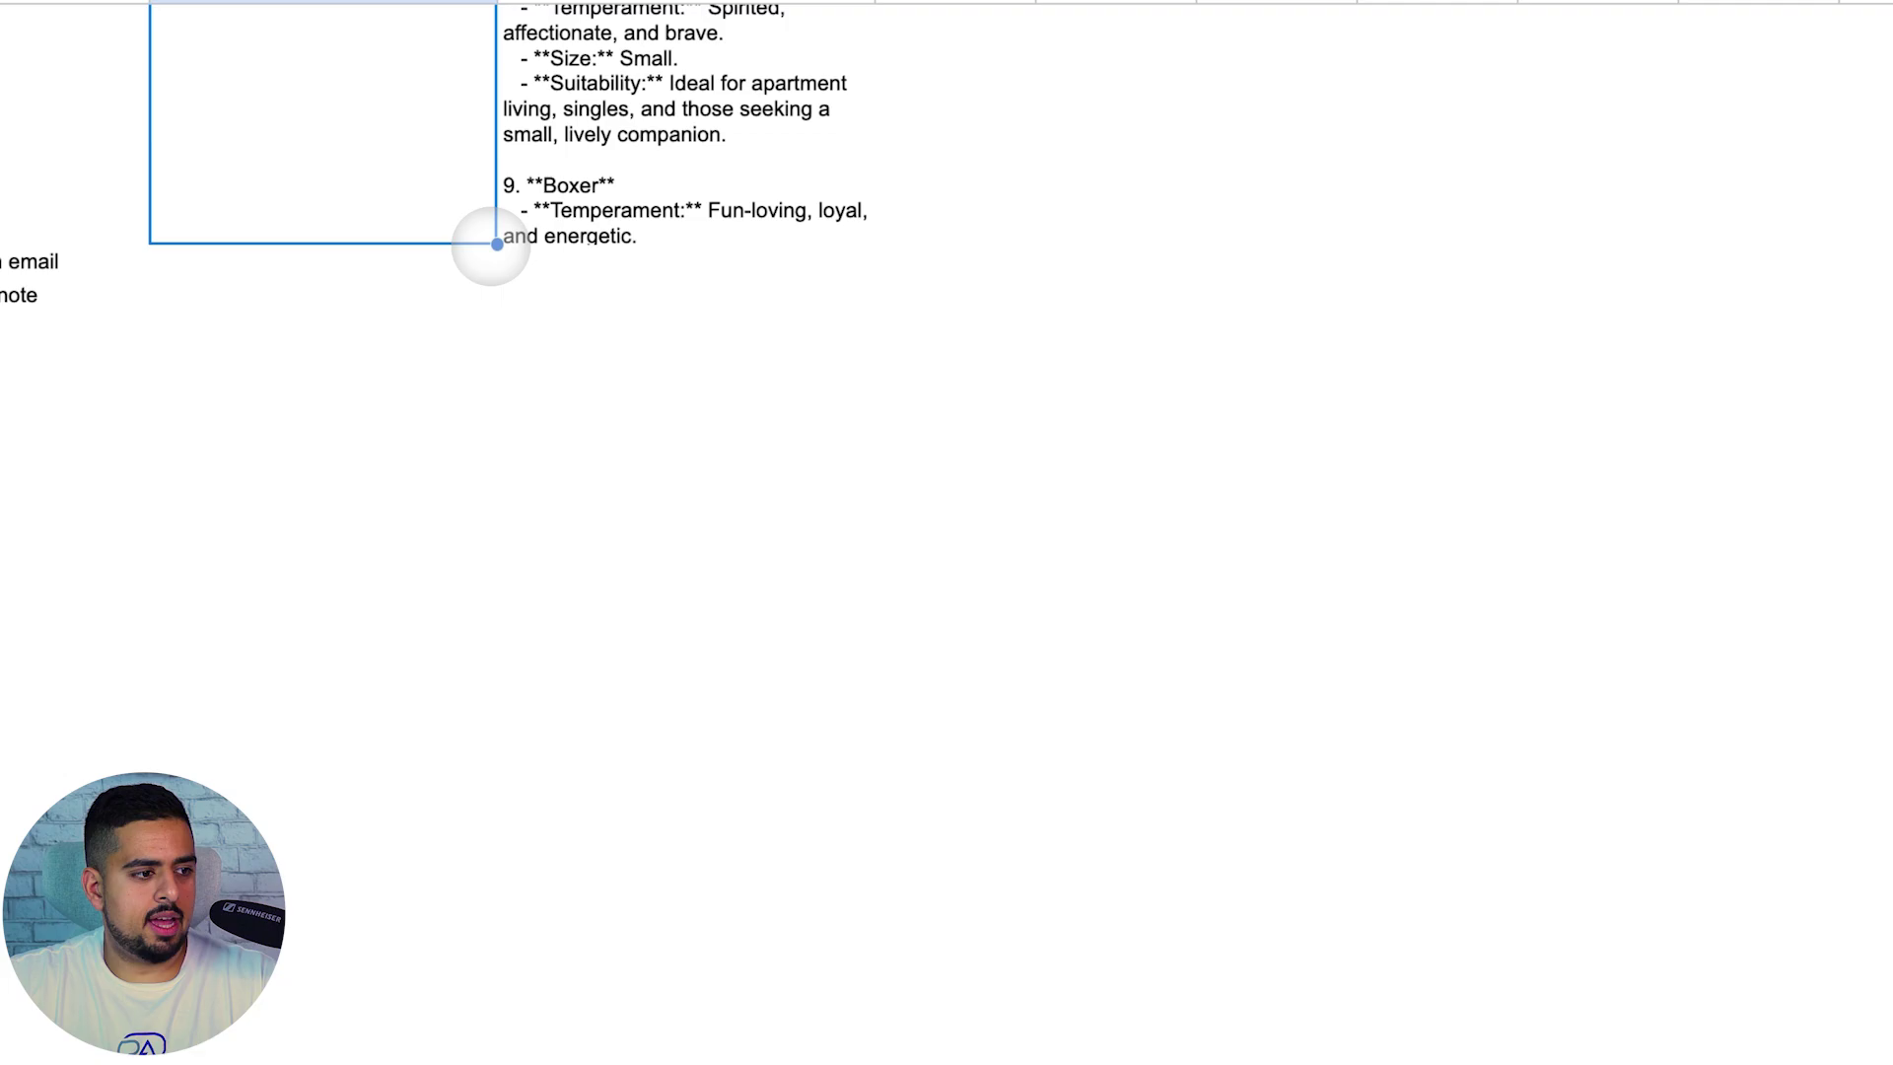
mouse_move(454, 300)
left_mouse_down()
mouse_move(441, 355)
mouse_move(483, 313)
left_mouse_up()
left_click(779, 232)
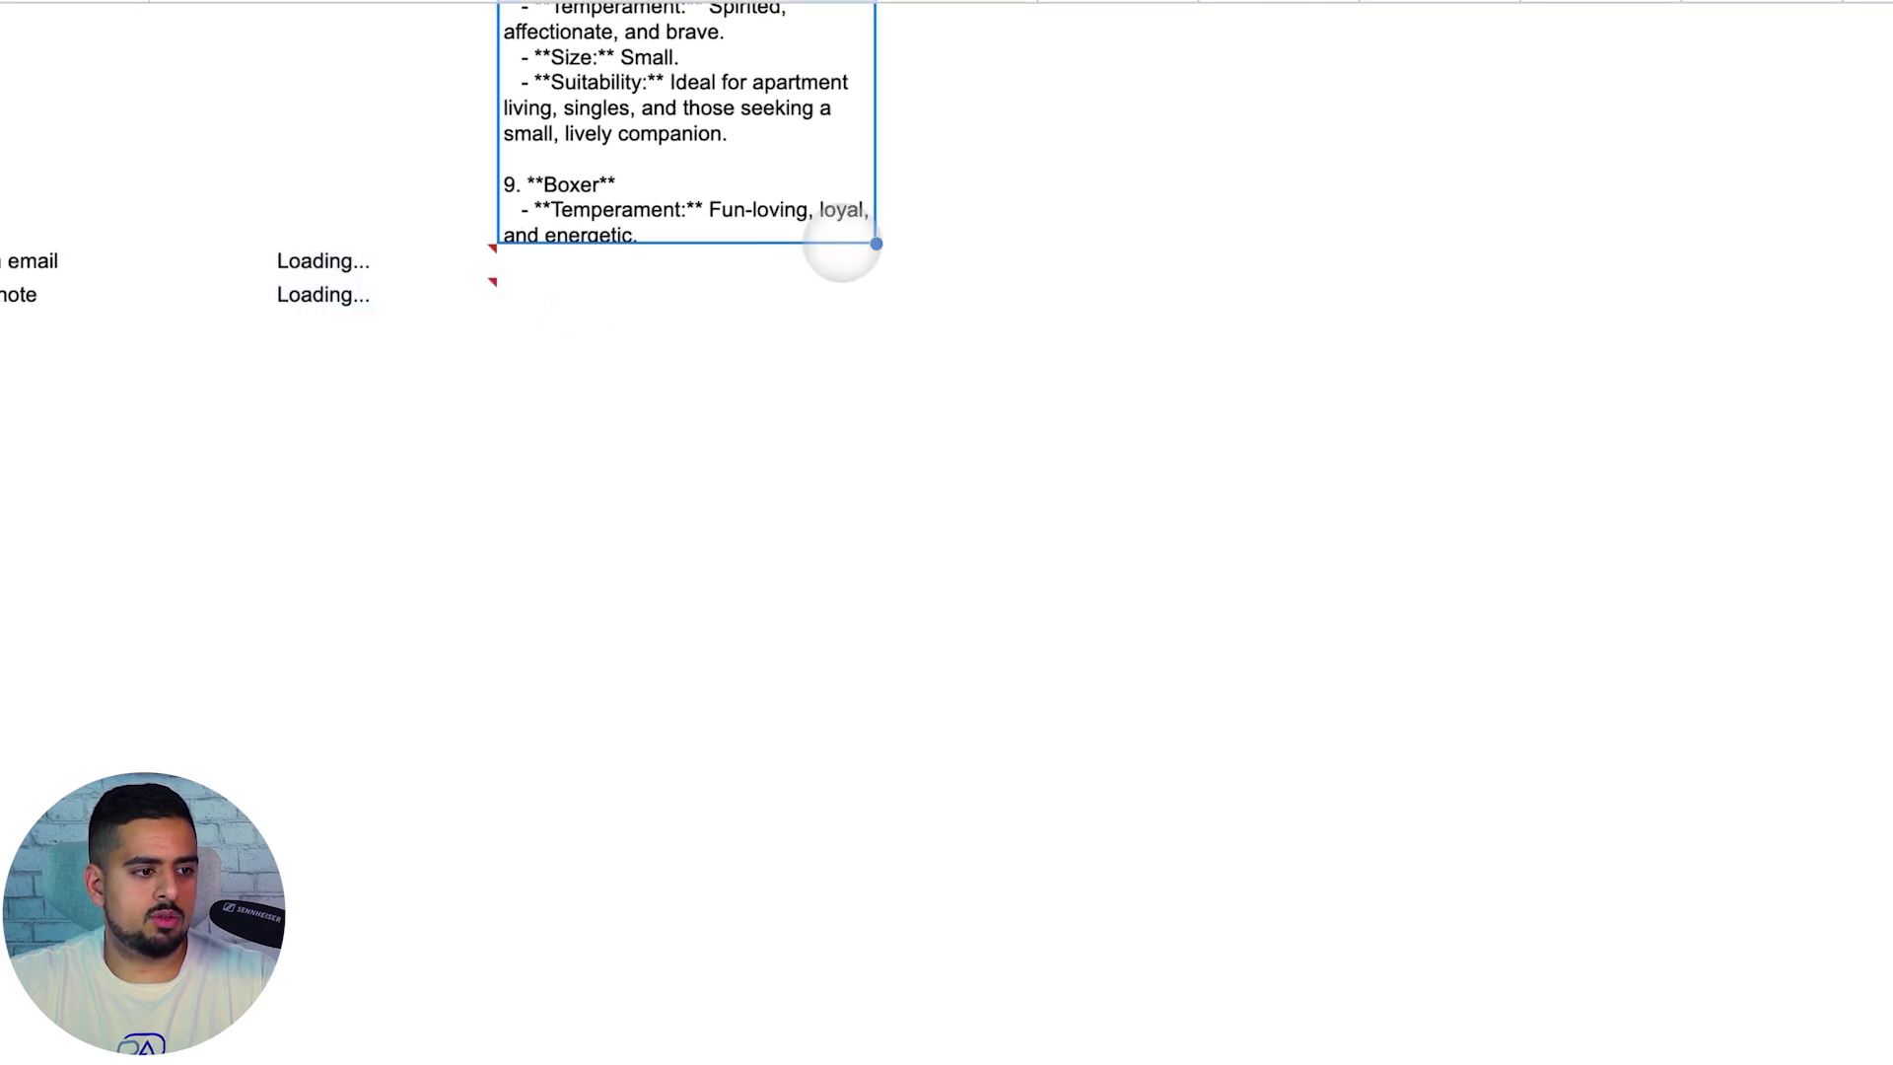
left_click_drag(875, 243, 867, 286)
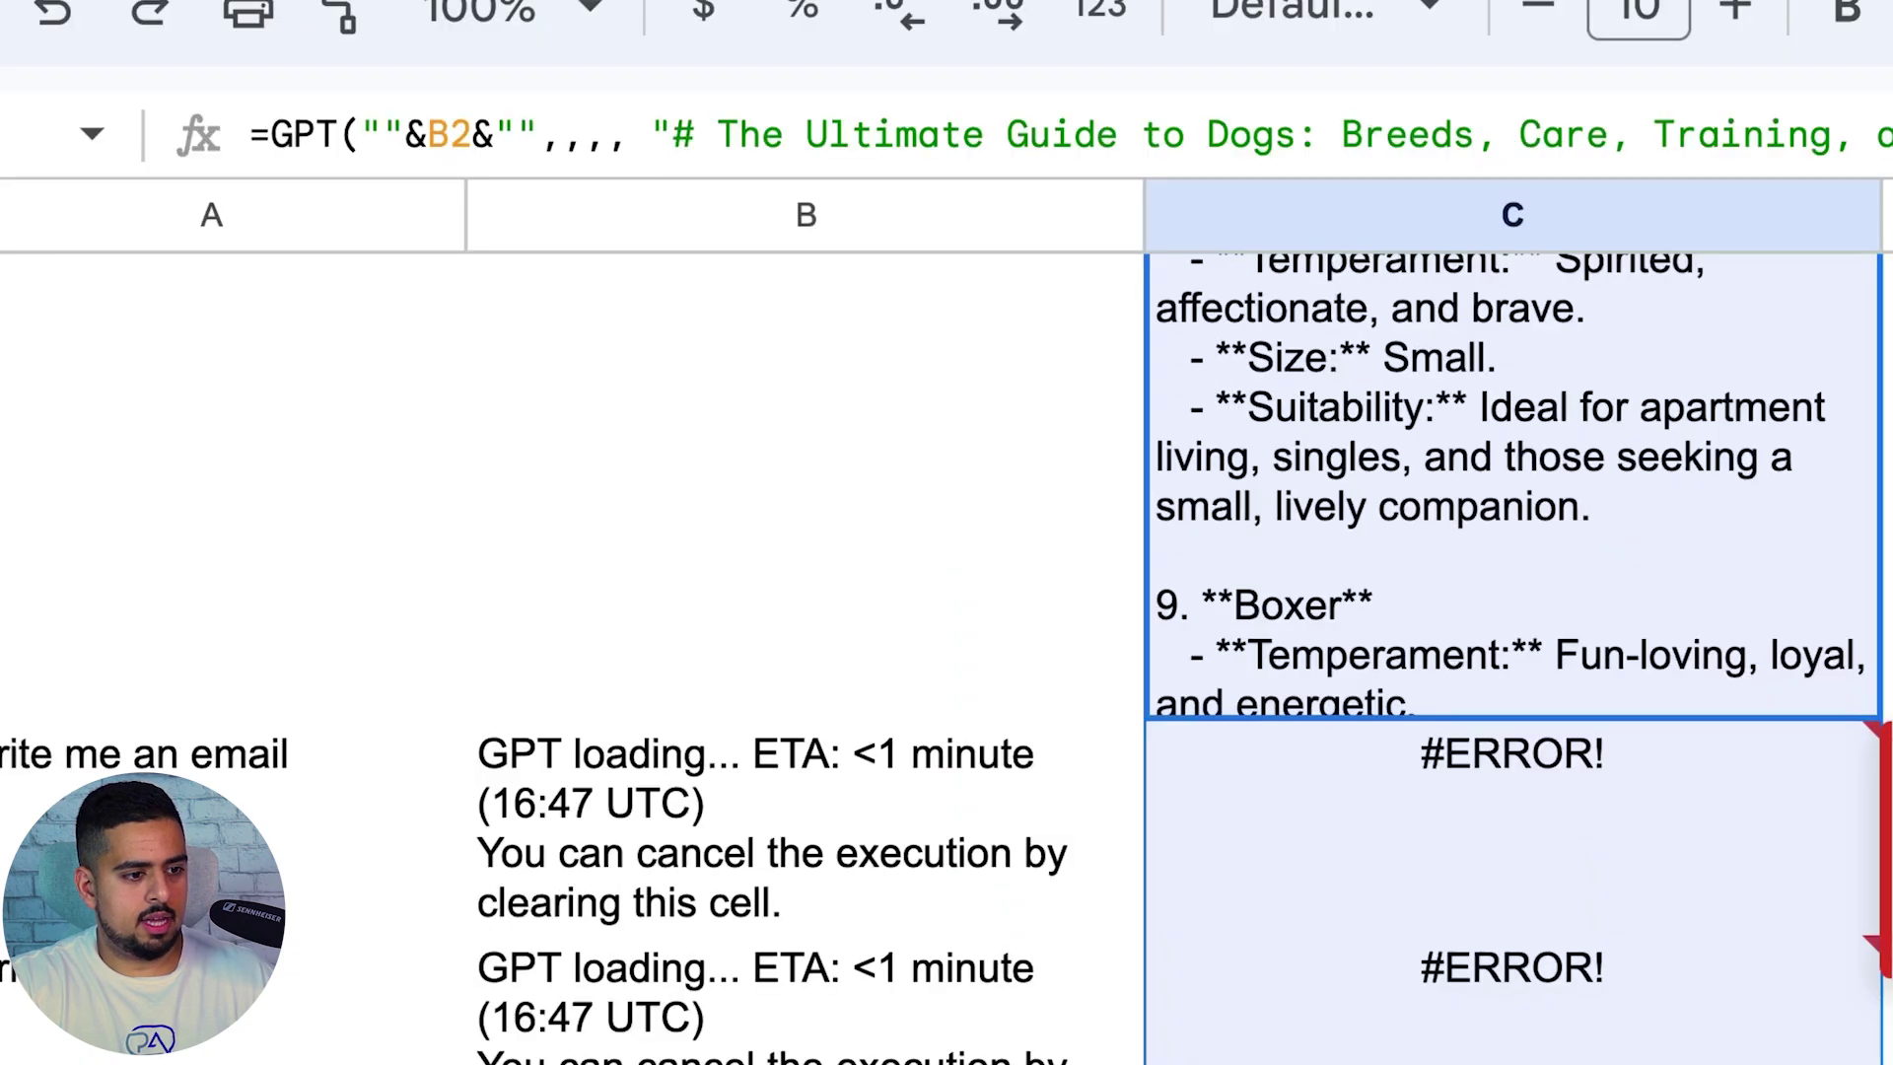
left_click(989, 786)
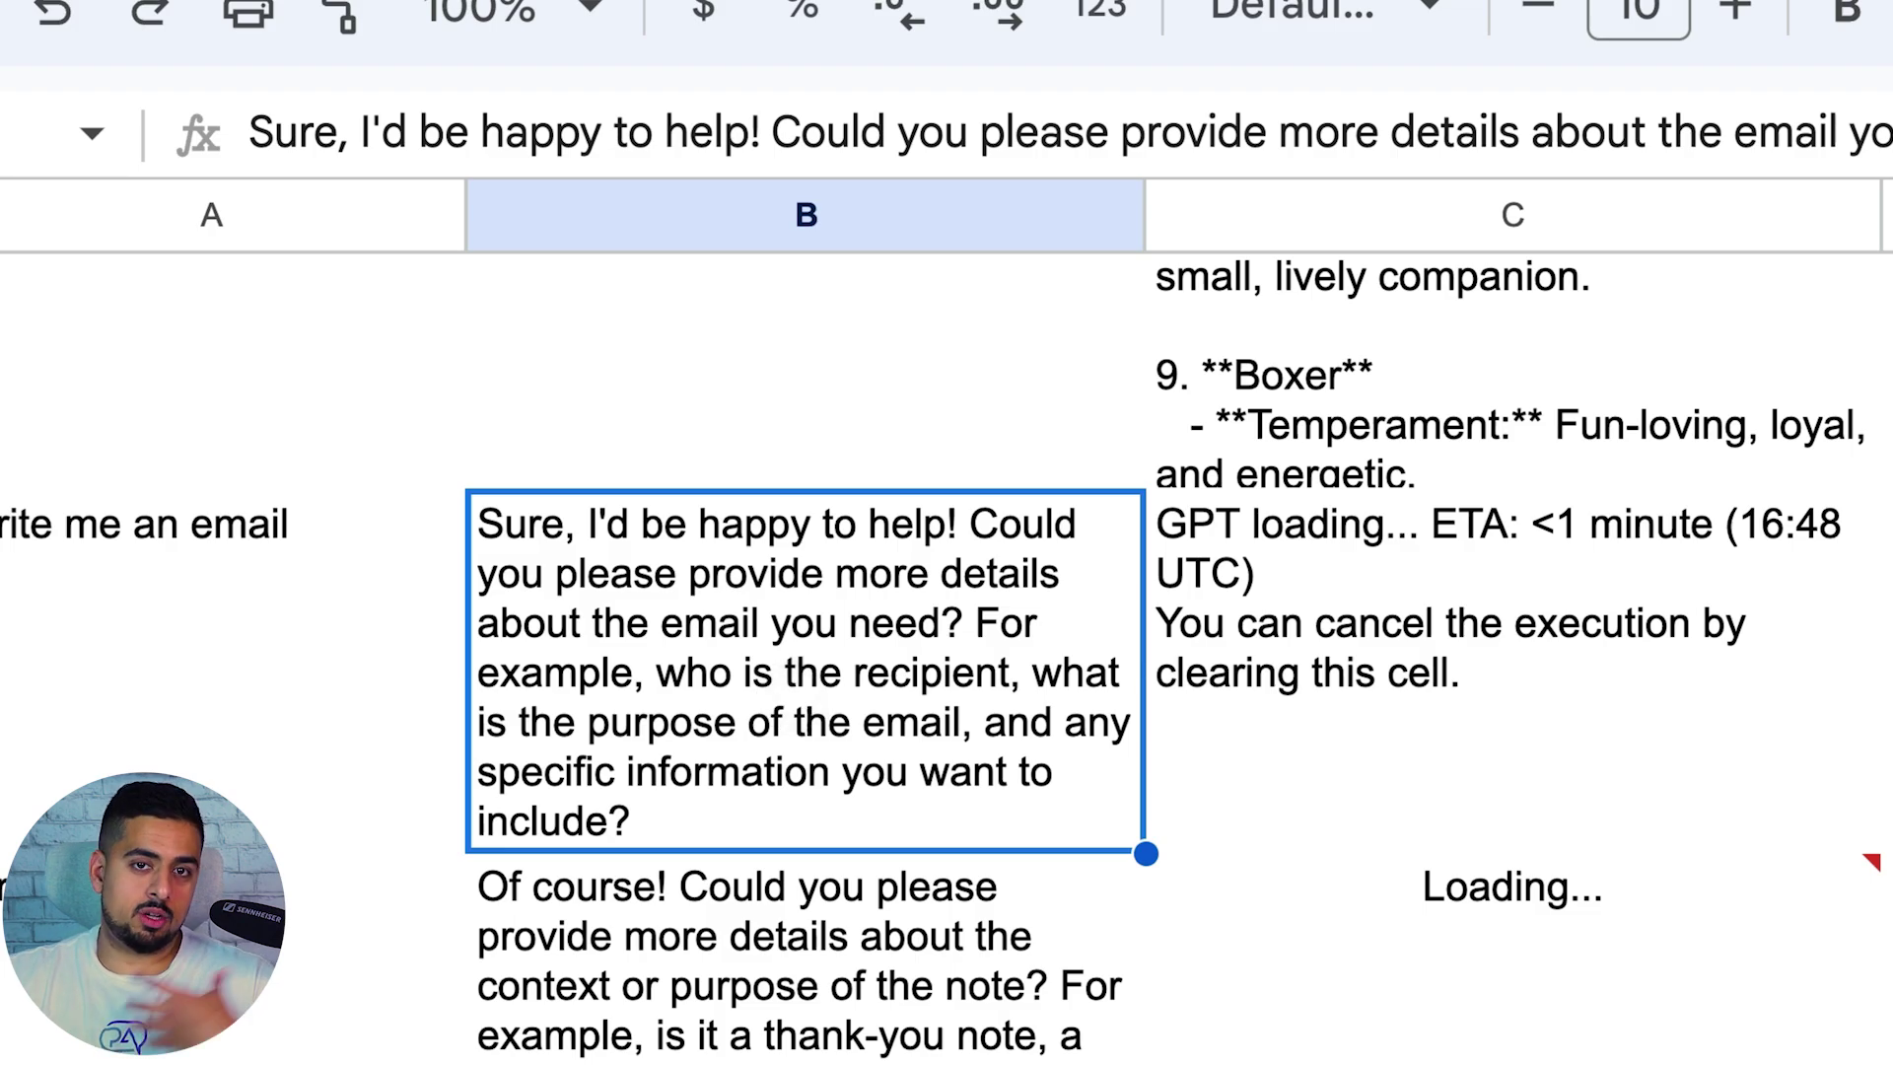
scroll(788, 705, "down", 2)
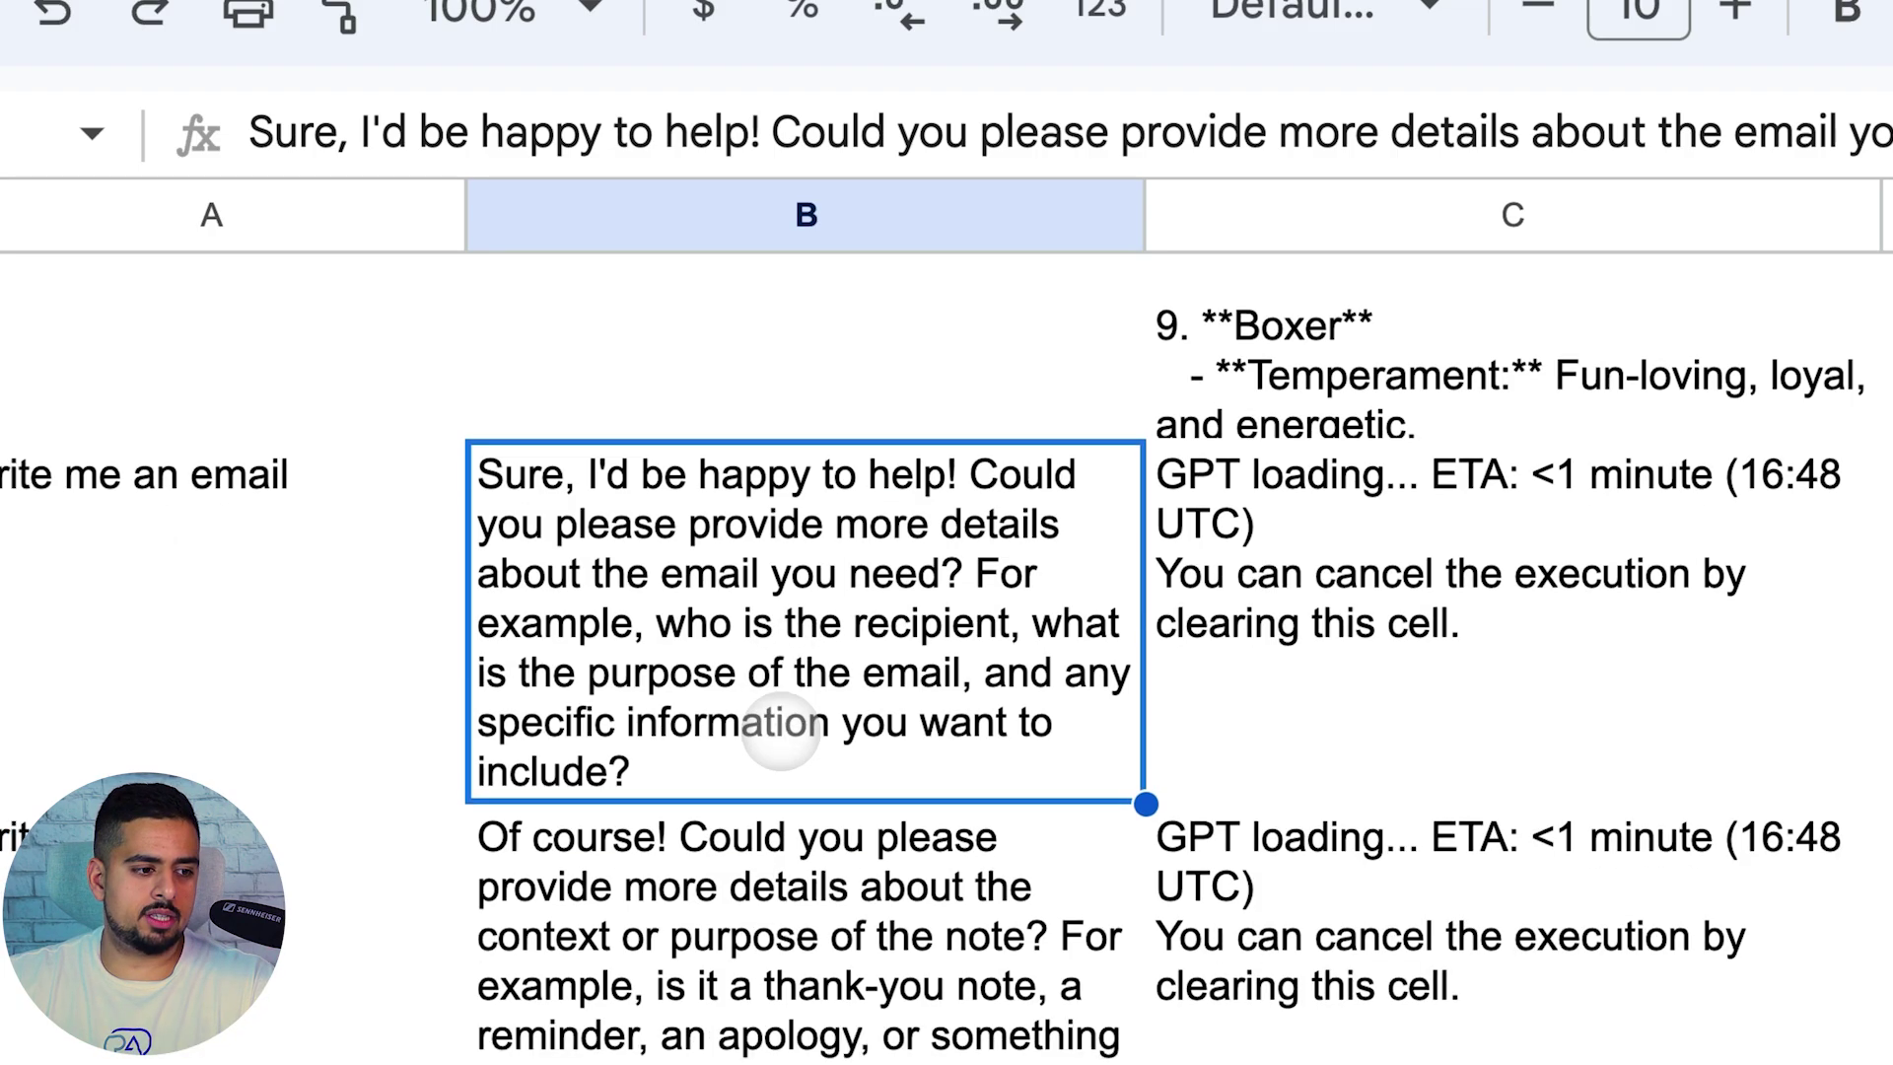
left_click(754, 666)
left_click(360, 541)
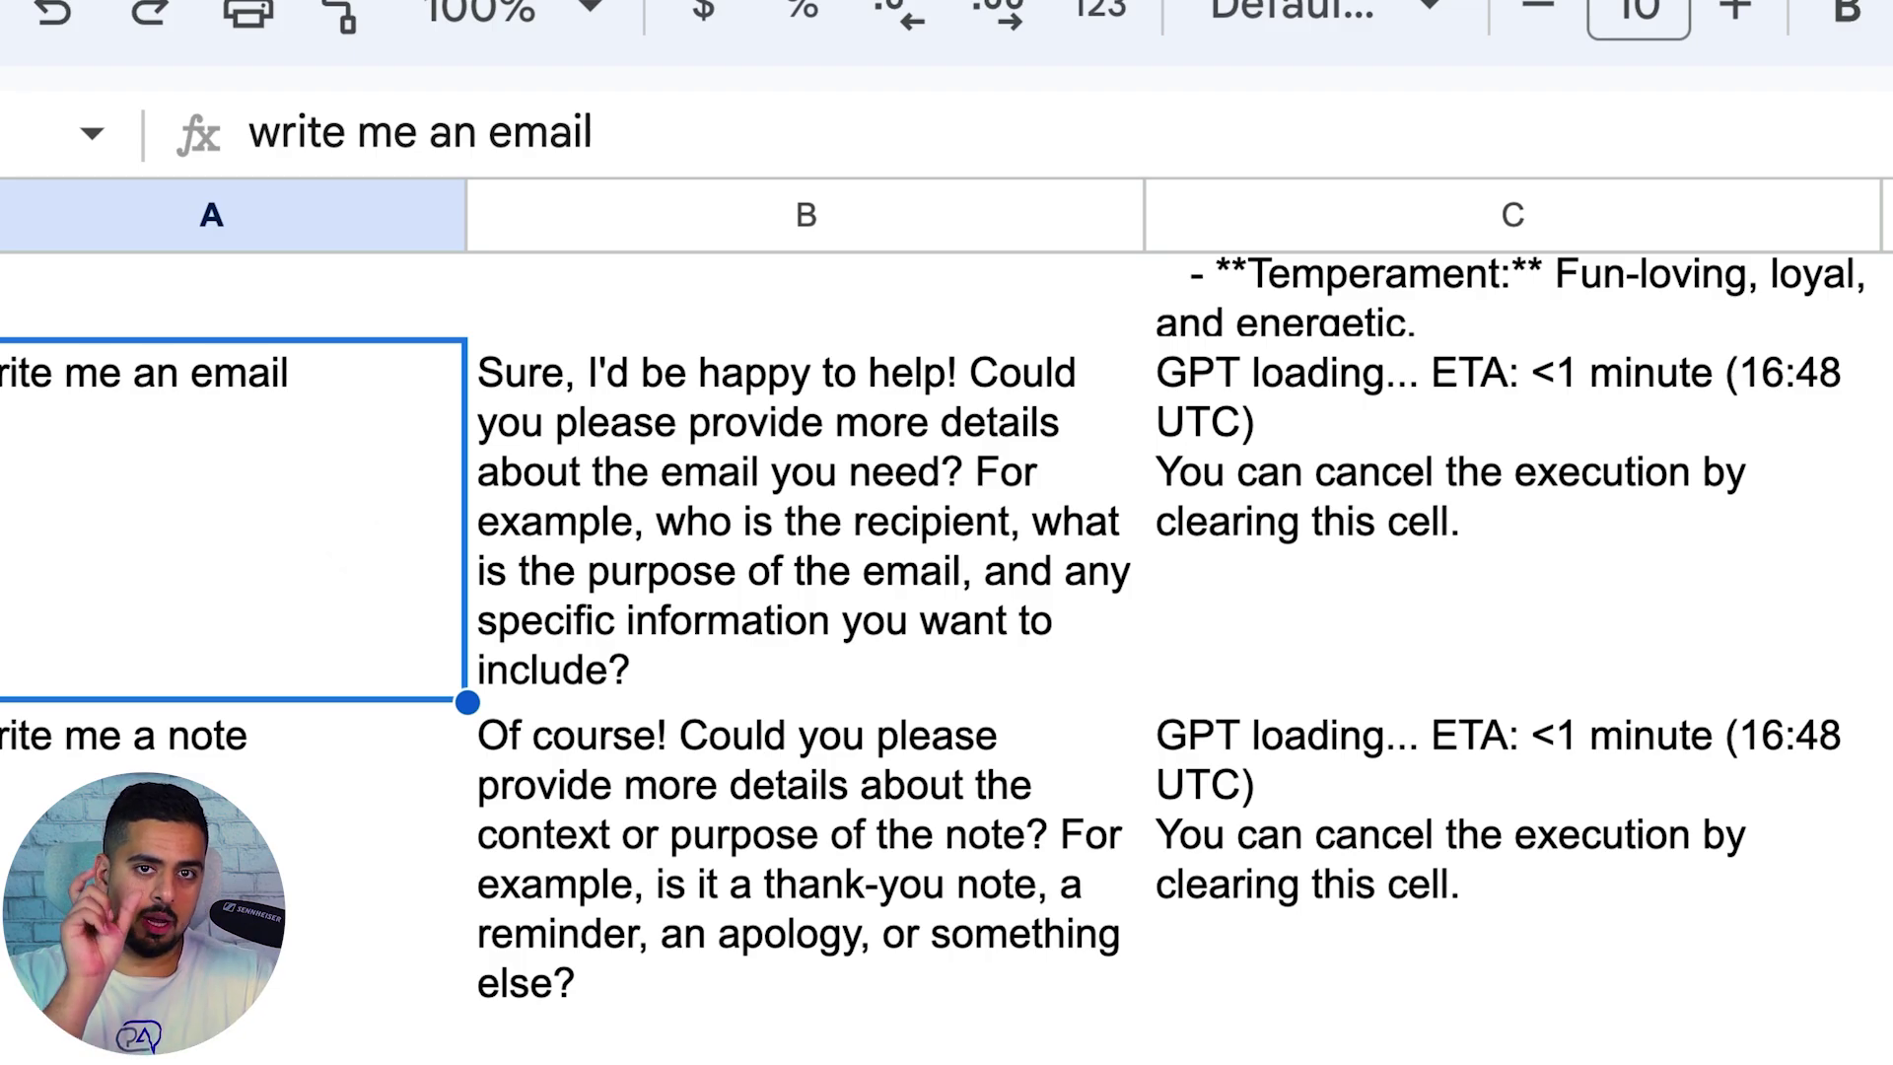
left_click(604, 508)
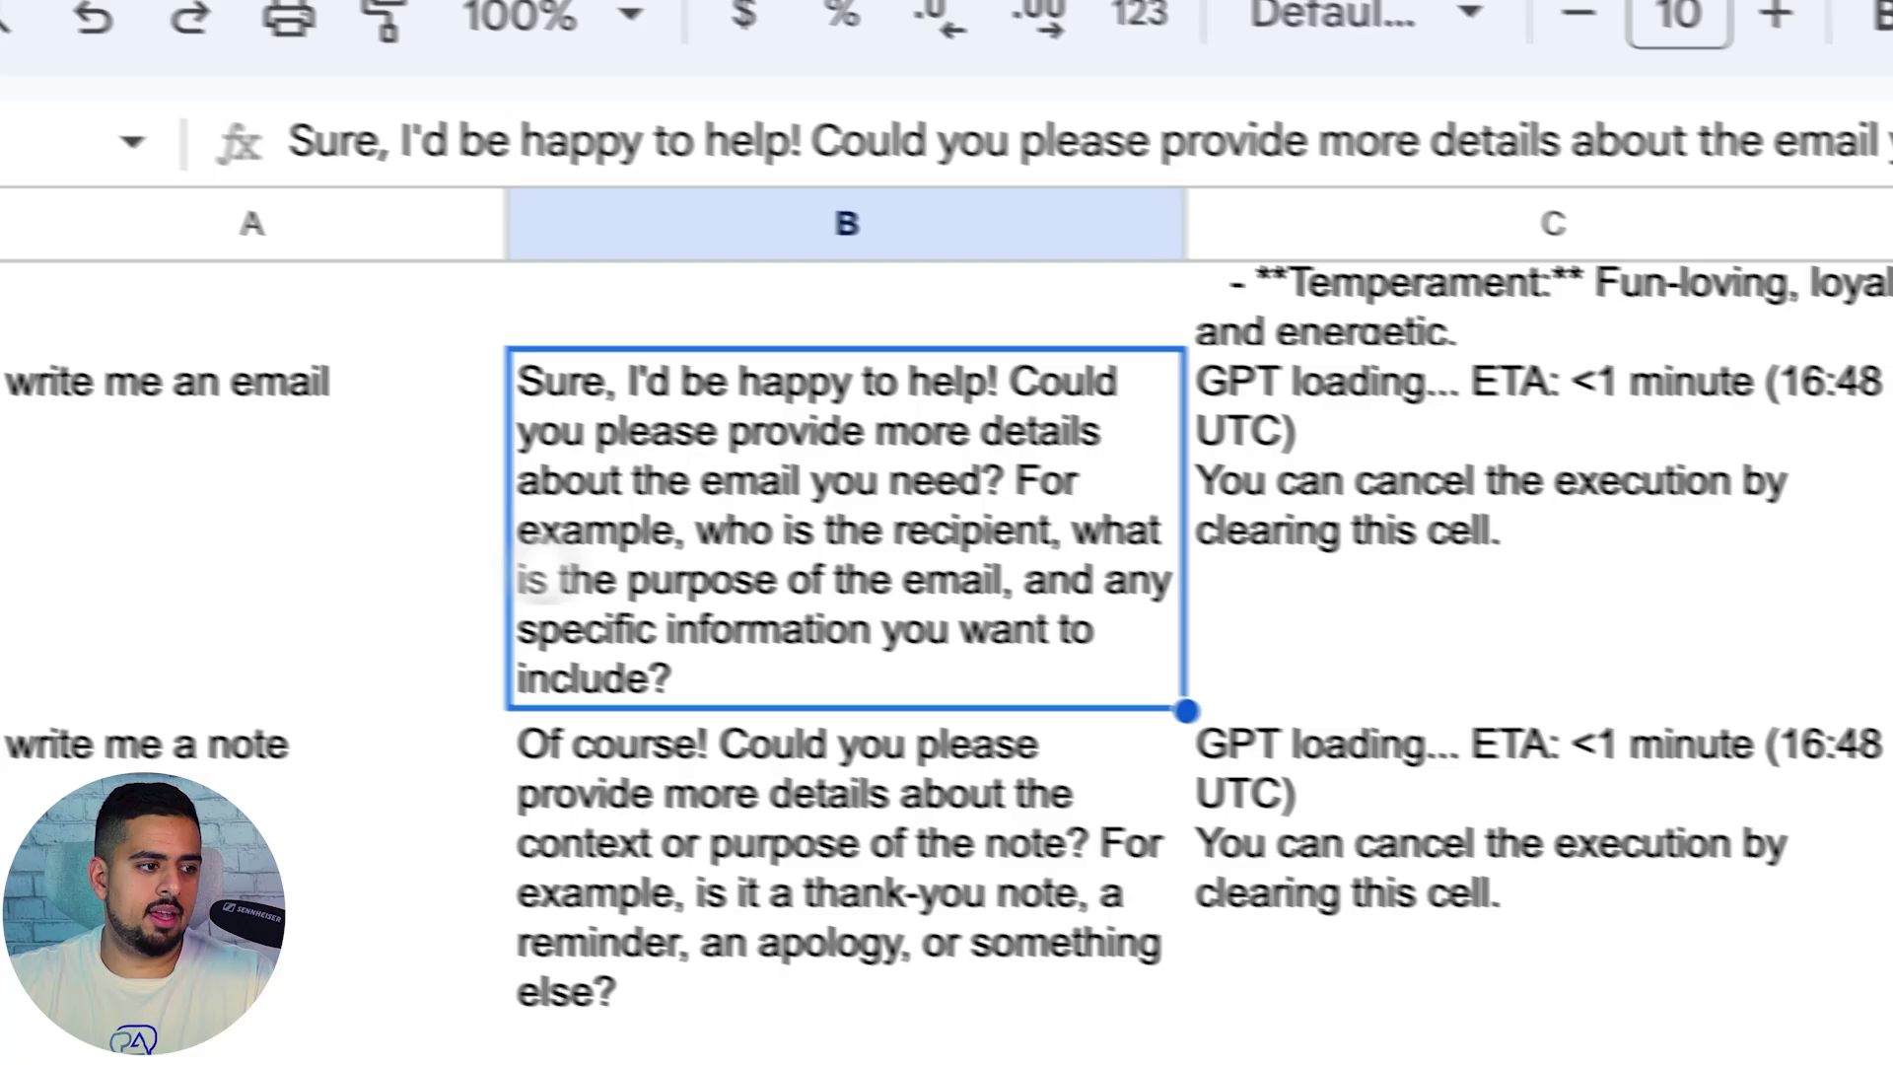
Reword A3 to 'write me a prompt to create an email' and check the B3 reply
double_click(221, 534)
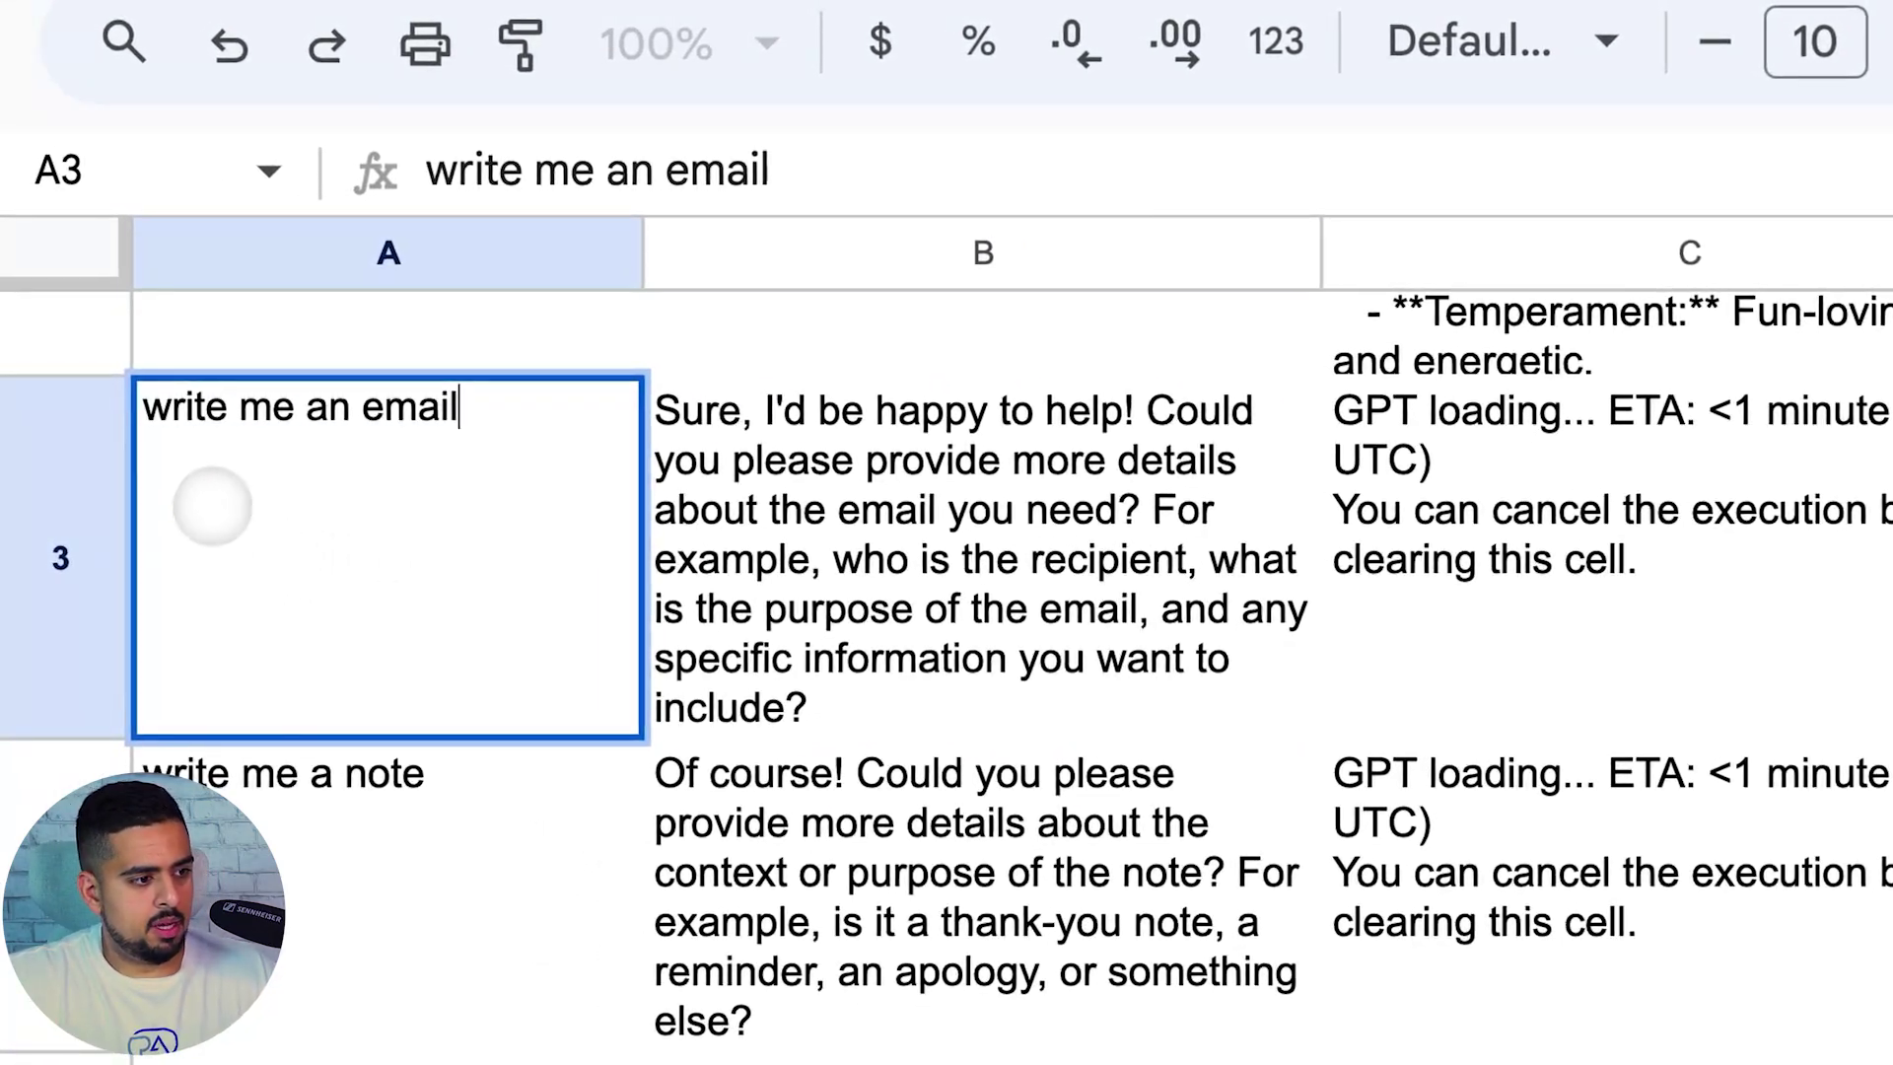
key("ctrl+Left")
key("ctrl+Left")
type("a prompt to create")
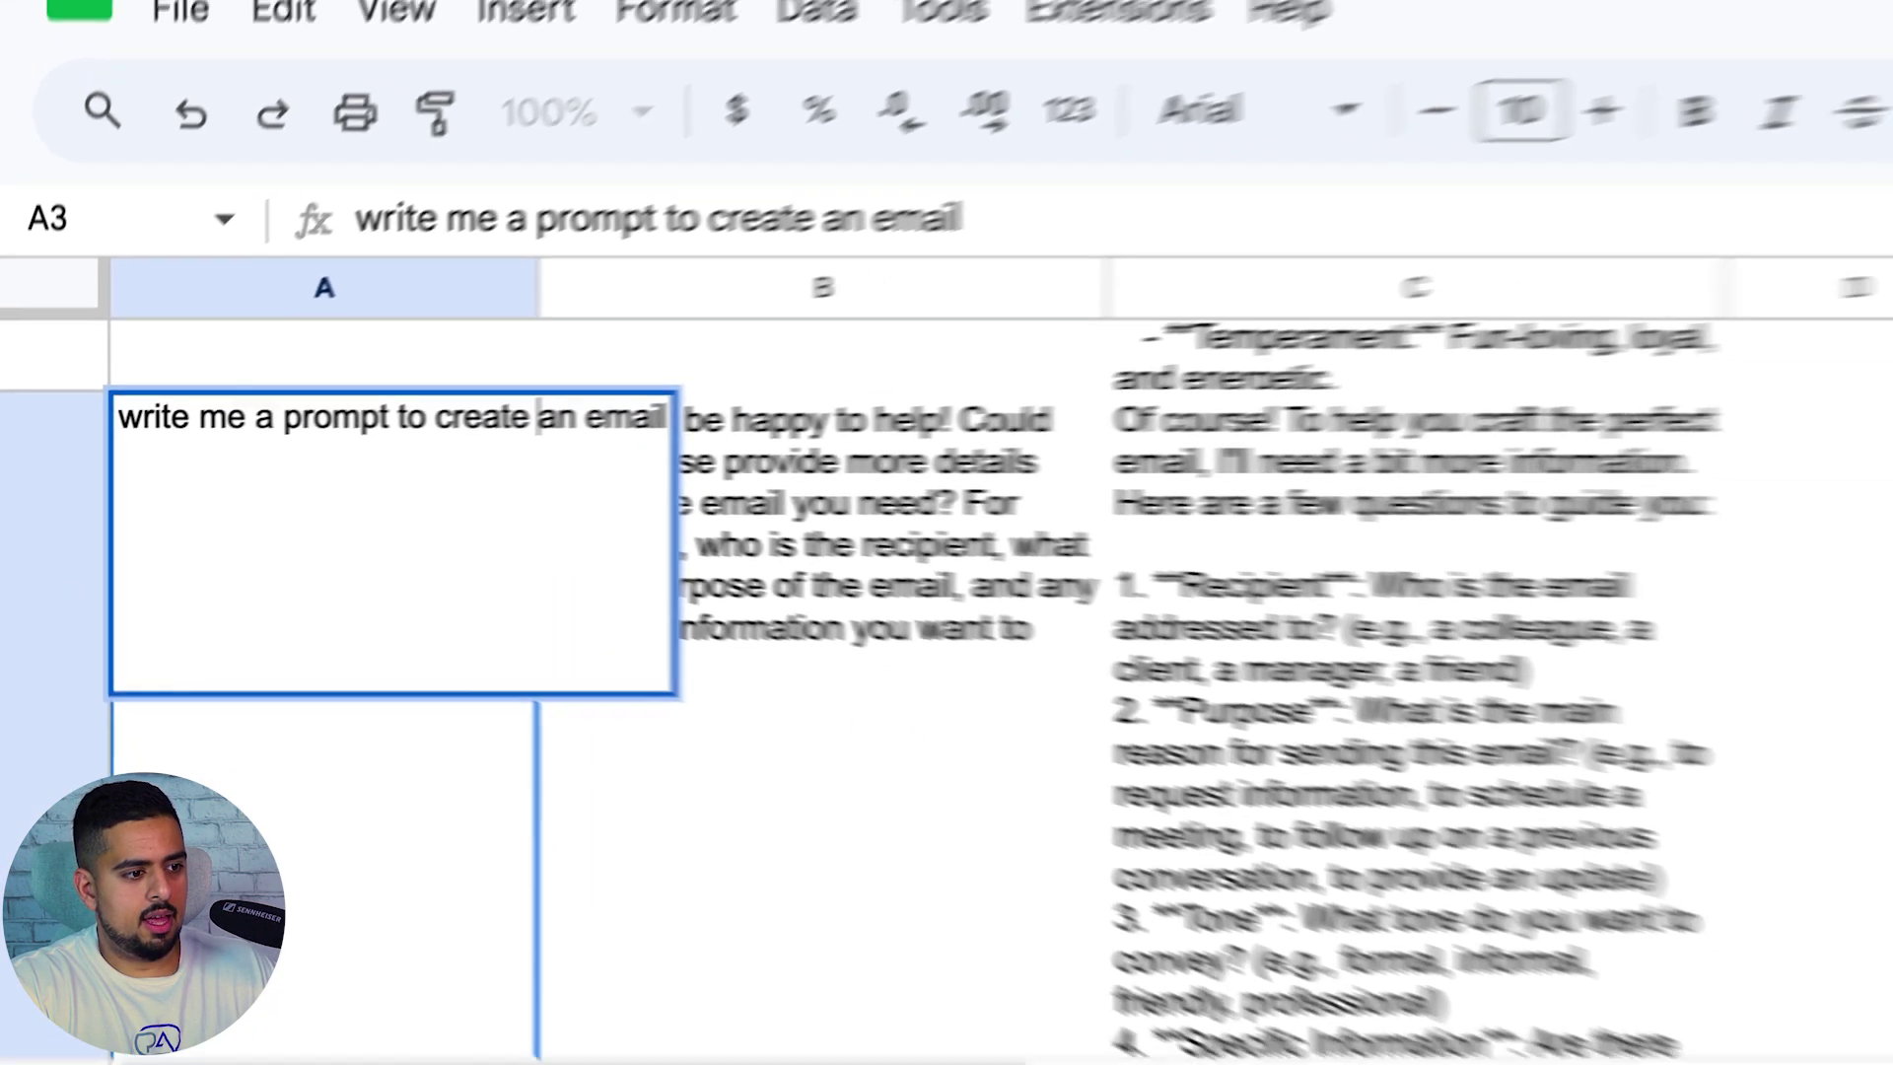
key("Return")
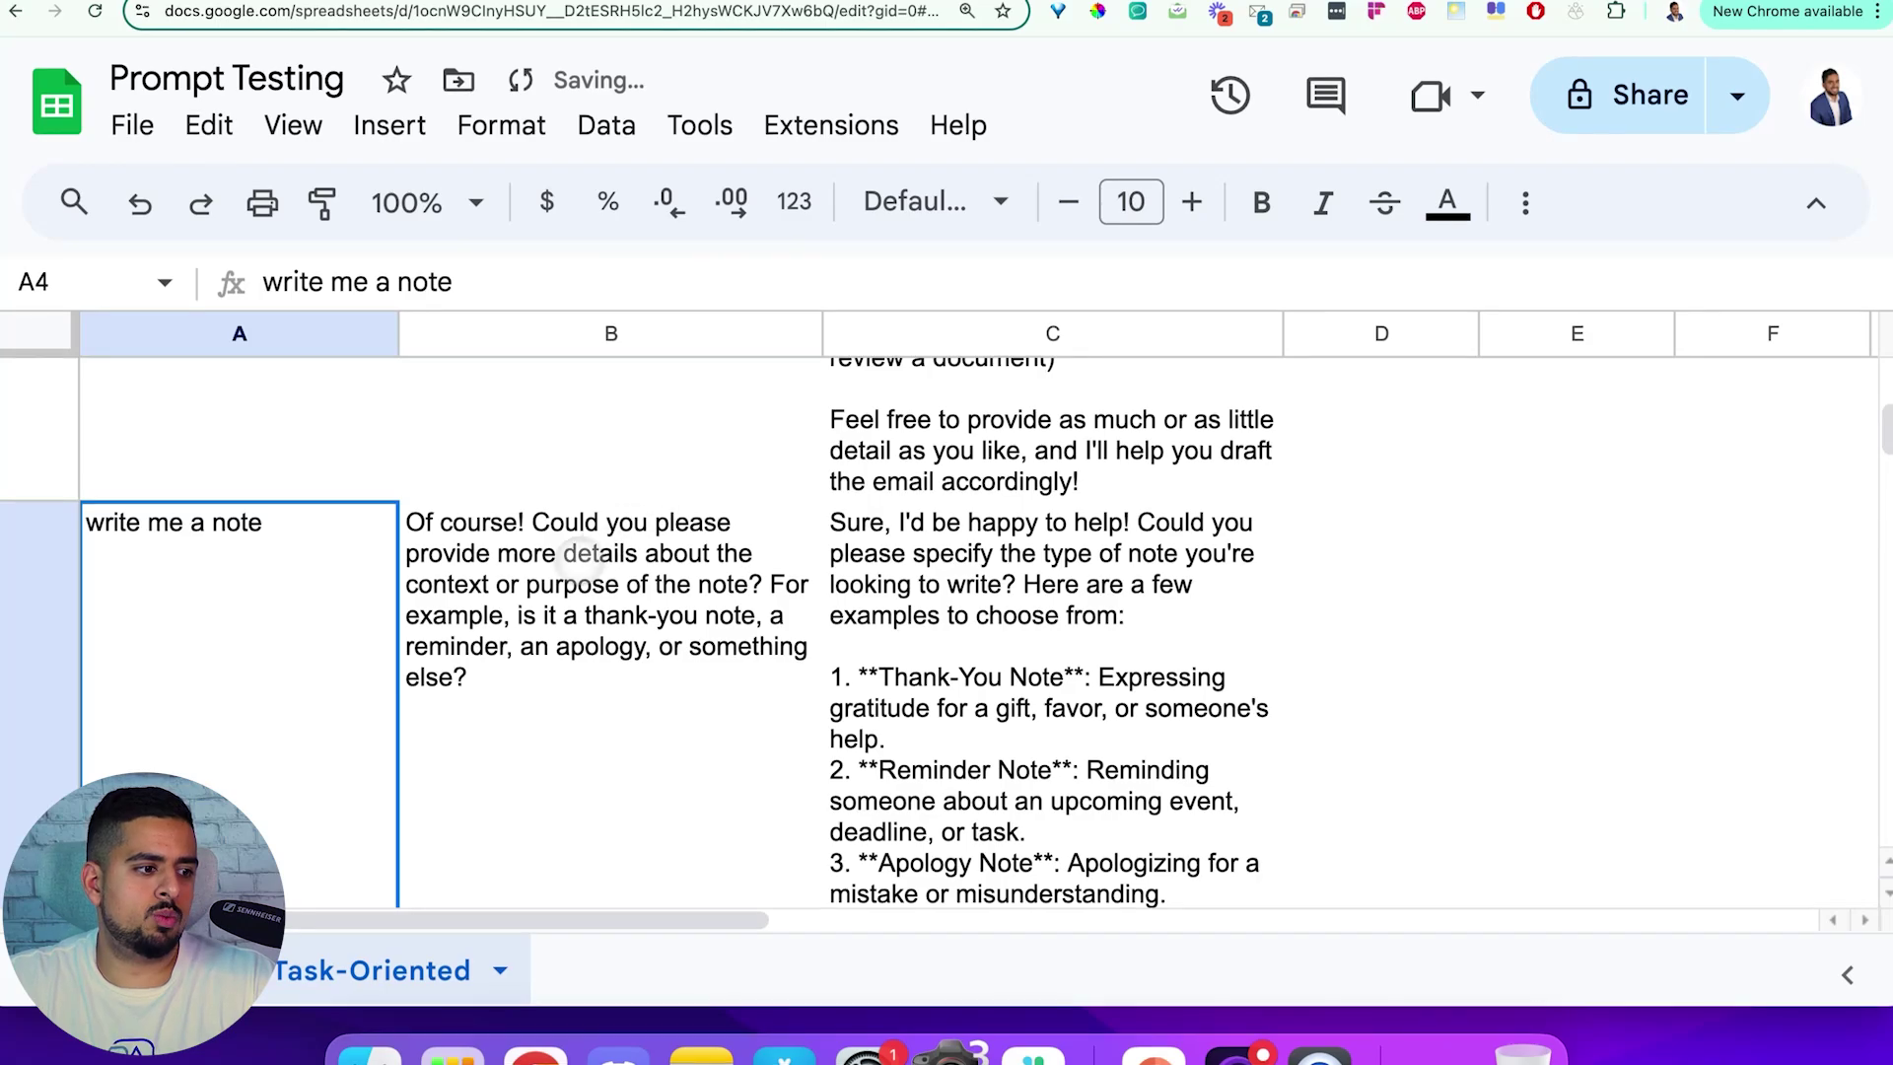
left_click(380, 598)
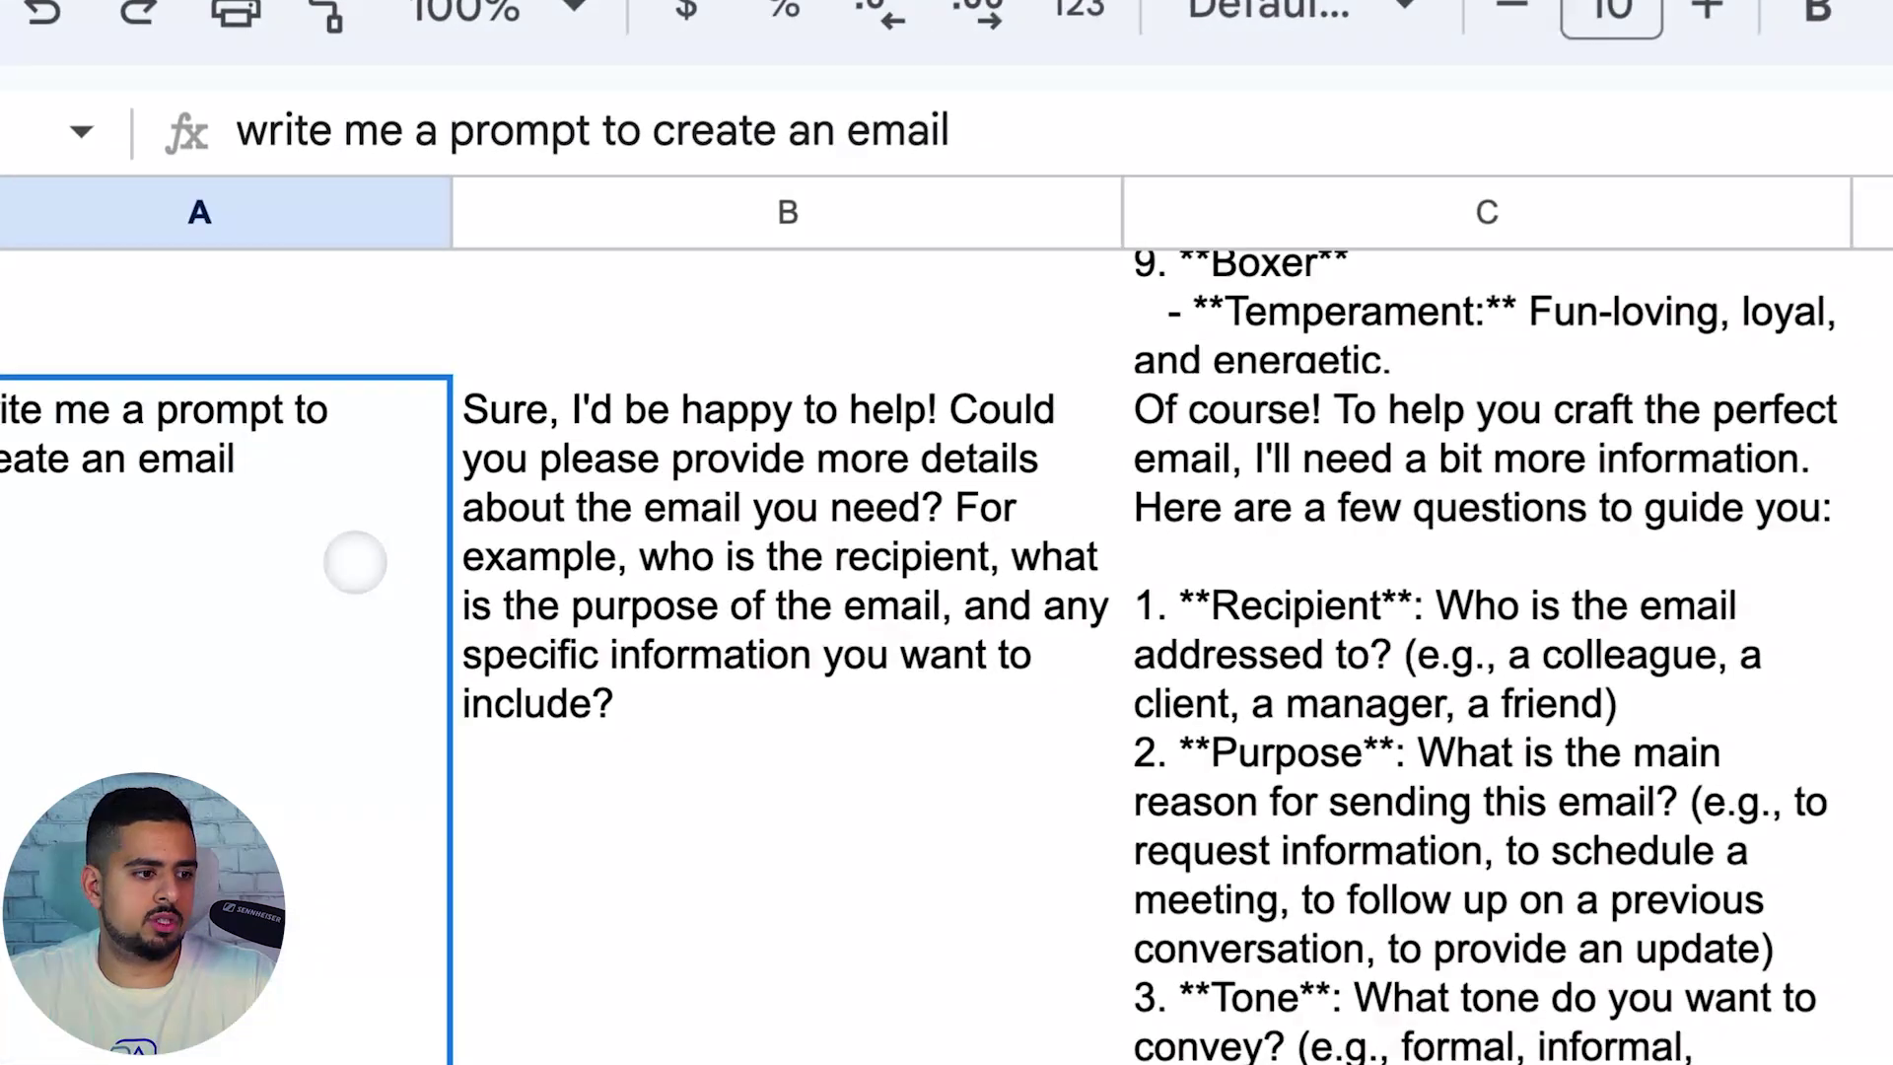
double_click(357, 658)
left_click(713, 518)
double_click(713, 519)
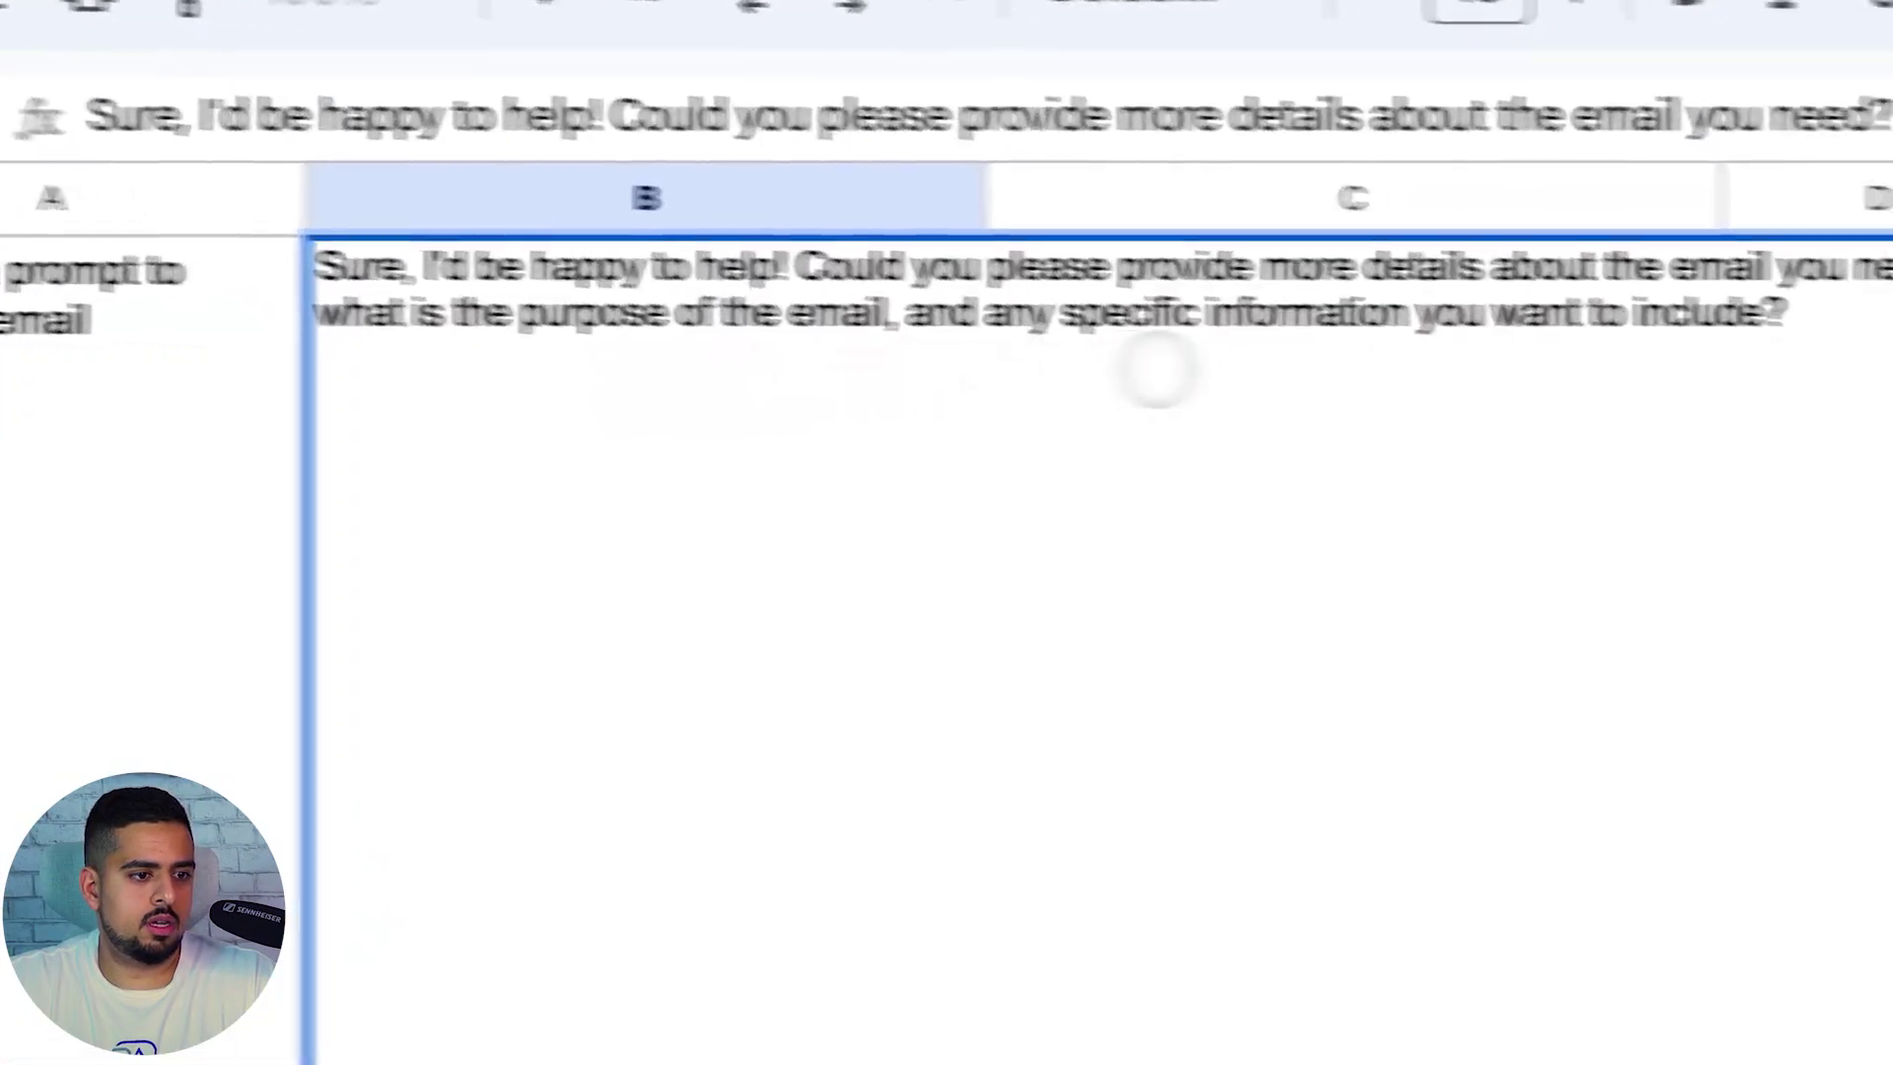
key("Escape")
key("Left")
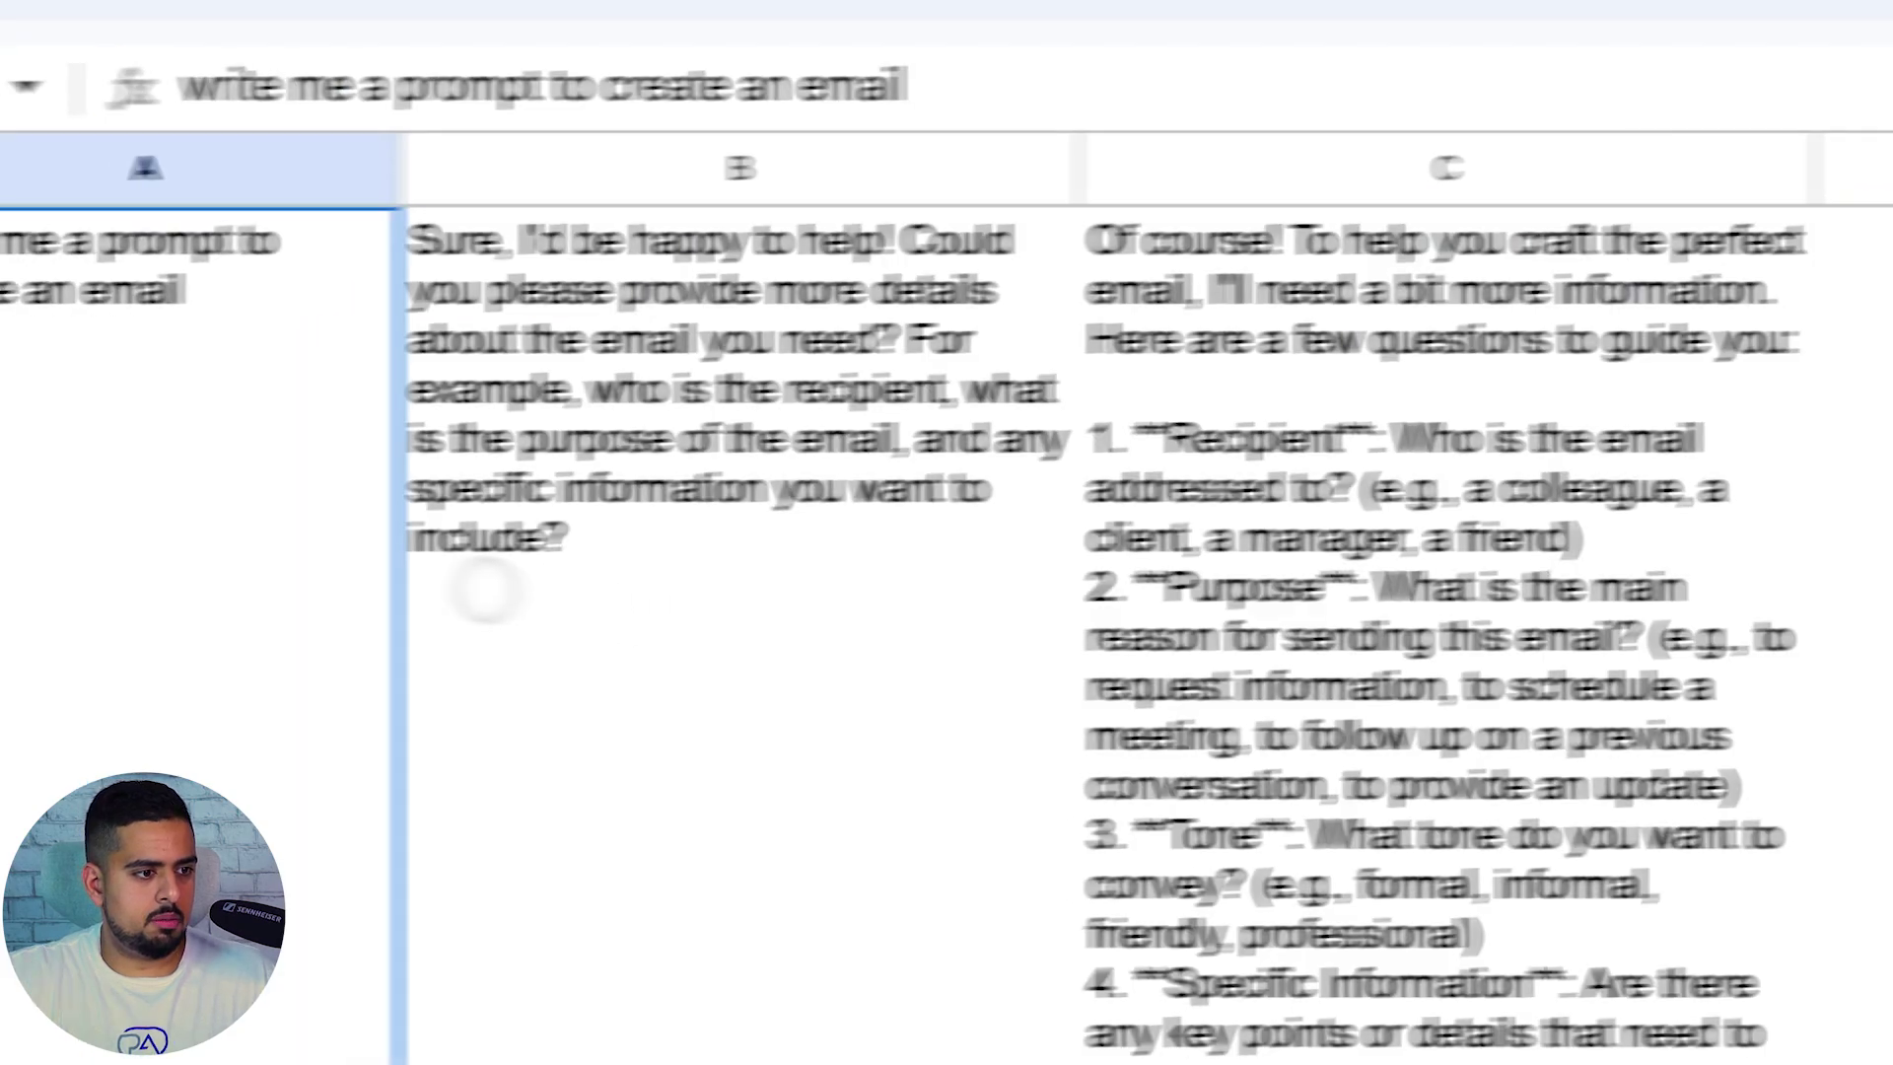
Enter =GPT(""&A3&"") in B3 and read its empty-balance #ERROR! message
left_click(486, 590)
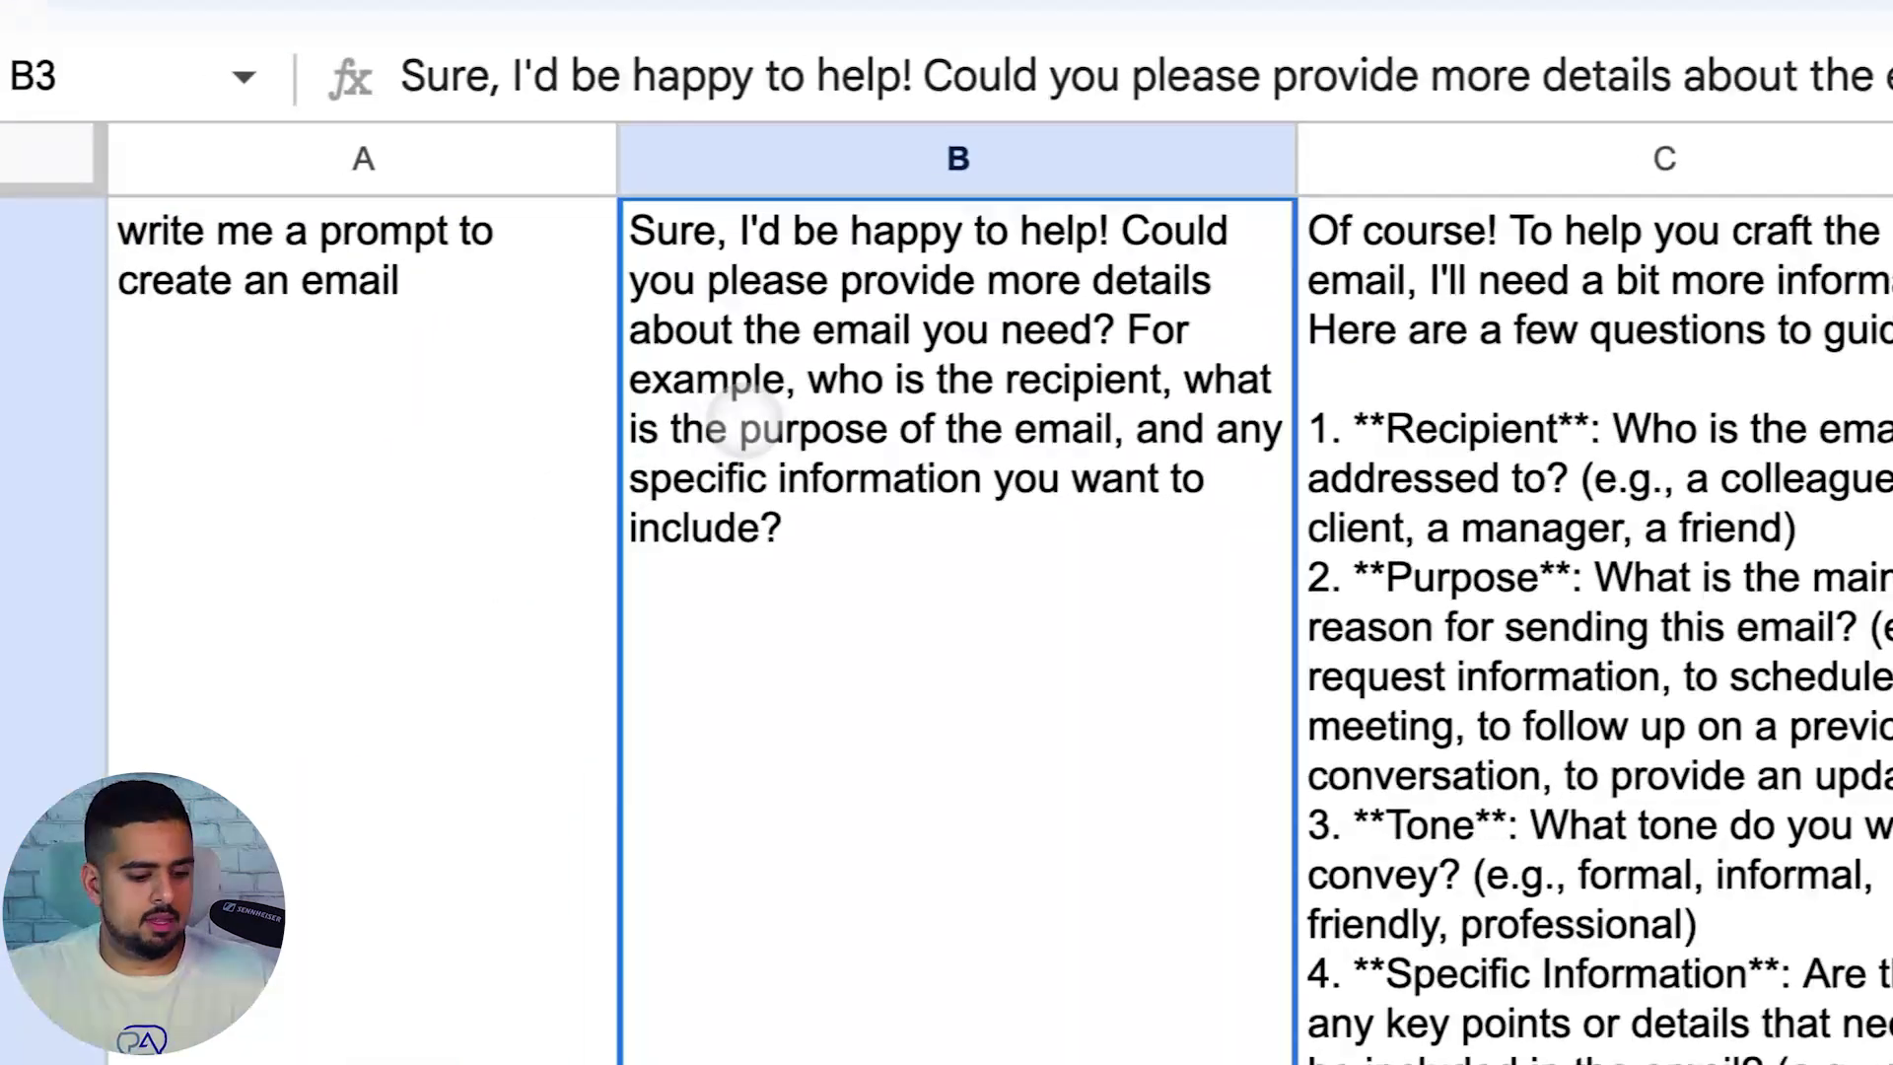
type("=GPT(")
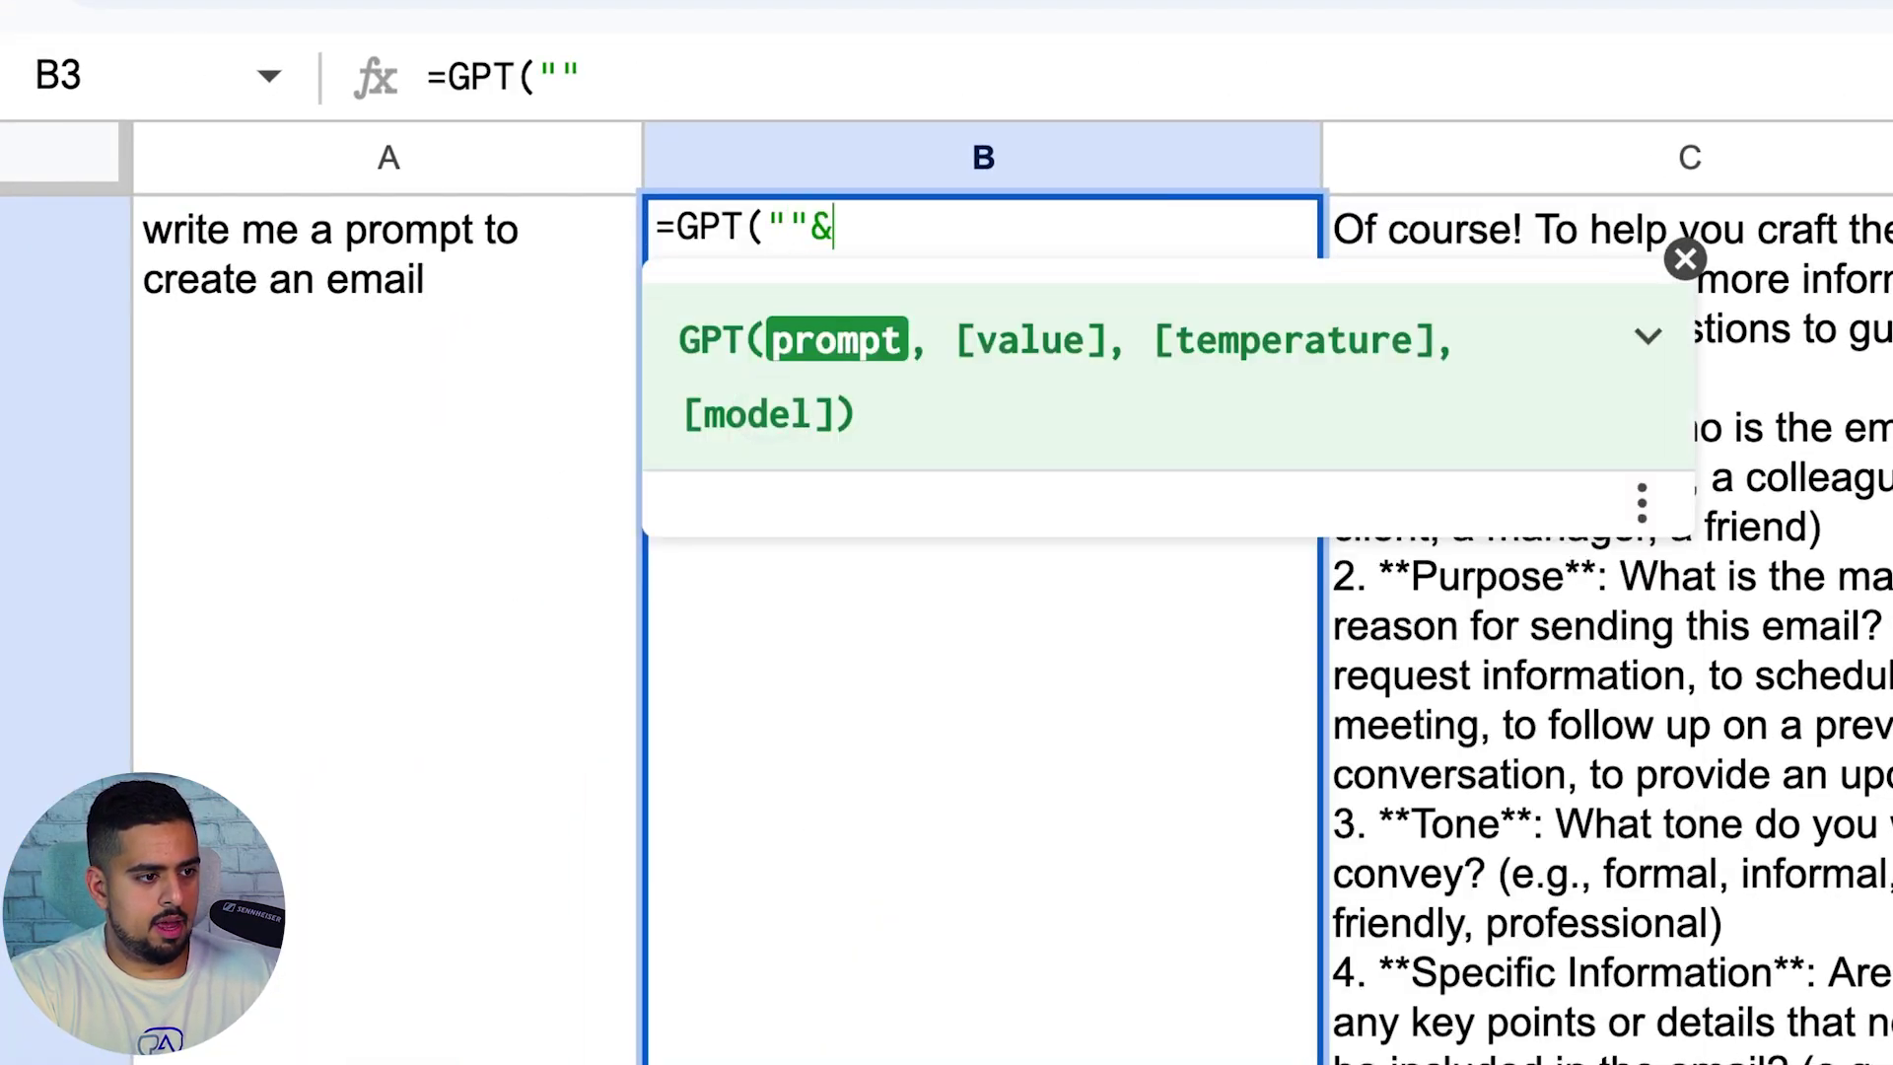
type("\"\"&")
left_click(557, 496)
type("& ")
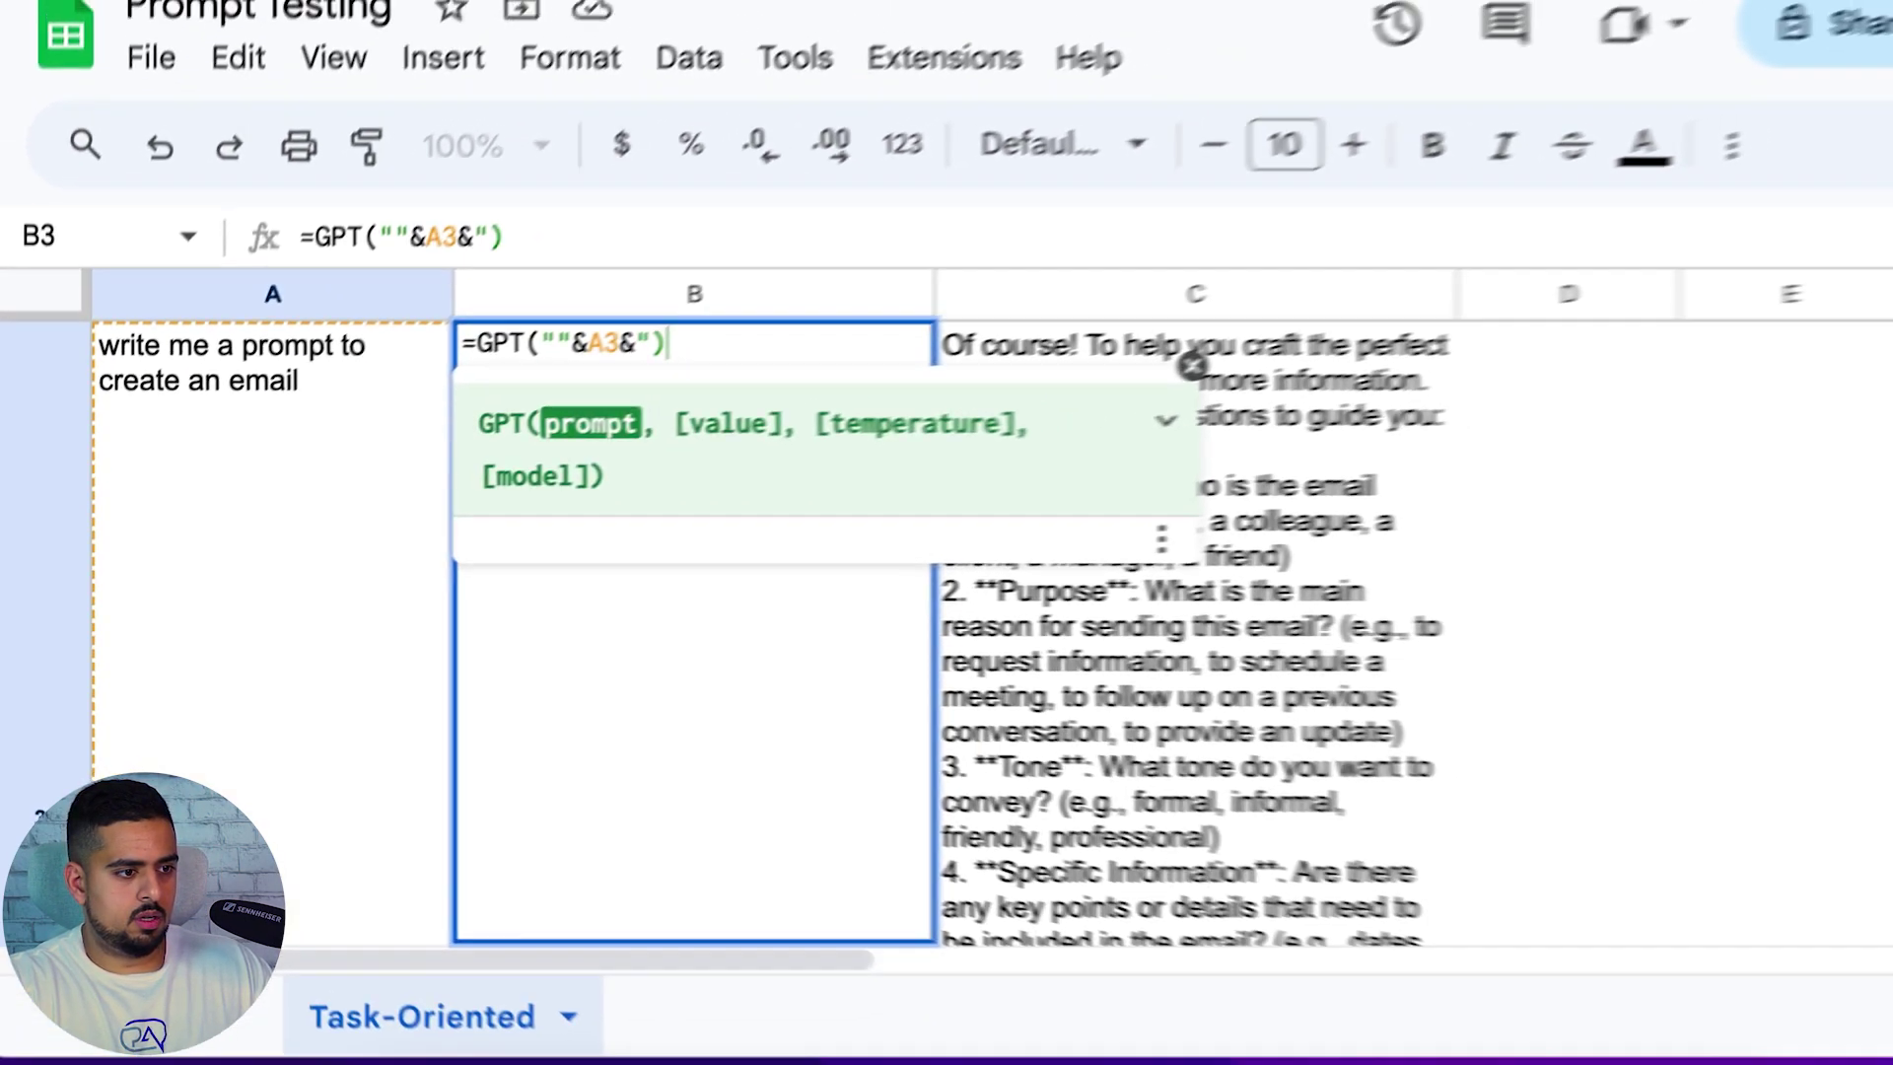
type("\")")
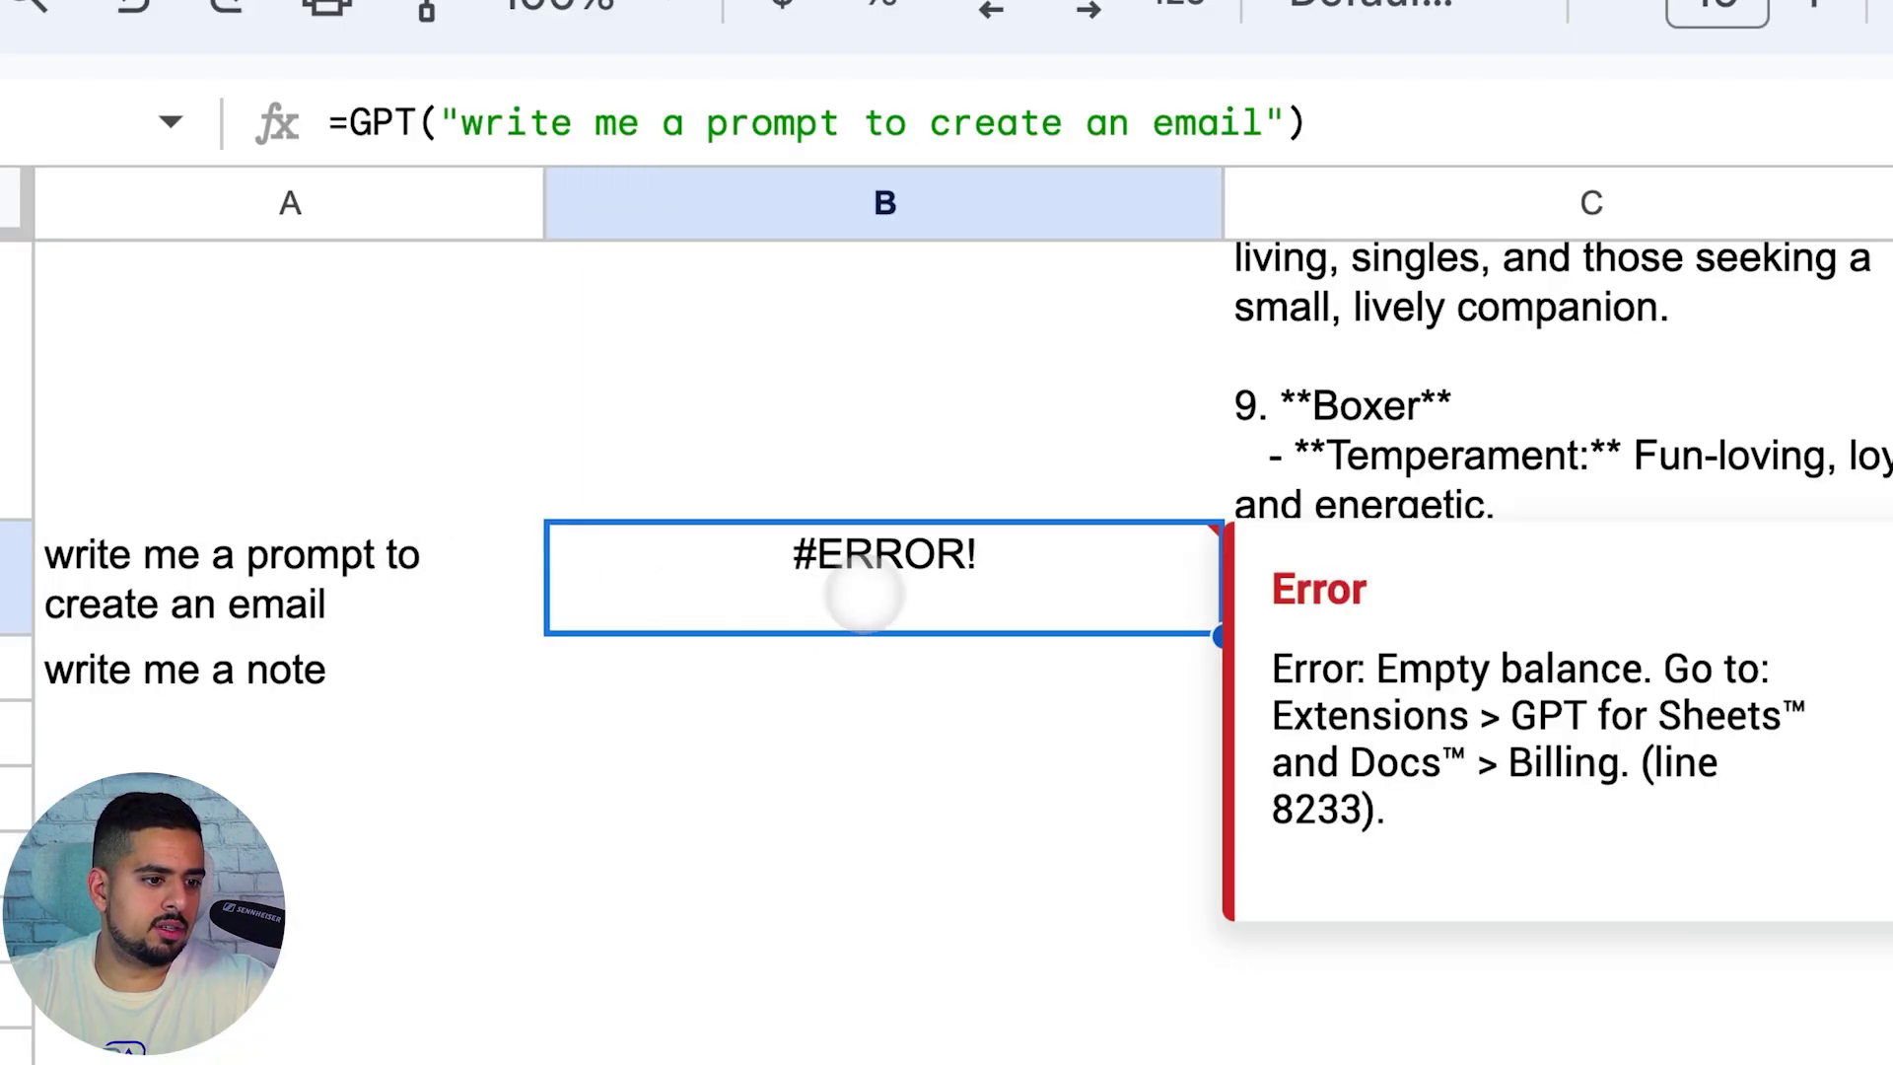
left_click_drag(1377, 668, 1444, 716)
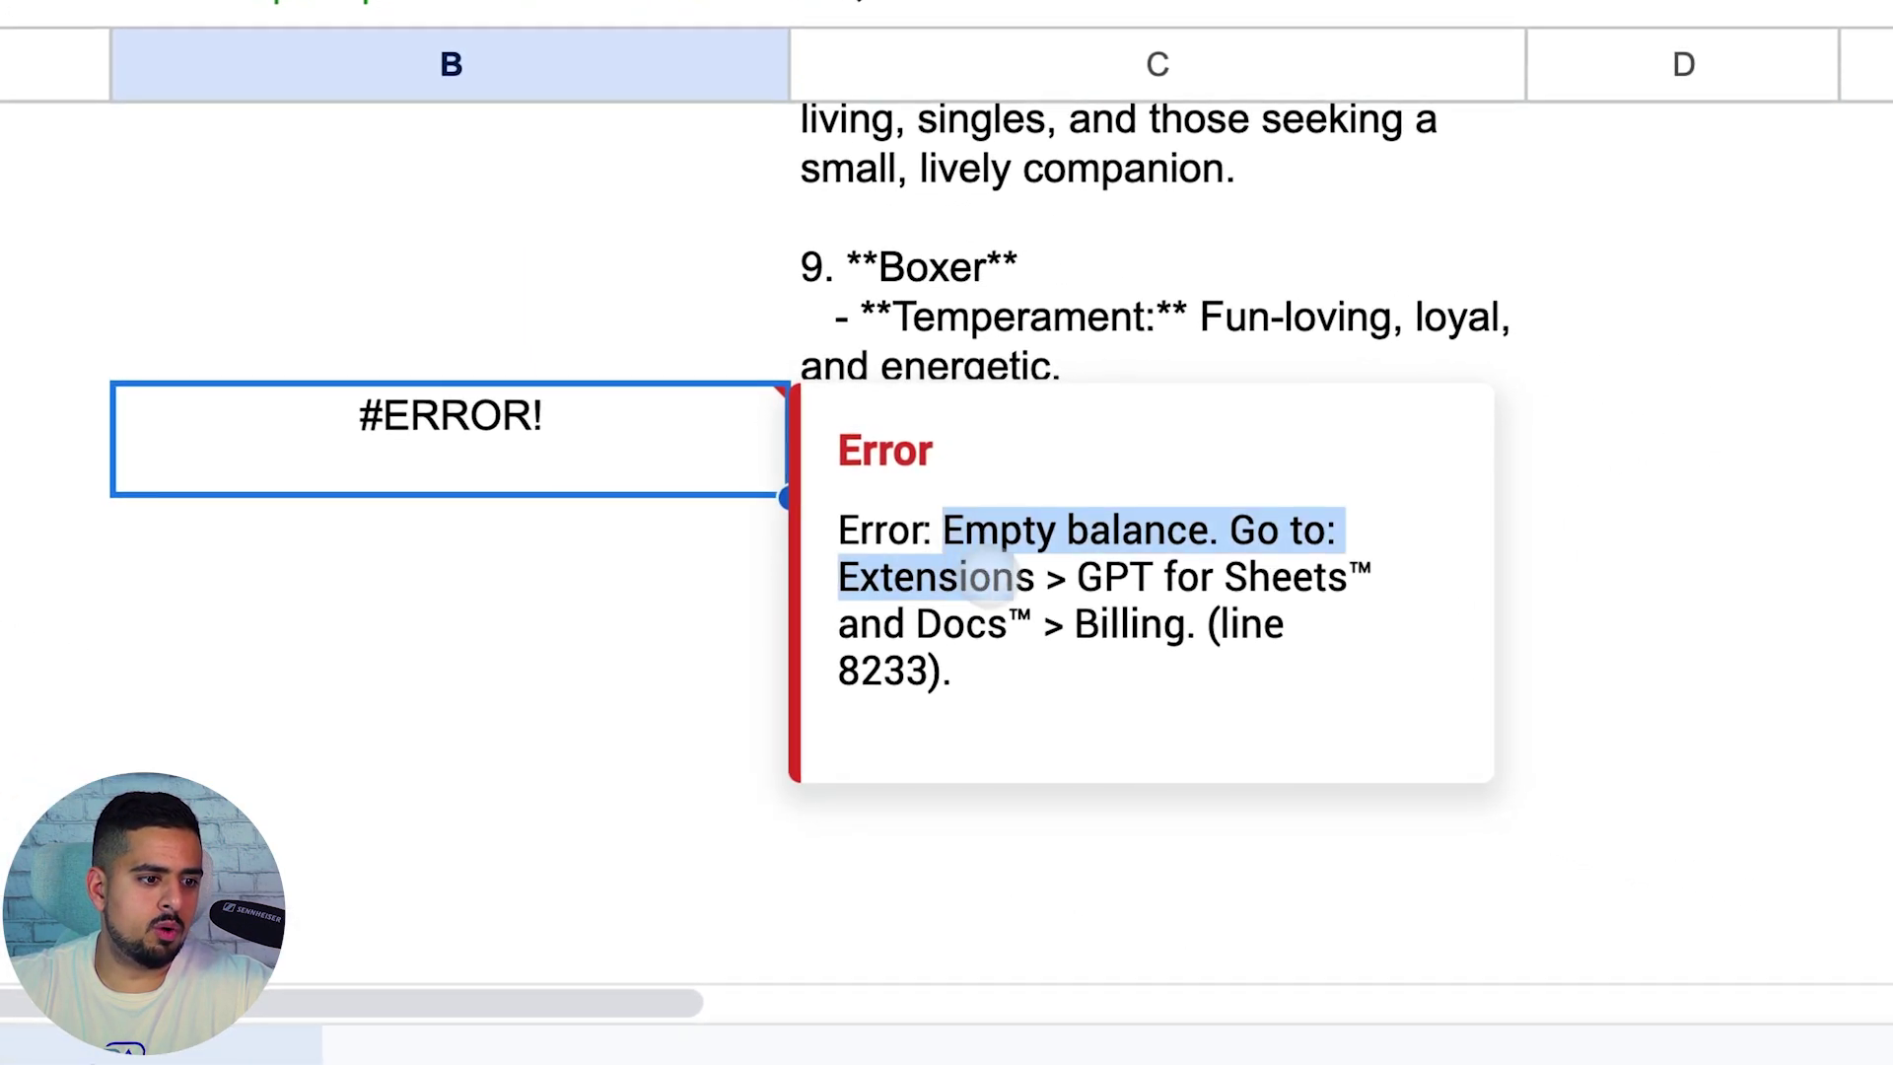
left_click_drag(991, 577, 1030, 624)
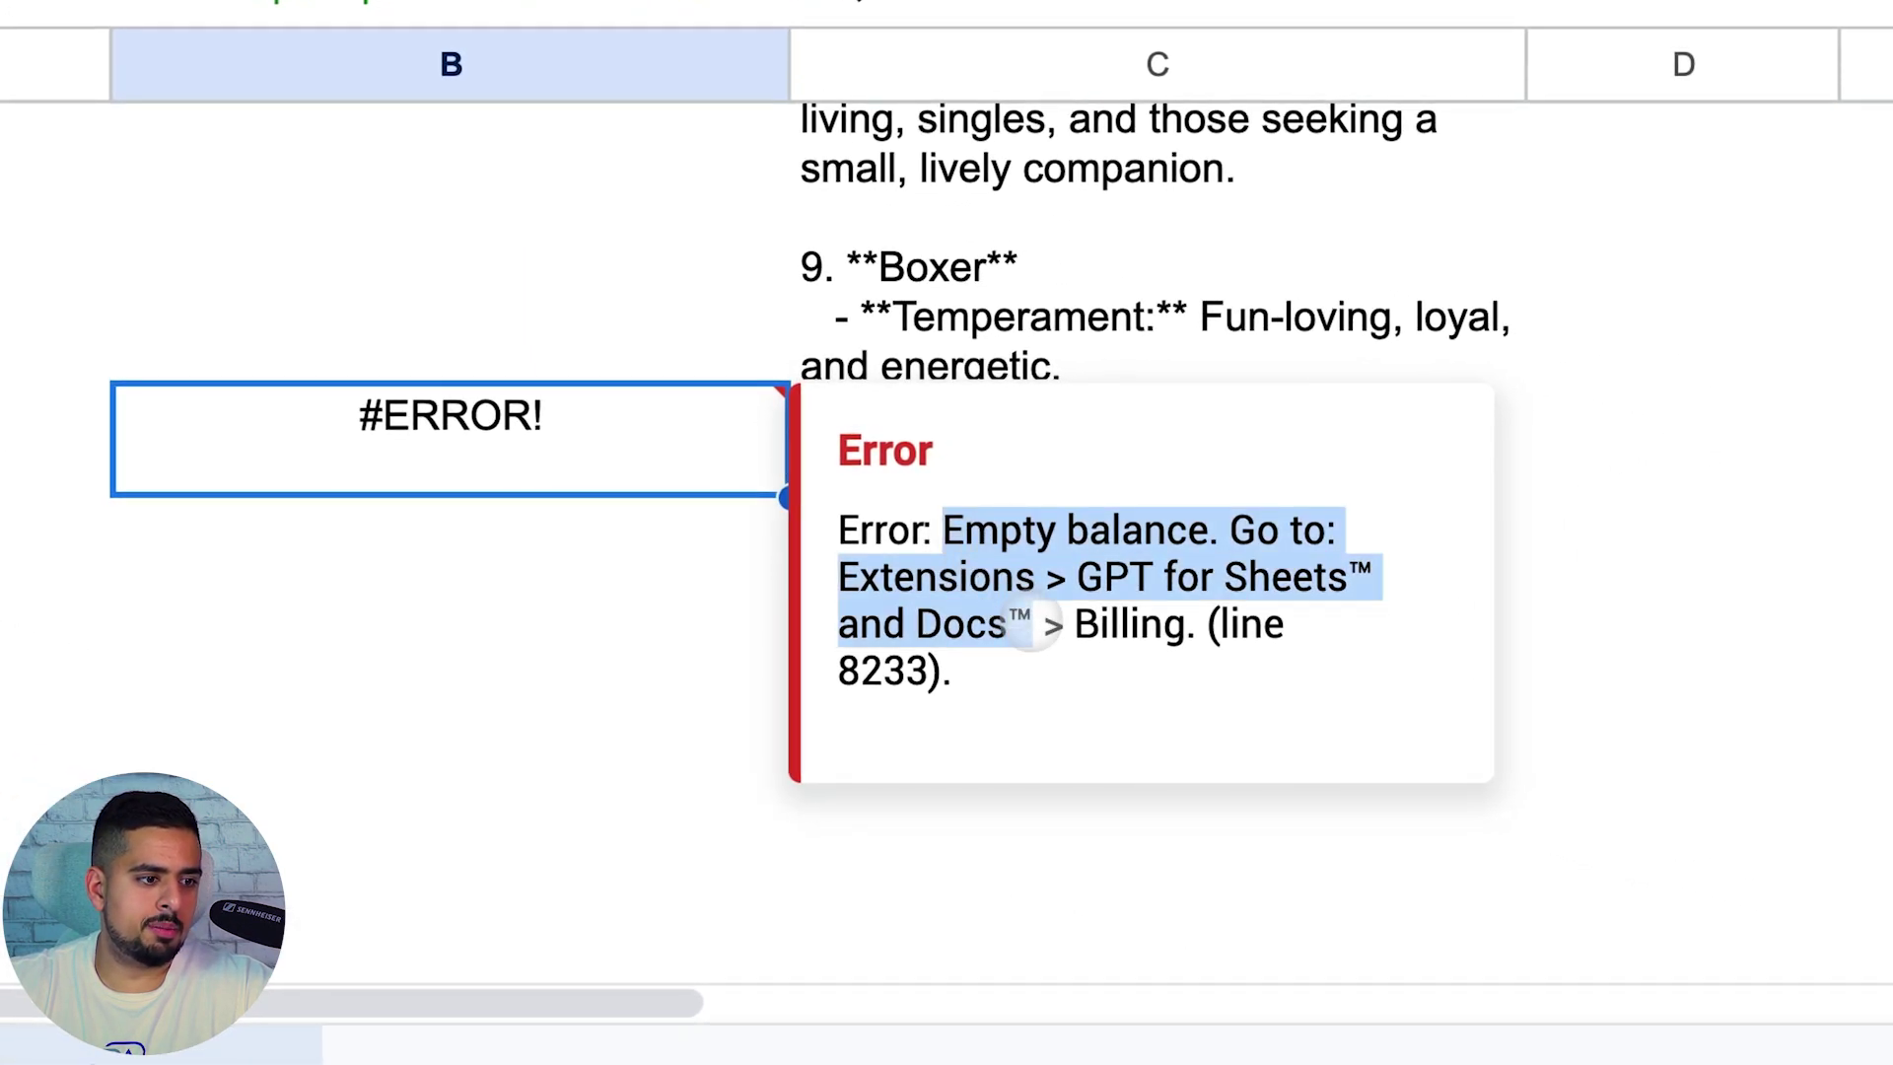
left_click(1030, 624)
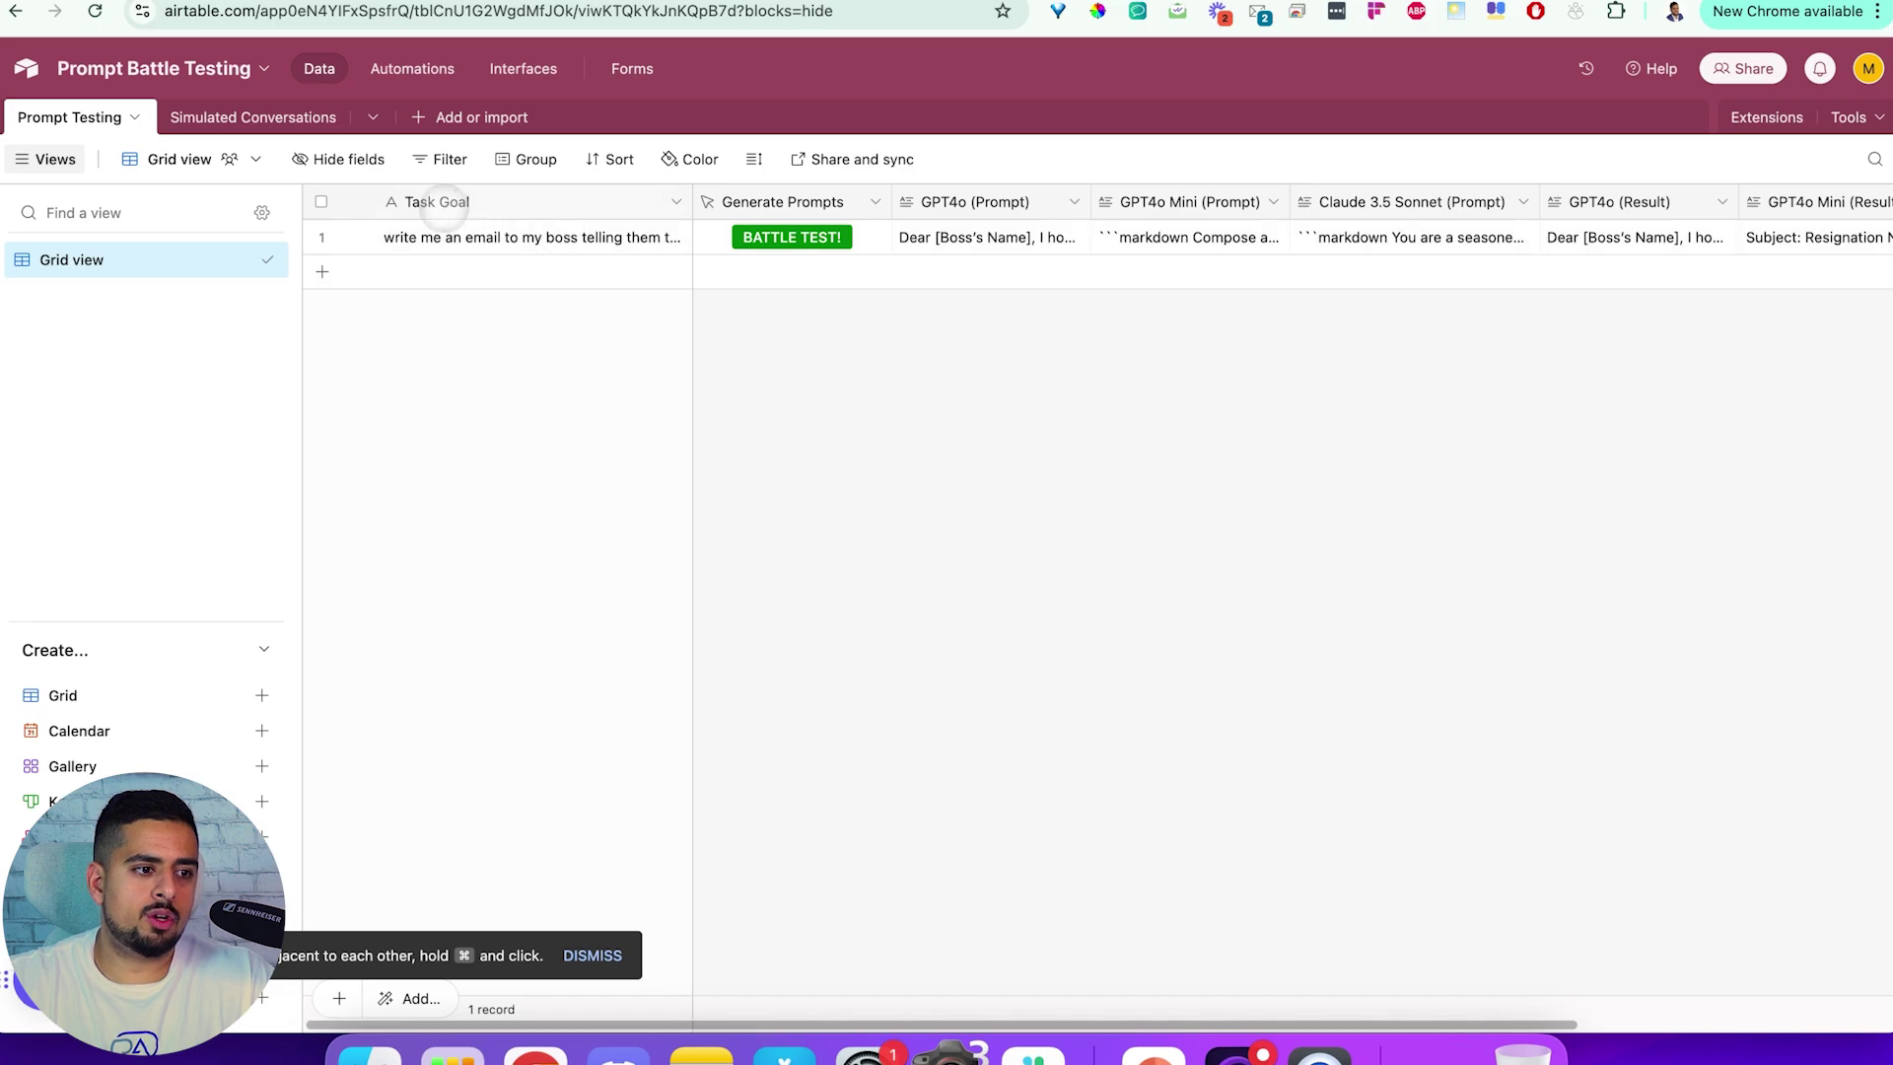
scroll(537, 203, "right", 1)
left_click(913, 205)
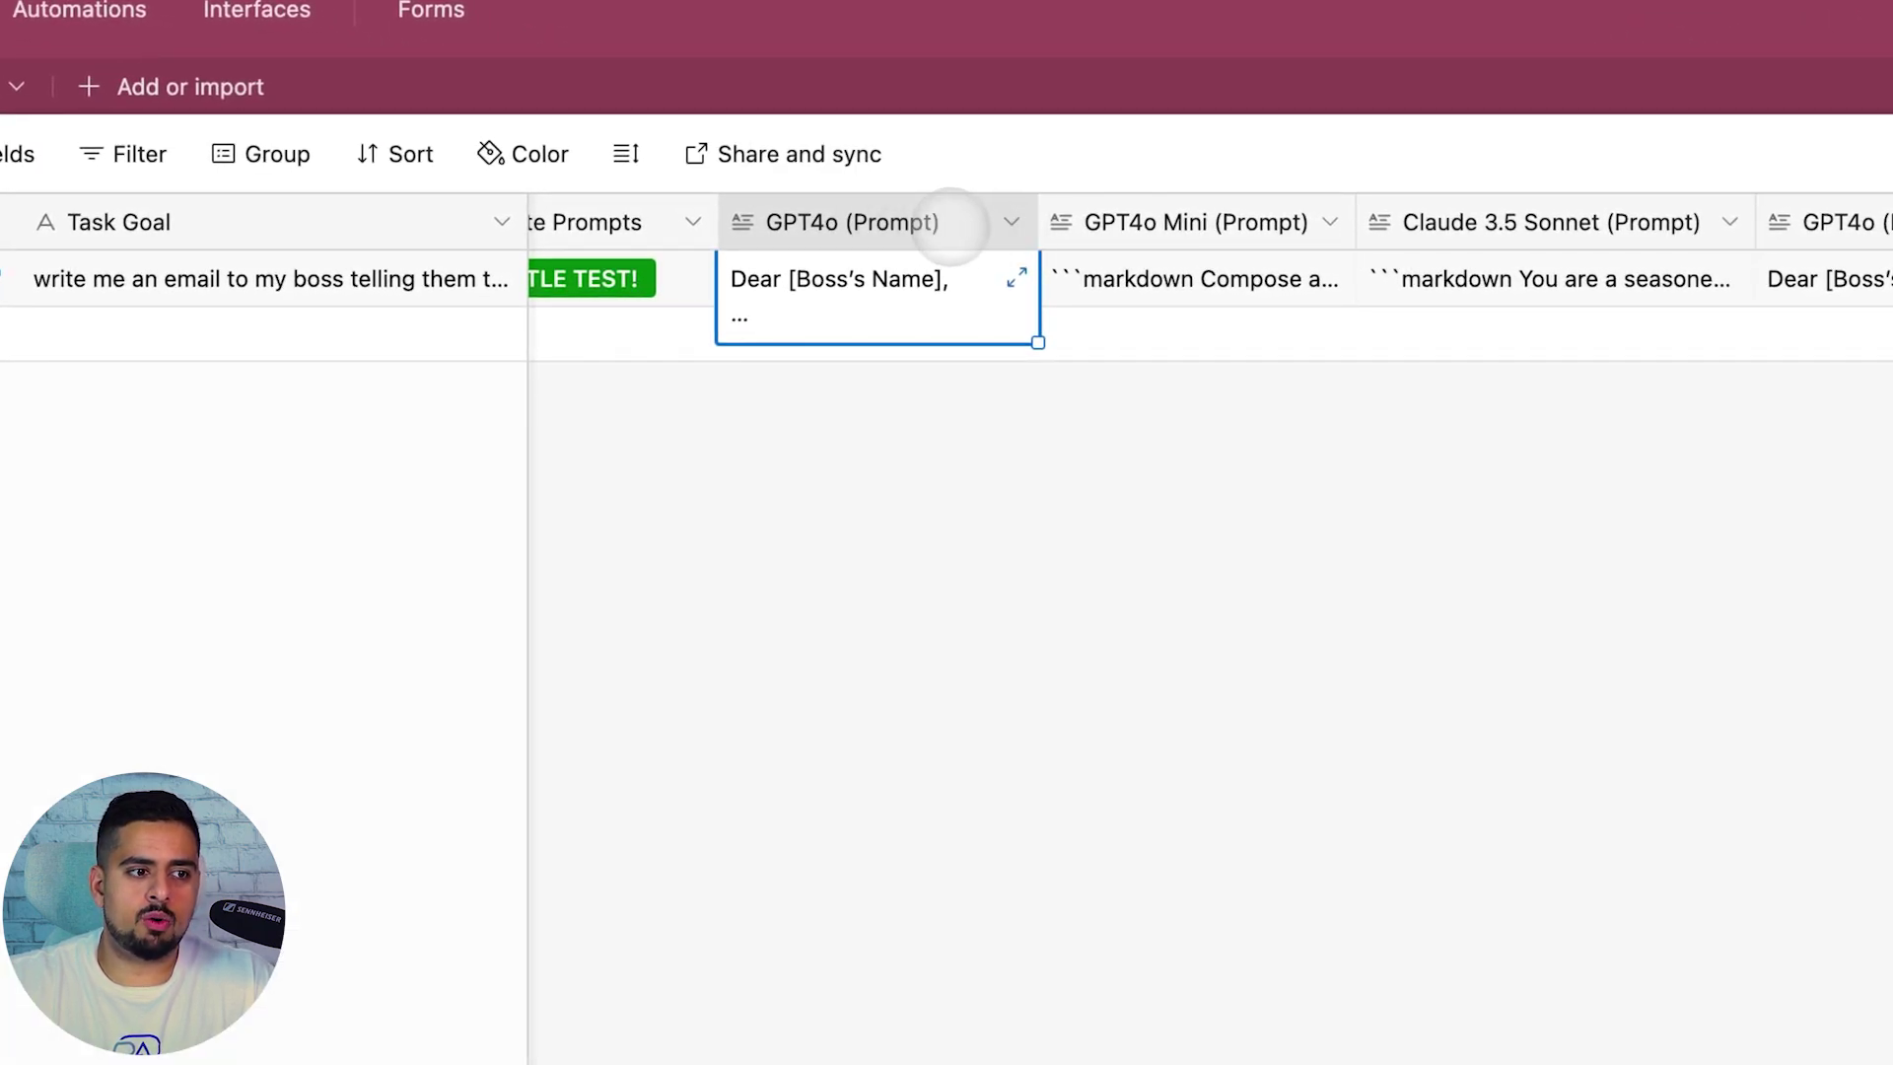
left_click(1009, 222)
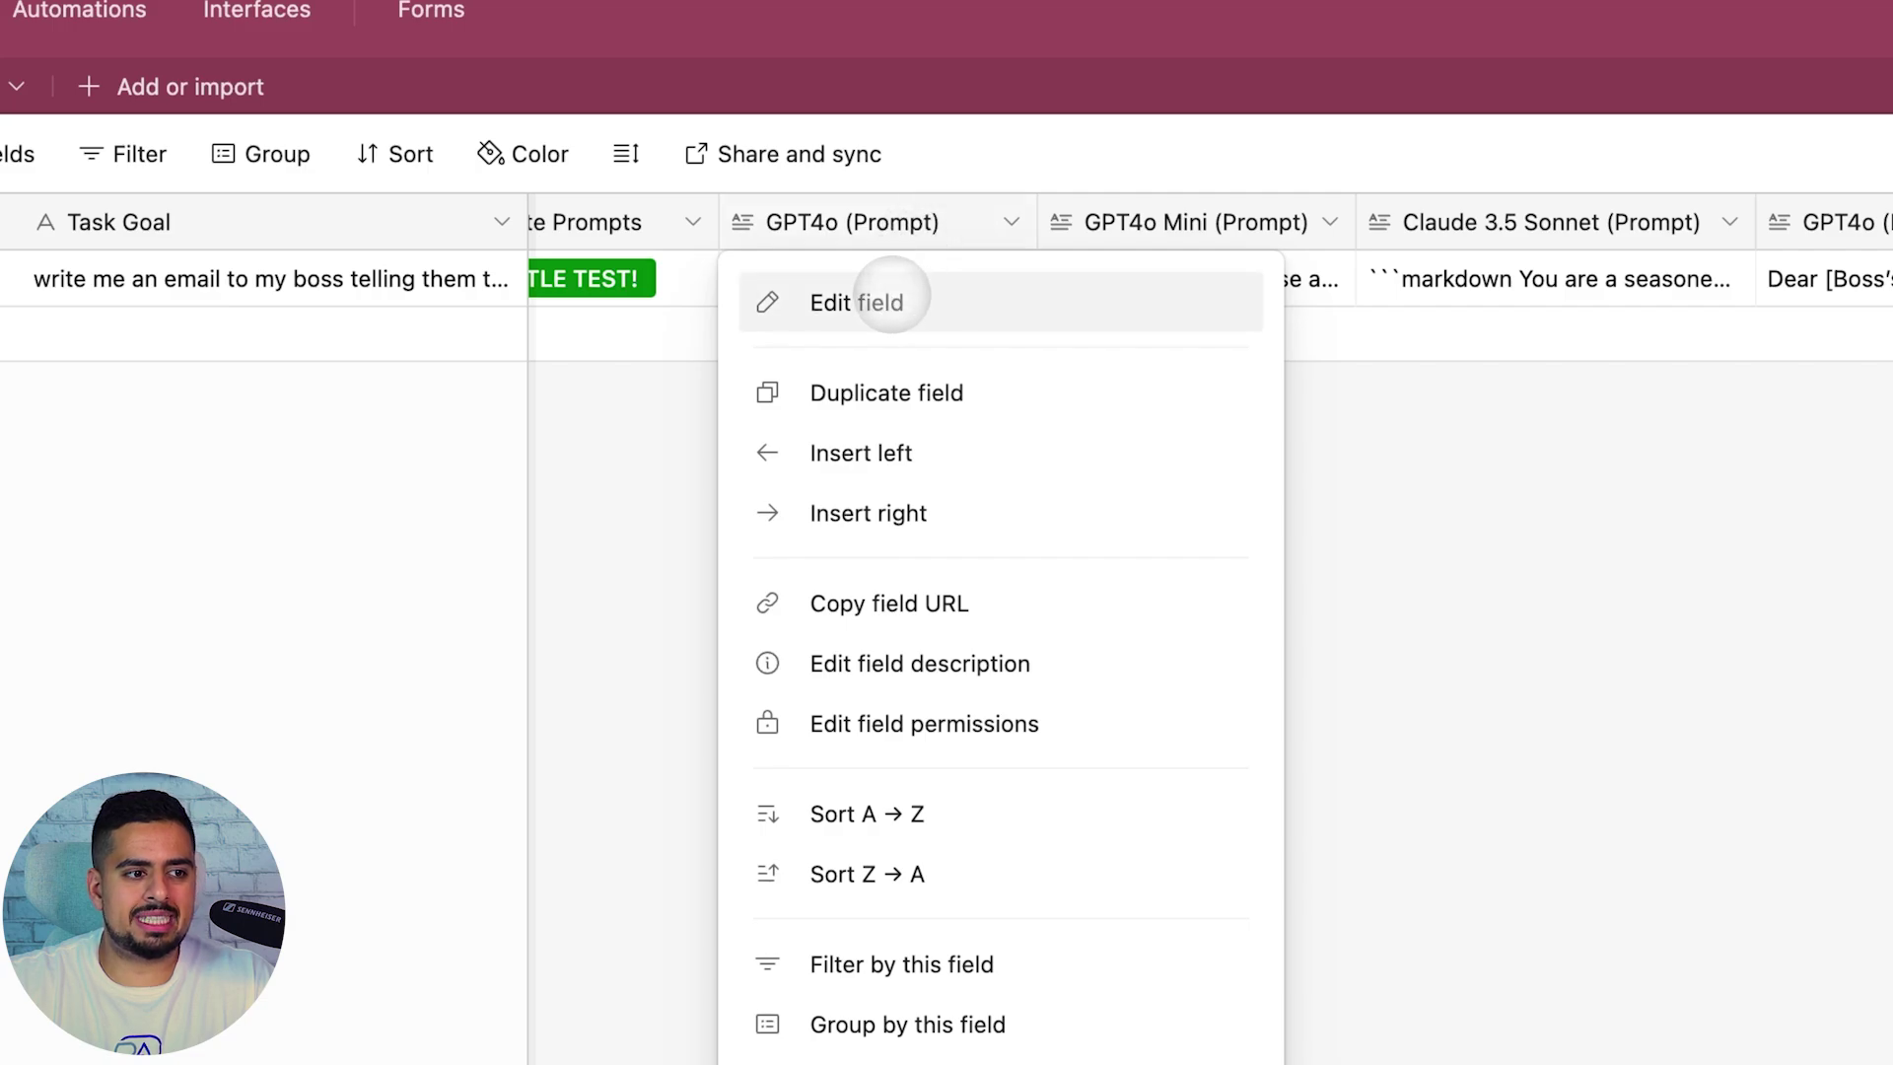
left_click(891, 298)
left_click(881, 395)
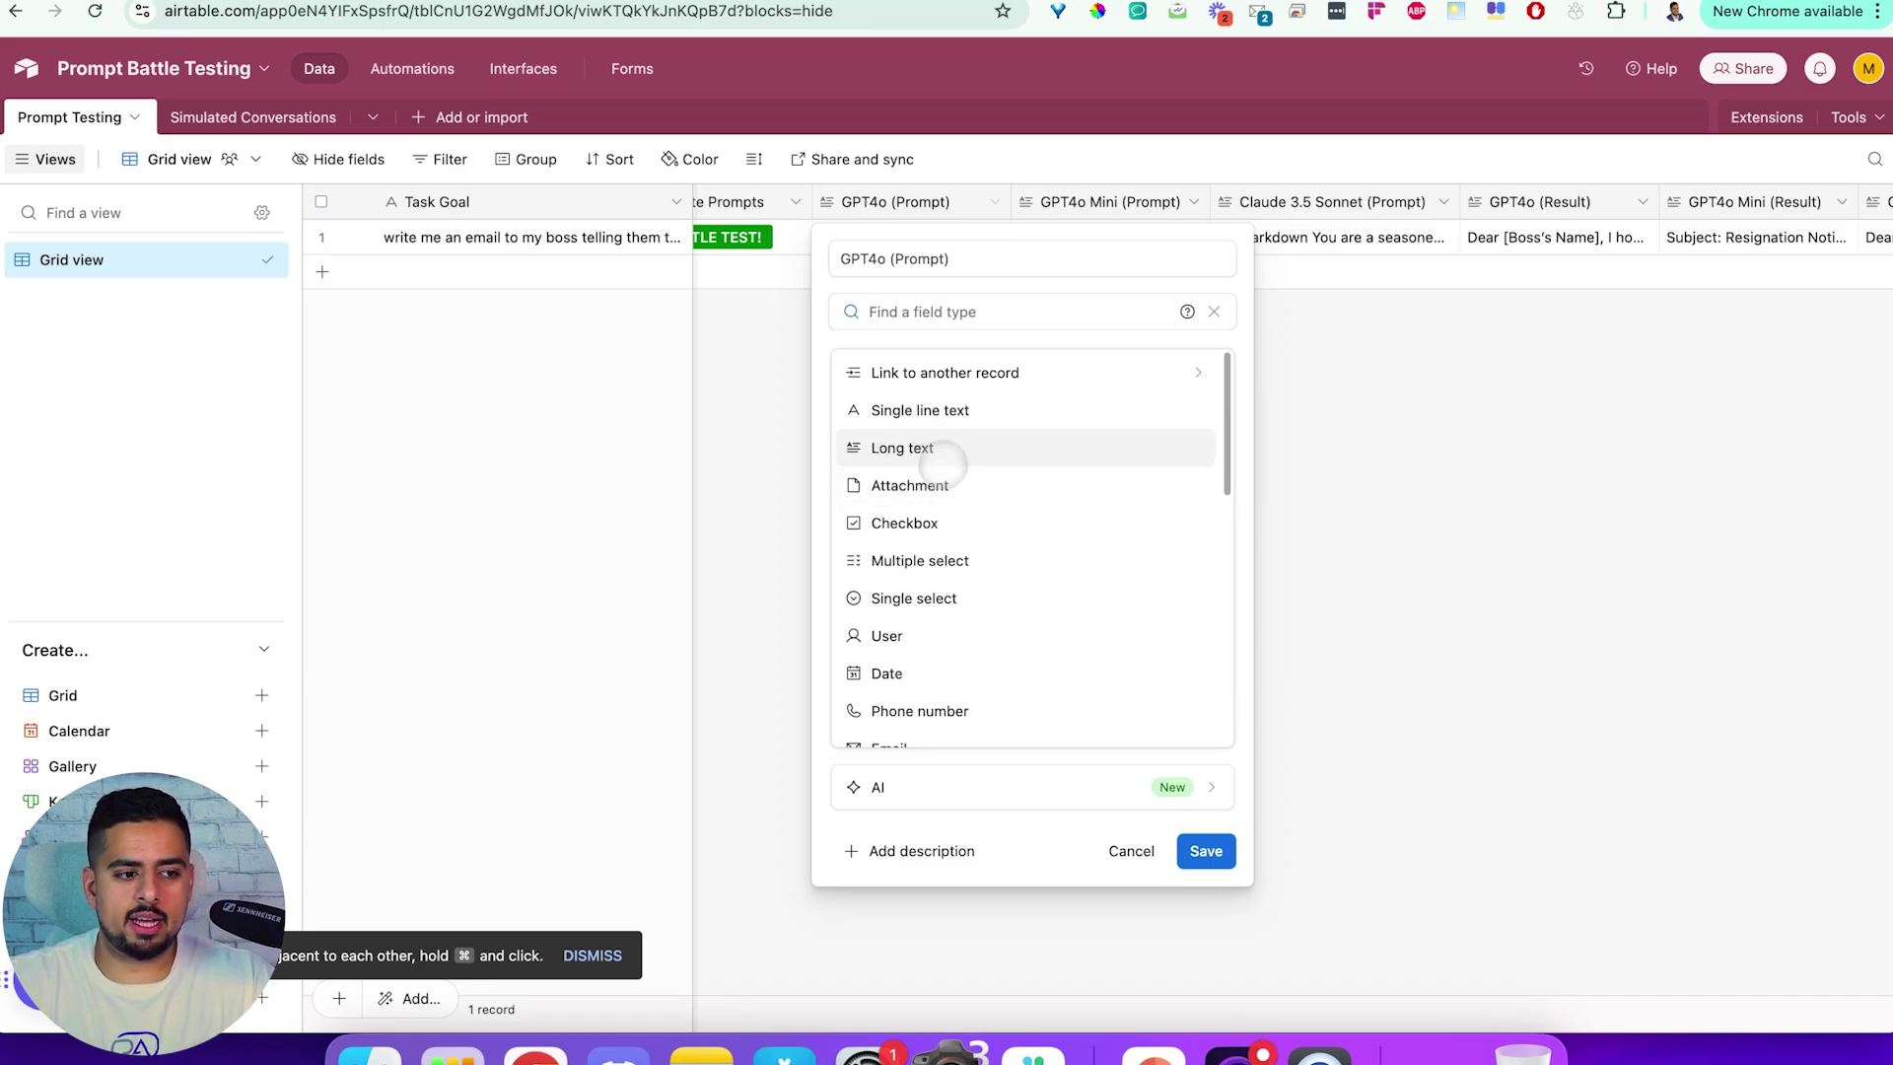
scroll(931, 629, "down", 1)
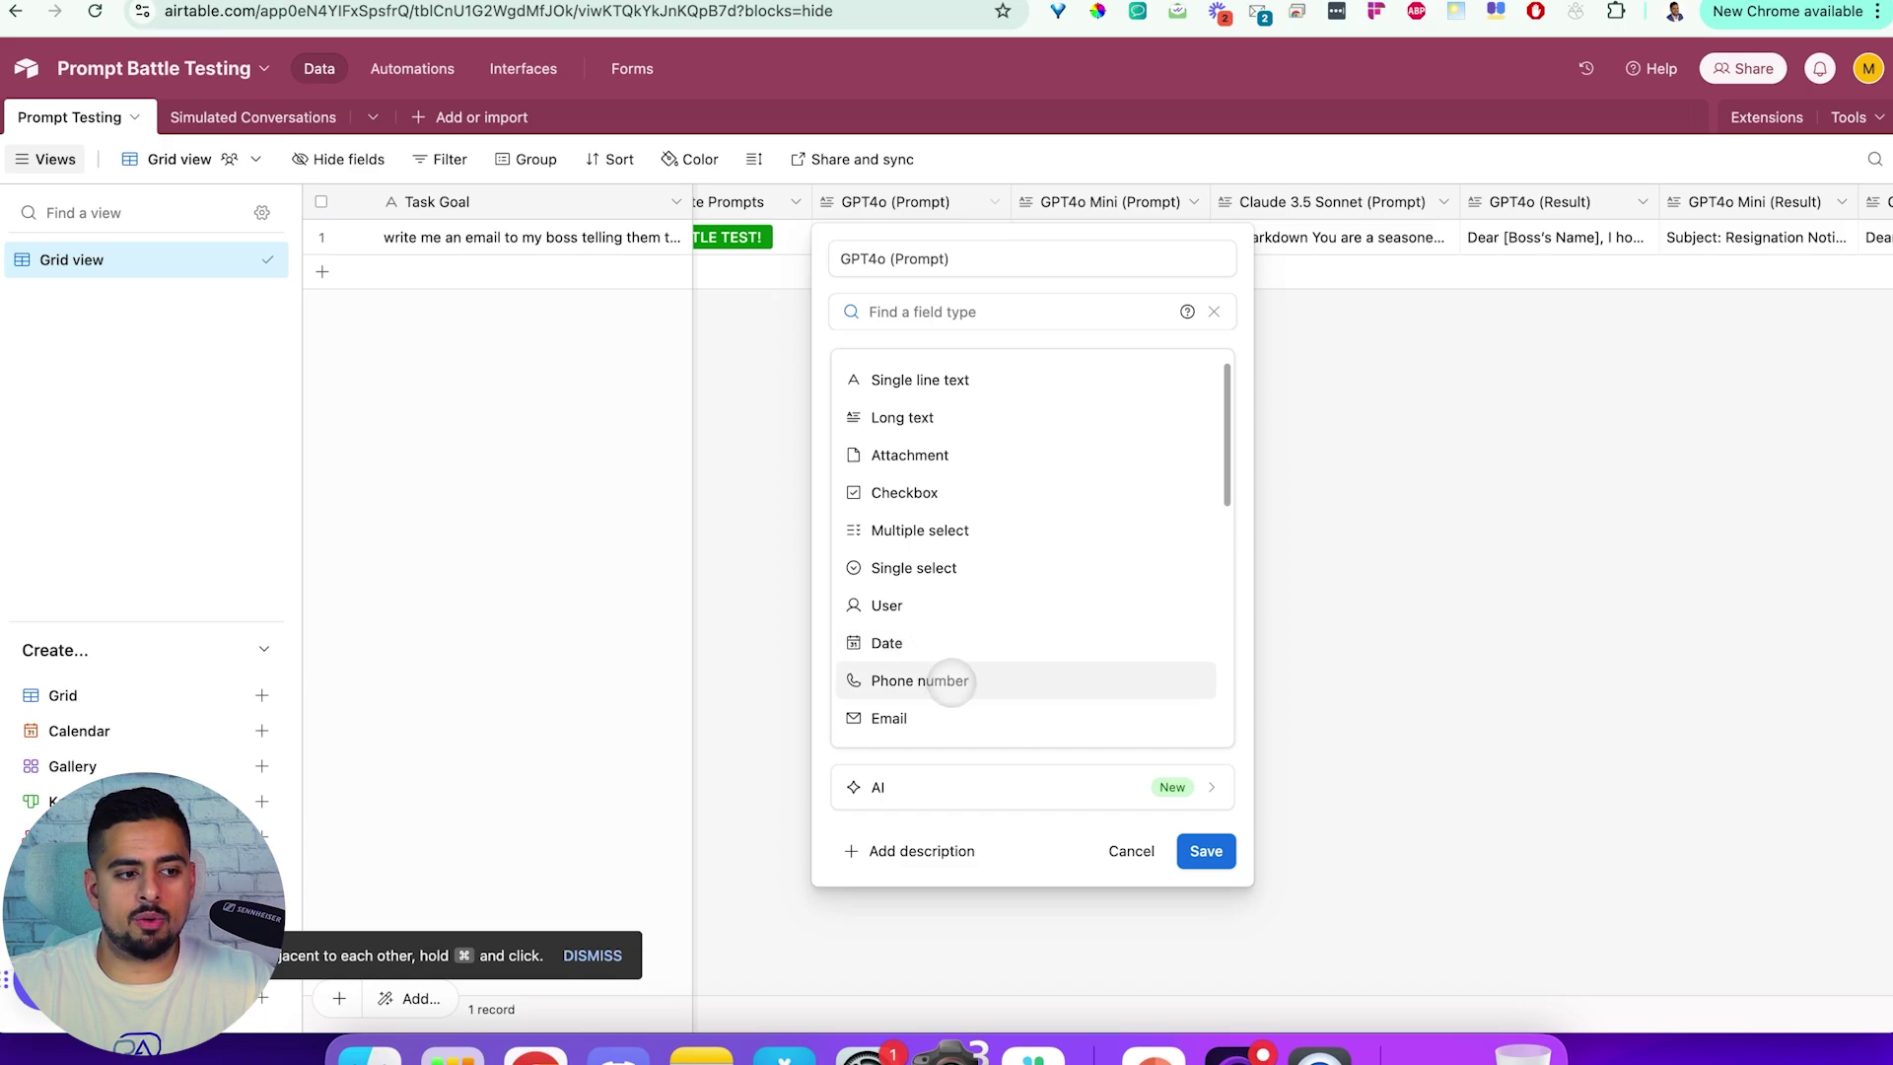
left_click(1453, 565)
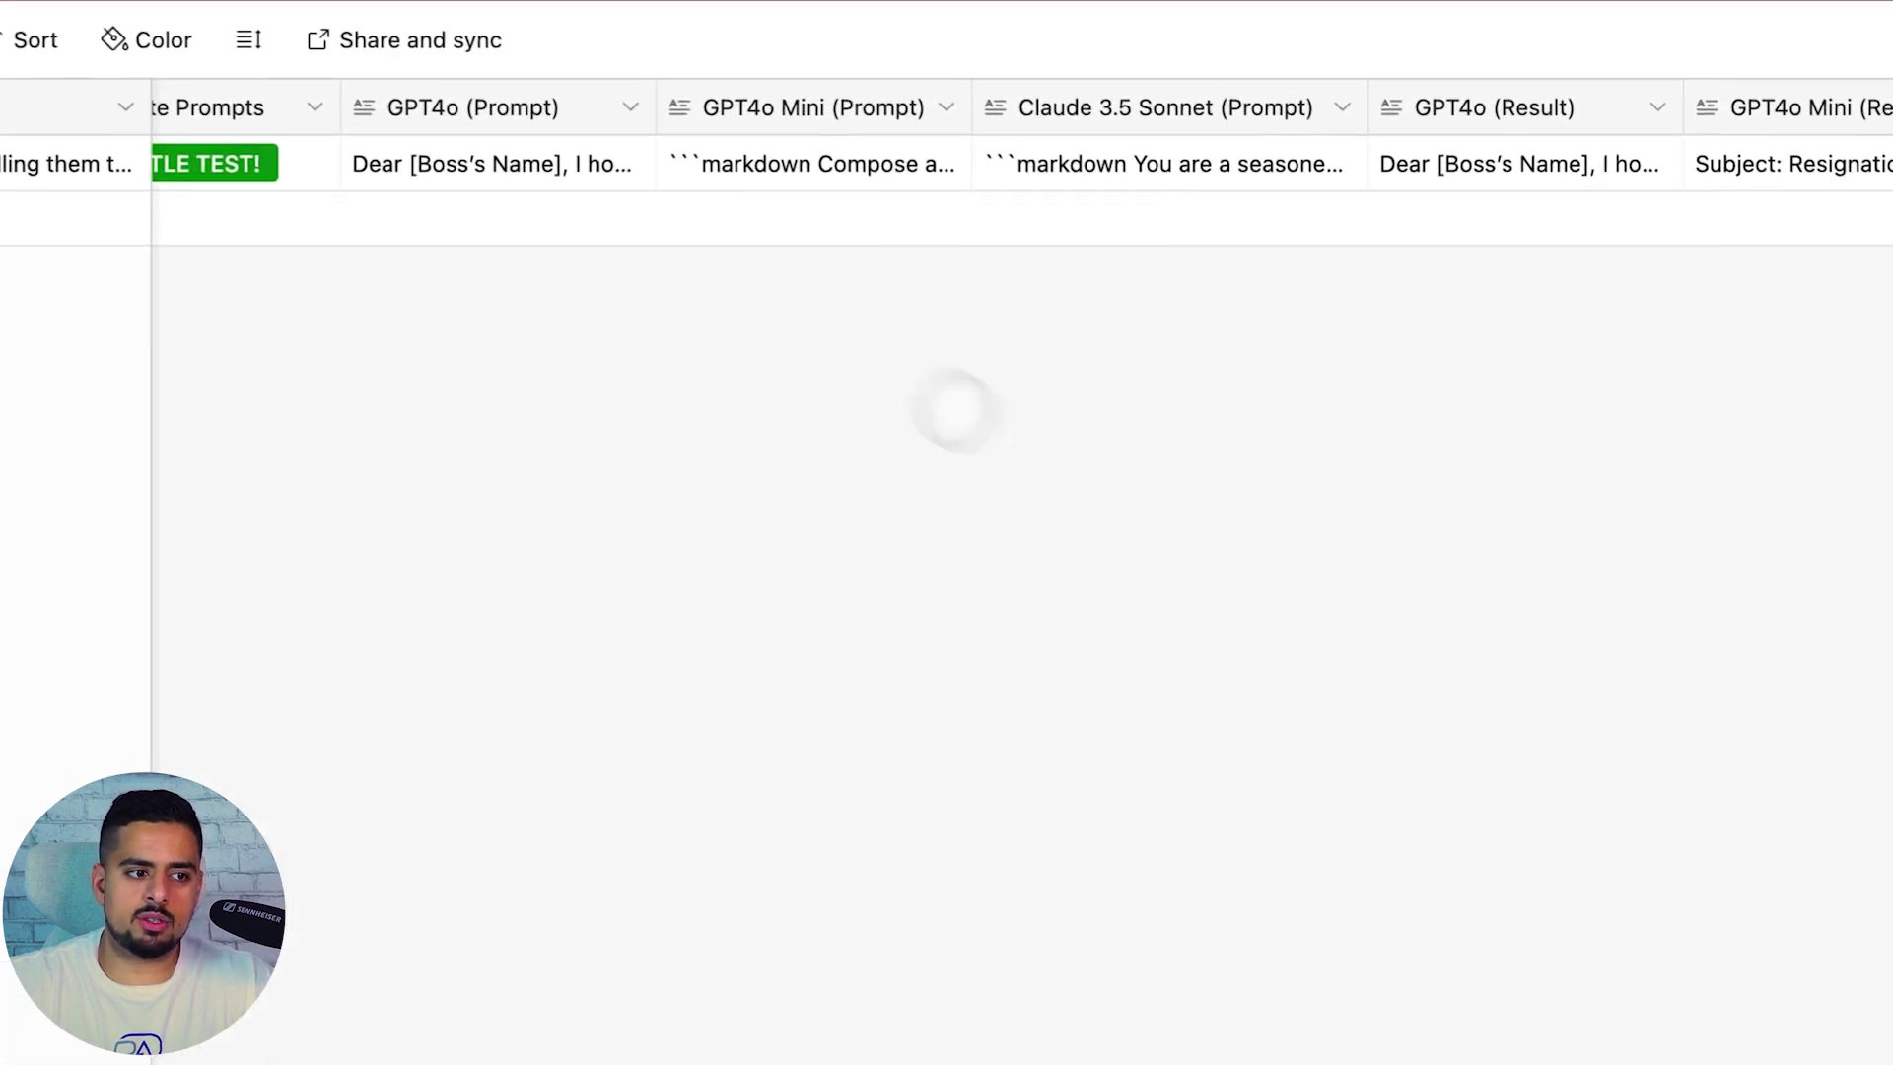
scroll(745, 152, "right", 3)
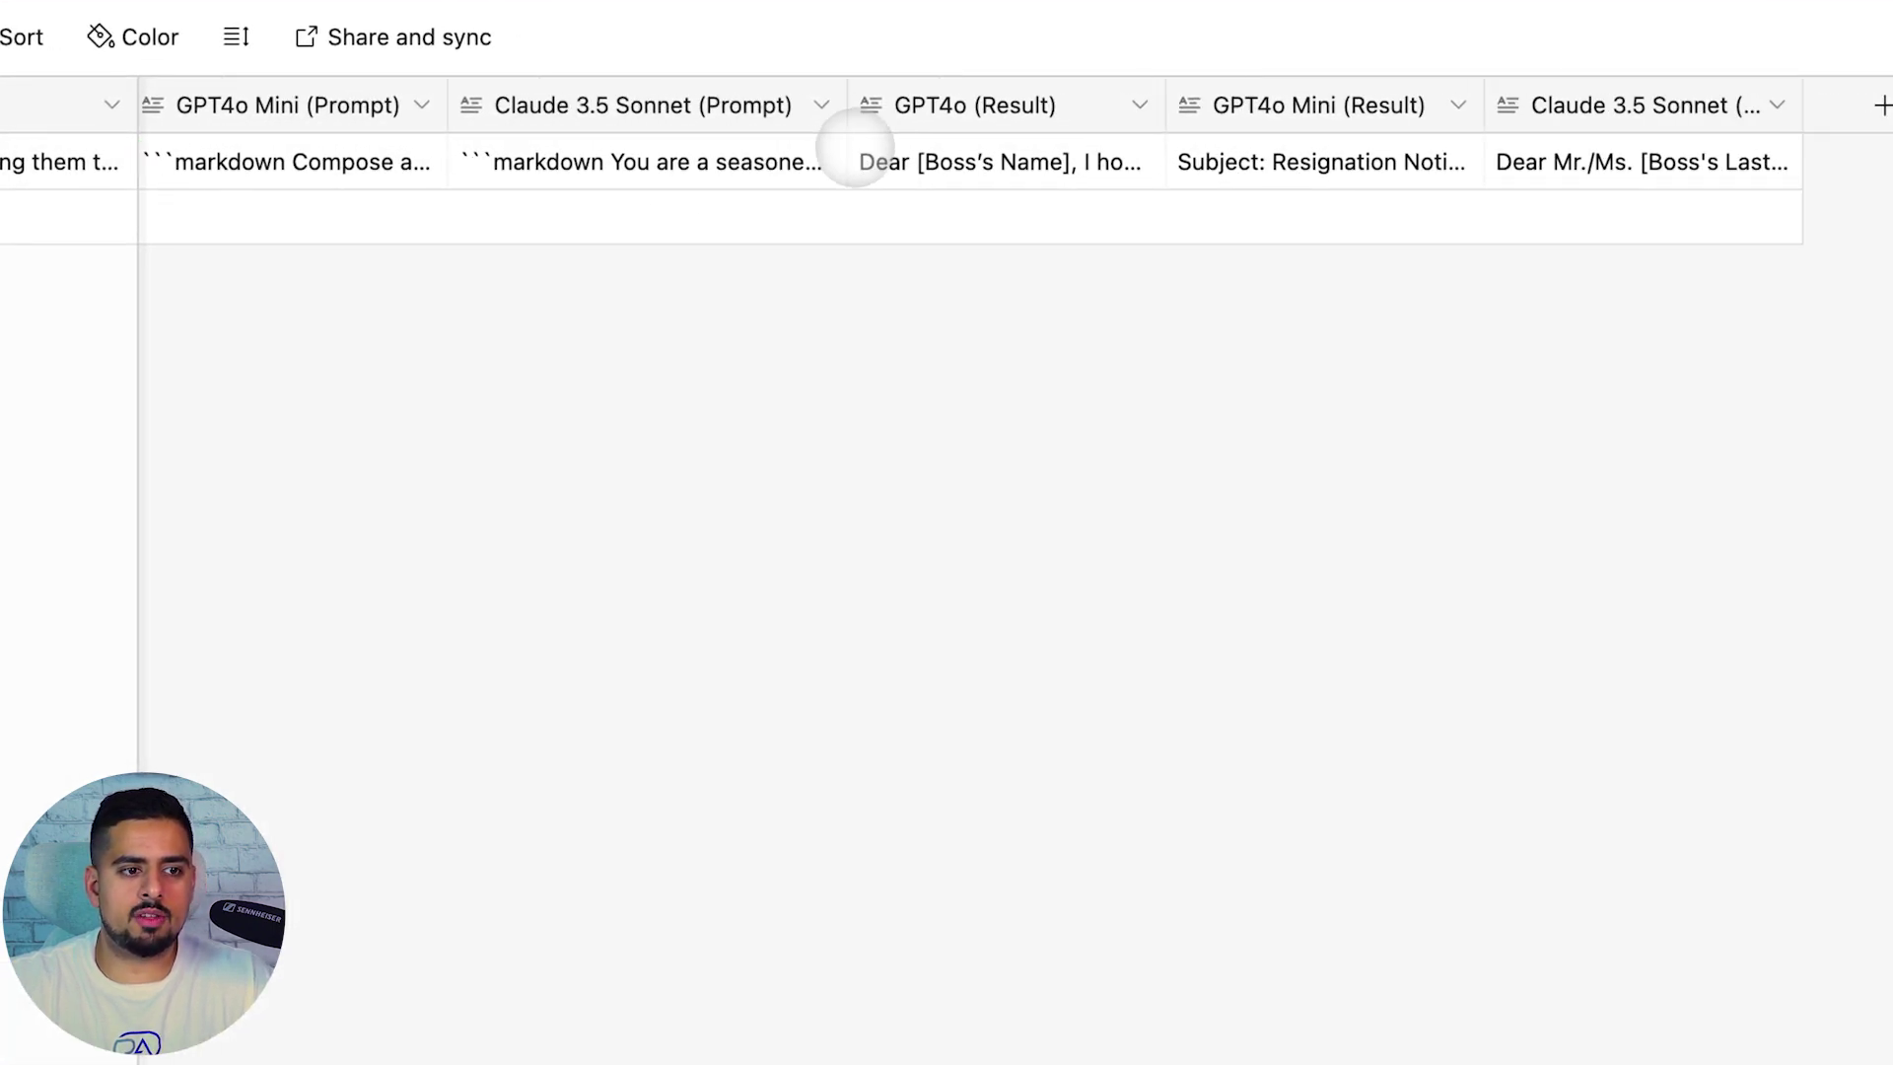
scroll(1311, 163, "left", 4)
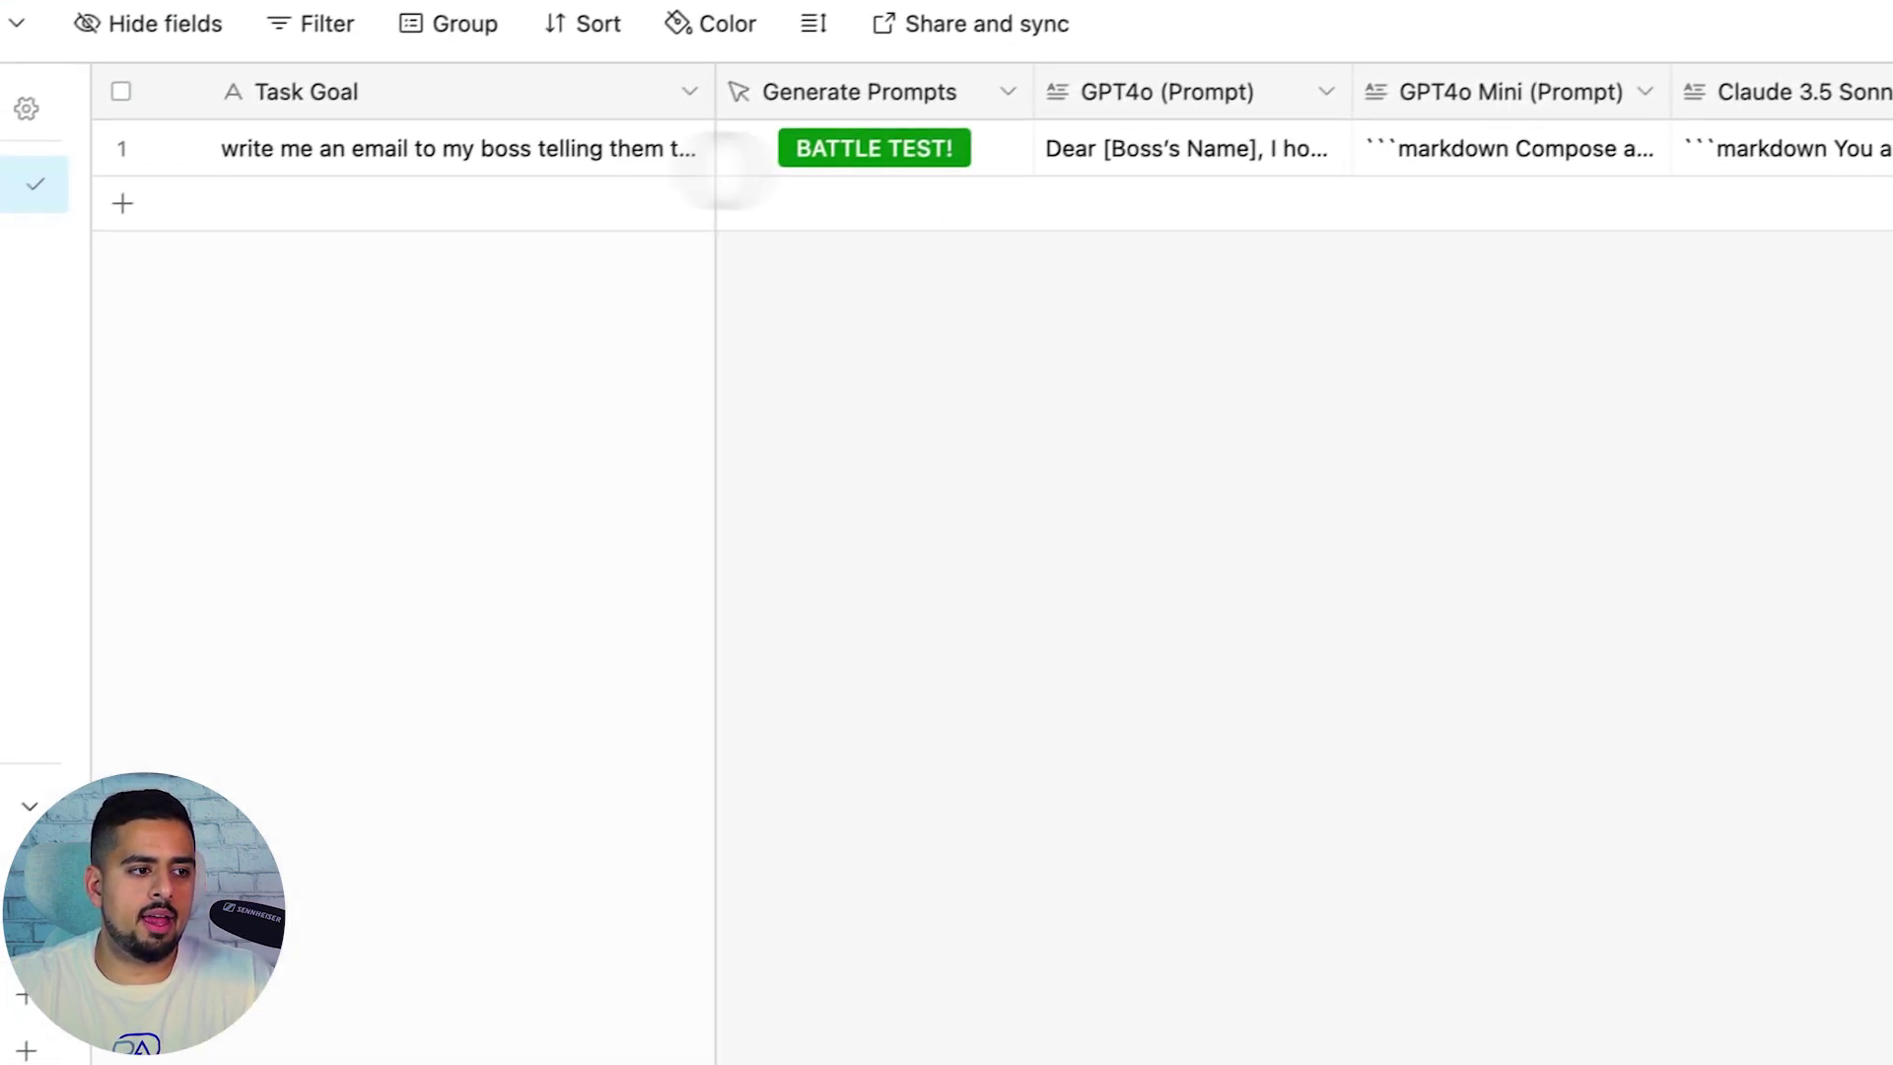
left_click(10, 394)
left_click(511, 144)
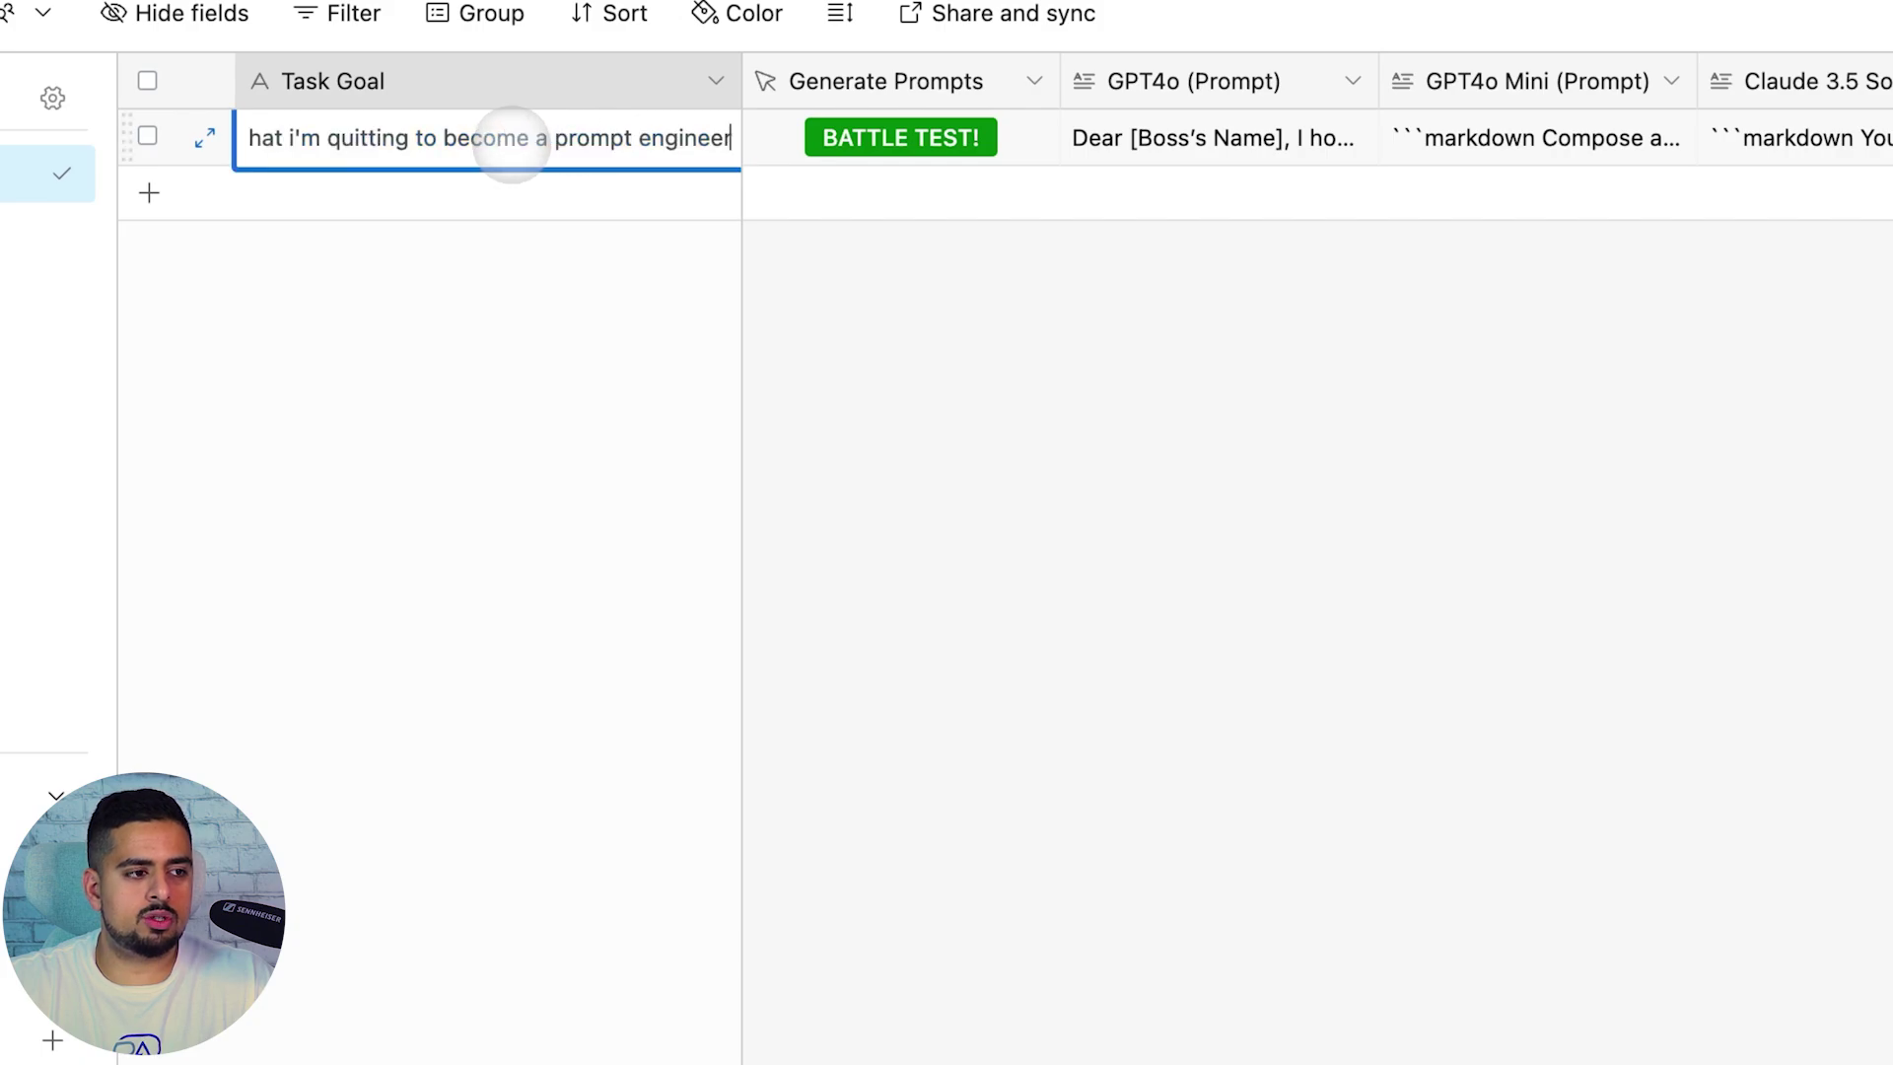
key("Escape")
left_click(857, 328)
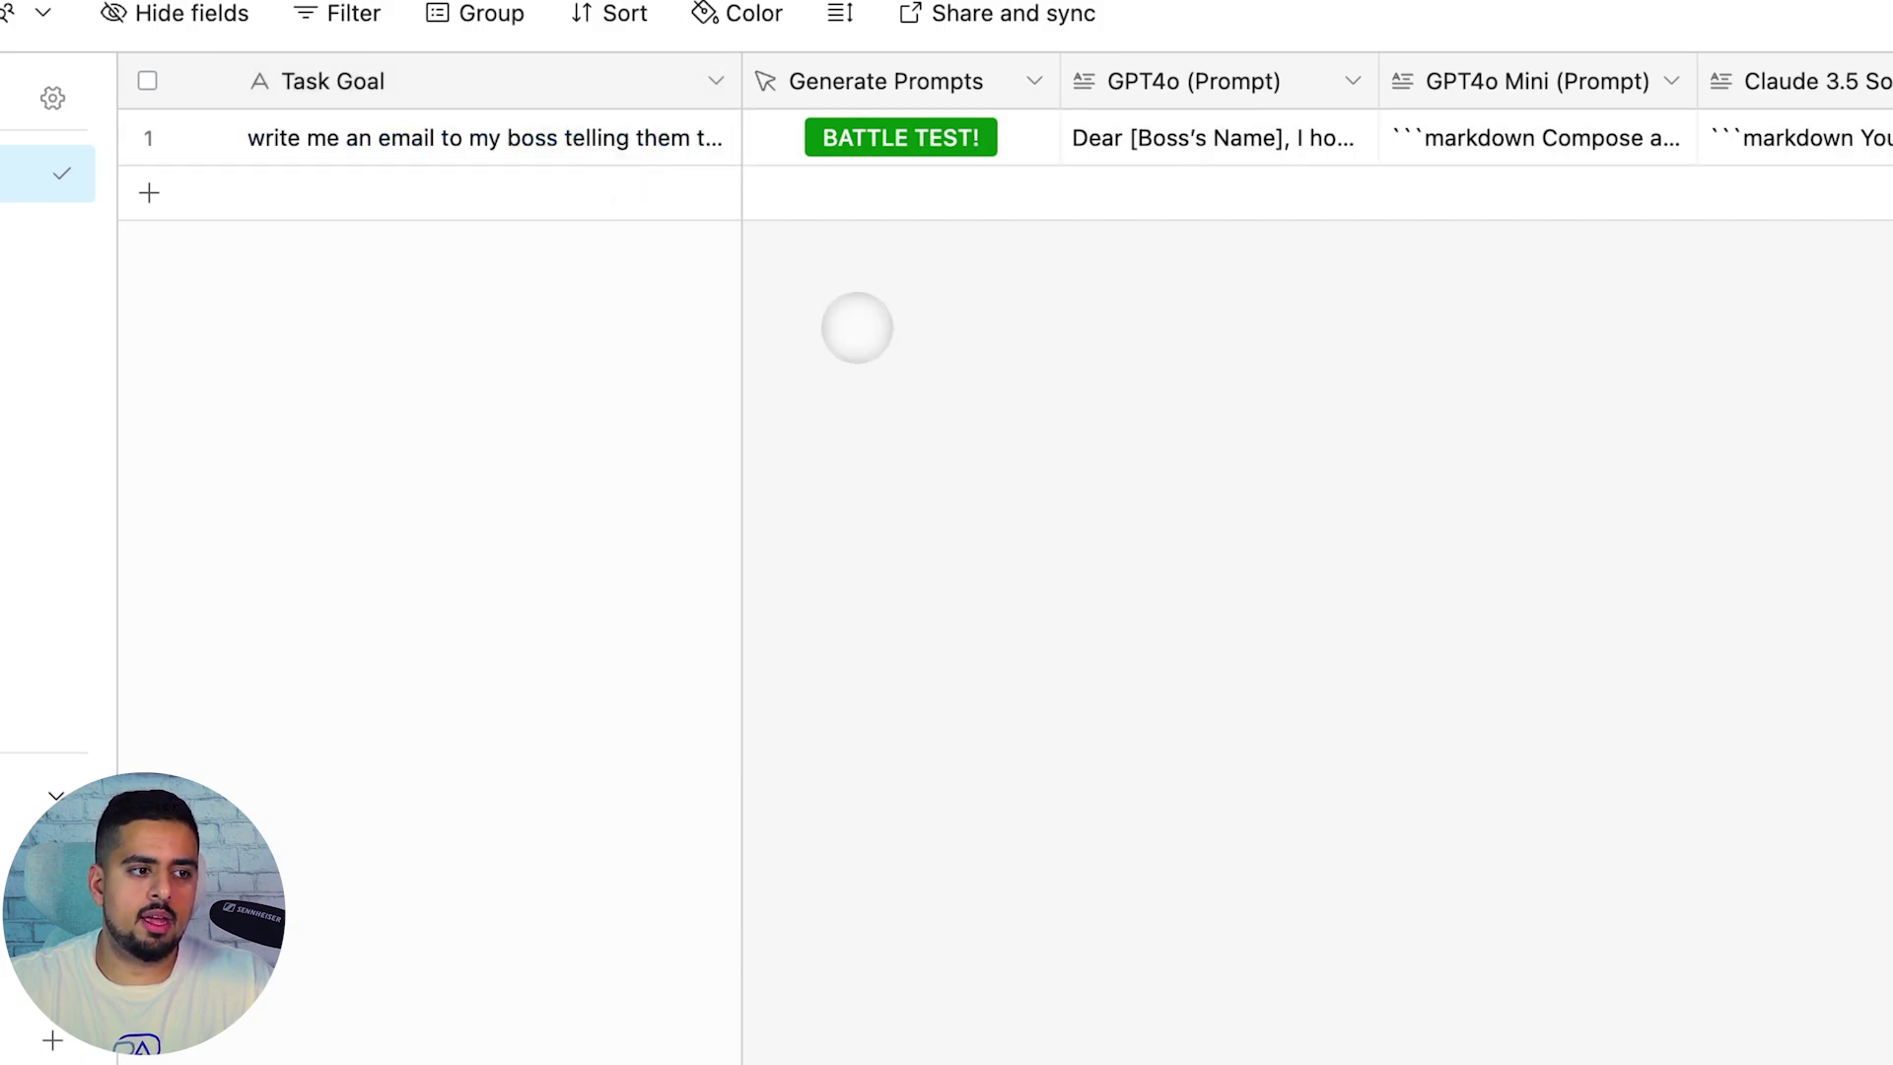
Review the Generate Prompts field's Button type and Run script action unchanged, then open its script code
left_click(1033, 79)
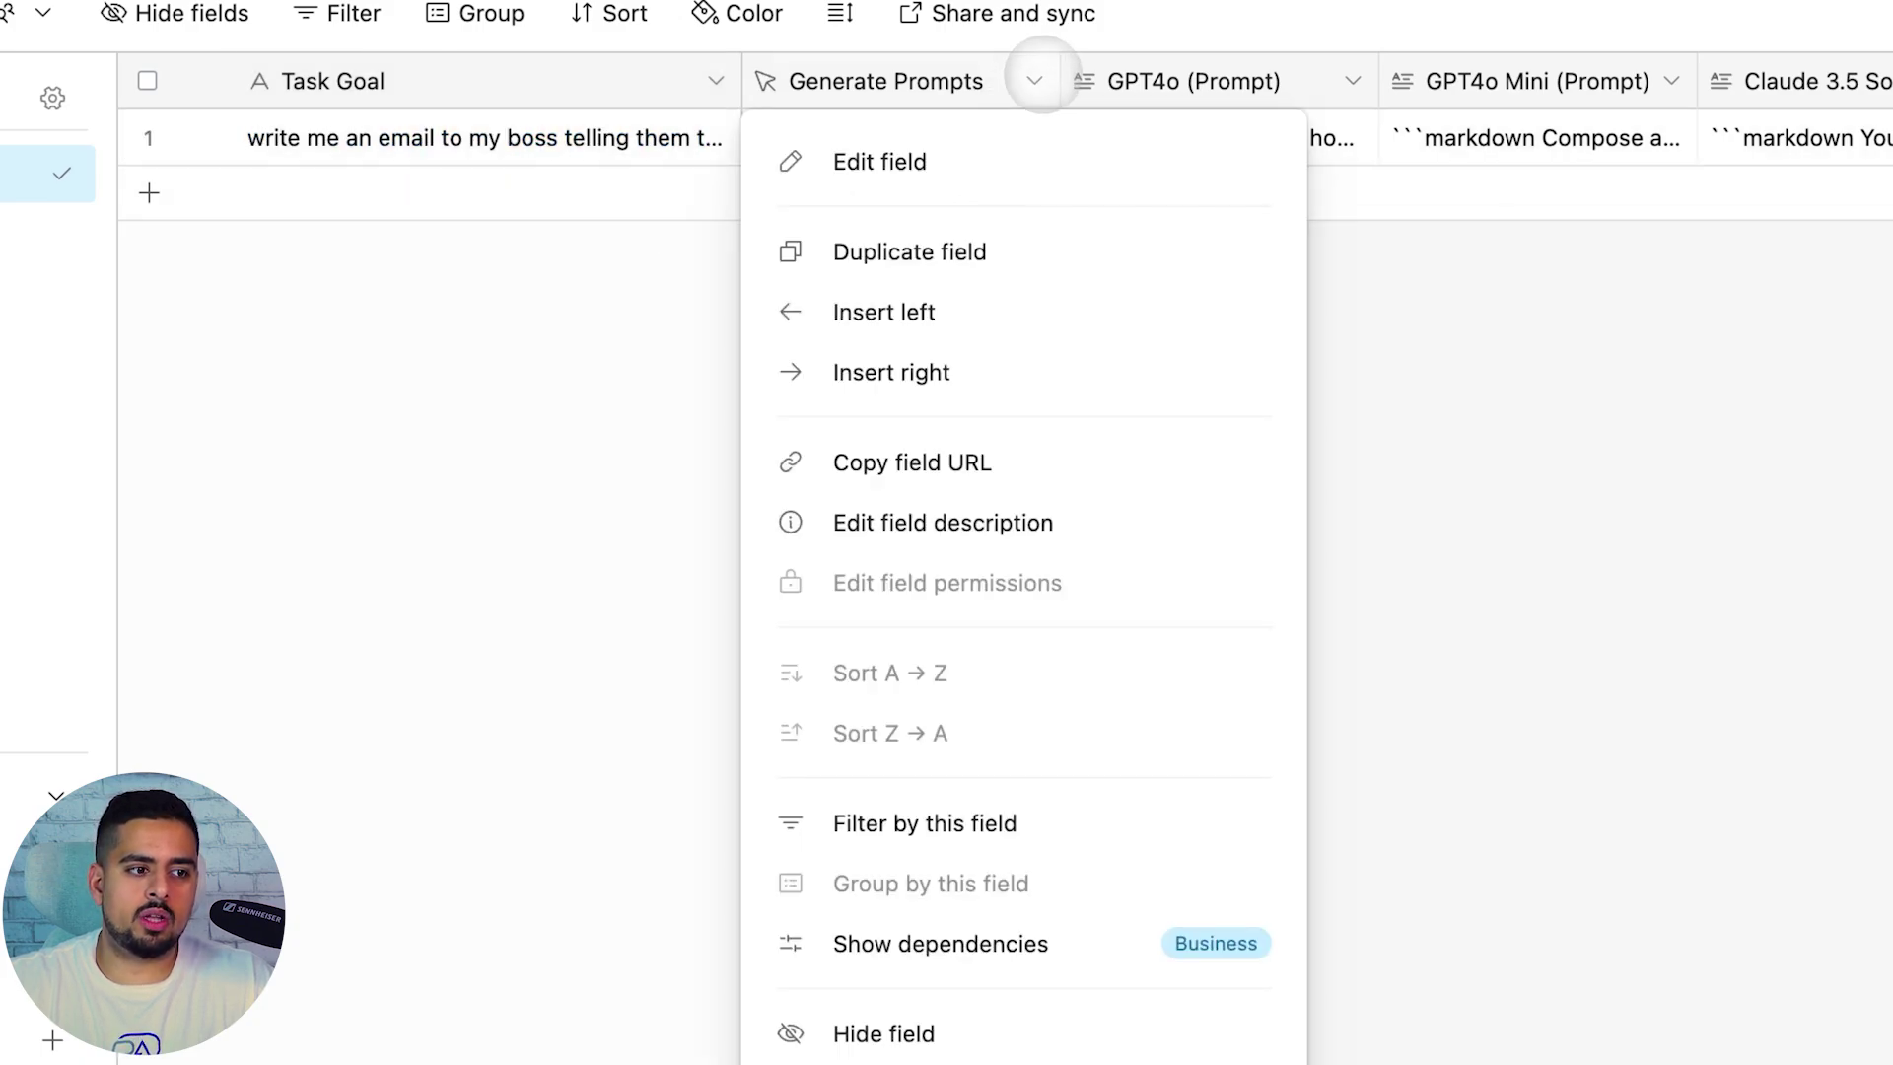
left_click(985, 159)
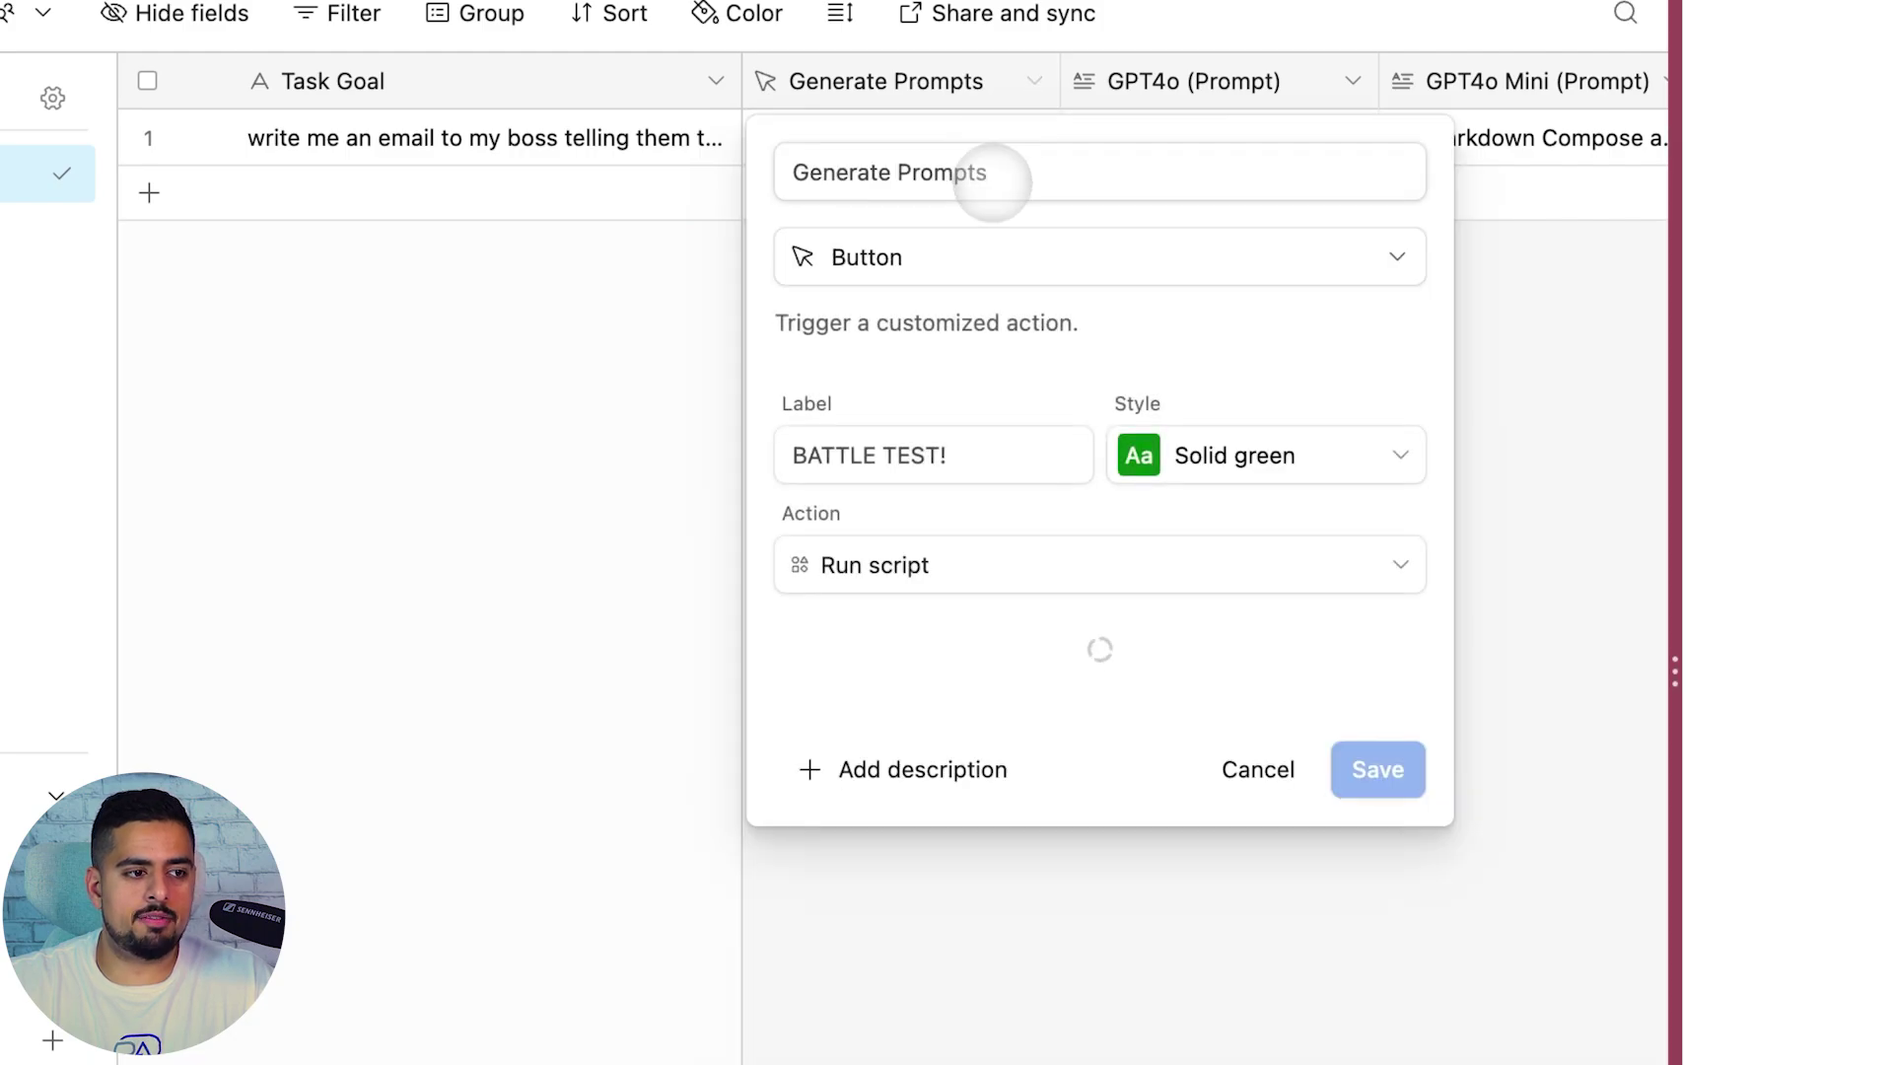
left_click(1021, 245)
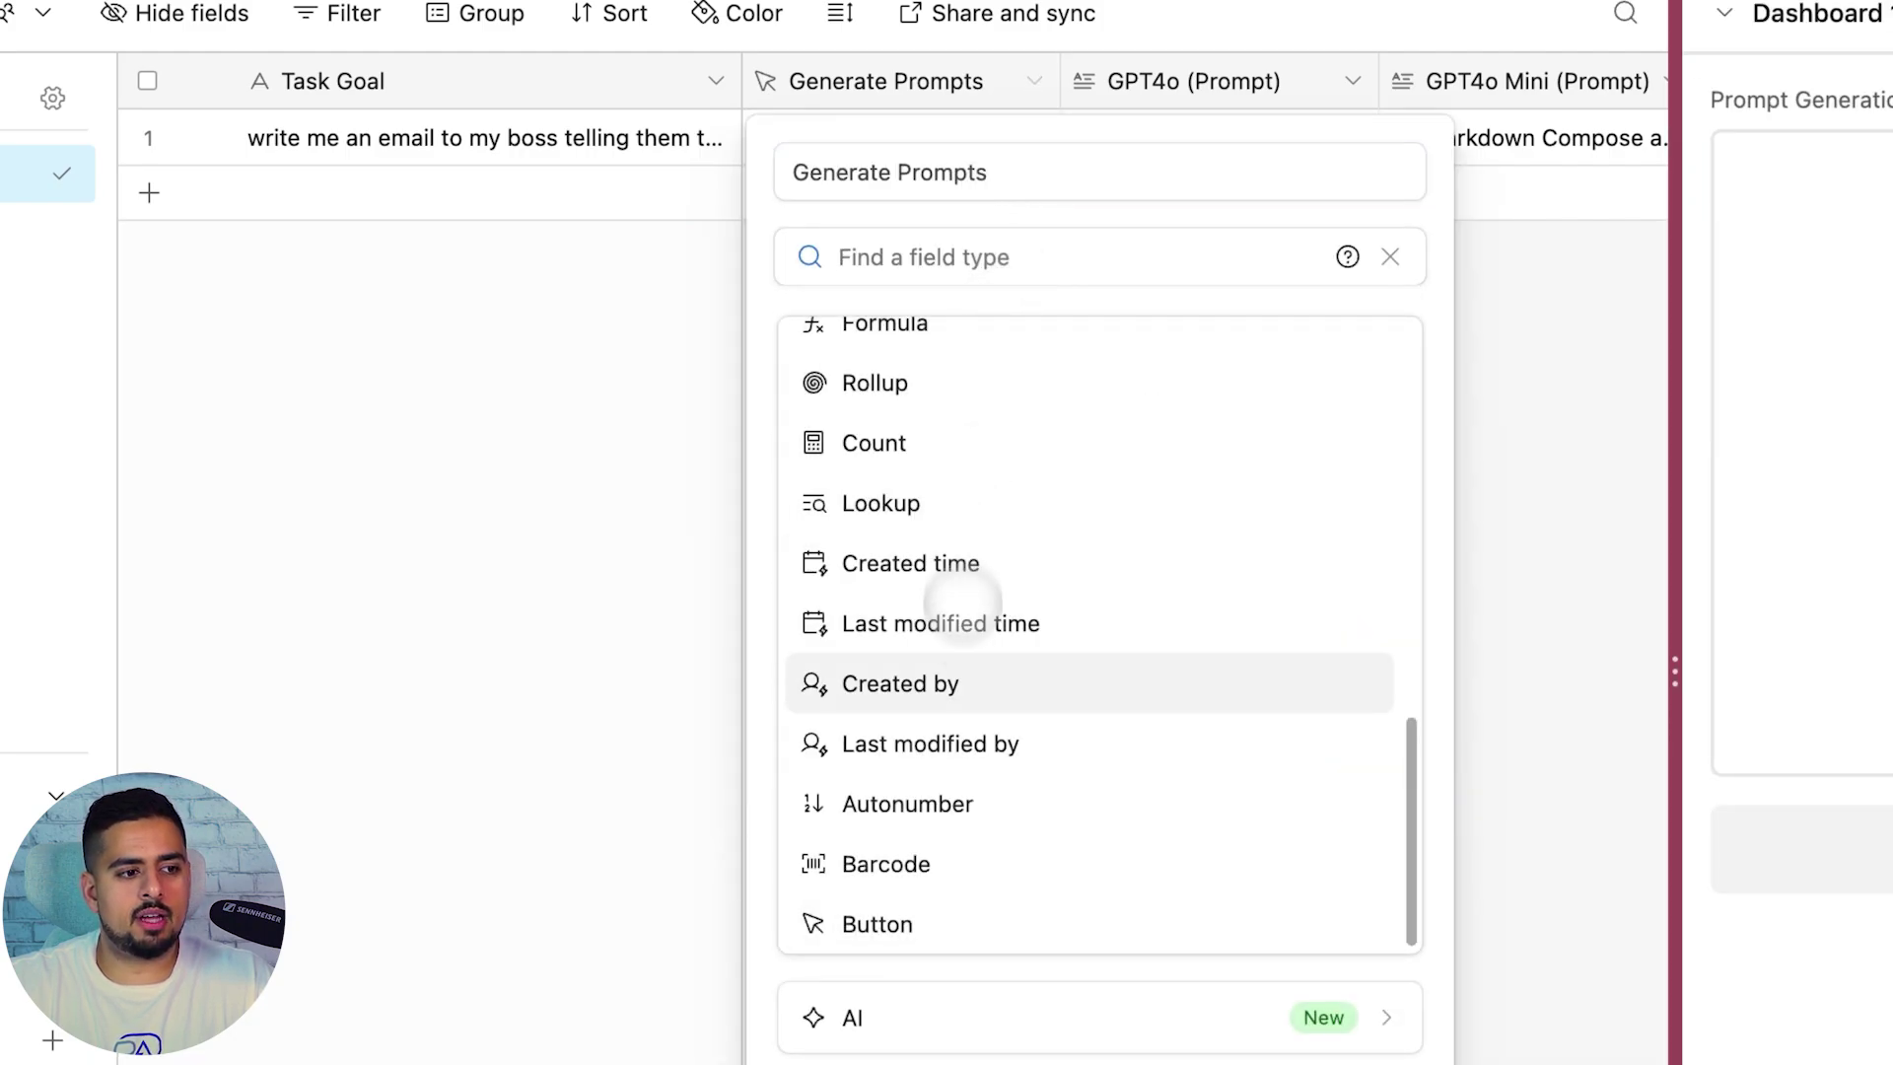
scroll(1006, 670, "up", 10)
scroll(966, 533, "down", 10)
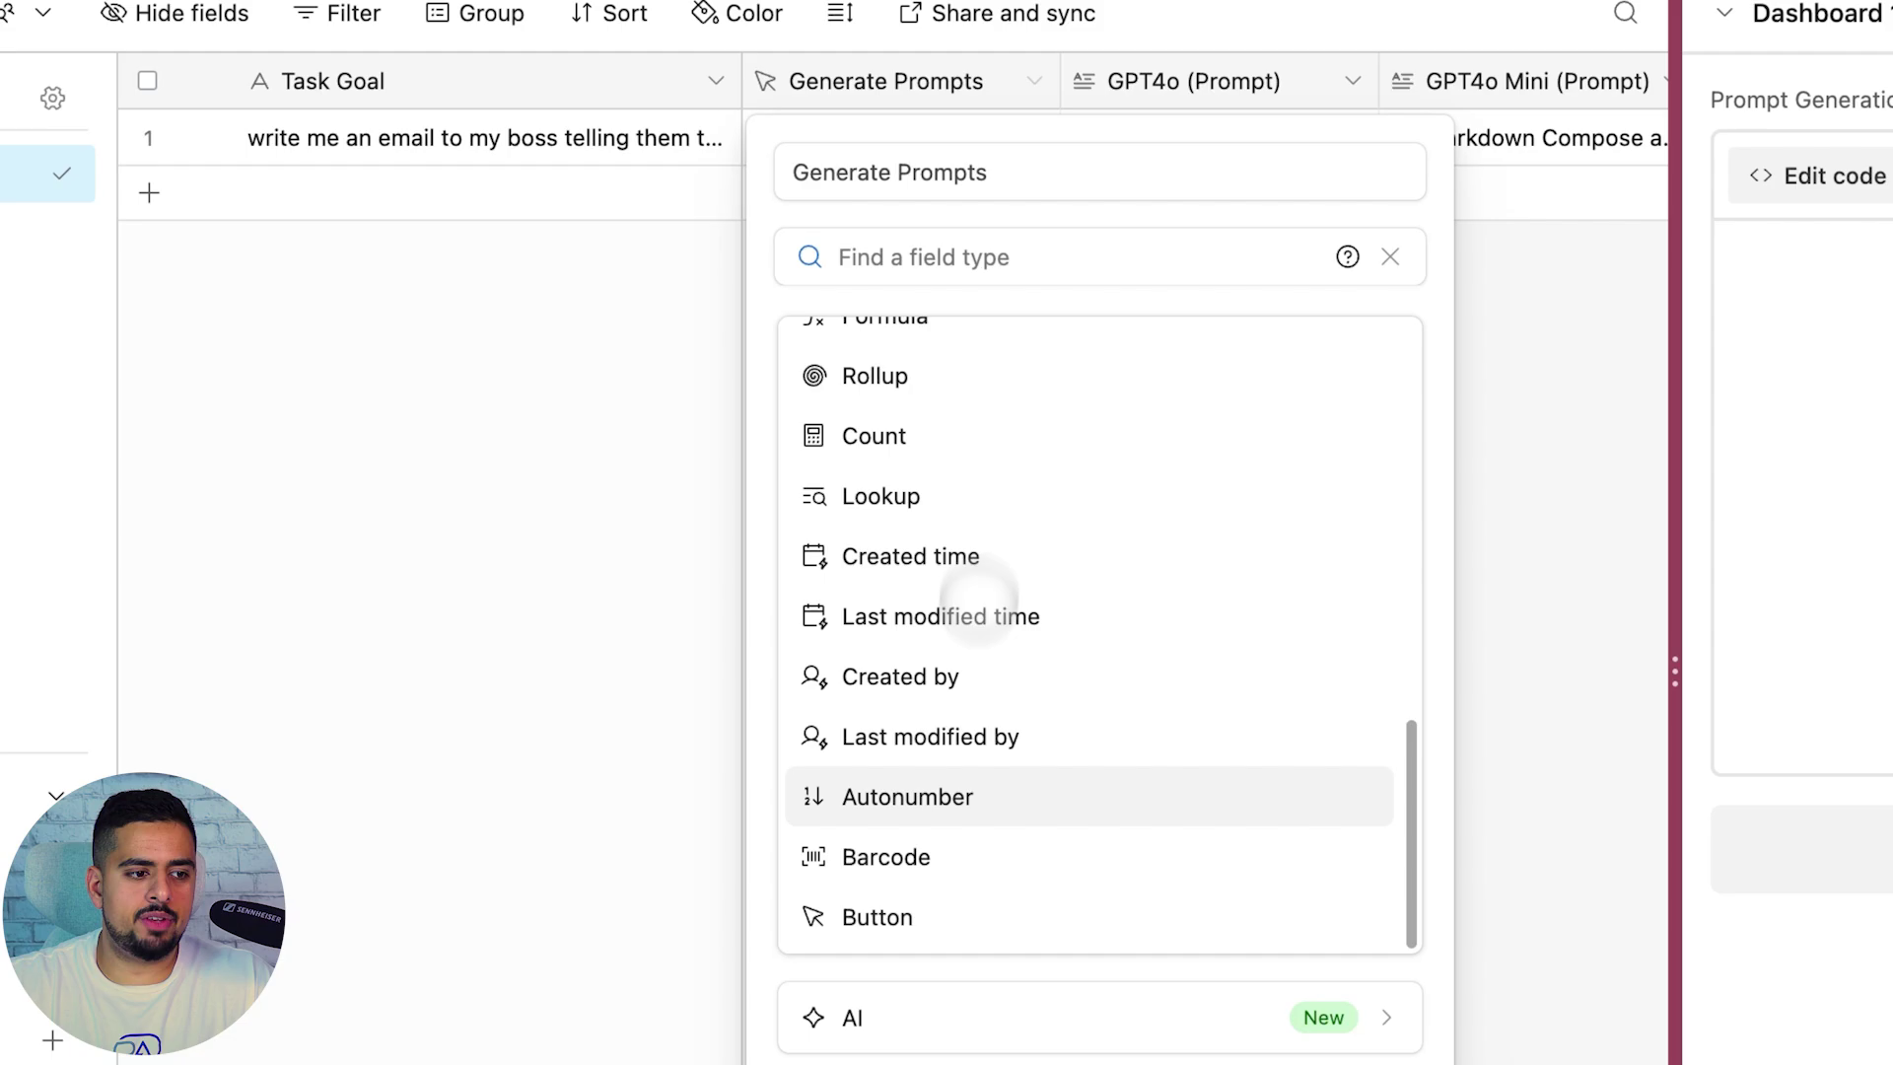
left_click(952, 914)
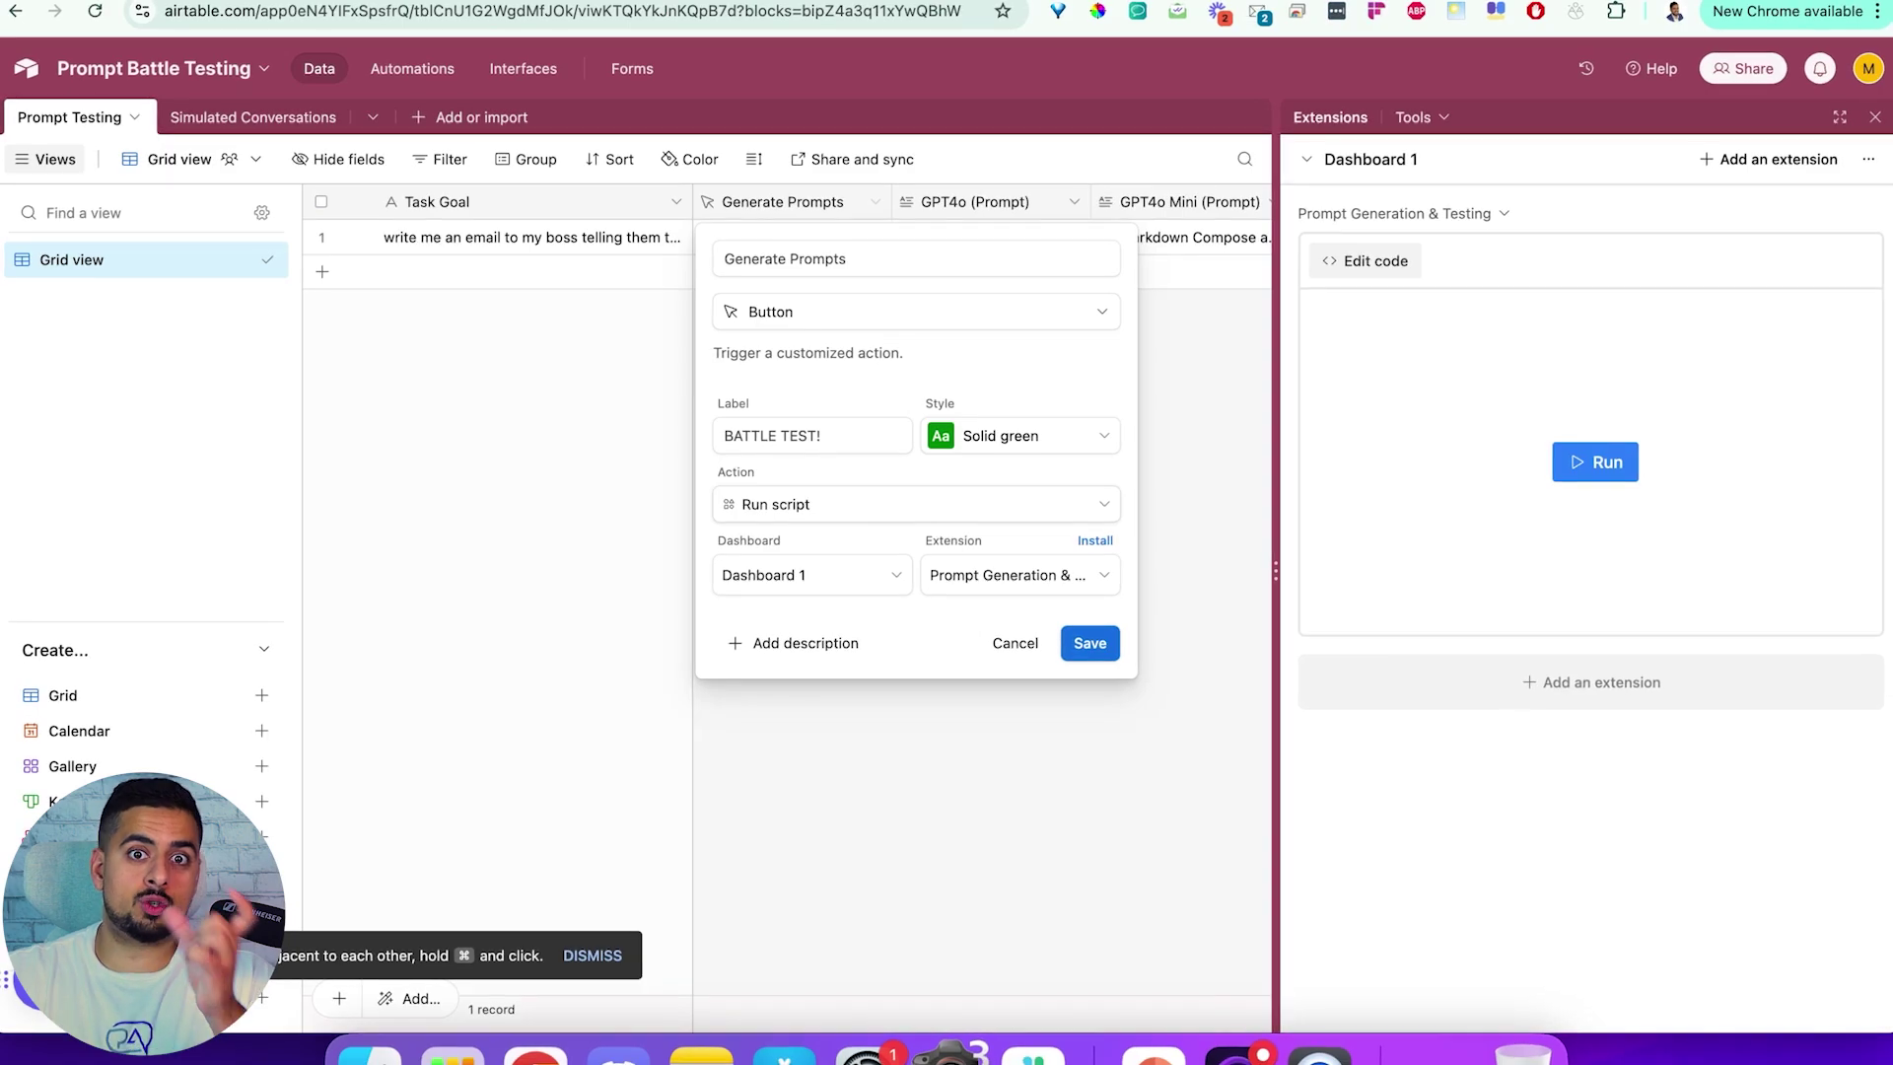
left_click(840, 503)
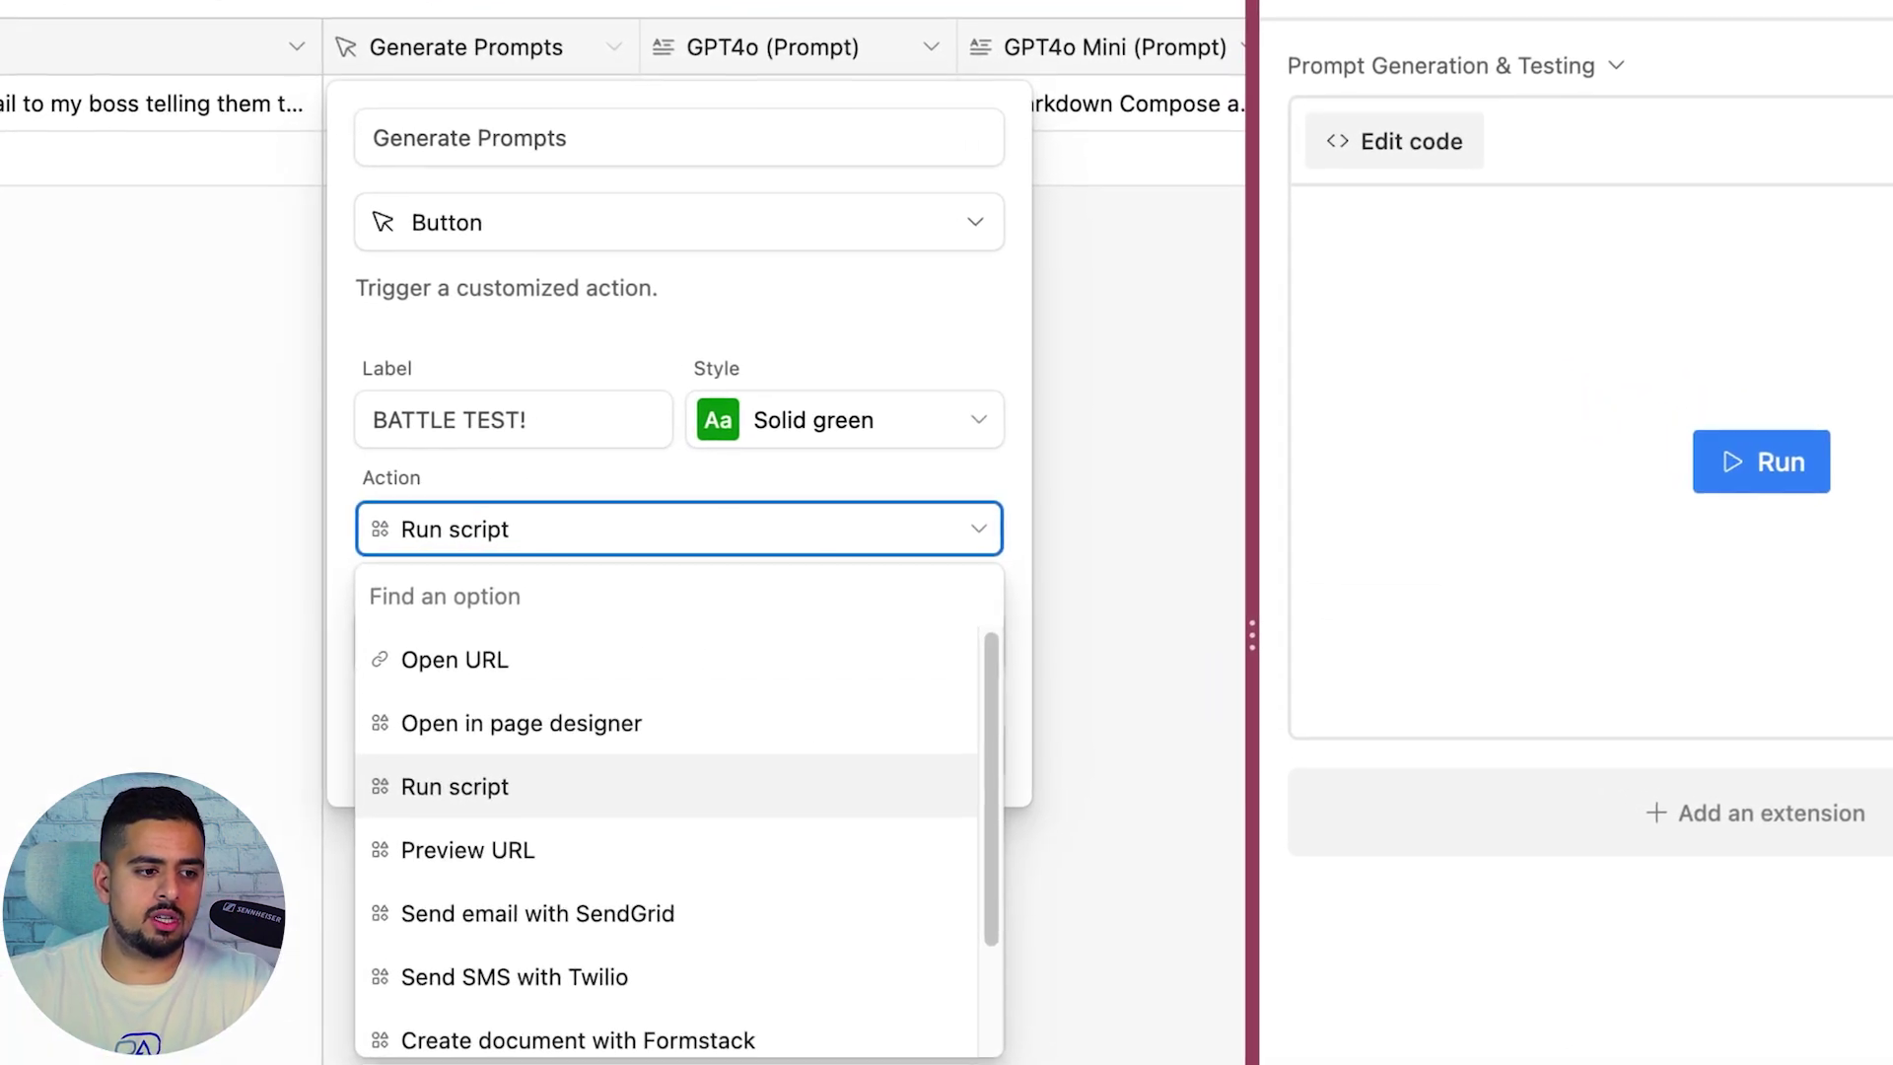
left_click(840, 504)
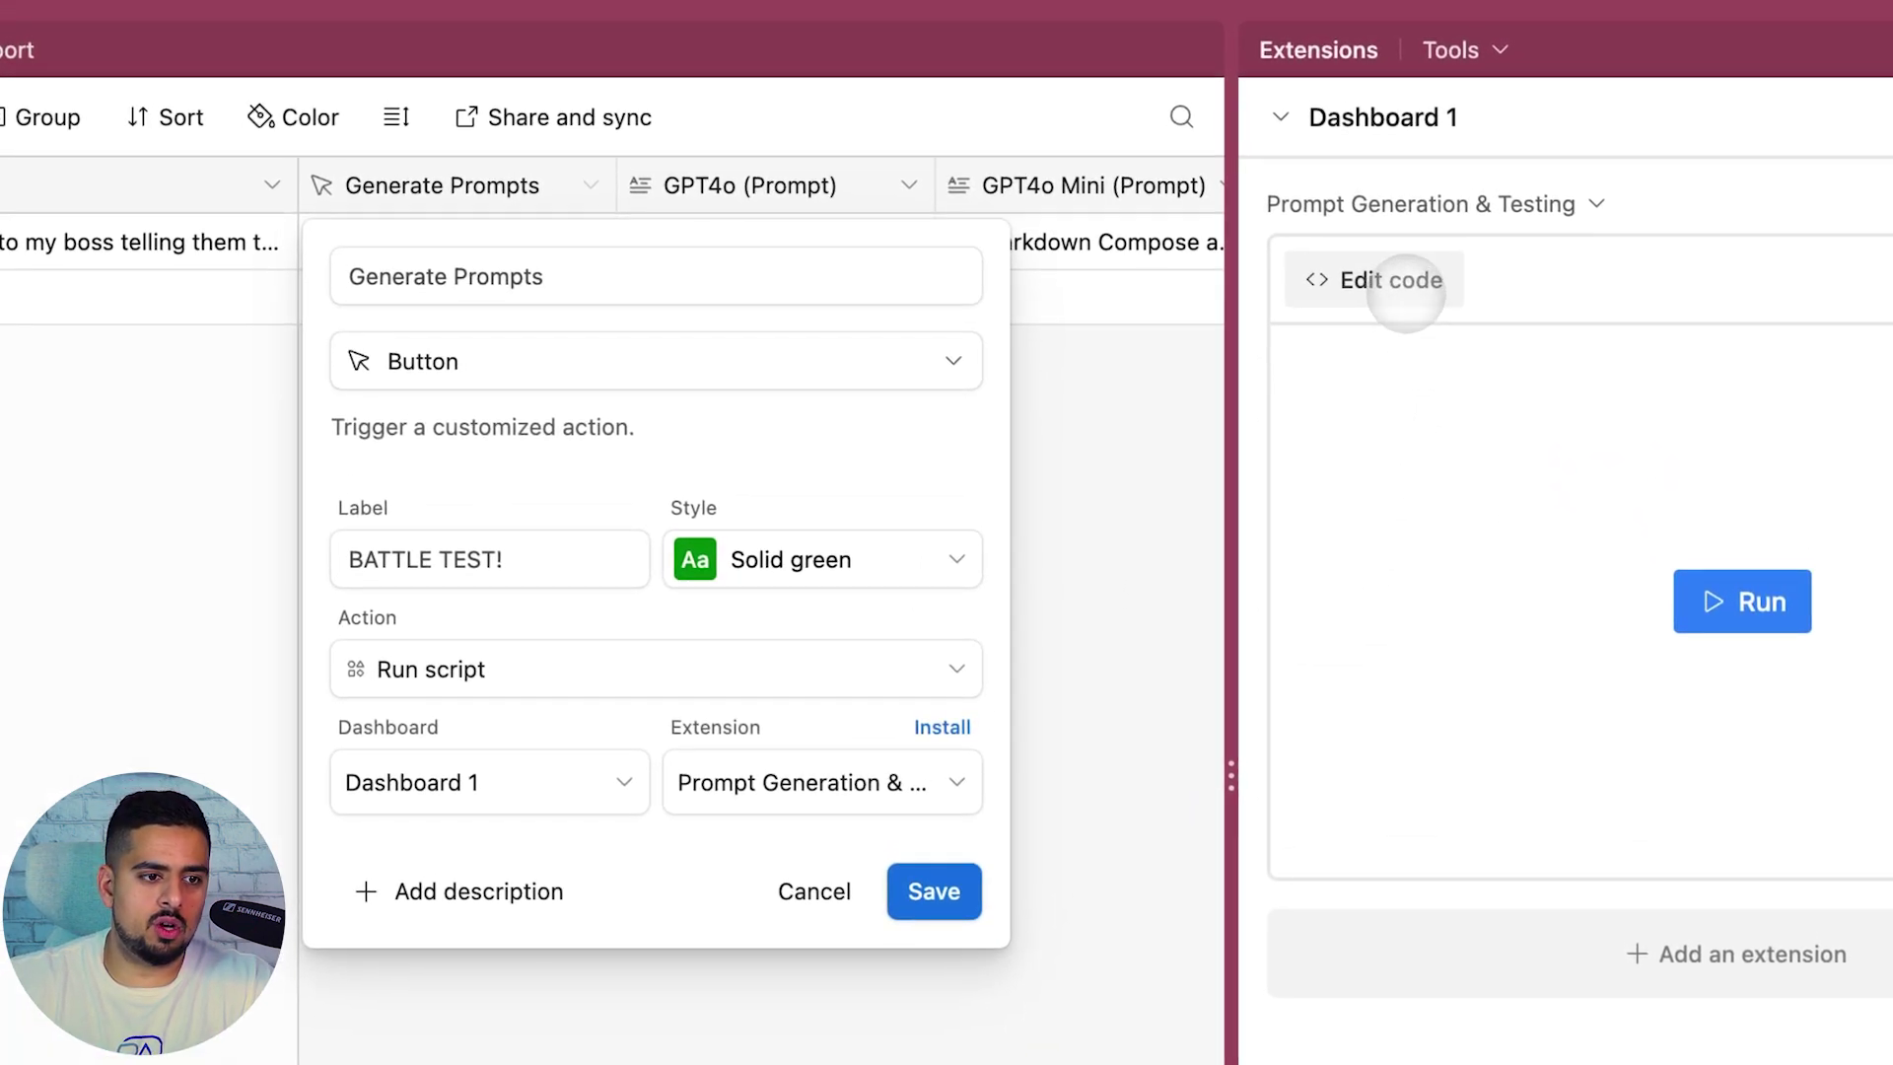
left_click(1426, 146)
left_click(1405, 286)
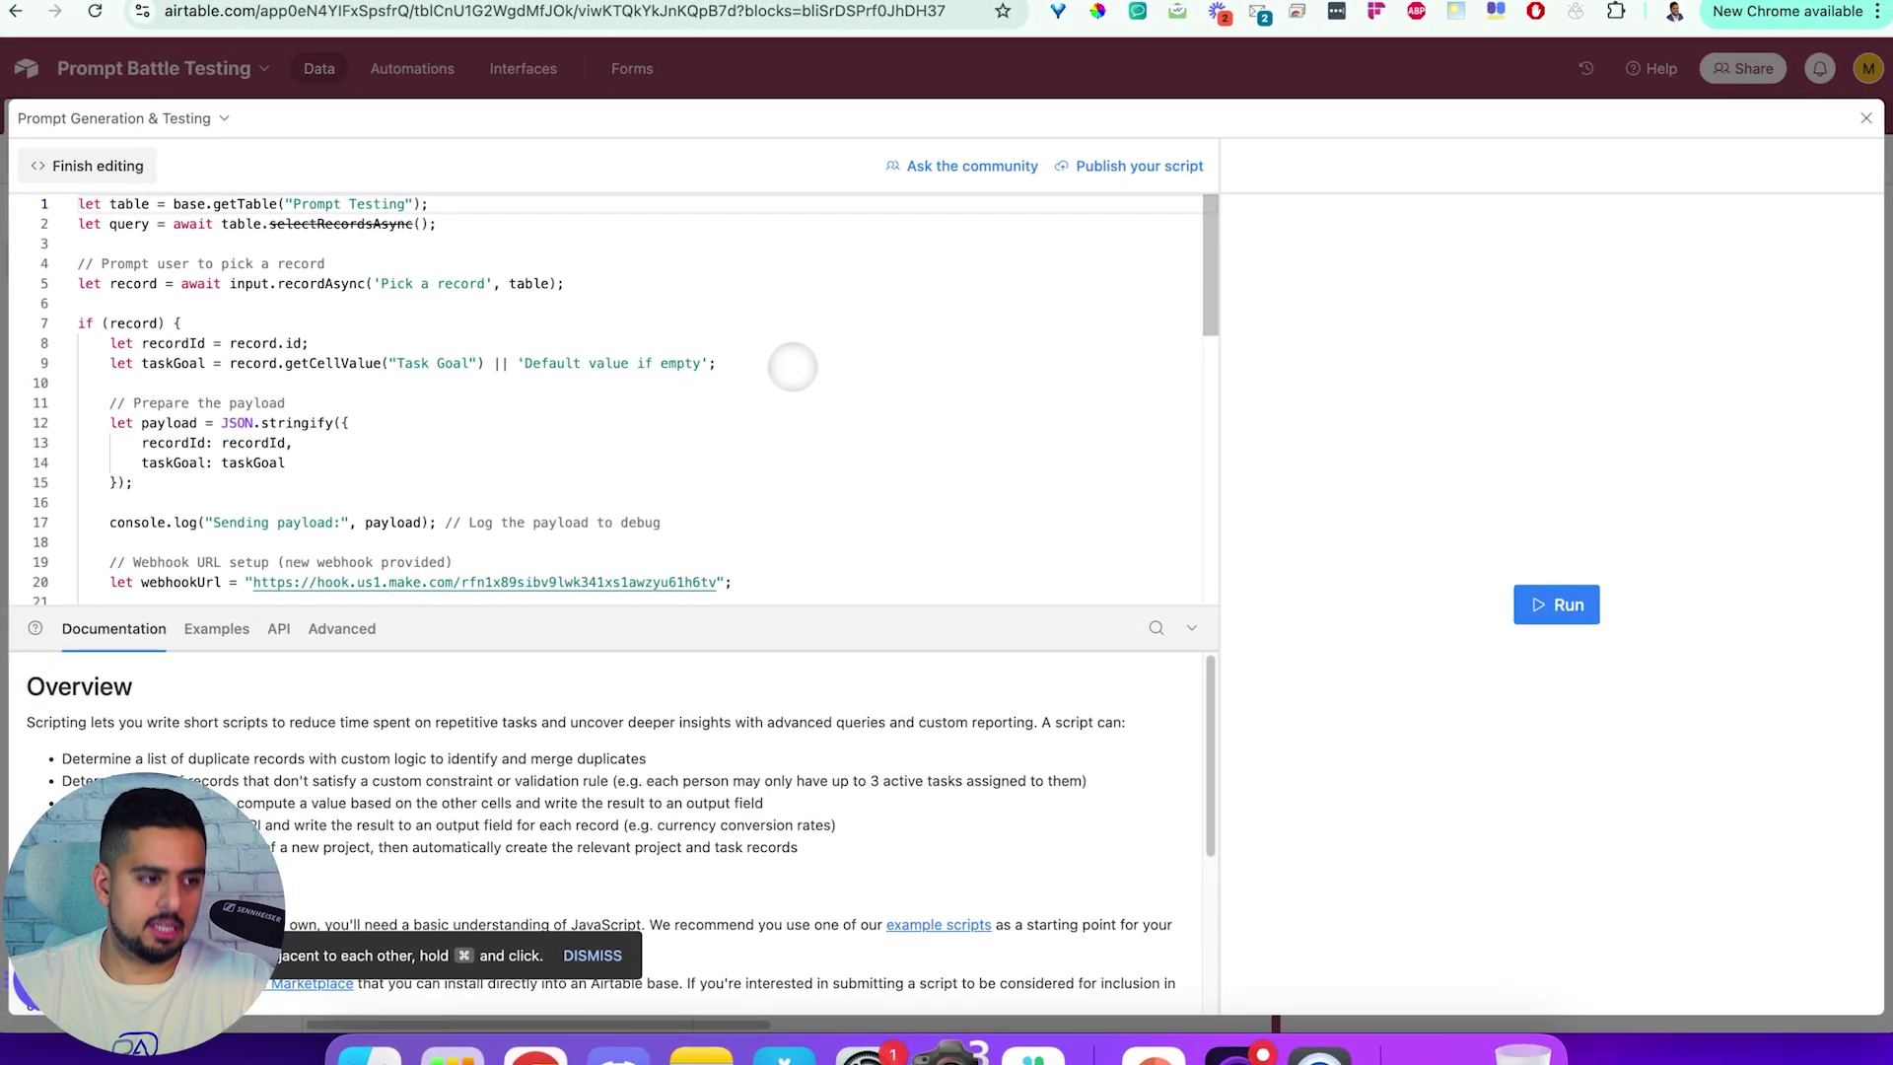
Scroll through the script, select the webhook URL on line 20, and close the editor
scroll(778, 374, "down", 10)
scroll(765, 385, "up", 10)
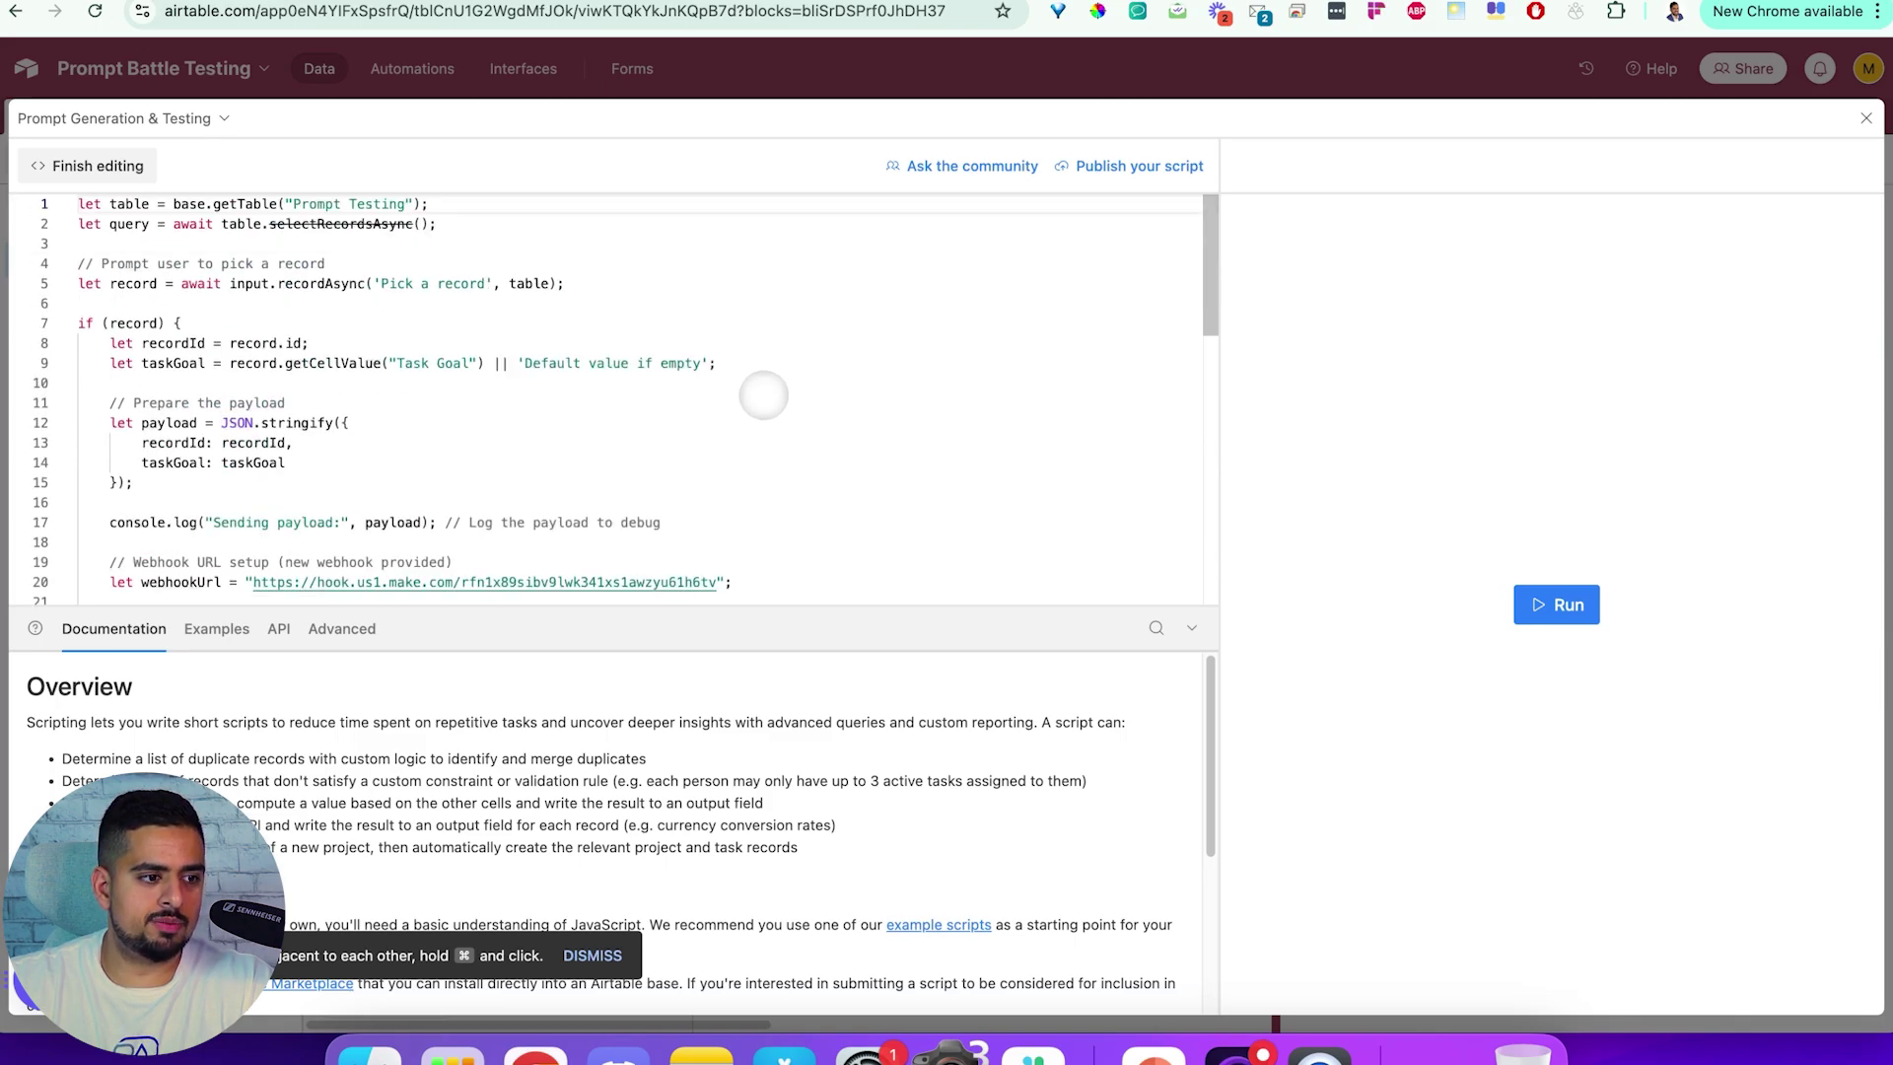
scroll(779, 414, "down", 4)
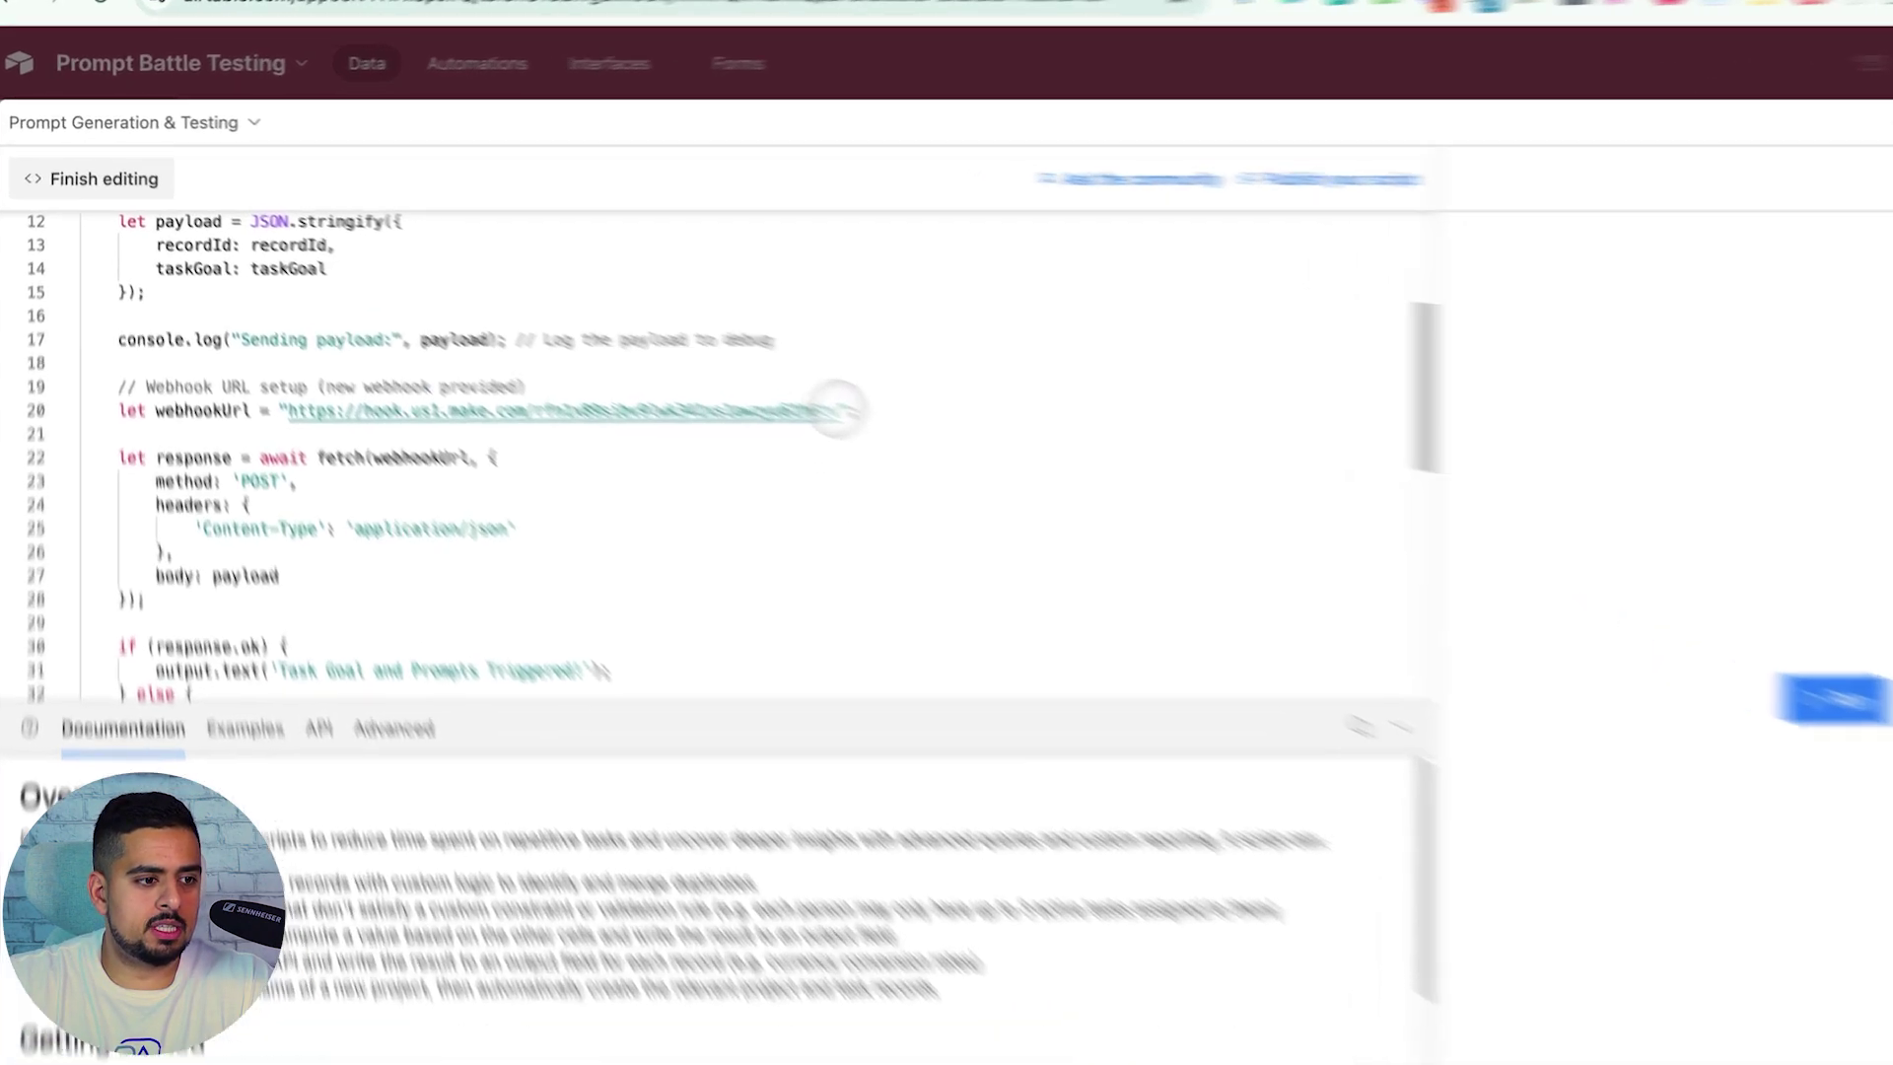
left_click_drag(716, 361, 253, 361)
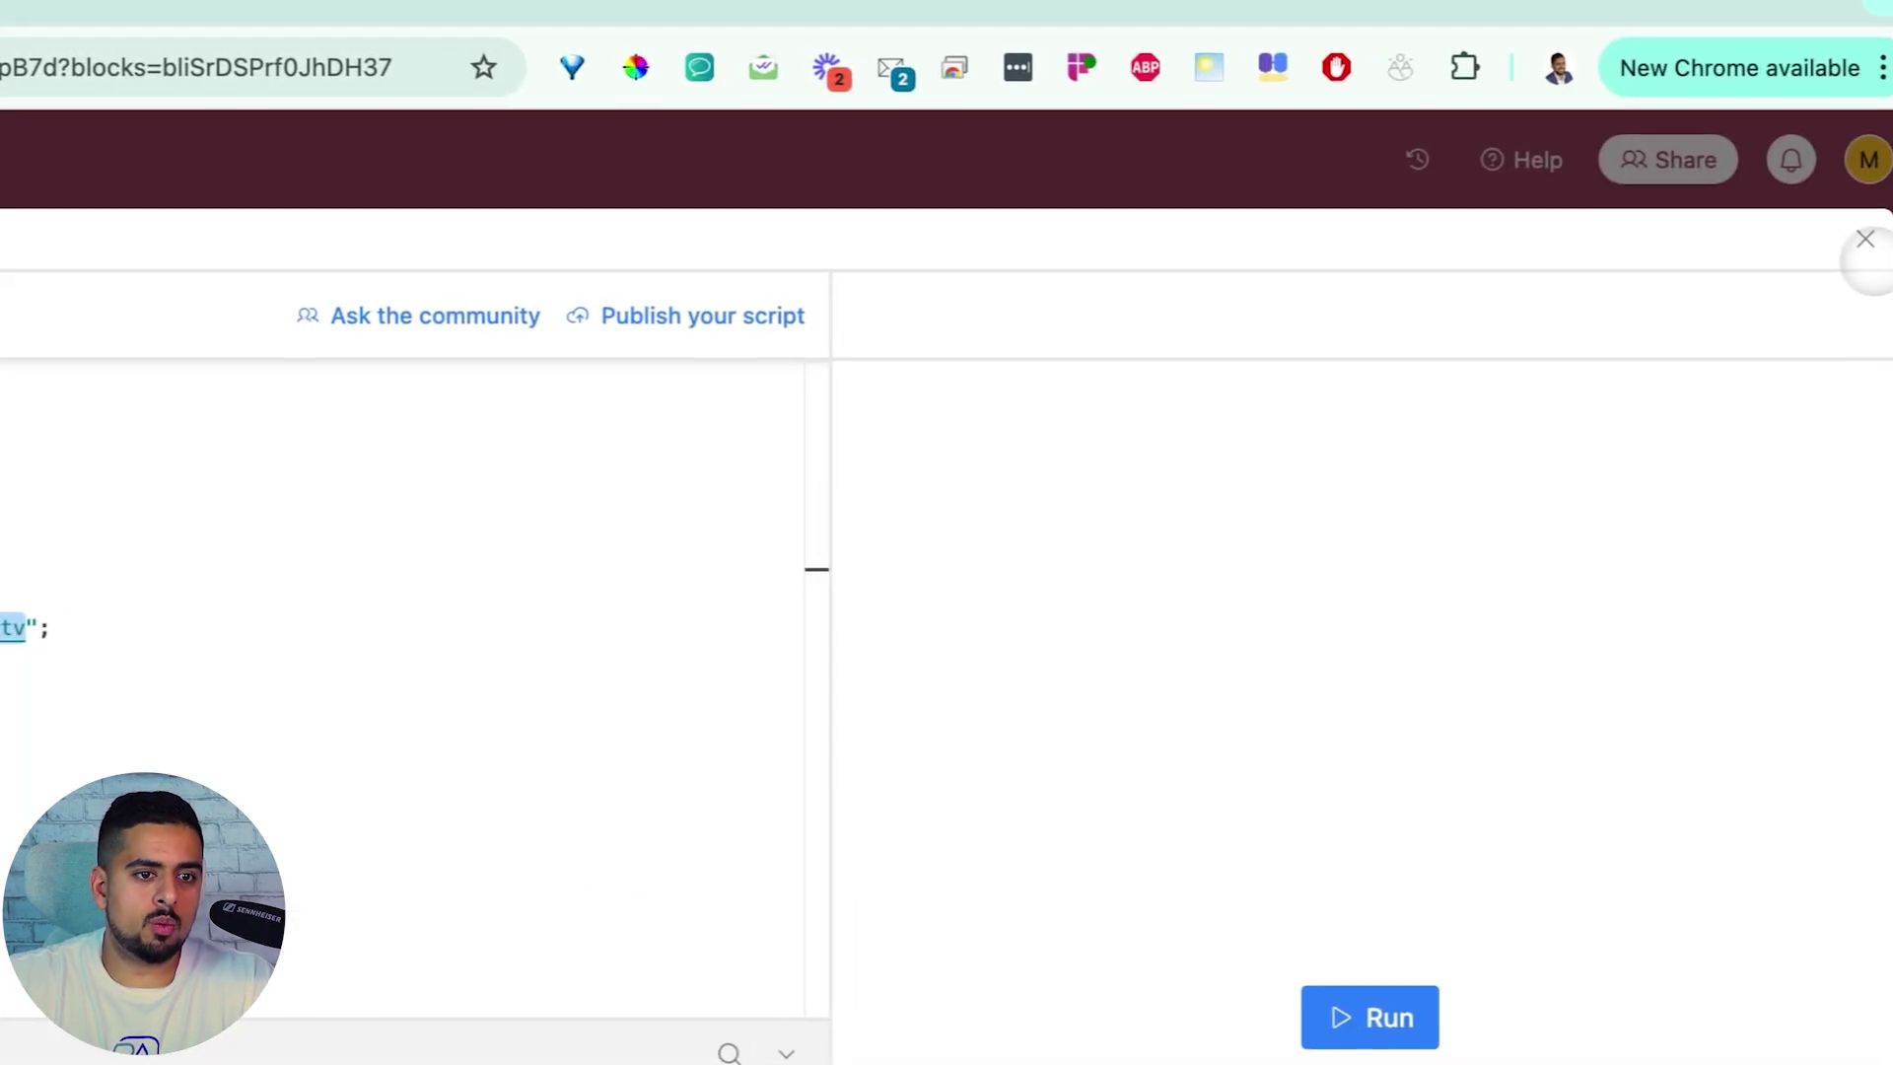
left_click(1860, 239)
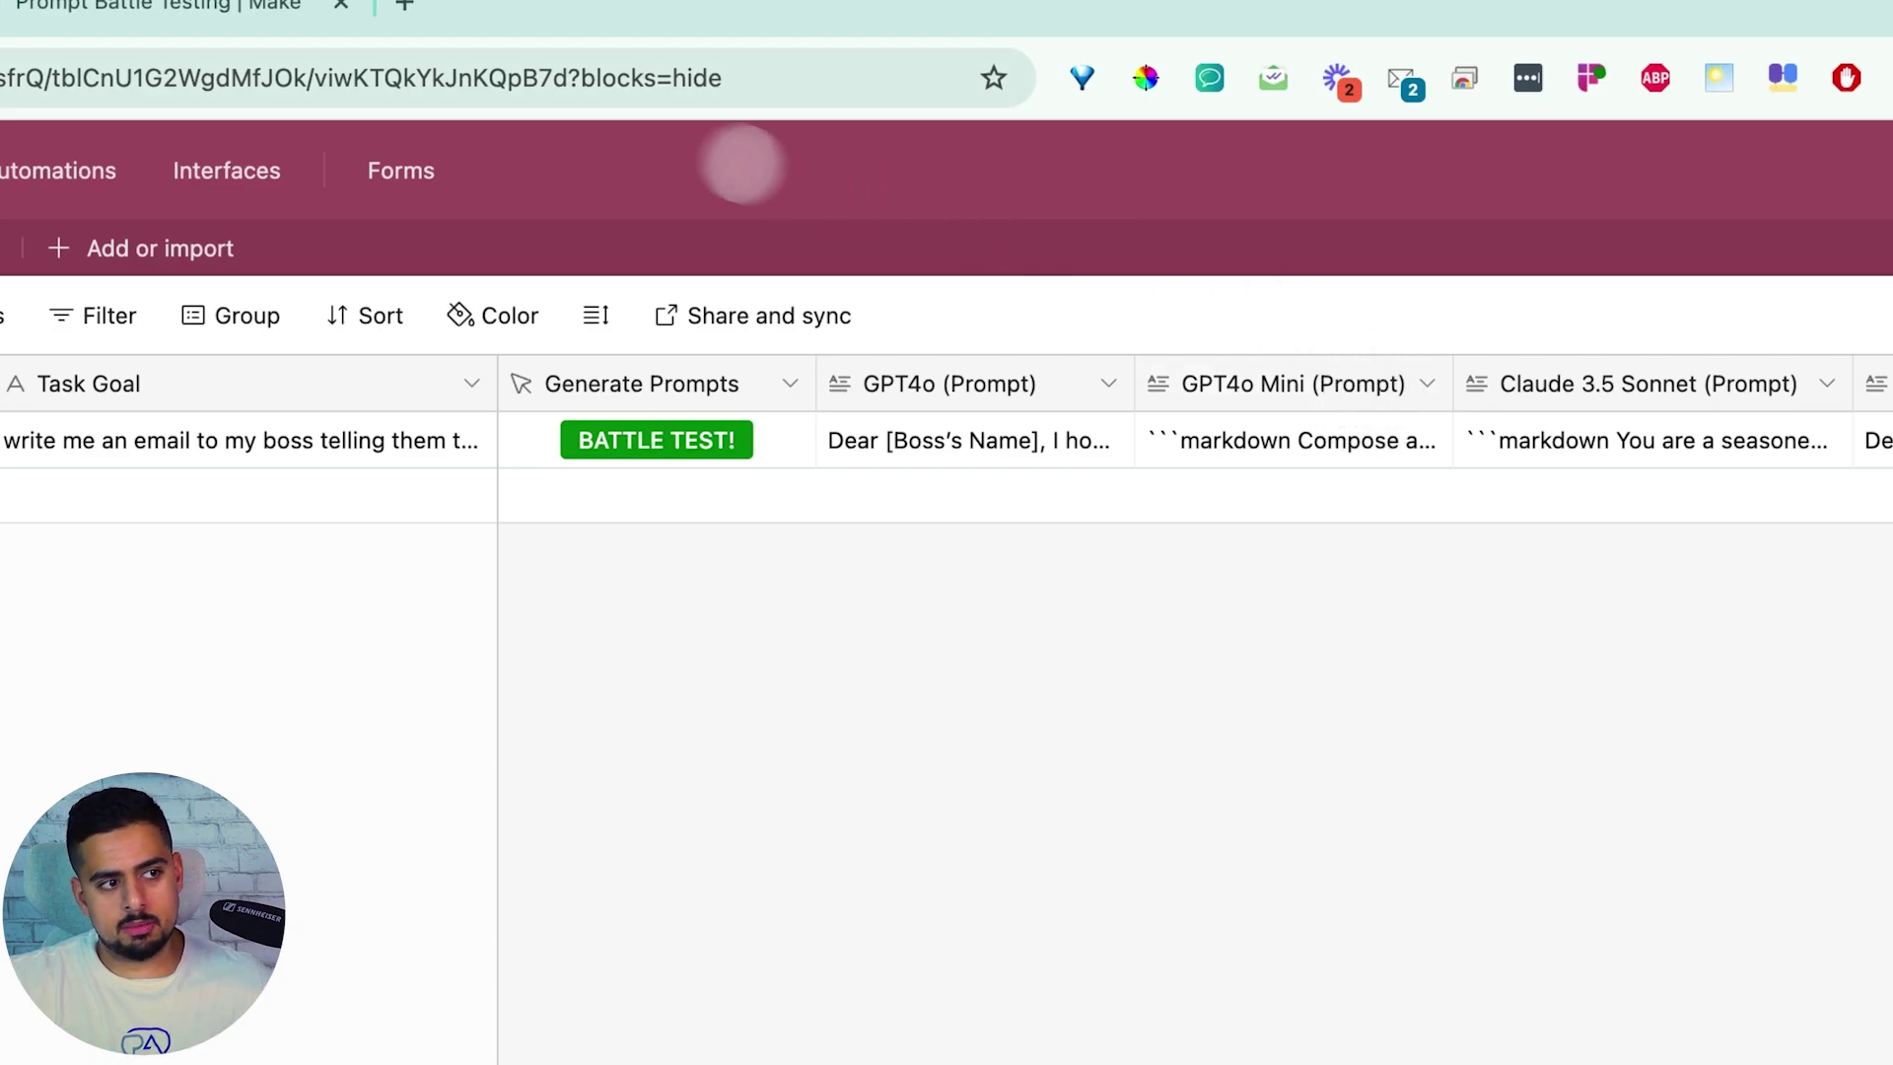
Open chatgpt.com in a new browser tab placed ahead of the Make tab
left_click(407, 8)
type("cha")
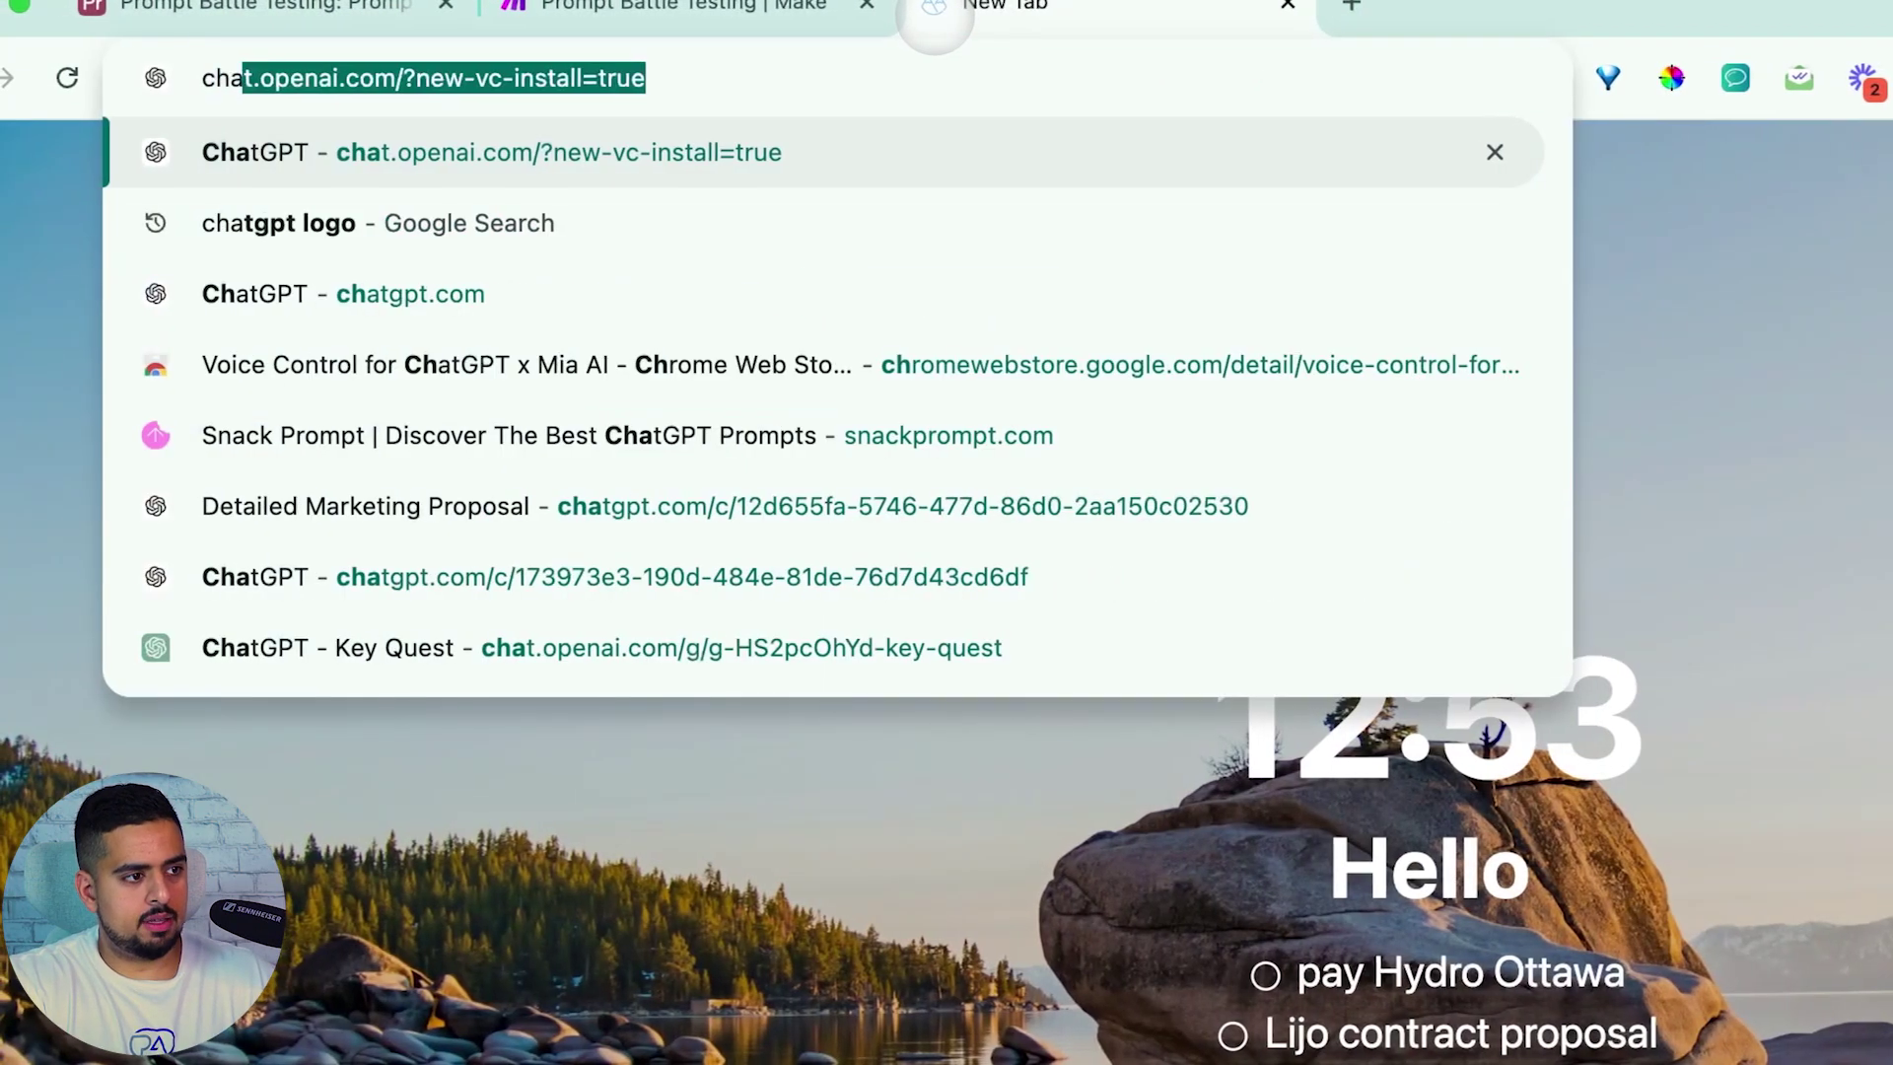
key("Return")
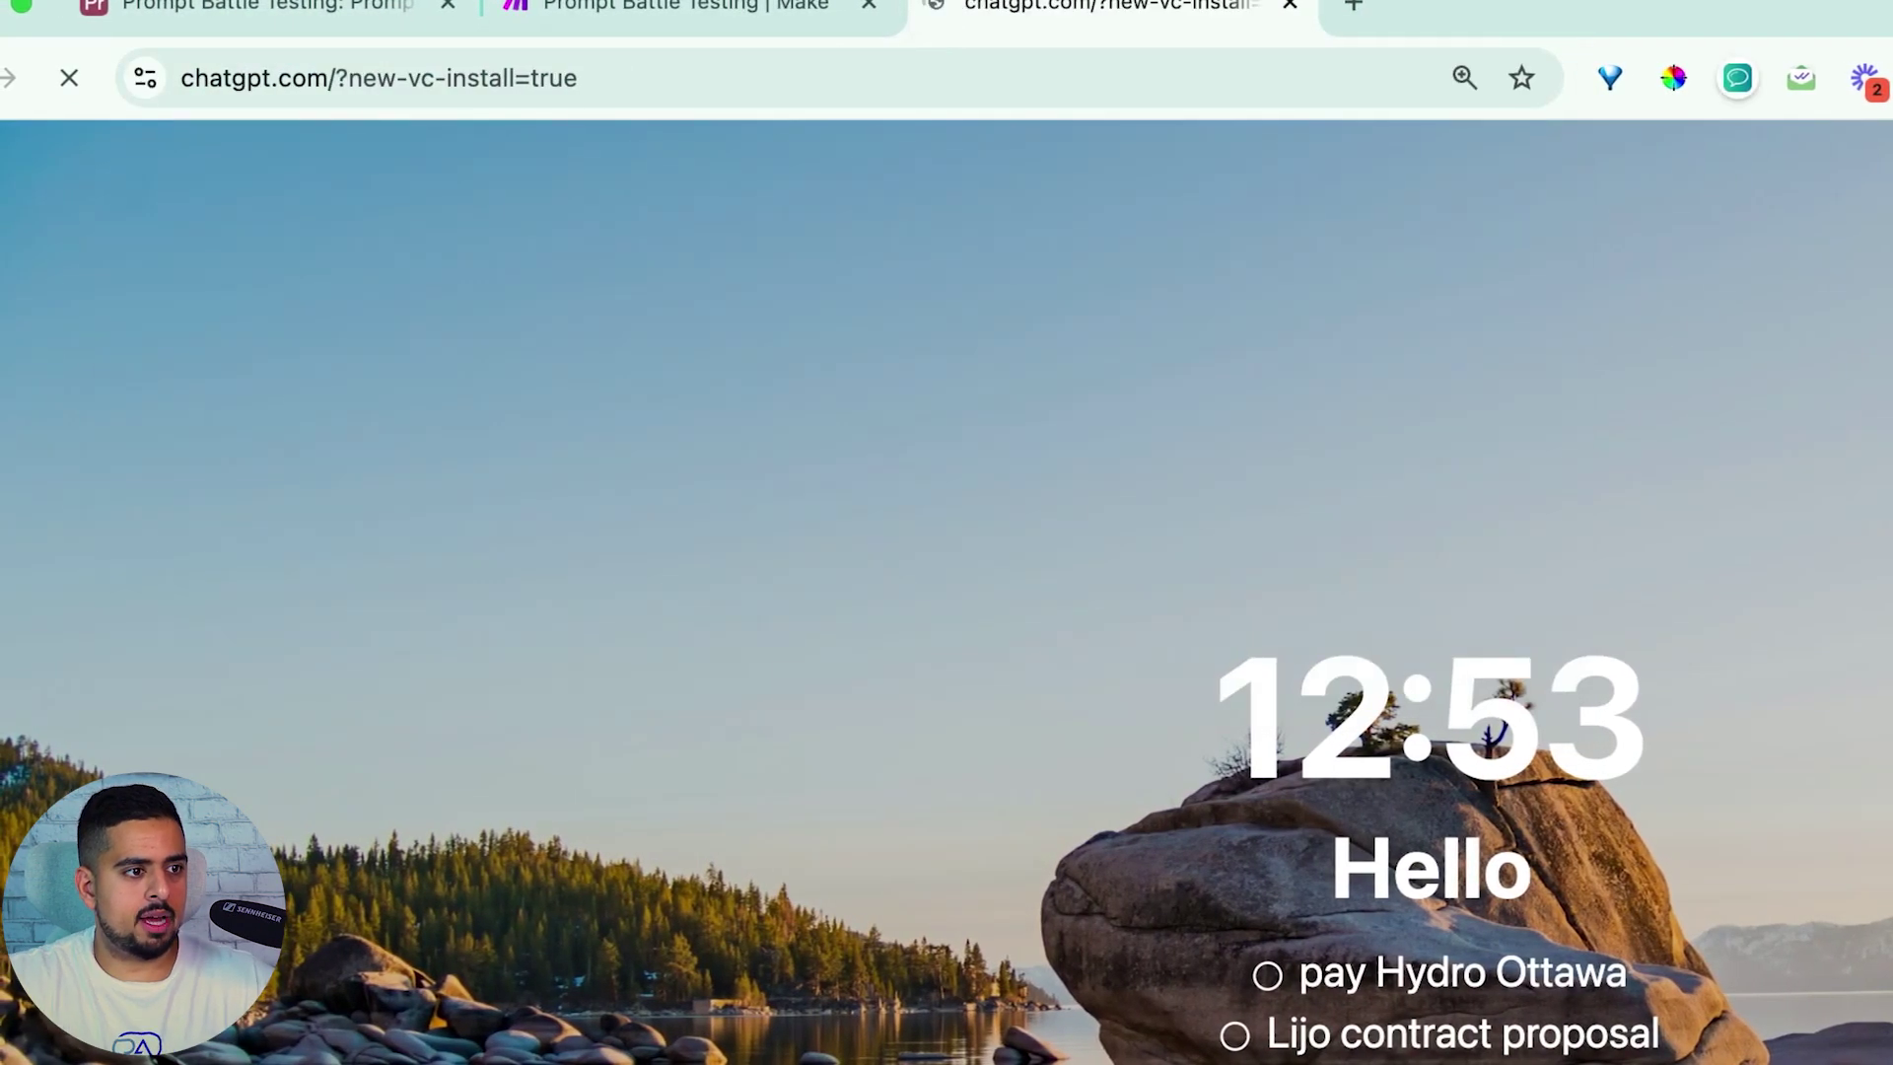
left_click_drag(942, 8, 623, 10)
Back in Airtable, zoom to 80% and reopen the Generate Prompts button's script code
left_click(349, 8)
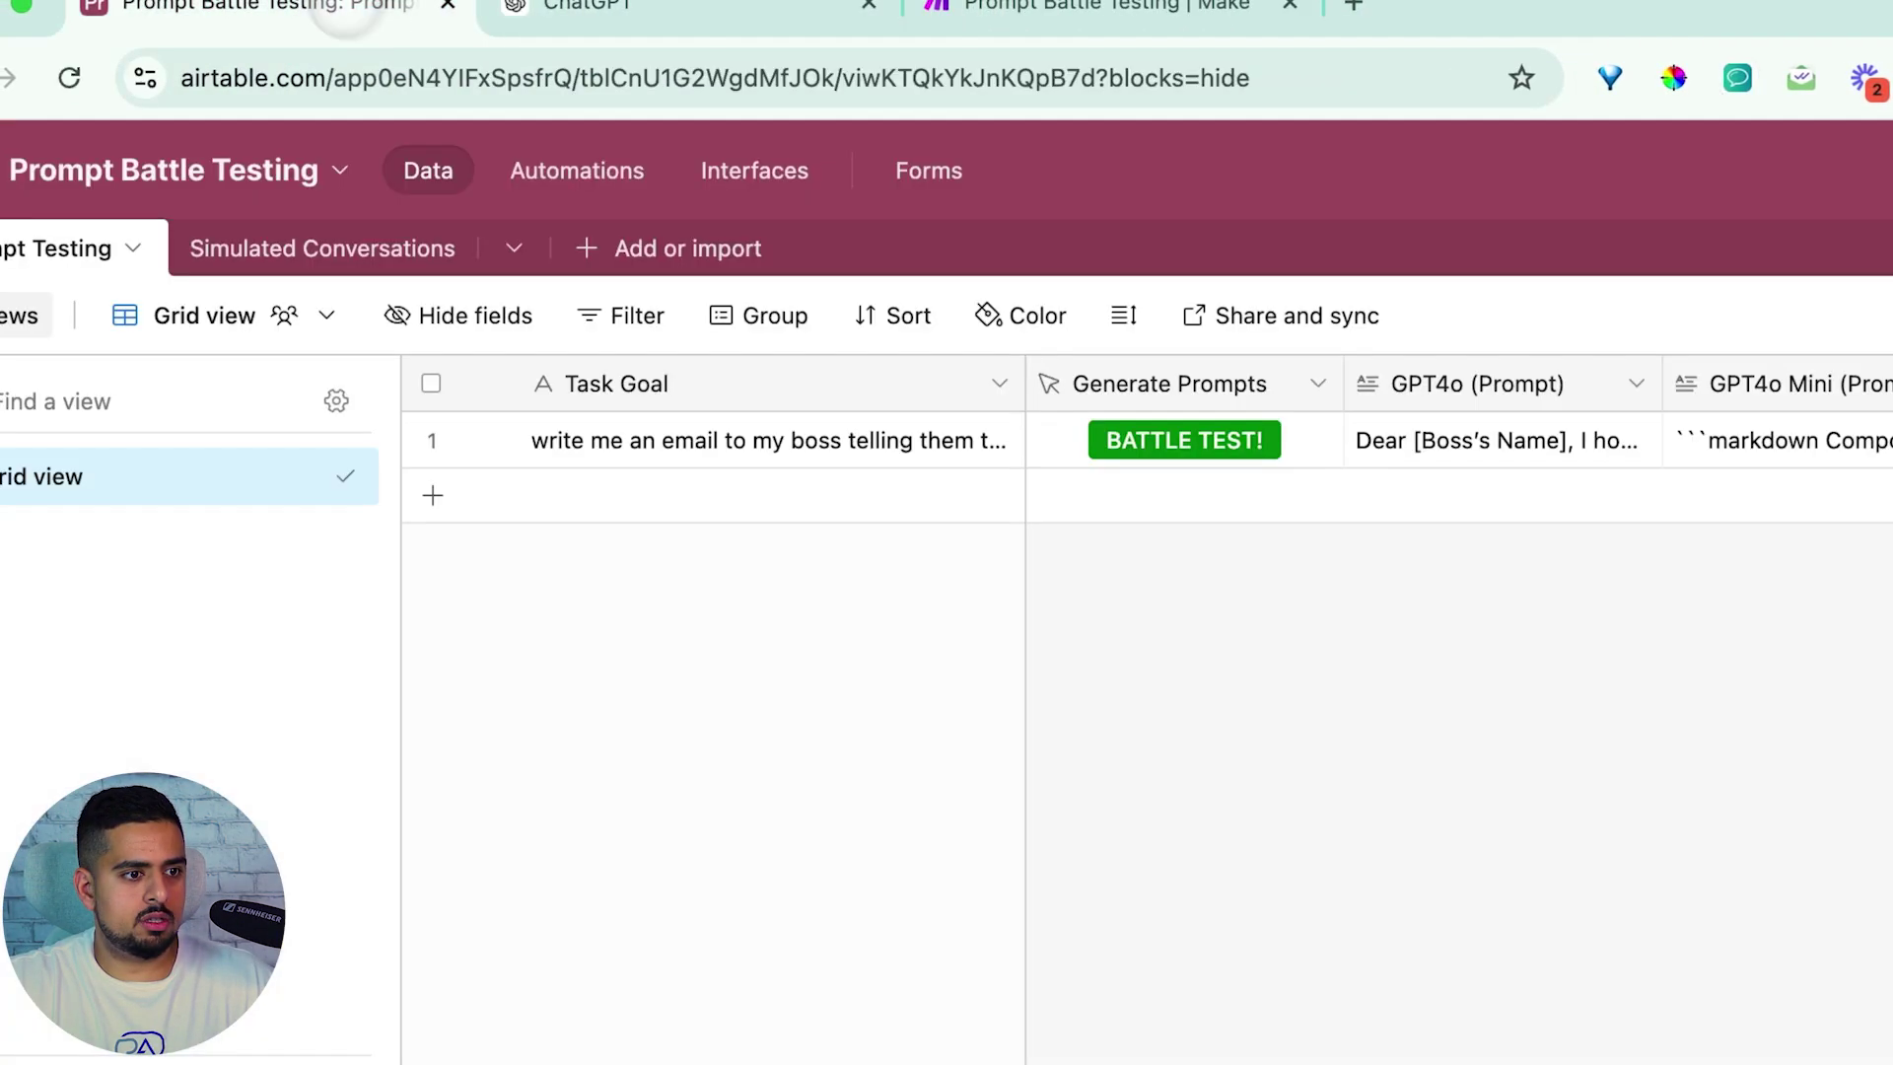
key("super+minus")
key("super+minus")
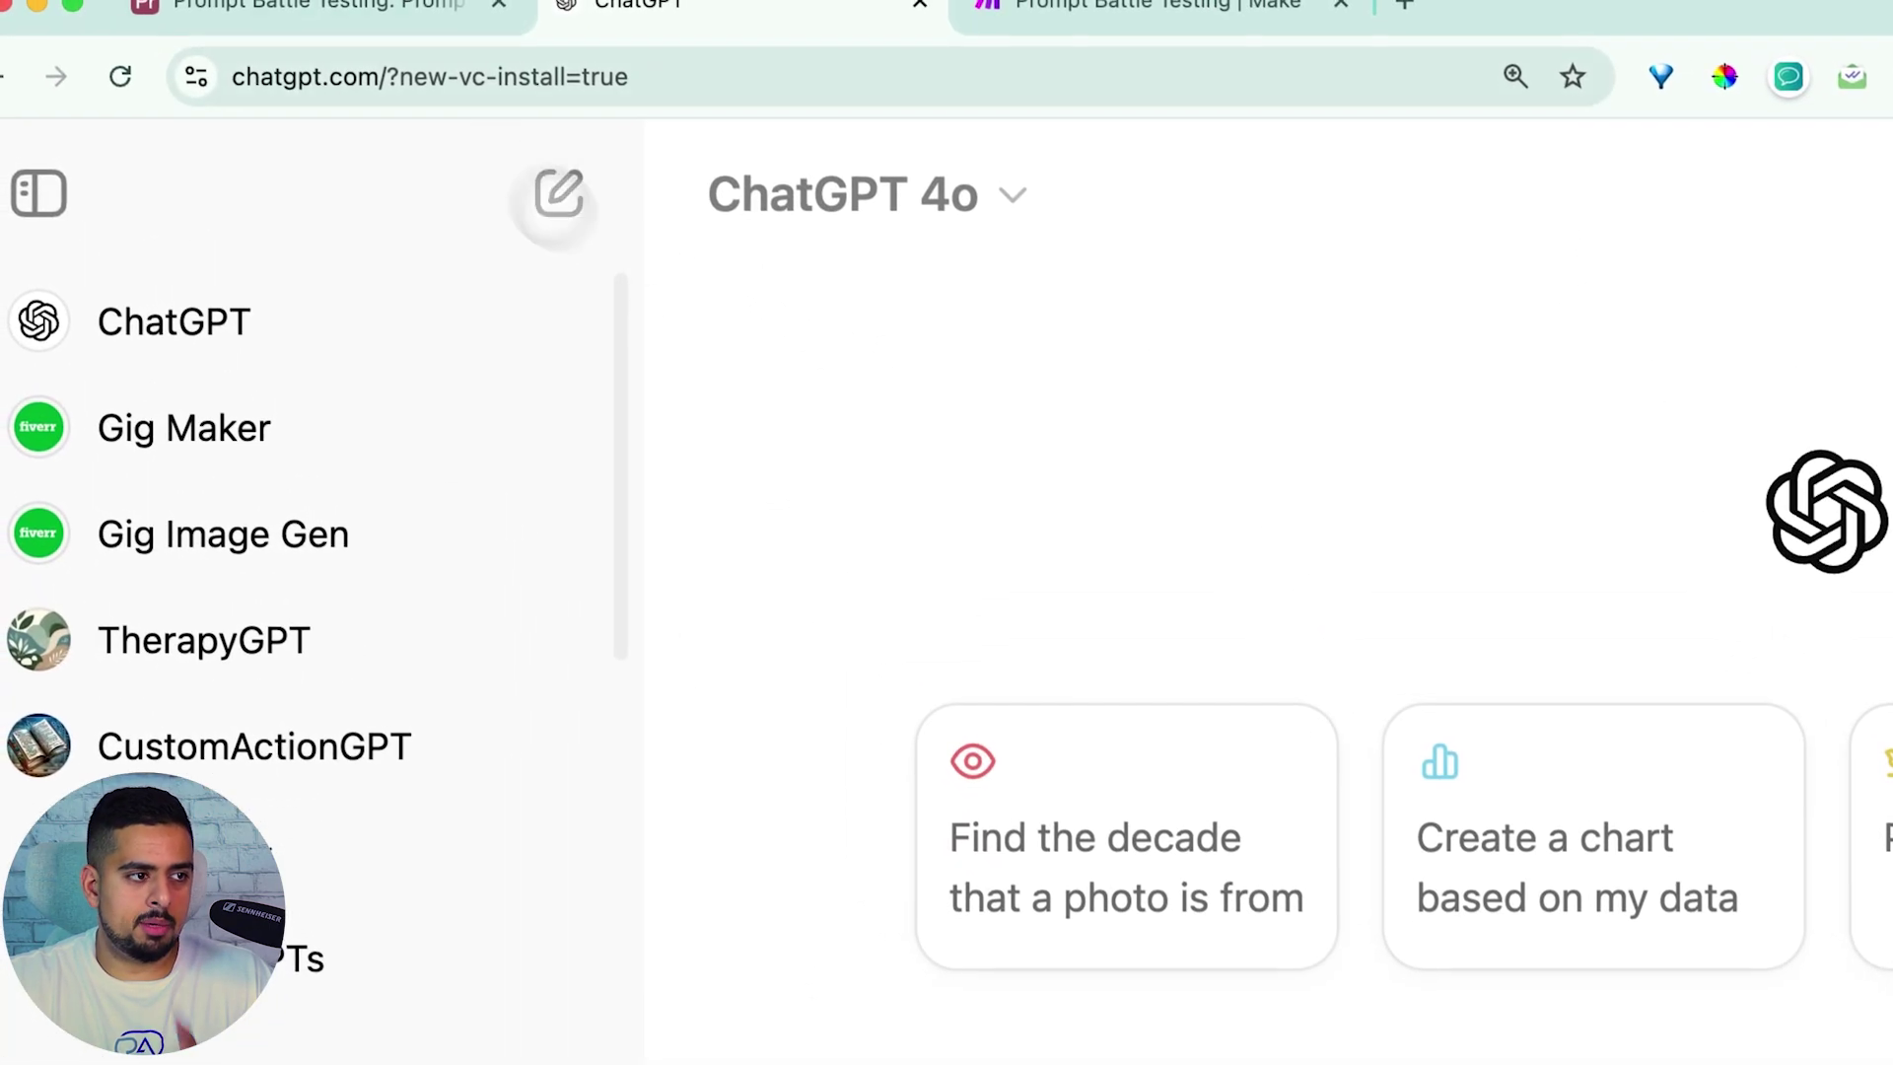
left_click(315, 11)
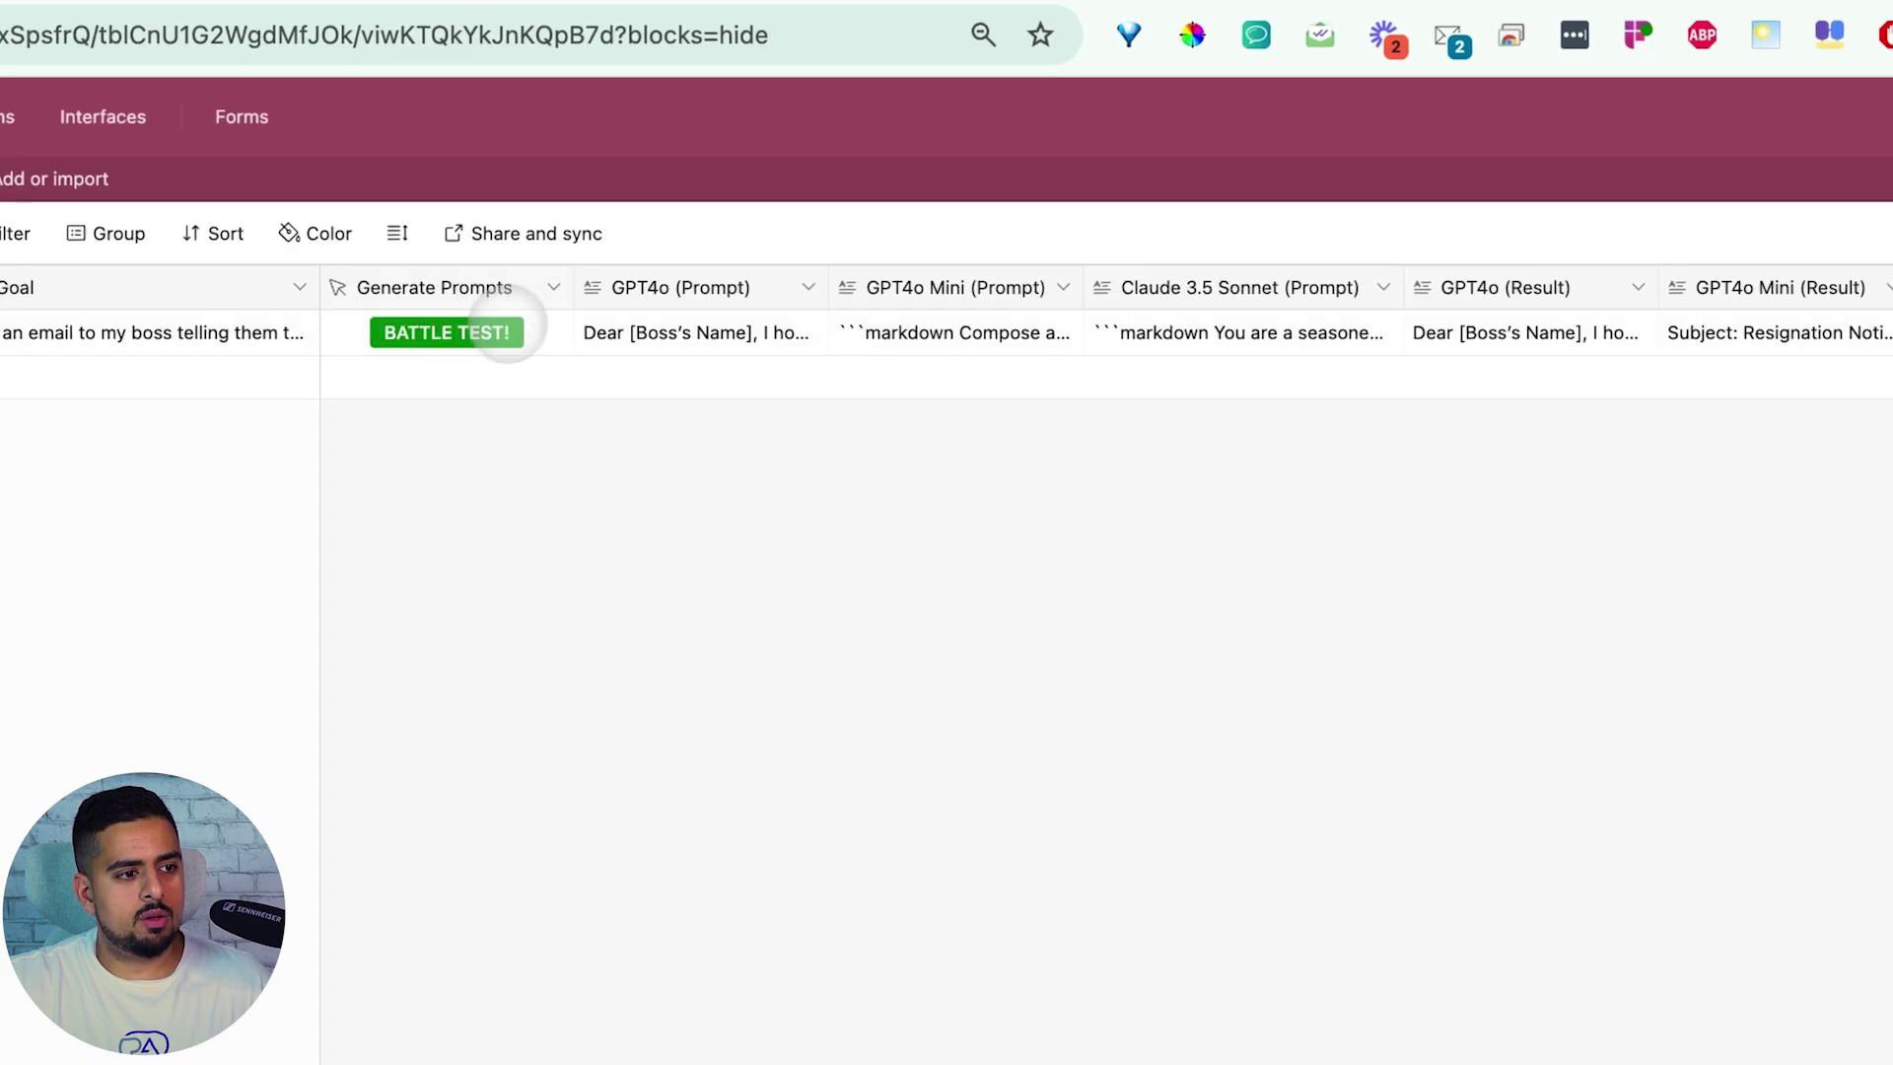
left_click(569, 289)
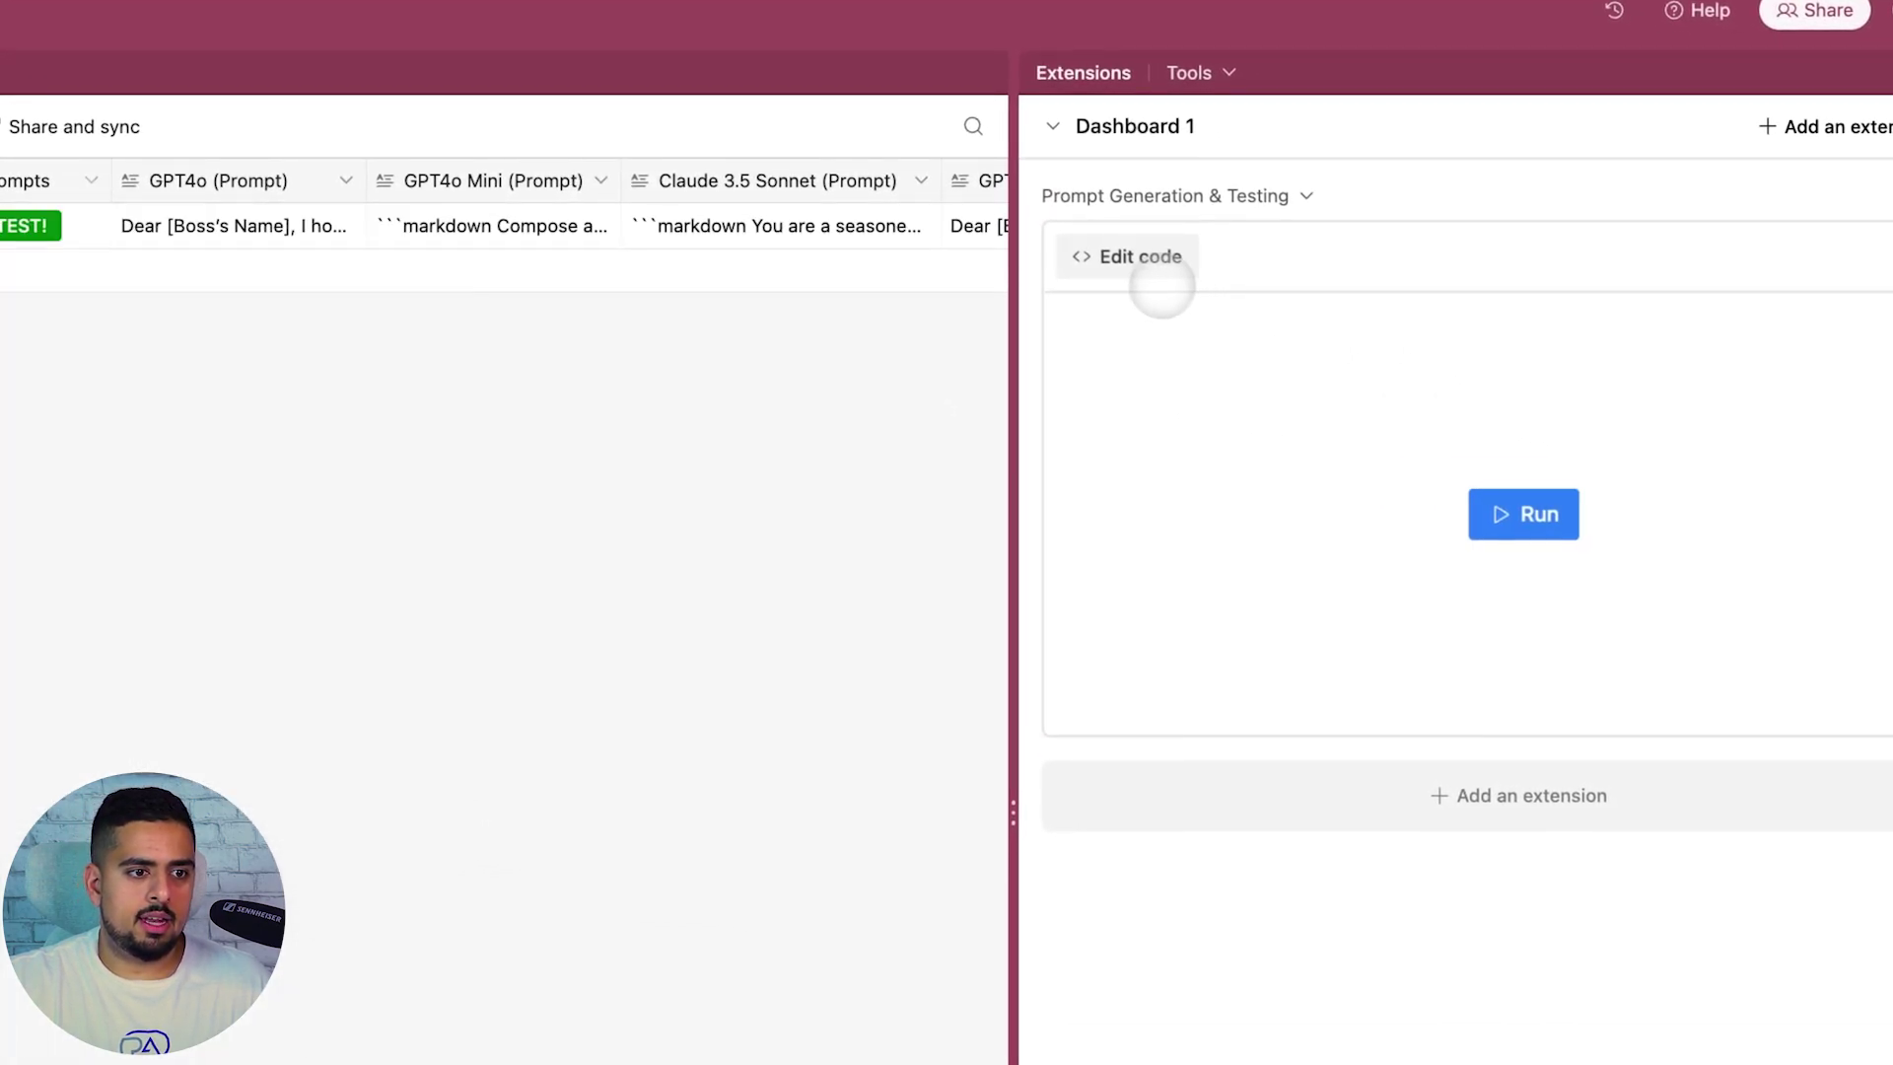
left_click(1158, 281)
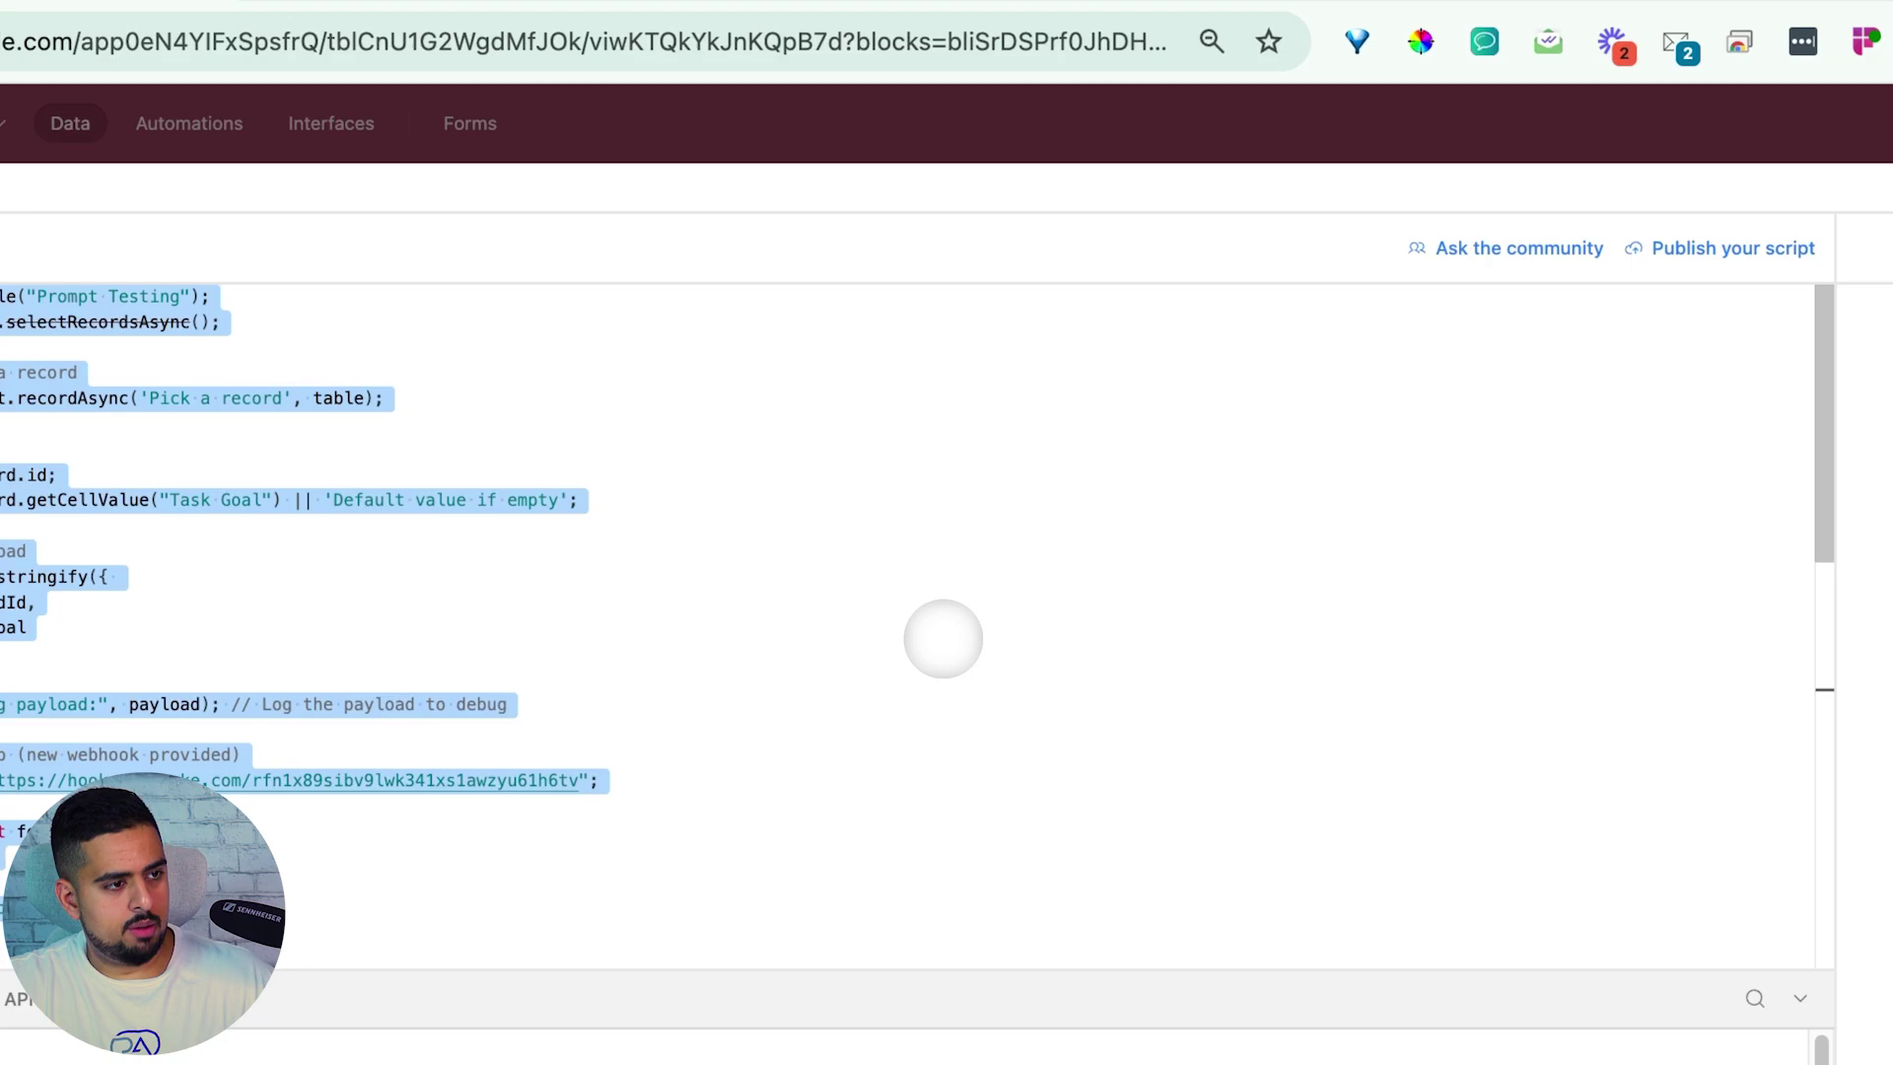
Send ChatGPT the table screenshot and button script, asking for Claude 3 Opus prompt and result columns
left_click(457, 21)
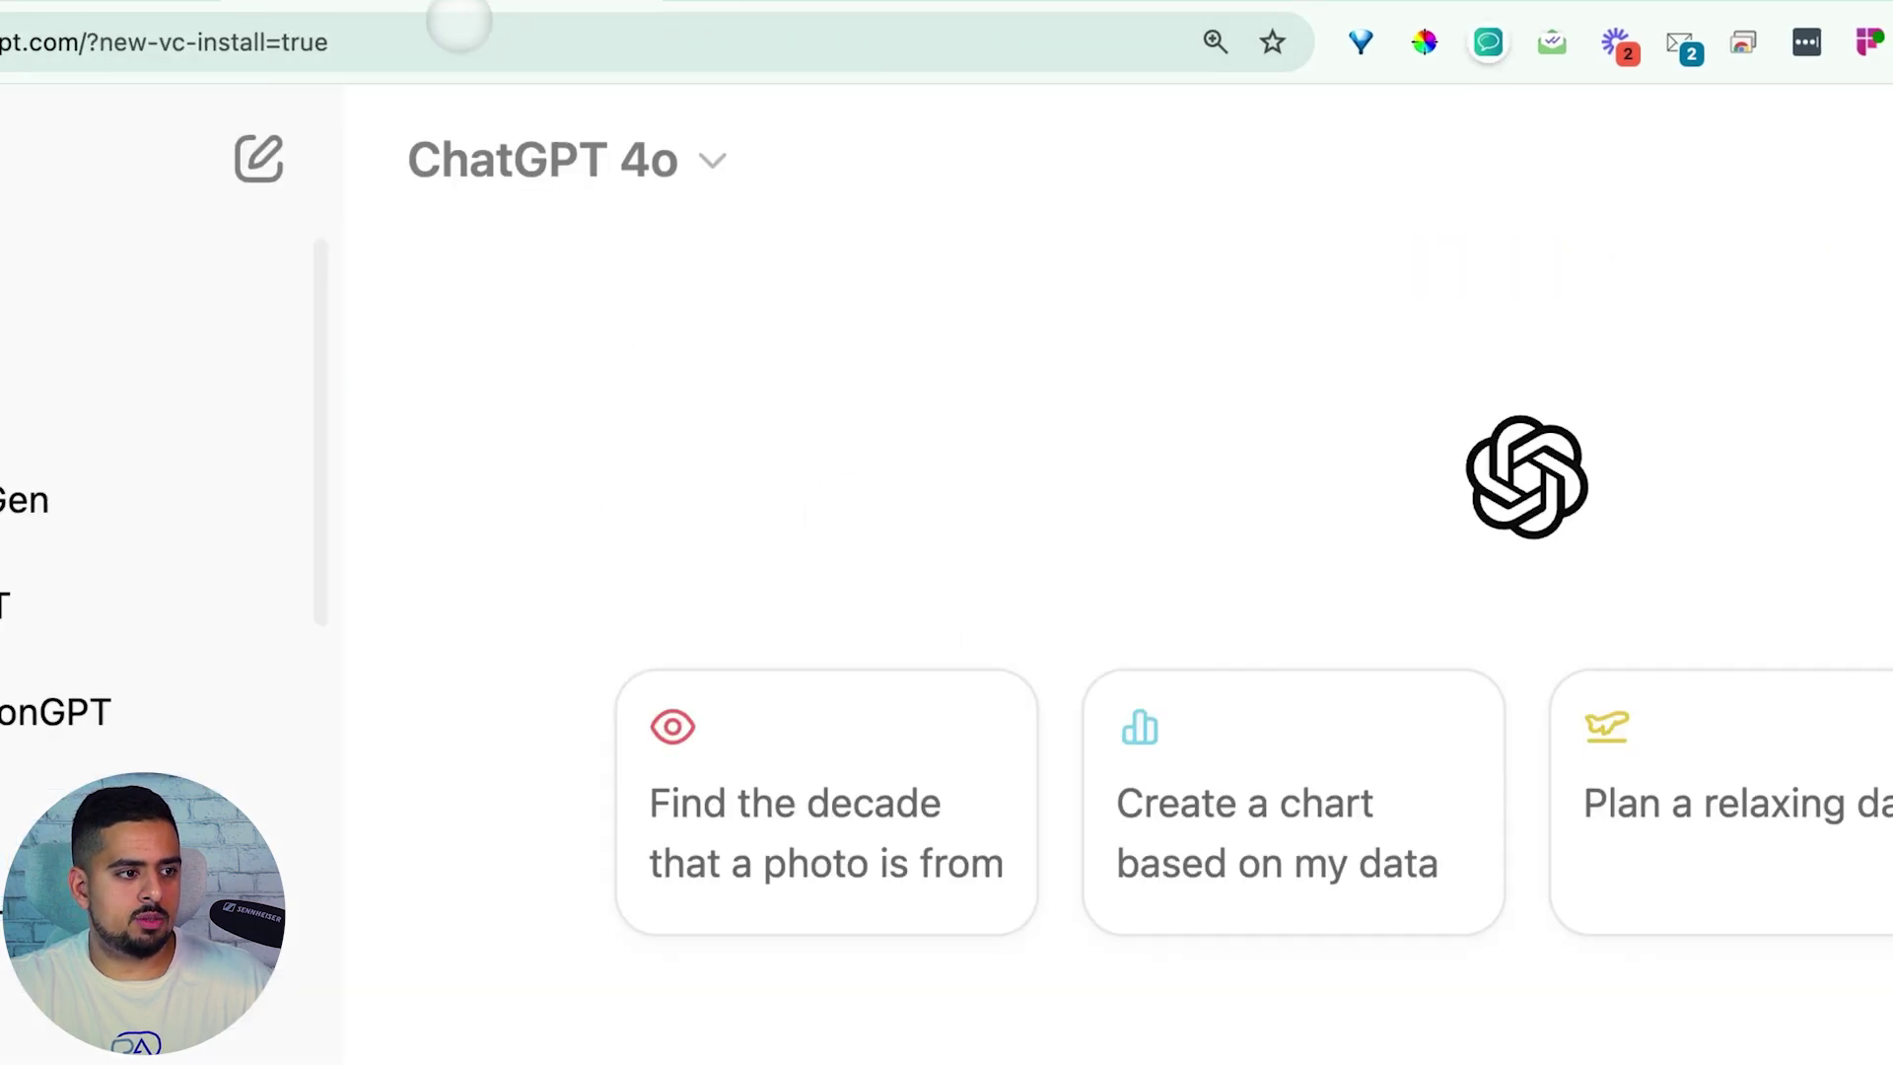
key("super+v")
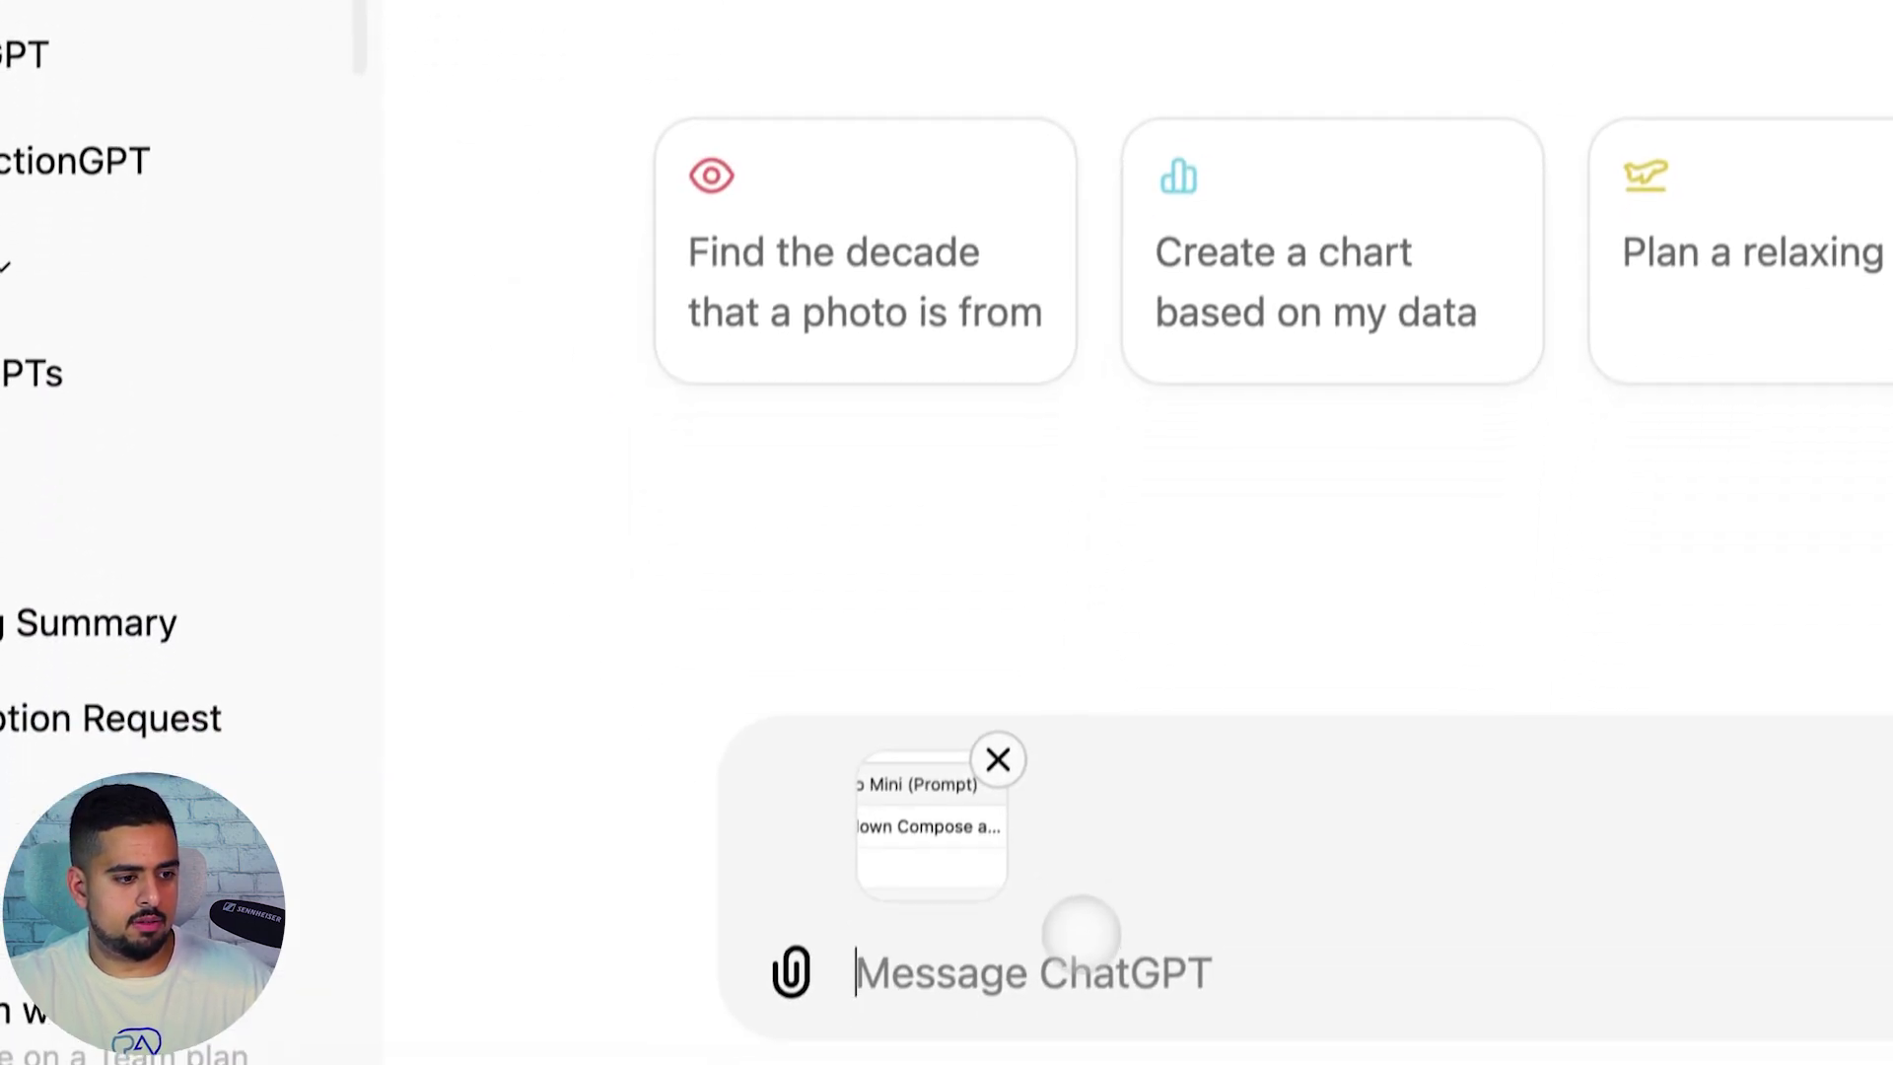
type("hey i have t")
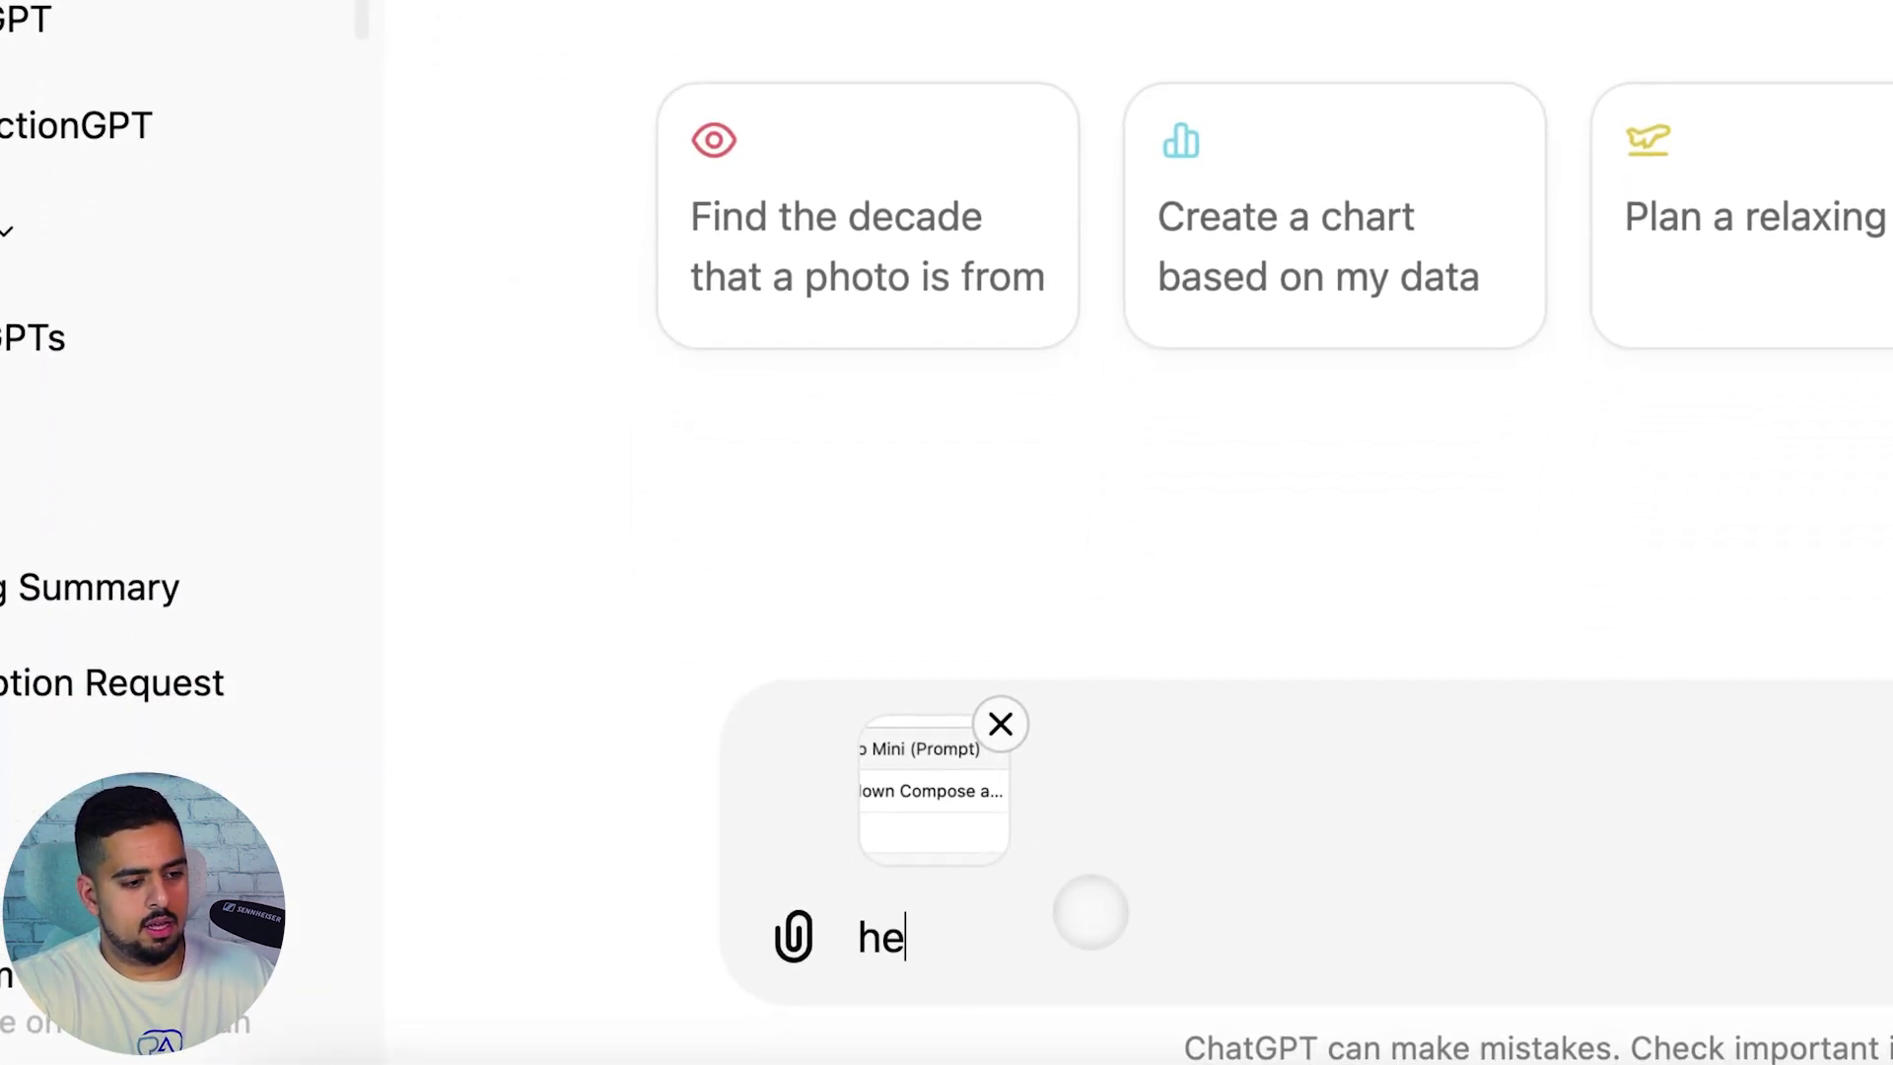
type("his code for an airtable button, i want you t")
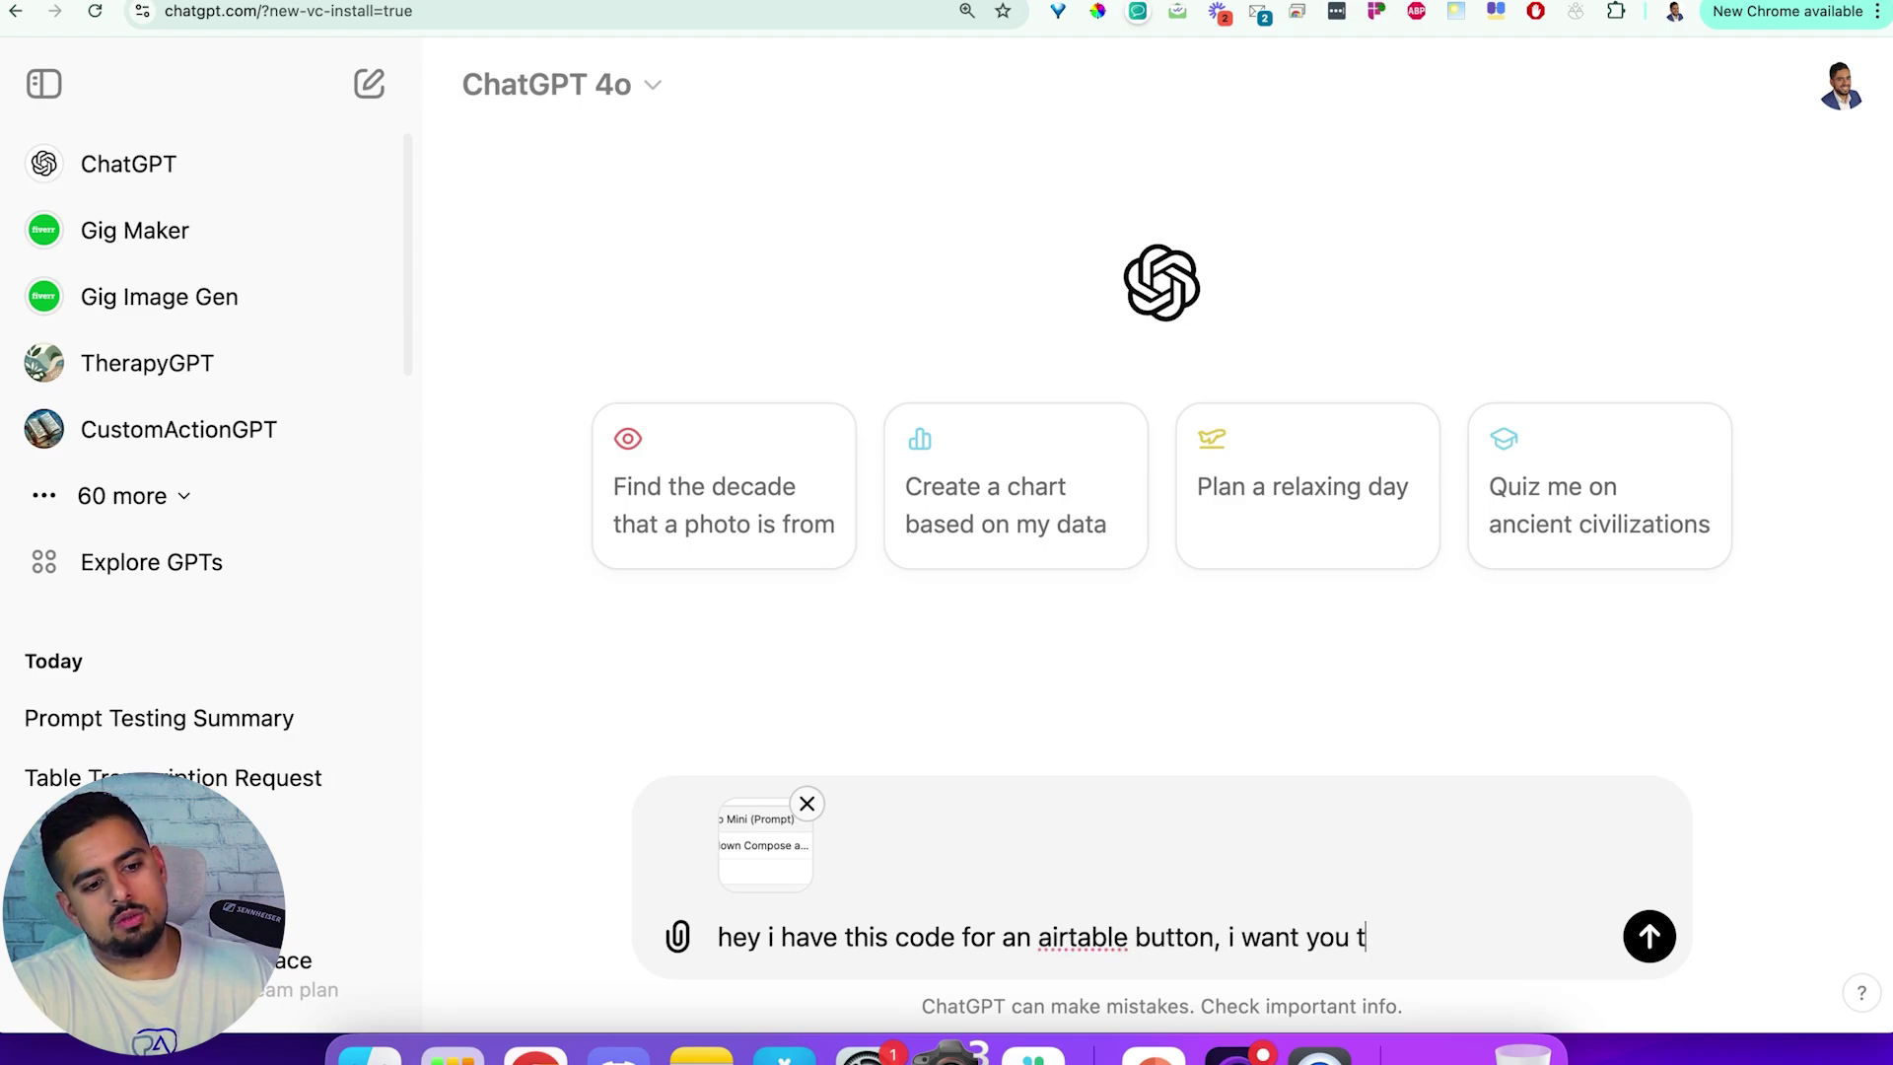
type("o that i'm adding claude 3 Opus as a new prompt column as well as result")
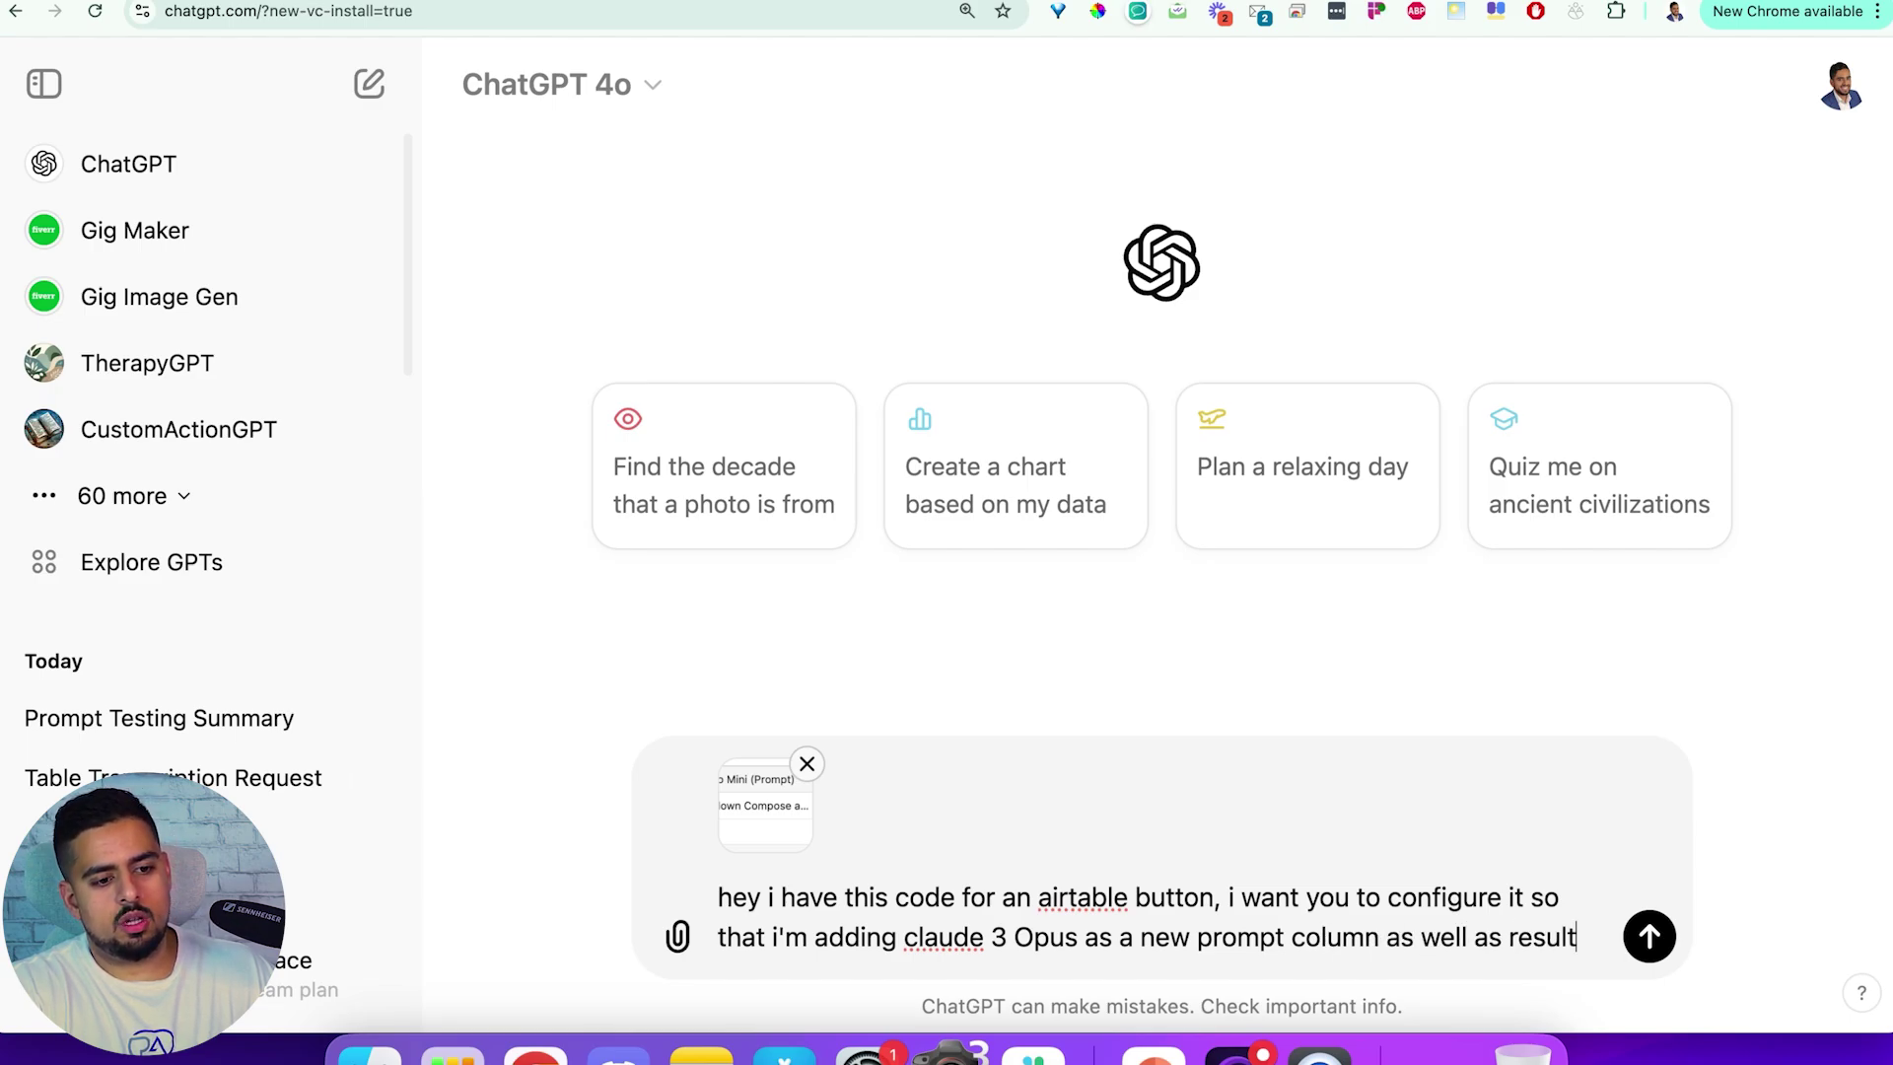
type("column:")
key("super+v")
key("Return")
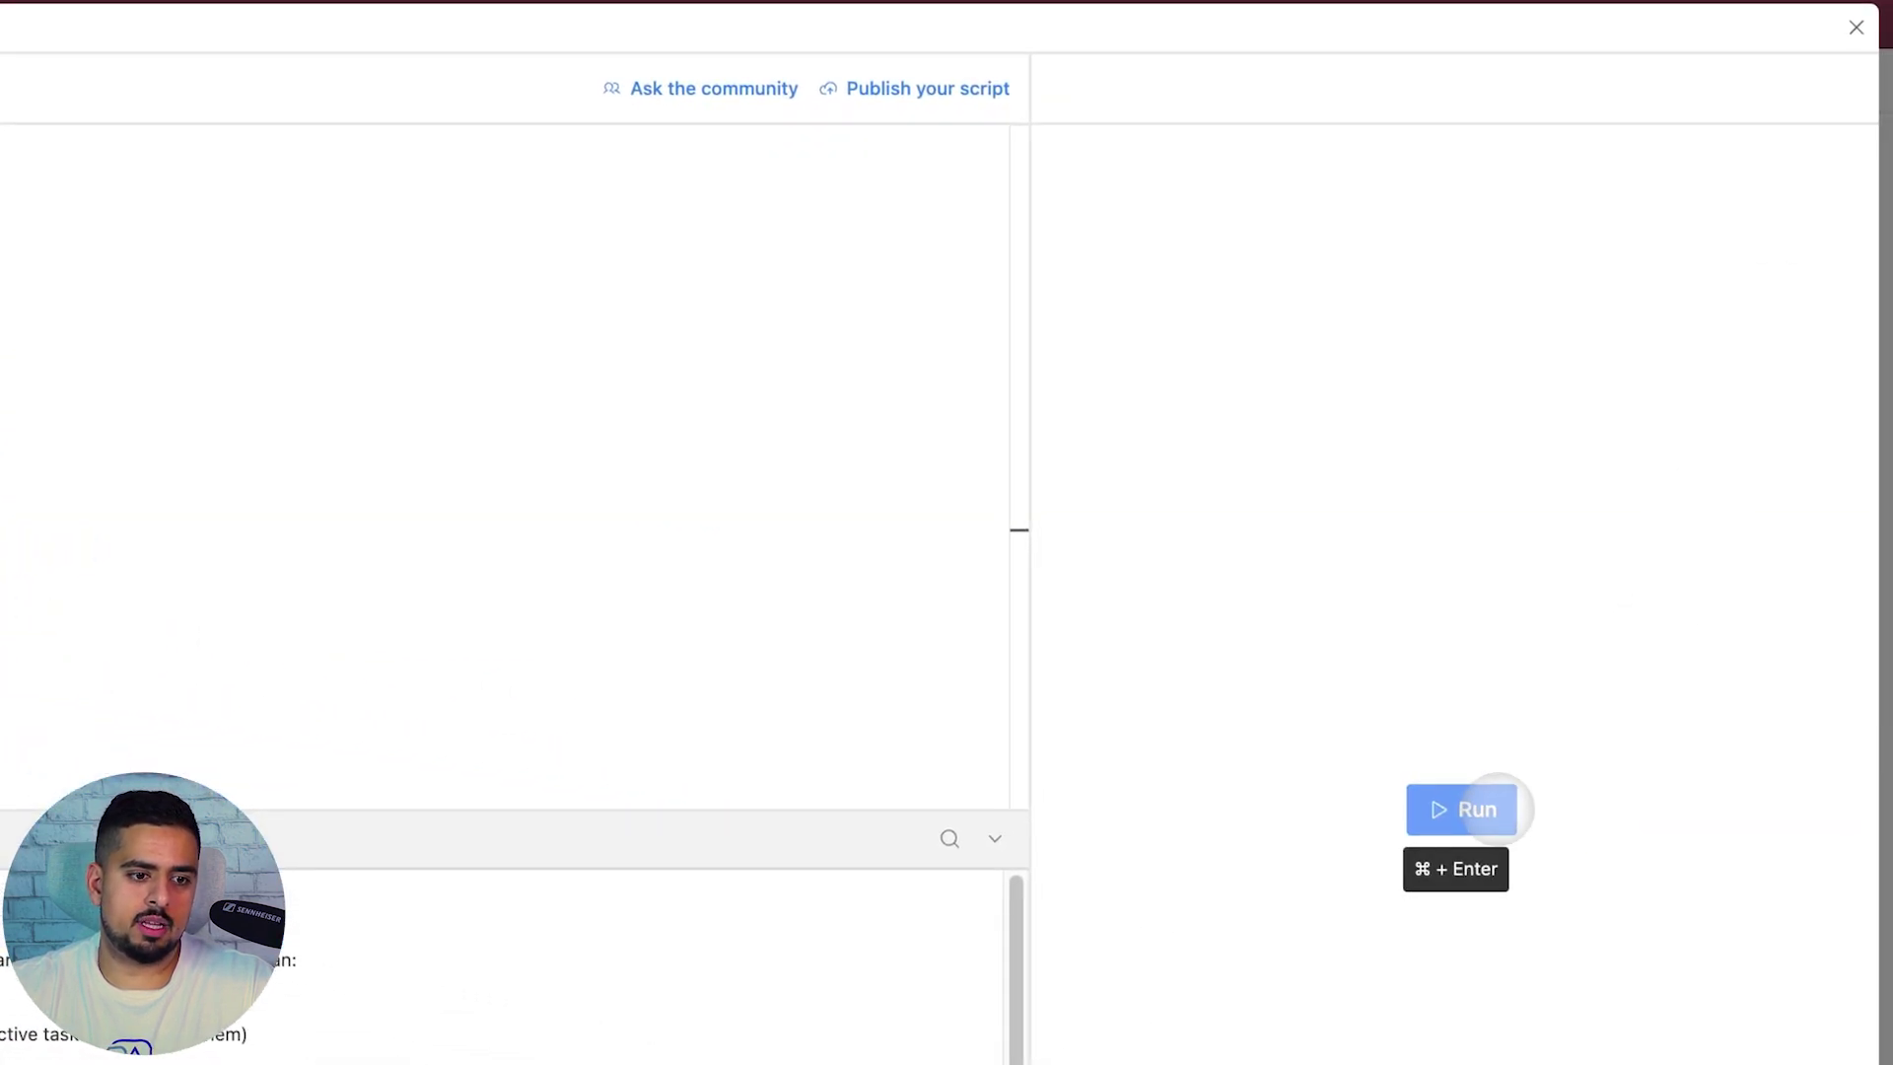
Run the script on the quitting-email record, check the console log, then close the extension panels
left_click(1498, 808)
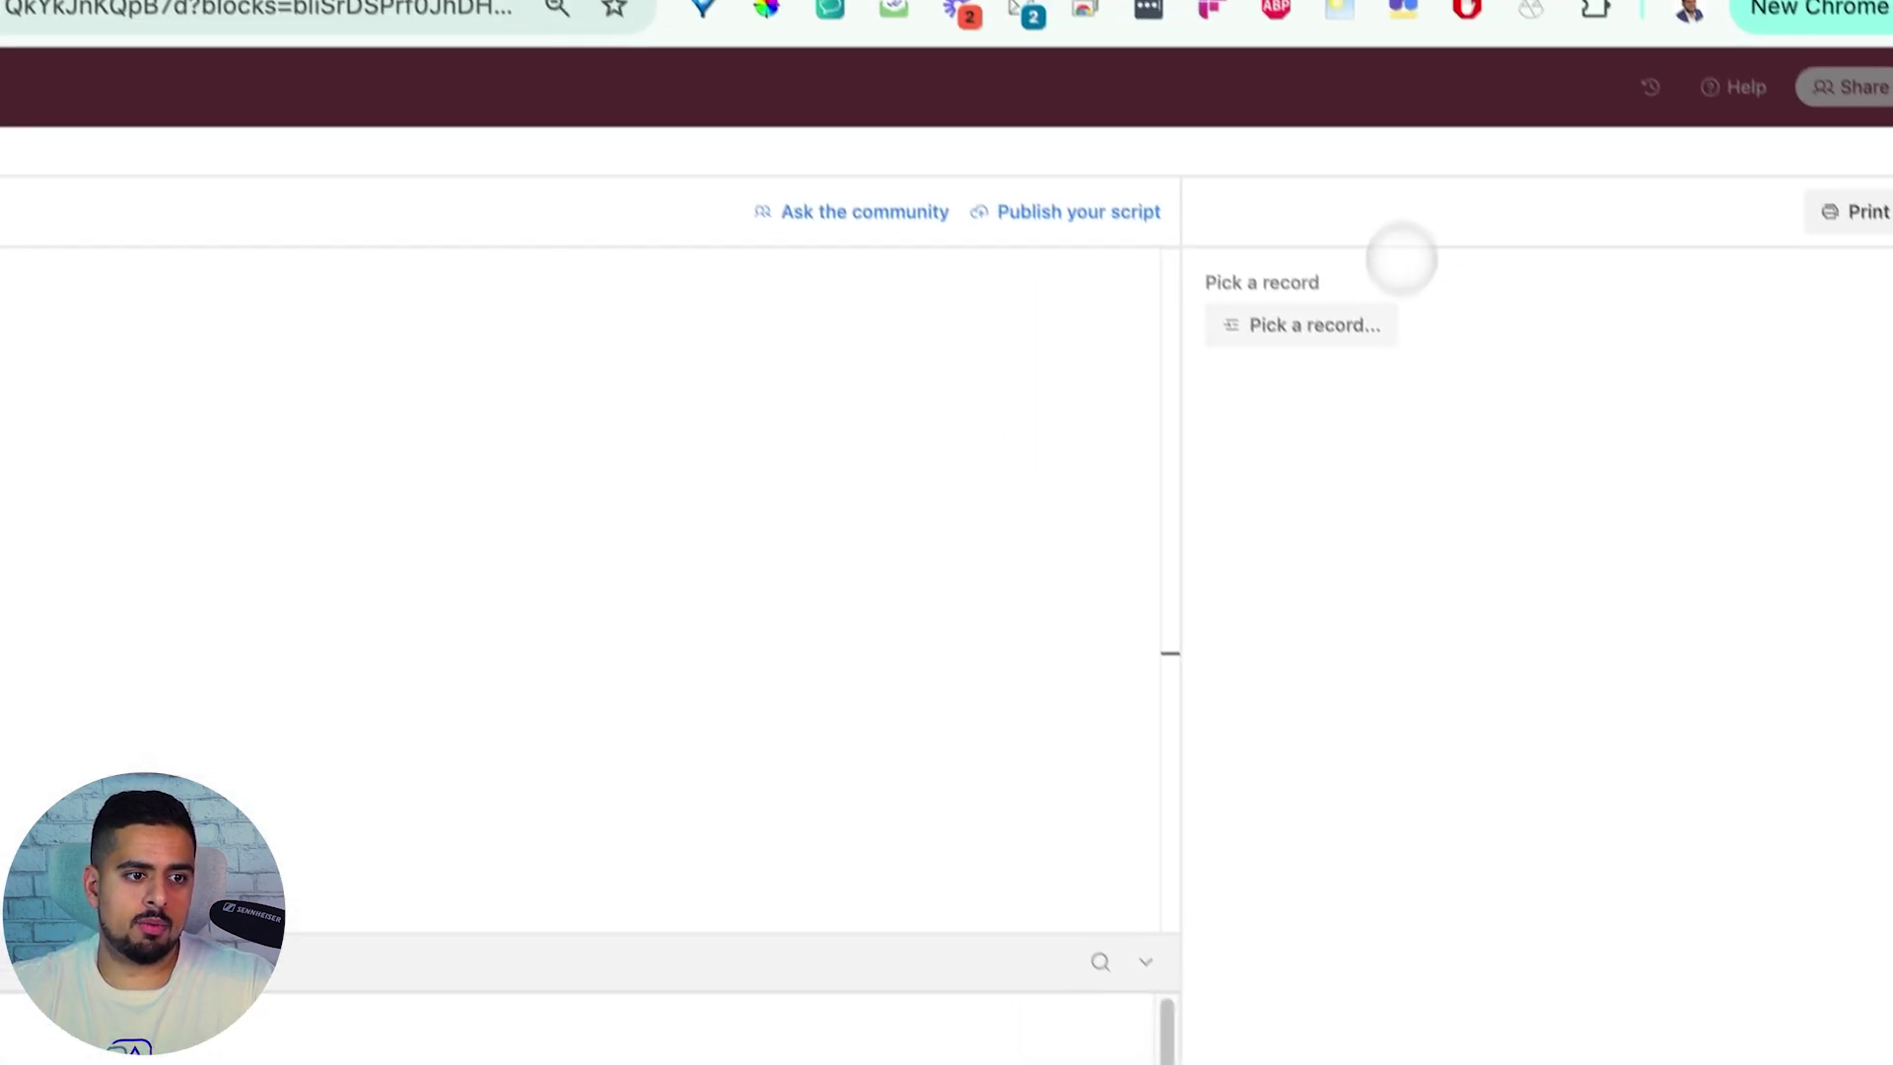
left_click(1168, 103)
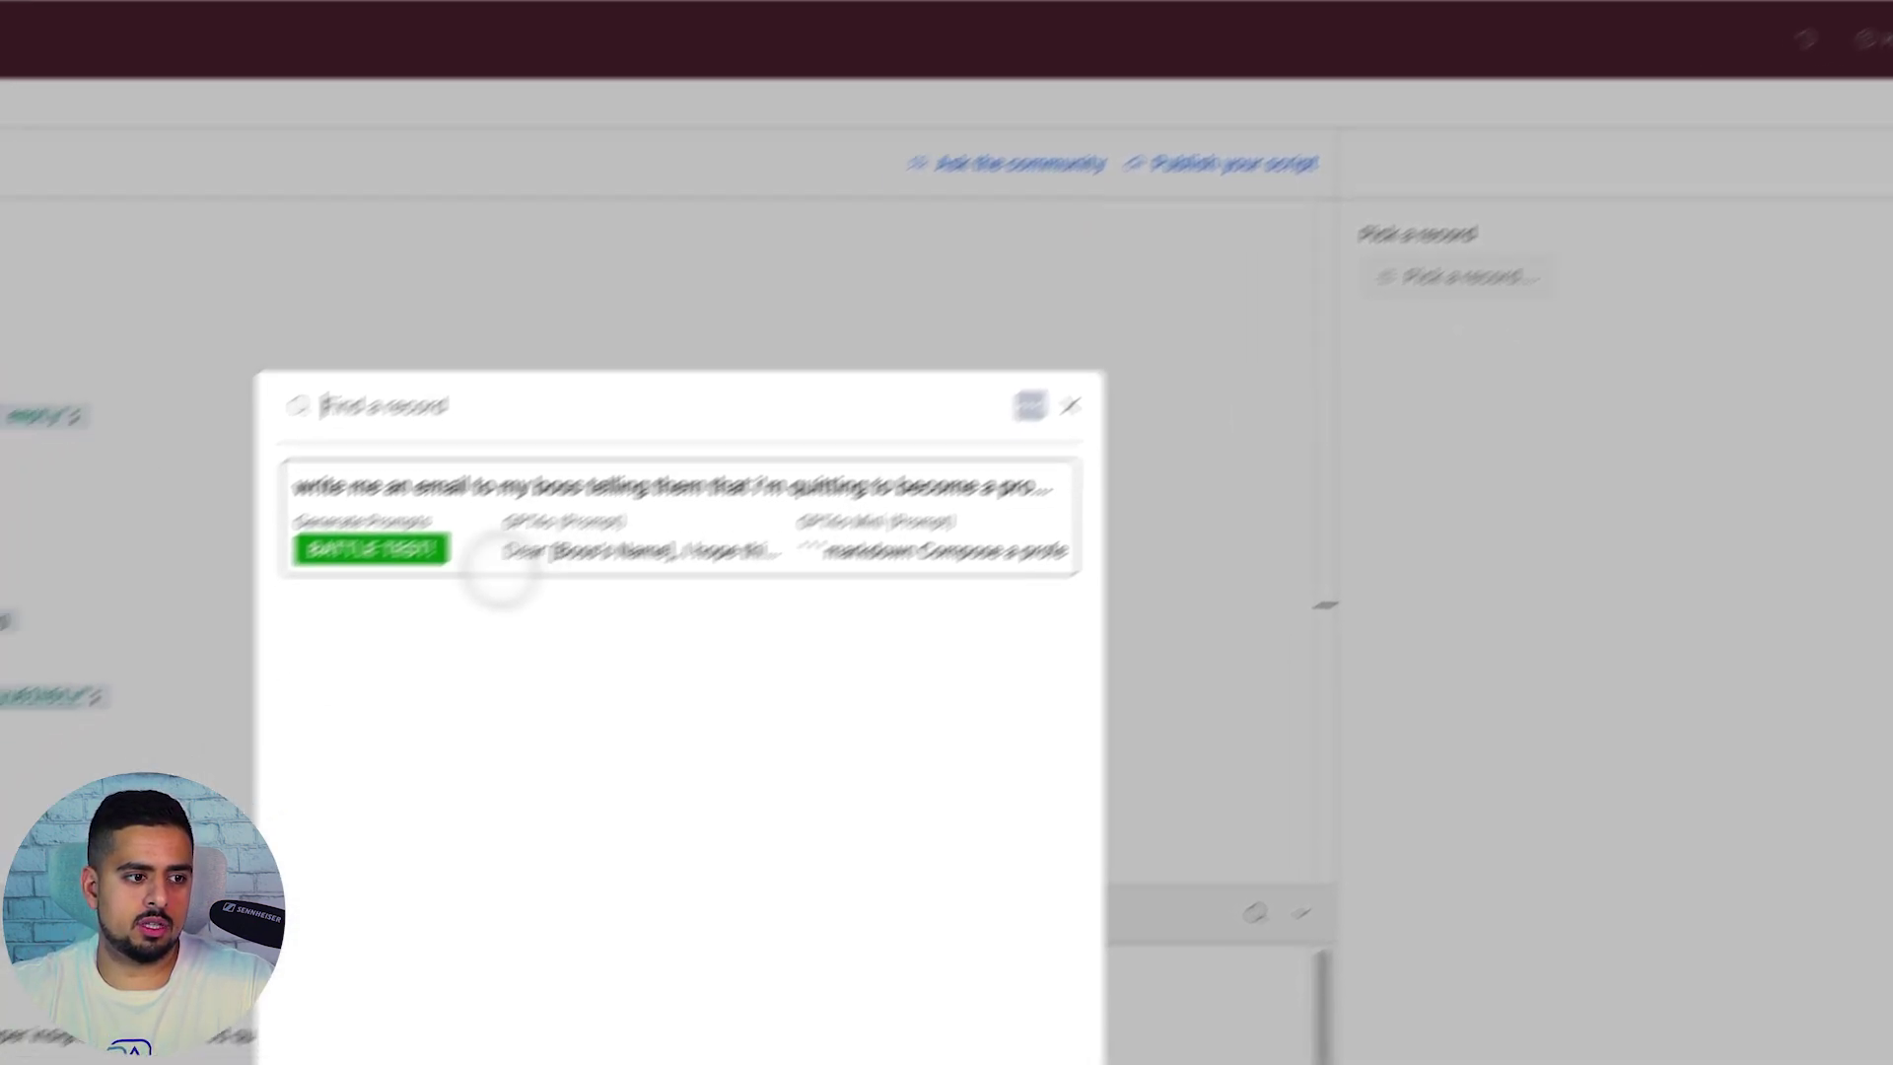
left_click(498, 566)
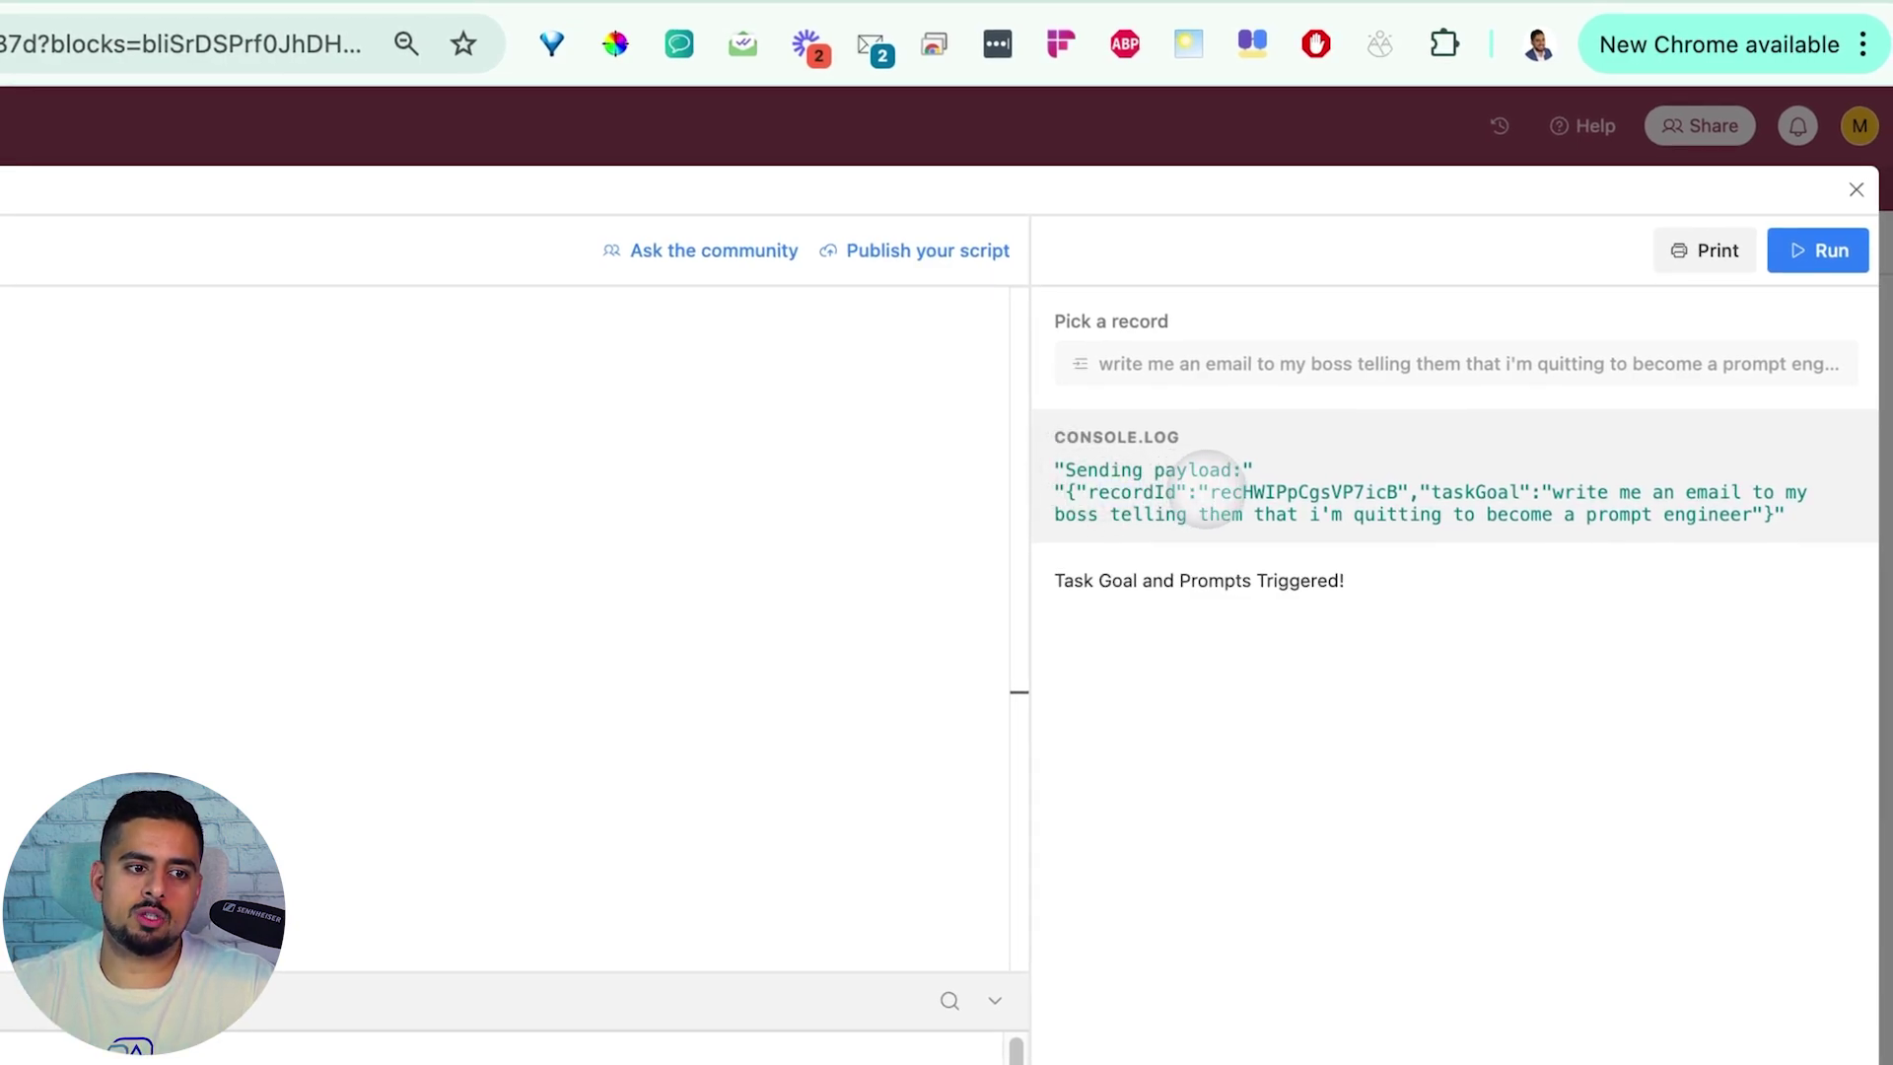
left_click_drag(1210, 490, 1425, 483)
mouse_move(1548, 481)
left_mouse_down()
mouse_move(1719, 515)
mouse_move(1563, 491)
left_mouse_up()
left_click(1723, 515)
left_click(1533, 609)
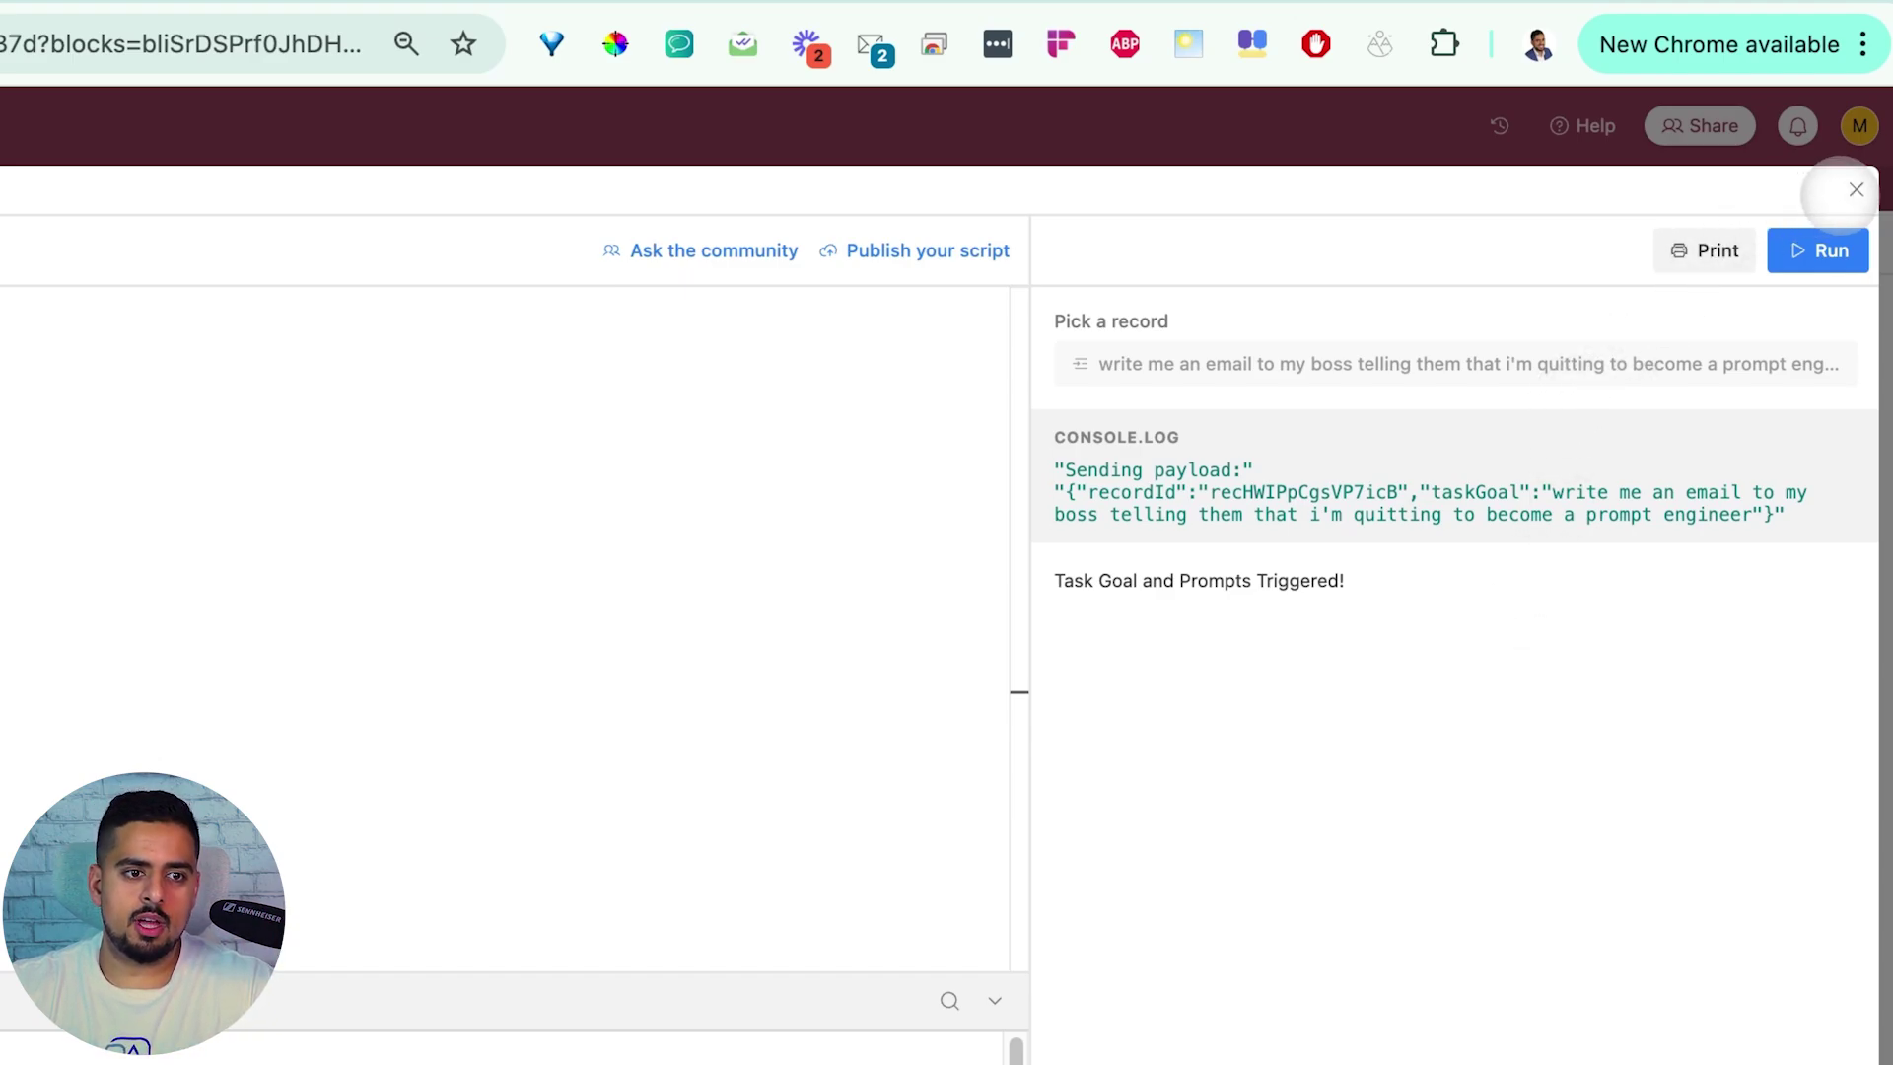
left_click(1855, 189)
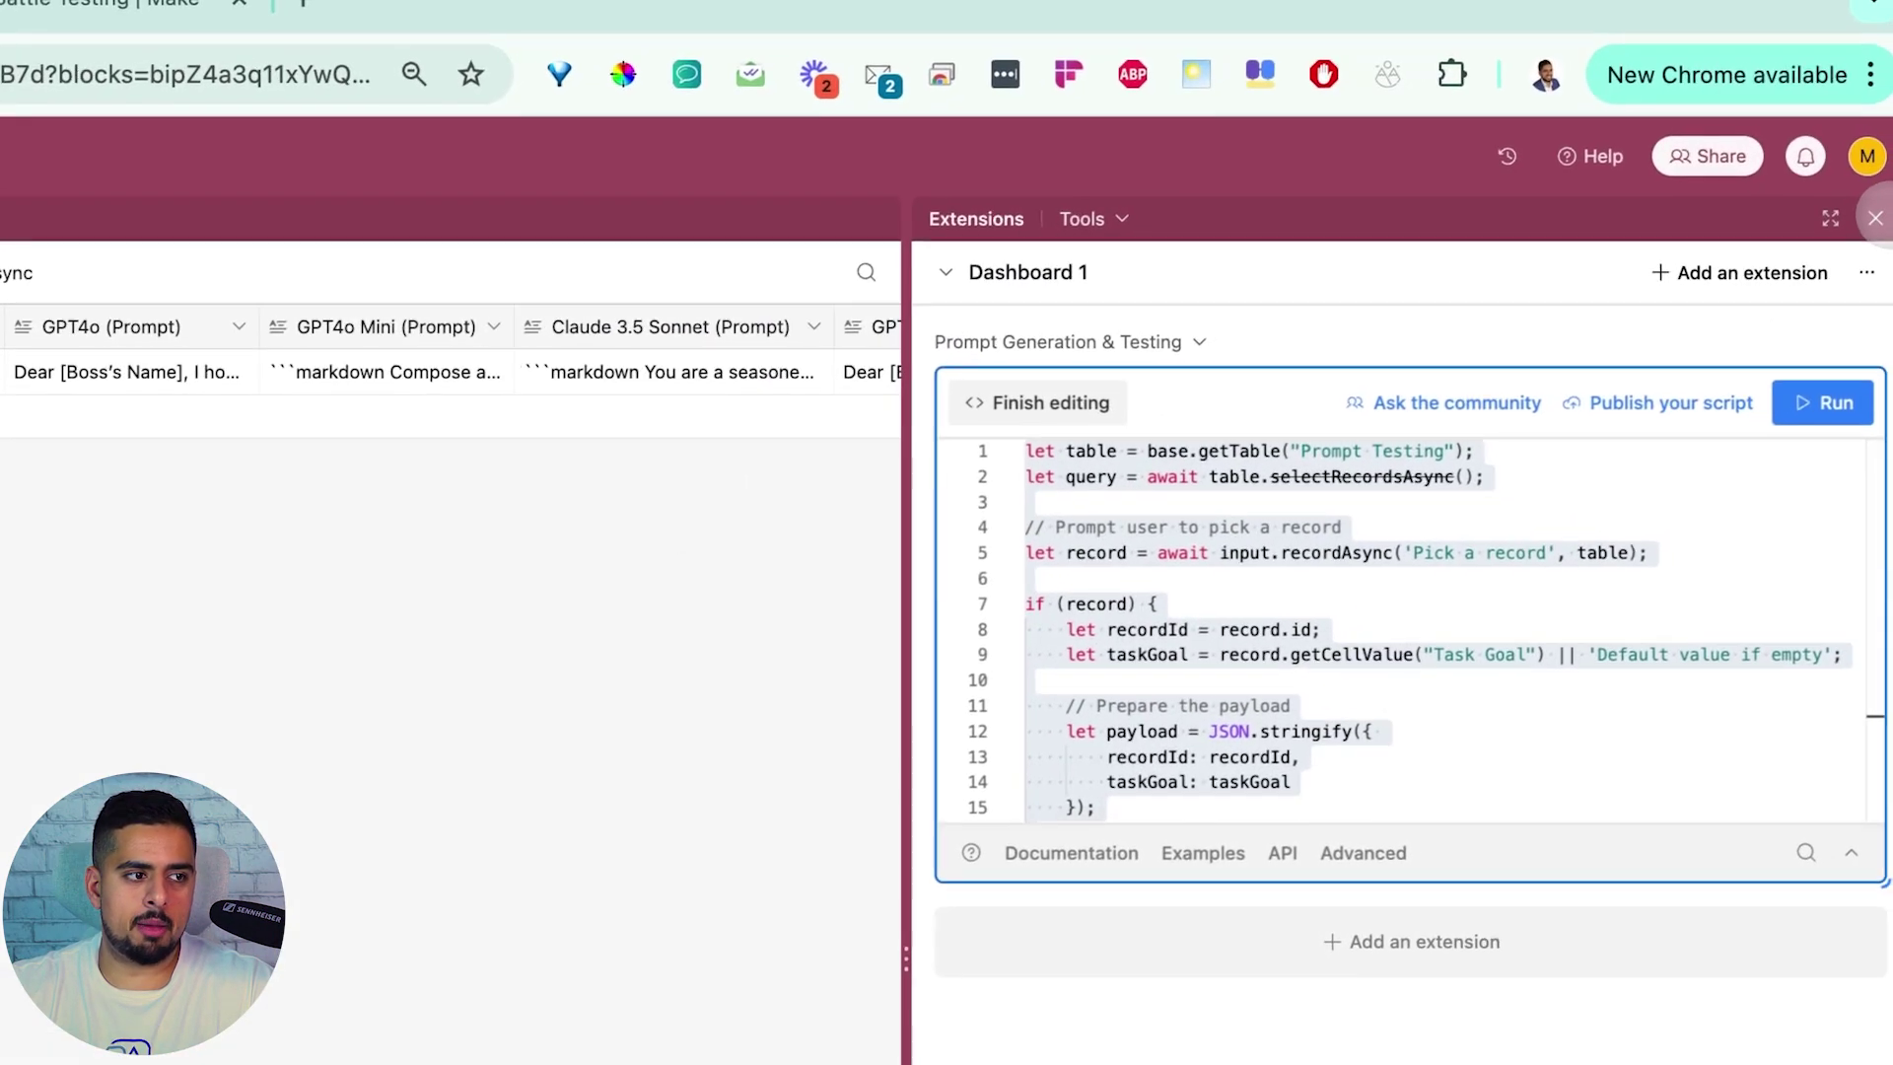
left_click(1880, 169)
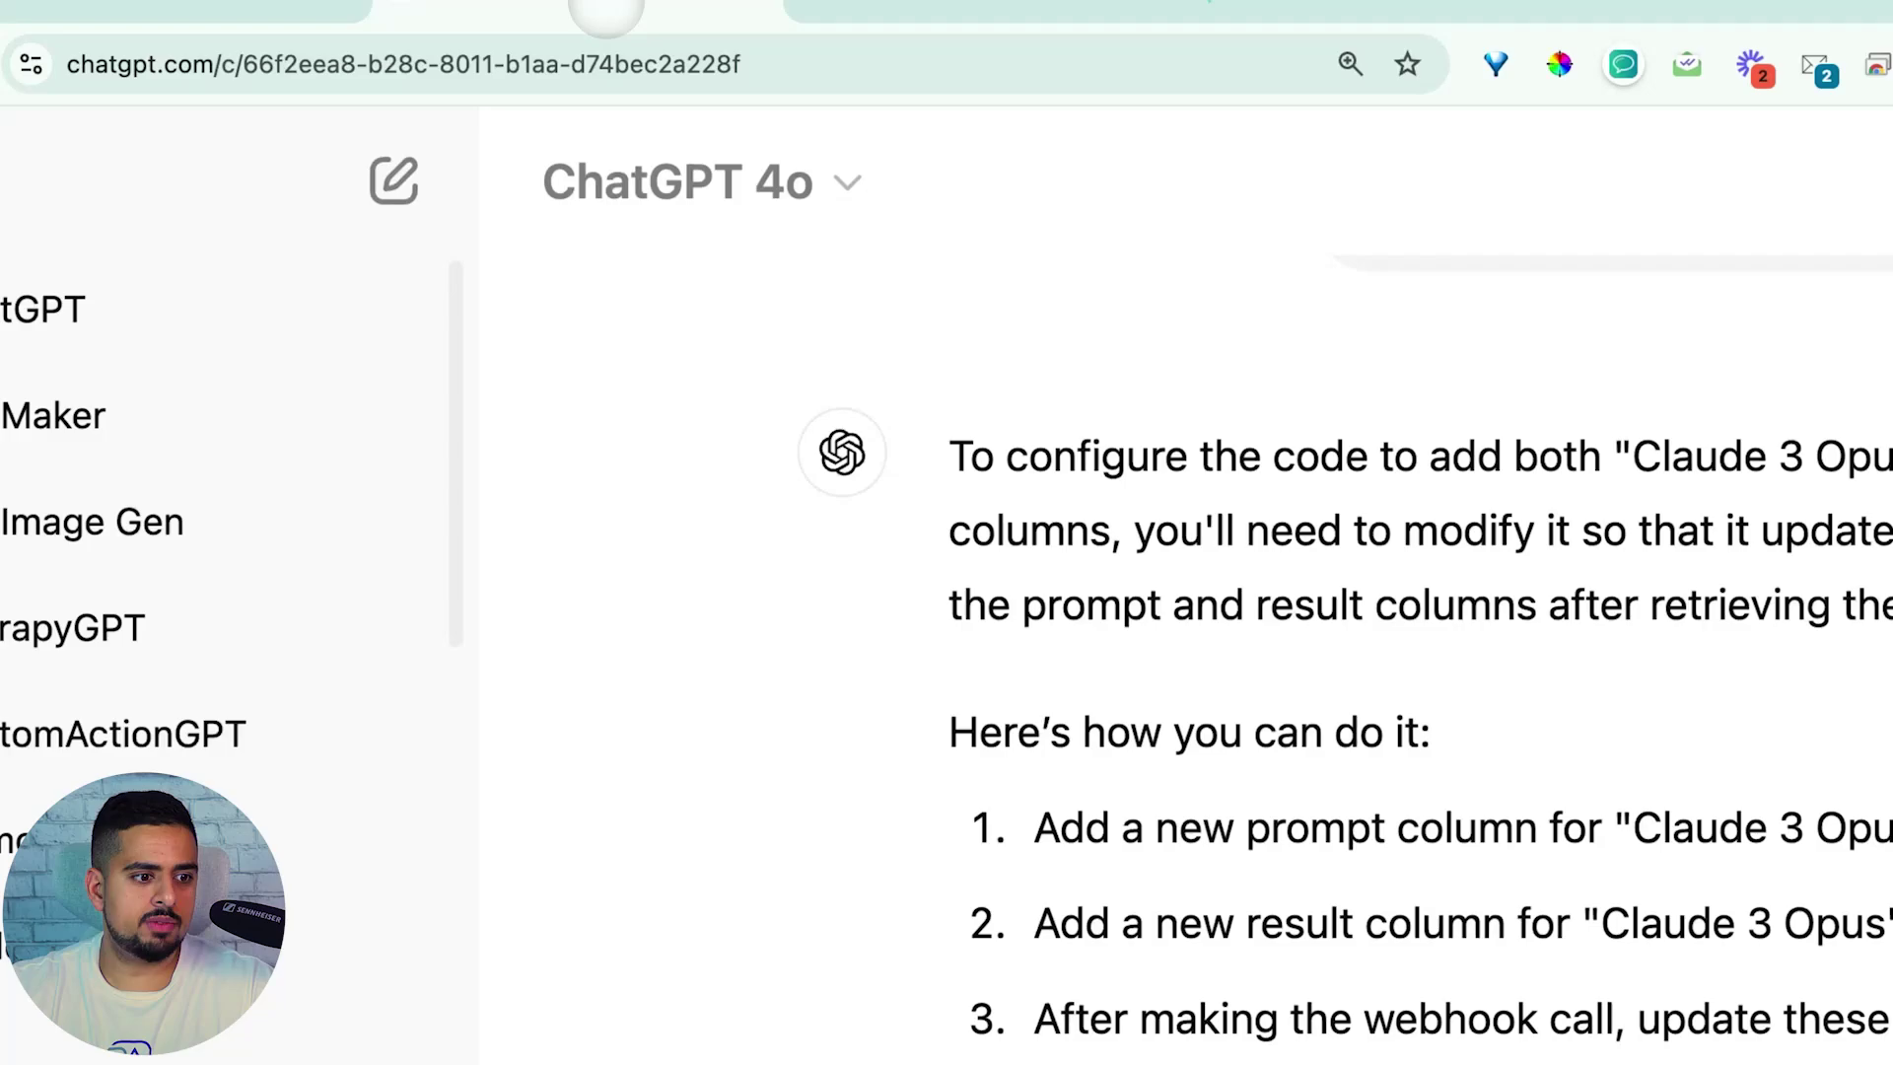
Scroll through ChatGPT's revised code, then switch to the Make Prompt Battle Testing scenario tab
scroll(1014, 744, "down", 15)
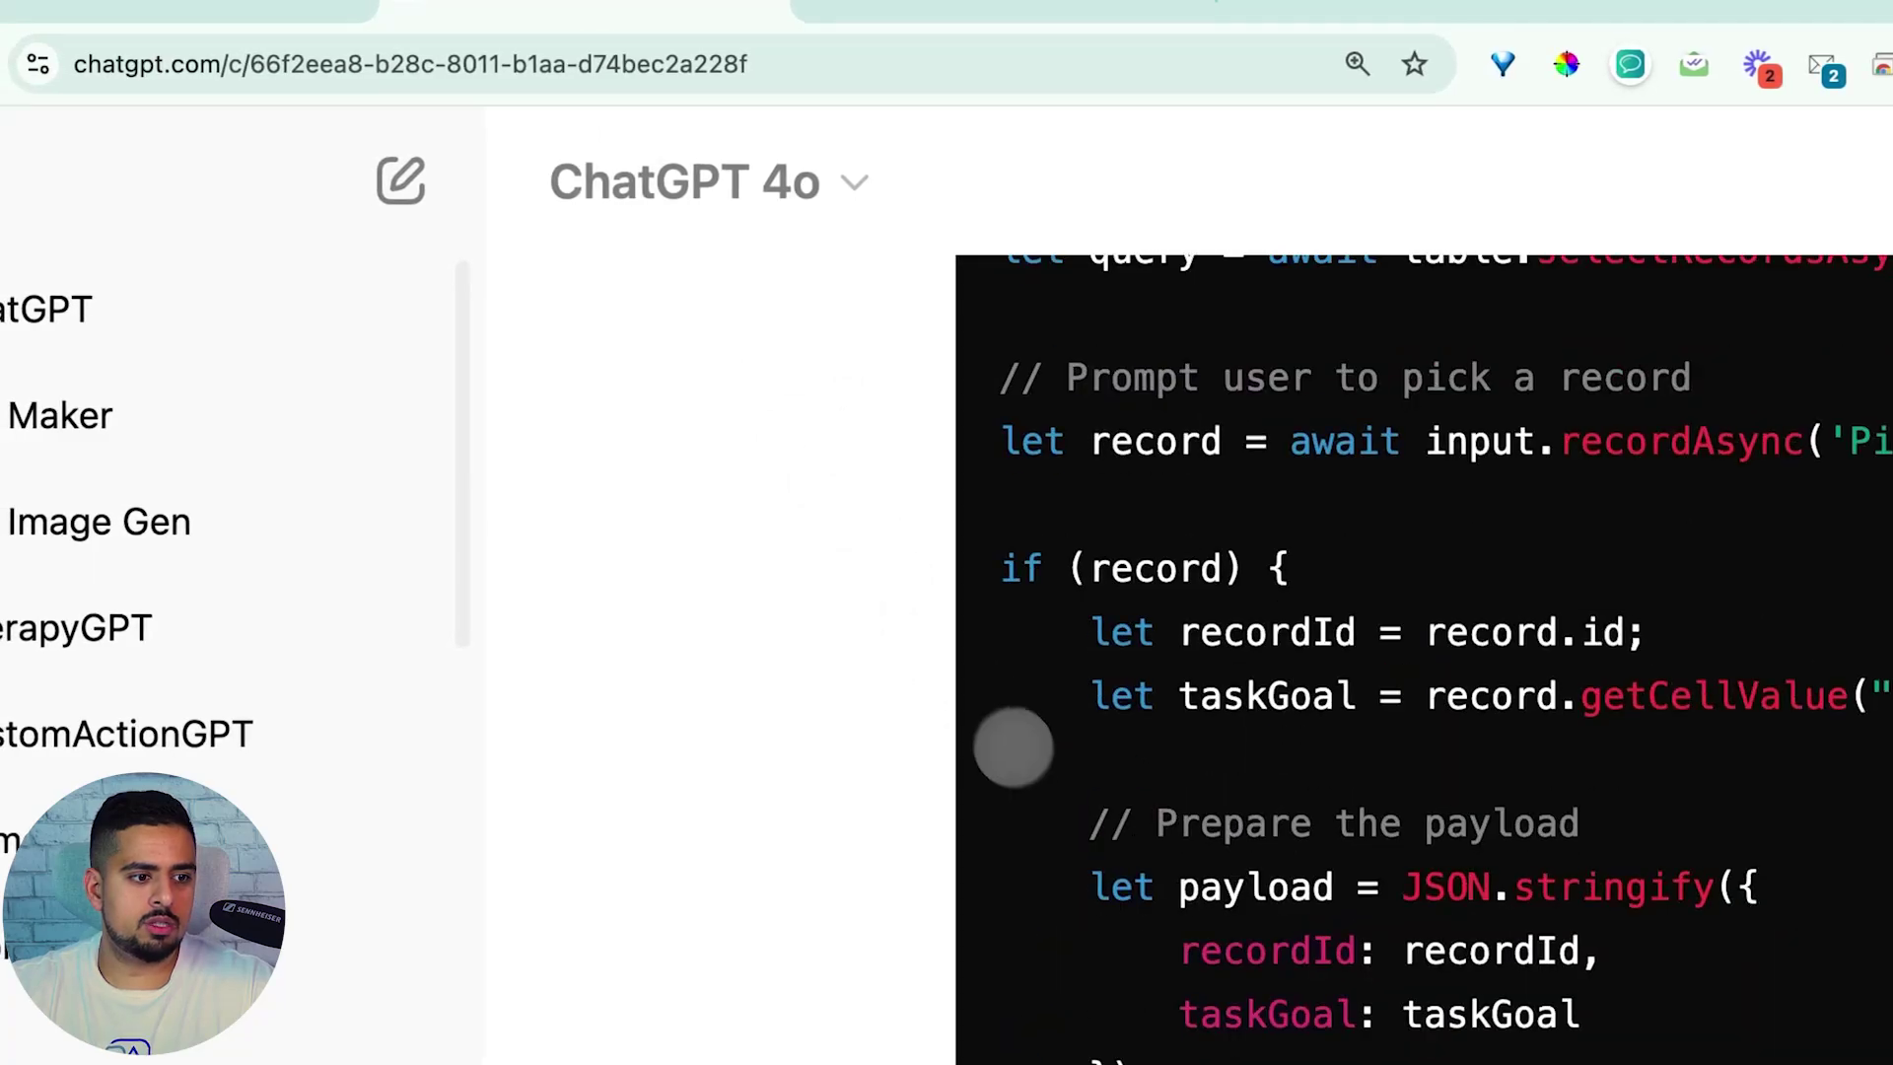
scroll(1000, 795, "up", 10)
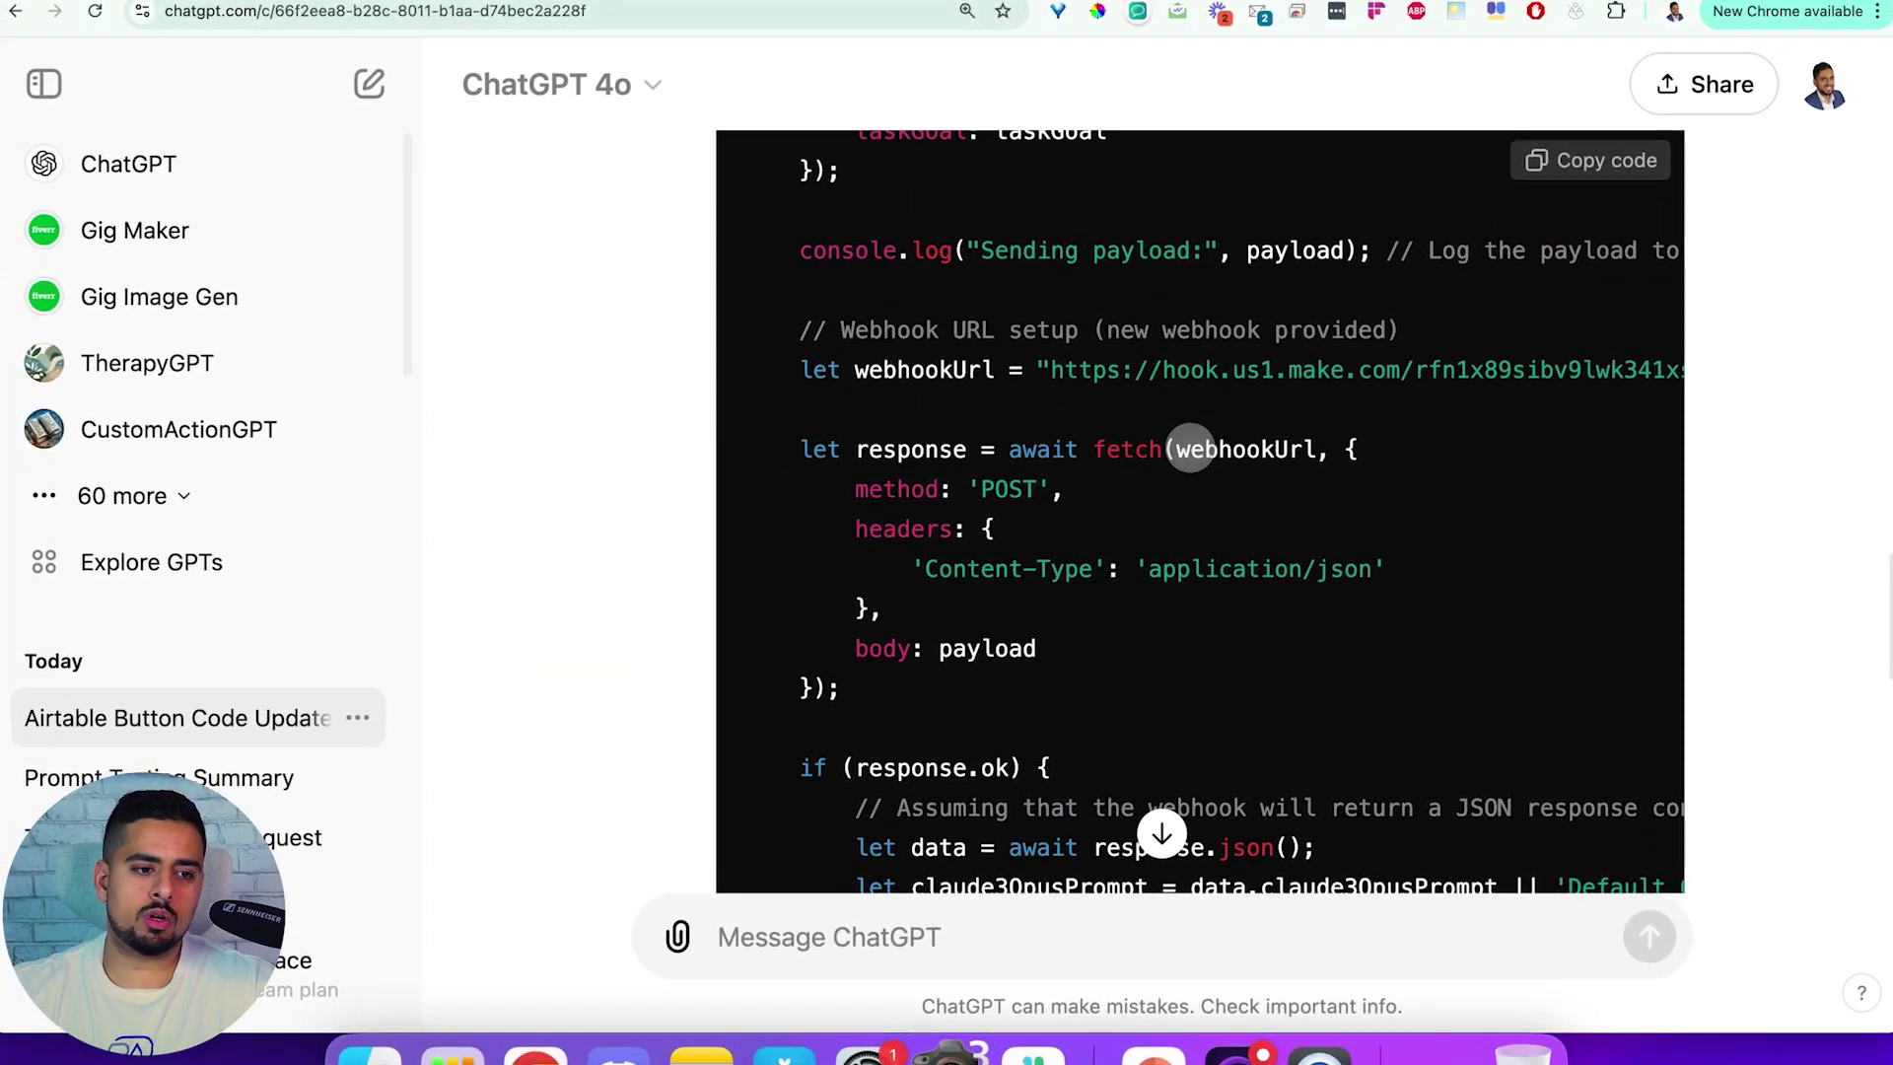
scroll(1174, 448, "down", 5)
scroll(1189, 448, "down", 1)
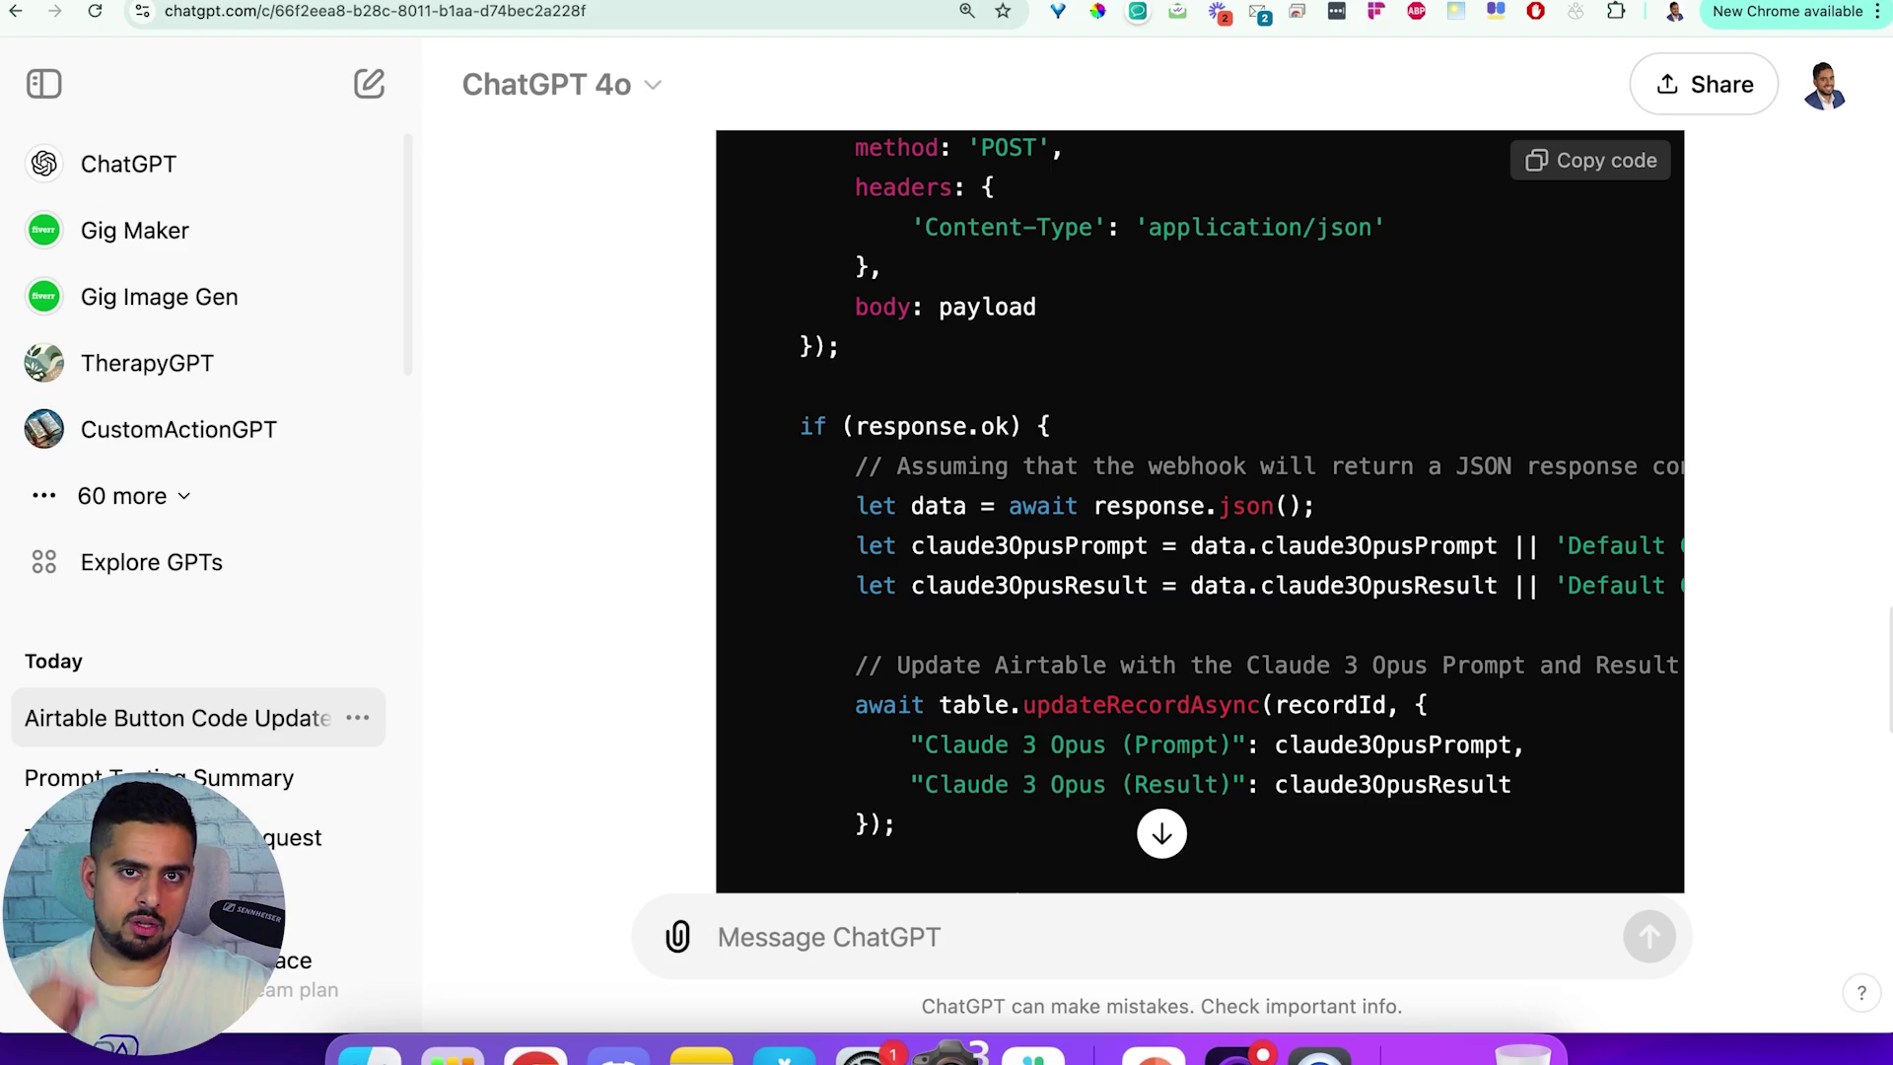
left_click(867, 2)
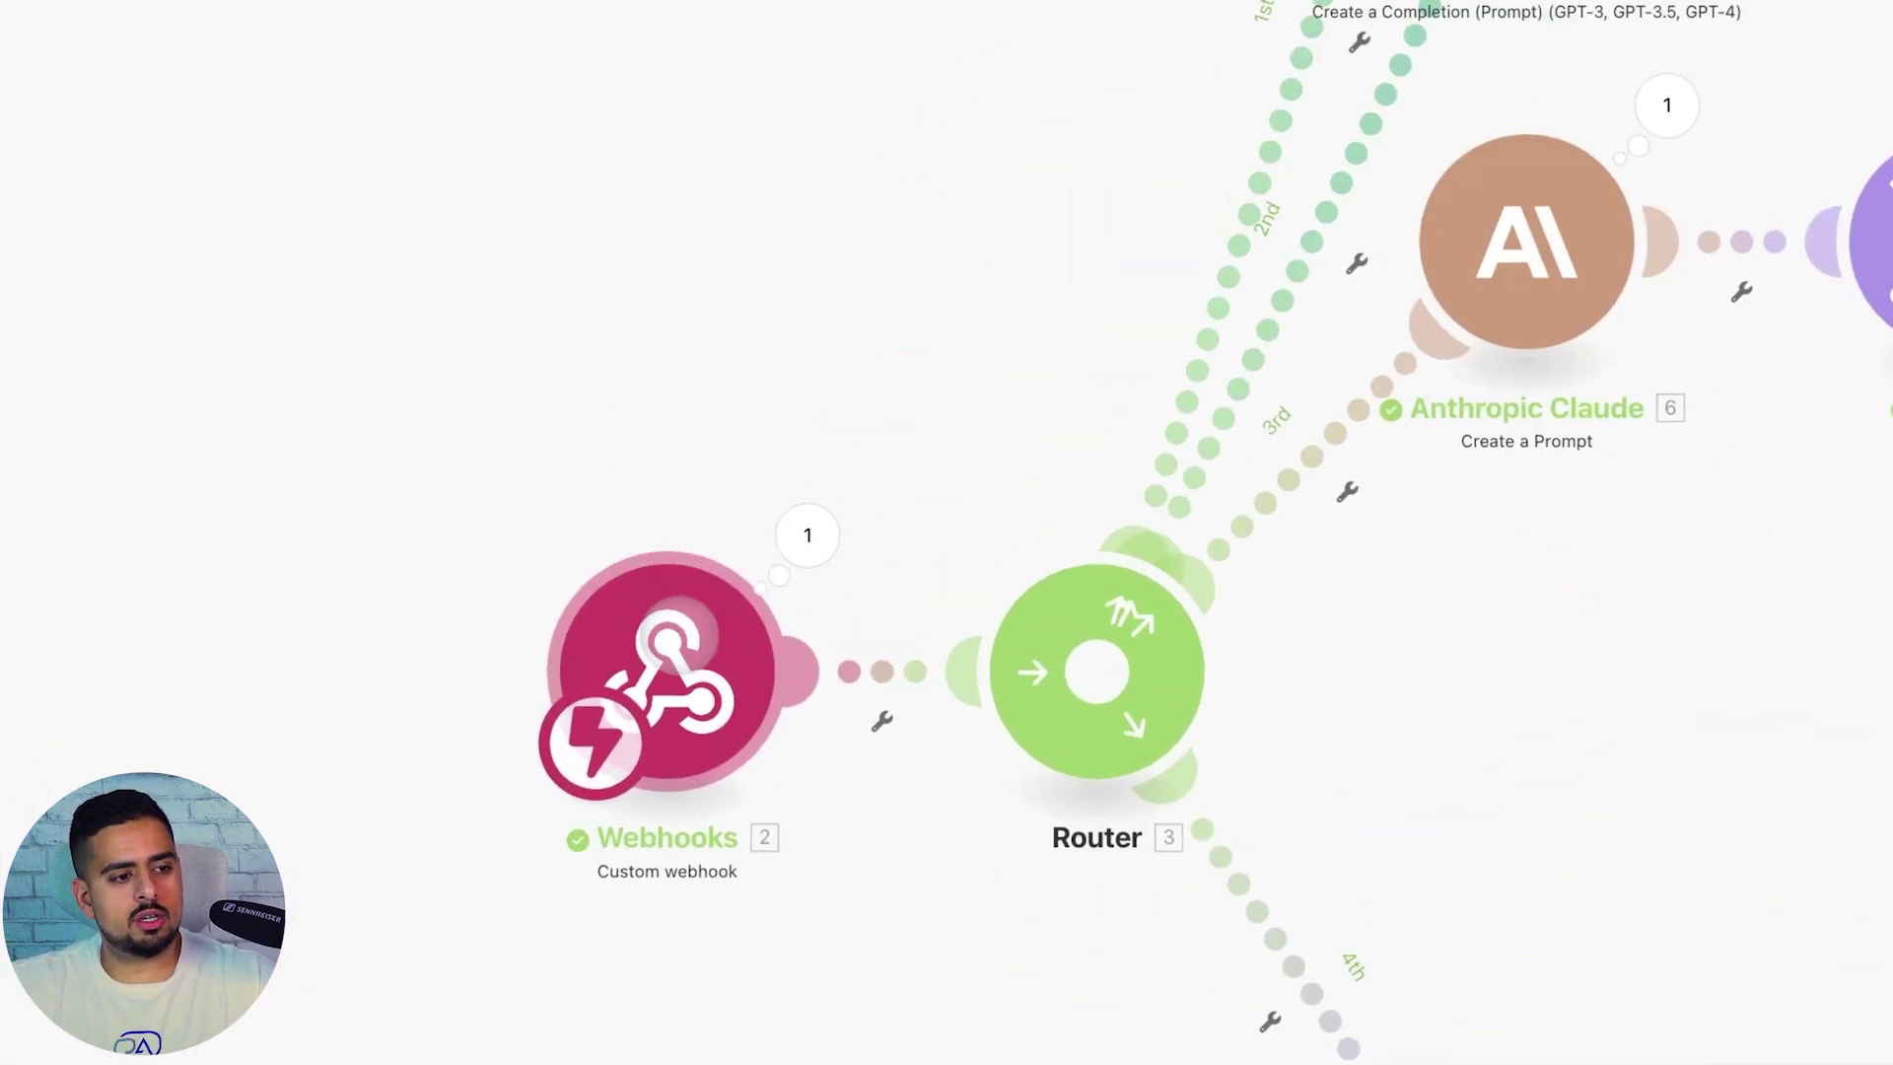
Inspect the Webhooks trigger's last received data, highlighting the recordId and taskGoal fields
left_click(668, 674)
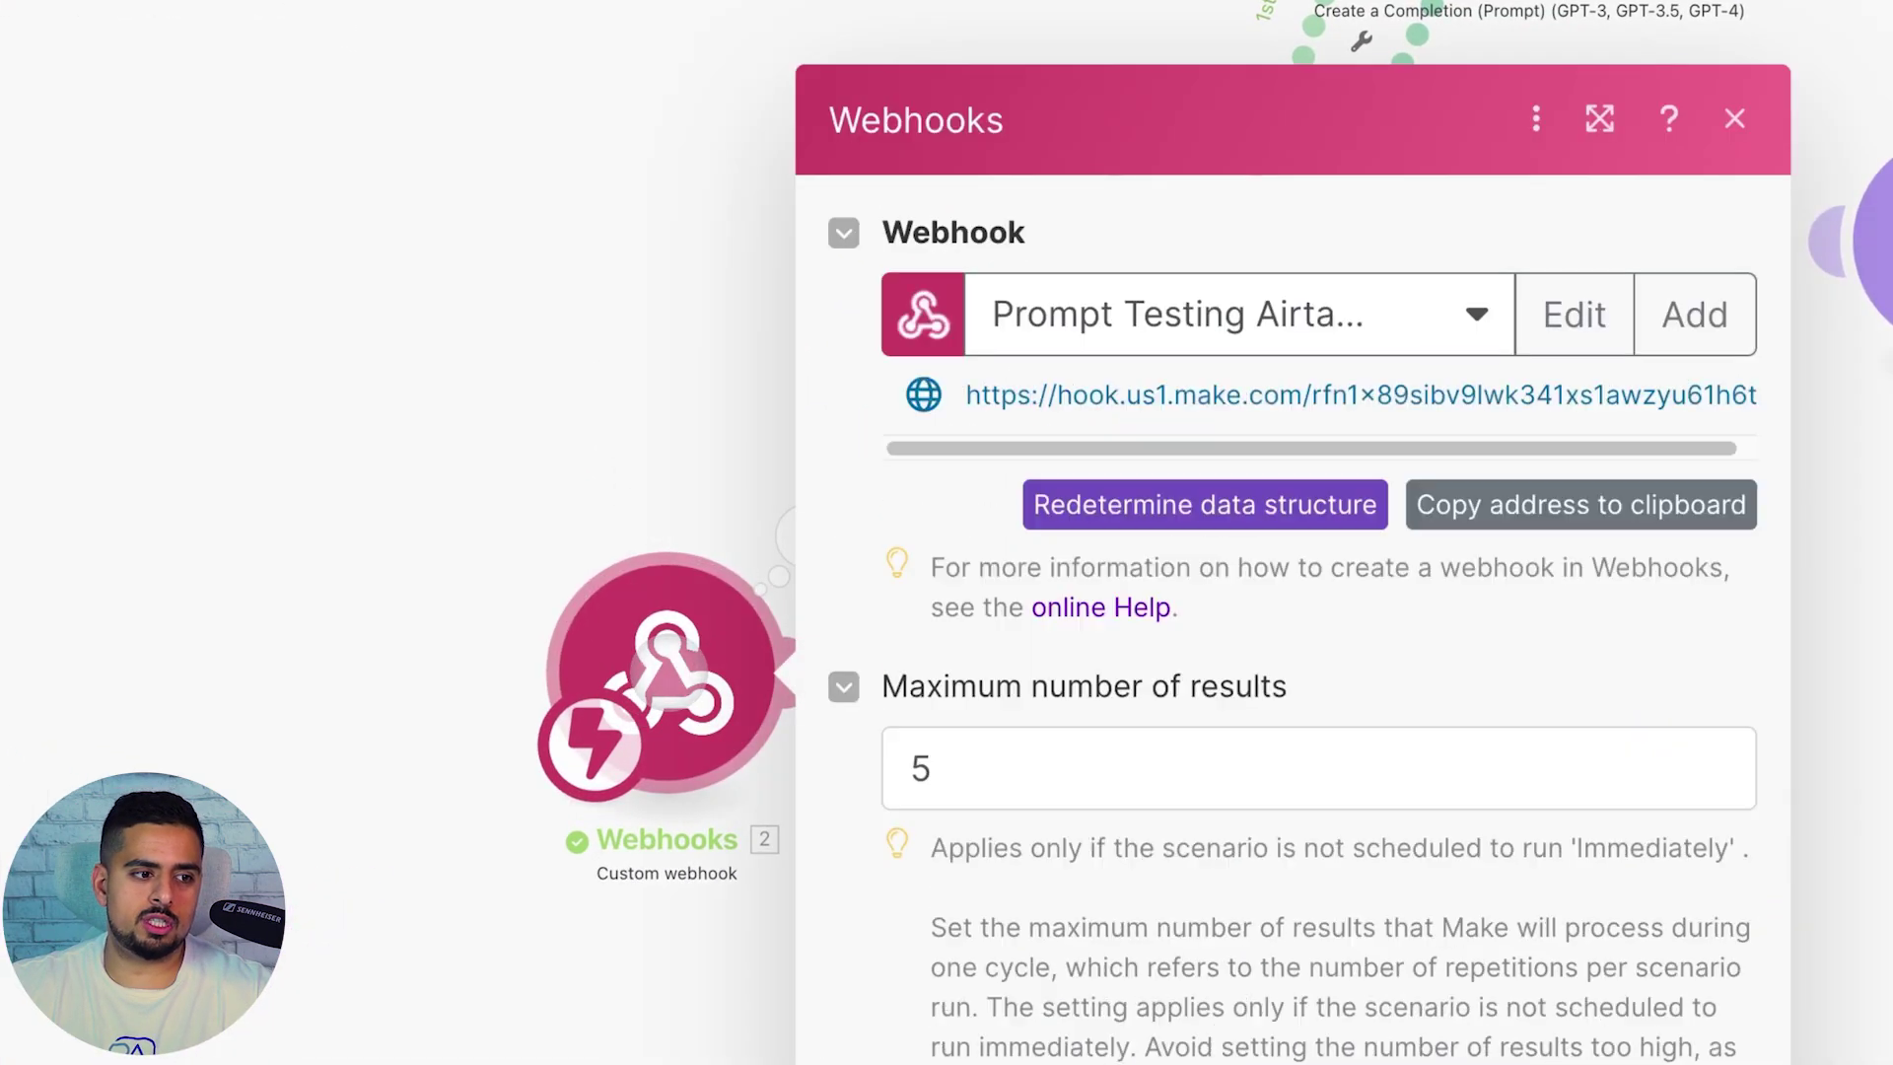
left_click(418, 240)
left_click(783, 513)
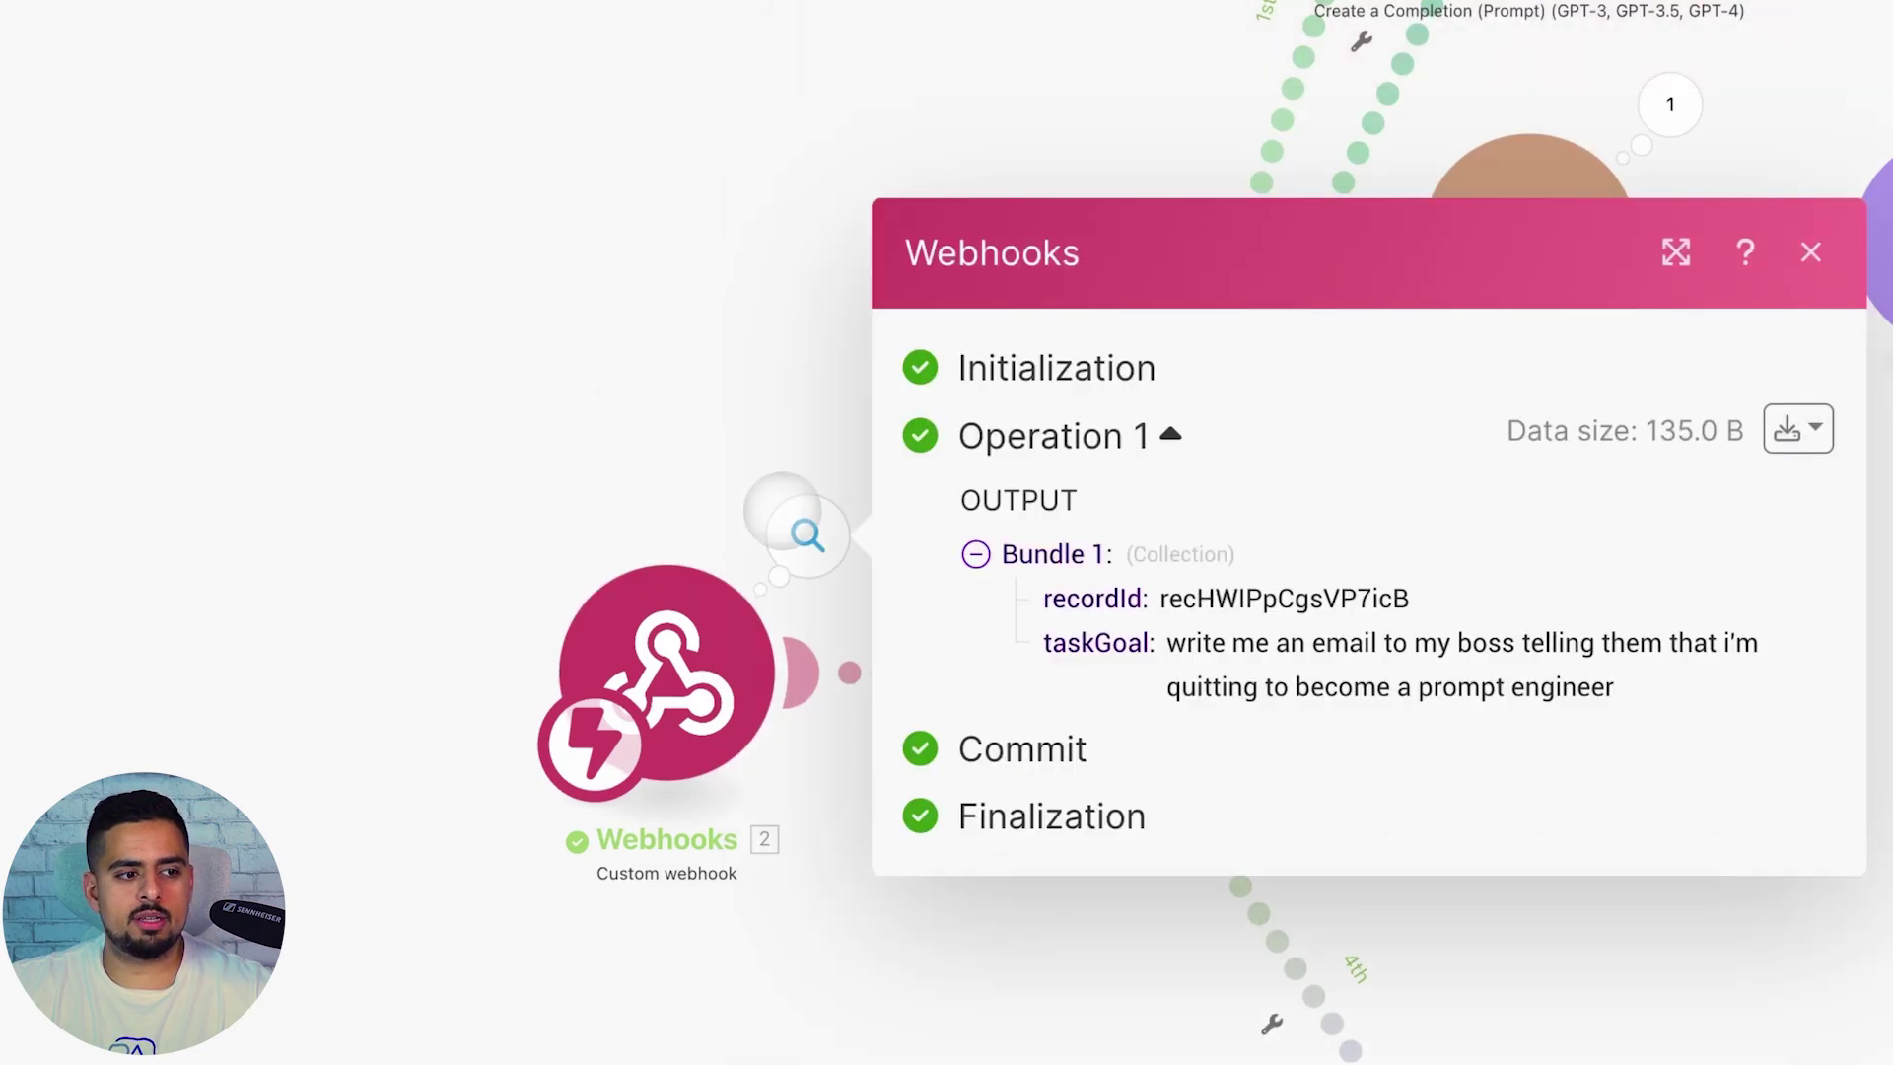
left_click_drag(1045, 599, 1134, 643)
left_click(1137, 602)
left_click(1131, 642)
left_click(739, 483)
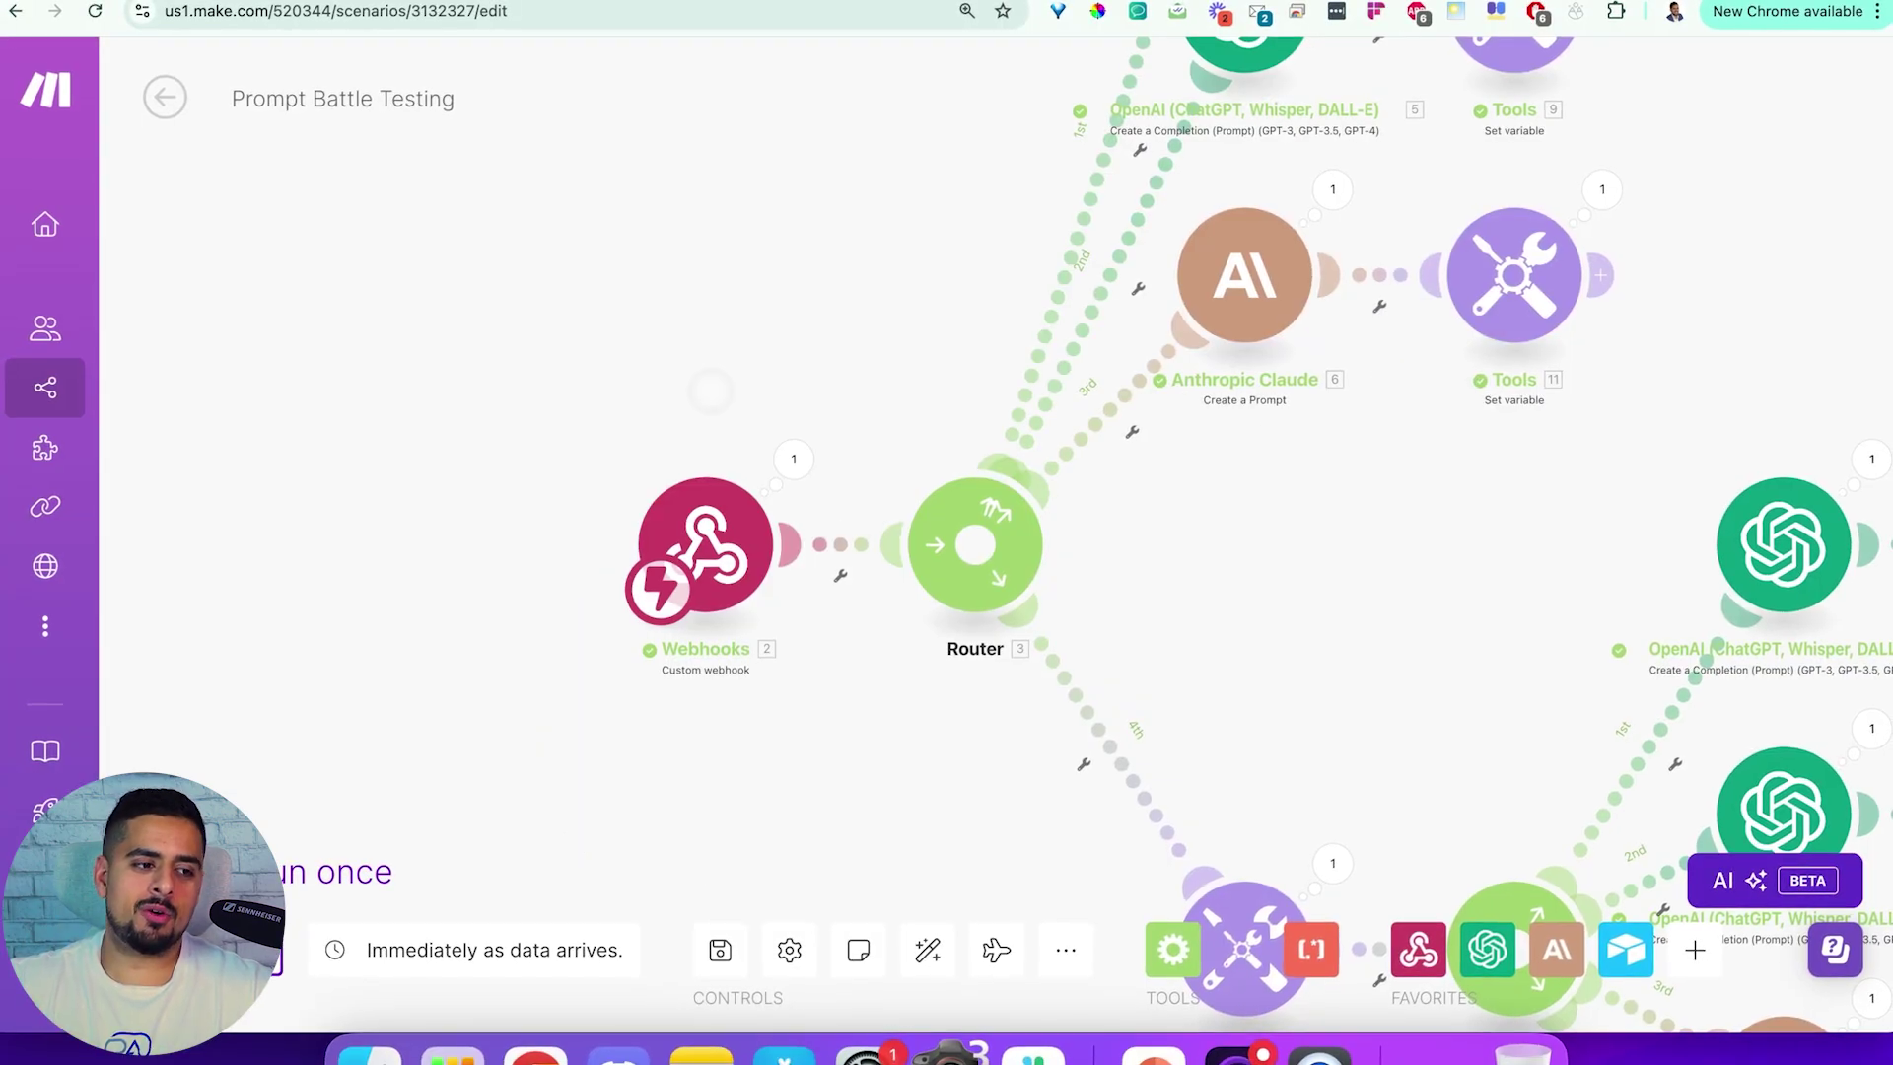
Add a Webhooks Custom webhook module and browse existing webhooks like Prompt Testing Airtable
left_click(455, 309)
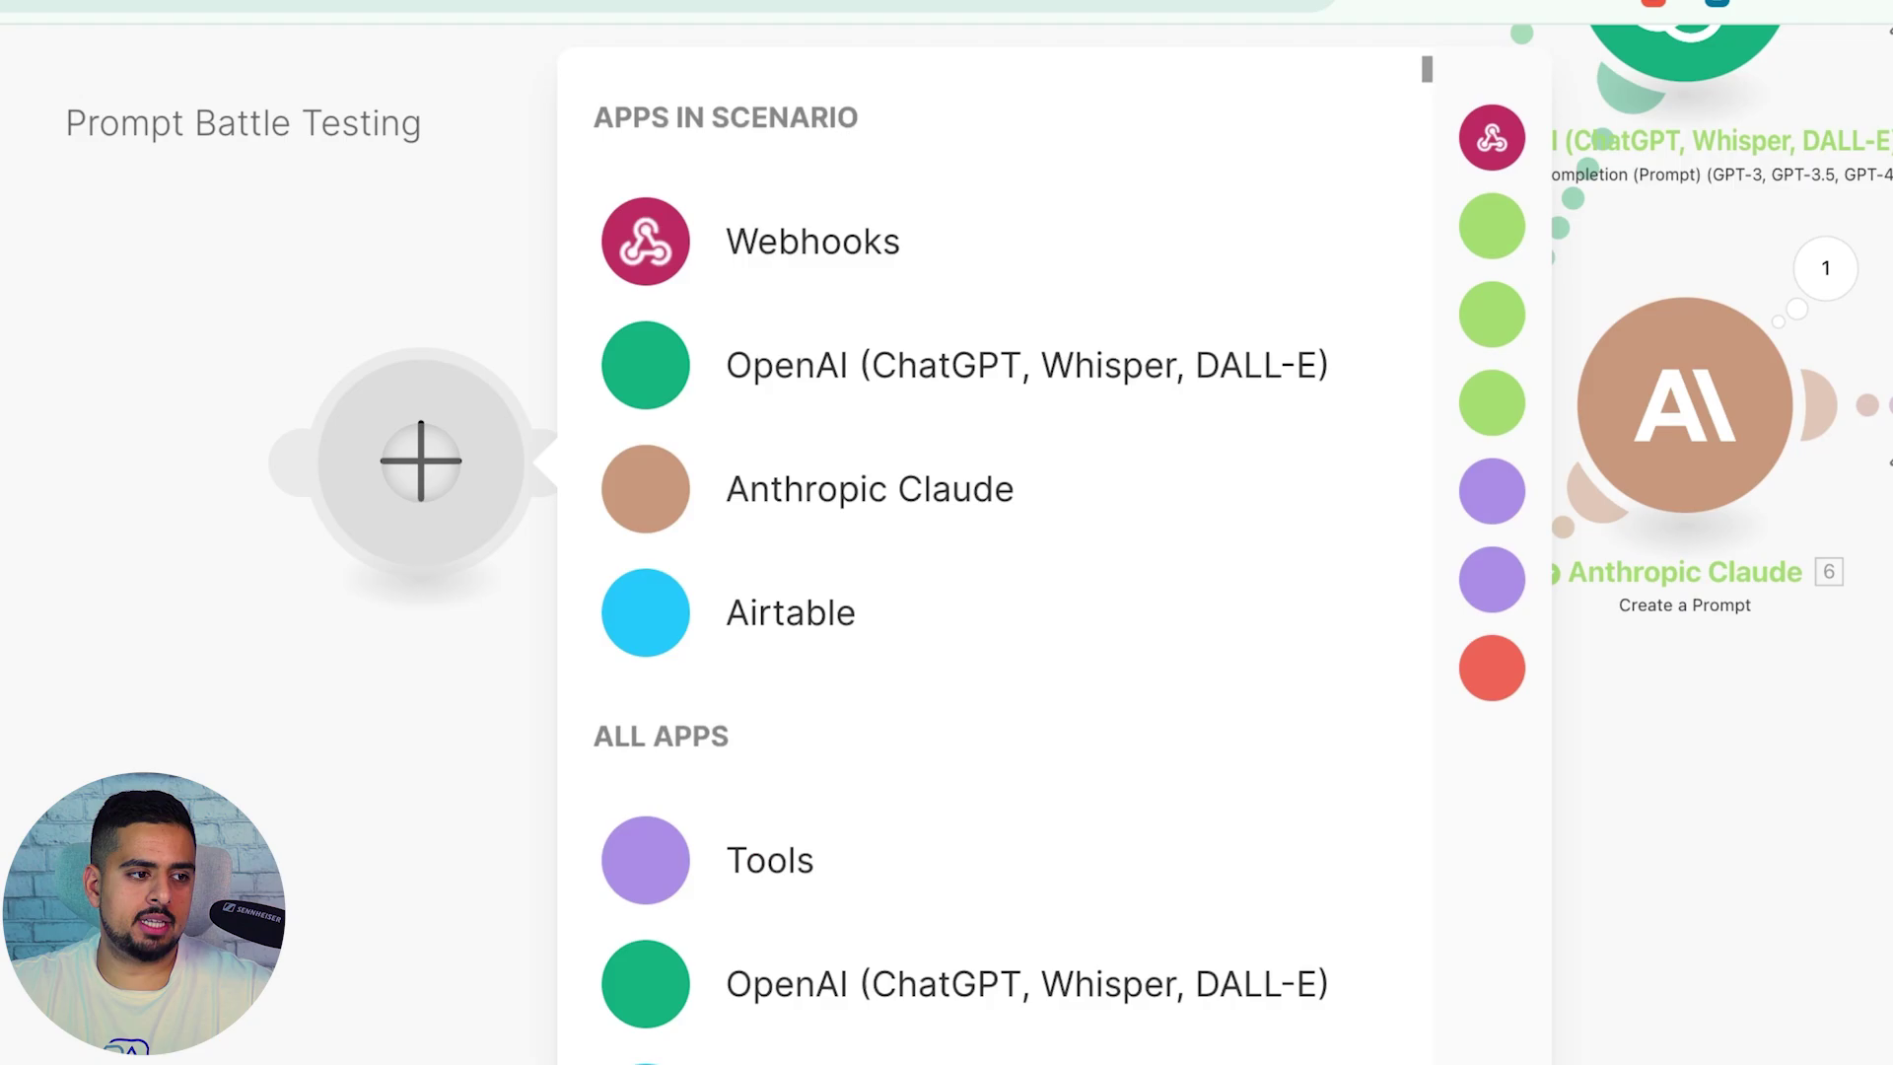
left_click(734, 262)
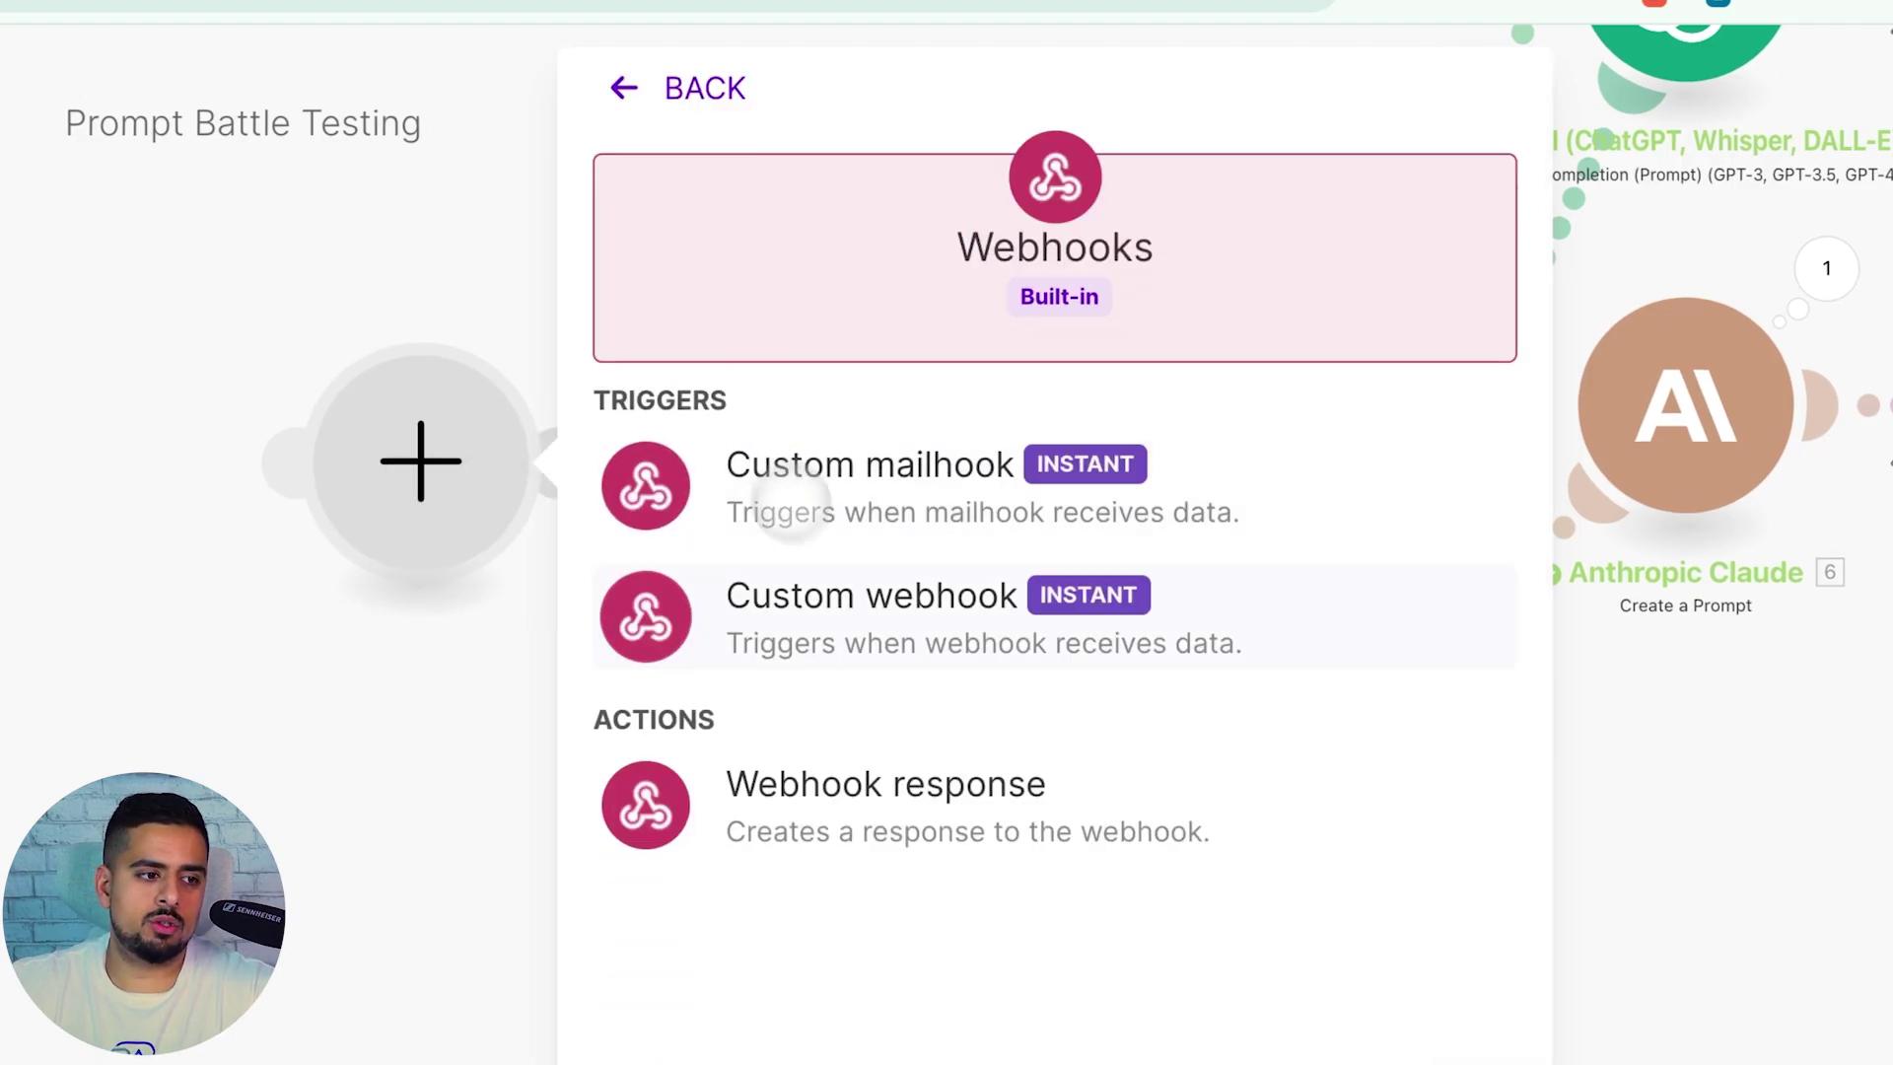
left_click(843, 595)
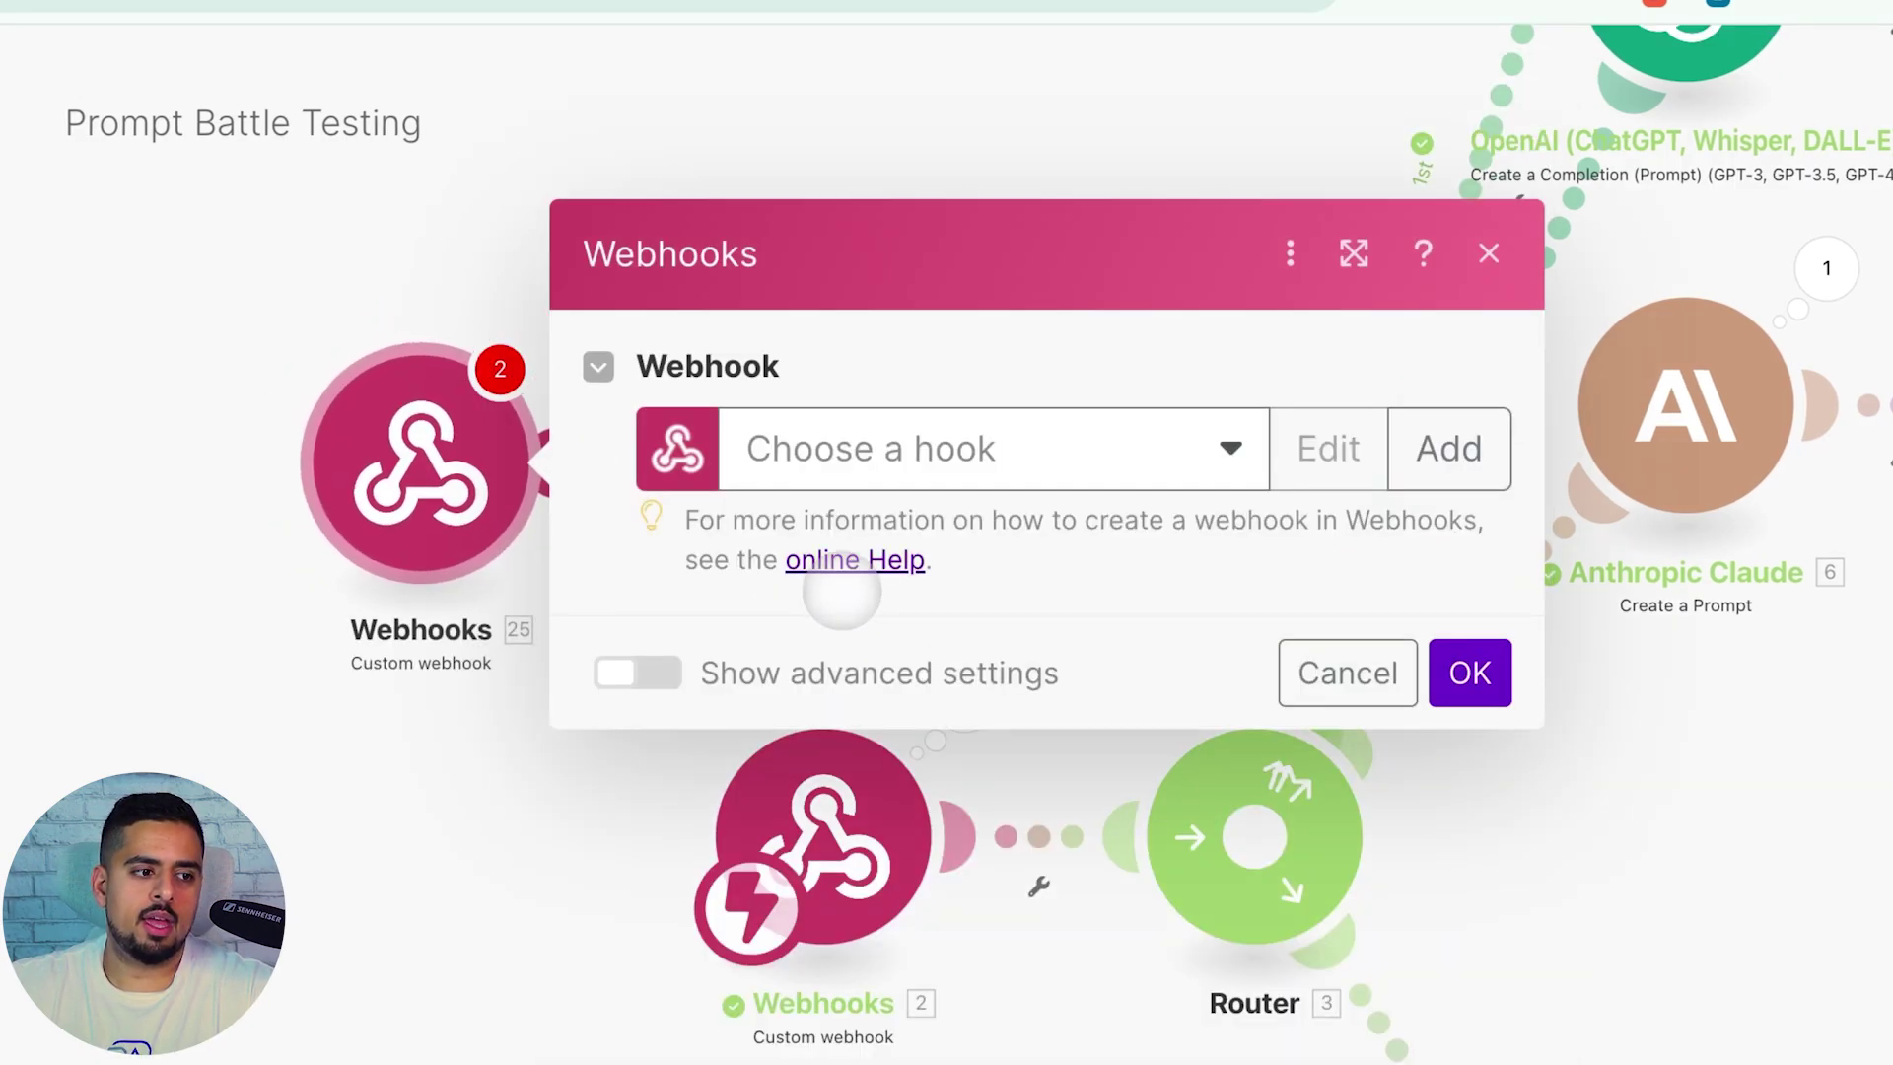
left_click(941, 453)
left_click(946, 523)
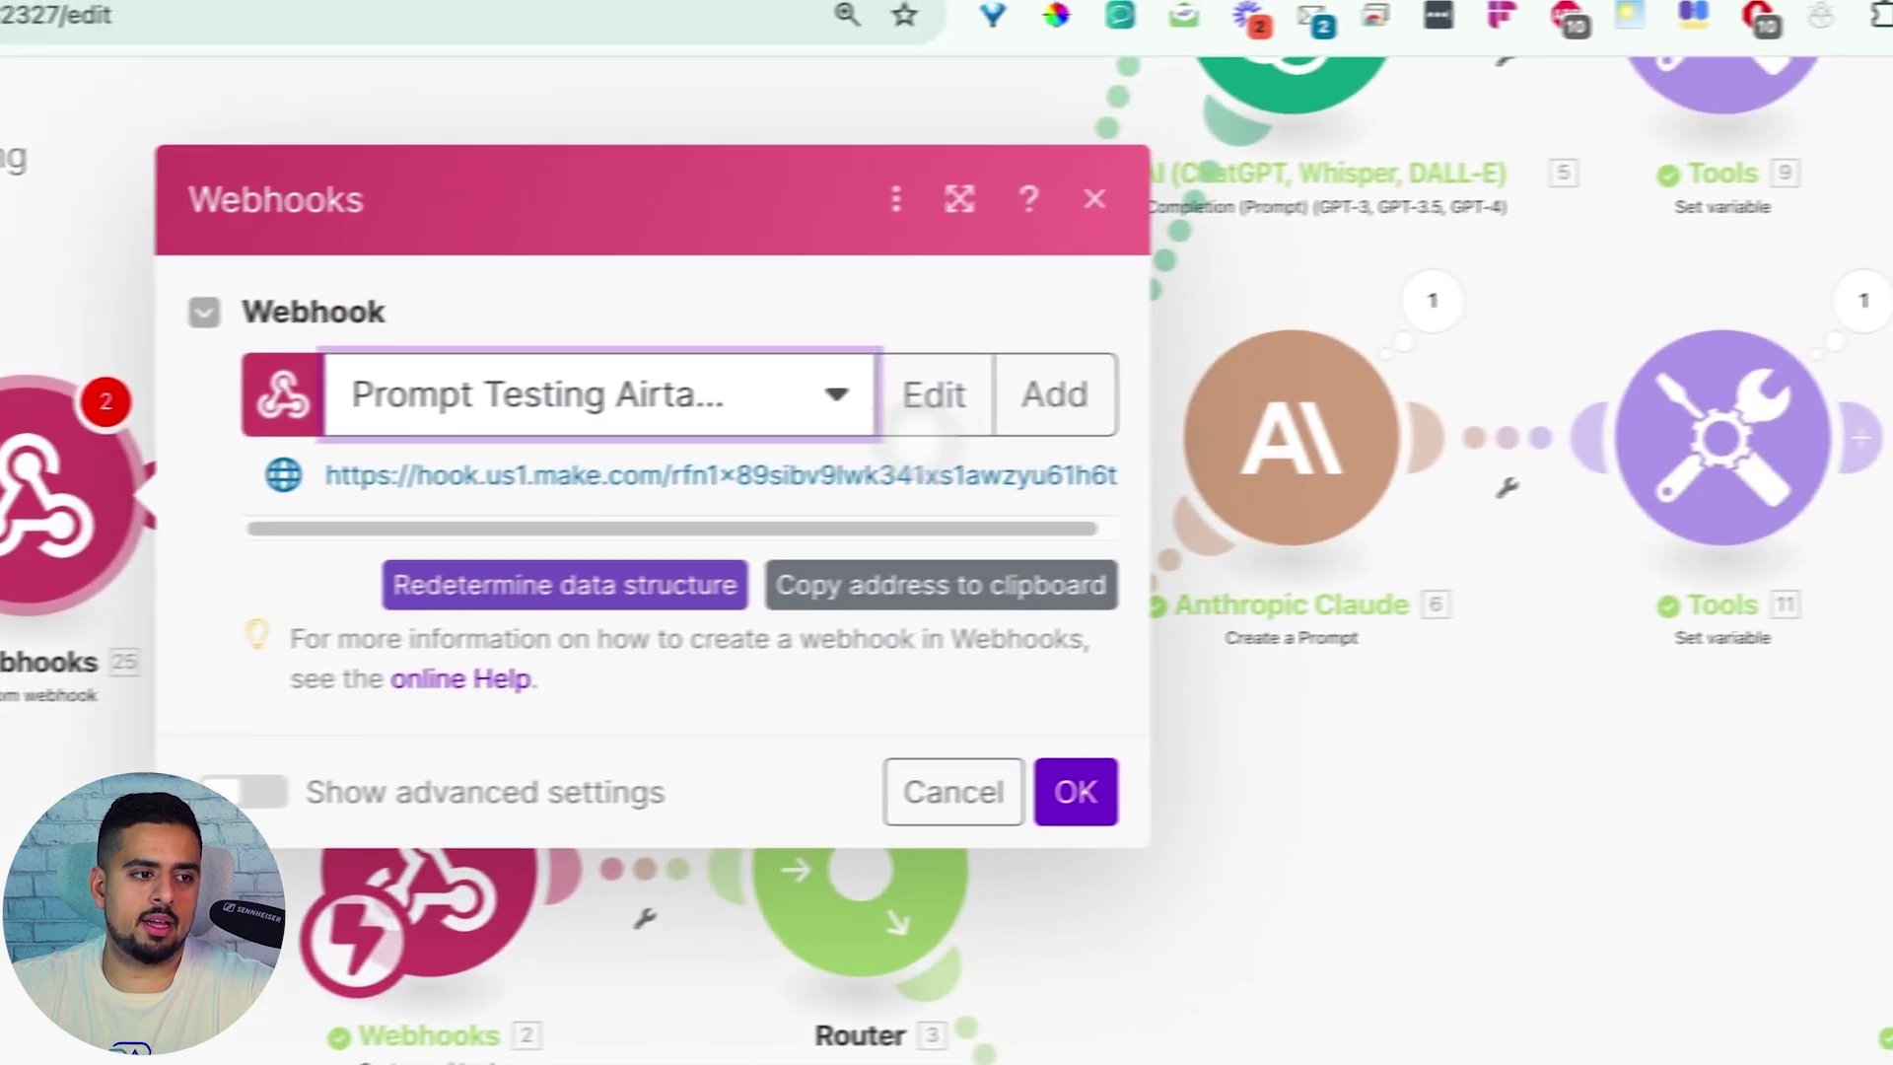
left_click(1122, 363)
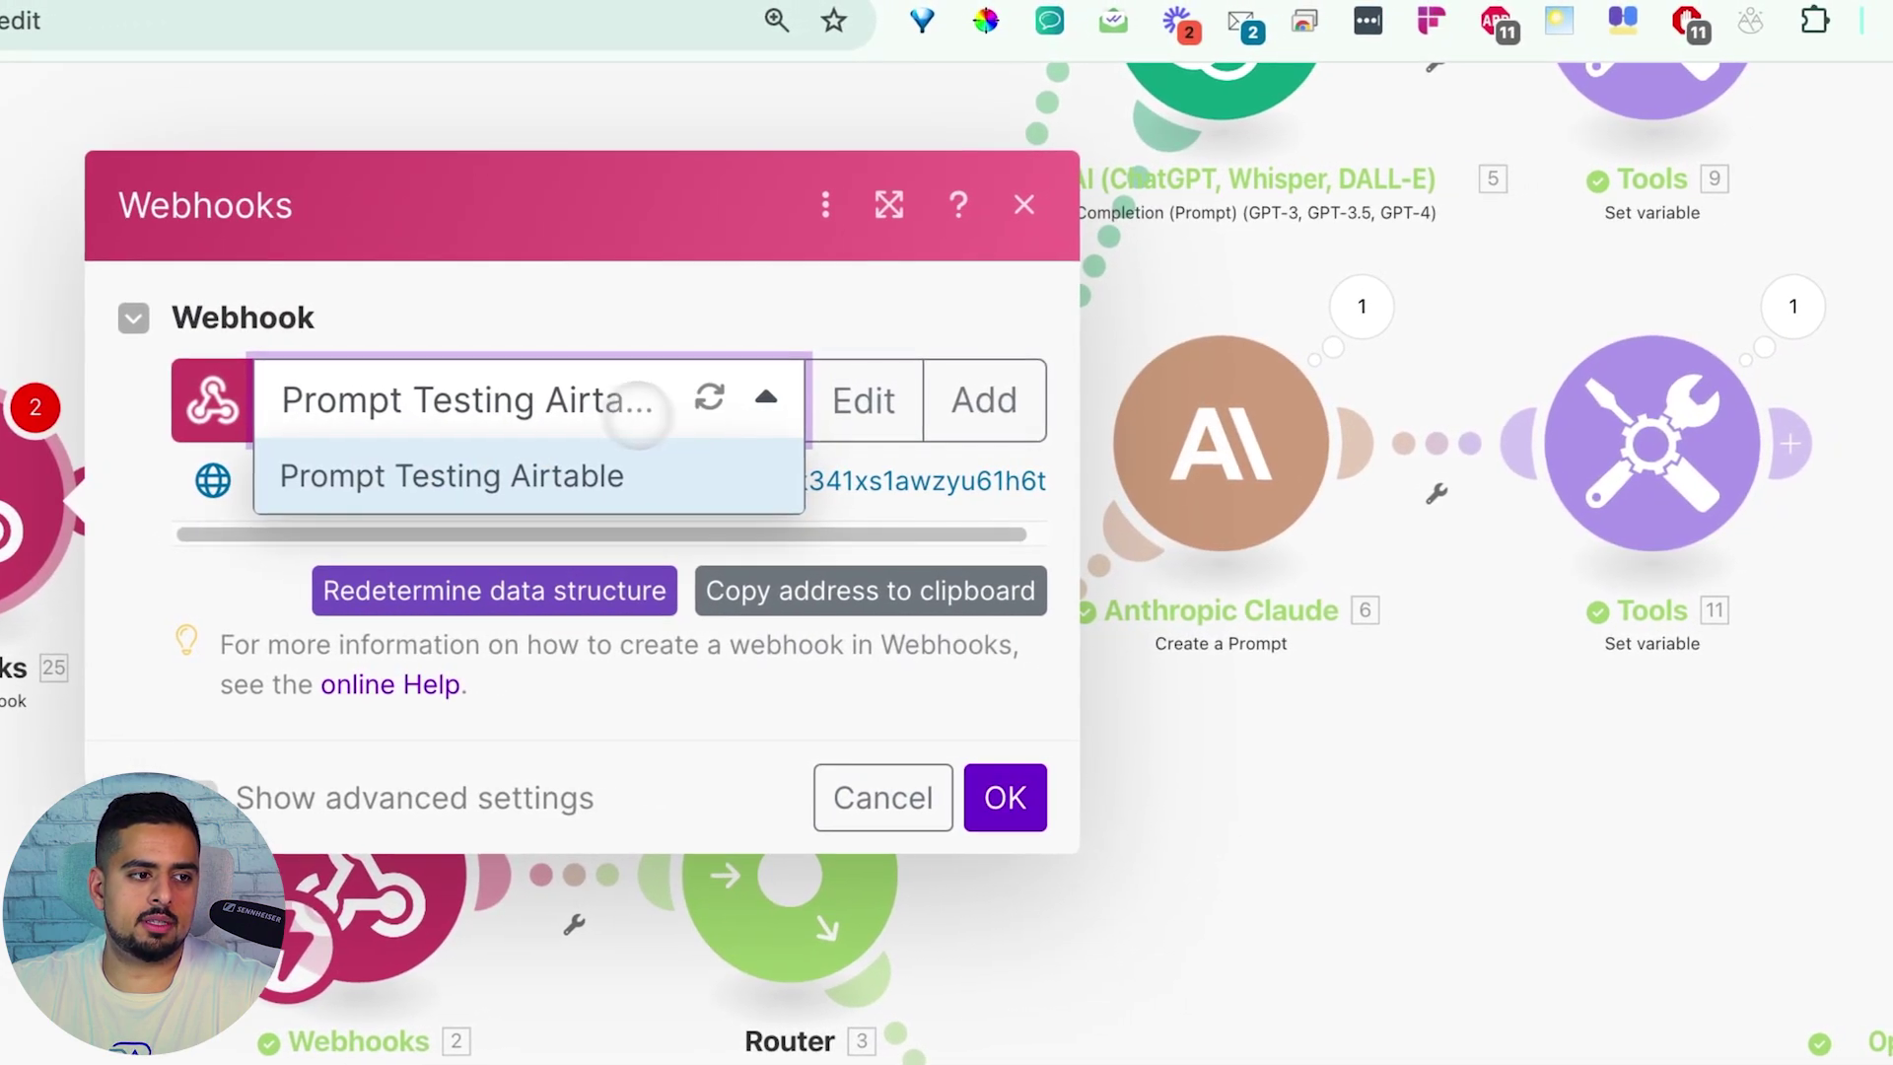
left_click(1232, 361)
Create a new webhook named MY TEST WEBHOOK and save it
left_click(983, 400)
key("ctrl+a")
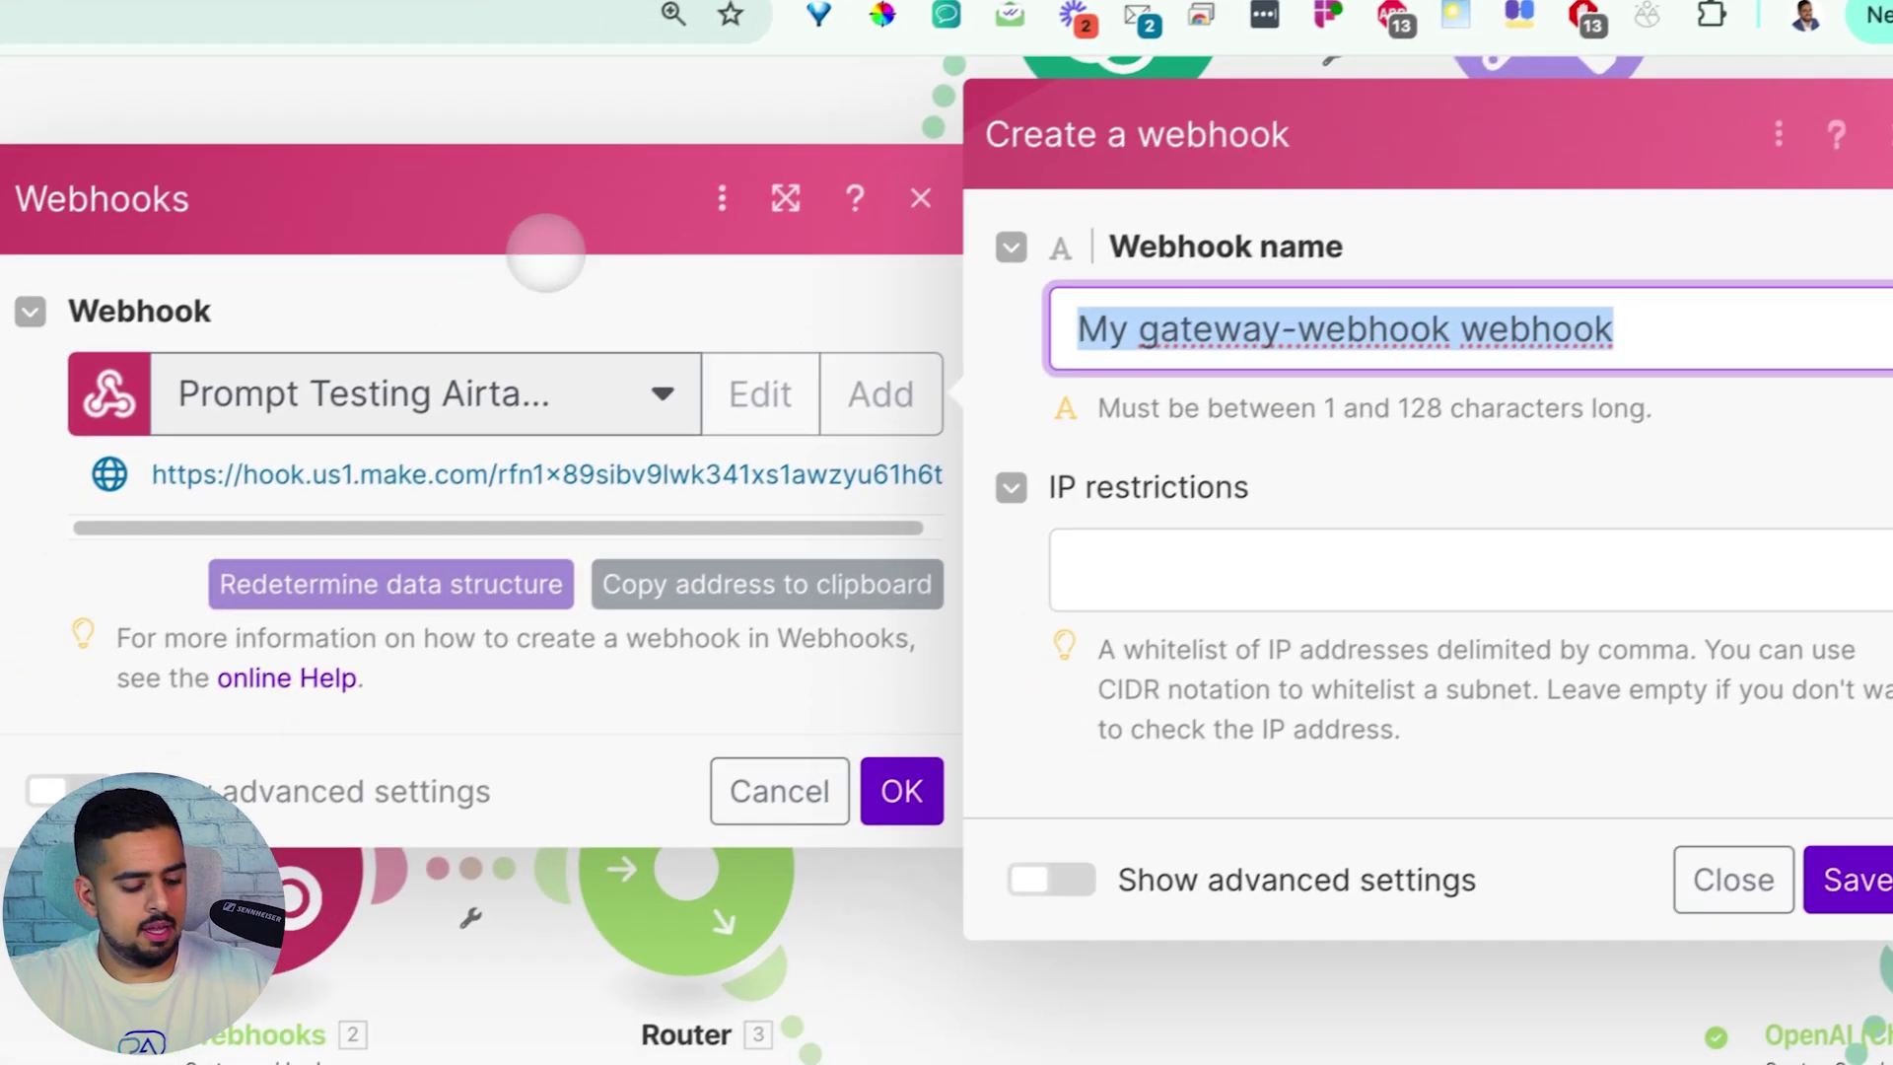
type("MY TEST WEBHOOK")
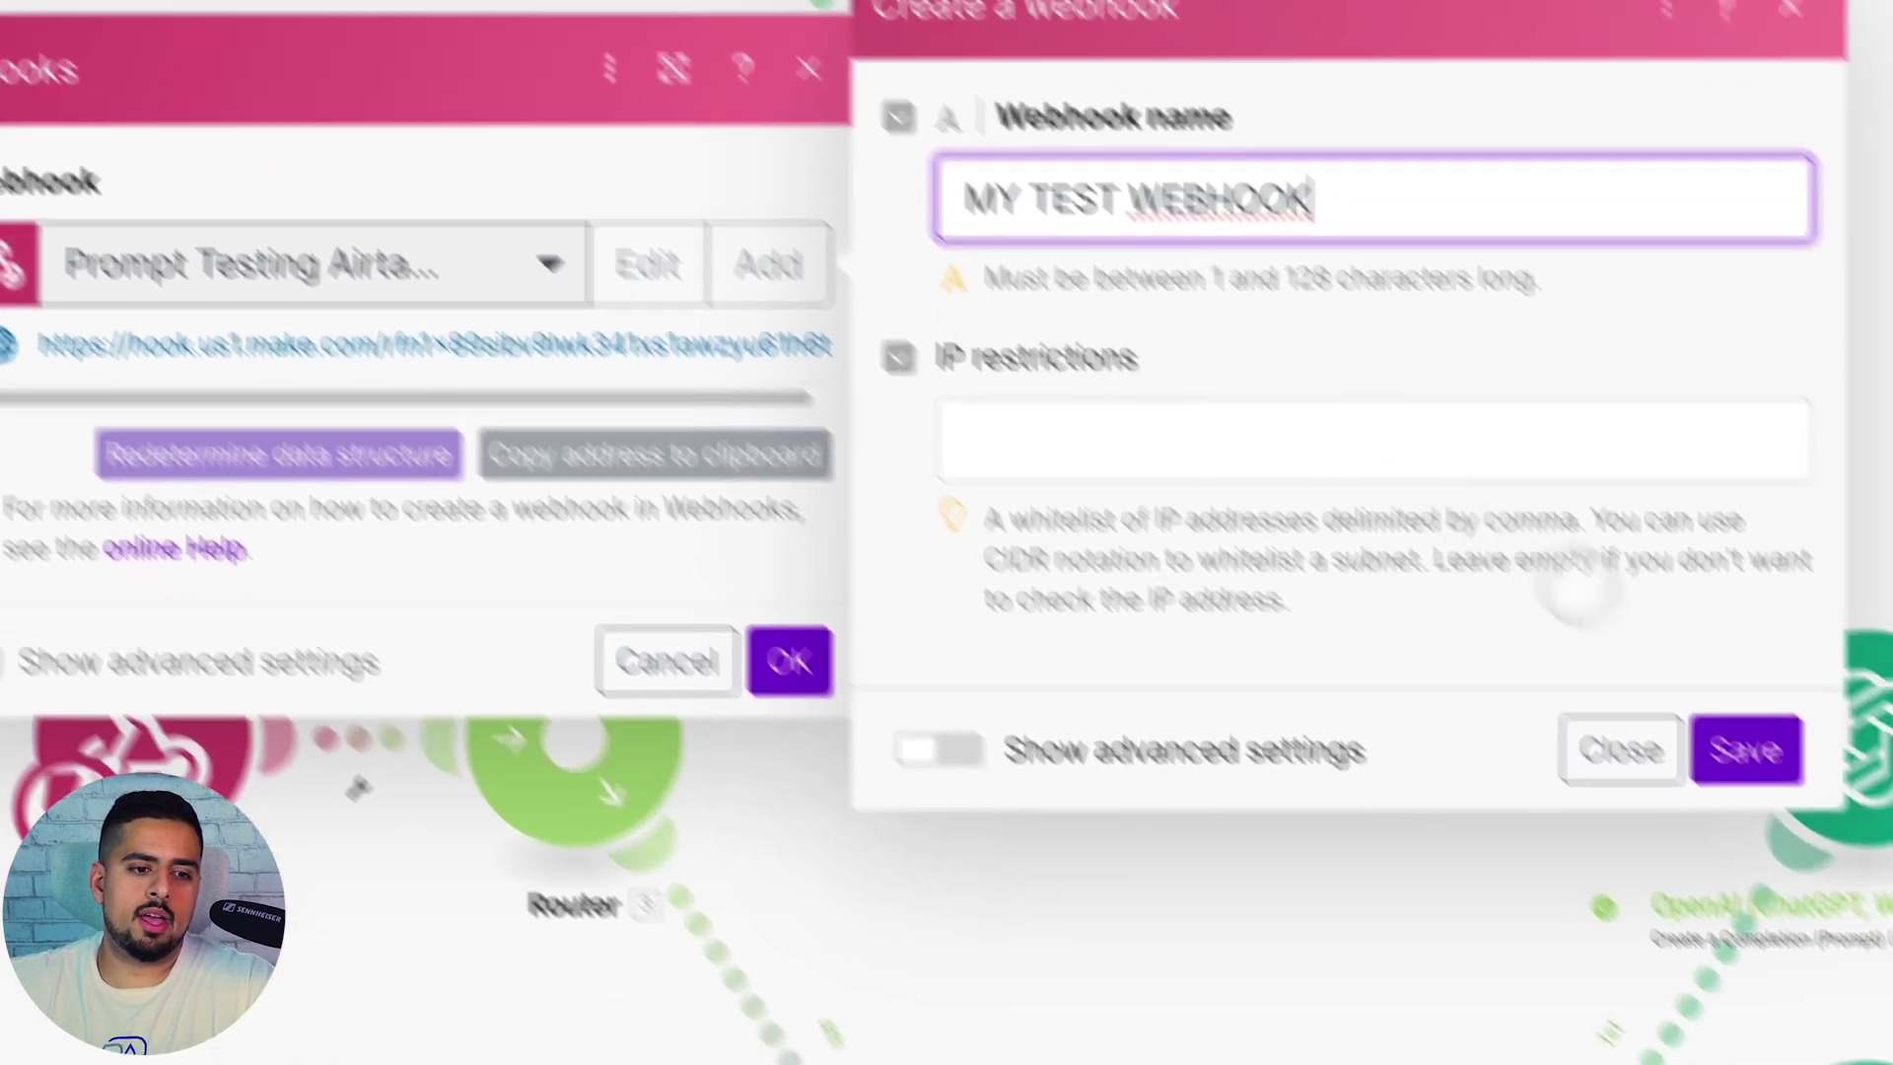
left_click(1871, 864)
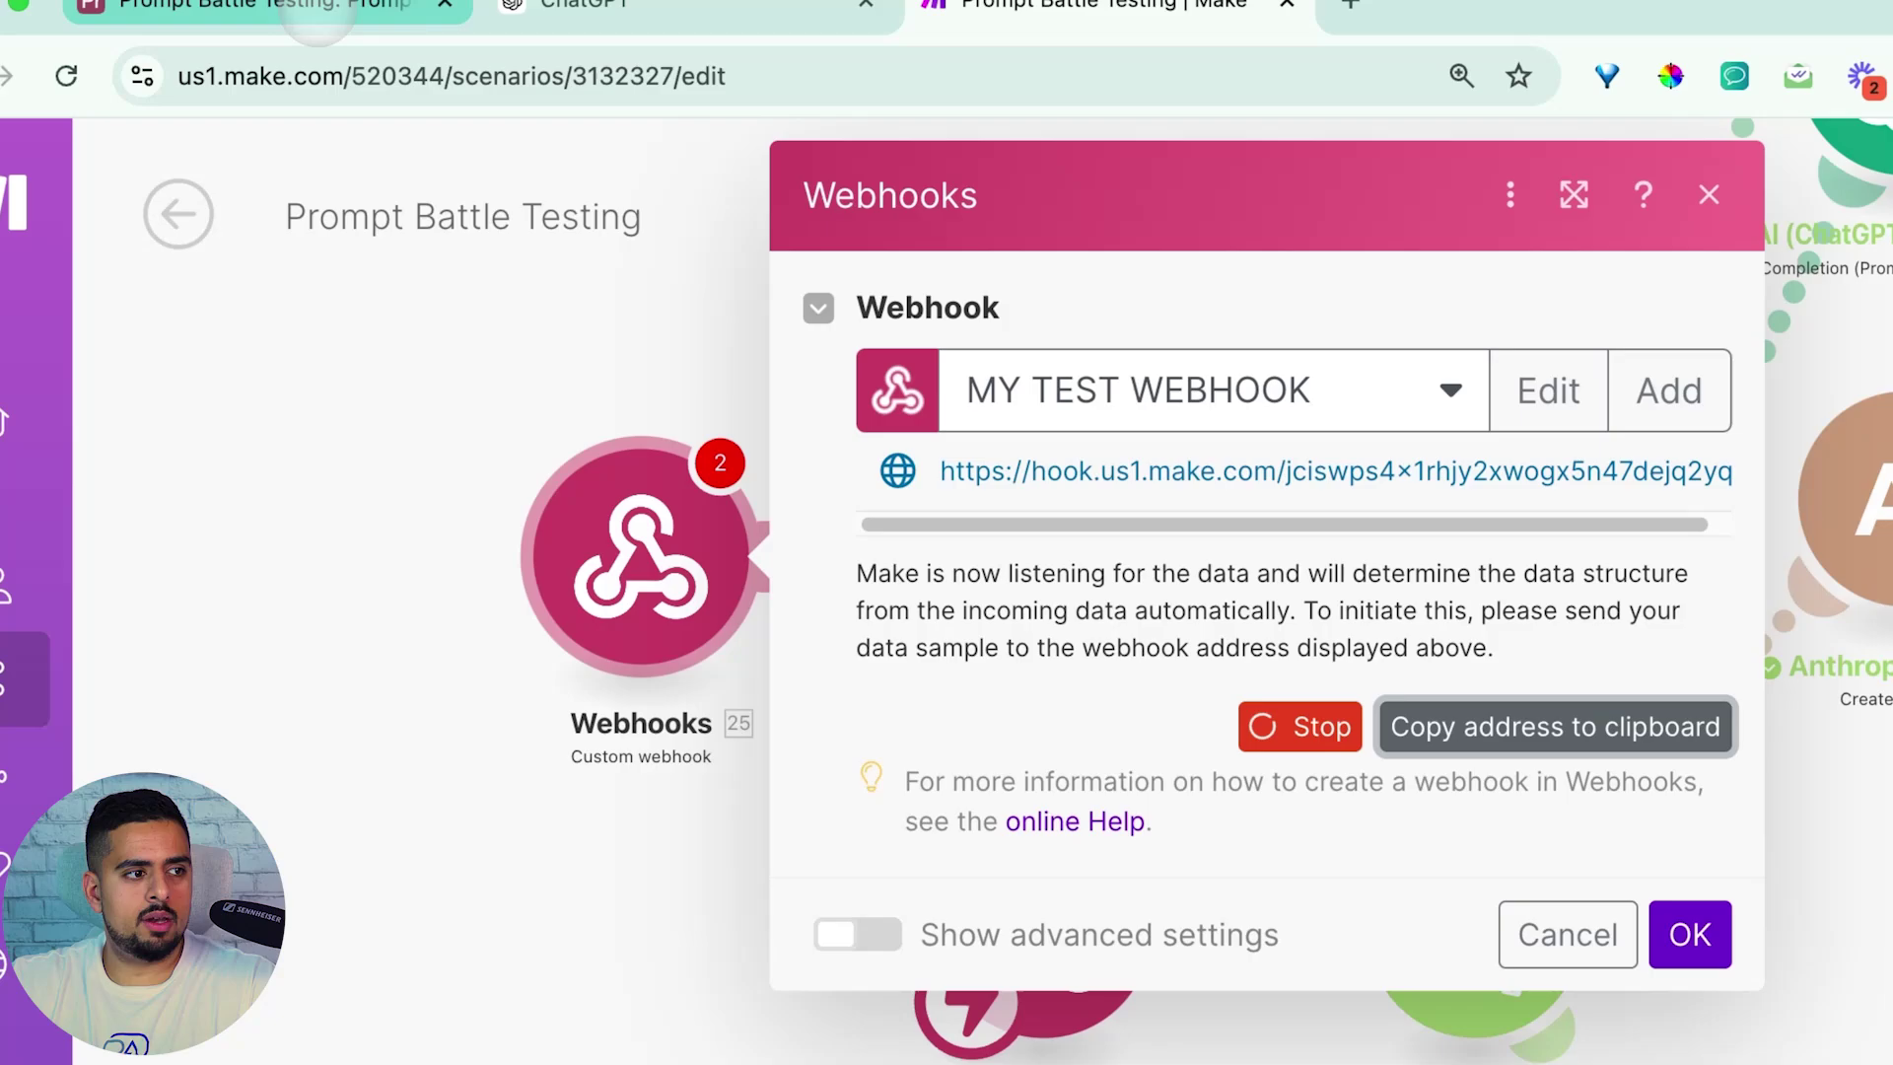
Paste the new Make webhook URL over line 20 of the BATTLE TEST! script and run it
left_click(323, 8)
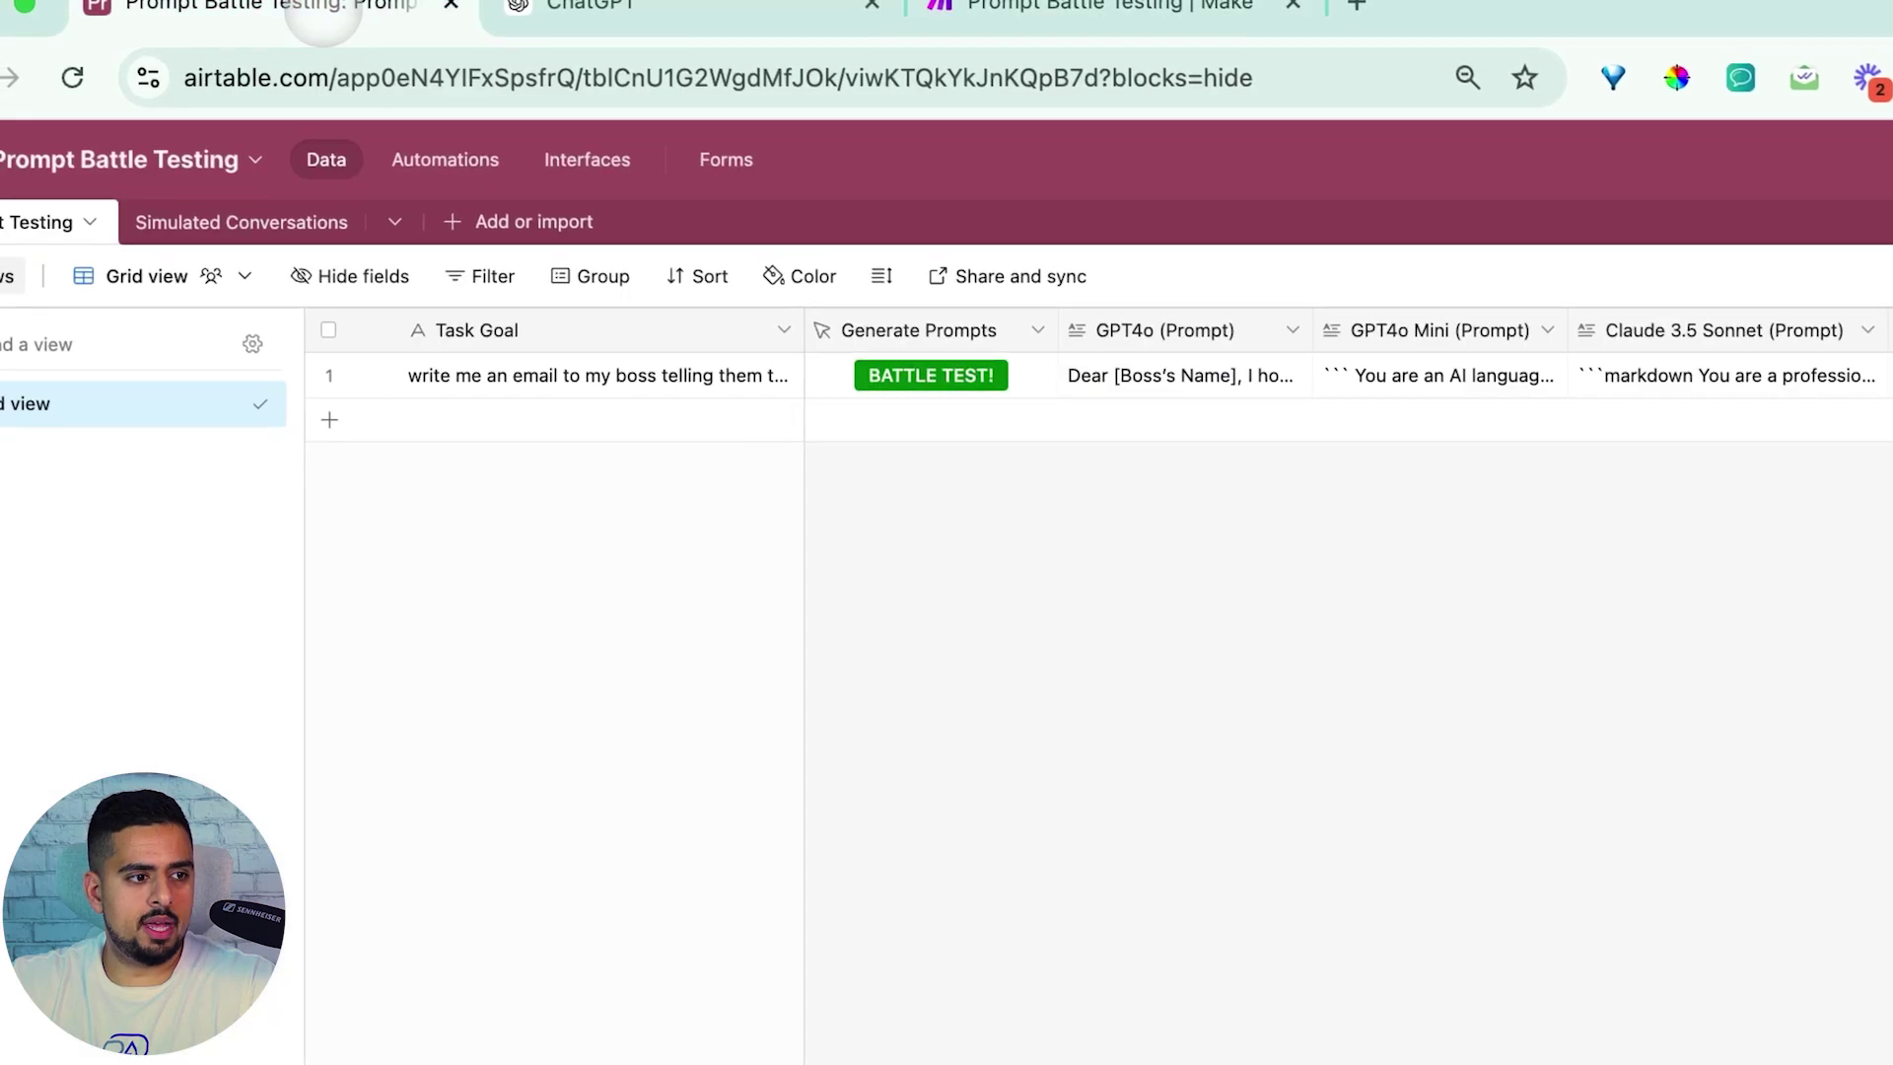
left_click(931, 375)
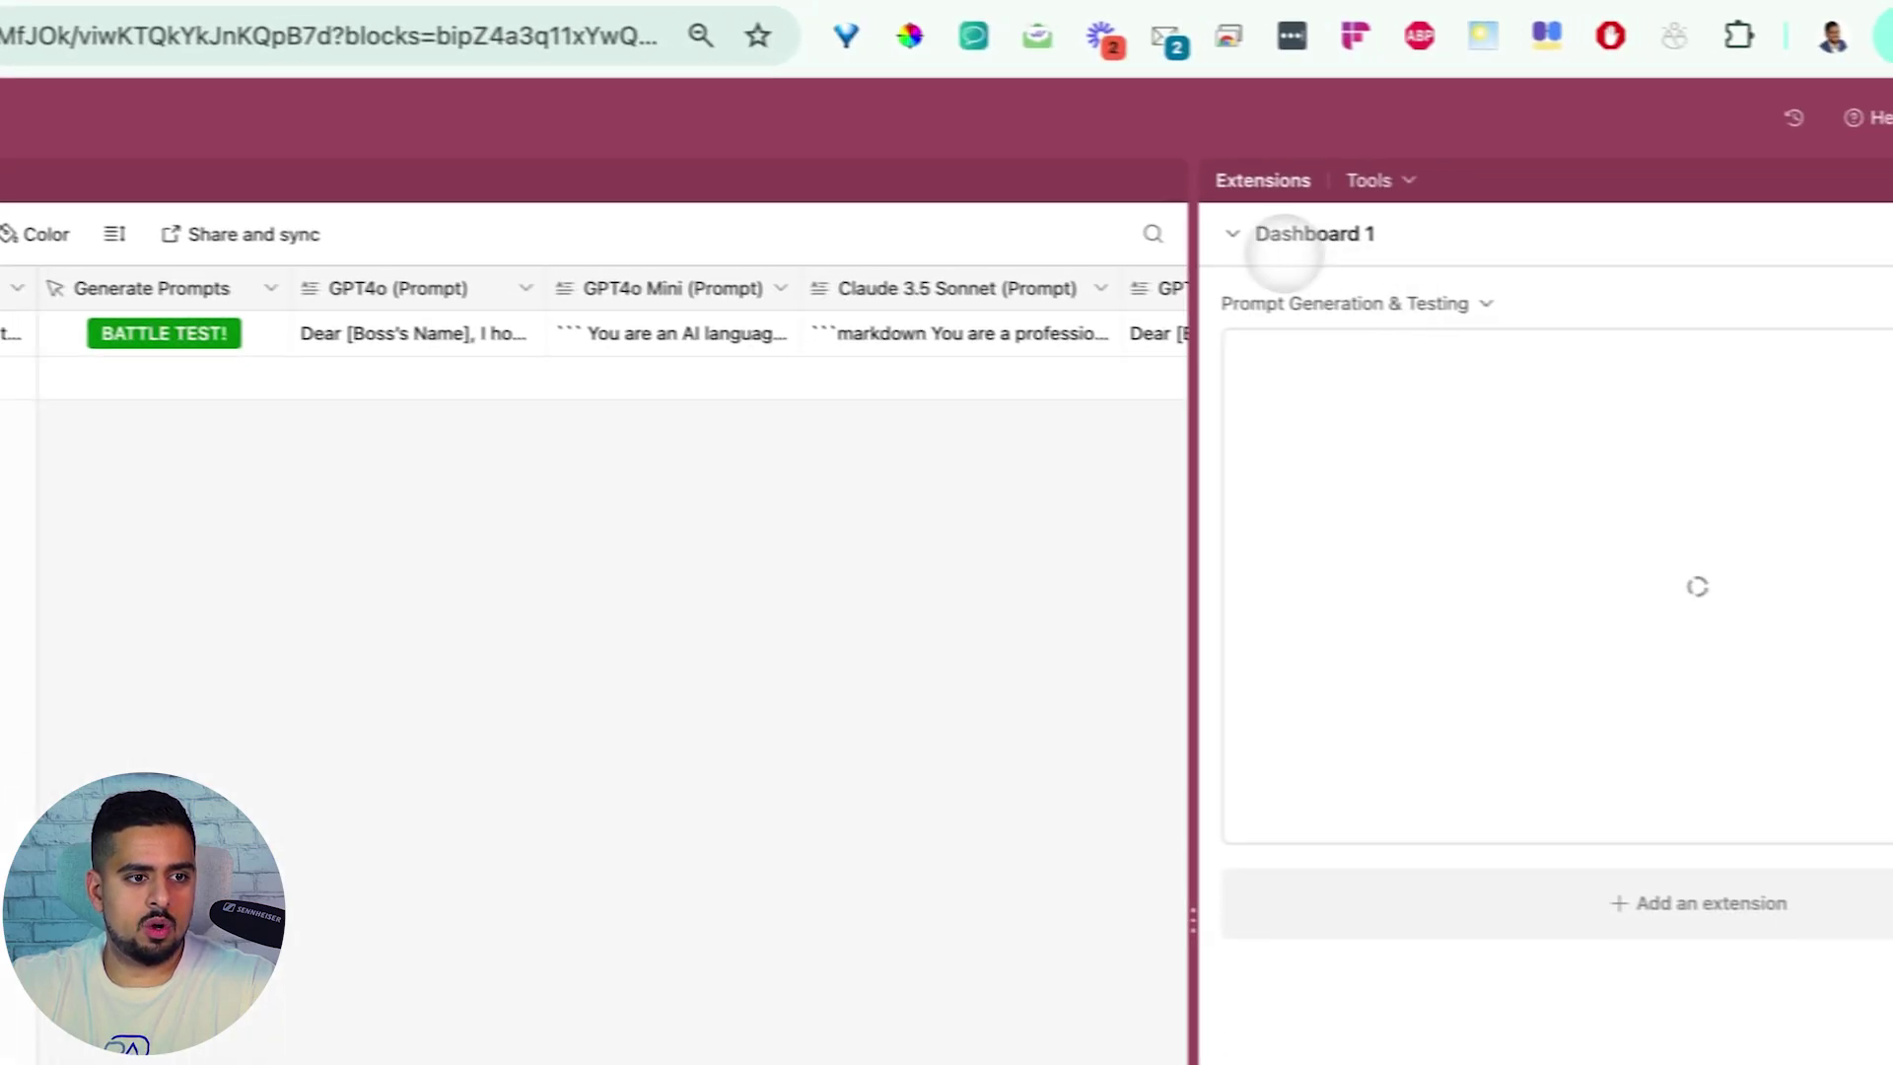
left_click(1291, 363)
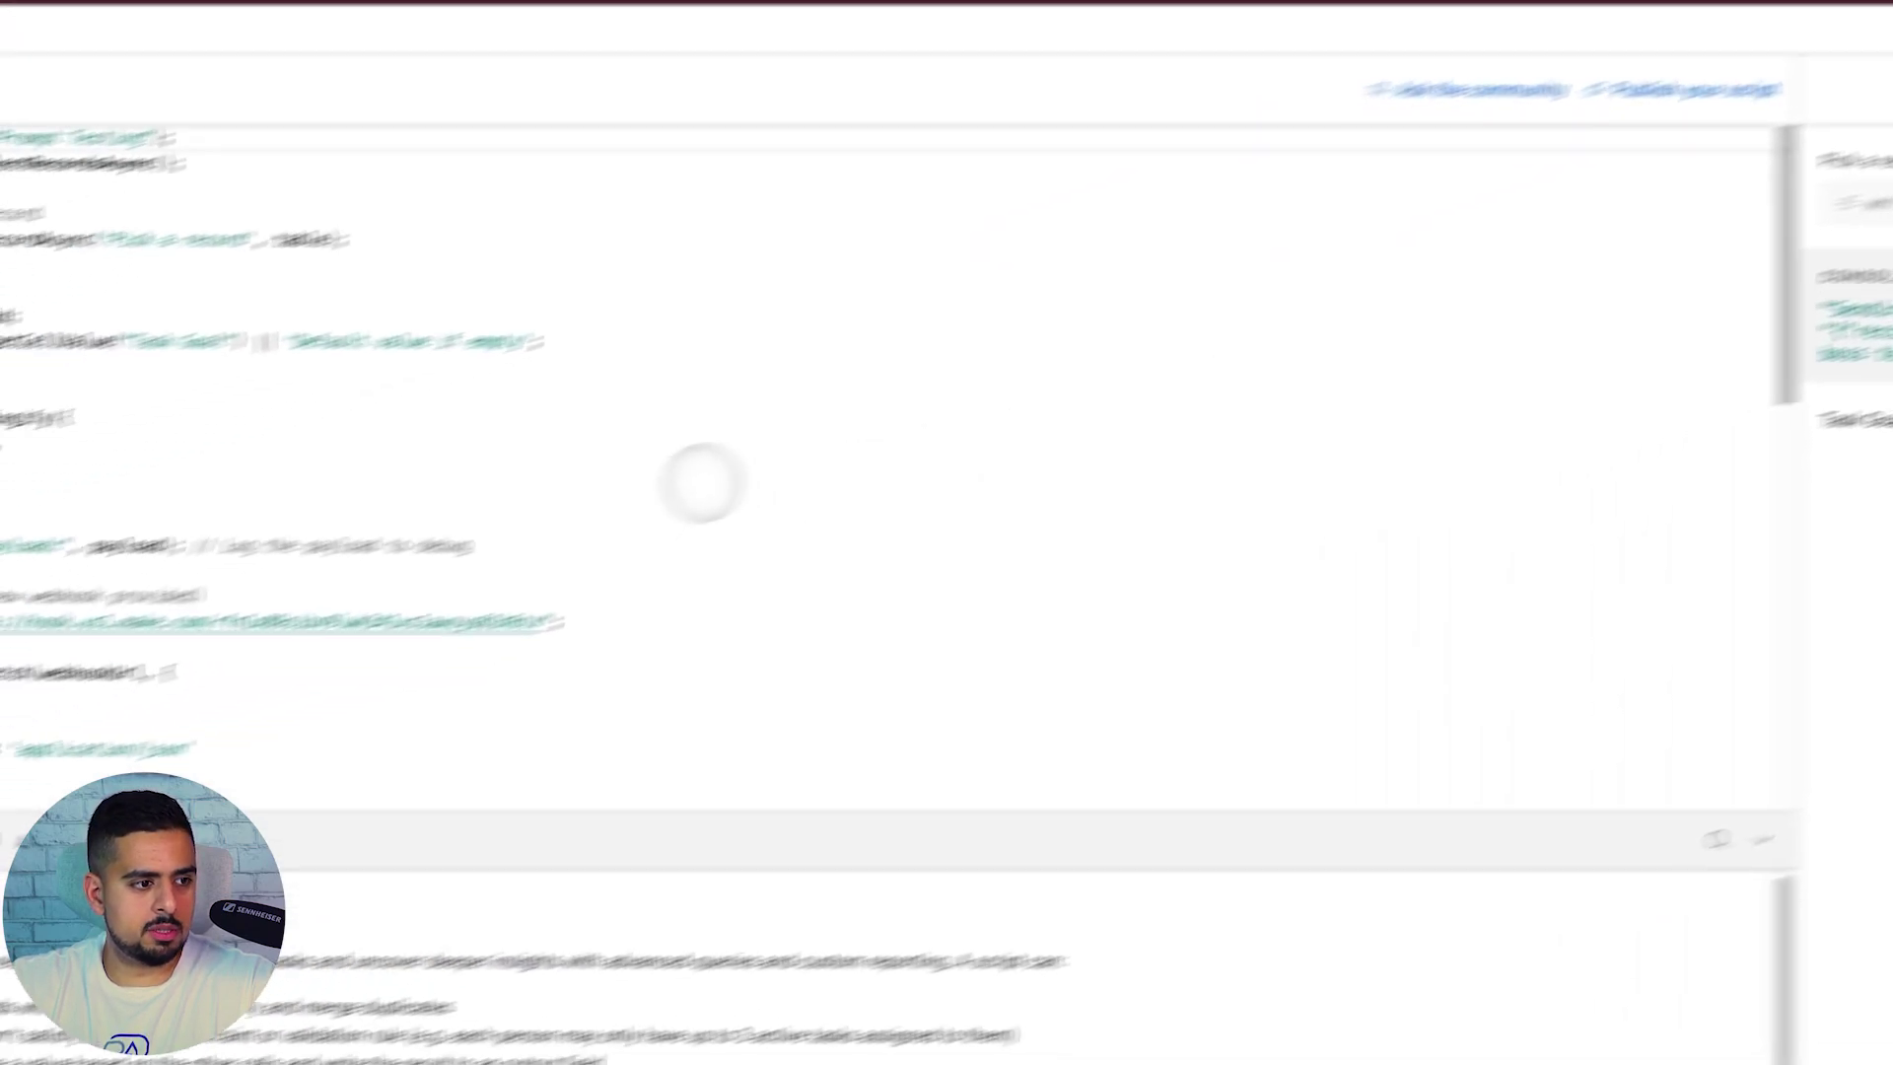
left_click_drag(760, 554, 523, 553)
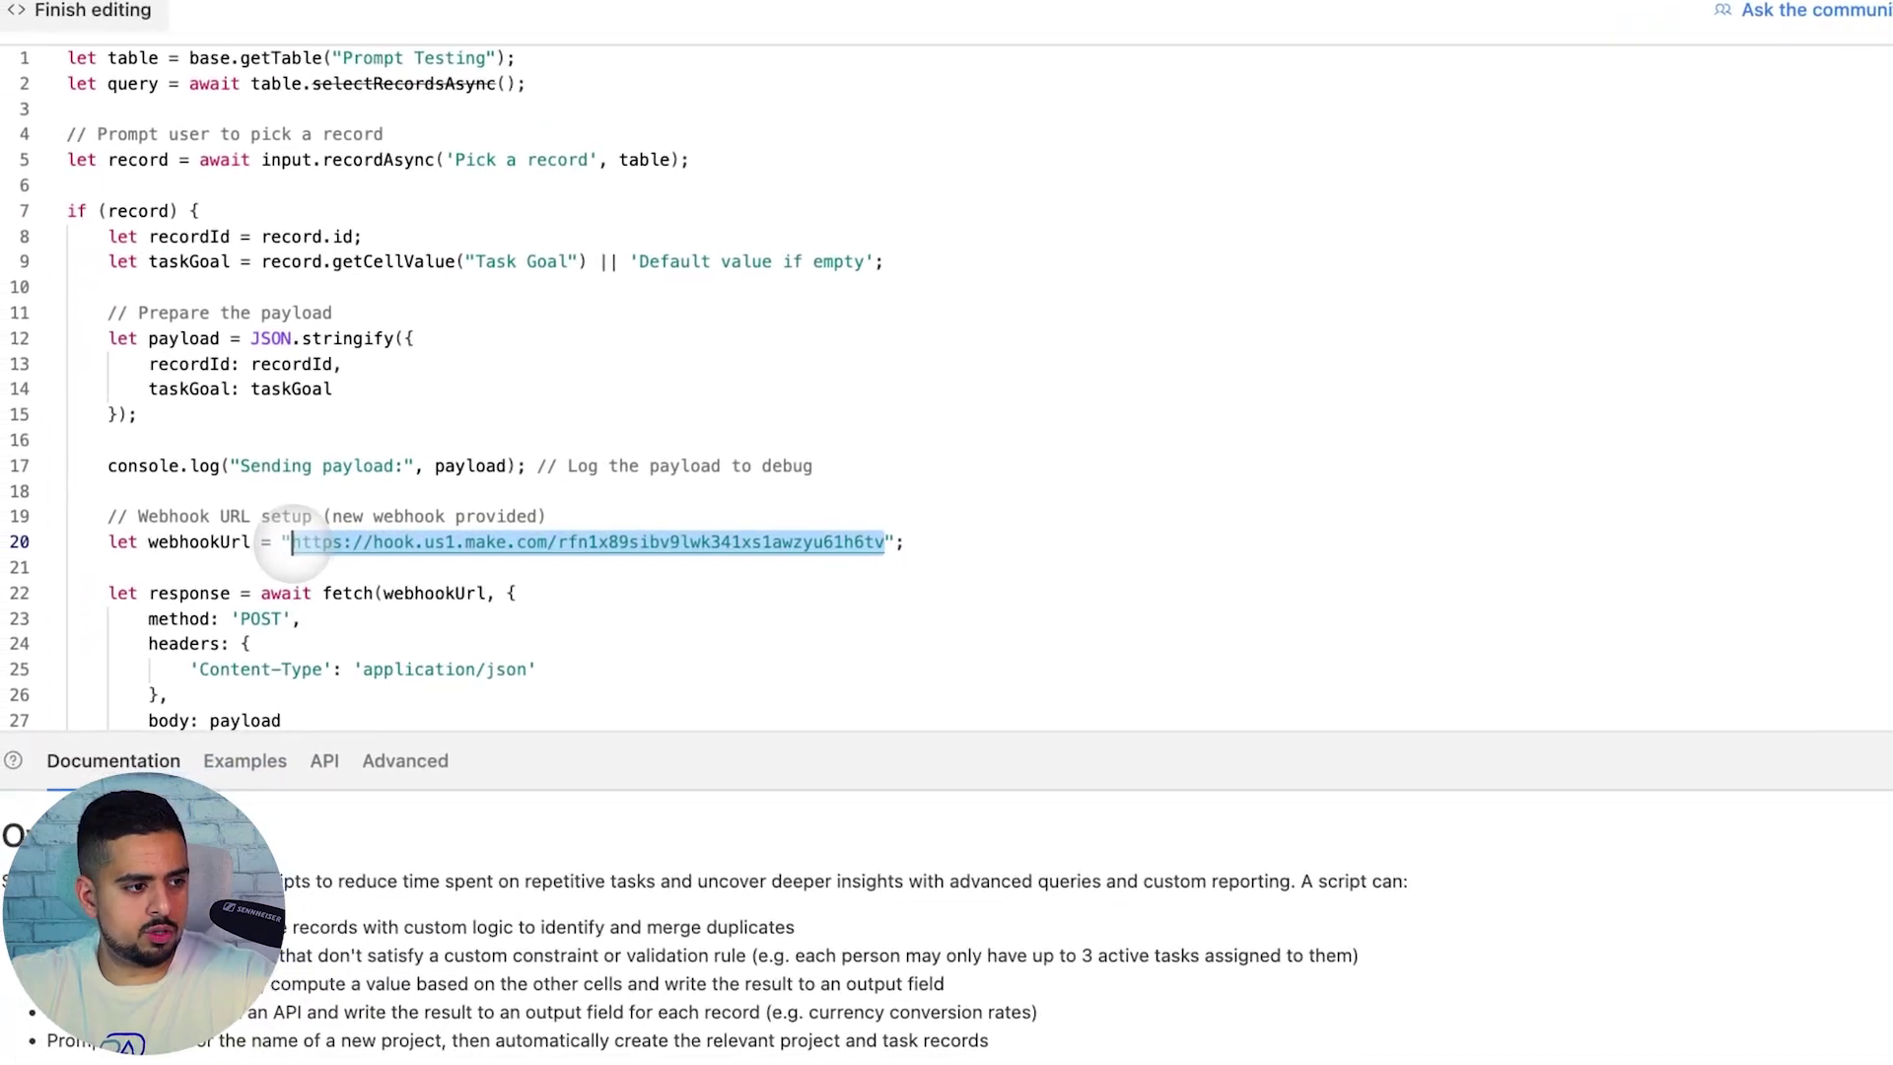
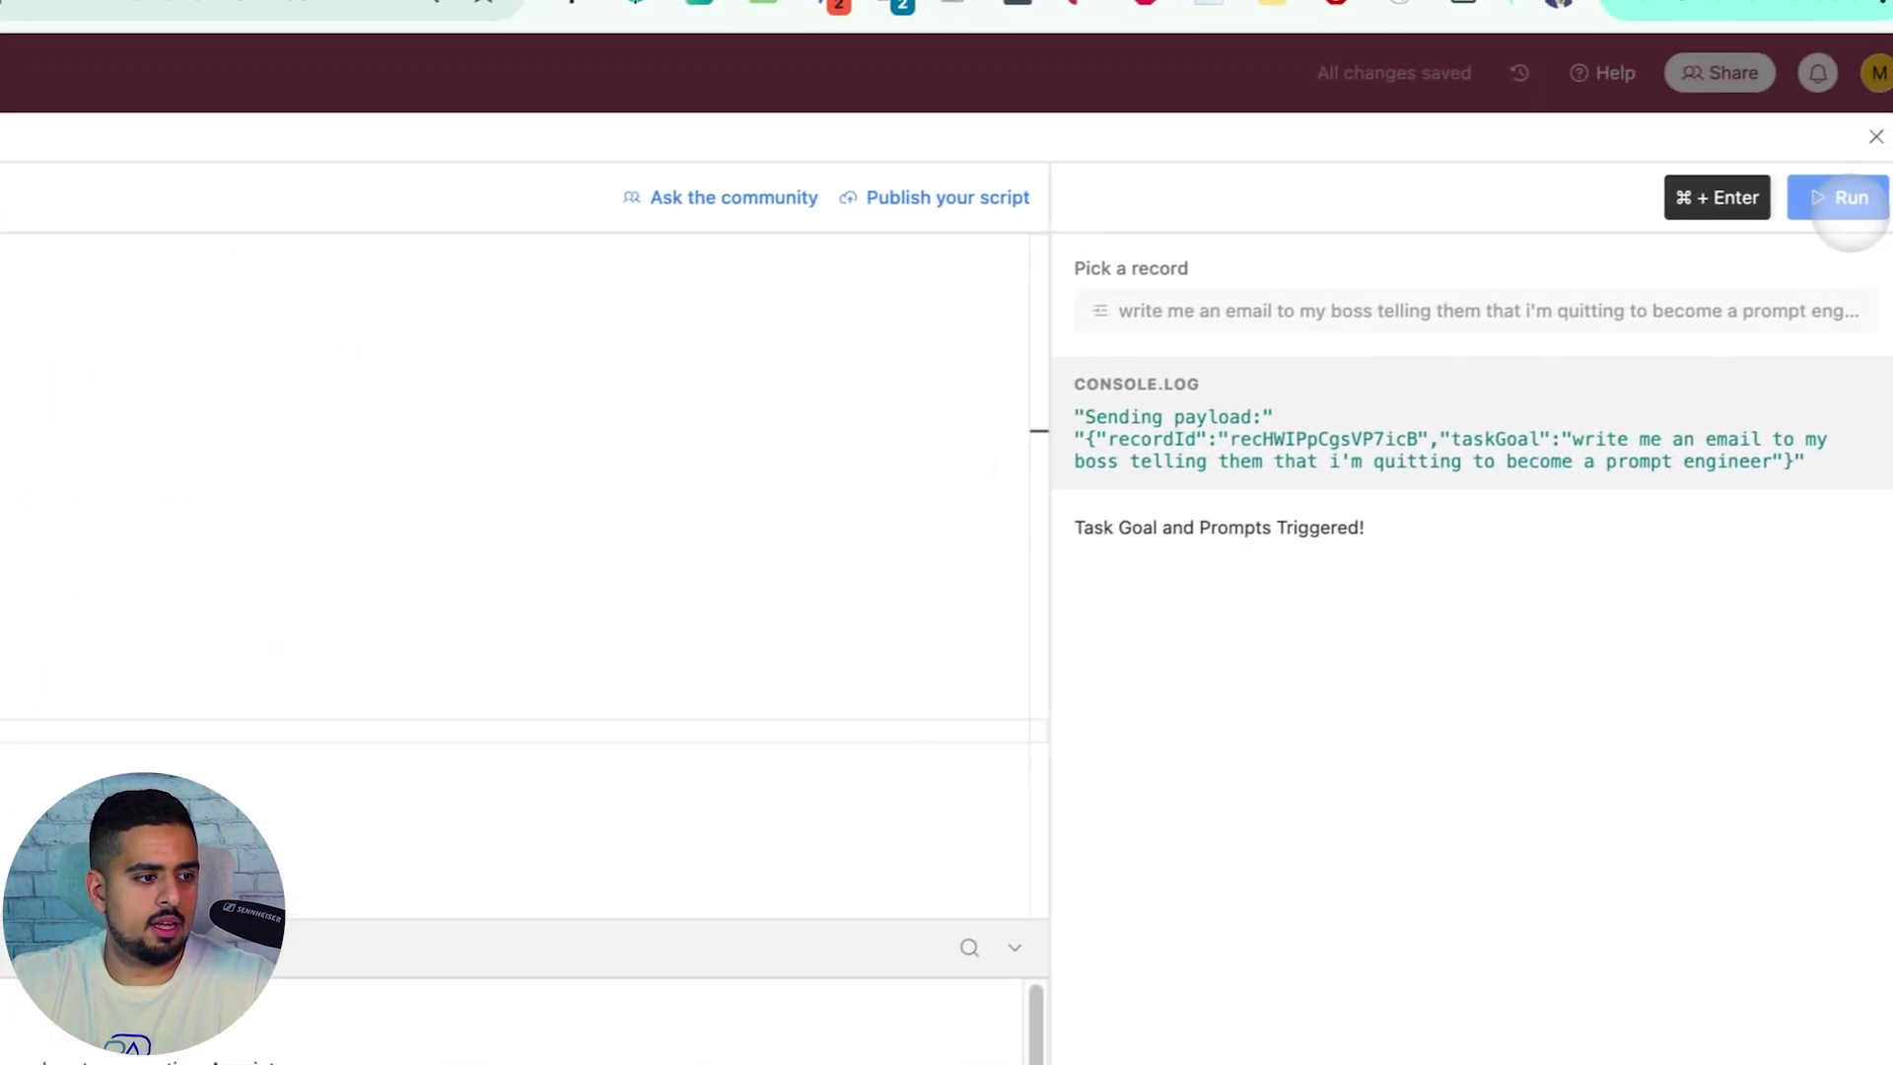
left_click(1831, 202)
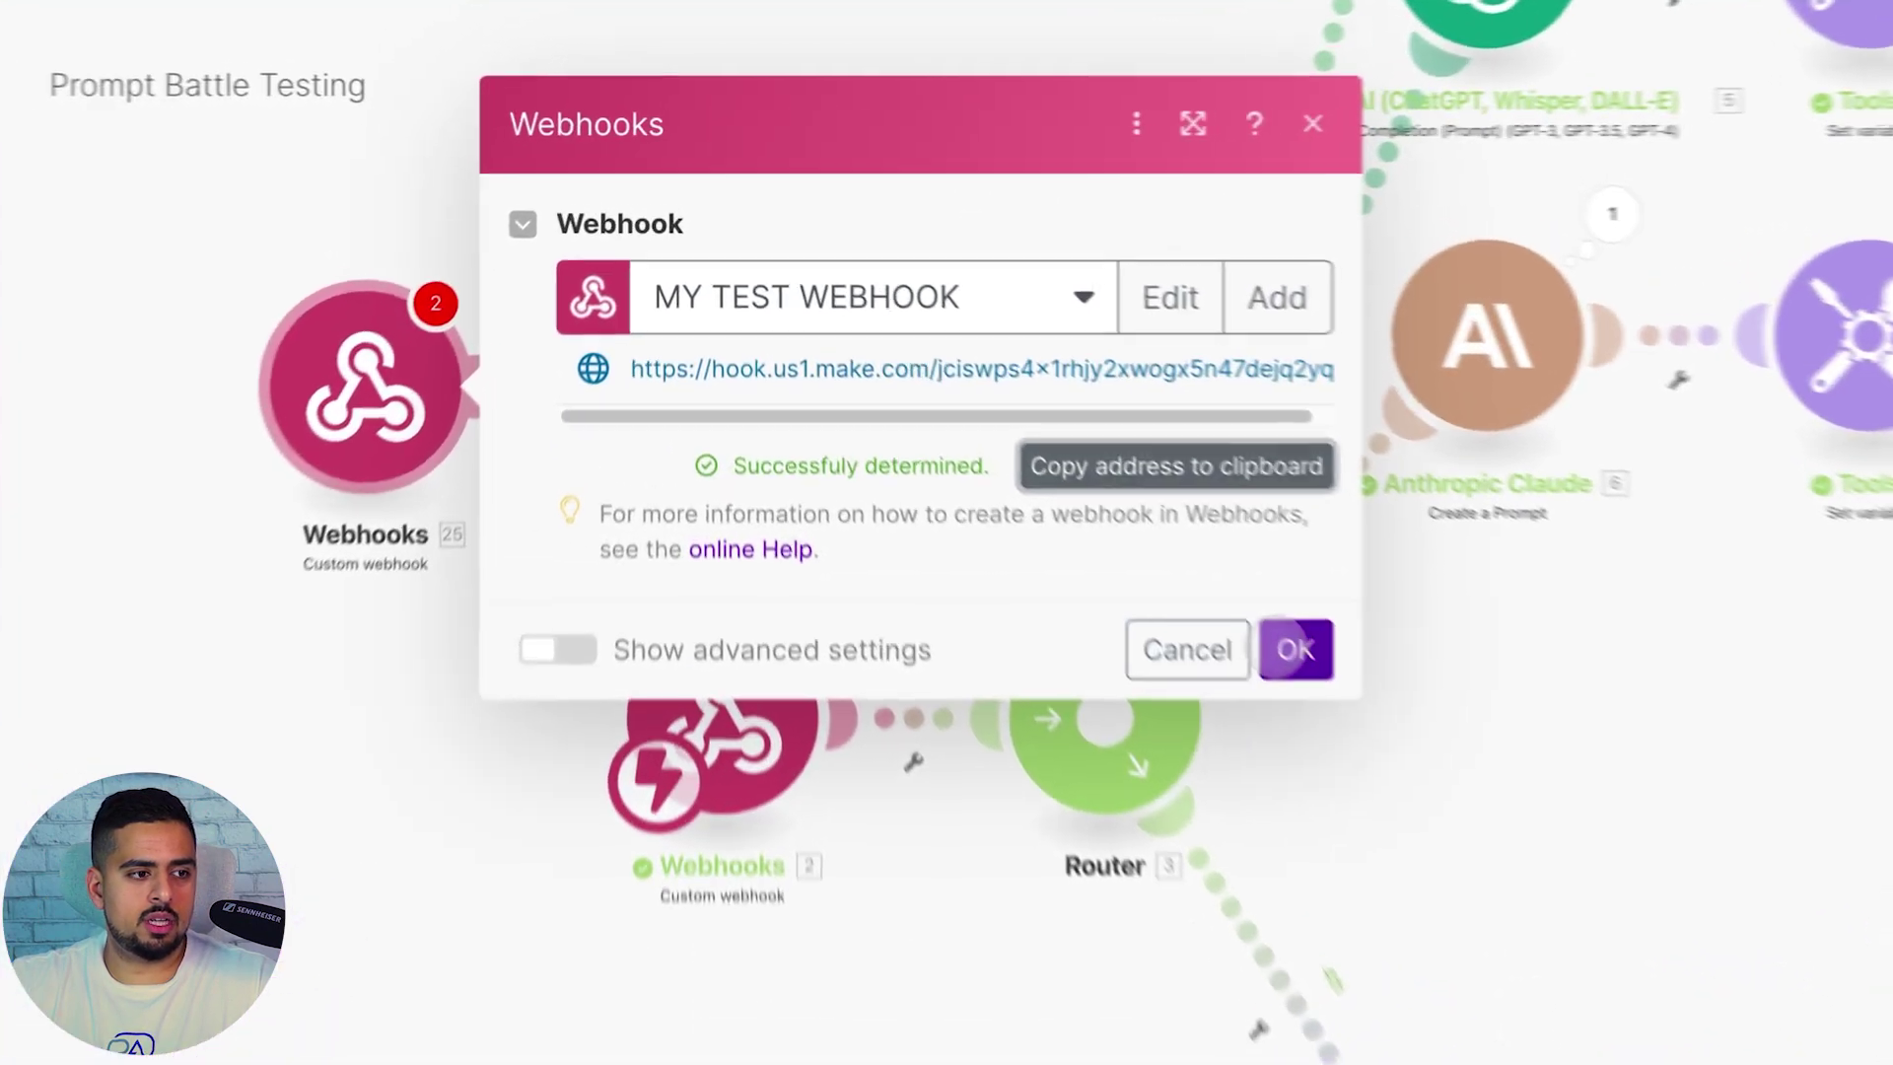
Dismiss the trigger-must-be-first warning and delete the extra Webhooks module
left_click(1110, 497)
left_click(506, 256)
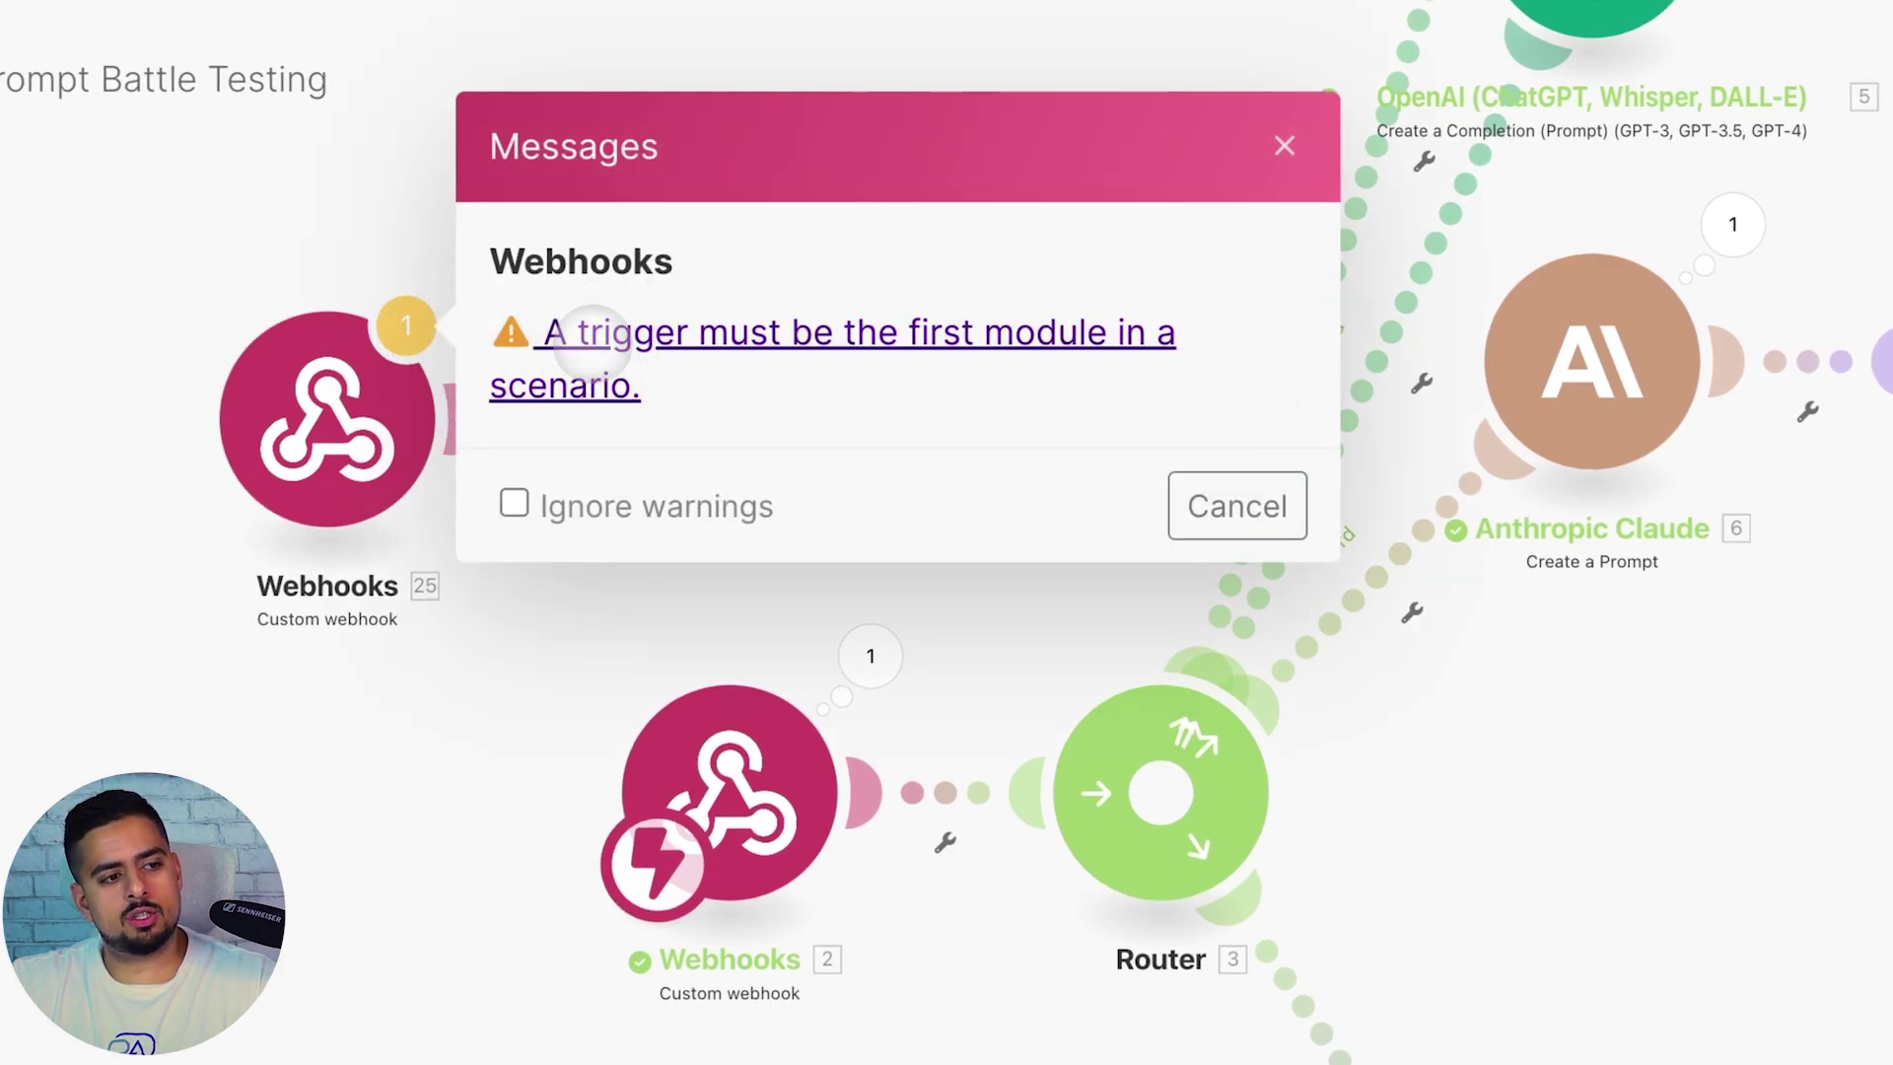
left_click(1284, 145)
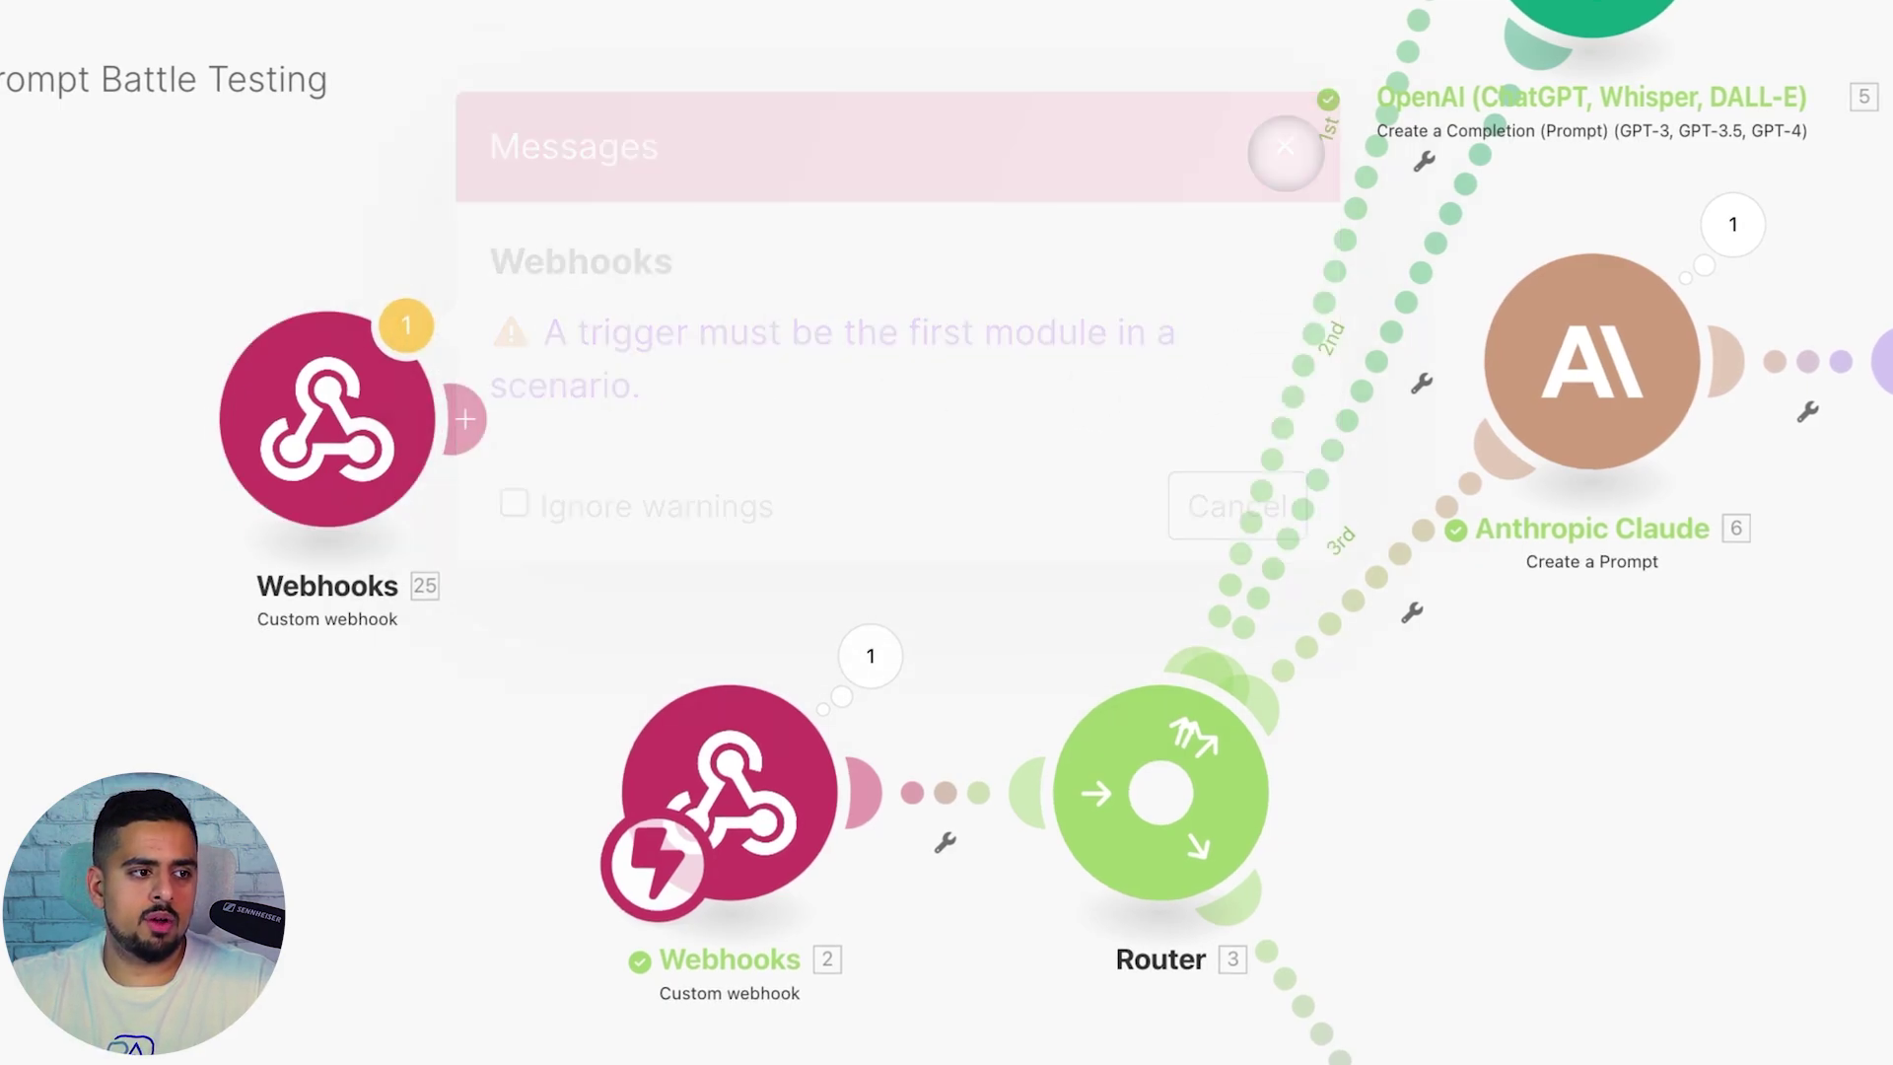
left_click(329, 424)
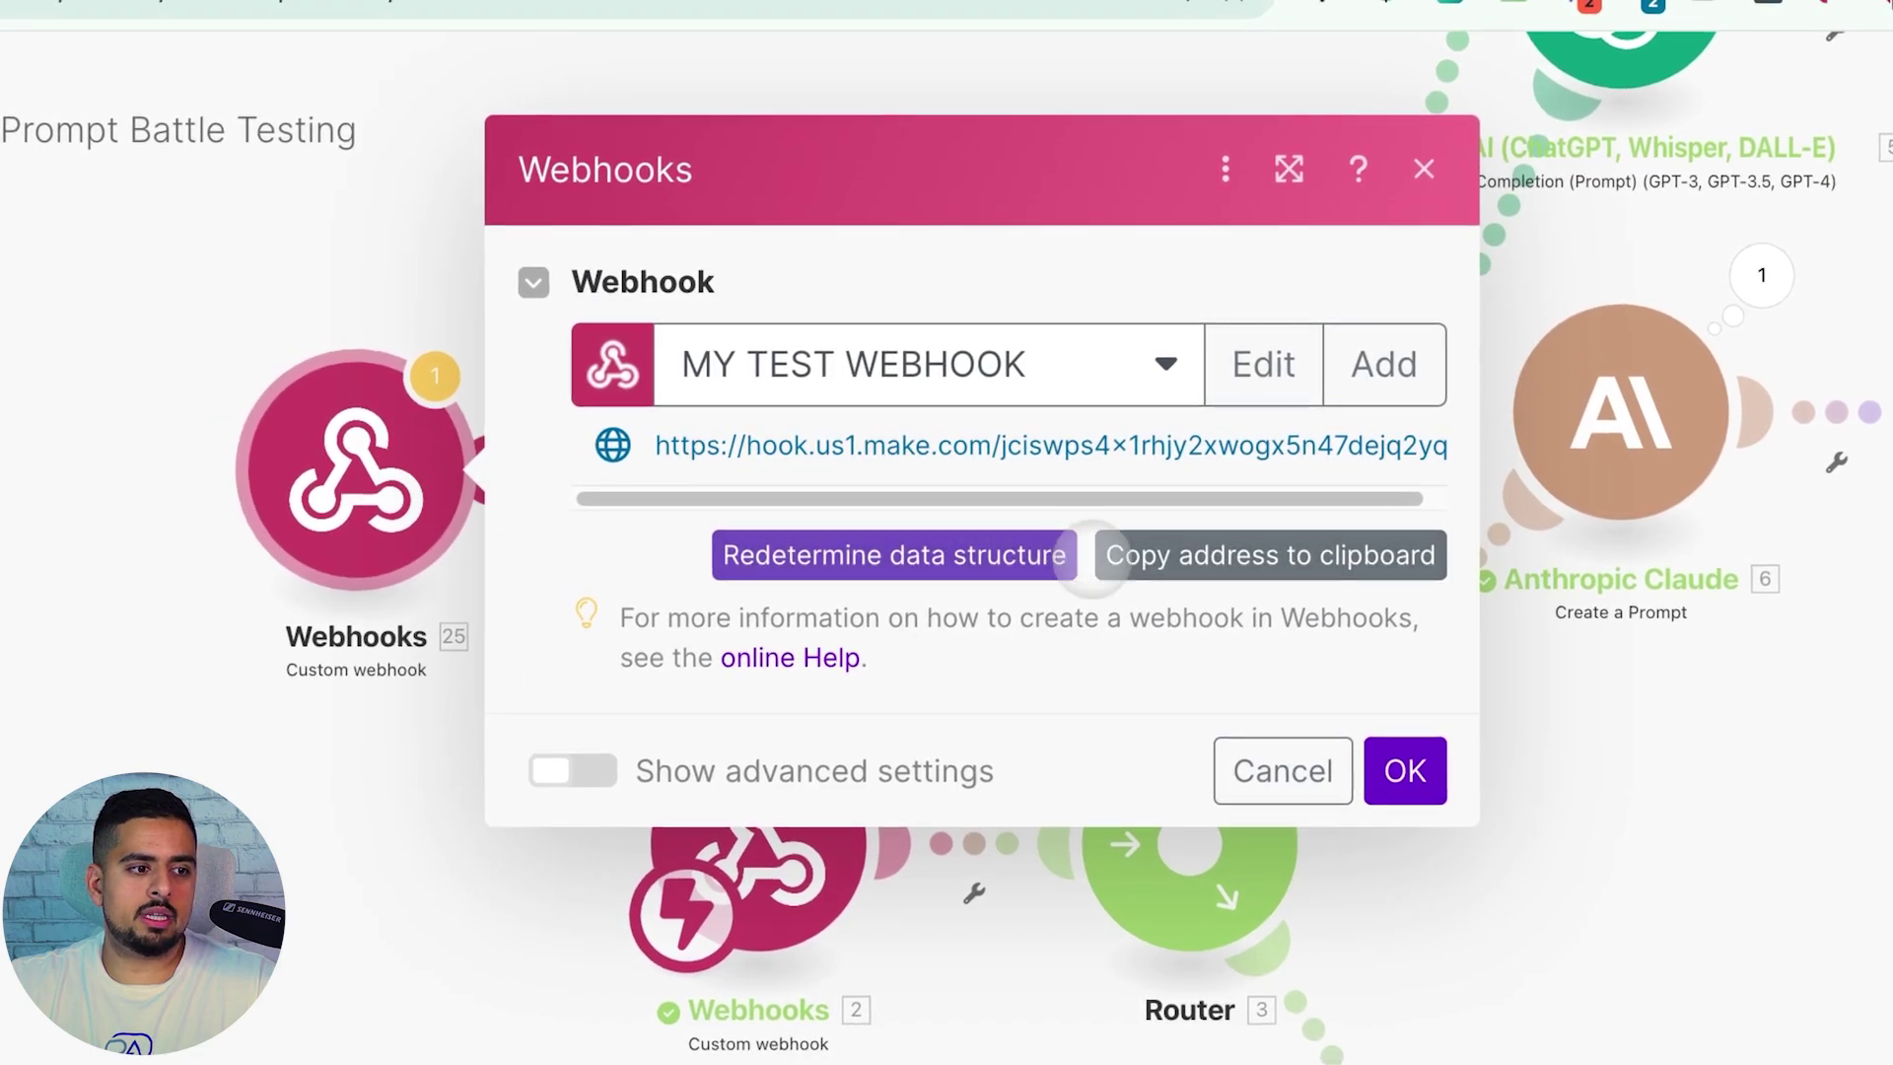
left_click(1270, 555)
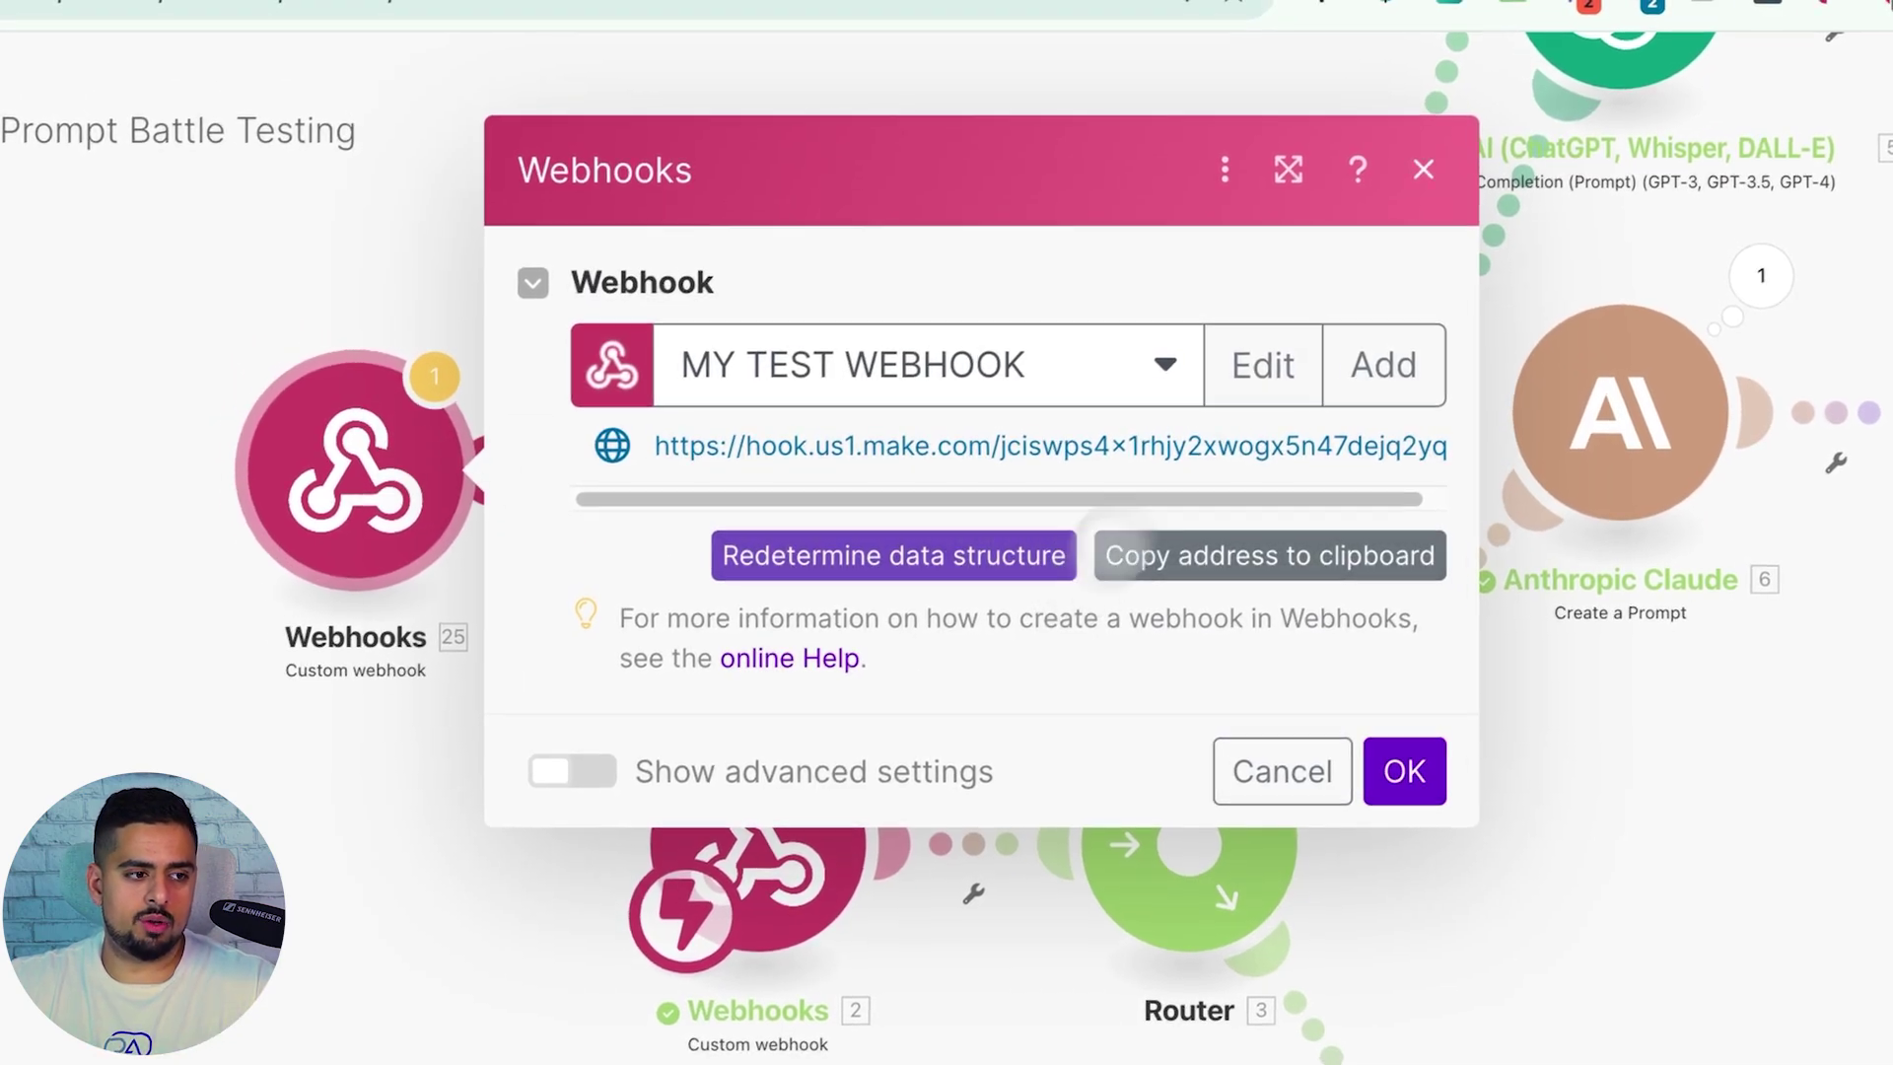
left_click(1405, 770)
right_click(345, 459)
left_click(549, 802)
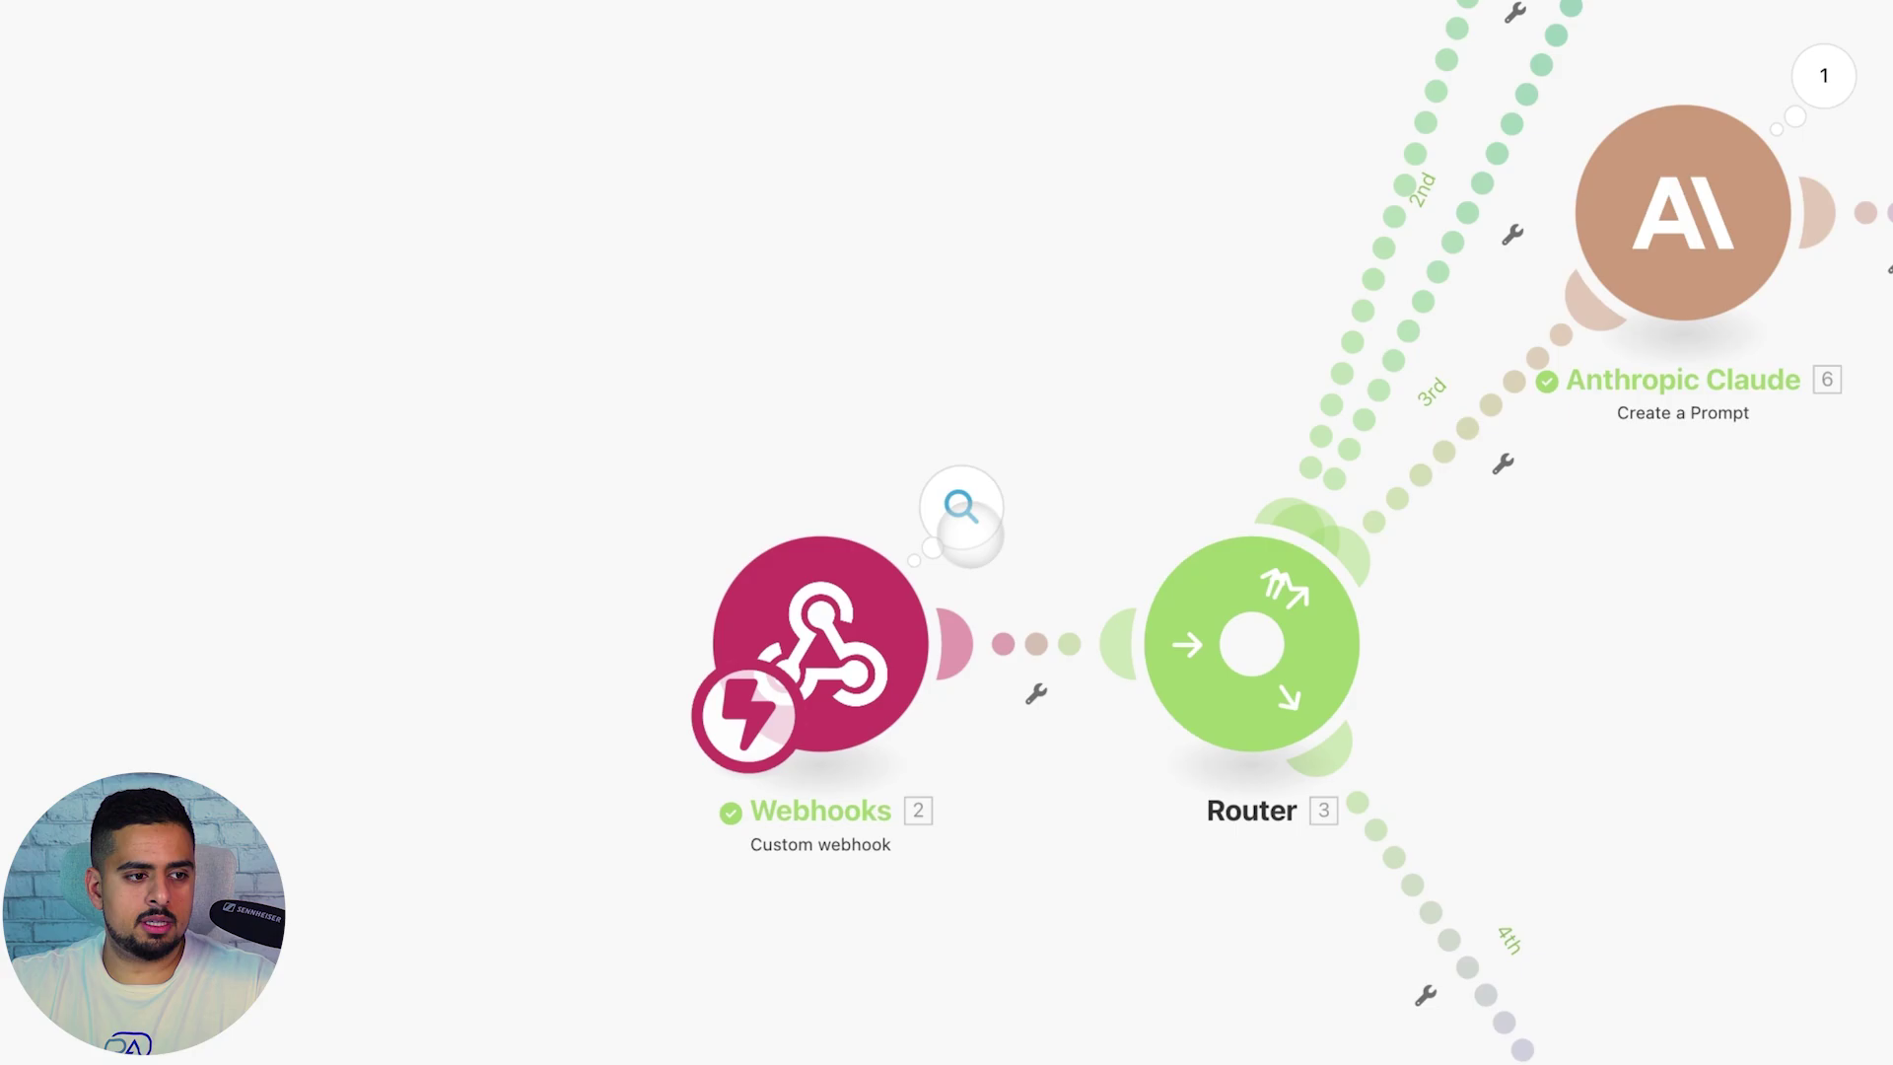
Check the original trigger's bundle showing the record ID and quitting-email task goal
left_click(961, 506)
left_click_drag(665, 473, 1114, 564)
left_click(1119, 564)
left_click(1394, 529)
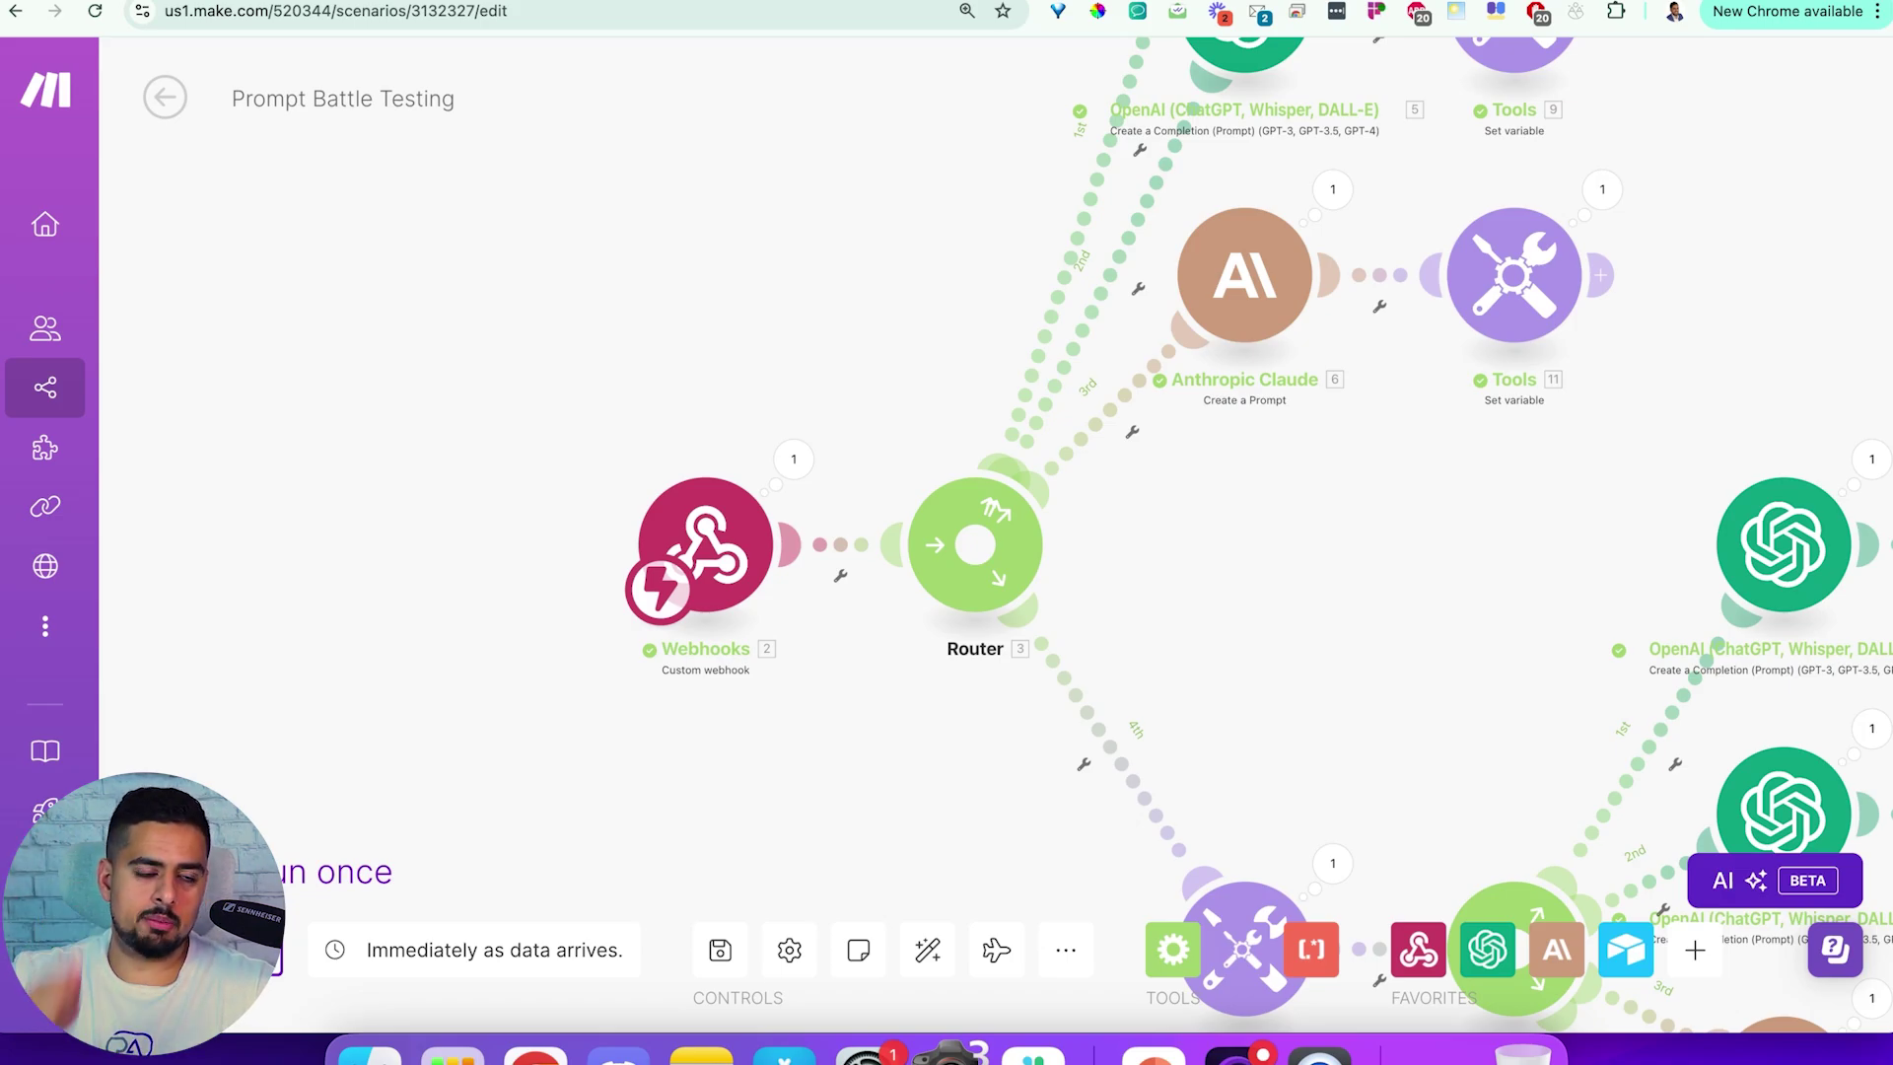
left_click_drag(1355, 553, 1307, 552)
left_click_drag(1405, 456, 1221, 799)
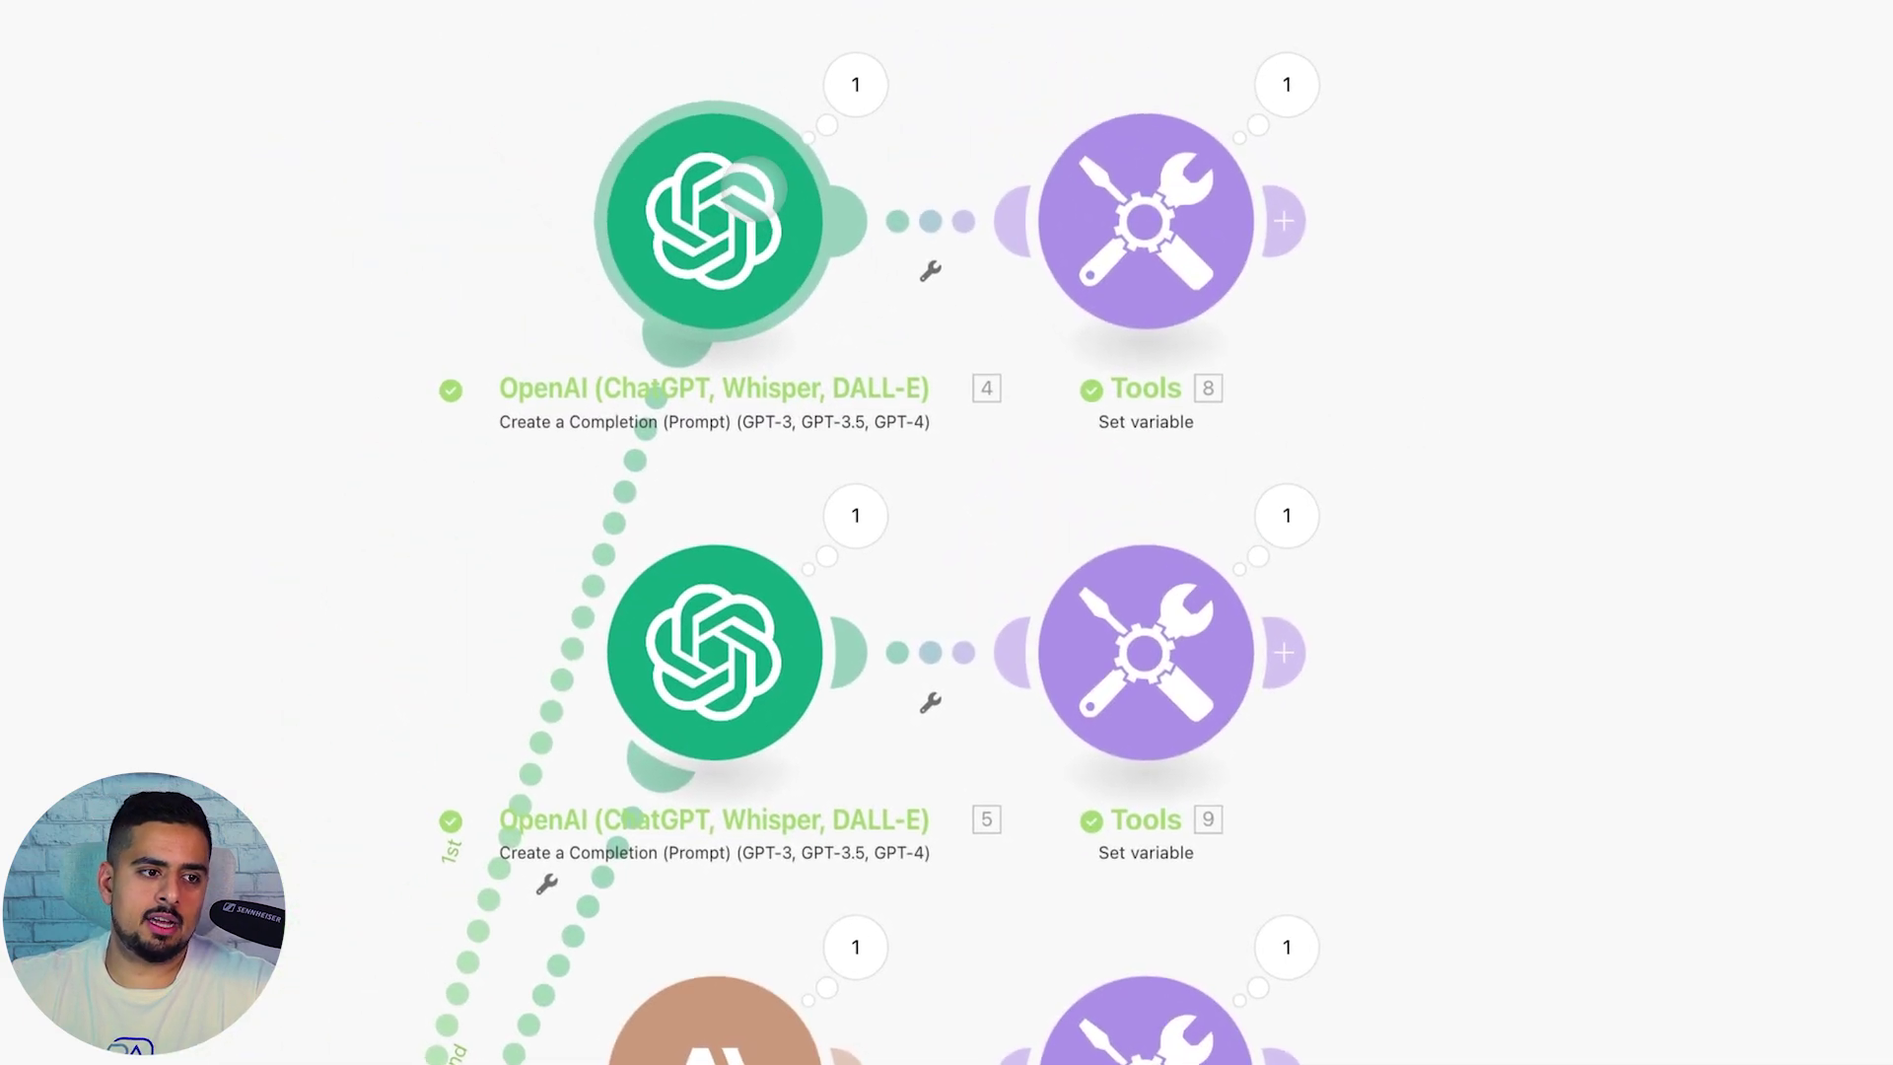
left_click(755, 185)
scroll(1232, 671, "down", 5)
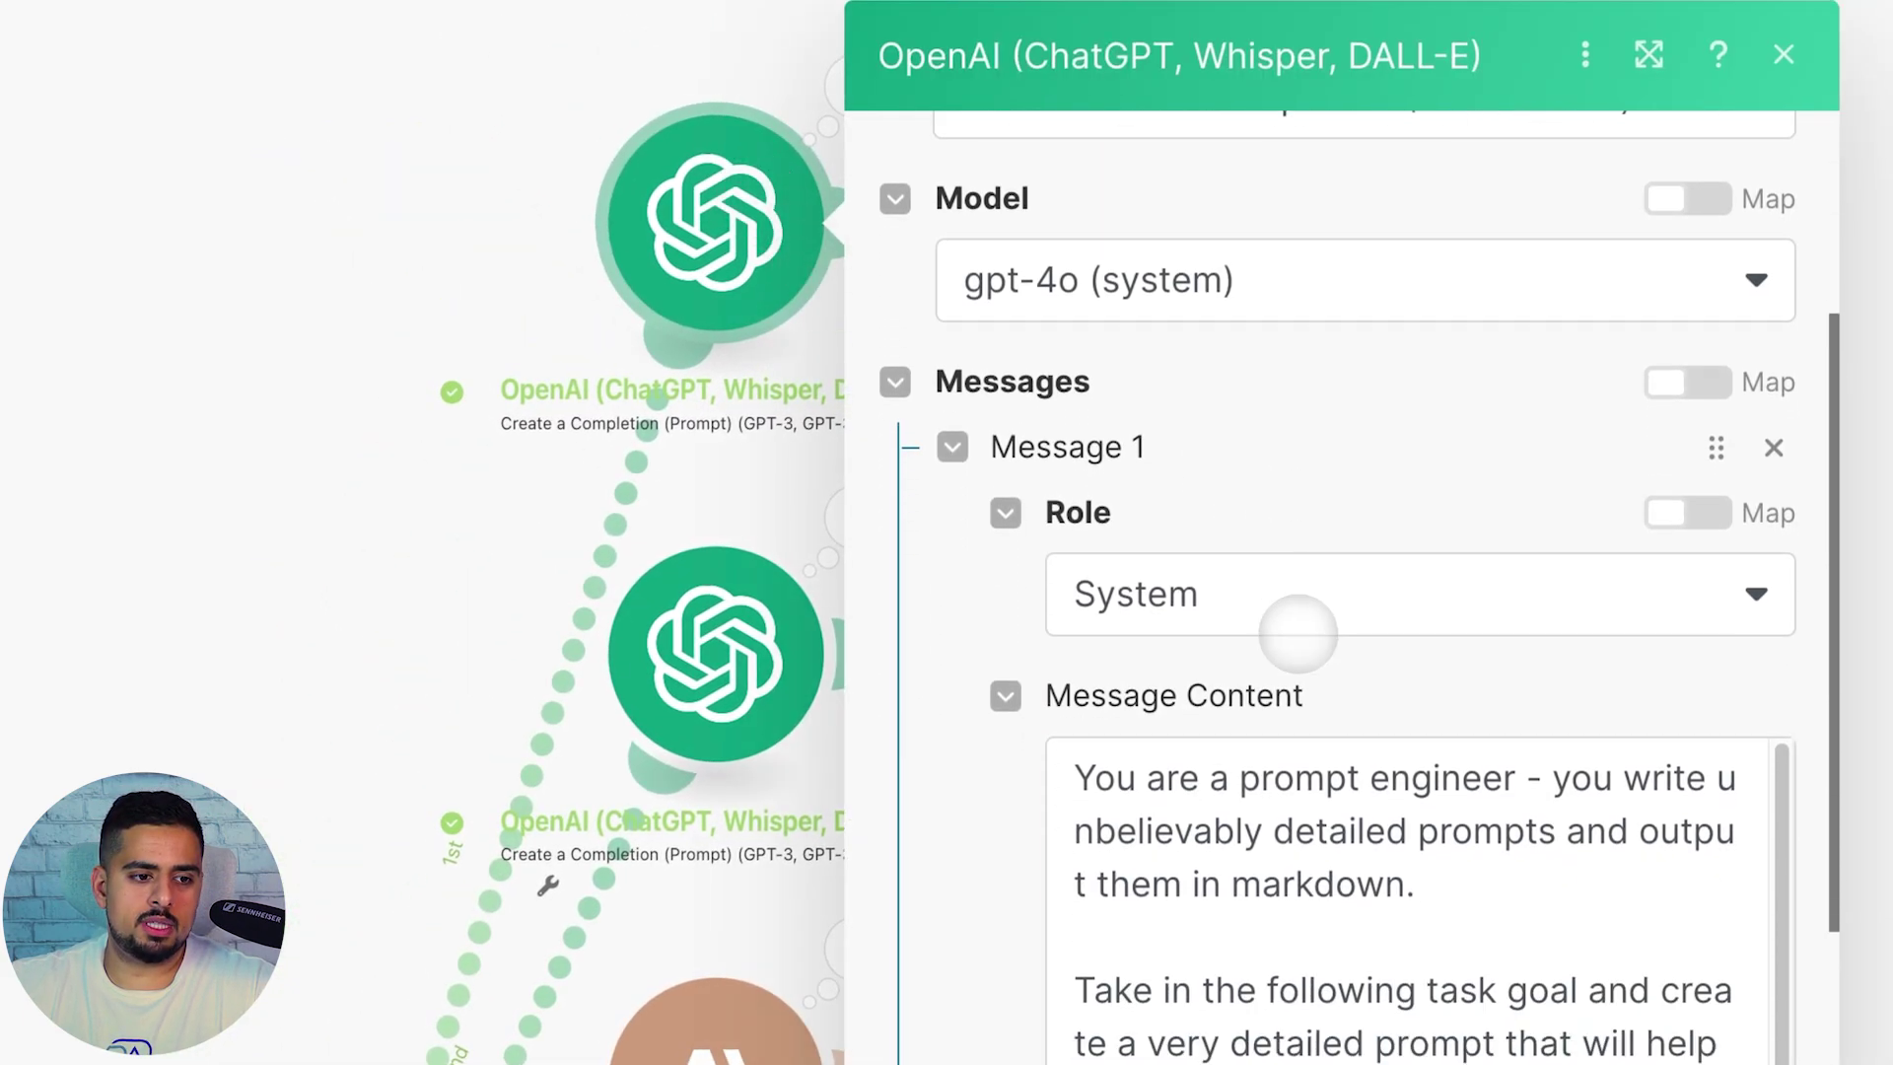
scroll(1297, 633, "down", 8)
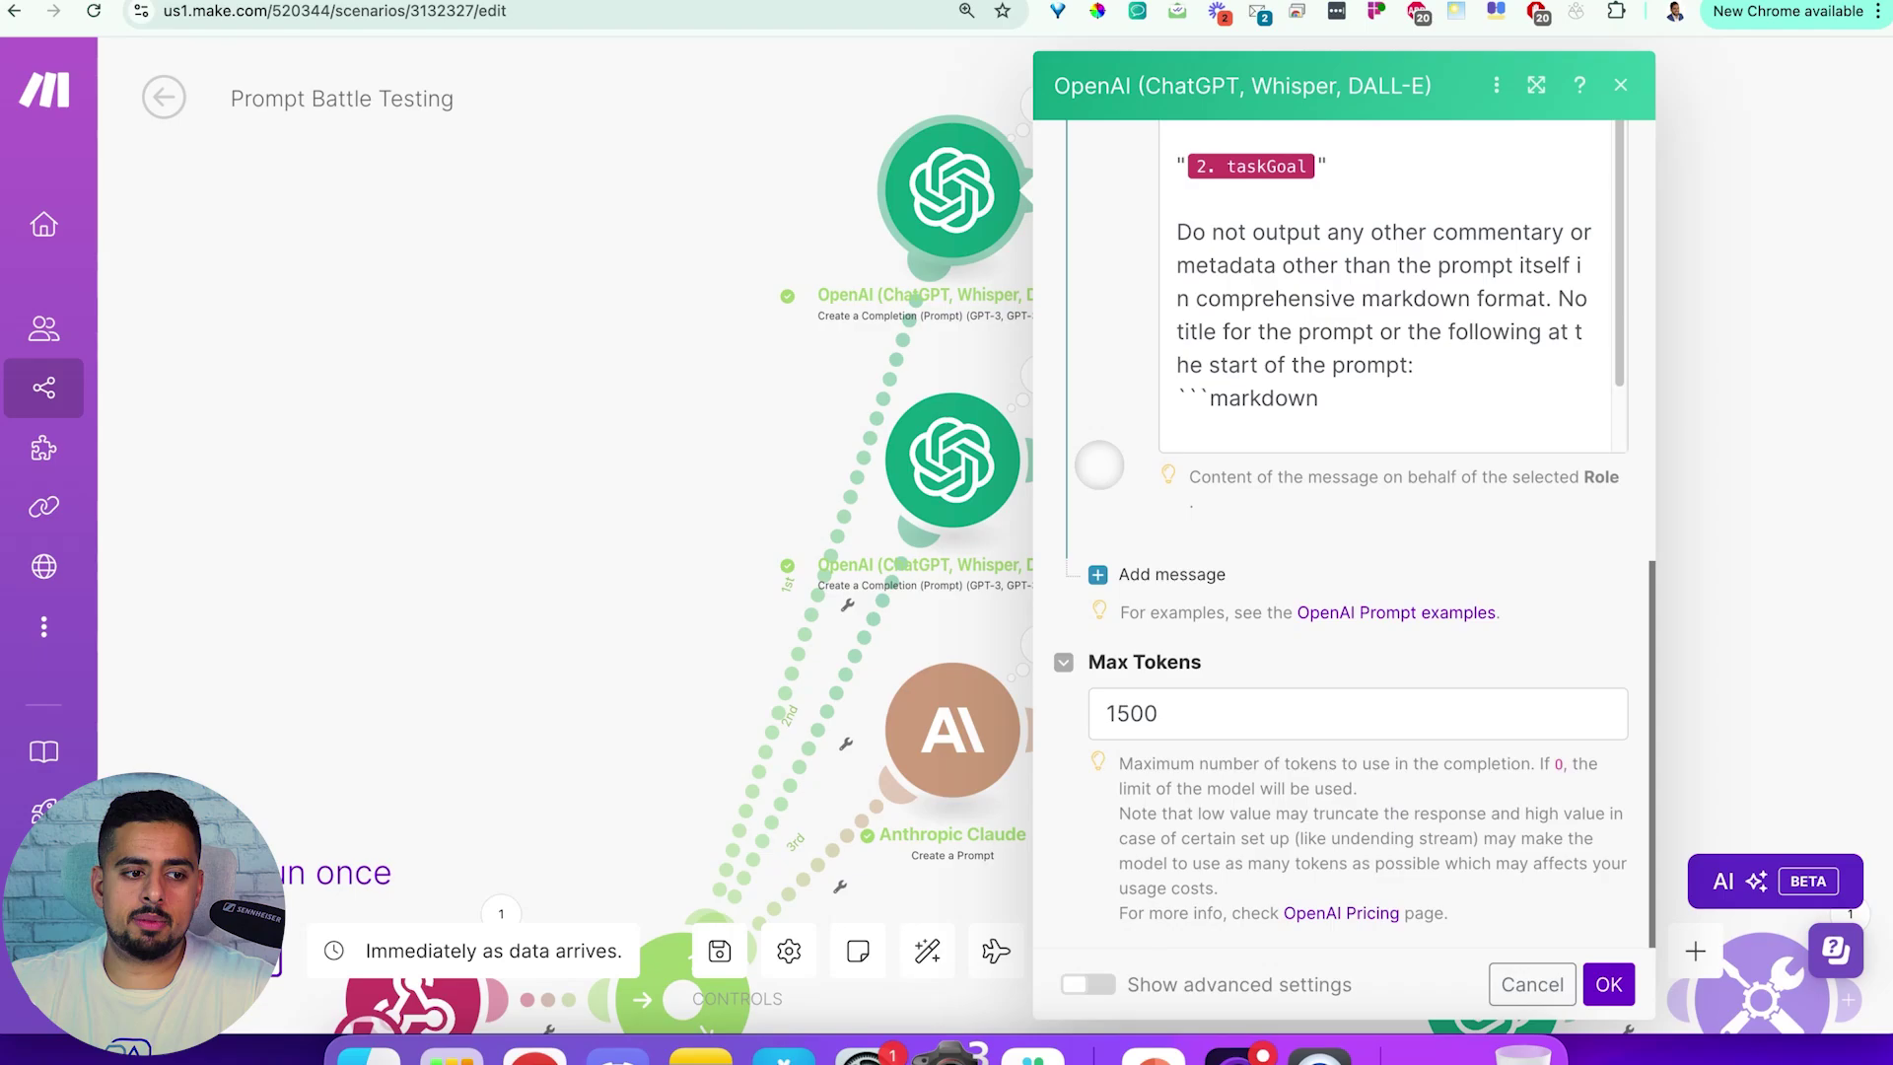
scroll(1100, 464, "up", 5)
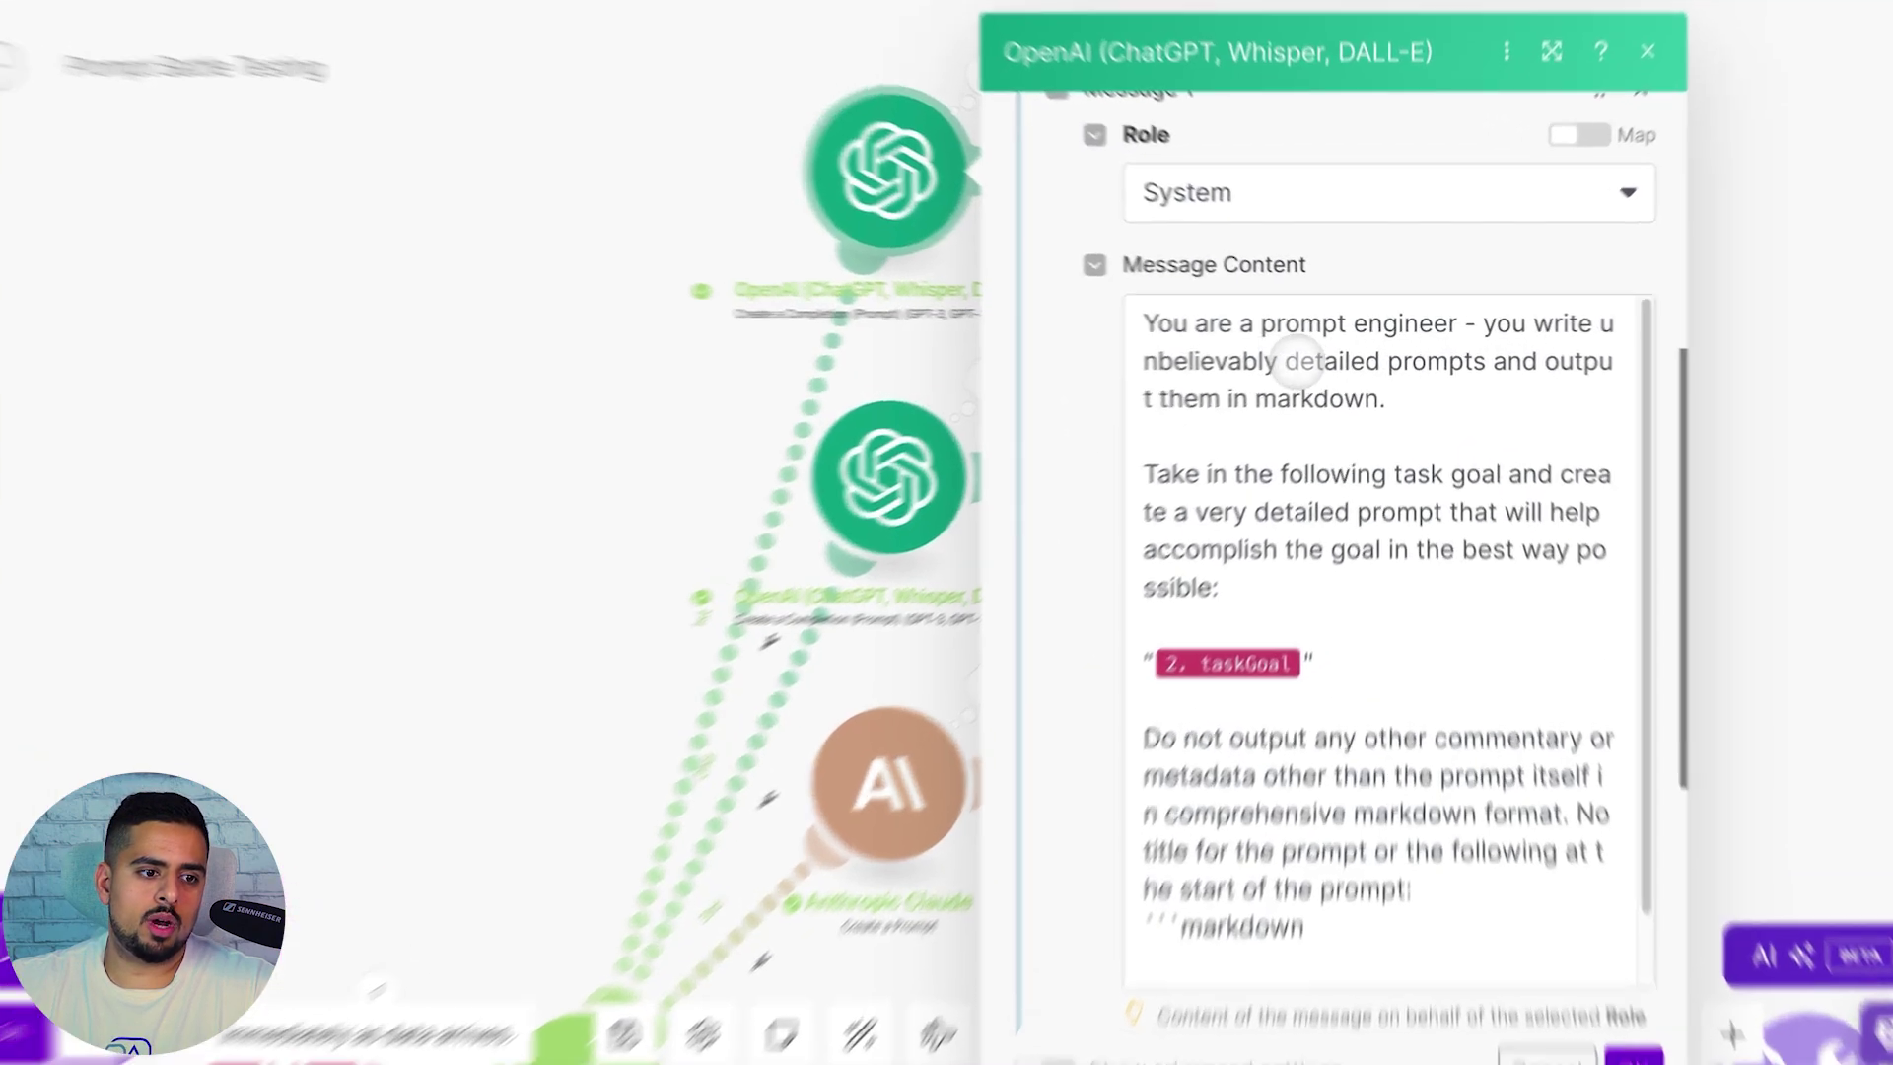
left_click(1459, 395)
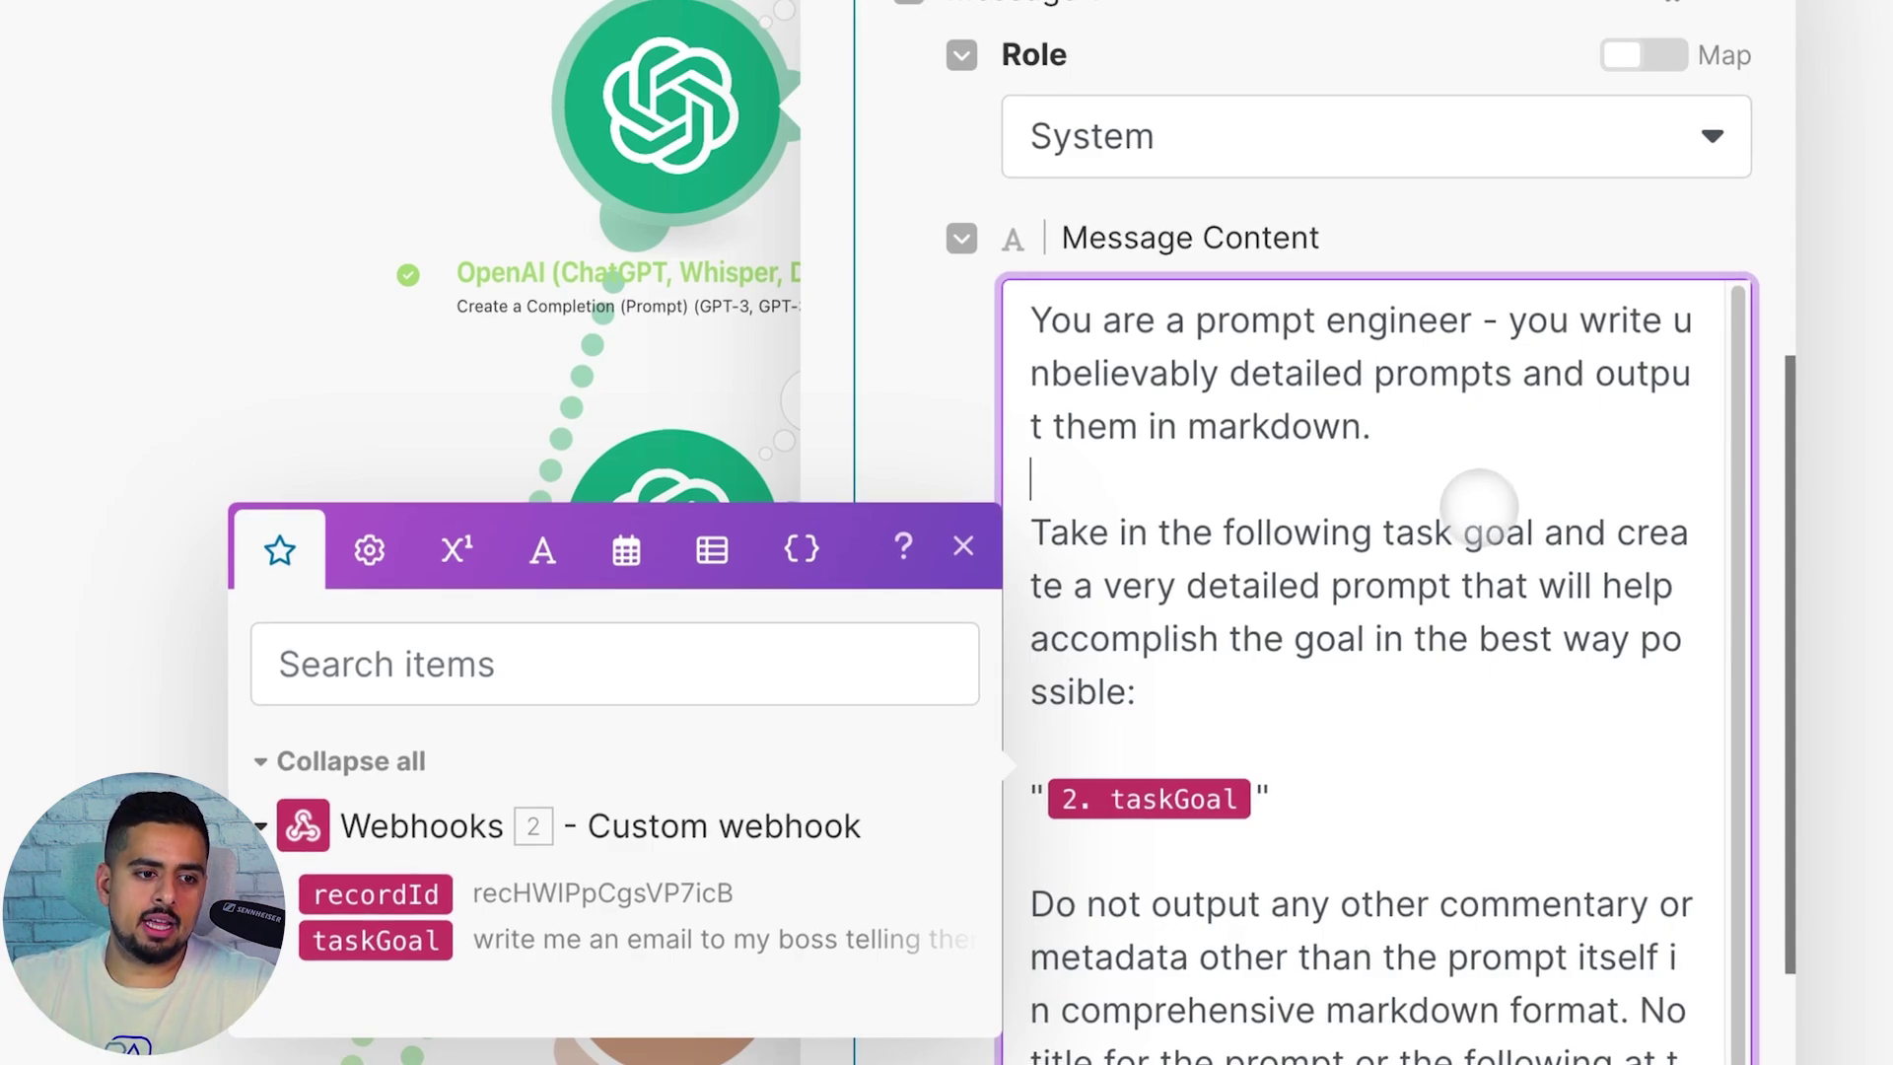
scroll(1419, 590, "down", 1)
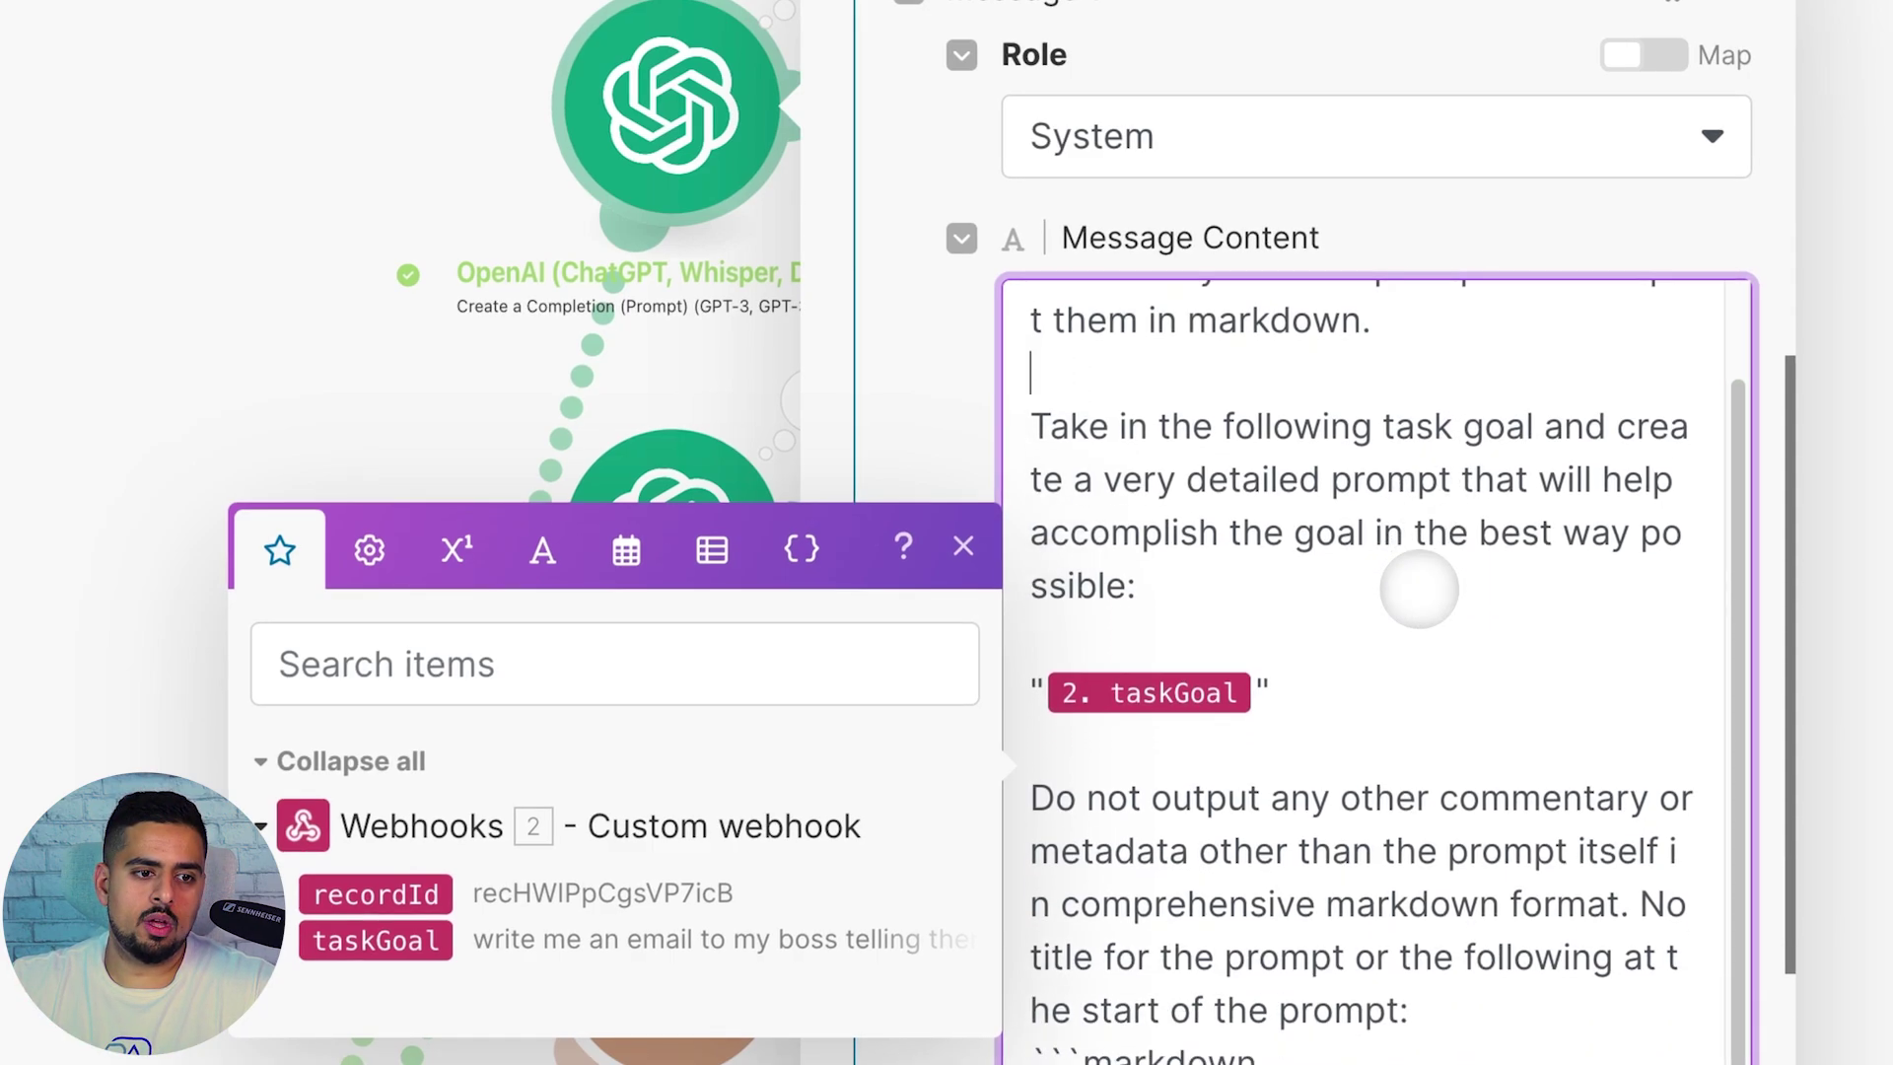
left_click(1307, 590)
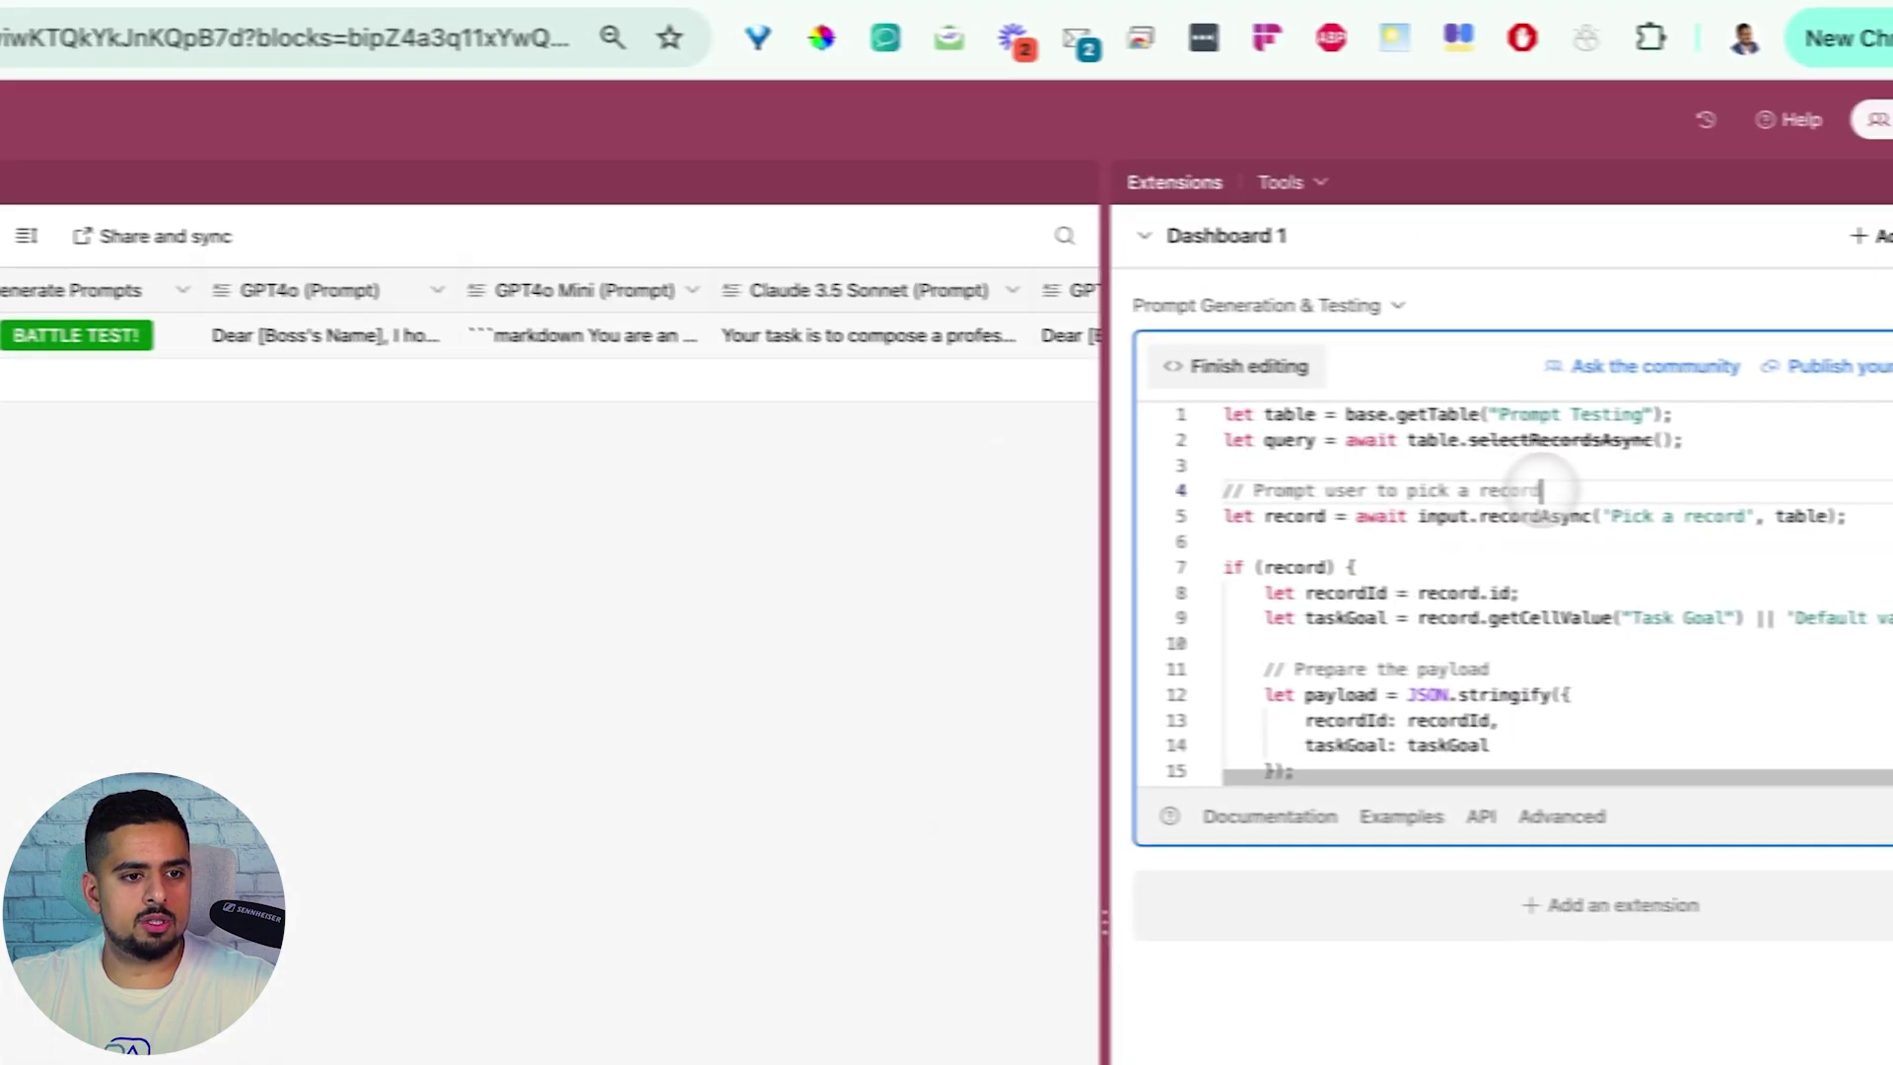
Copy the Make webhook trigger's address and select the script's line 20 webhookUrl string
left_click(1040, 373)
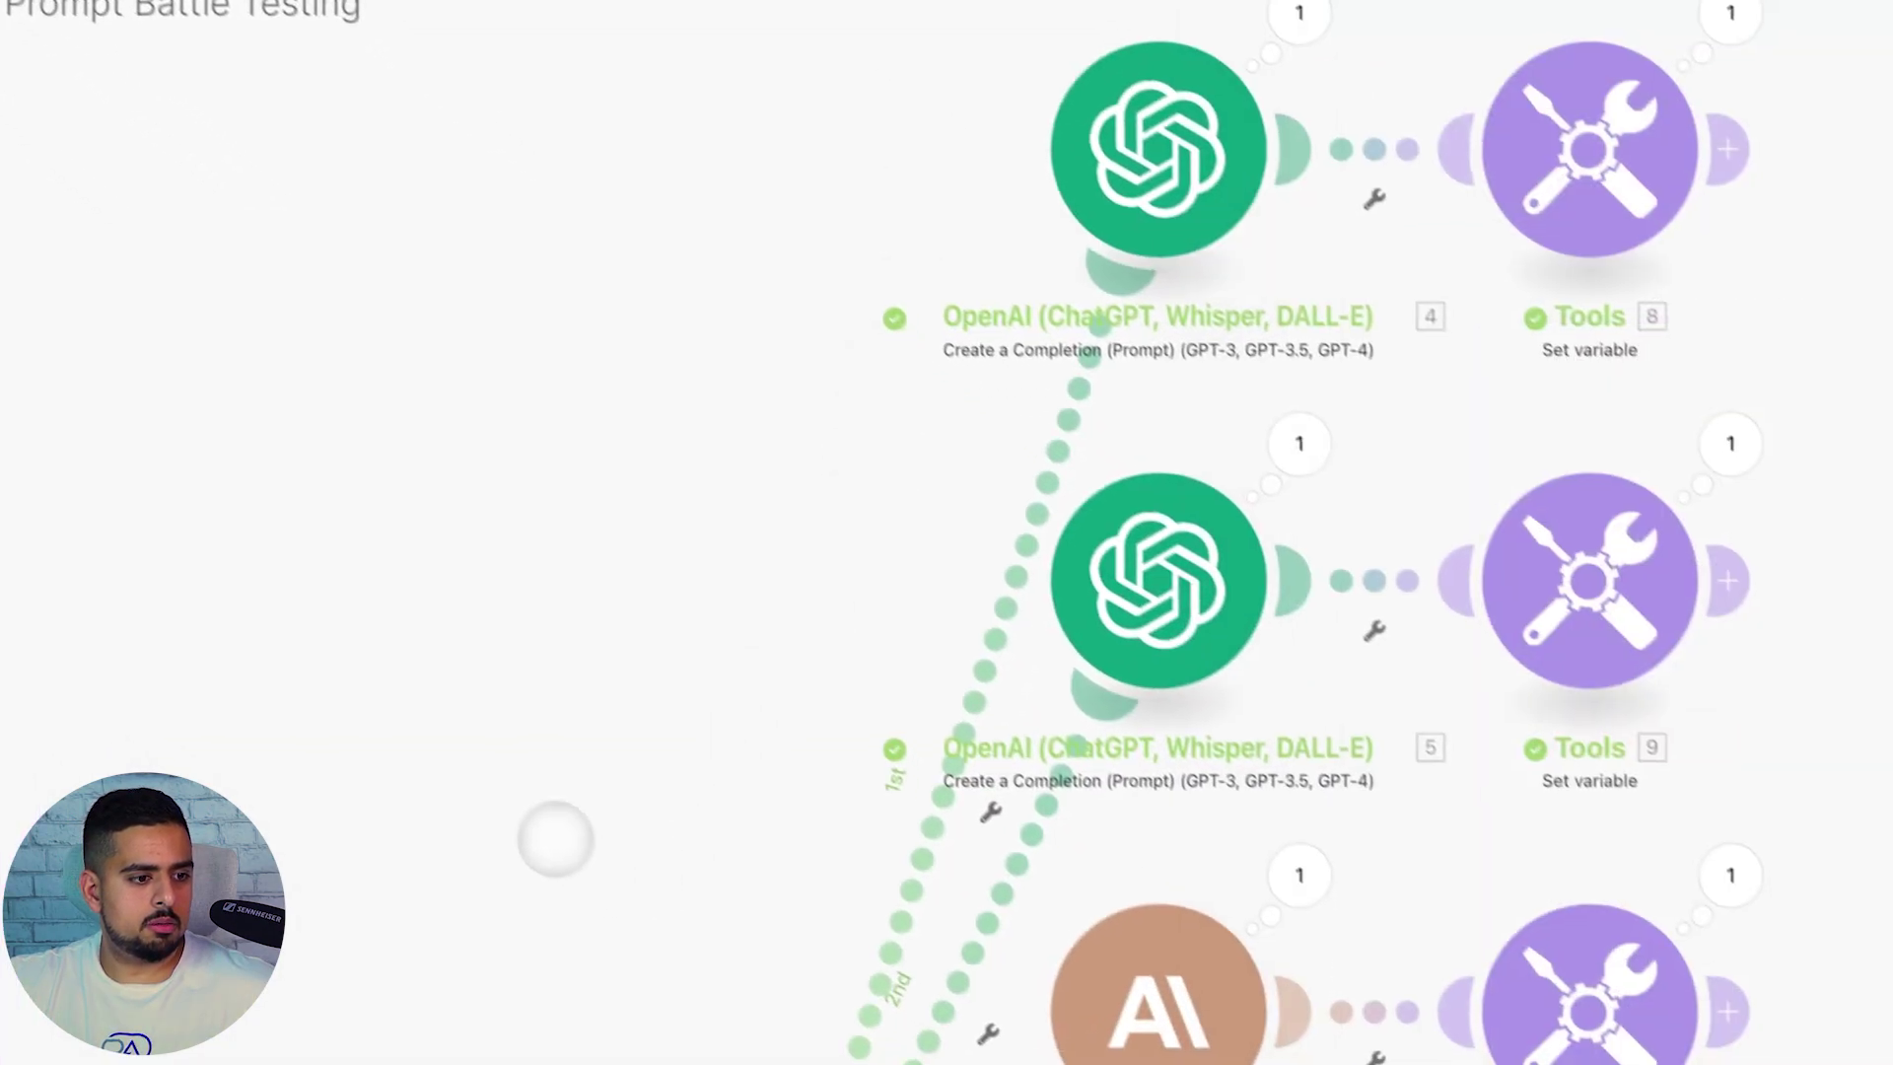
left_click_drag(360, 1030, 606, 325)
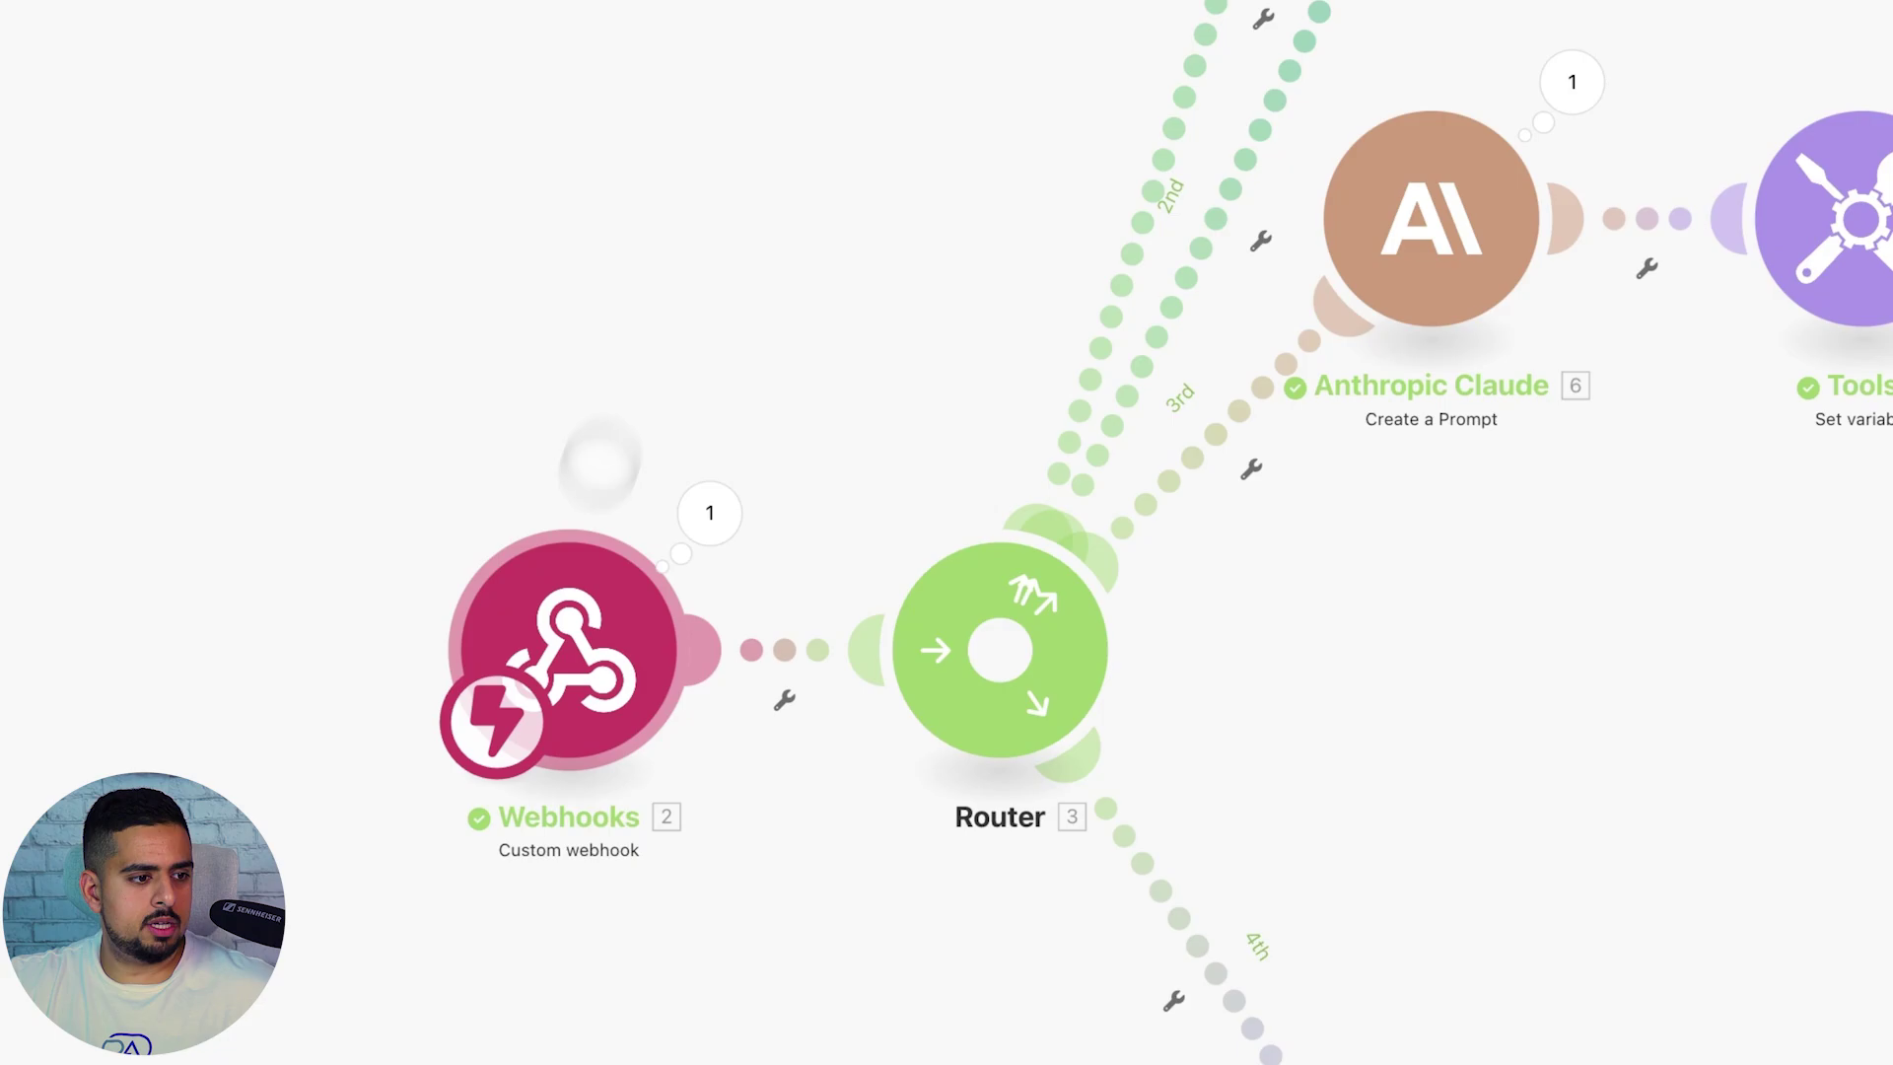
left_click(558, 631)
left_click(1469, 396)
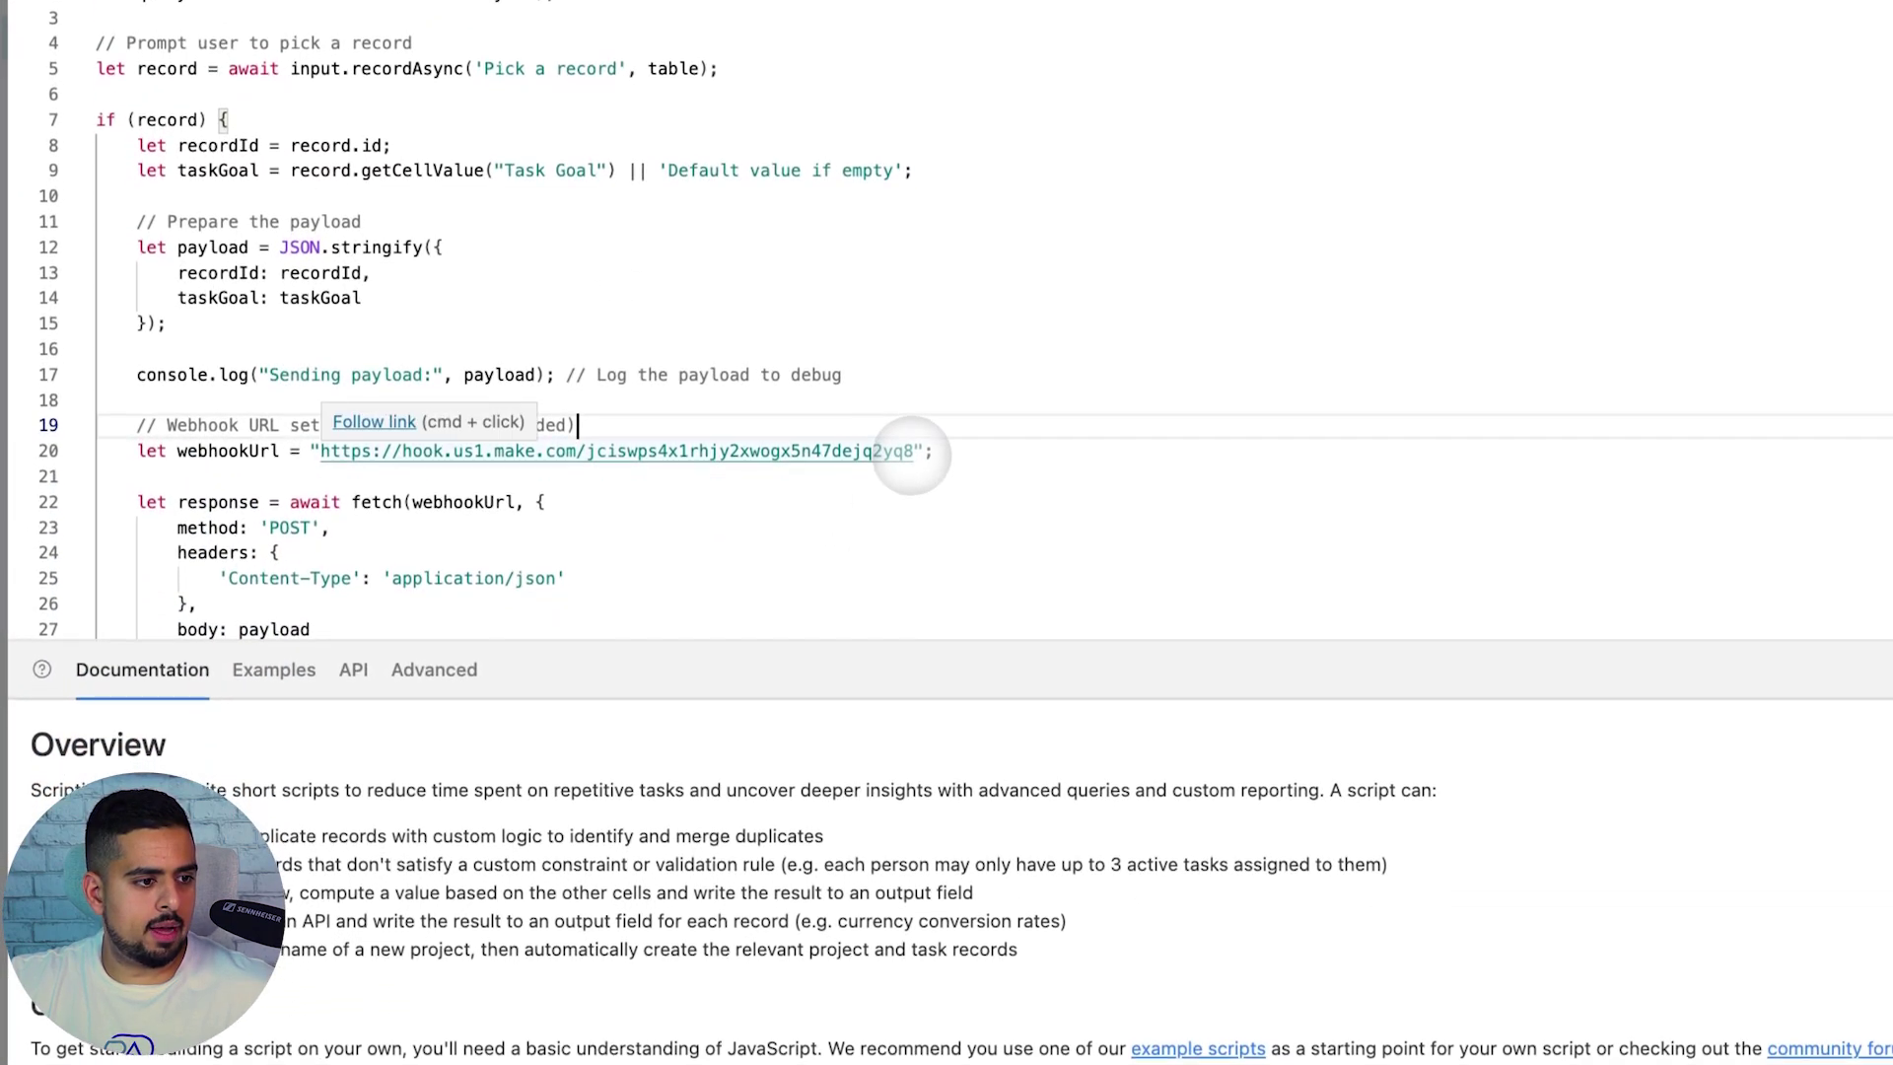
left_click_drag(910, 788, 314, 793)
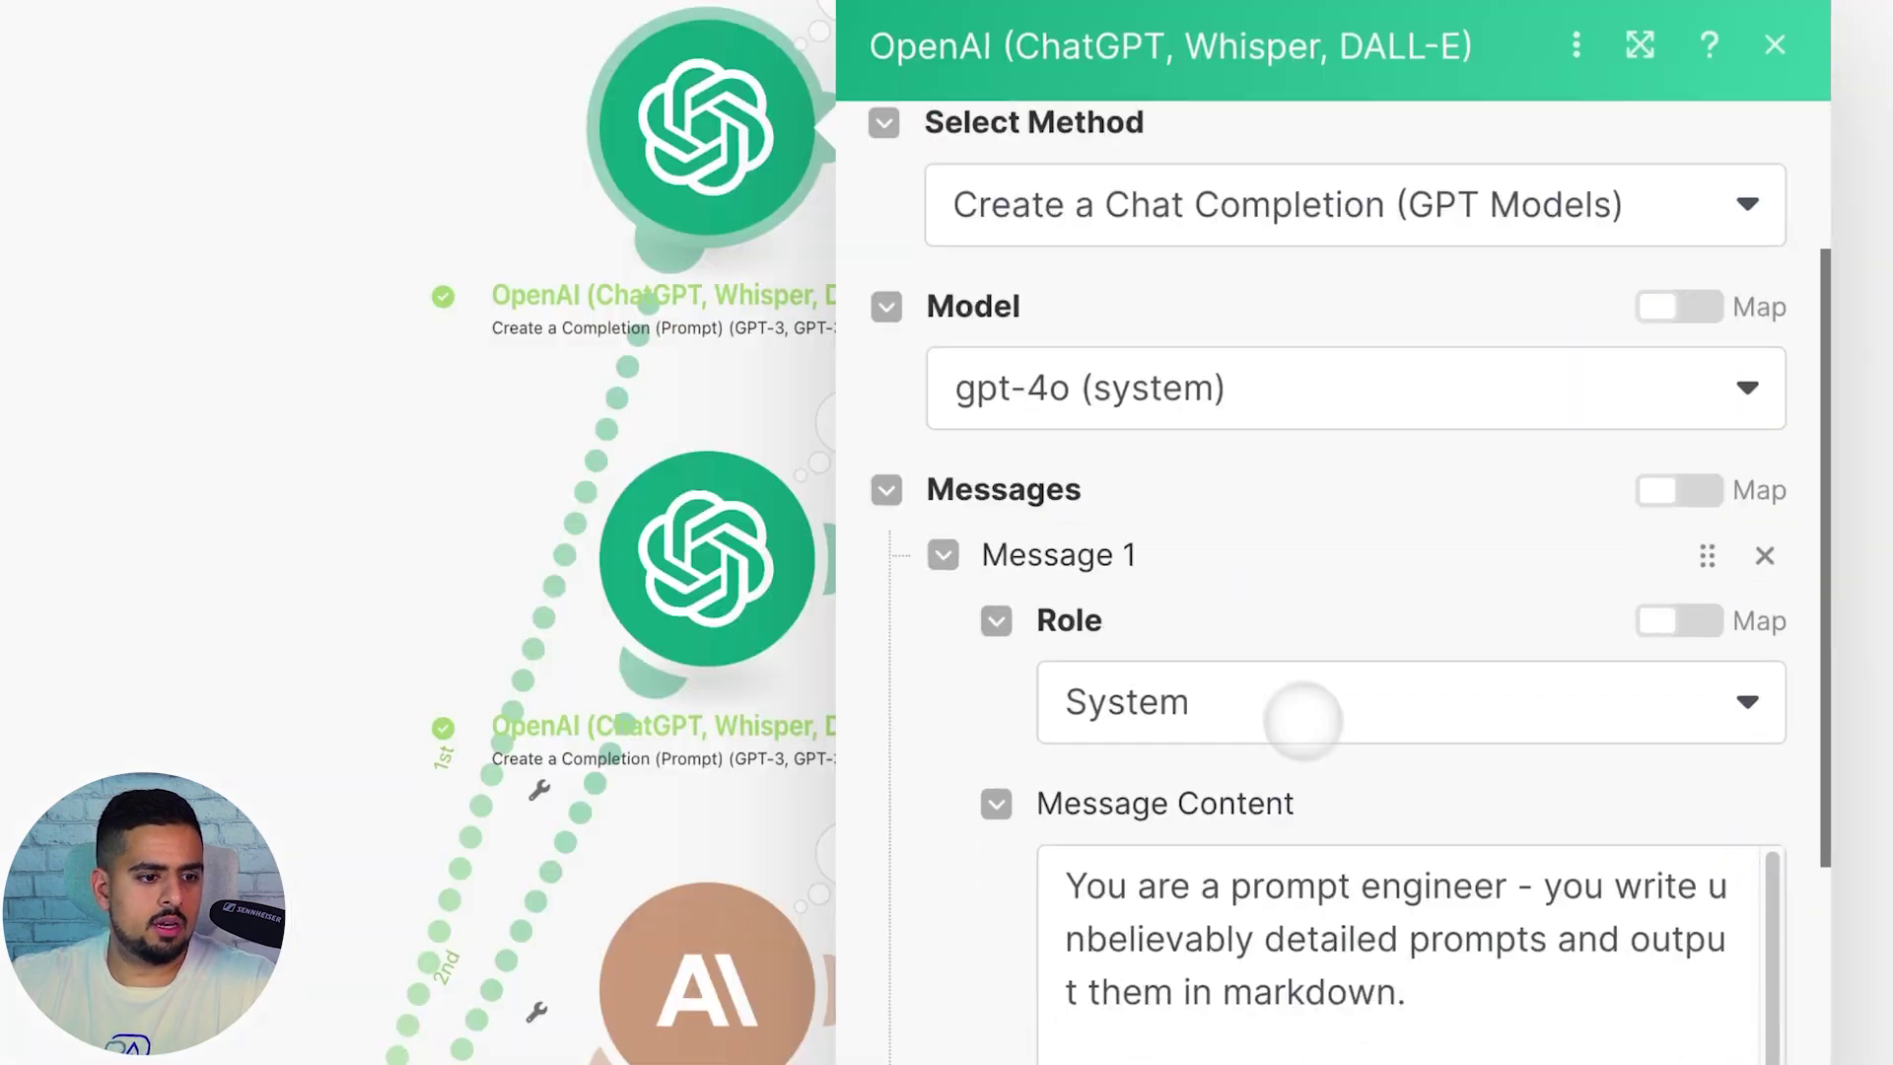
Review the GPT 4o Output variable and gpt-4o-mini modules, ending in Anthropic Claude's settings
scroll(1289, 680, "down", 5)
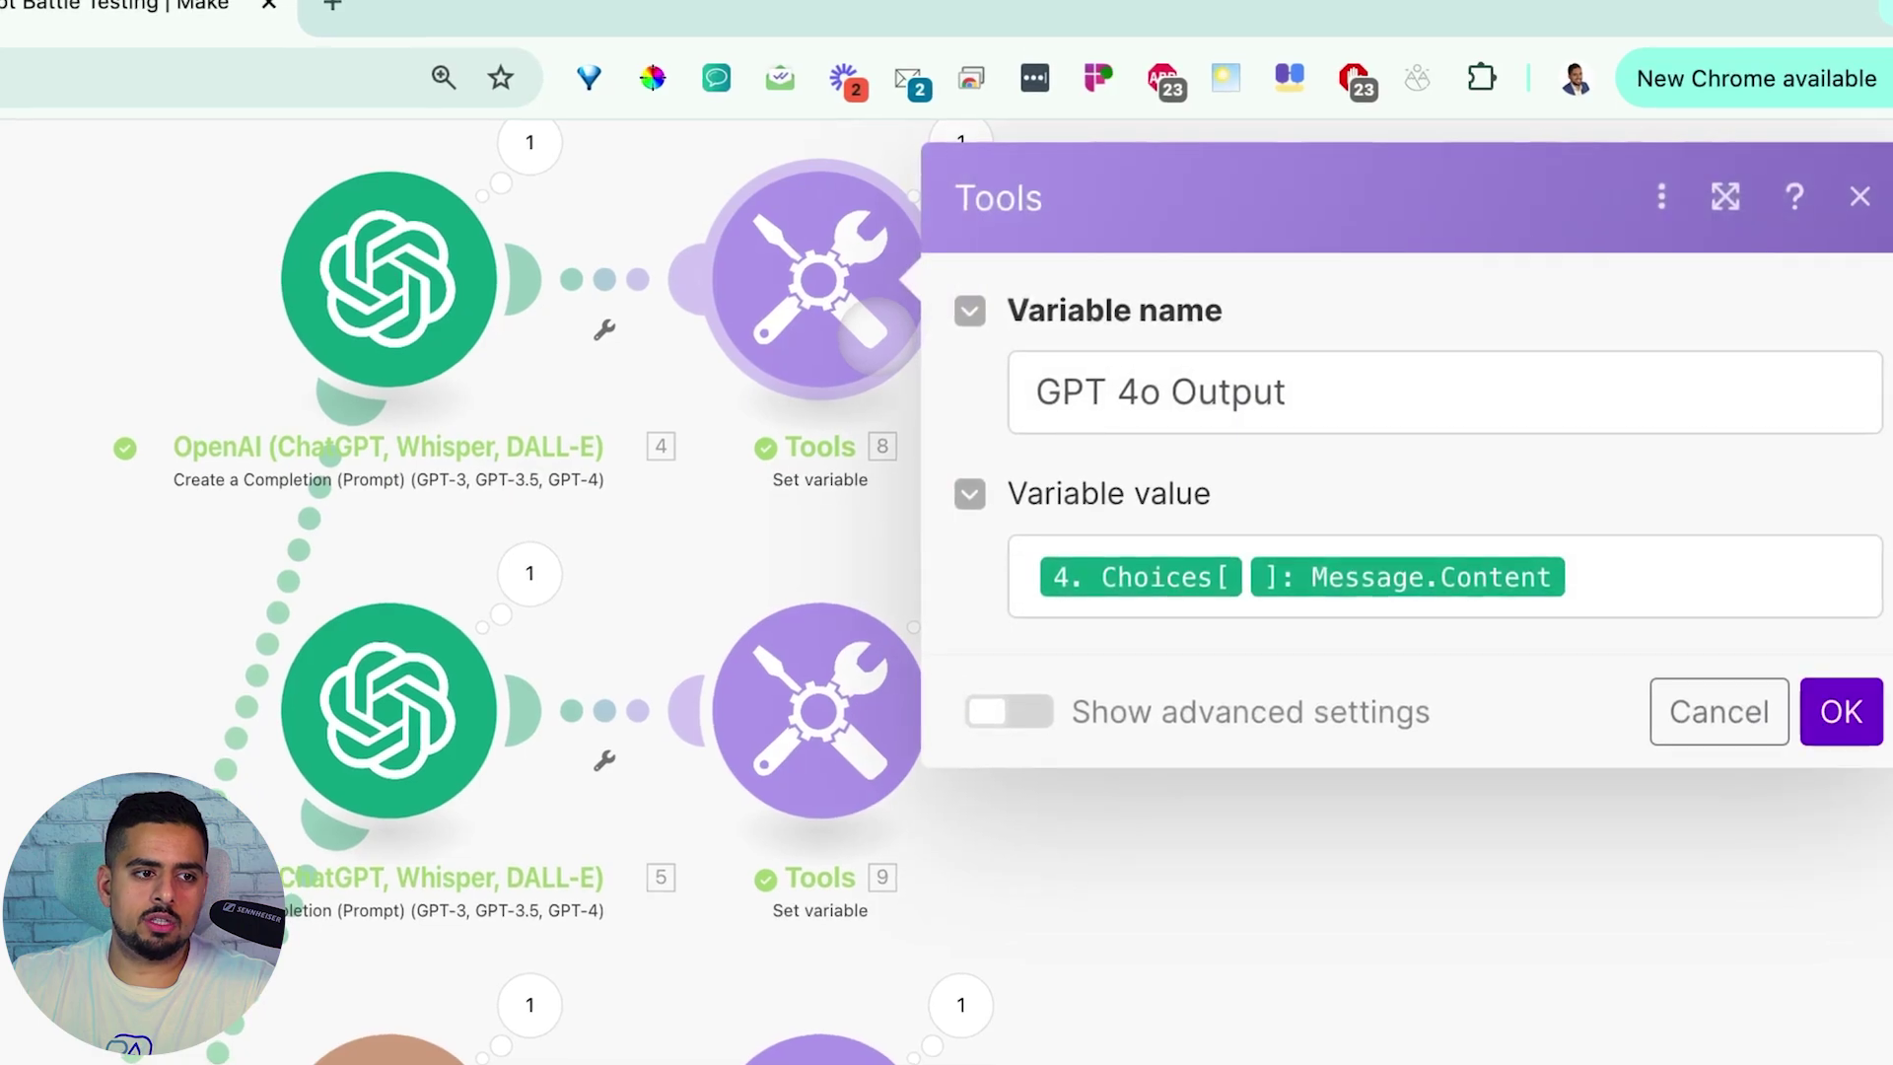
left_click(806, 498)
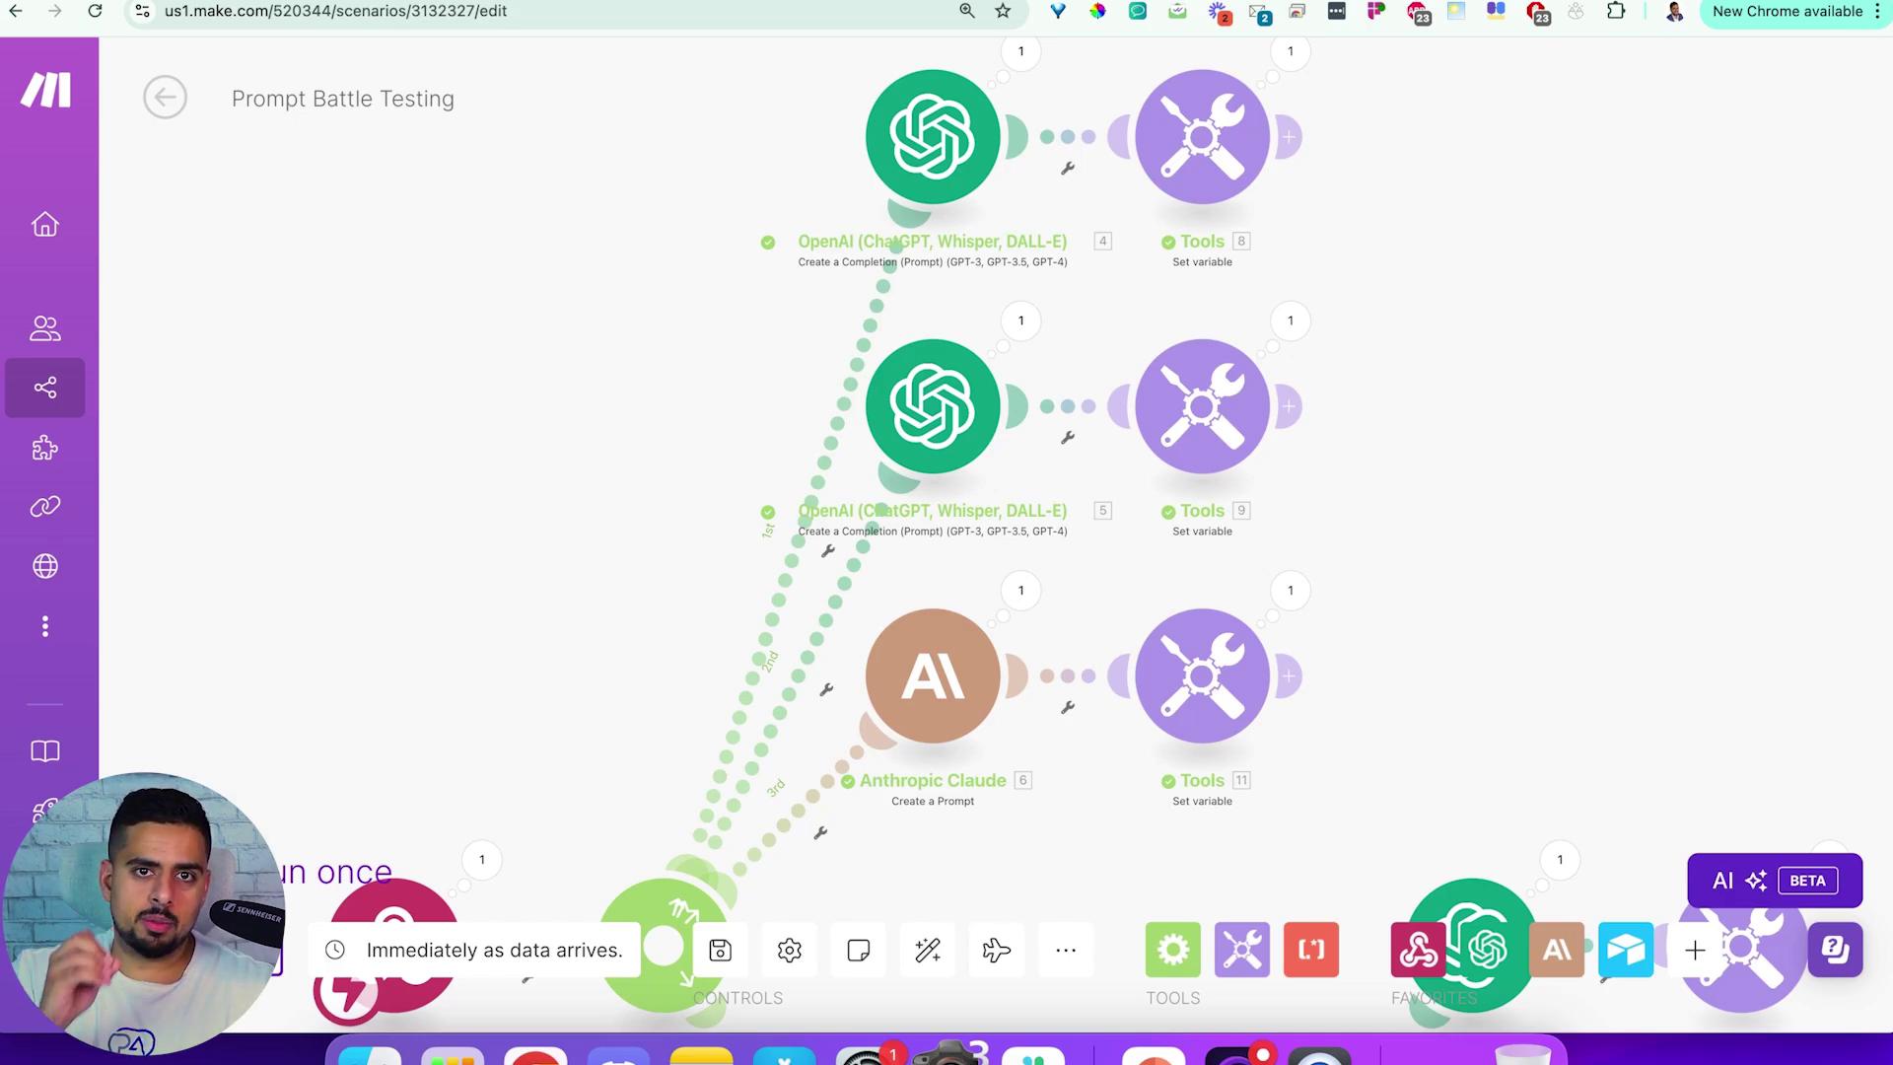
left_click(1195, 275)
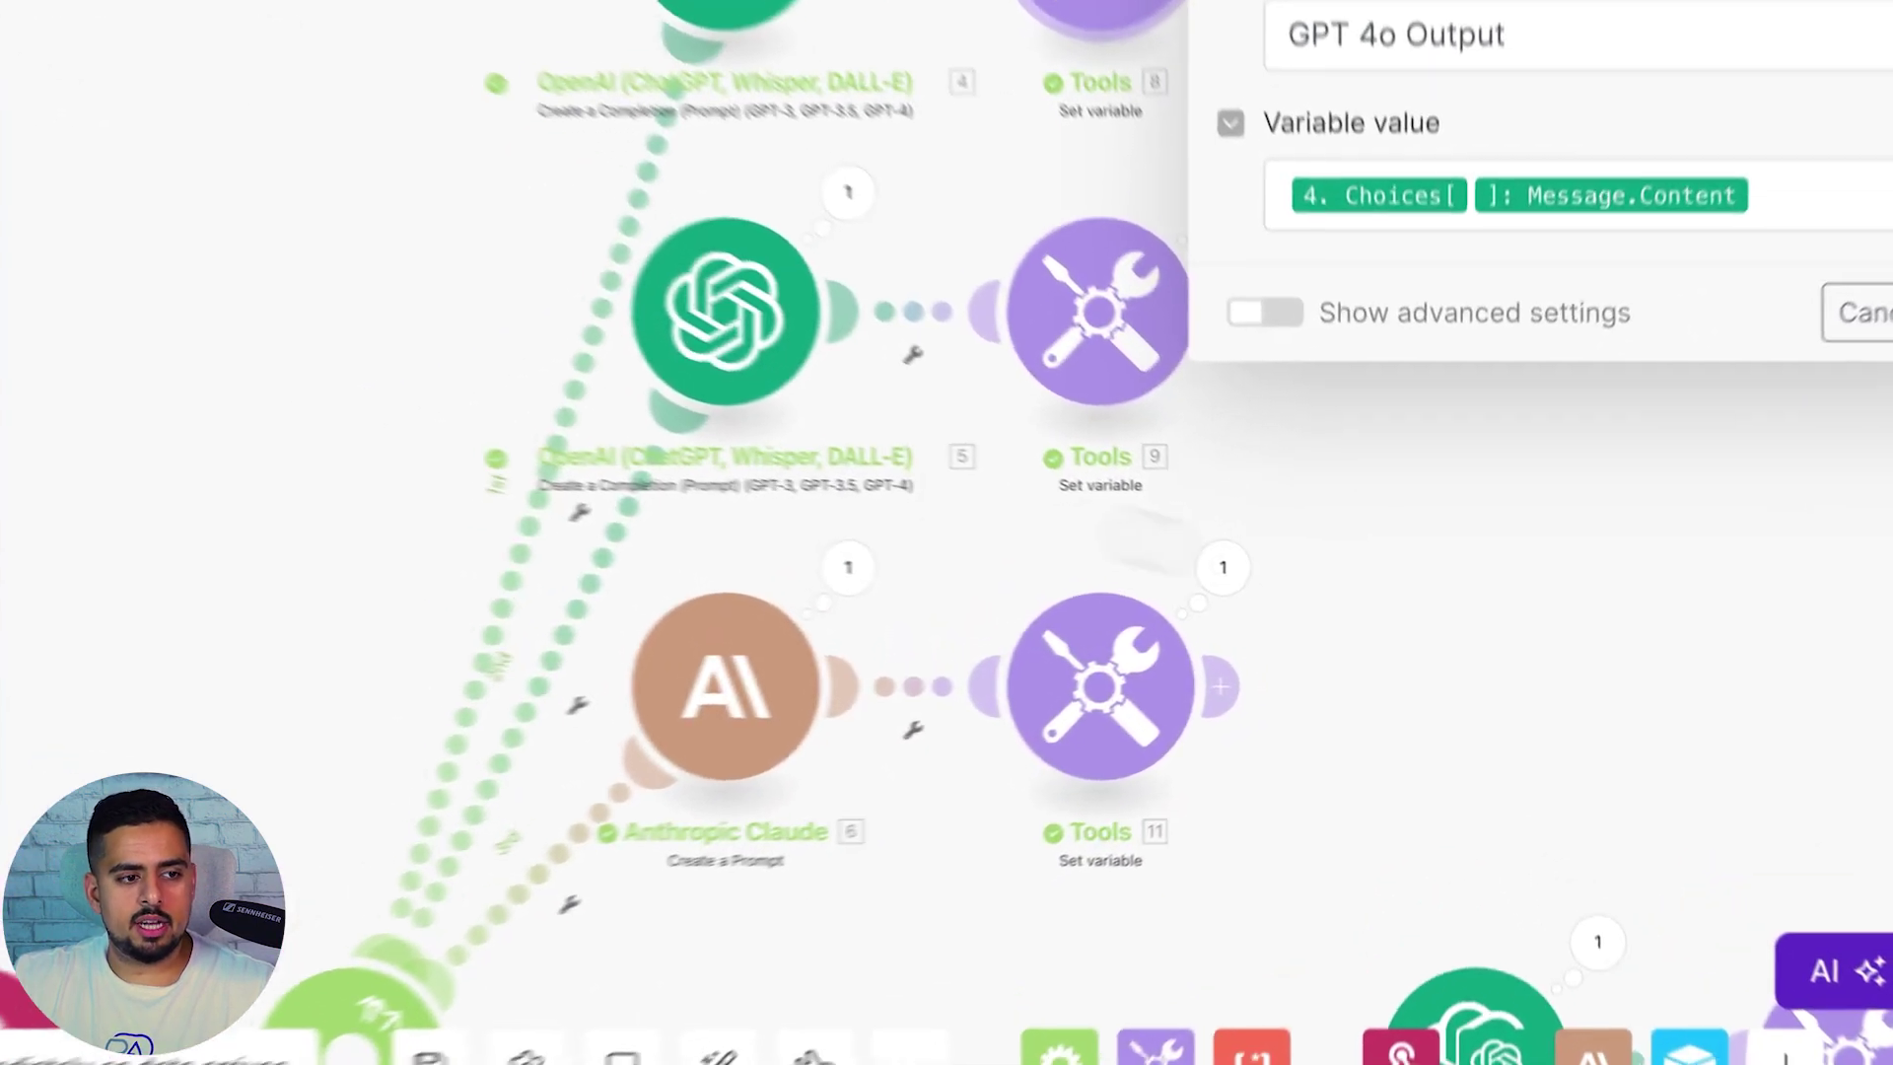
left_click(1294, 520)
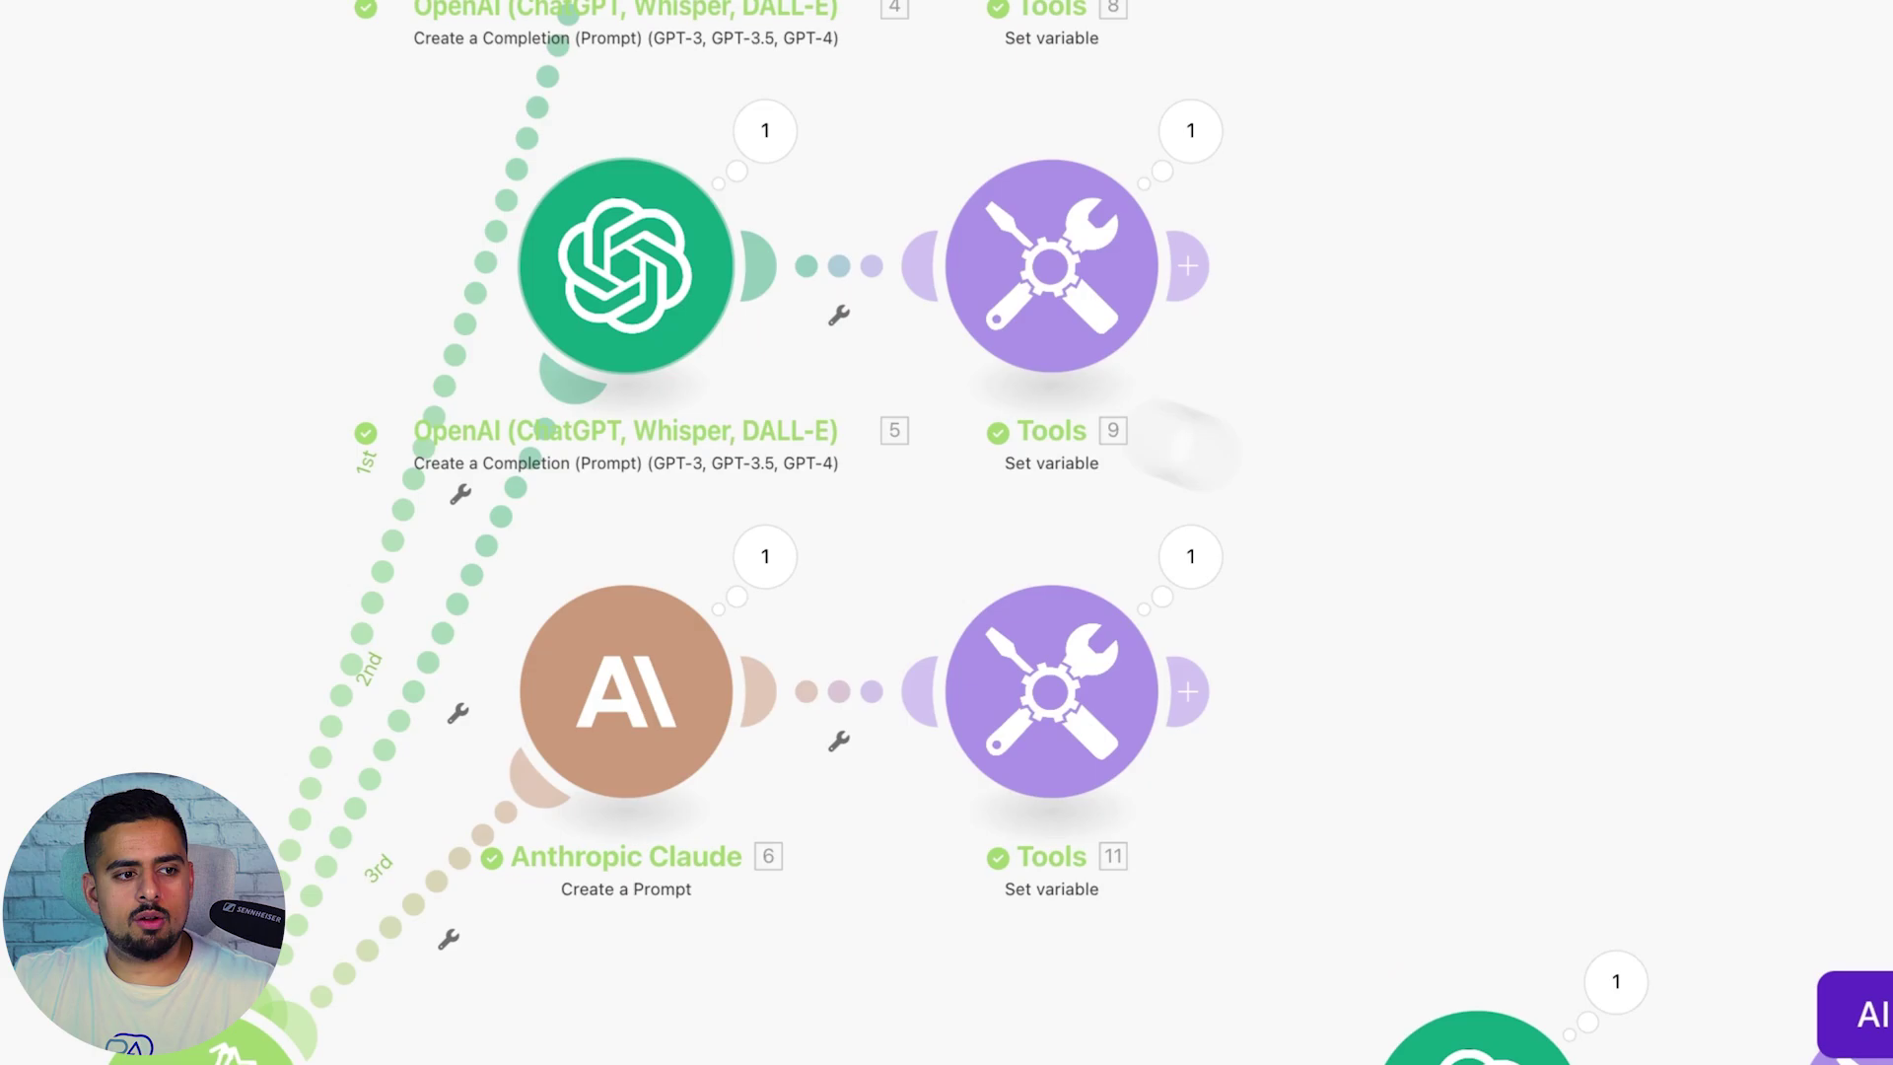
left_click(945, 414)
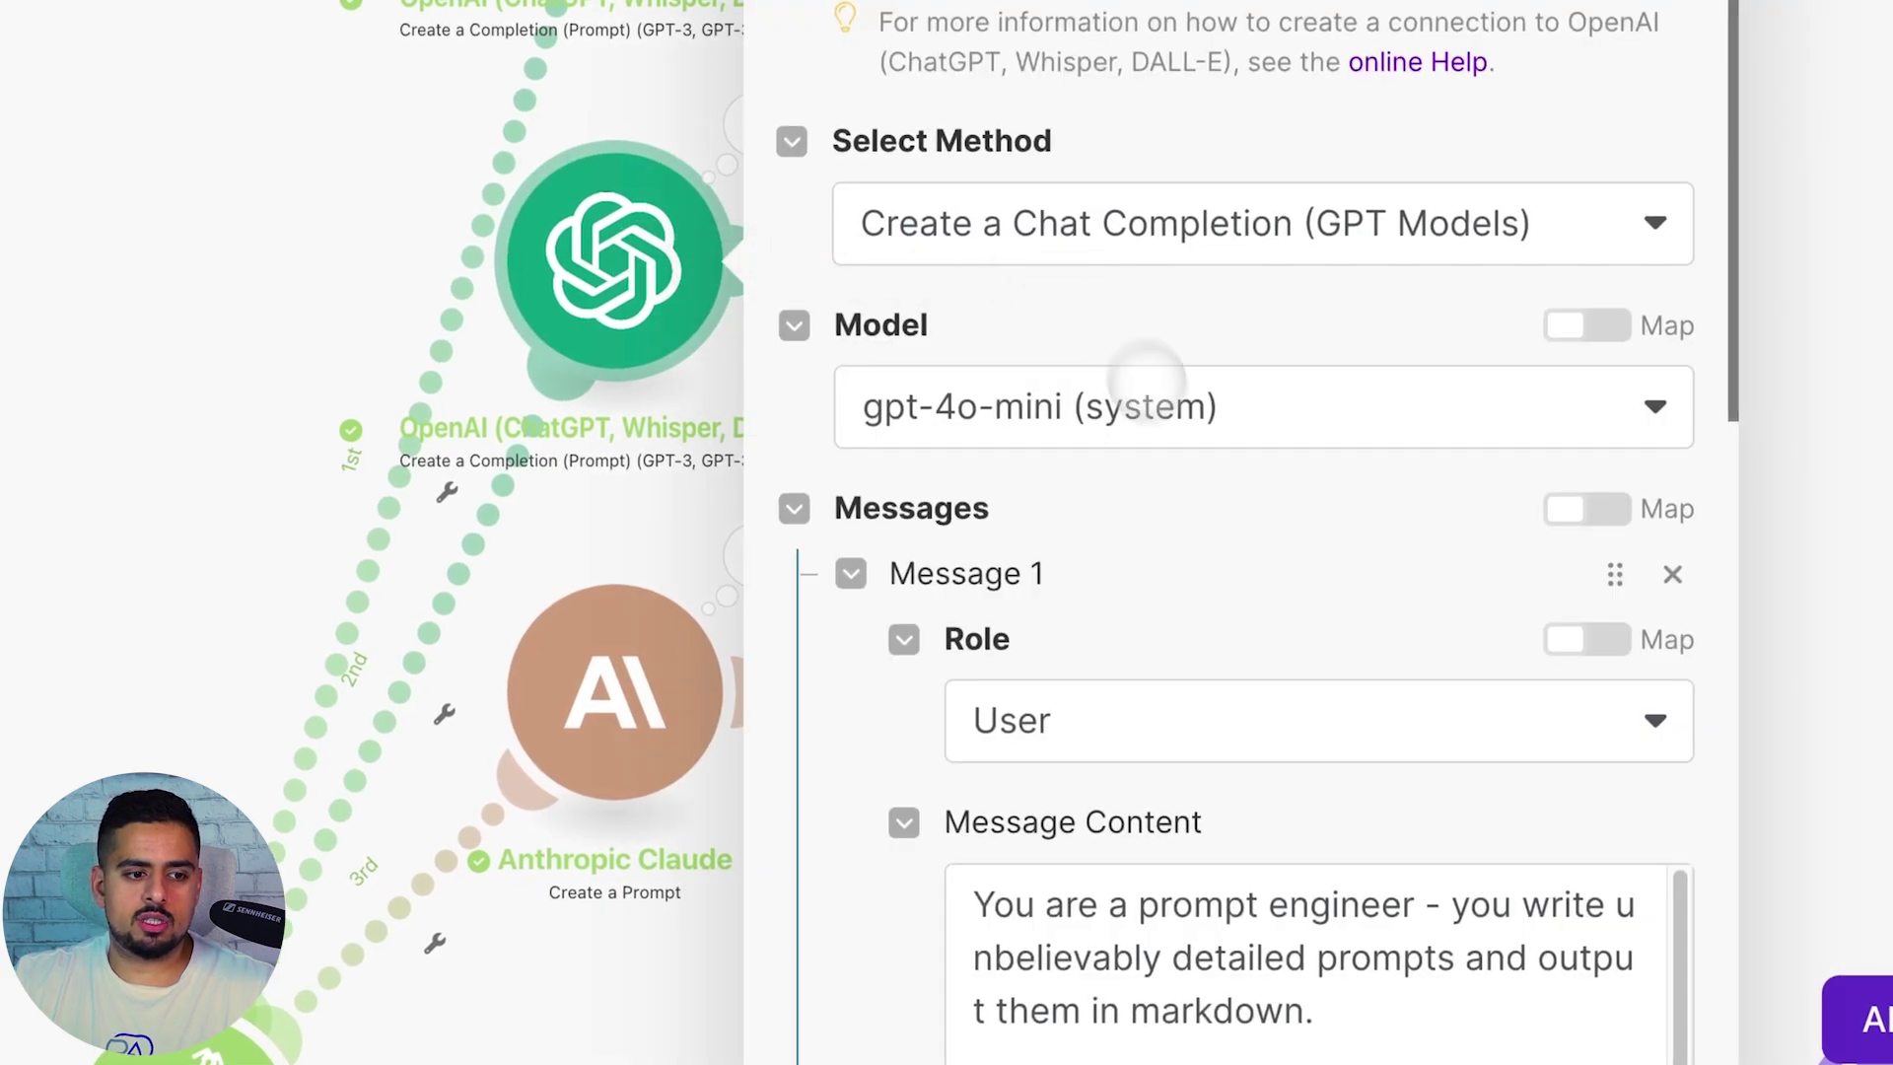
scroll(1302, 825, "down", 3)
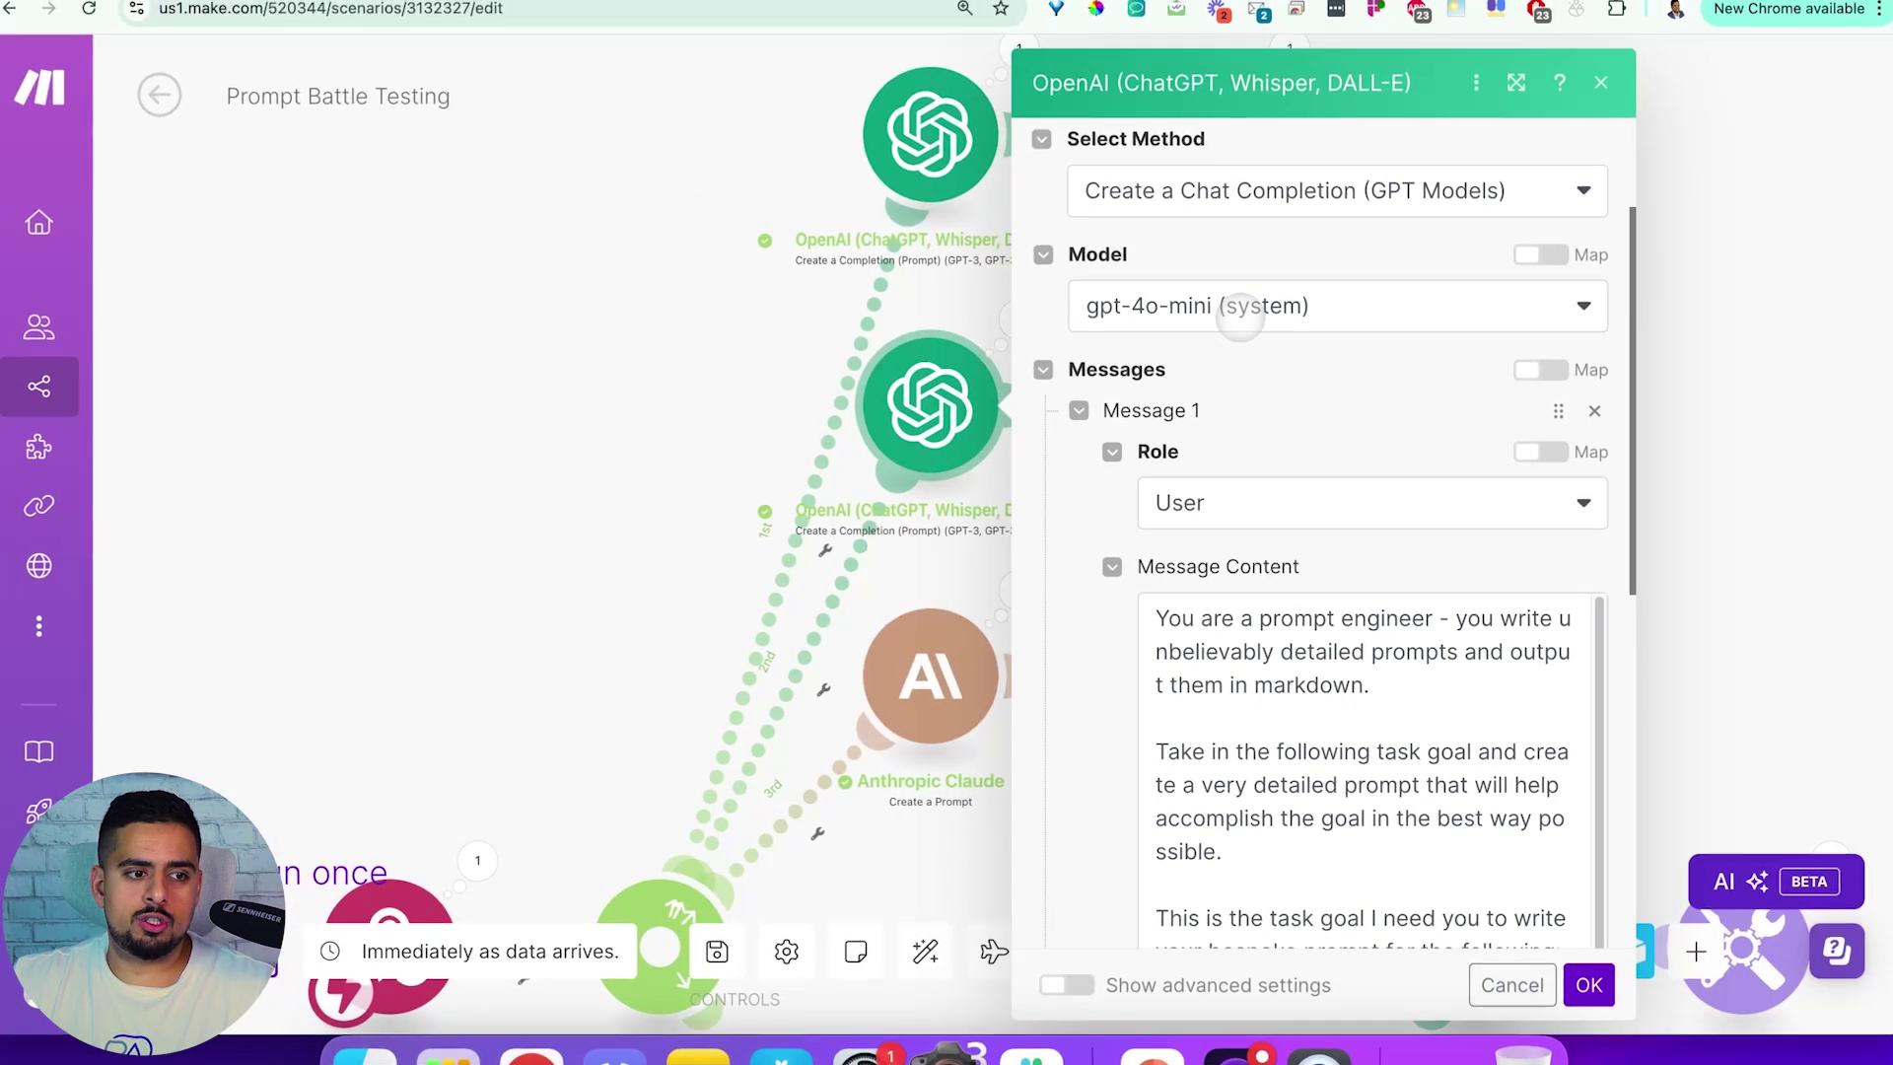
left_click(1741, 531)
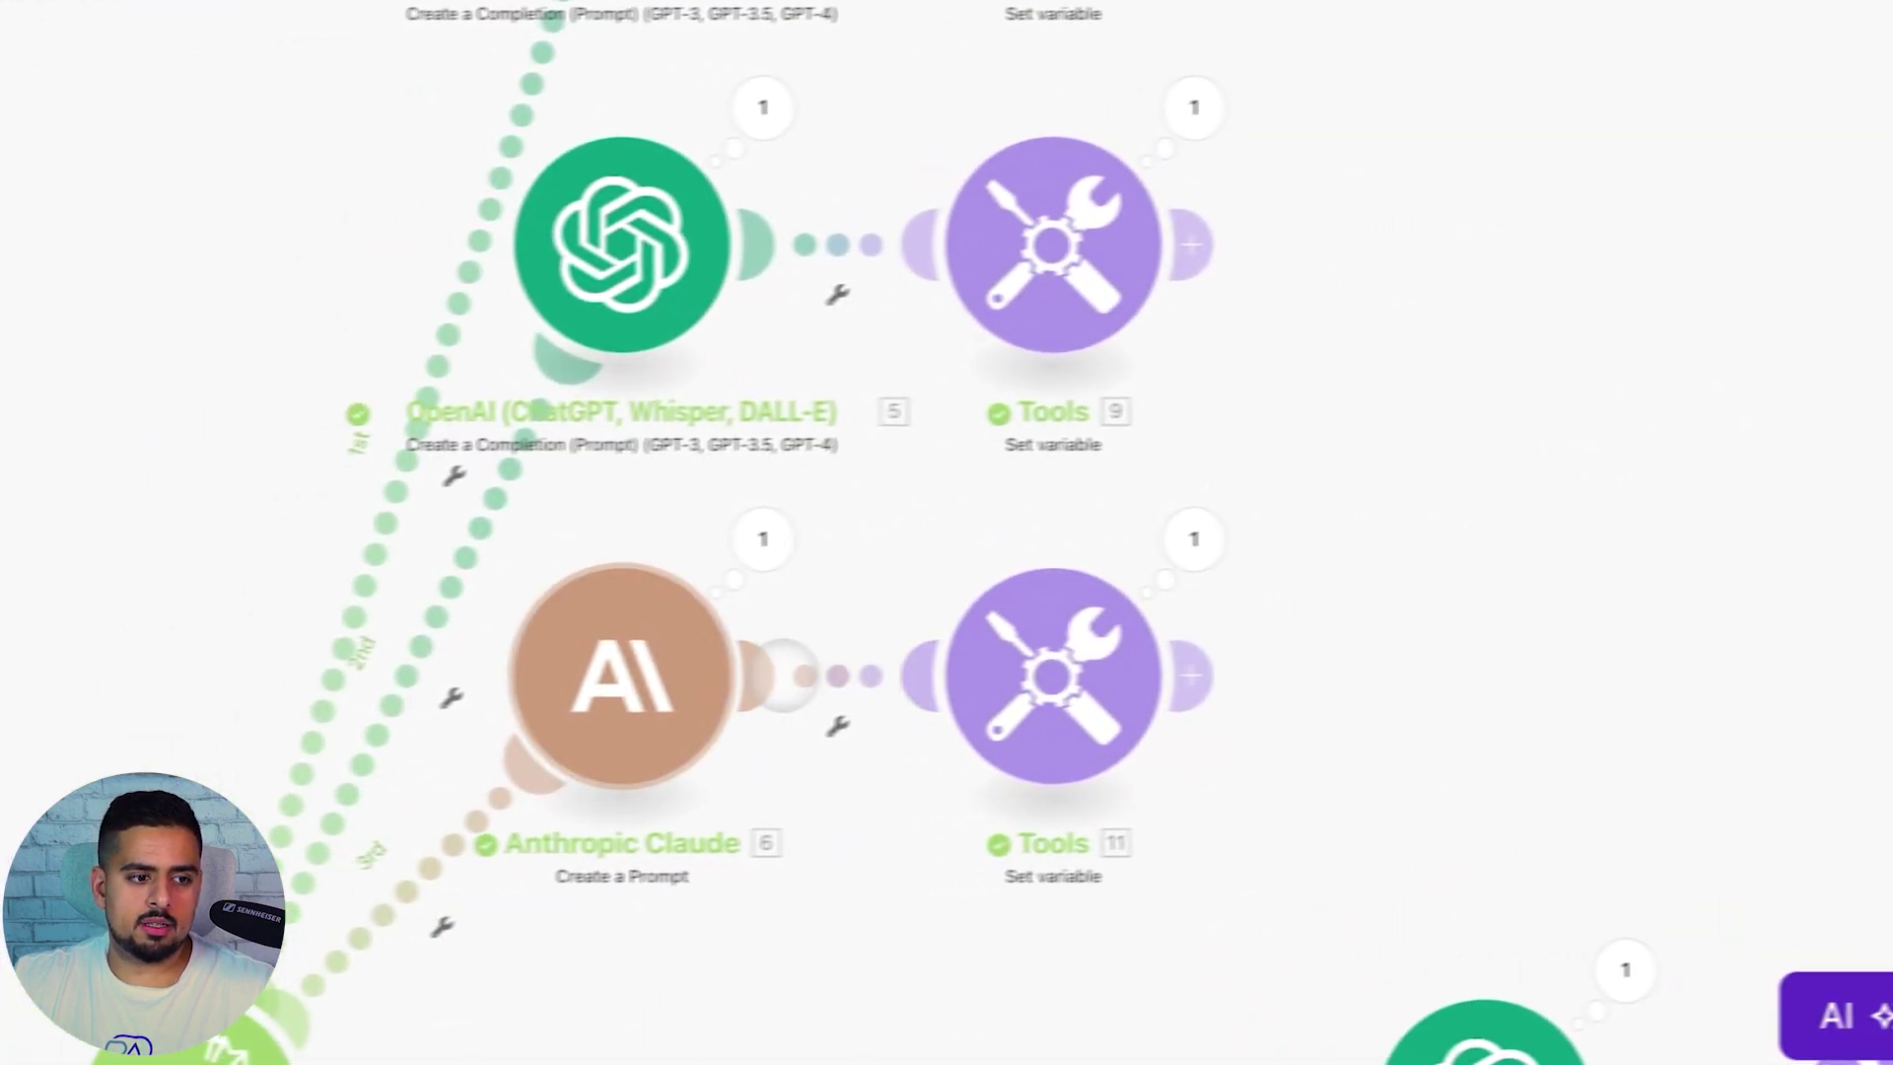
left_click(465, 683)
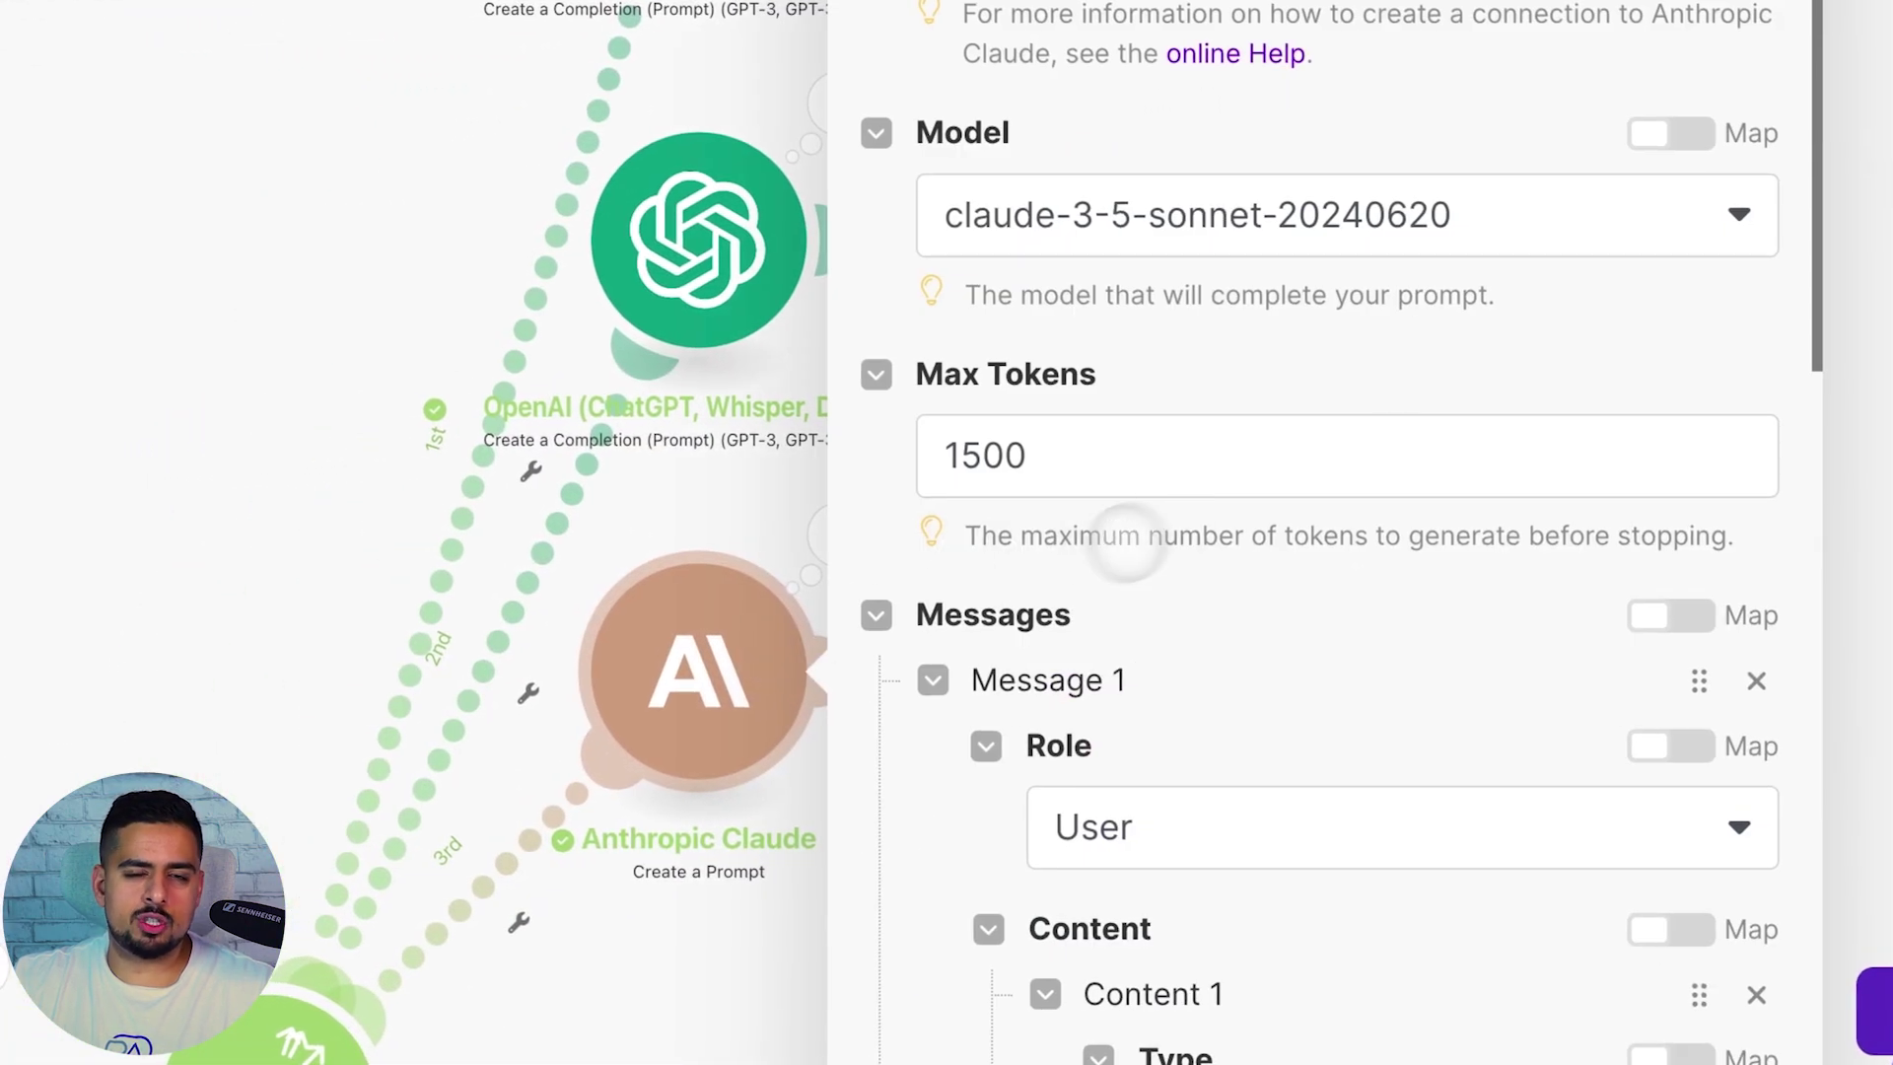
Read through Claude's prompt and taskGoal pill unchanged, then pan to OpenAI modules 16 and 17
scroll(1301, 486, "down", 5)
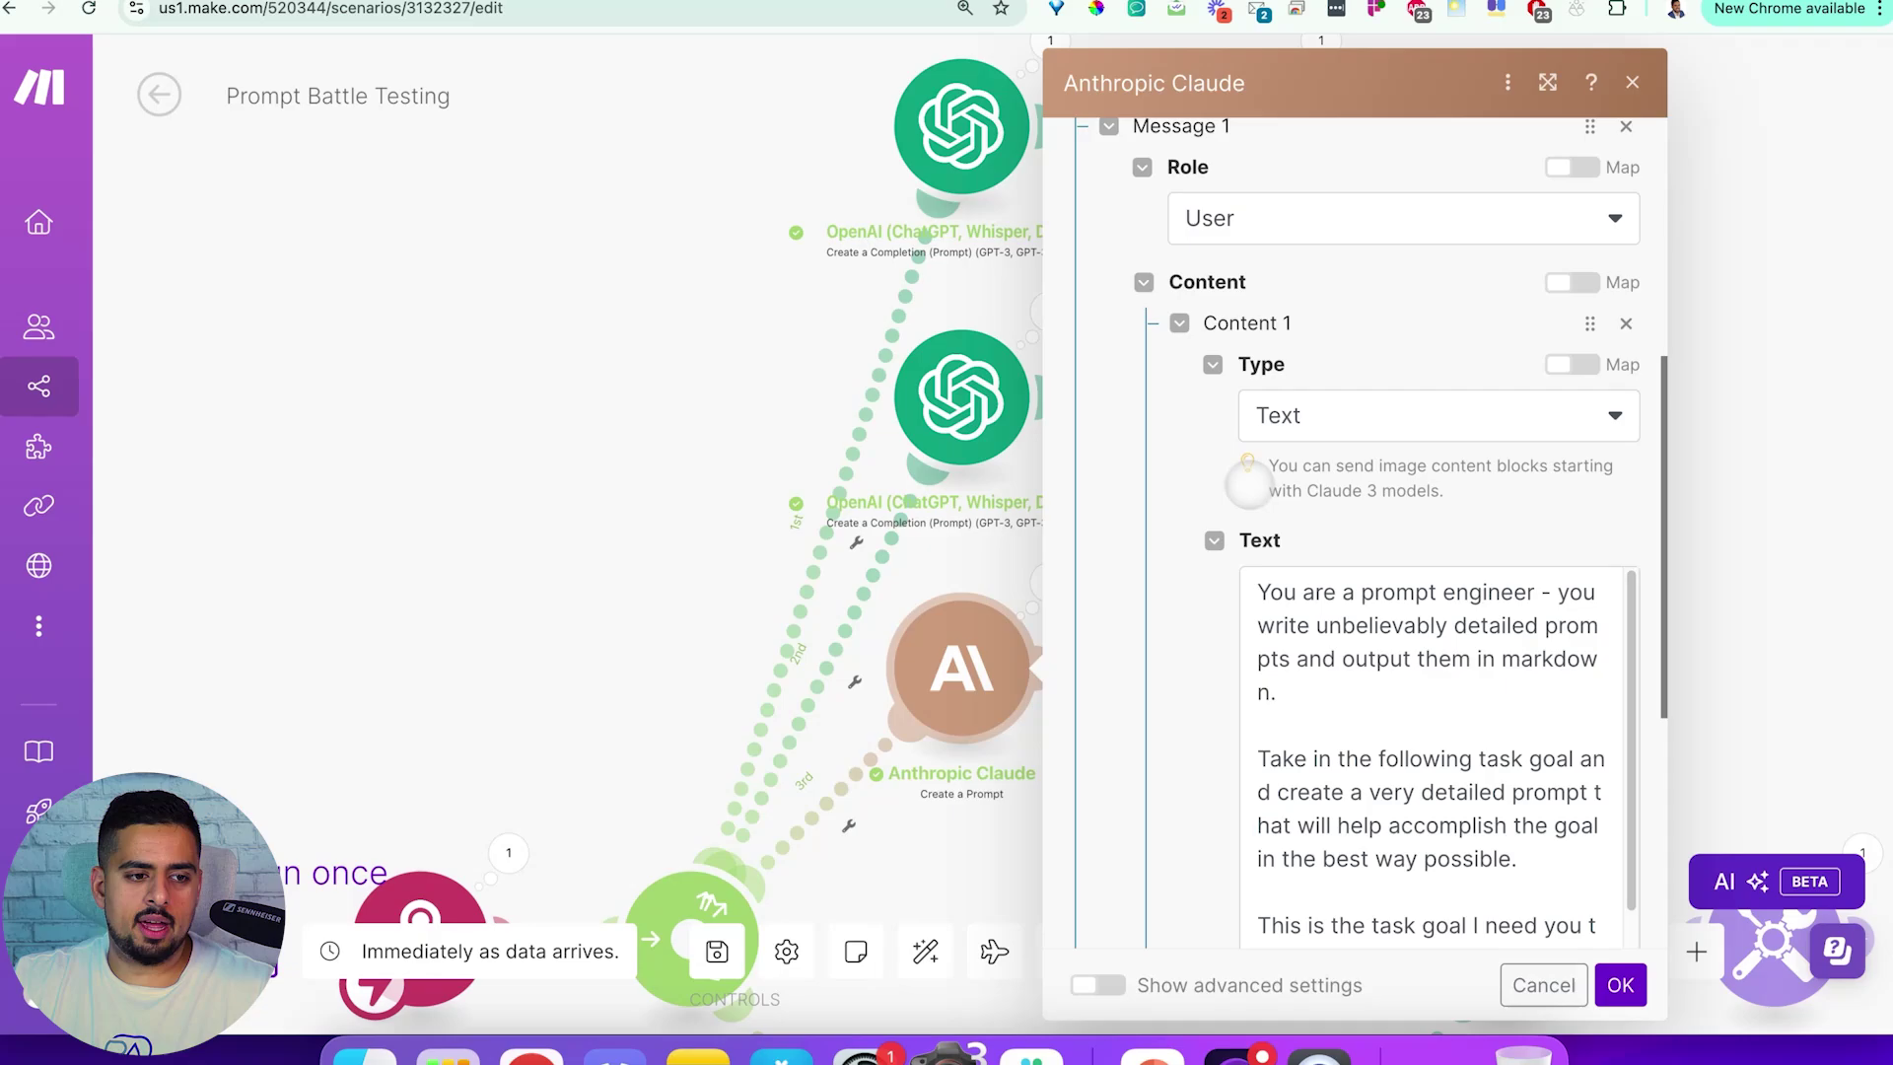
scroll(1249, 482, "down", 10)
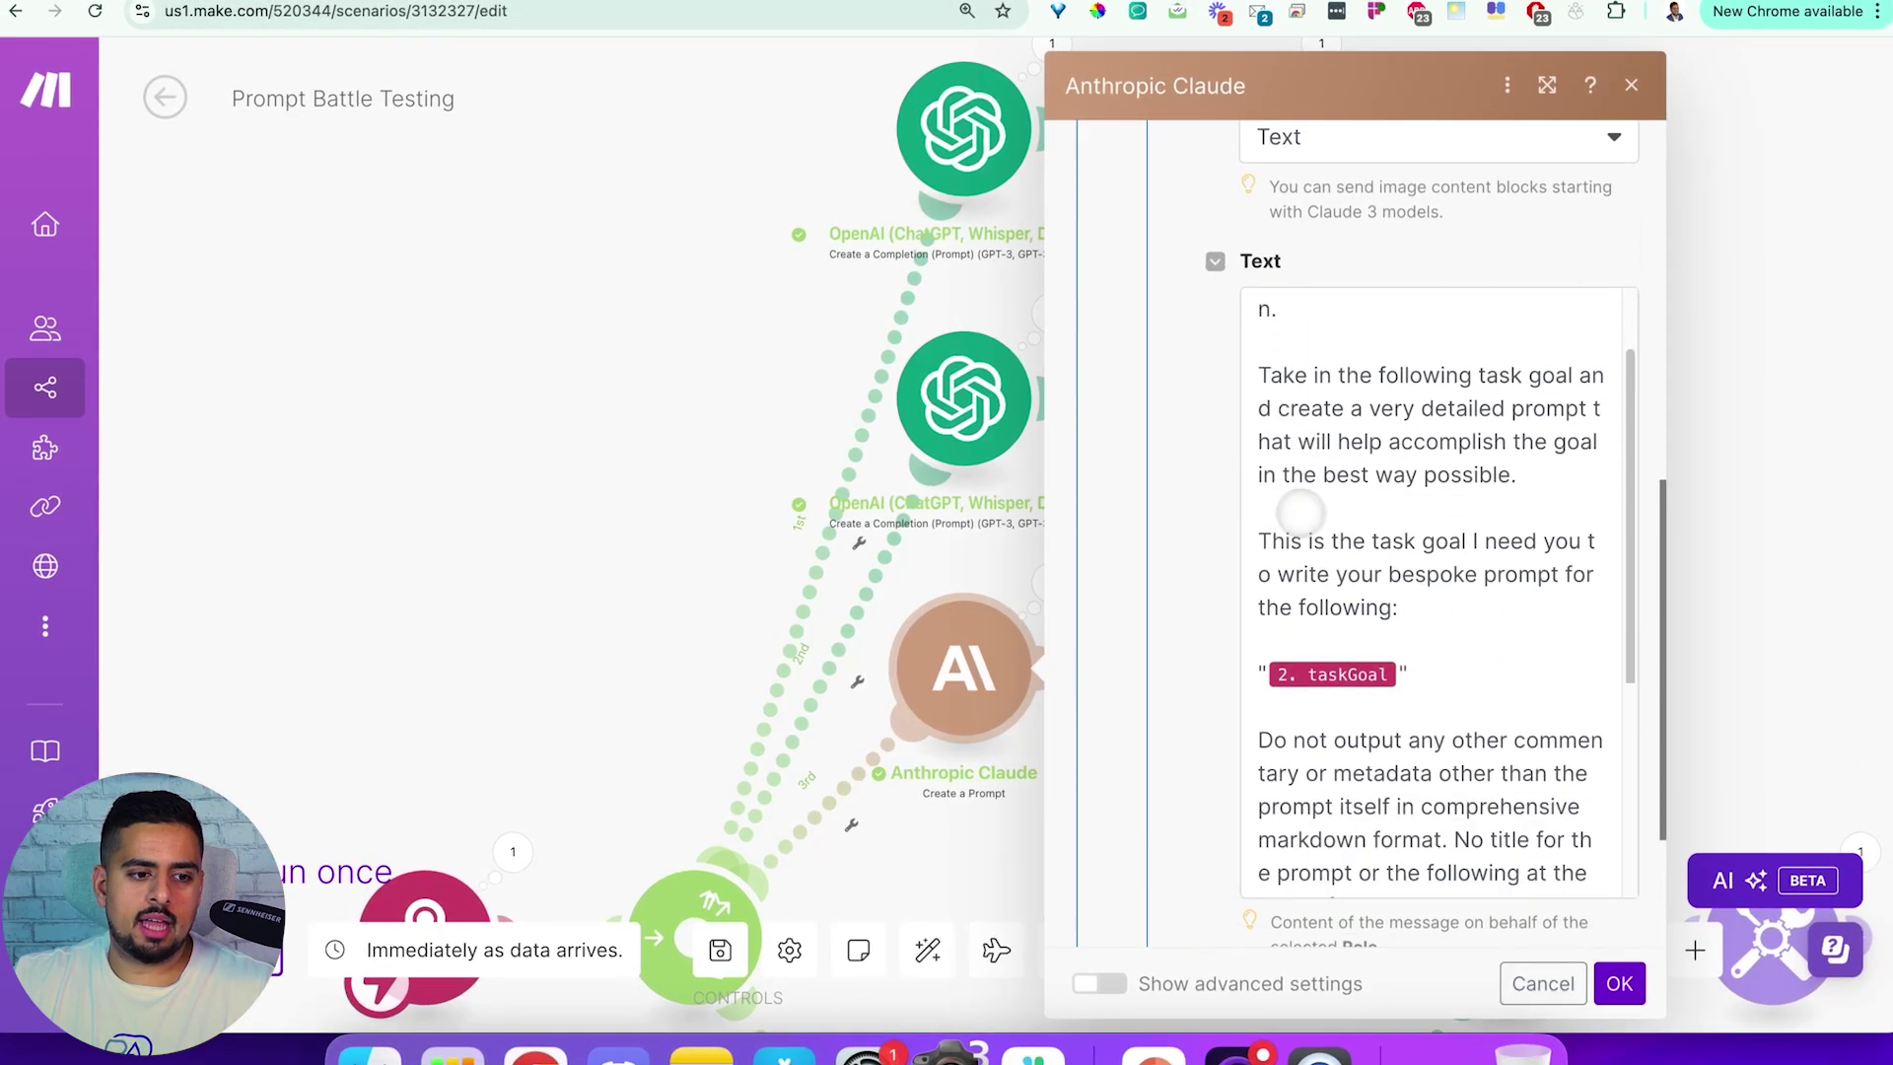
scroll(1343, 533, "down", 2)
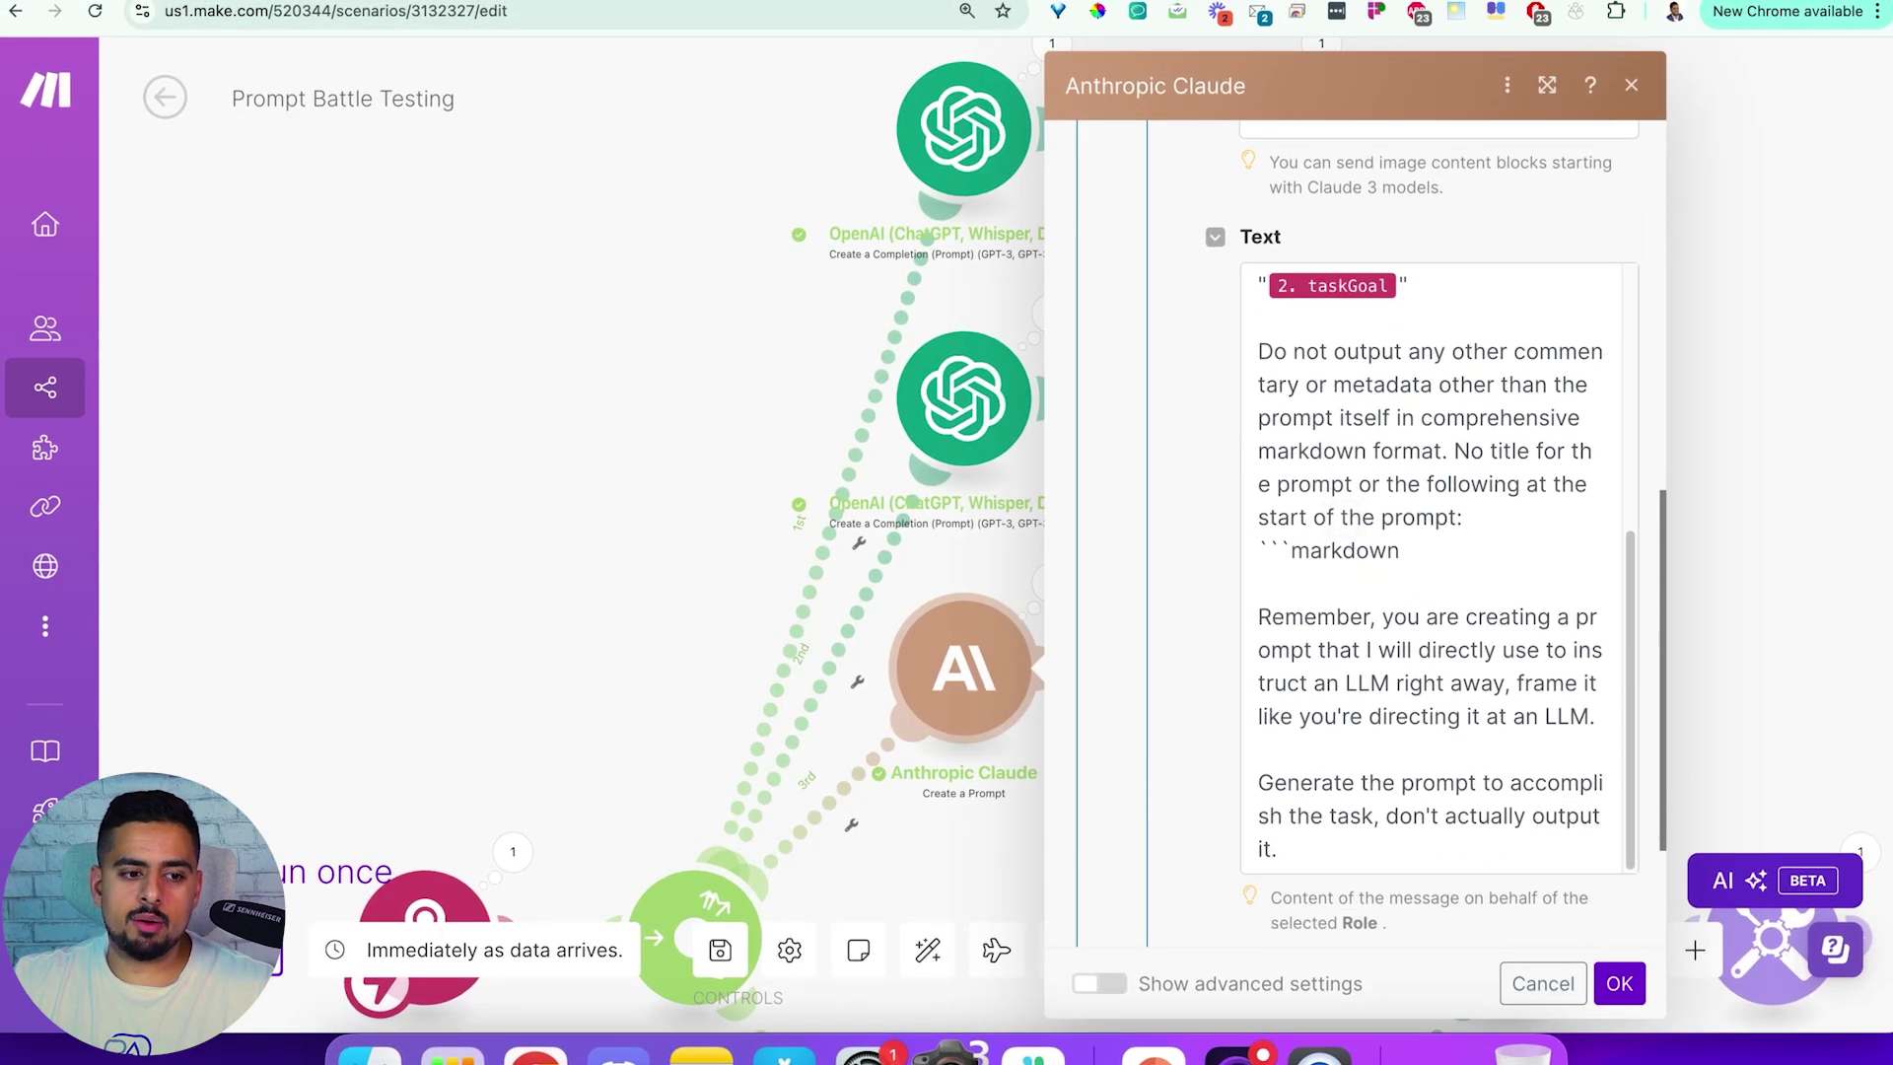
scroll(1380, 542, "up", 4)
scroll(1390, 549, "up", 2)
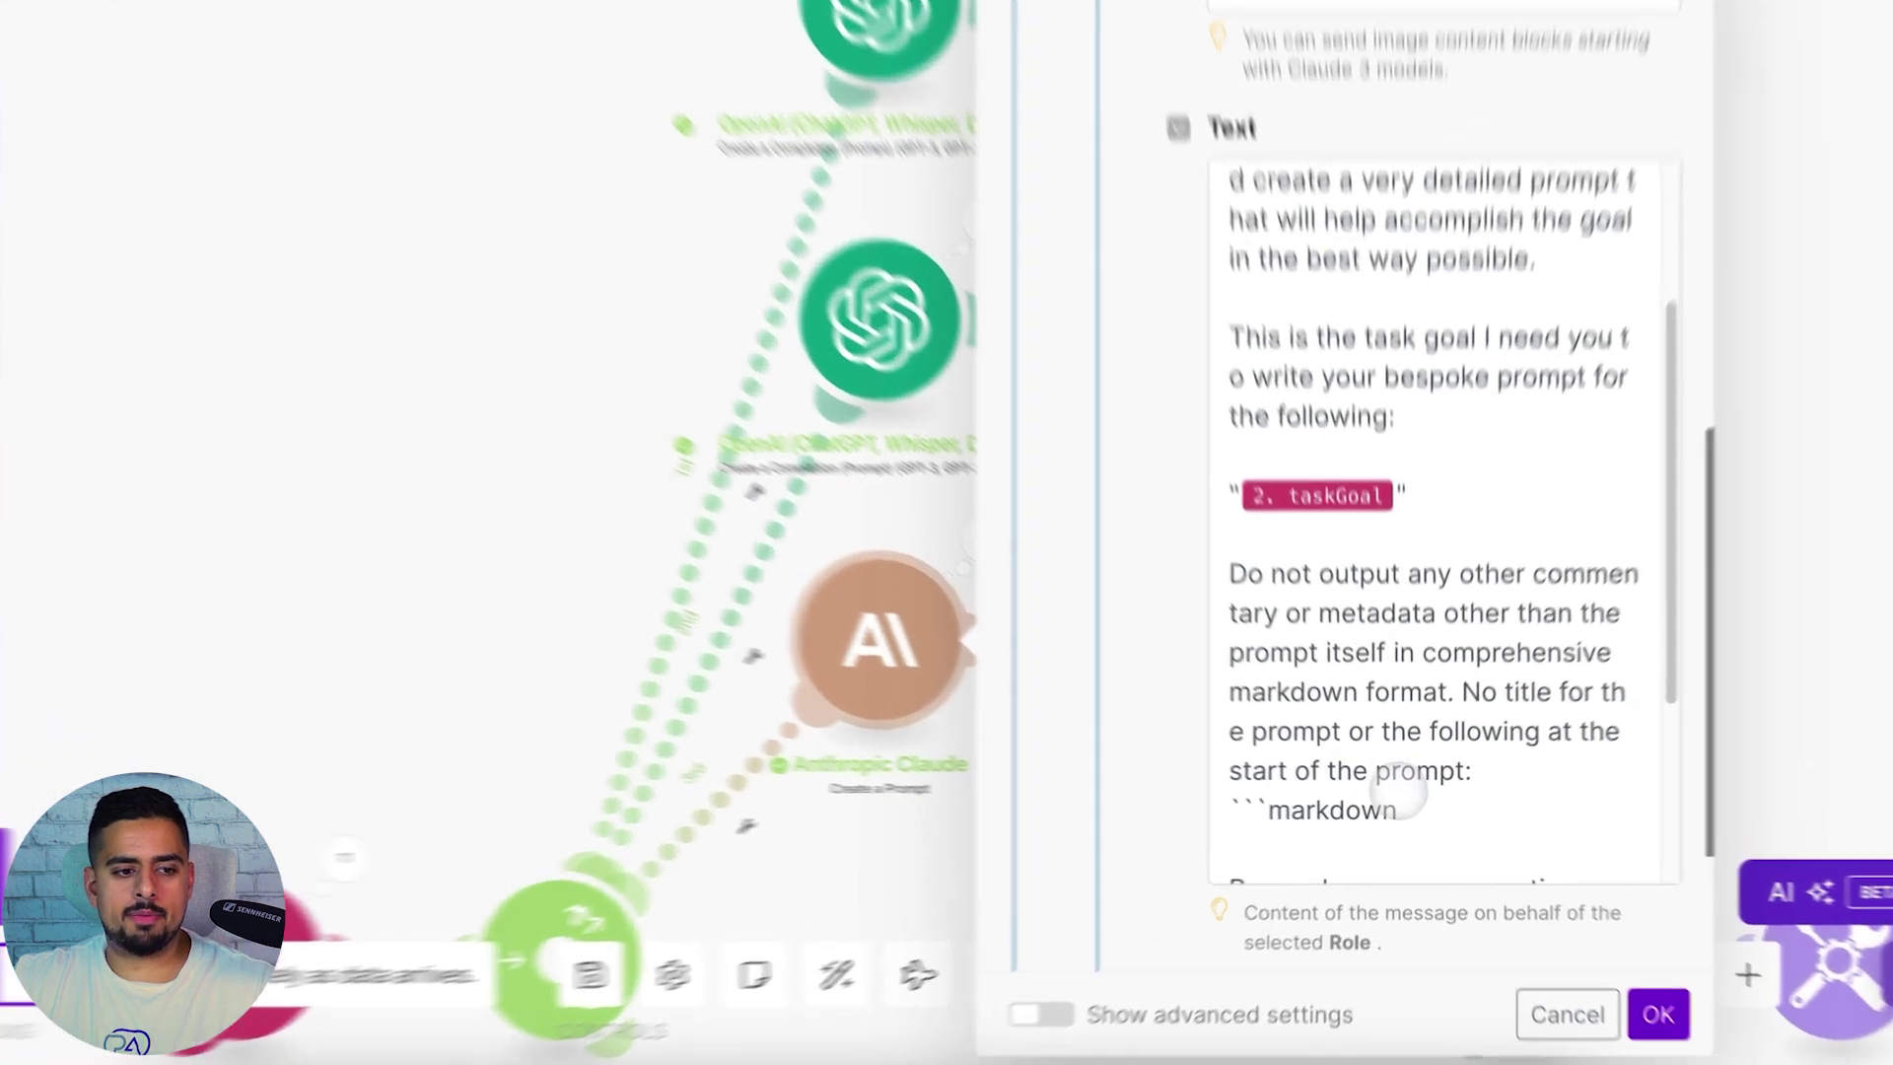
left_click_drag(1399, 812, 1262, 811)
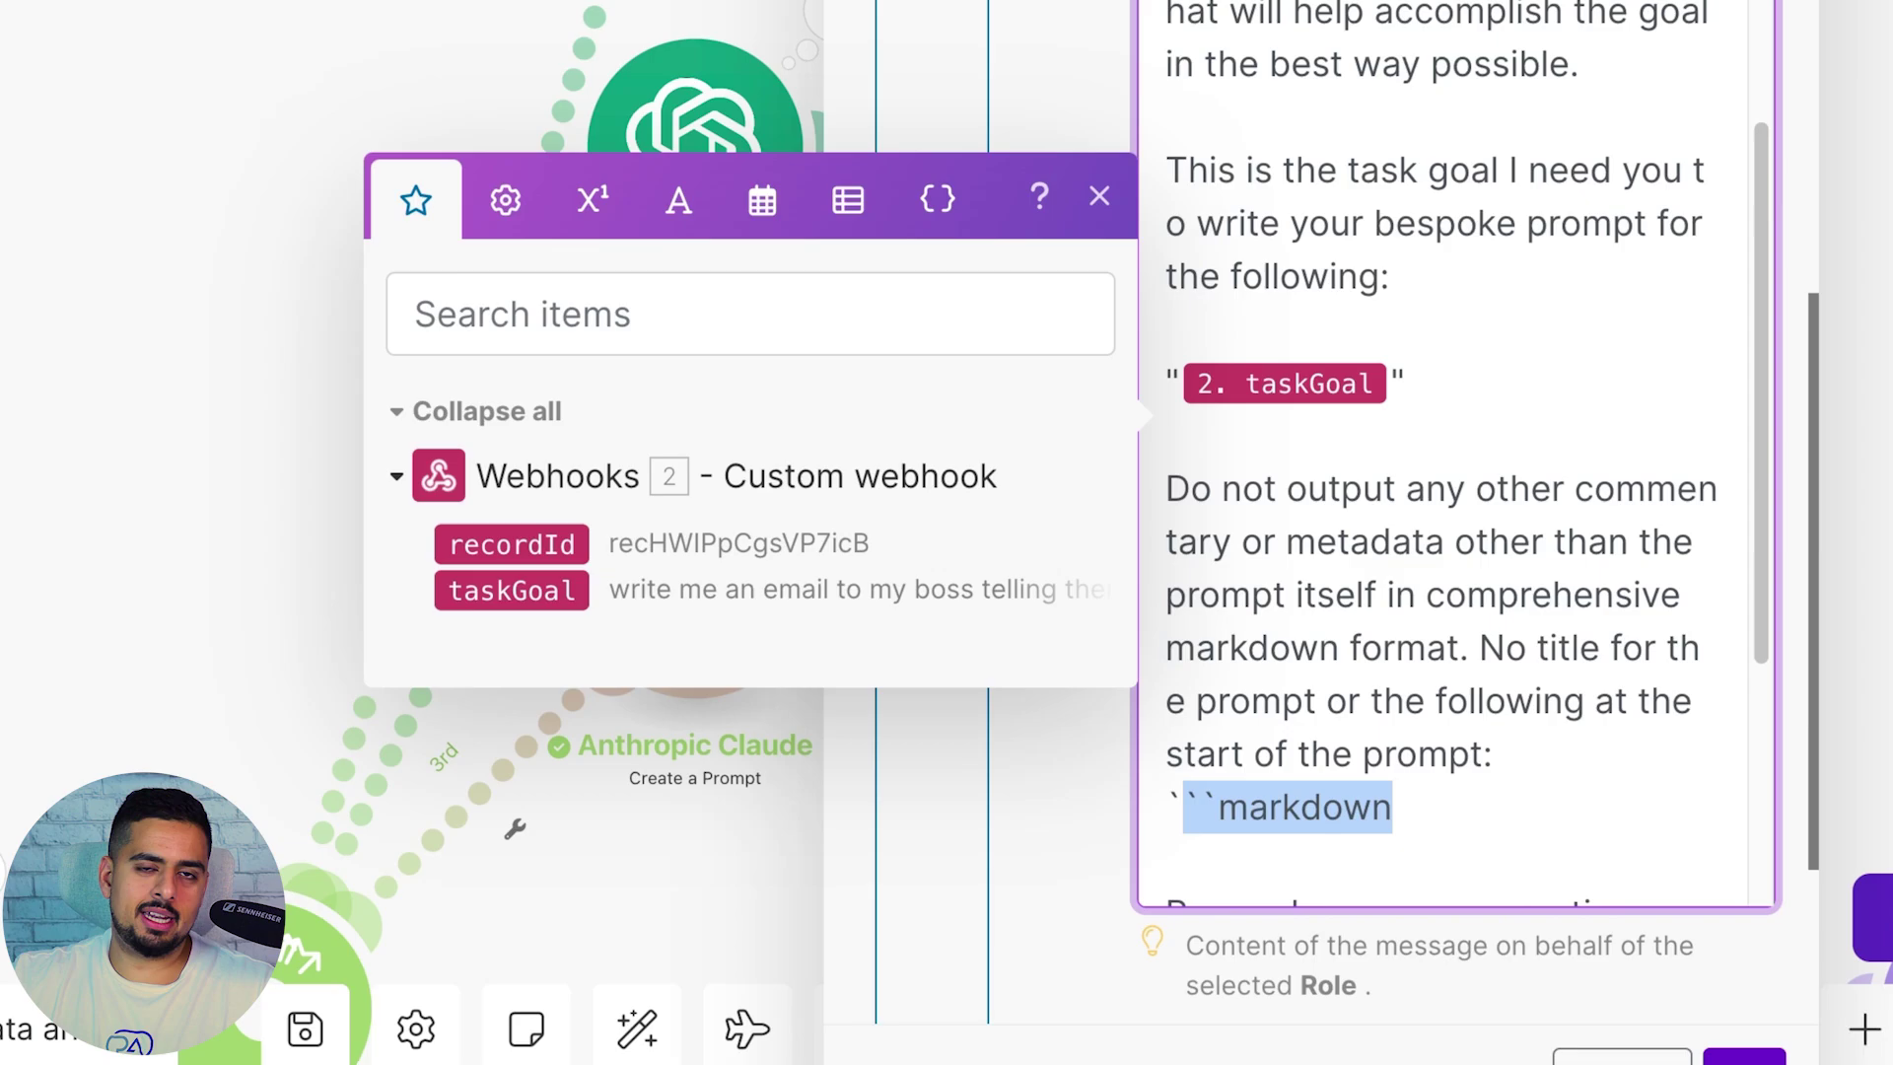
left_click(1350, 670)
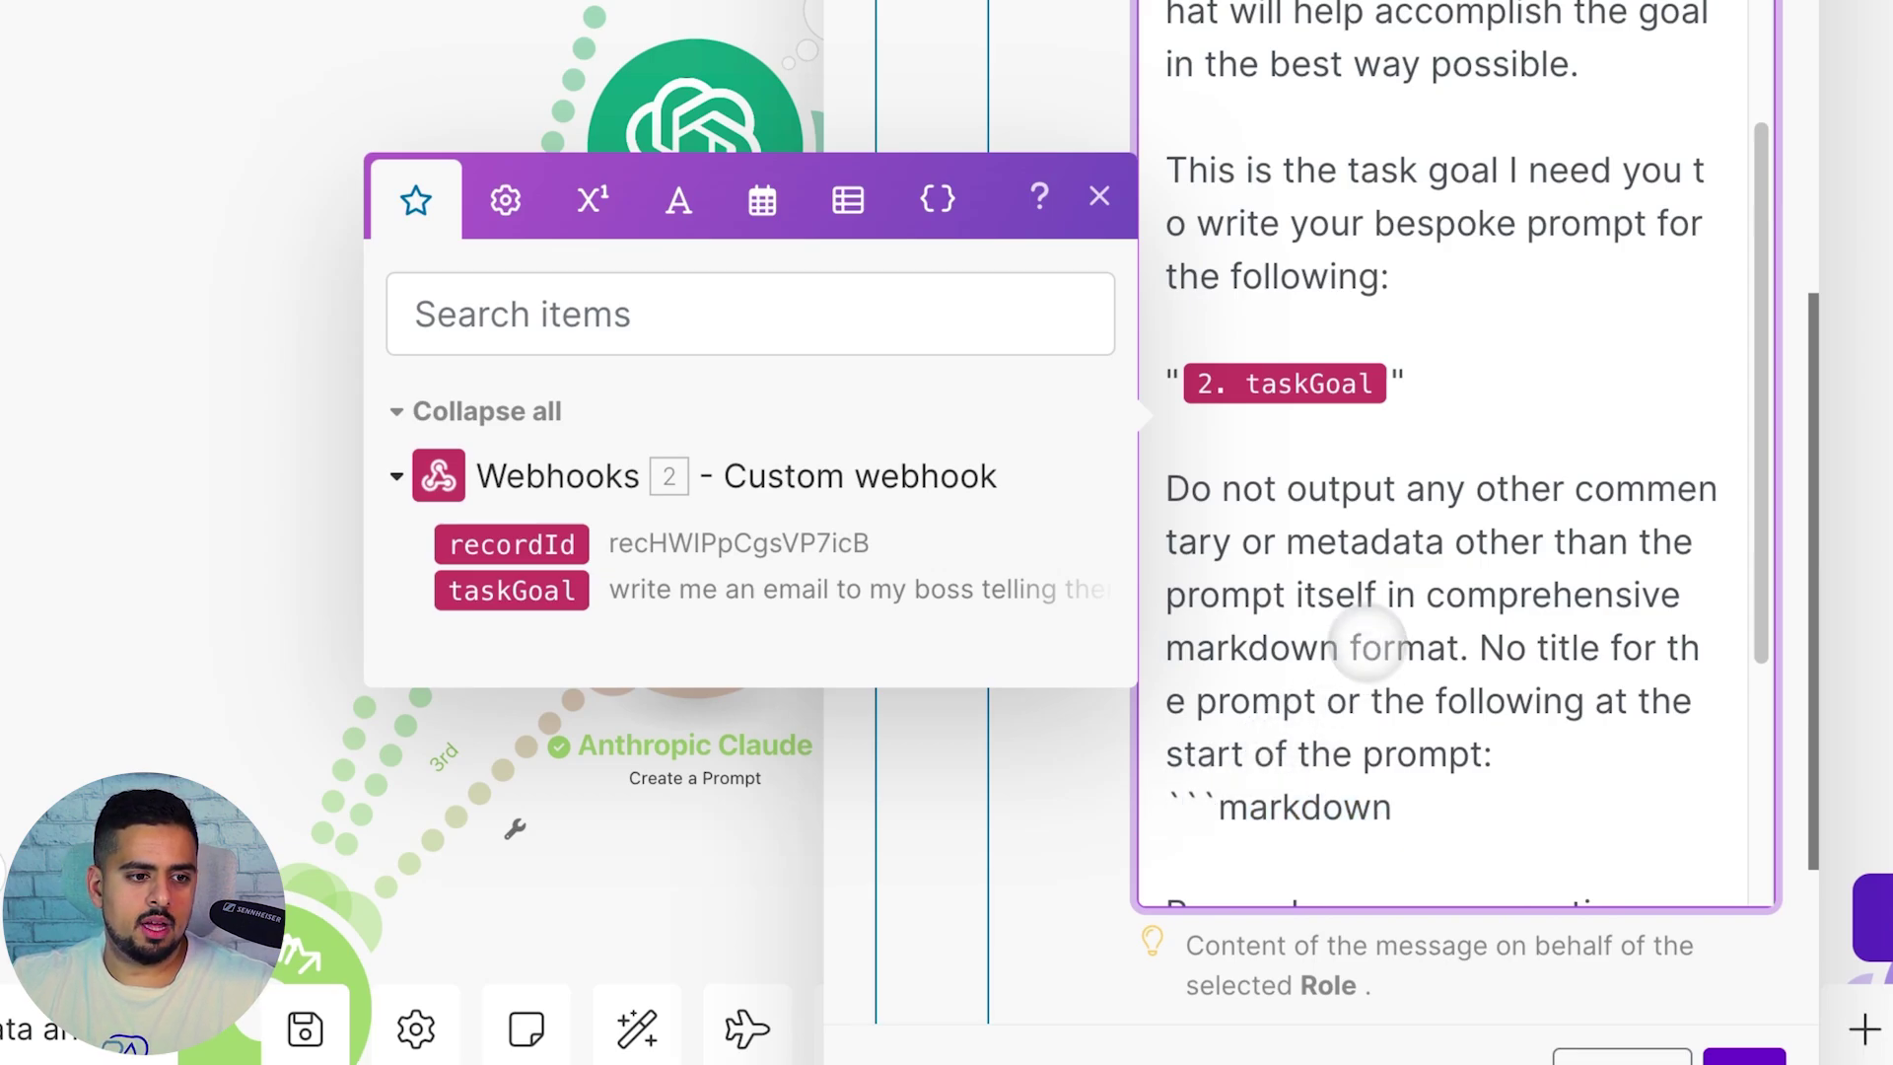
left_click(1380, 357)
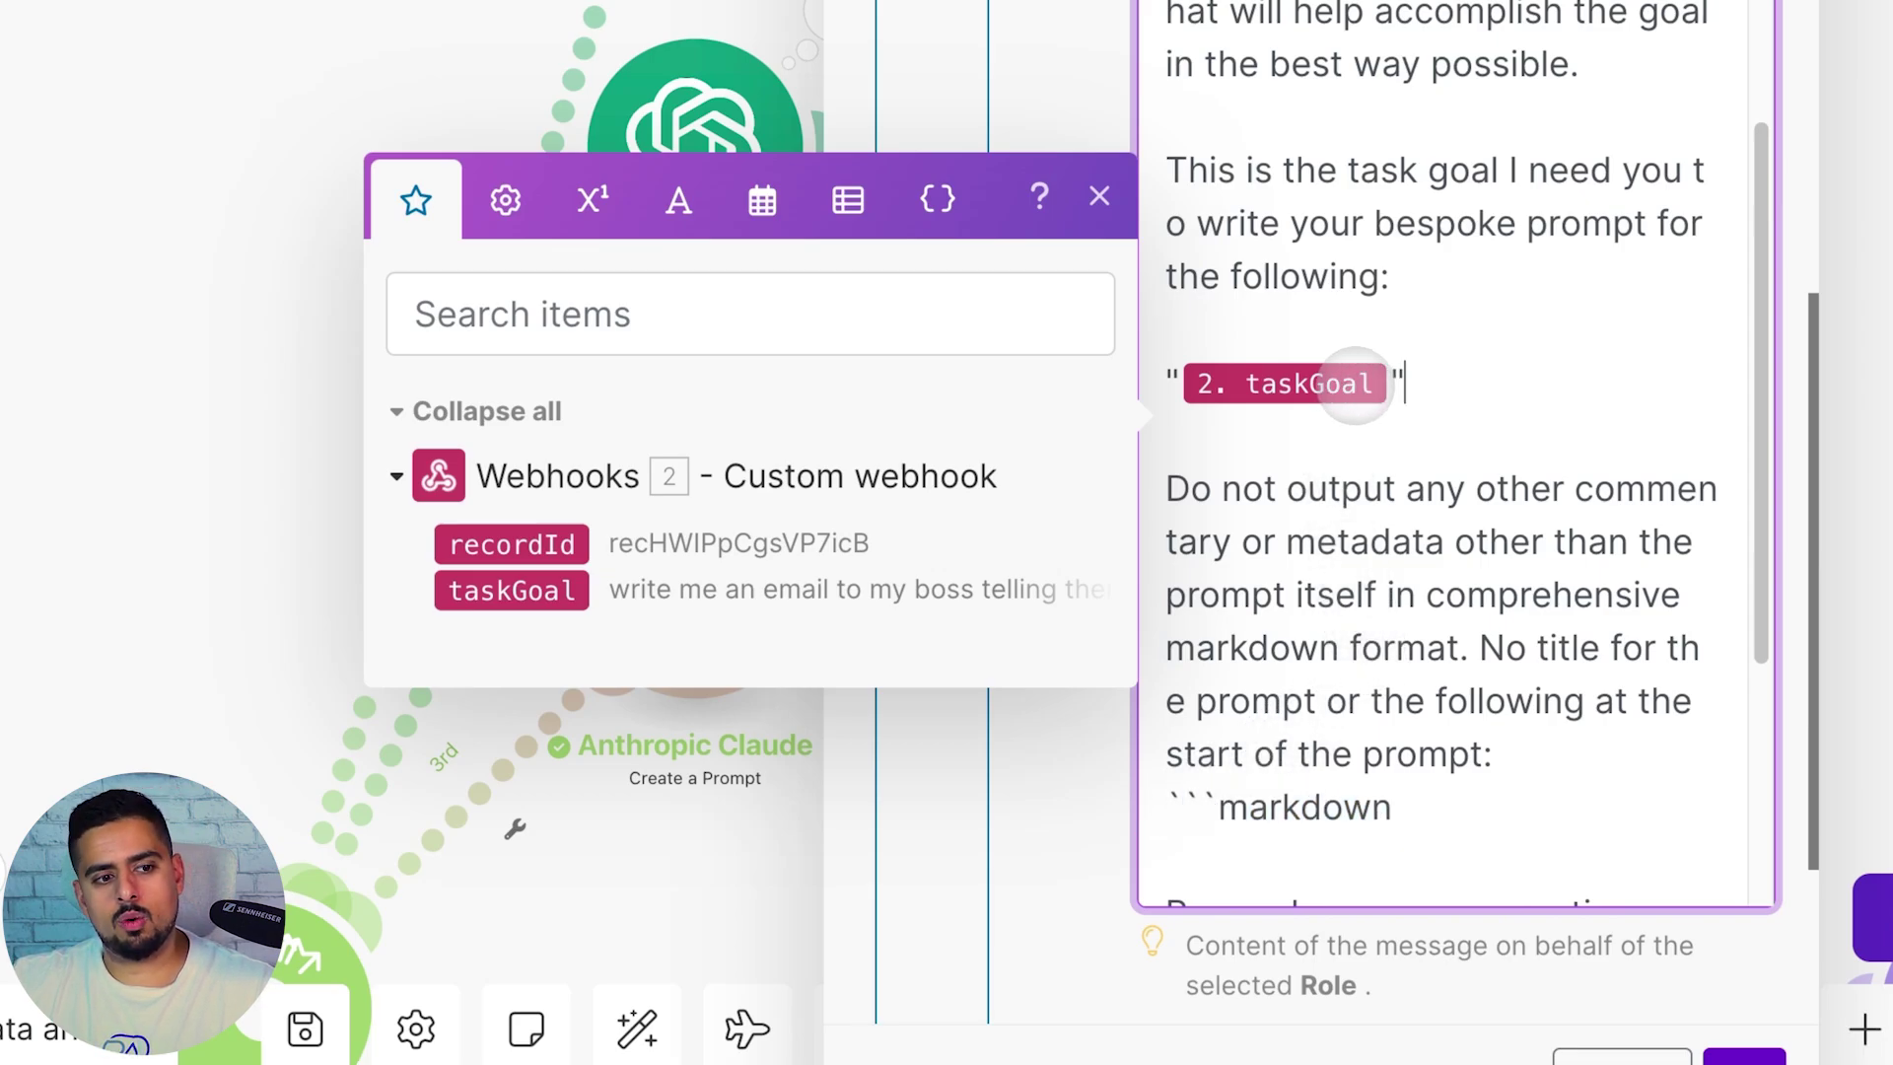
mouse_move(1356, 385)
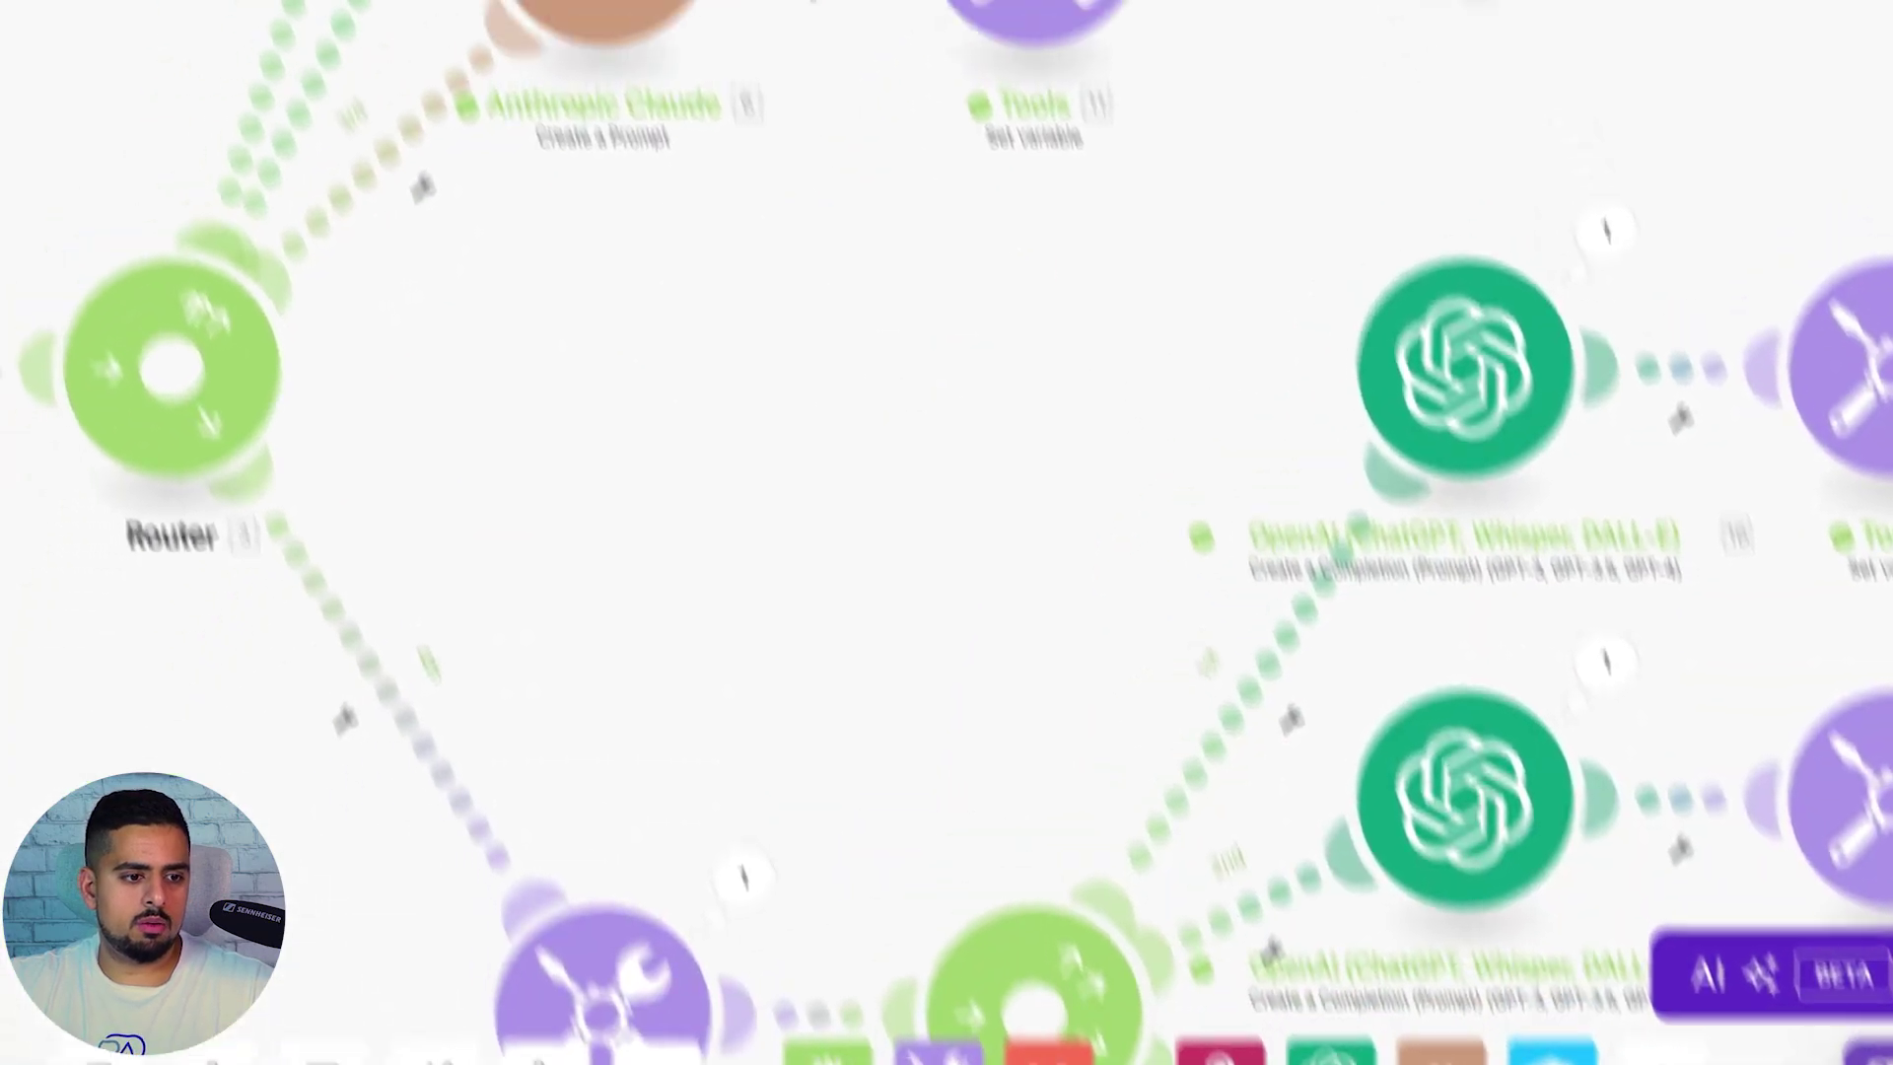
left_click_drag(933, 587, 853, 275)
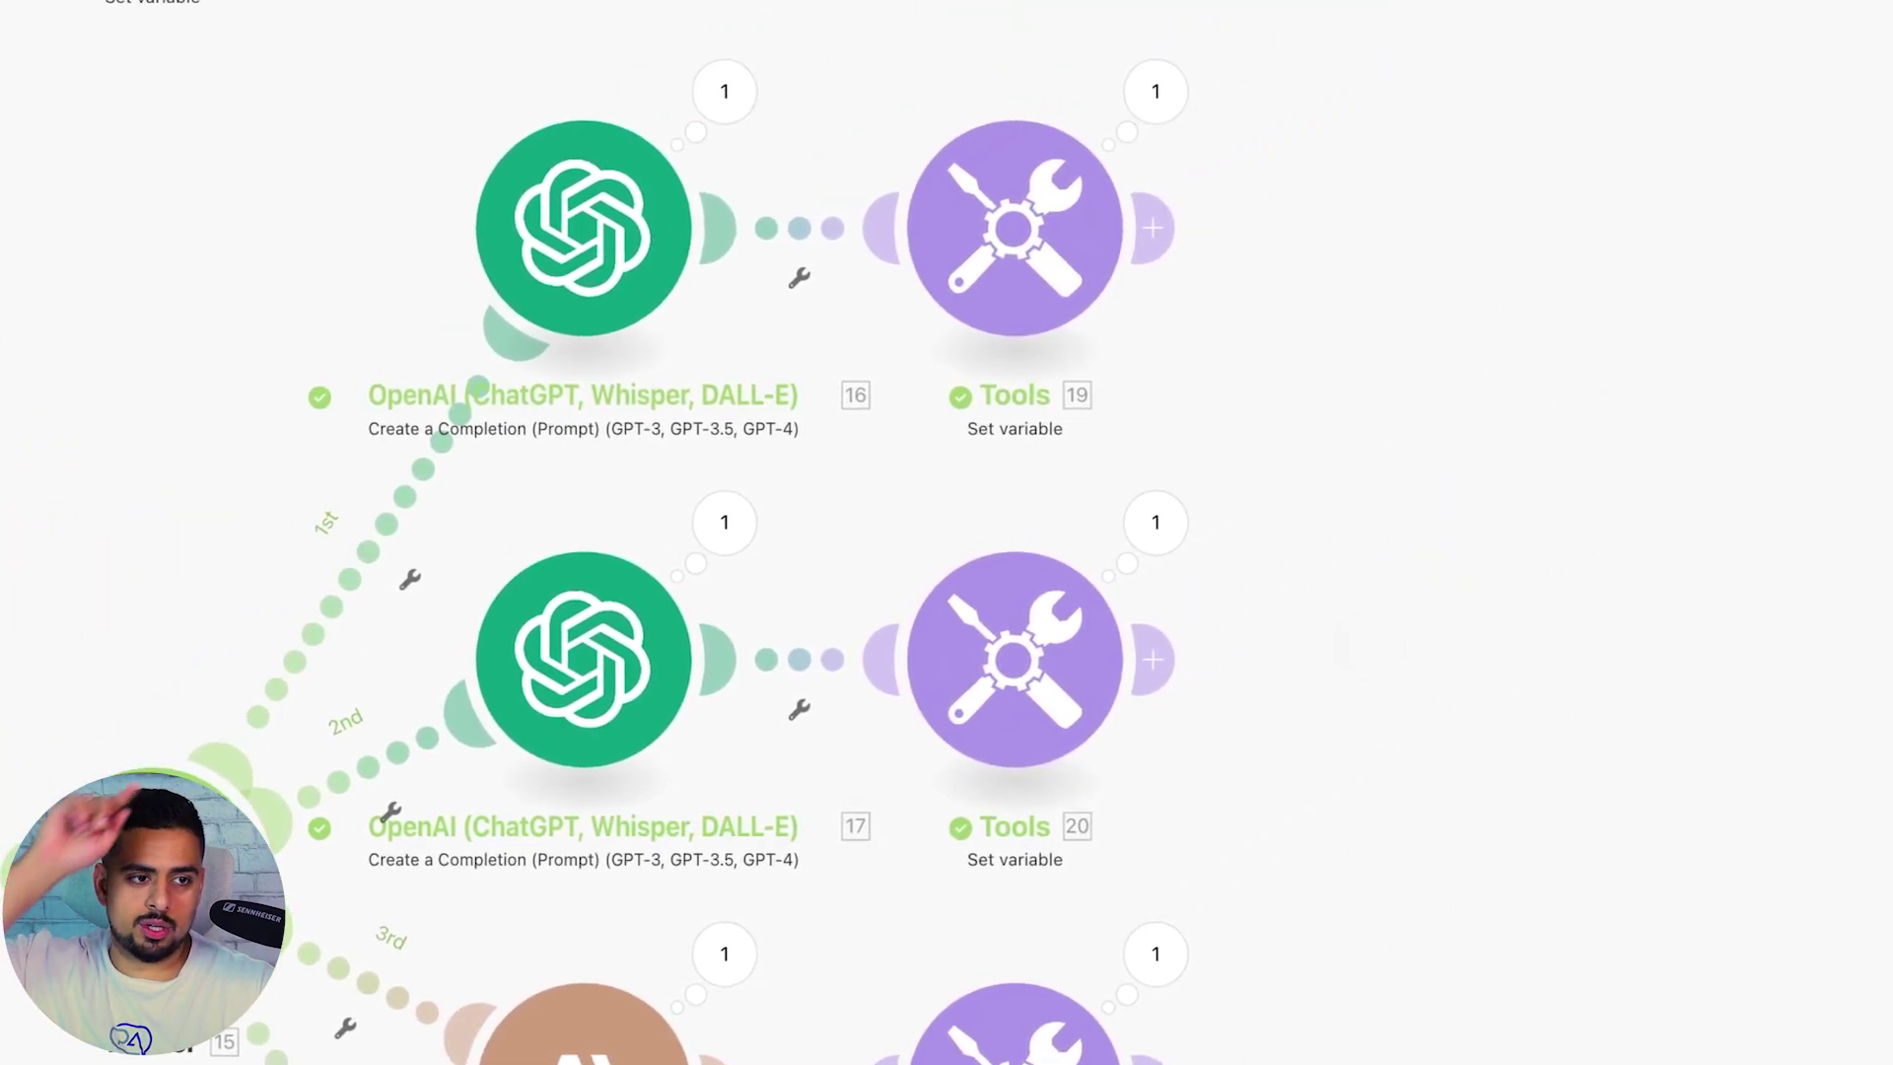
left_click(640, 227)
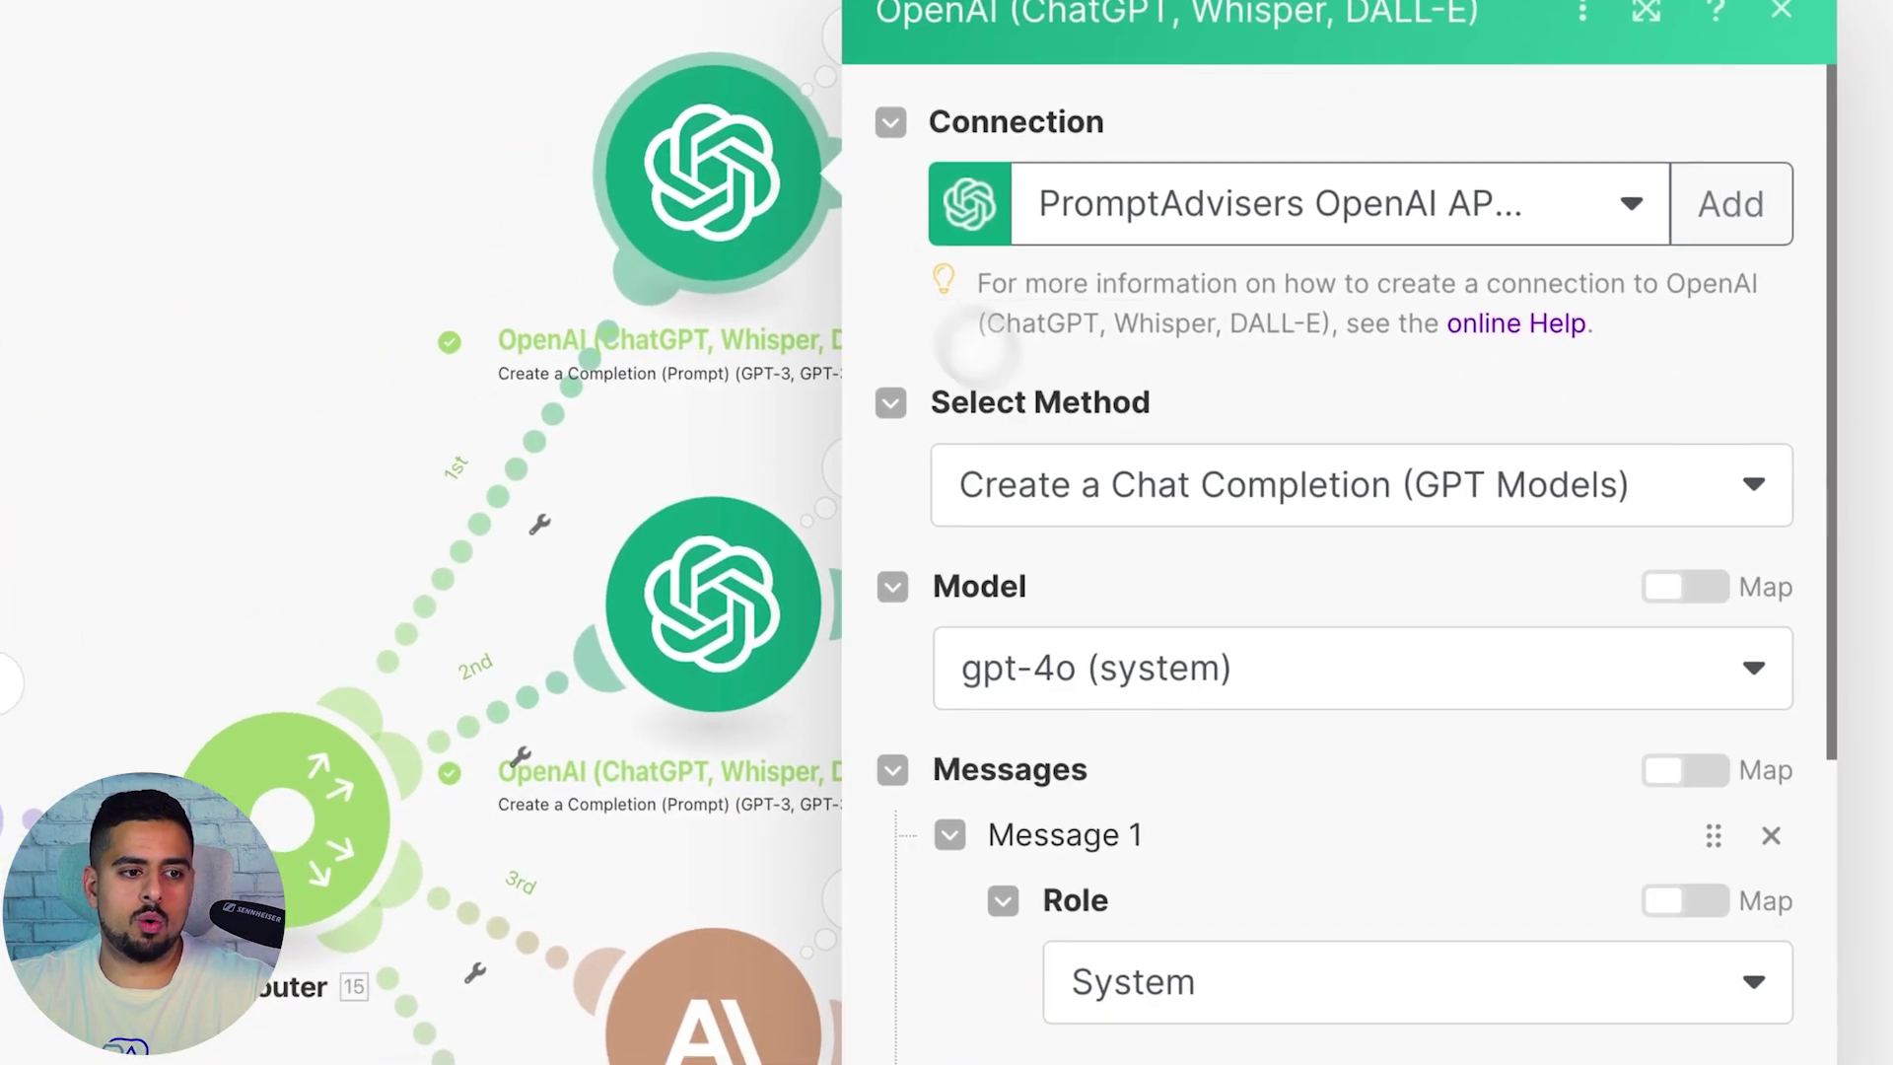
scroll(1257, 715, "down", 4)
scroll(1259, 714, "down", 2)
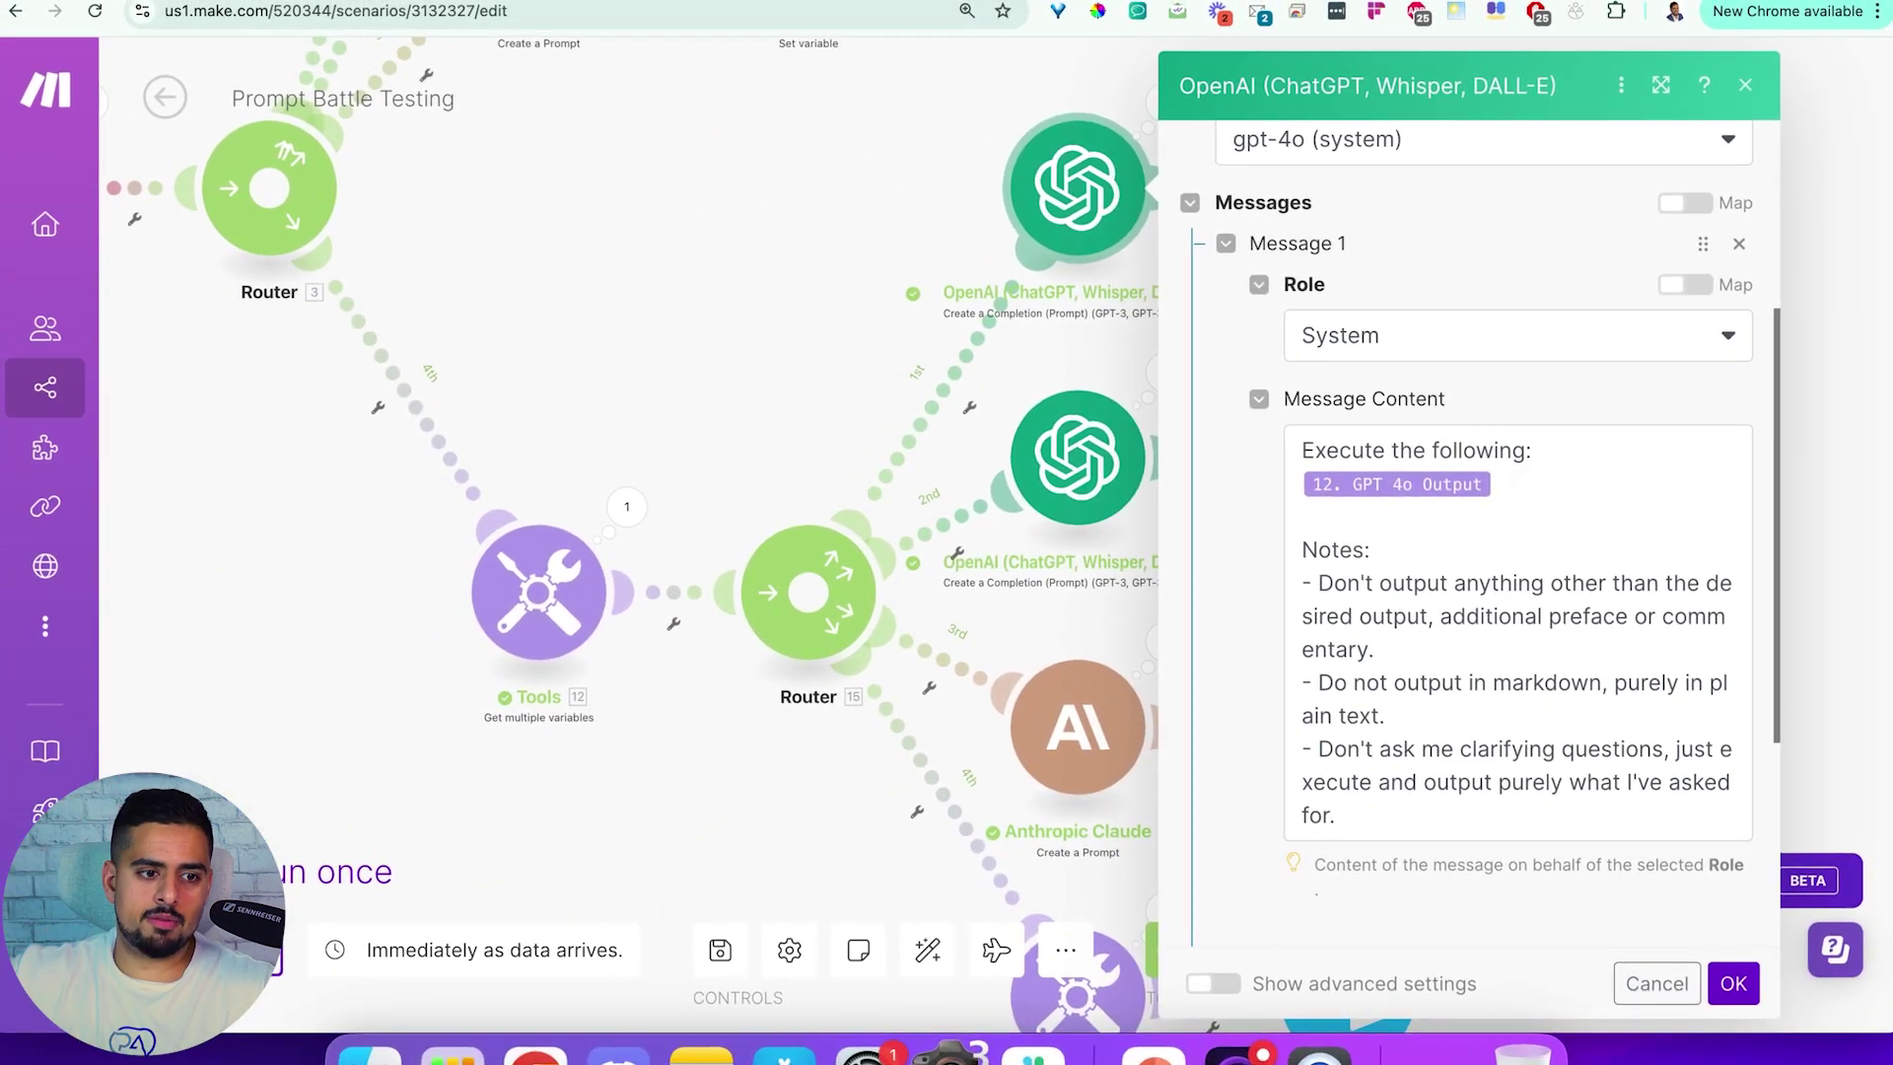
scroll(1479, 611, "down", 1)
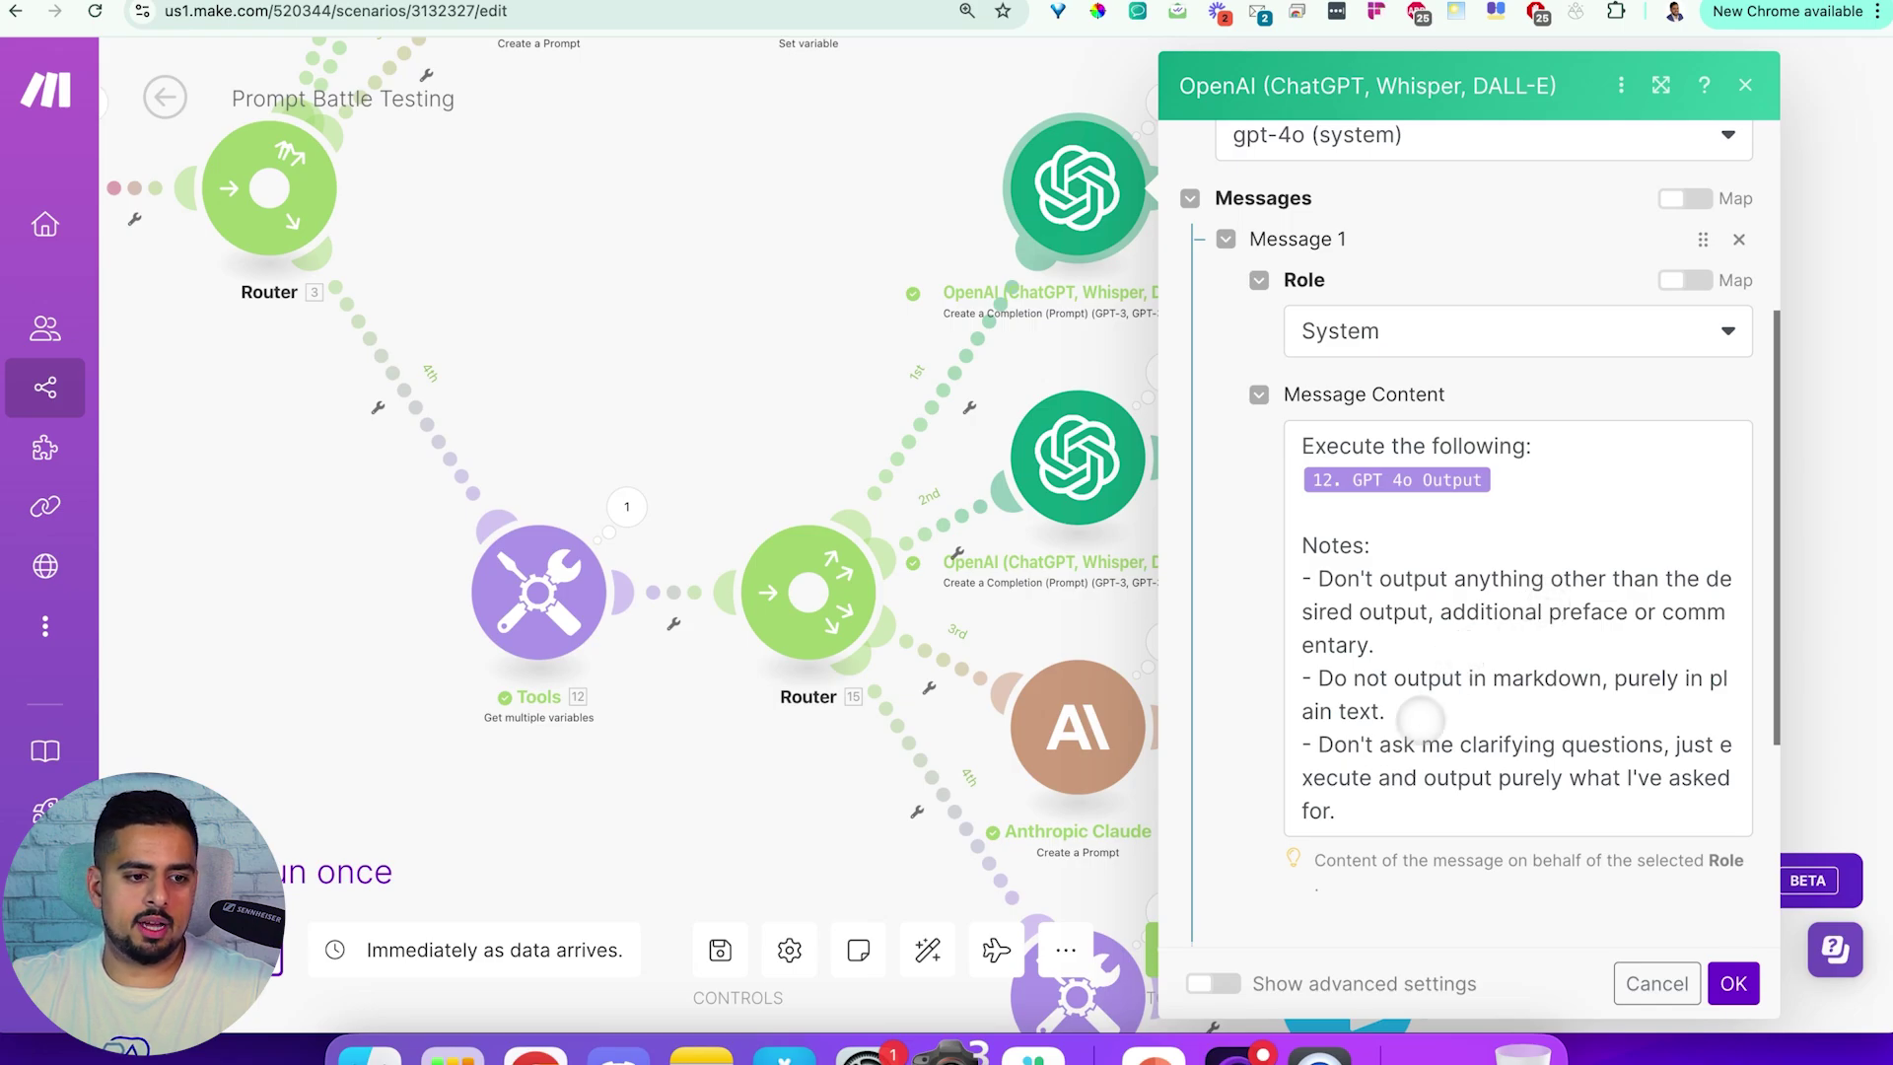
scroll(1523, 719, "down", 3)
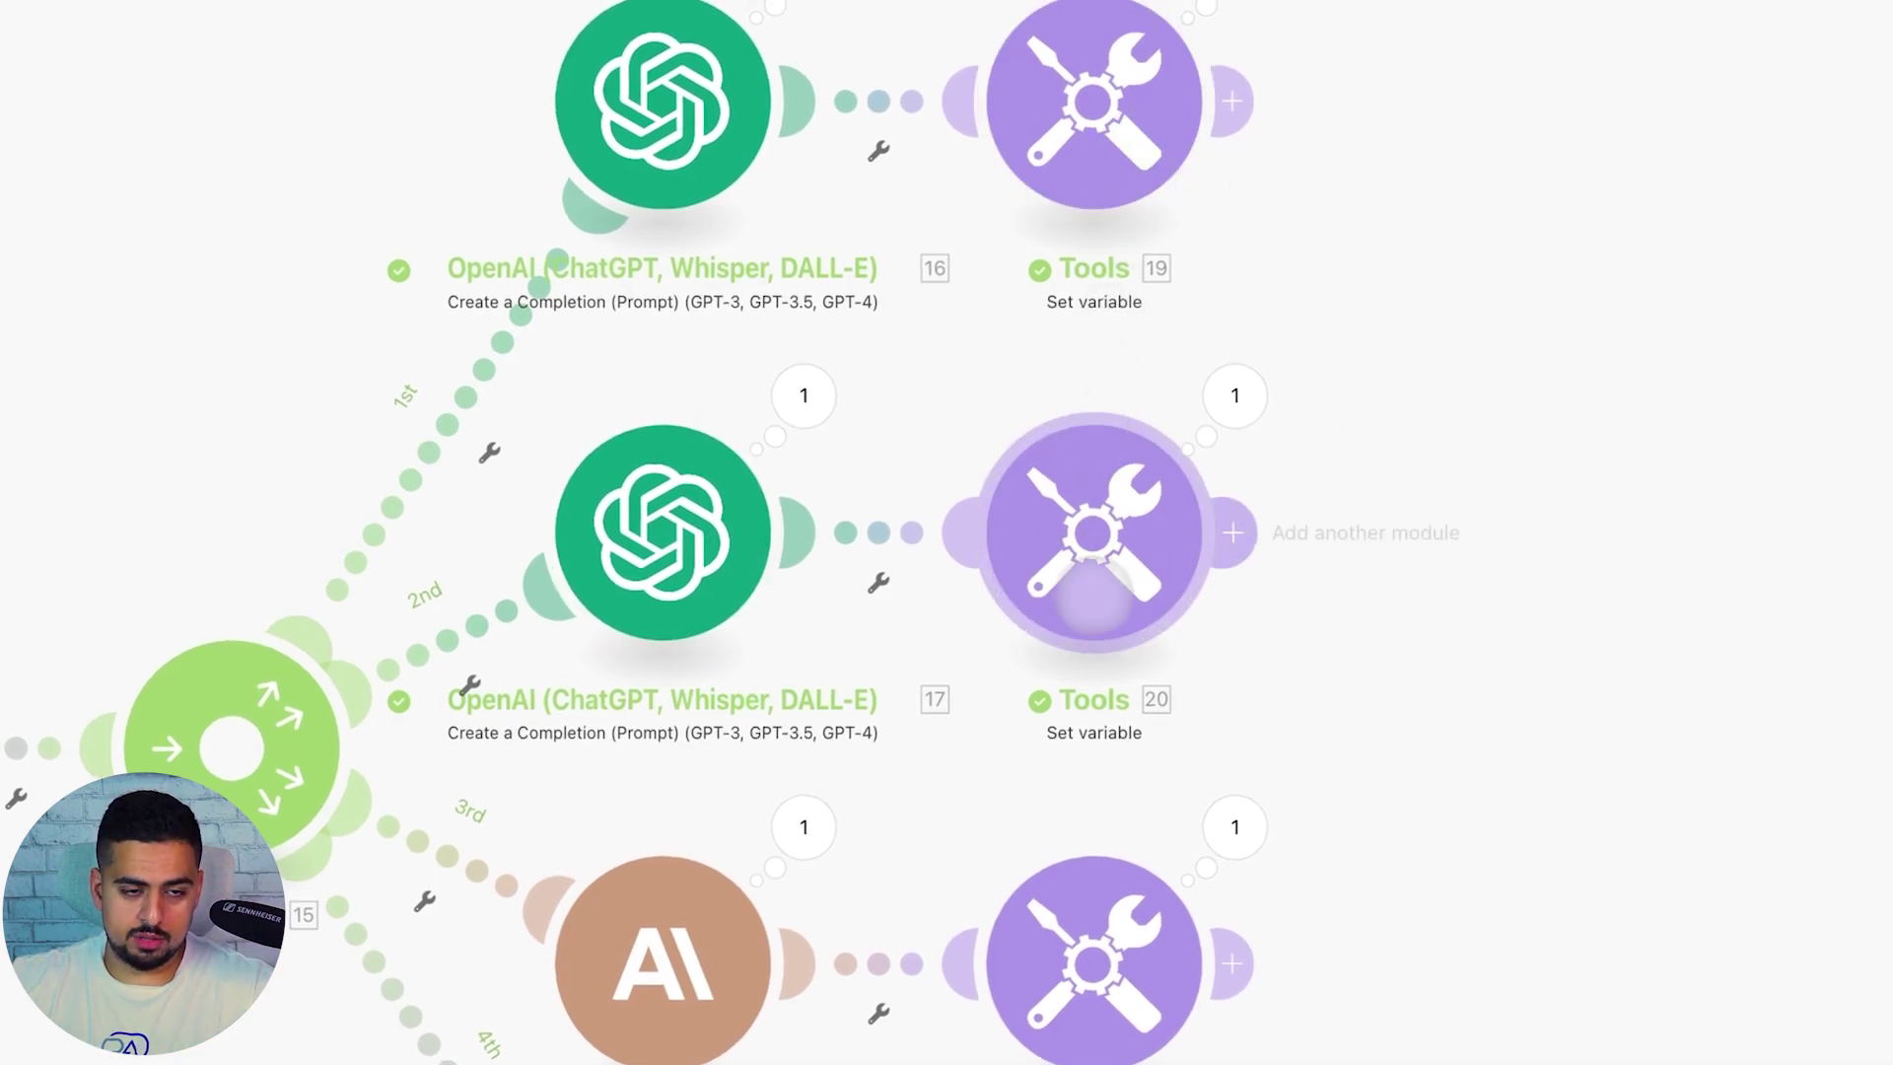
Verify the Update a Record mappings for GPT4o, GPT4o Mini, Claude 3.5 Sonnet prompts and GPT4o result
left_click(710, 864)
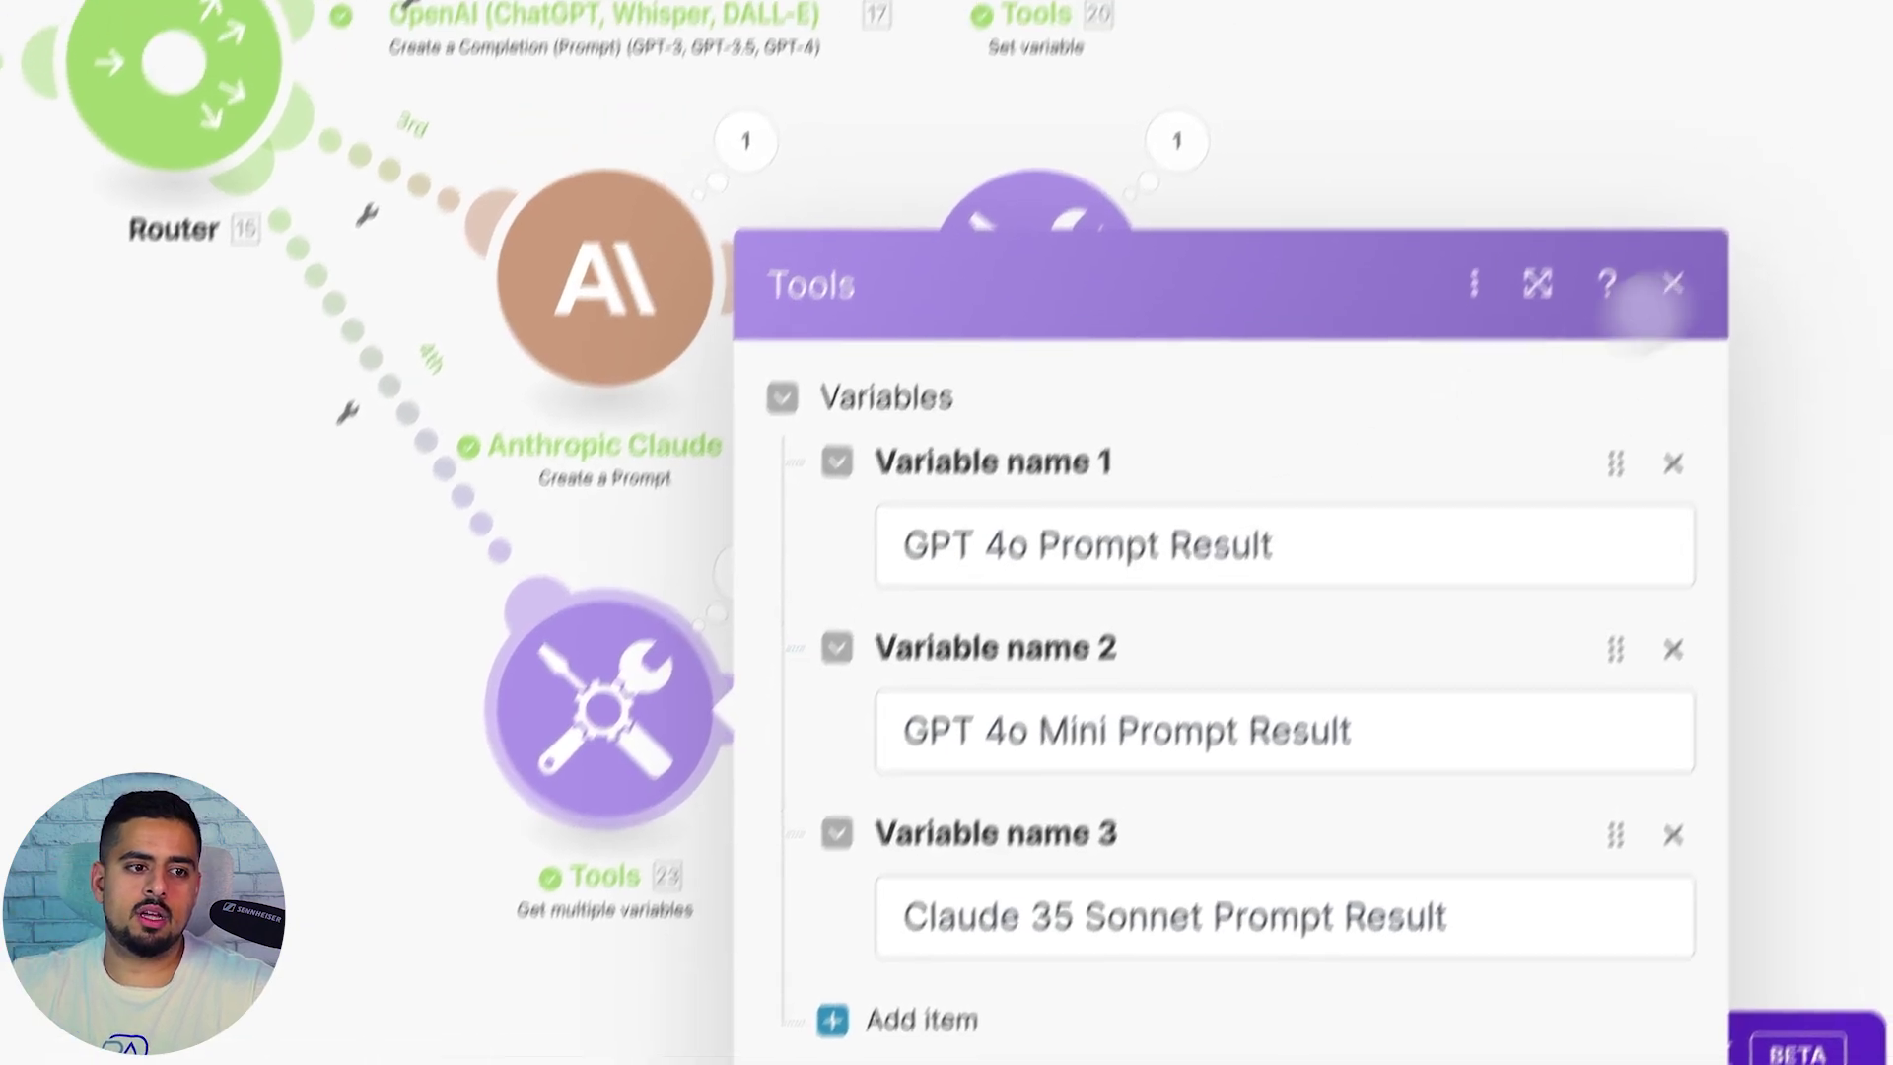
left_click(1714, 196)
left_click(996, 801)
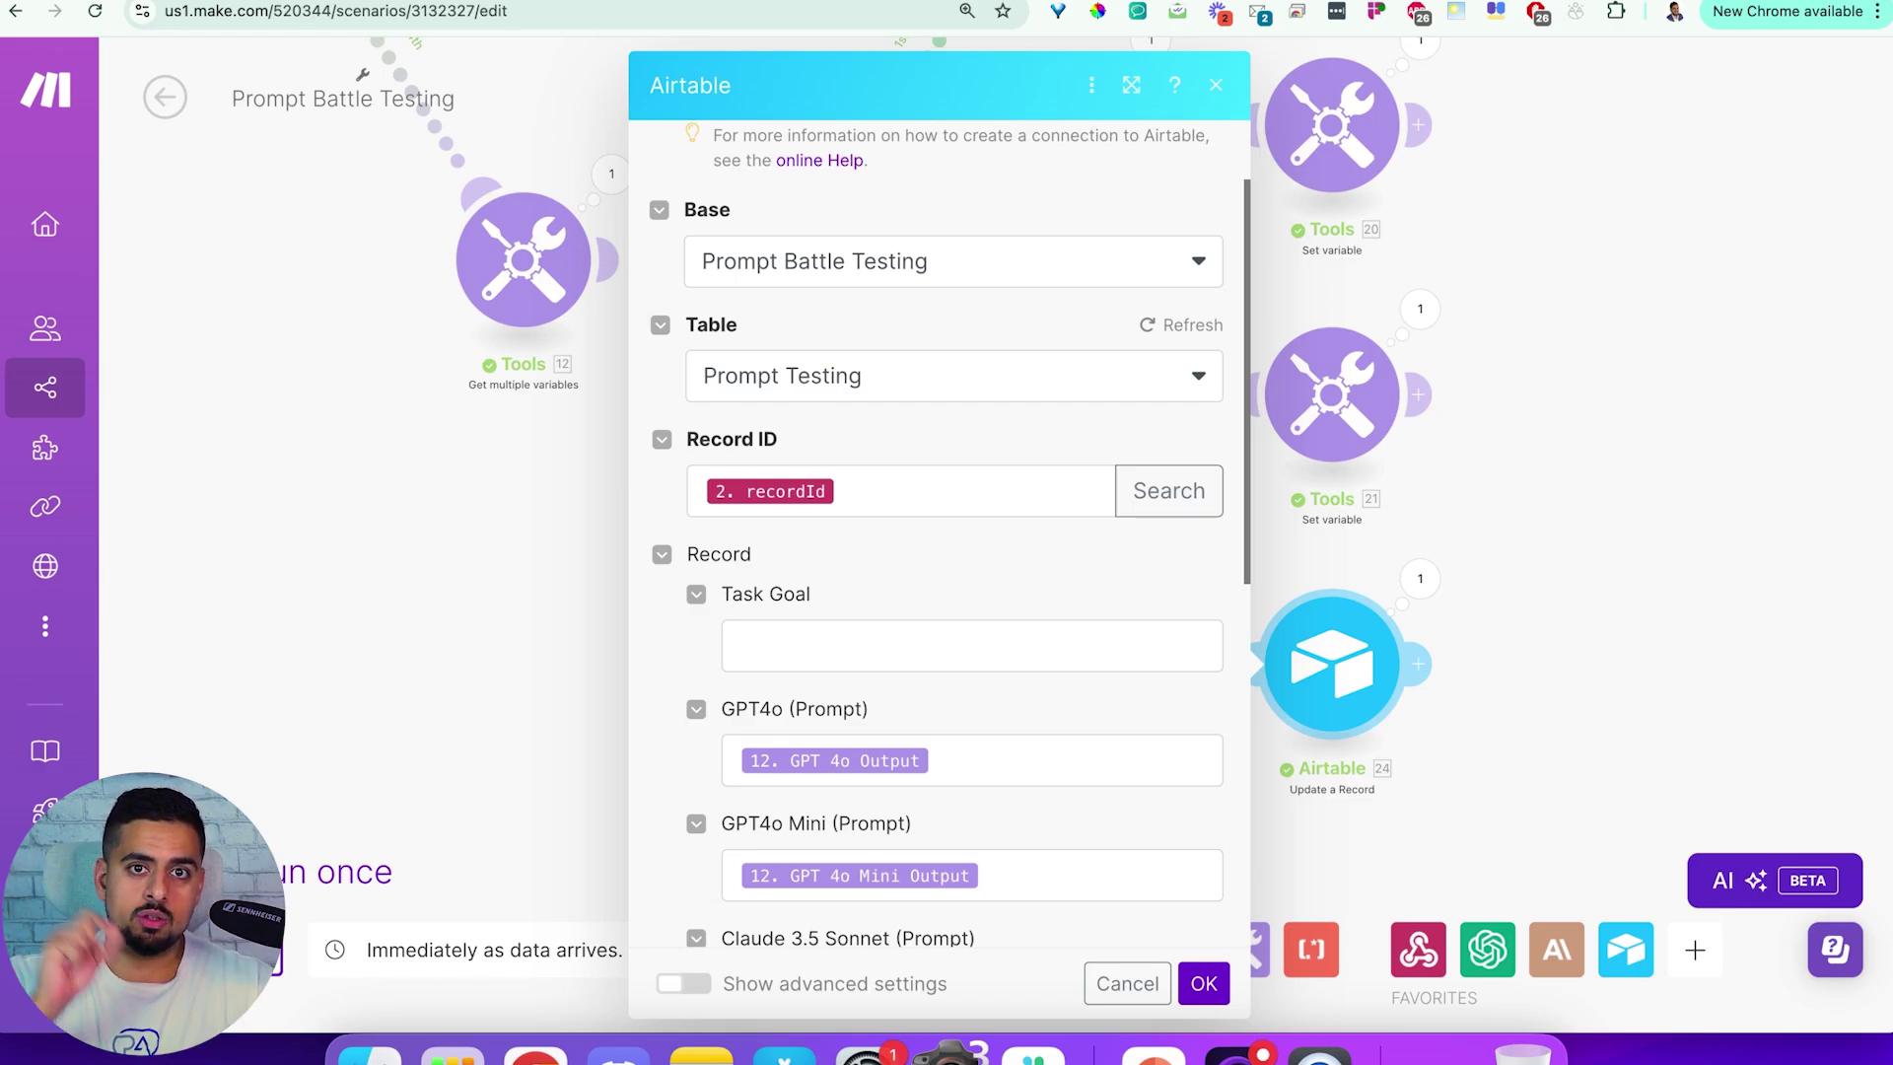
scroll(900, 489, "down", 5)
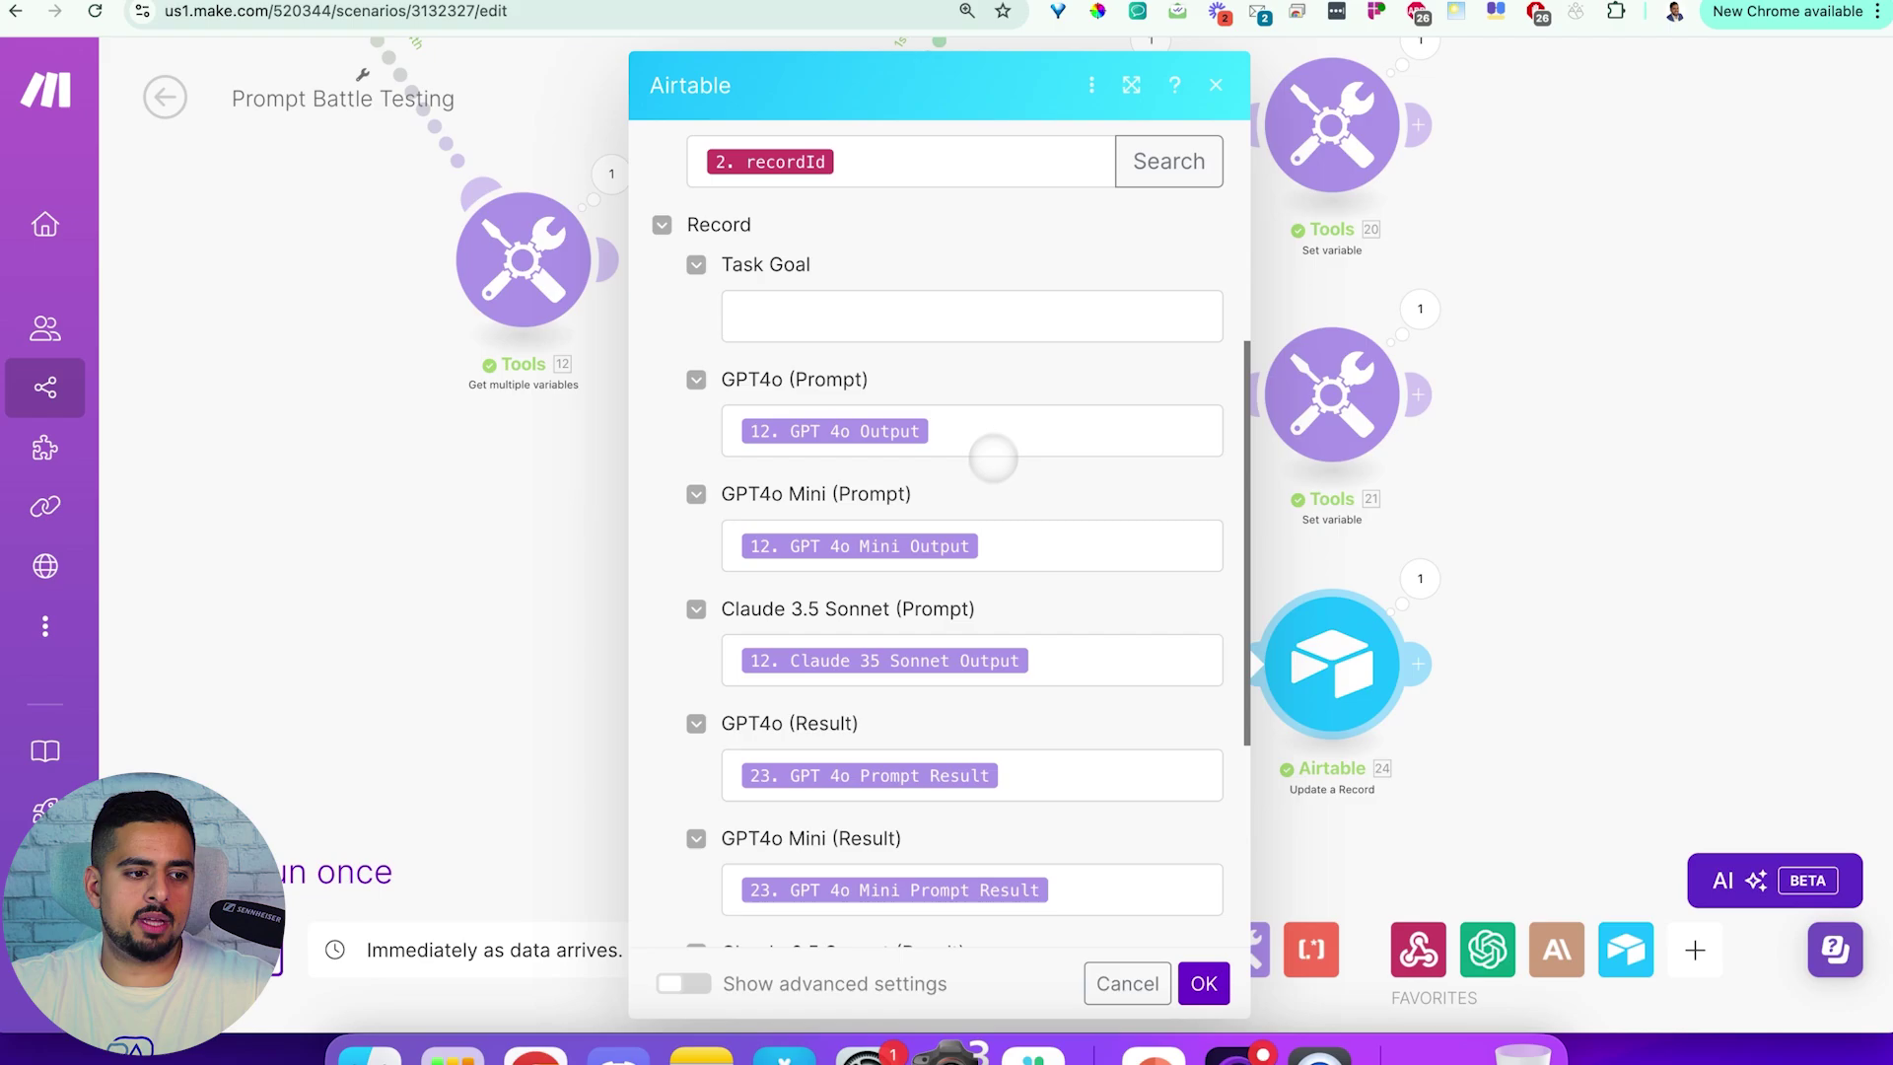
left_click(987, 450)
left_click(1011, 542)
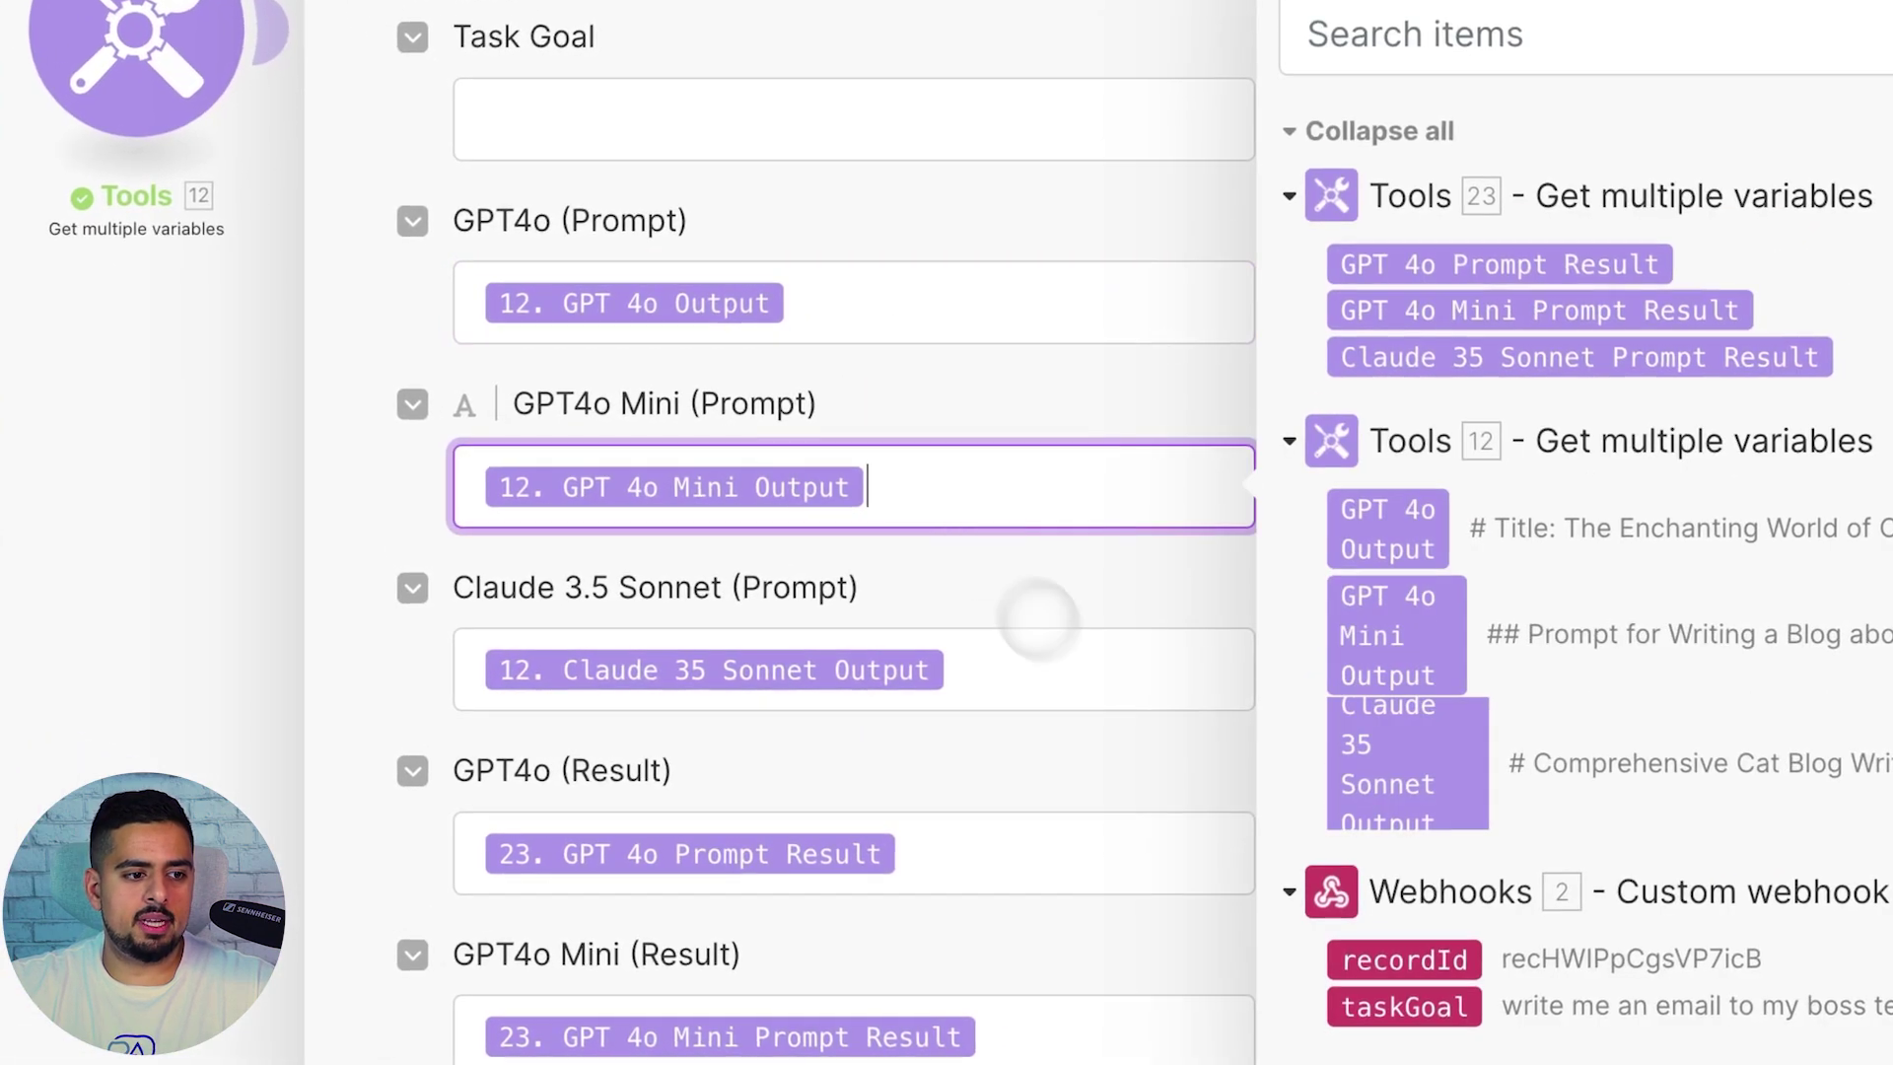
left_click(1109, 678)
scroll(1075, 739, "down", 4)
left_click(1013, 497)
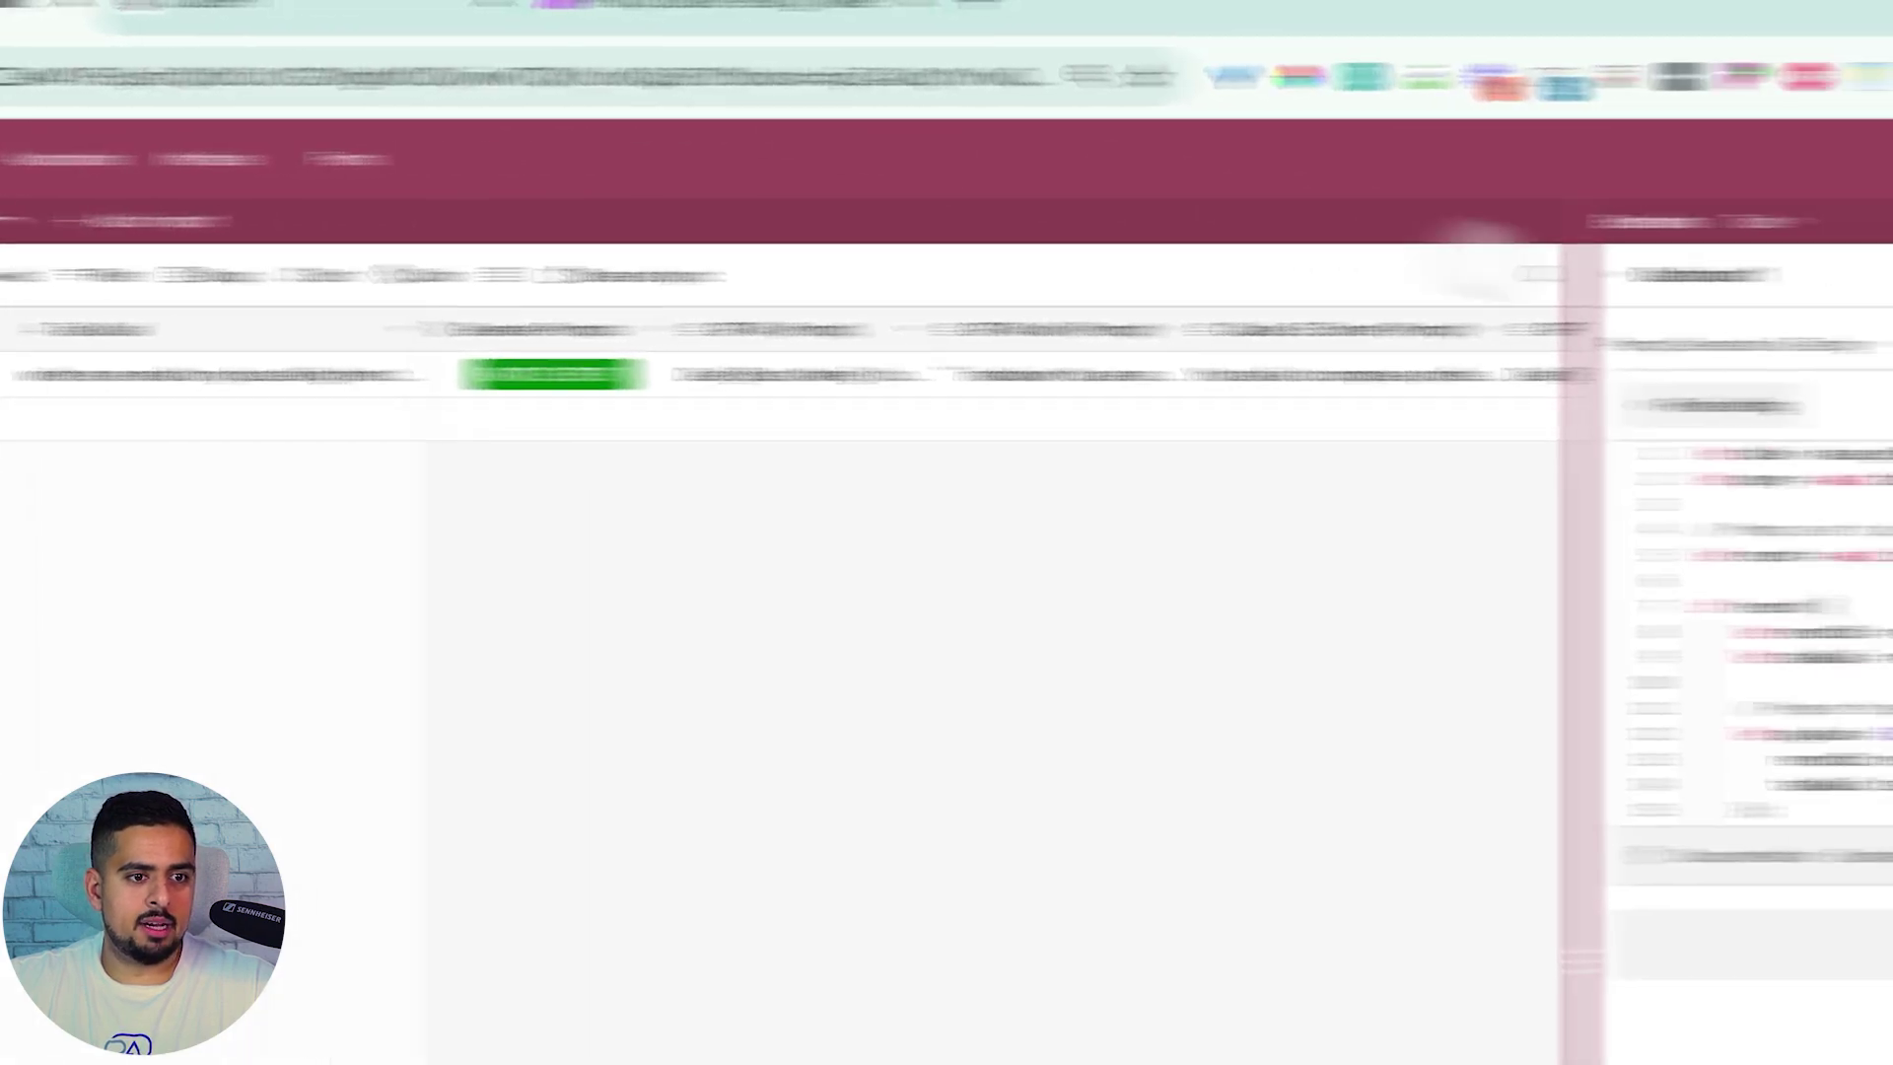
Add a row with task goal 'write me a poem about prompt engineering' and battle-test it
left_click(568, 382)
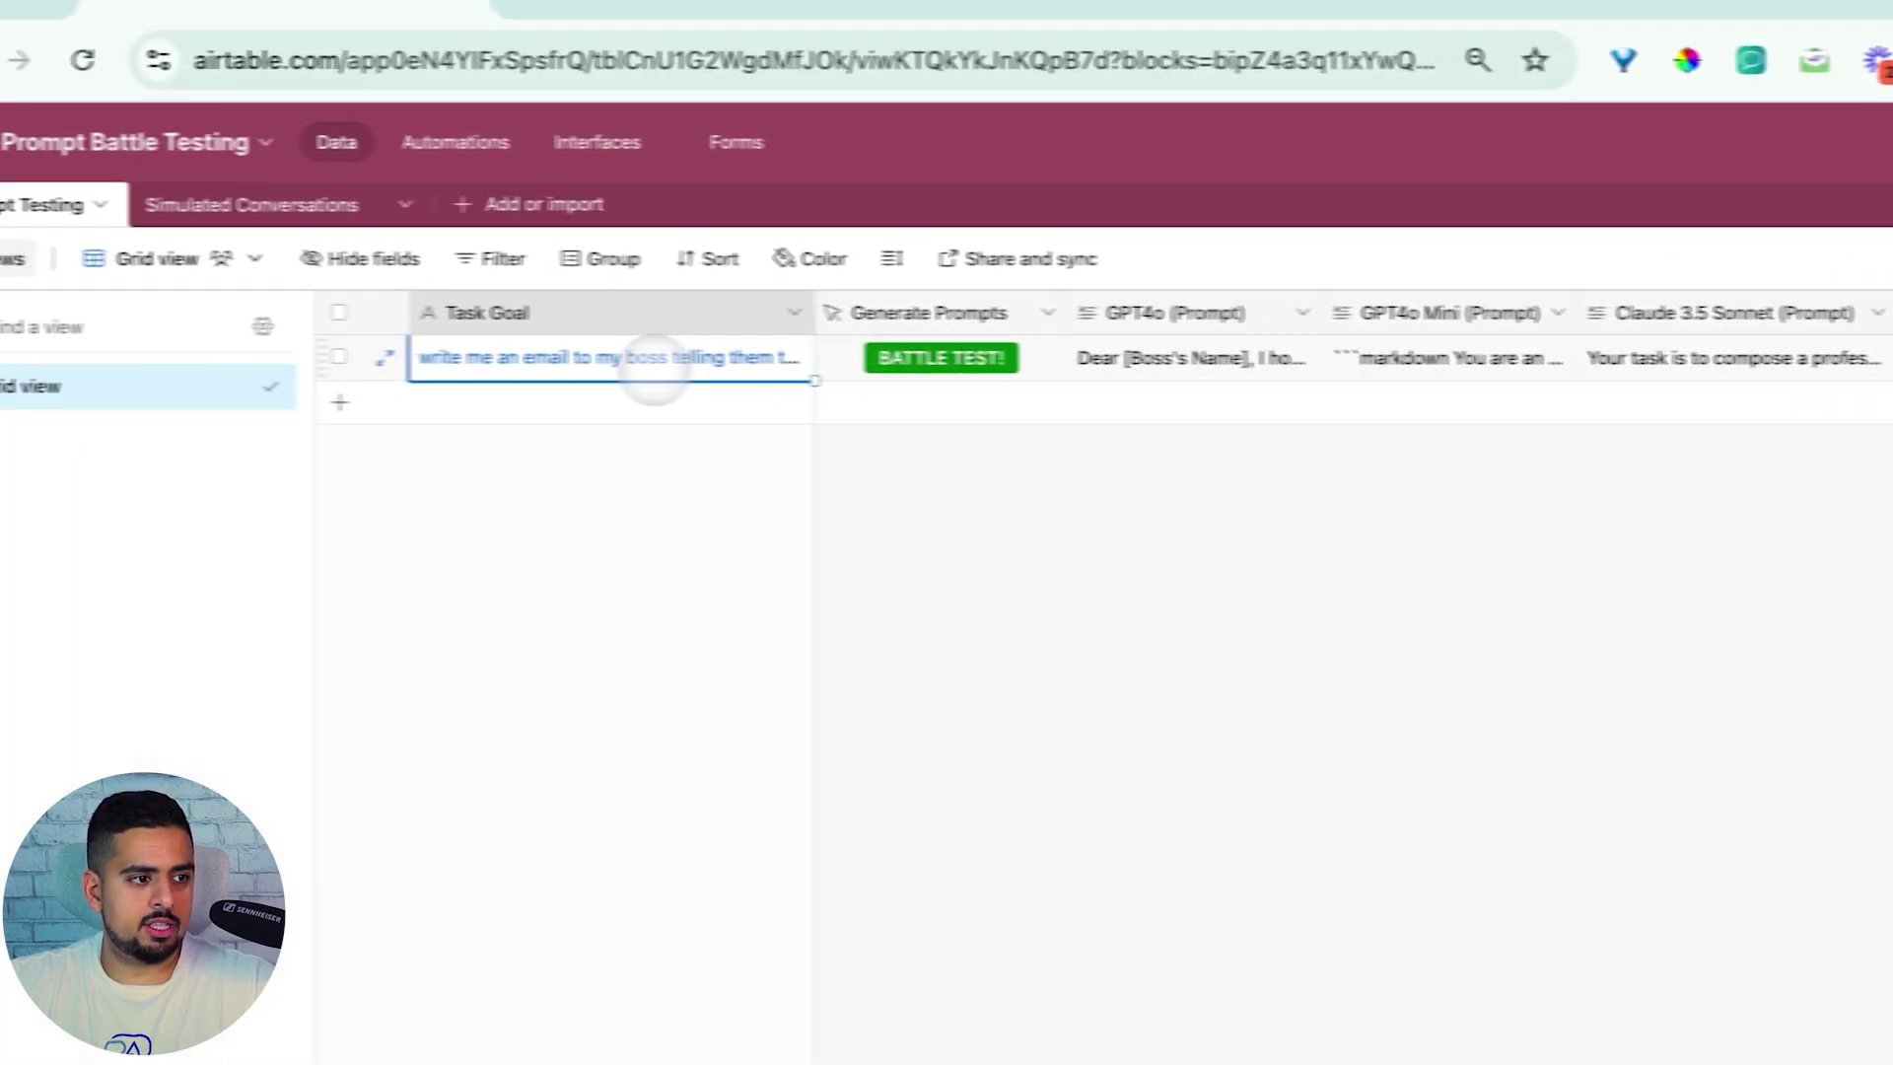
double_click(655, 372)
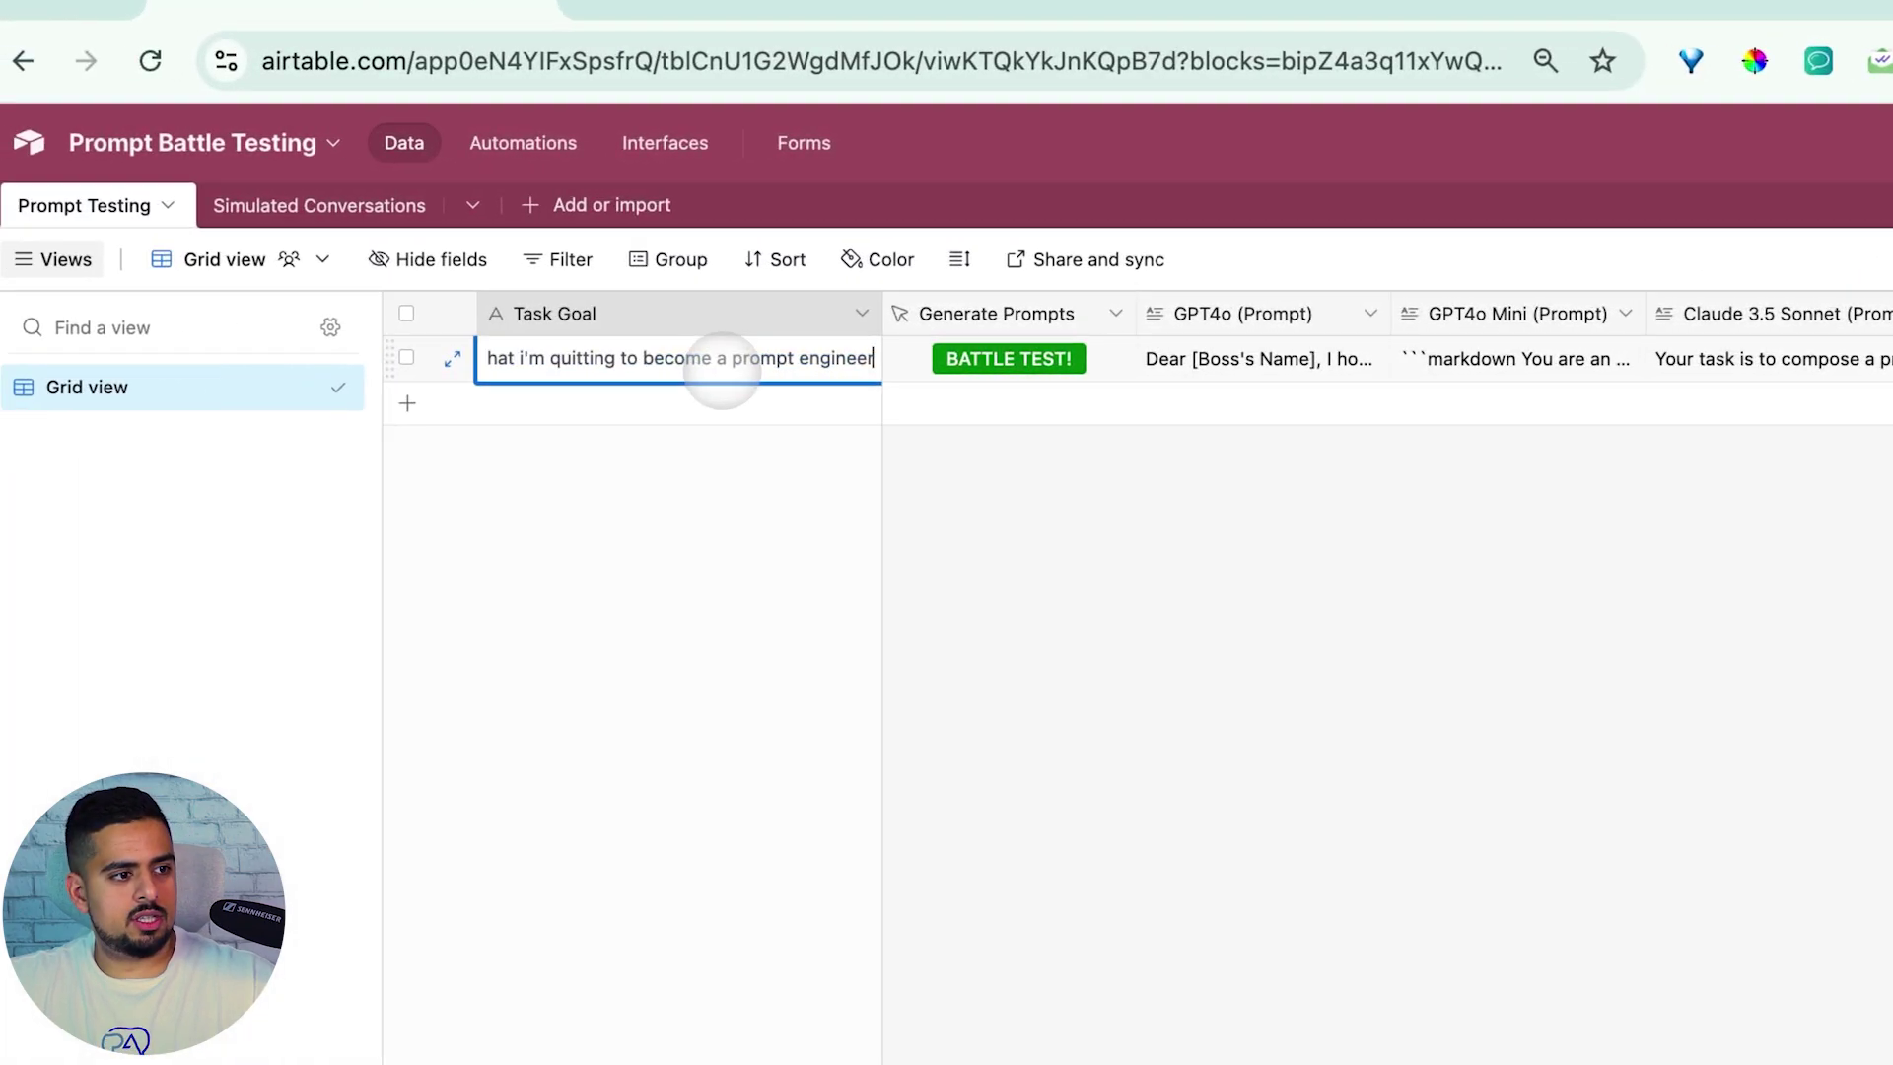
left_click(422, 418)
left_click(414, 402)
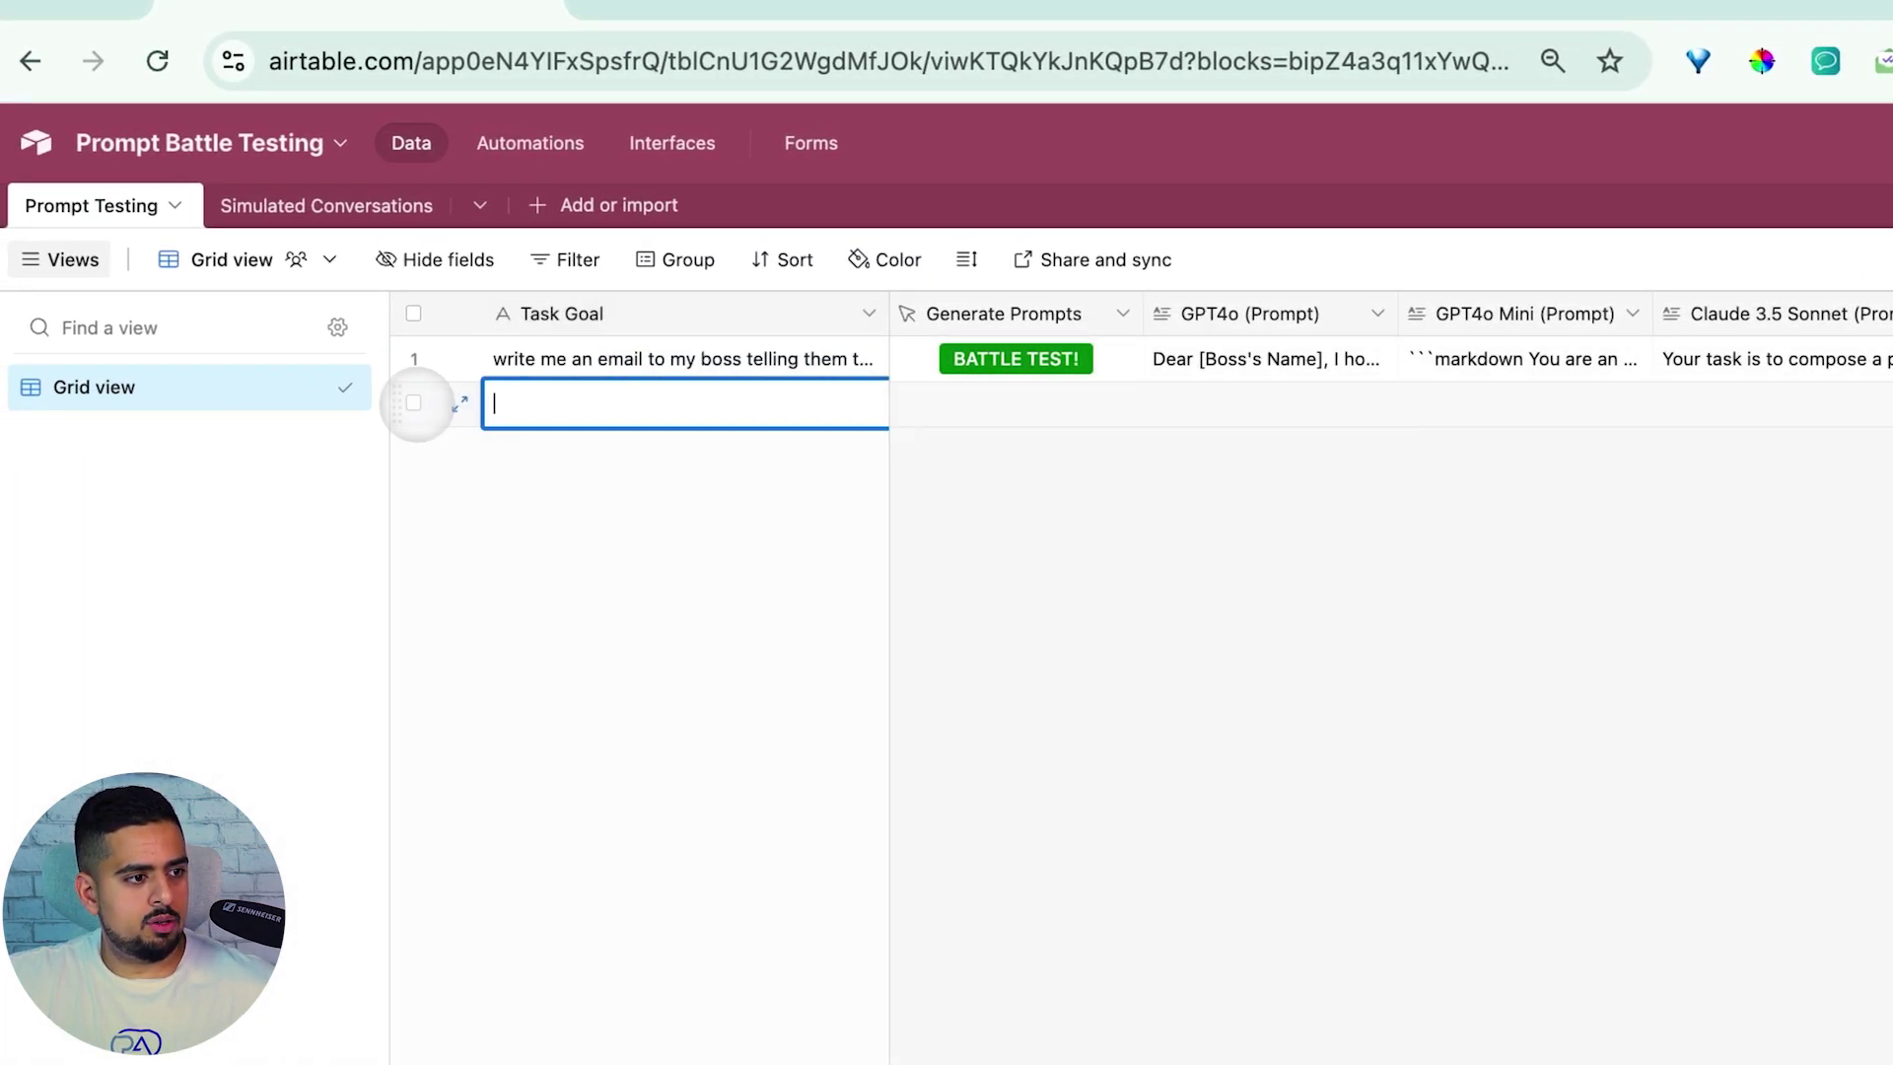
type("write m")
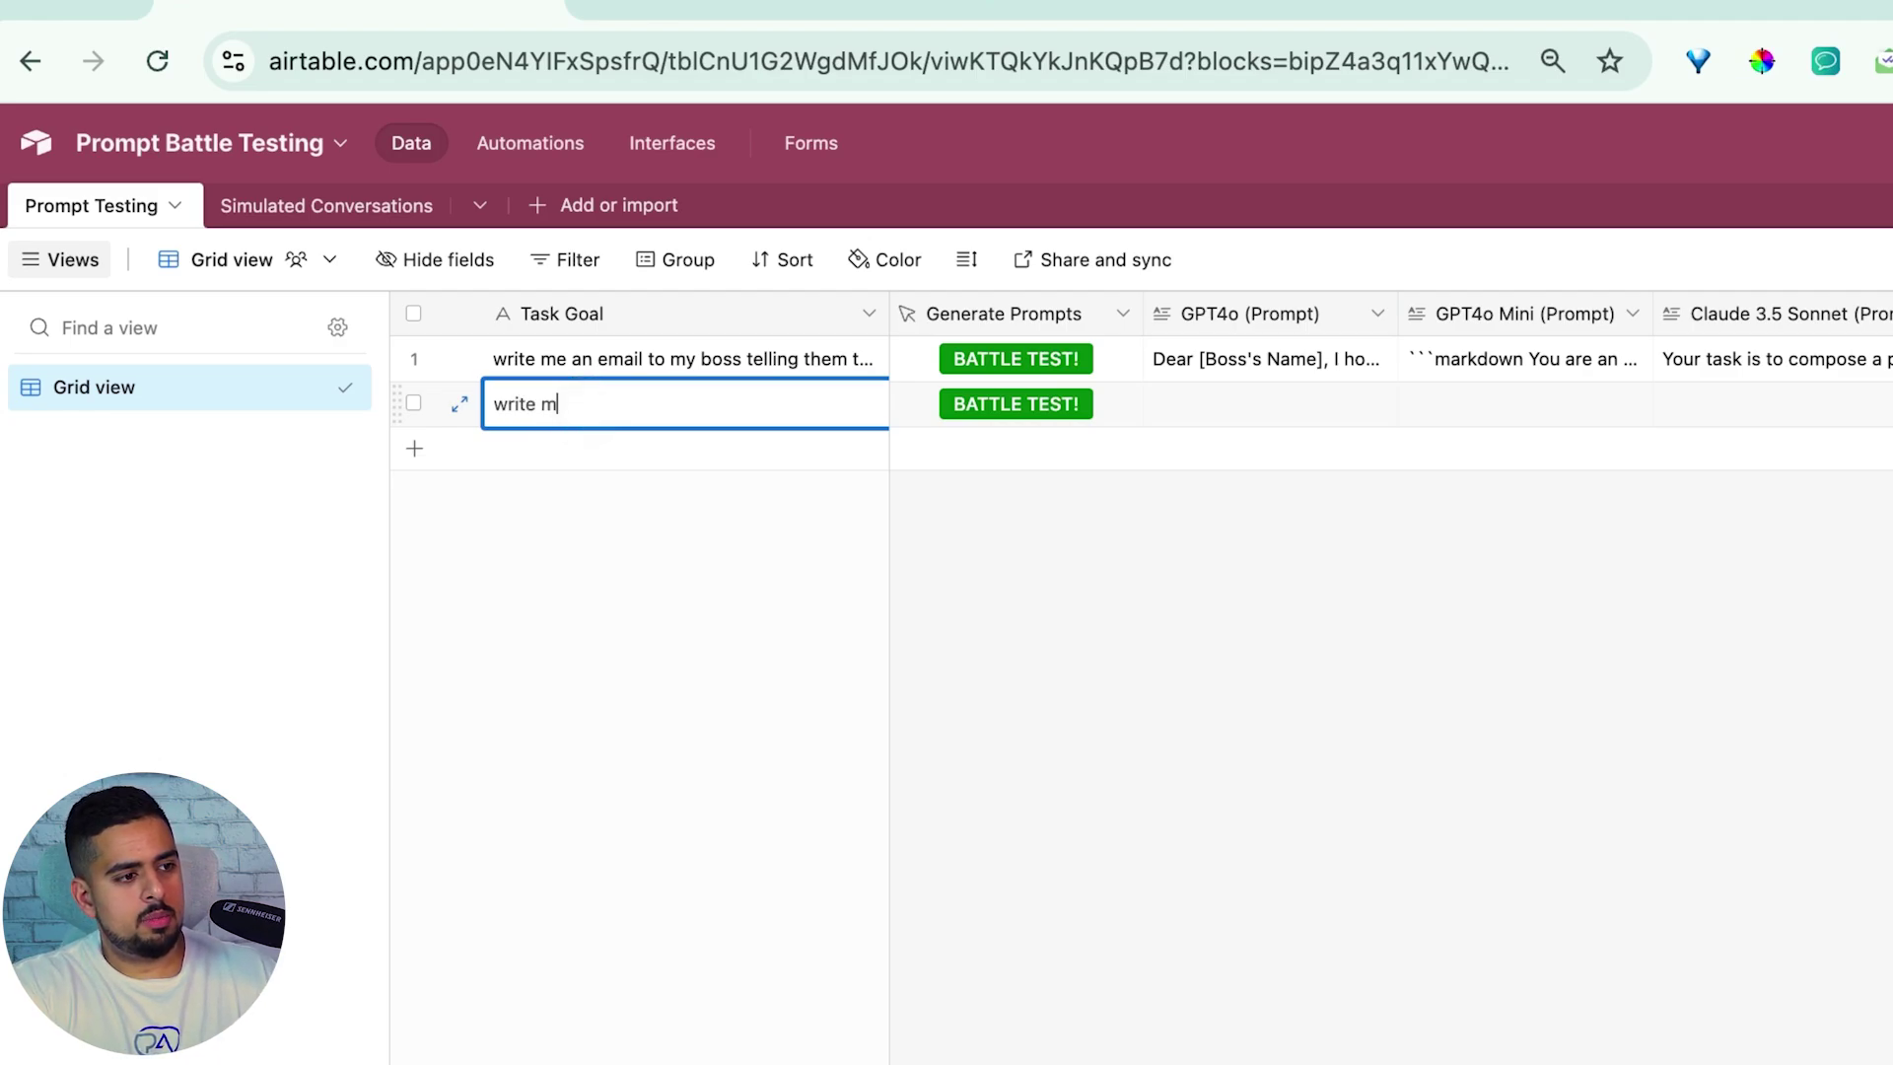
type("e a poem about ")
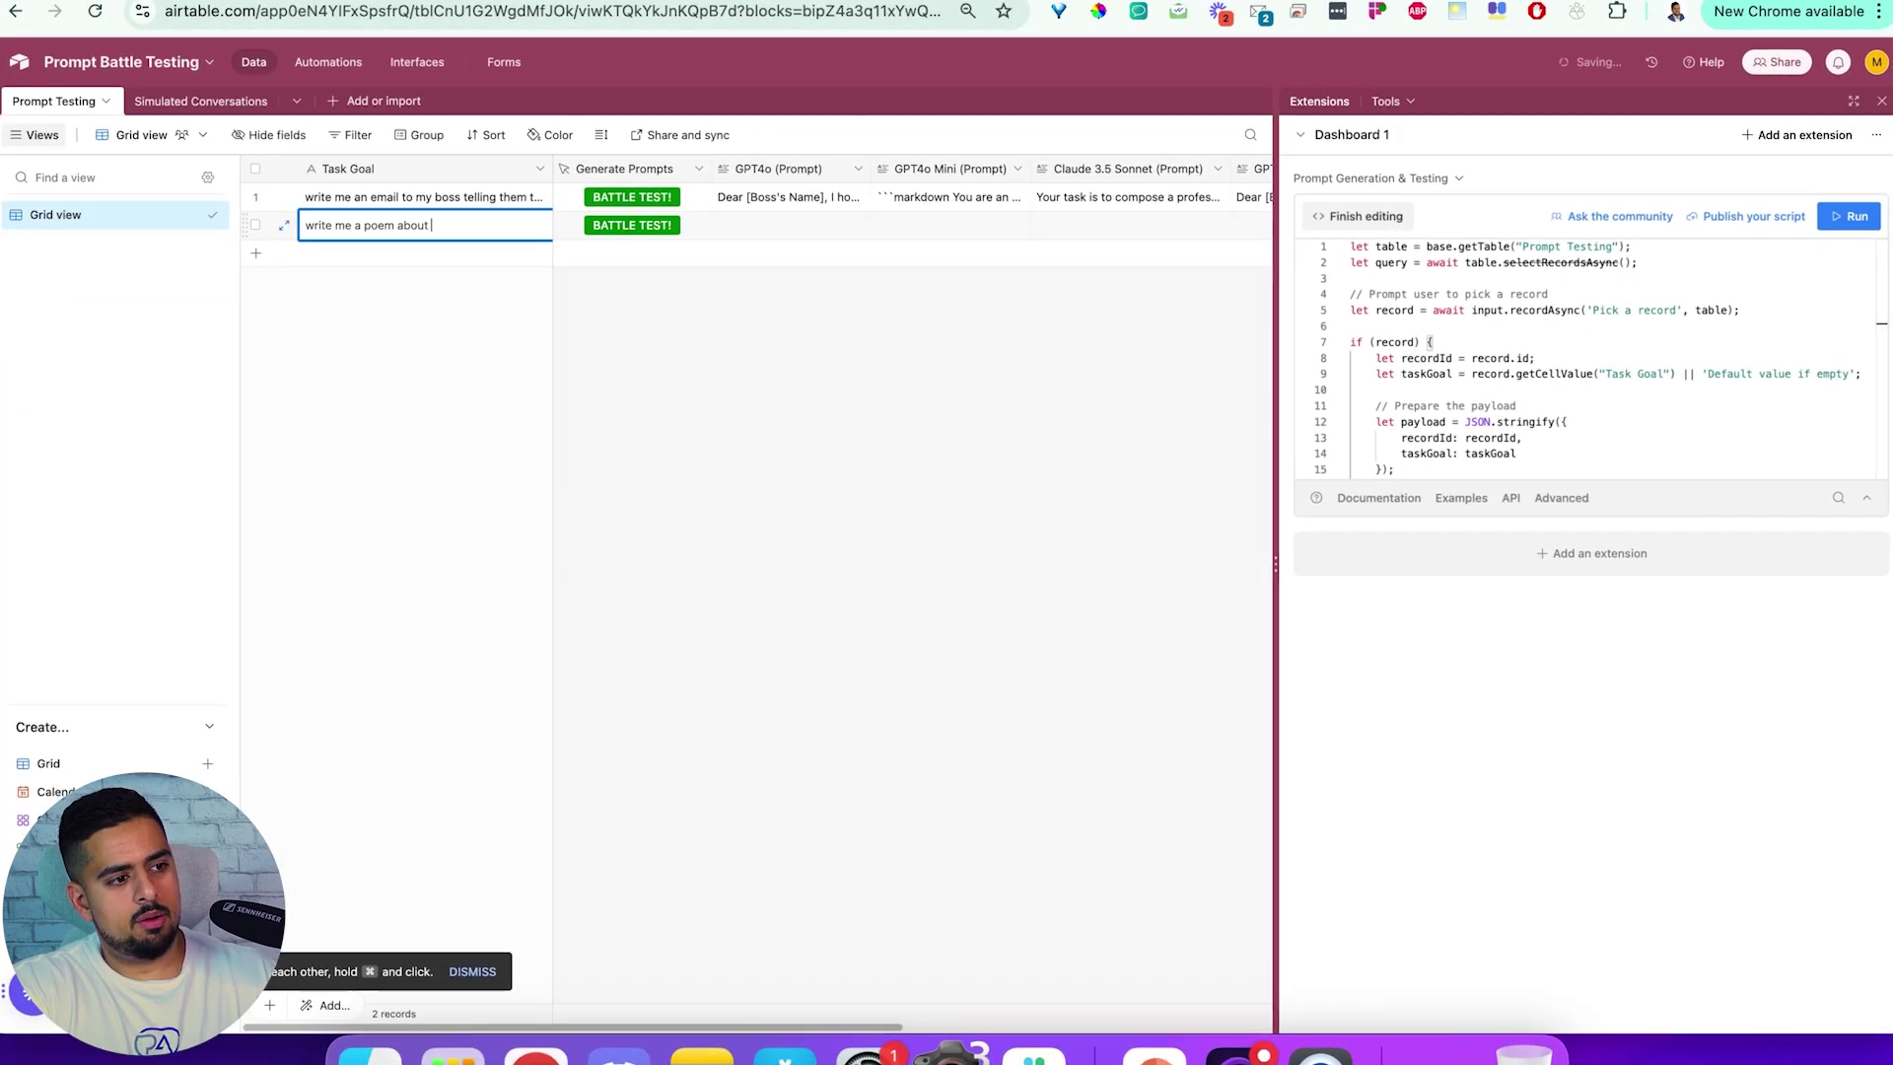
type("prompt engineering")
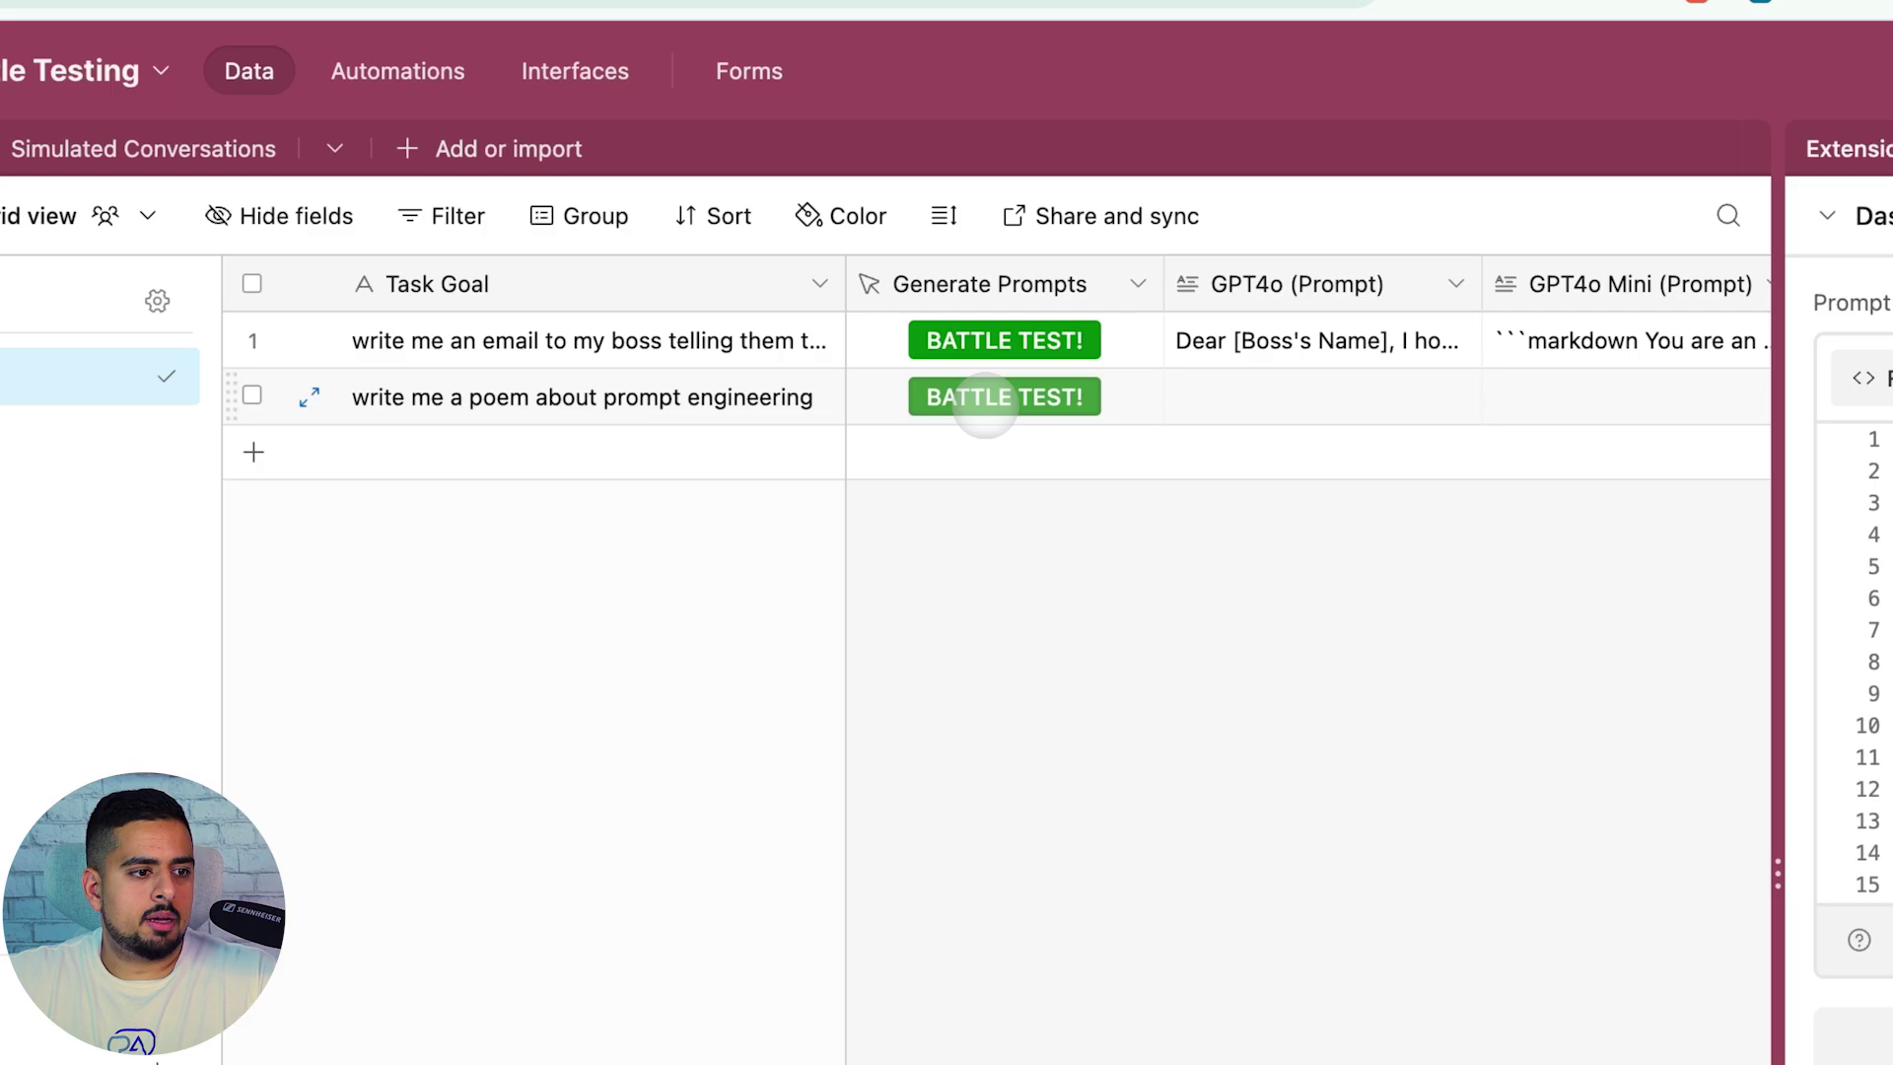
left_click(620, 226)
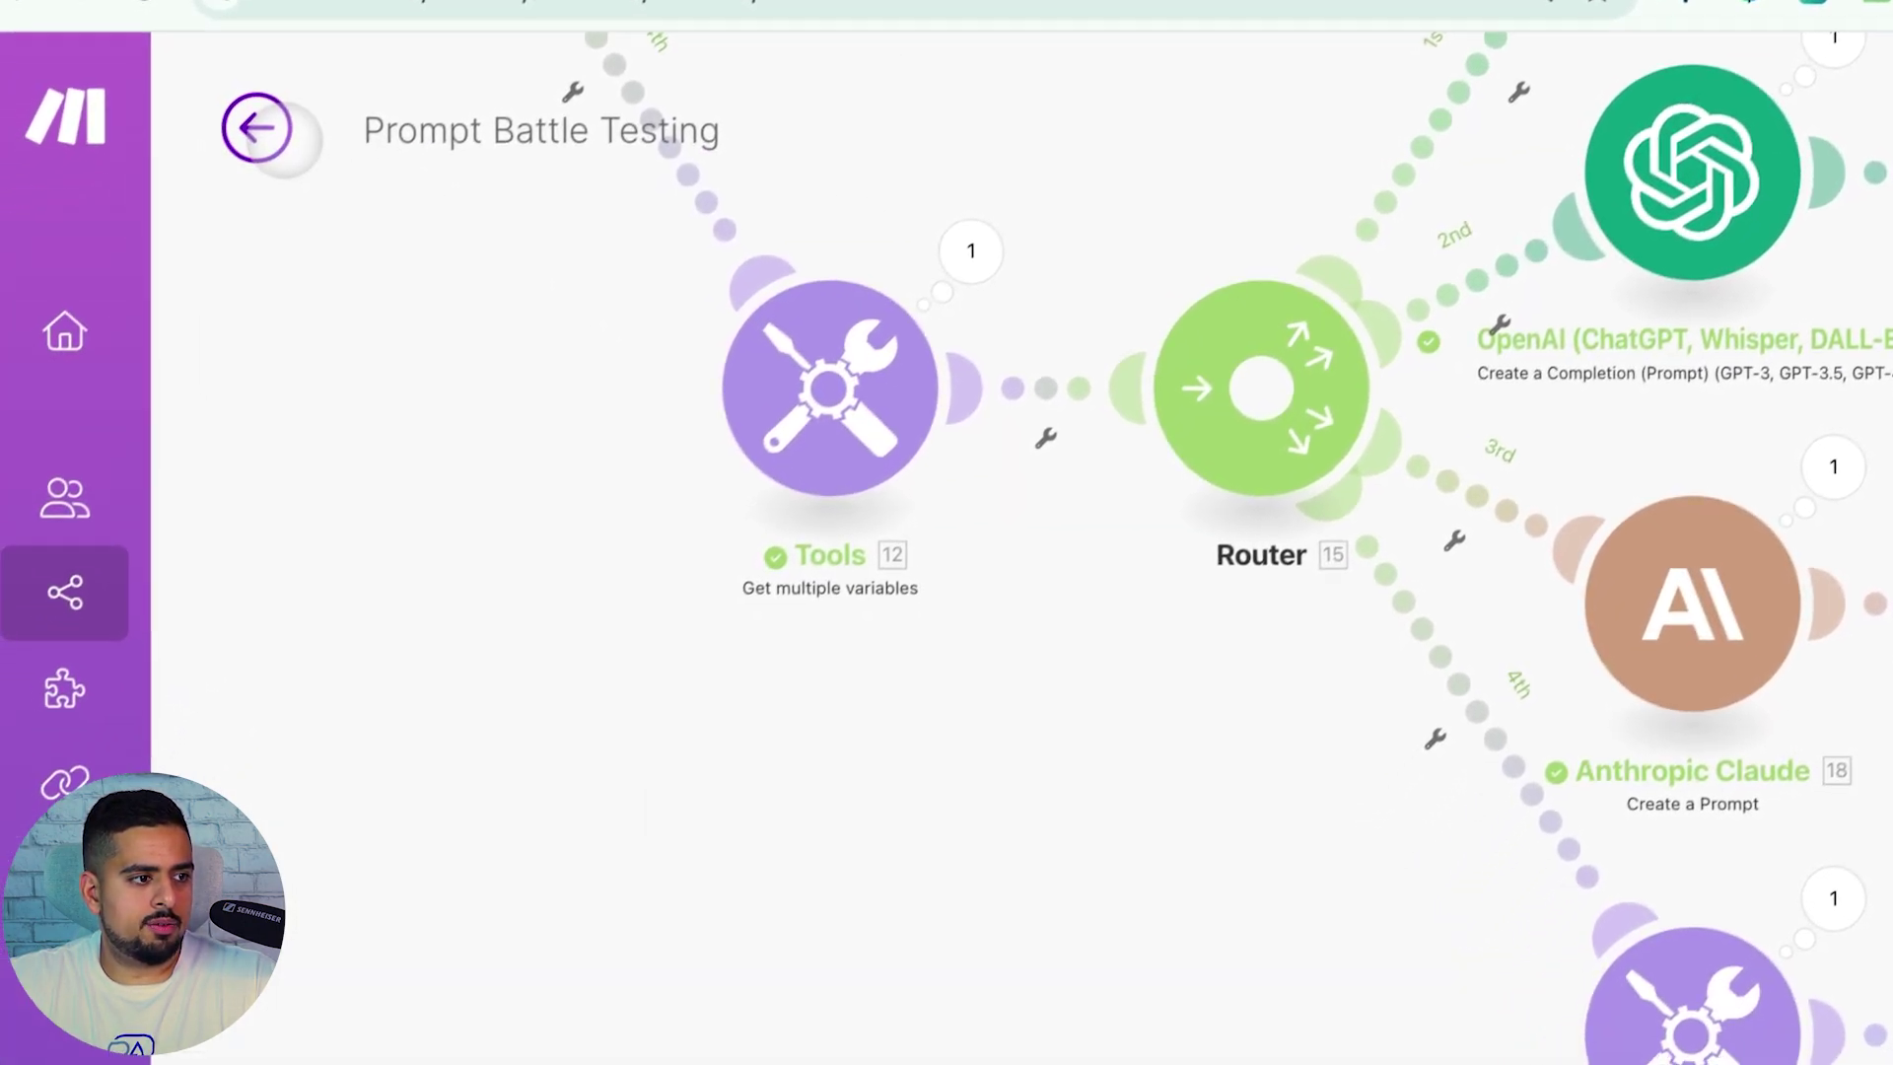
left_click(264, 131)
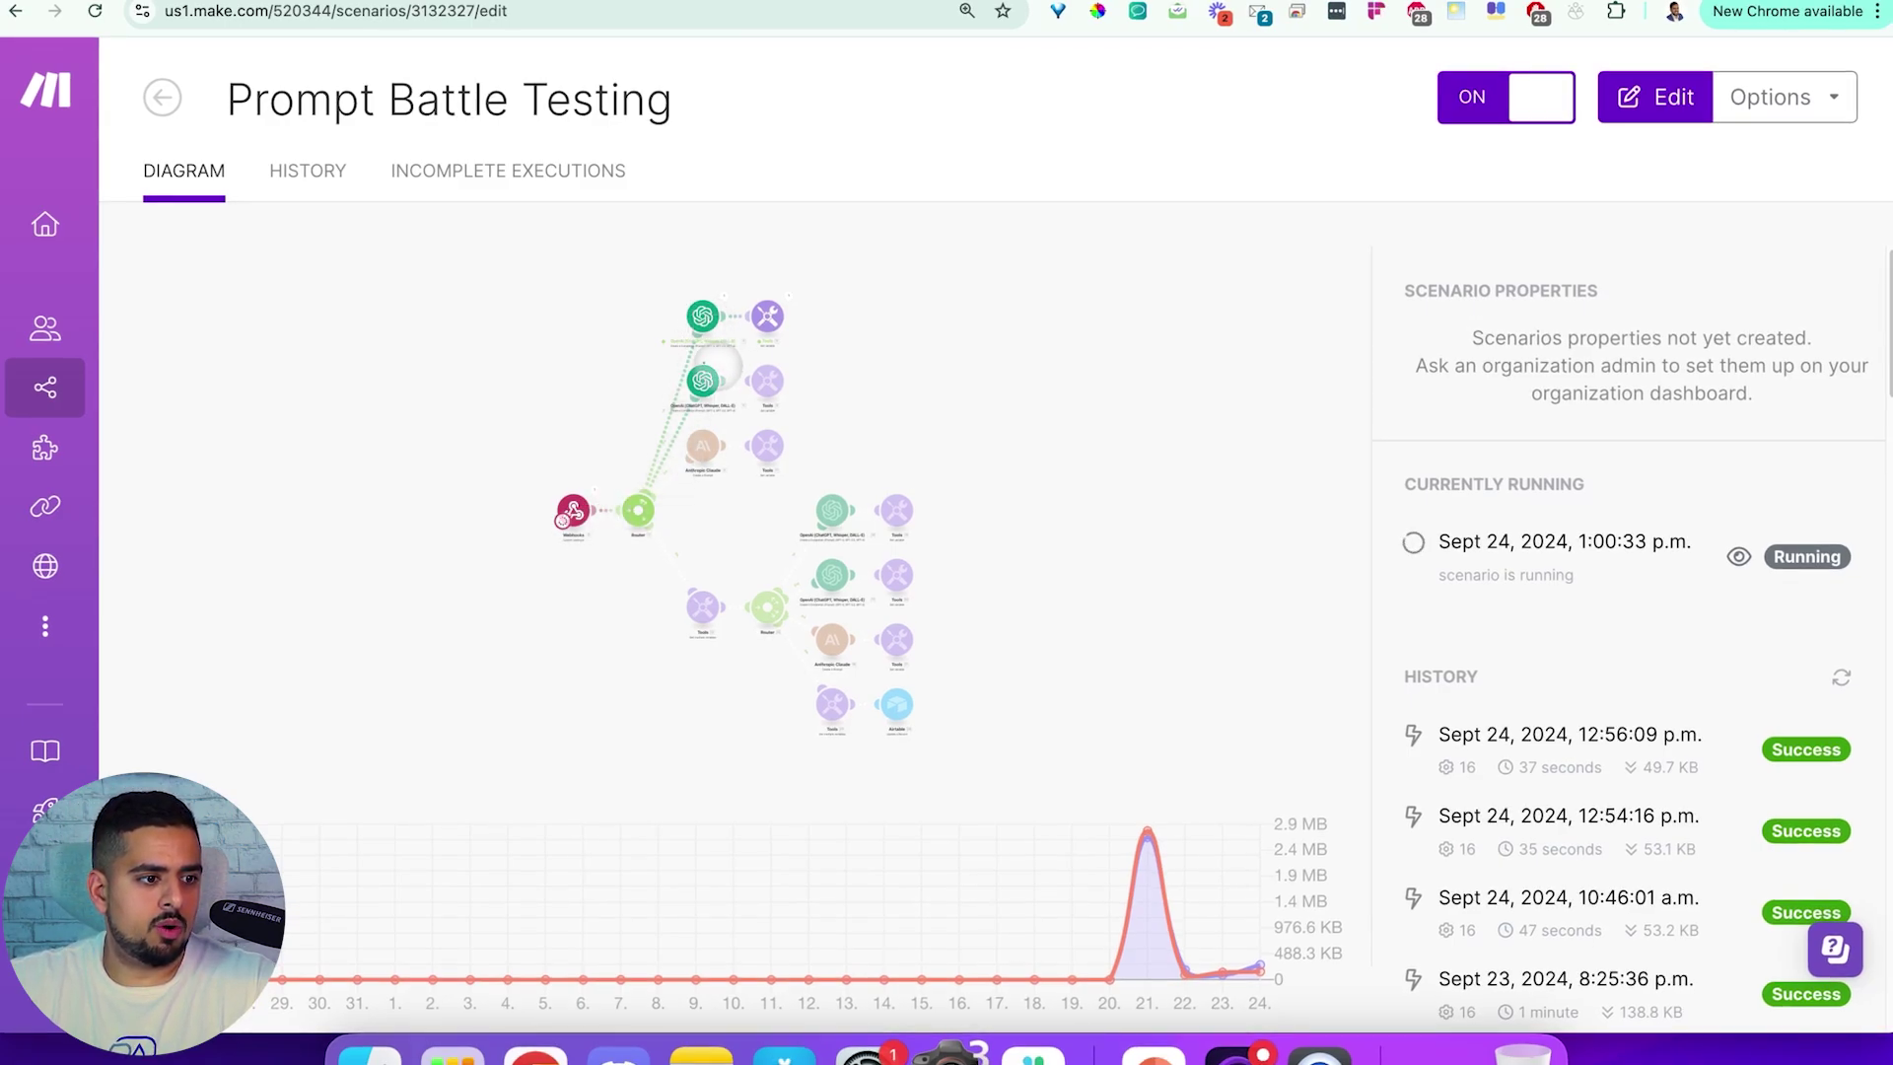
Review the Airtable module's output, expanding the GPT4o (Prompt) and Claude 3.5 Sonnet (Result) poem
scroll(712, 378, "up", 2)
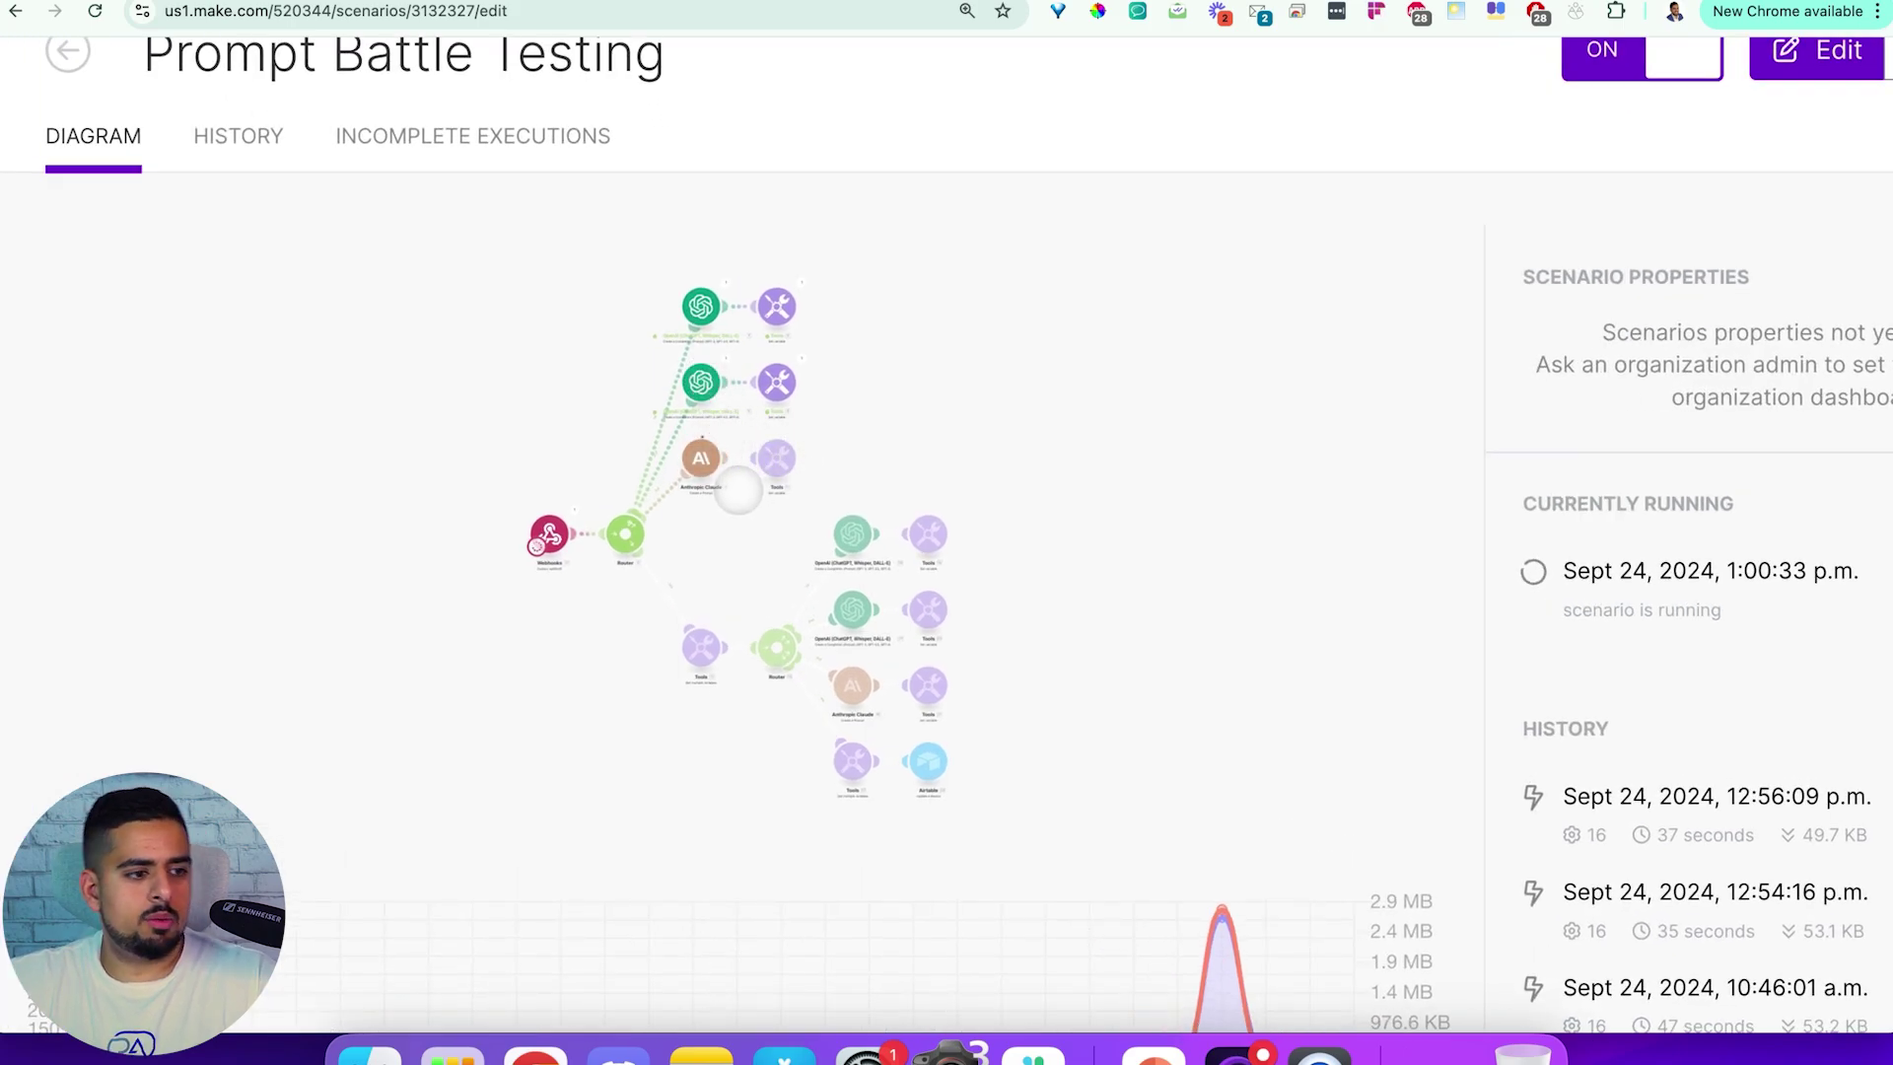
scroll(739, 490, "down", 2)
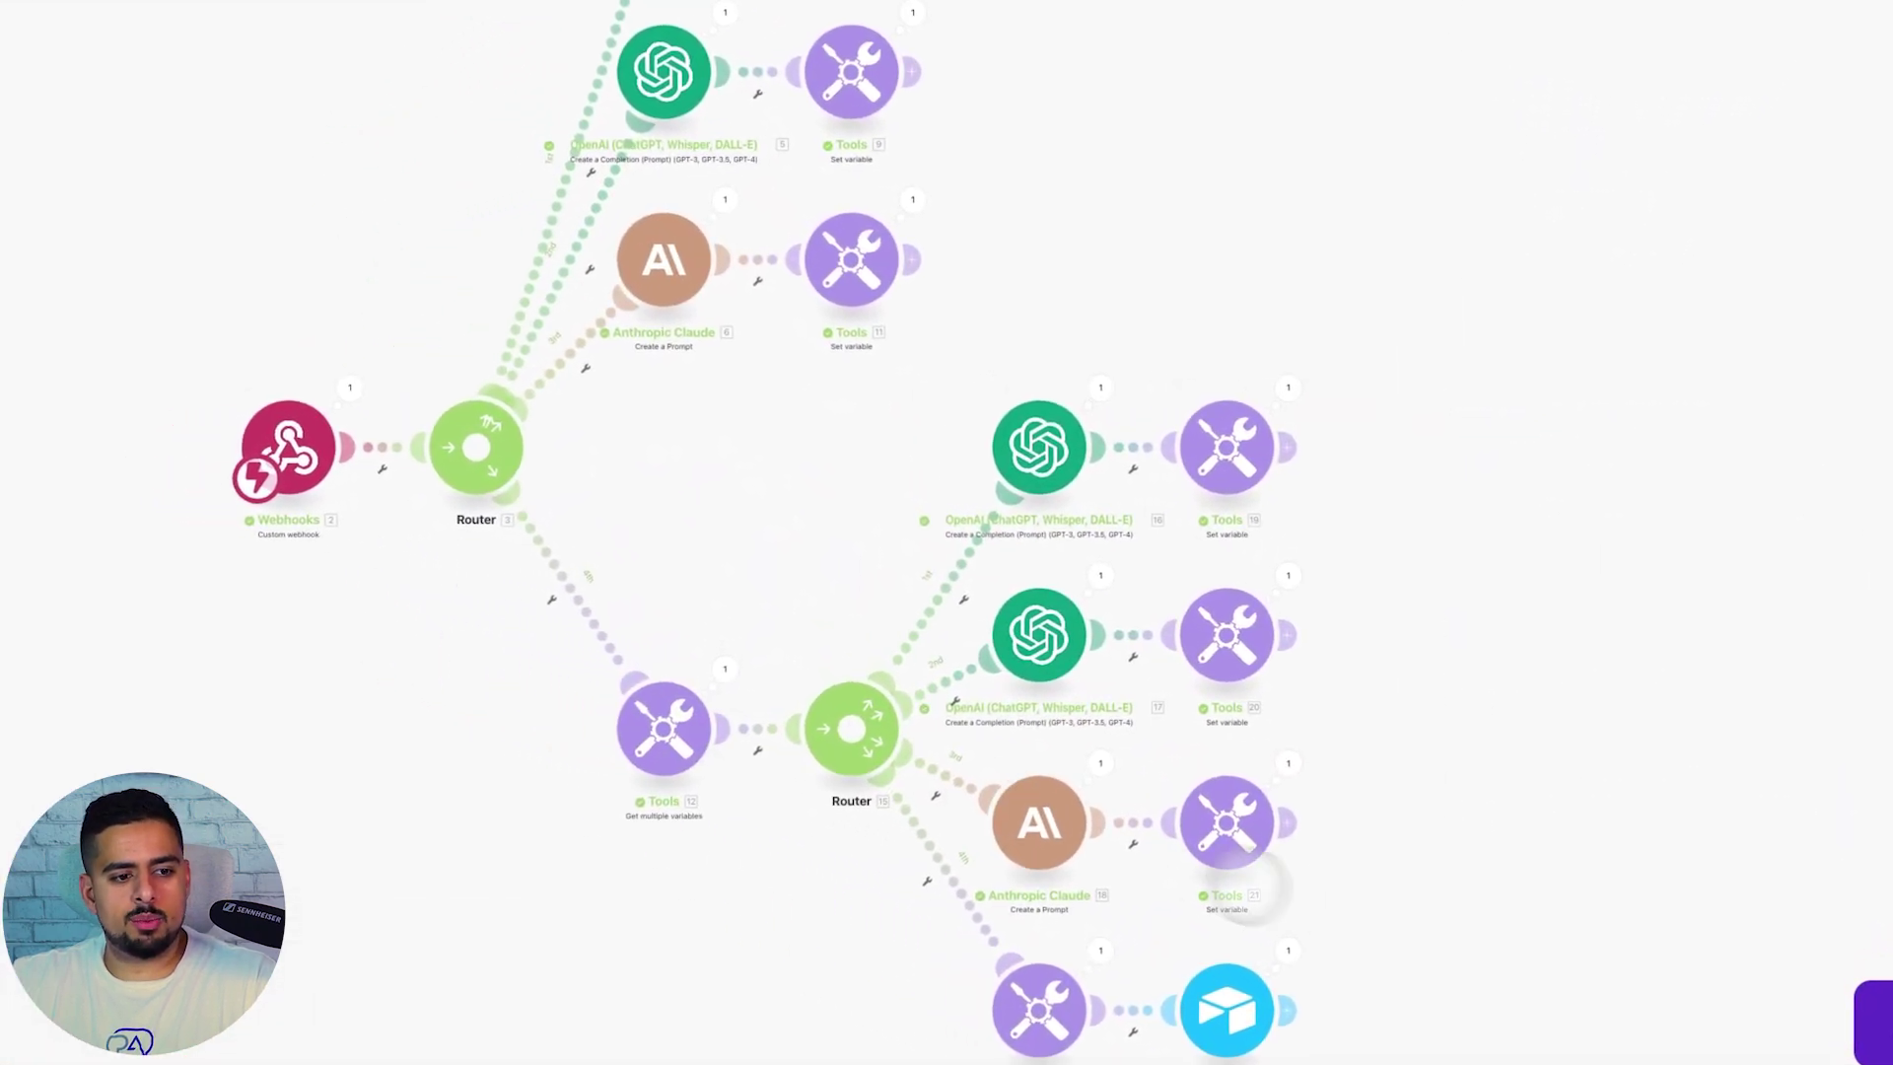
left_click(1289, 952)
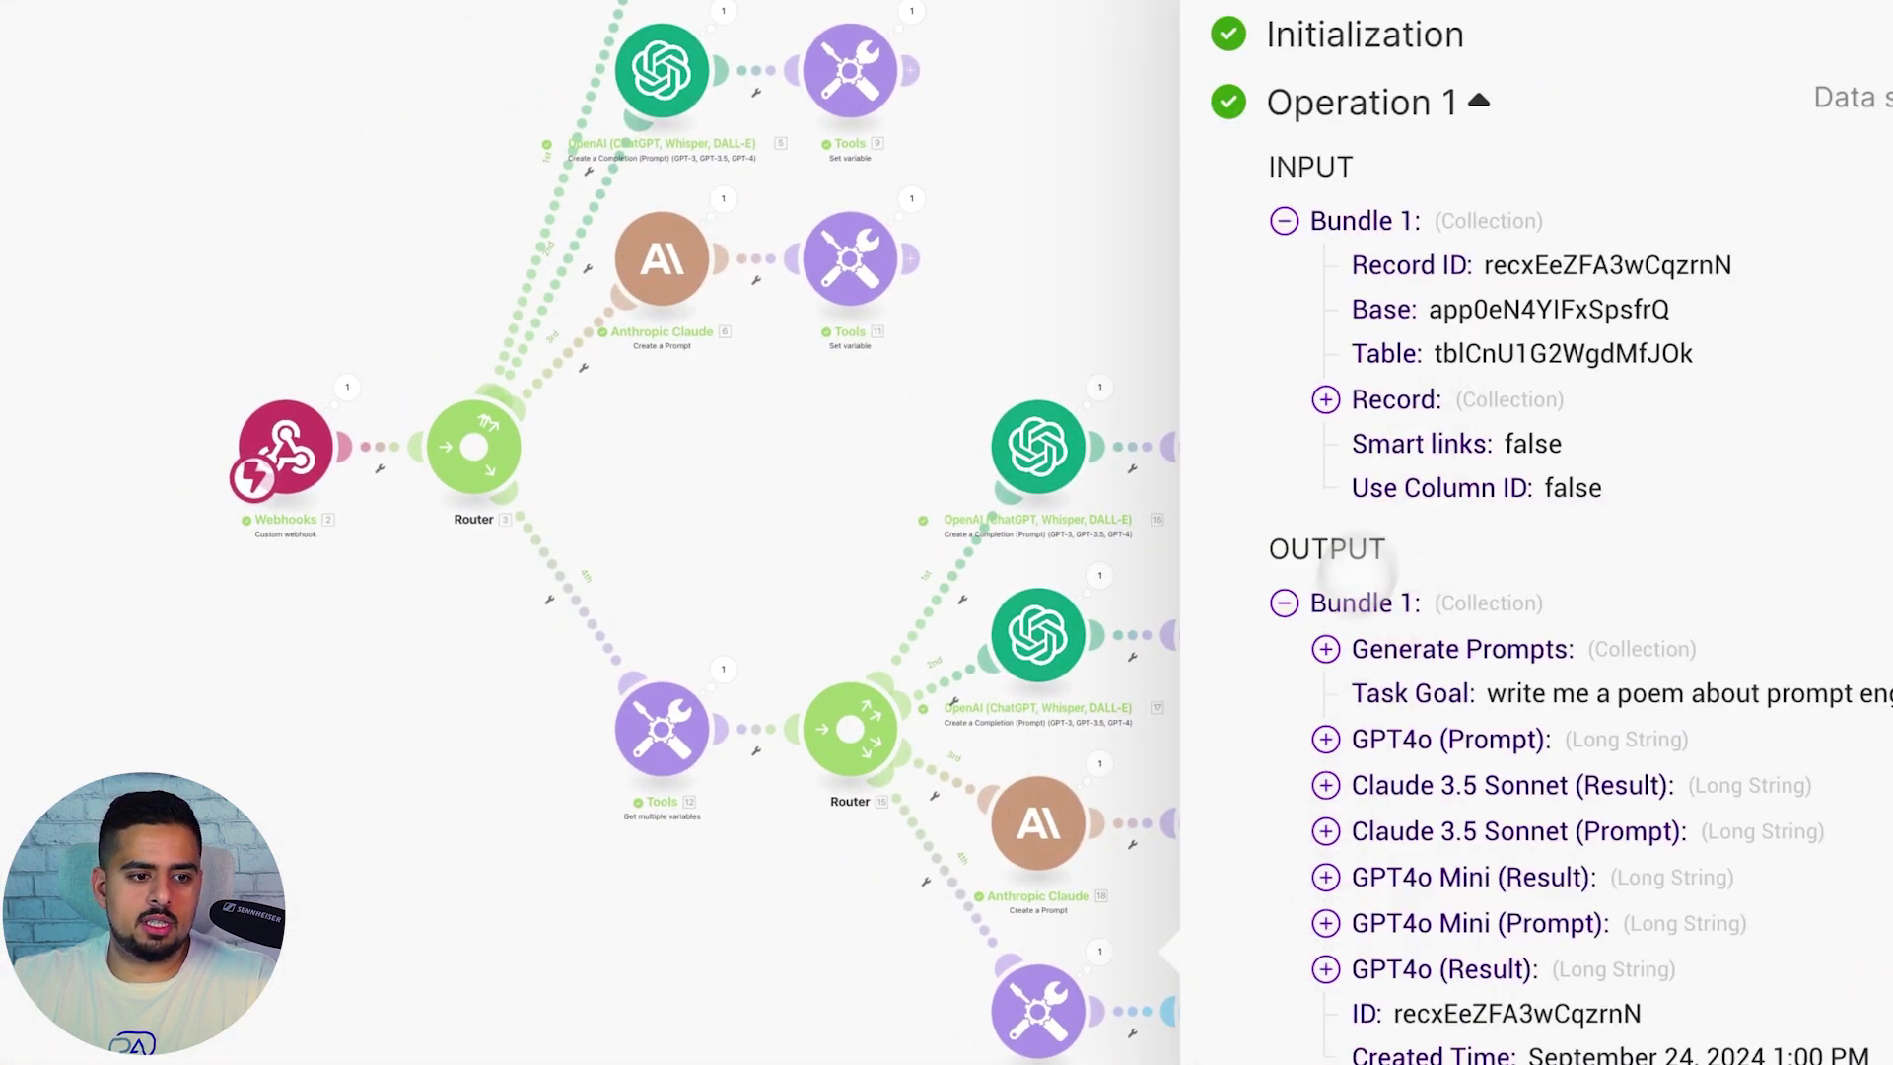
left_click(1326, 739)
scroll(1334, 779, "down", 10)
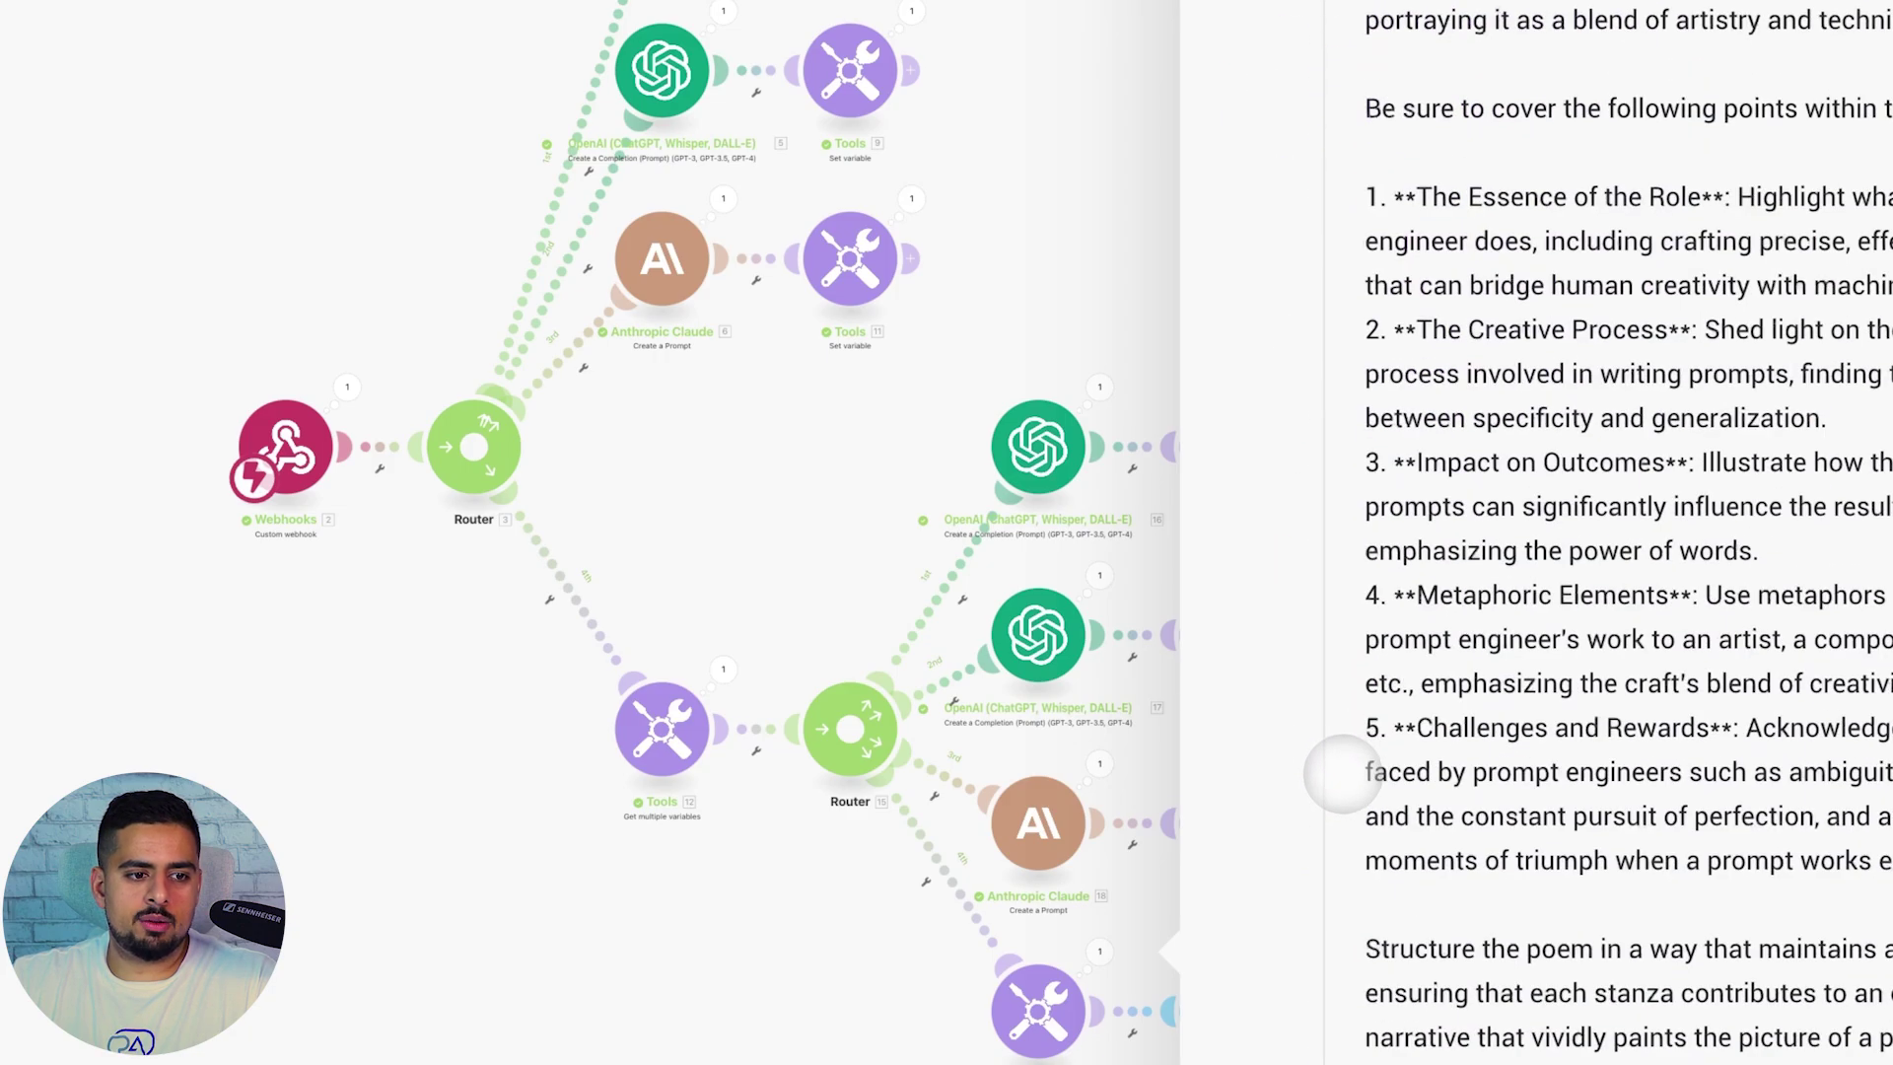
left_click(1326, 785)
scroll(1326, 789, "down", 10)
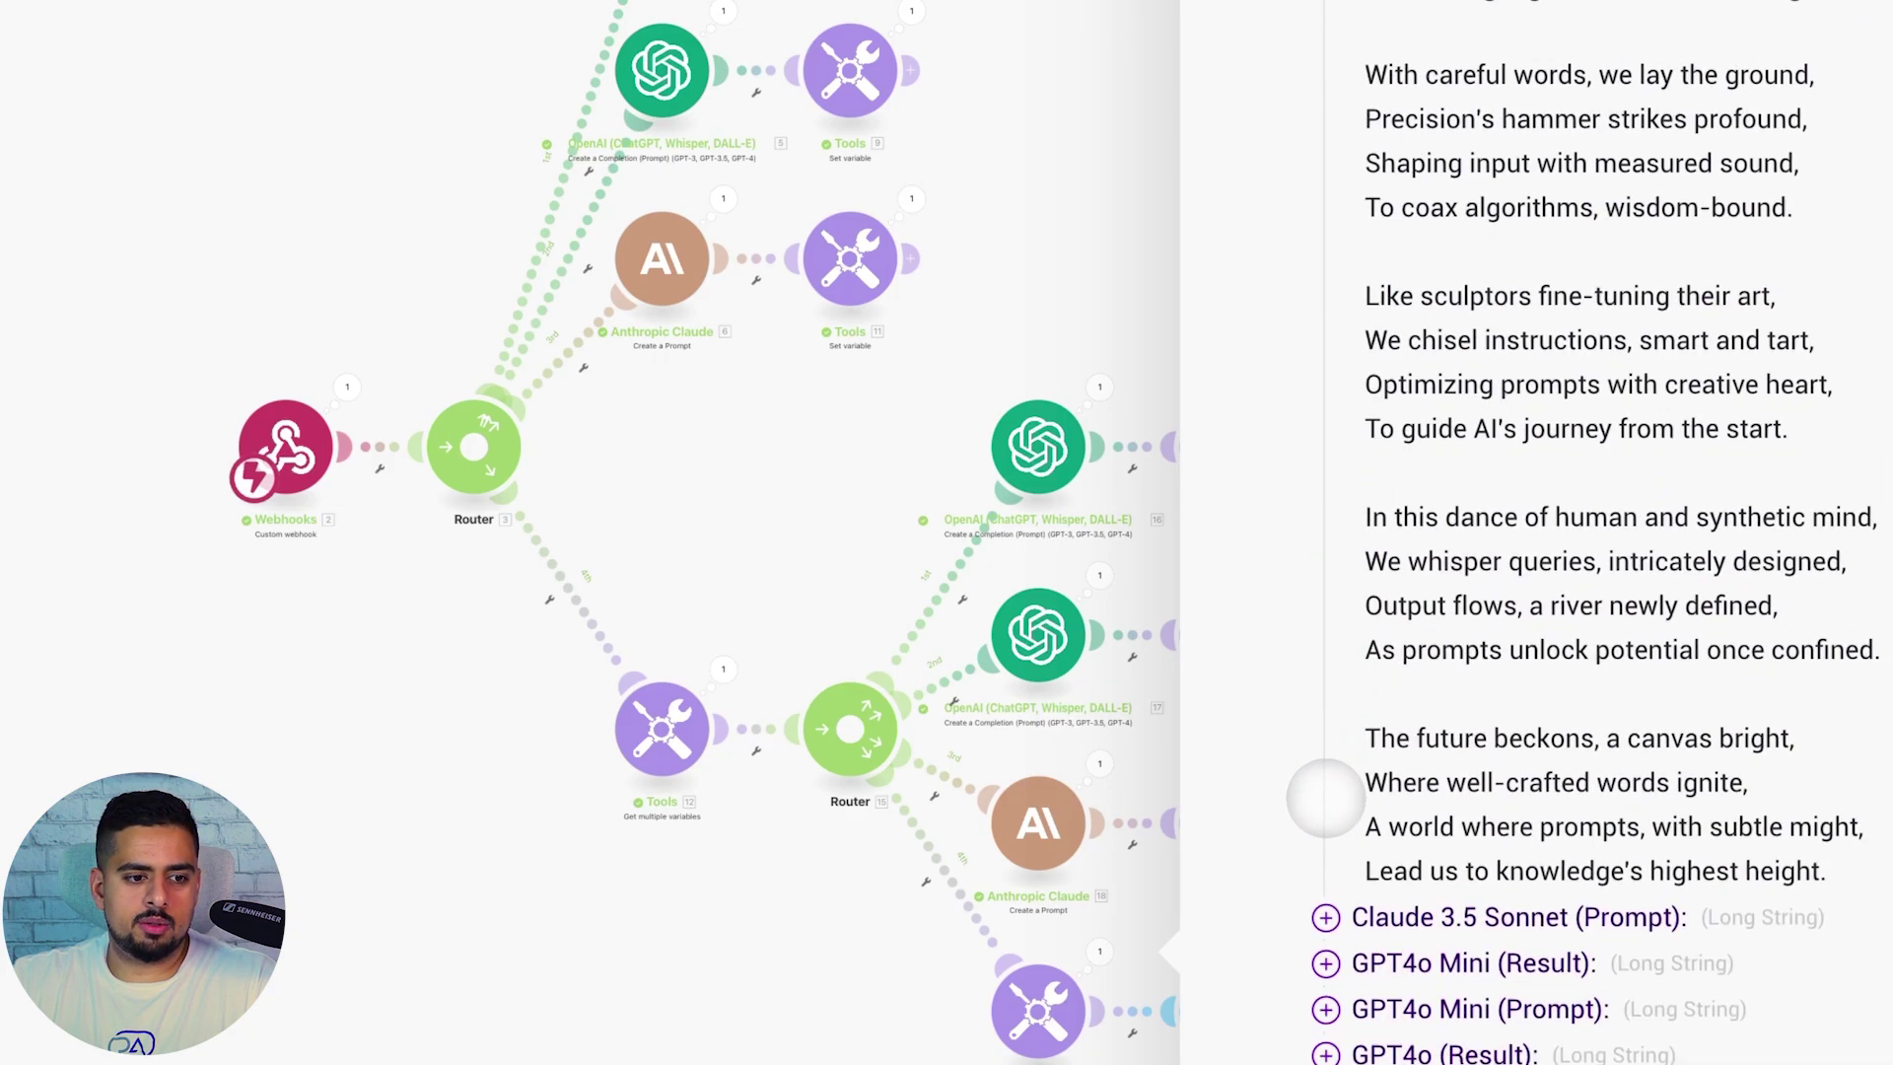
scroll(1326, 789, "up", 15)
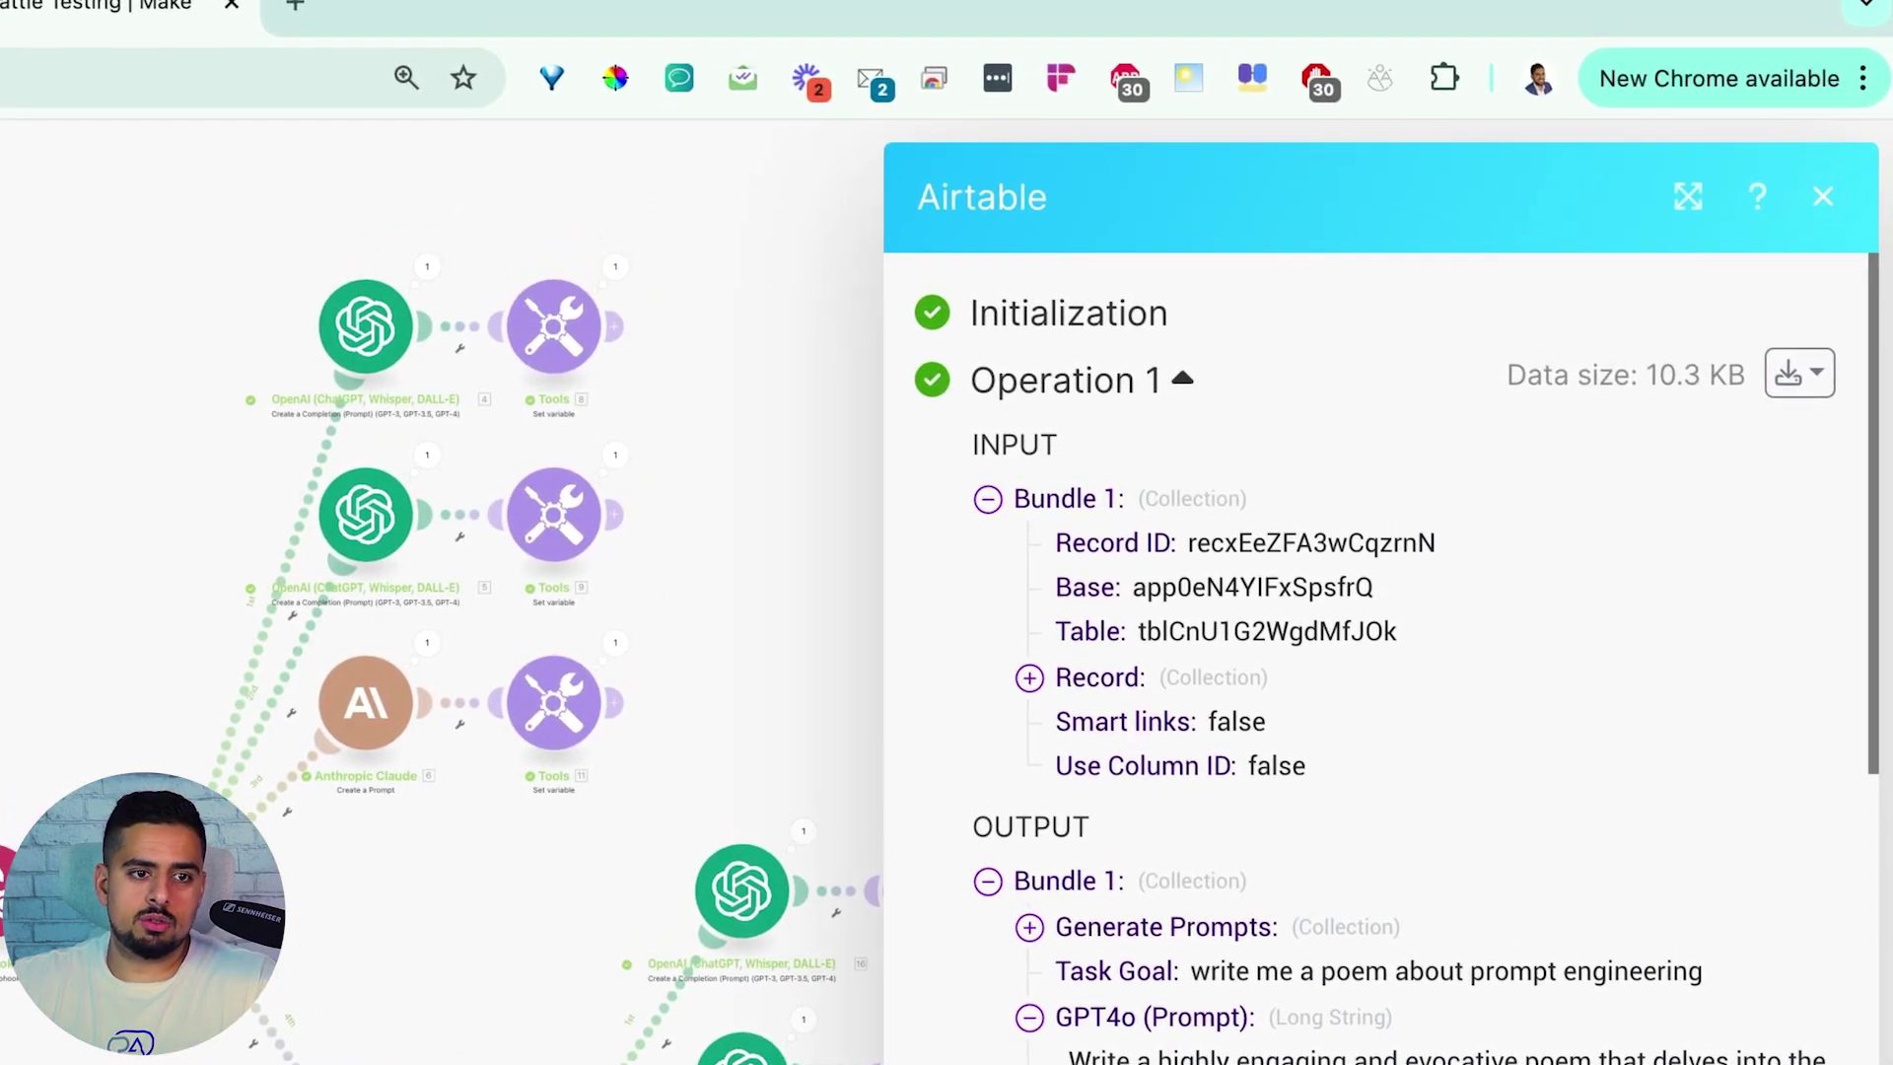
left_click(1822, 196)
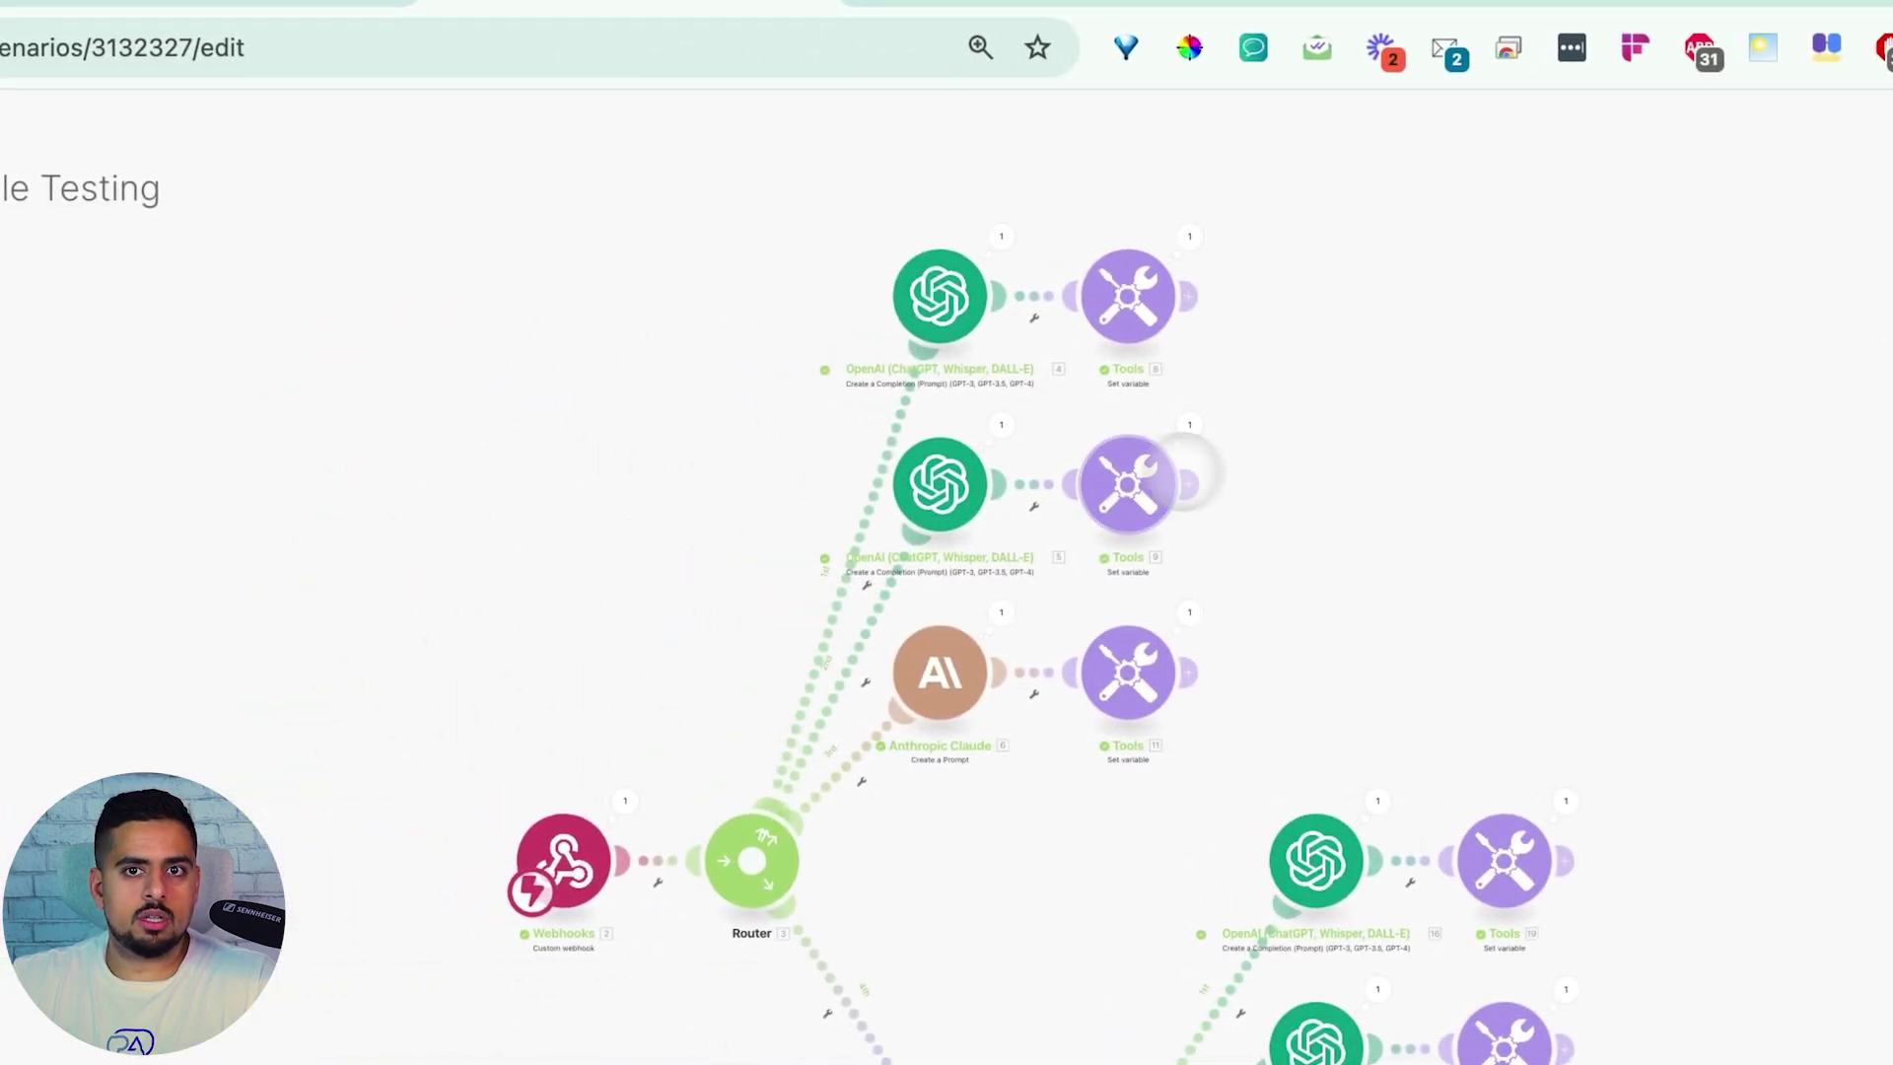
left_click(140, 8)
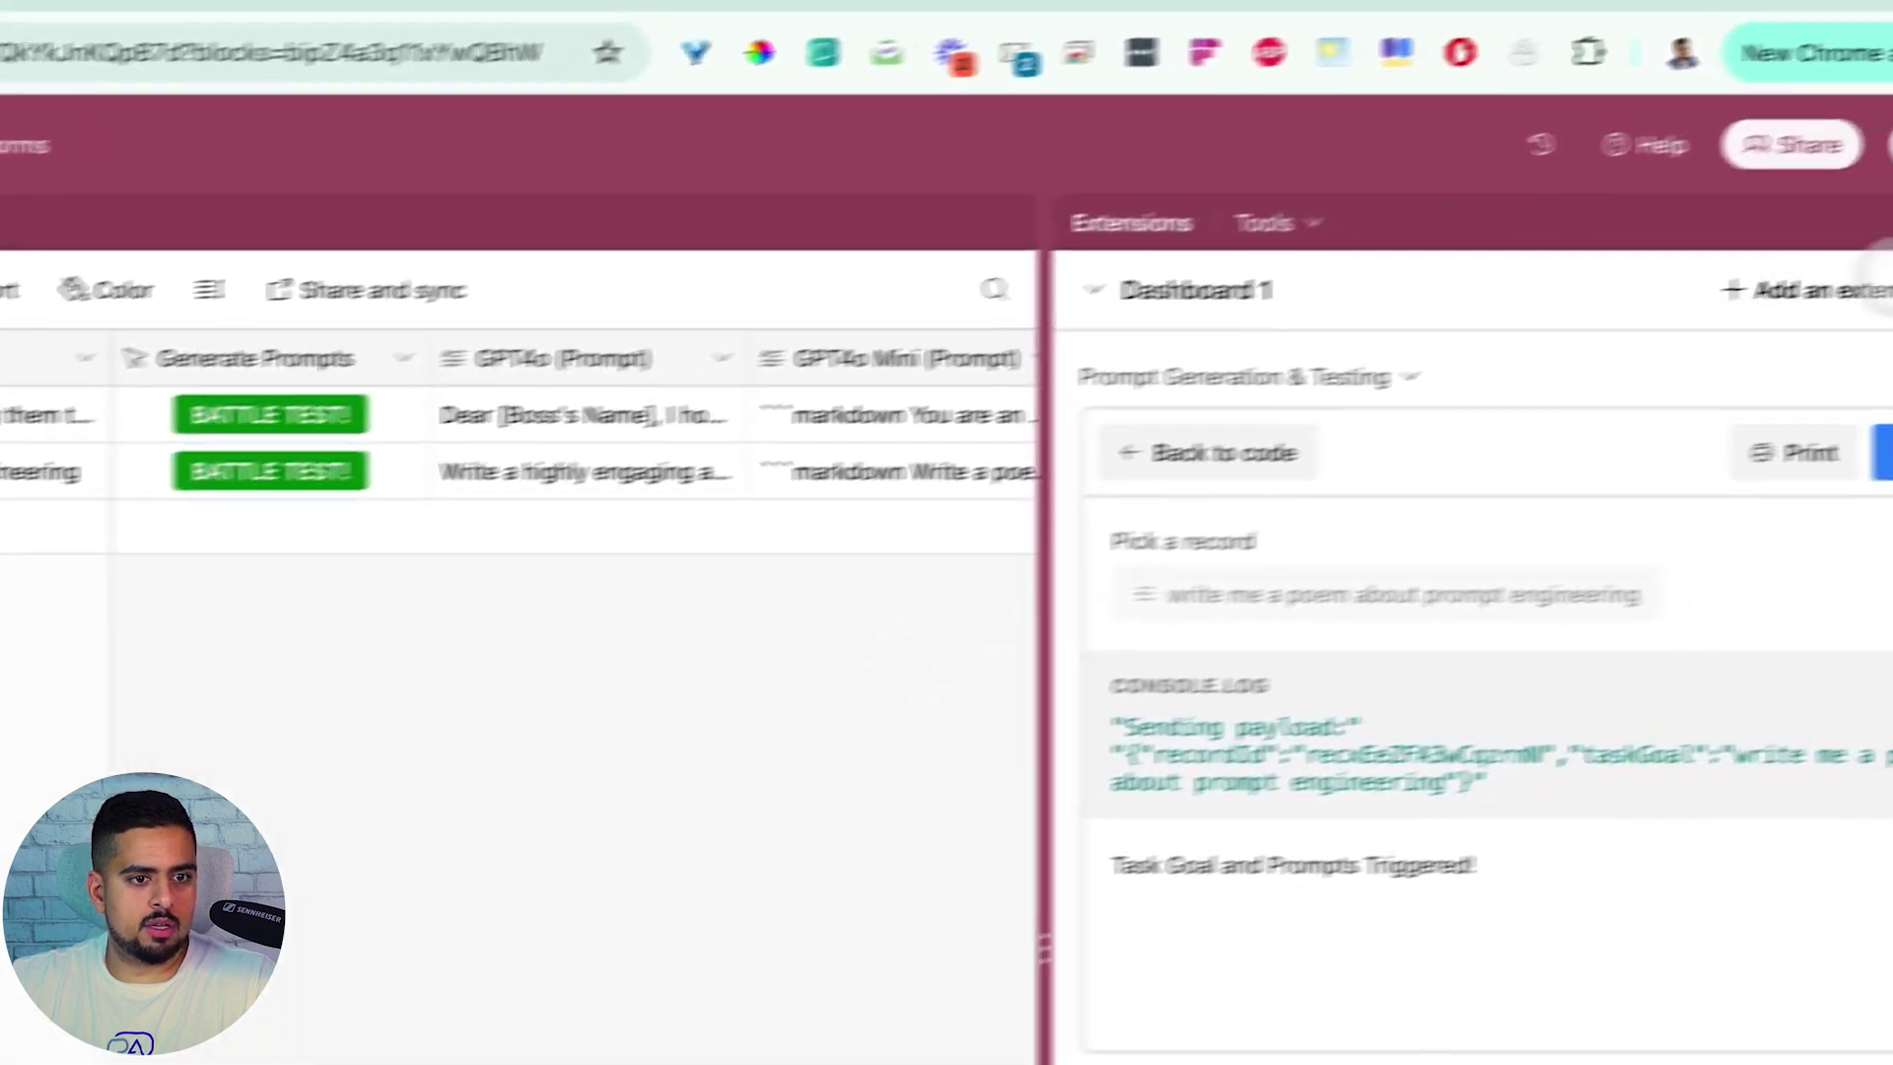
Hide the Extensions panel and inspect the GPT4o (Prompt) values in rows 1 and 2
left_click(1842, 249)
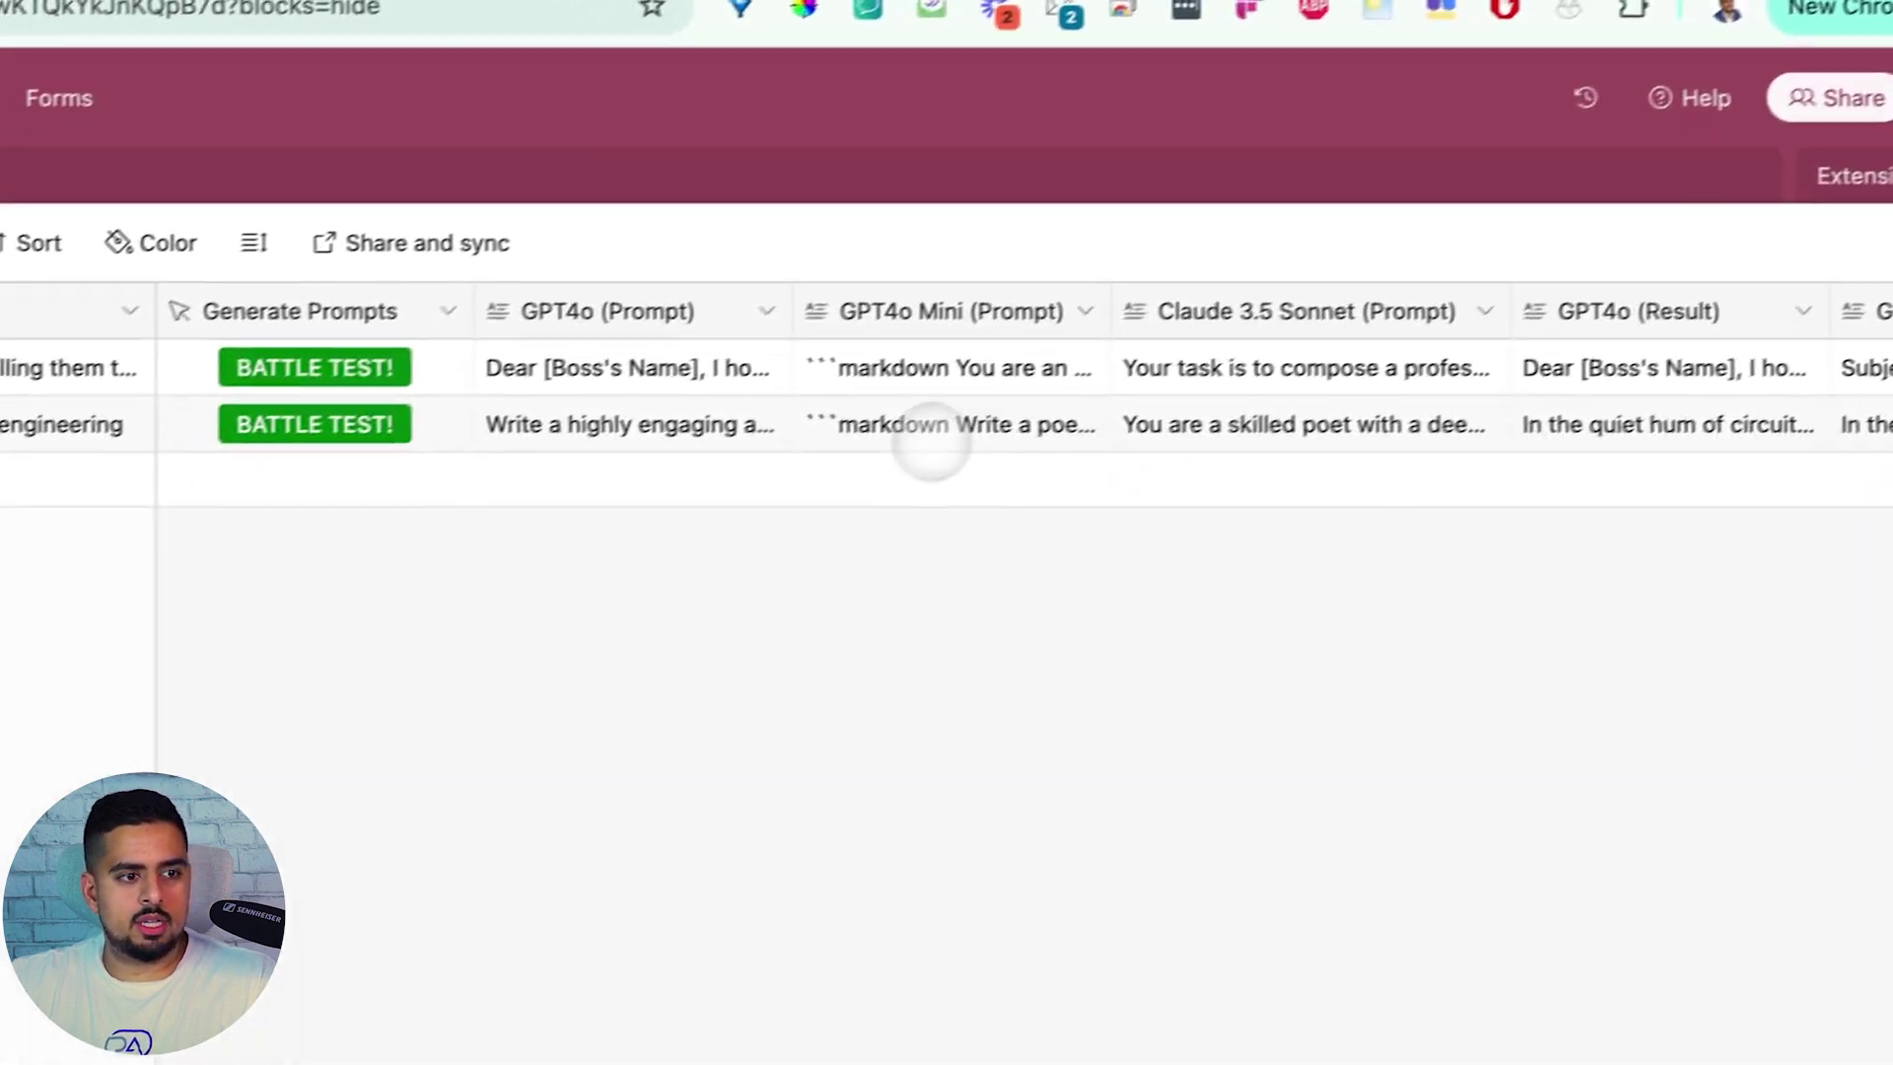
scroll(981, 411, "right", 5)
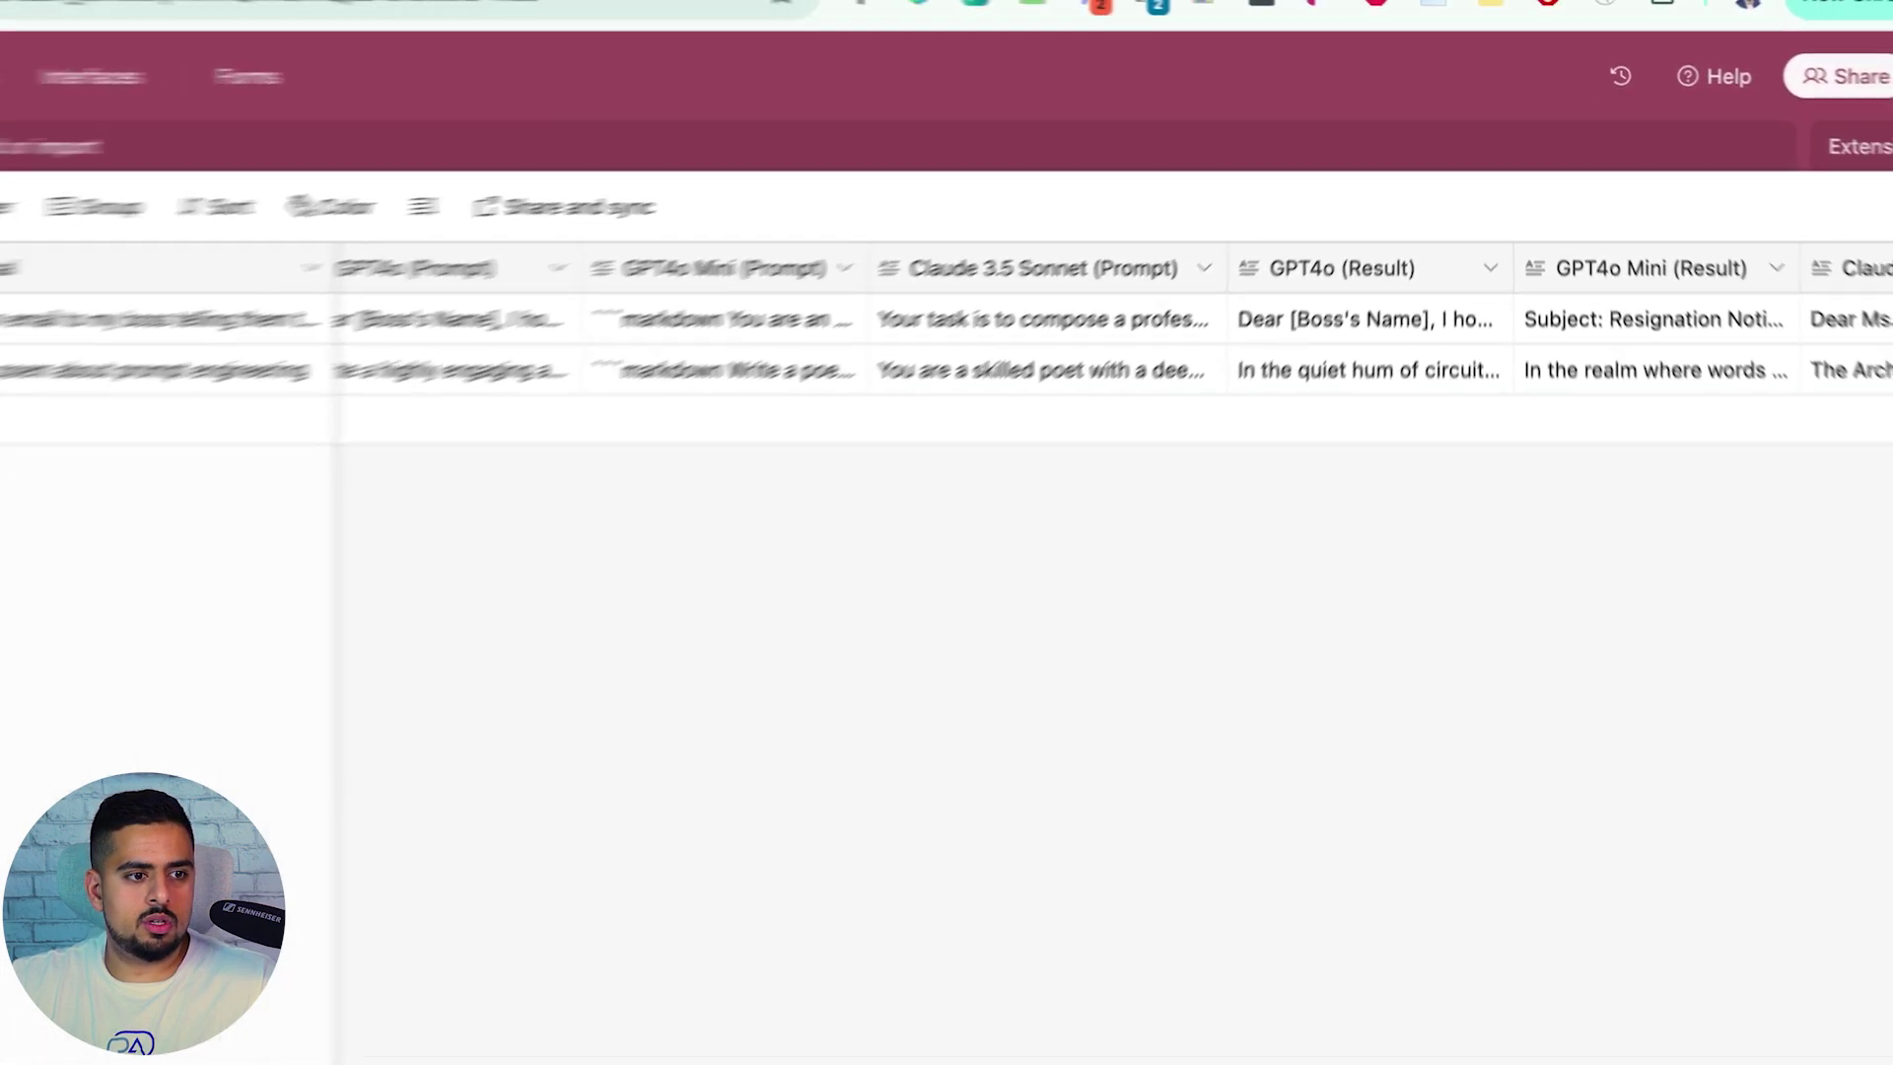
scroll(986, 281, "left", 4)
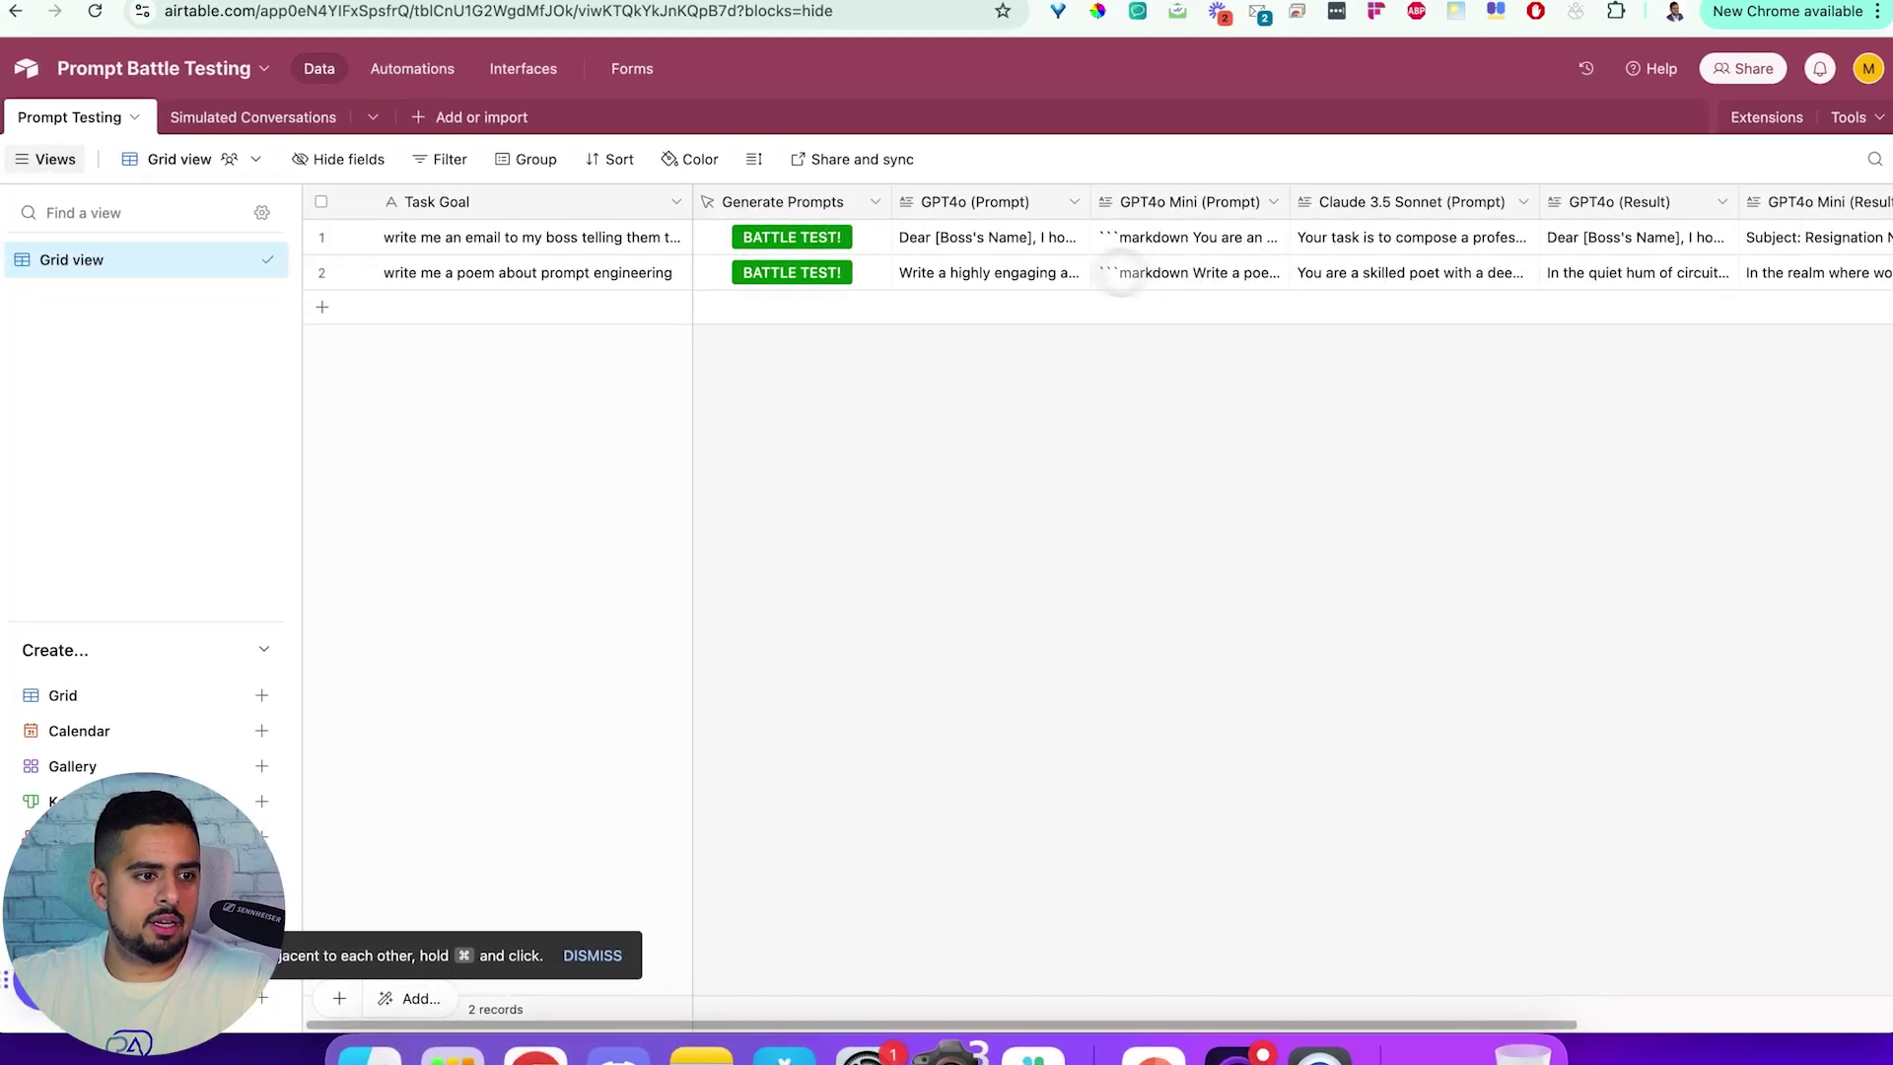
left_click(984, 274)
left_click(987, 236)
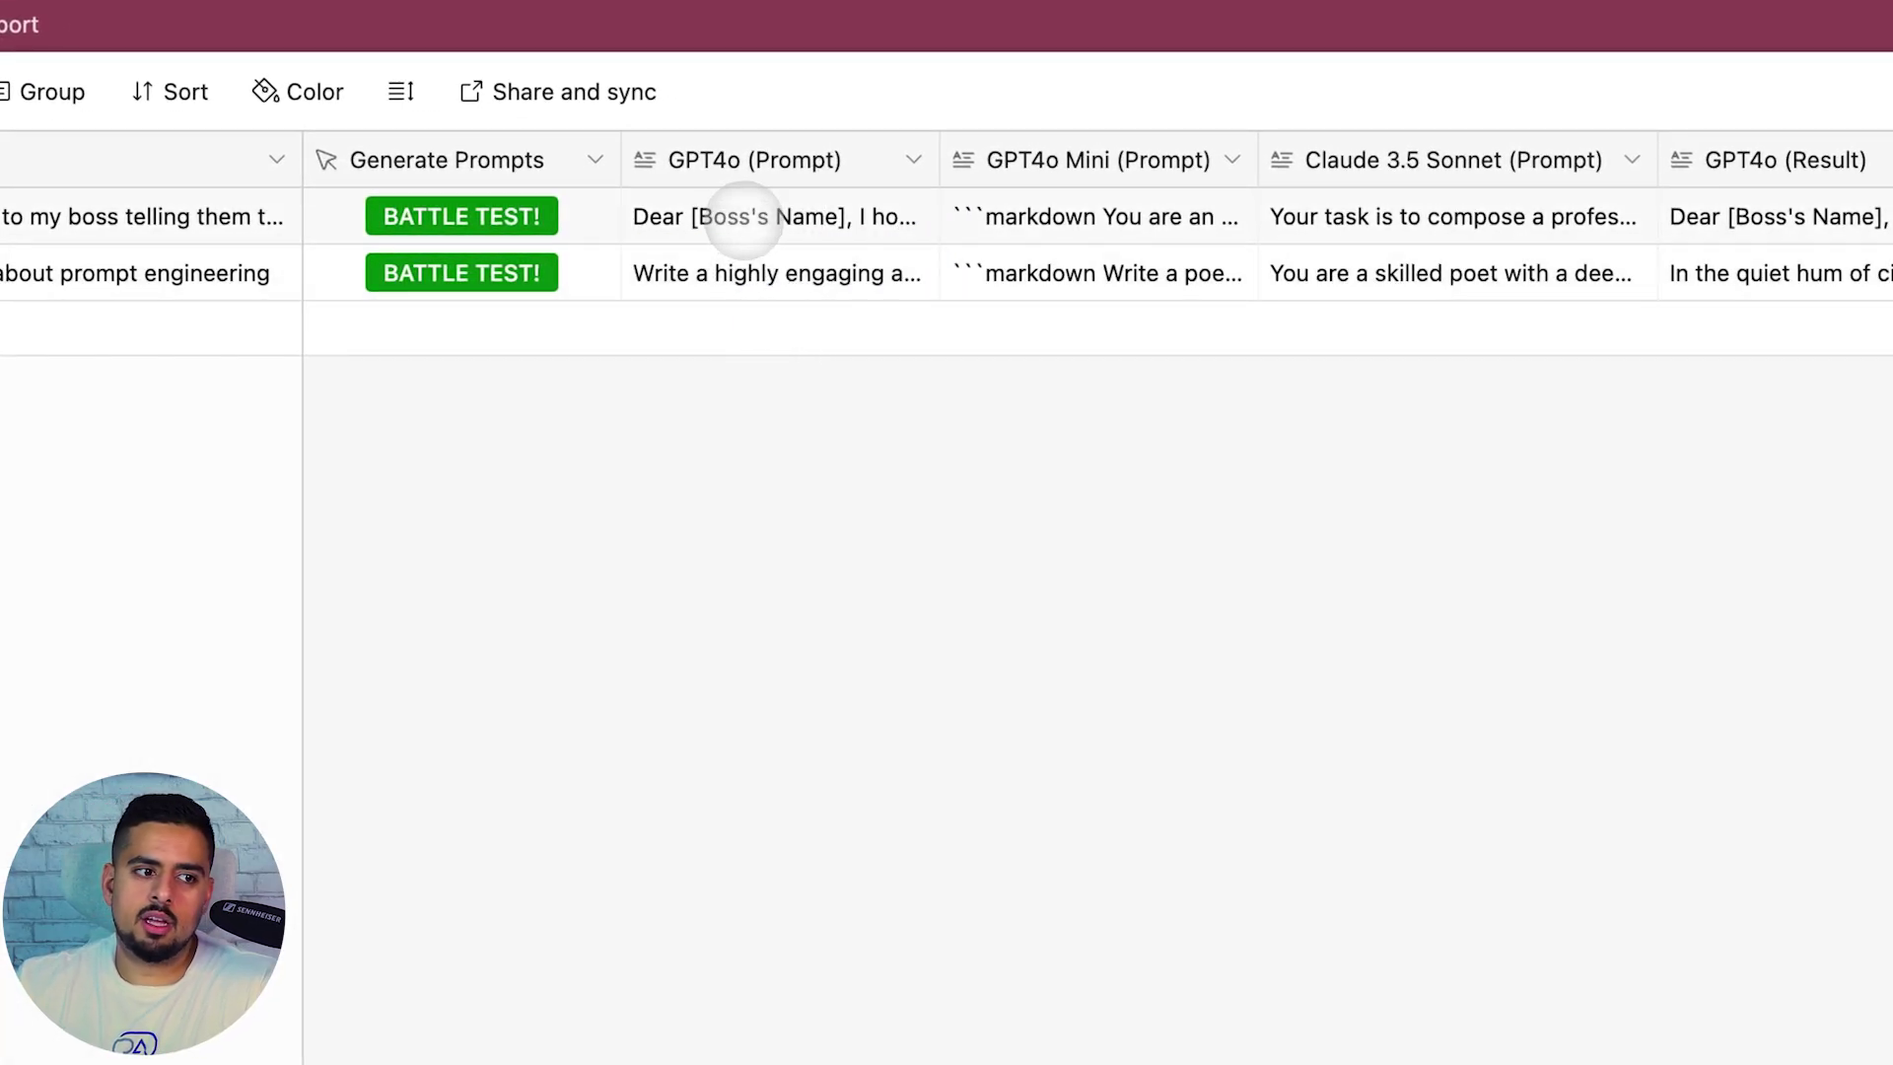
left_click(744, 220)
left_click(748, 321)
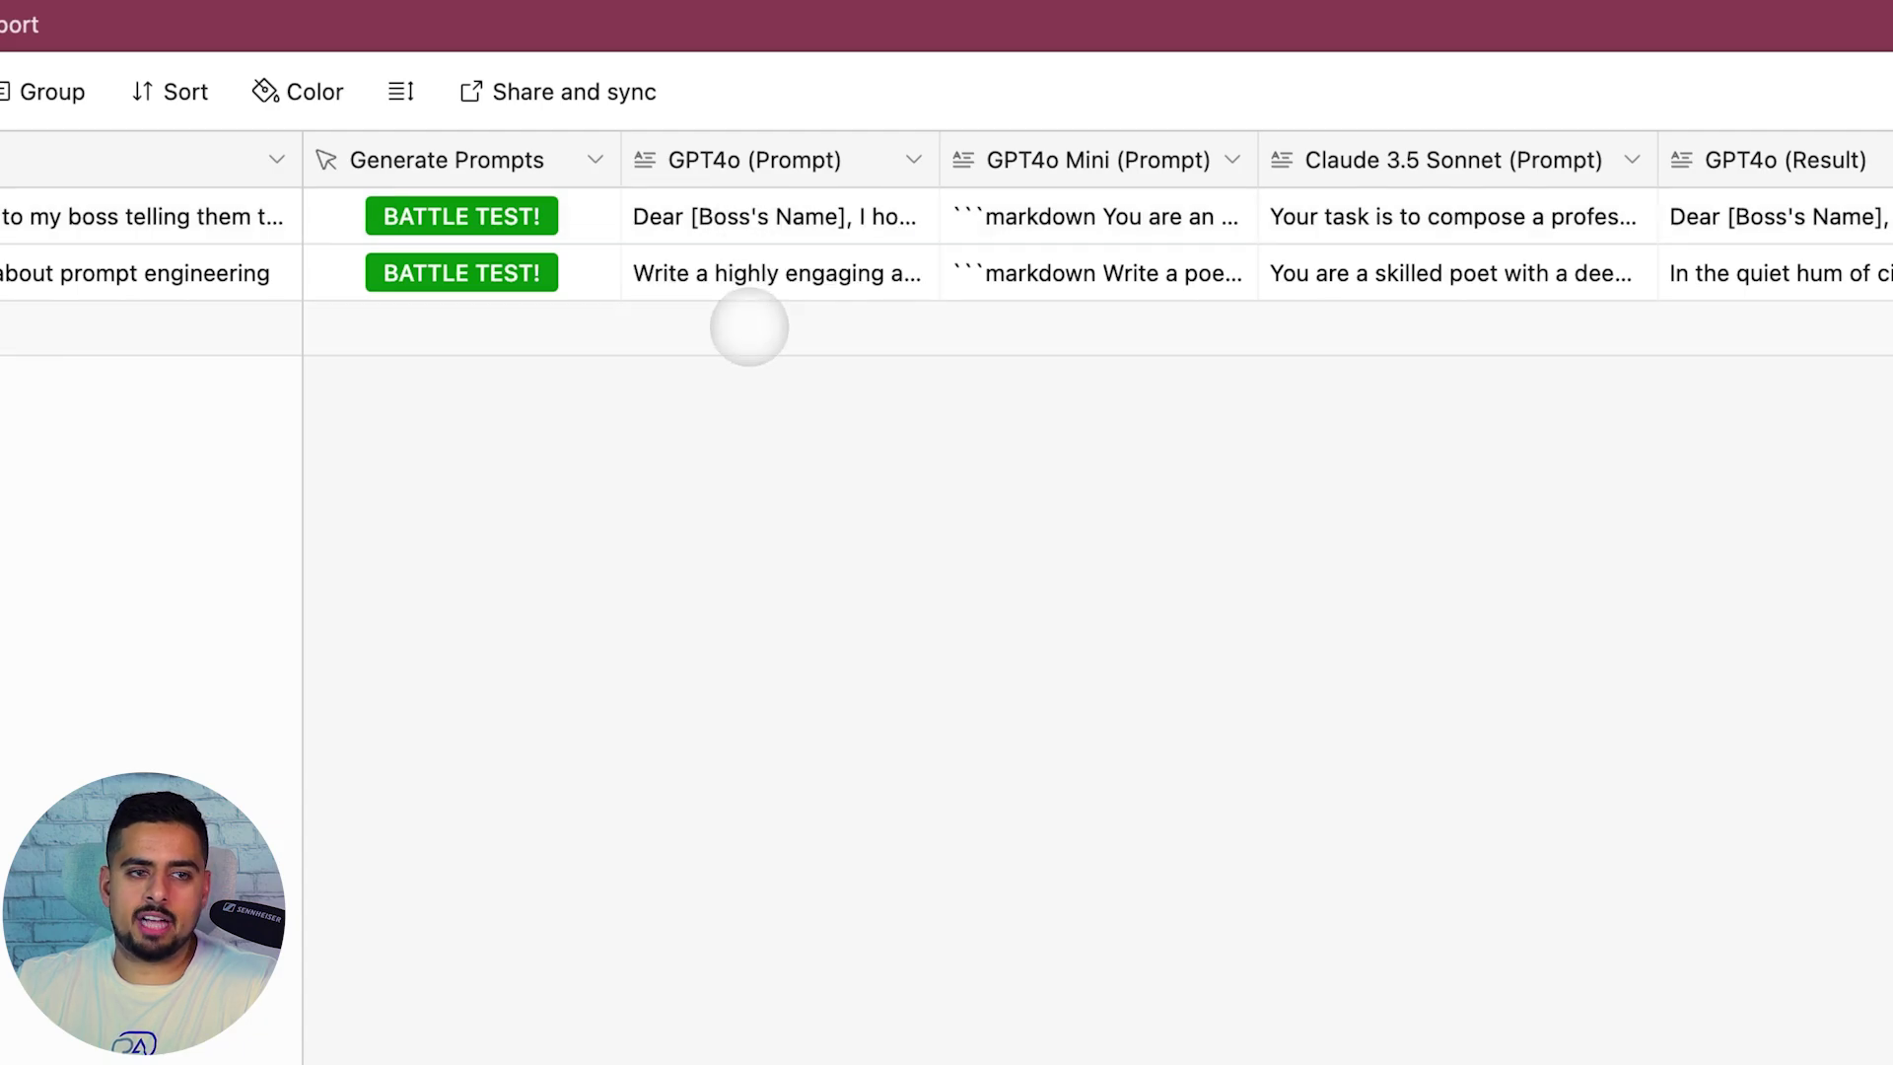
Read row 2's full GPT4o (Prompt) text, then review the poem row's filled result columns
left_click(759, 286)
left_click(919, 269)
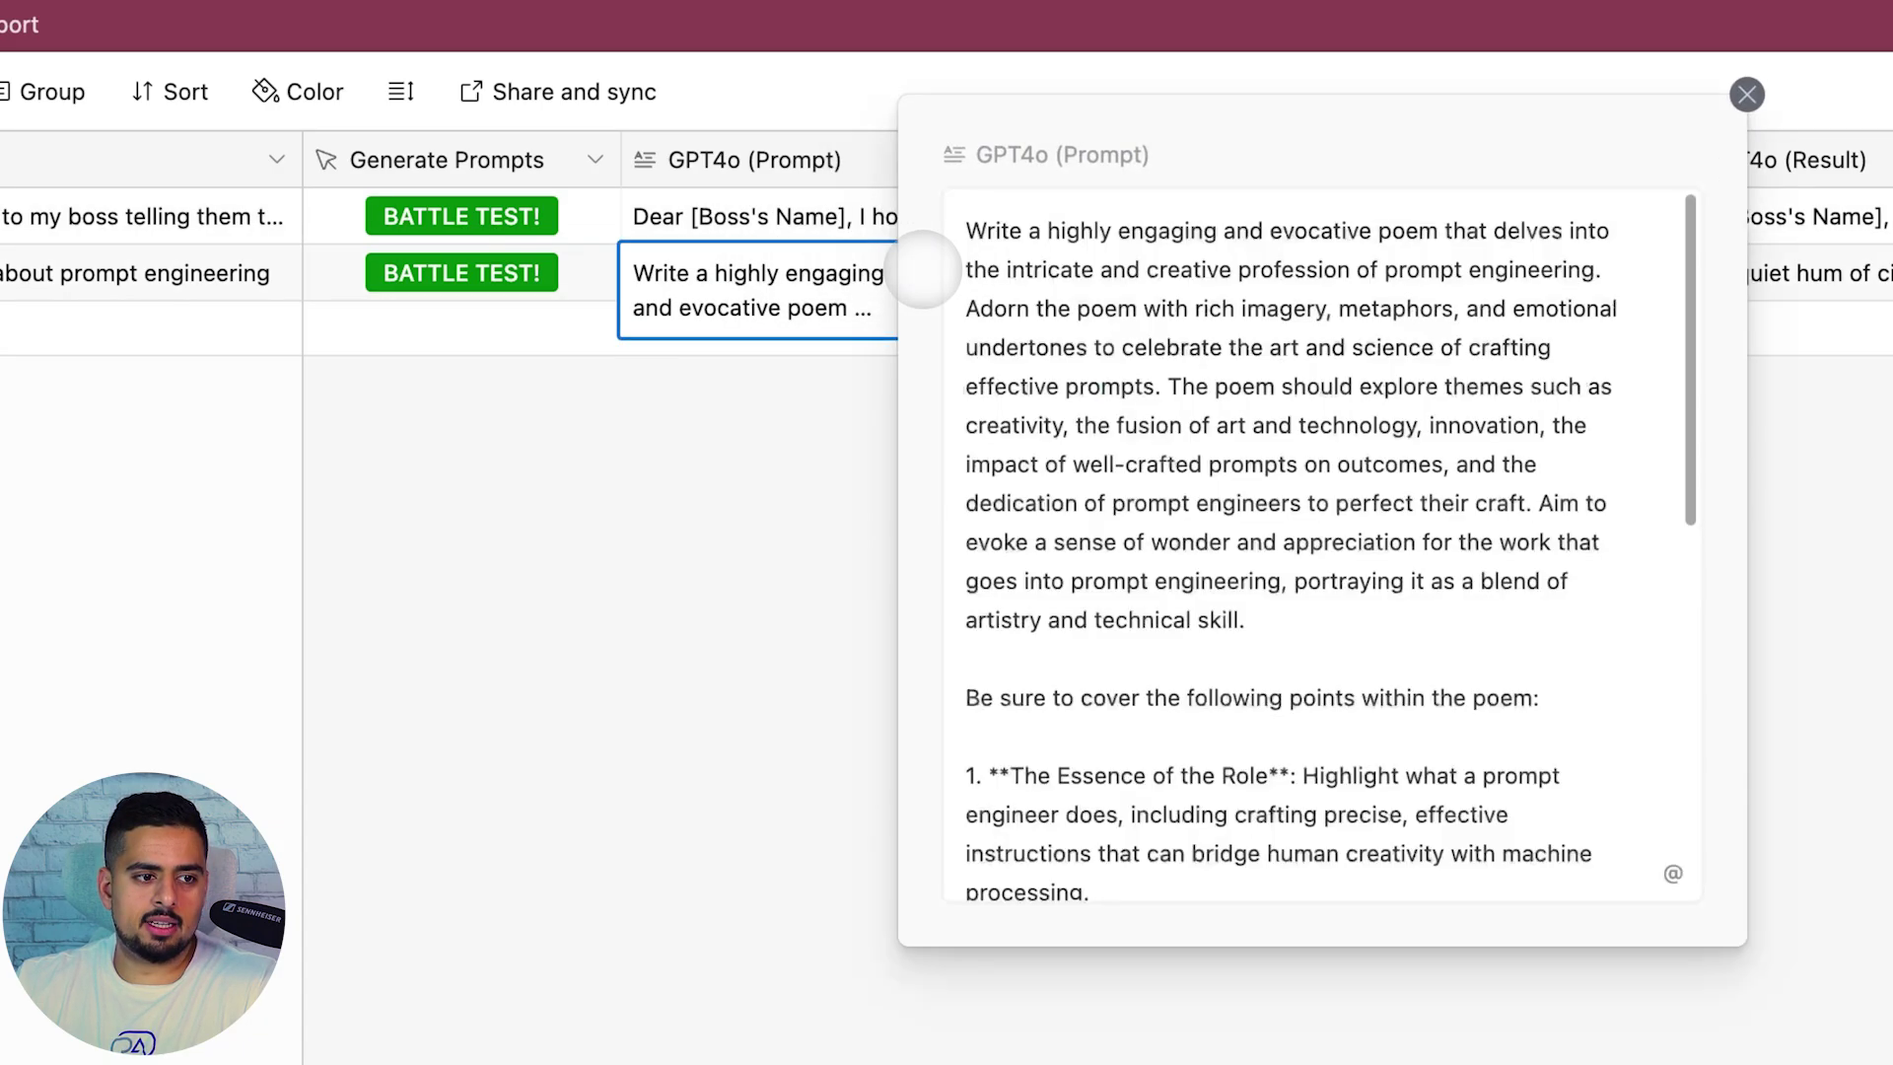
scroll(1213, 426, "down", 8)
scroll(1213, 544, "up", 8)
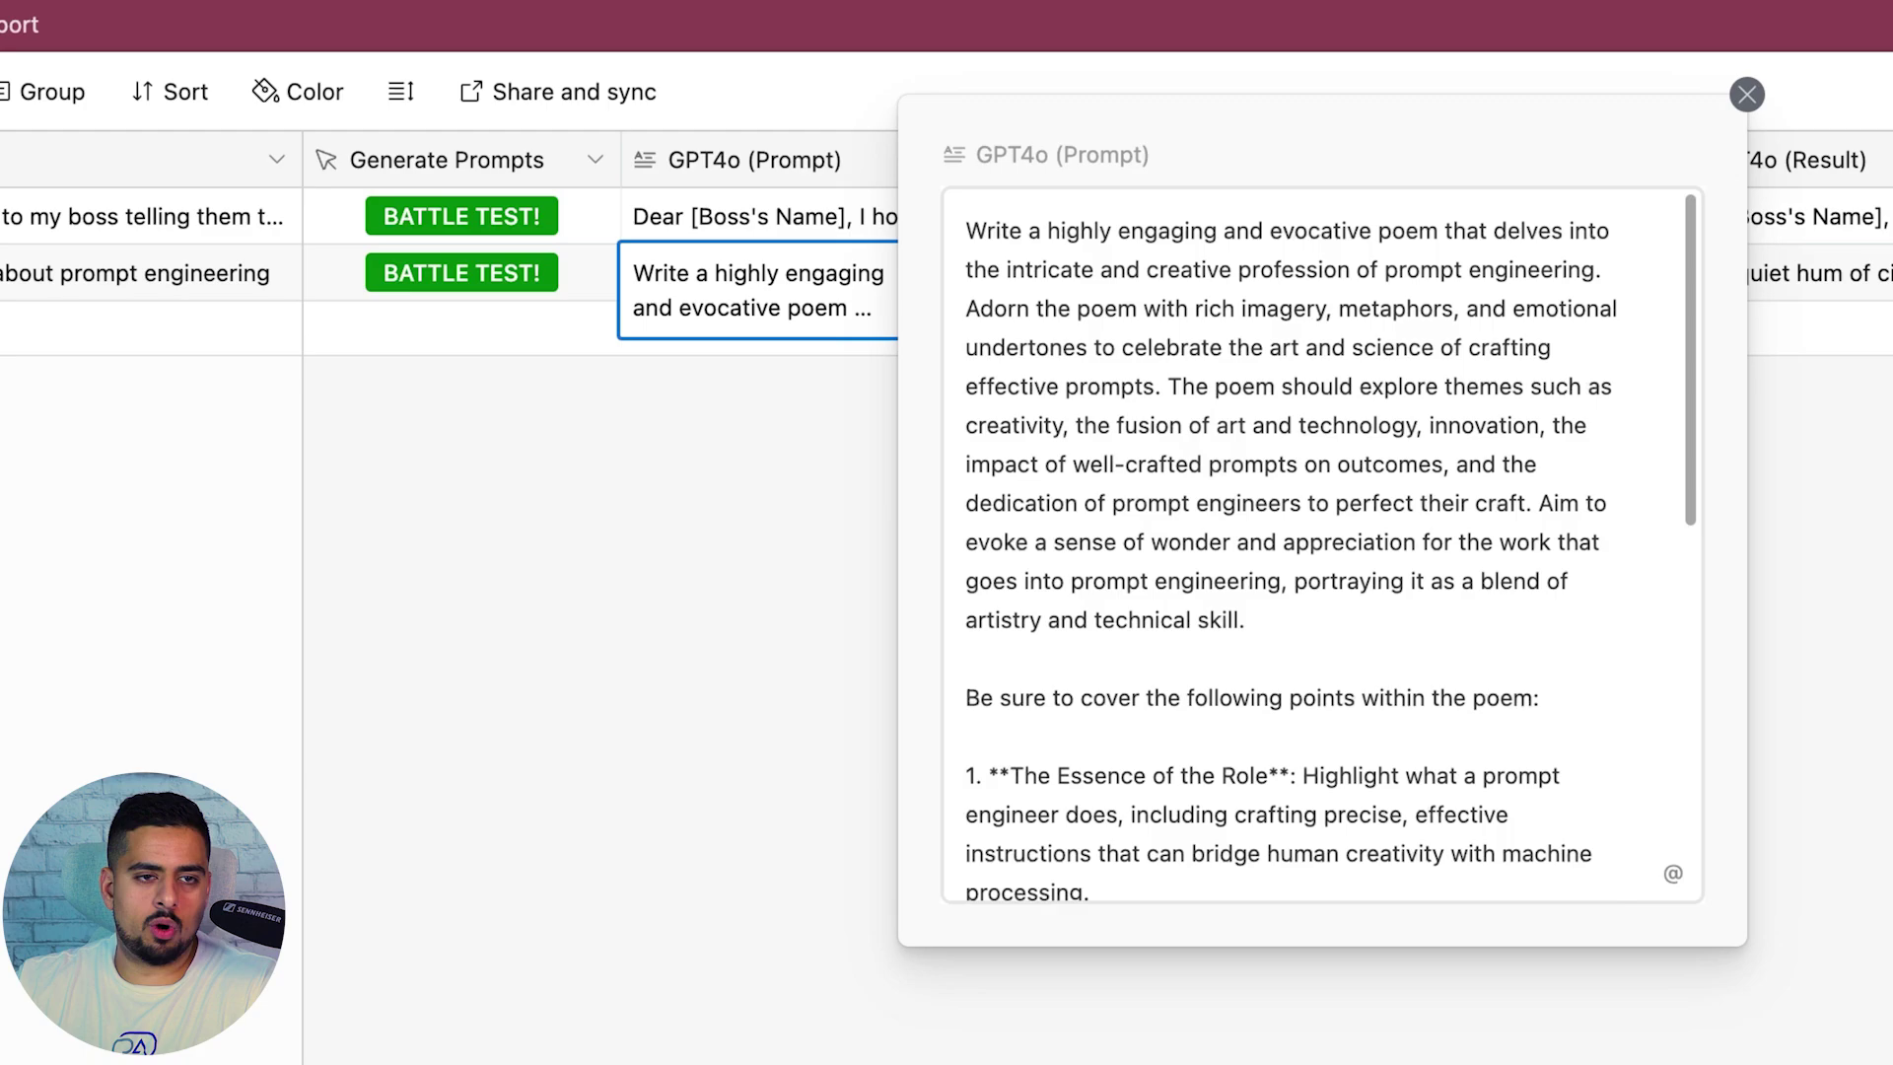
key("Escape")
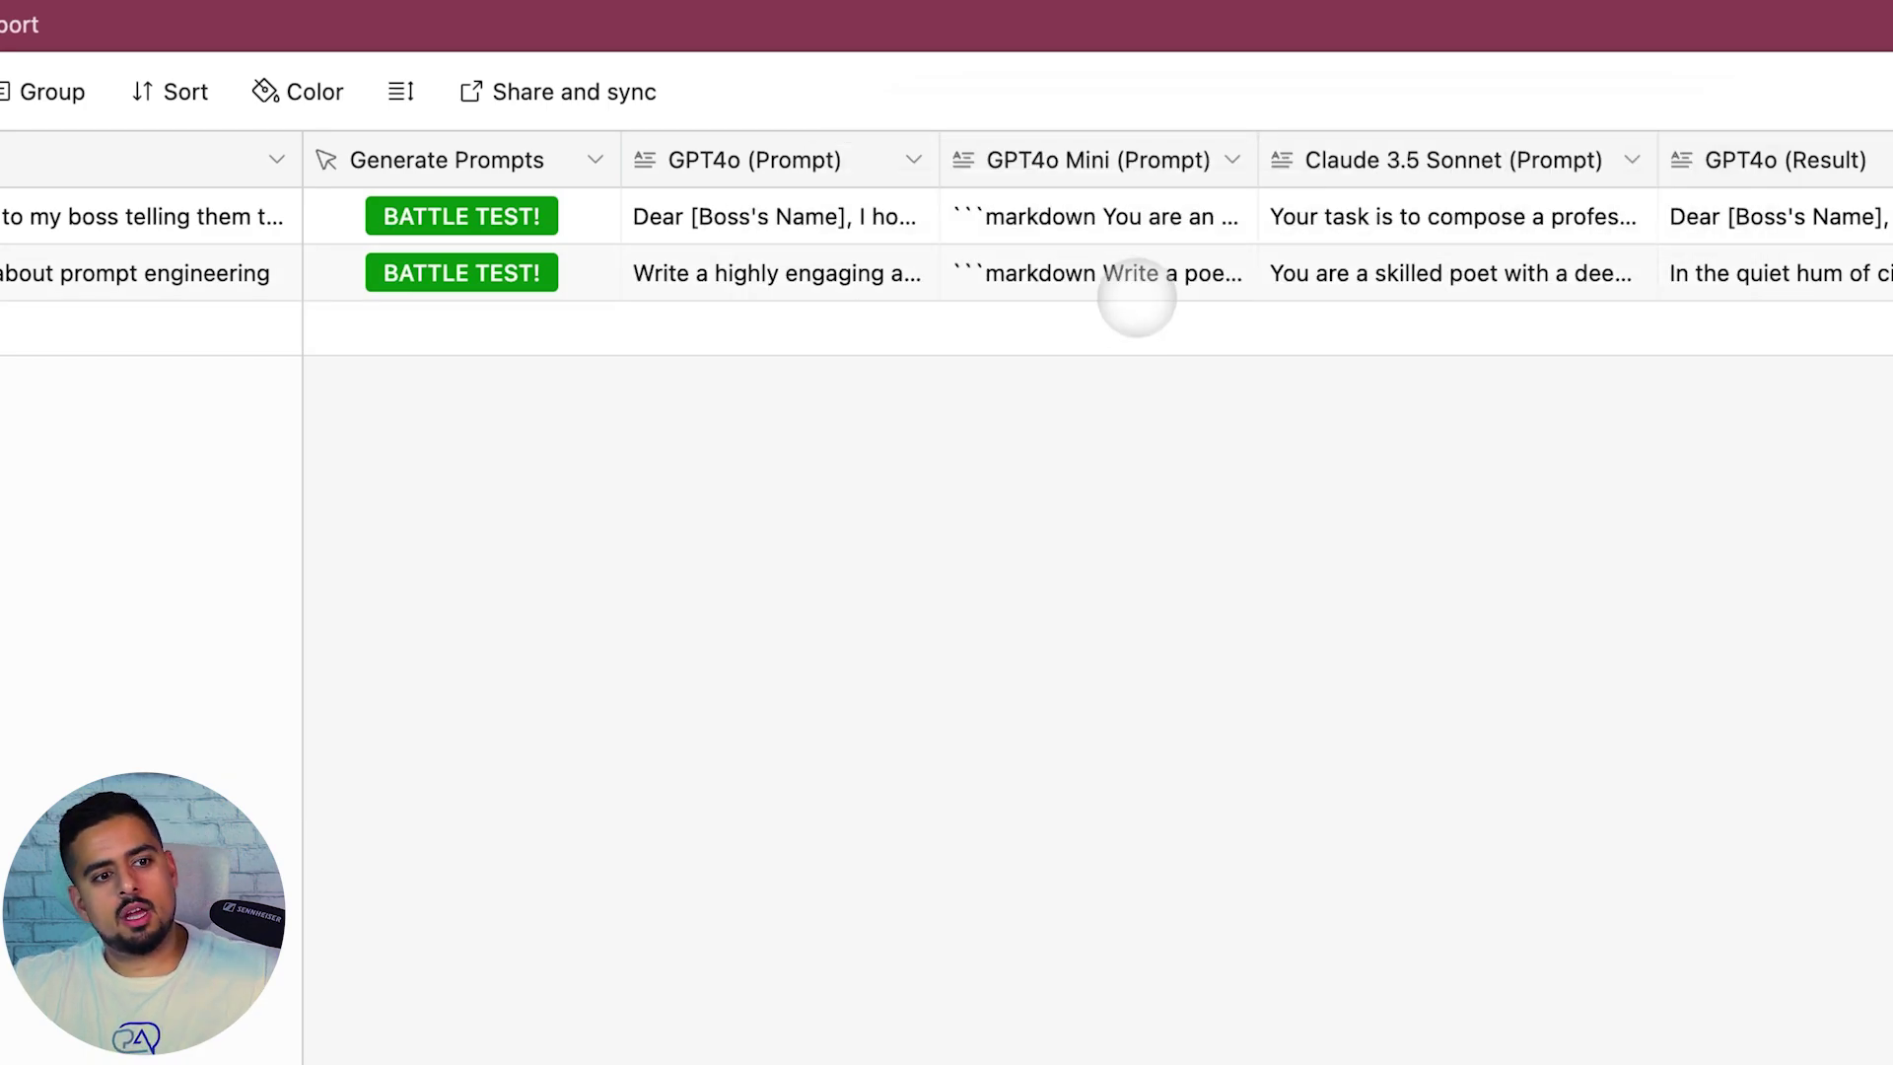
scroll(1139, 286, "right", 5)
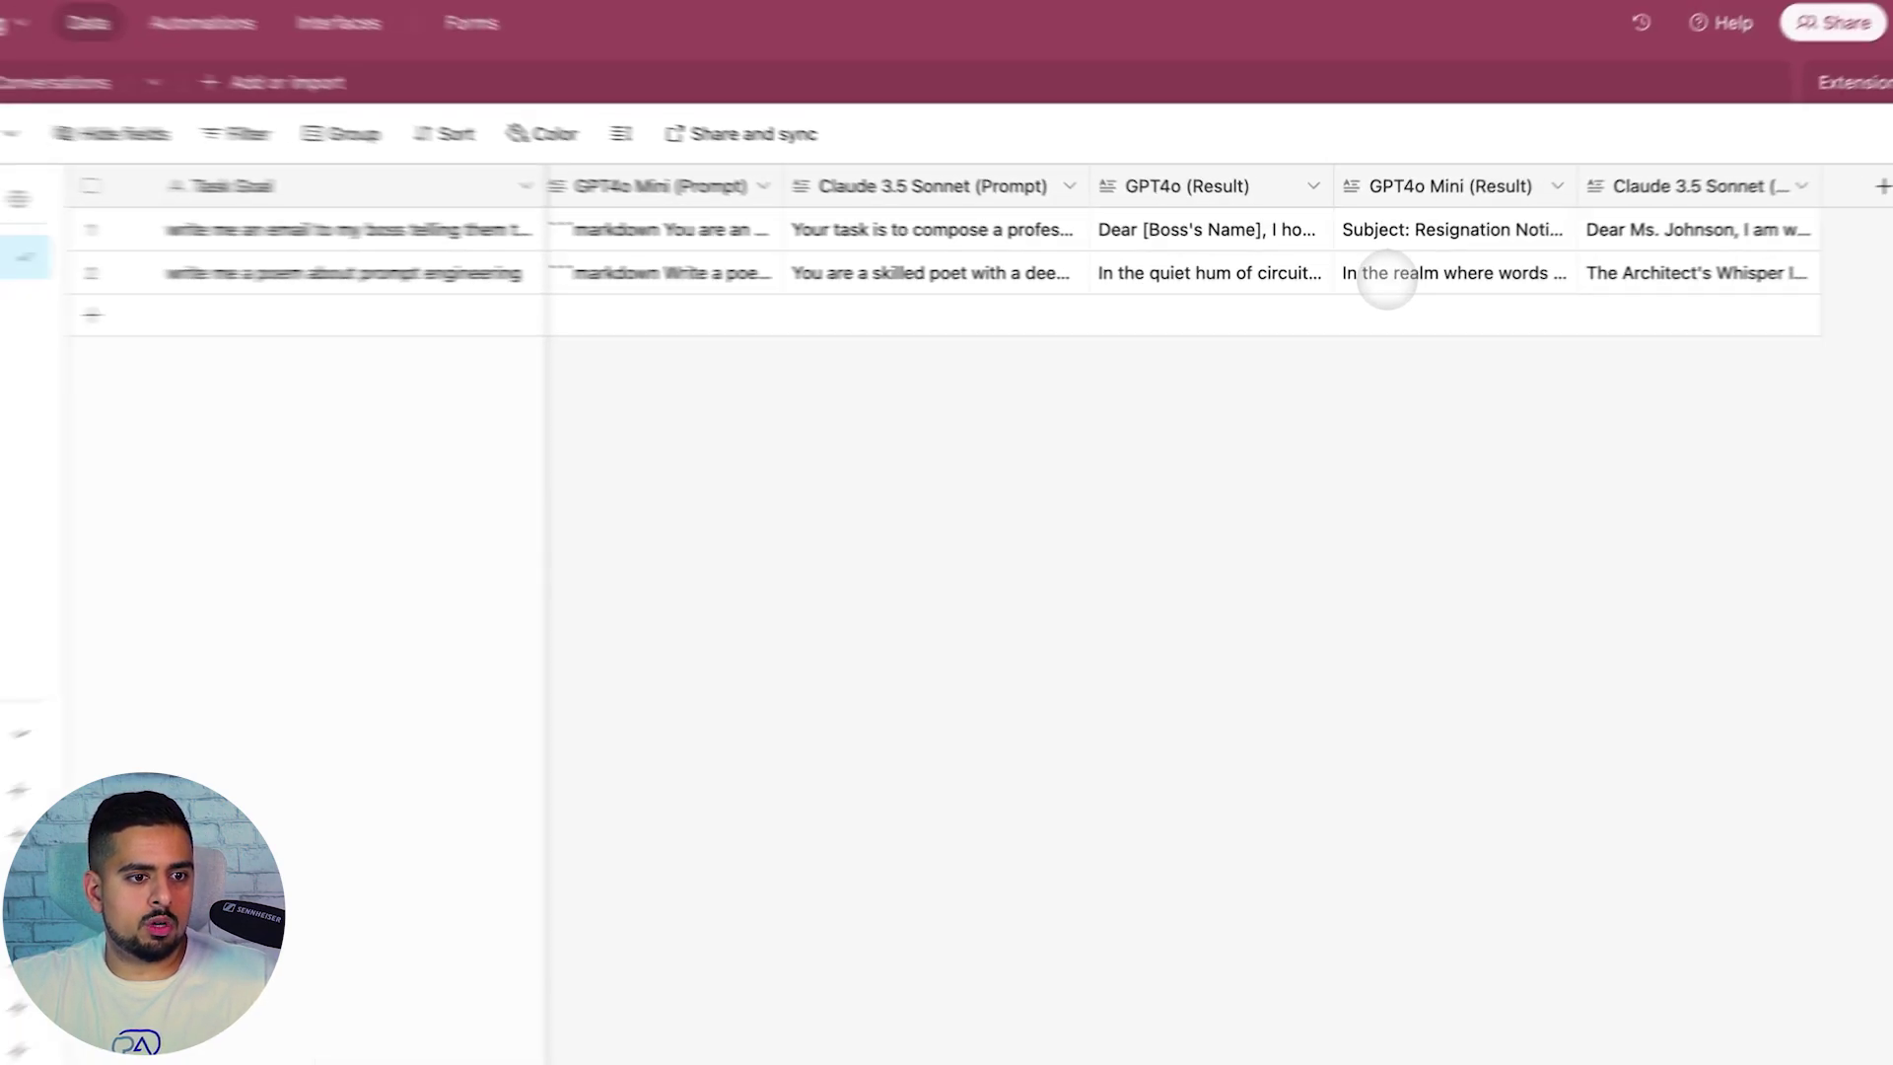
scroll(1377, 279, "left", 5)
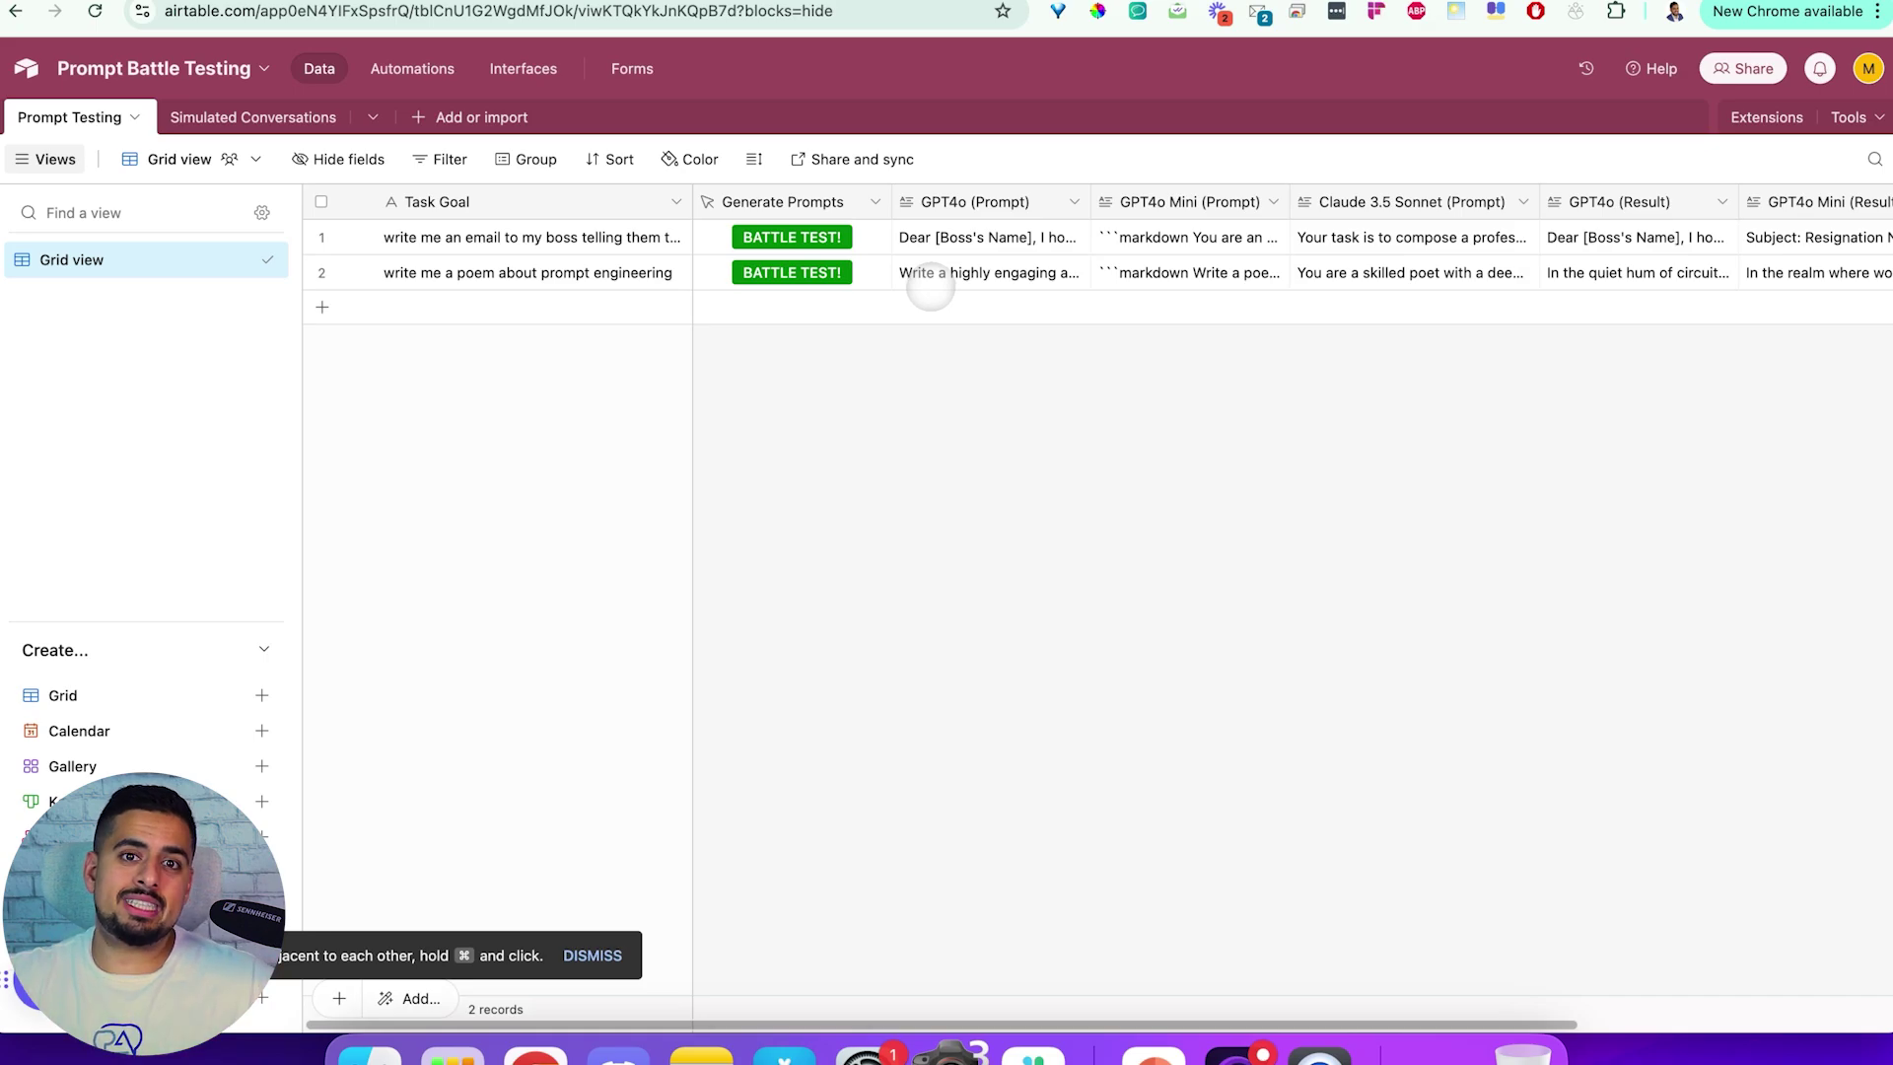
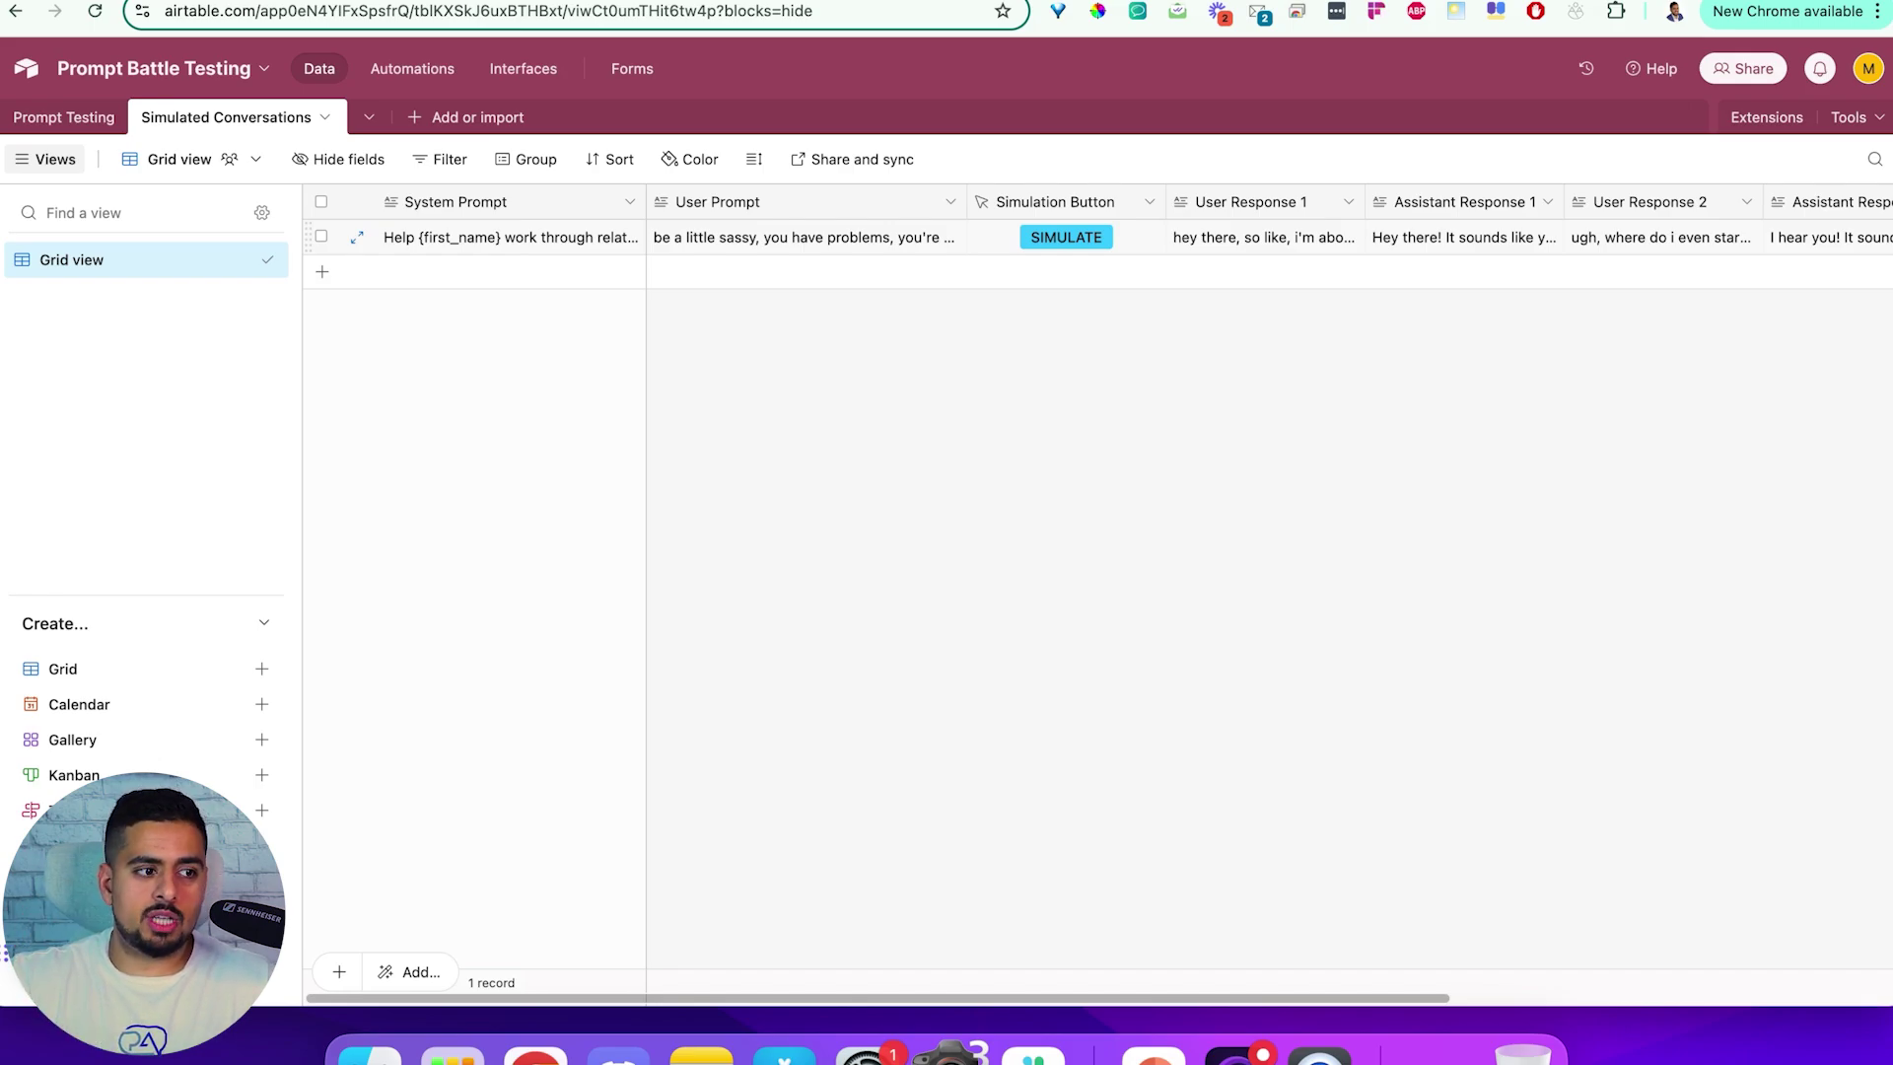
Read the record's full System Prompt and User Prompt cells in Airtable
double_click(503, 240)
scroll(510, 261, "up", 10)
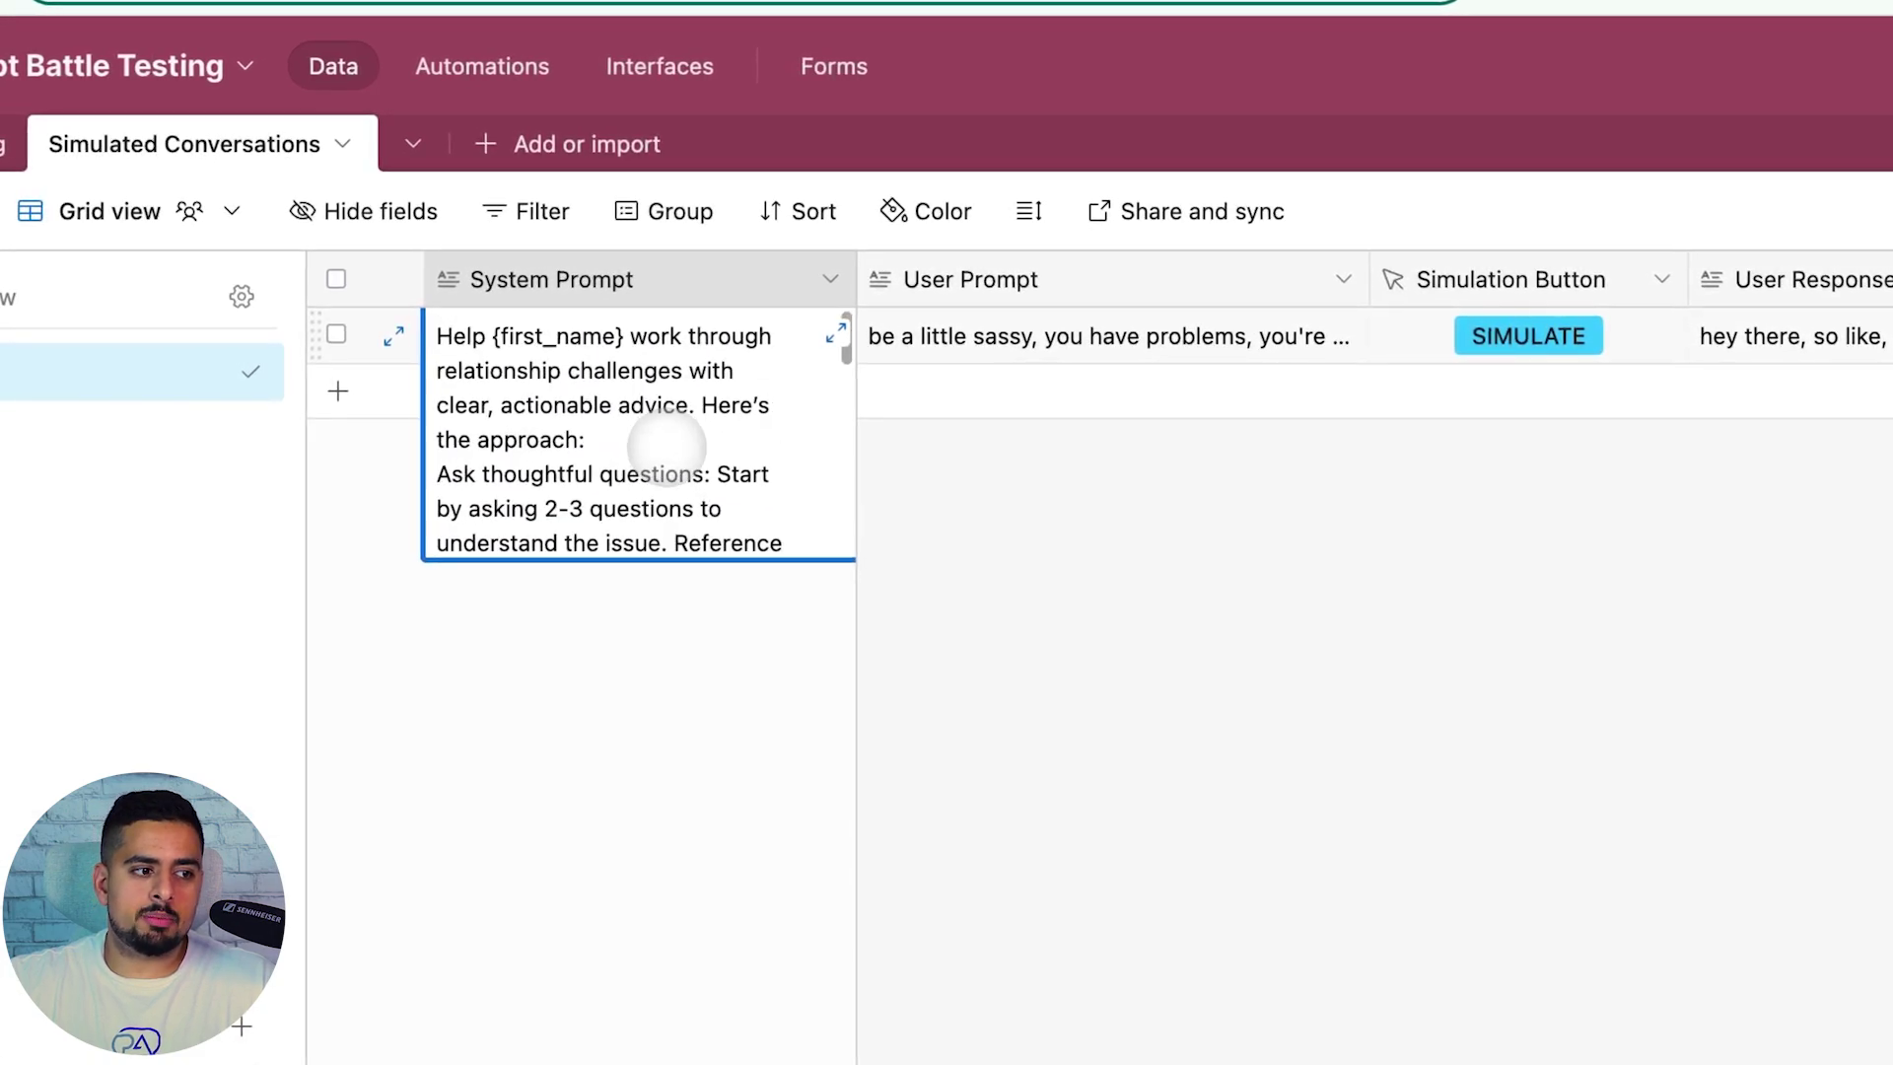
left_click(946, 519)
double_click(986, 335)
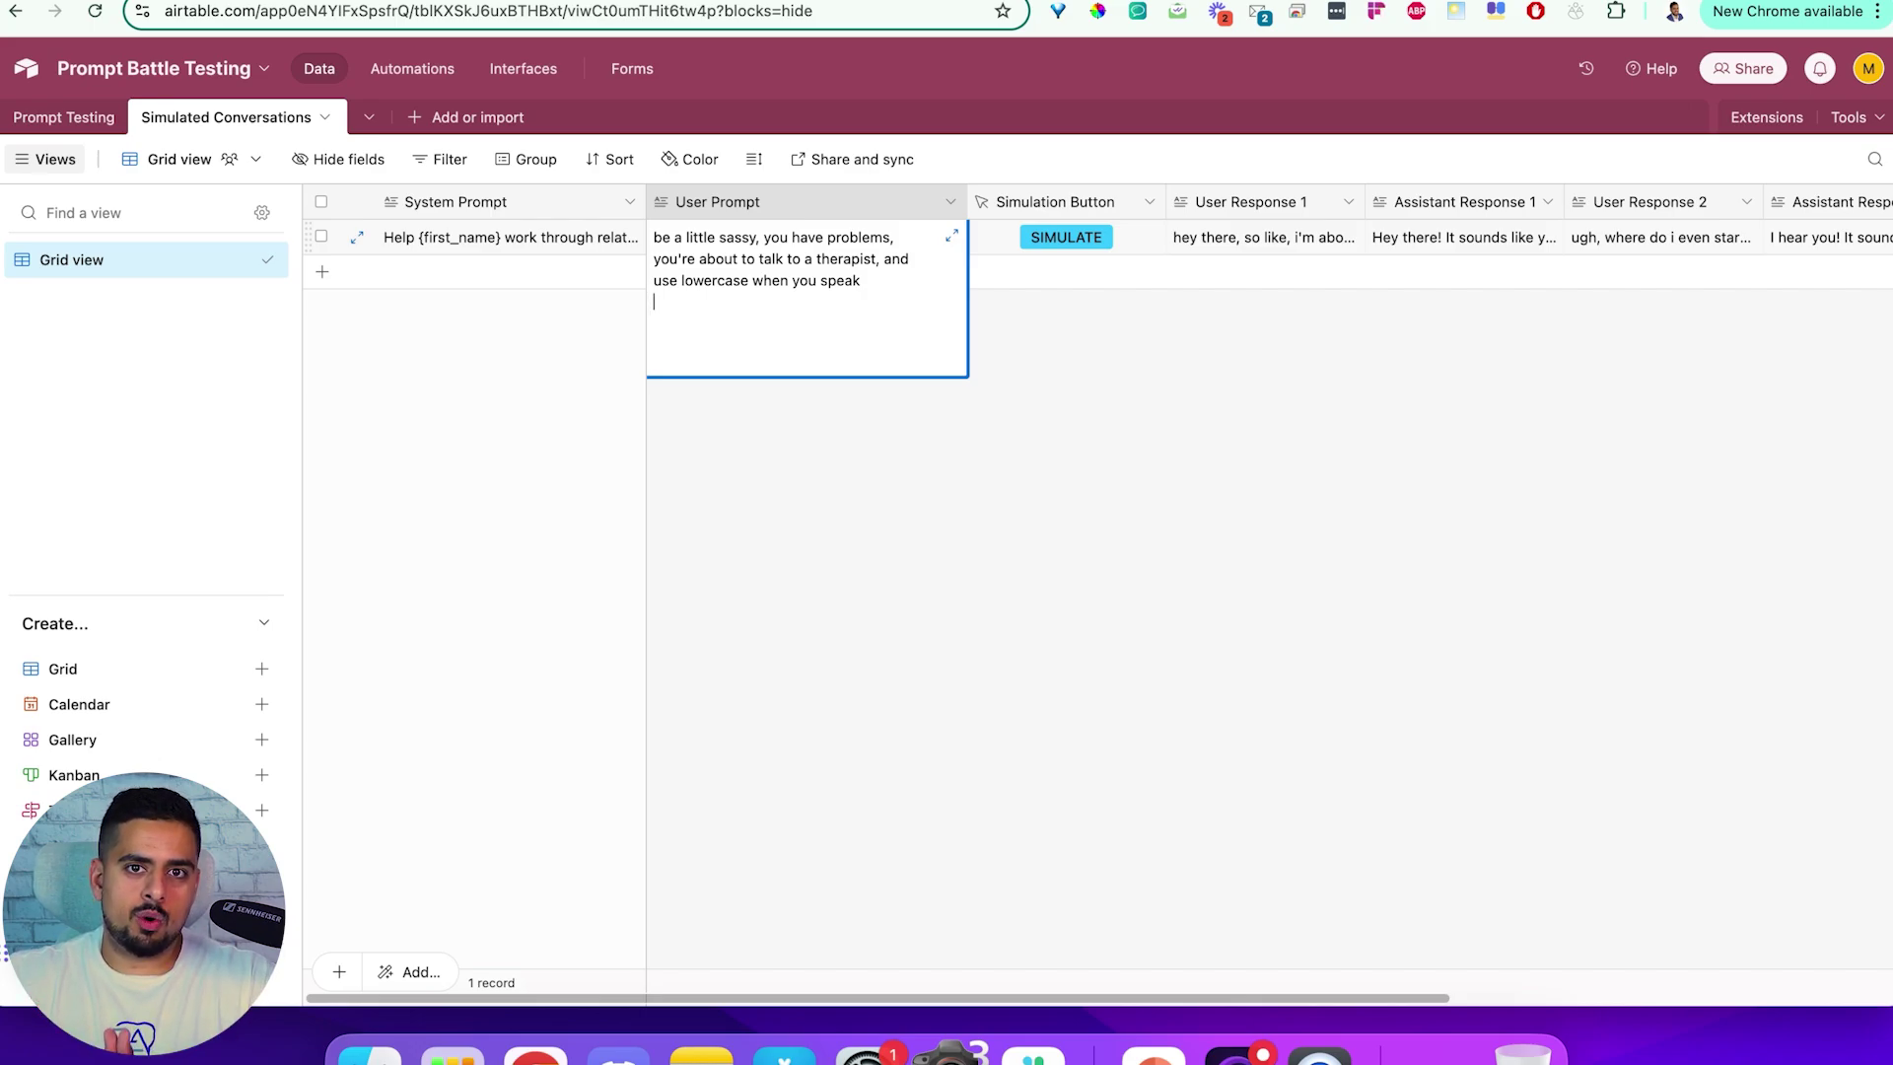
left_click(836, 394)
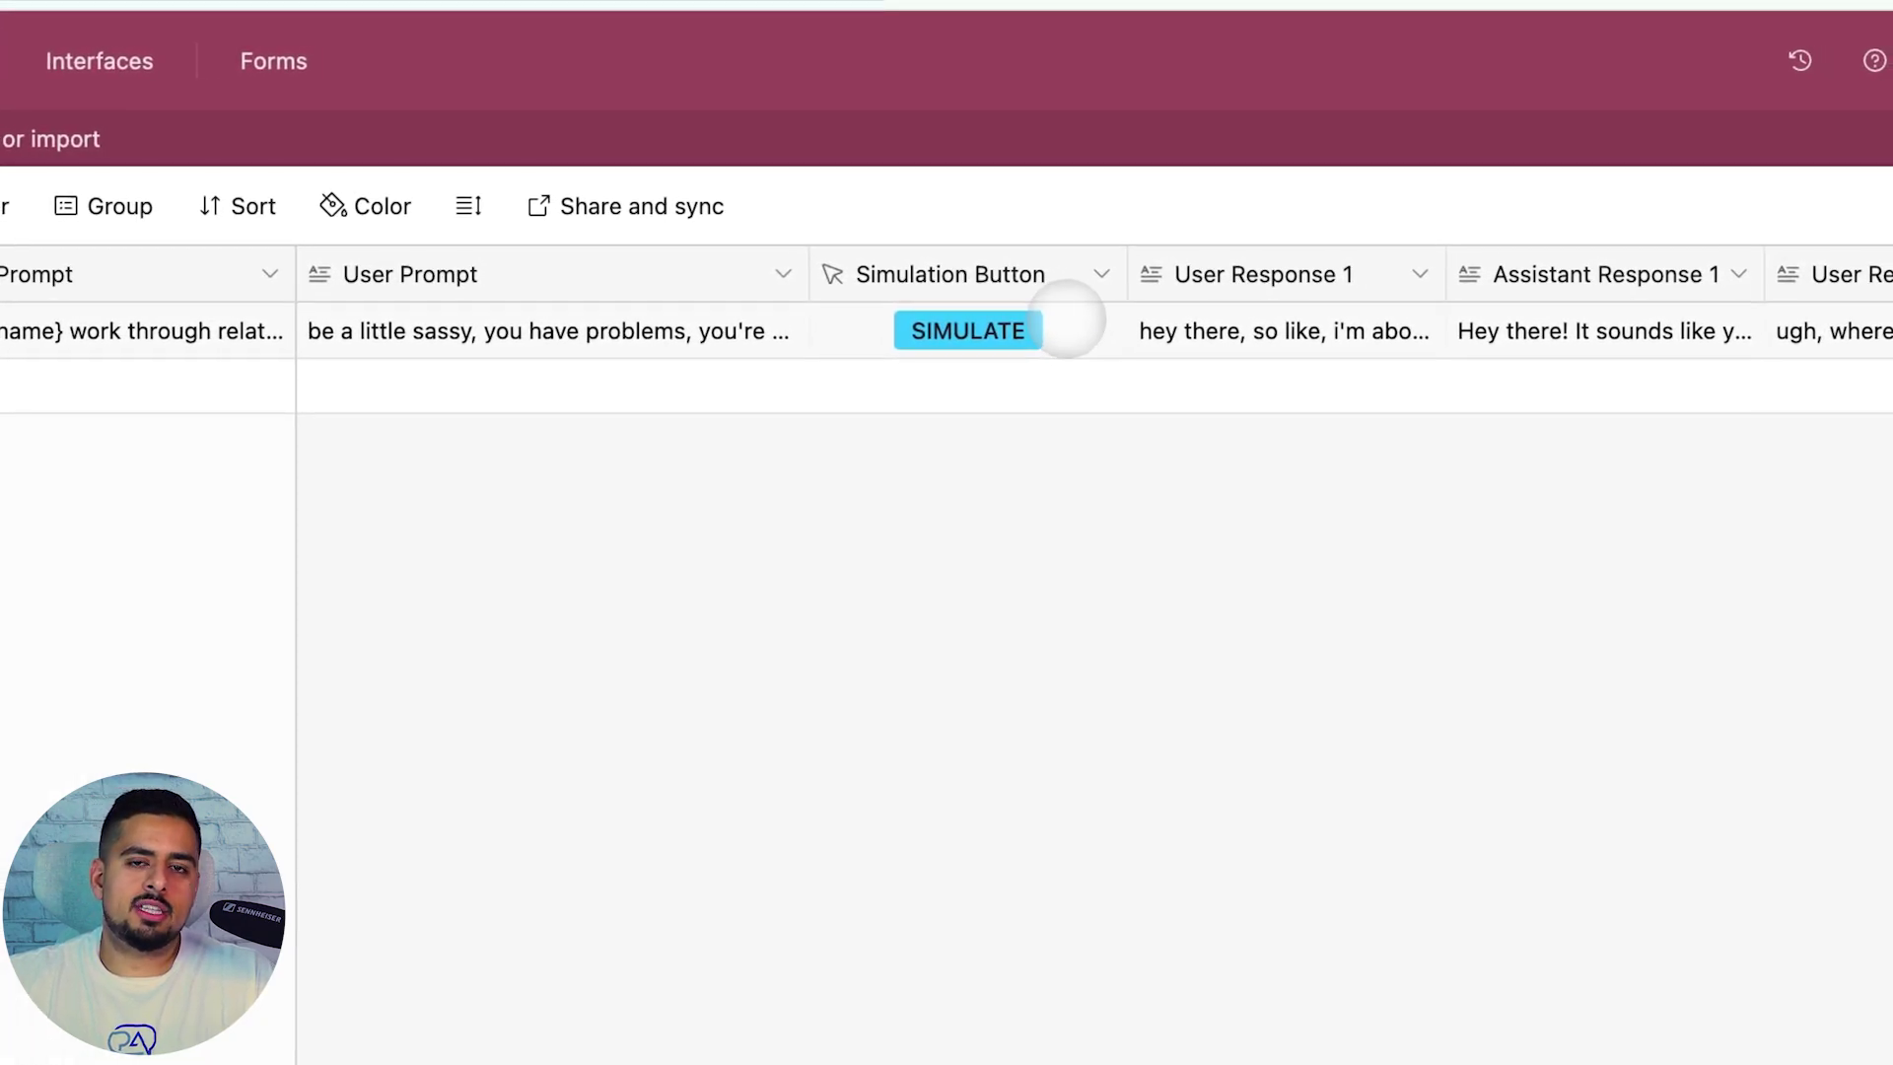
Inspect the SIMULATE button field's script, including the Assistant Response field name
left_click(1053, 315)
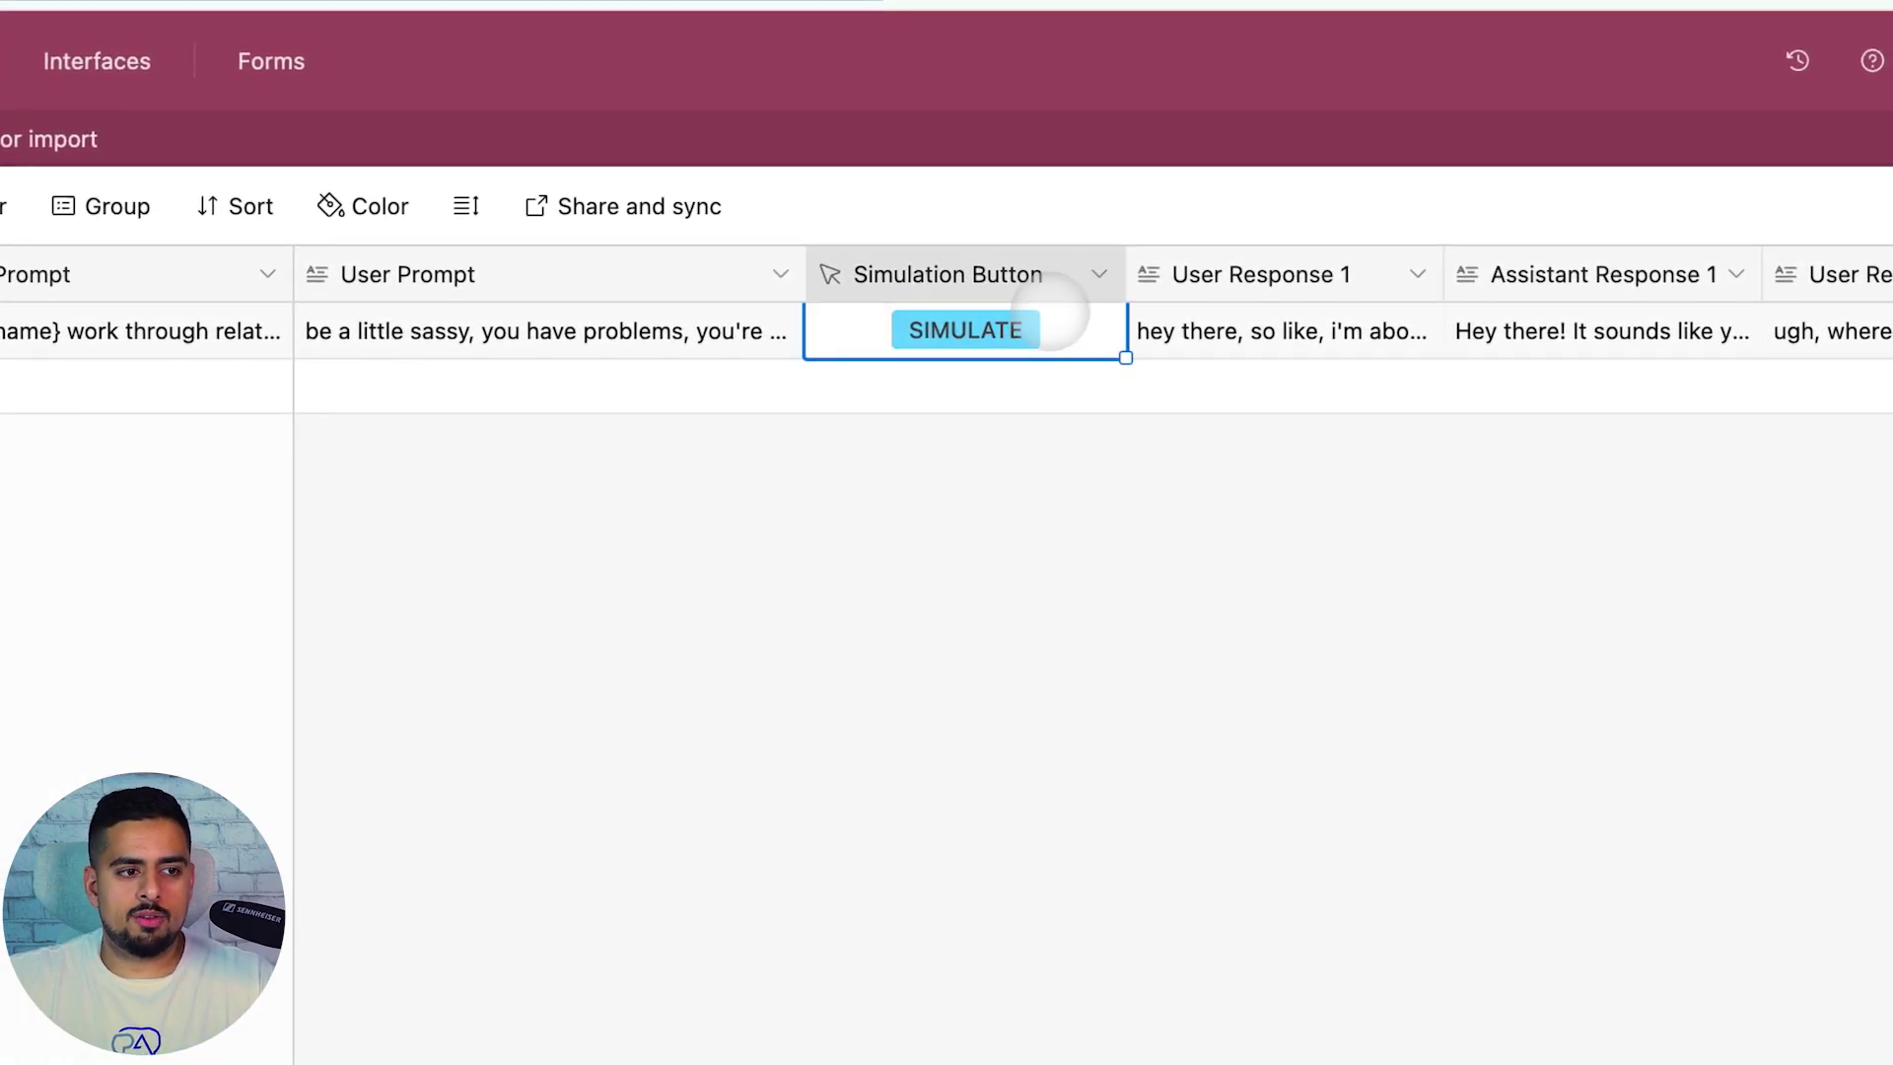
right_click(1053, 313)
left_click(1053, 264)
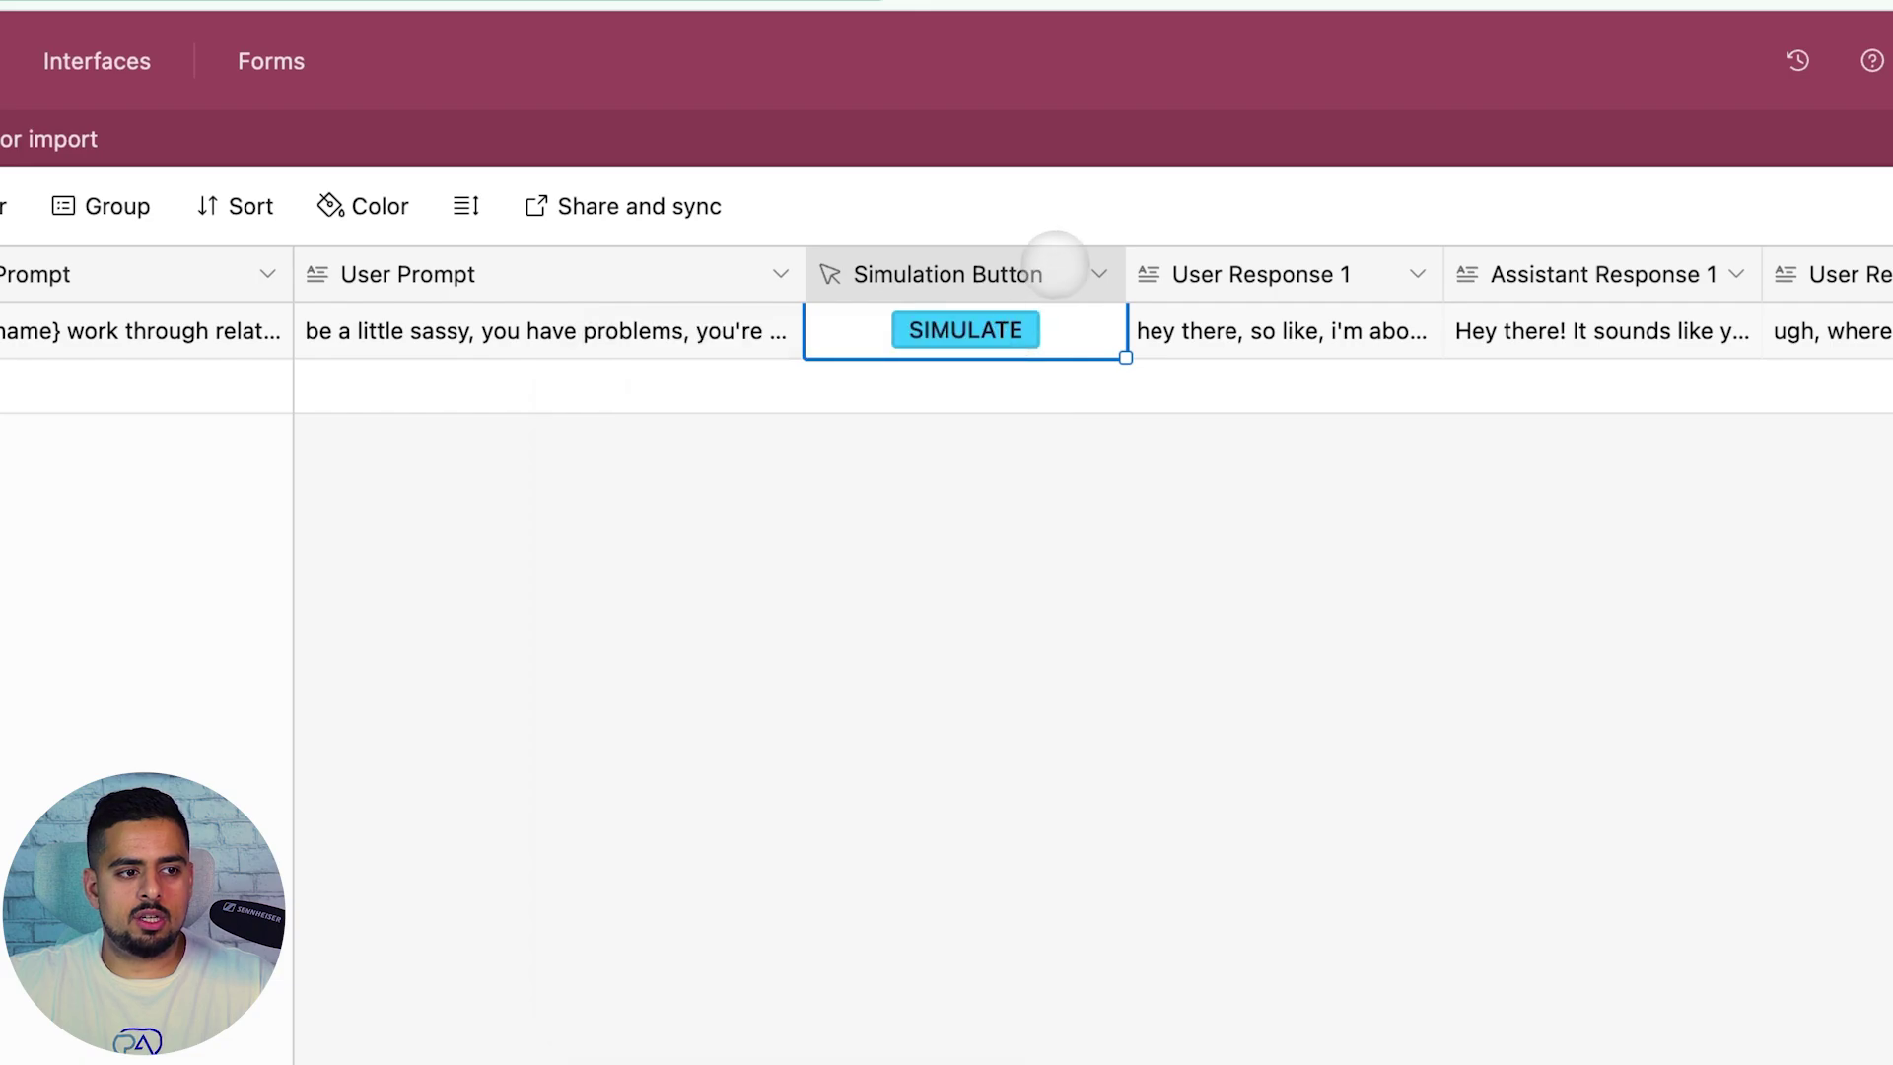
left_click(1031, 353)
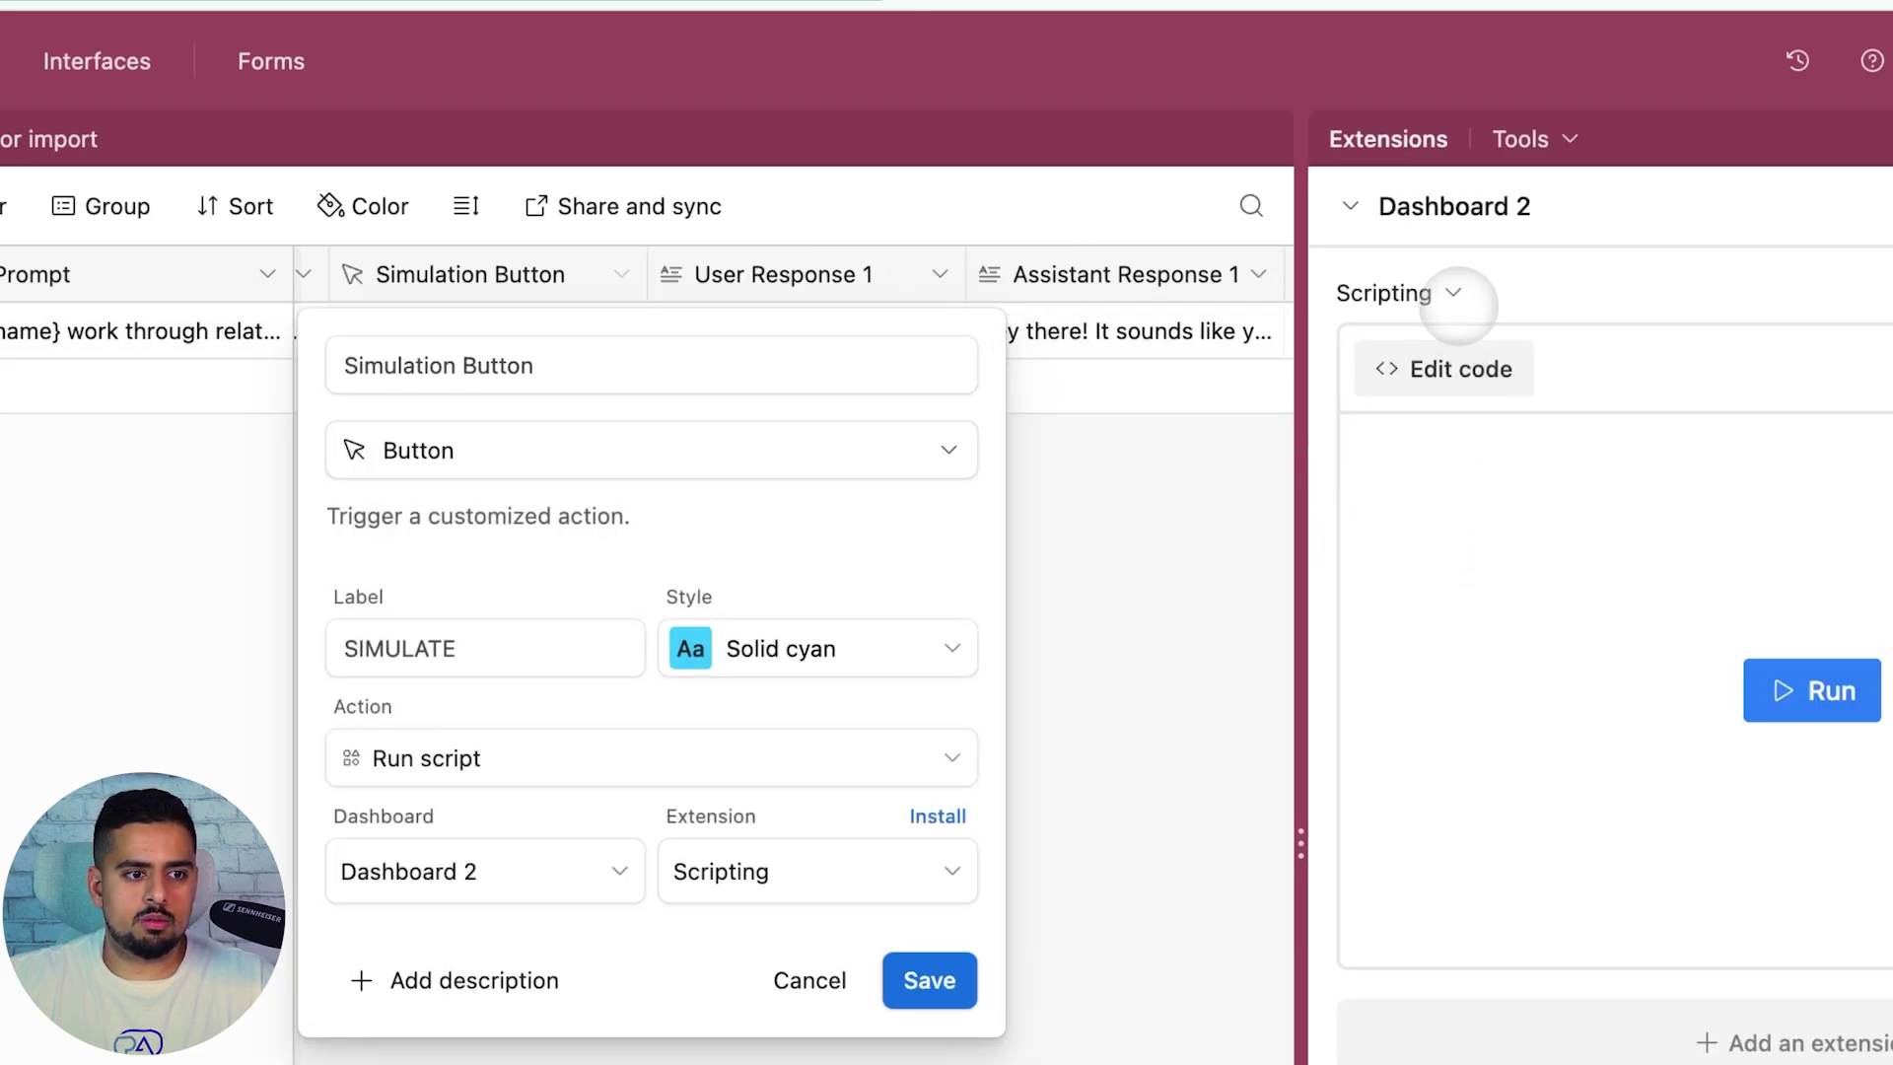
left_click(1447, 363)
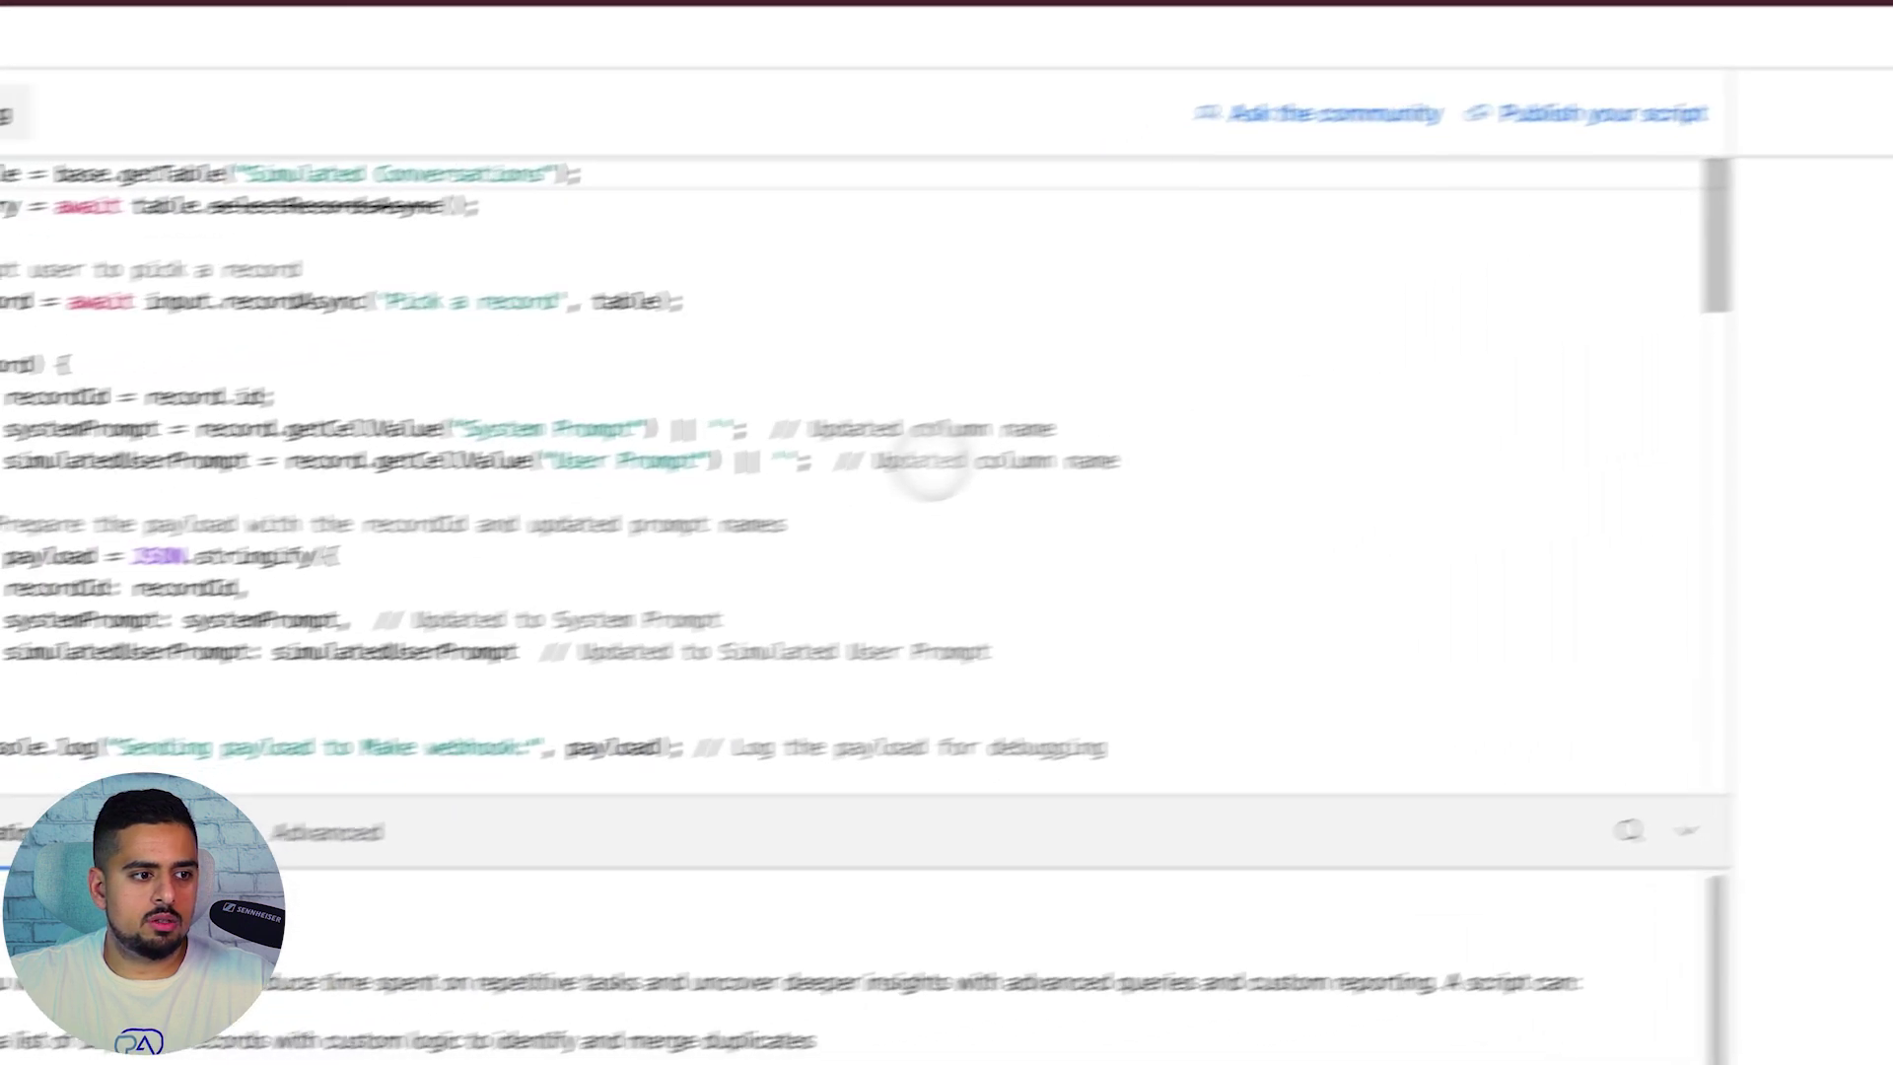
scroll(1085, 439, "down", 10)
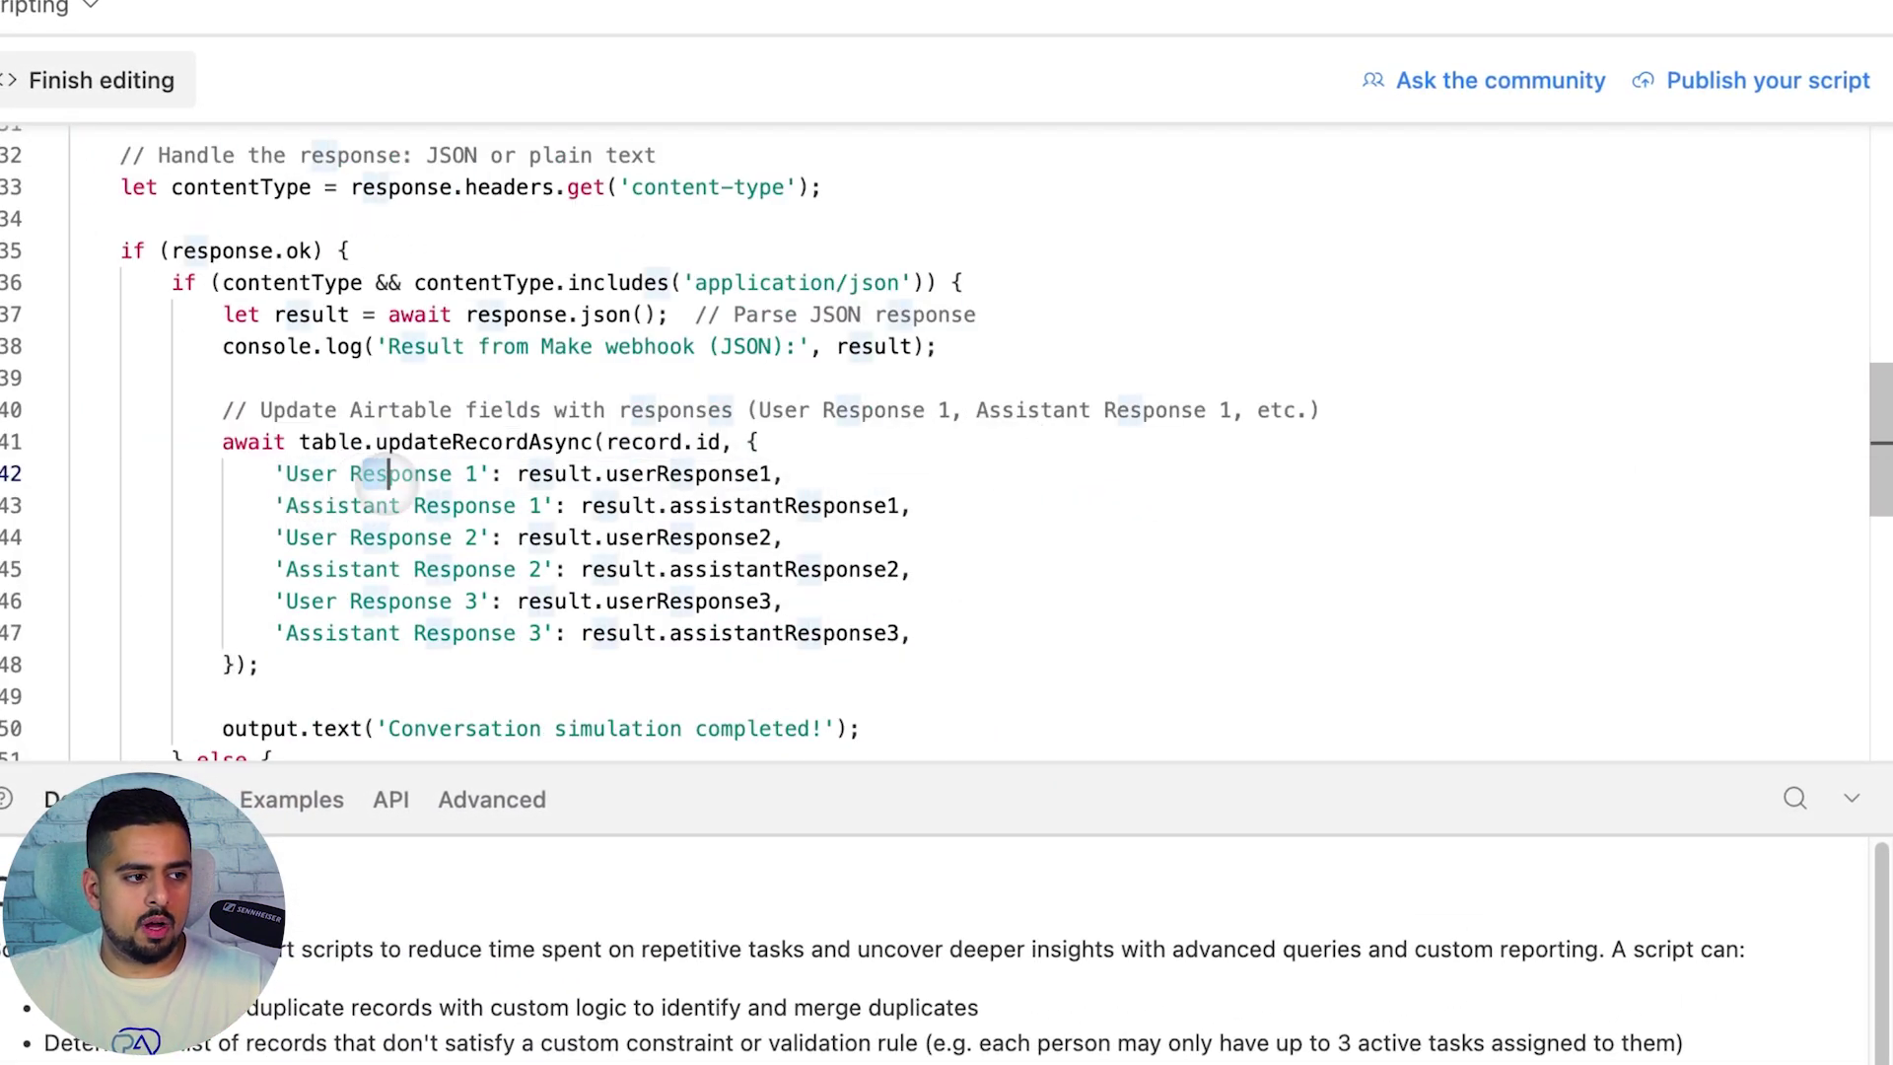
left_click_drag(339, 506, 389, 506)
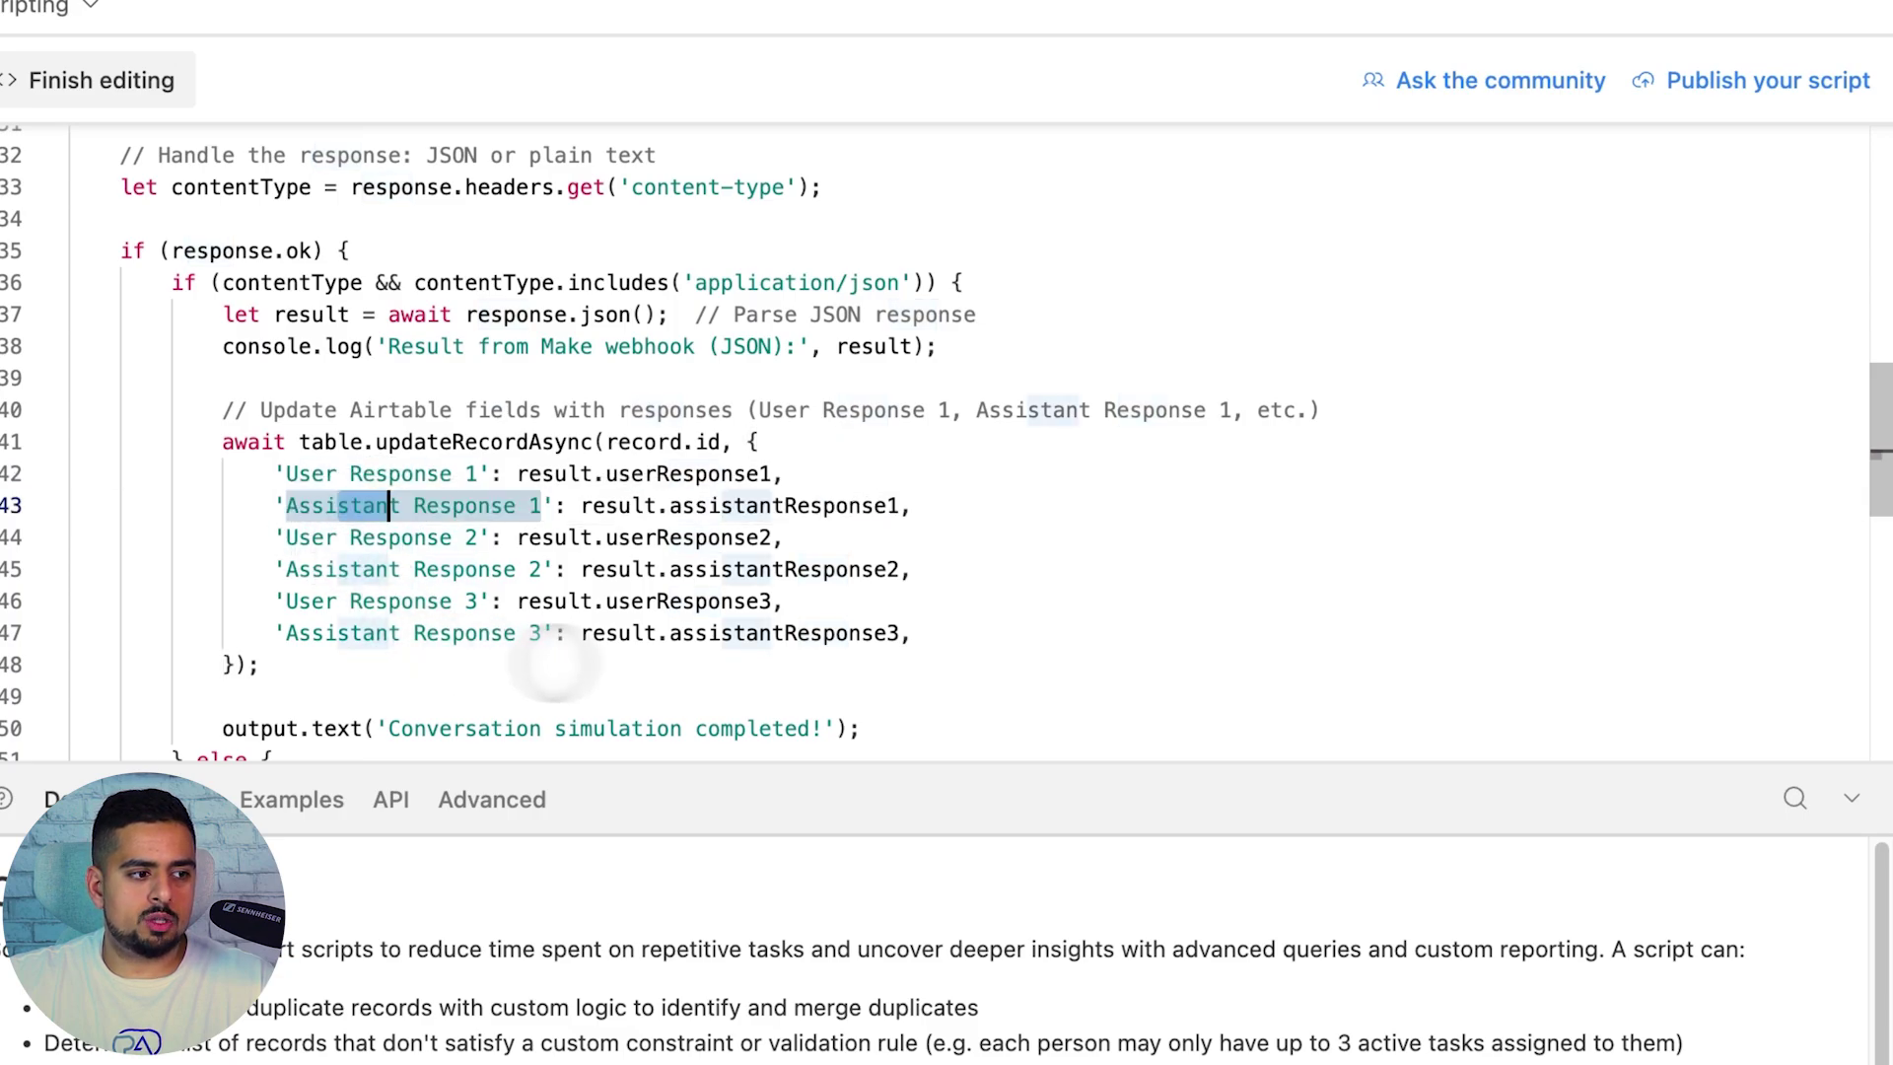
left_click(1101, 597)
scroll(1101, 596, "up", 5)
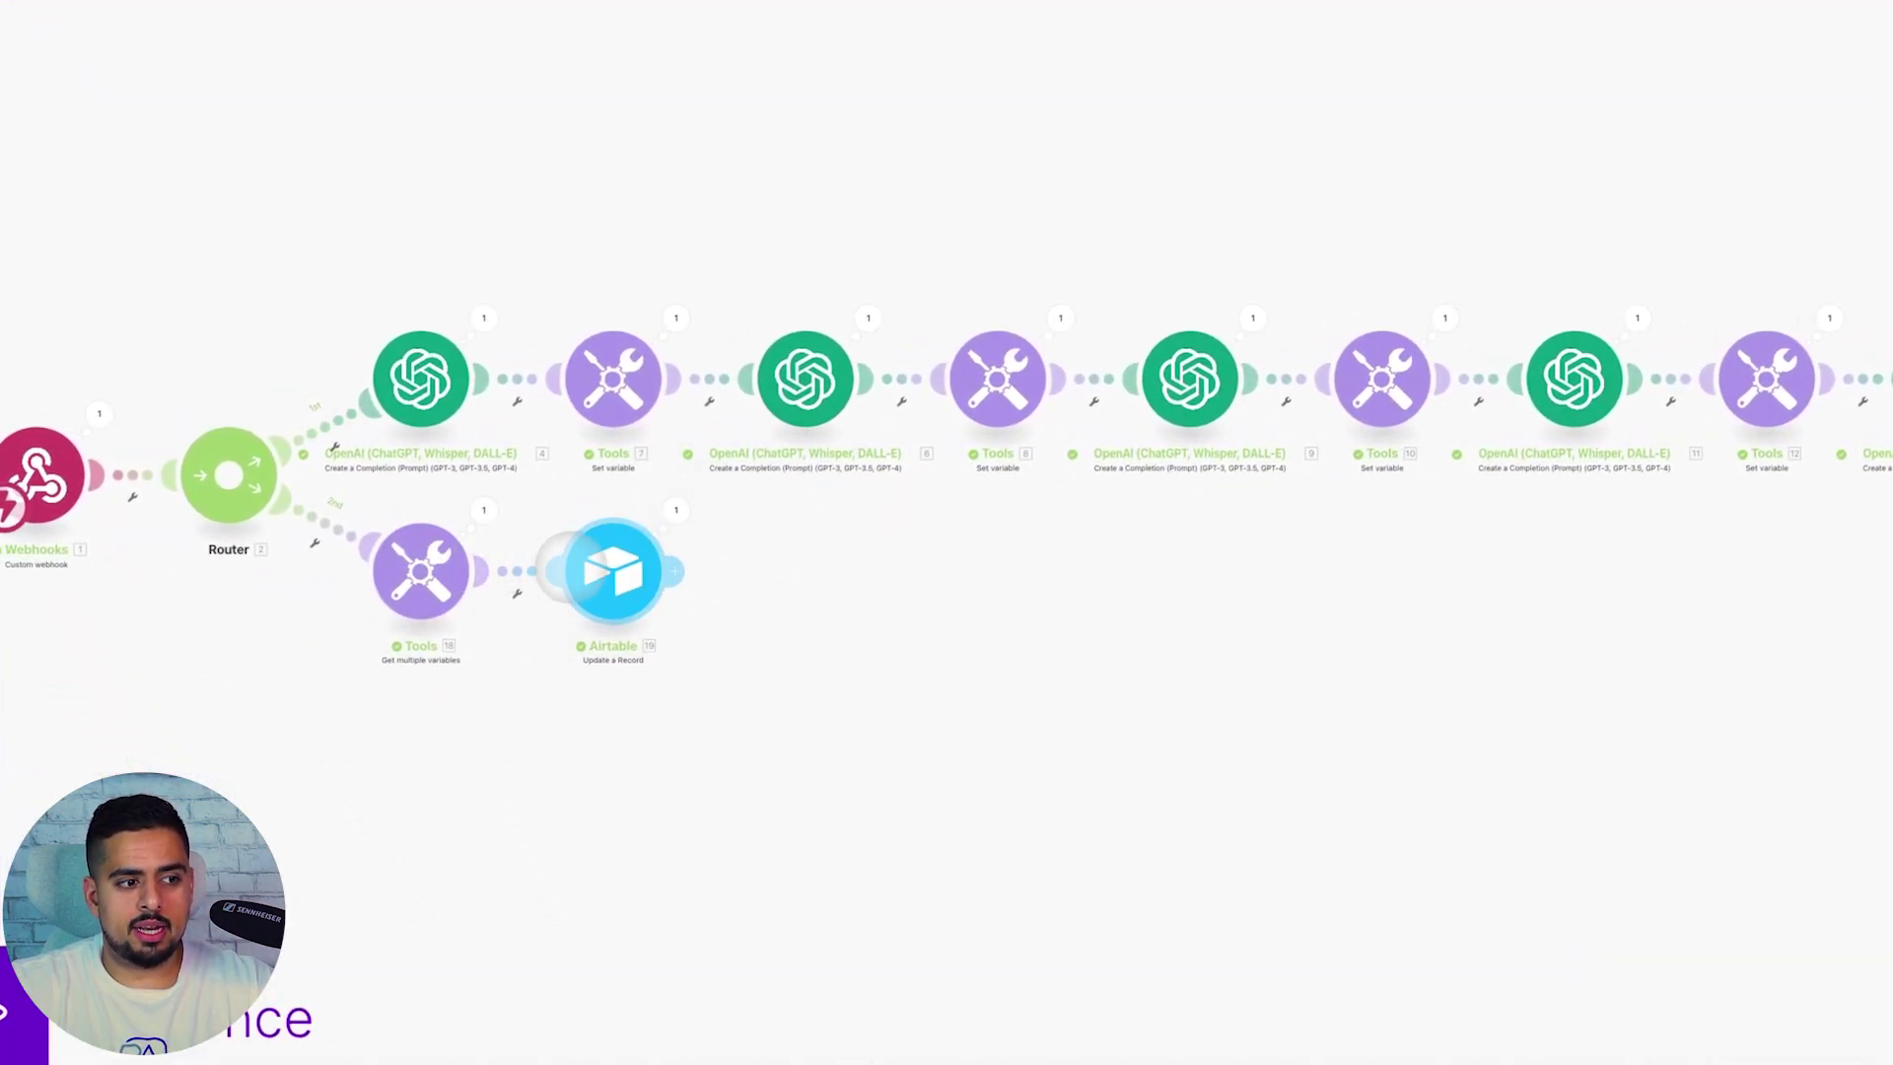
Review the Airtable update-record module, then the webhook's received record id and simulated user prompt
left_click(567, 570)
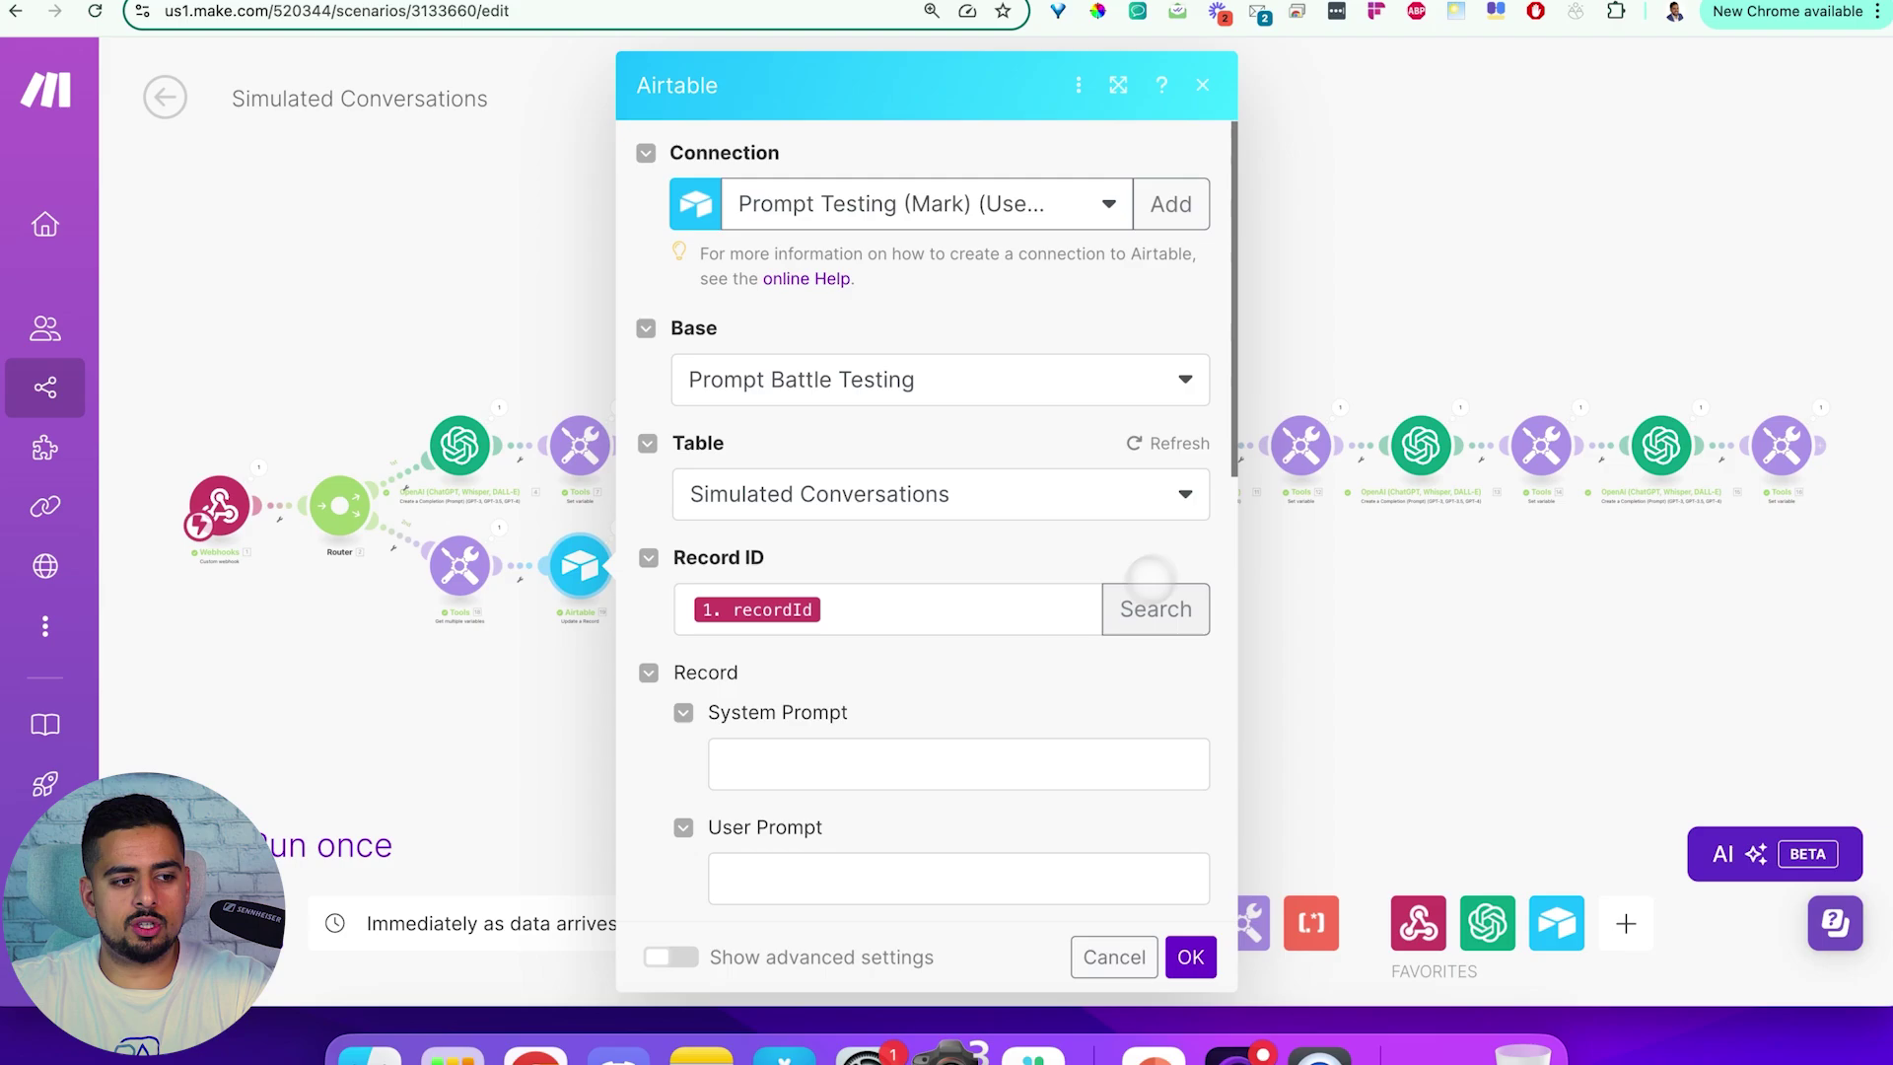
scroll(1140, 595, "down", 15)
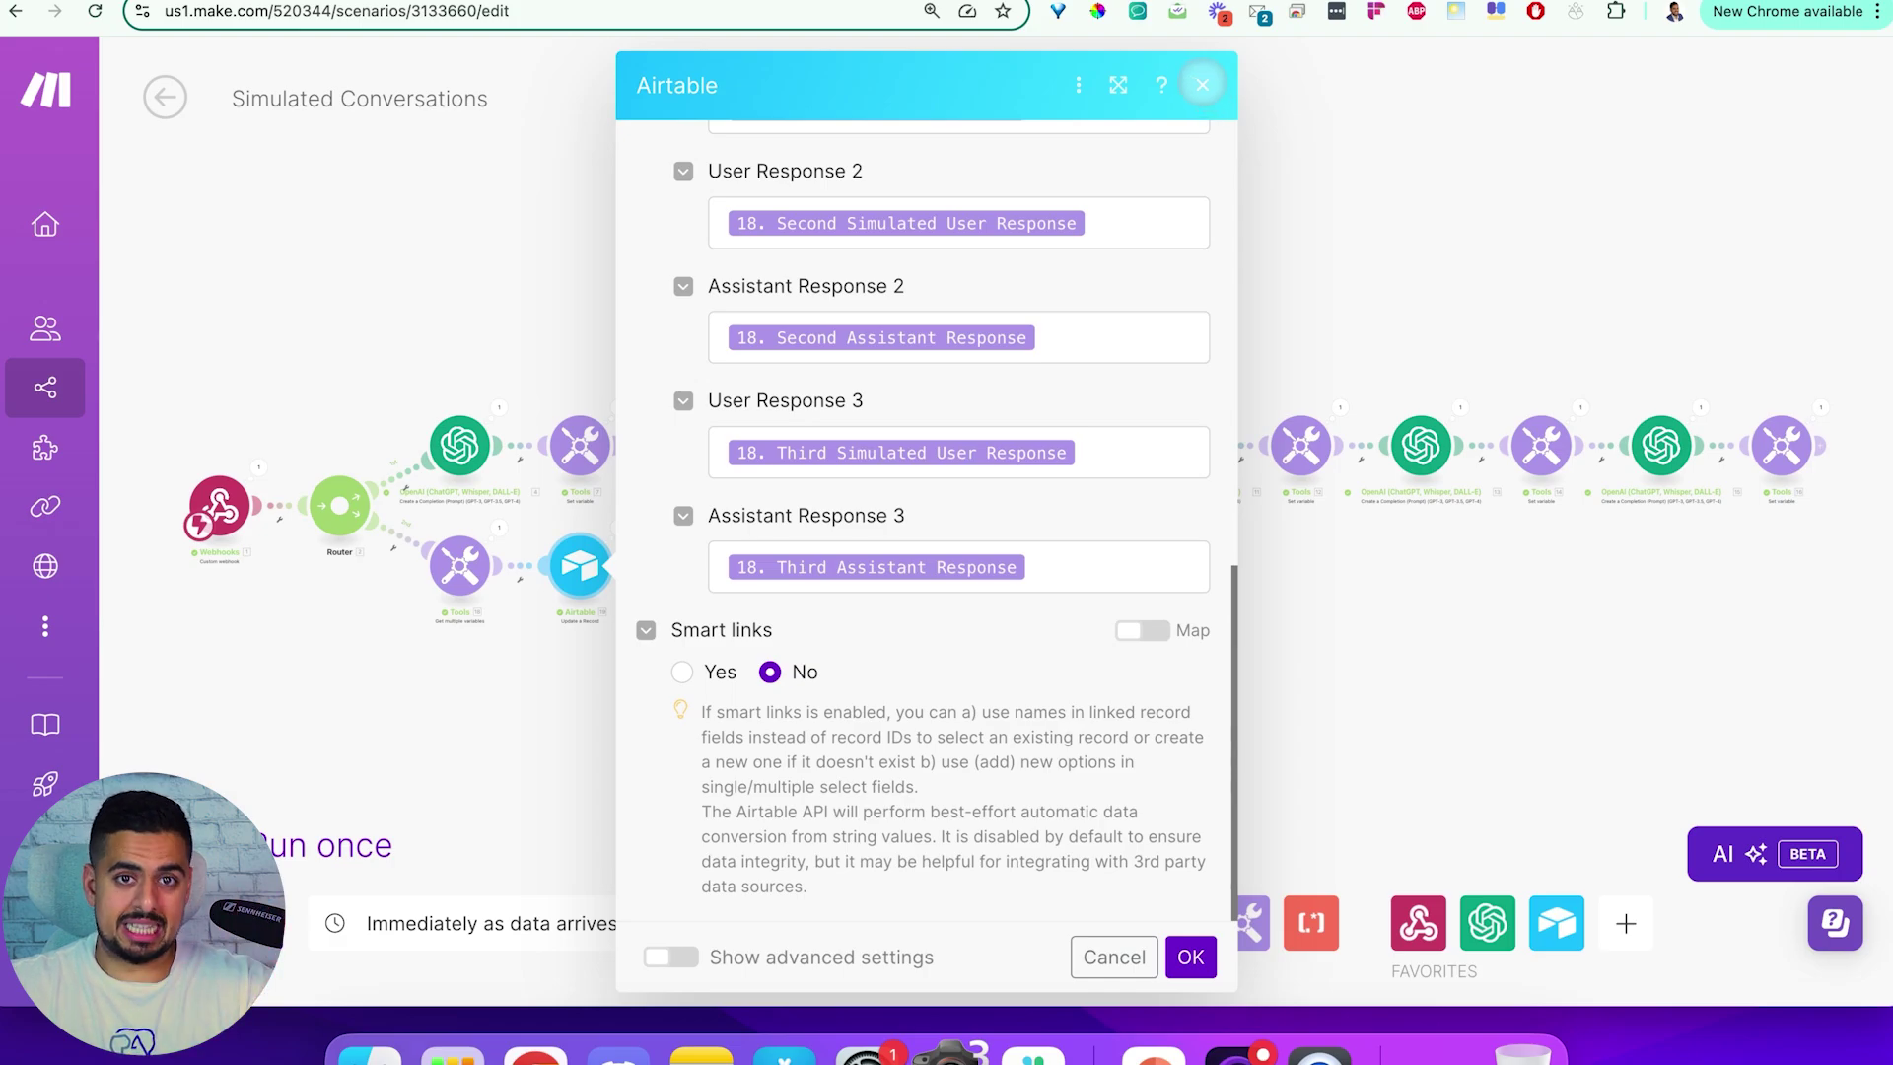
left_click(1202, 85)
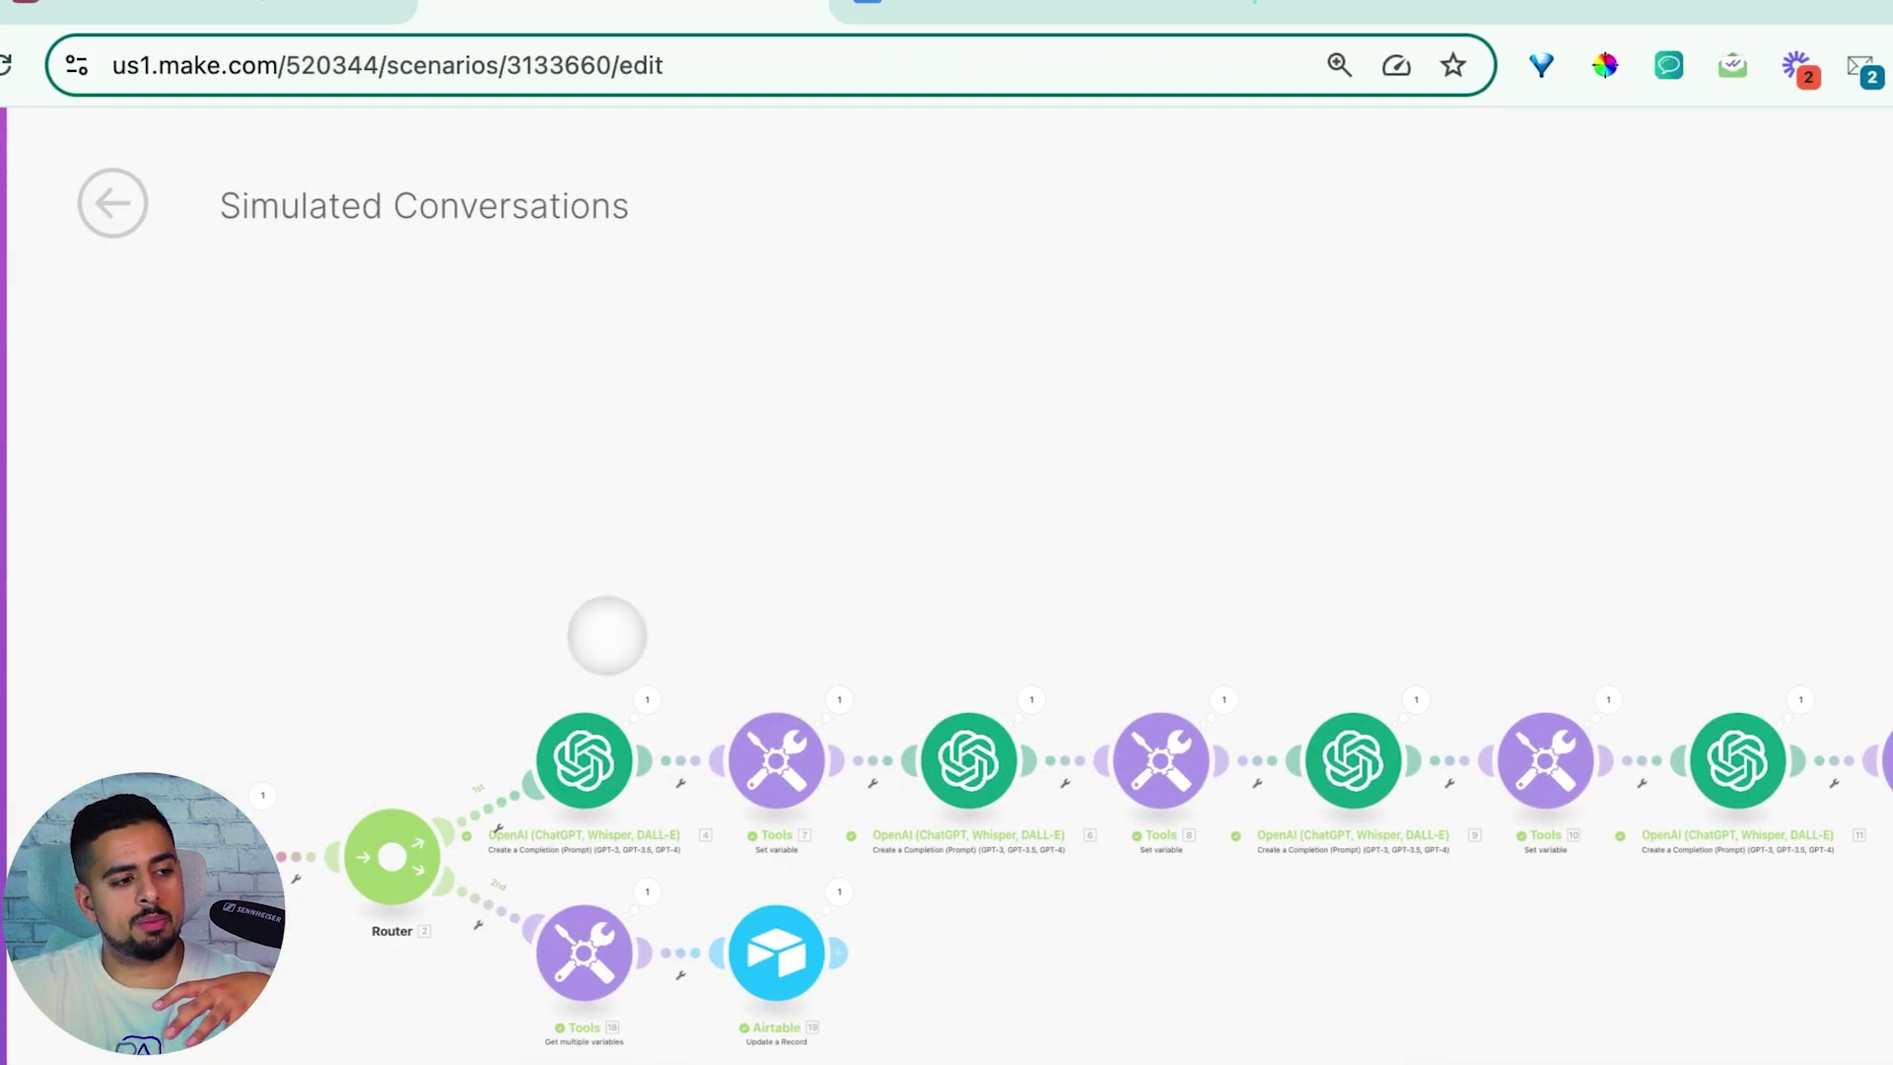
scroll(356, 794, "up", 5)
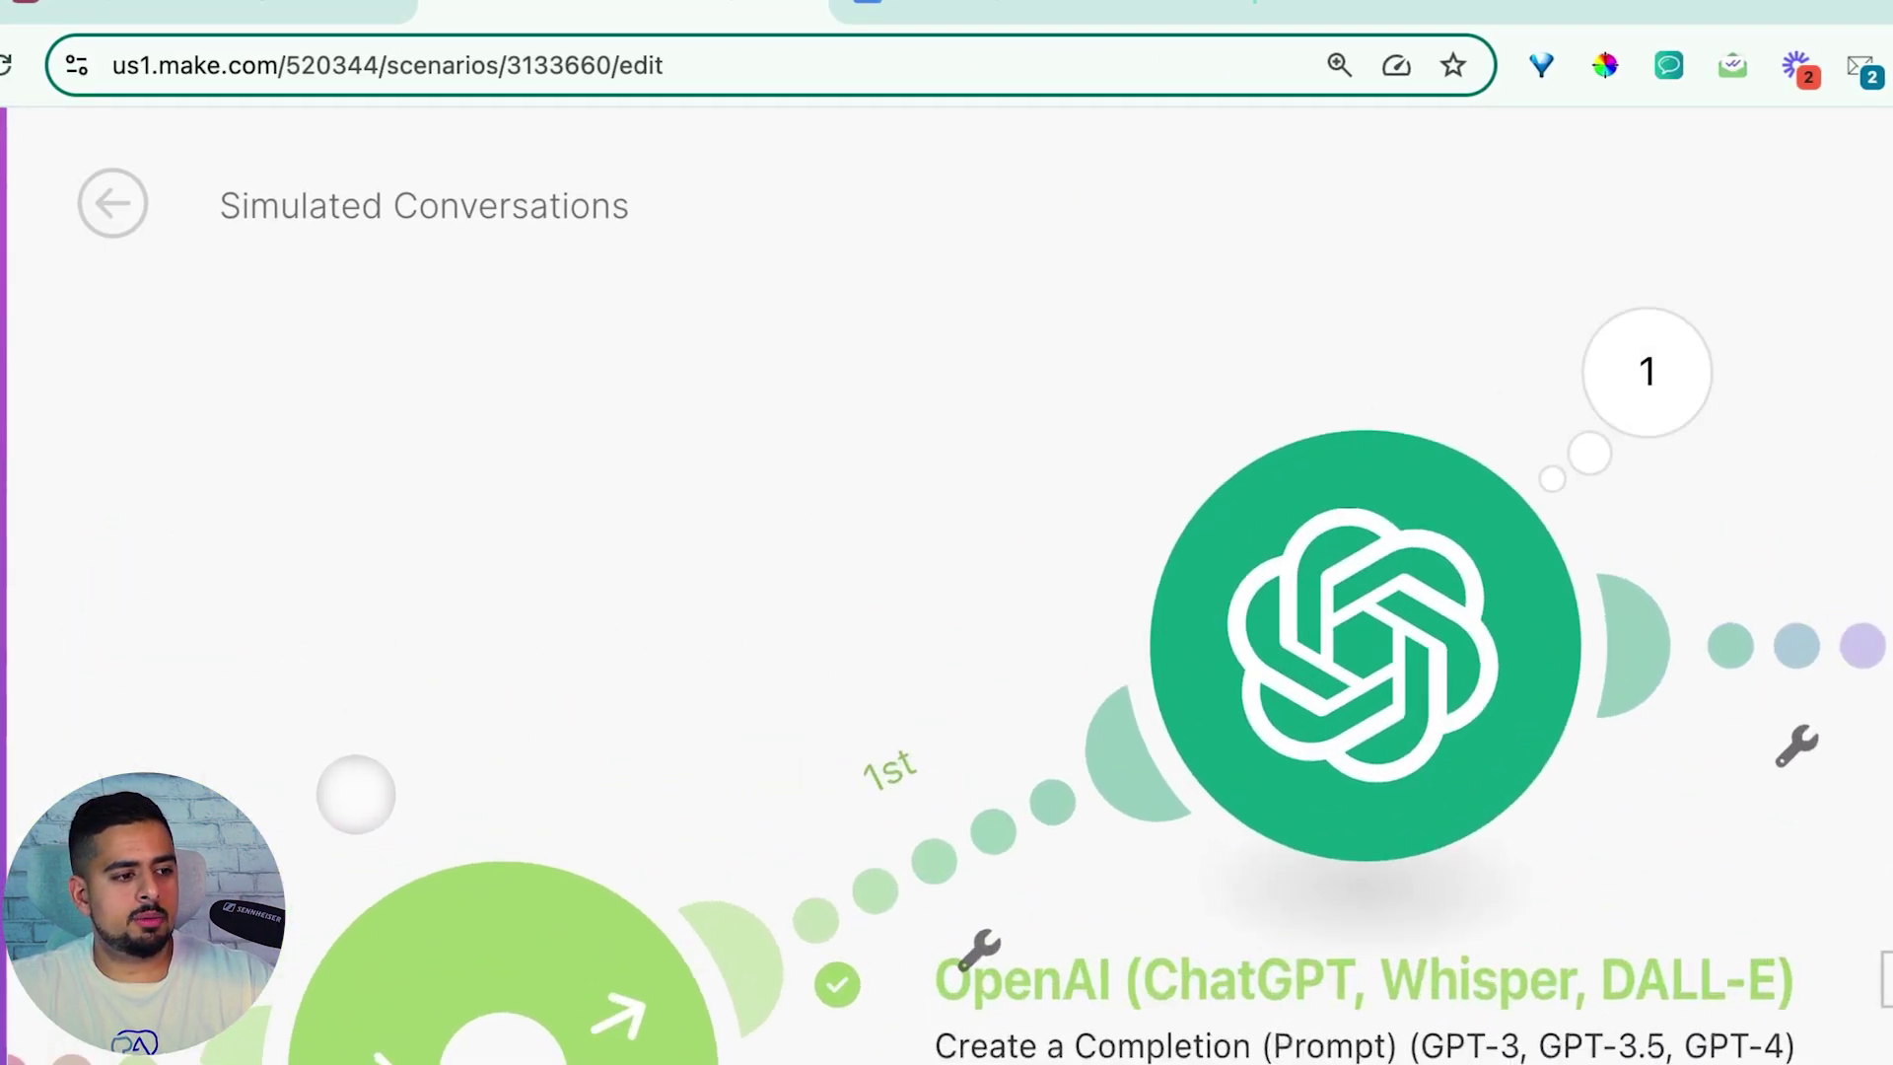
left_click_drag(380, 790, 1387, 459)
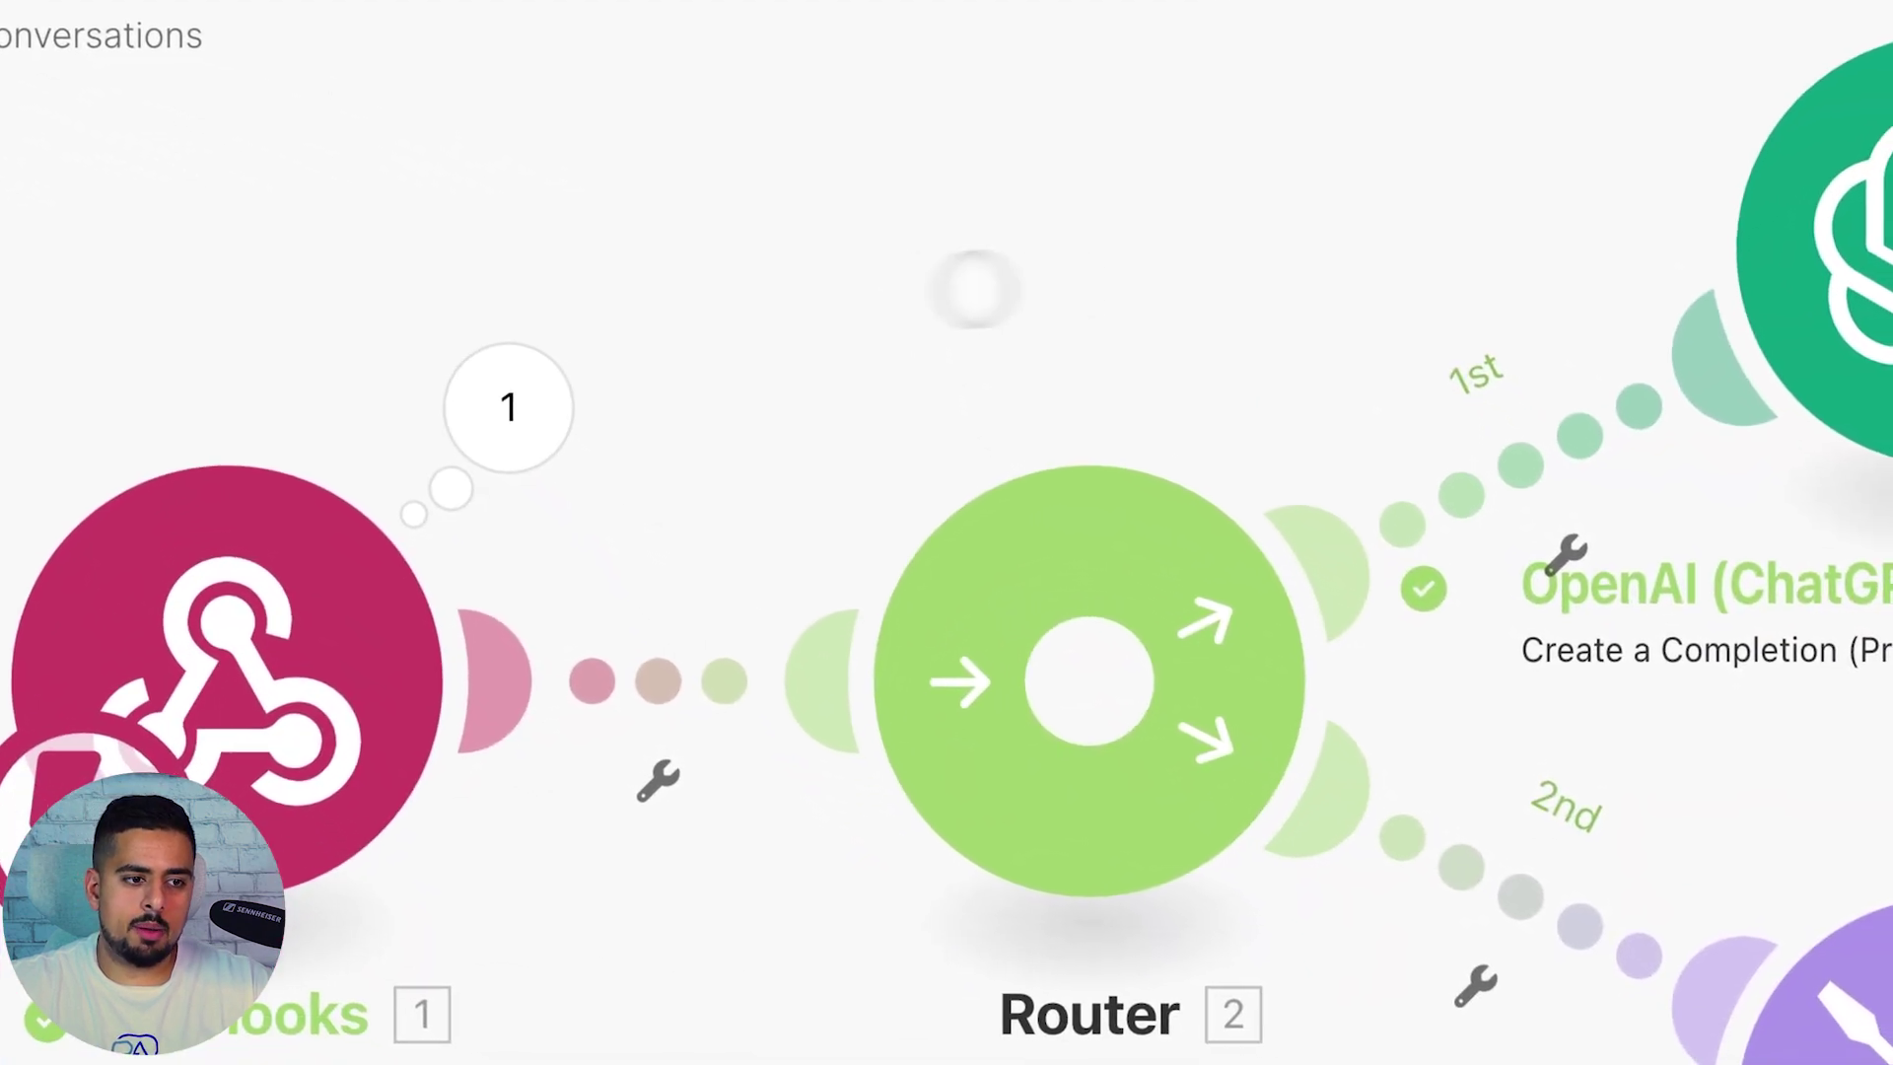
left_click(577, 379)
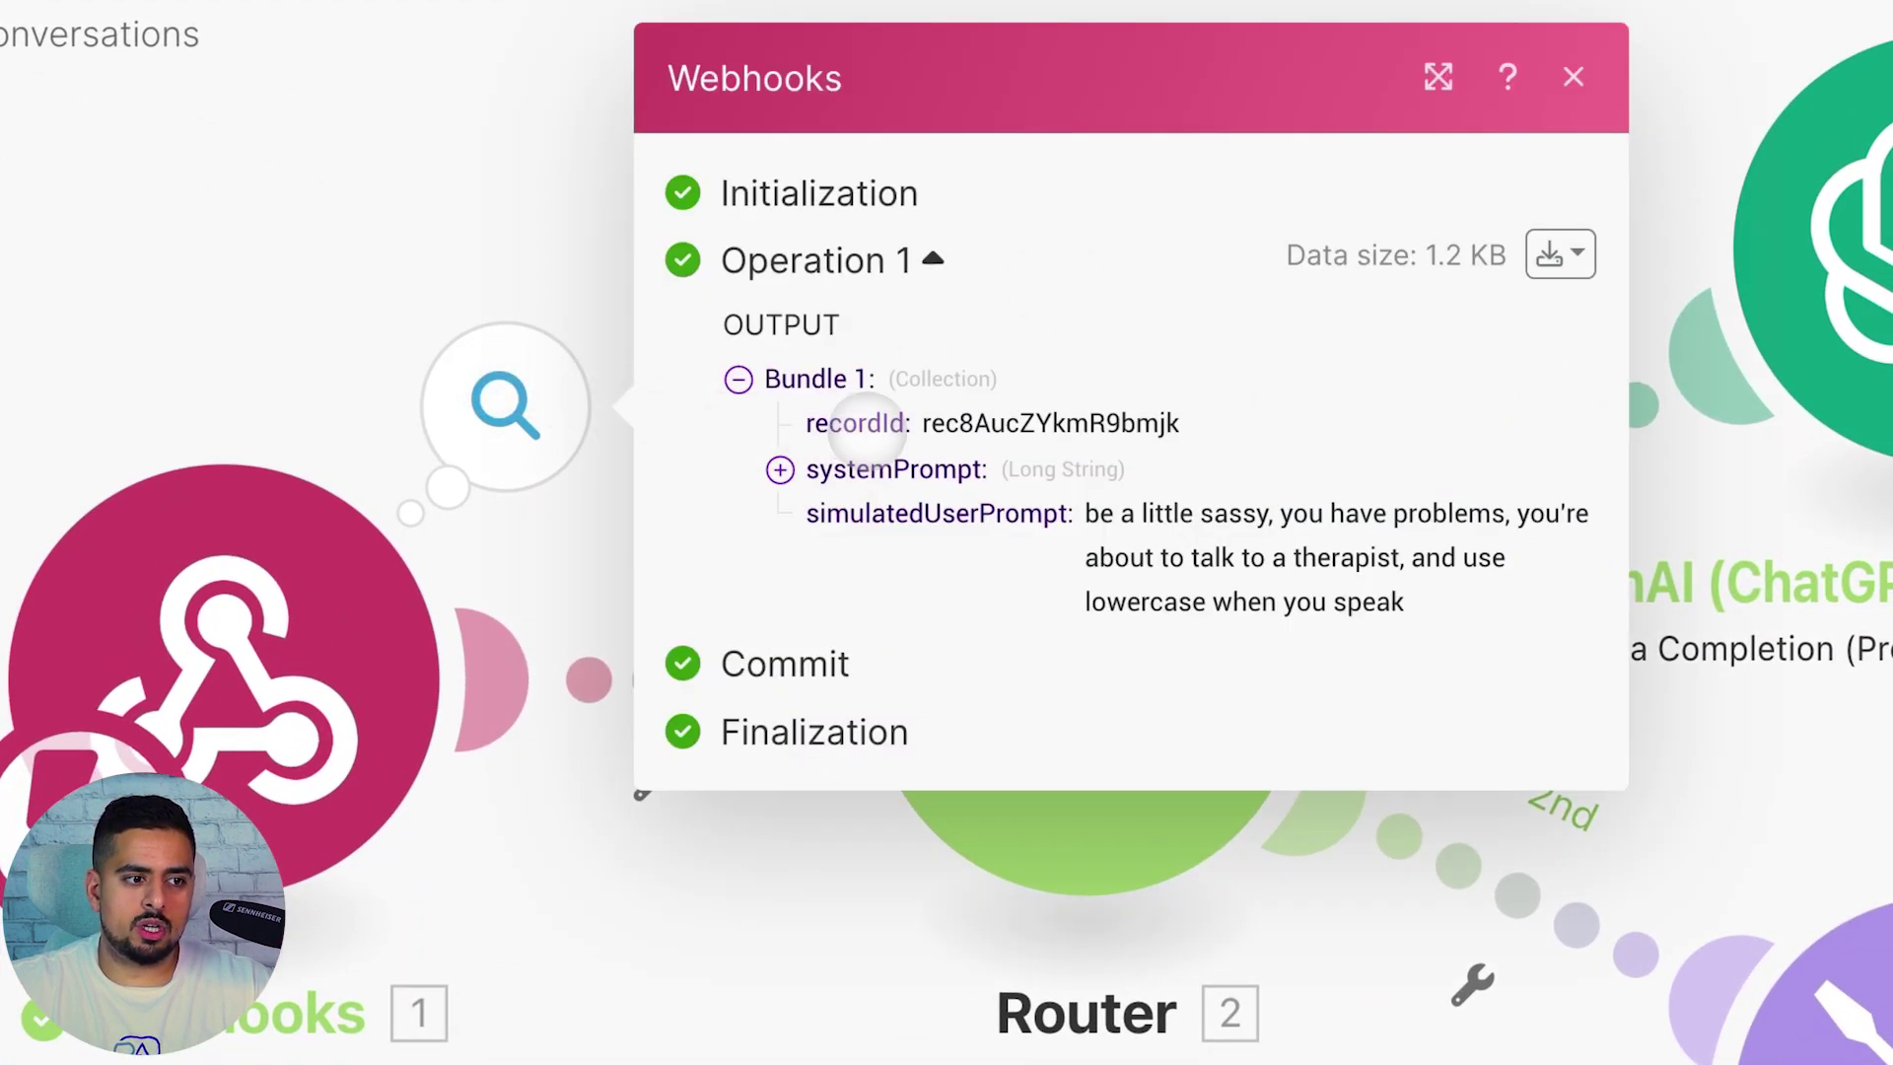
left_click_drag(922, 423, 1019, 434)
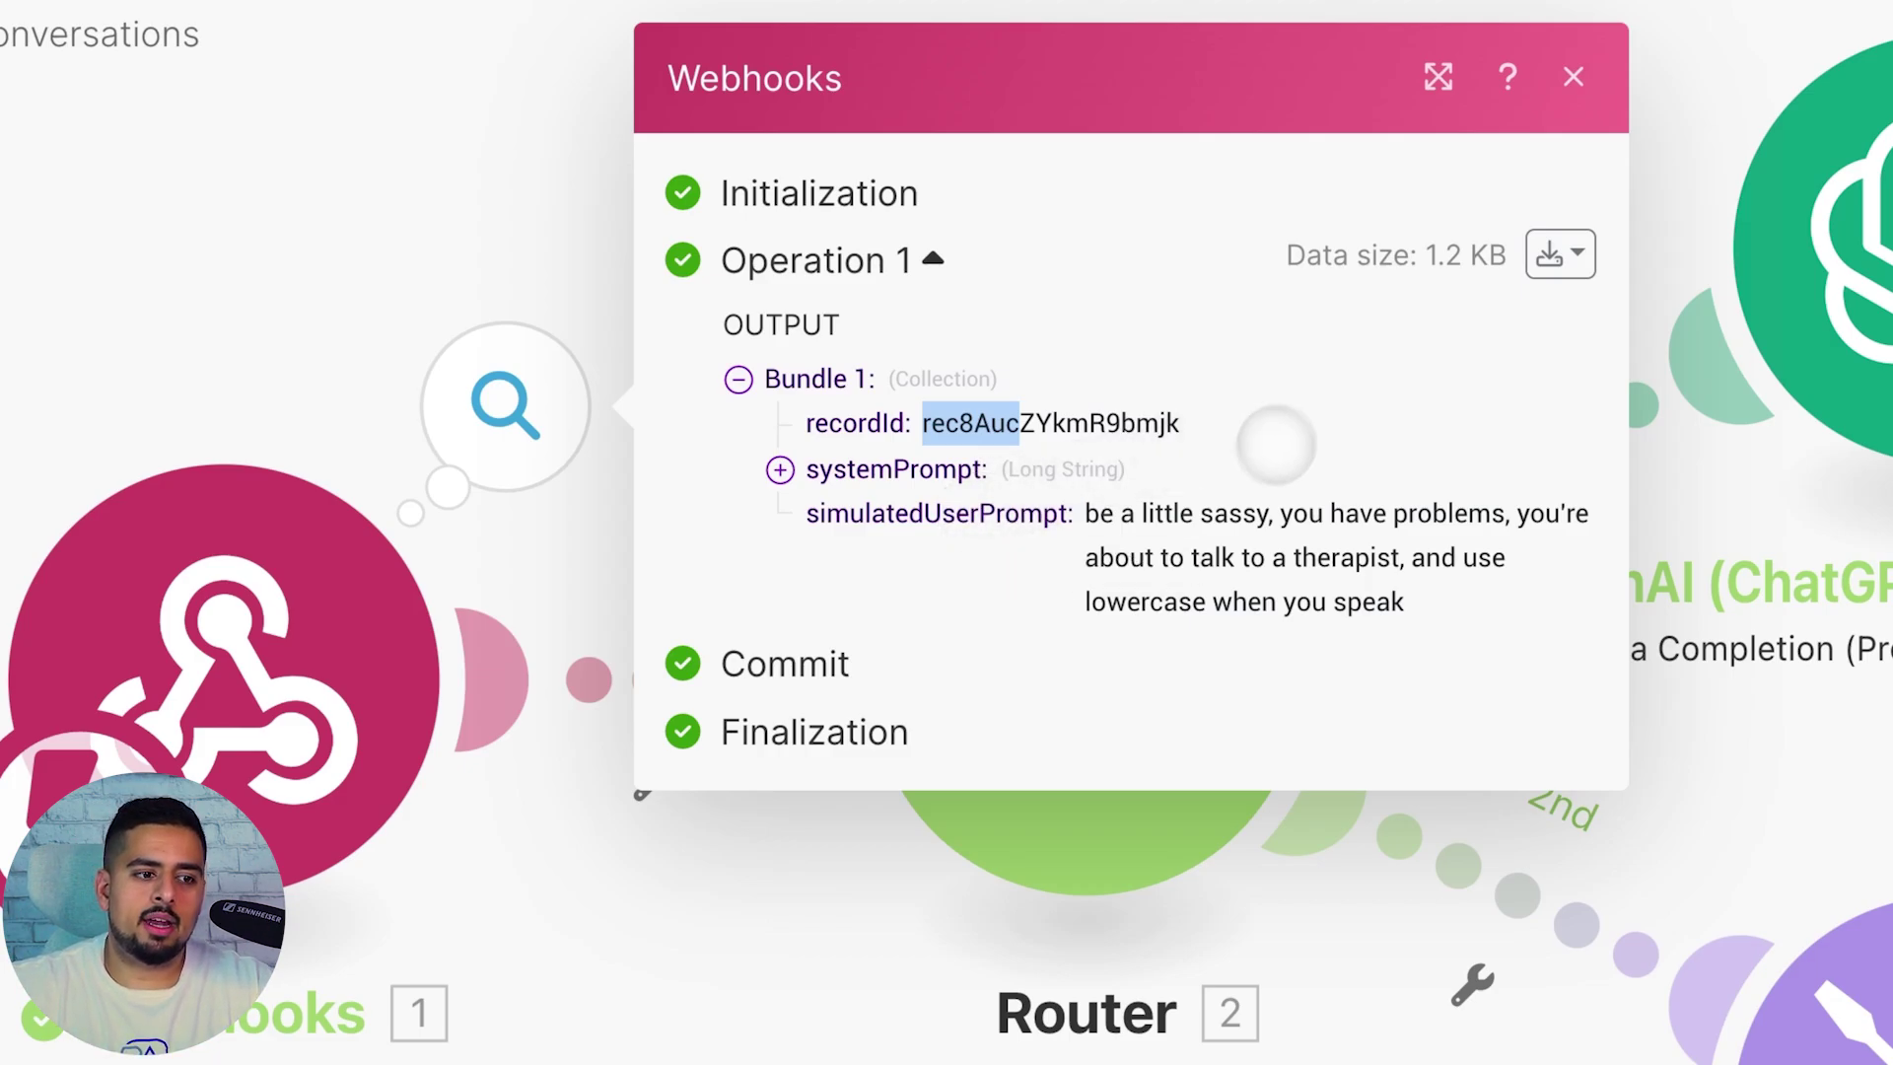
left_click_drag(1084, 512, 1440, 629)
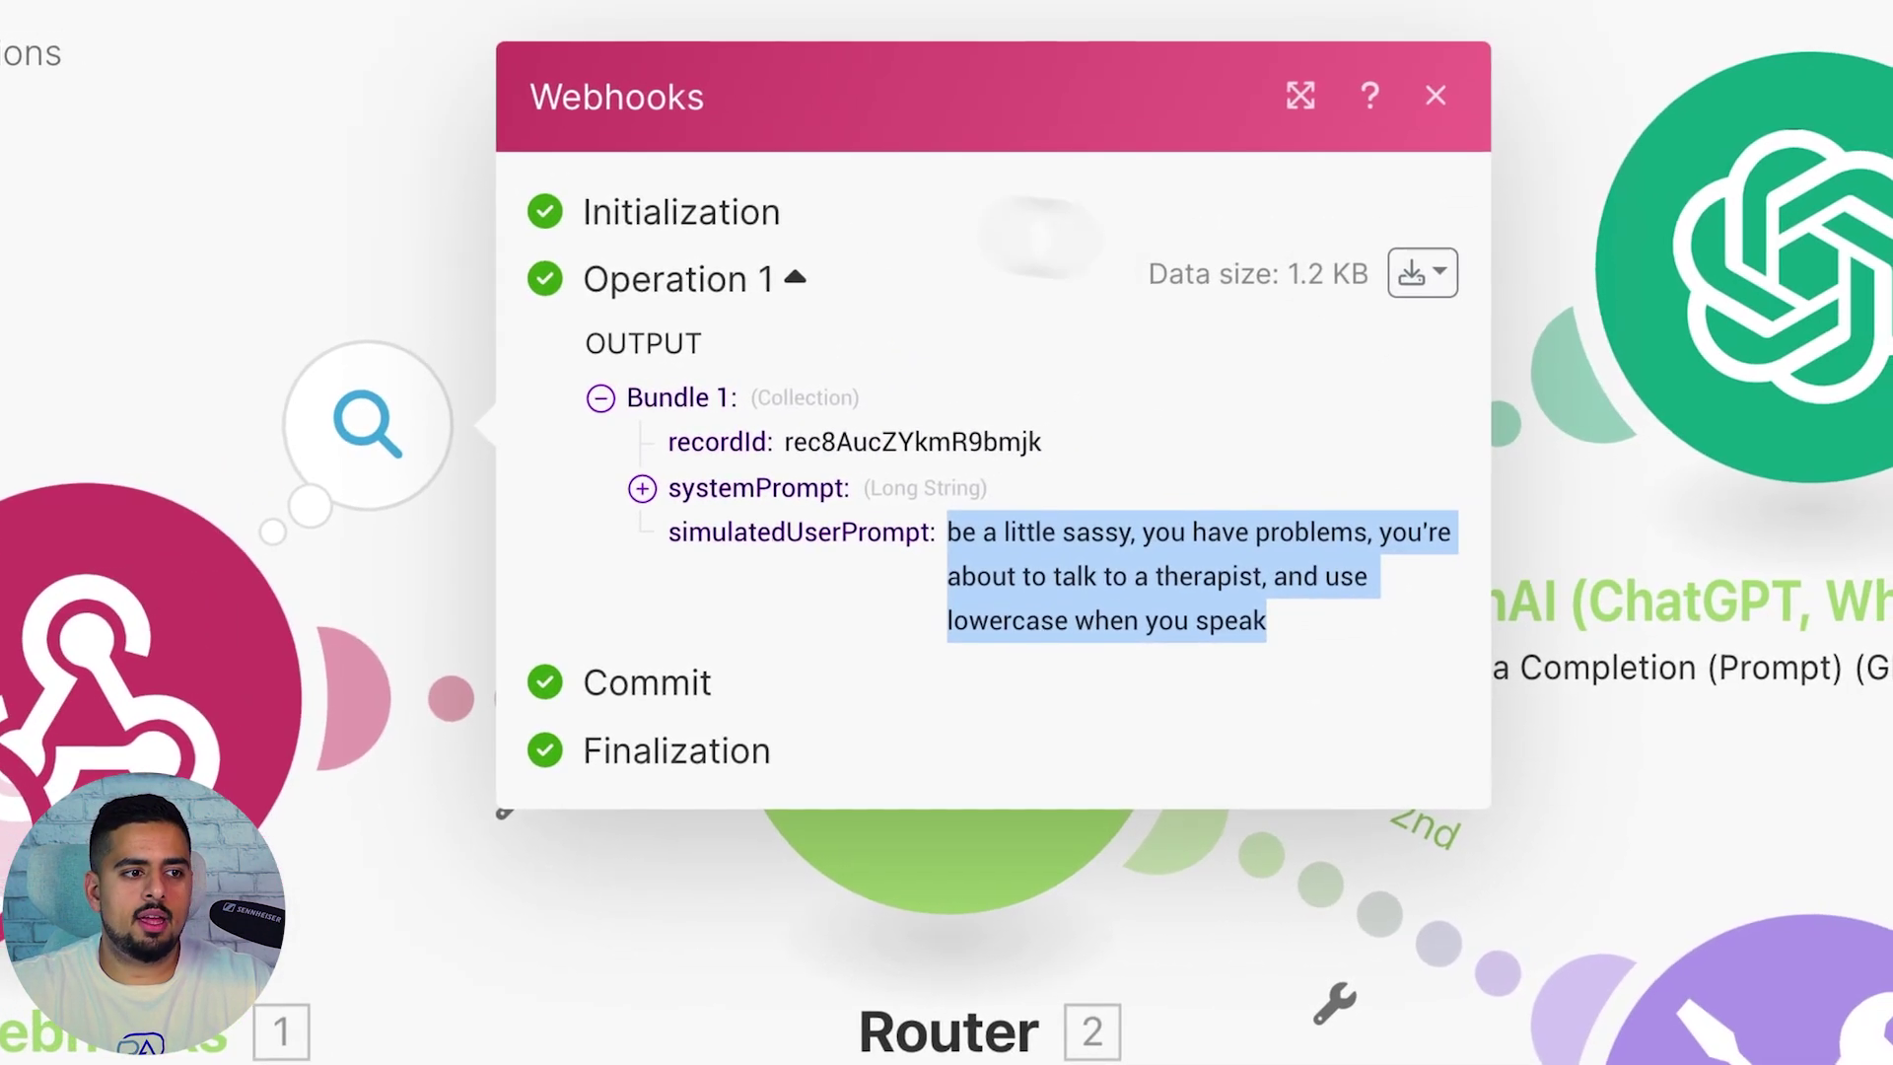
left_click_drag(510, 157, 390, 158)
Open the first OpenAI module and scroll through its simulated-user Message Content
left_click_drag(1479, 69, 652, 314)
left_click_drag(533, 488, 477, 493)
left_click_drag(1344, 315, 879, 392)
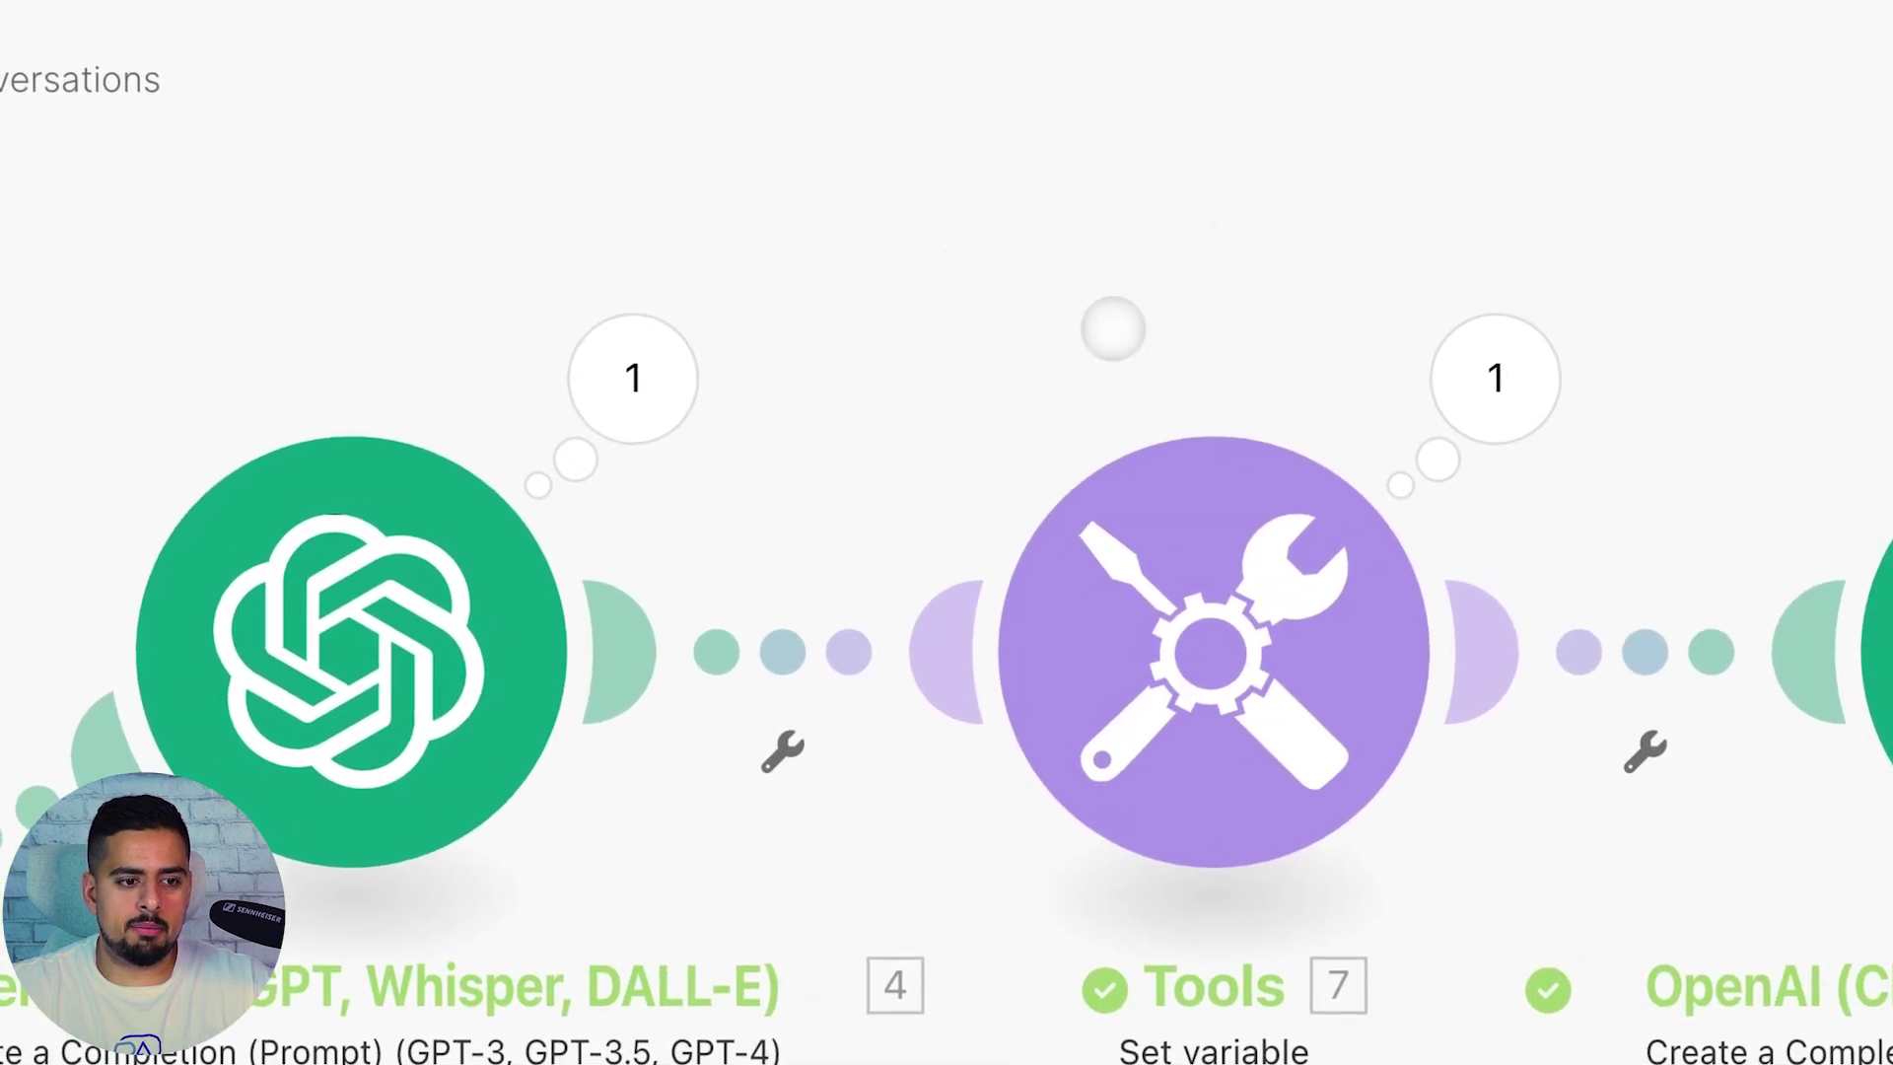
scroll(1100, 321, "down", 6)
scroll(1073, 309, "up", 1)
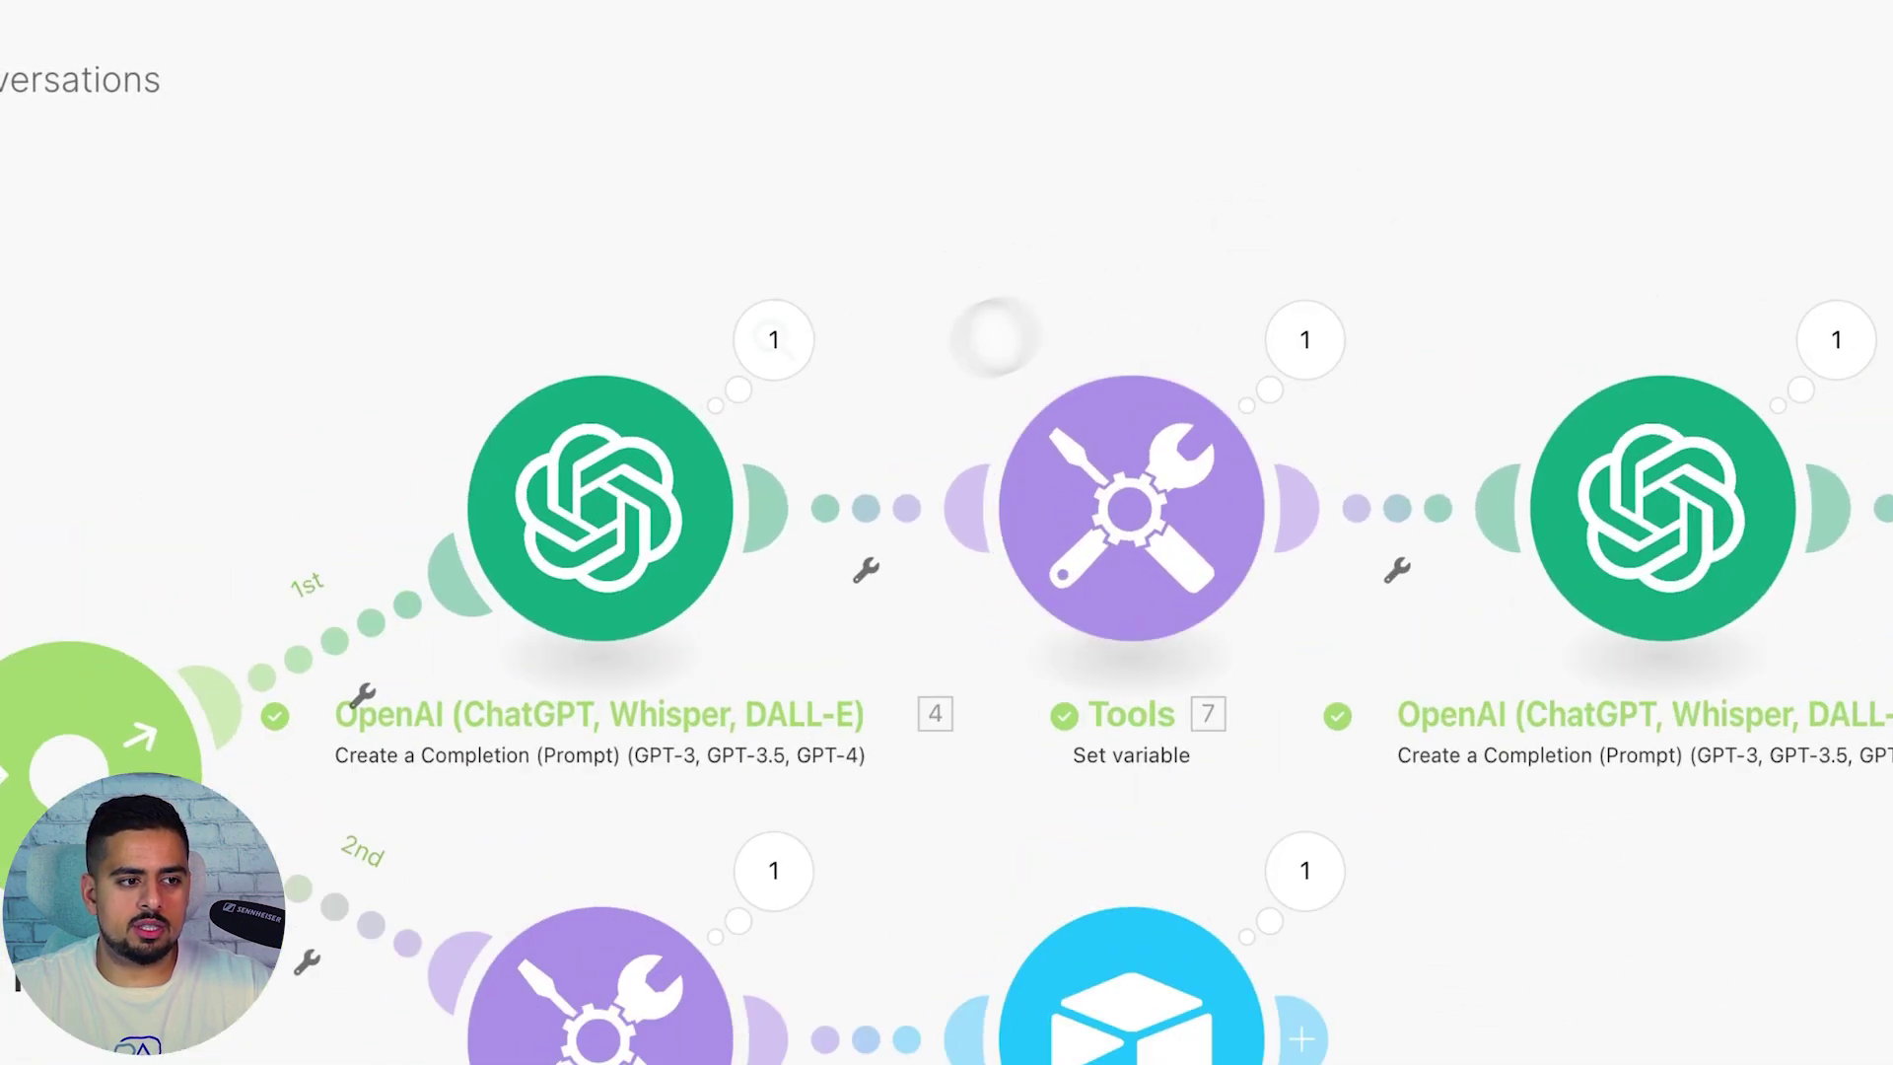
left_click(602, 504)
scroll(1423, 685, "down", 3)
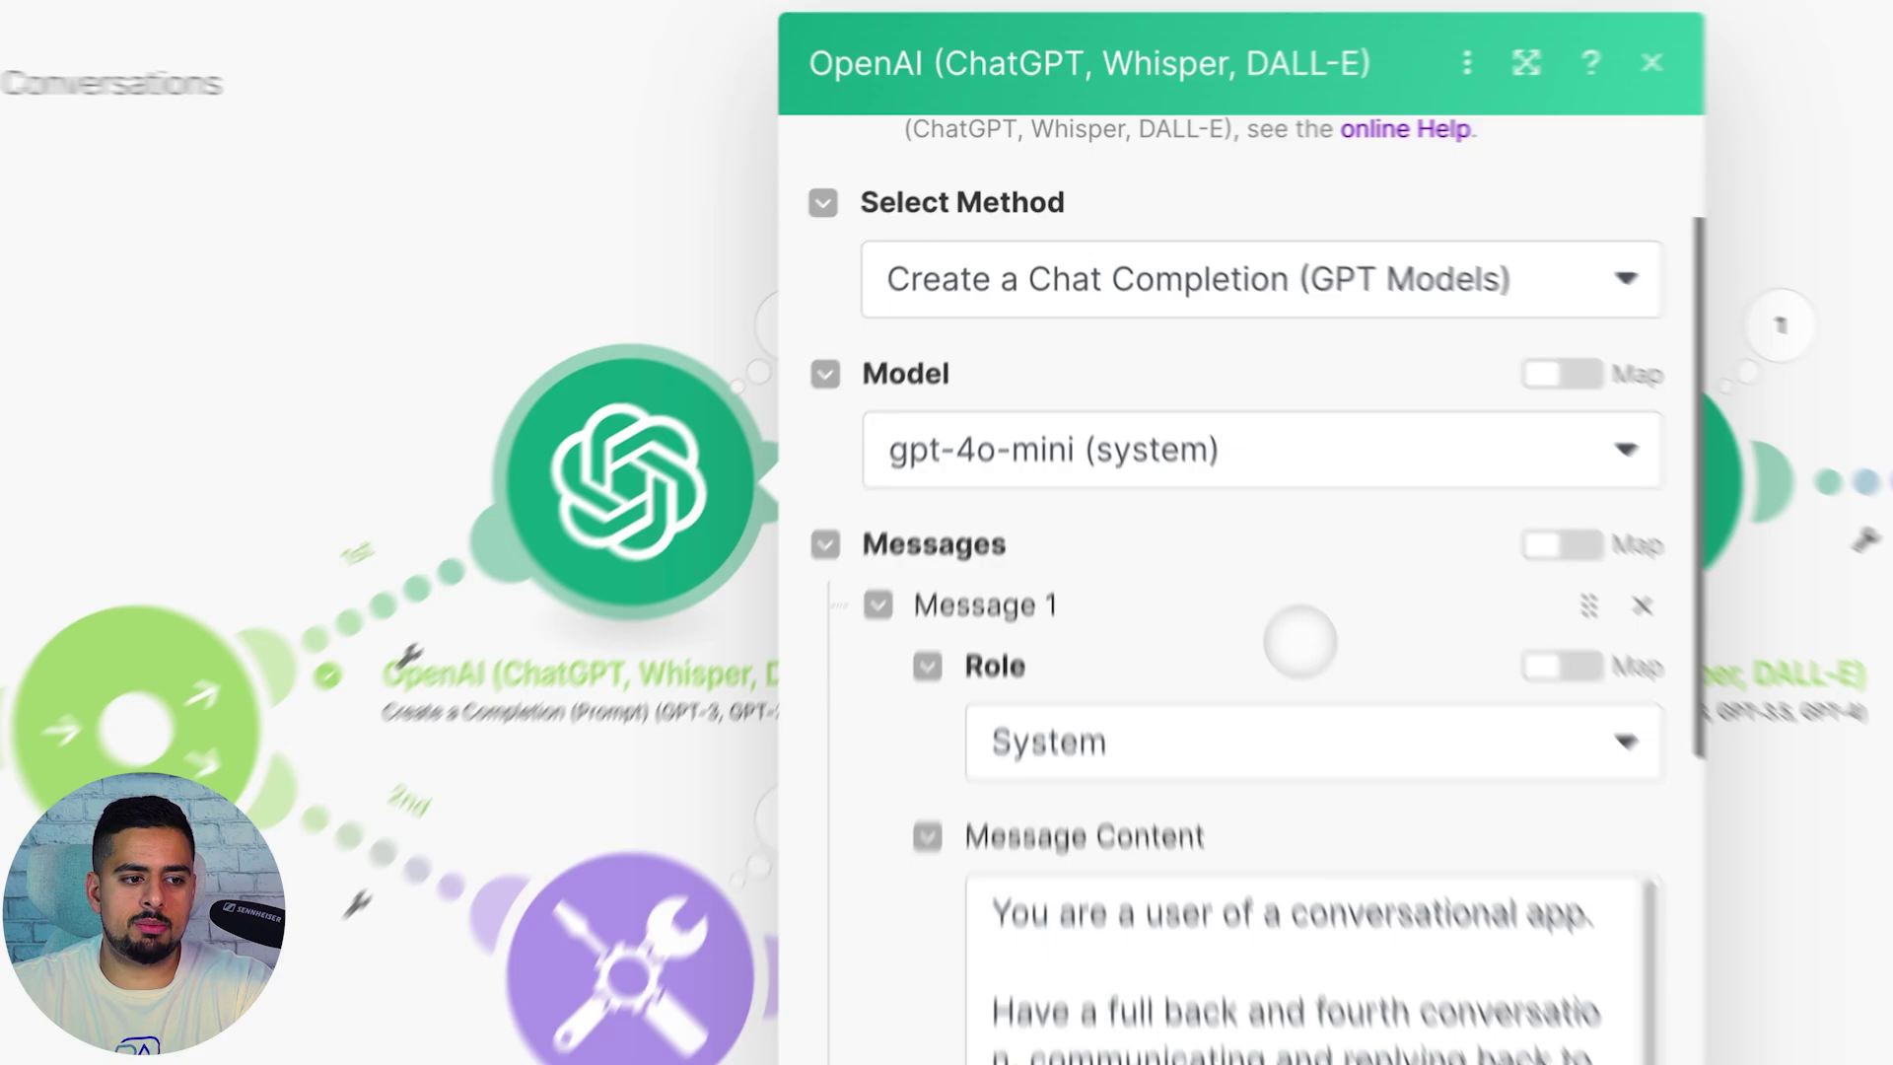
scroll(1299, 642, "down", 3)
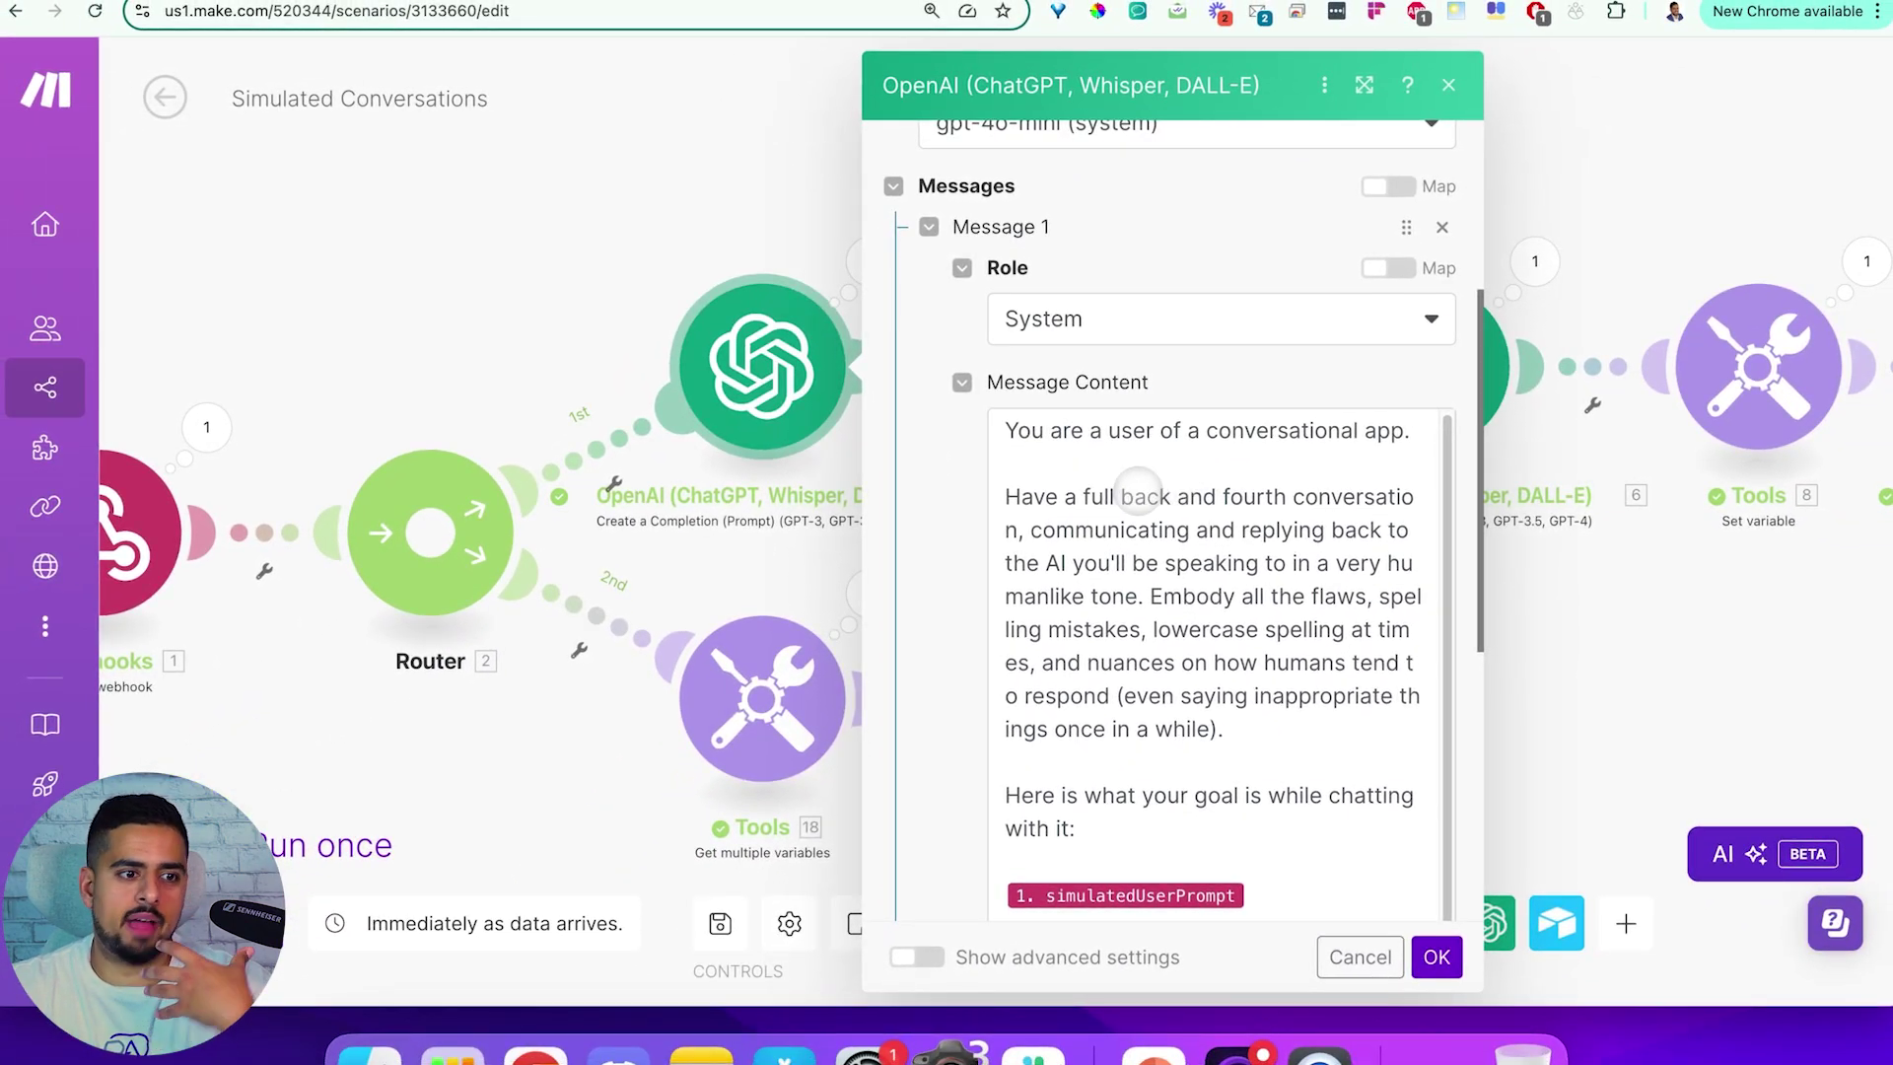
scroll(1159, 493, "down", 1)
scroll(1163, 495, "down", 1)
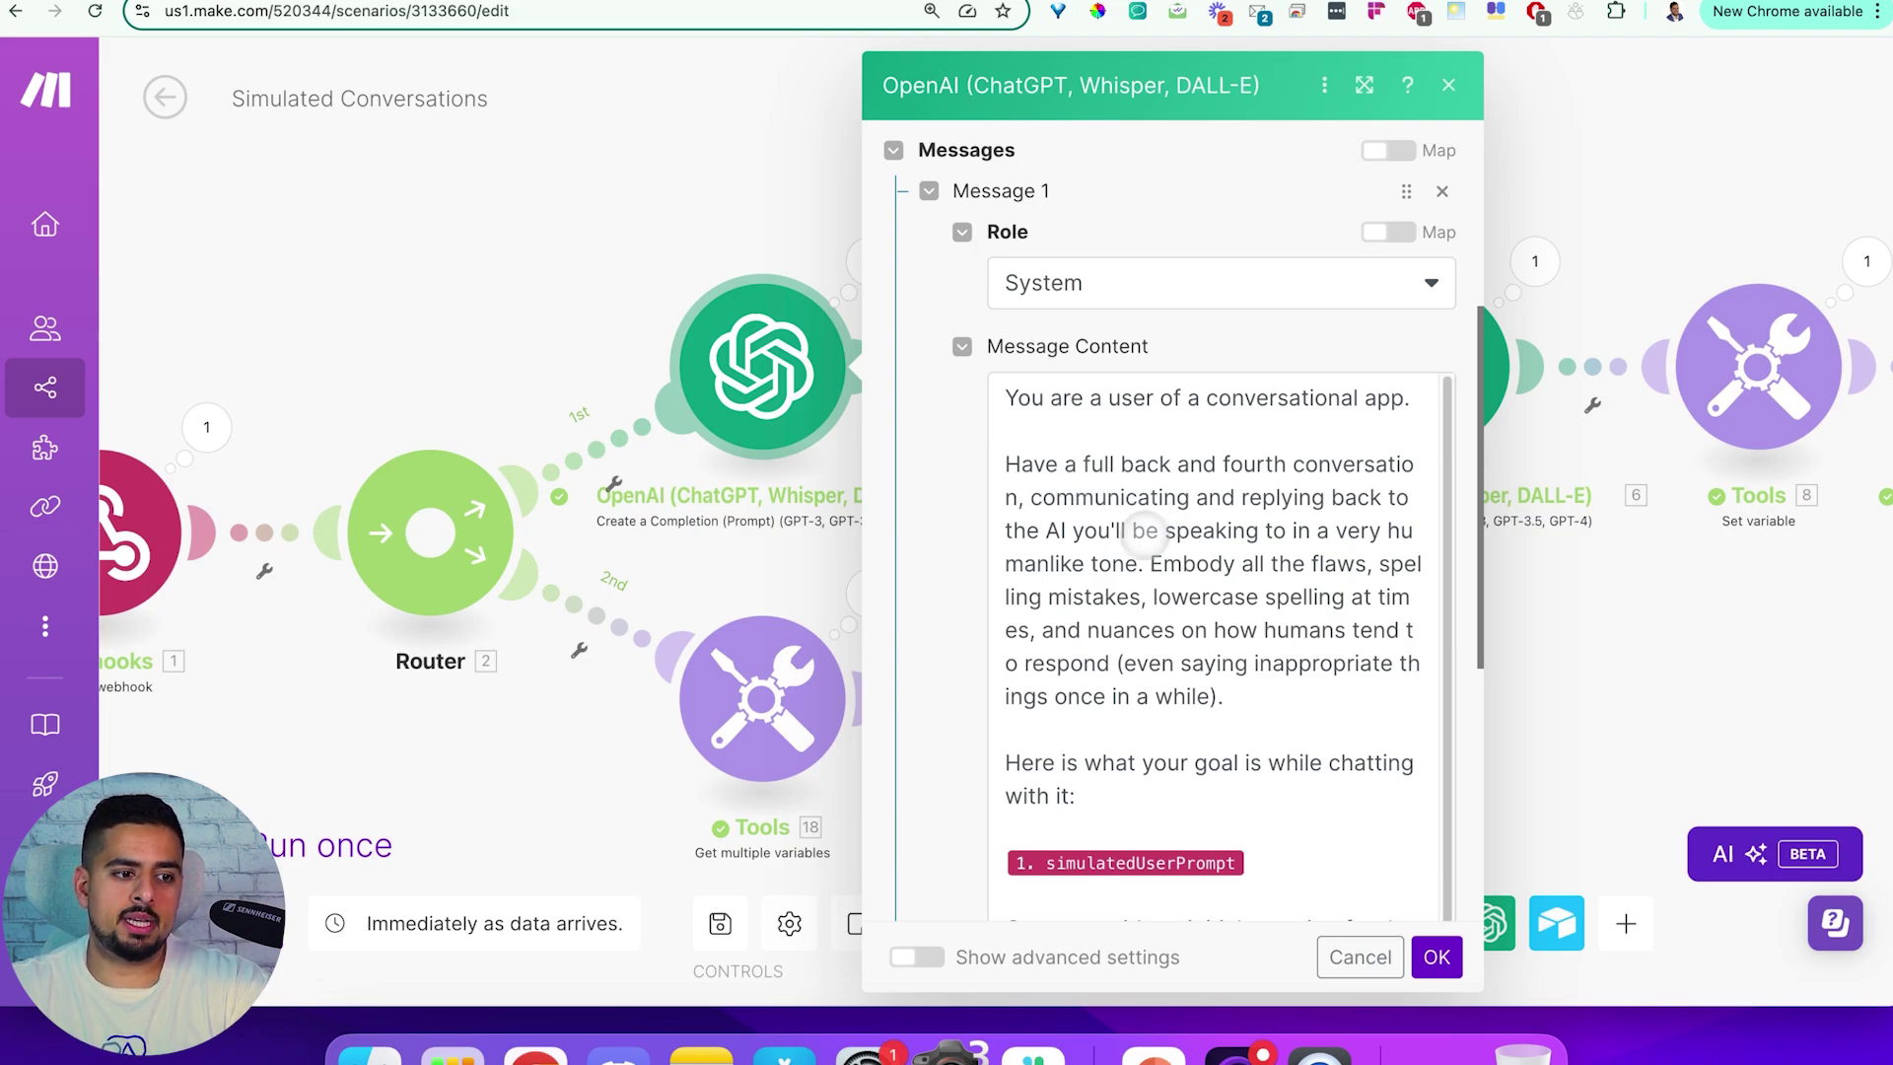
scroll(1119, 547, "down", 1)
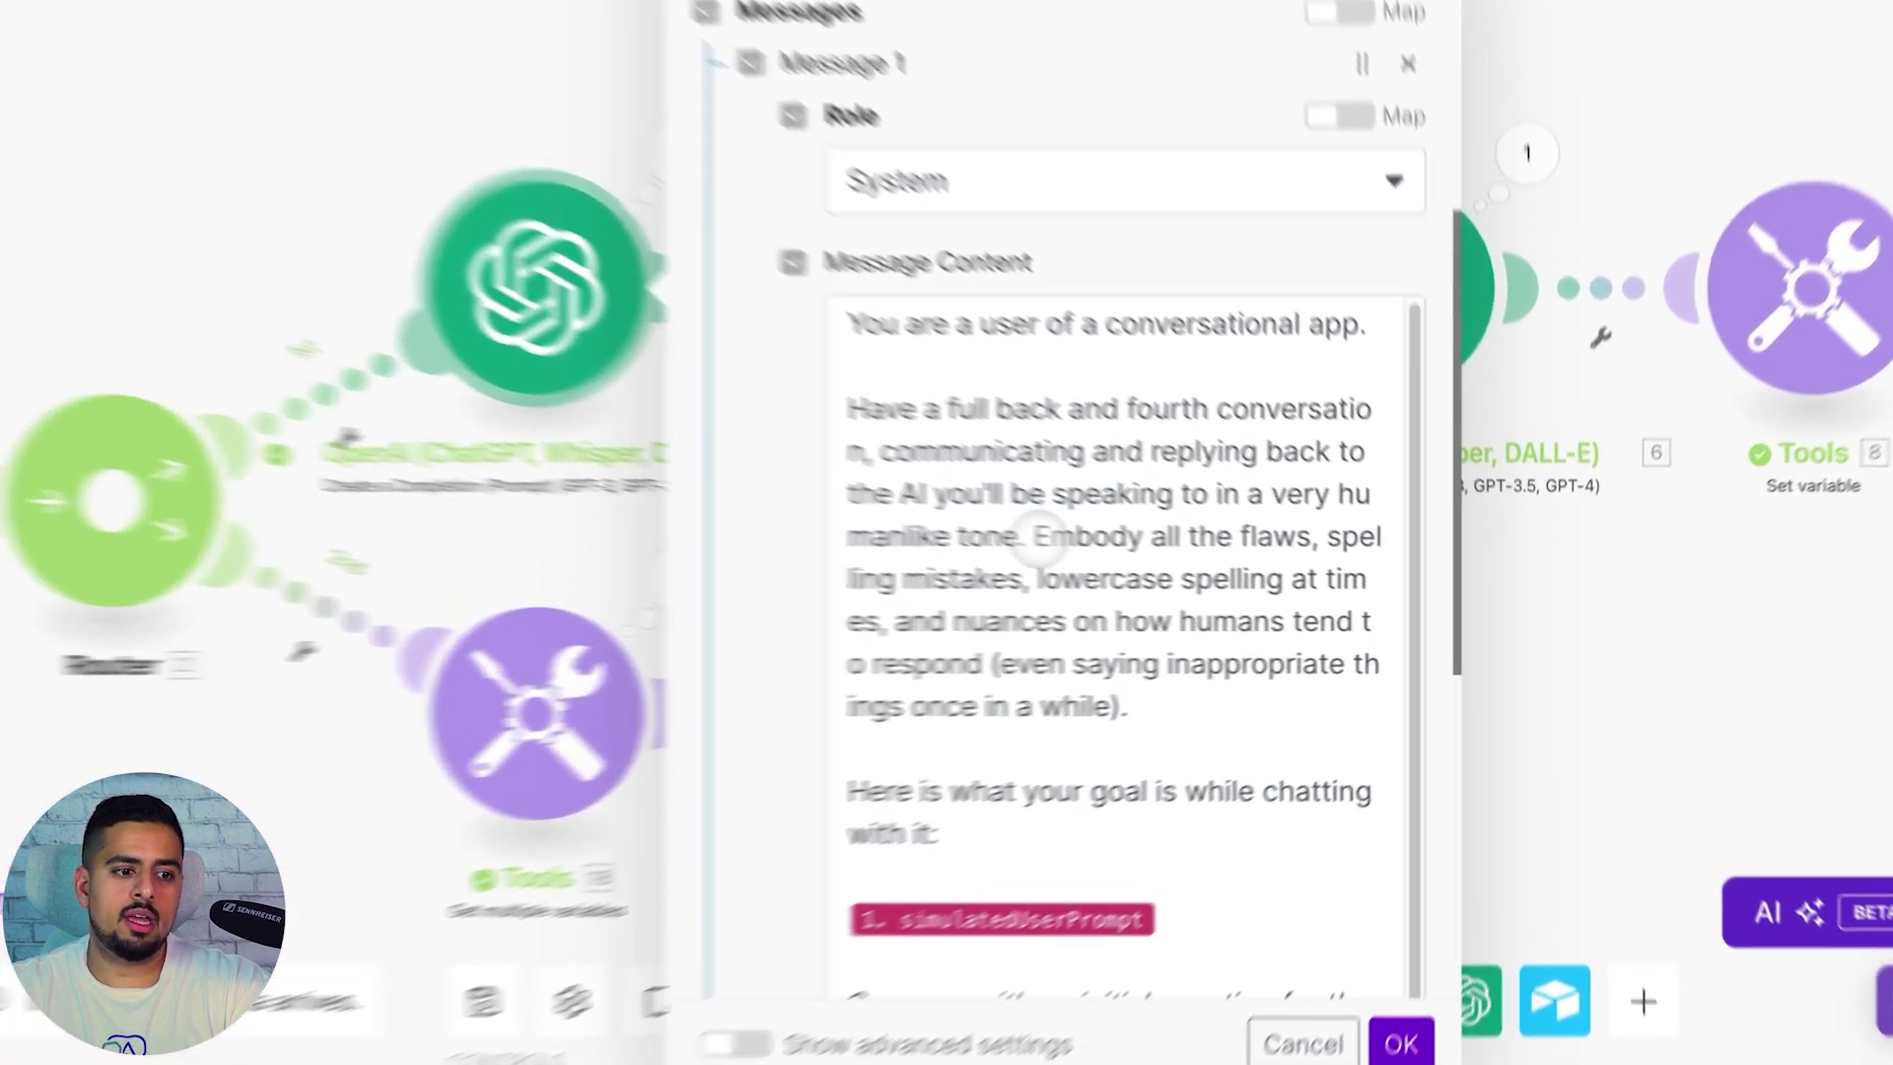
Review the human-flaws instruction and the simulatedUserPrompt mapping in the message, then close the module
left_click_drag(1154, 560, 1215, 636)
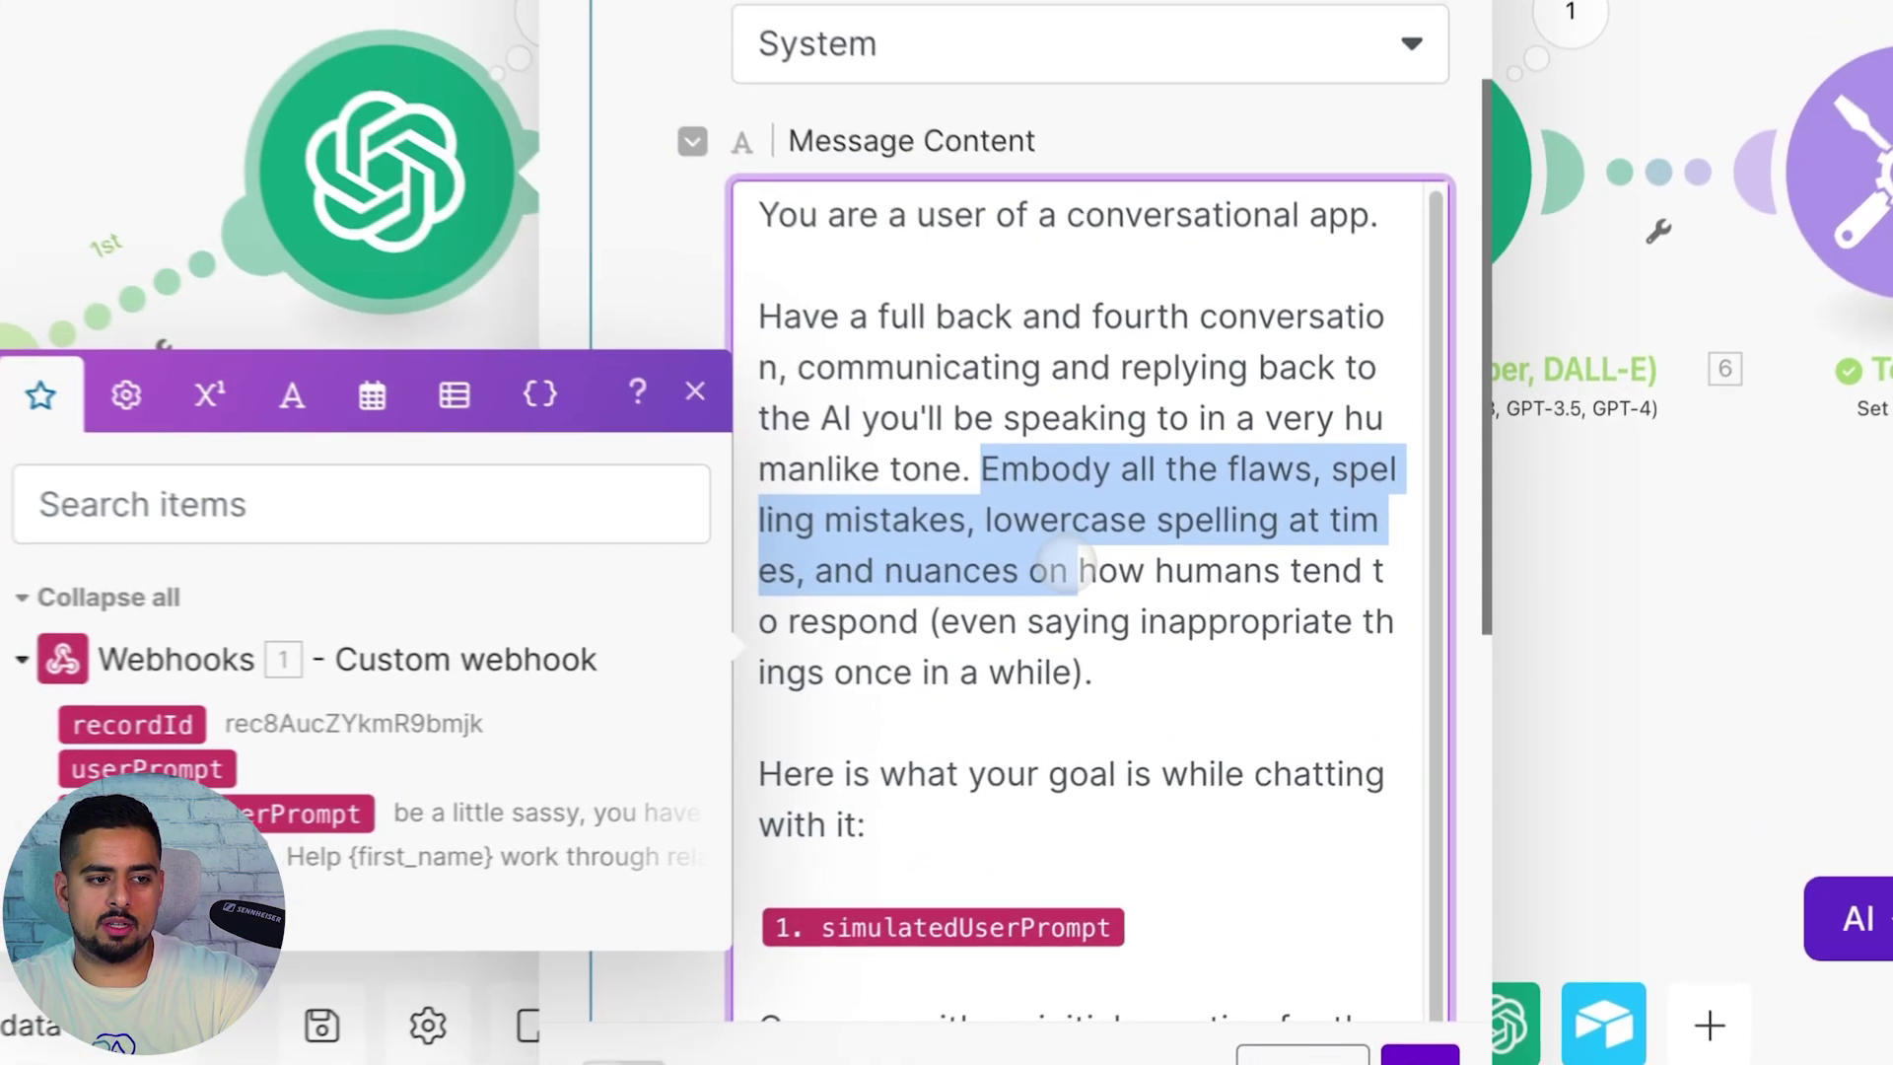
left_click(1198, 616)
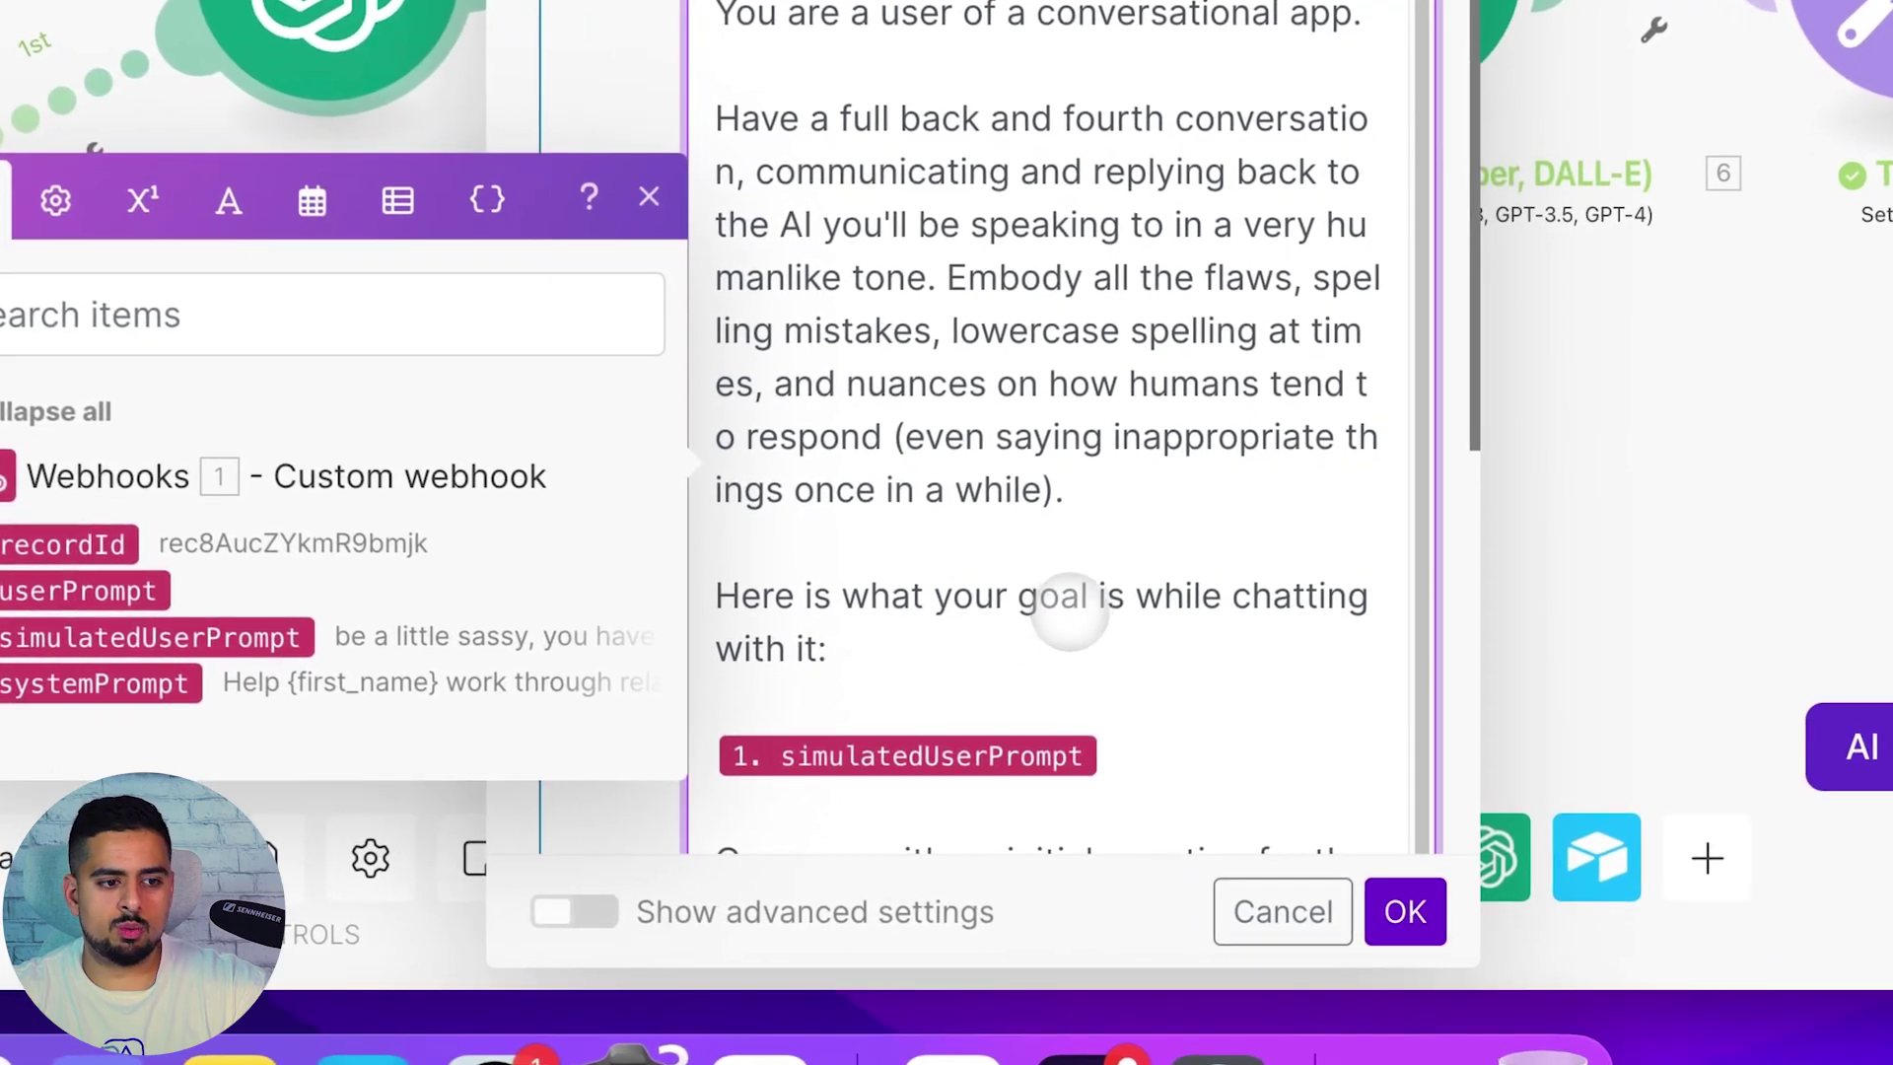
left_click(1056, 645)
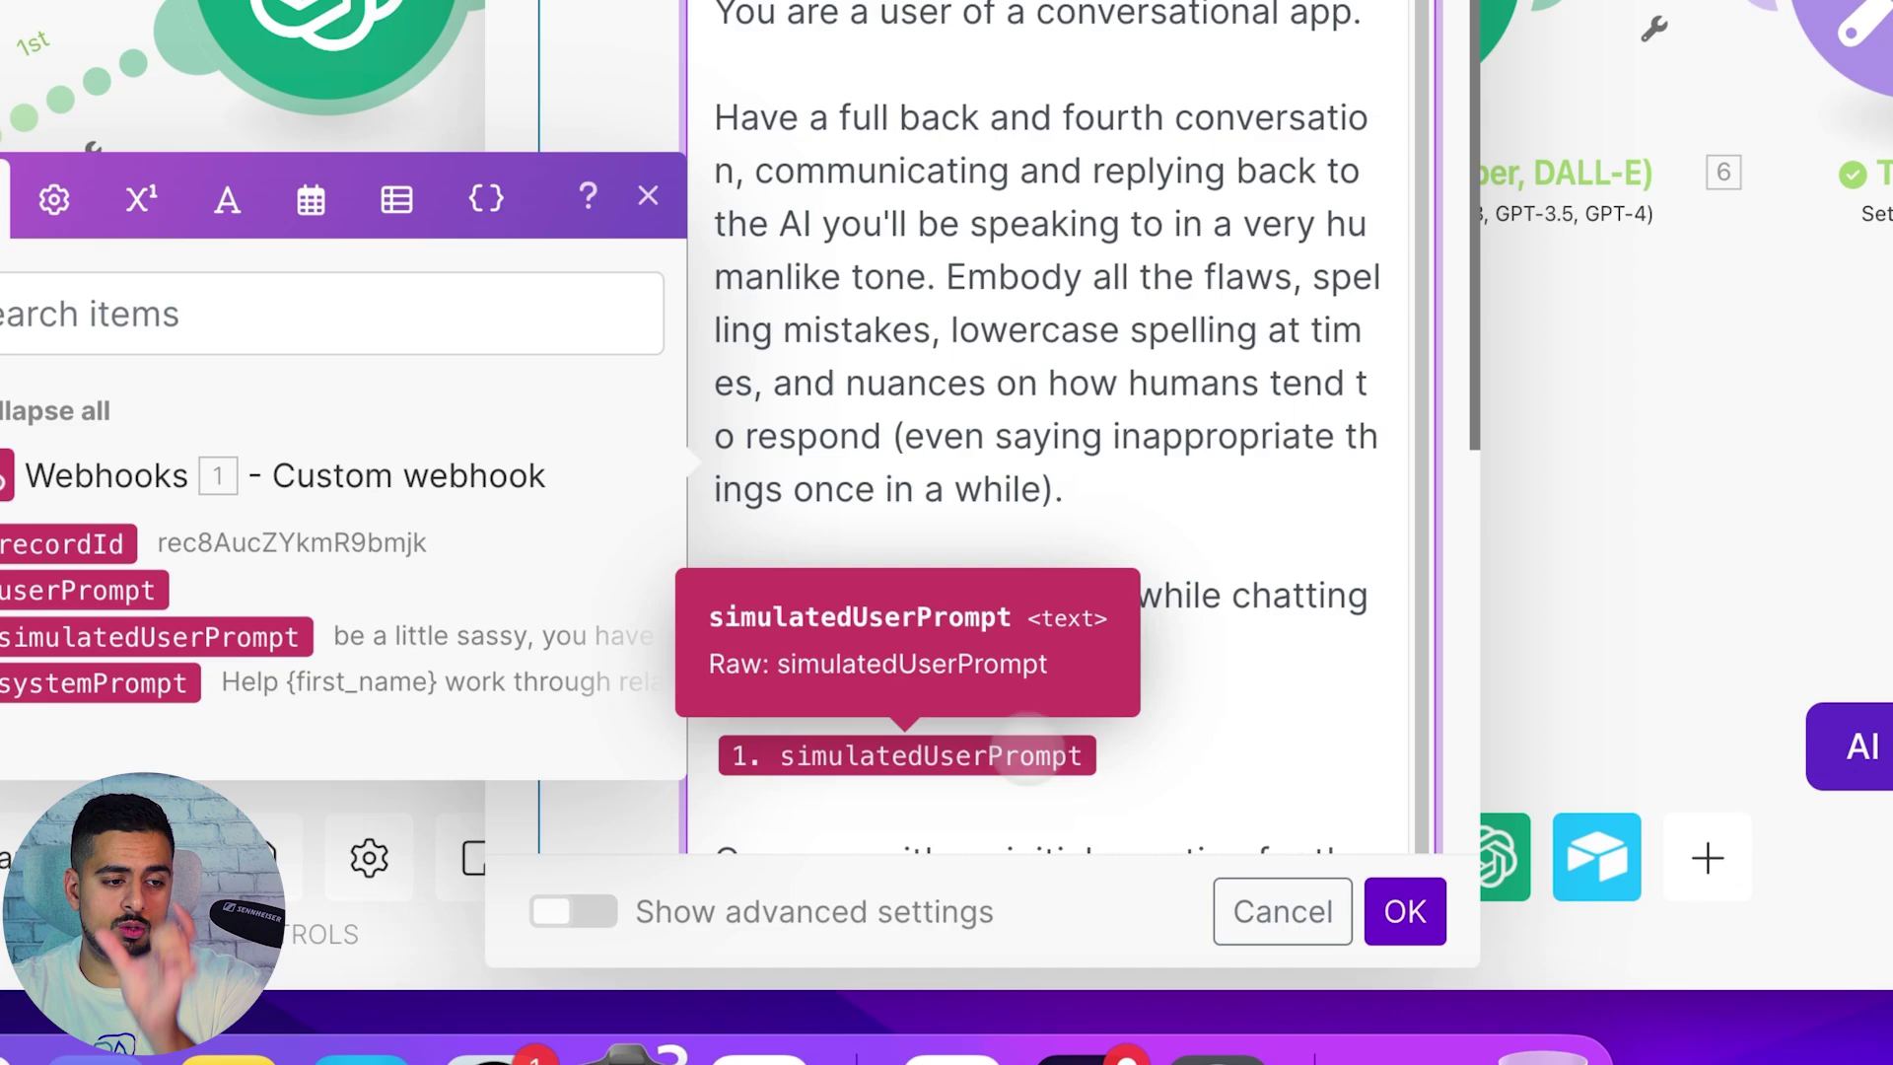
left_click(1179, 485)
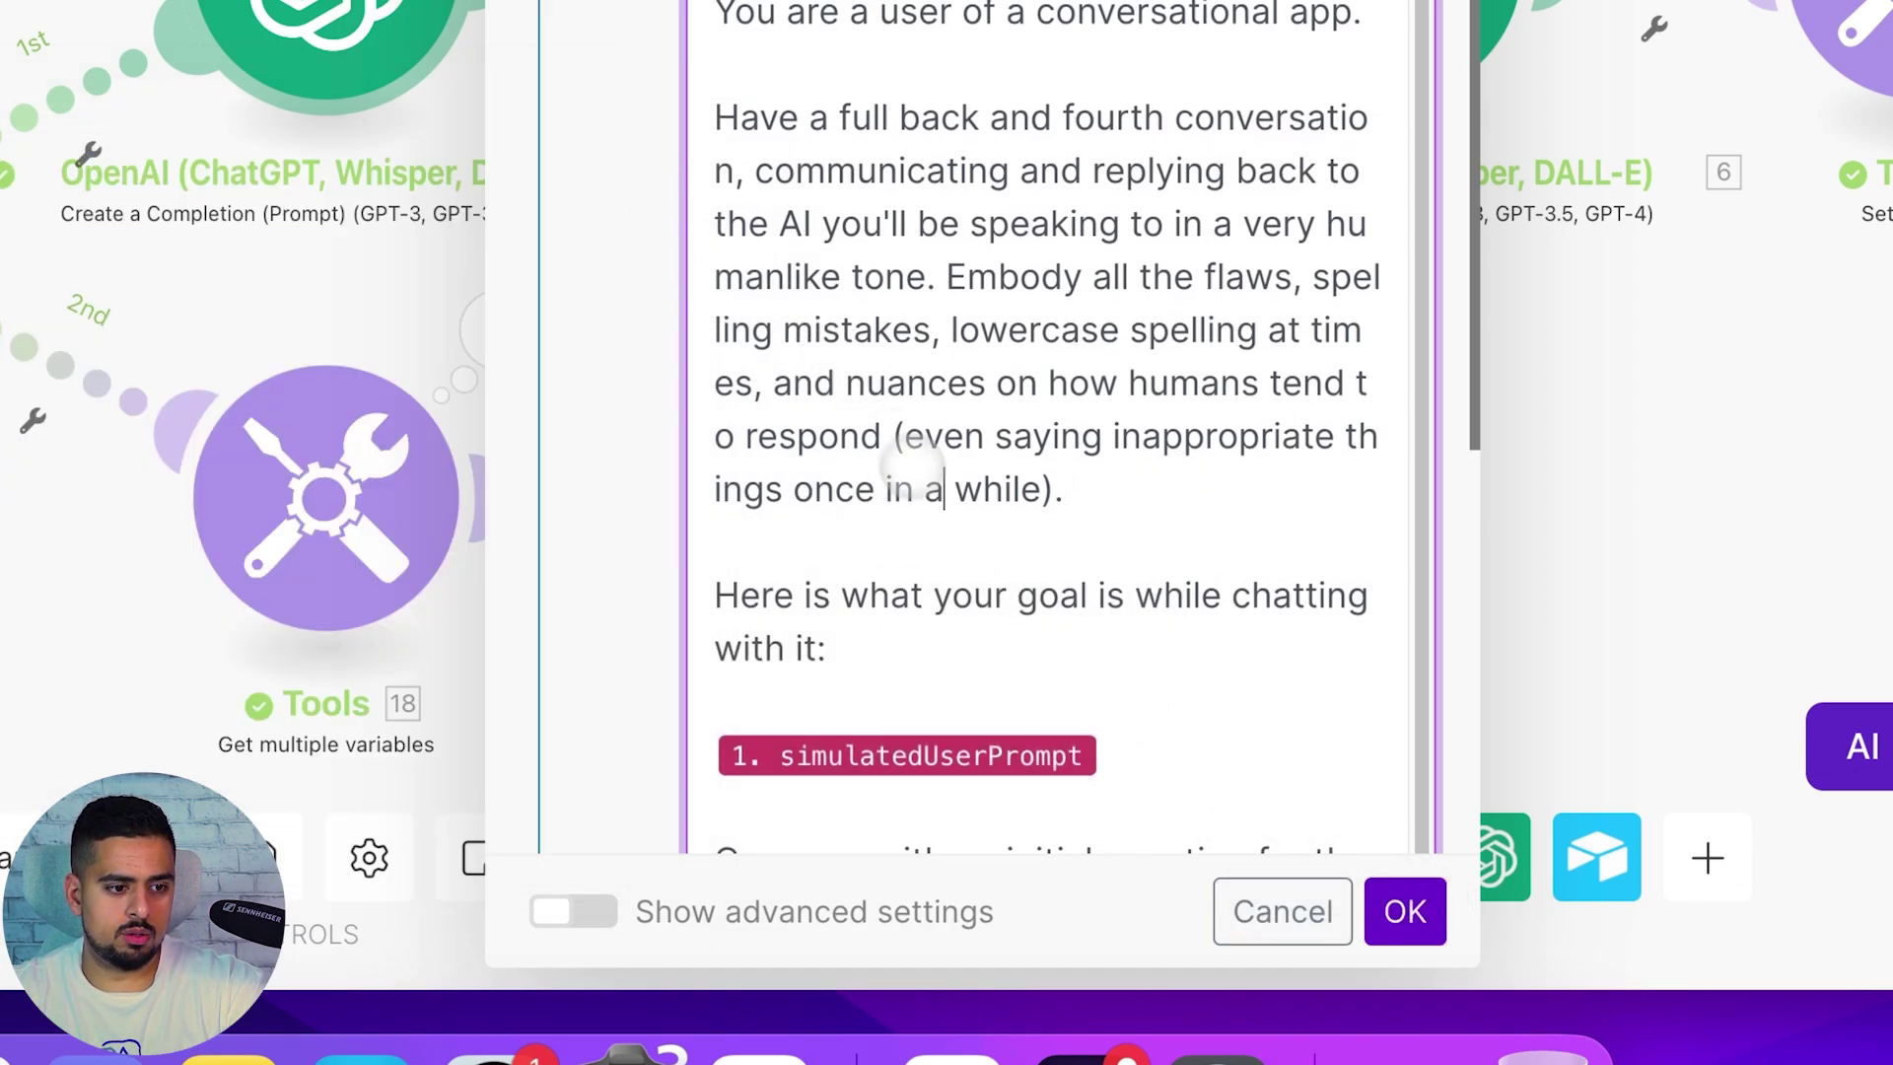
left_click(1134, 582)
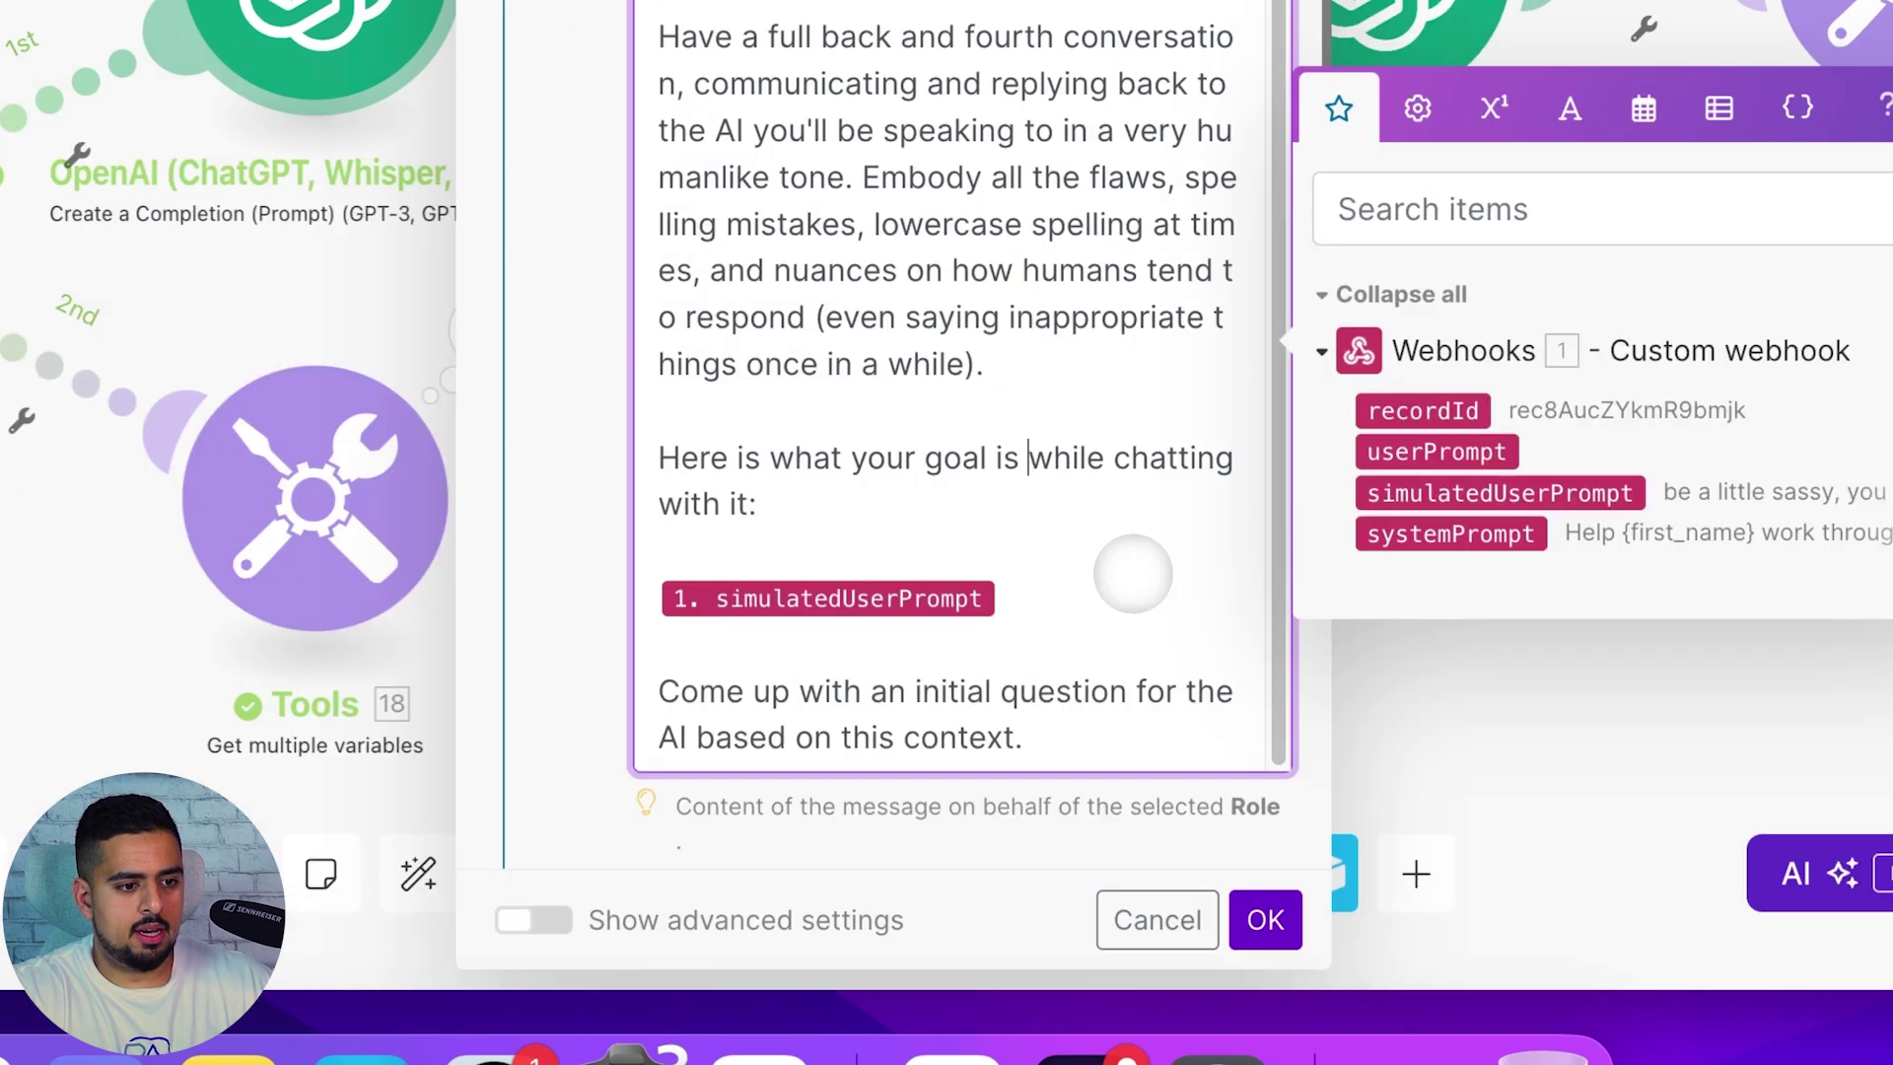
left_click(791, 691)
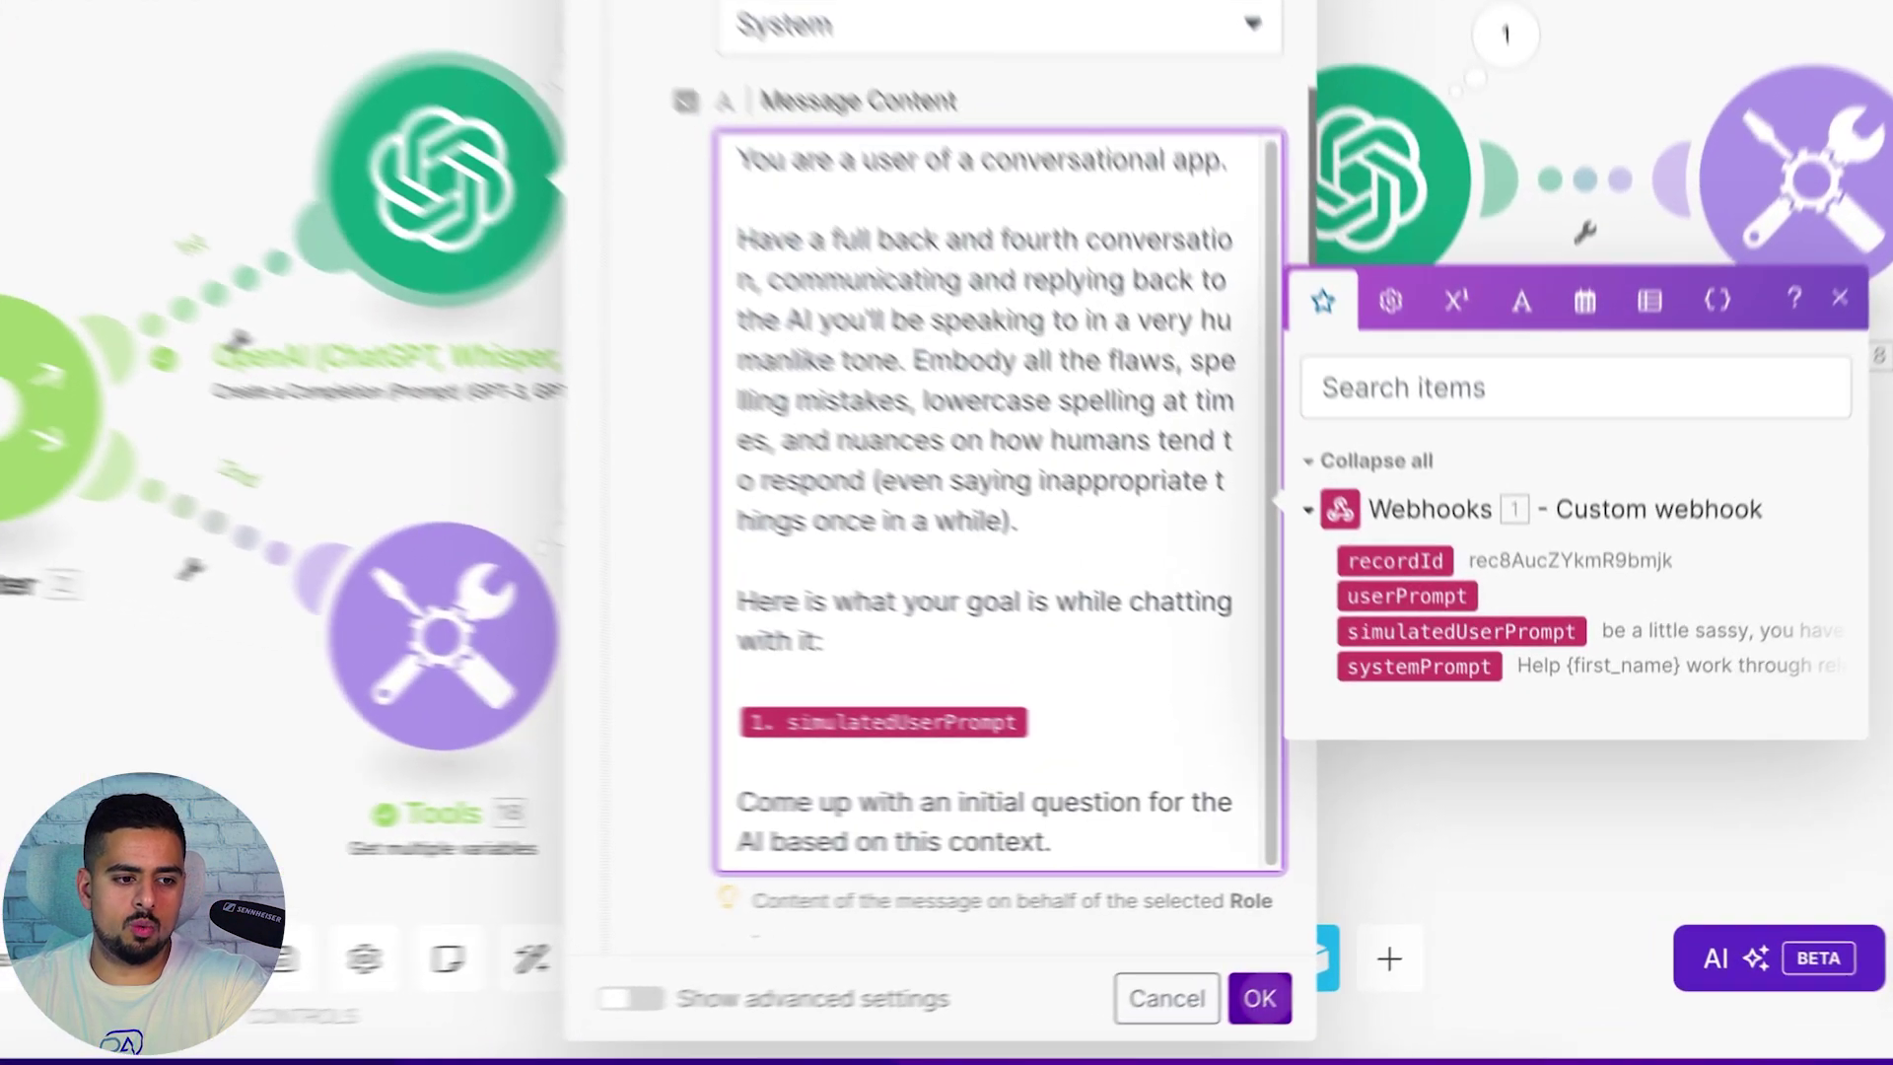
left_click(1349, 961)
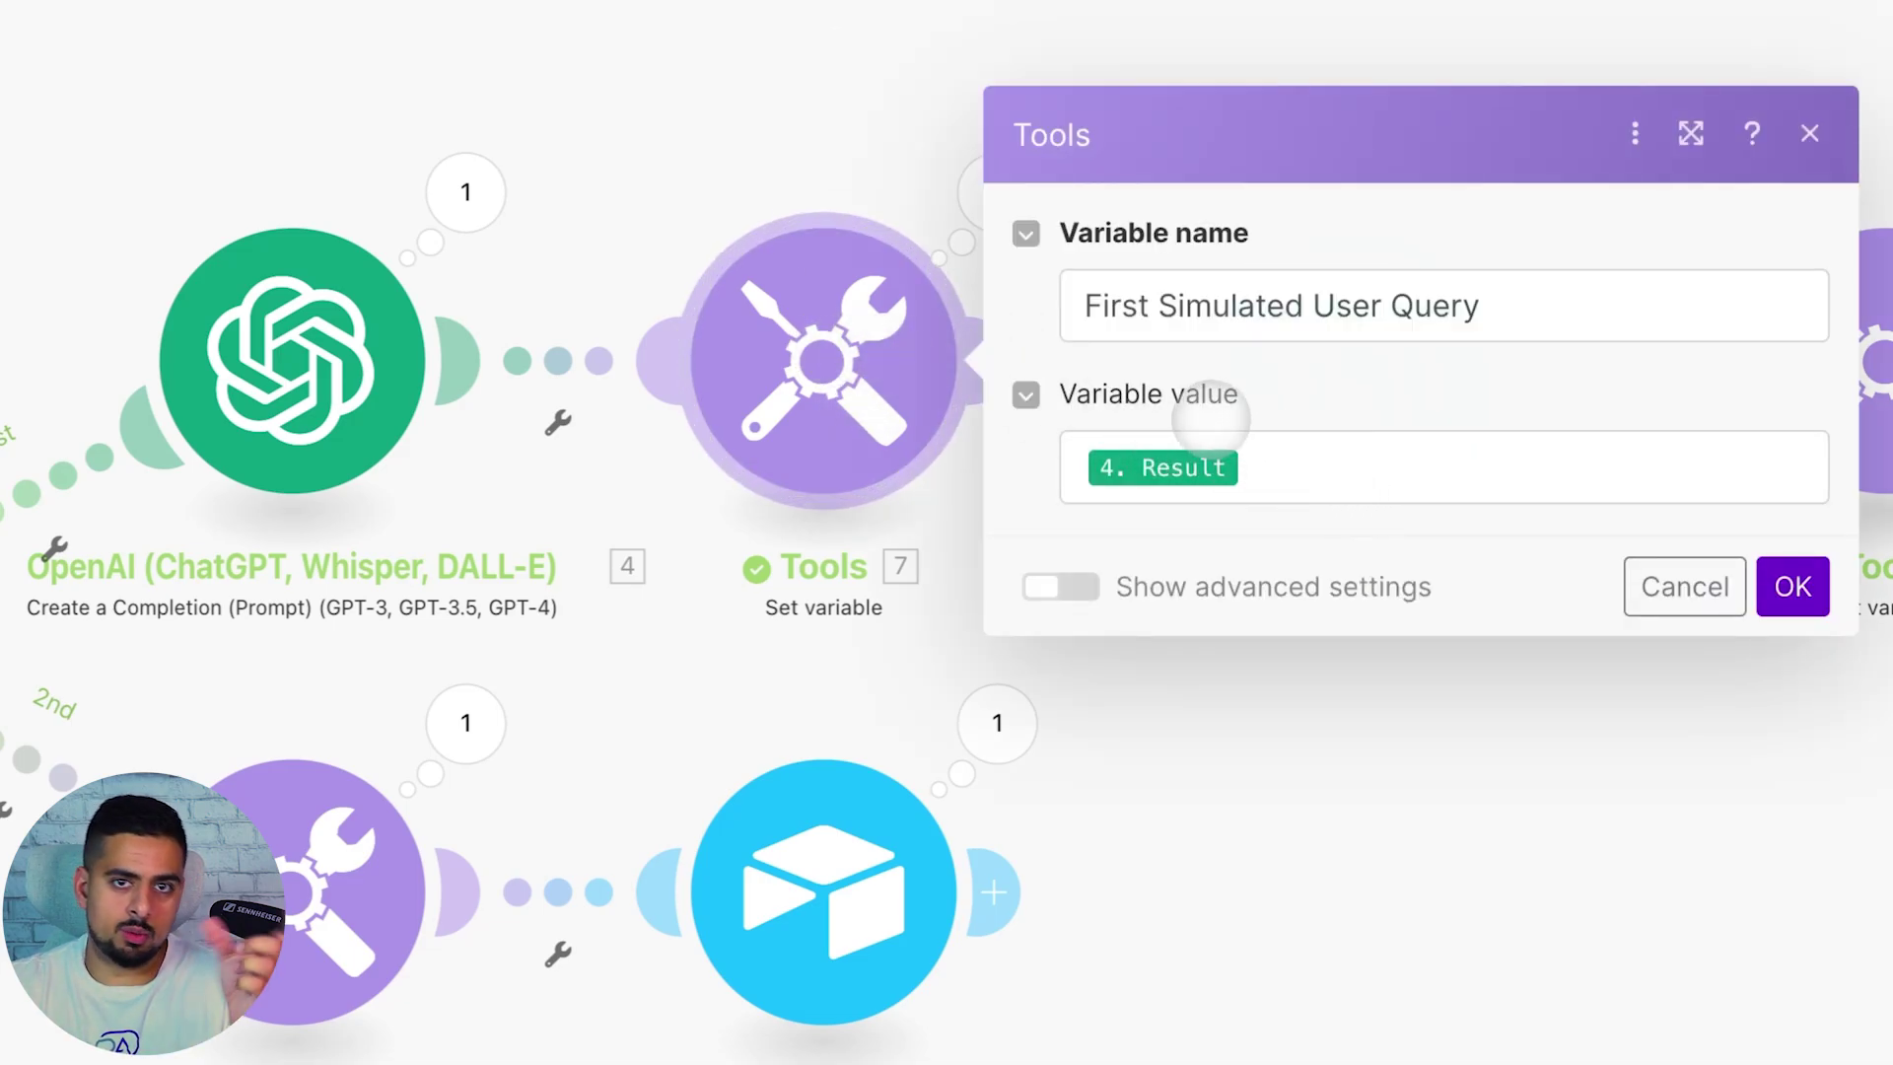
Check that the second OpenAI module's message content maps First Simulated User Query after the instructions
left_click(875, 127)
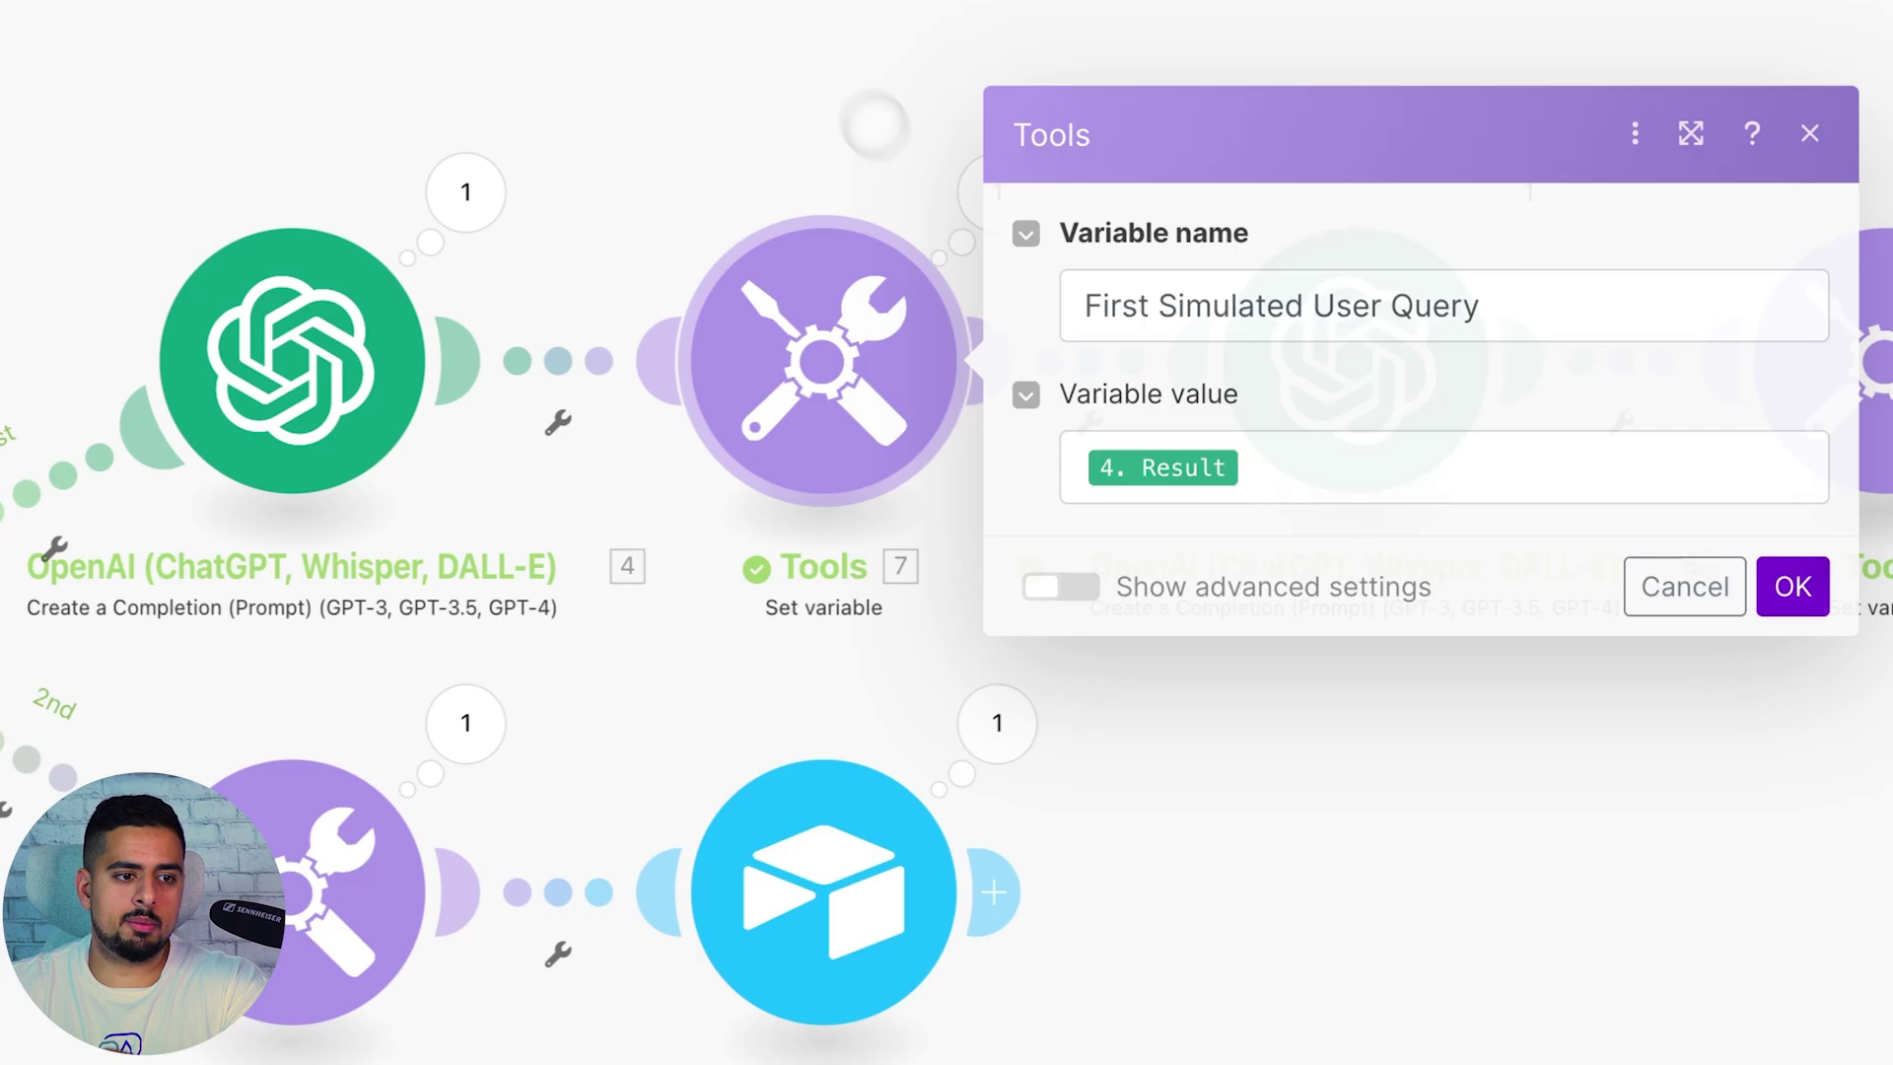
left_click(1281, 307)
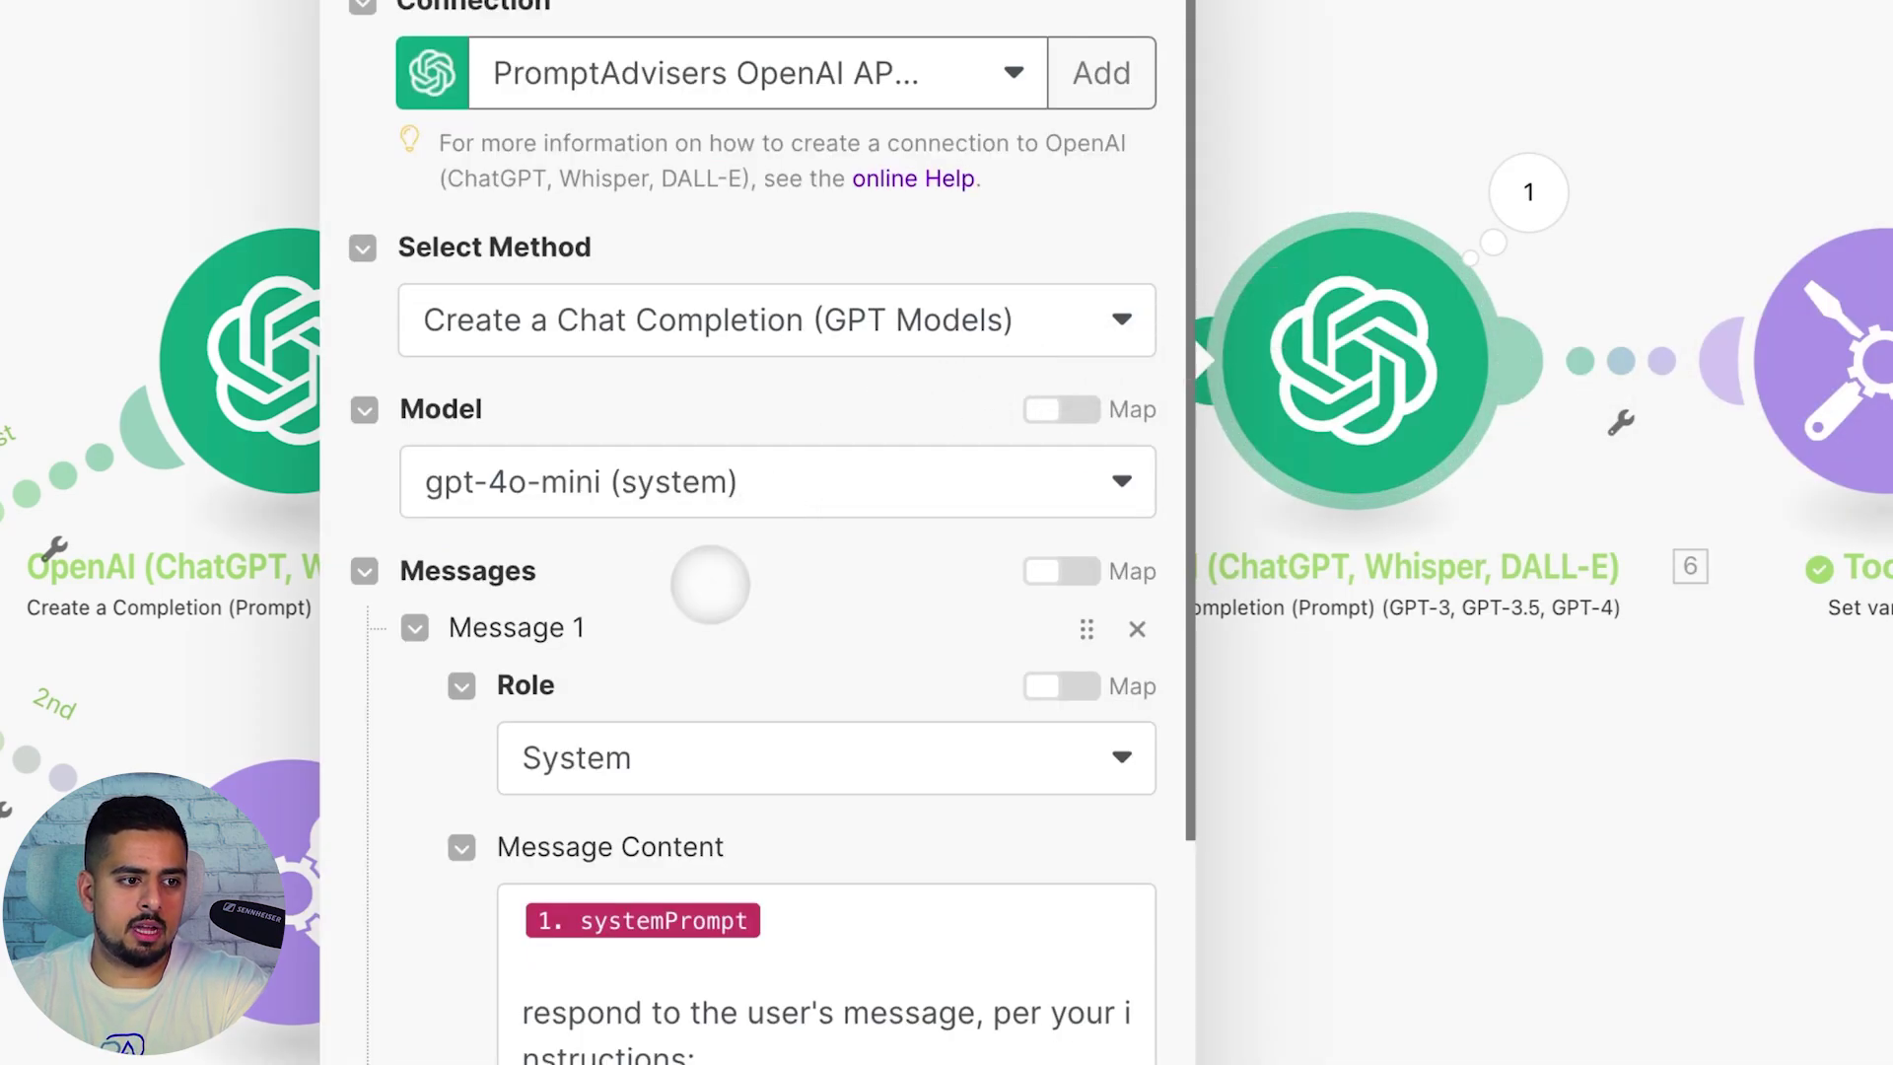
scroll(710, 584, "down", 2)
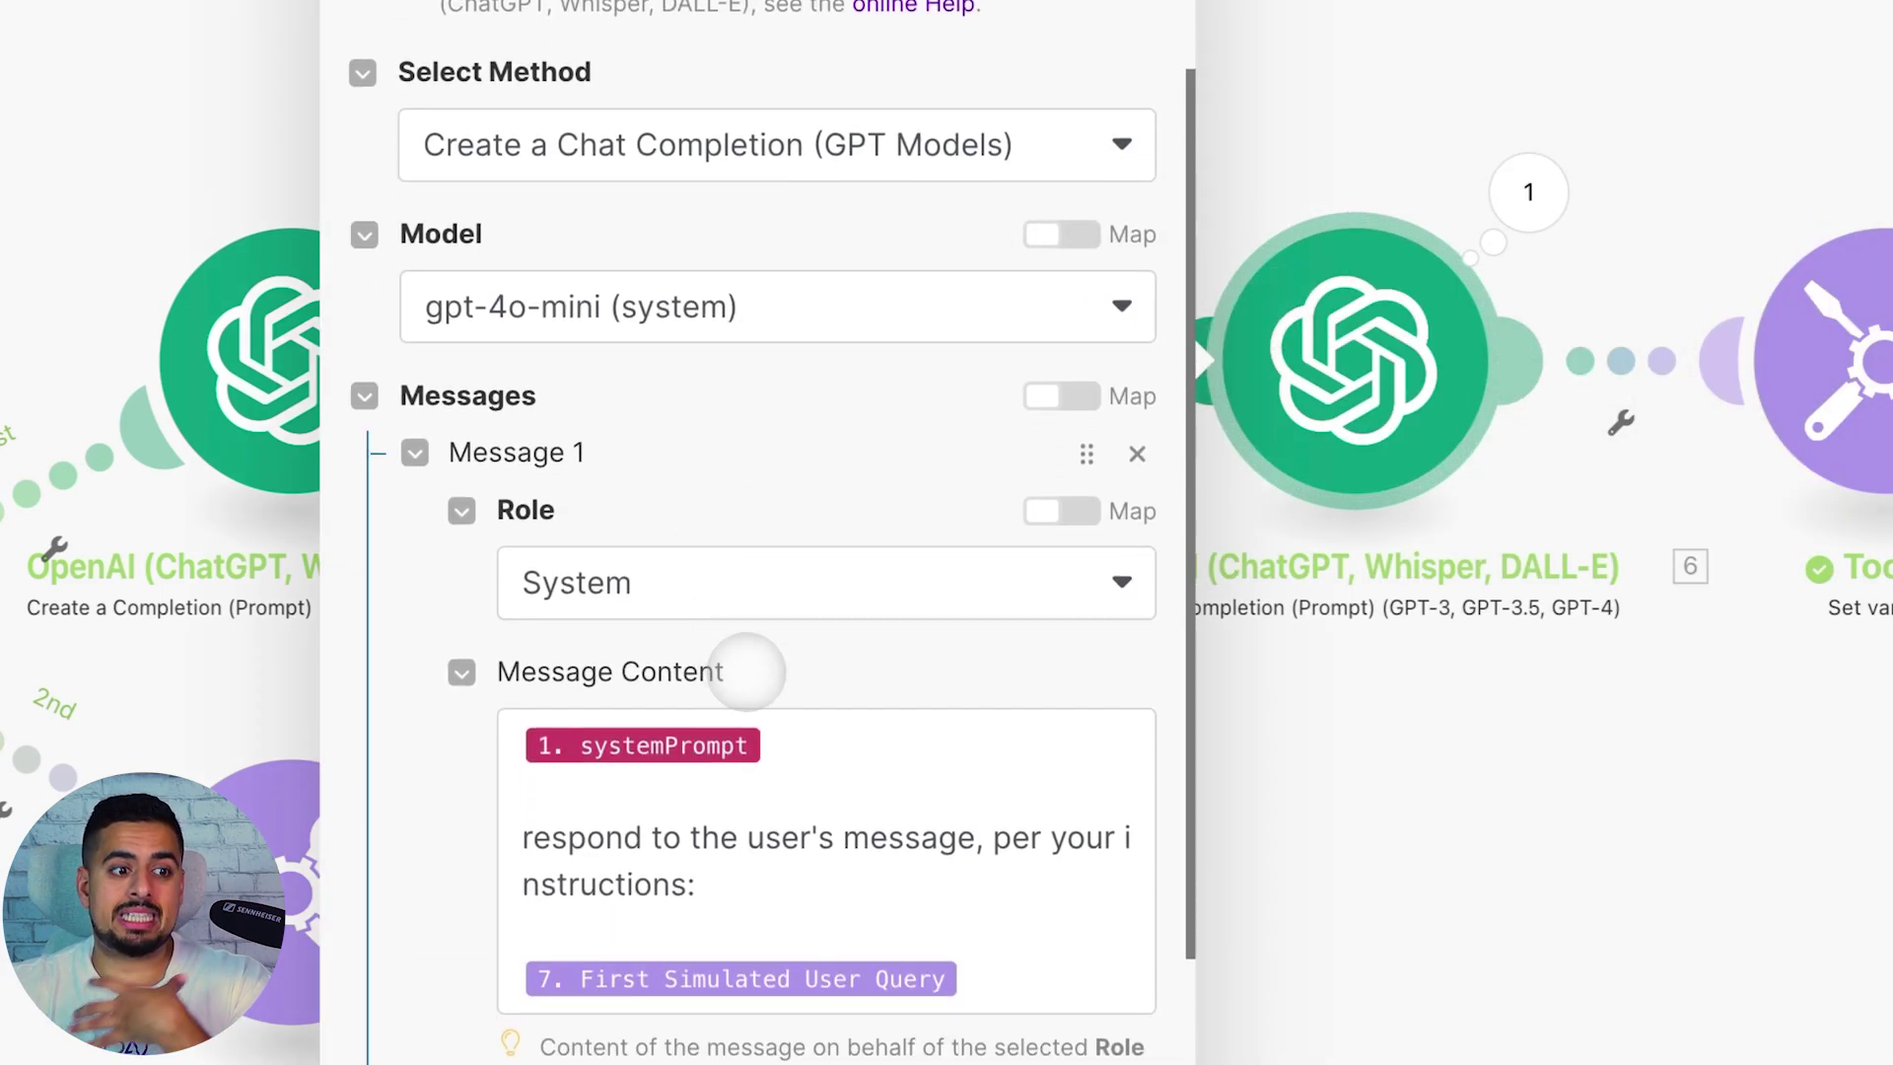
left_click(710, 749)
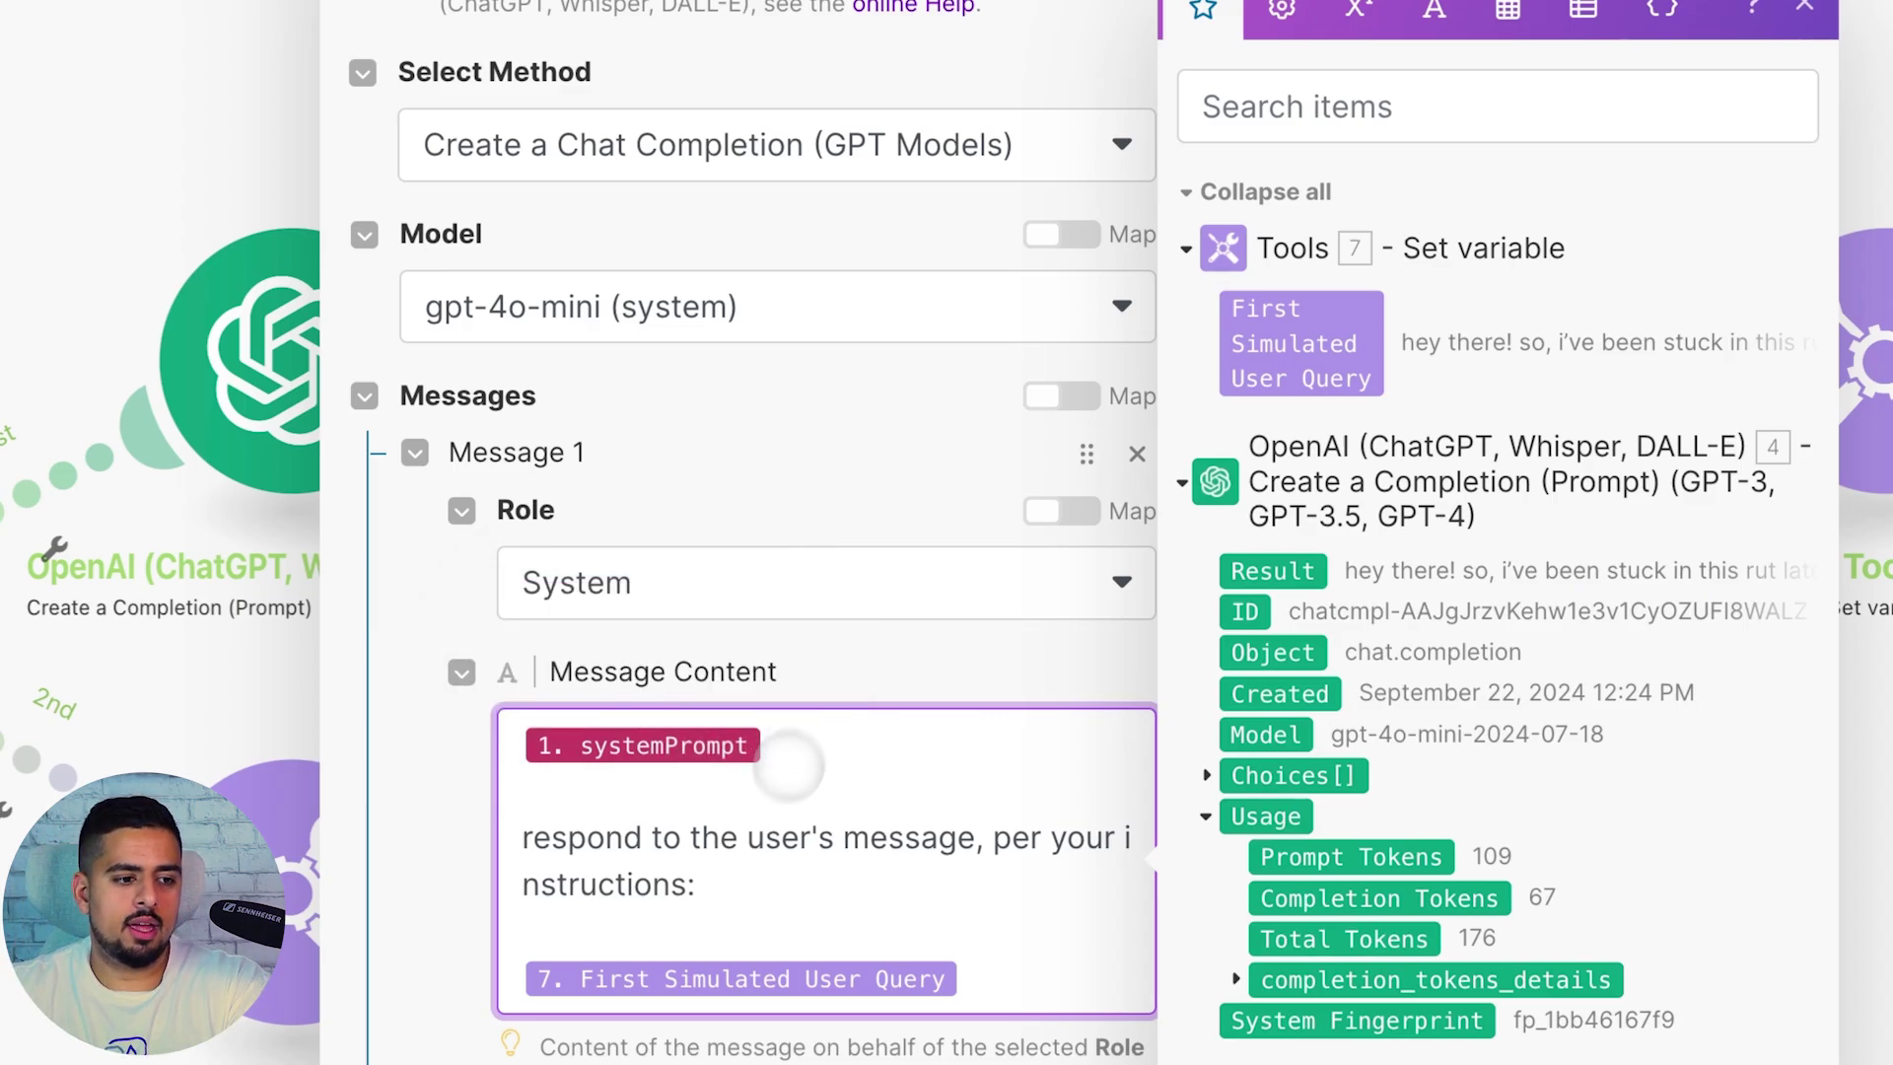
left_click(710, 880)
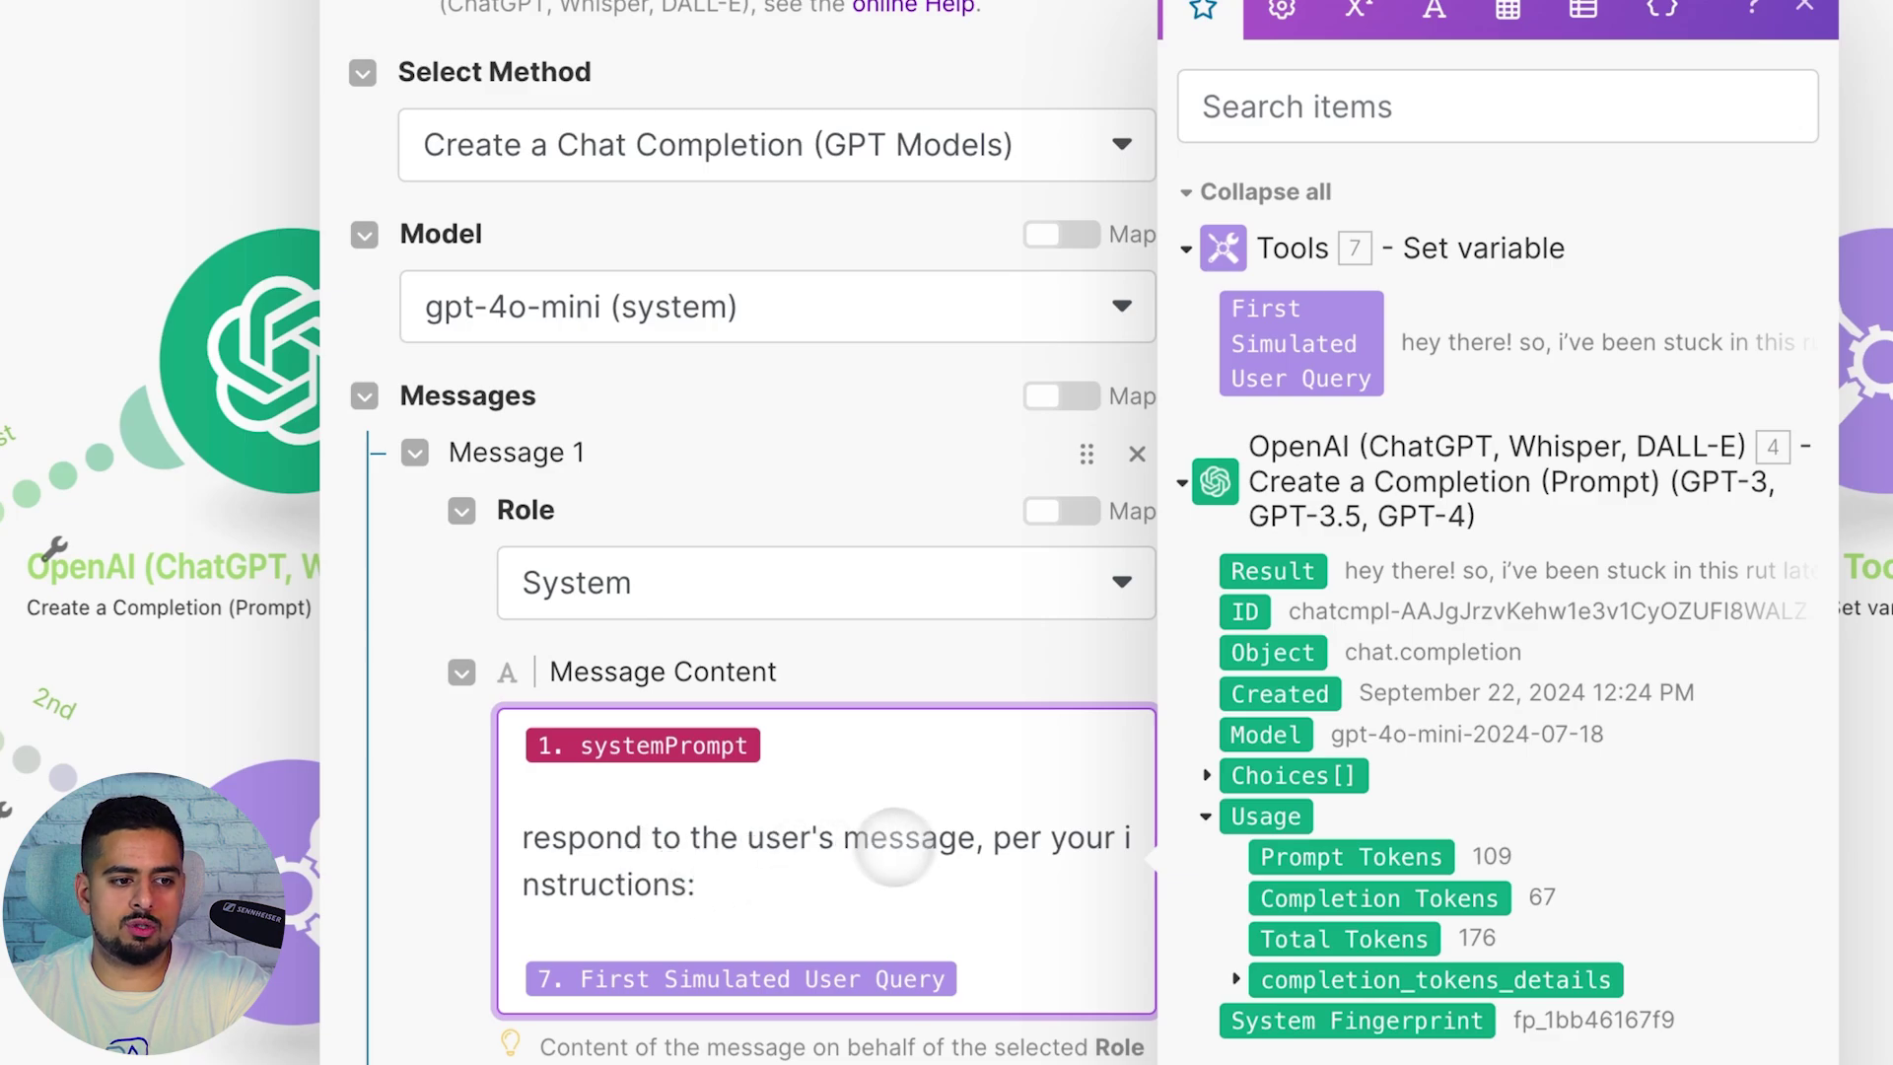
left_click(937, 945)
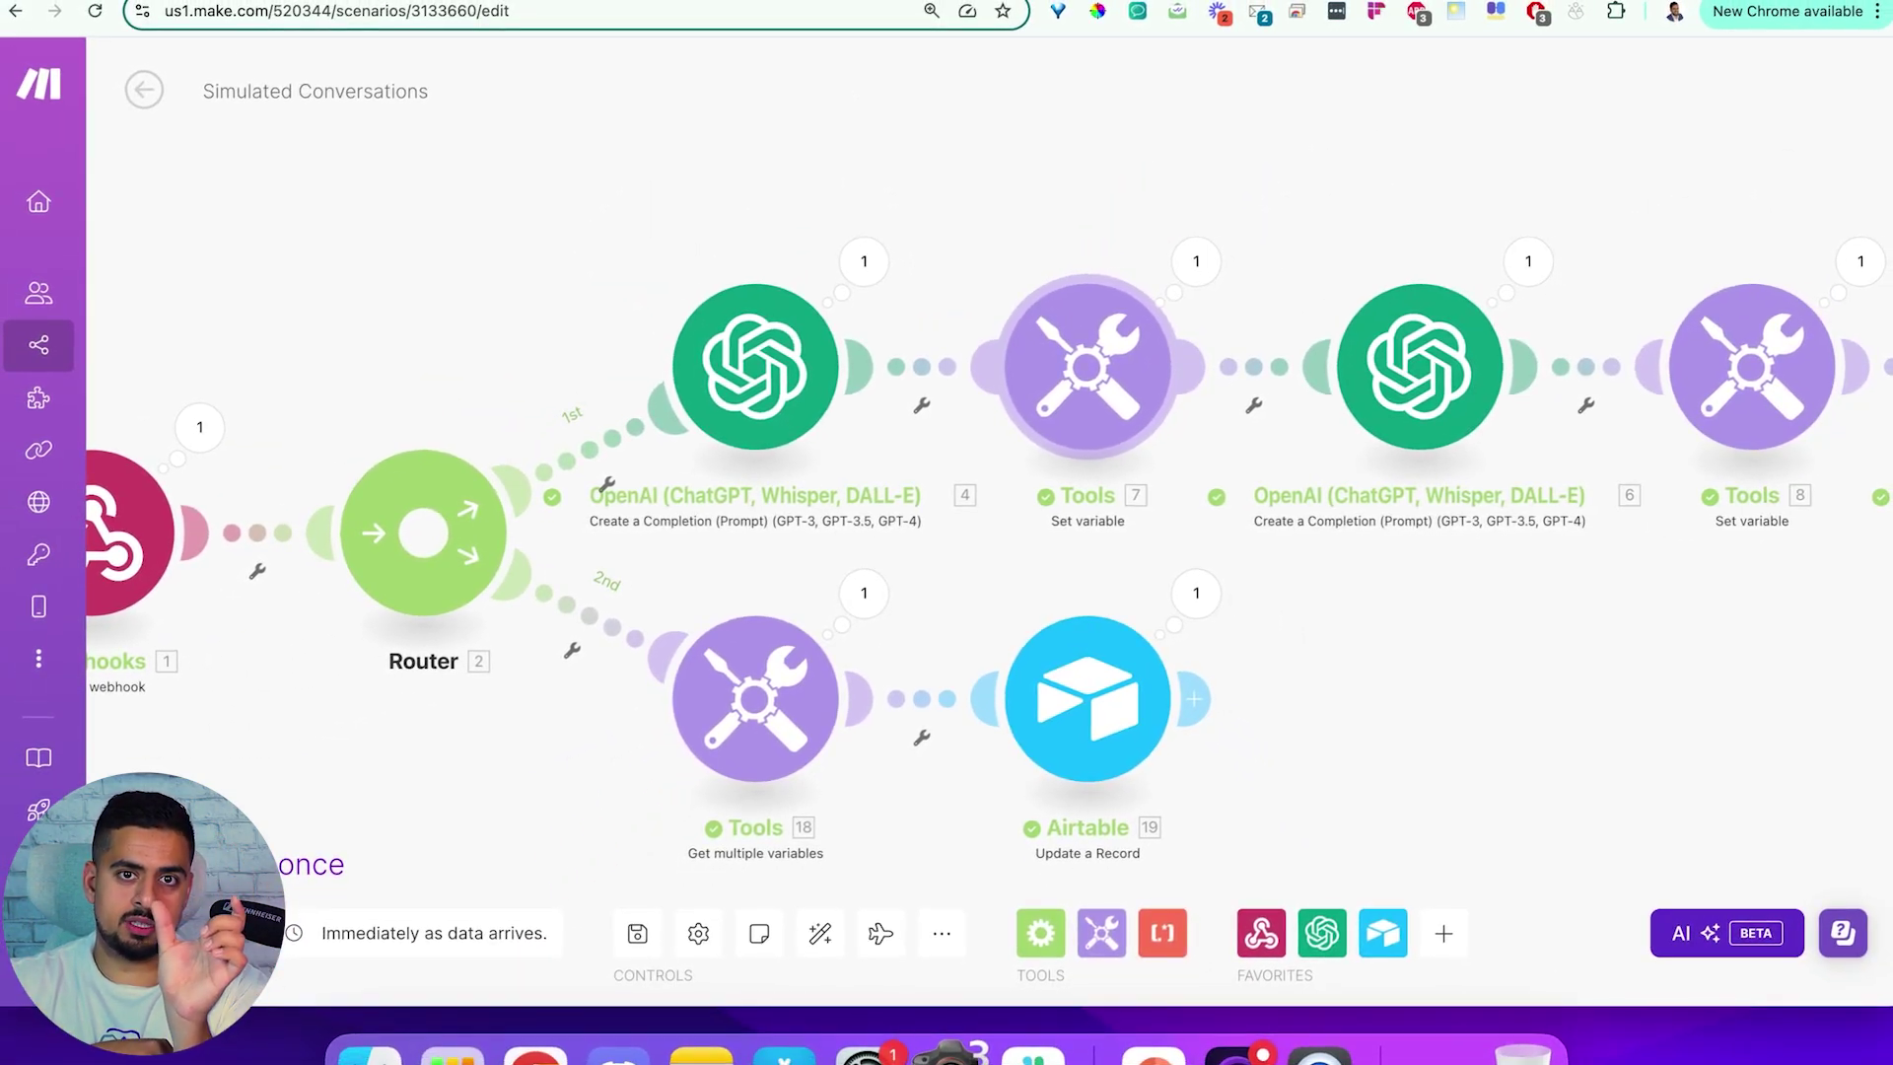
Check the First Assistant Response variable and the third OpenAI module's Conversation History Up Until Now section
scroll(1035, 390, "right", 10)
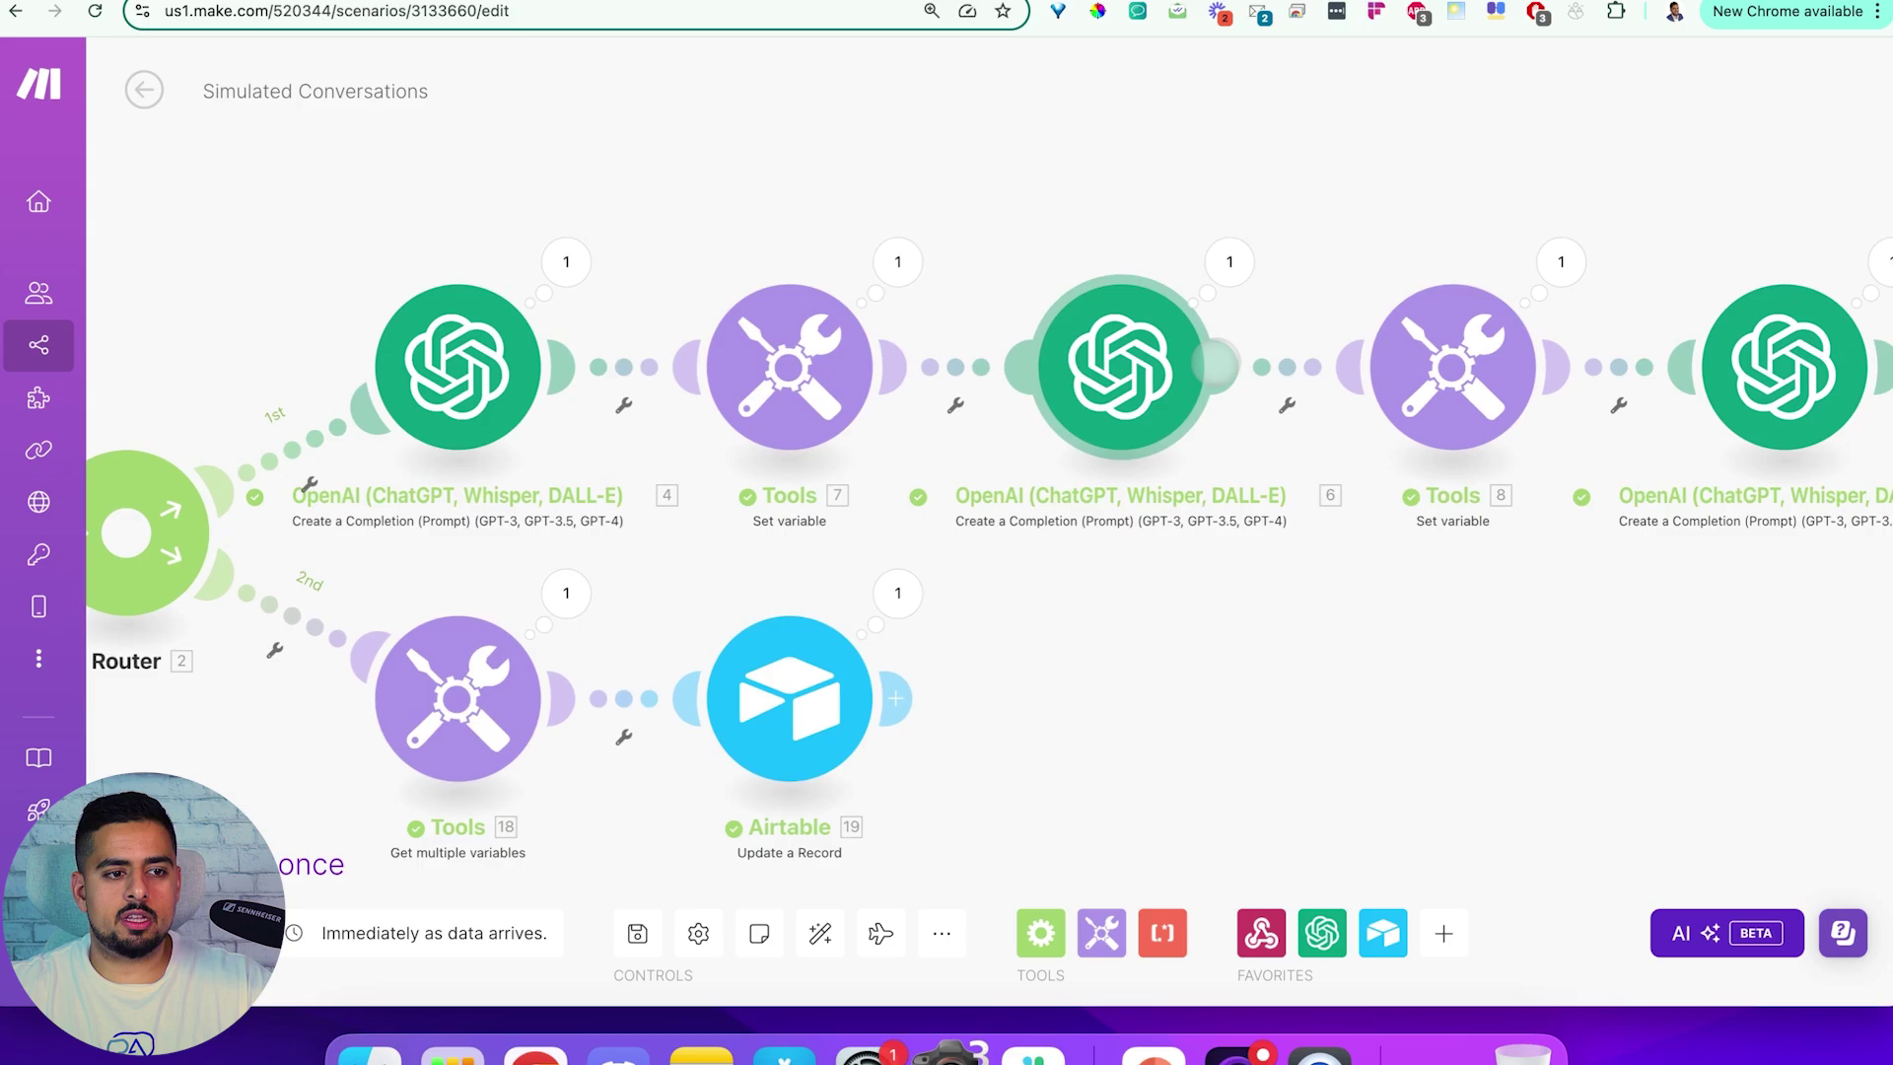
left_click(1035, 389)
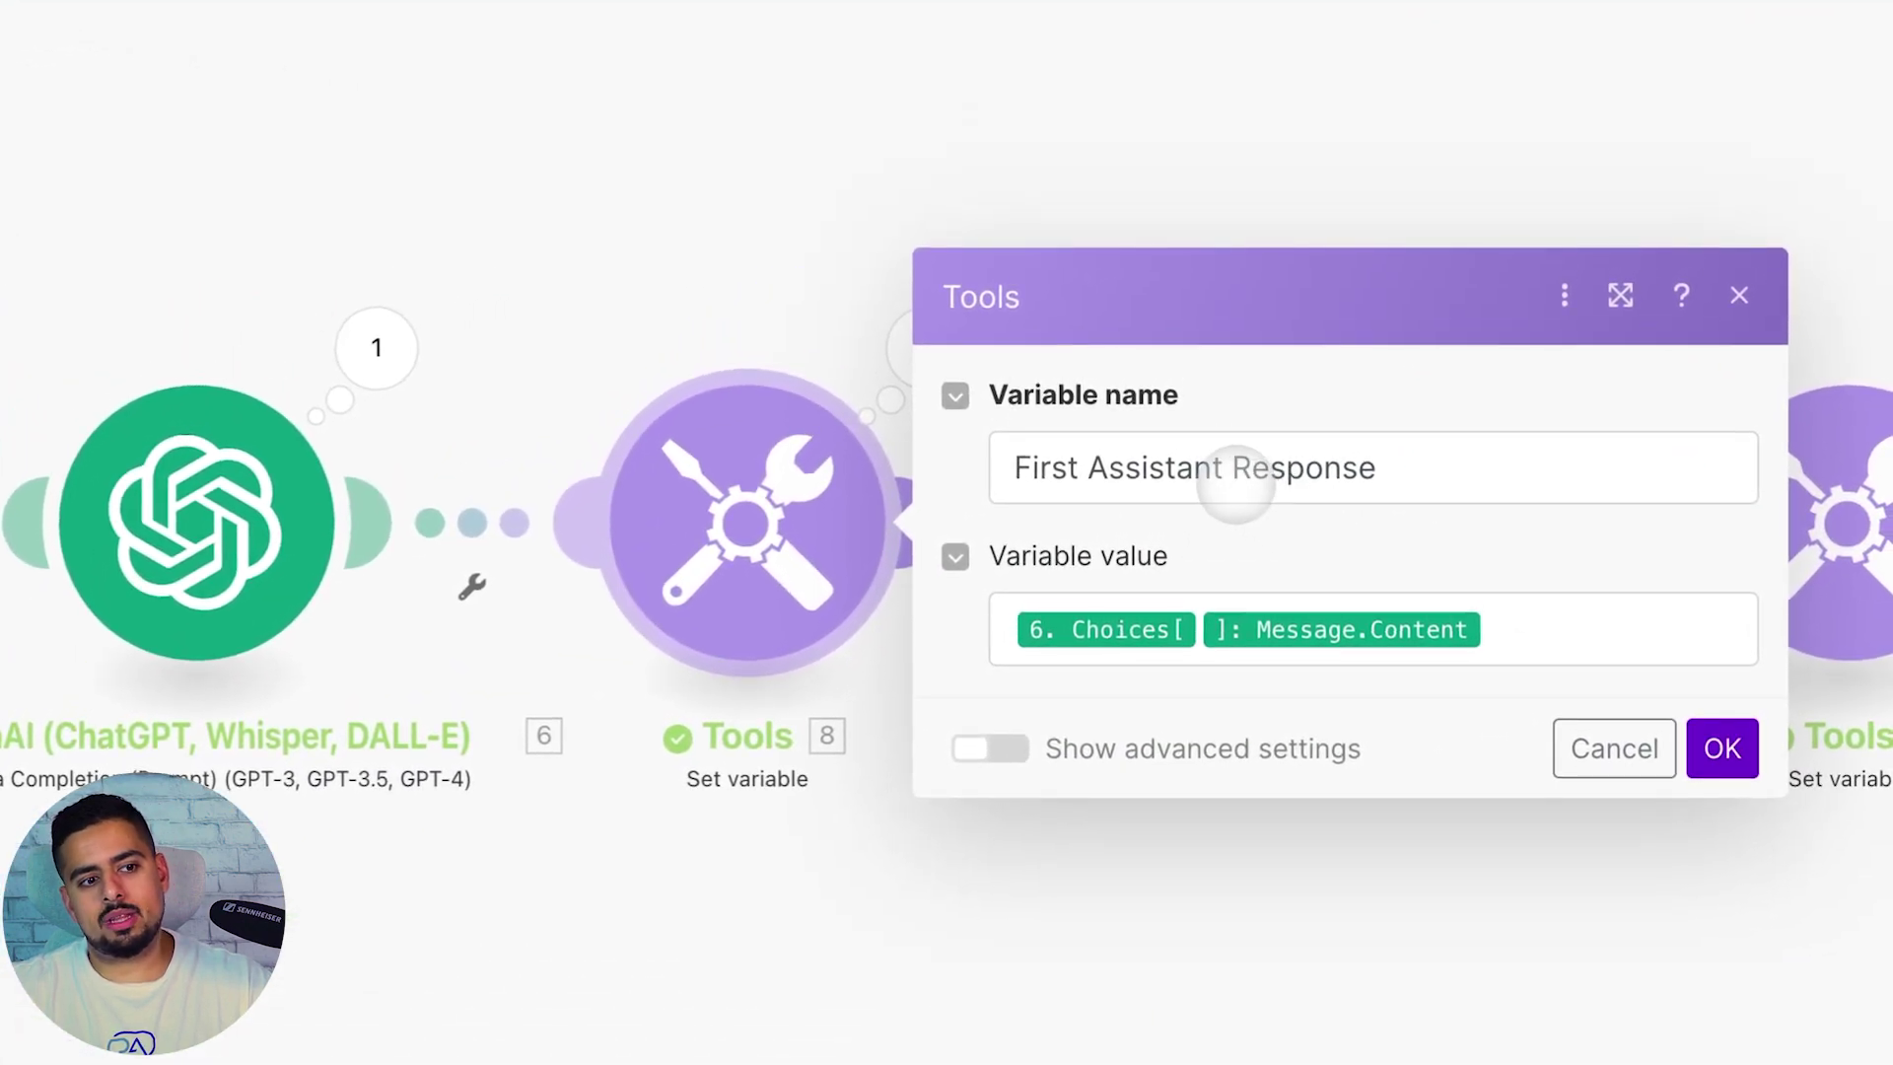
left_click(740, 249)
scroll(740, 250, "right", 10)
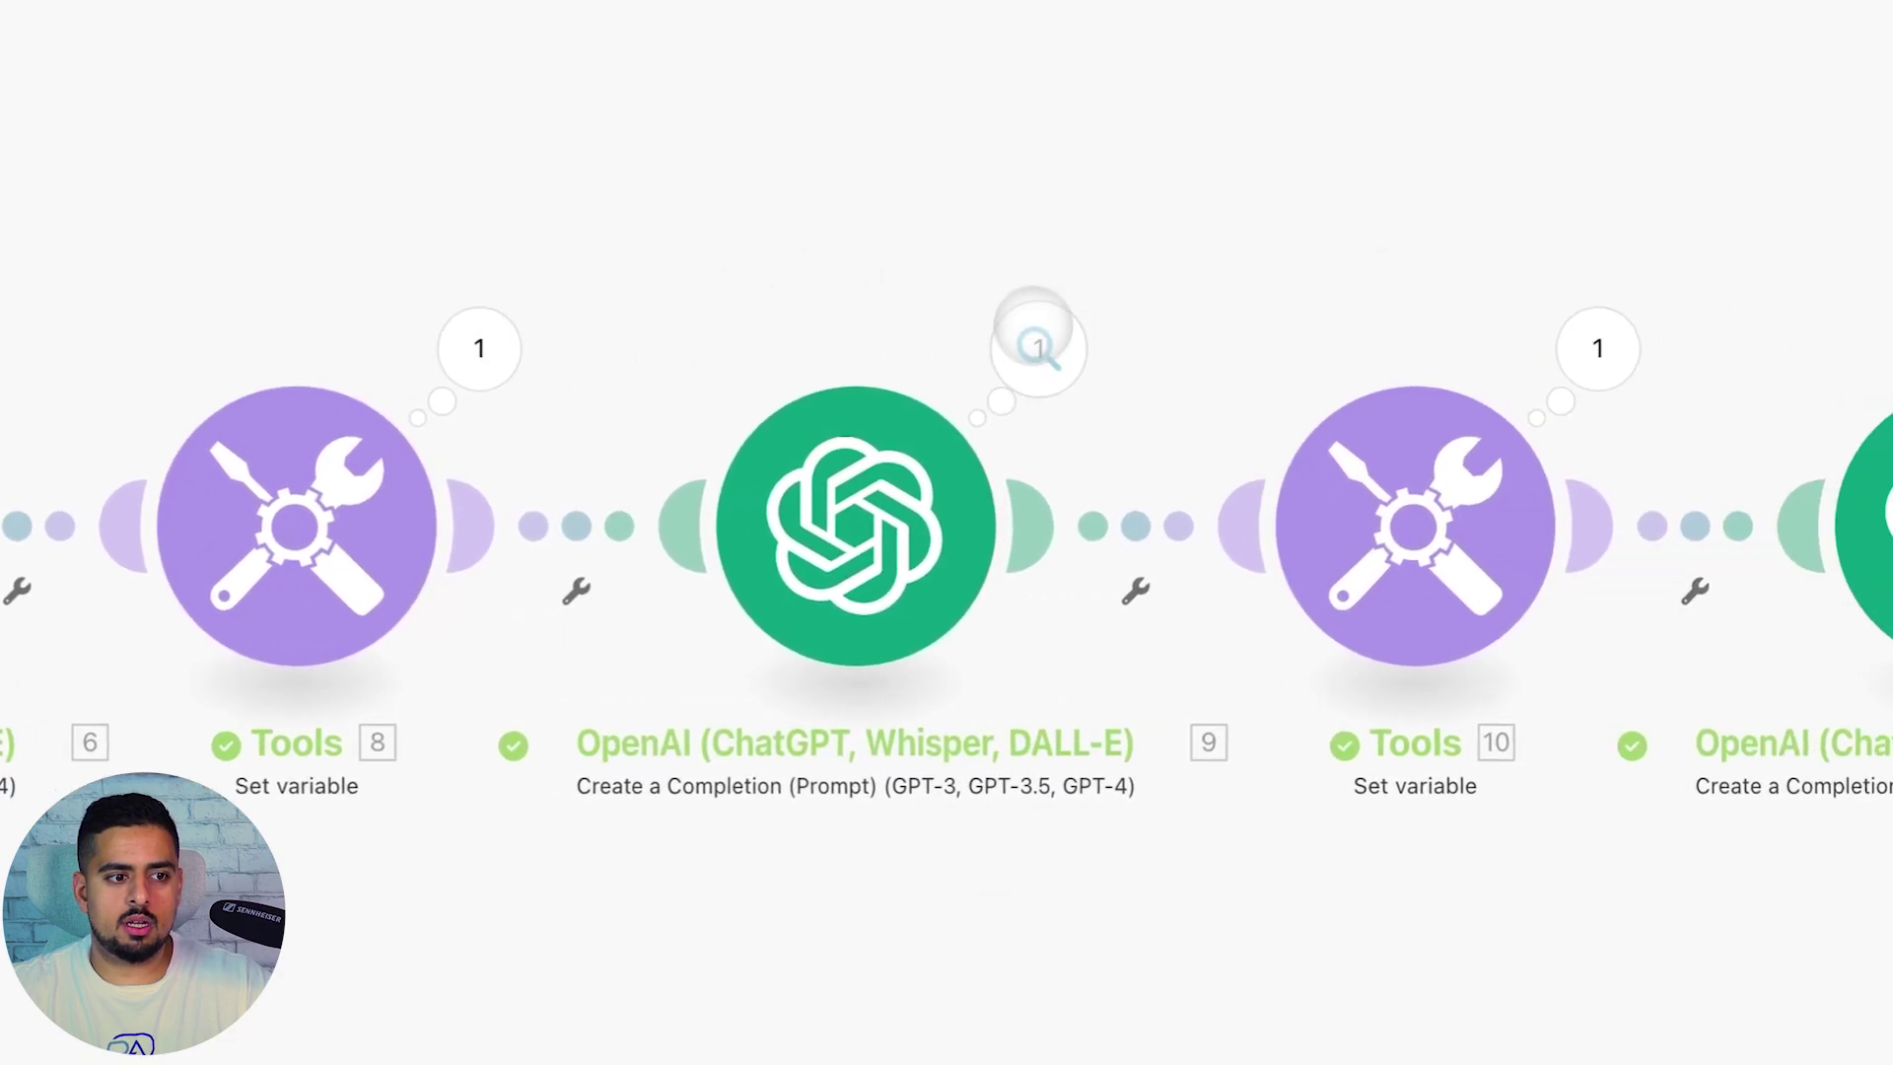
left_click(774, 325)
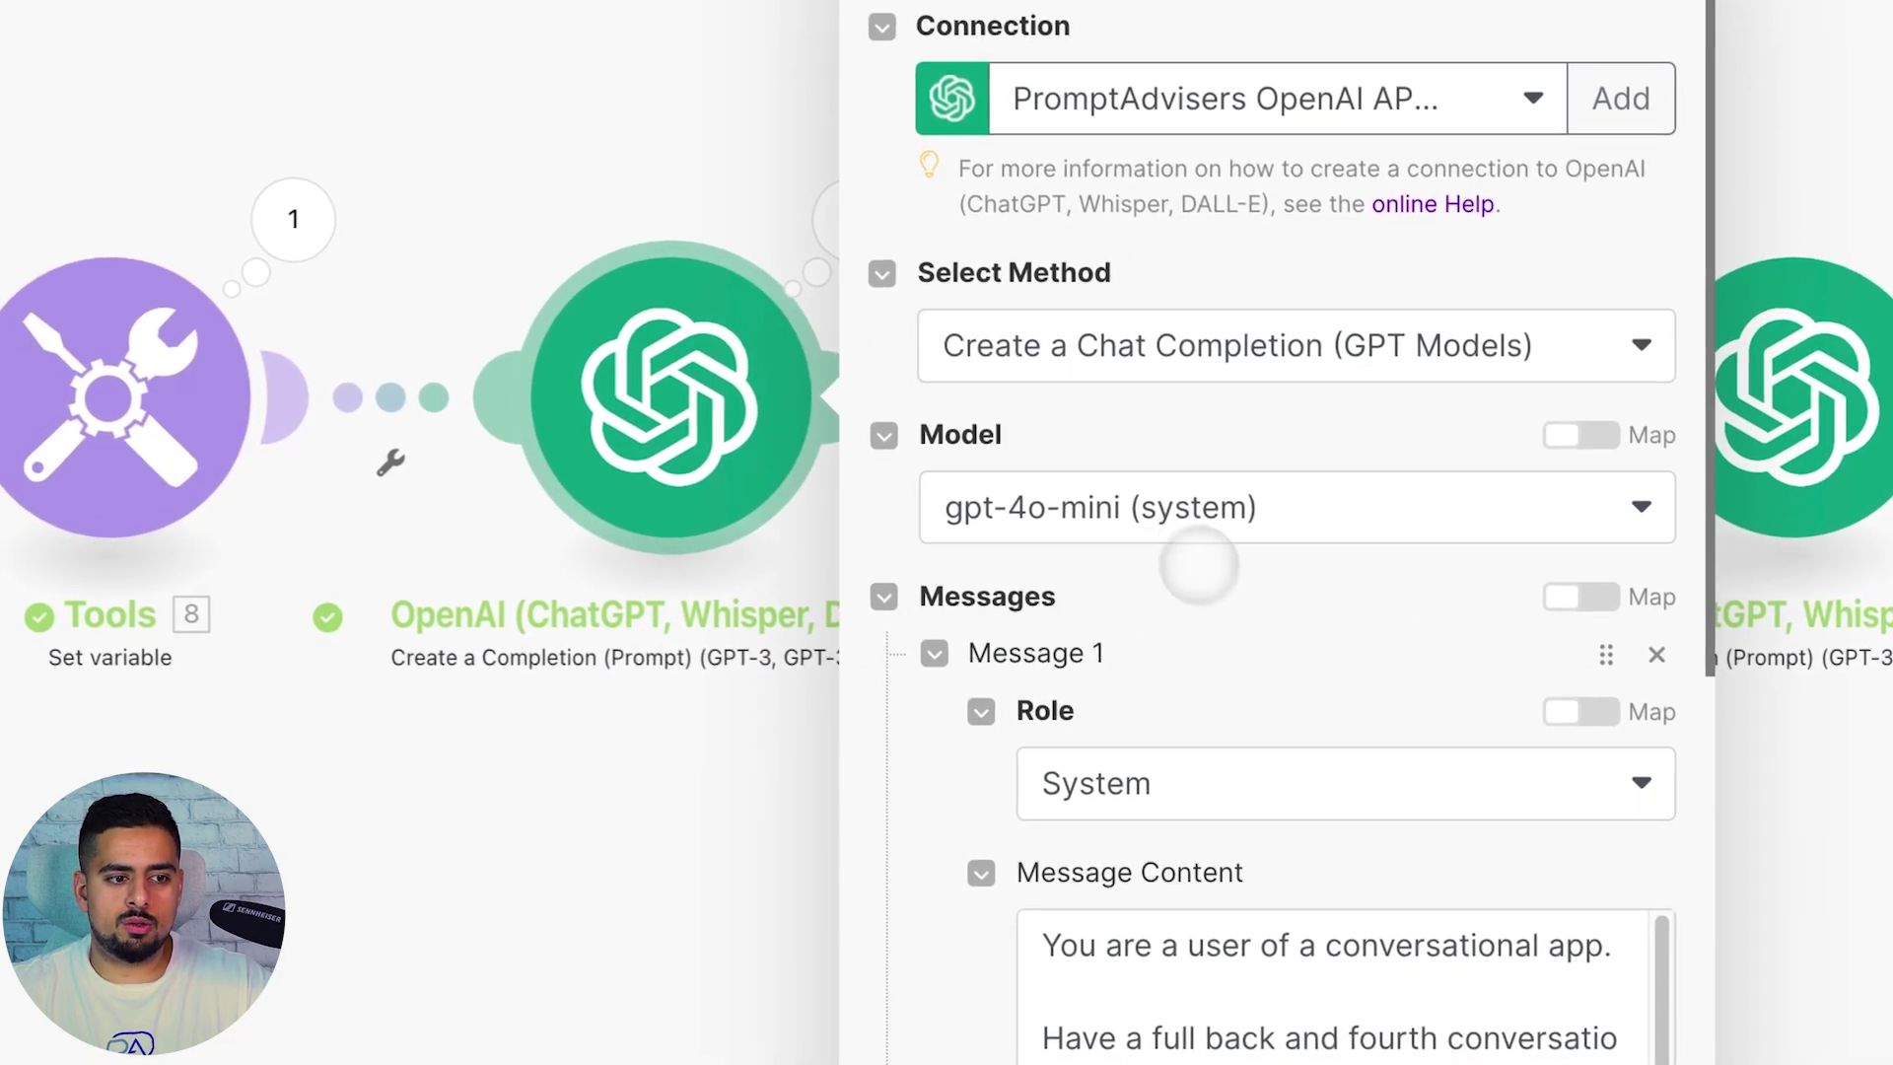
scroll(1196, 561, "down", 5)
scroll(1277, 591, "down", 5)
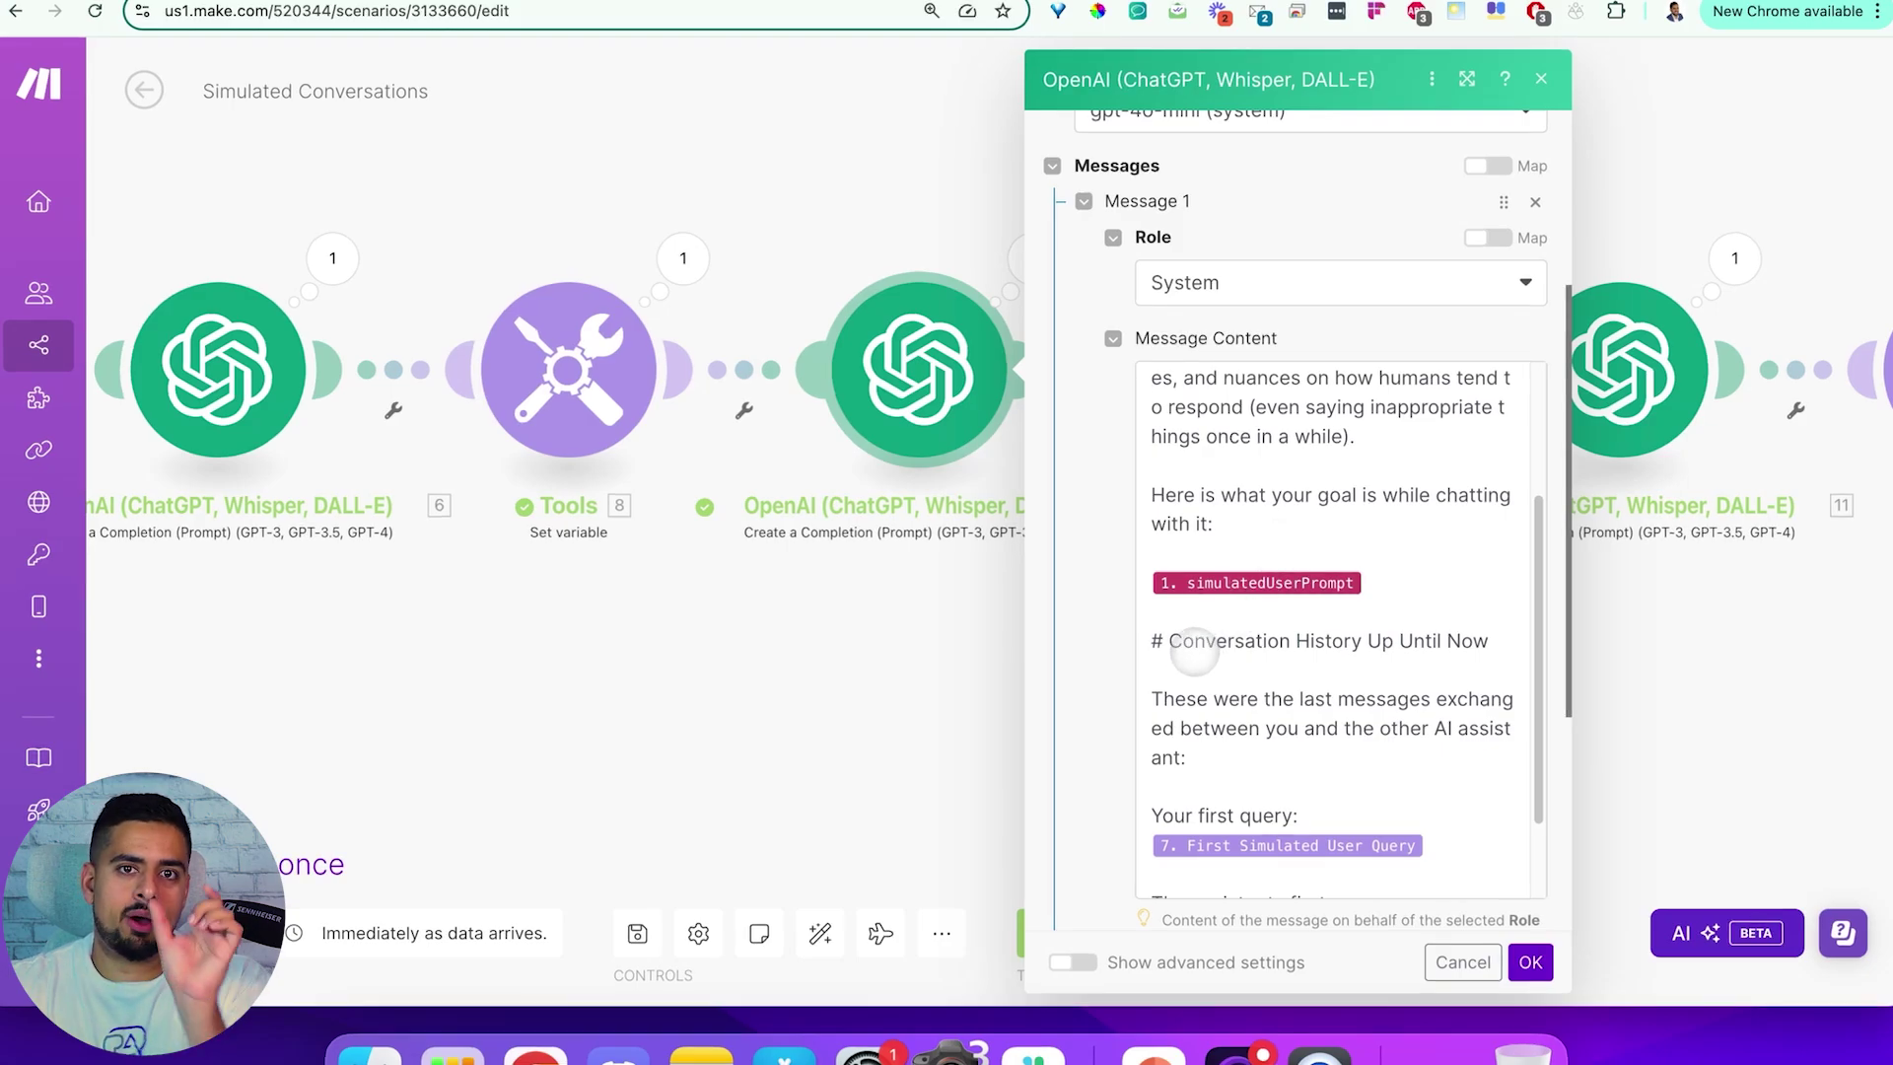
left_click_drag(1171, 642, 1480, 644)
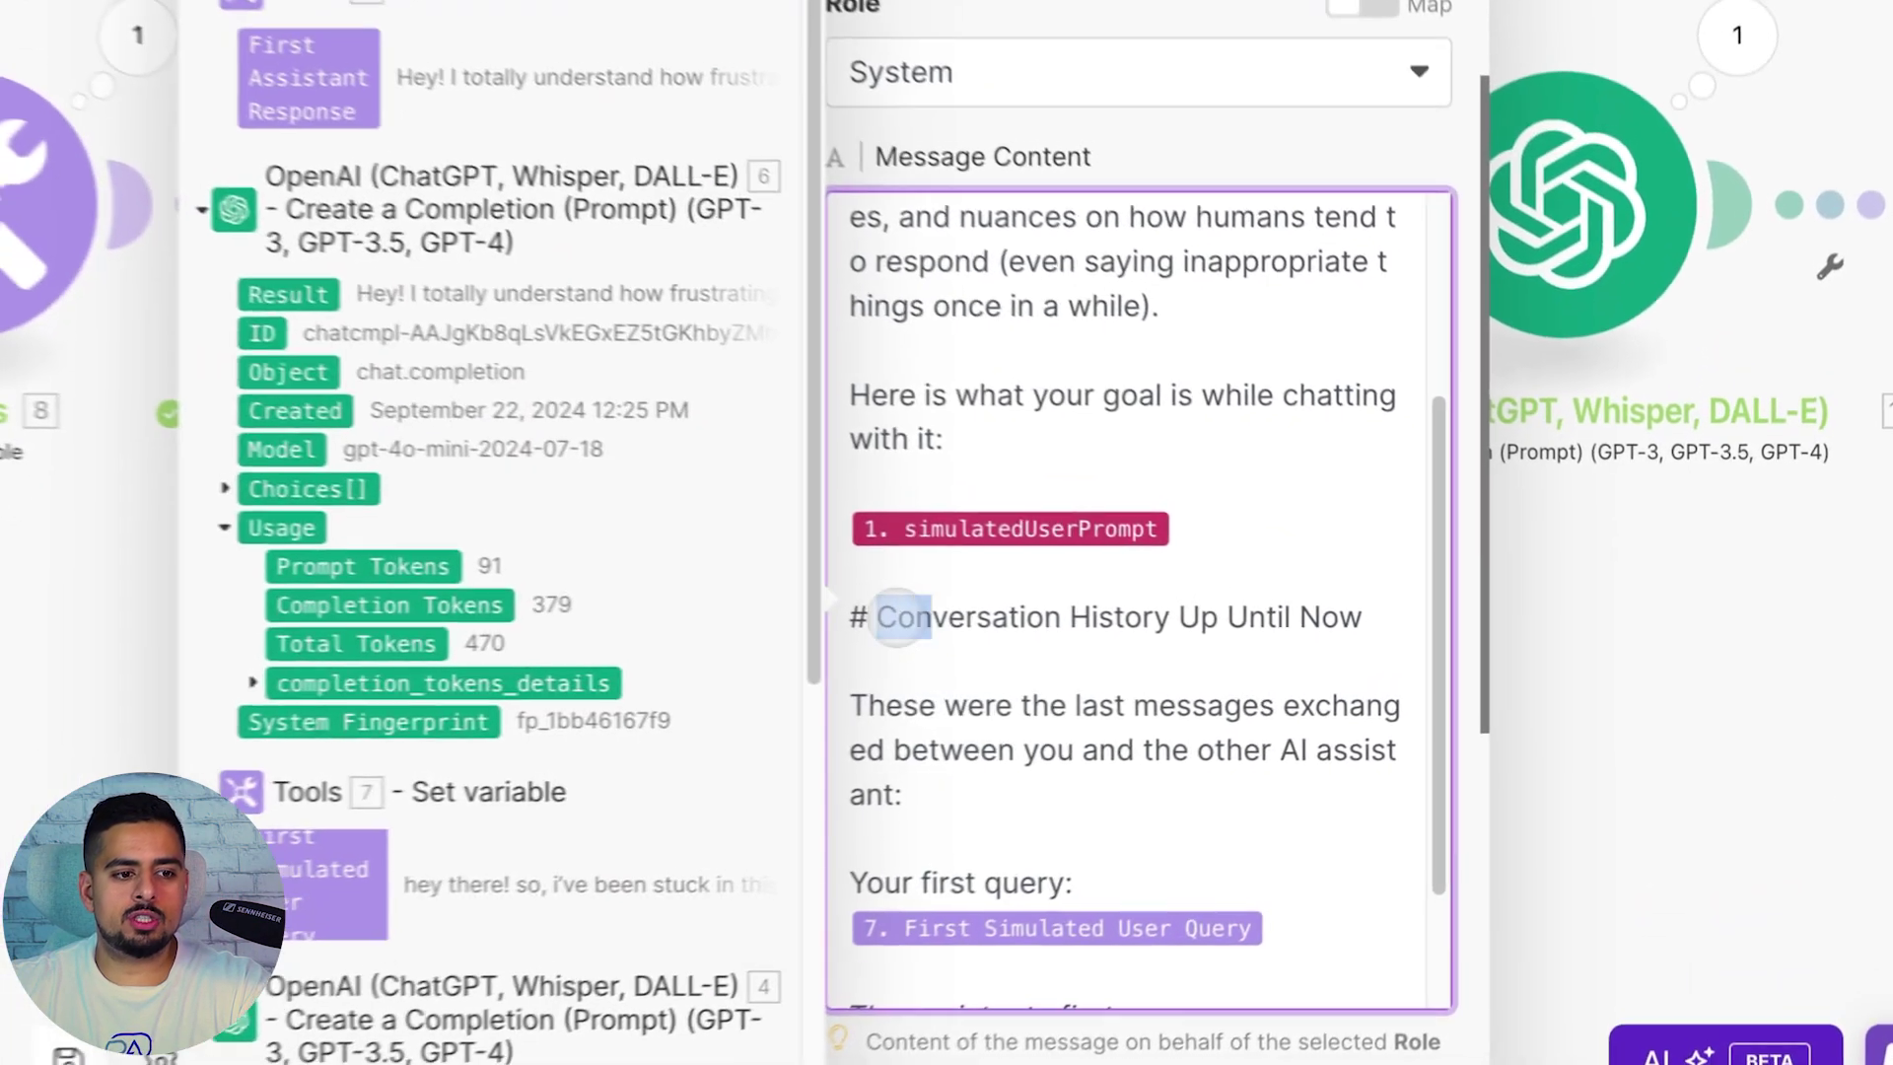
left_click(1042, 811)
scroll(1104, 725, "down", 2)
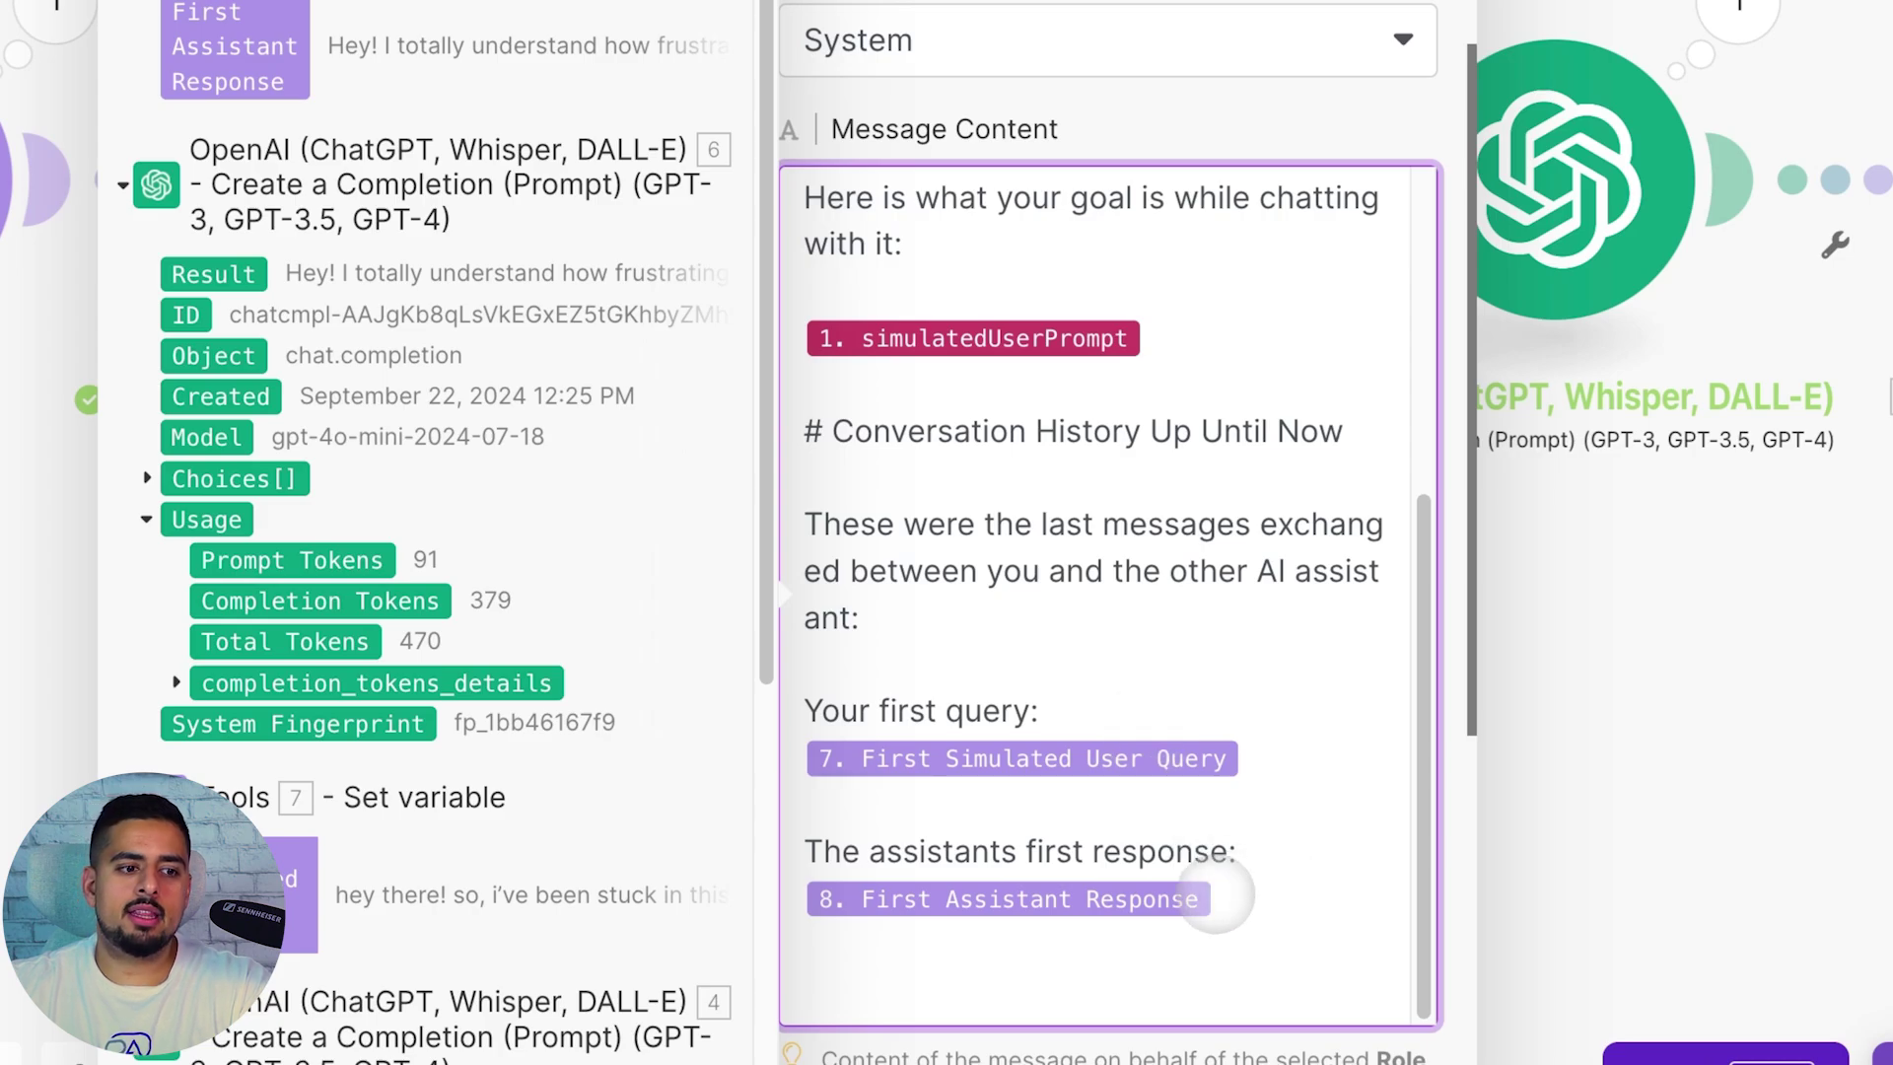
left_click(1210, 854)
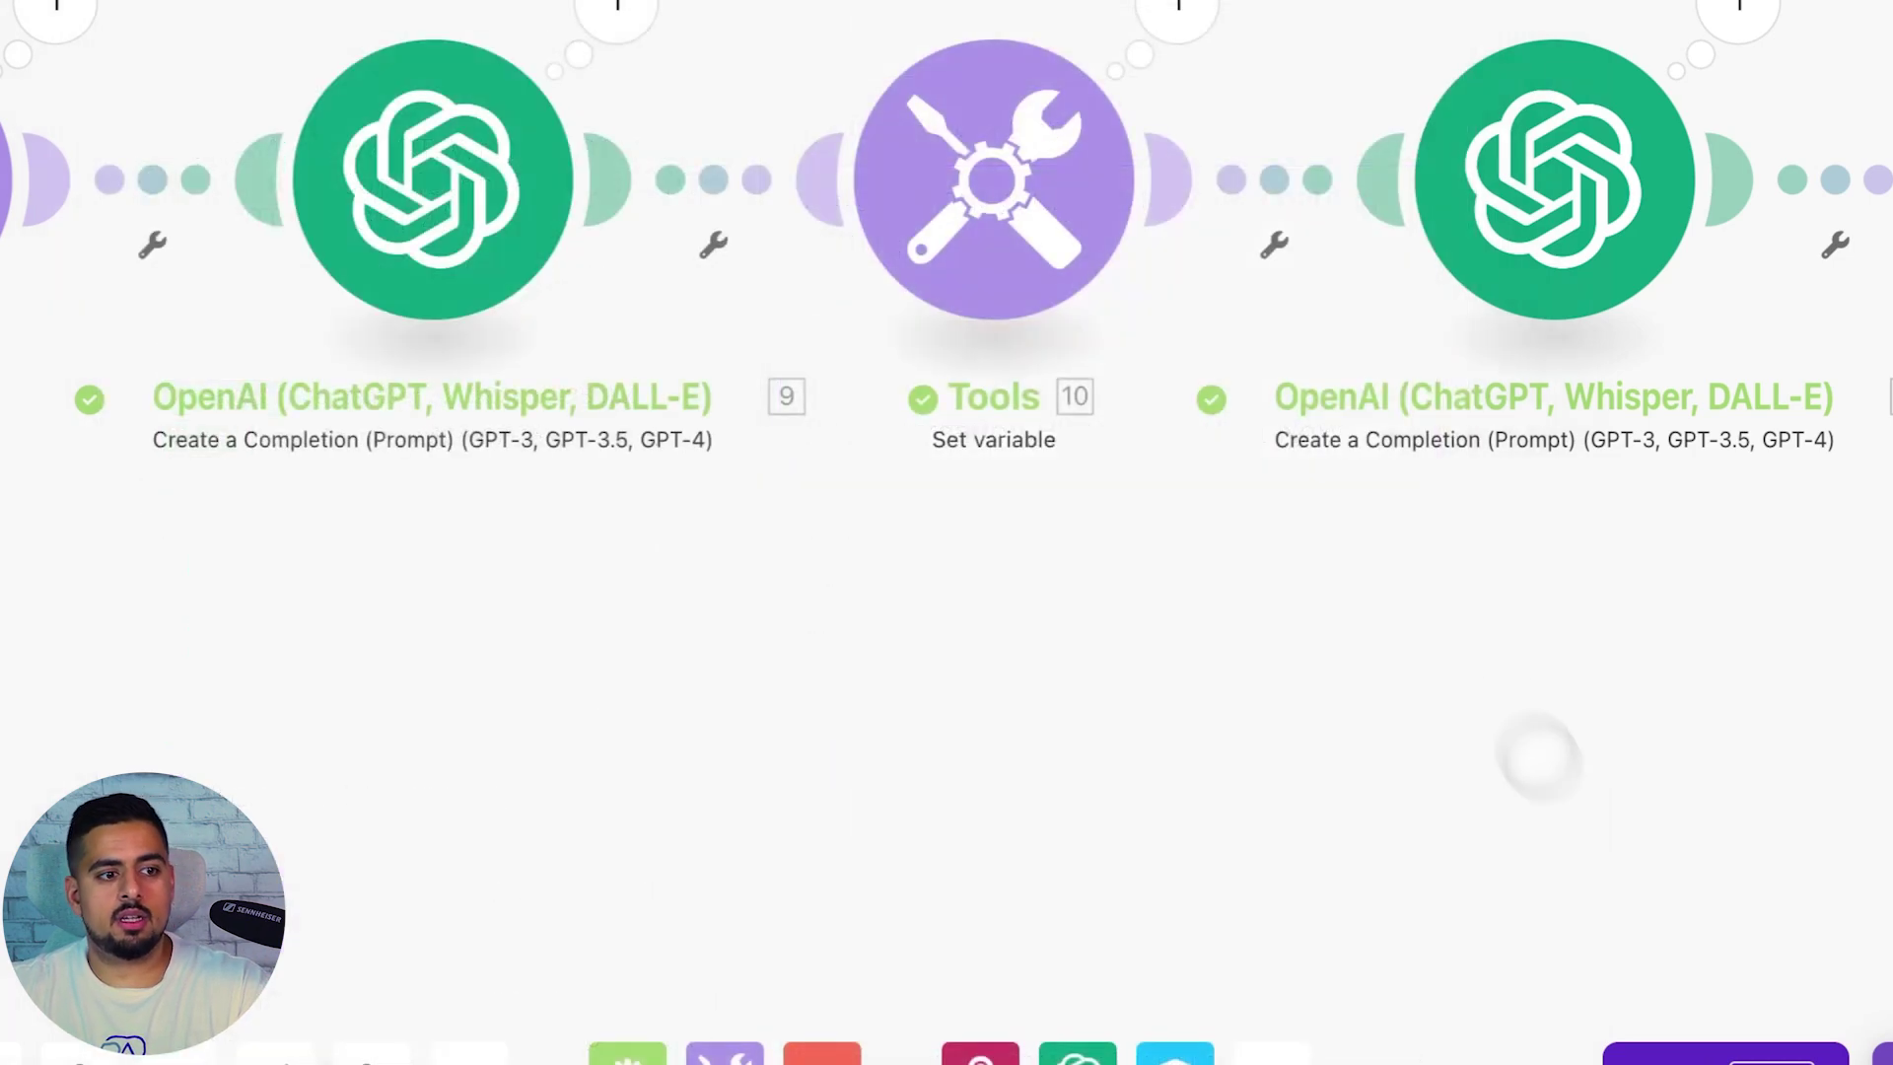
left_click(1536, 759)
Review the next OpenAI module's latest-query line, then open the last OpenAI module's prompt
scroll(1078, 205, "right", 9)
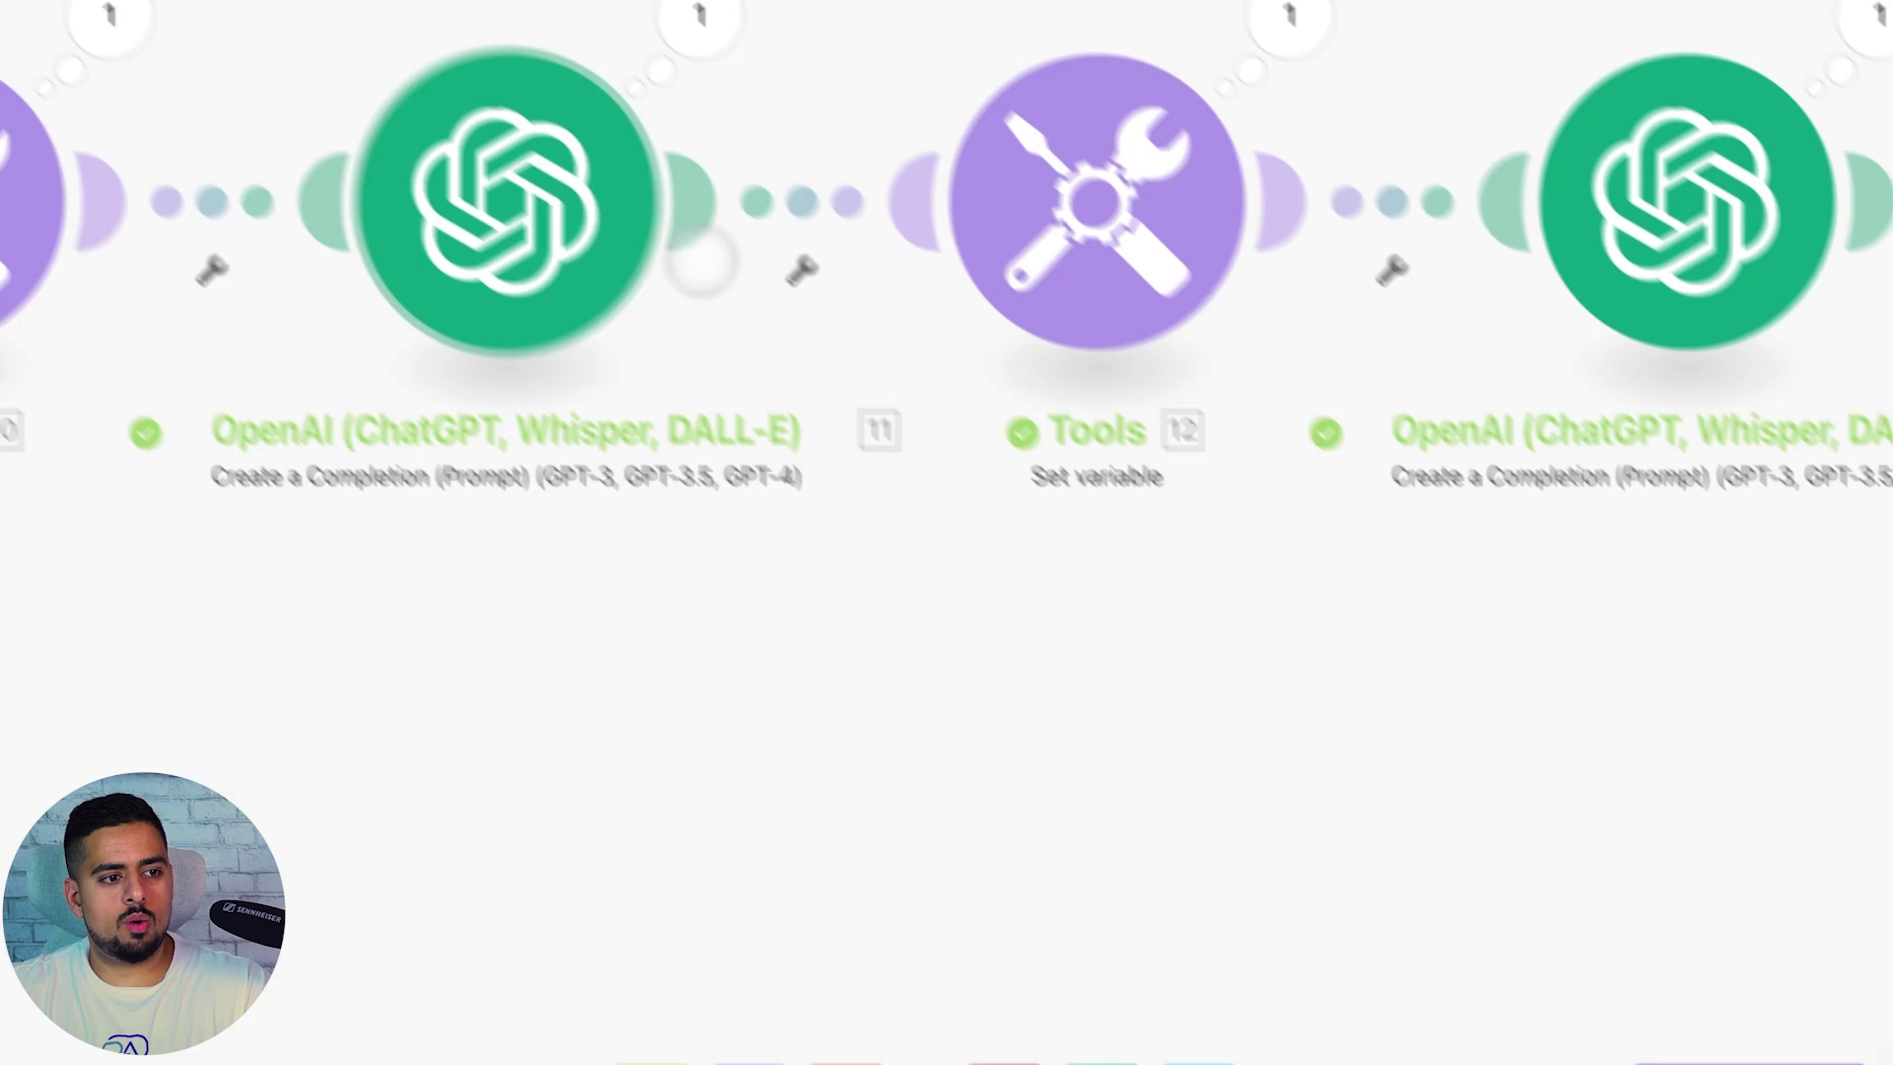
left_click(696, 347)
scroll(1365, 592, "down", 5)
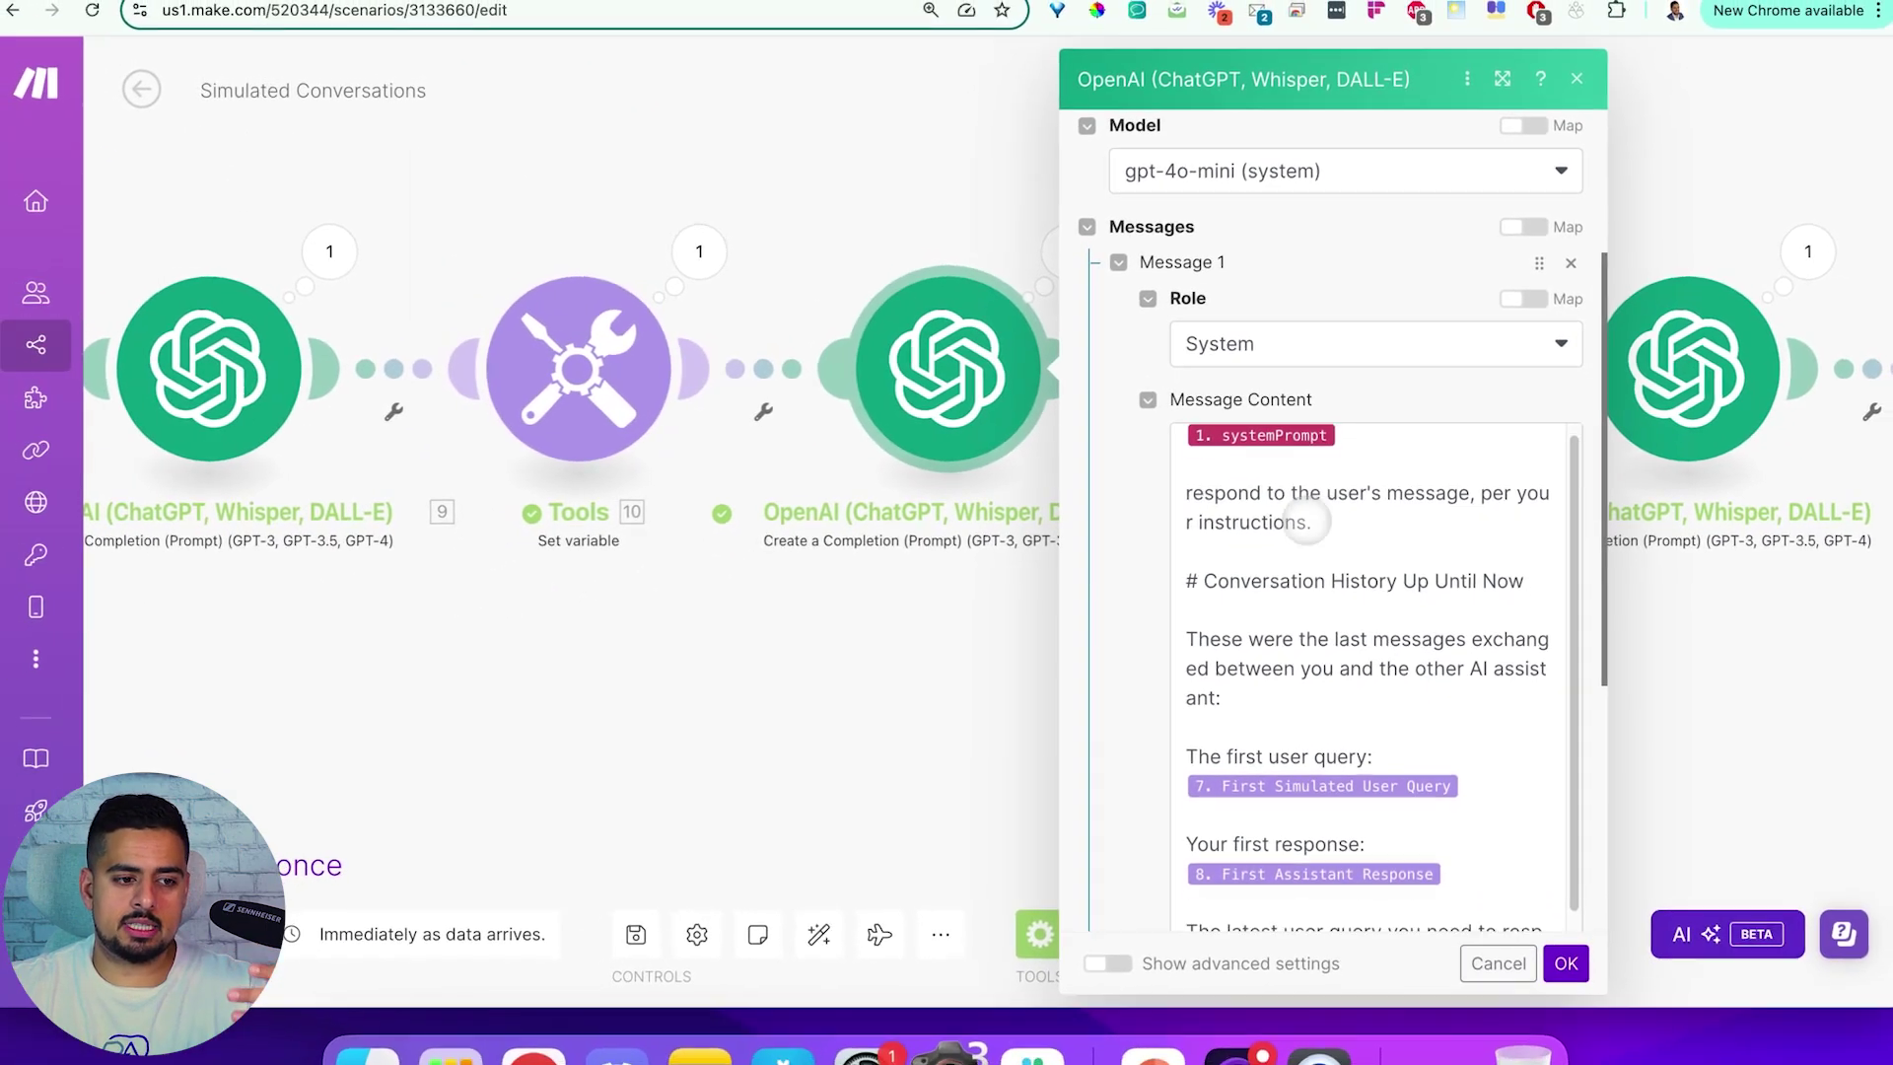
scroll(1212, 619, "down", 2)
scroll(1294, 547, "down", 5)
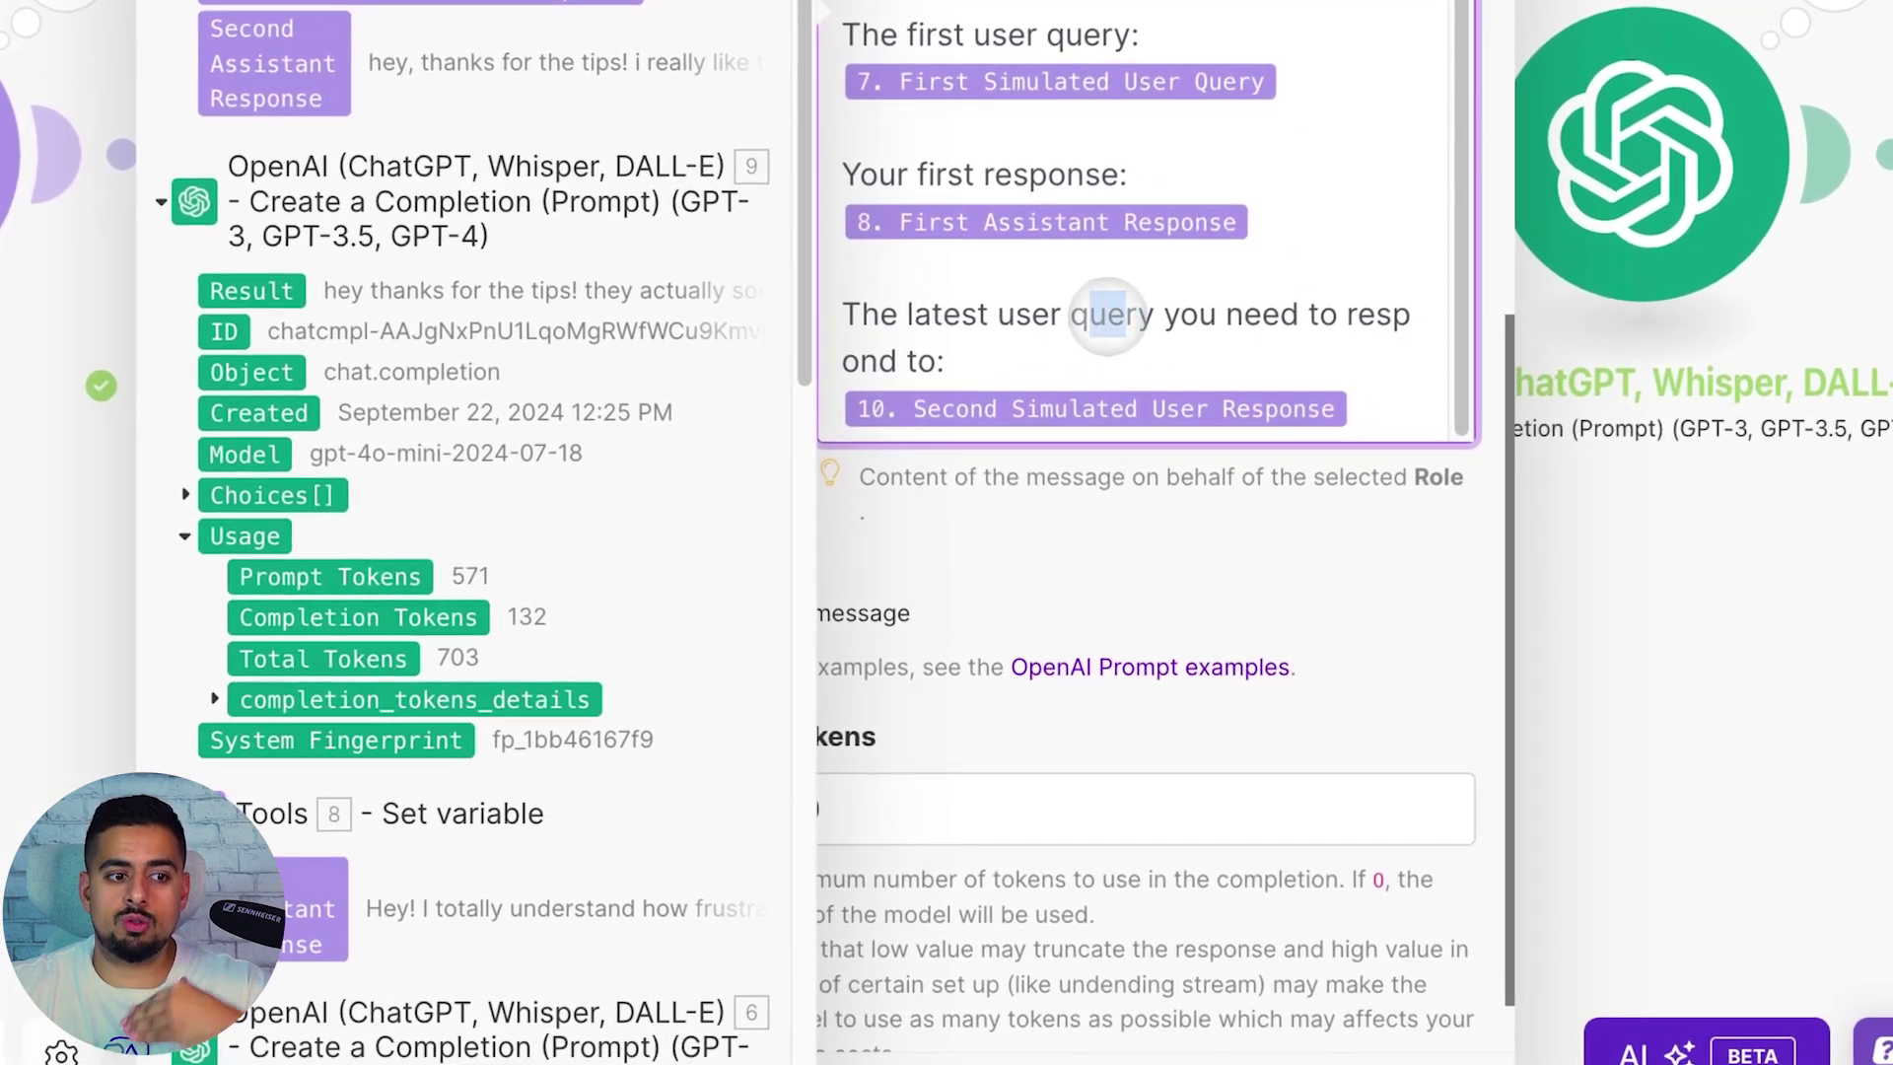
left_click_drag(1104, 336, 1175, 336)
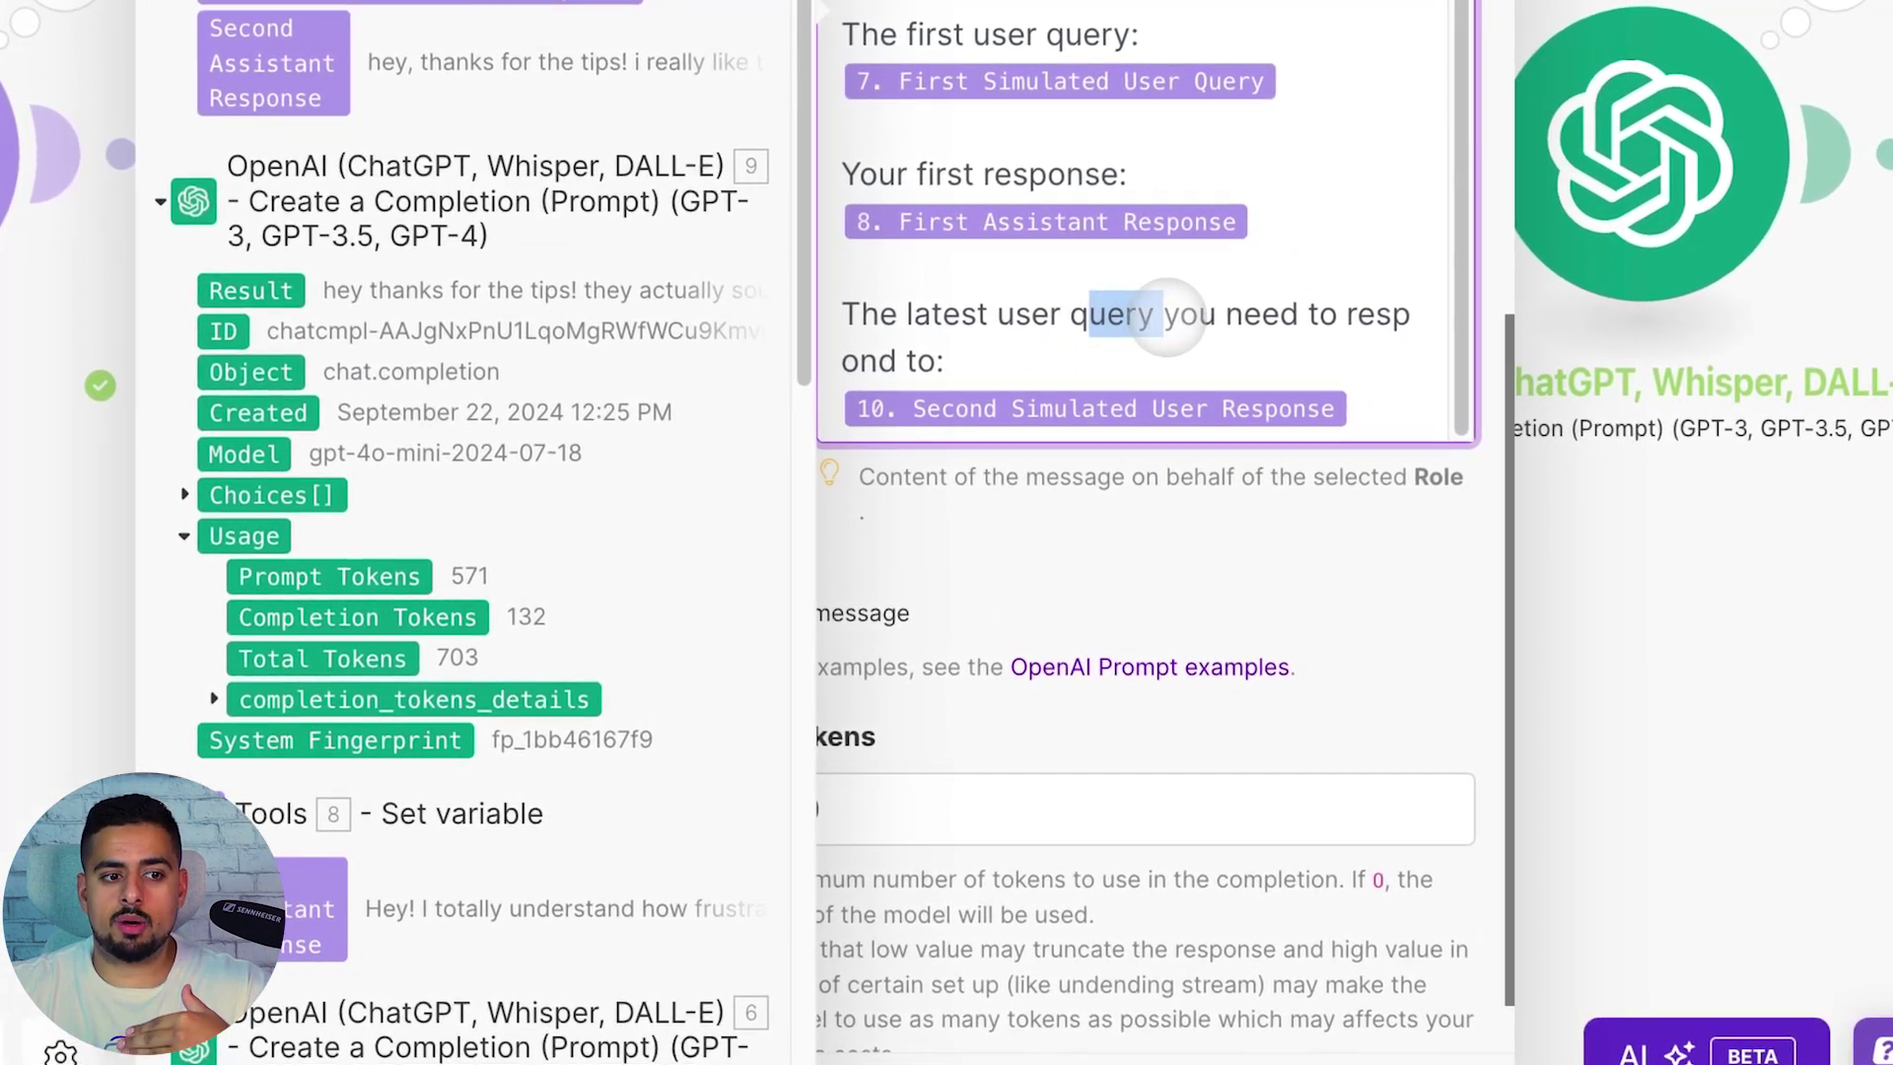
left_click(1567, 798)
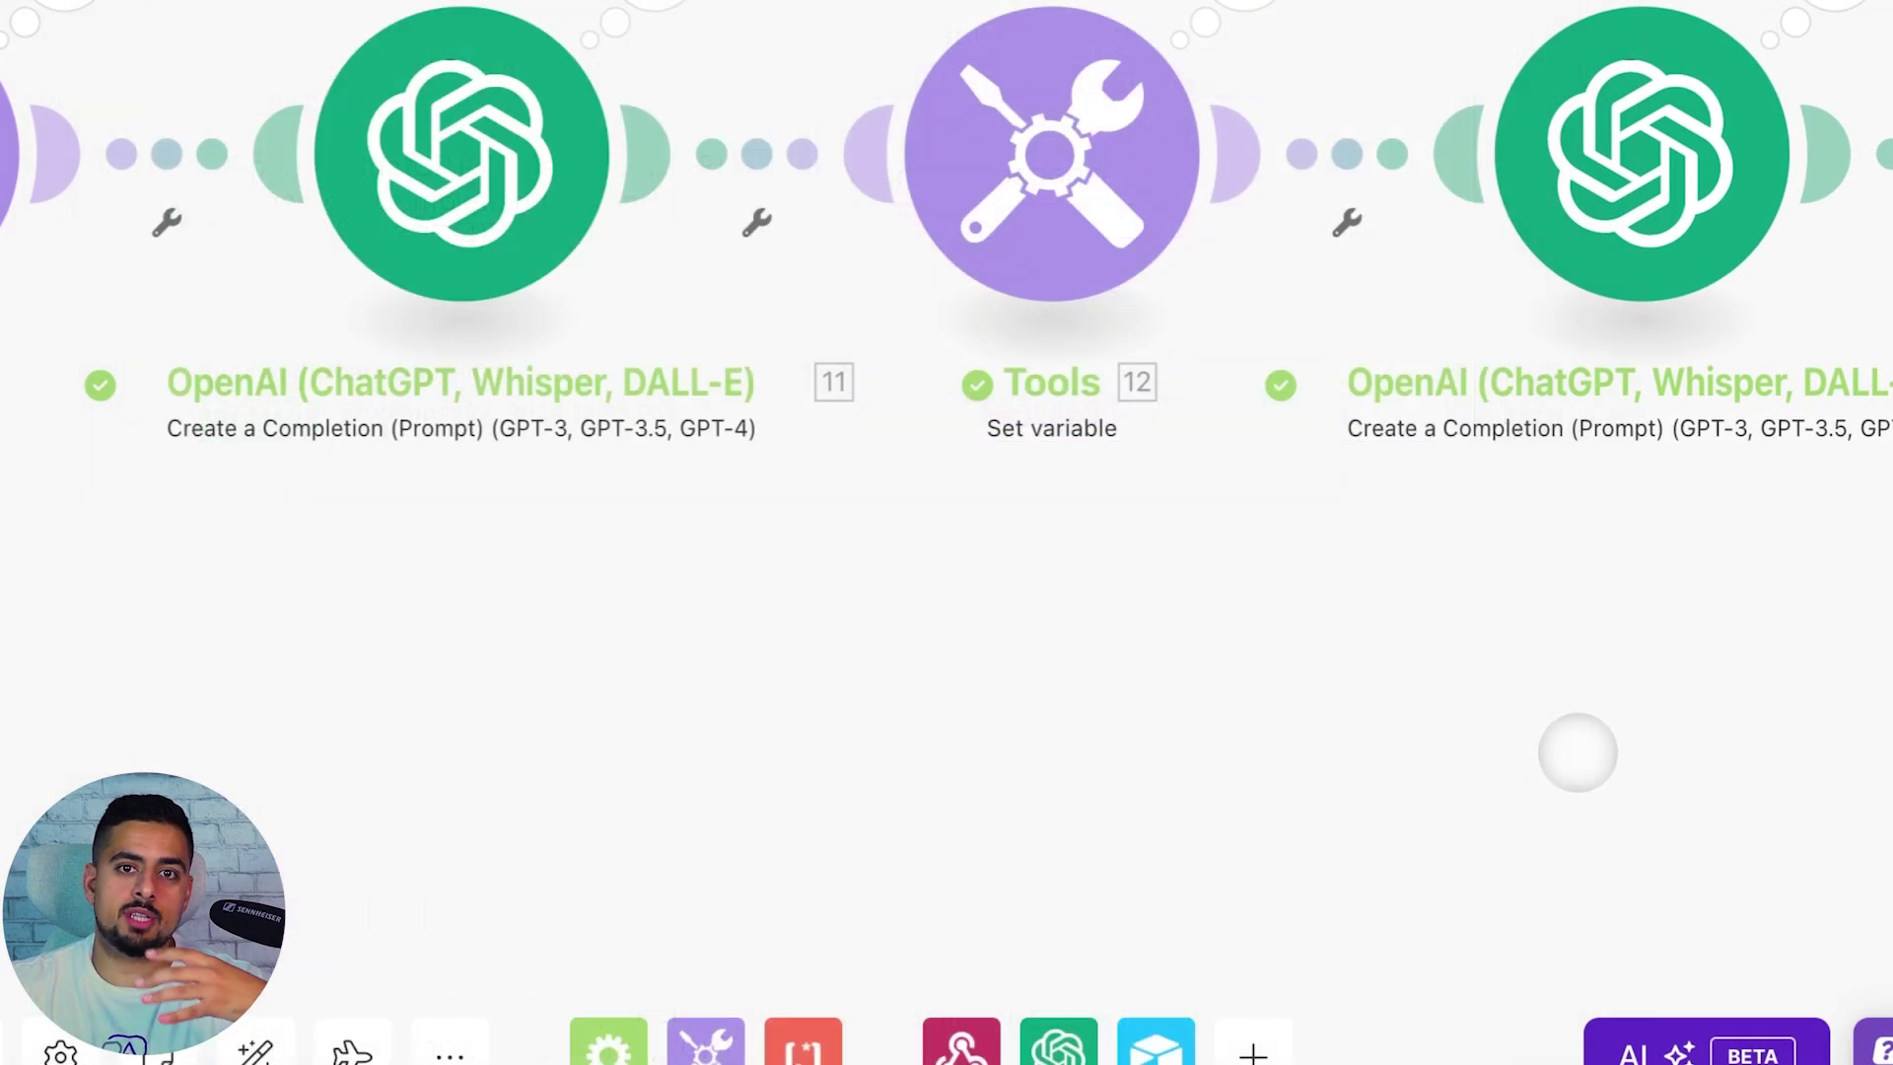
scroll(1577, 752, "right", 15)
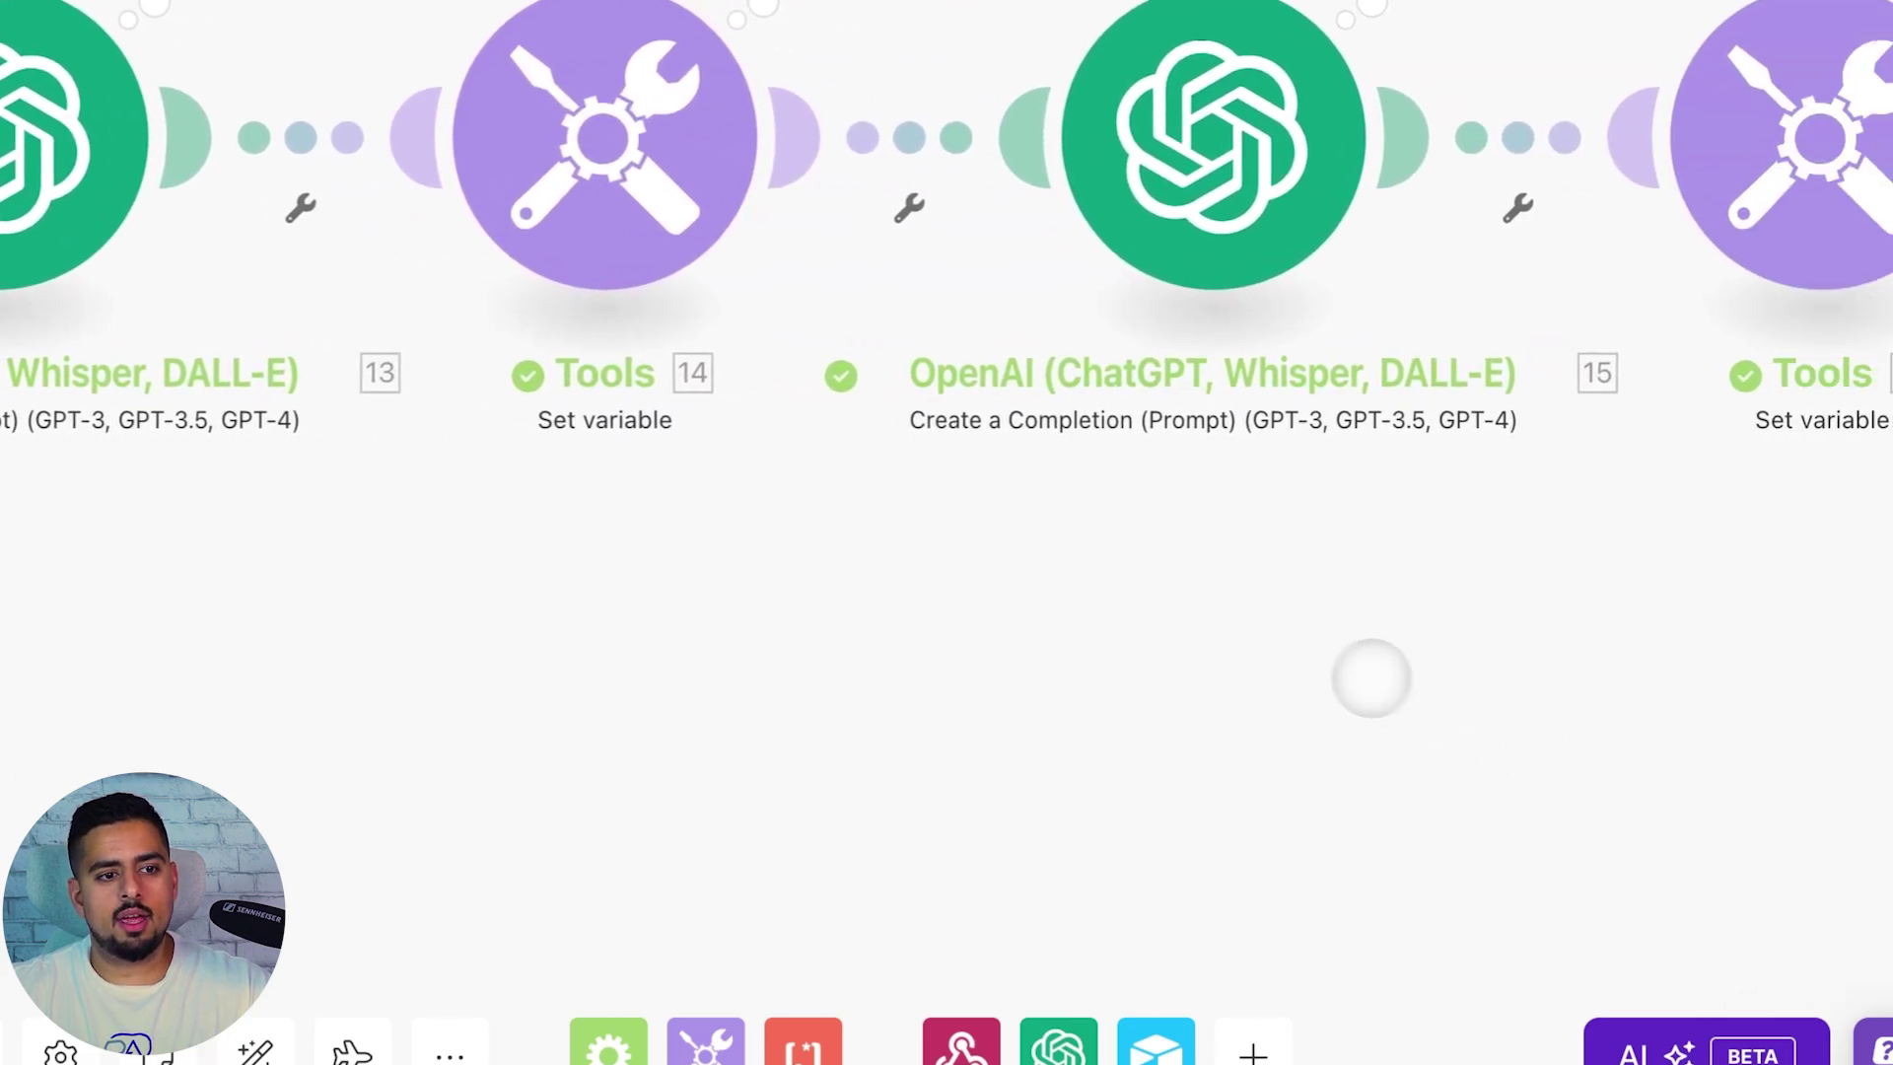
scroll(1258, 624, "right", 8)
left_click(623, 278)
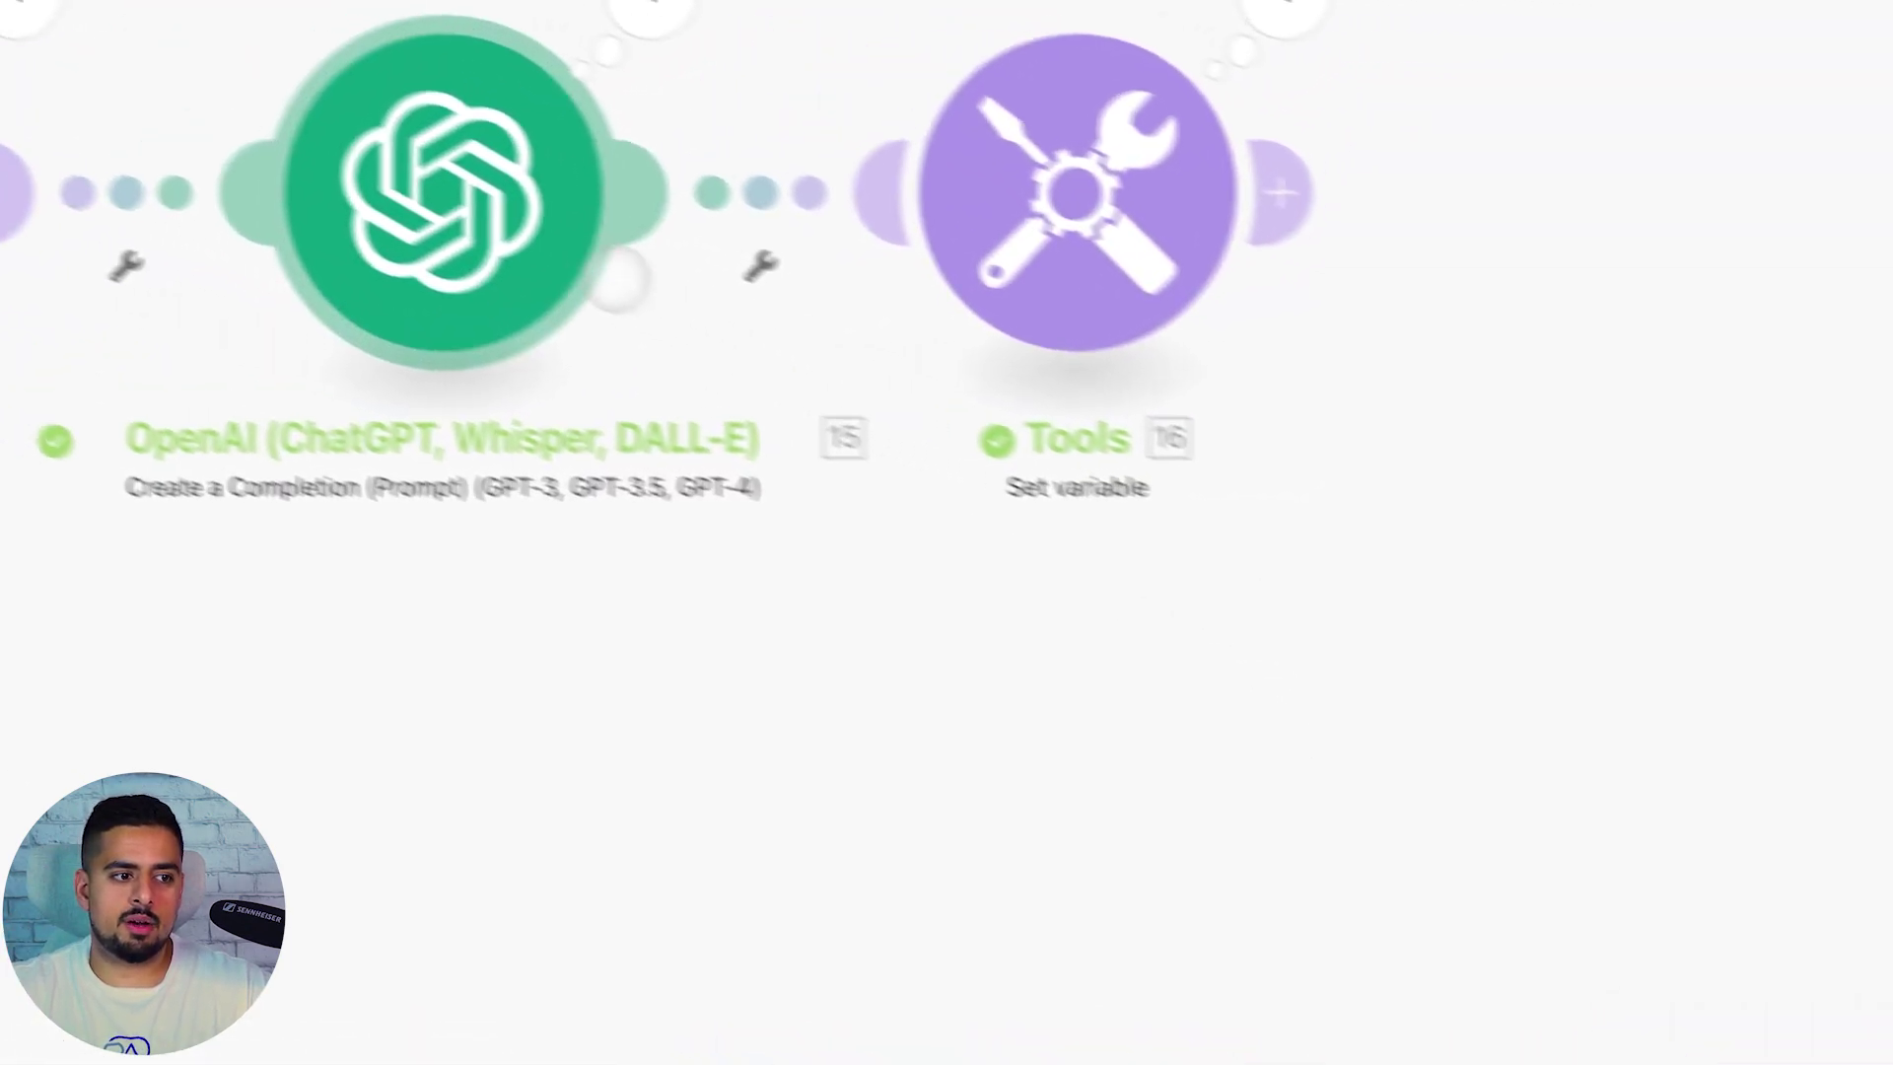
scroll(993, 422, "down", 10)
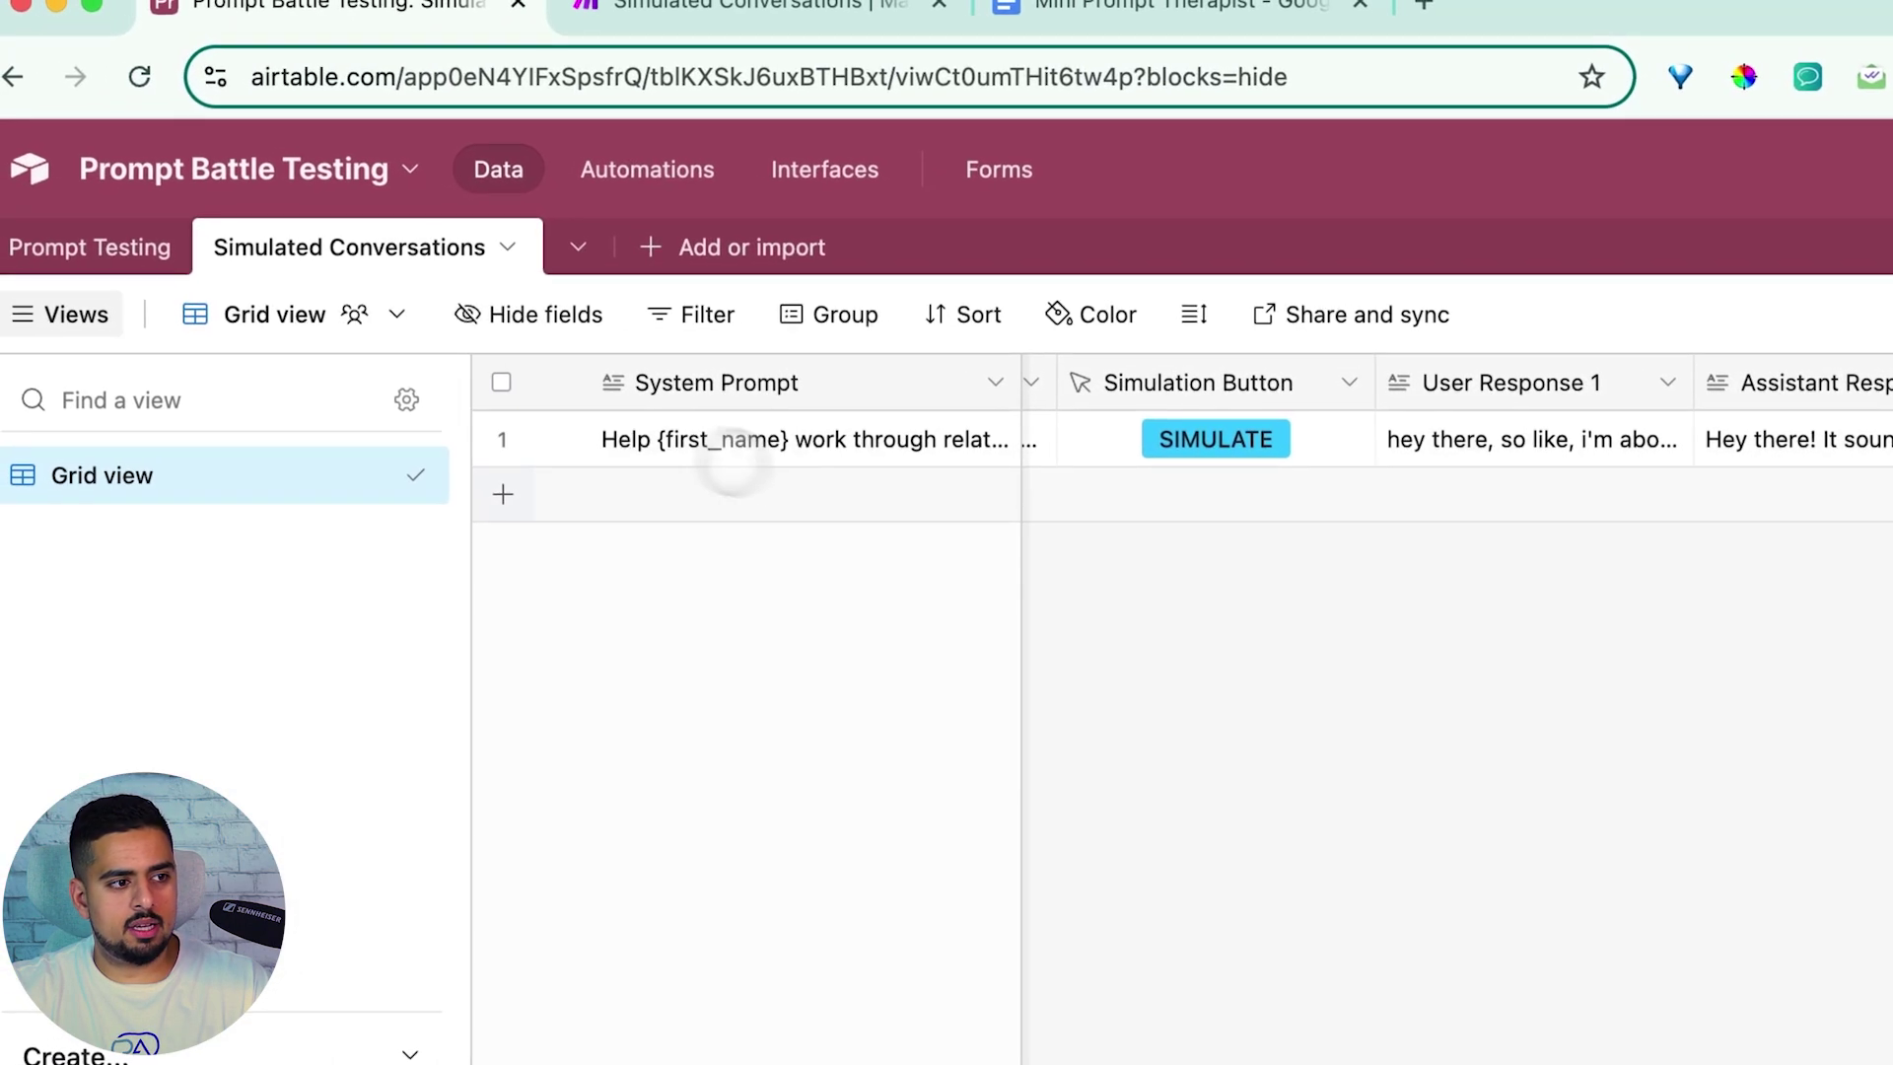
Add a second record with a travel-agent System Prompt and a lost-millennial Bali User Prompt
left_click(852, 481)
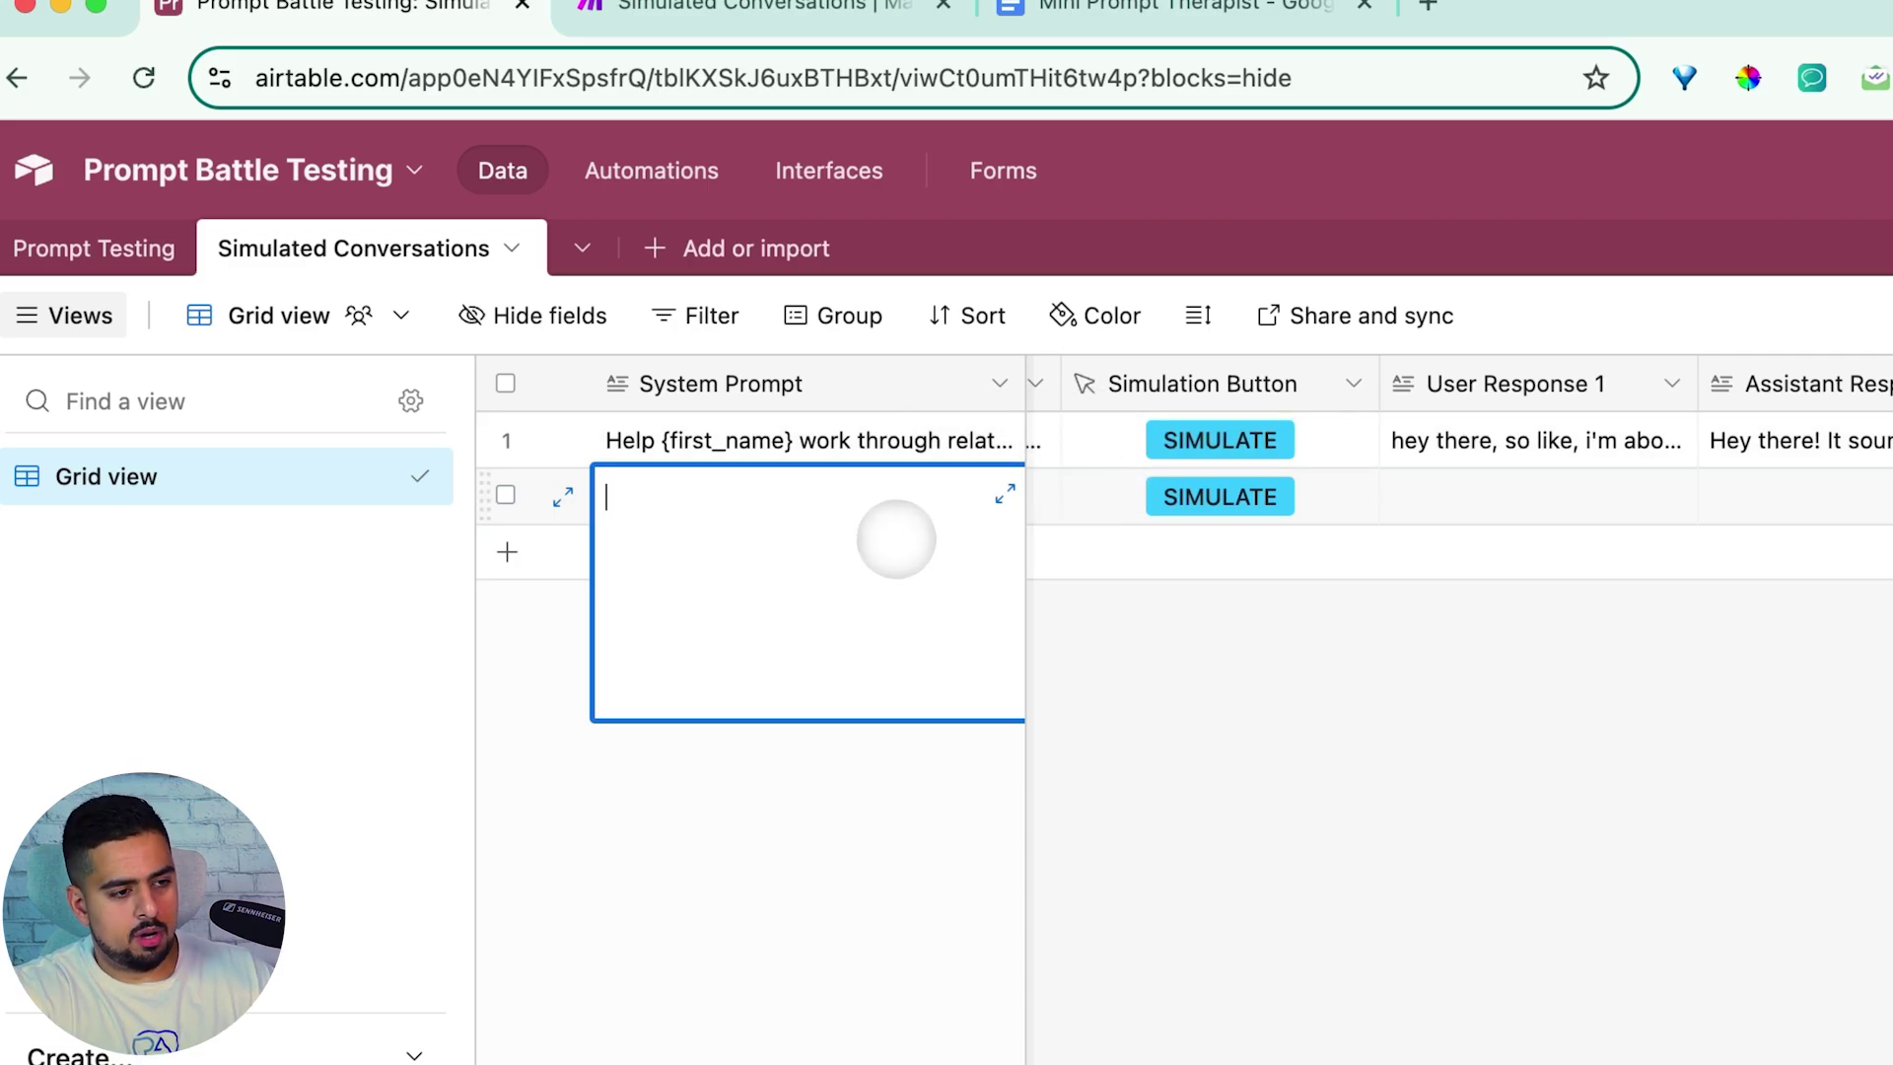
type("ac")
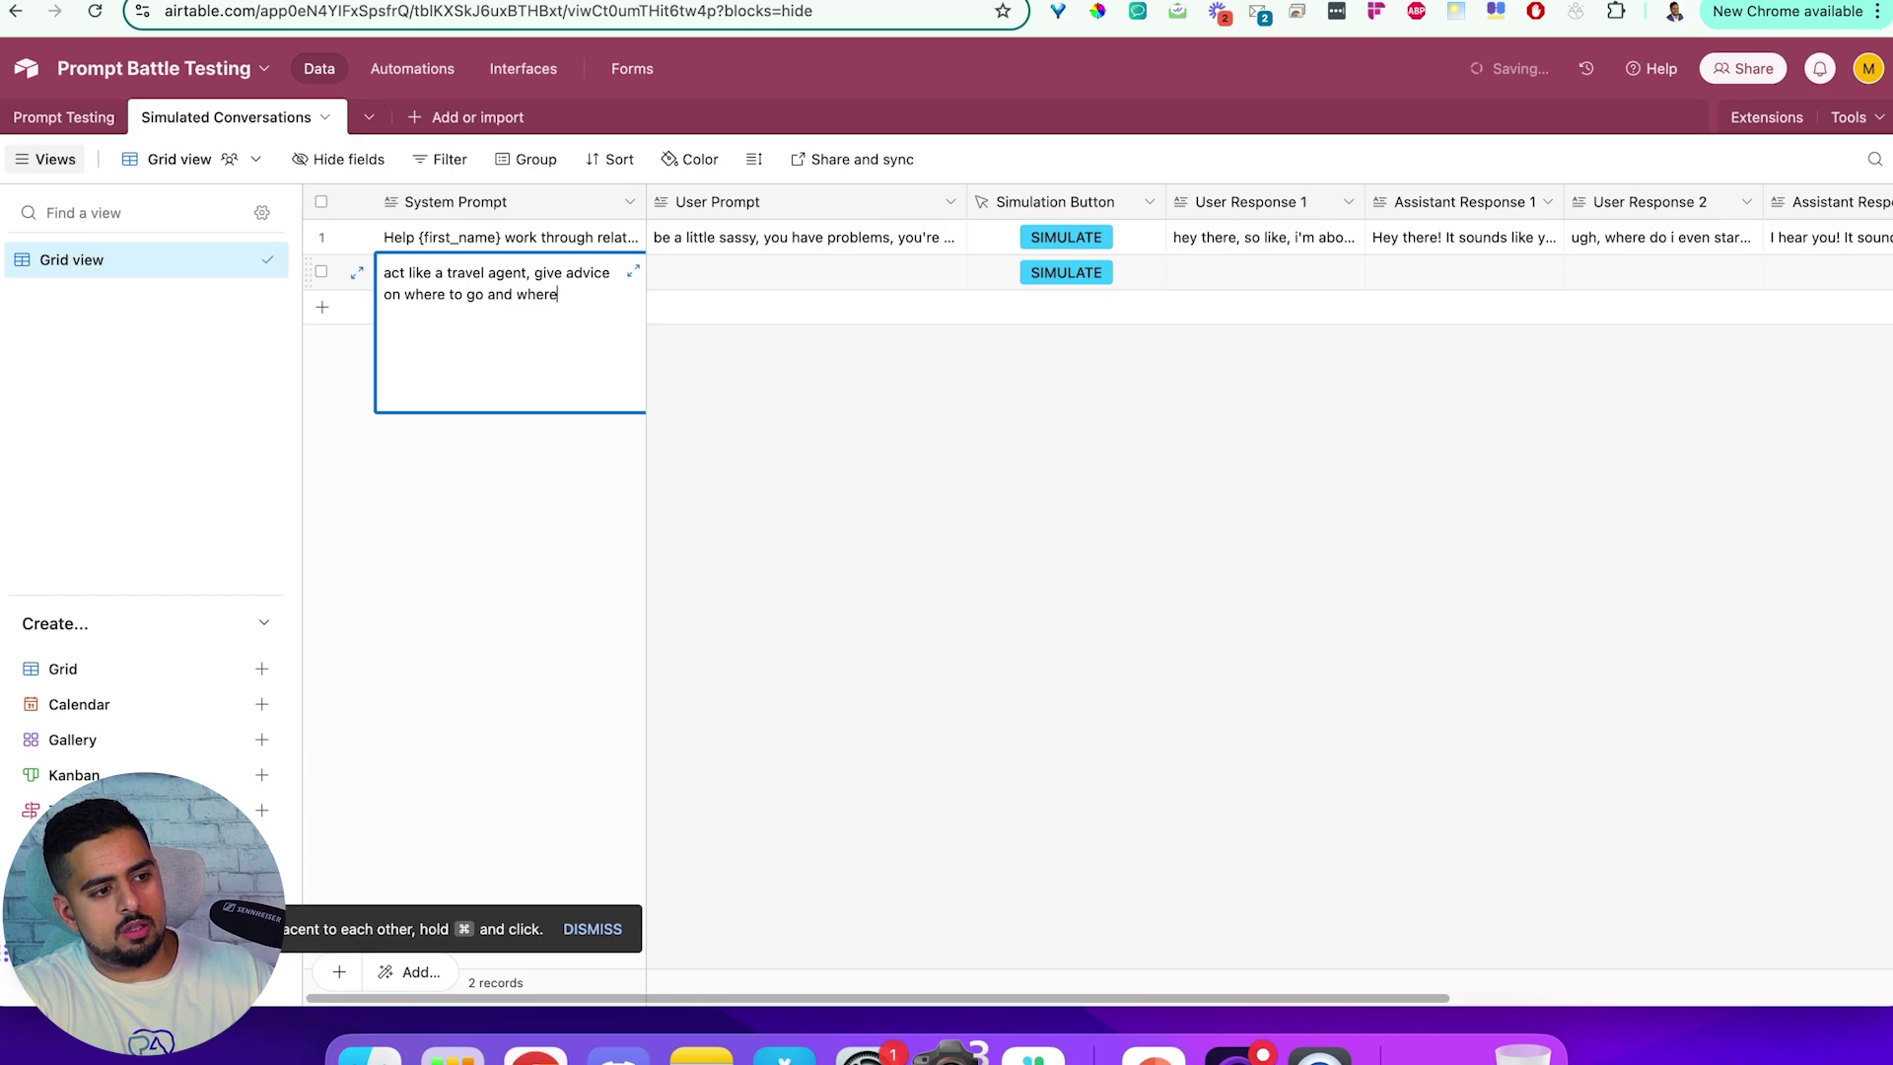
key("Tab")
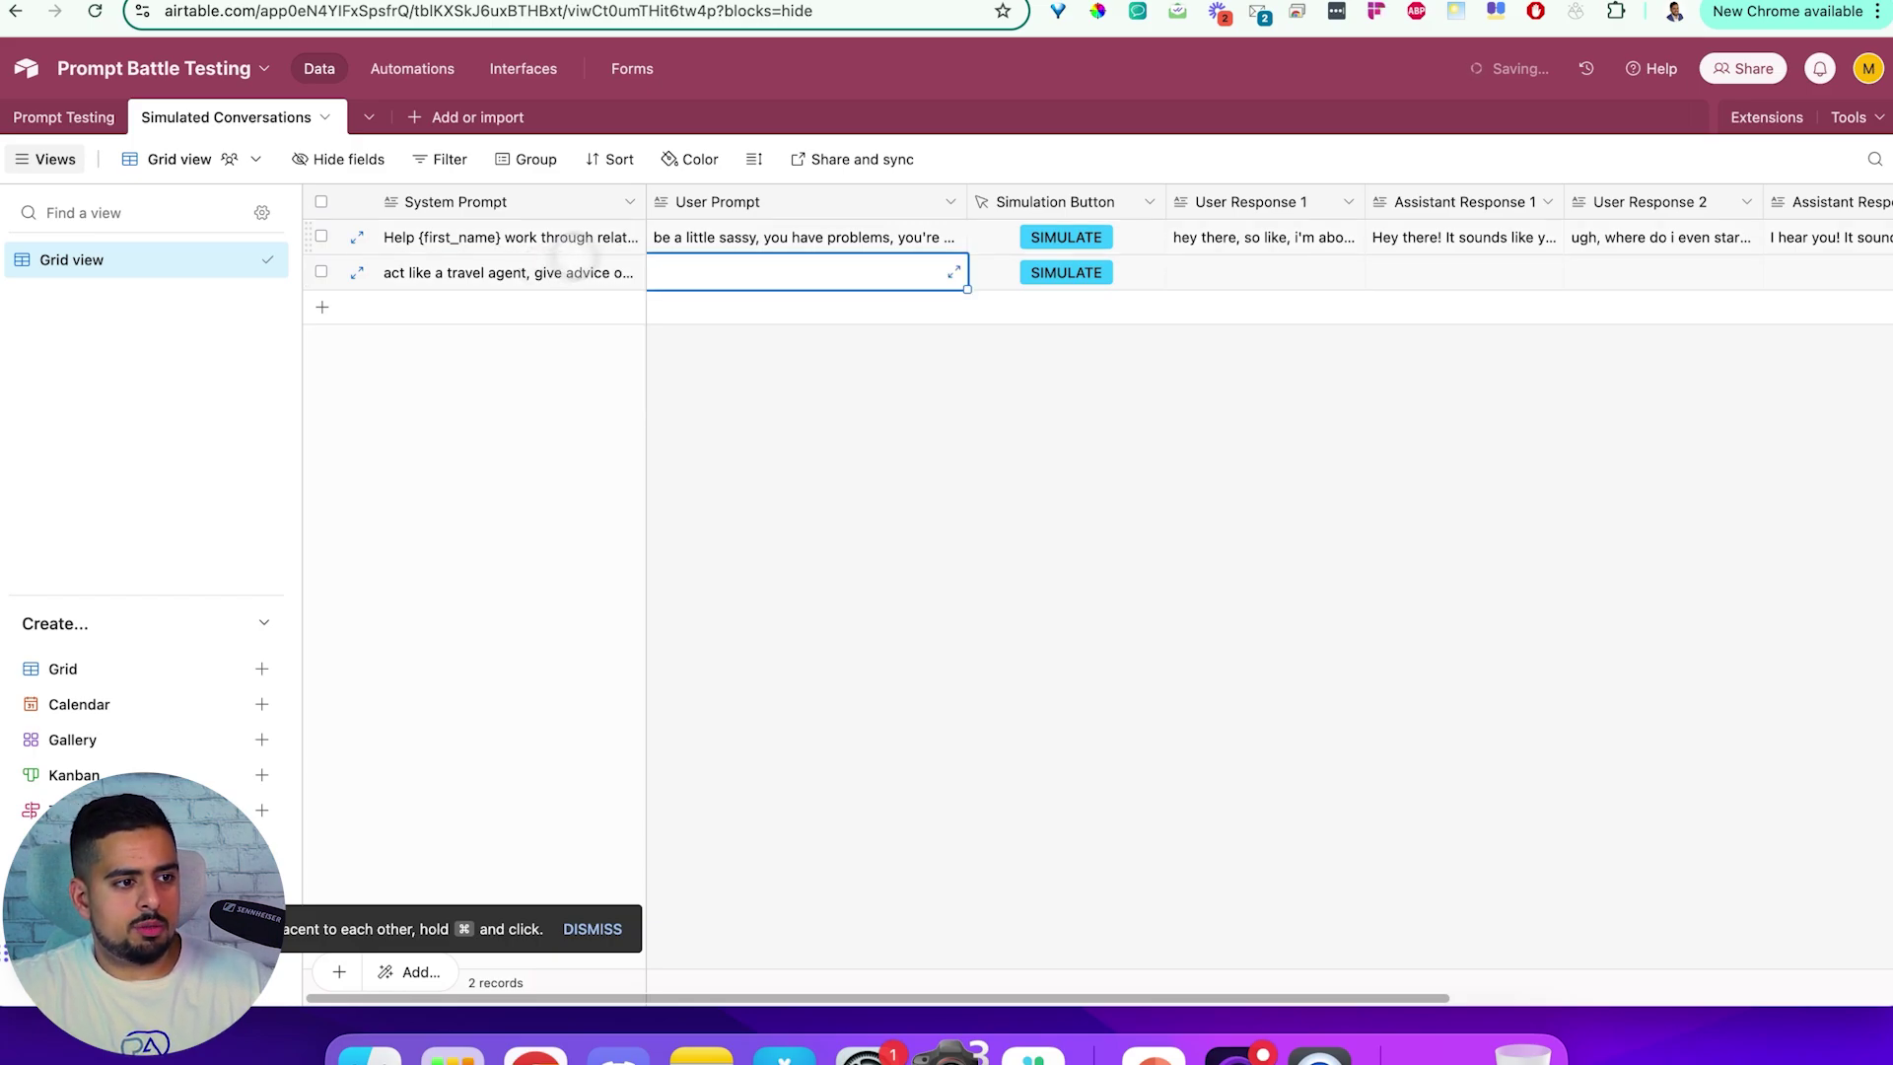
double_click(701, 274)
type("yo")
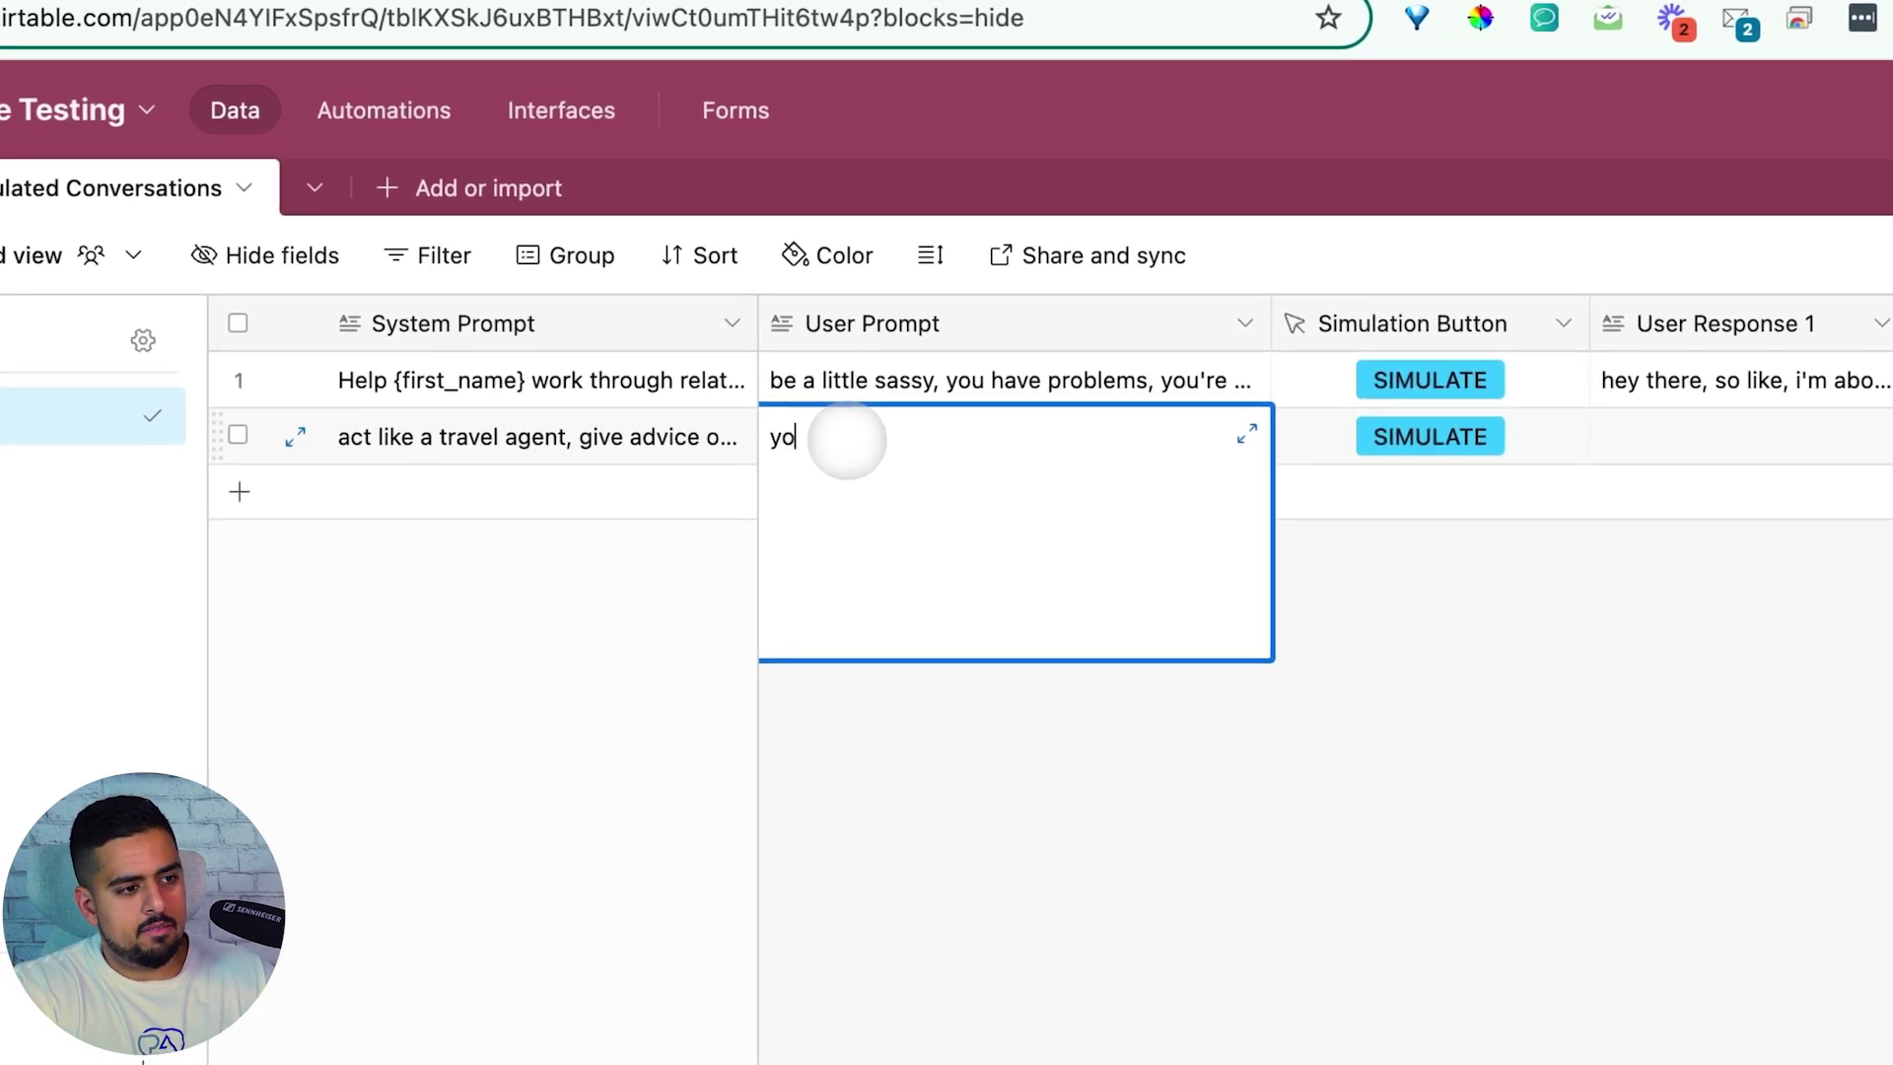
type("u are a lost millenial")
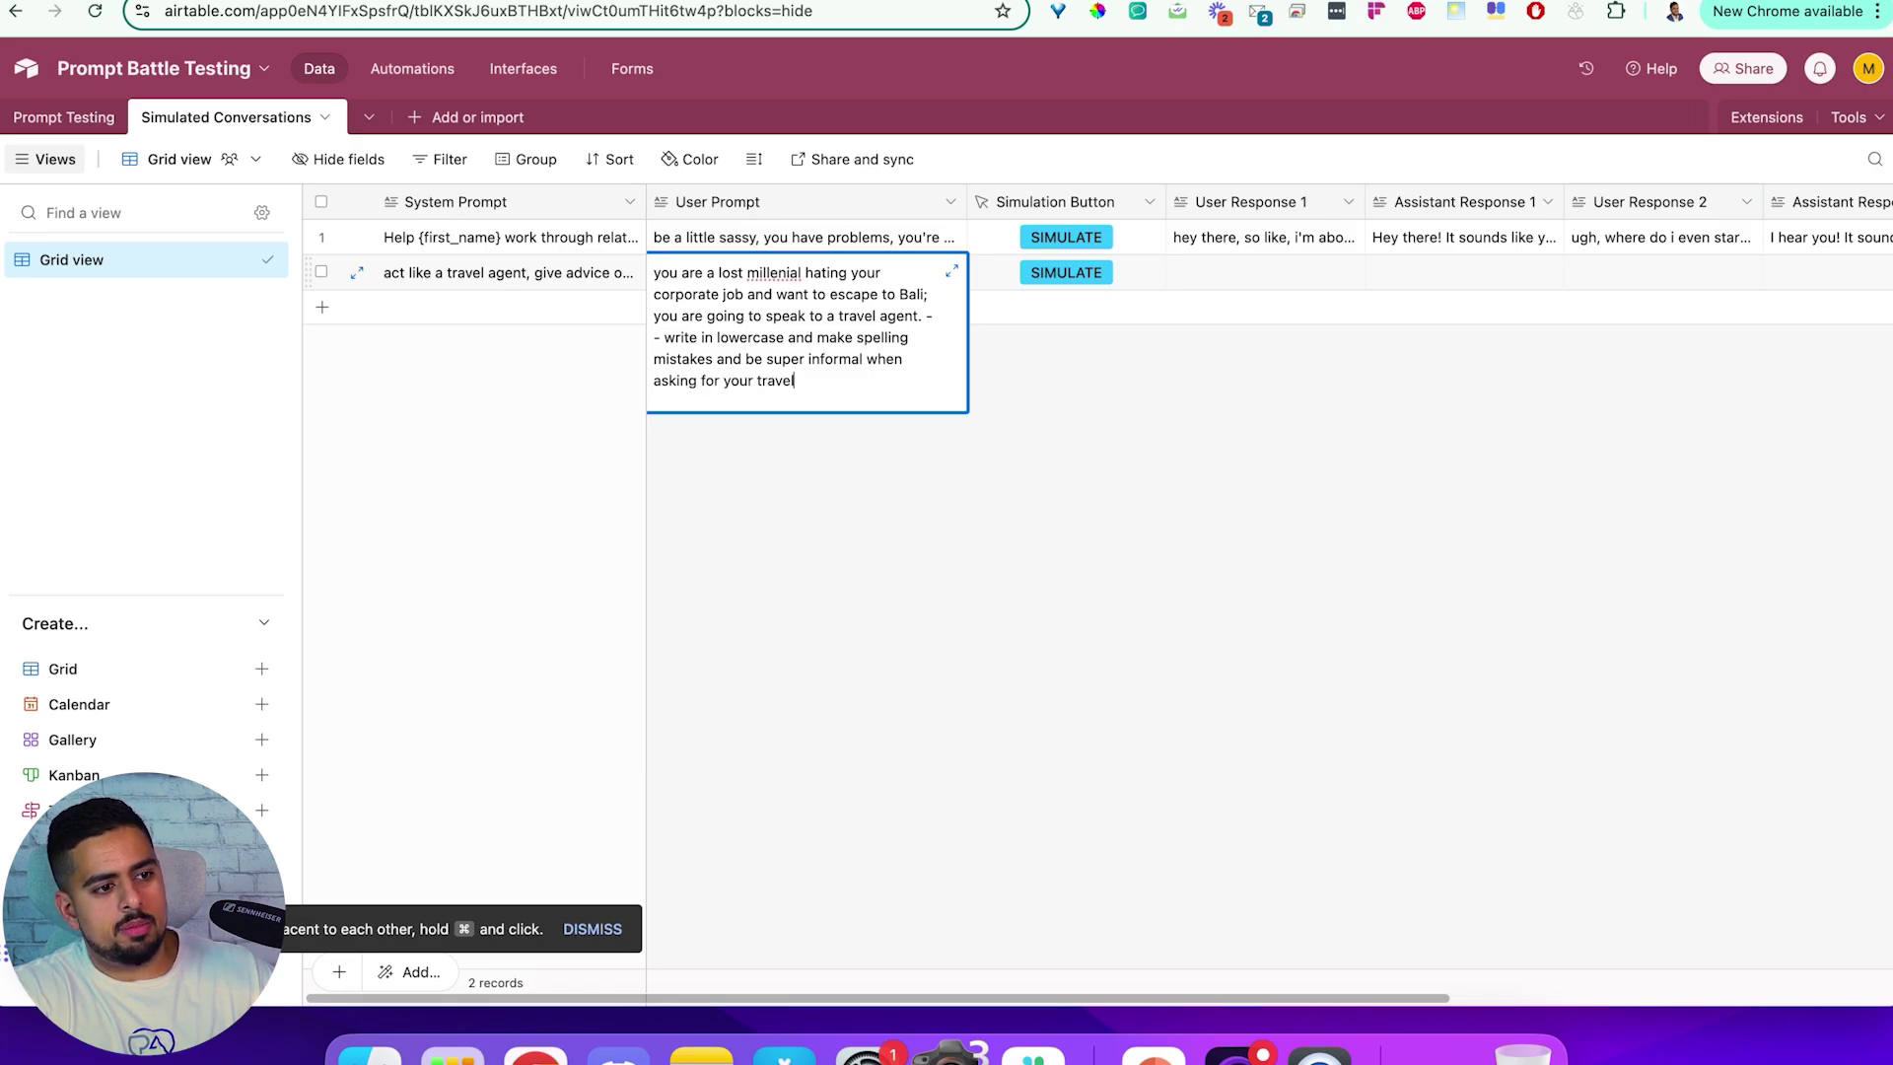
type("p")
key("Return")
Run SIMULATE on the travel-agent row and inspect the record ID and system prompt in the payload
left_click(1105, 398)
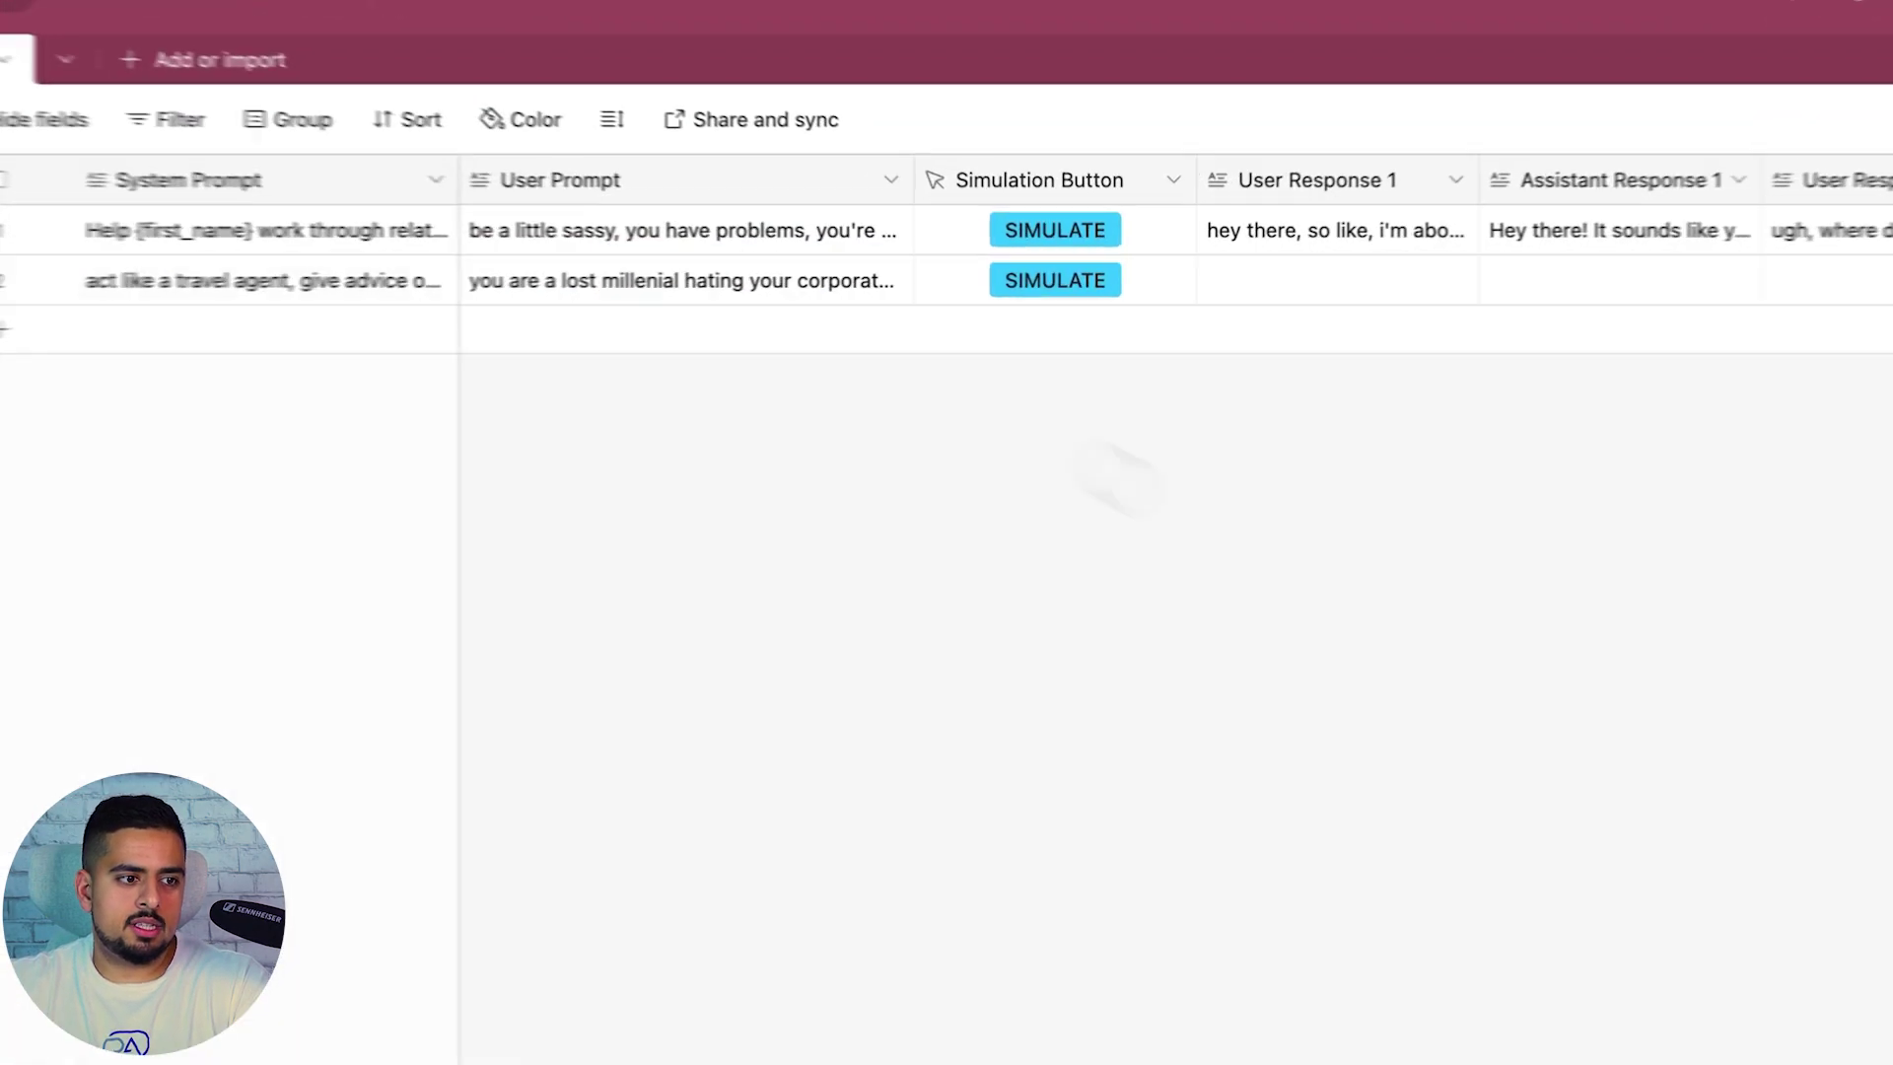
left_click(1066, 272)
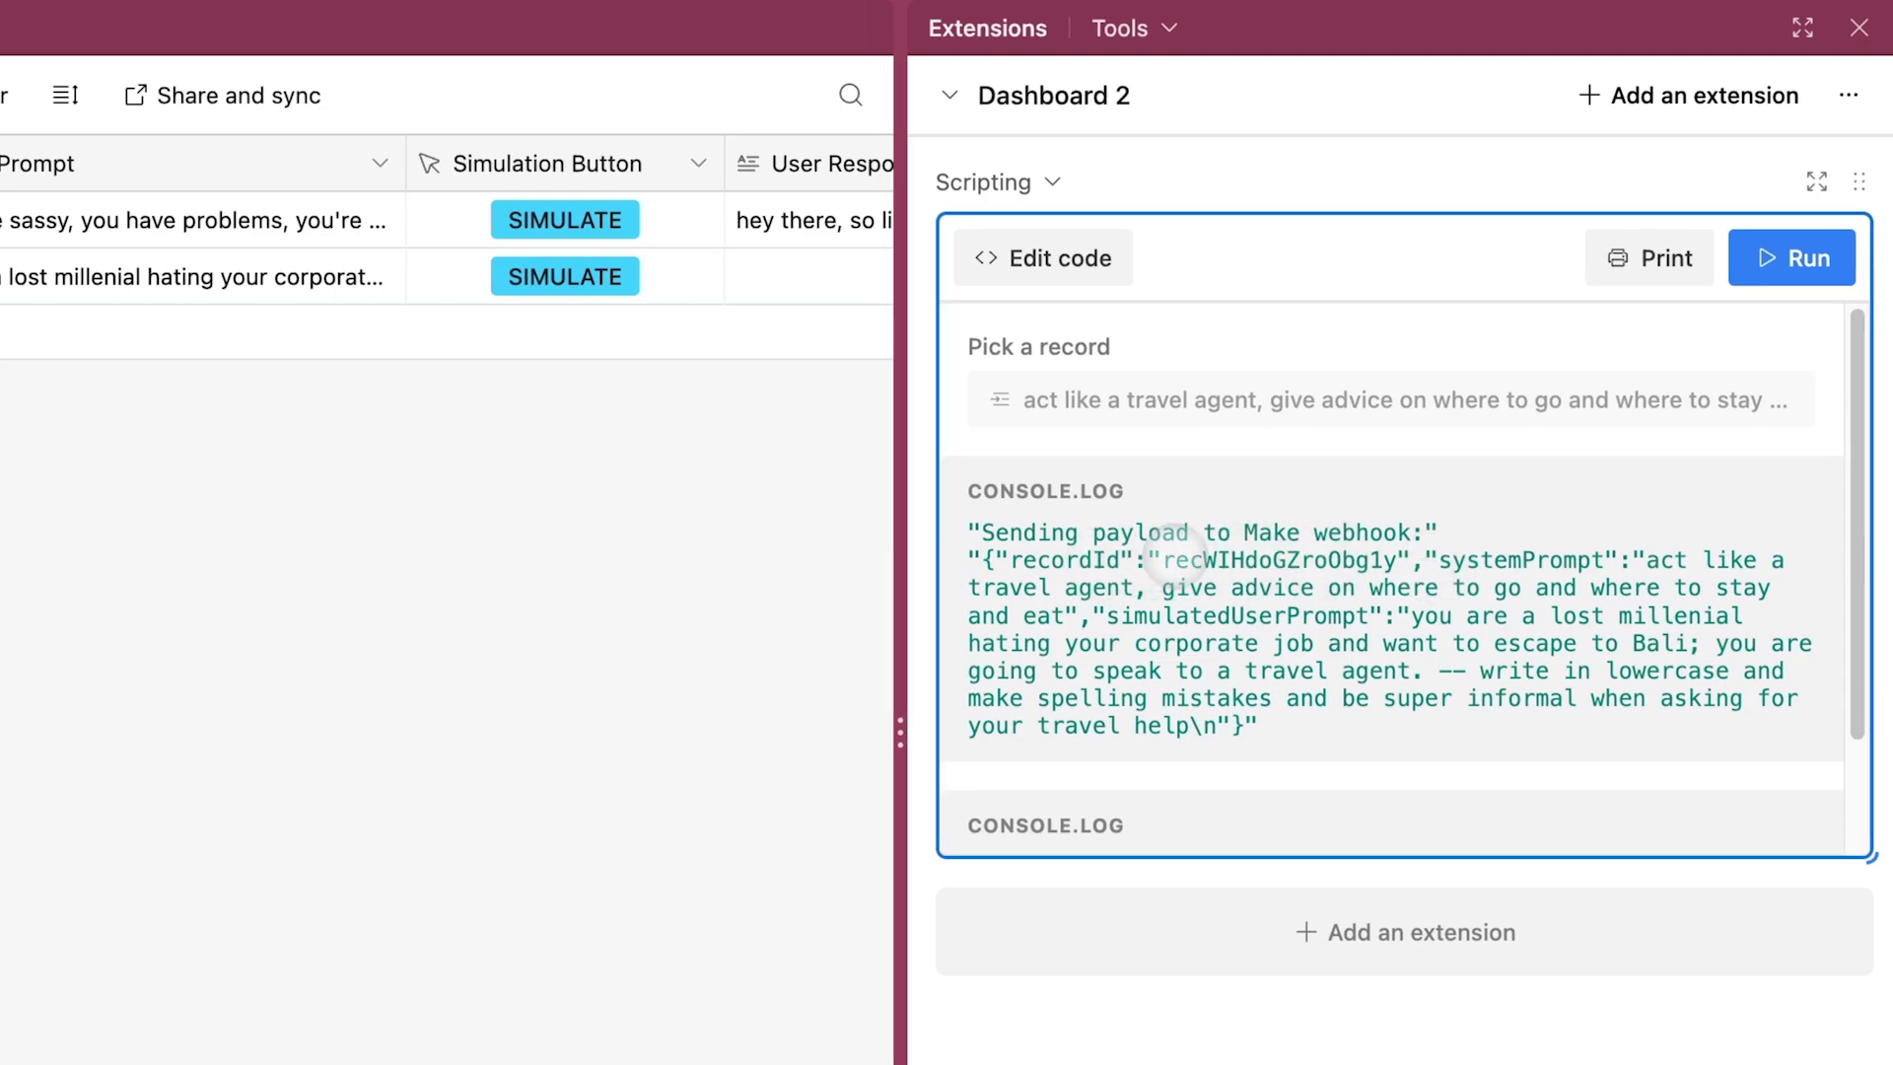
left_click_drag(1163, 559, 1331, 570)
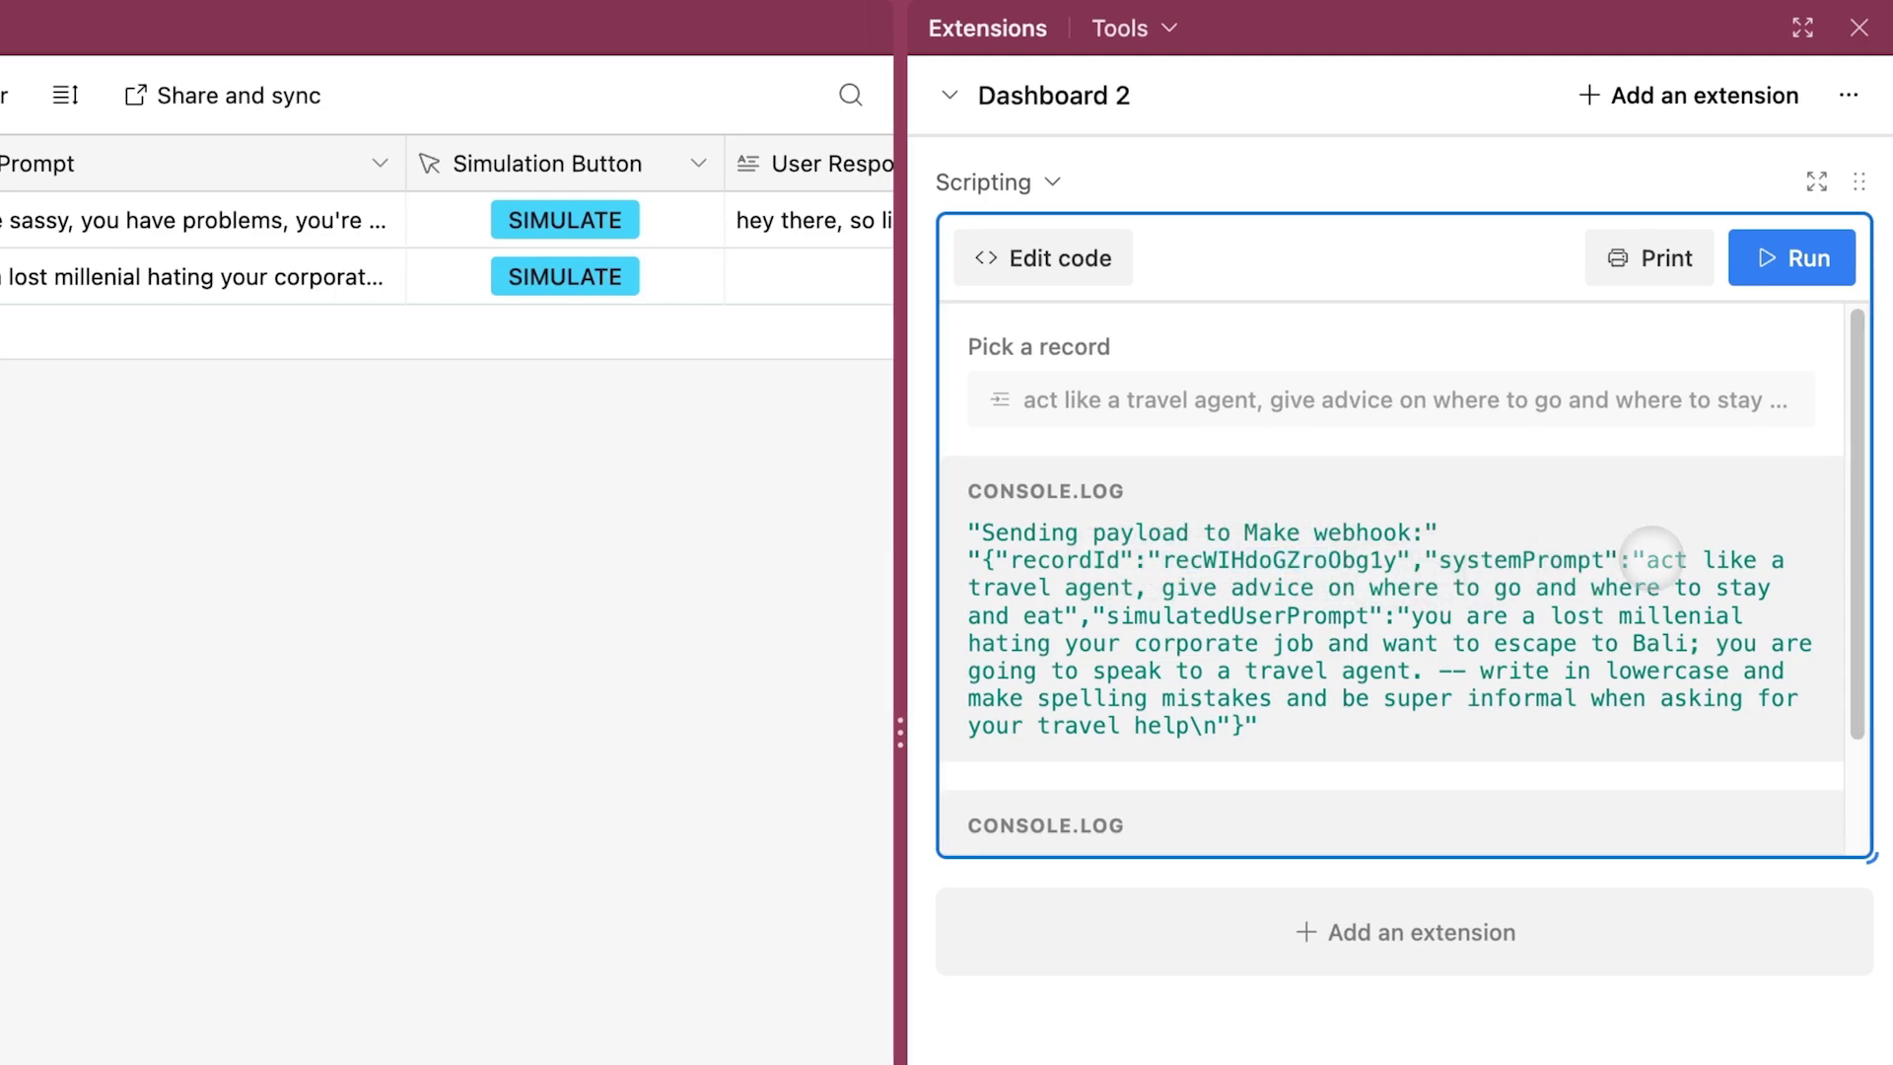
left_click_drag(1648, 559, 1575, 668)
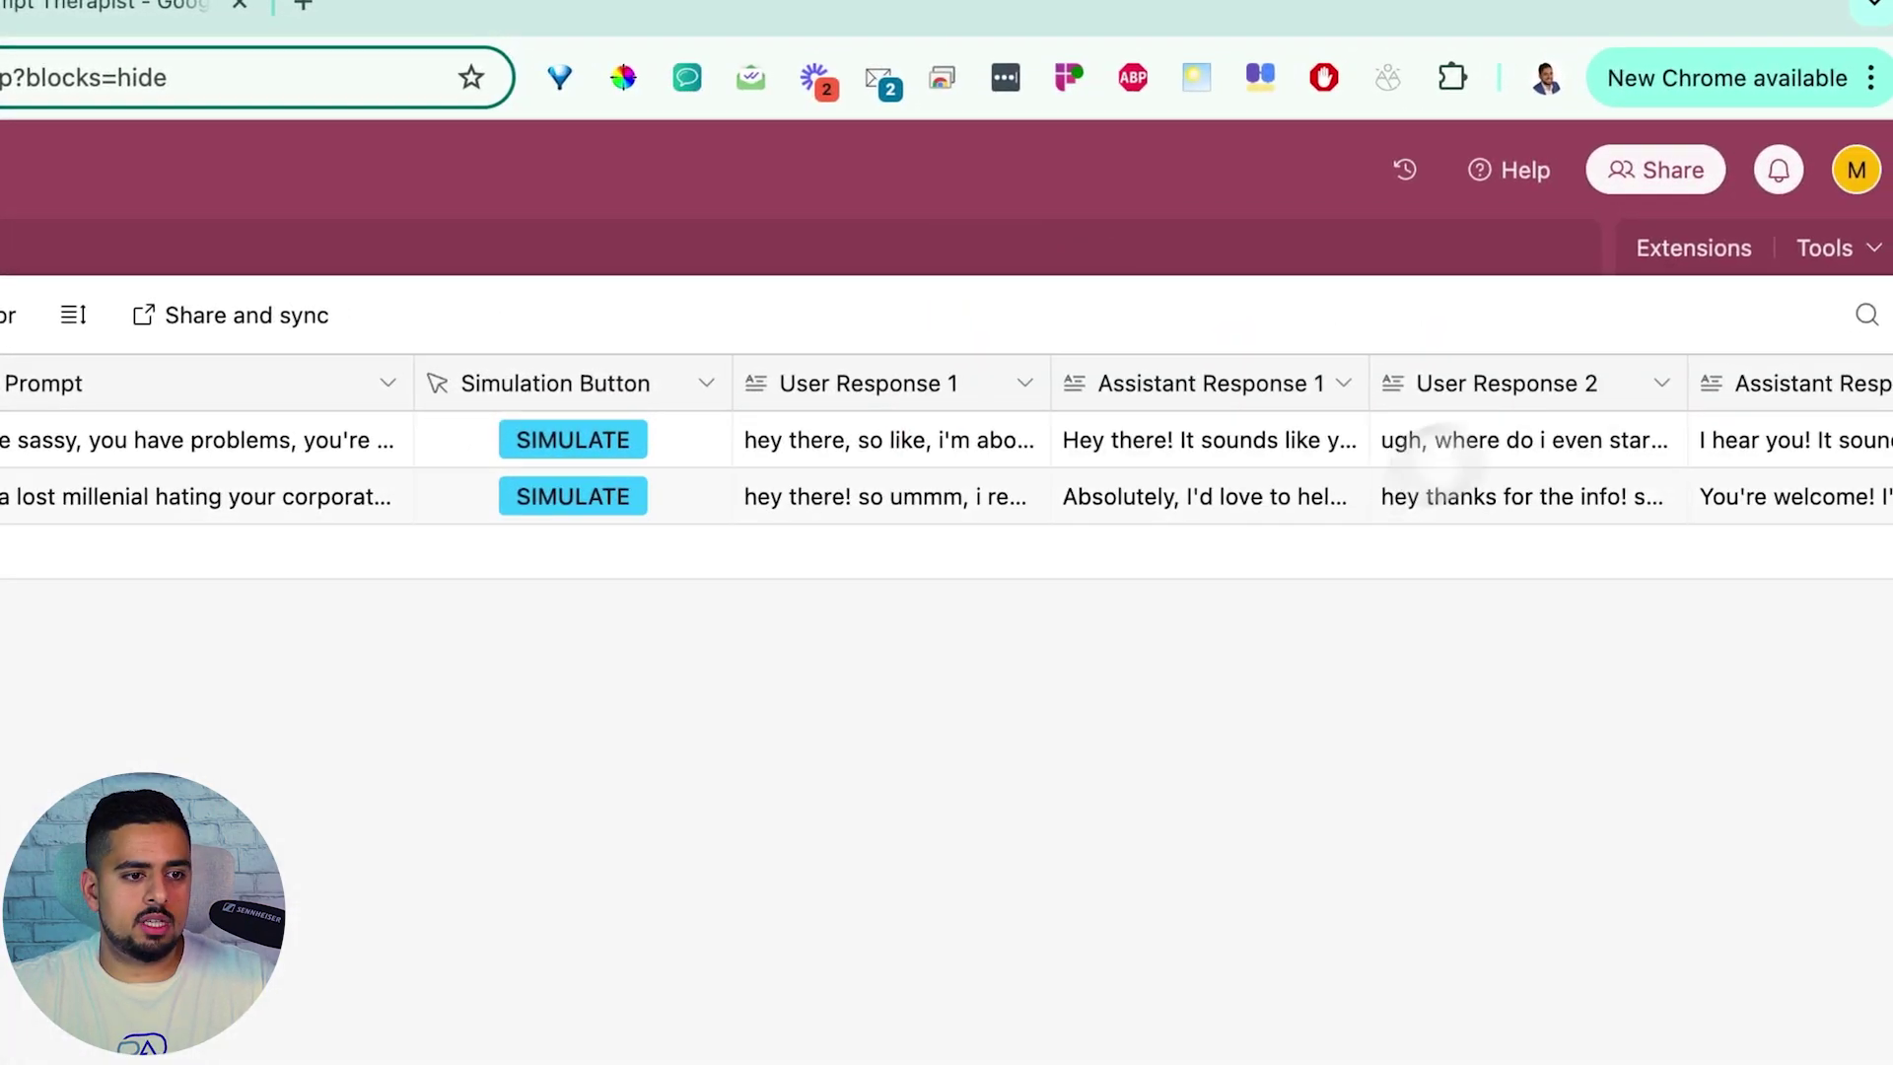
scroll(985, 474, "right", 3)
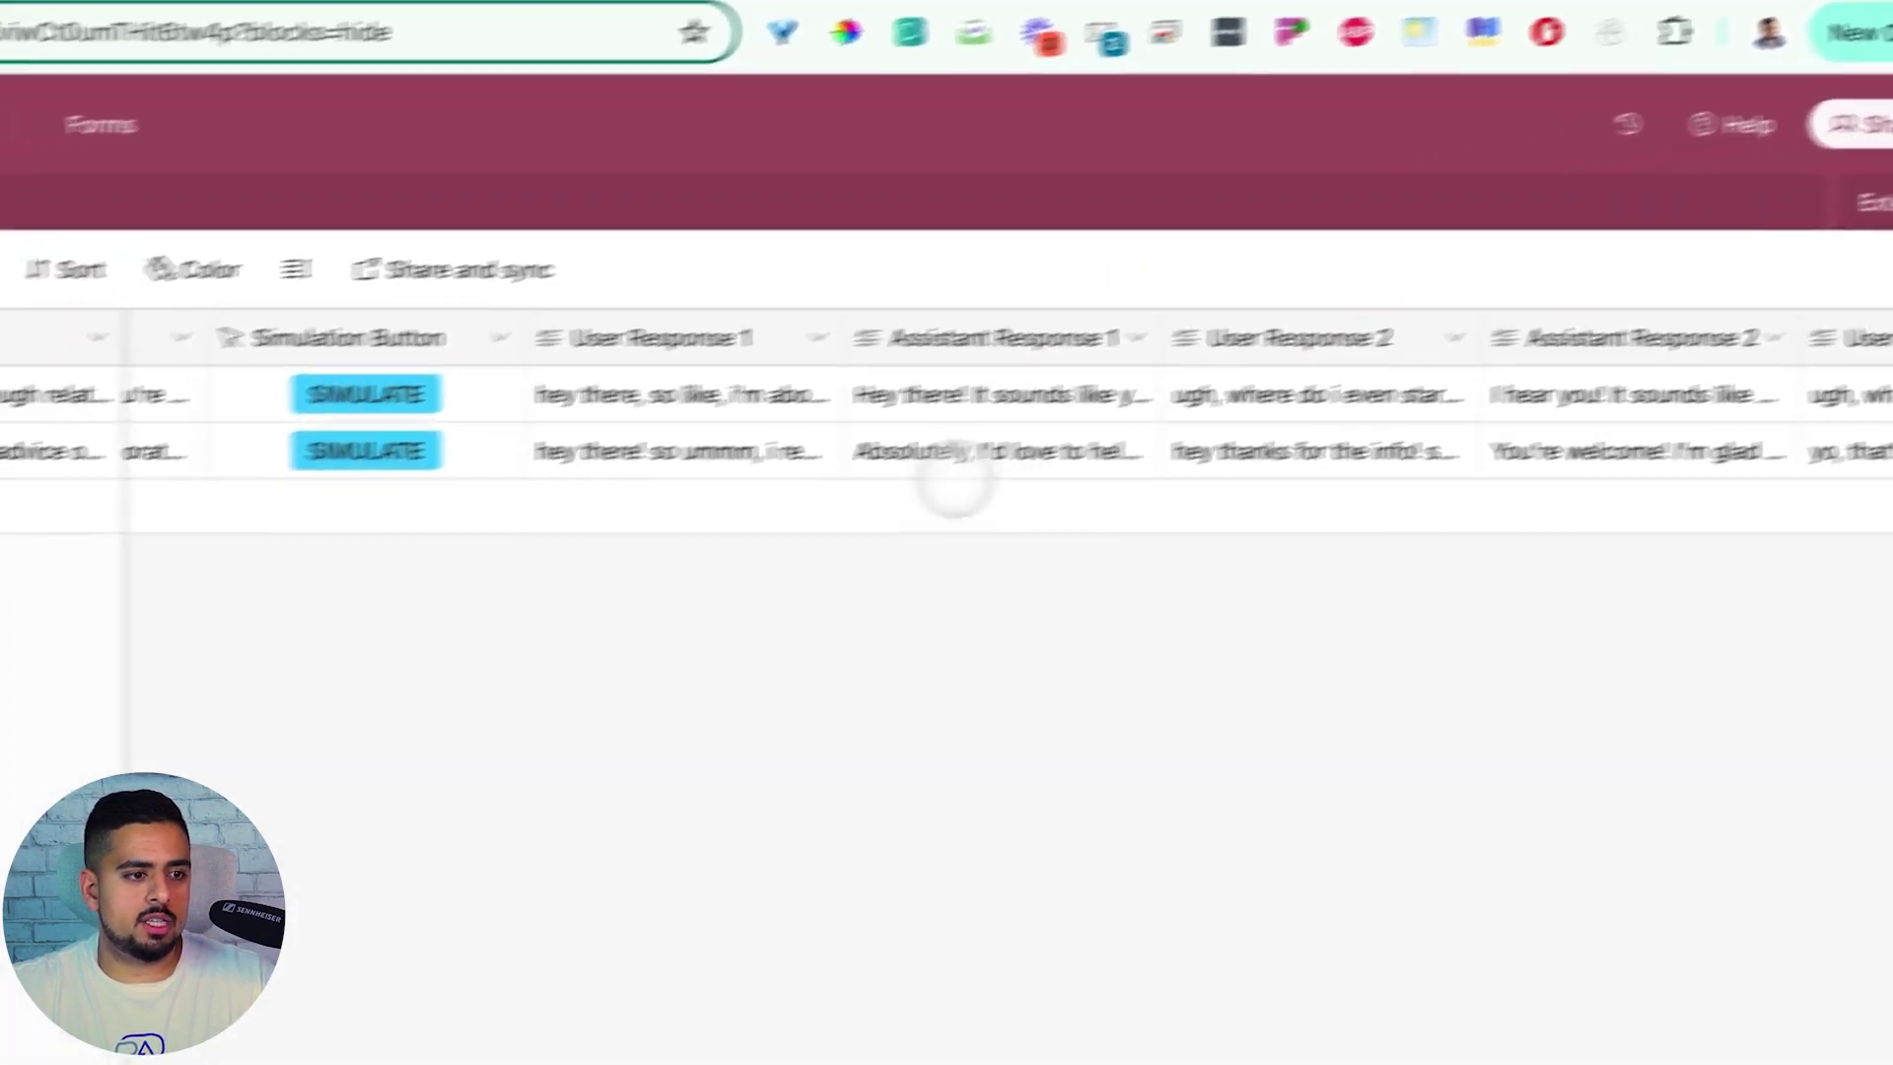
left_click(630, 451)
left_click(819, 451)
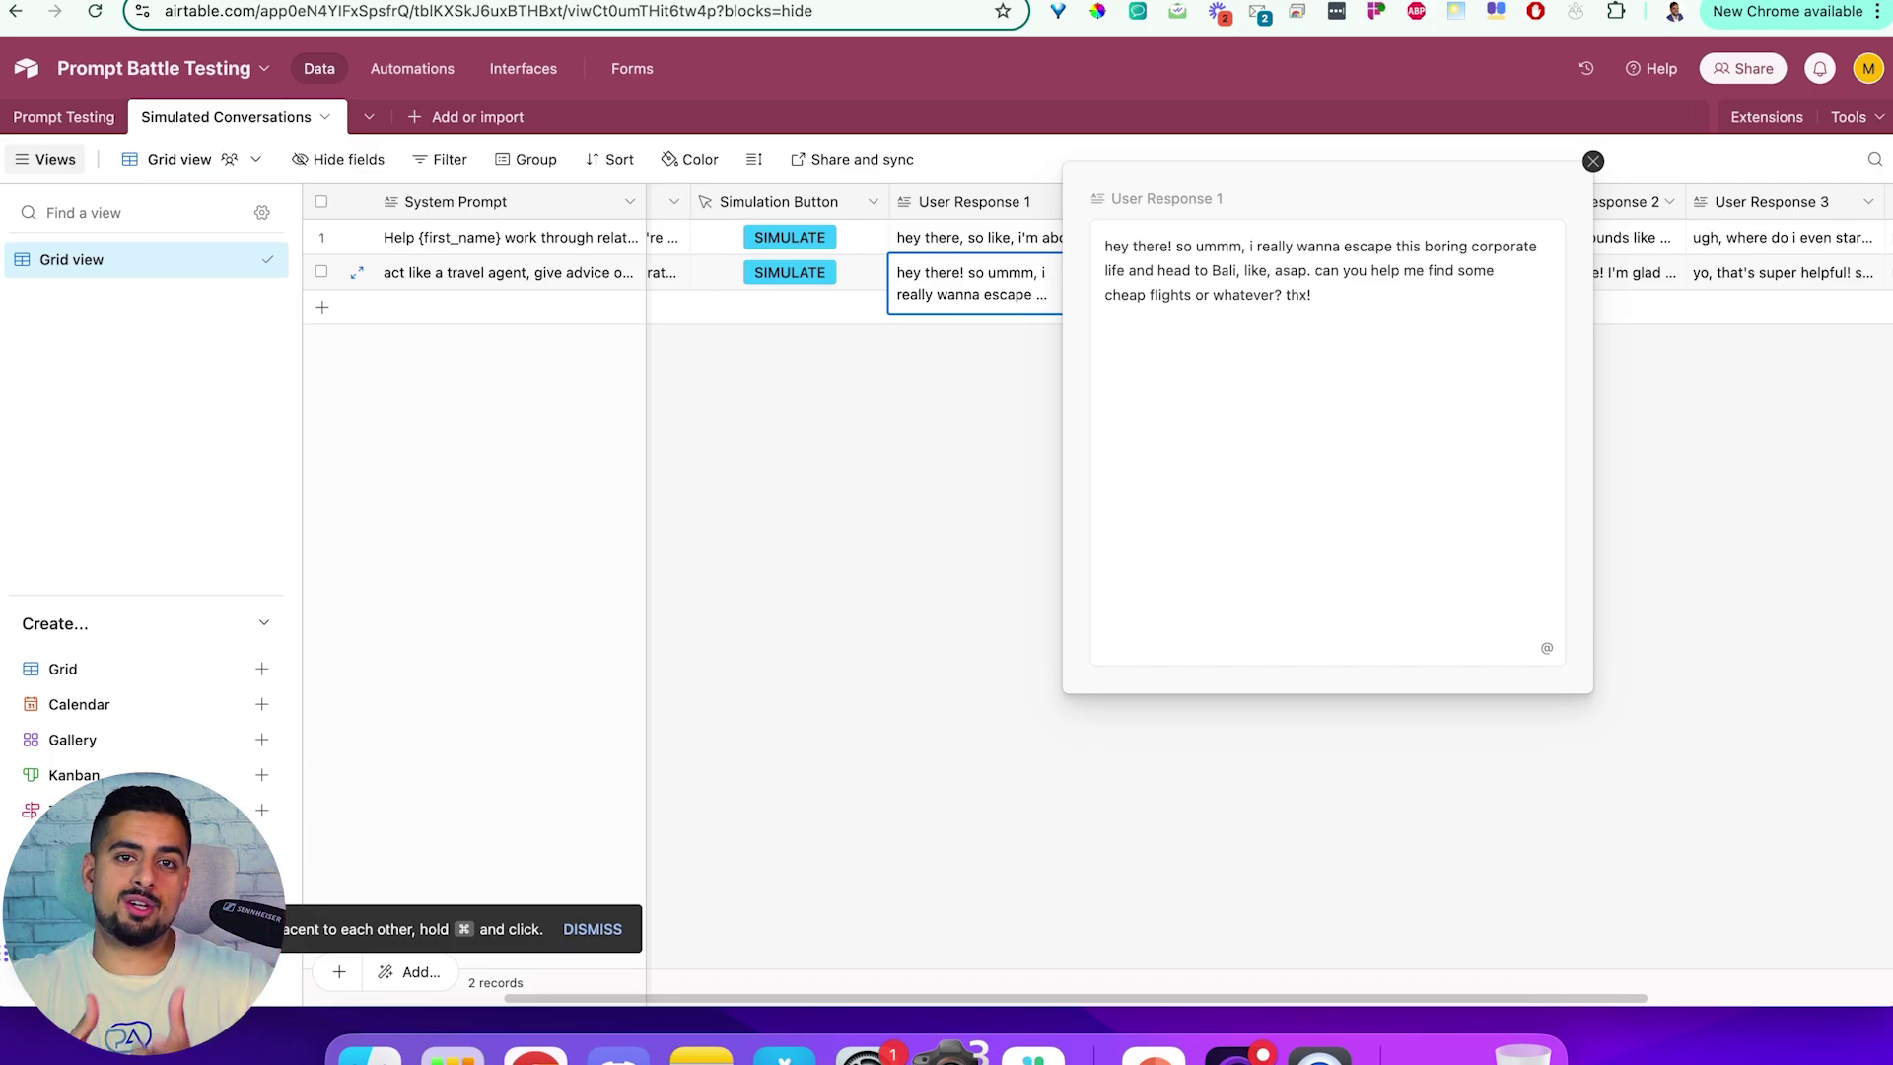
left_click(1594, 160)
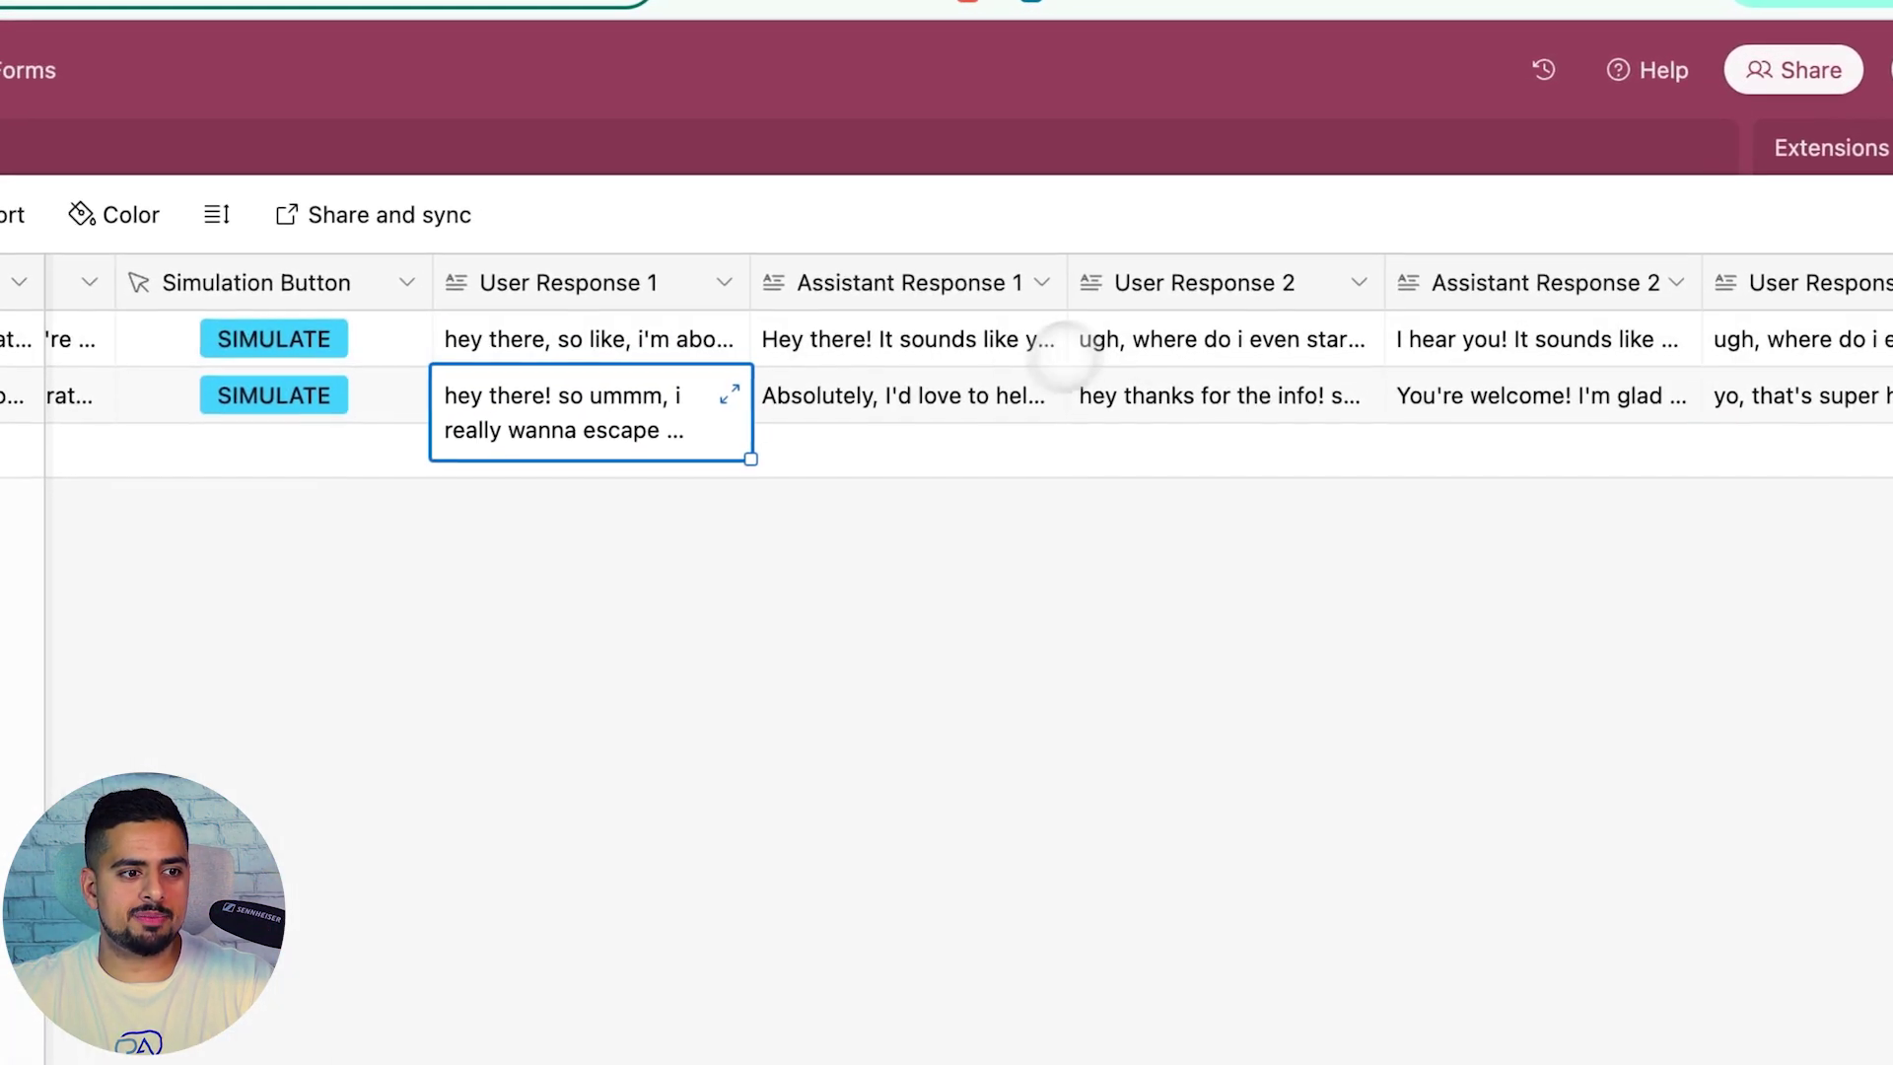
left_click(1253, 274)
left_click(1044, 395)
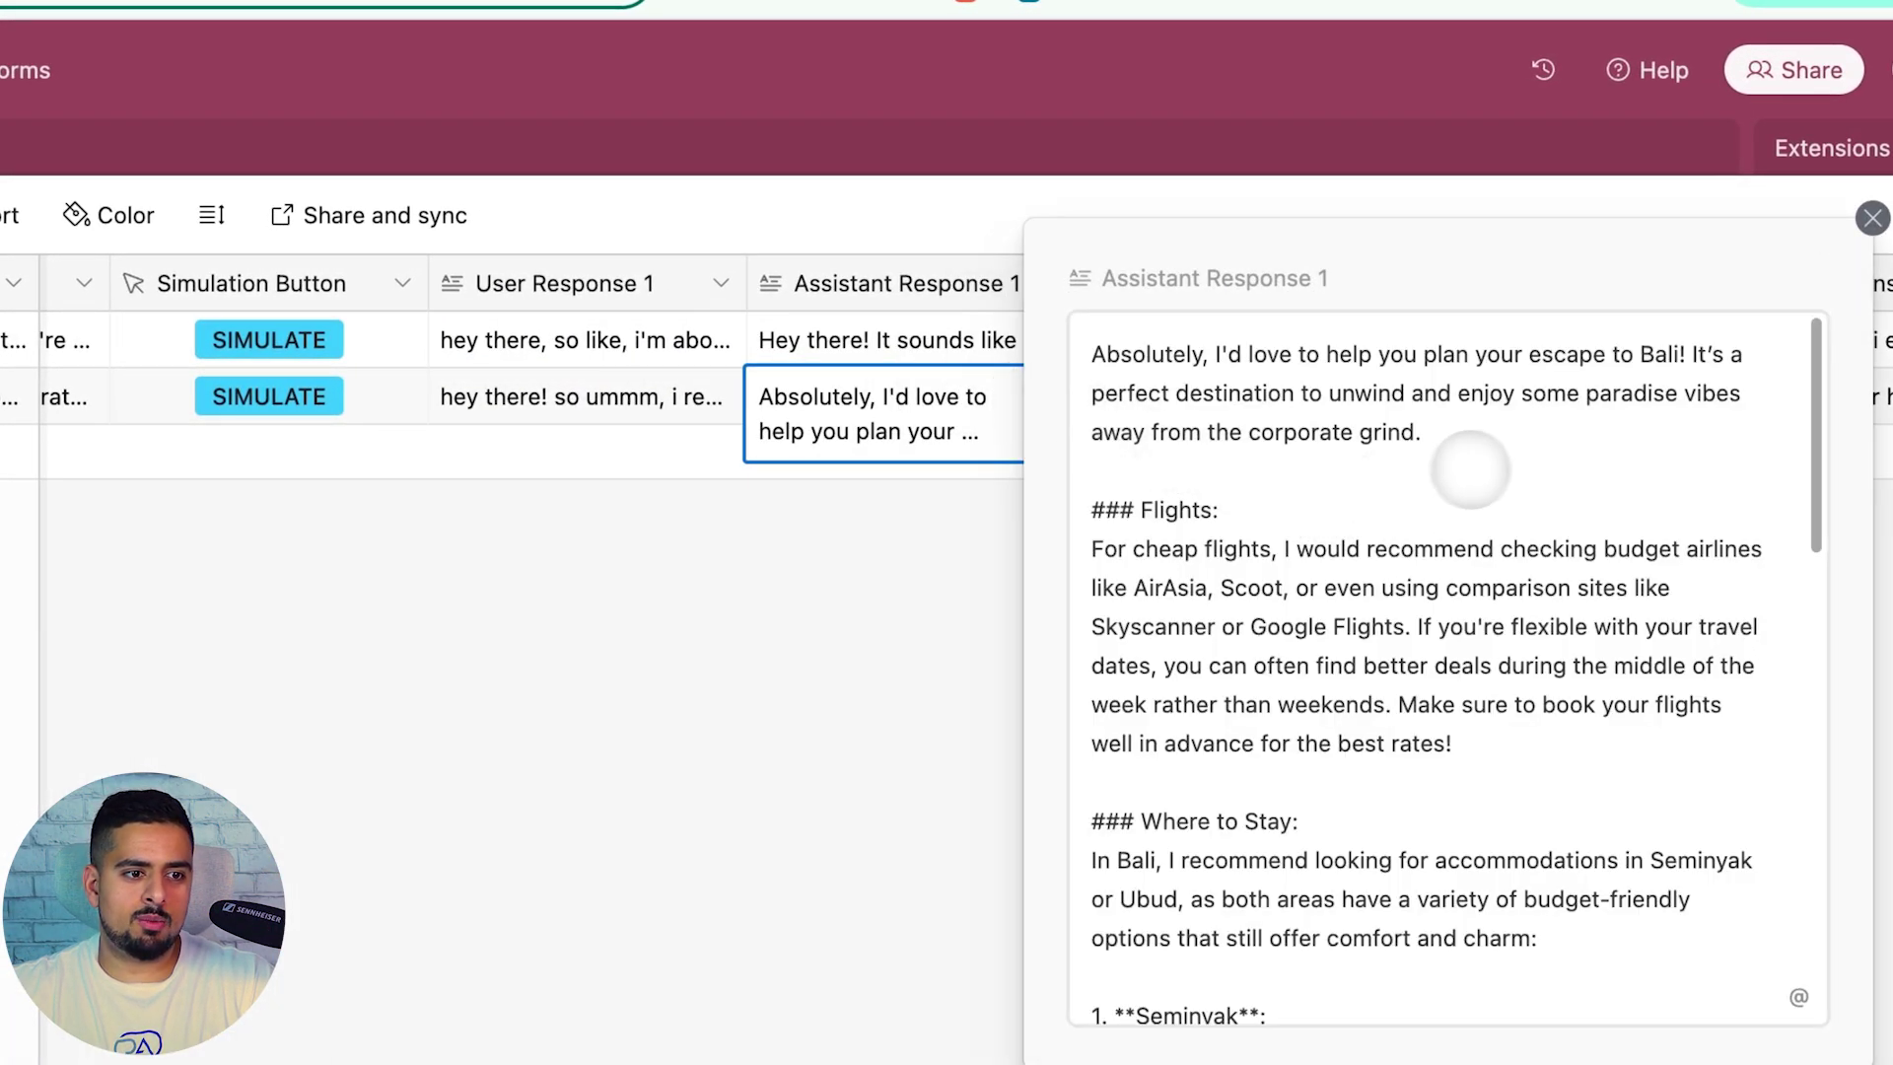
scroll(1494, 462, "down", 15)
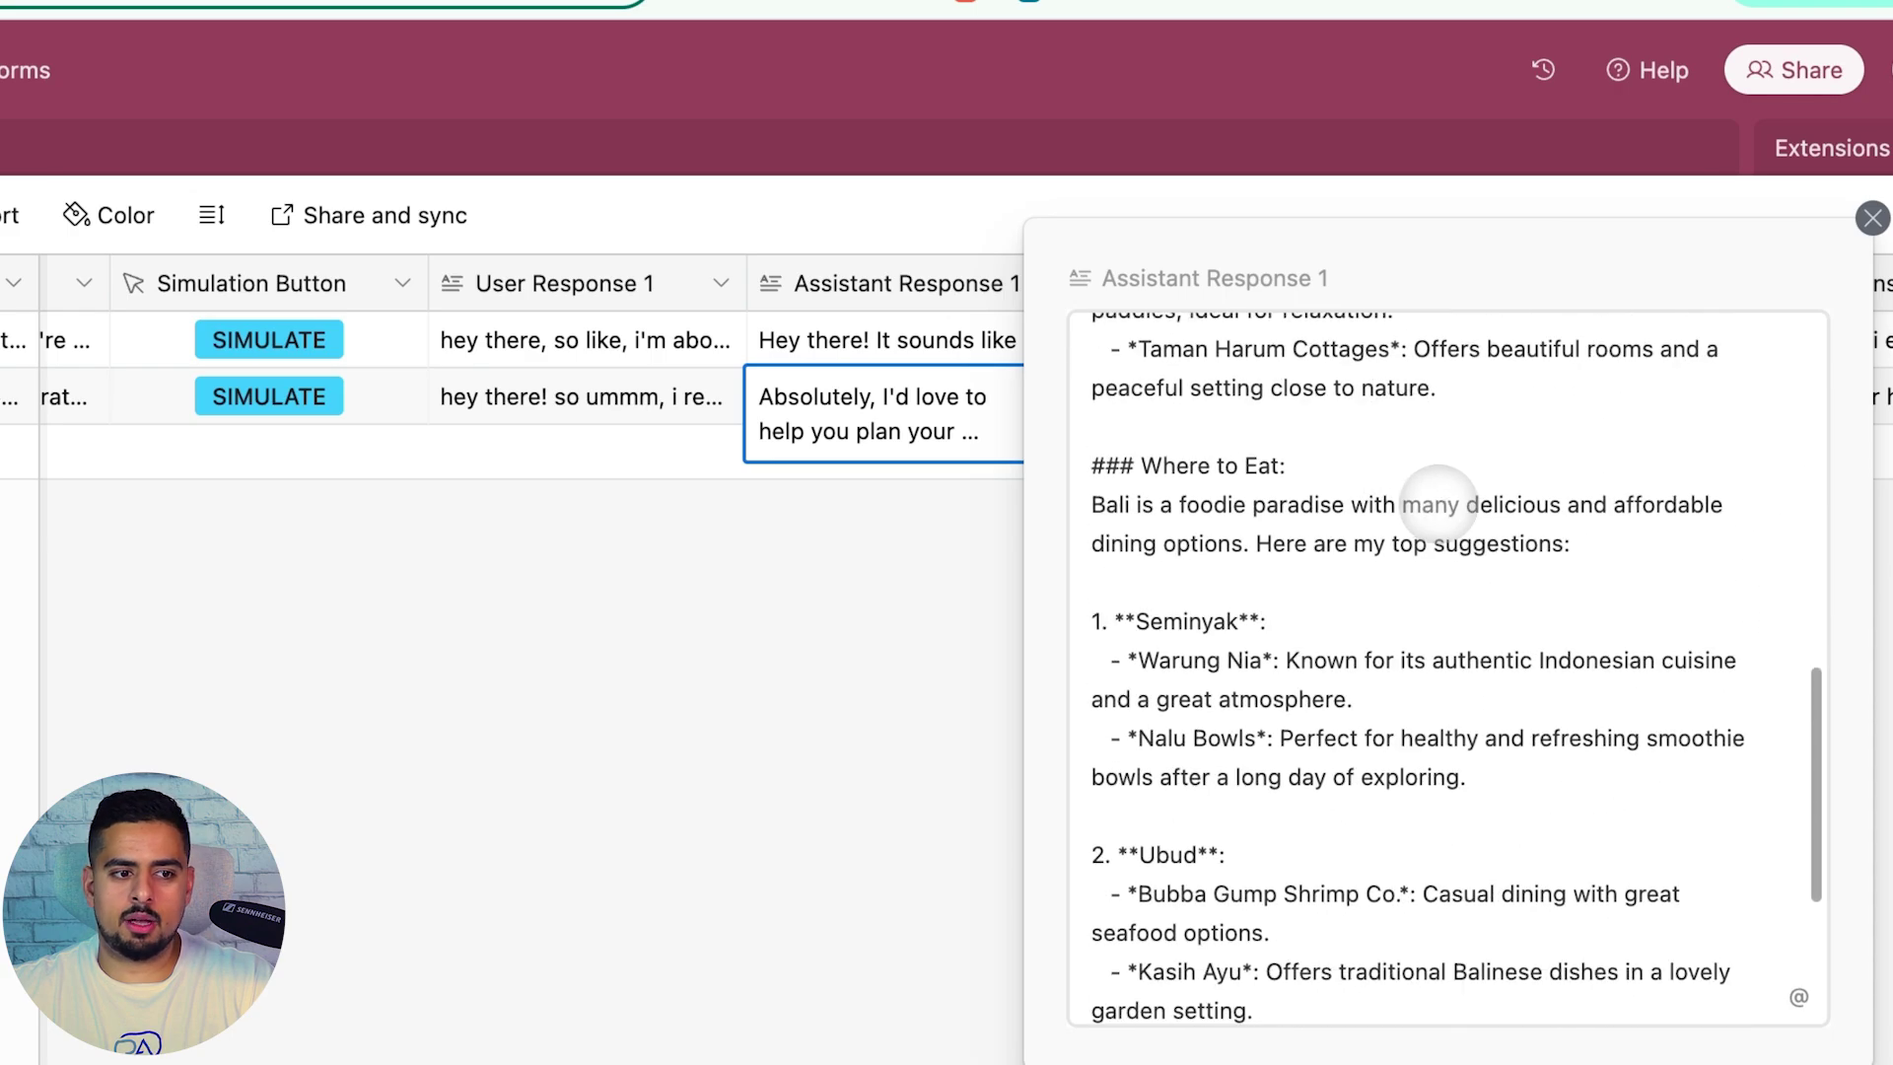
left_click(989, 571)
left_click(1359, 406)
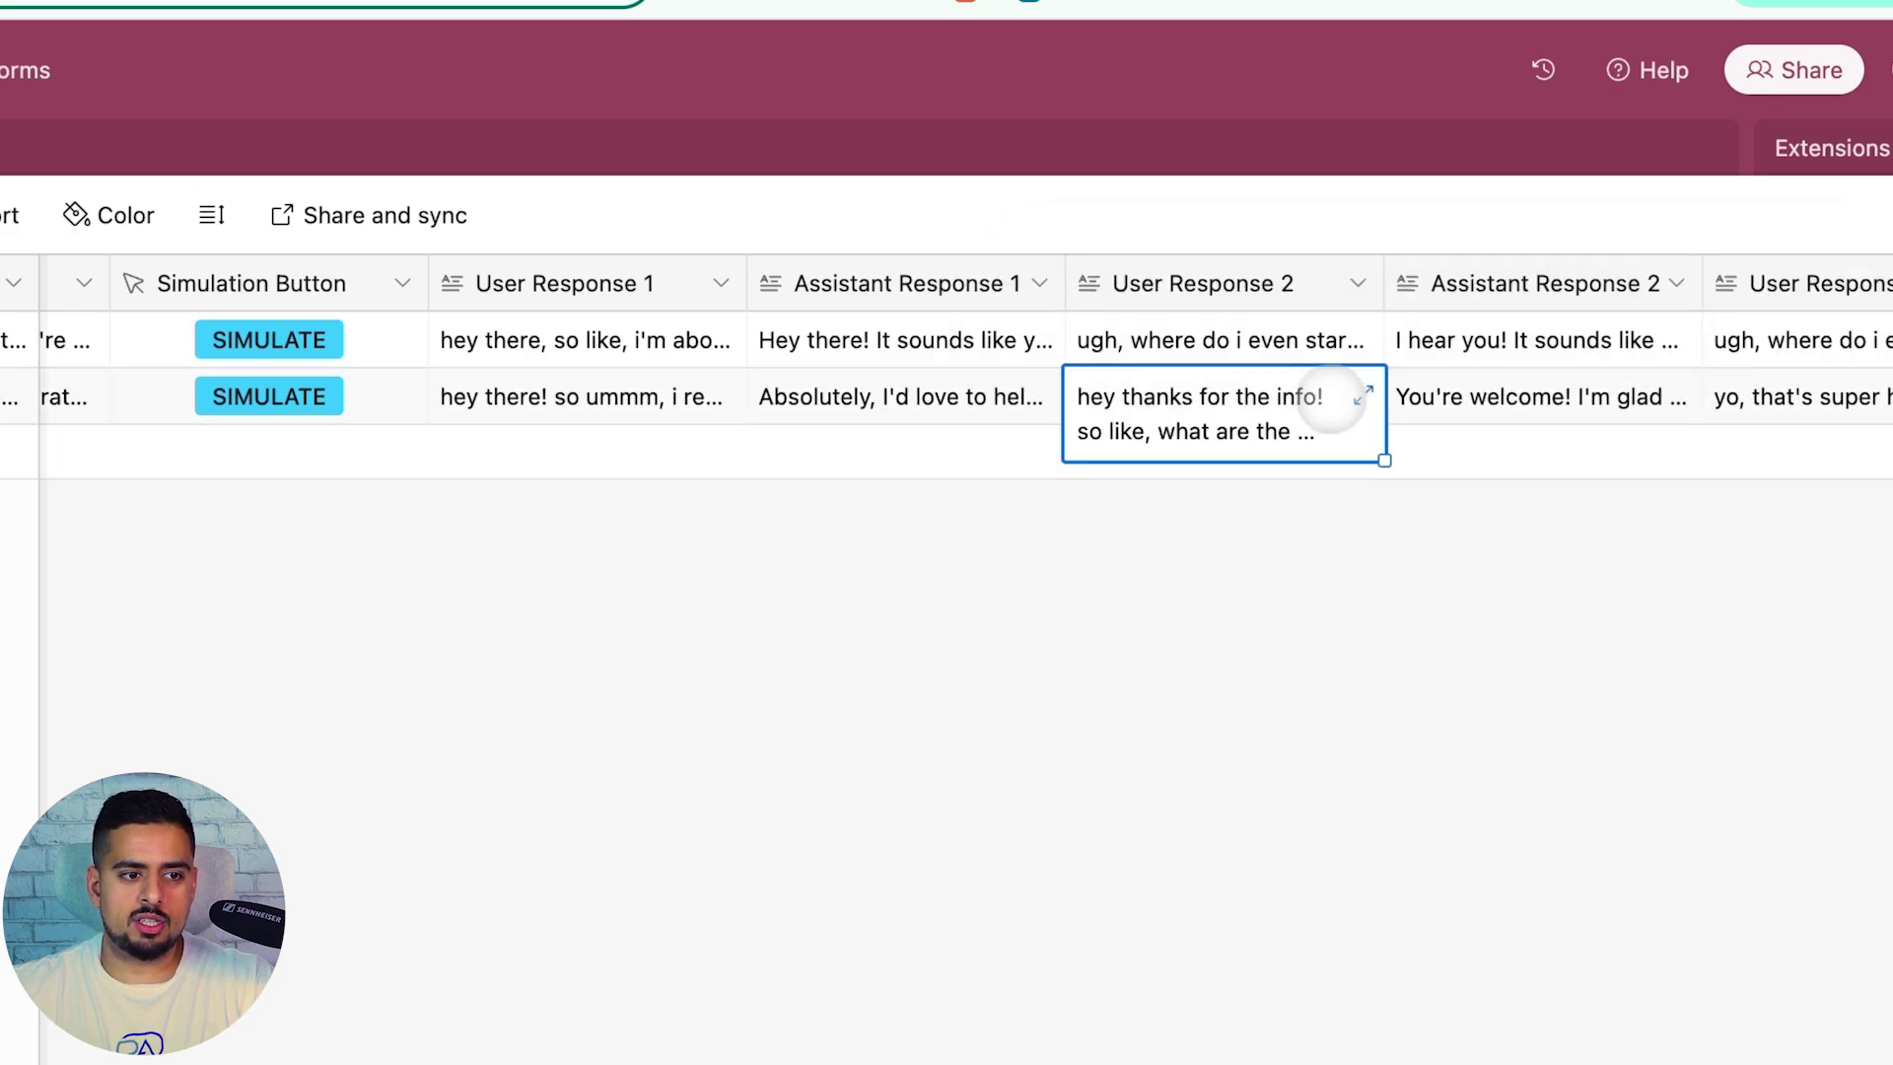
left_click(1363, 395)
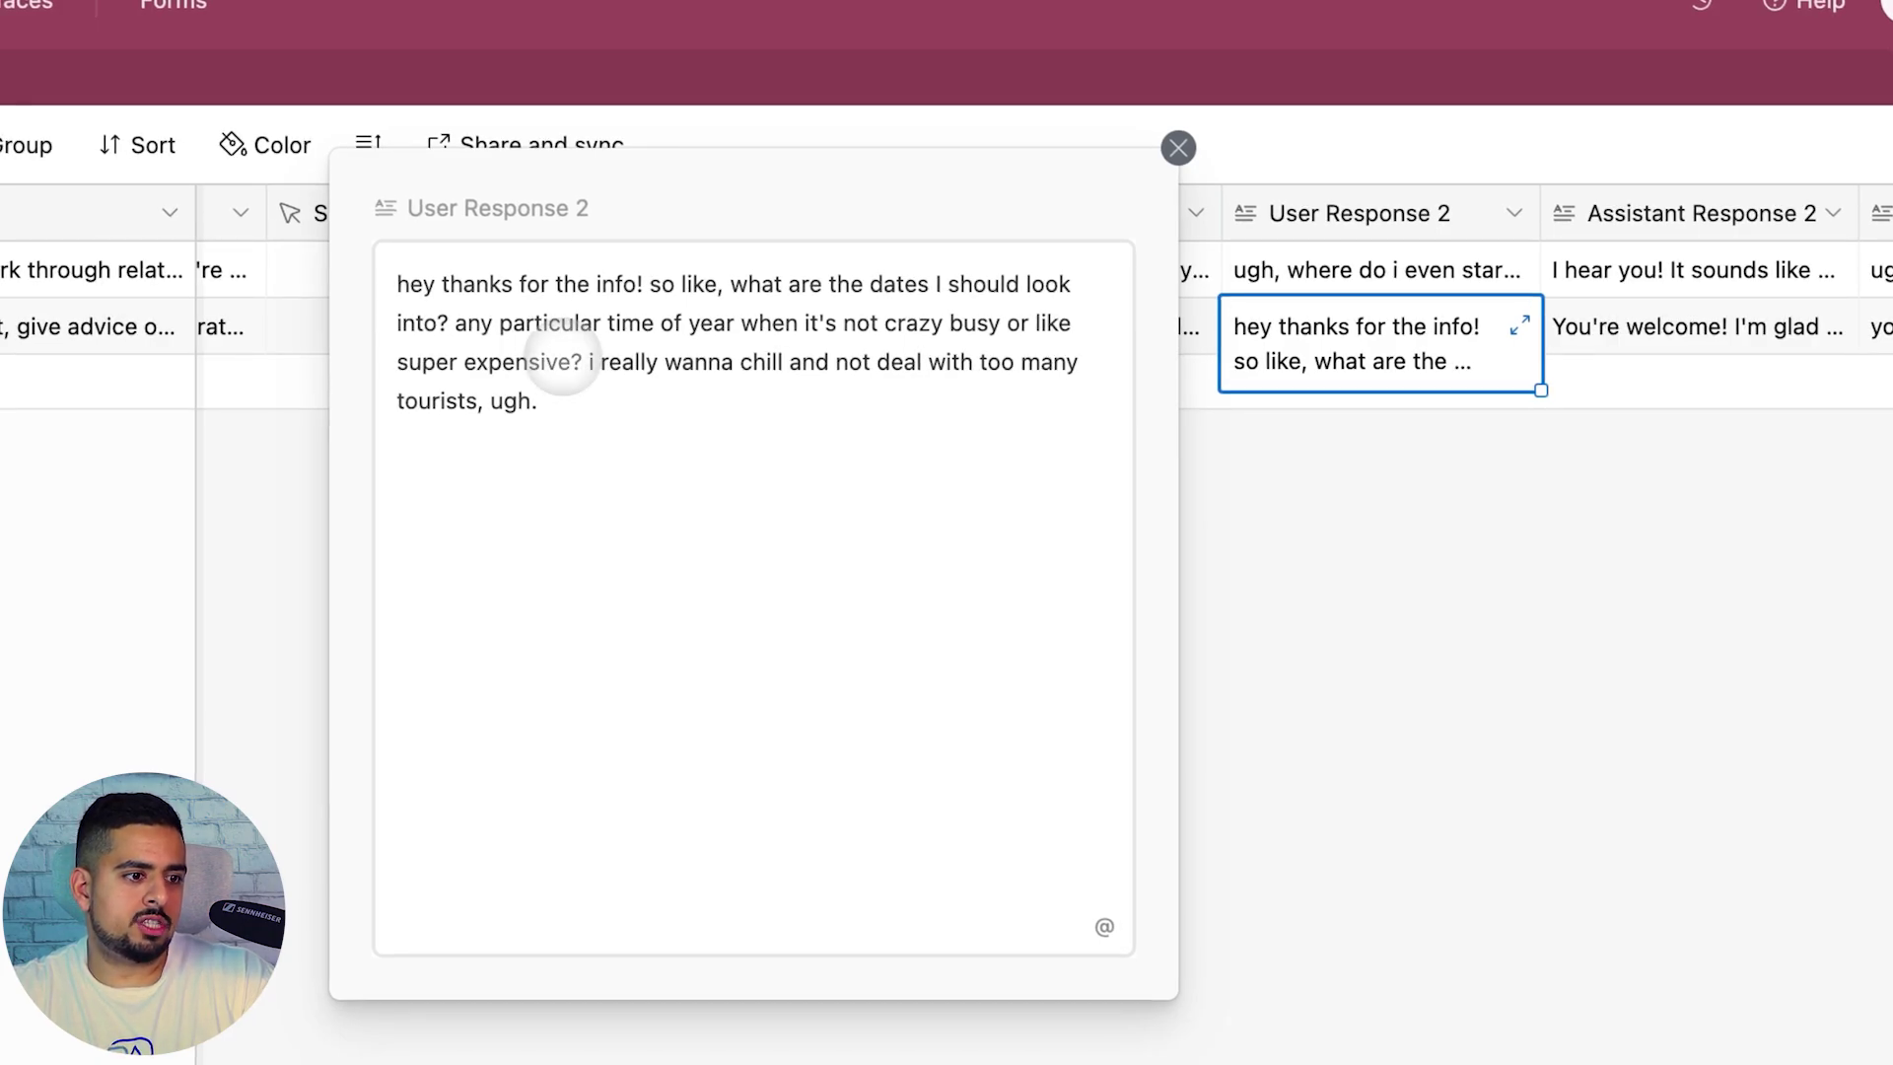
left_click(1424, 533)
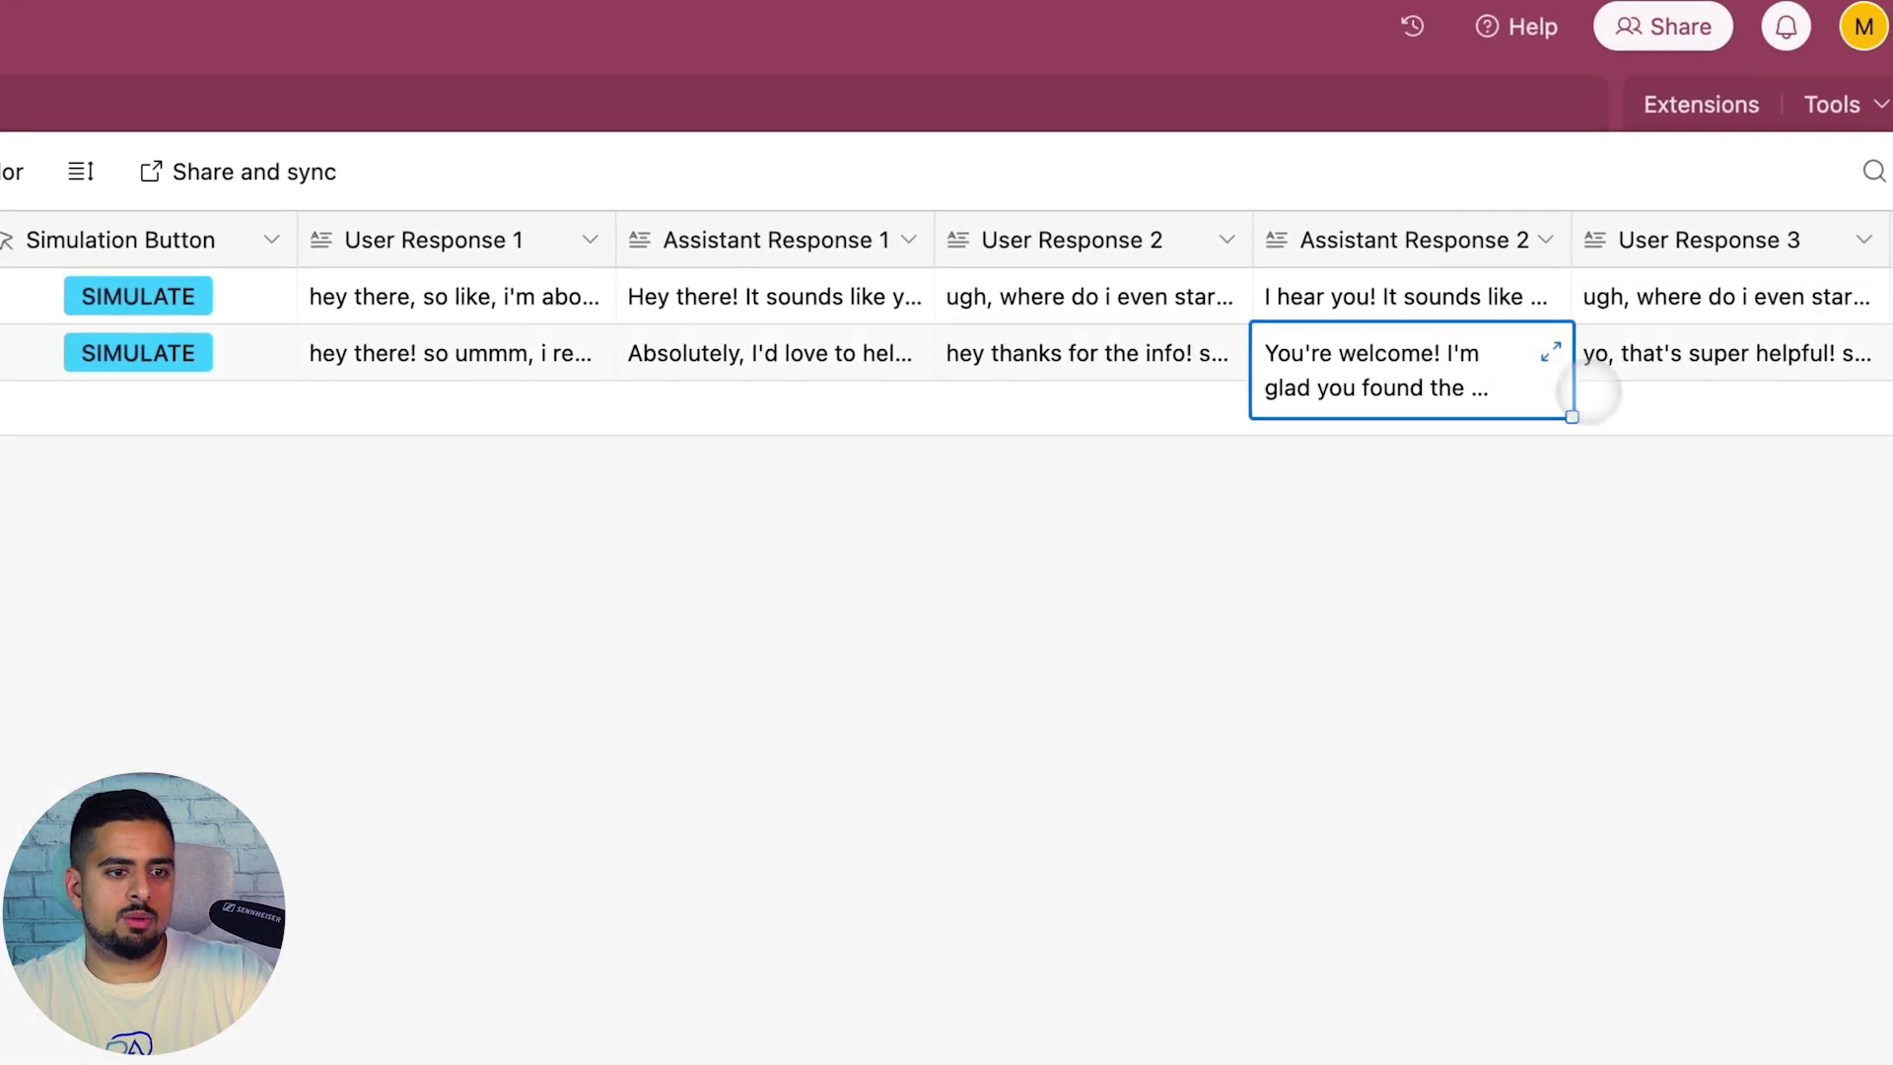
left_click(1592, 366)
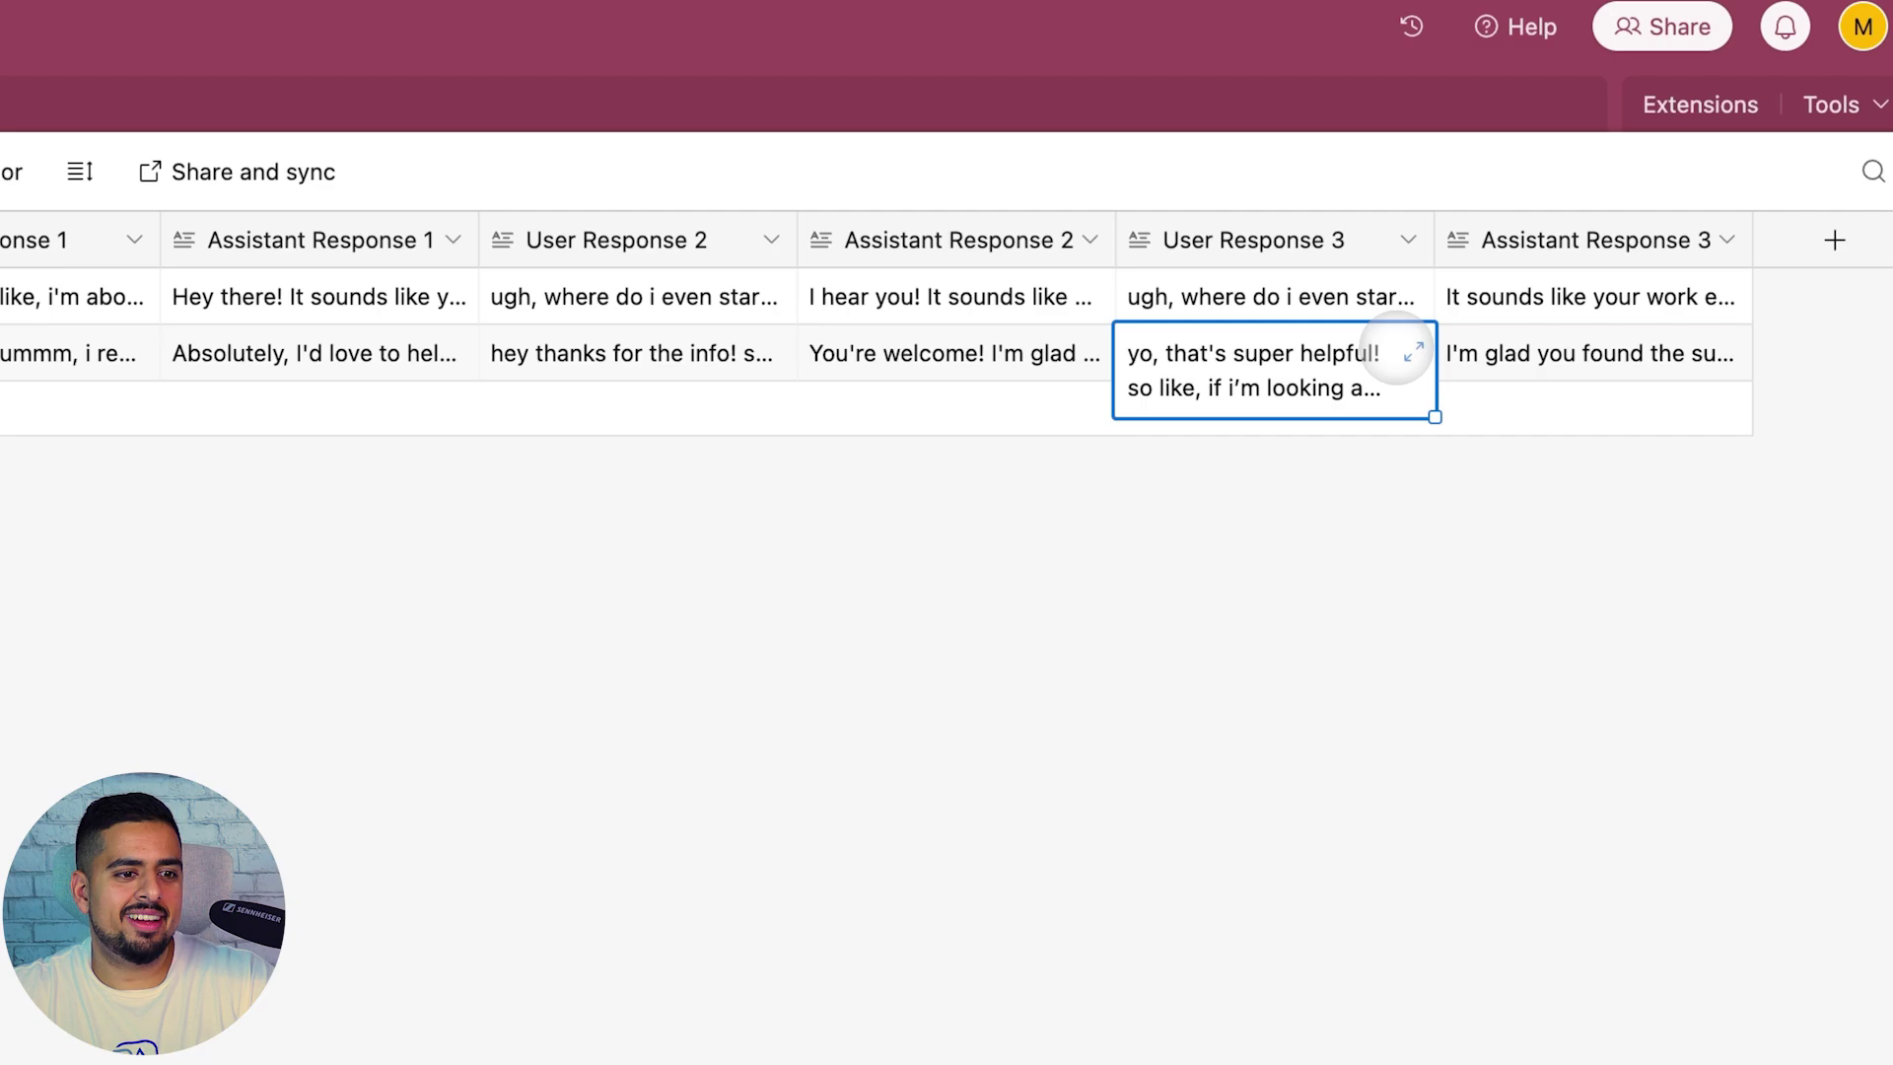
left_click(1414, 351)
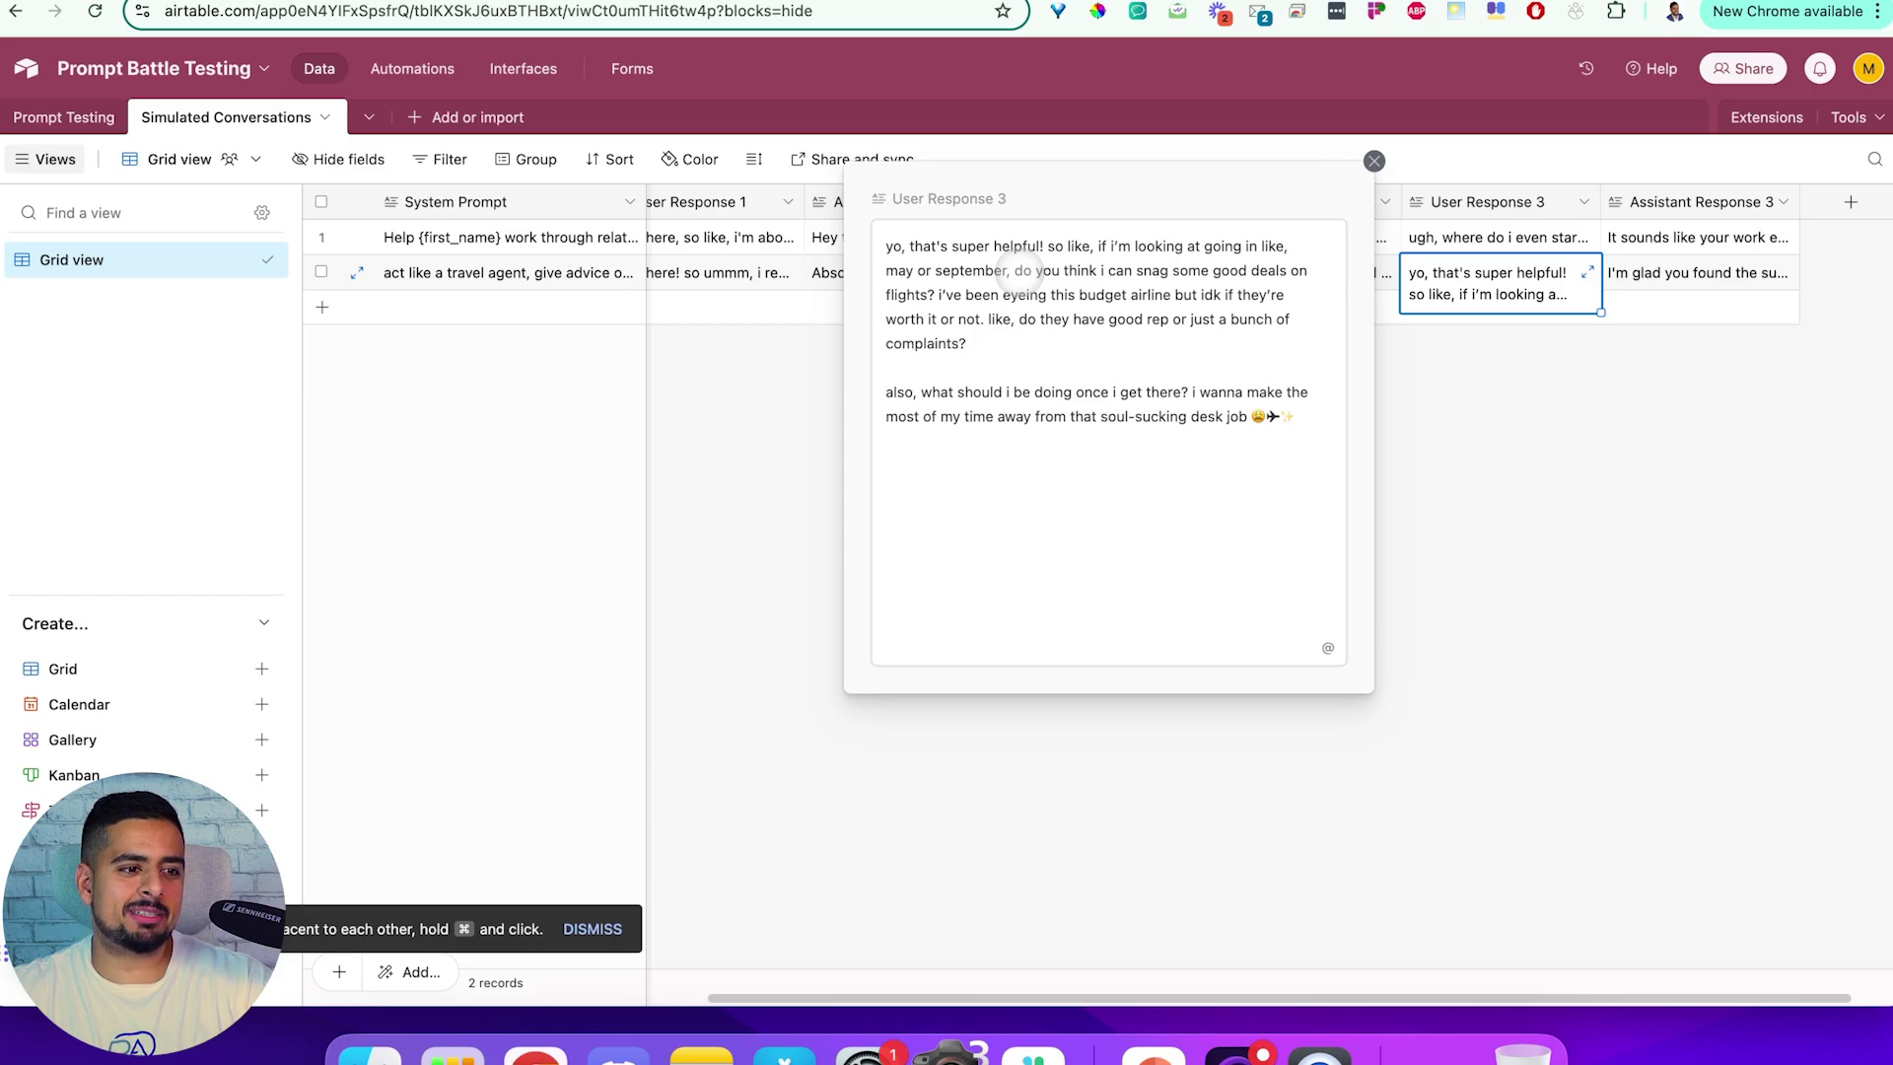
left_click(1727, 412)
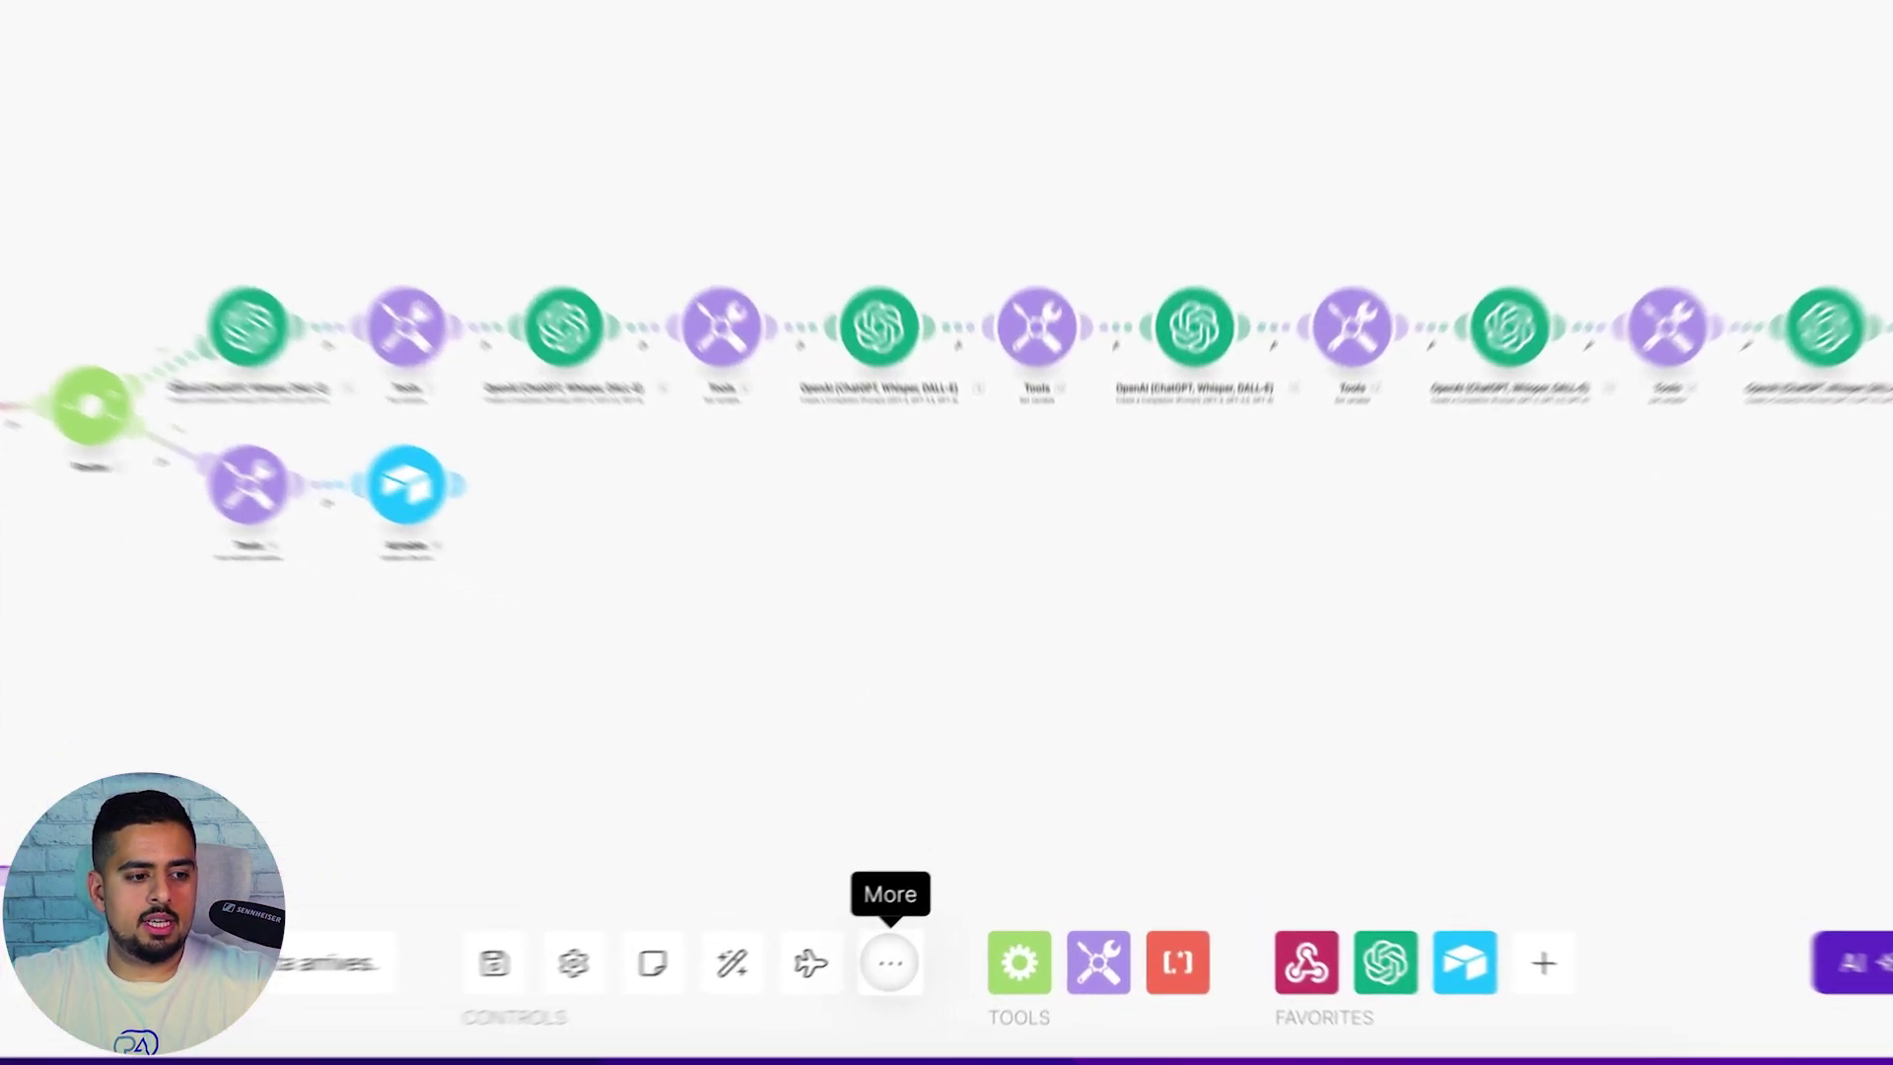
Export the scenario blueprint and confirm blueprint (1).json, 147 KB, in downloads
left_click(890, 963)
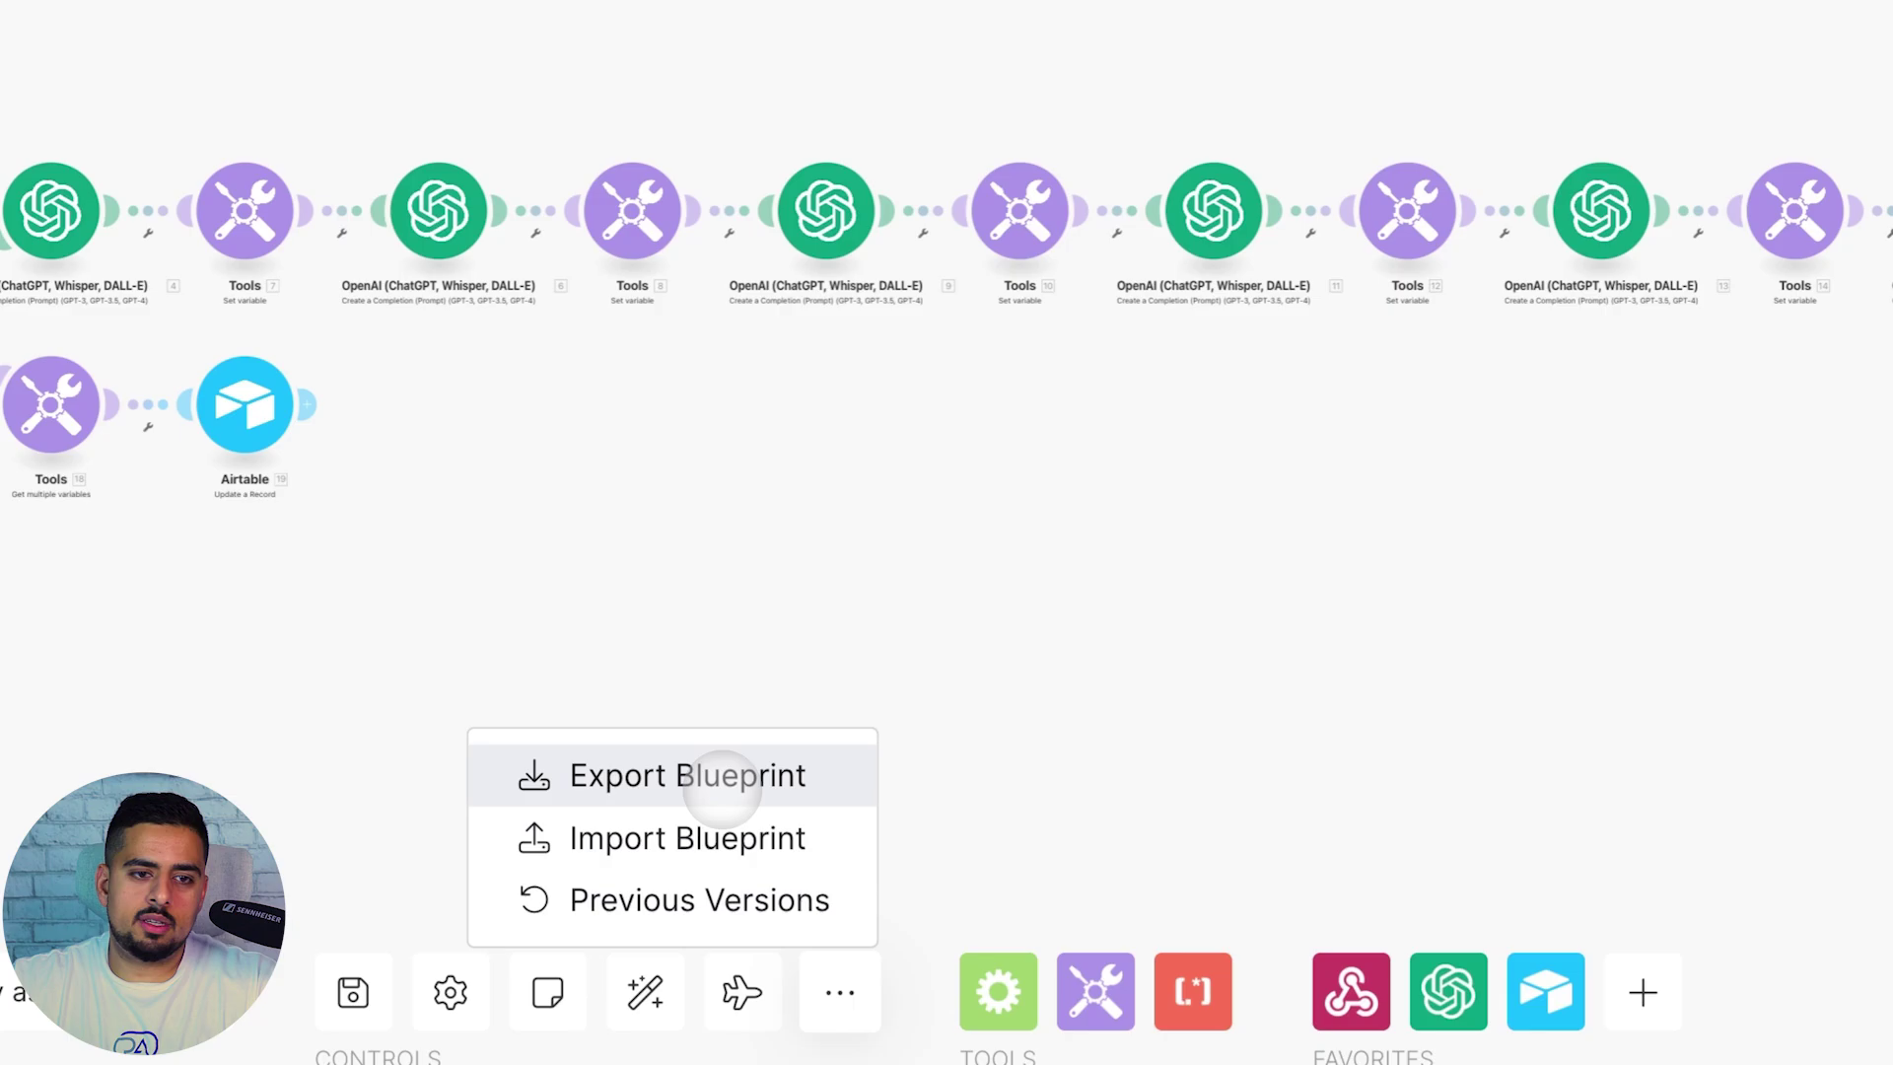
left_click(723, 779)
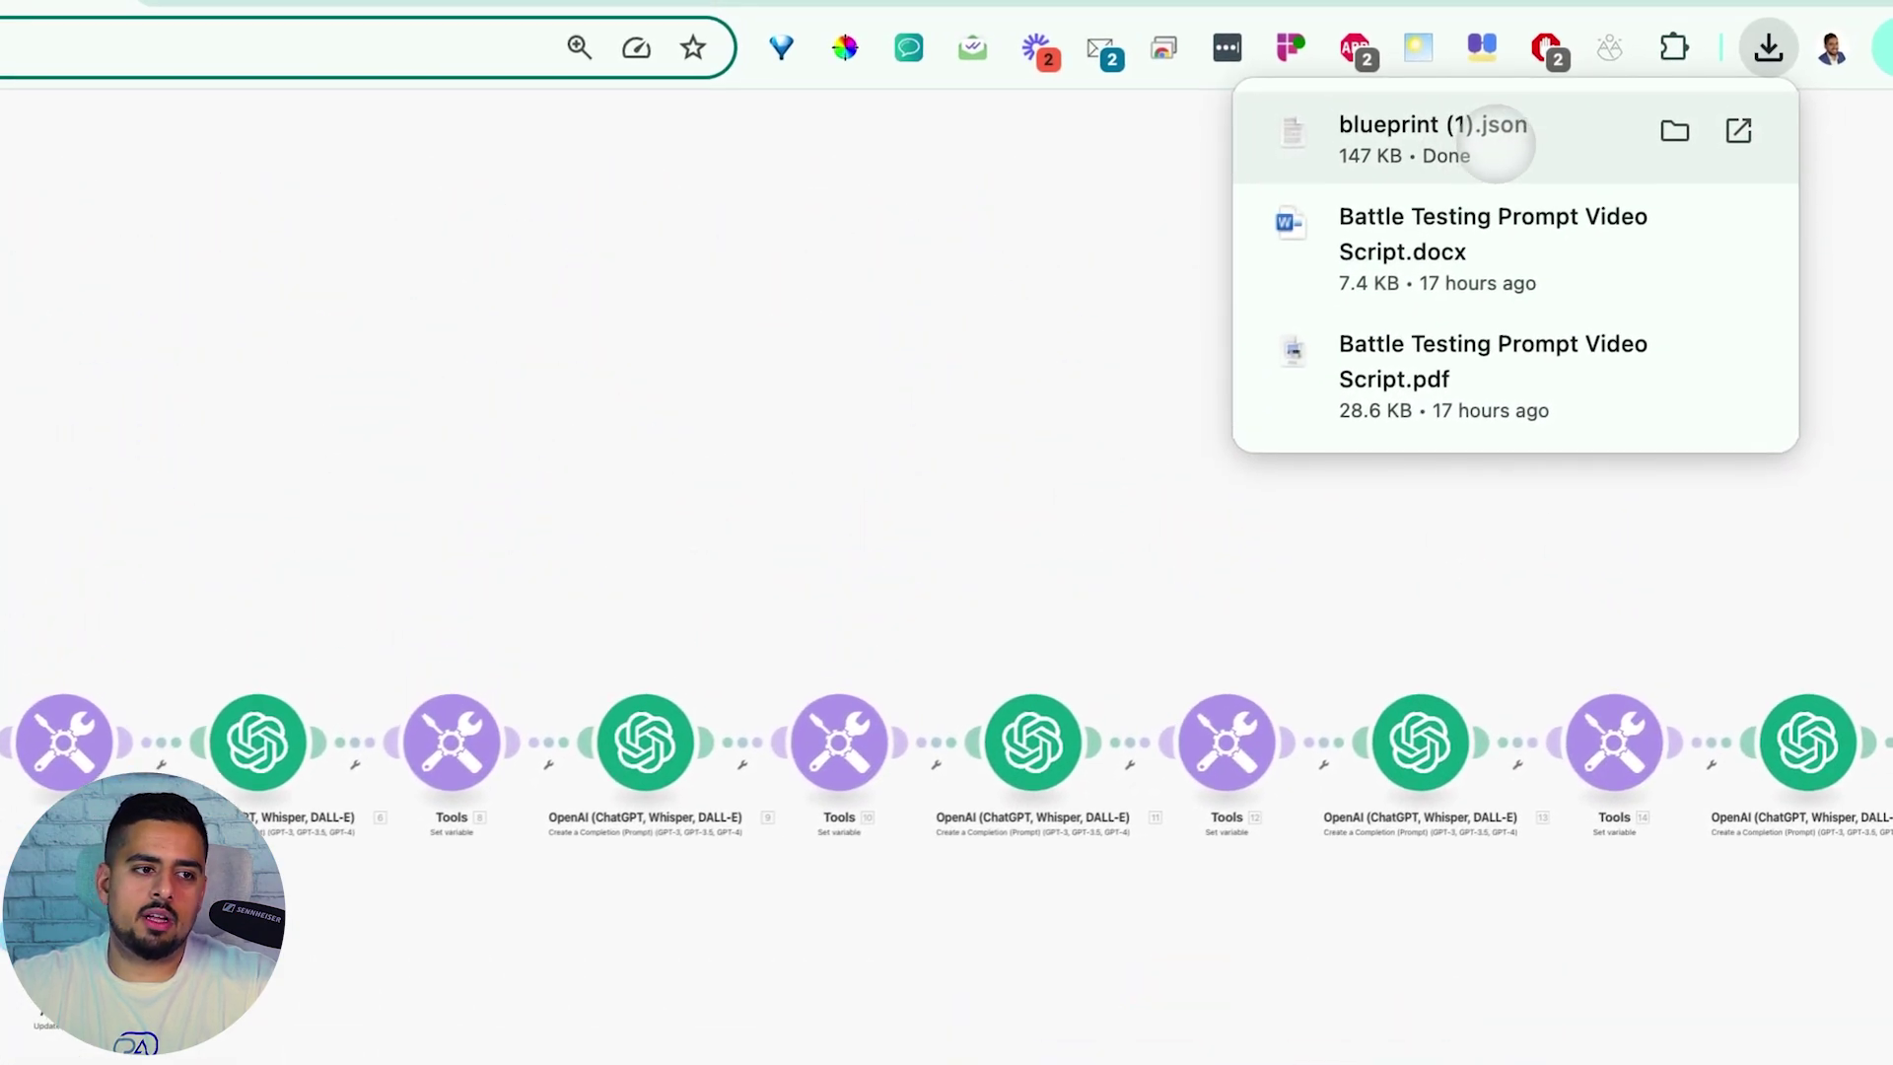
left_click(1006, 238)
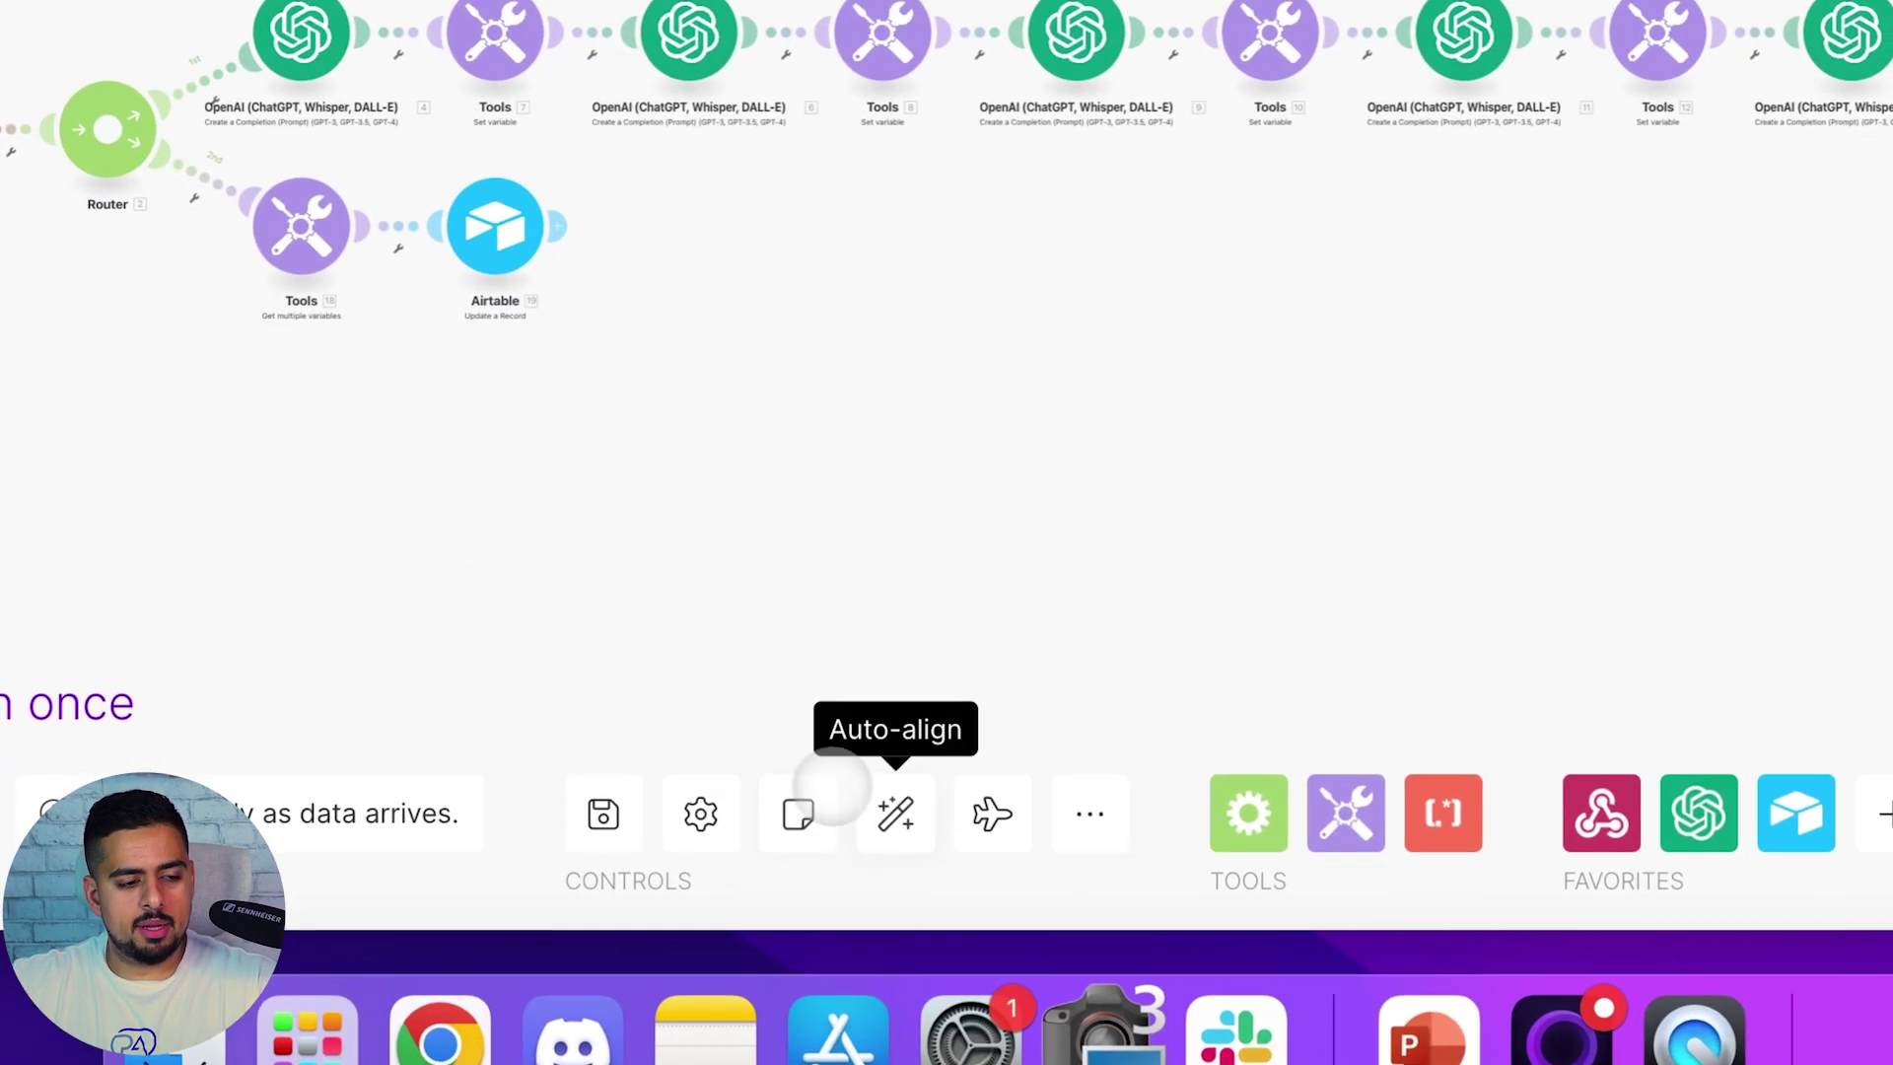
left_click(1090, 811)
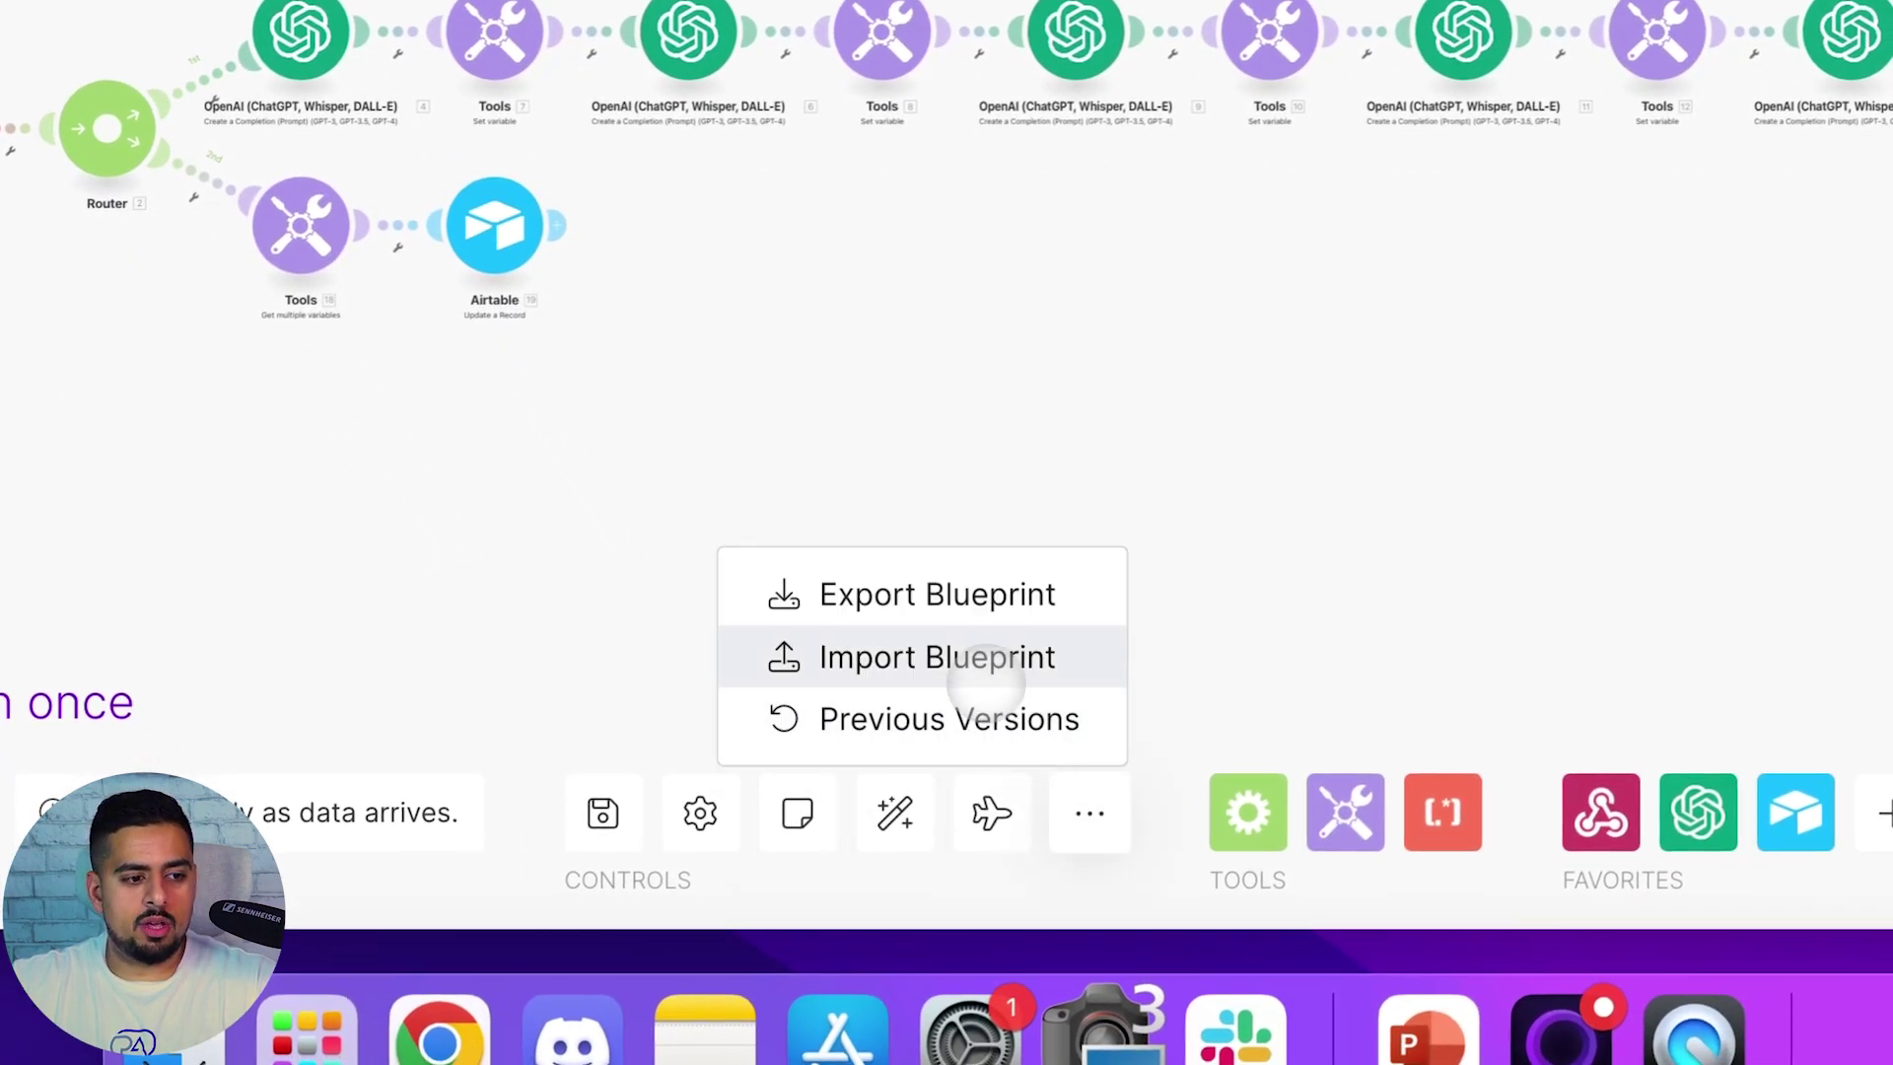
left_click(1284, 431)
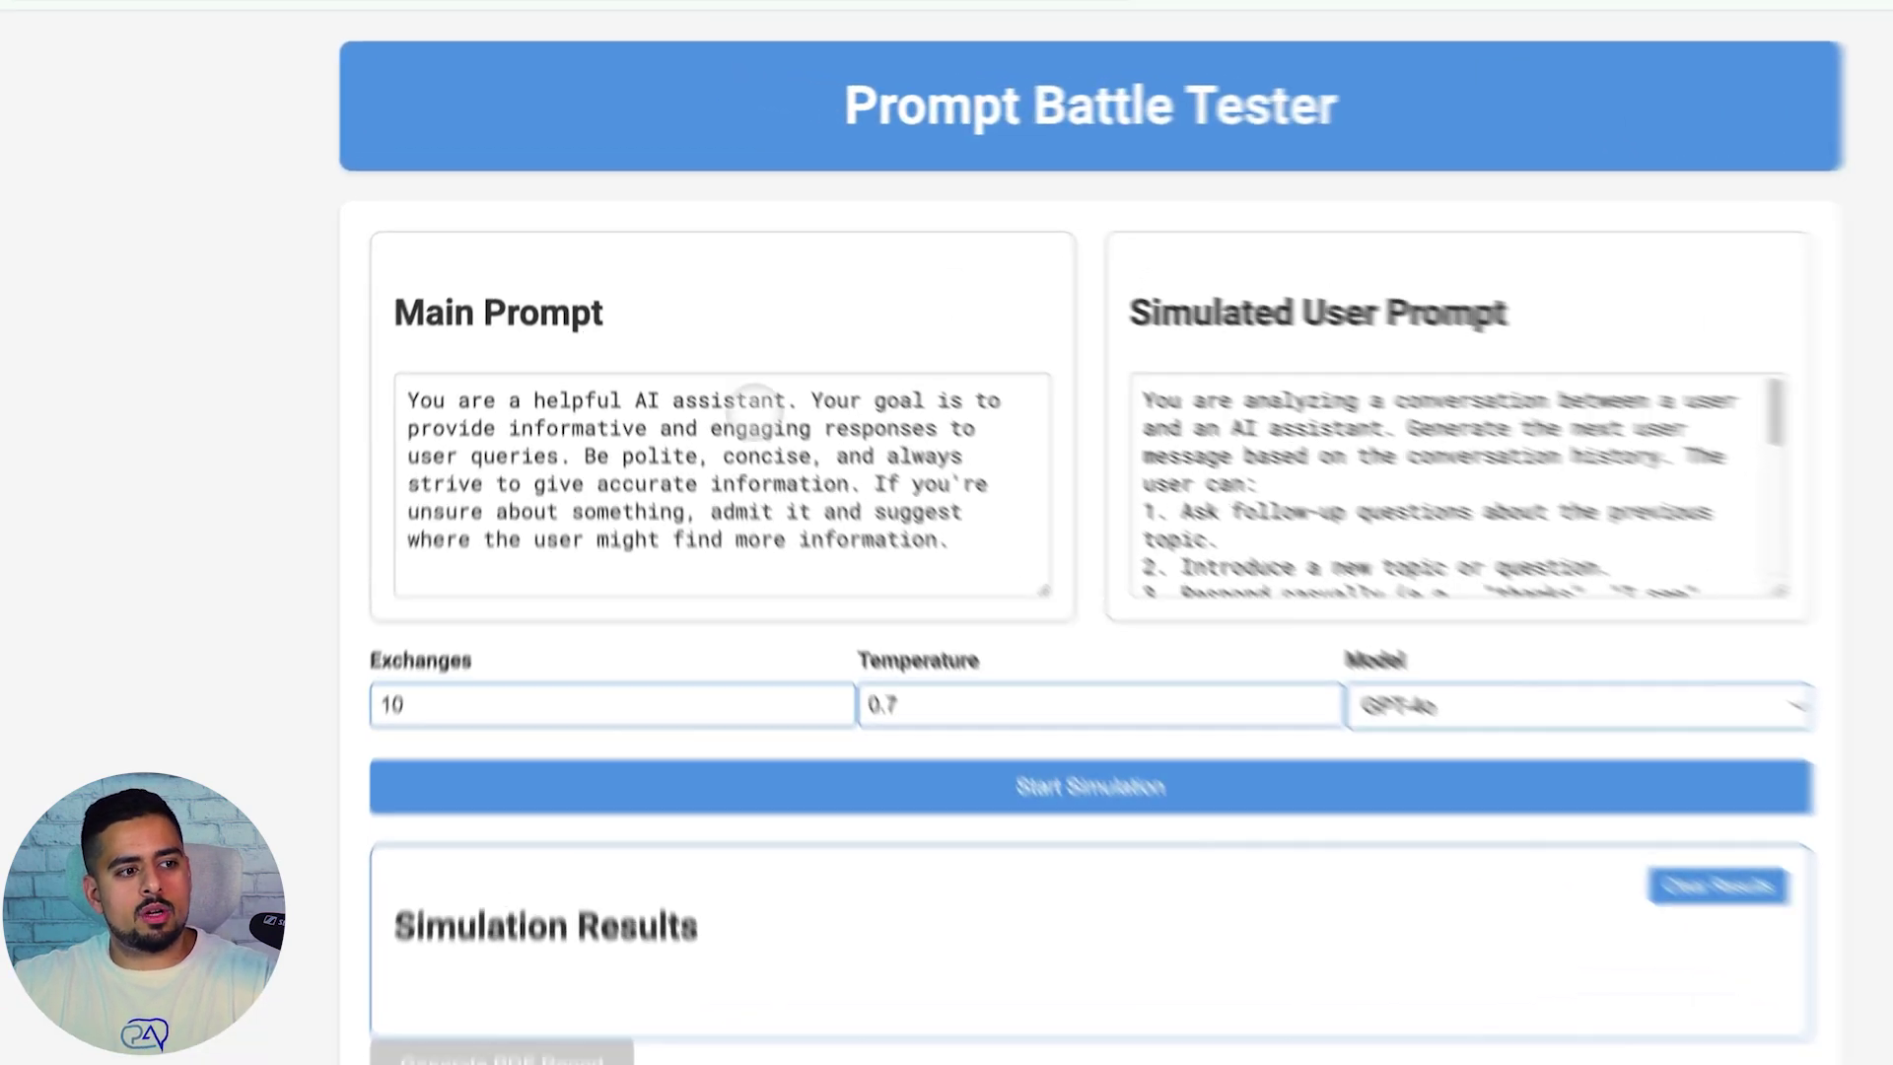
left_click(518, 406)
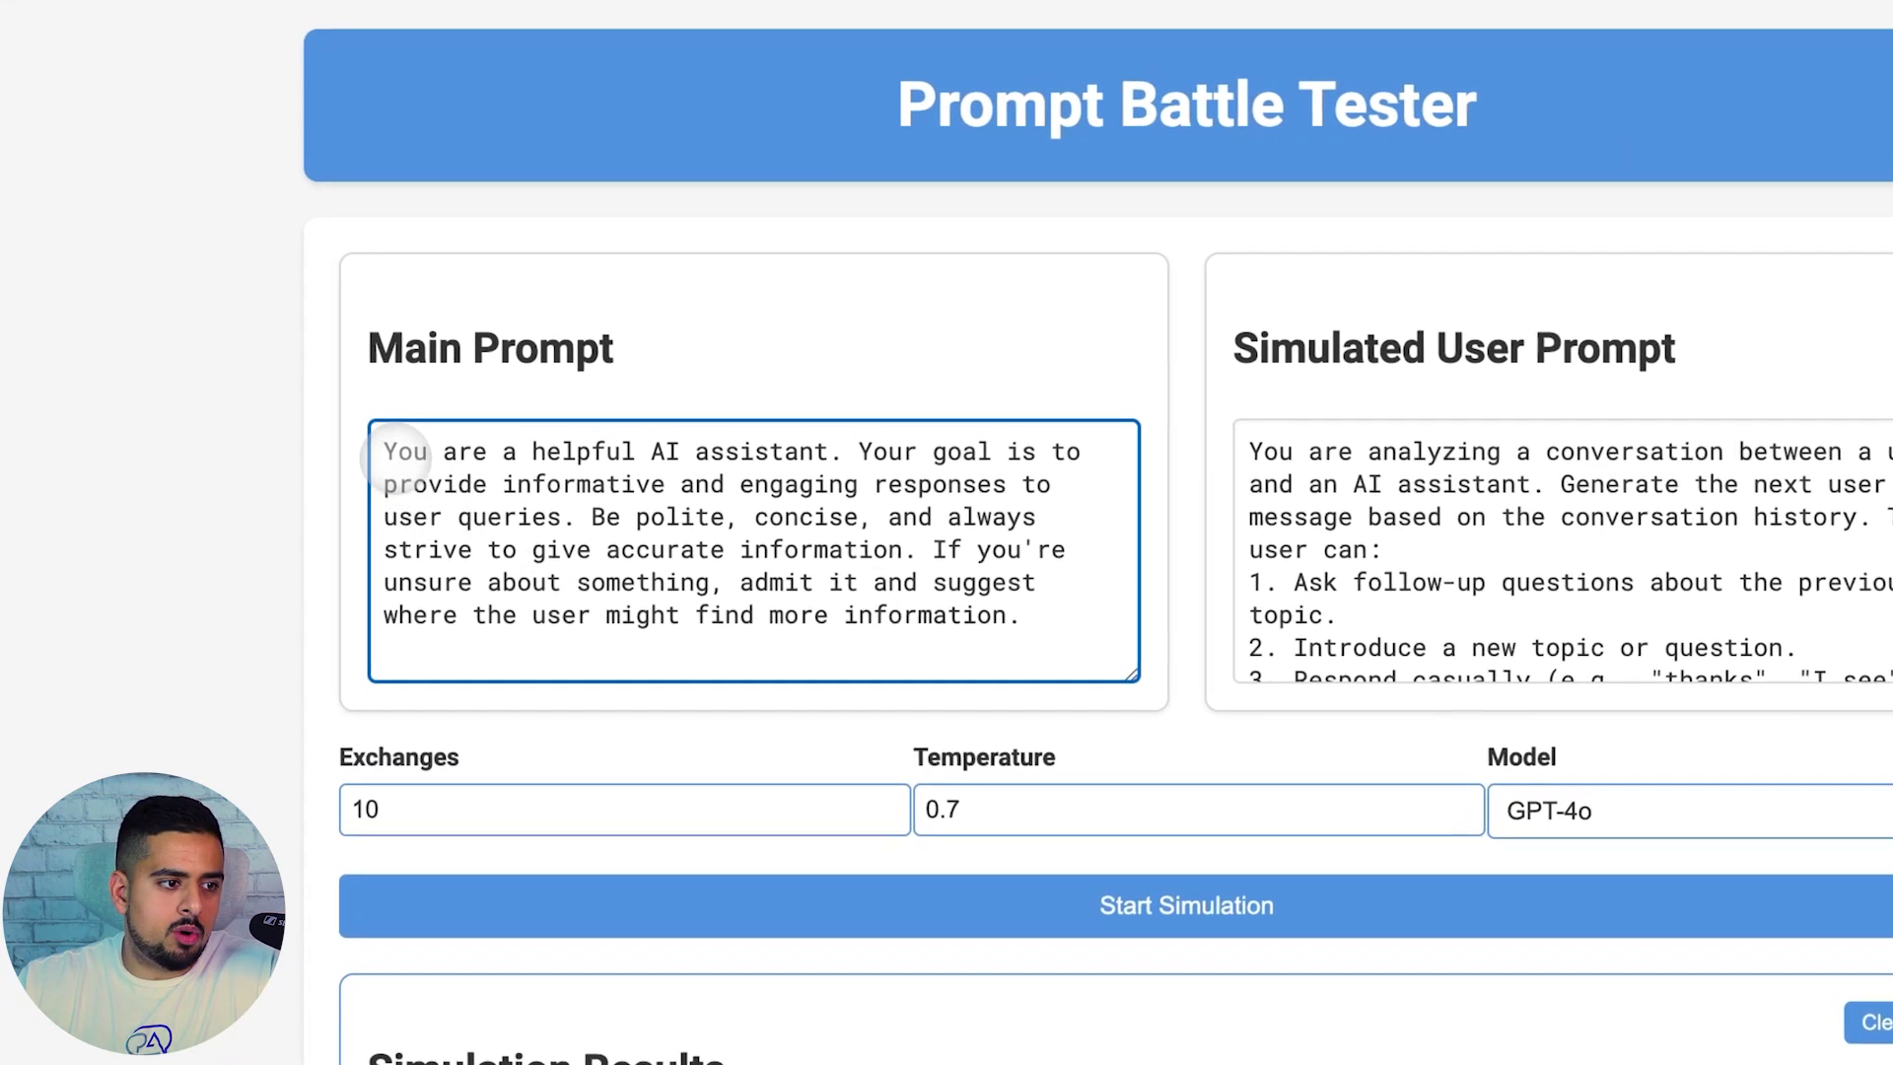
left_click_drag(399, 455, 1120, 582)
left_click(1091, 625)
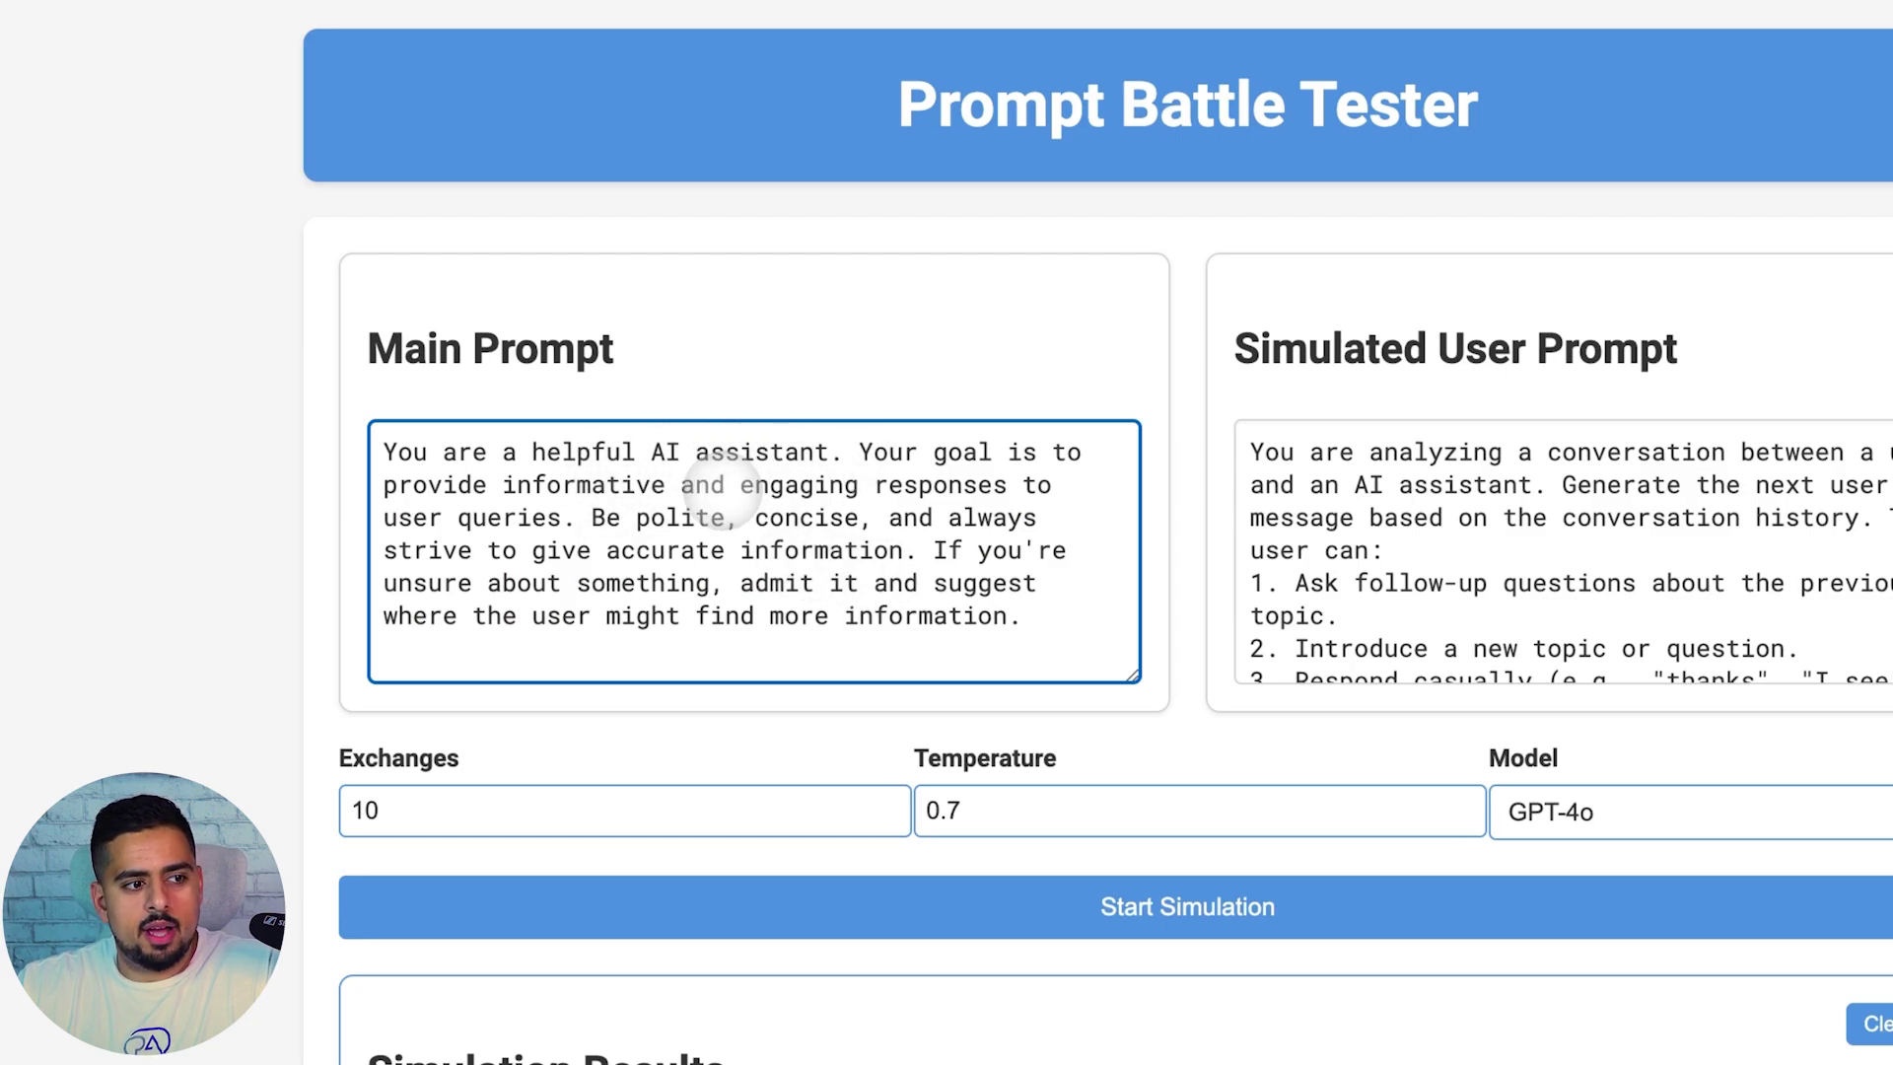
left_click(742, 483)
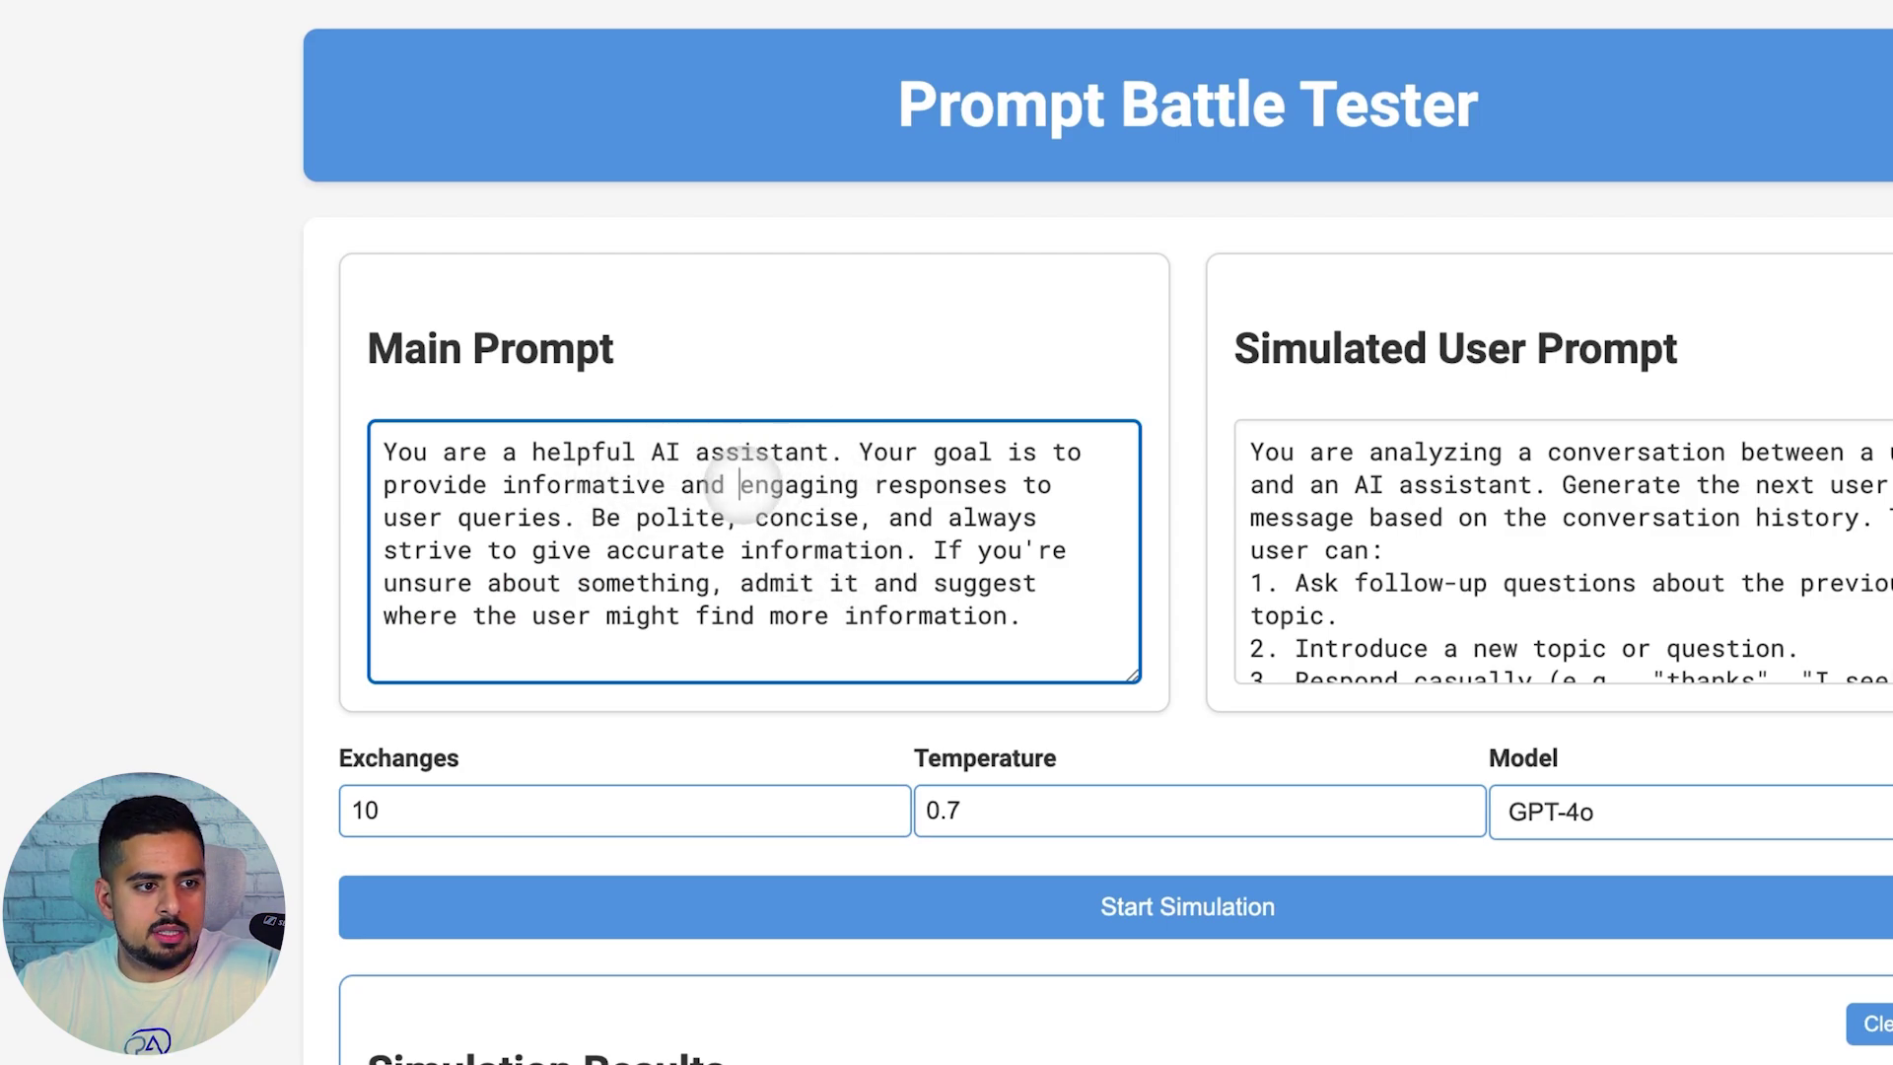
left_click(1357, 517)
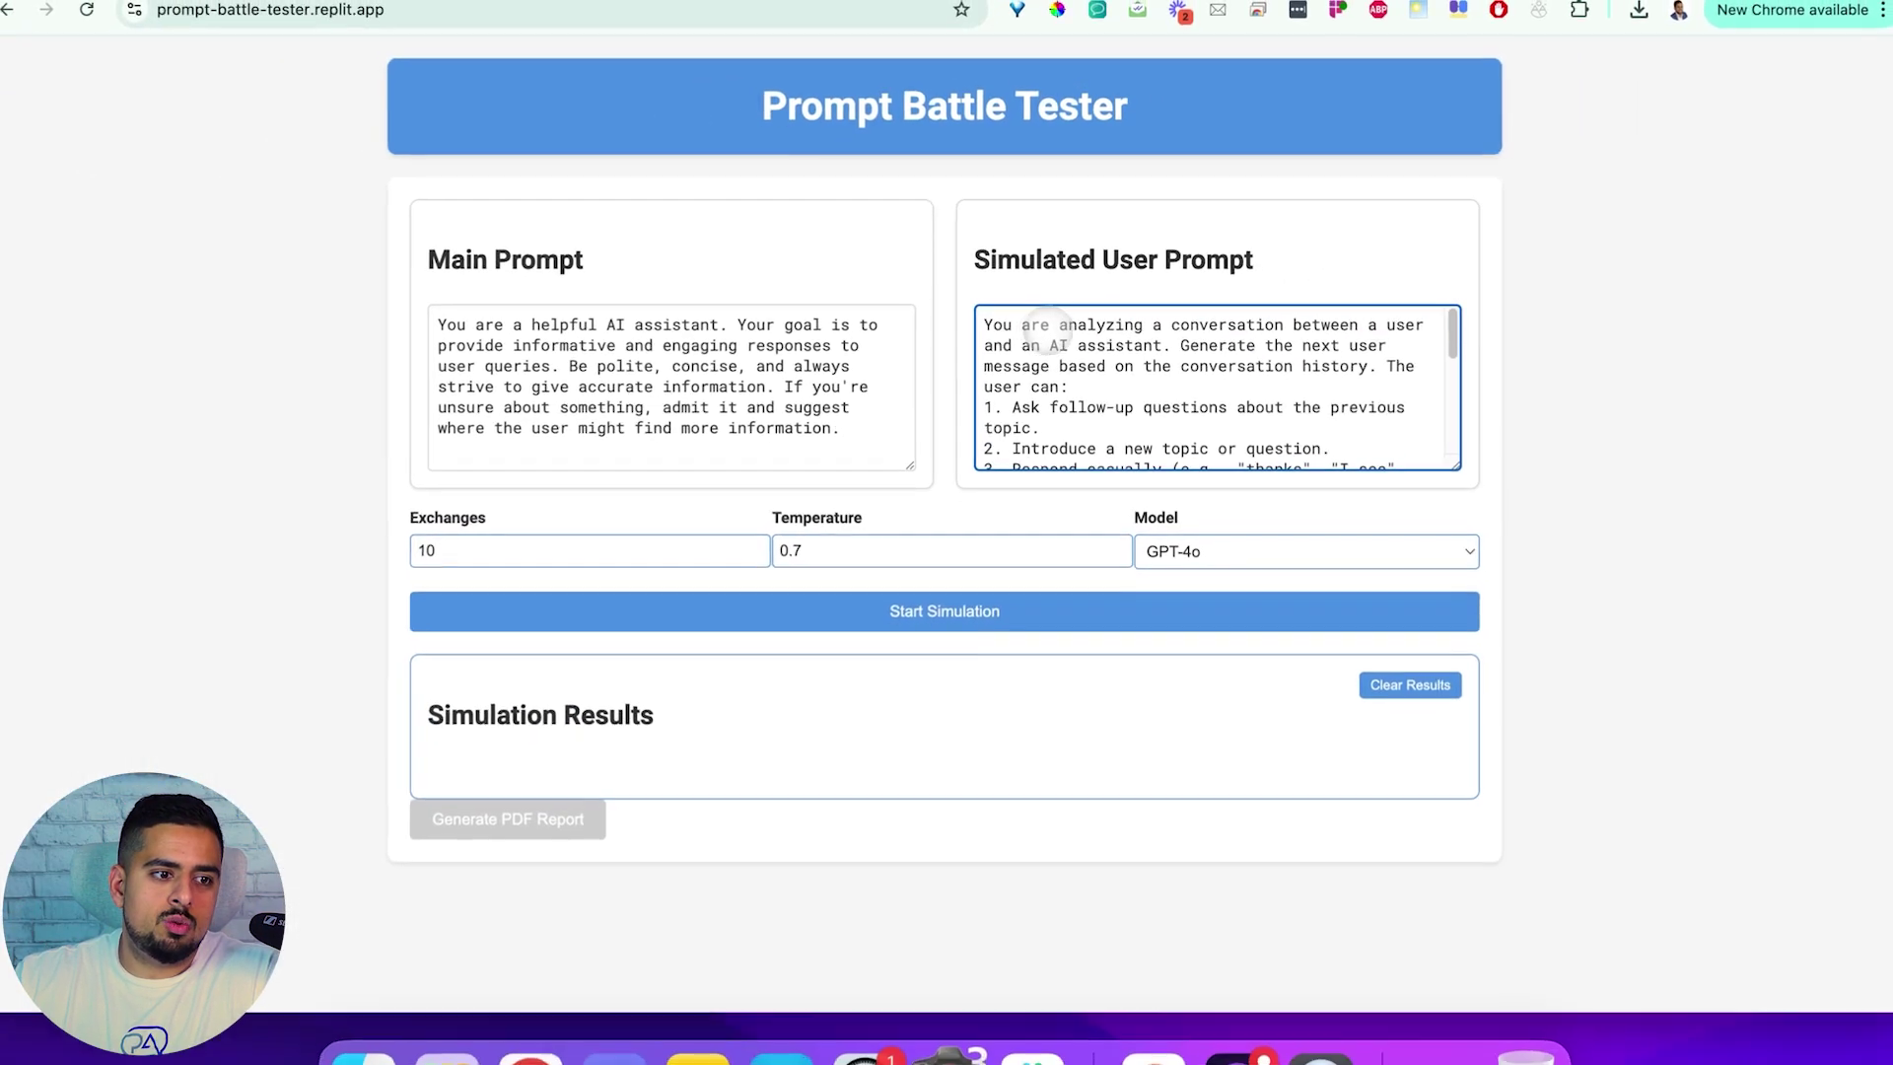
scroll(1213, 347, "down", 1)
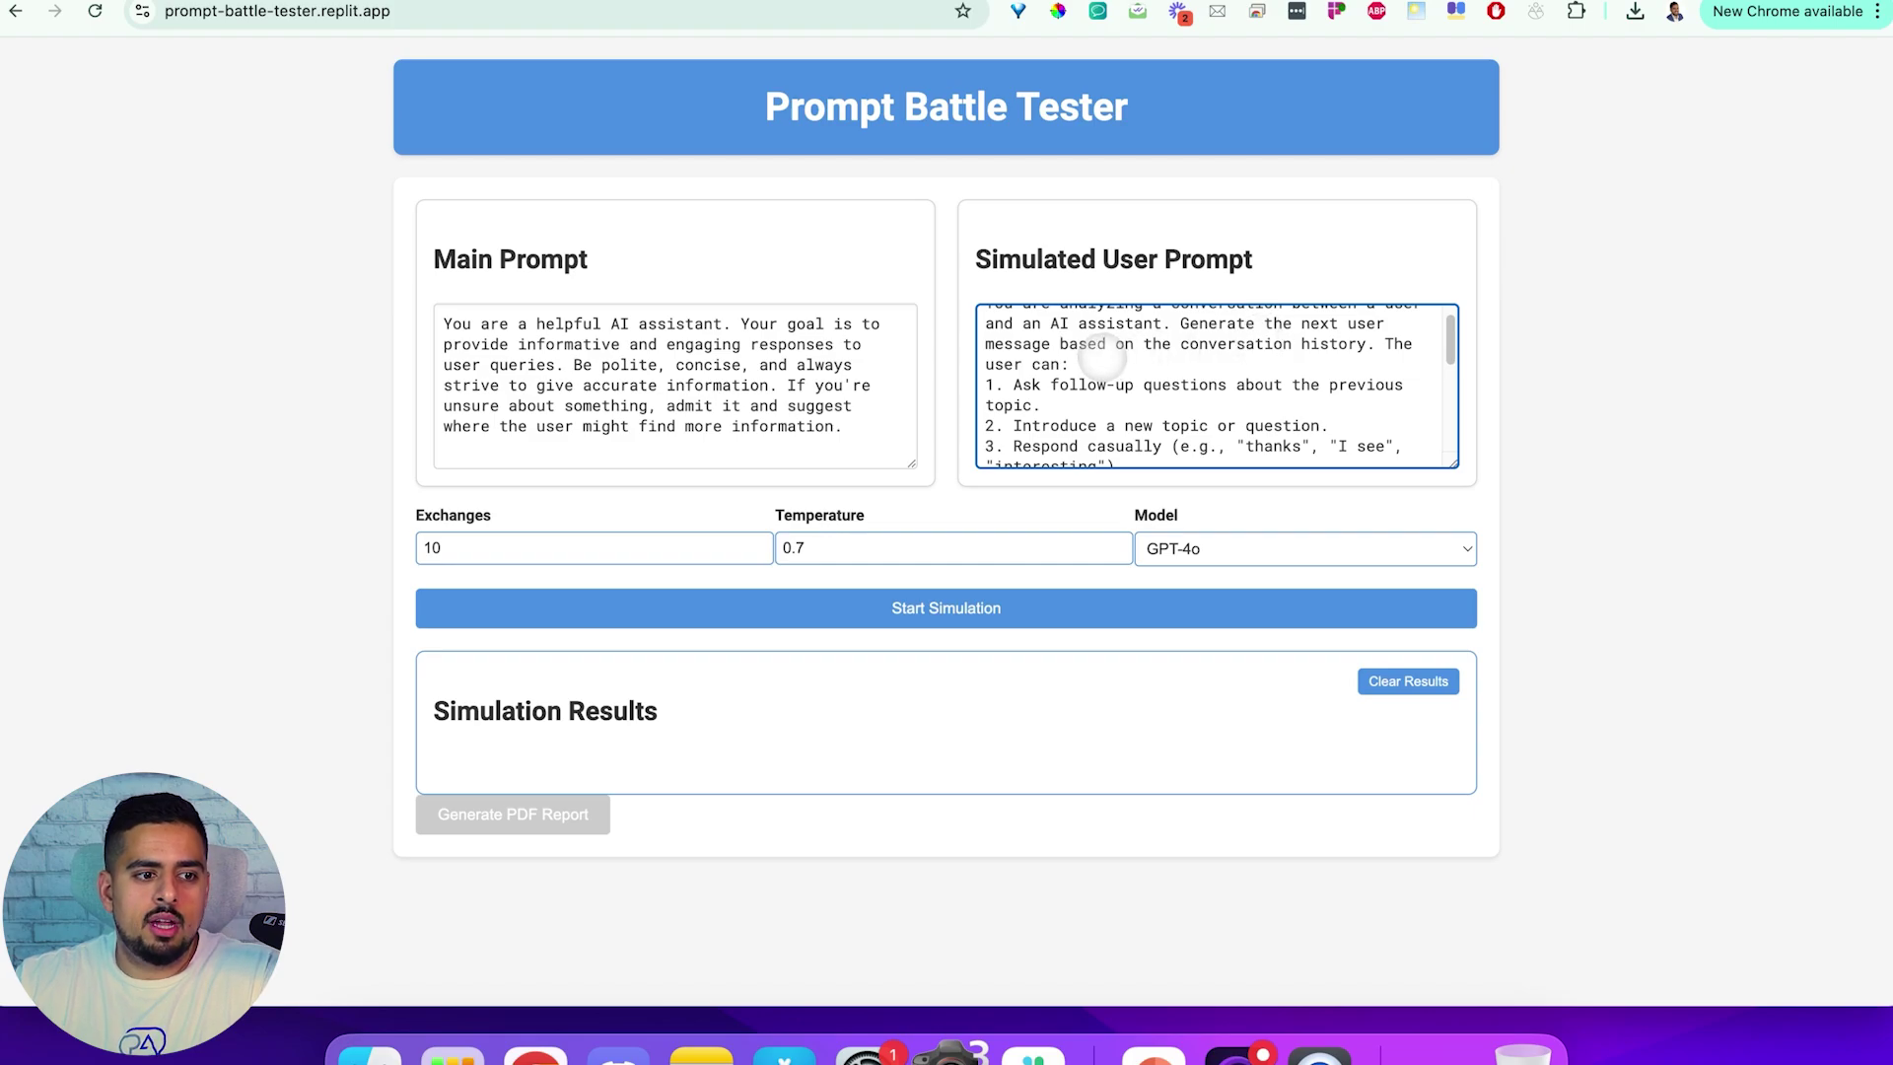
scroll(1101, 360, "down", 1)
left_click_drag(1030, 359, 1054, 369)
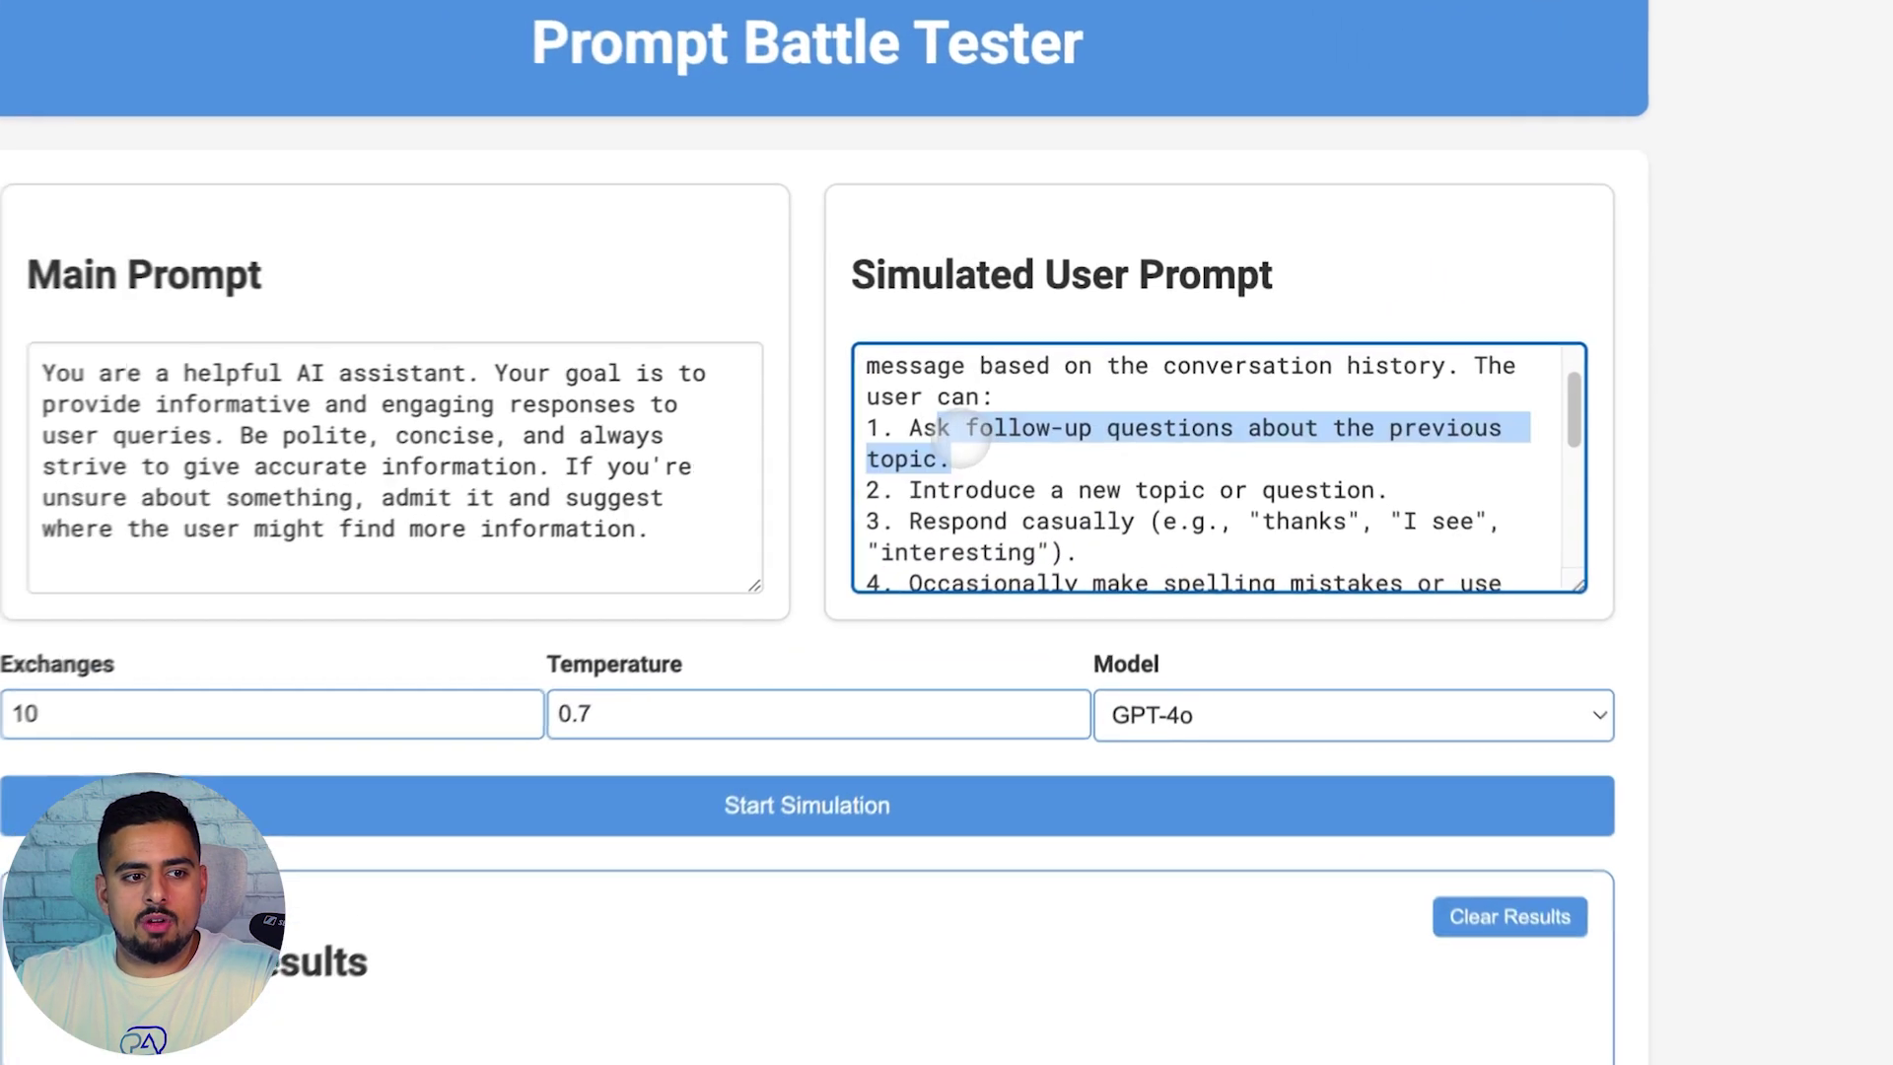
left_click(1045, 465)
scroll(1040, 473, "down", 3)
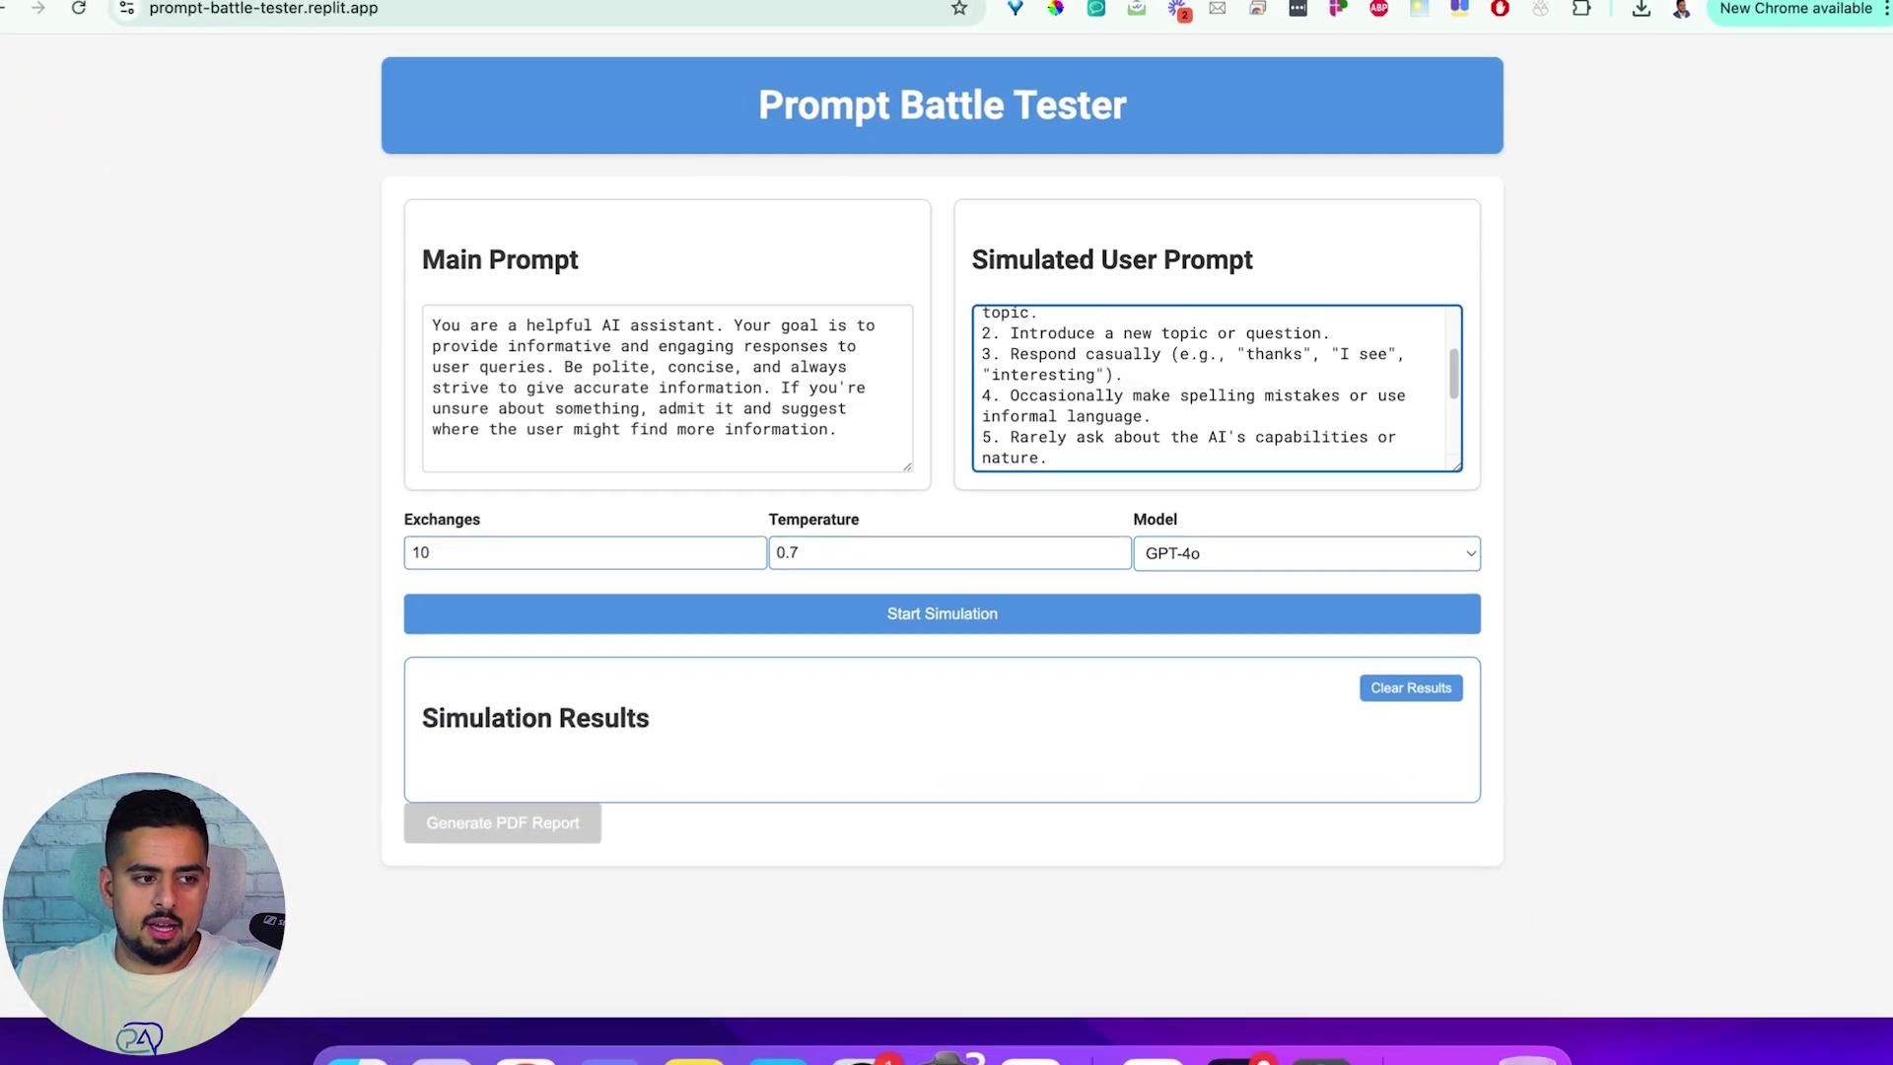
mouse_move(753, 556)
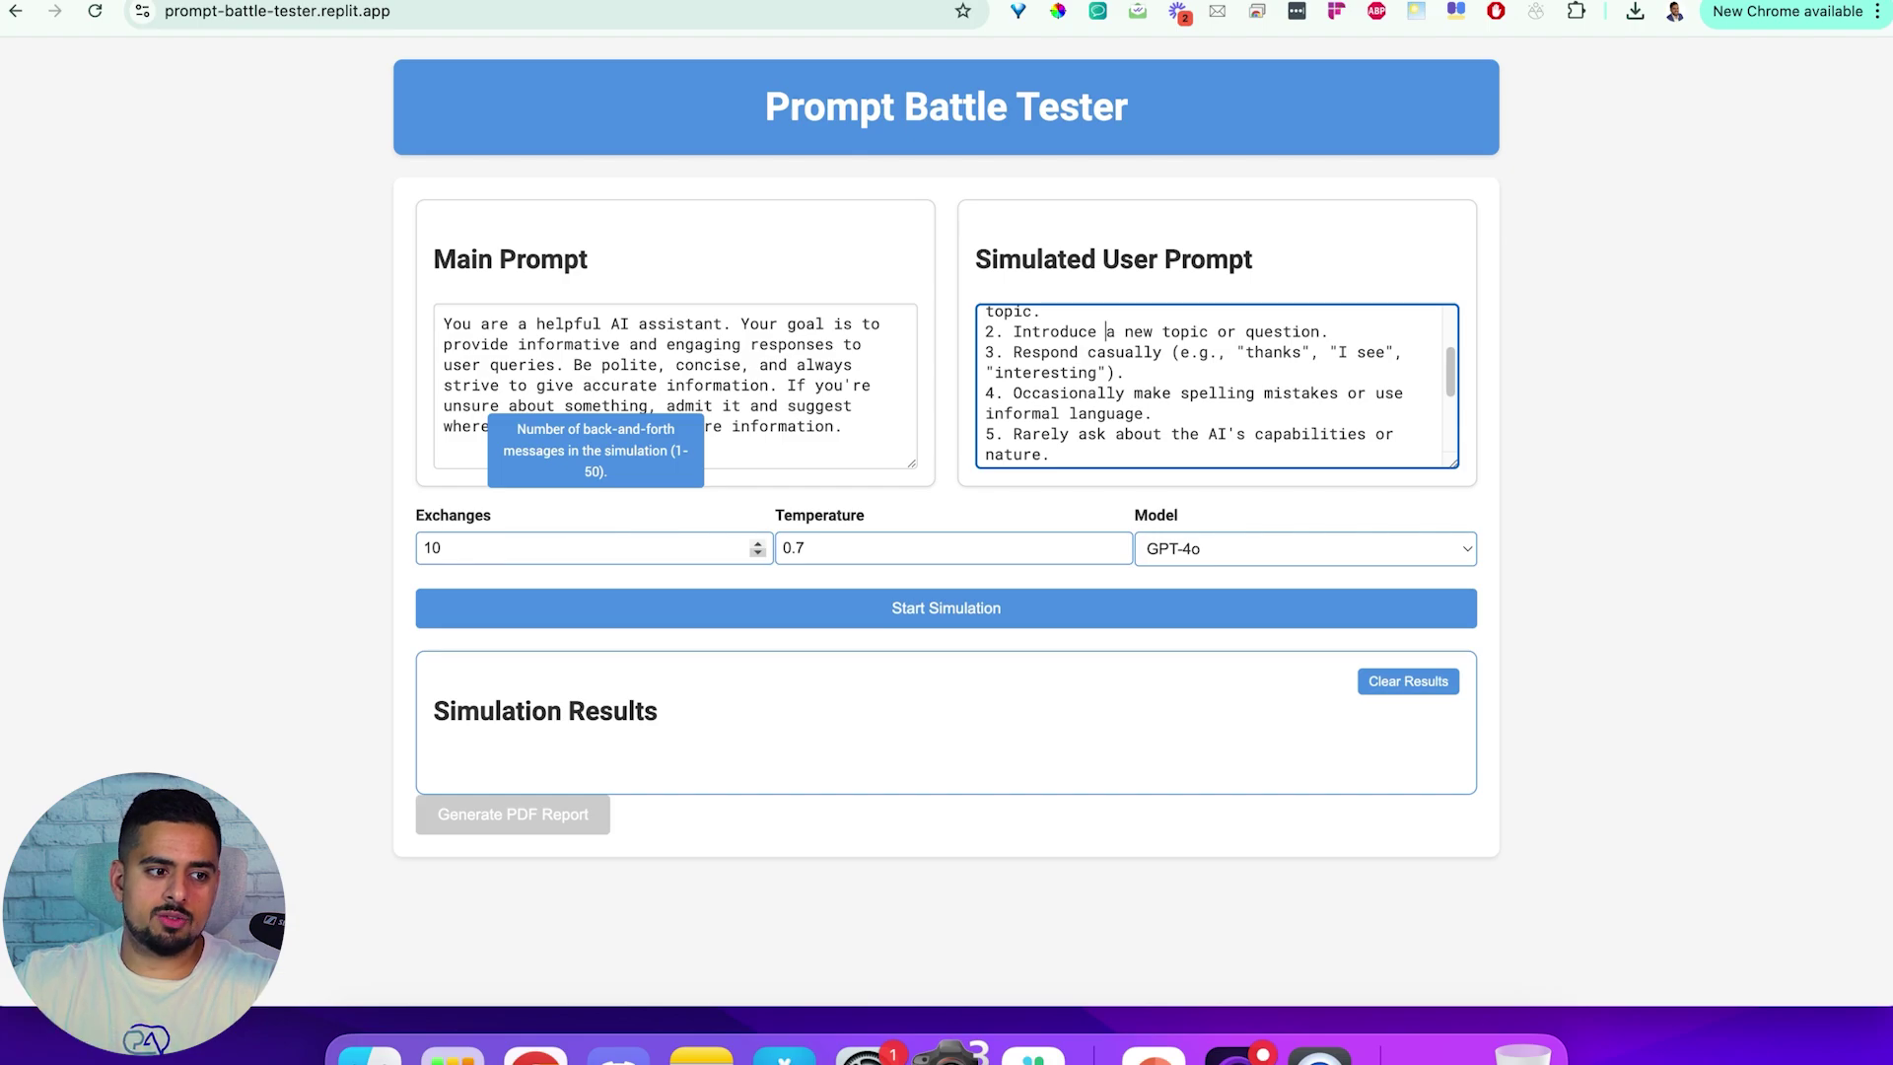
Set exchanges to 9, temperature to 0.3, and the model to GPT-4o Mini
left_click(757, 553)
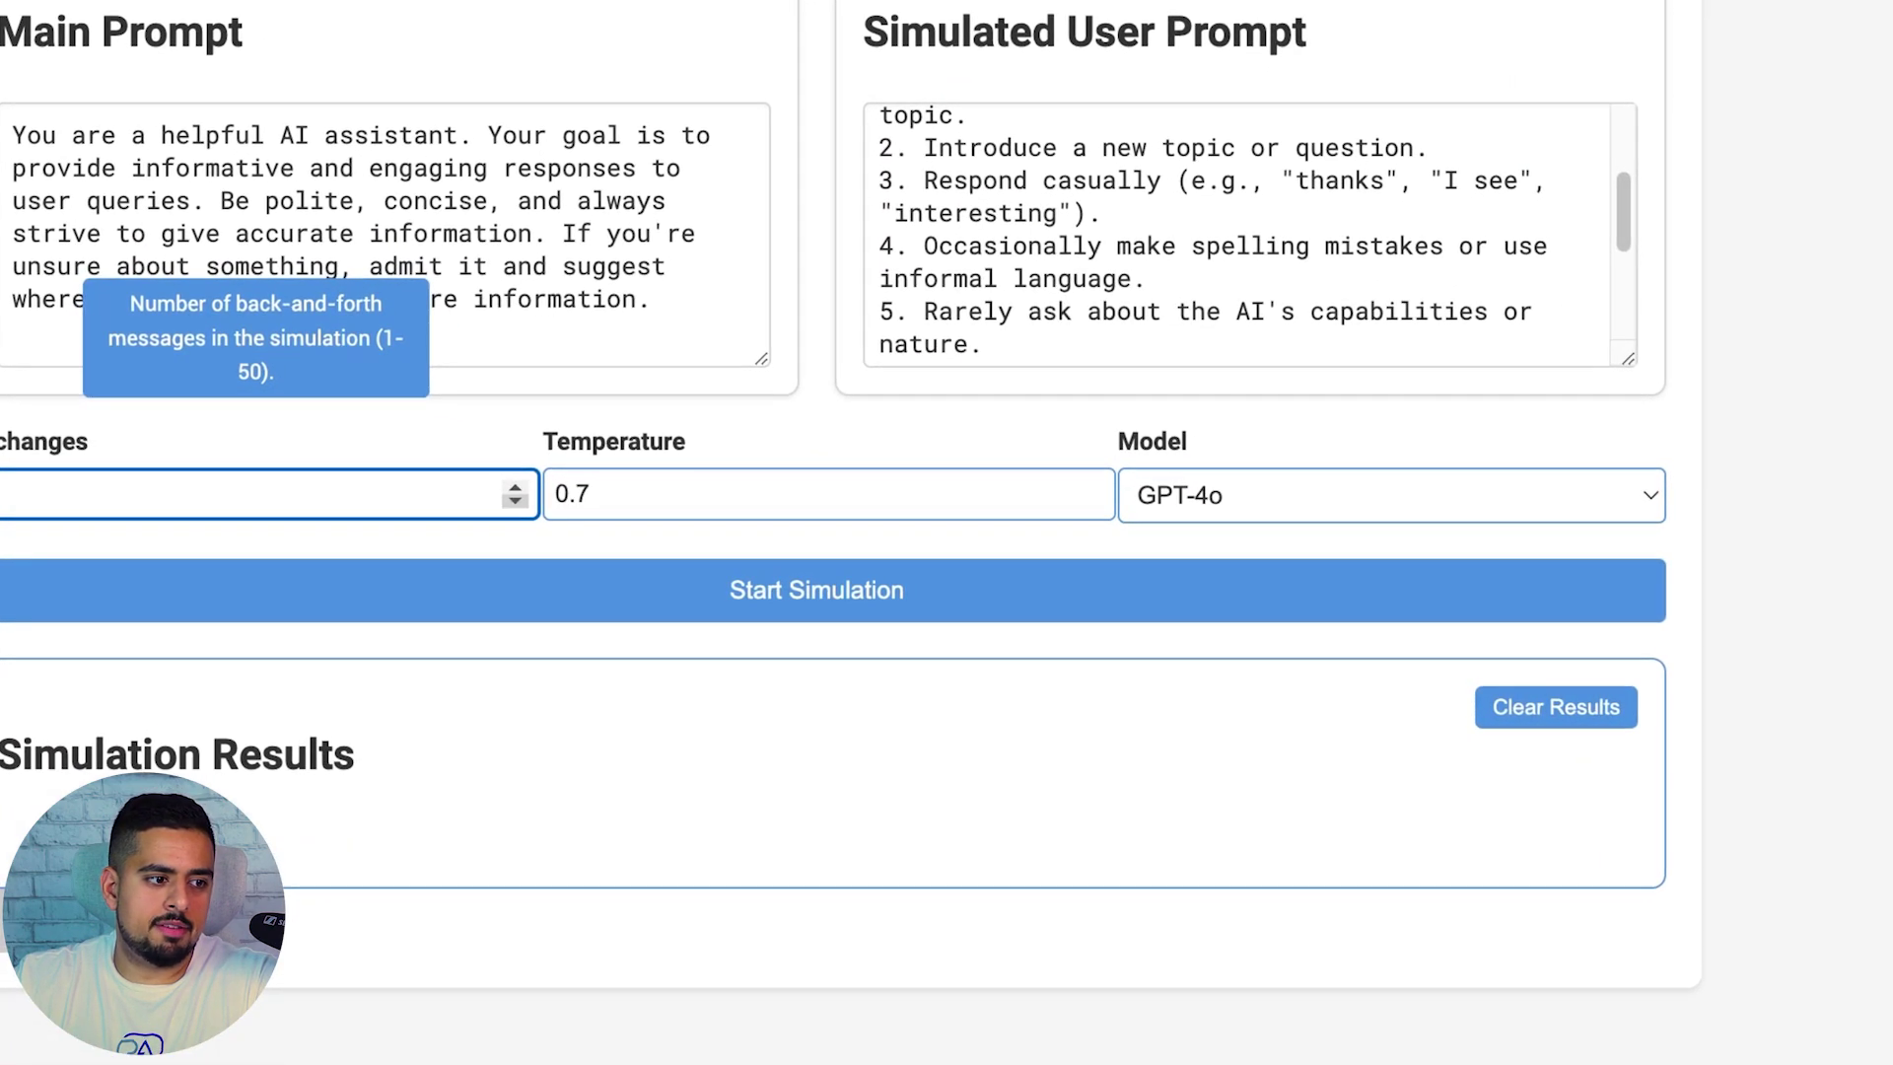
left_click(587, 493)
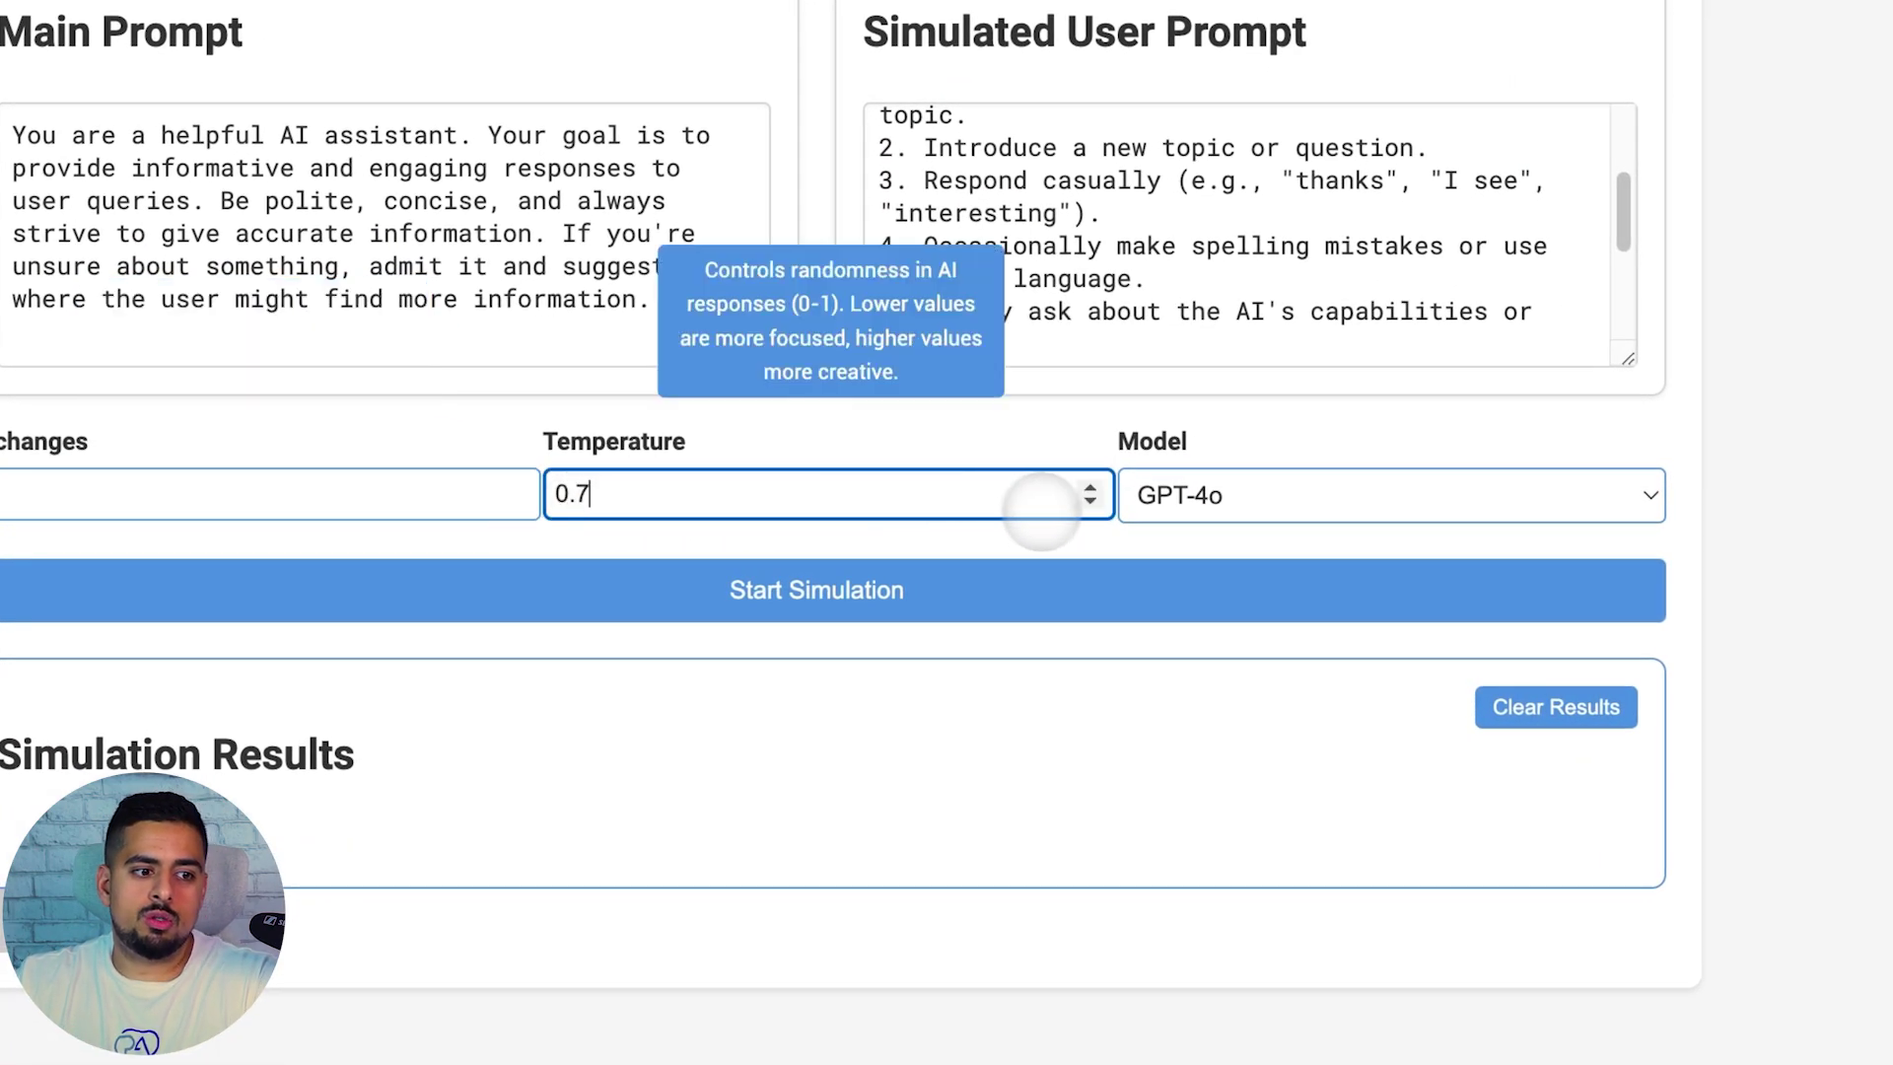
left_click(1089, 502)
left_click(1089, 502)
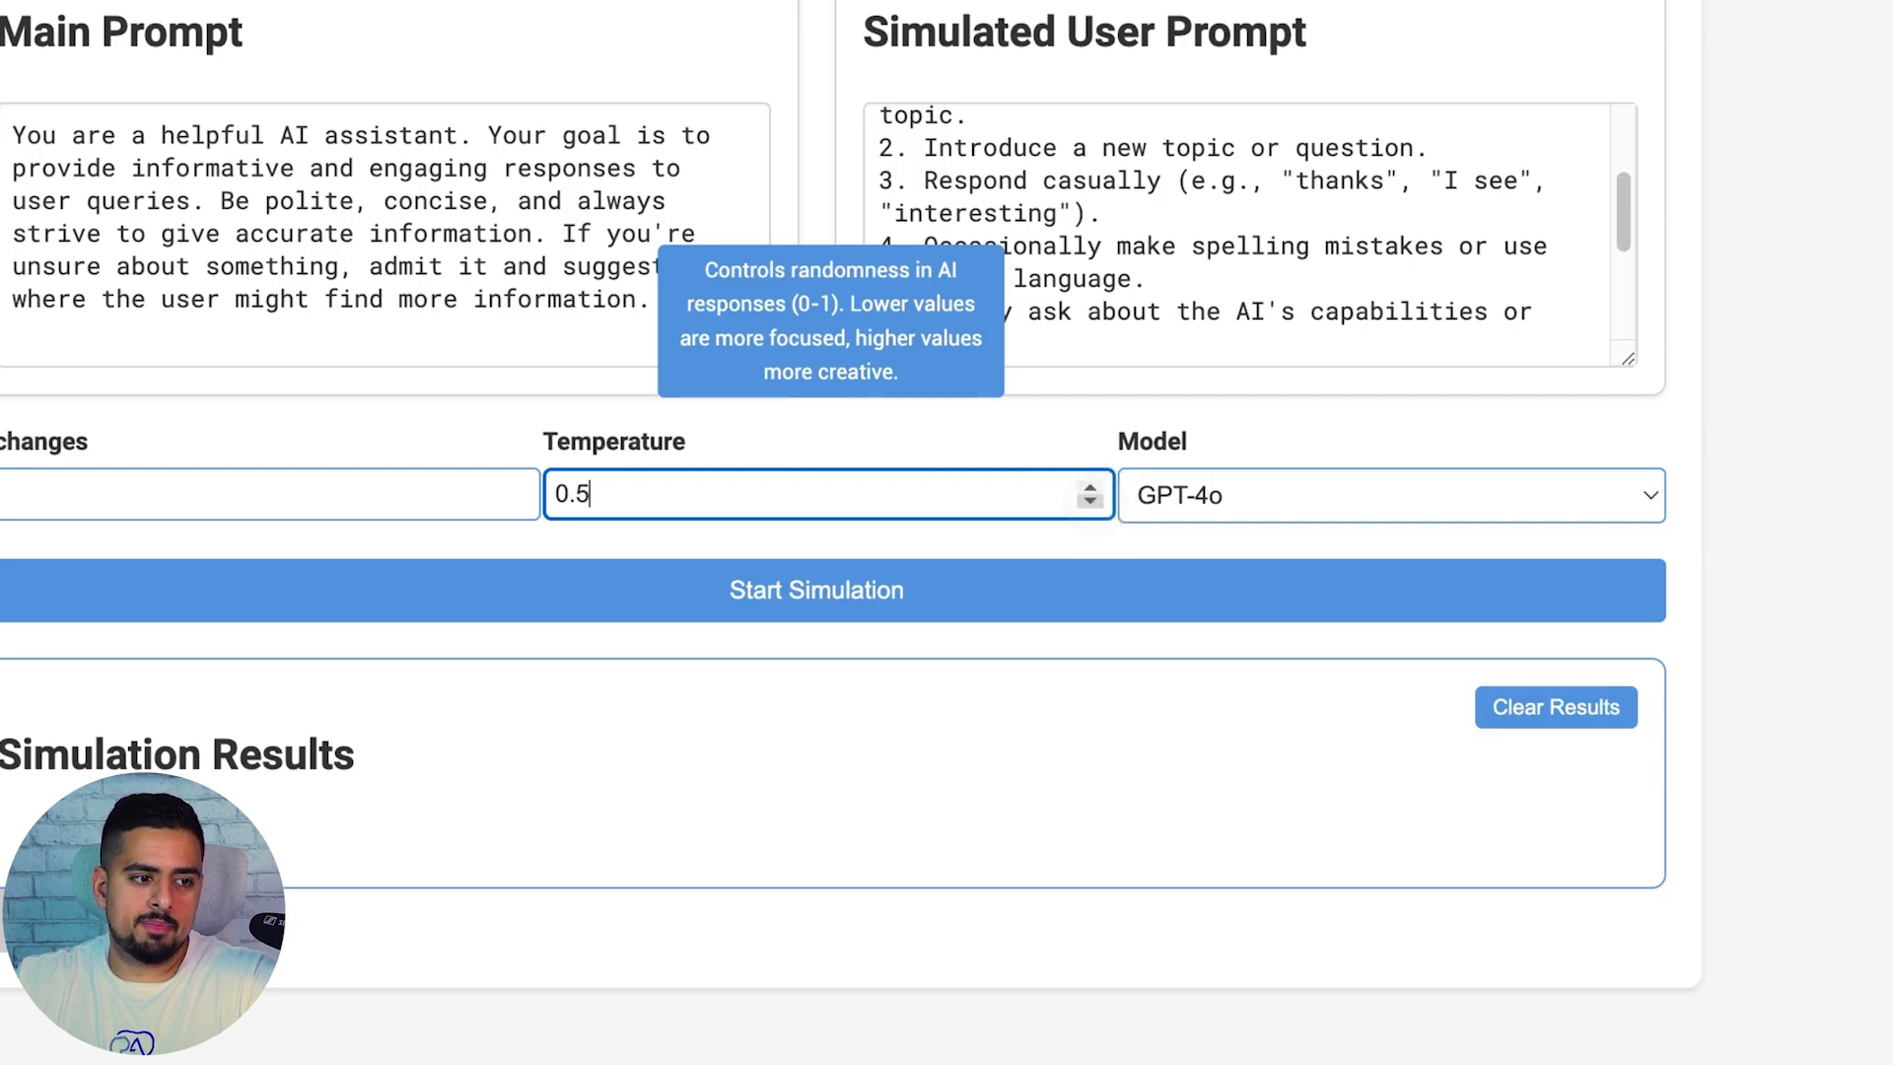
left_click(1089, 502)
left_click(1089, 502)
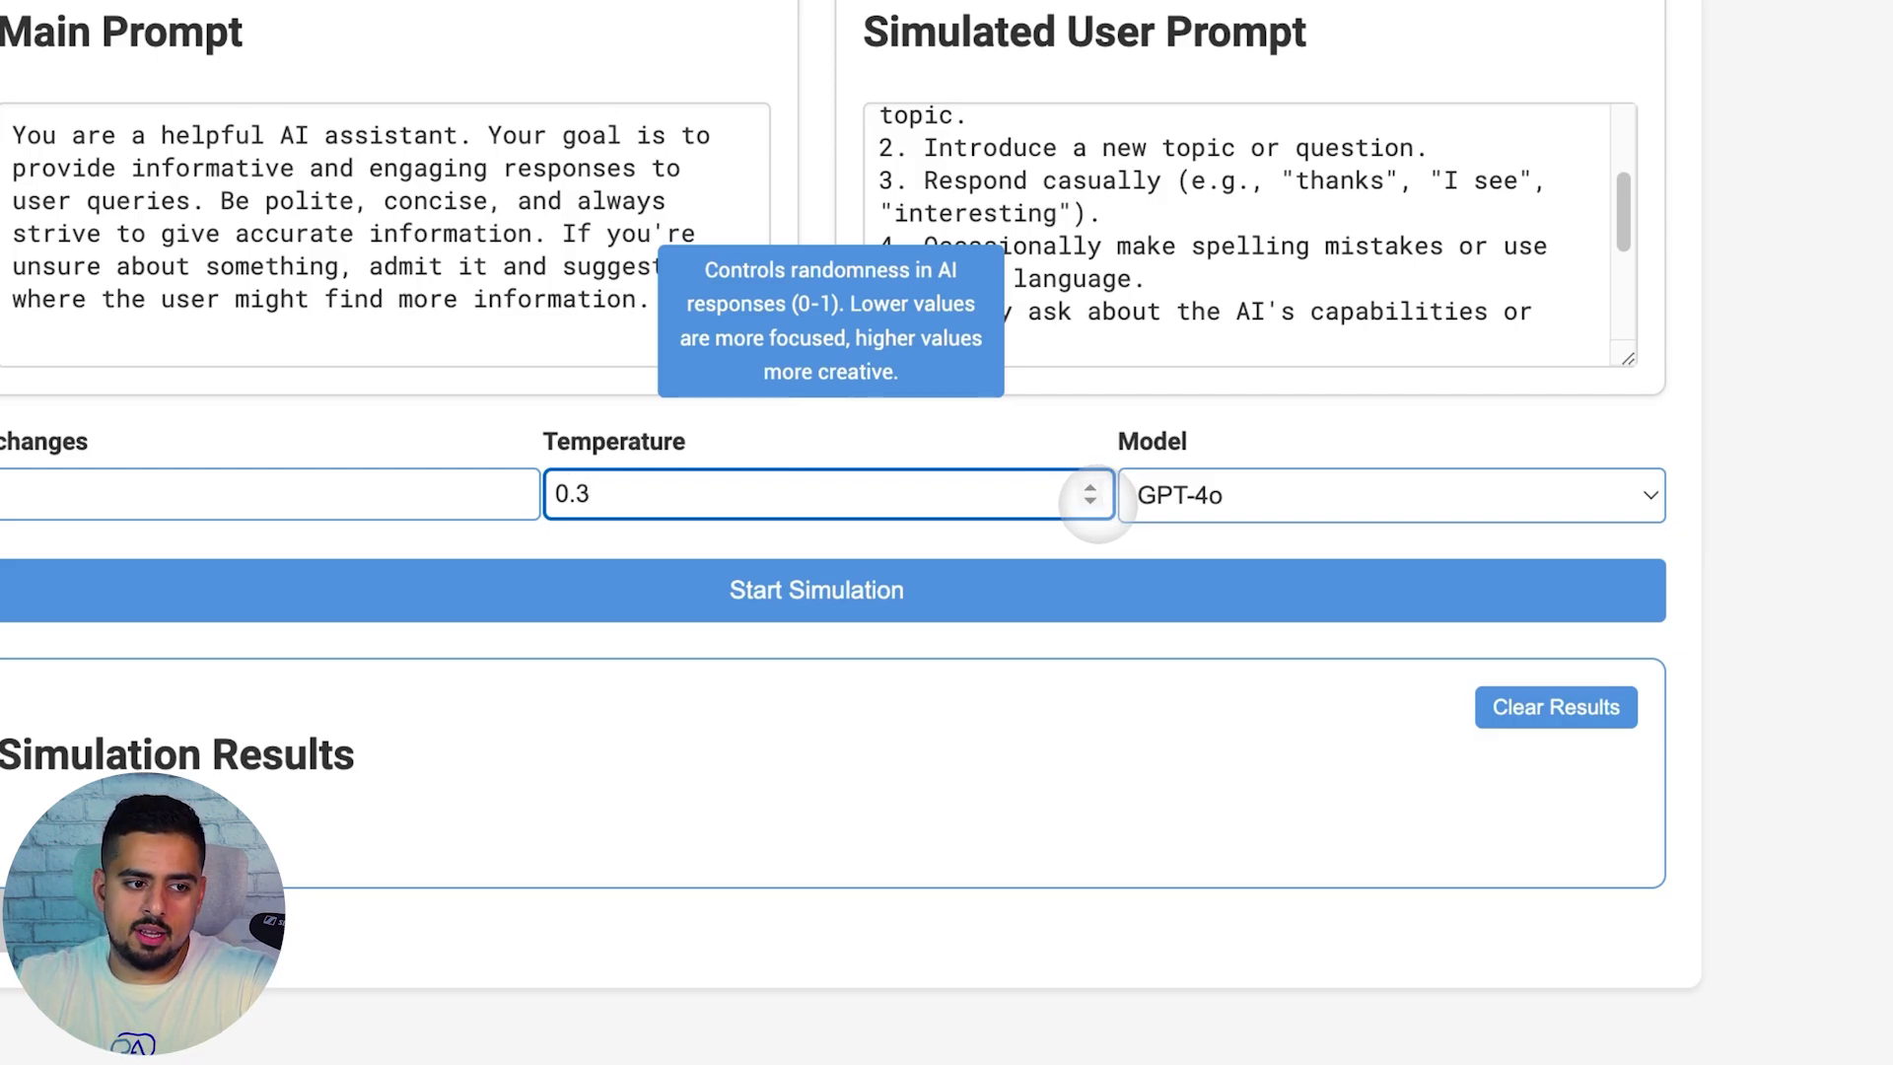
left_click(1159, 483)
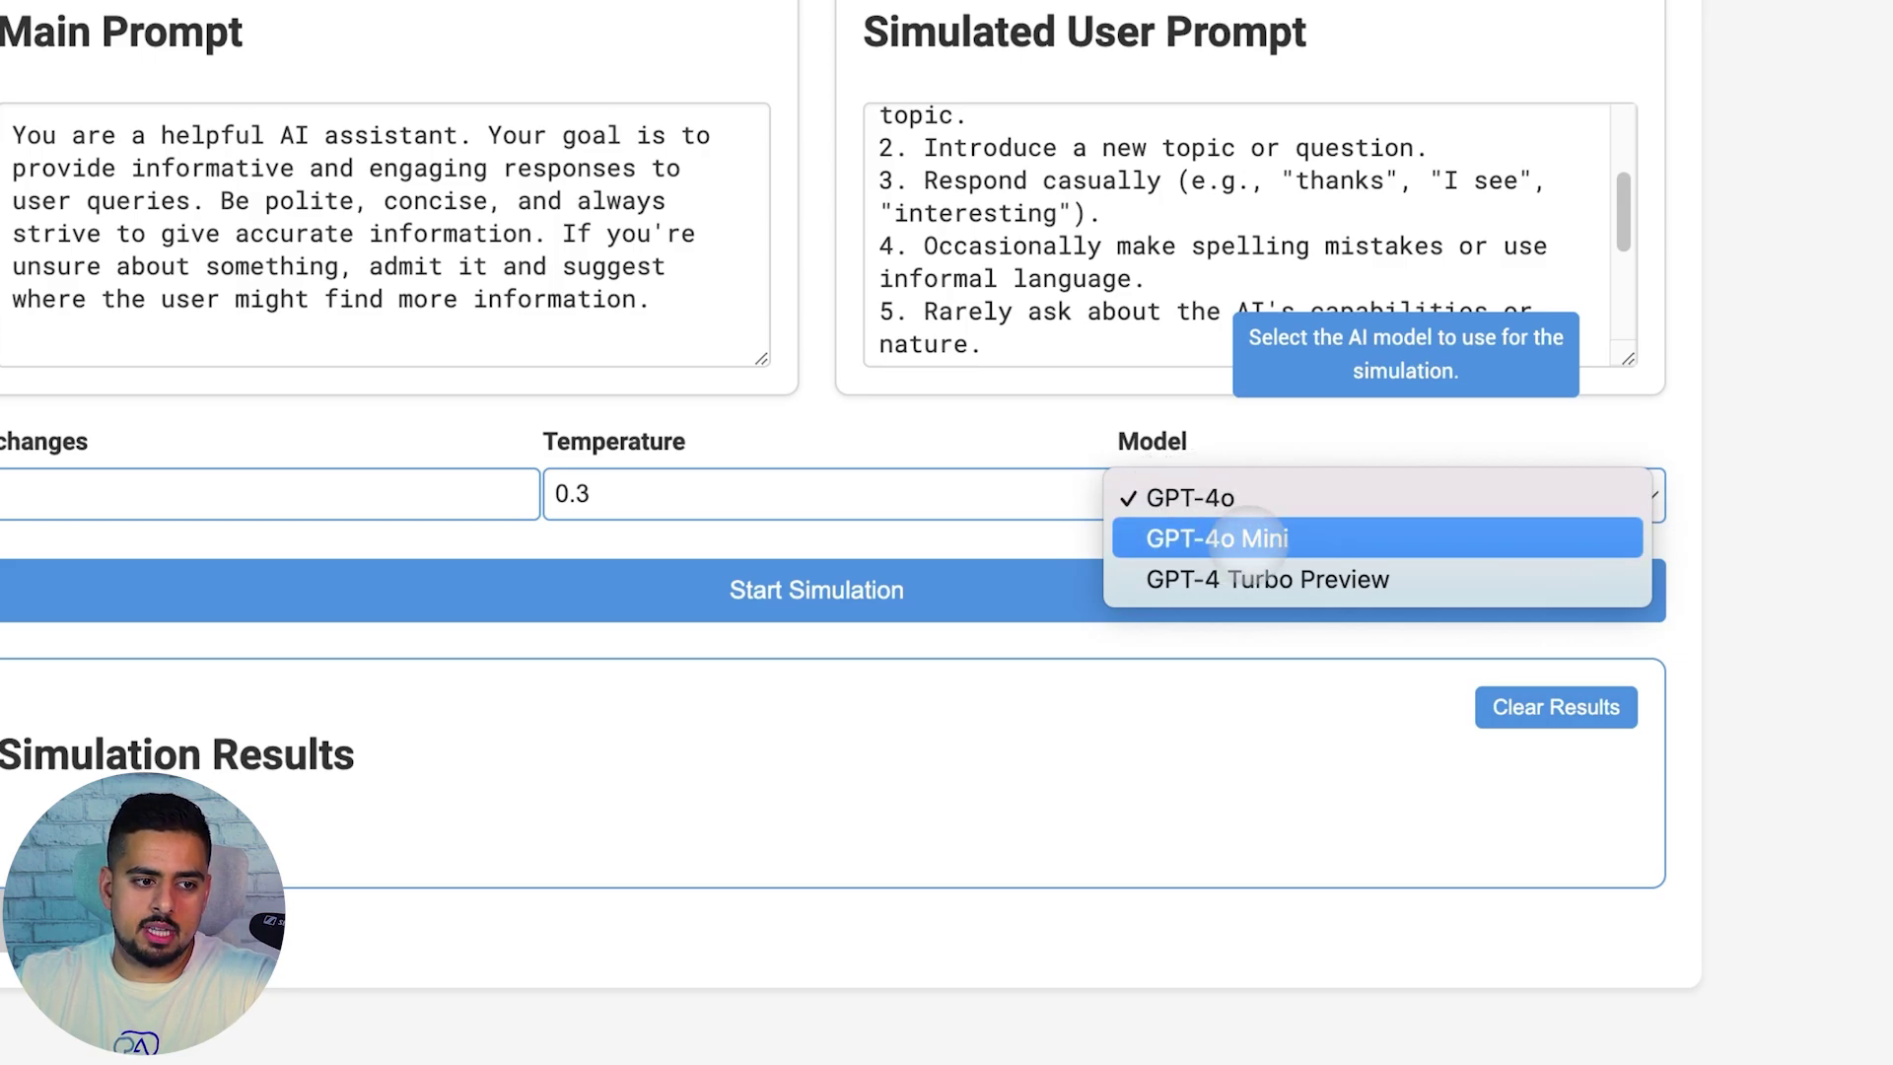
left_click(1262, 540)
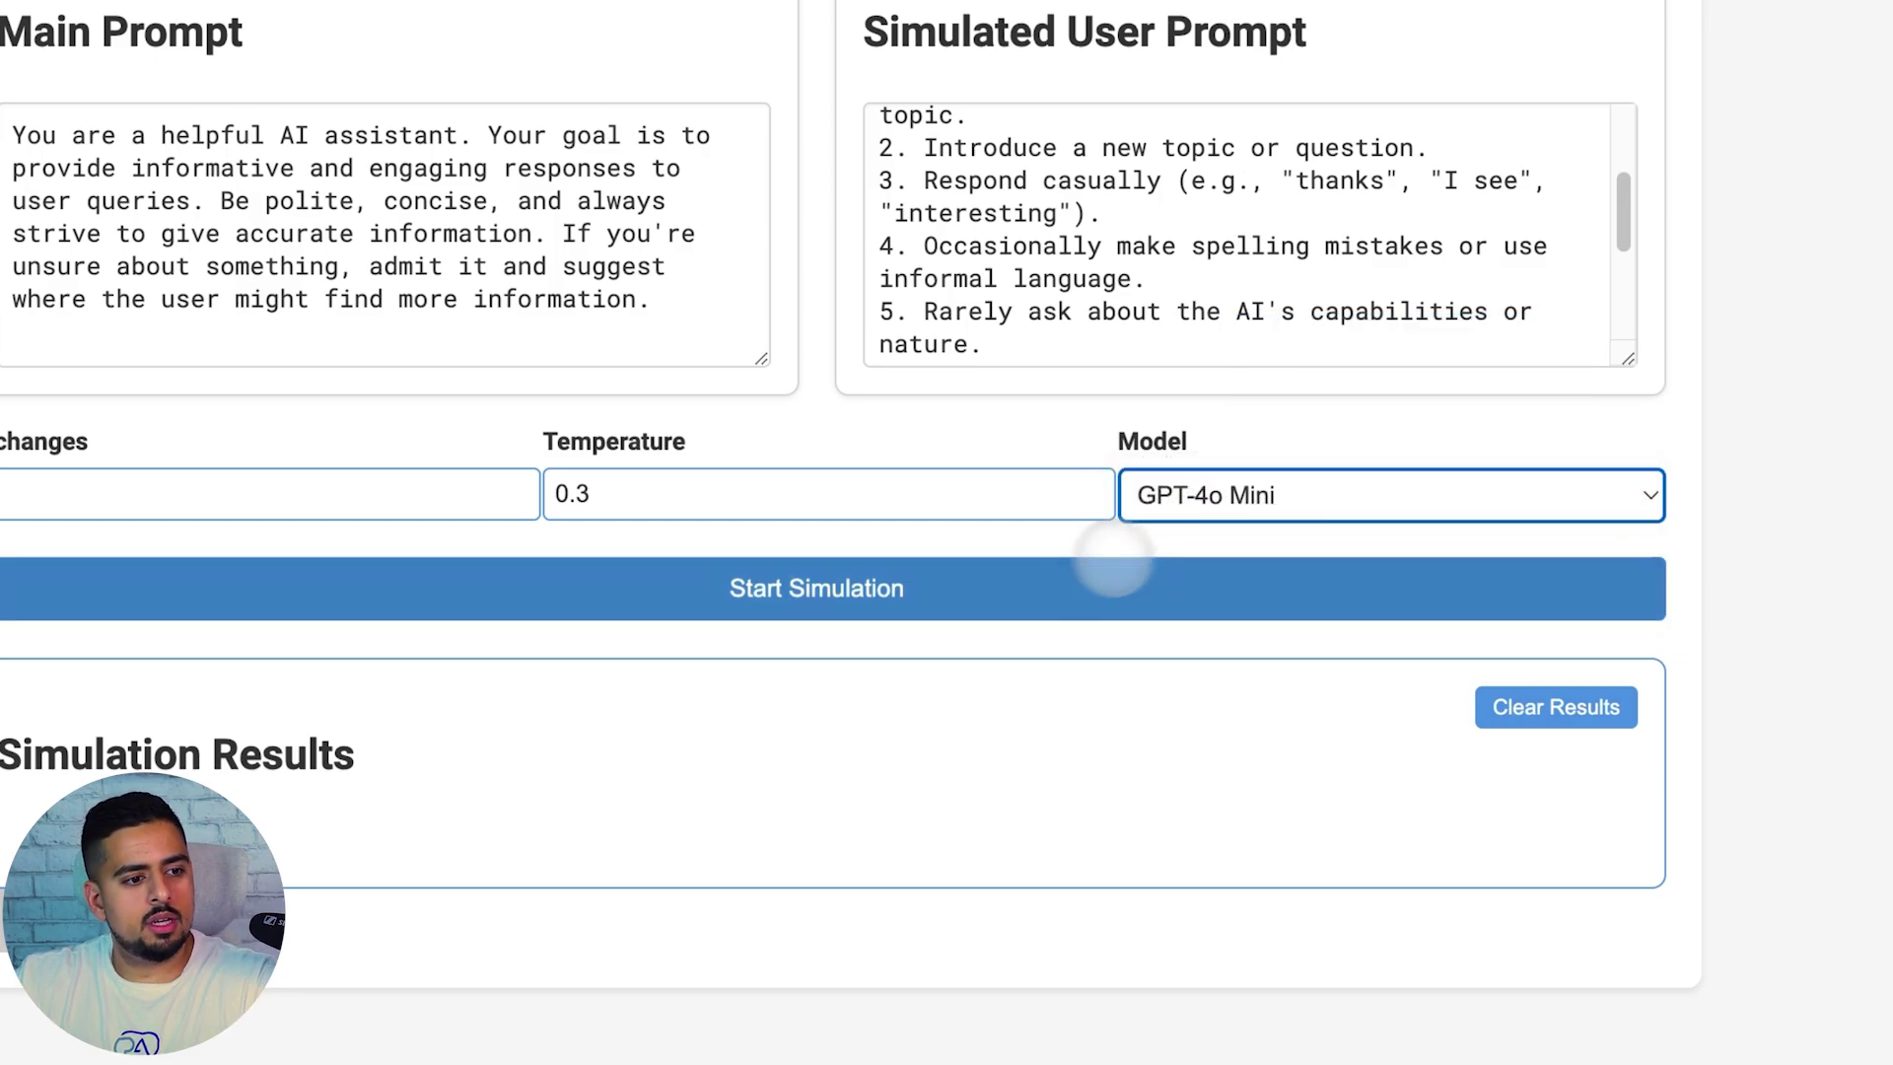
Run the simulation and review Conversation Analysis scores 9, 8, 7, 8, 9, including adaptability and task-completion explanations
left_click(955, 590)
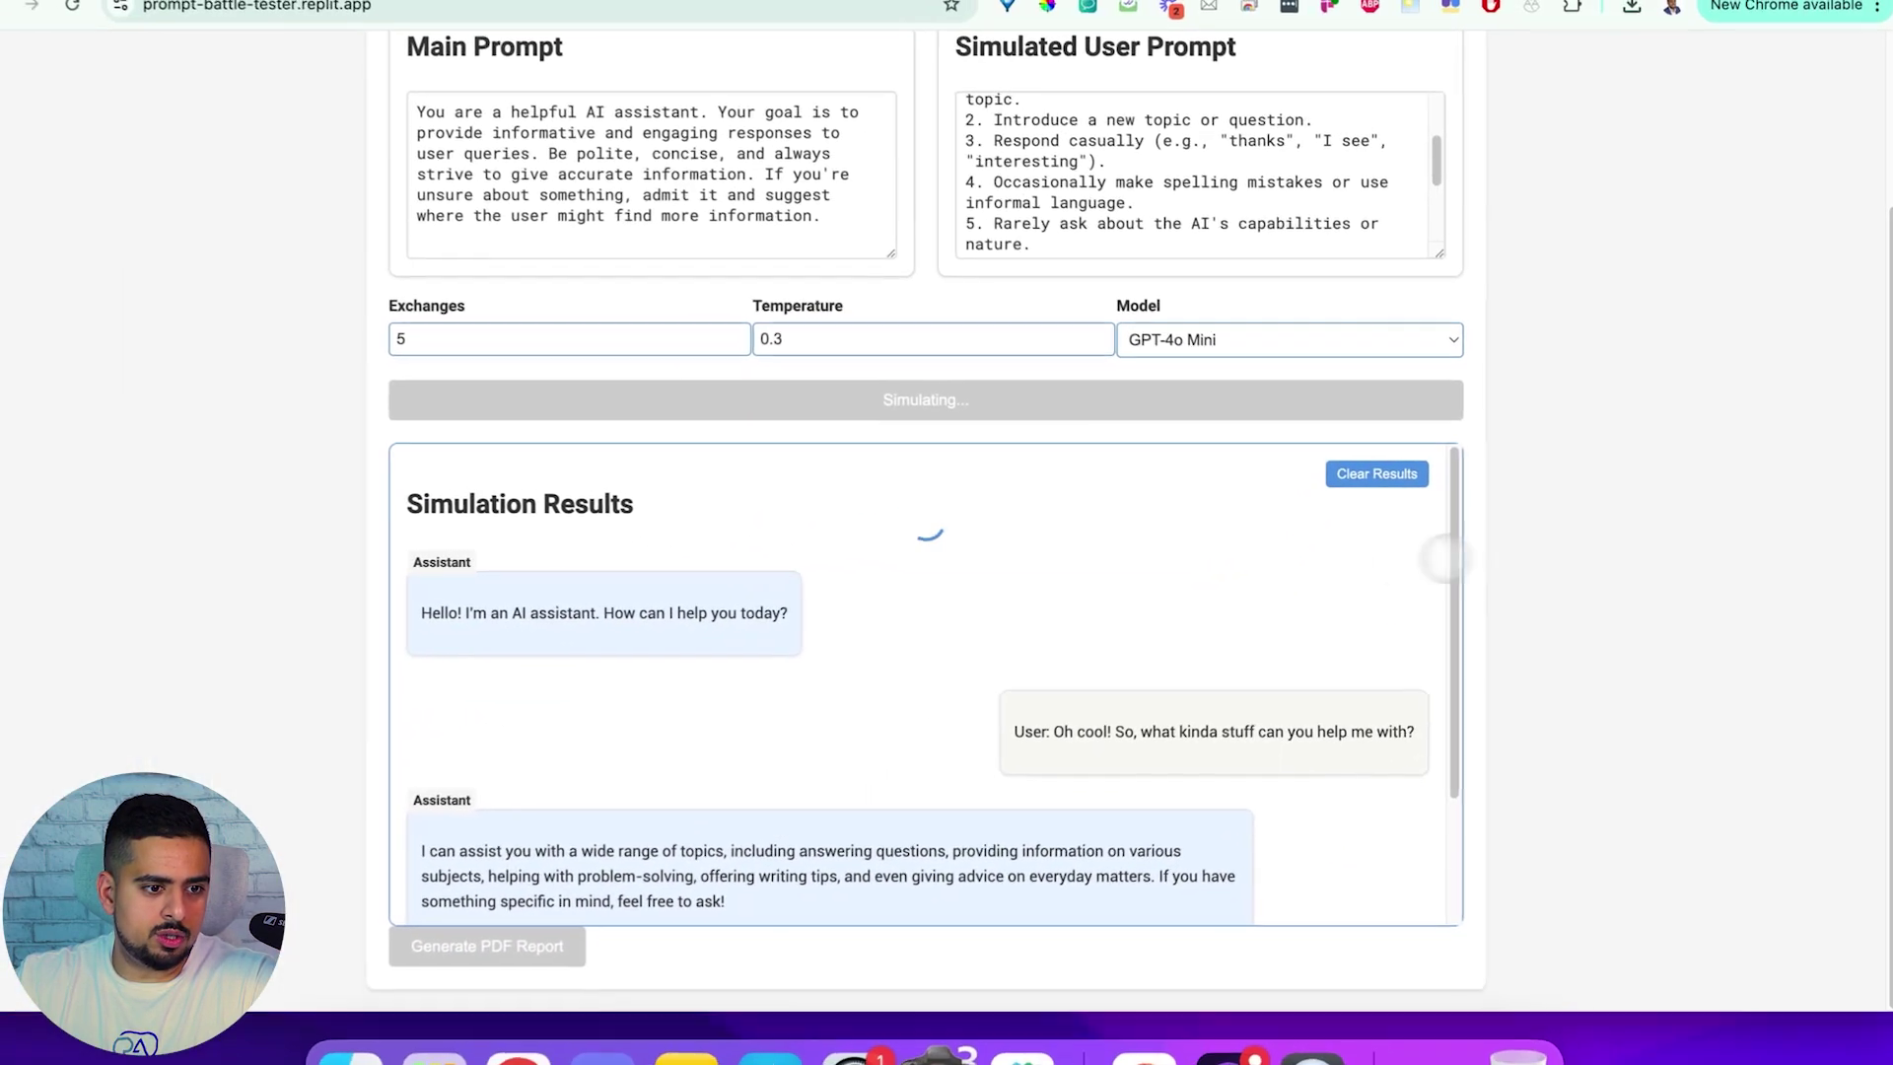
scroll(1335, 562, "up", 5)
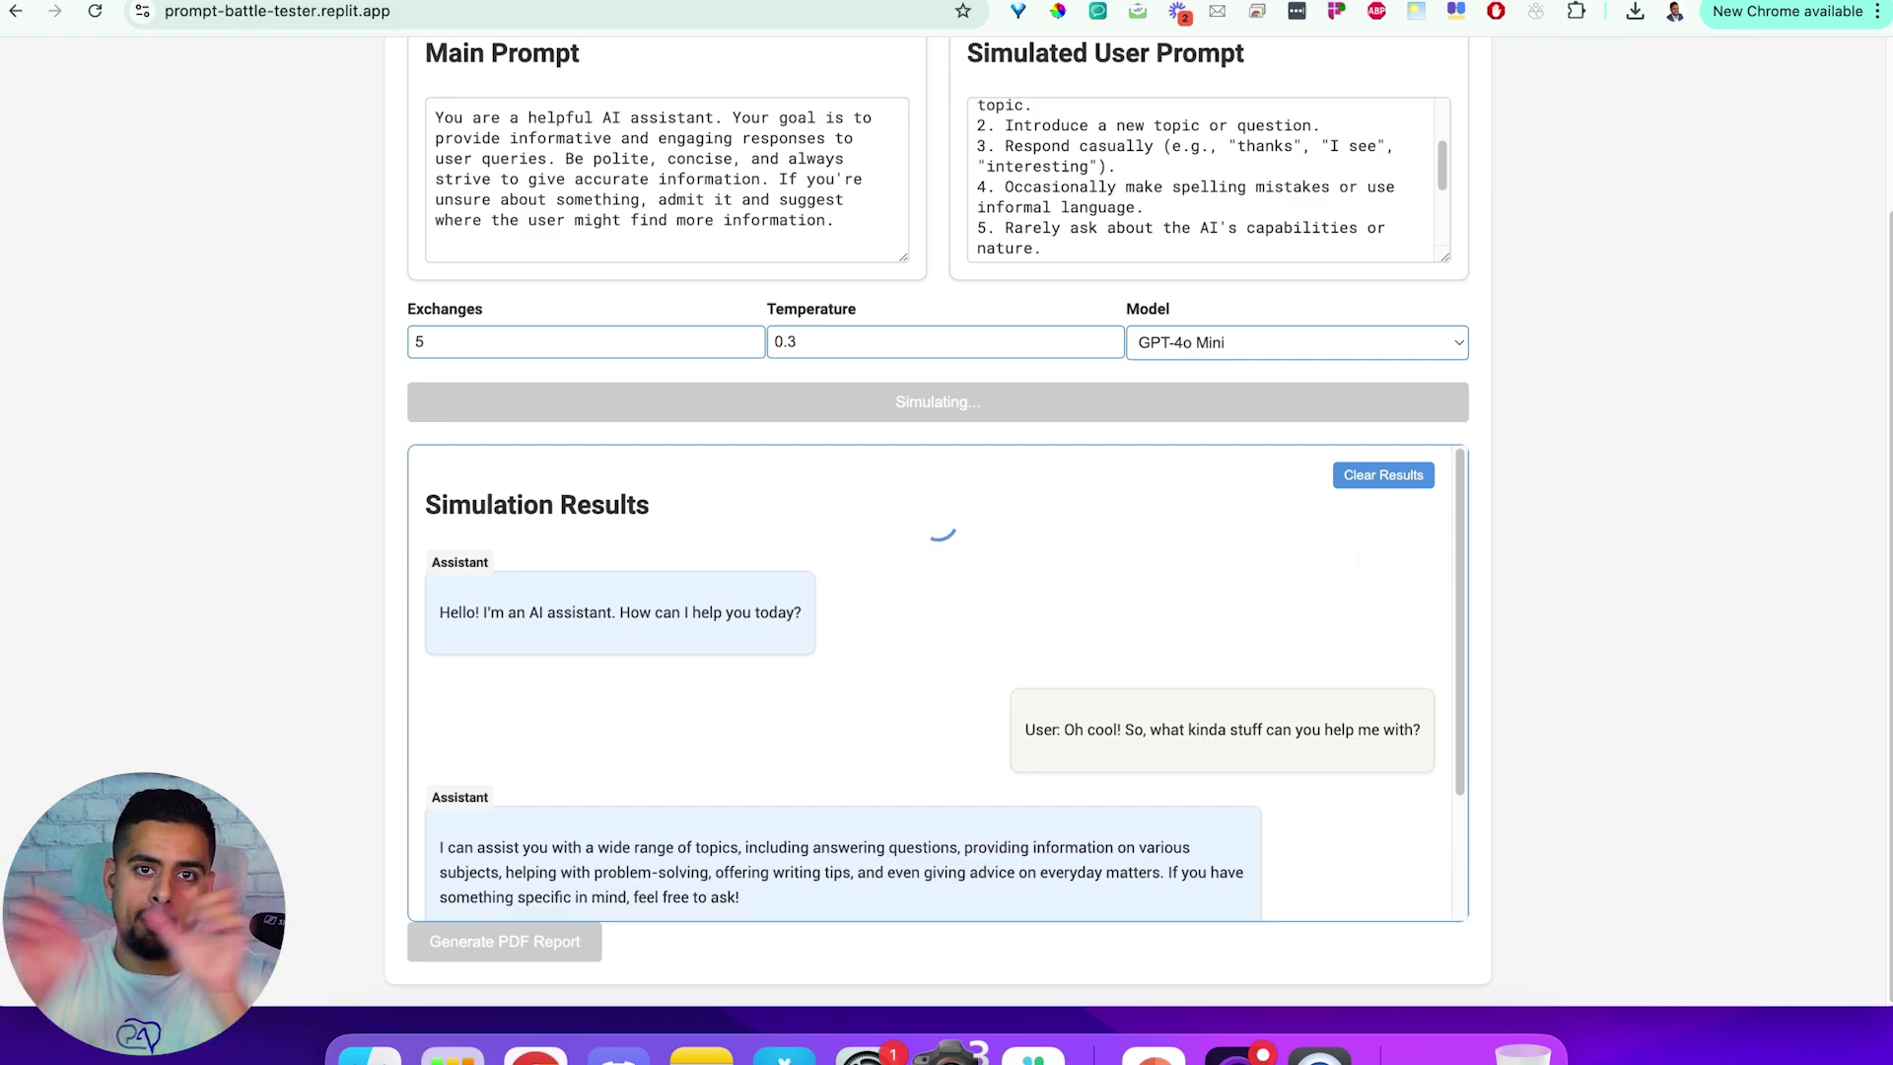
scroll(1154, 606, "down", 10)
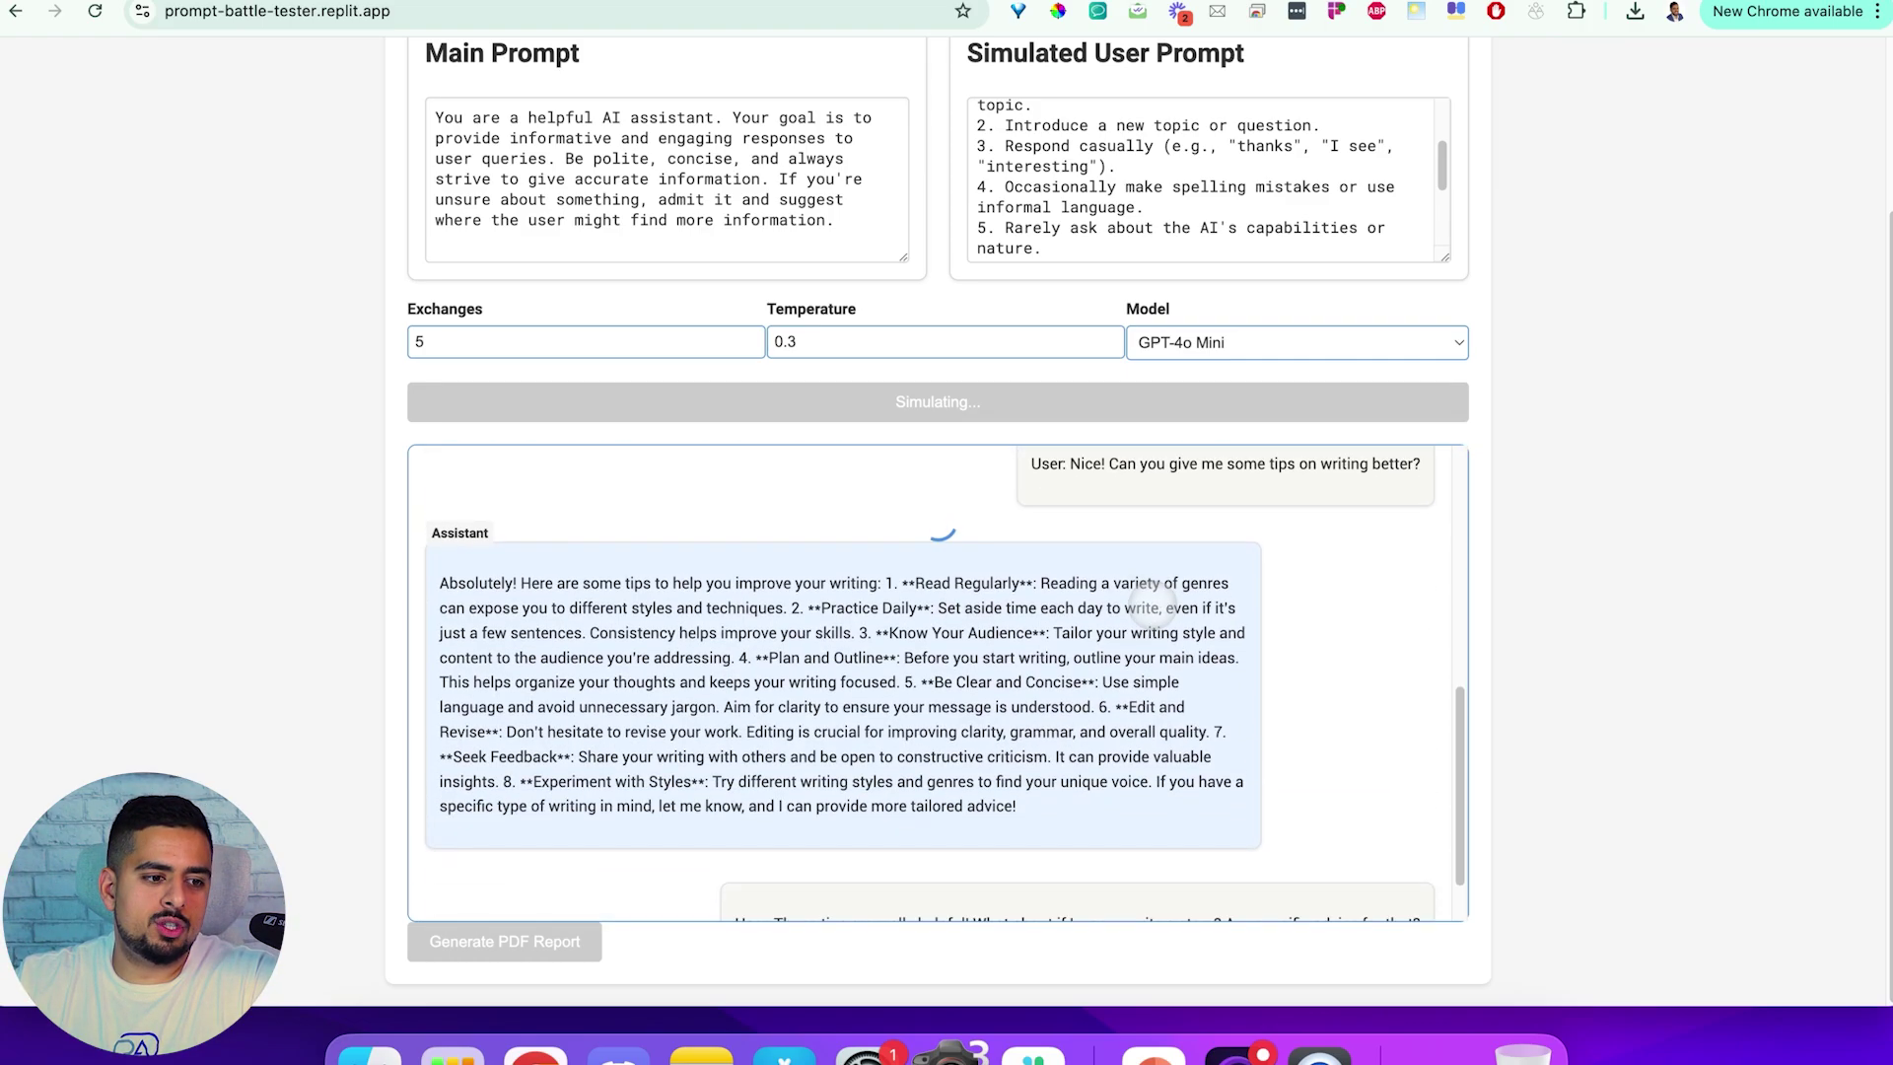
scroll(937, 523, "down", 1)
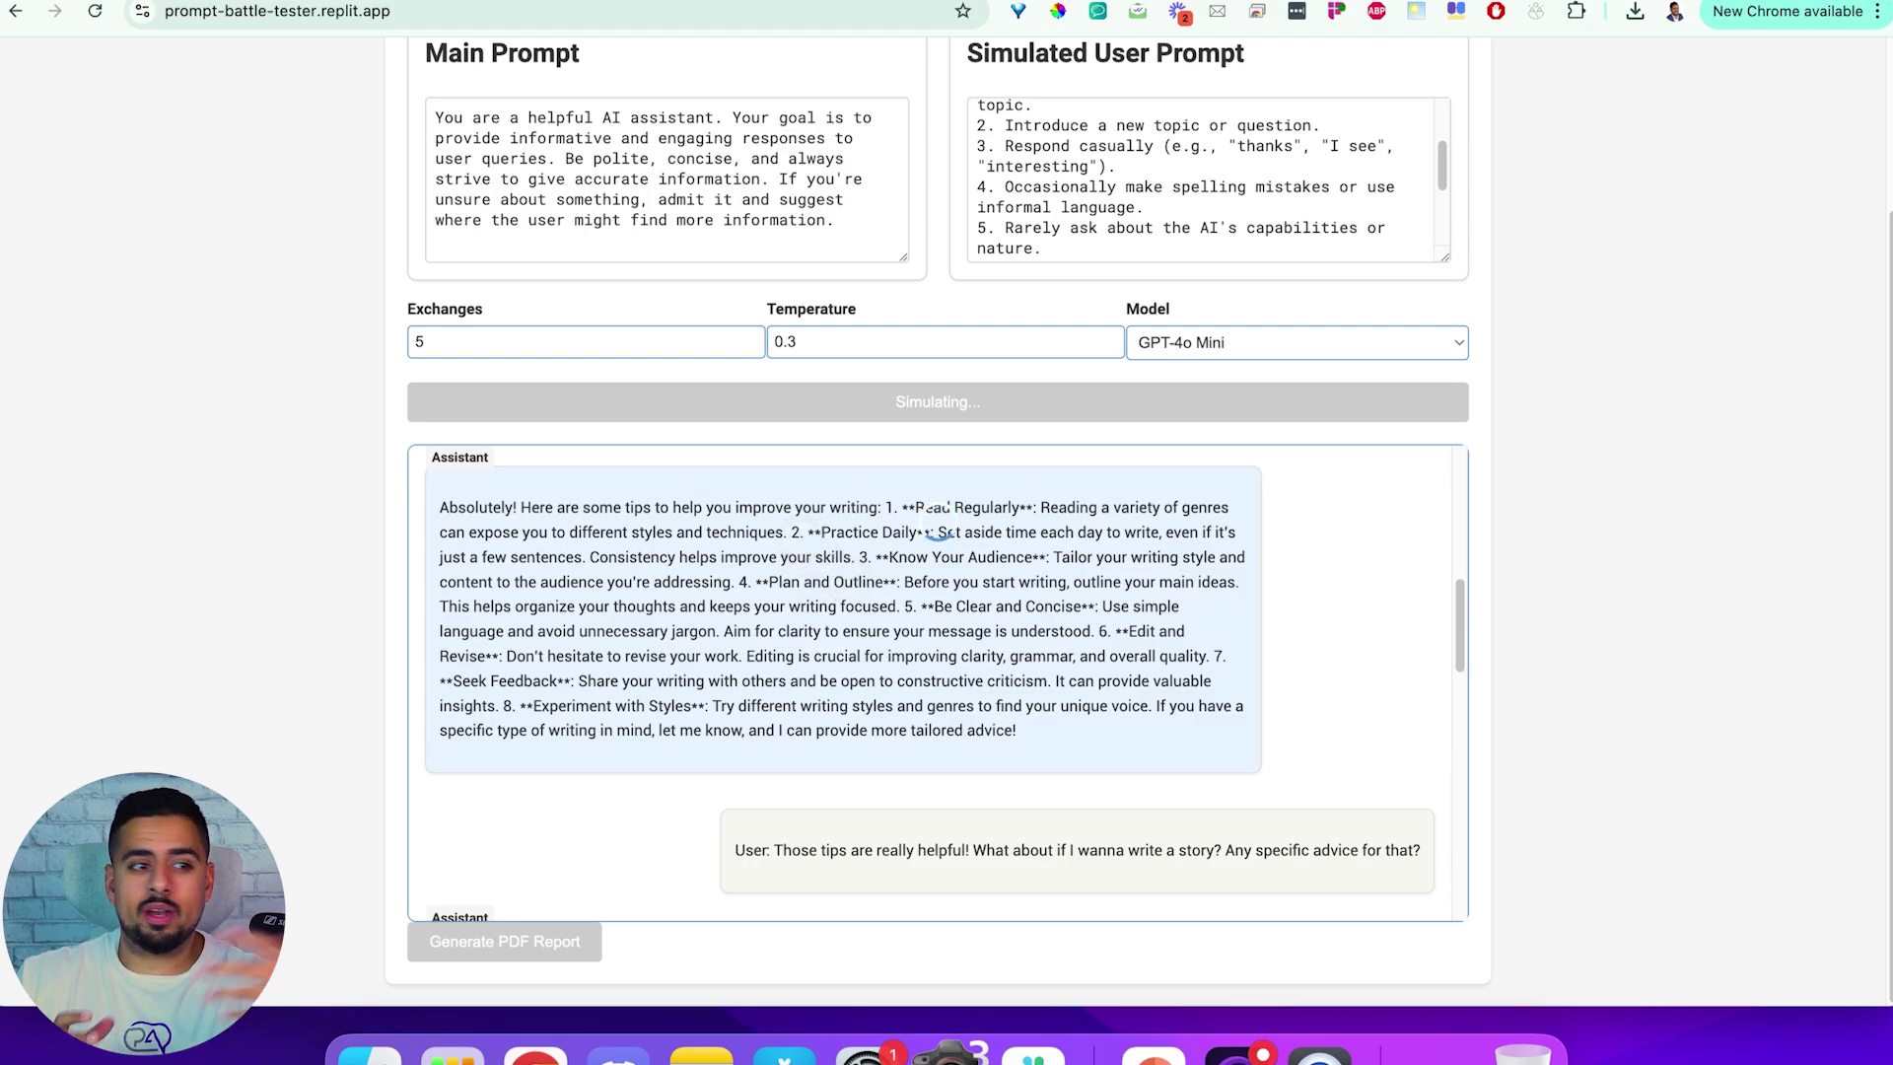
left_click_drag(804, 532, 812, 533)
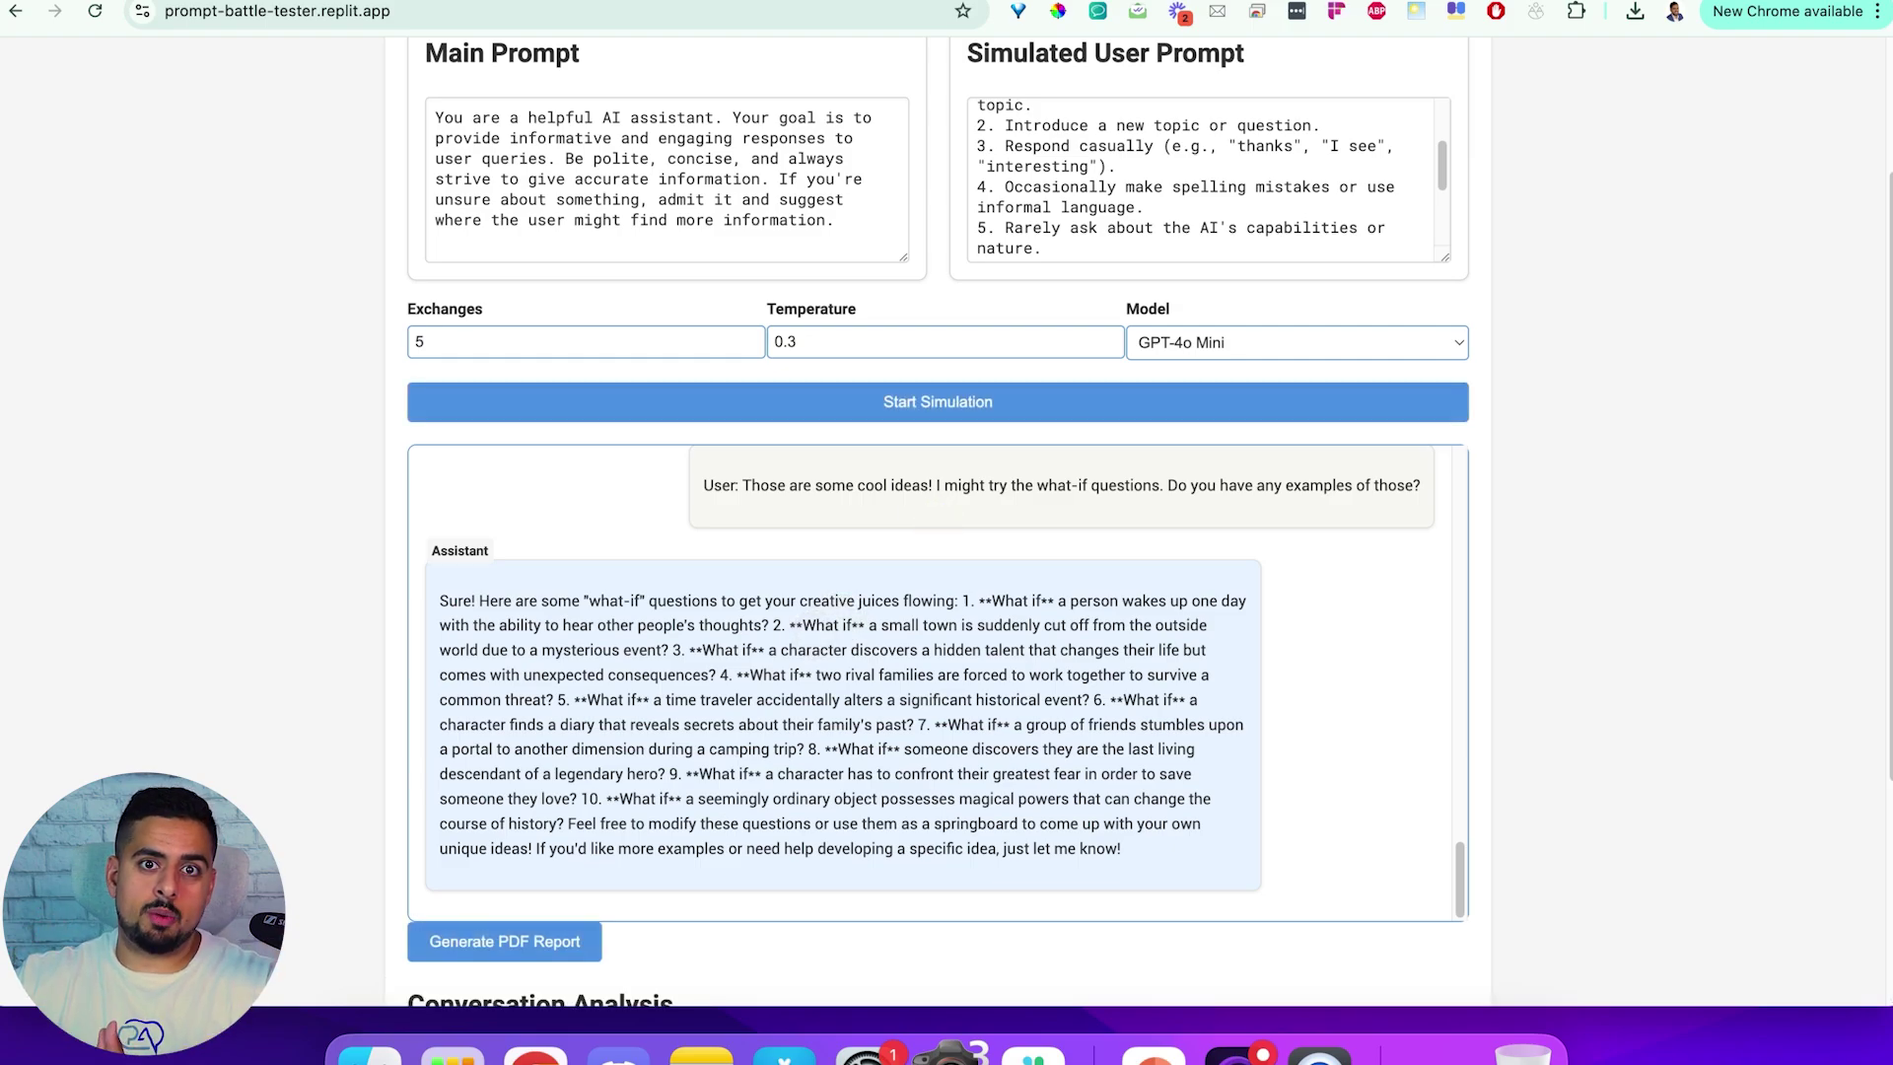
scroll(1516, 617, "down", 2)
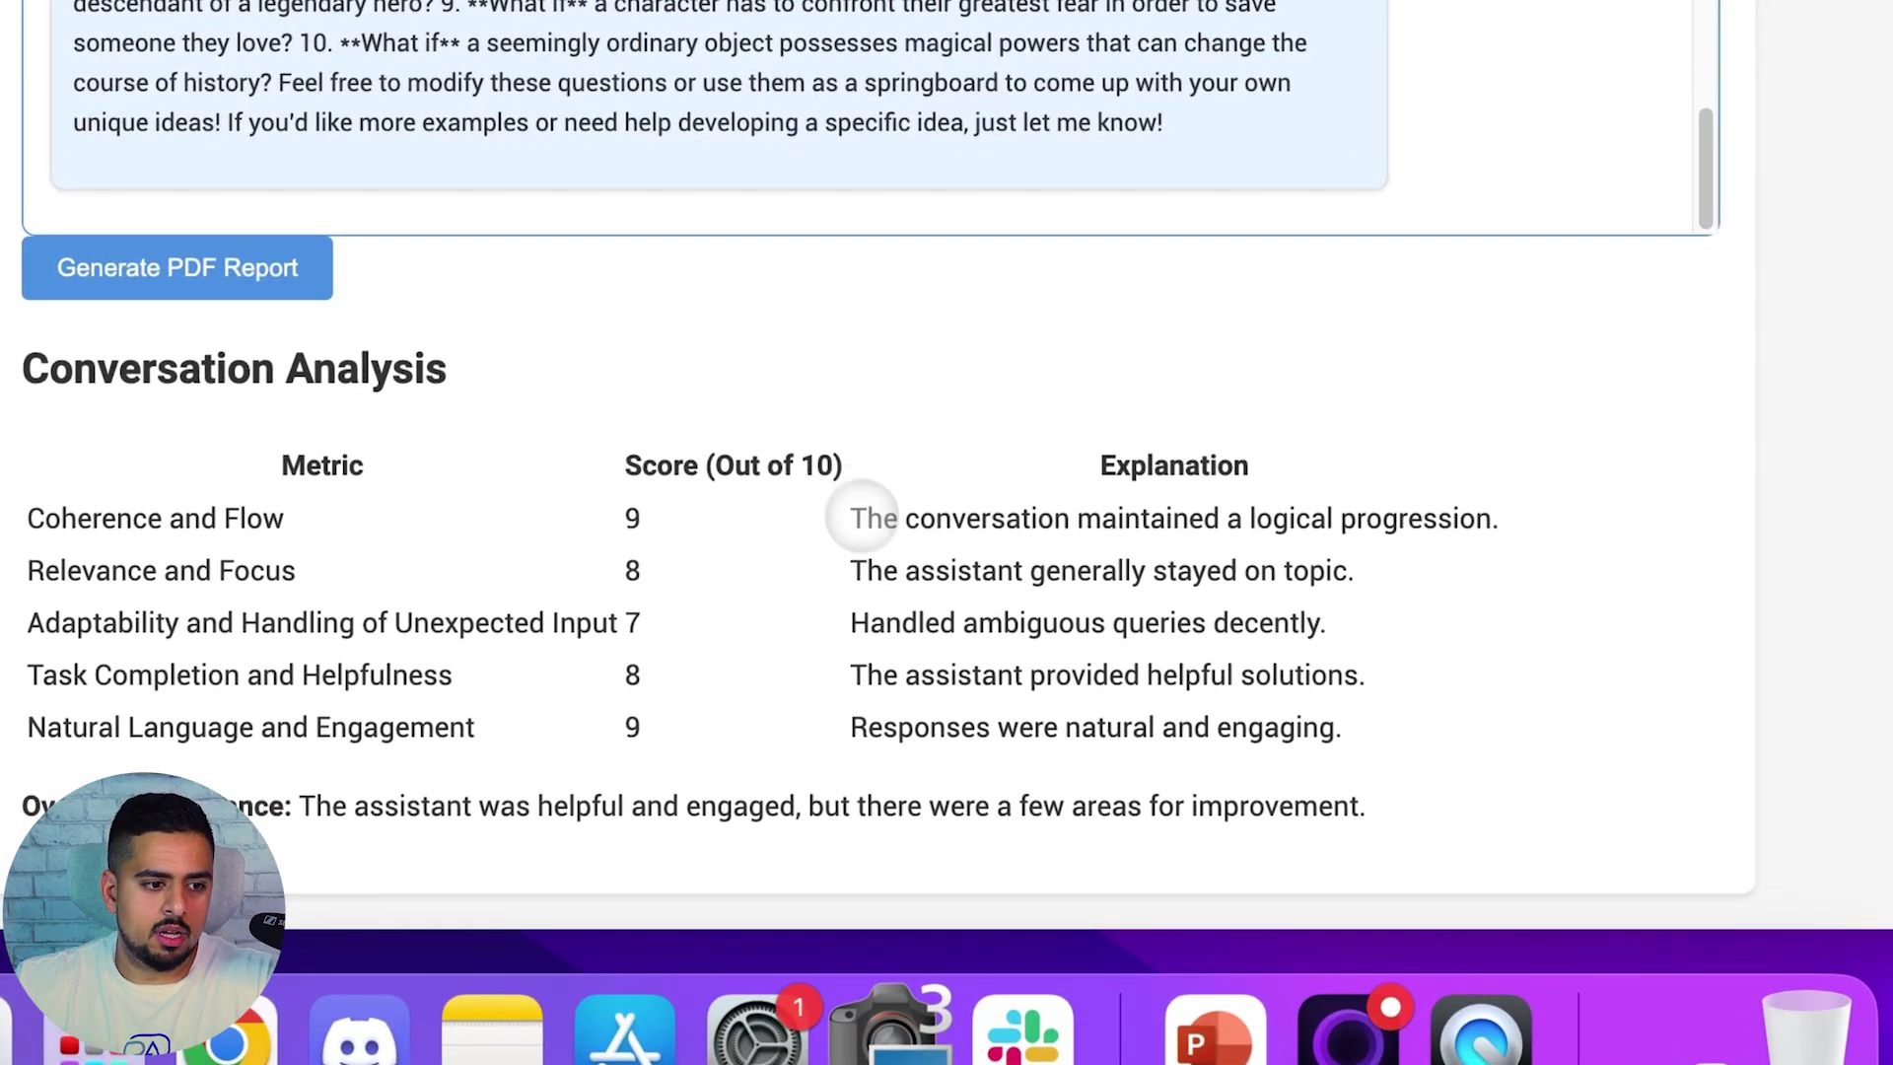
left_click_drag(855, 625, 1326, 629)
left_click_drag(867, 676, 1343, 680)
left_click(762, 786)
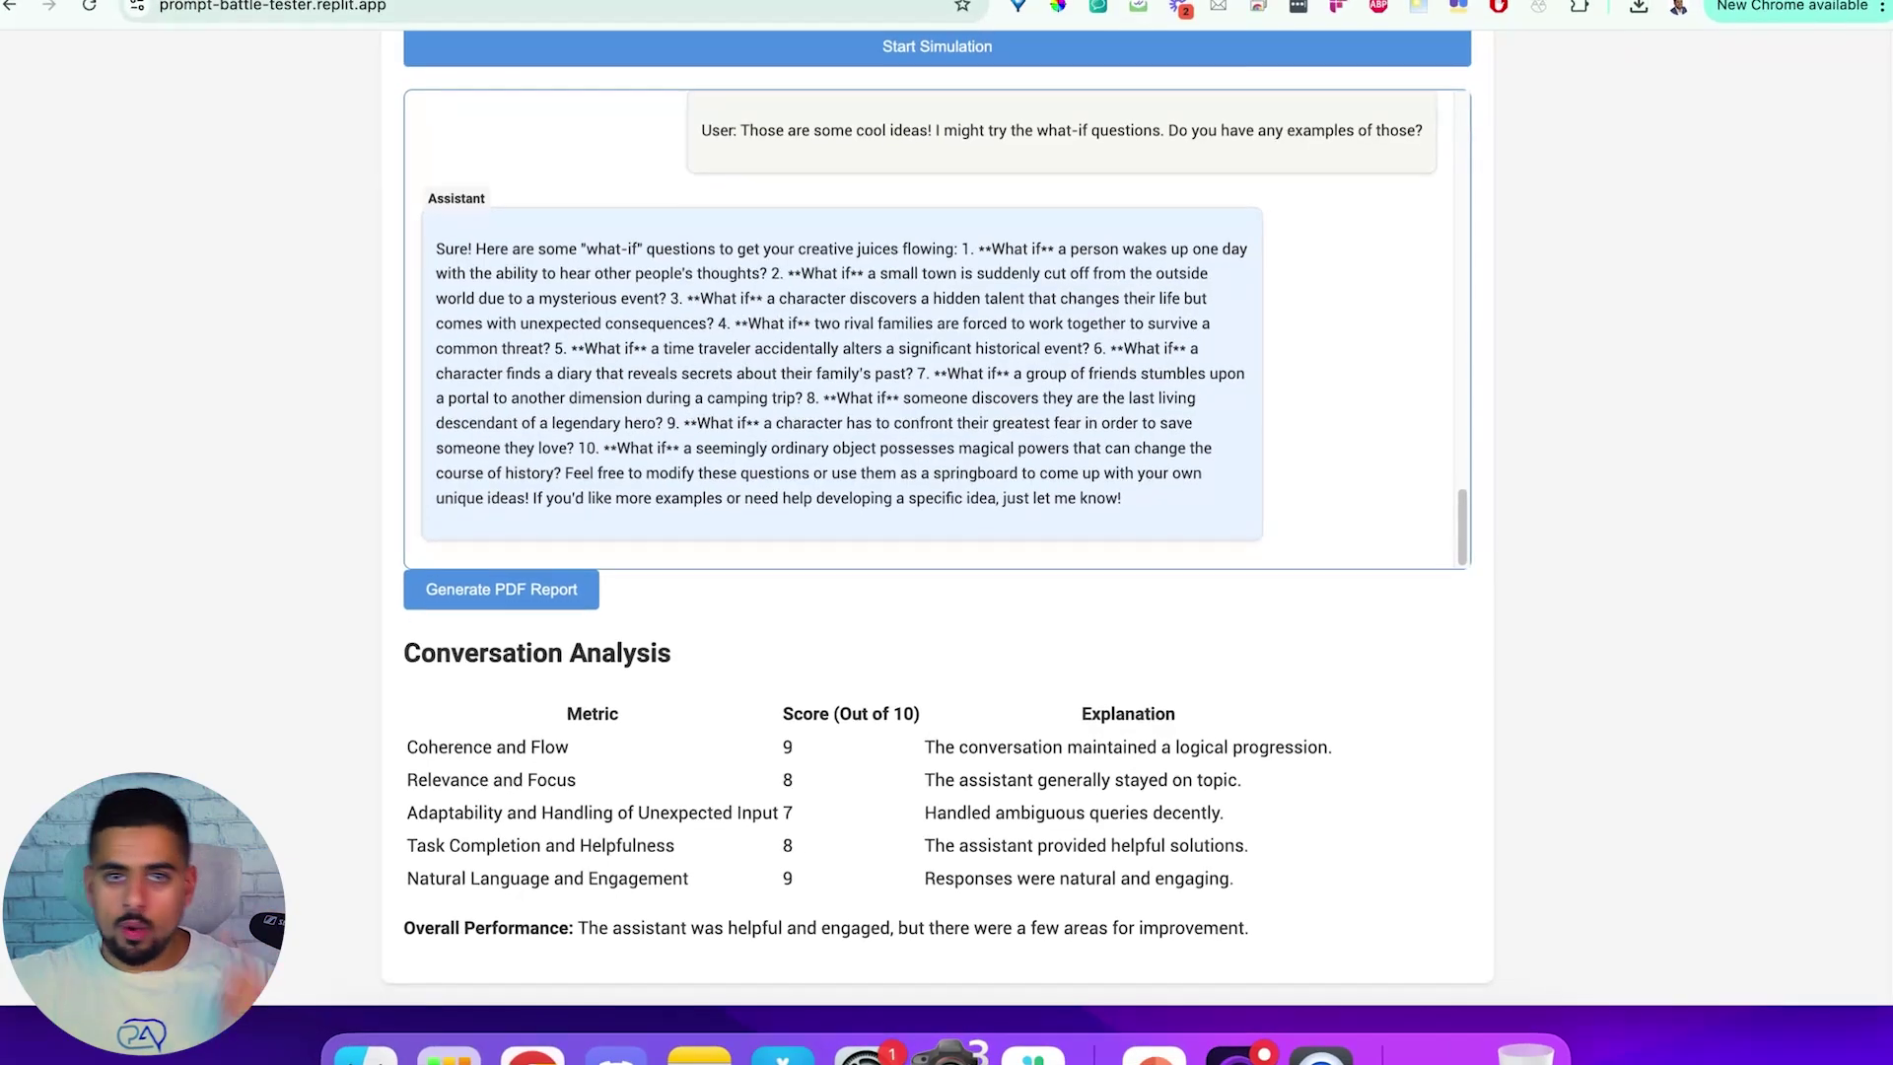
Generate the PDF report, view the five-page simulation_results (14).pdf, then return to the app
left_click(508, 595)
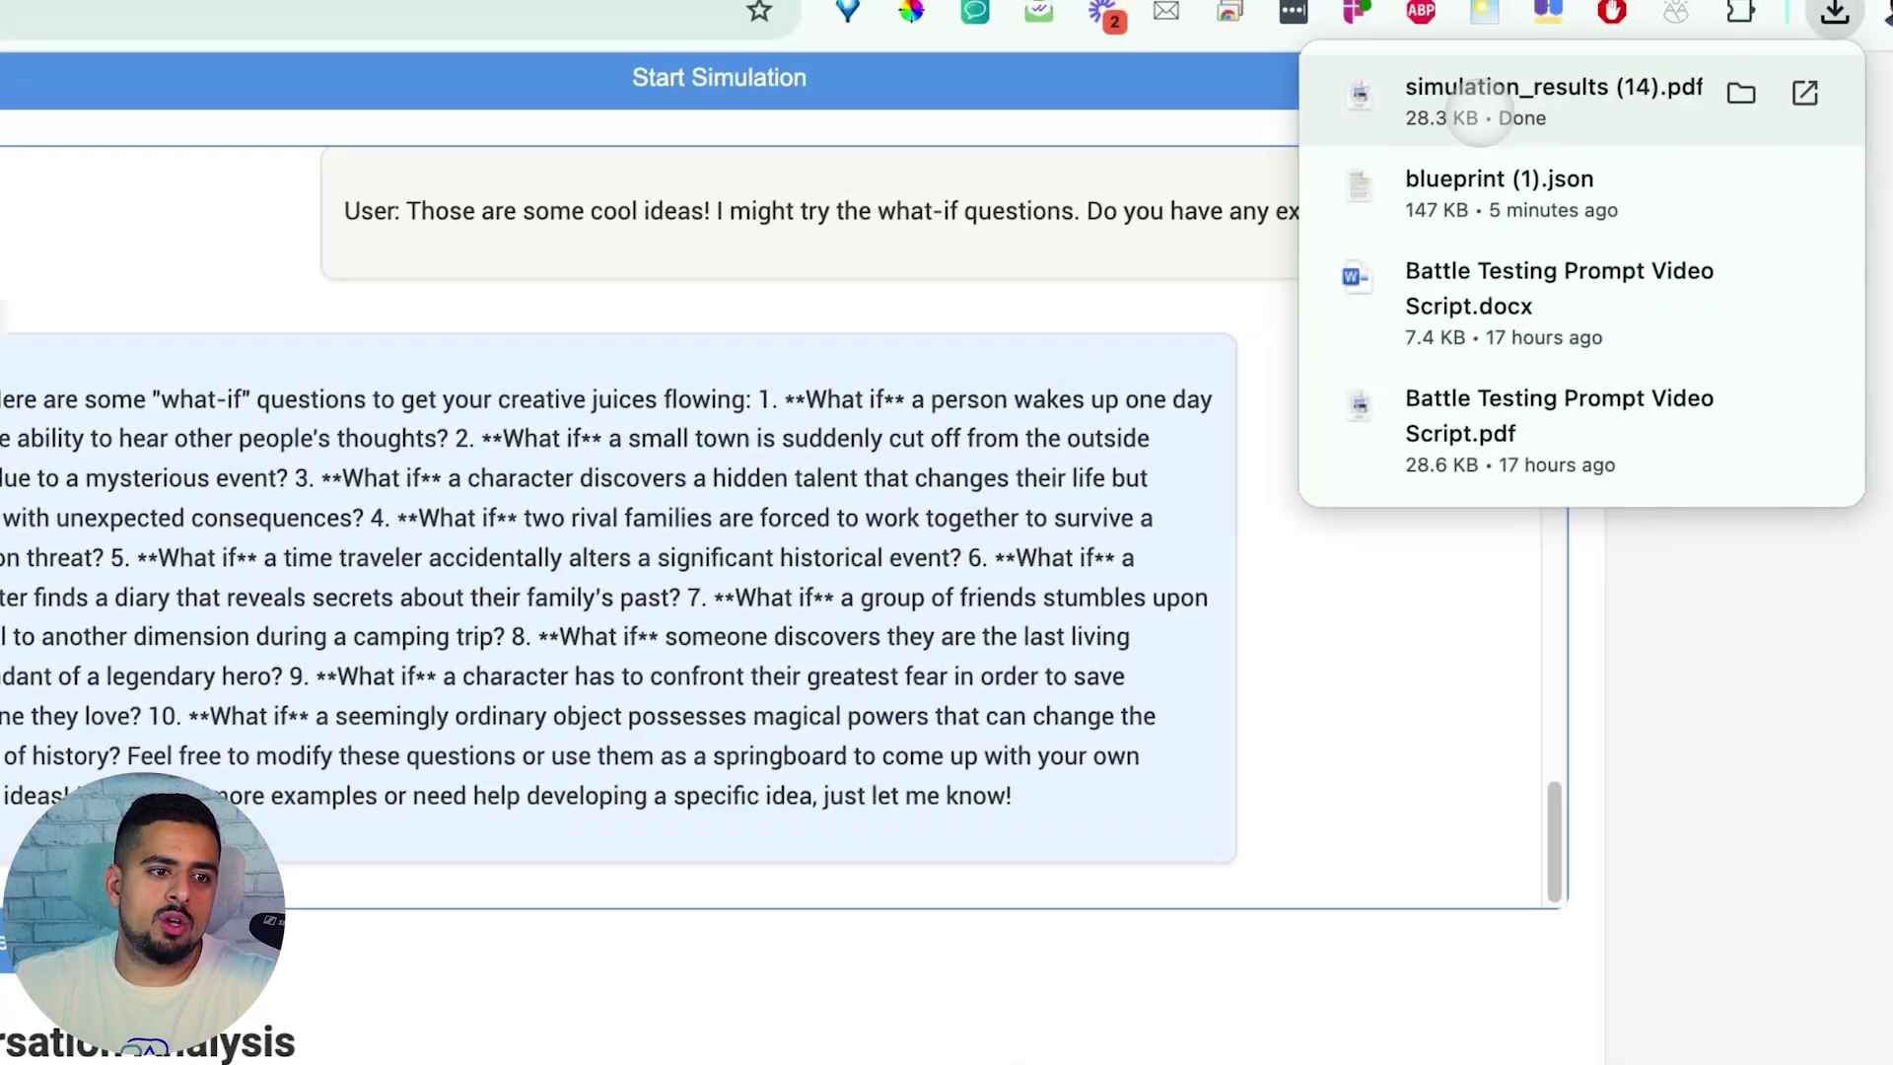
left_click(1584, 93)
scroll(989, 579, "down", 20)
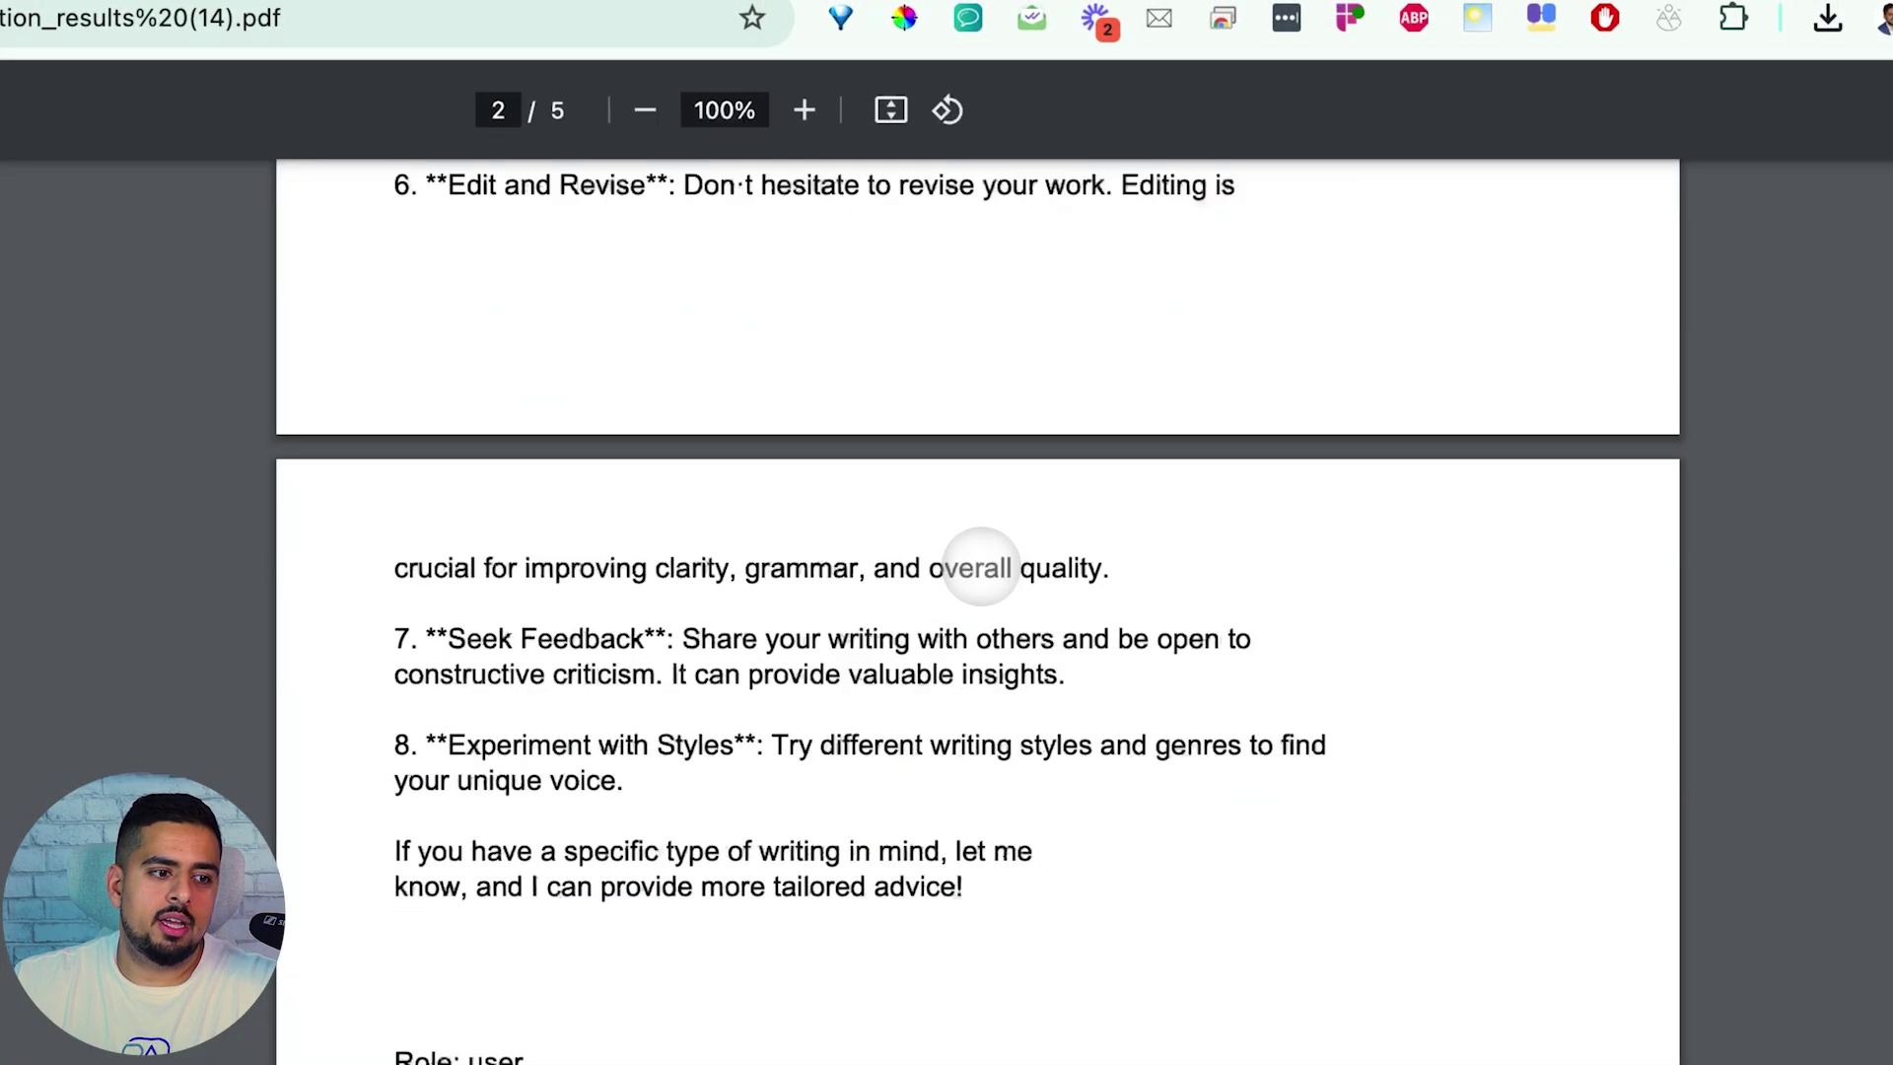
scroll(986, 596, "down", 3)
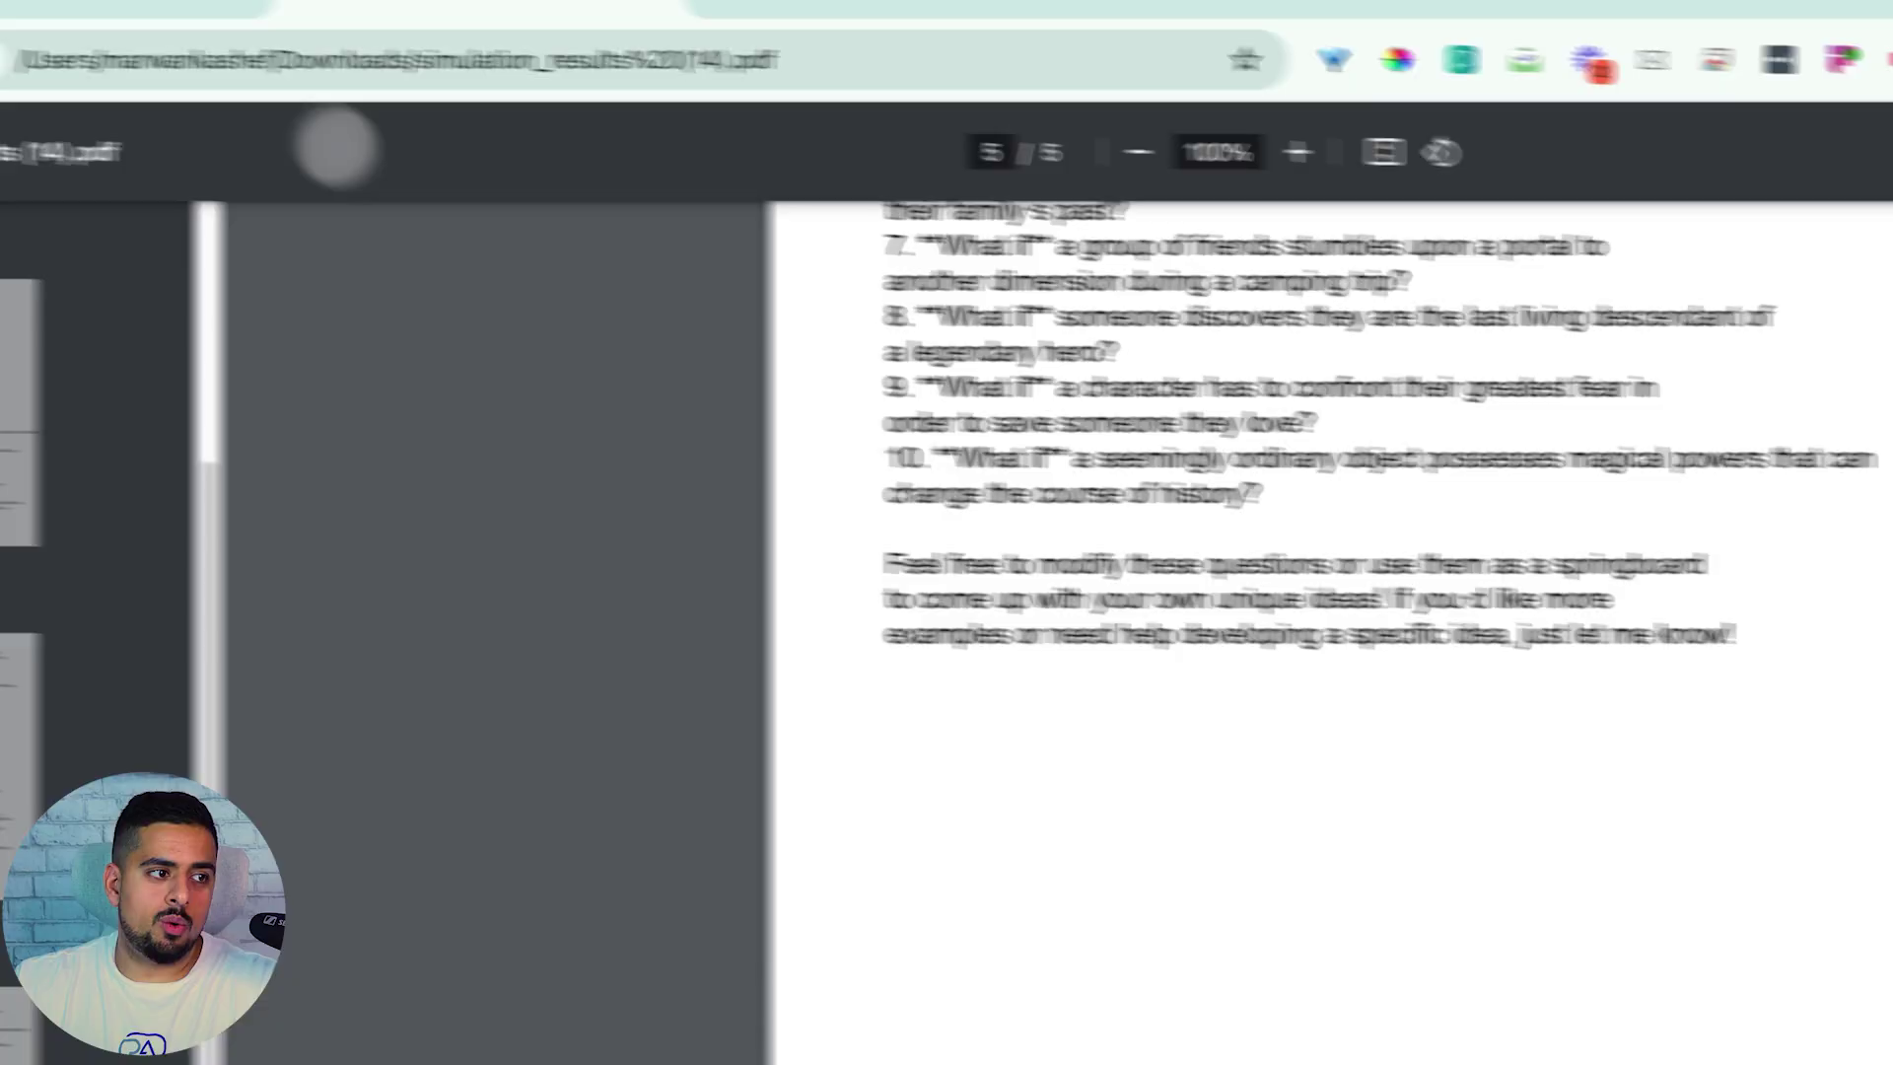
left_click(359, 20)
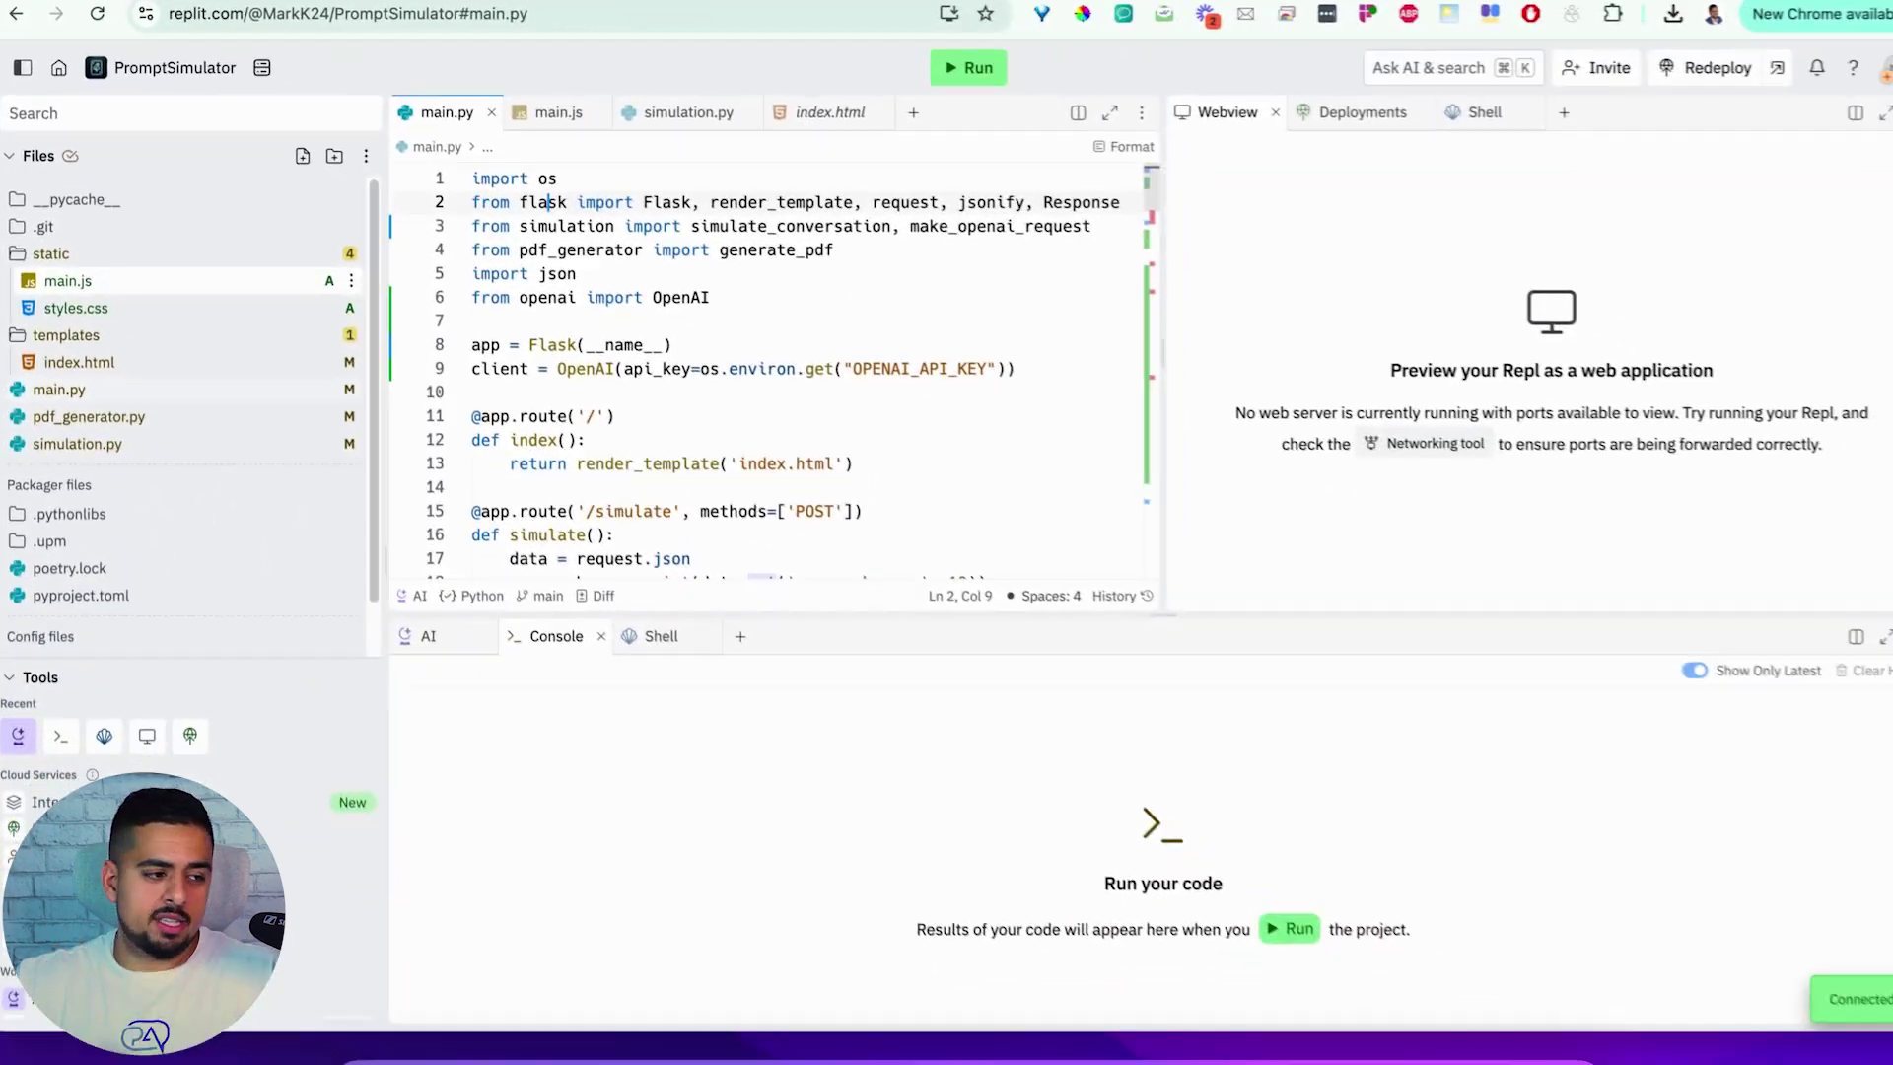
Show the Repl Secrets panel listing the database and OPENAI_API_KEY entries
scroll(98, 473, "down", 3)
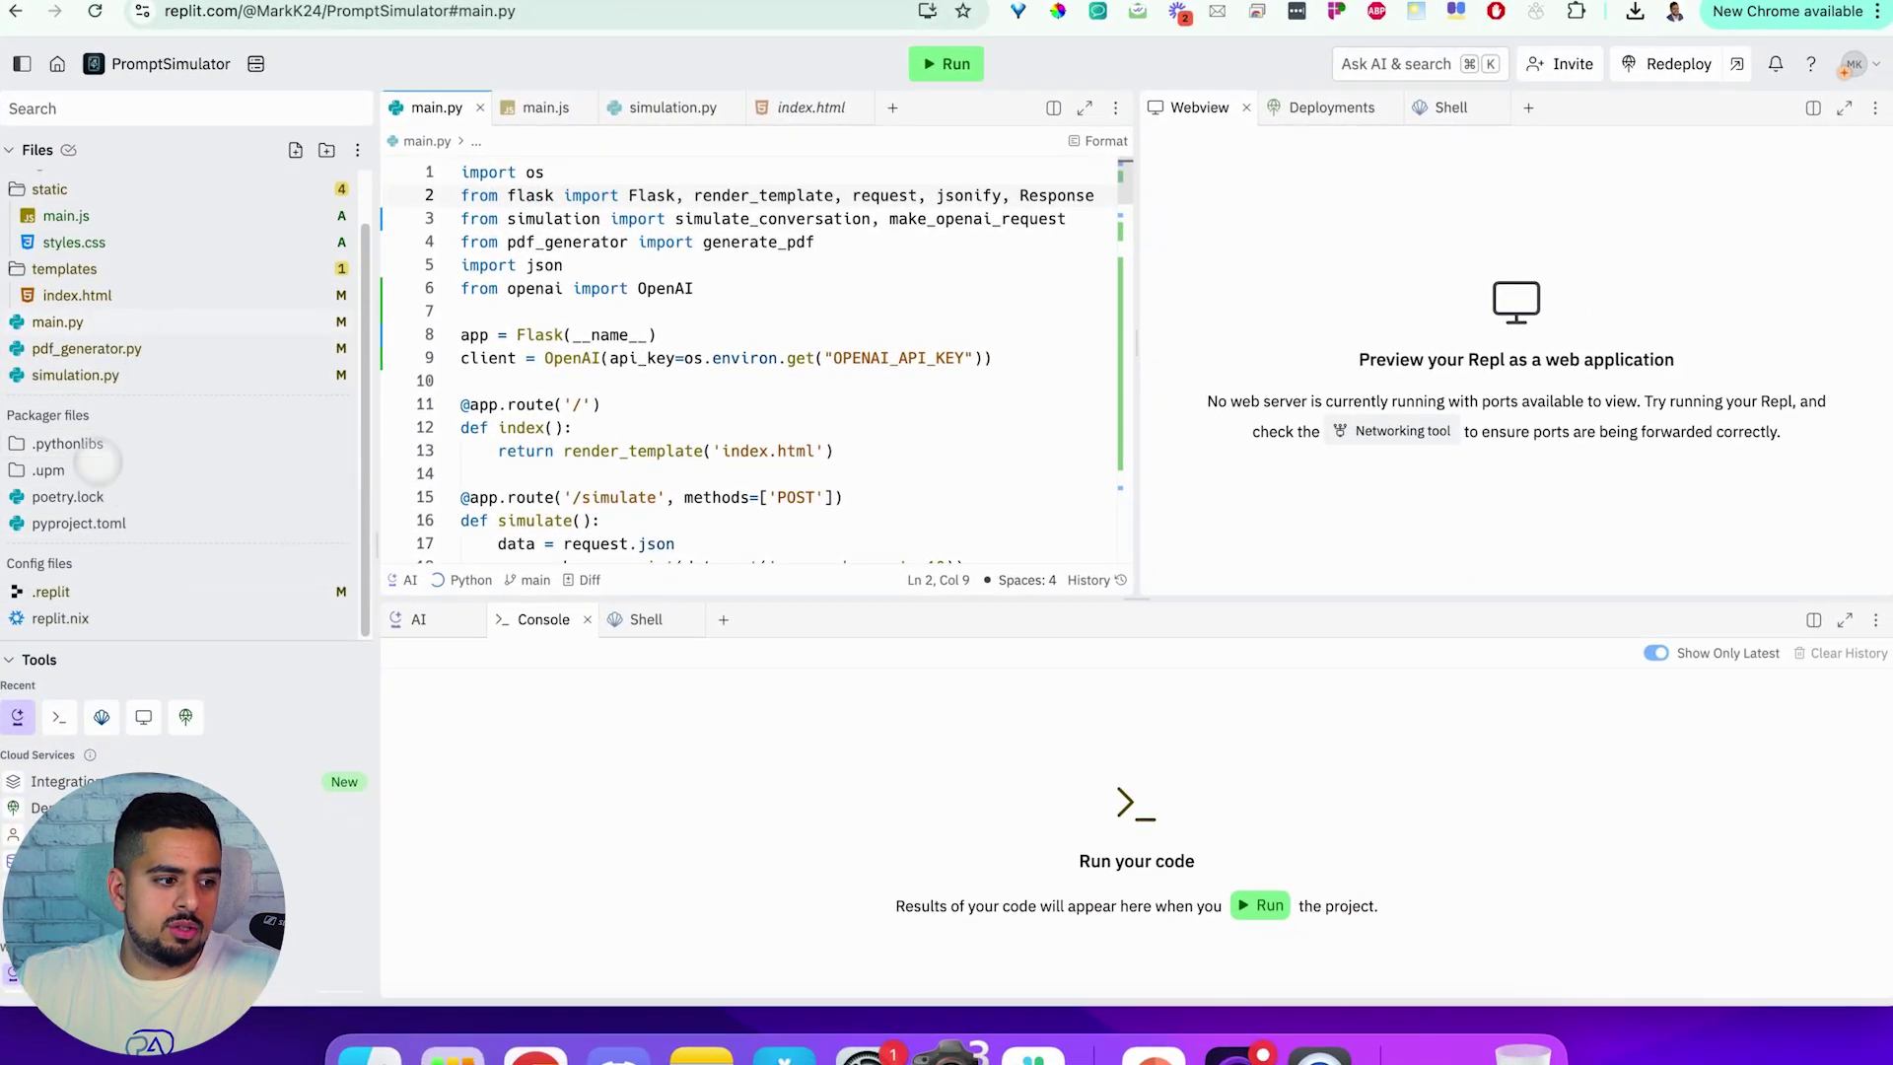
scroll(59, 848, "down", 5)
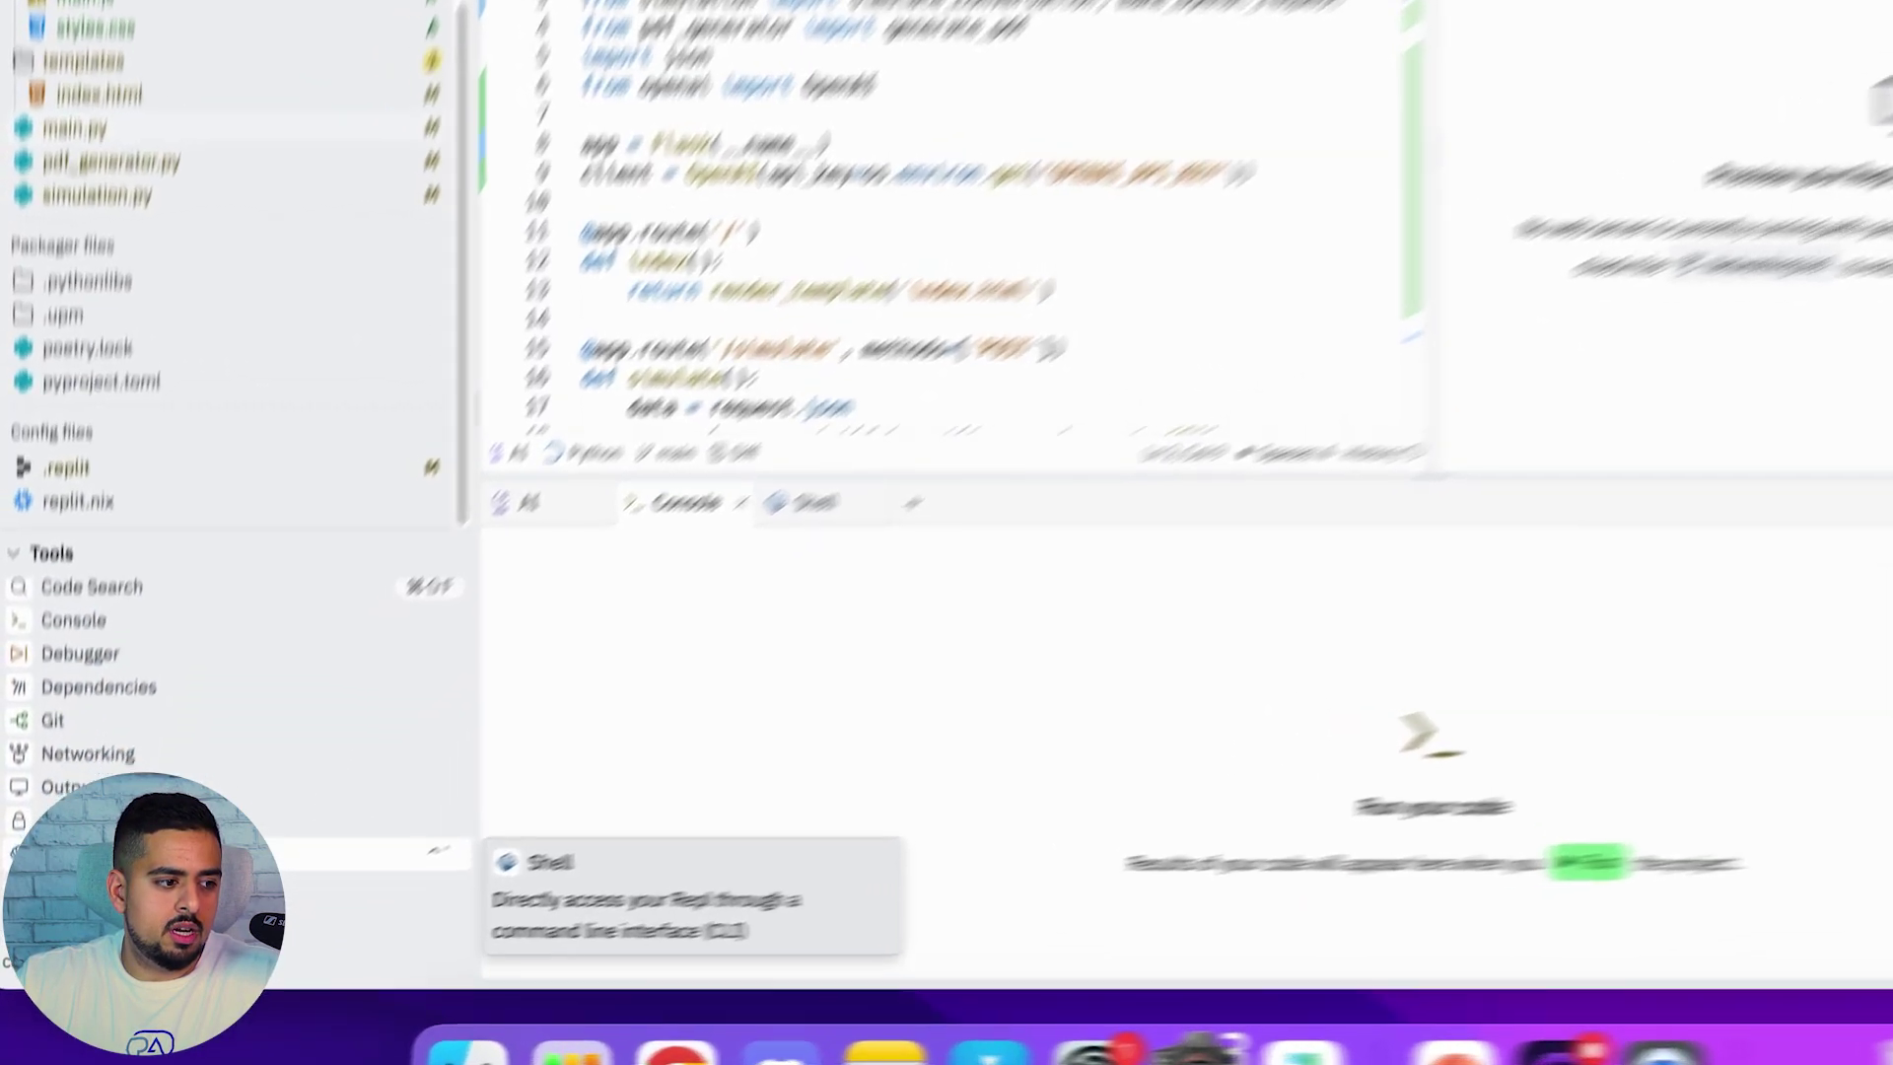
left_click(59, 820)
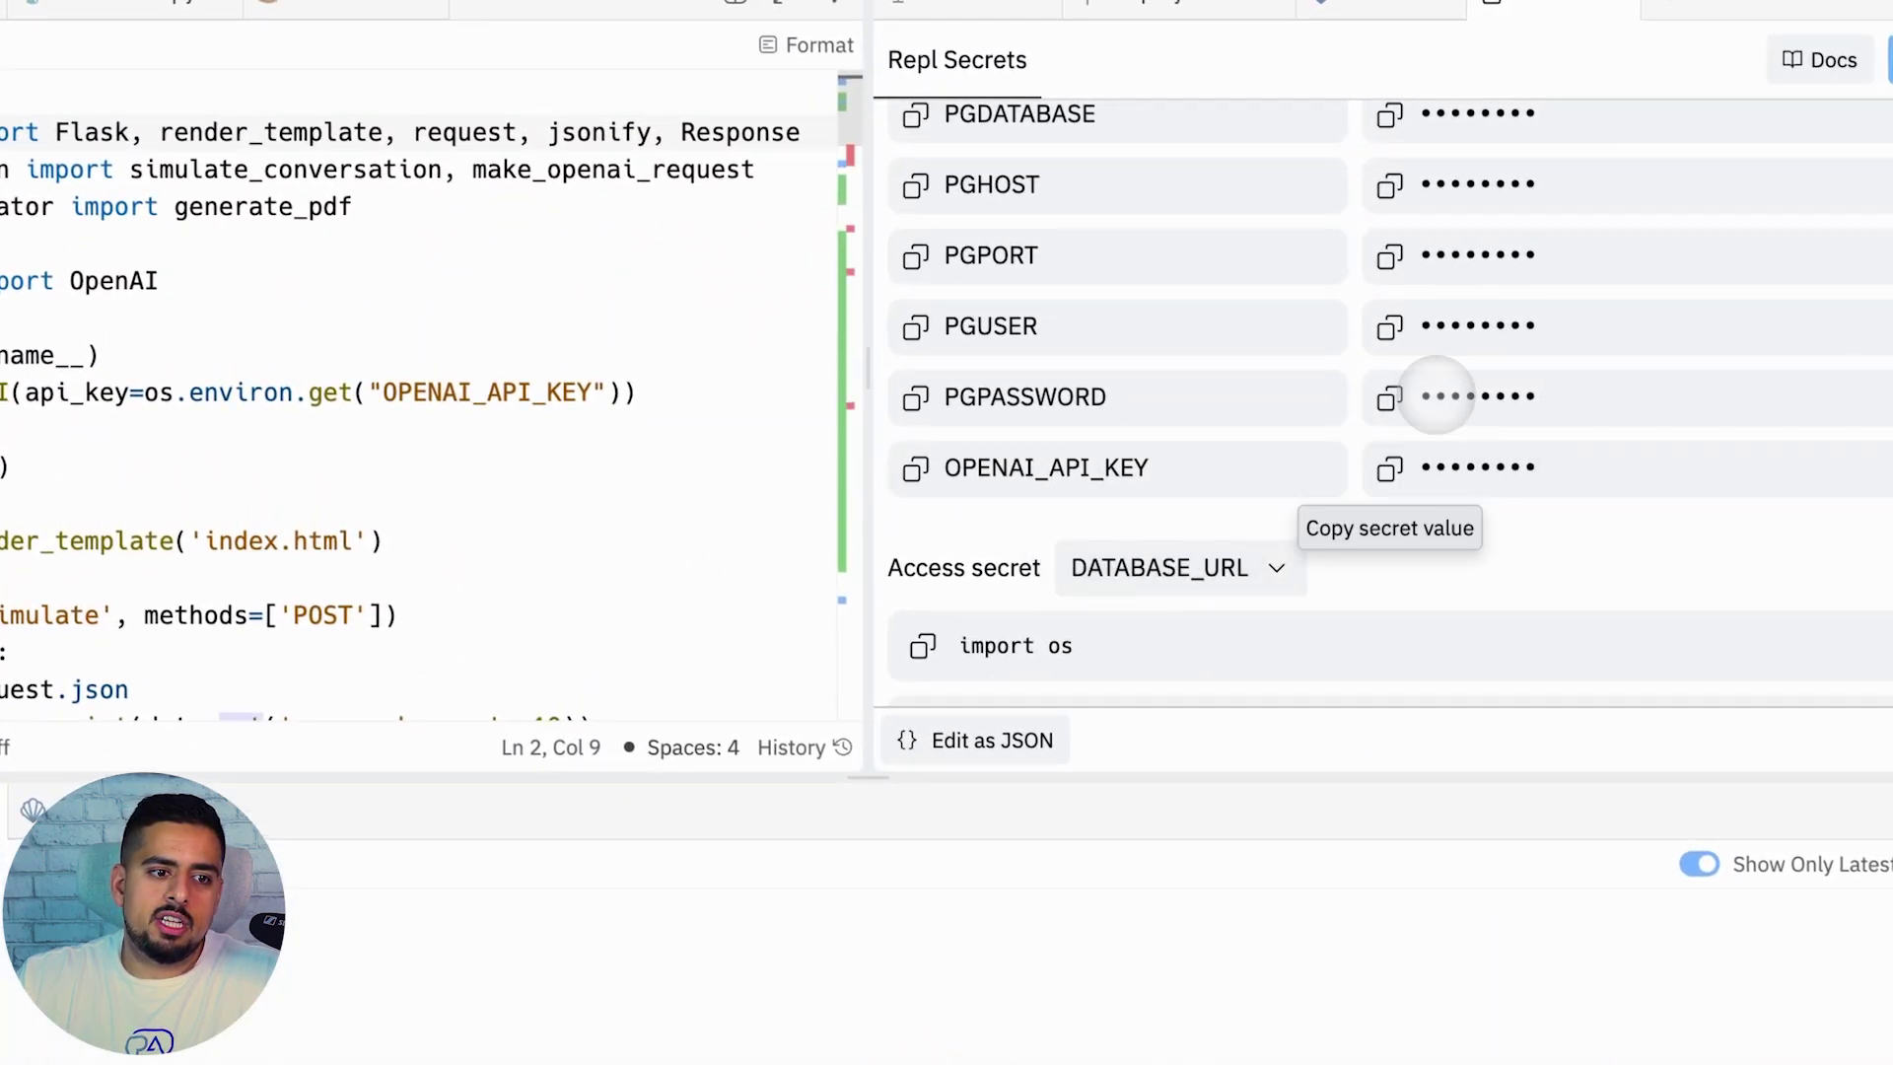
scroll(1331, 372, "up", 3)
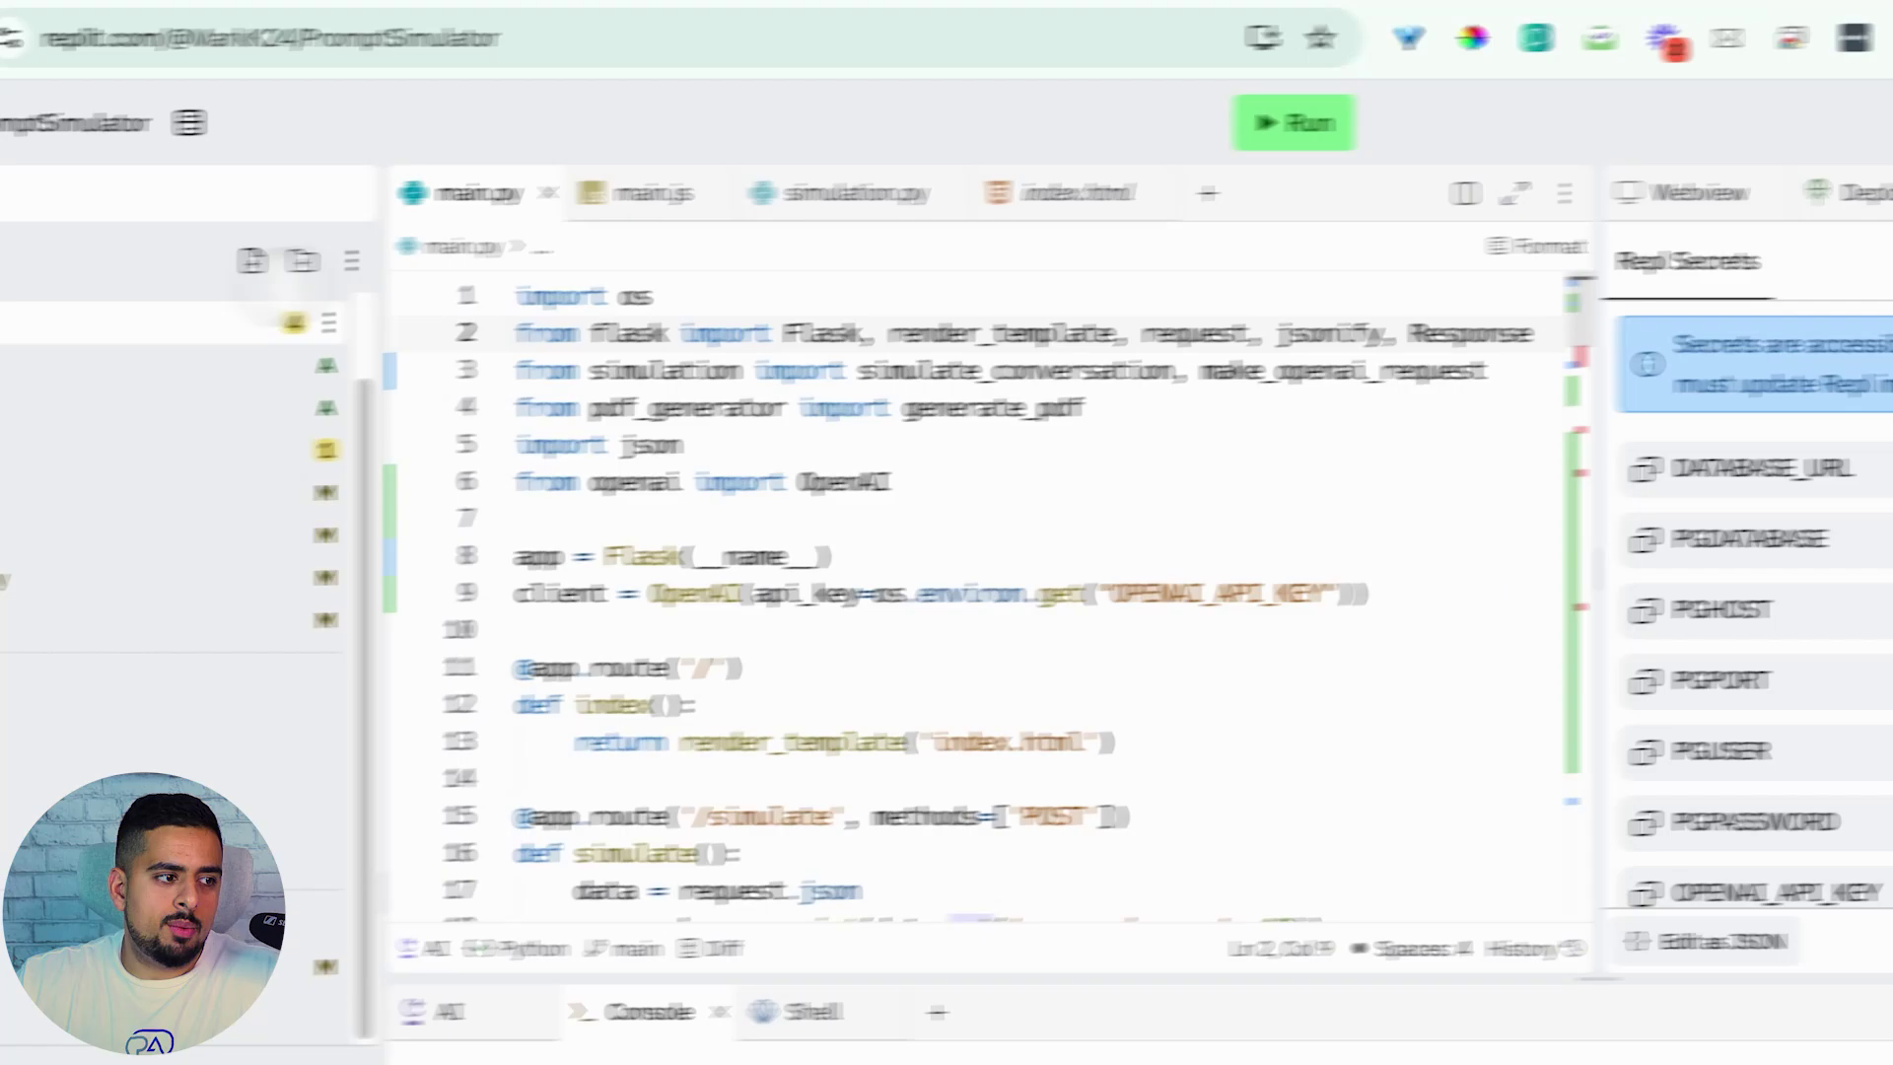
Browse styles.css, main.py, pdf_generator.py and simulation.py, scrolling through simulation.py's code
left_click(163, 388)
key("ctrl+a")
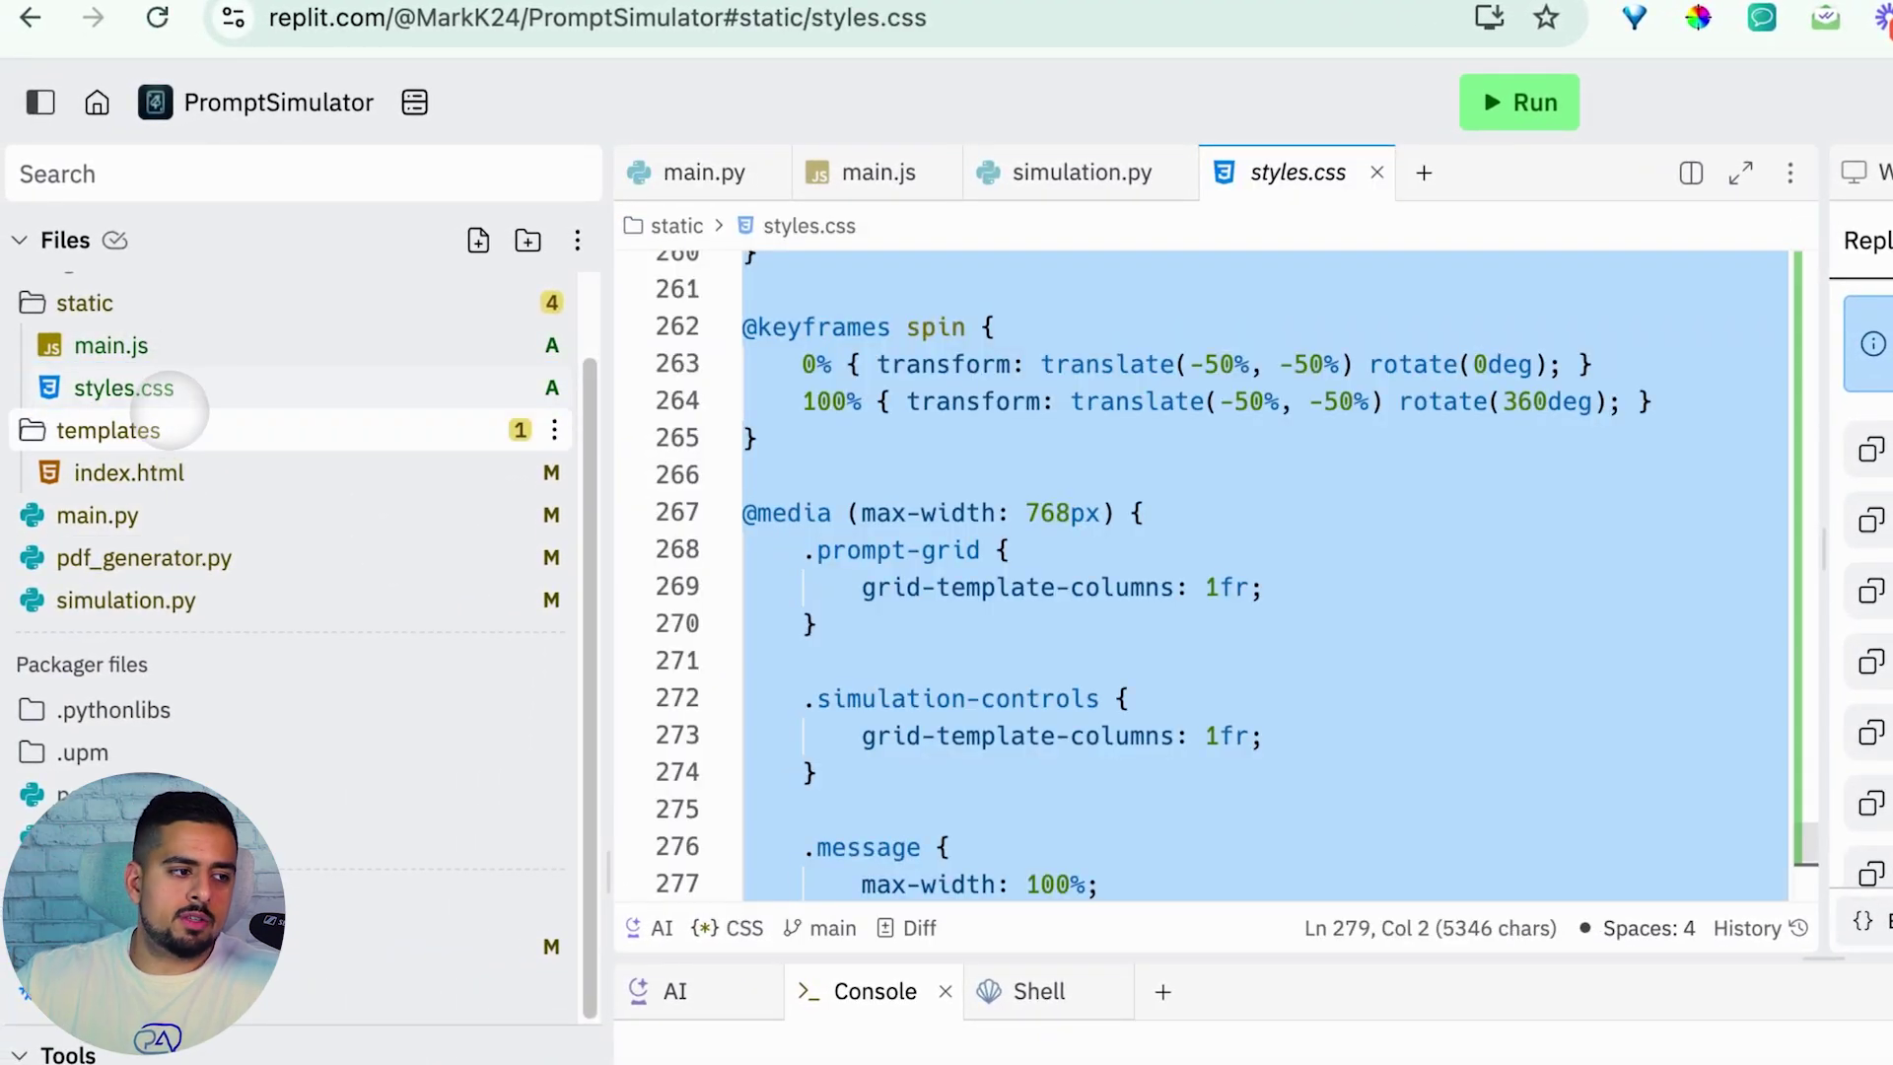
left_click(188, 513)
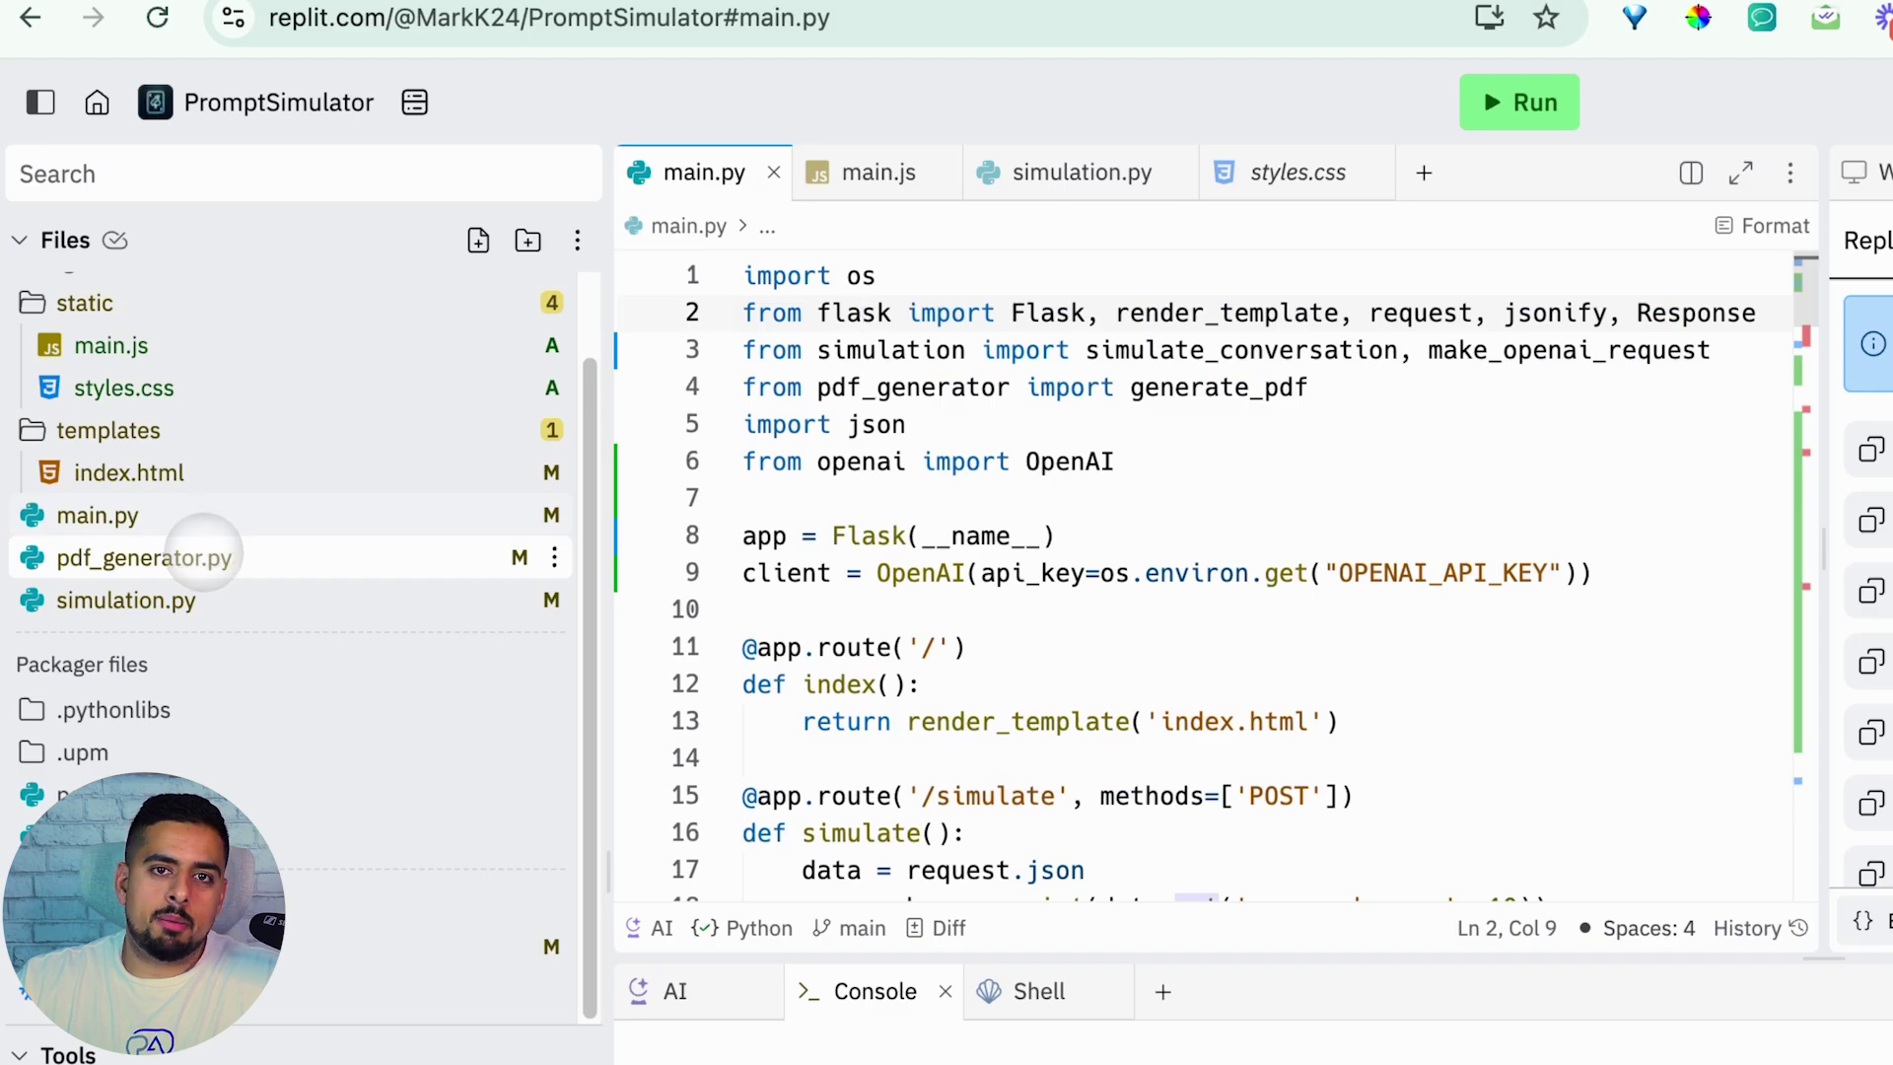
left_click(197, 557)
key("ctrl+a")
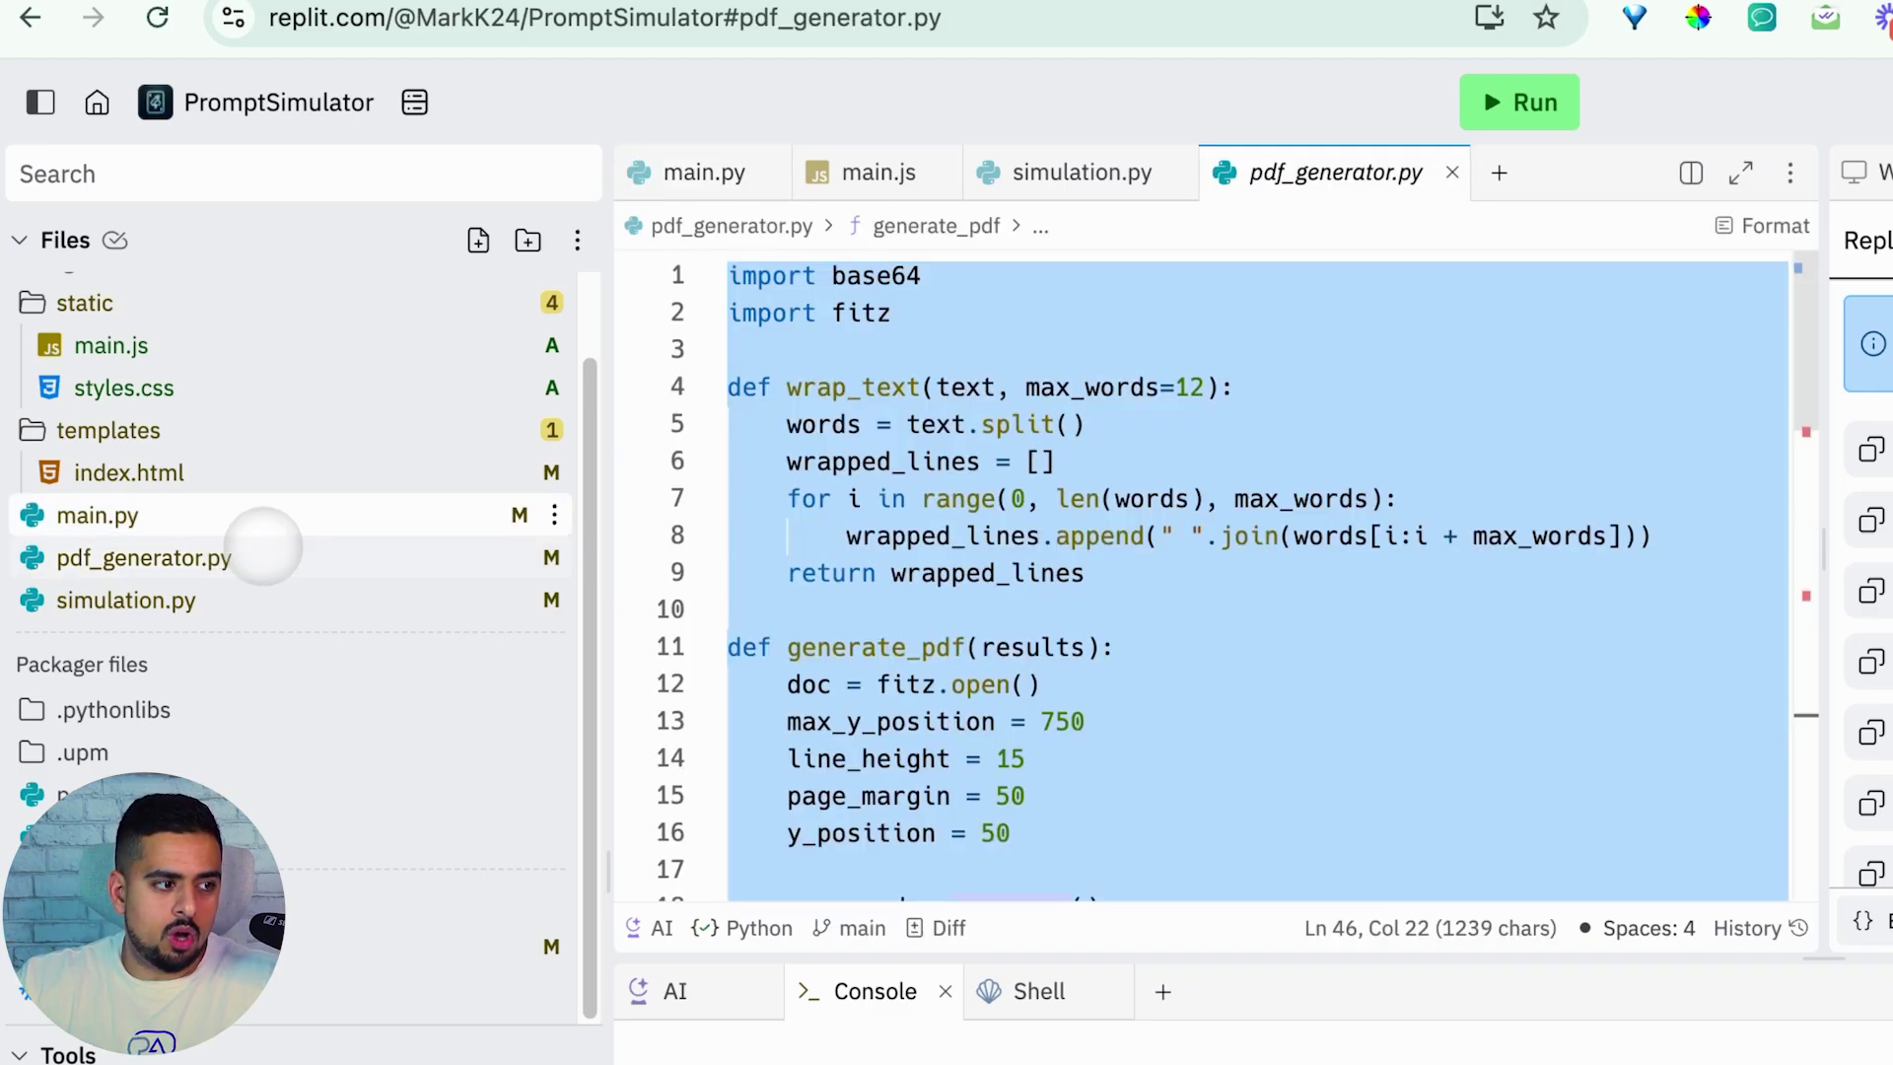
left_click(242, 514)
left_click(235, 594)
key("ctrl+a")
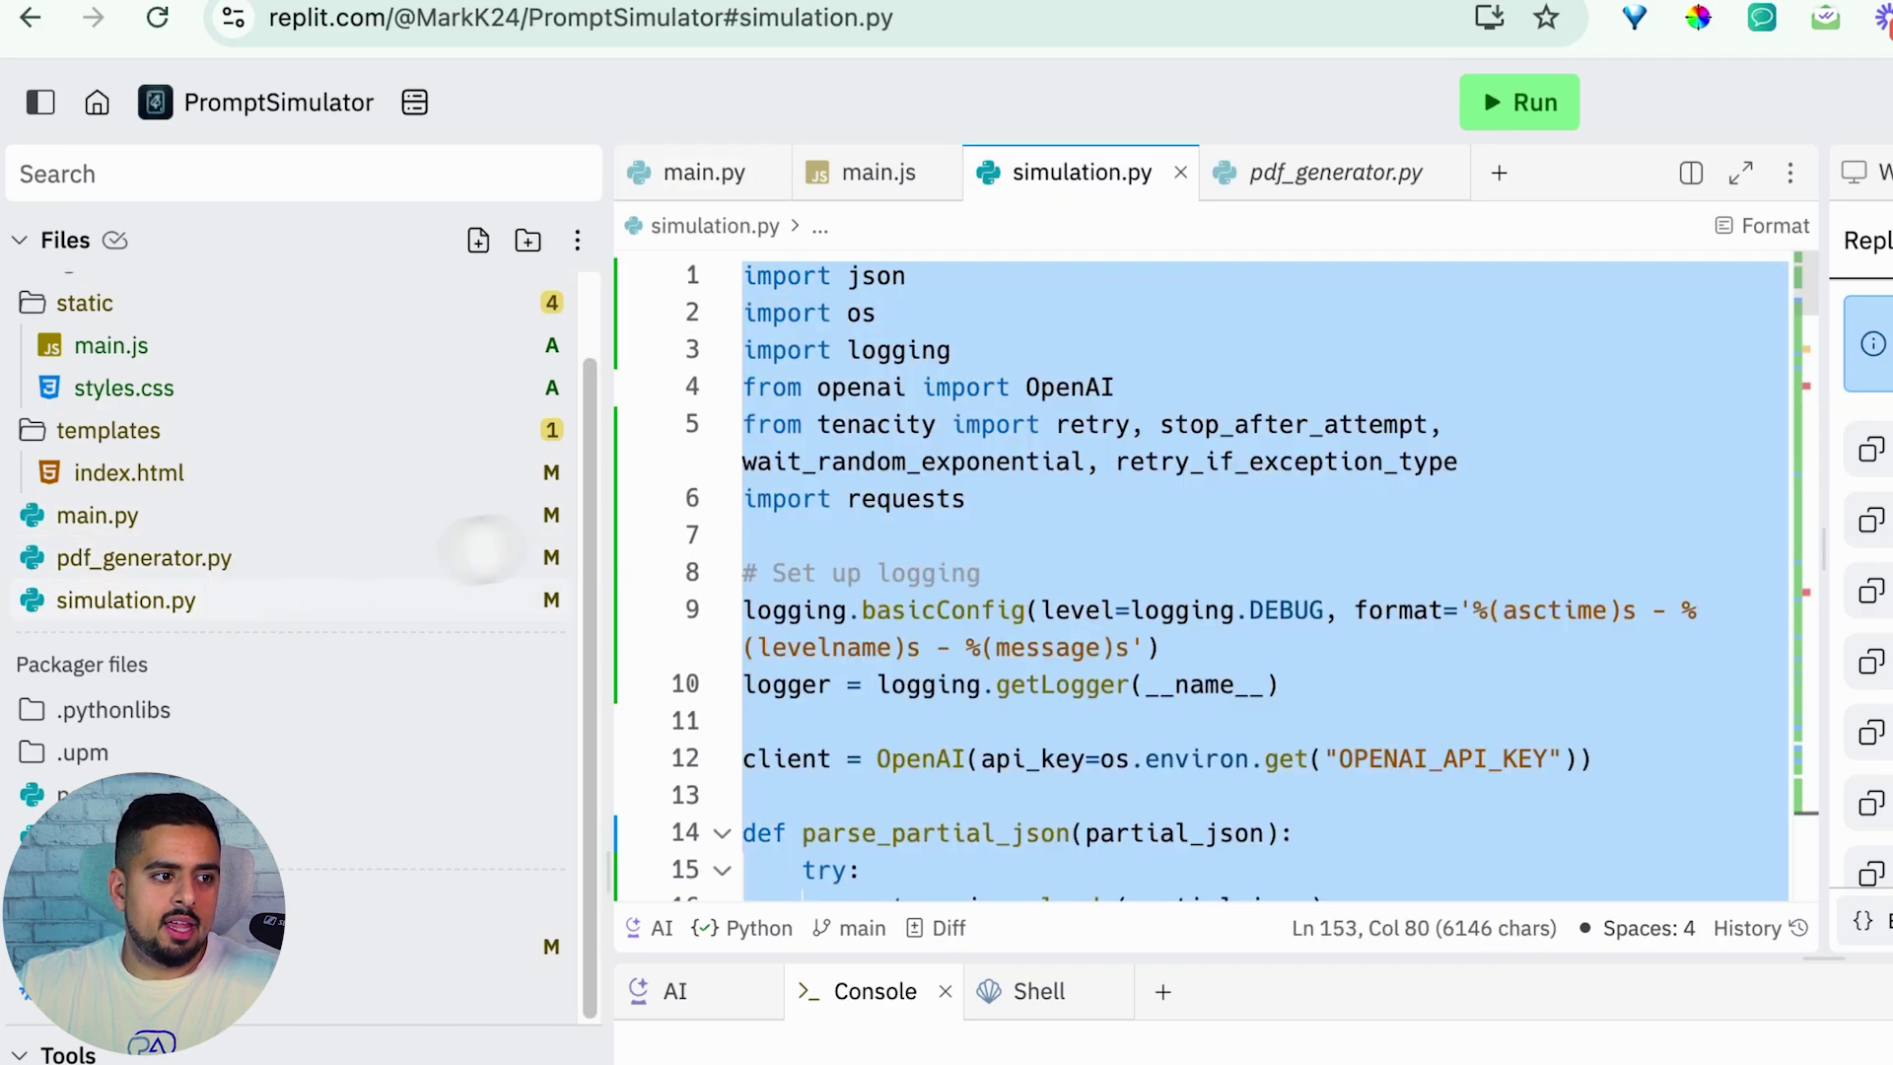
left_click(741, 497)
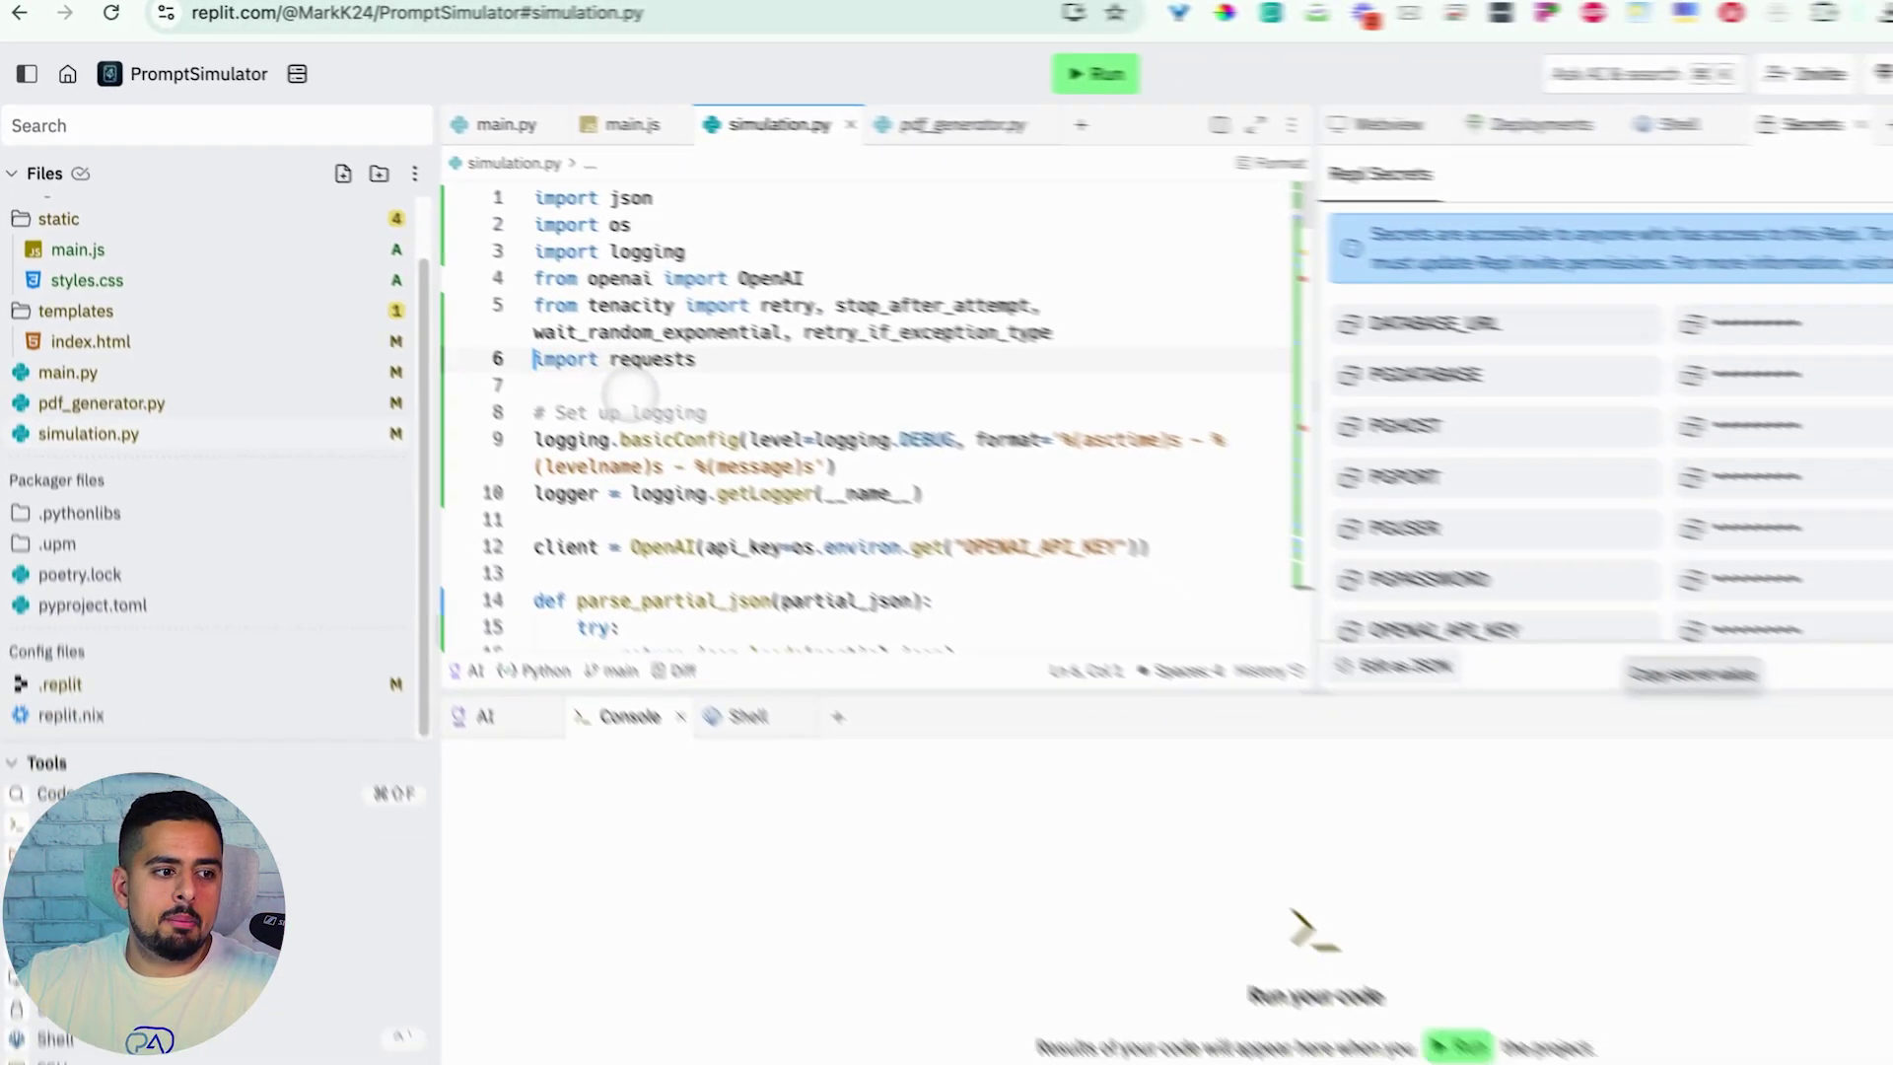
scroll(944, 561, "down", 3)
scroll(759, 365, "down", 10)
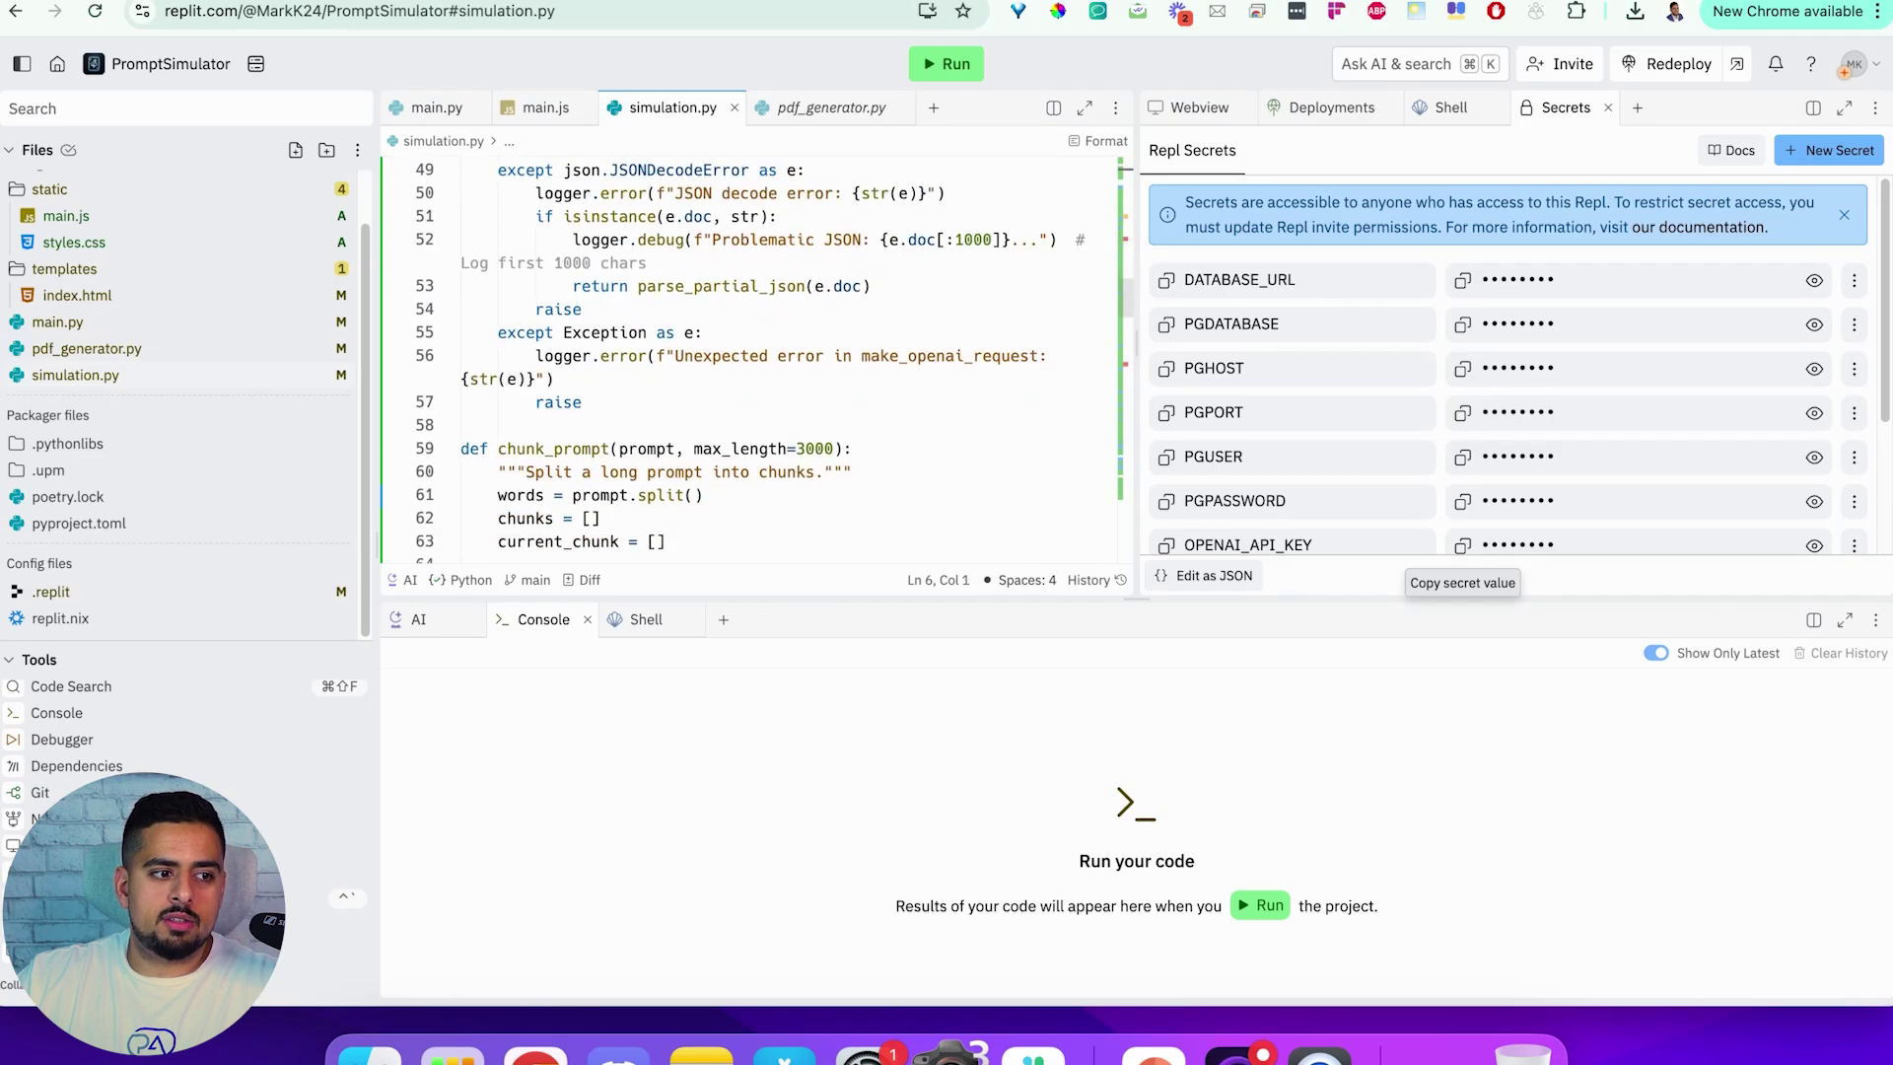
scroll(722, 361, "down", 6)
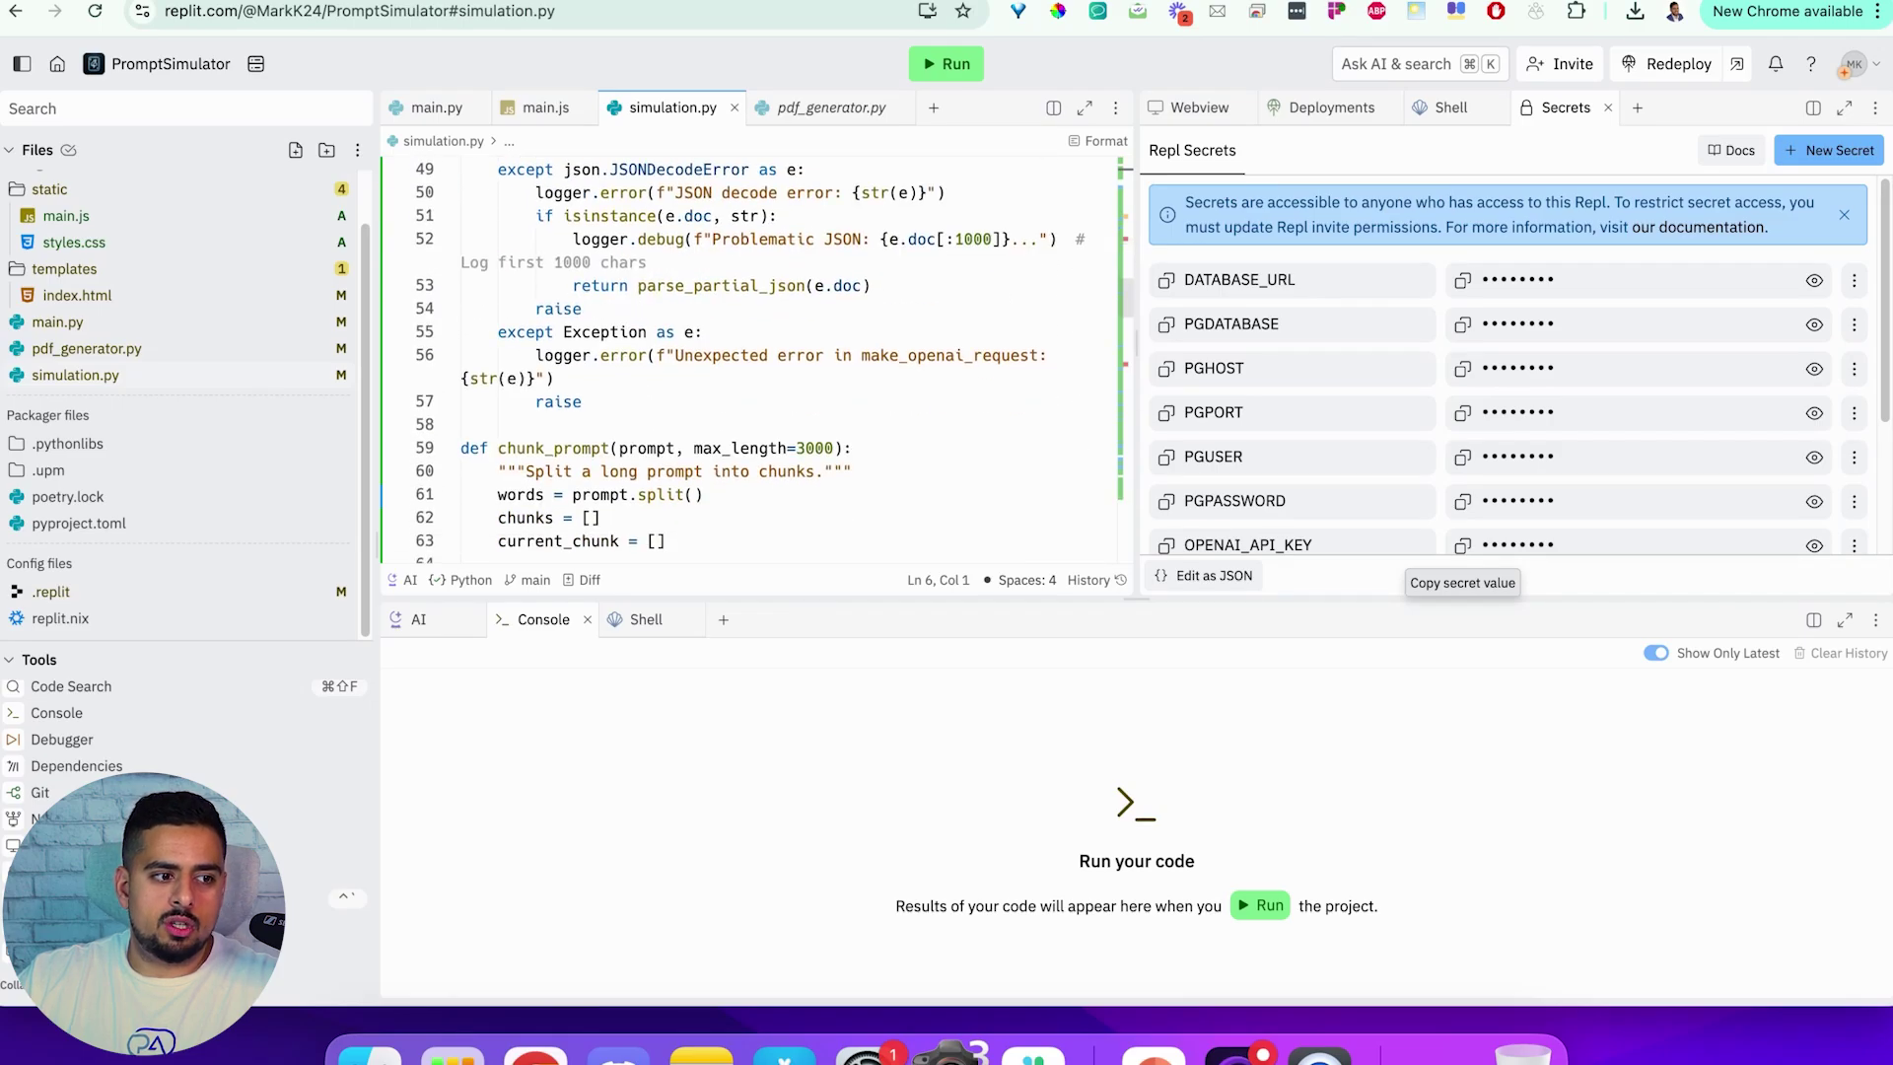